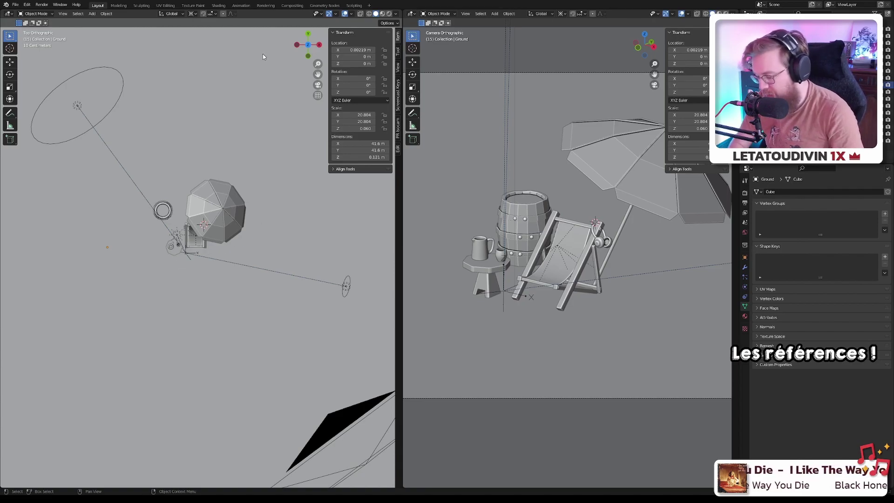
- Bring up the saved beach-scene reference render in the render result window
{"action": "key", "text": "F12"}
{"action": "left_click", "coordinate": [63, 4]}
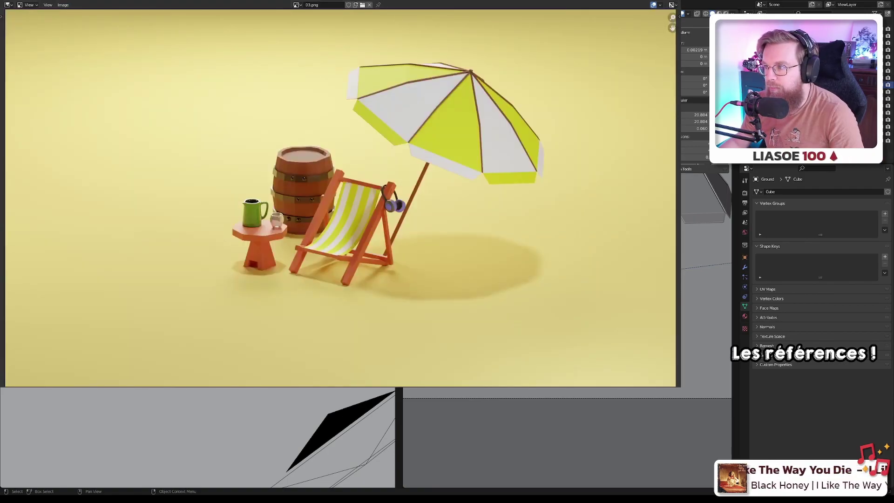
- Maximize the render window, compare render slots 03.png and 02.png, then close it
{"action": "key", "text": "super+Up"}
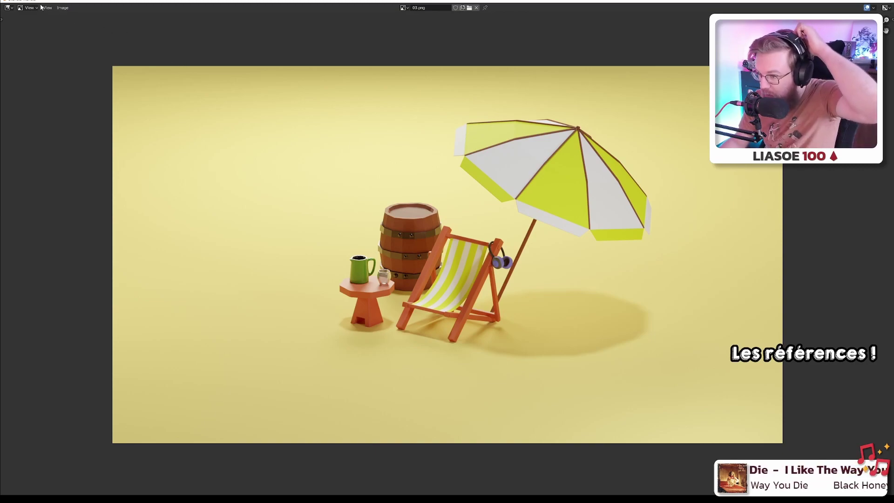
{"action": "left_click", "coordinate": [69, 8]}
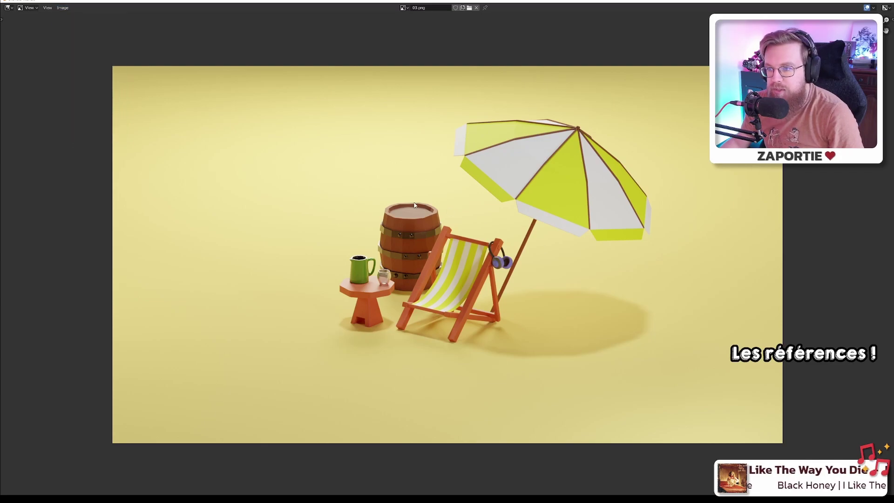
{"action": "scroll", "coordinate": [521, 317], "scroll_direction": "up", "scroll_amount": 1, "text": "ctrl"}
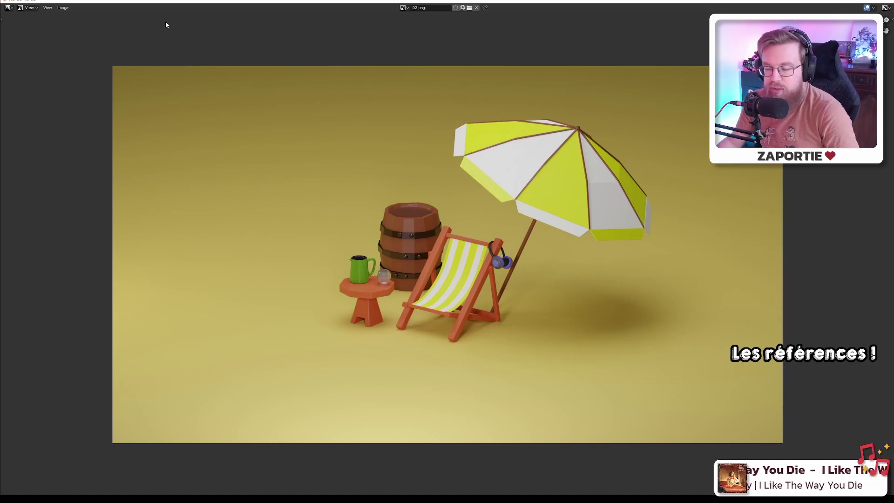
{"action": "left_click", "coordinate": [62, 8]}
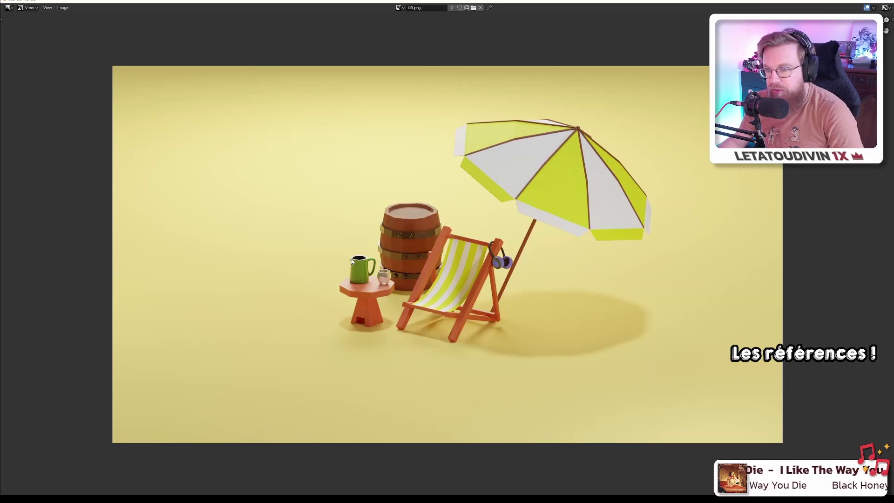
{"action": "left_click", "coordinate": [884, 3]}
{"action": "middle_click_drag", "start_coordinate": [551, 230], "coordinate": [548, 241], "text": "shift"}
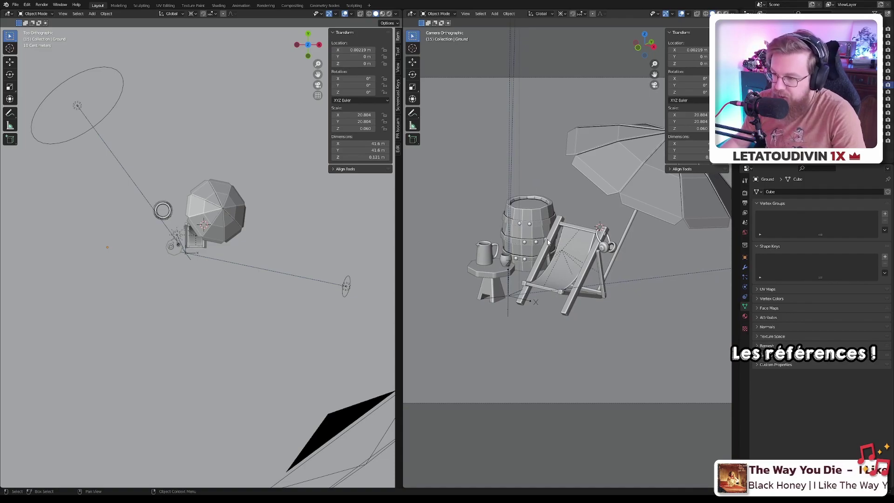
- Switch the camera view to Rendered shading and set the Sun's strength to 2
{"action": "key", "text": "z"}
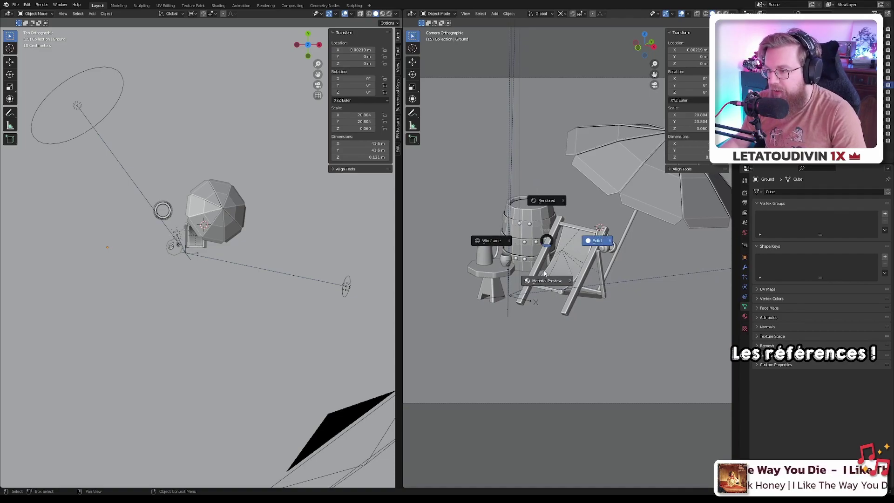
{"action": "left_click", "coordinate": [547, 201]}
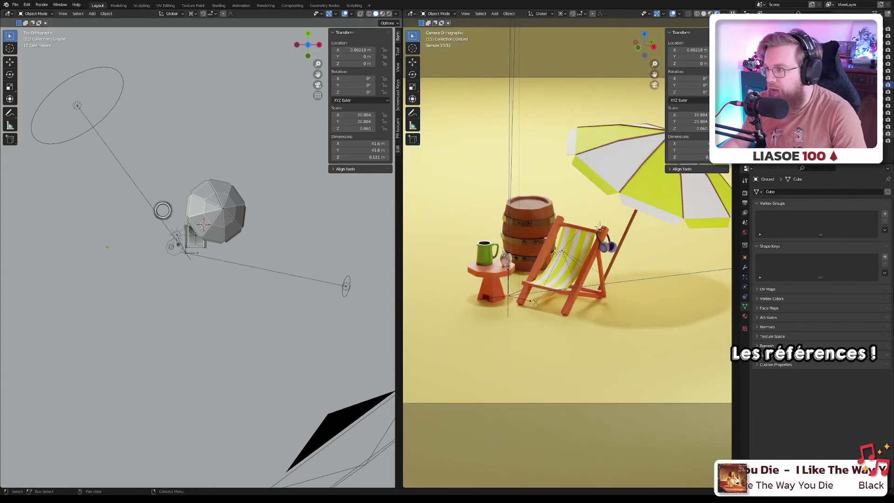
{"action": "left_click", "coordinate": [815, 120]}
{"action": "double_click", "coordinate": [850, 239]}
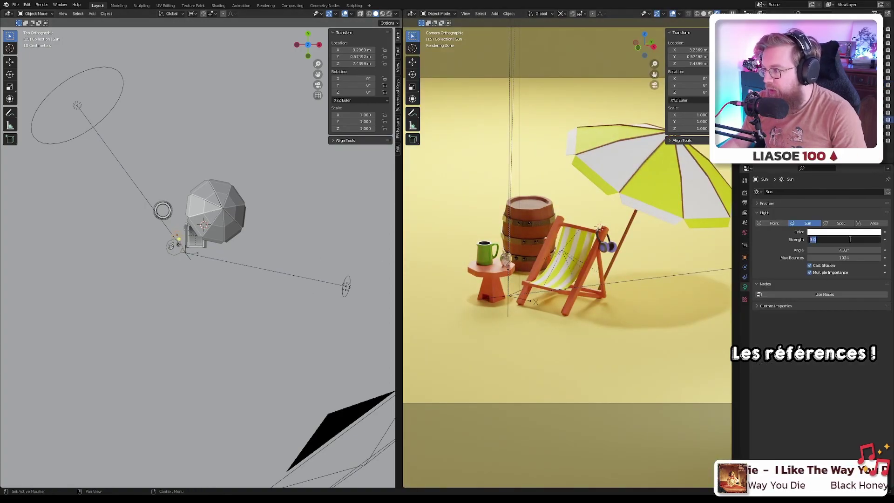
{"action": "type", "text": "2"}
{"action": "key", "text": "Return"}
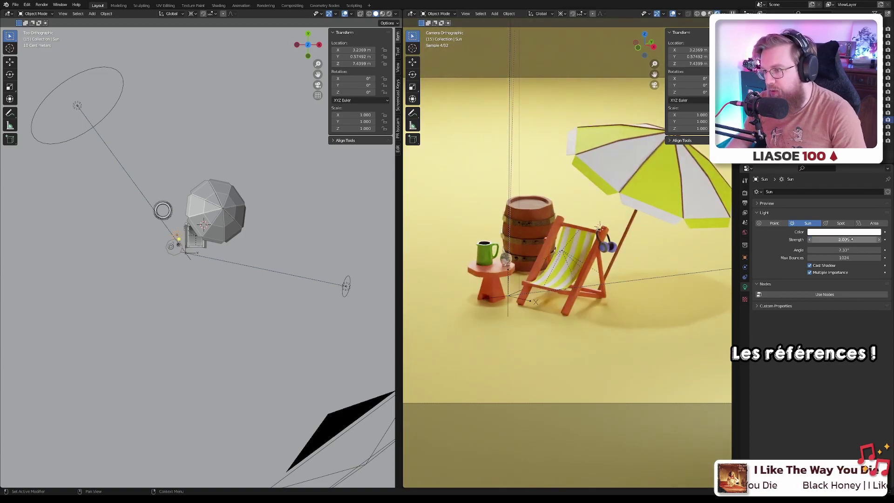
{"action": "double_click", "coordinate": [850, 239]}
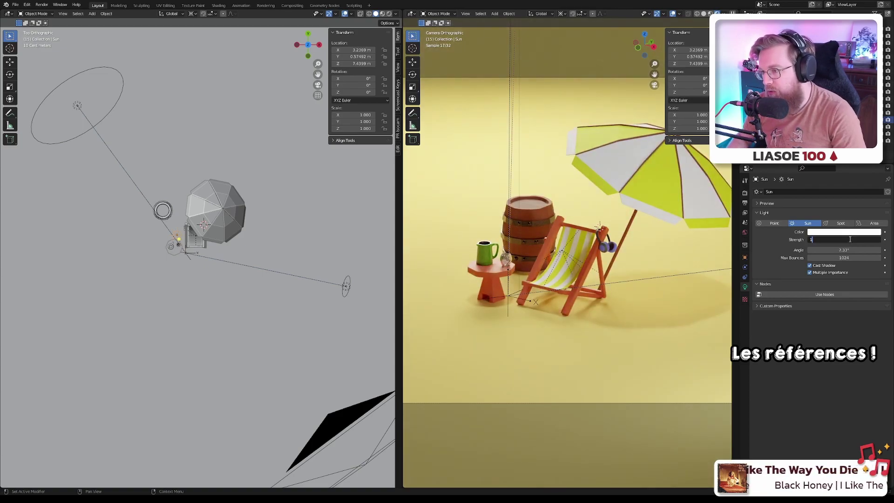
{"action": "type", "text": "1"}
{"action": "key", "text": "Return"}
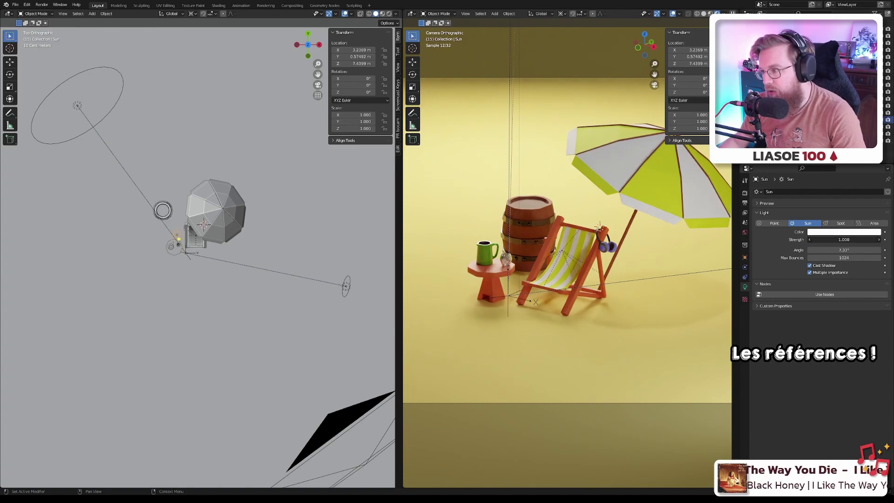
{"action": "type", "text": "2"}
{"action": "key", "text": "Return"}
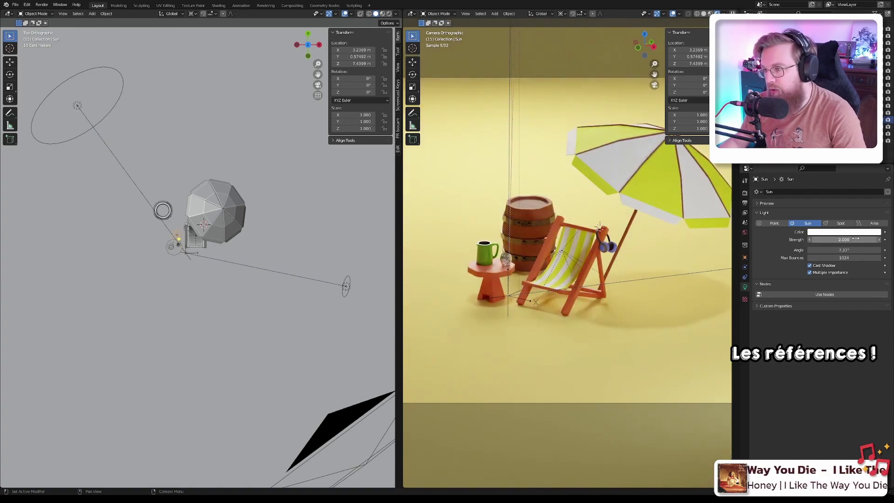
{"action": "middle_click_drag", "start_coordinate": [278, 215], "coordinate": [251, 247]}
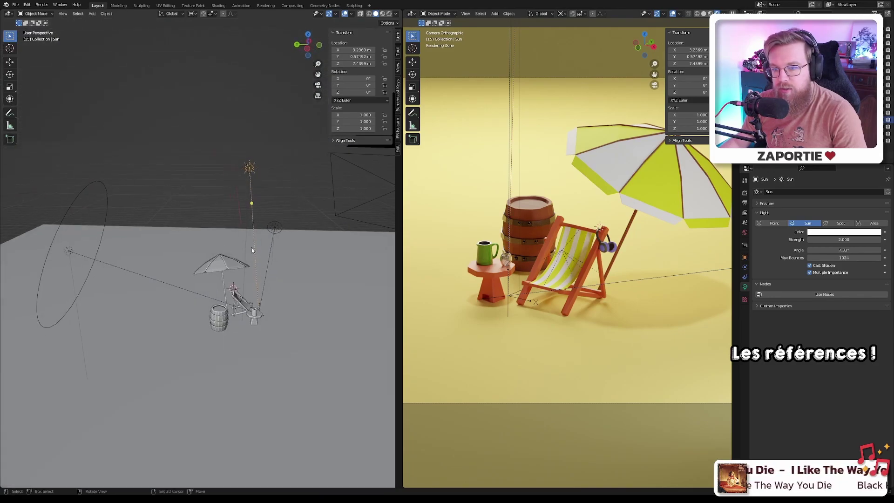
- Select the TriLamp-Back area light and set its power to 2500 W, after trying 2000 W
{"action": "left_click", "coordinate": [67, 252]}
{"action": "middle_click_drag", "start_coordinate": [67, 251], "coordinate": [65, 275]}
{"action": "left_click", "coordinate": [834, 241]}
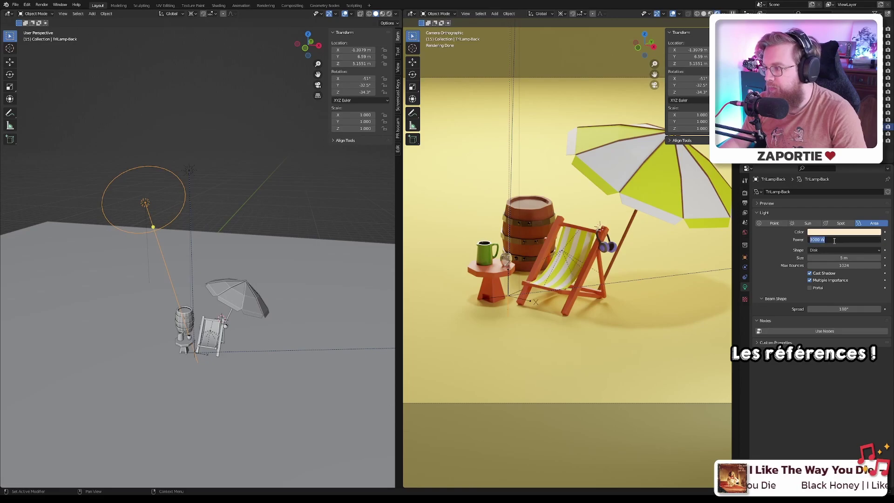
{"action": "type", "text": "2000"}
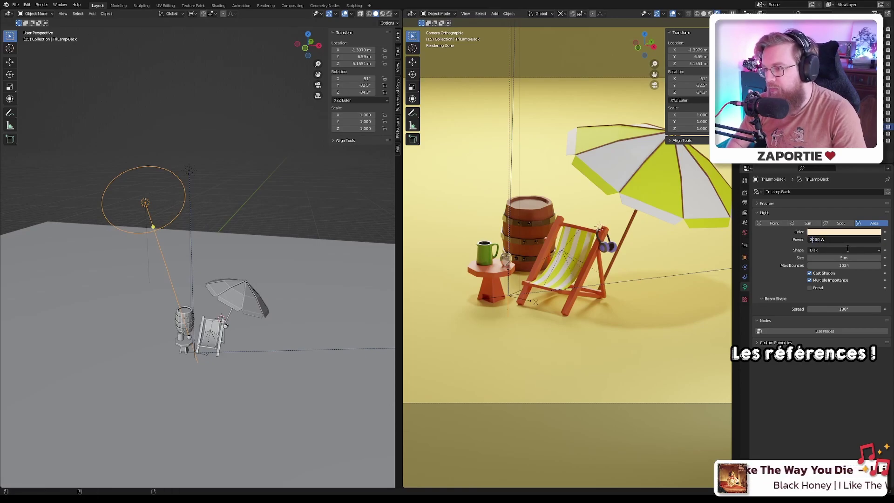
{"action": "key", "text": "Return"}
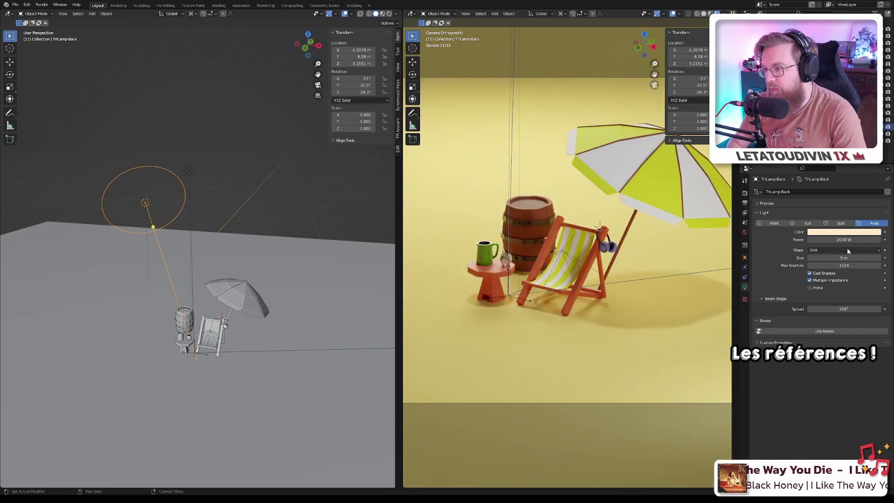
{"action": "left_click", "coordinate": [828, 240]}
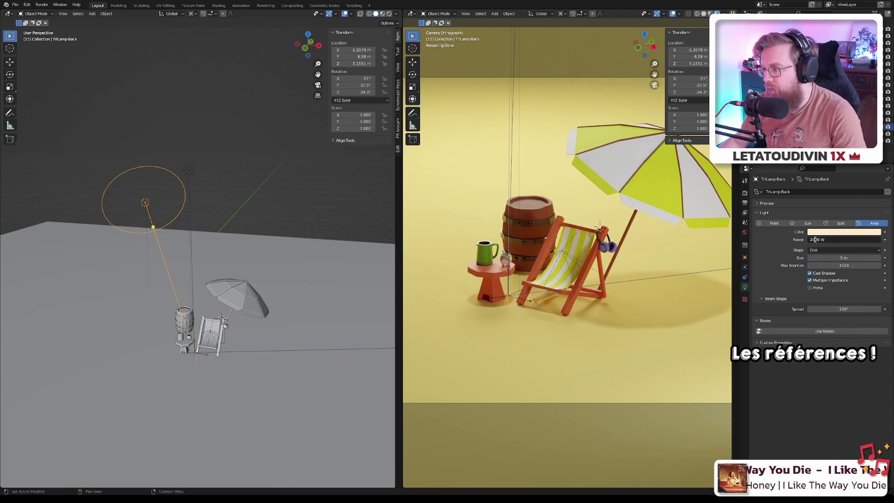
{"action": "type", "text": "2500"}
{"action": "key", "text": "Return"}
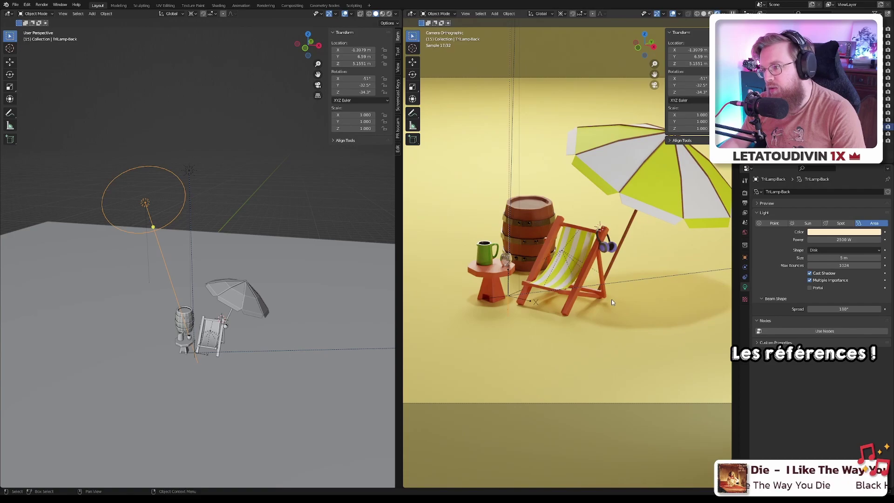
{"action": "scroll", "coordinate": [607, 303], "scroll_direction": "down", "scroll_amount": 5}
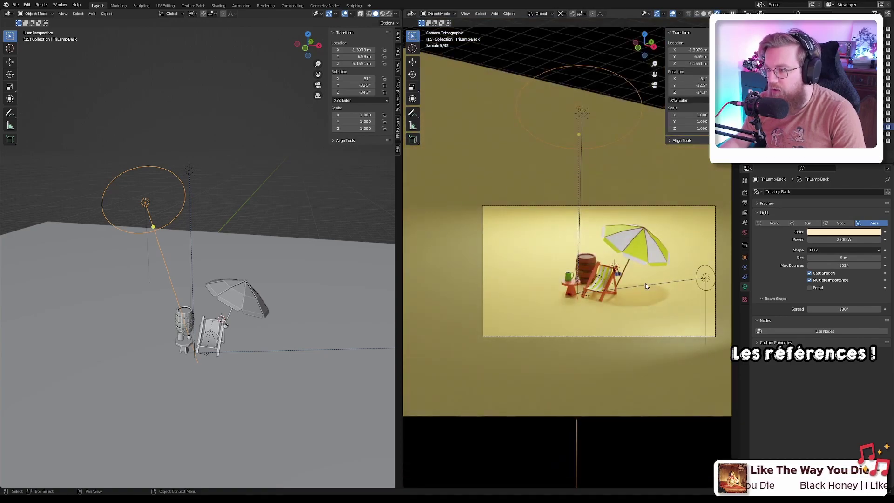
{"action": "key", "text": "Home"}
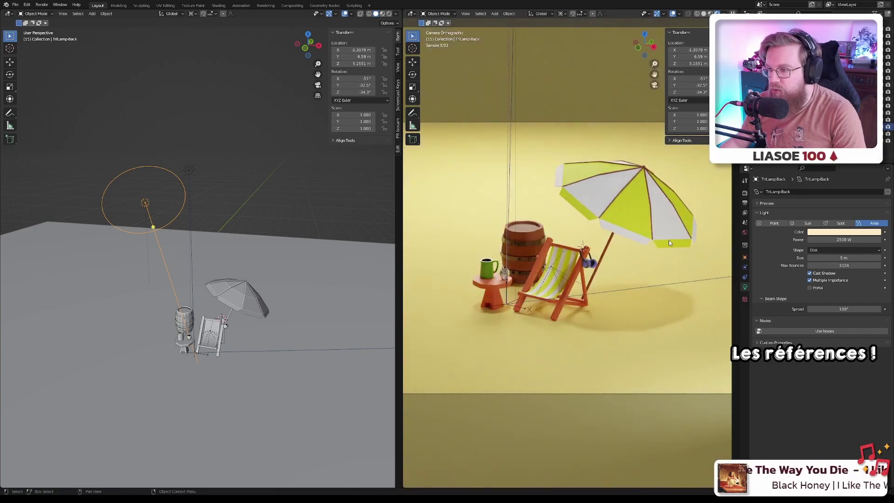
- Change the umbrella's Fabric_Color2 base colour from yellow to red
{"action": "left_click", "coordinate": [631, 209]}
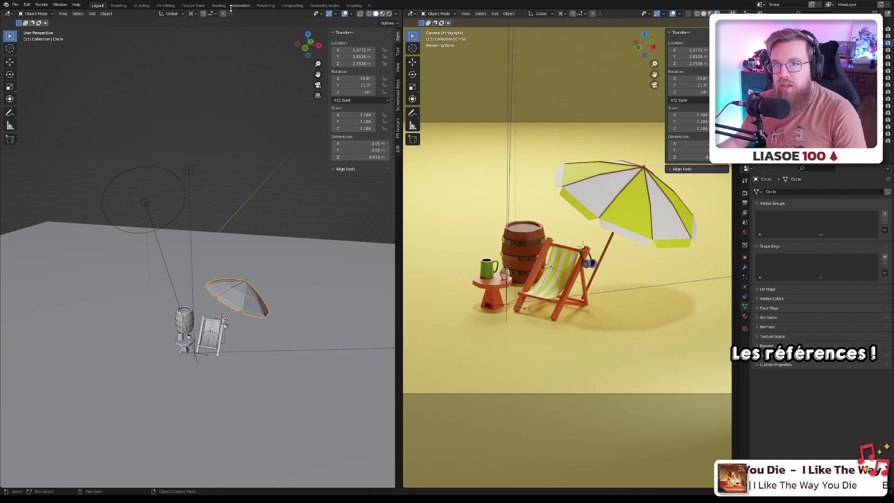
{"action": "left_click", "coordinate": [745, 316]}
{"action": "left_click", "coordinate": [789, 207]}
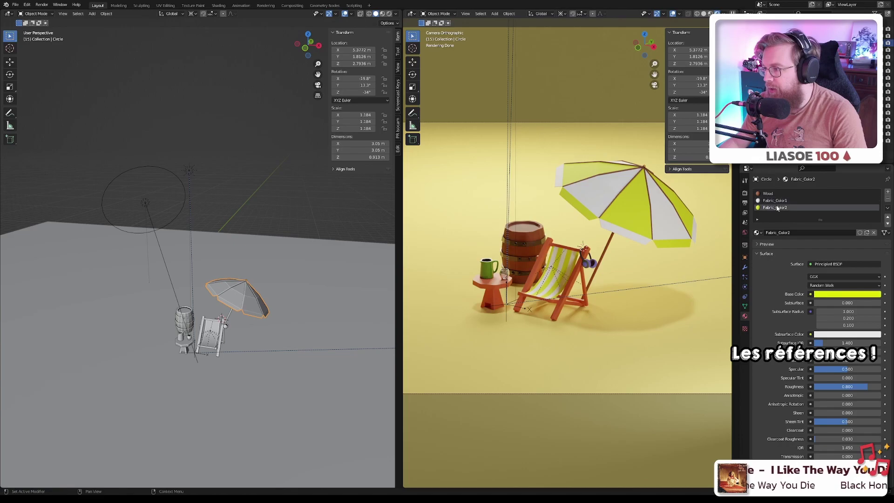
{"action": "left_click", "coordinate": [850, 295]}
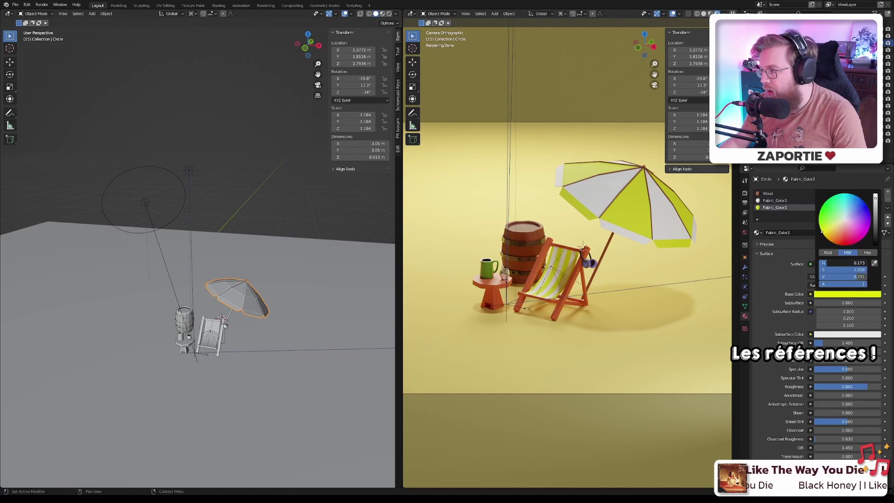
{"action": "mouse_move", "coordinate": [822, 232]}
{"action": "left_mouse_down"}
{"action": "mouse_move", "coordinate": [827, 208]}
{"action": "mouse_move", "coordinate": [823, 236]}
{"action": "mouse_move", "coordinate": [845, 244]}
{"action": "left_mouse_up"}
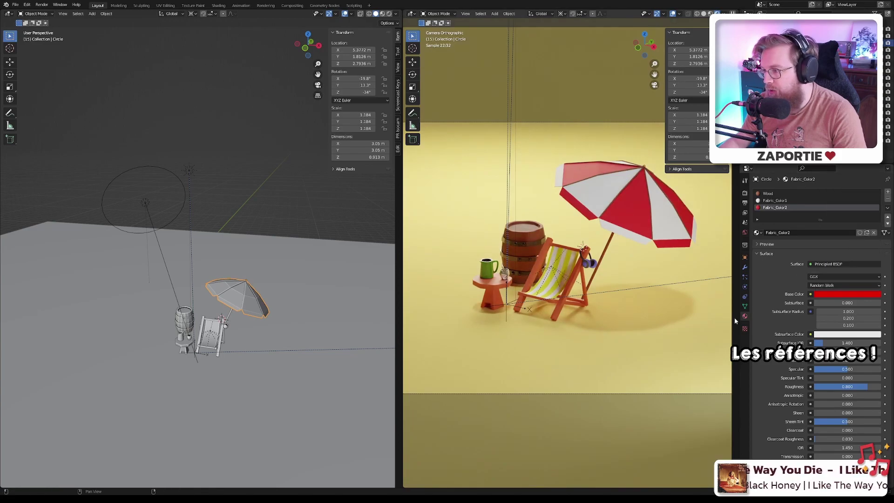
{"action": "right_click", "coordinate": [824, 295]}
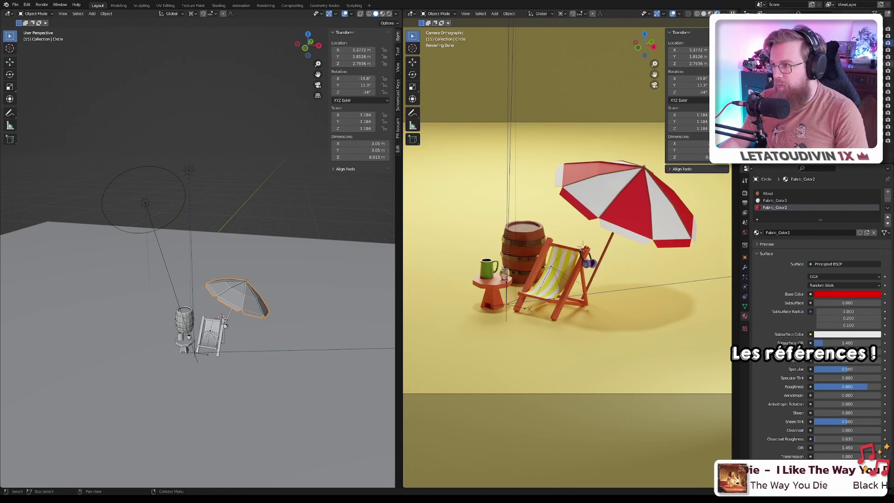
{"action": "left_click", "coordinate": [791, 64]}
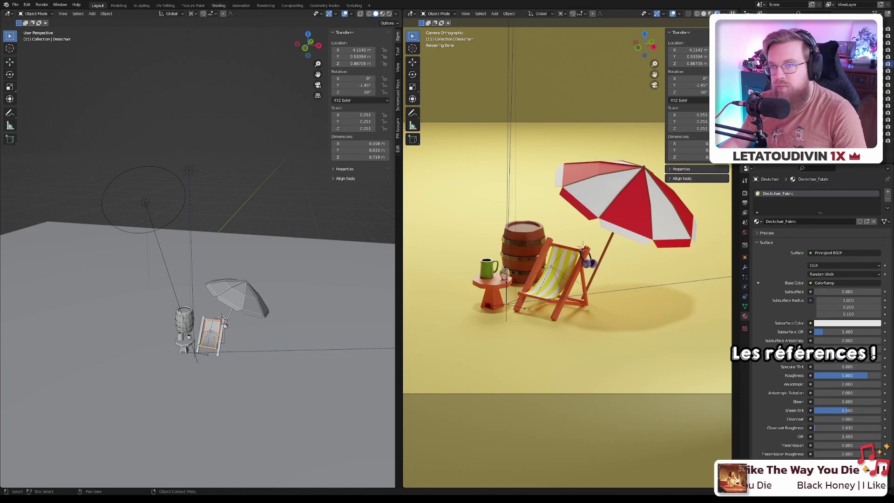
- In the Shading workspace, recolour the Deckchair_Fabric ColorRamp's yellow stop to red
{"action": "left_click", "coordinate": [217, 6]}
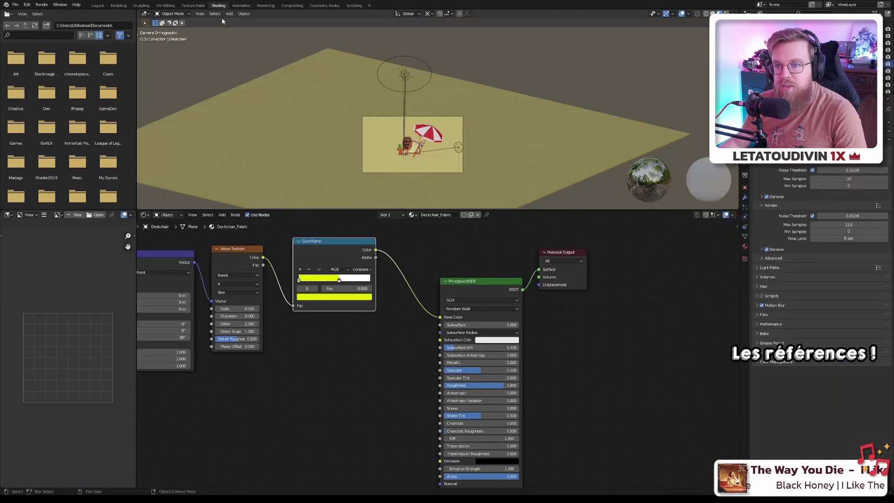
{"action": "left_click", "coordinate": [333, 297]}
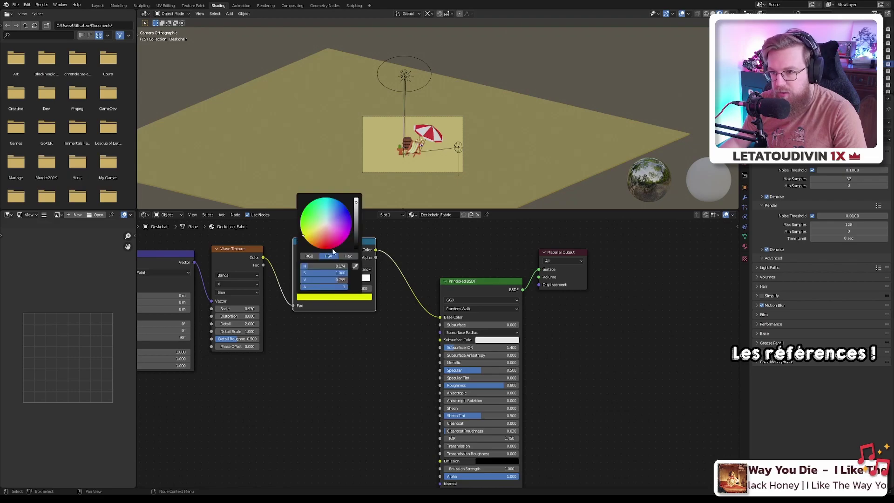
{"action": "left_click_drag", "start_coordinate": [309, 263], "coordinate": [284, 265]}
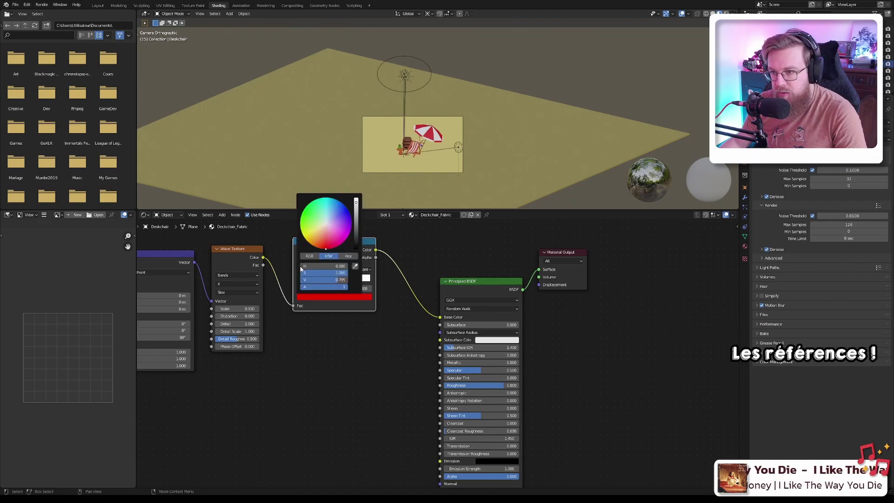
{"action": "left_click", "coordinate": [96, 7]}
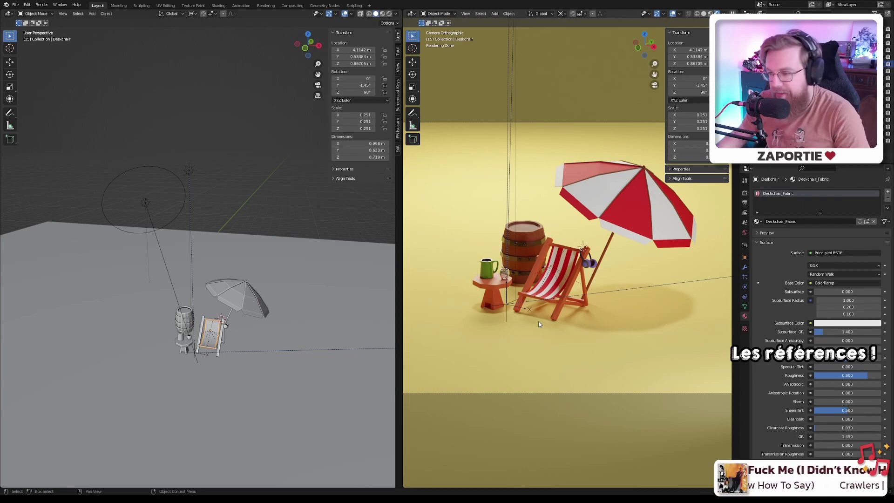
{"action": "scroll", "coordinate": [515, 365], "scroll_direction": "up", "scroll_amount": 3}
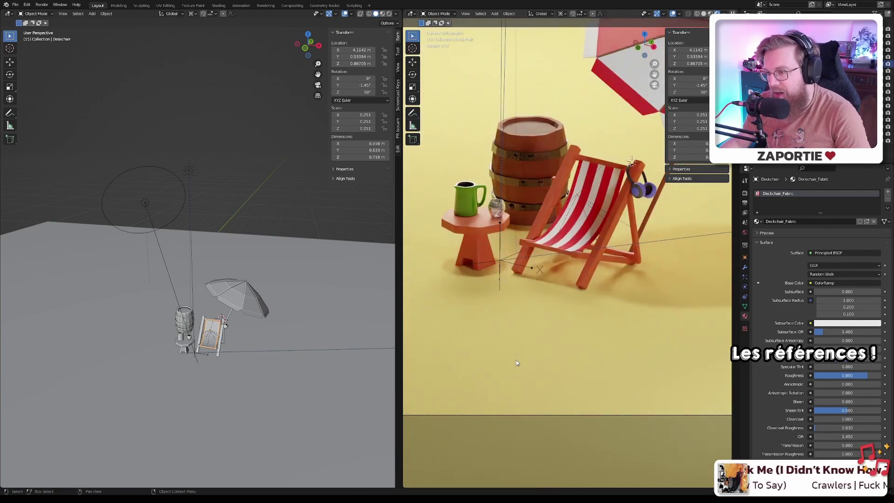
{"action": "scroll", "coordinate": [610, 321], "scroll_direction": "down", "scroll_amount": 4}
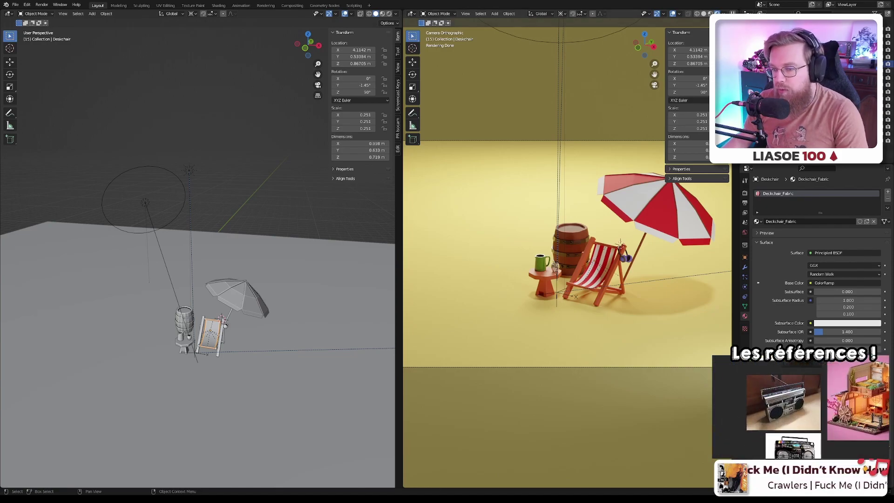
- Put the camera view in Solid shading, widen the left viewport, and save the file
{"action": "middle_click_drag", "start_coordinate": [549, 260], "coordinate": [505, 223], "text": "shift"}
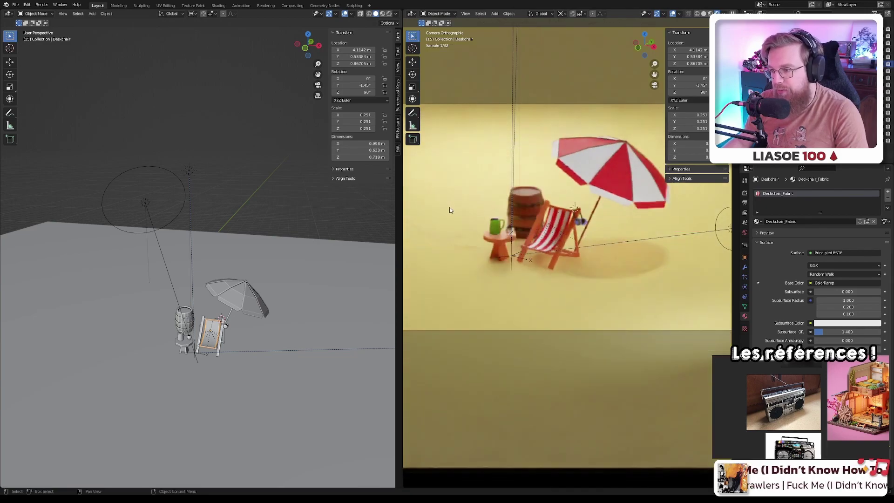
{"action": "key", "text": "z"}
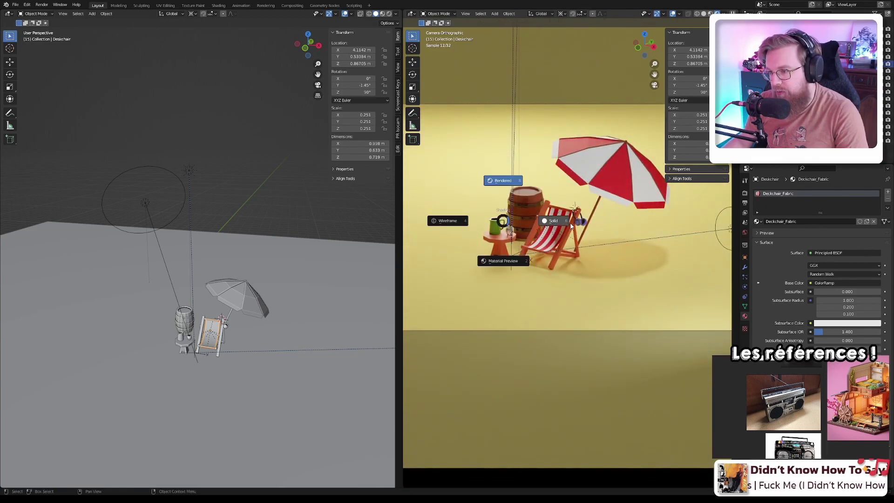
{"action": "left_click", "coordinate": [489, 226]}
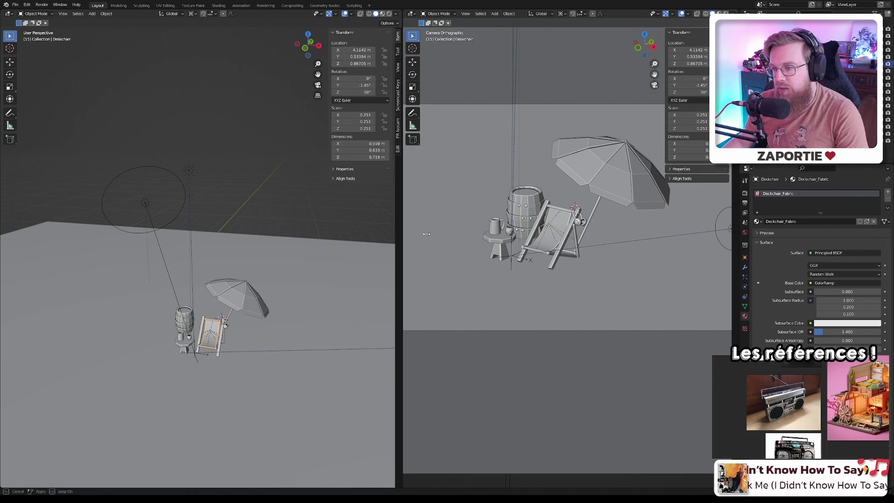
{"action": "left_click_drag", "start_coordinate": [401, 235], "coordinate": [637, 235]}
{"action": "middle_click_drag", "start_coordinate": [354, 271], "coordinate": [404, 271]}
{"action": "key", "text": "ctrl+s"}
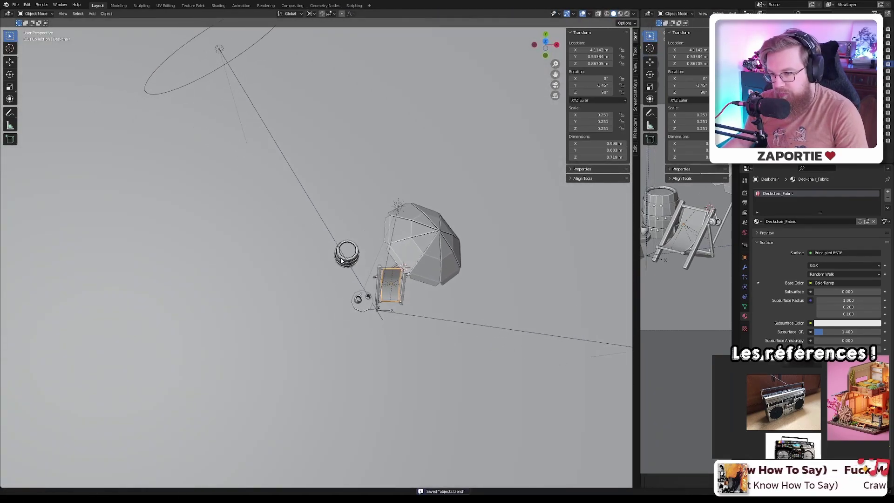
- Snap the 3D cursor to the world origin and zoom into the front view
{"action": "key", "text": "shift+a"}
{"action": "mouse_move", "coordinate": [329, 262]}
{"action": "key", "text": "Escape"}
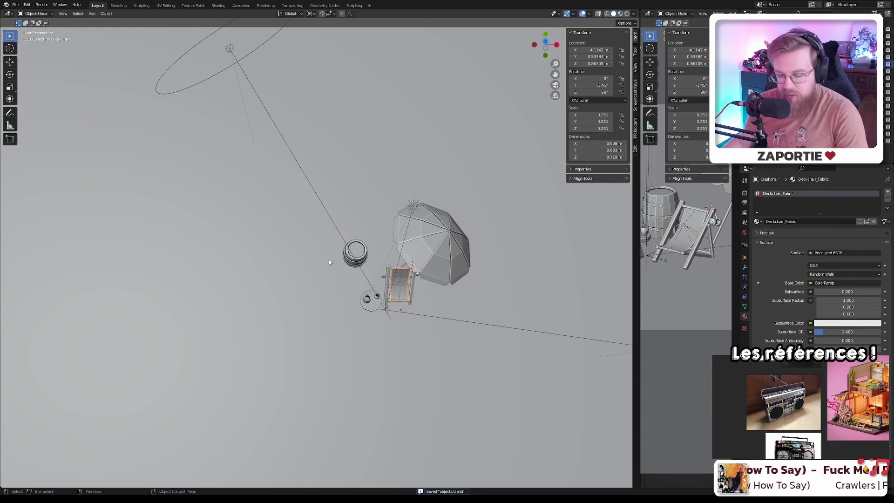
{"action": "key", "text": "shift+s"}
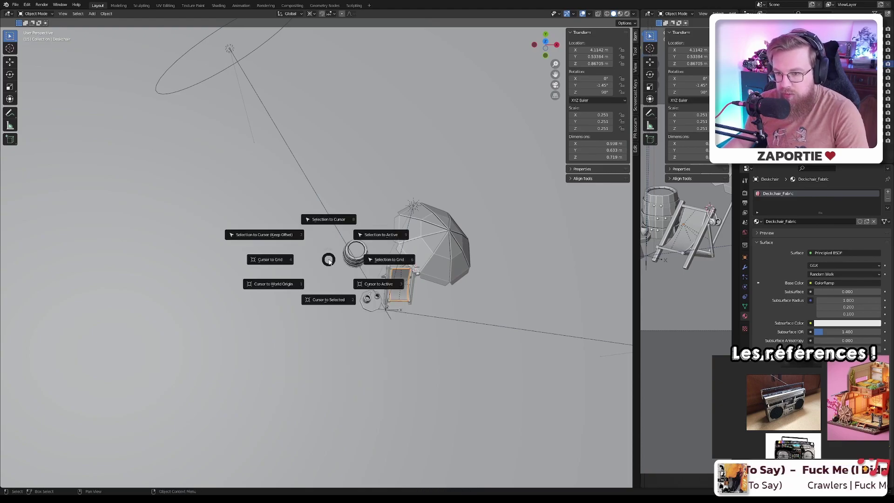
{"action": "left_click", "coordinate": [281, 285]}
{"action": "middle_click_drag", "start_coordinate": [275, 310], "coordinate": [276, 240]}
{"action": "key", "text": "KP_1"}
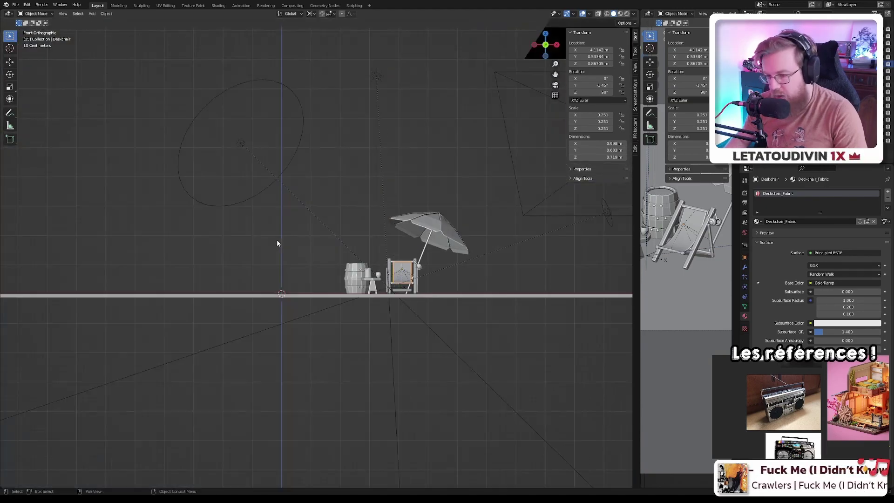
{"action": "scroll", "coordinate": [298, 278], "scroll_direction": "up", "scroll_amount": 12}
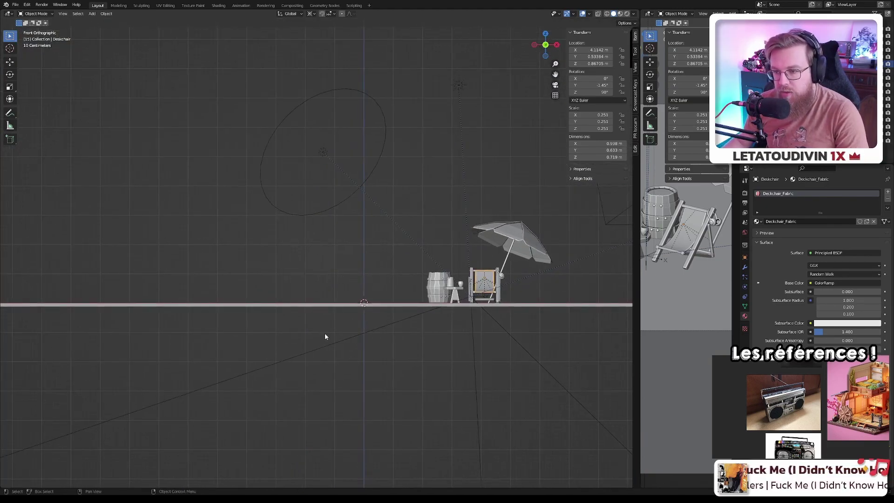
{"action": "scroll", "coordinate": [368, 285], "scroll_direction": "up", "scroll_amount": 3}
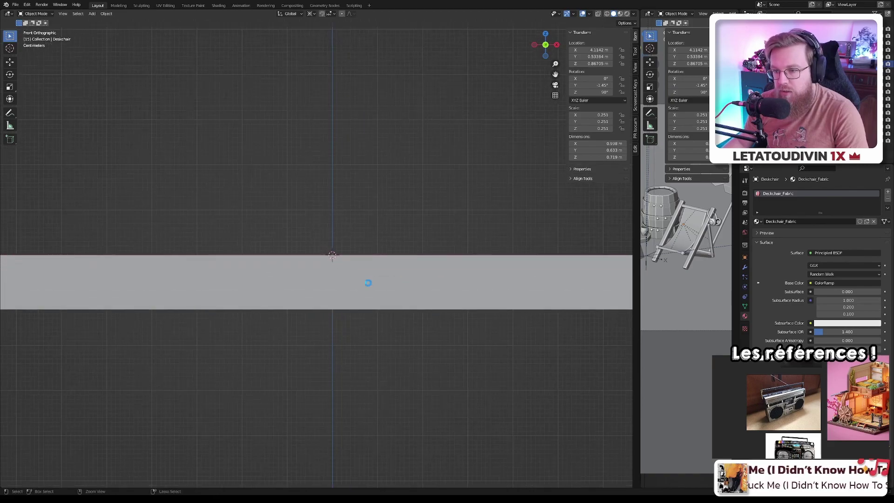
{"action": "key", "text": "ctrl+s"}
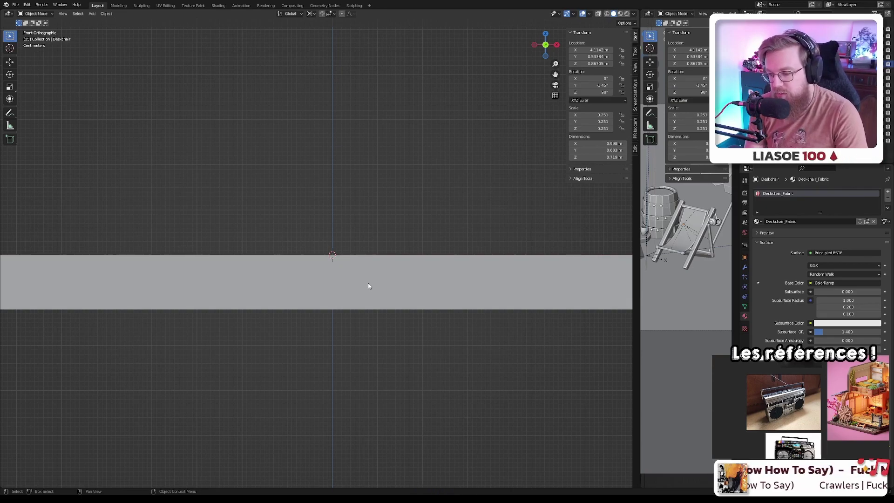
{"action": "middle_click_drag", "start_coordinate": [379, 236], "coordinate": [373, 252], "text": "shift"}
{"action": "scroll", "coordinate": [382, 247], "scroll_direction": "down", "scroll_amount": 6}
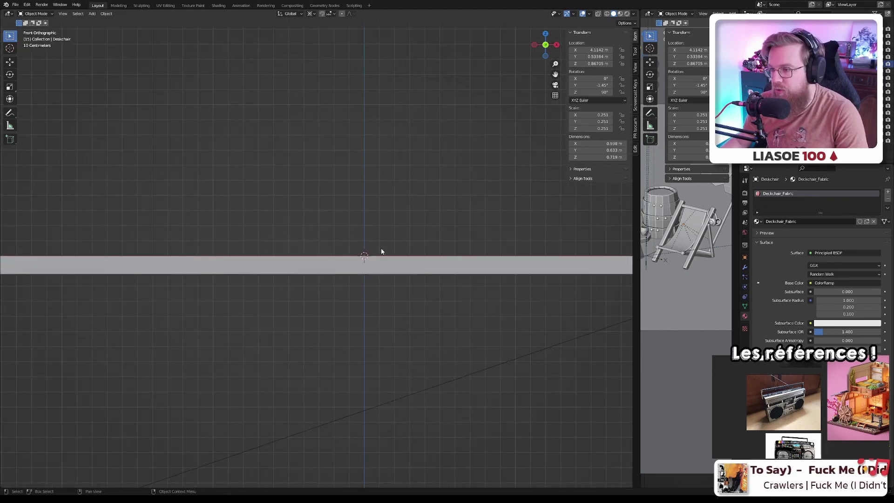
{"action": "scroll", "coordinate": [382, 249], "scroll_direction": "up", "scroll_amount": 7}
{"action": "scroll", "coordinate": [381, 249], "scroll_direction": "up", "scroll_amount": 1}
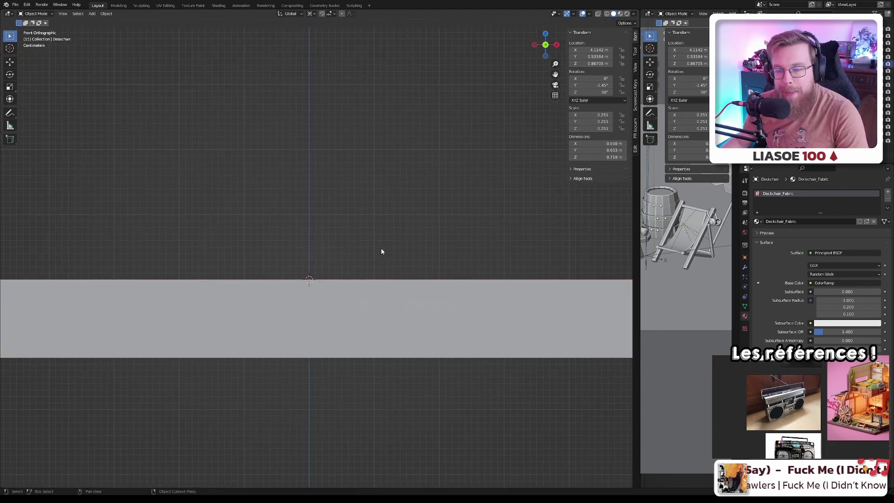
{"action": "middle_click_drag", "start_coordinate": [345, 256], "coordinate": [394, 252], "text": "shift"}
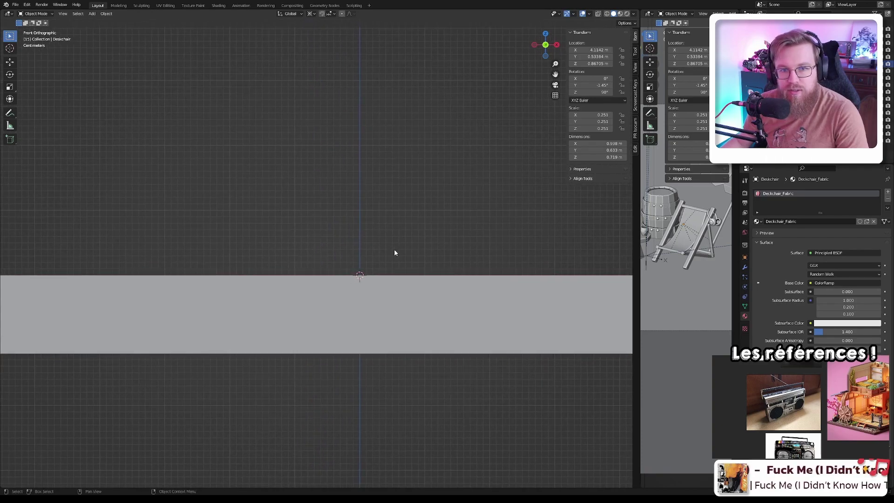
{"action": "middle_click_drag", "start_coordinate": [438, 211], "coordinate": [411, 245], "text": "shift"}
- Add a cube, scale it down, and lift it along Z to rest on the floor
{"action": "key", "text": "shift+a"}
{"action": "mouse_move", "coordinate": [371, 265]}
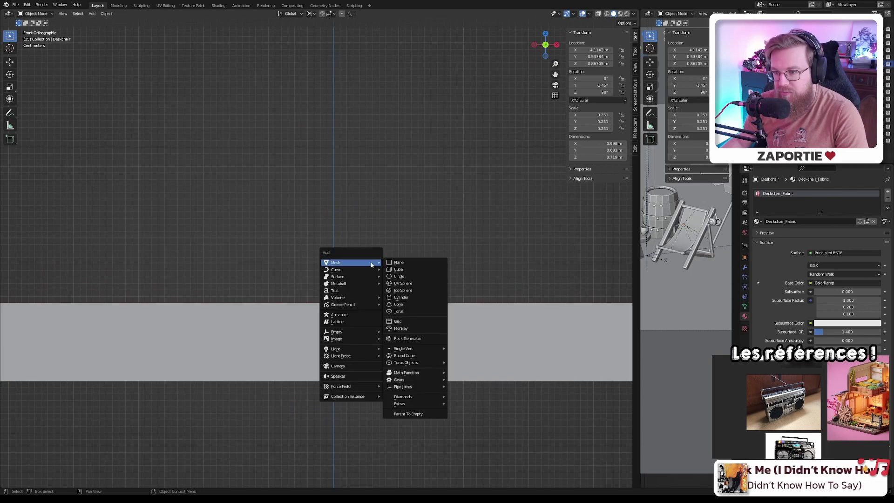
{"action": "left_click", "coordinate": [405, 270]}
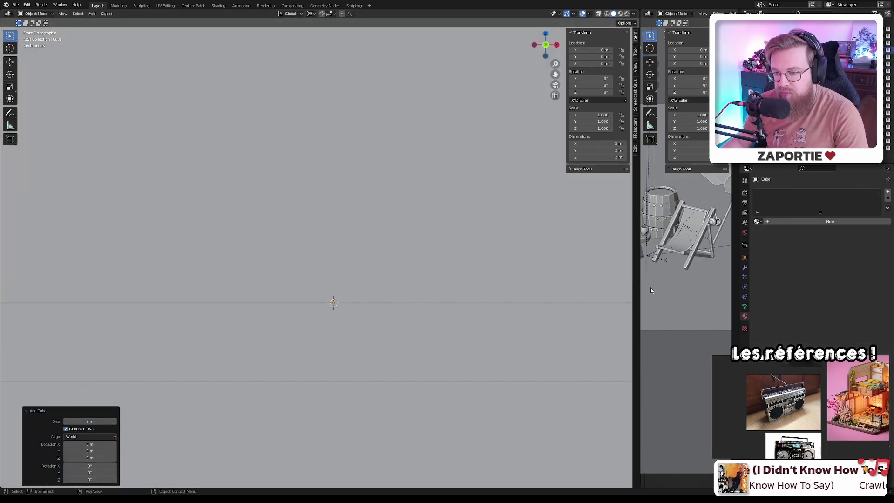
{"action": "key", "text": "s"}
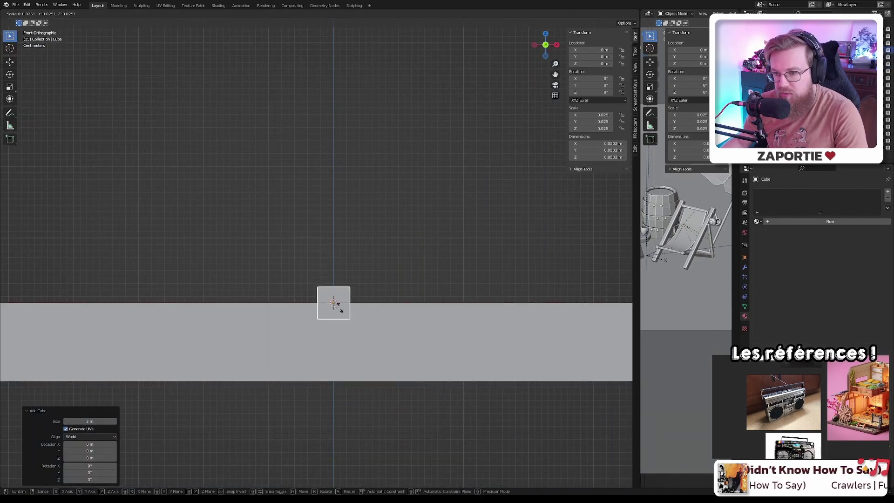
{"action": "left_click", "coordinate": [362, 308]}
{"action": "key", "text": "g"}
{"action": "key", "text": "z"}
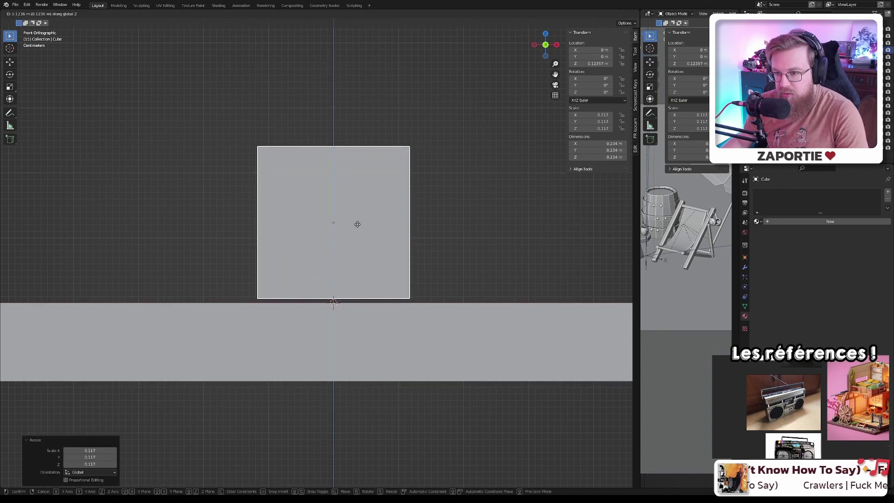
{"action": "left_click", "coordinate": [358, 224]}
- Scale the cube along X into a 0.404 m wide, 0.234 m tall block
{"action": "key", "text": "s"}
{"action": "key", "text": "x"}
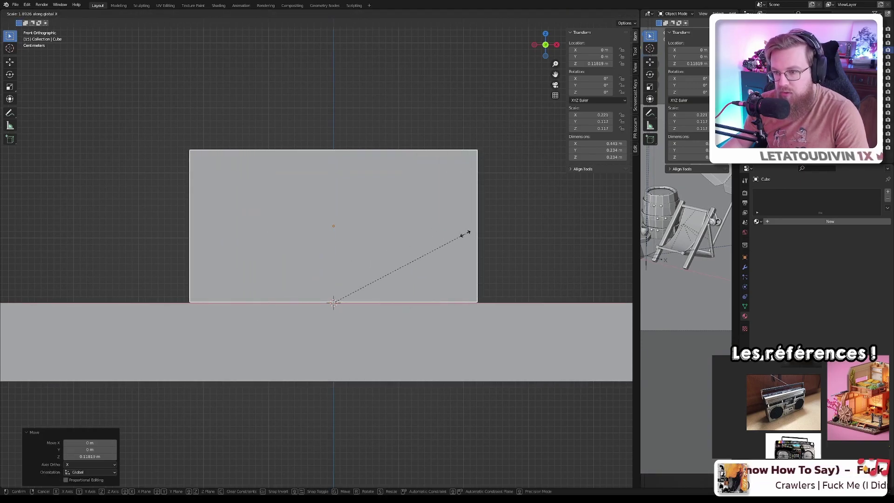
{"action": "left_click", "coordinate": [466, 234]}
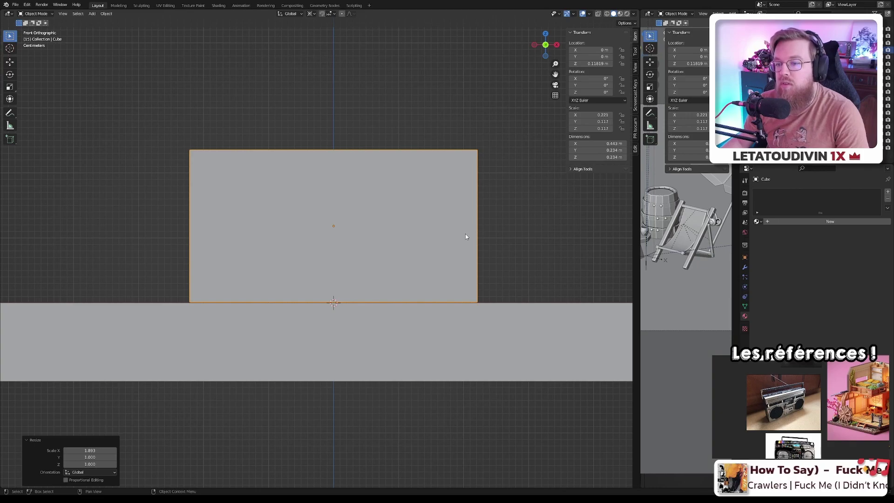
{"action": "key", "text": "s"}
{"action": "key", "text": "x"}
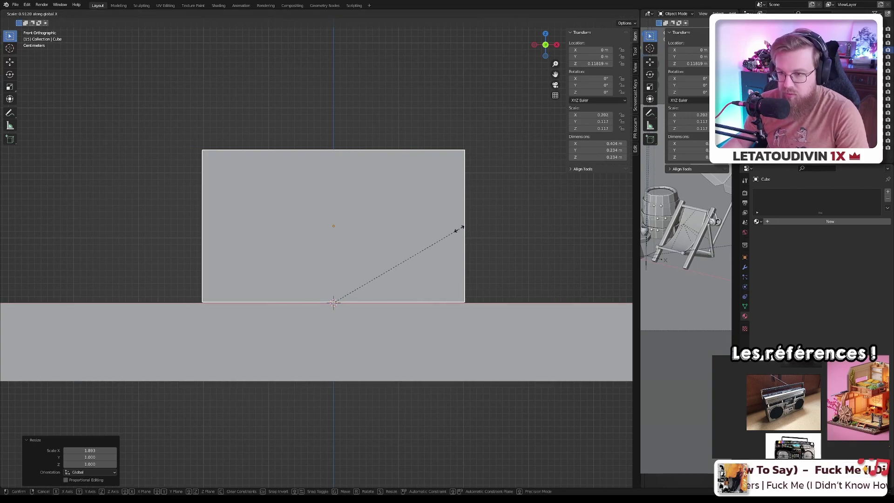
{"action": "left_click", "coordinate": [459, 227]}
{"action": "scroll", "coordinate": [440, 230], "scroll_direction": "down", "scroll_amount": 5}
{"action": "scroll", "coordinate": [417, 232], "scroll_direction": "up", "scroll_amount": 5}
{"action": "mouse_move", "coordinate": [418, 231]}
{"action": "middle_mouse_down"}
{"action": "mouse_move", "coordinate": [435, 231]}
{"action": "mouse_move", "coordinate": [427, 238]}
{"action": "middle_mouse_up"}
{"action": "scroll", "coordinate": [435, 235], "scroll_direction": "down", "scroll_amount": 5}
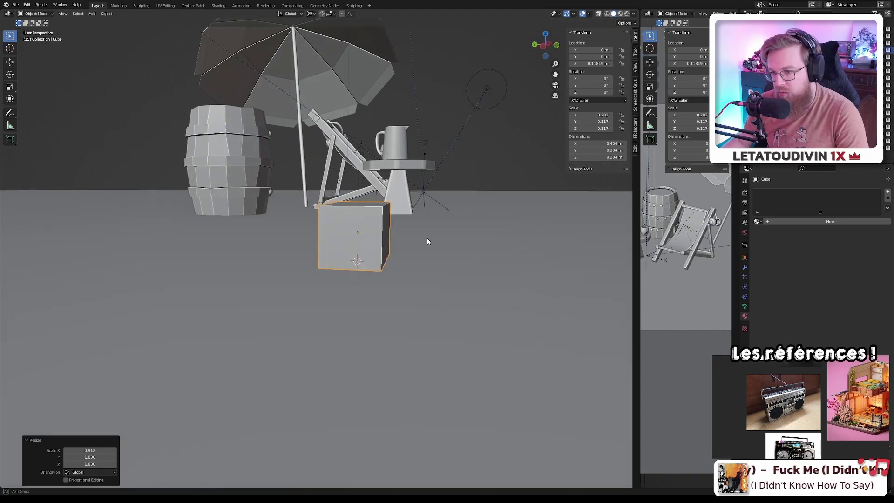
{"action": "key", "text": "KP_3"}
{"action": "scroll", "coordinate": [411, 240], "scroll_direction": "up", "scroll_amount": 5}
- Isolate the box in local view and scale its Y depth down to 0.129 m
{"action": "key", "text": "KP_1"}
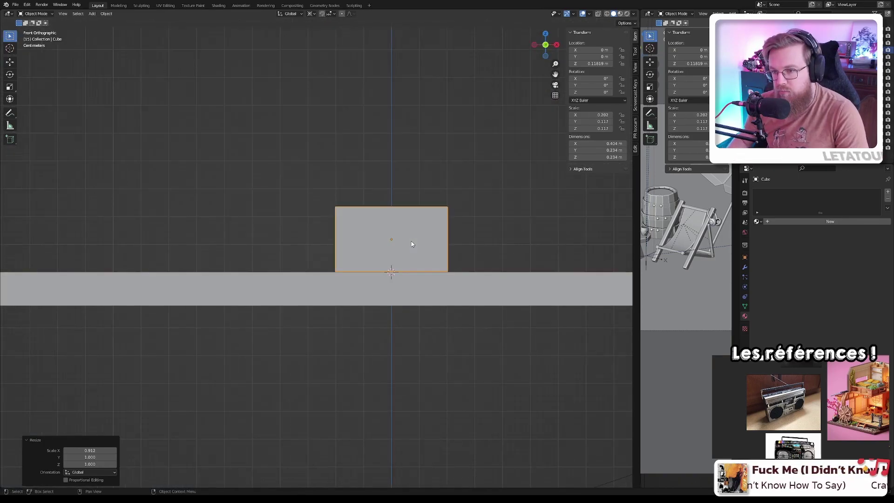
{"action": "key", "text": "KP_Divide"}
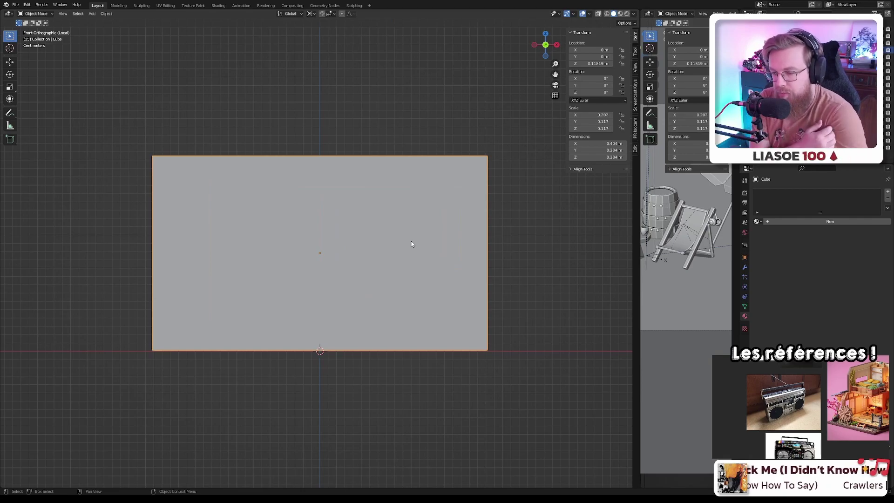
{"action": "key", "text": "KP_3"}
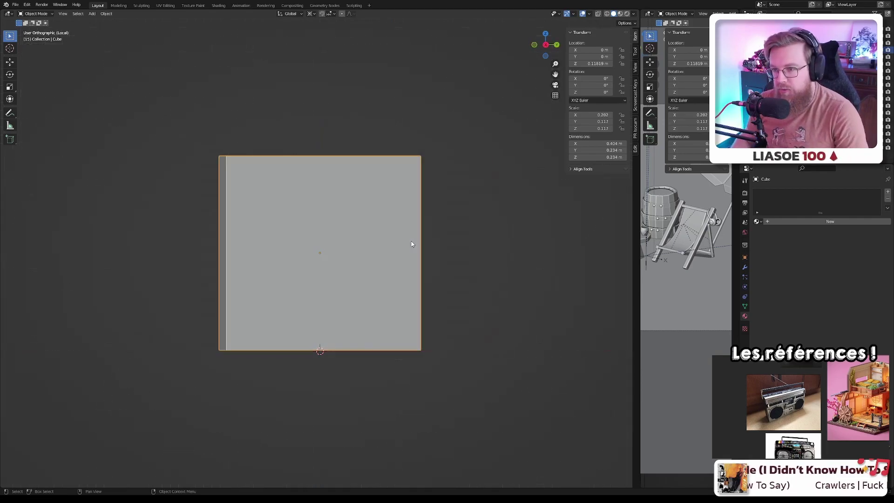
{"action": "key", "text": "s"}
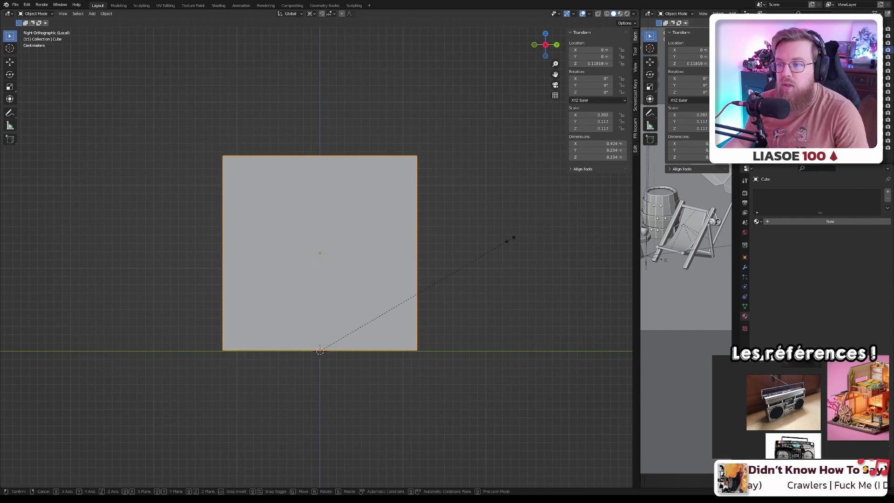
{"action": "key", "text": "y"}
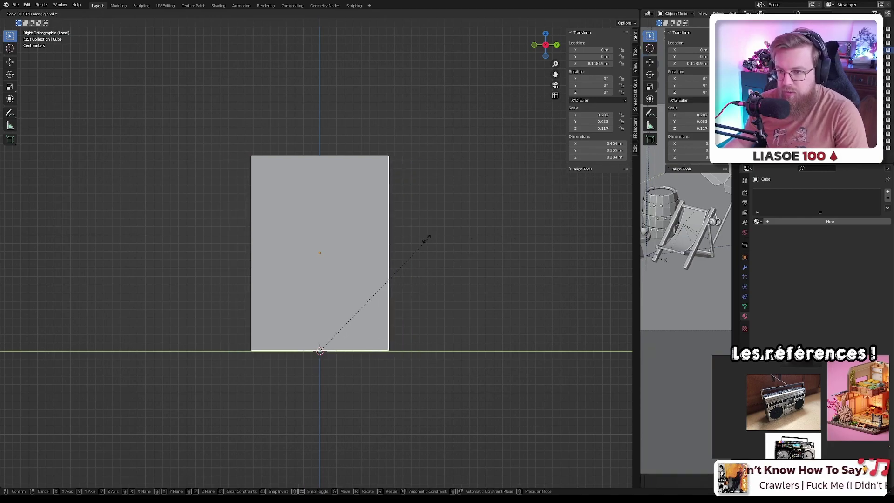
{"action": "left_click", "coordinate": [381, 249]}
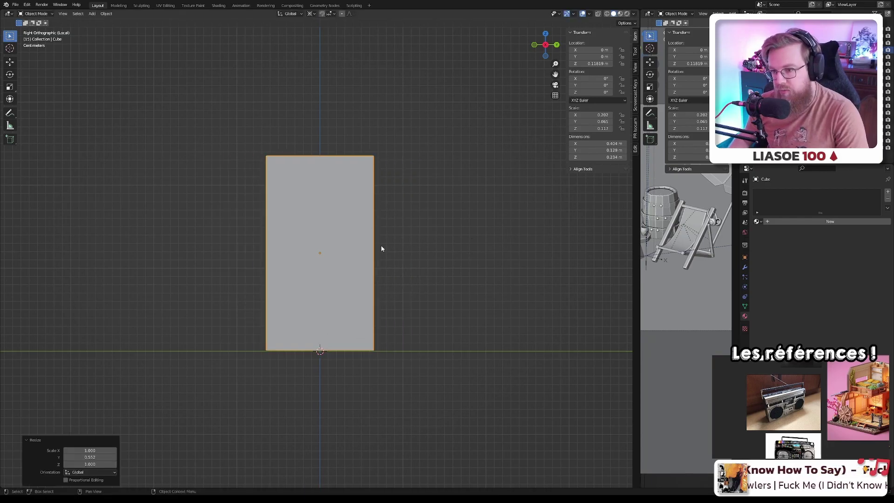
{"action": "key", "text": "KP_1"}
{"action": "middle_click_drag", "start_coordinate": [314, 238], "coordinate": [331, 251]}
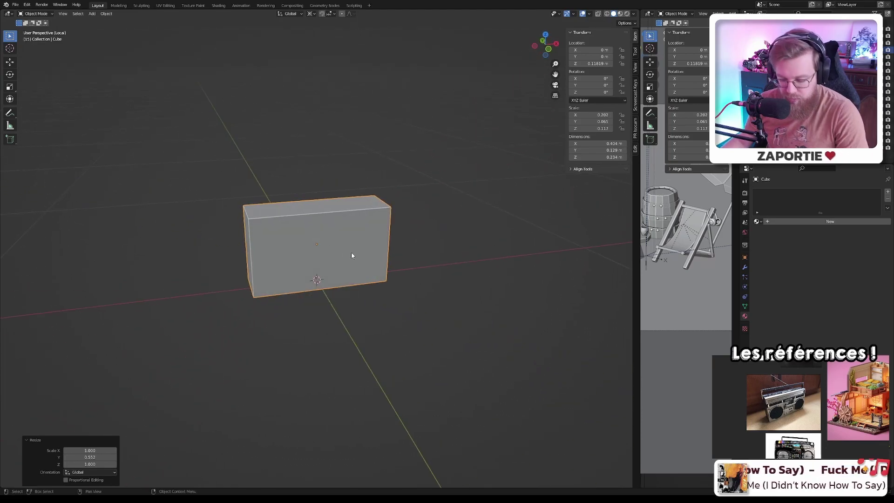
- Widen the box slightly and scale it 1.245 along Z to about 0.291 m tall
{"action": "key", "text": "s"}
{"action": "key", "text": "x"}
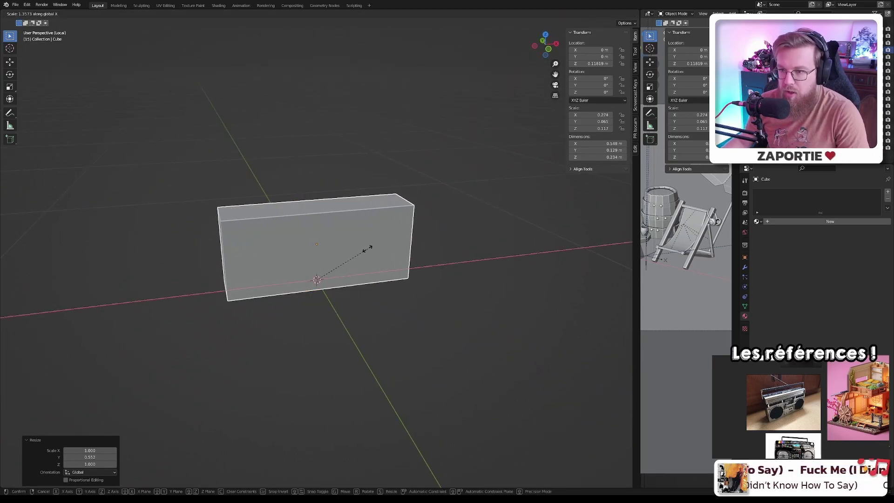
{"action": "left_click", "coordinate": [366, 251]}
{"action": "key", "text": "s"}
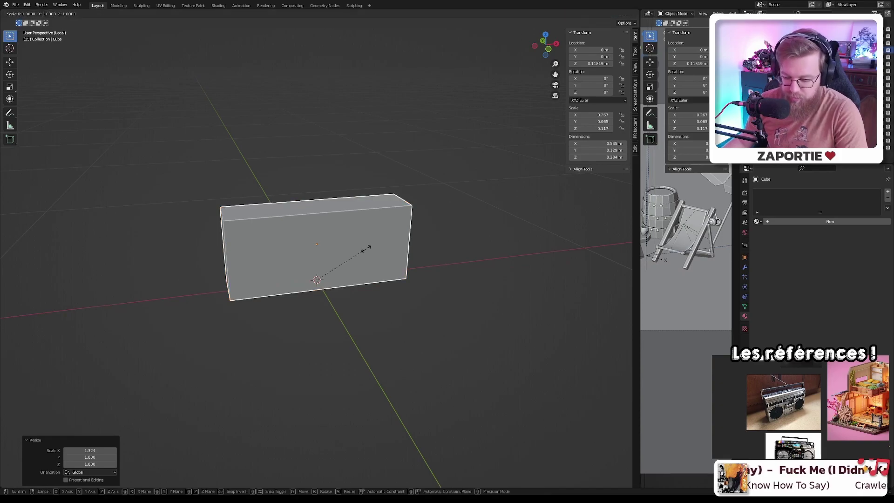
{"action": "key", "text": "z"}
{"action": "left_click", "coordinate": [364, 229]}
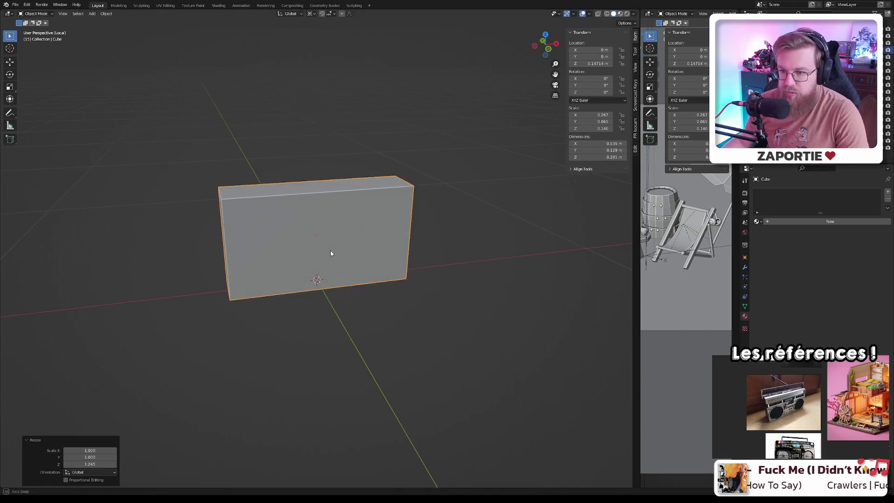
{"action": "middle_click_drag", "start_coordinate": [331, 253], "coordinate": [341, 236]}
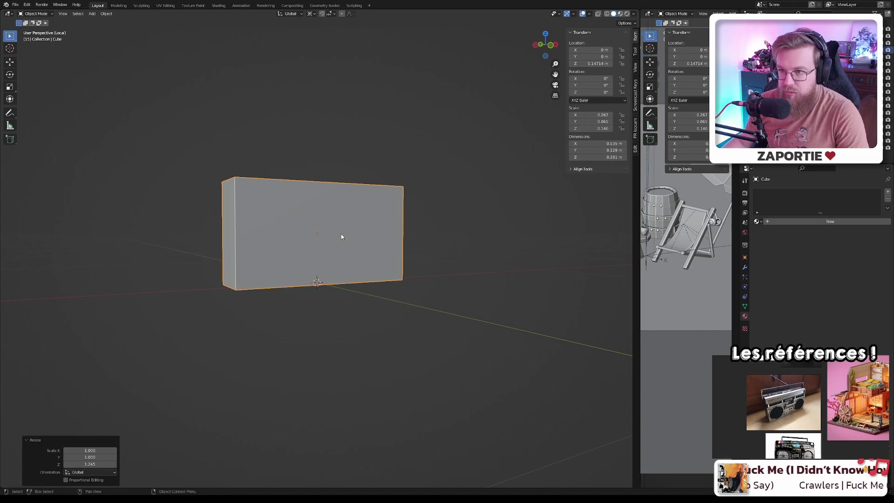
{"action": "key", "text": "s"}
{"action": "key", "text": "z"}
{"action": "right_click", "coordinate": [335, 231]}
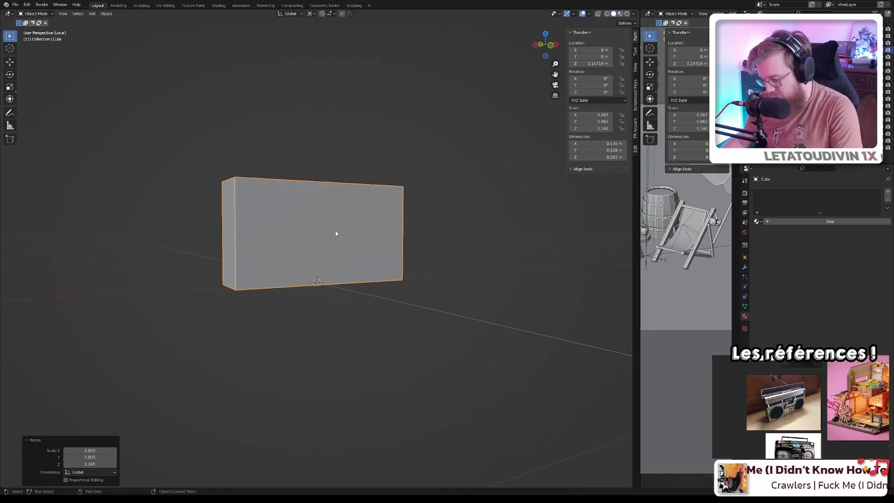
{"action": "key", "text": "z"}
- Set the transform pivot point to Median Point
{"action": "key", "text": "period"}
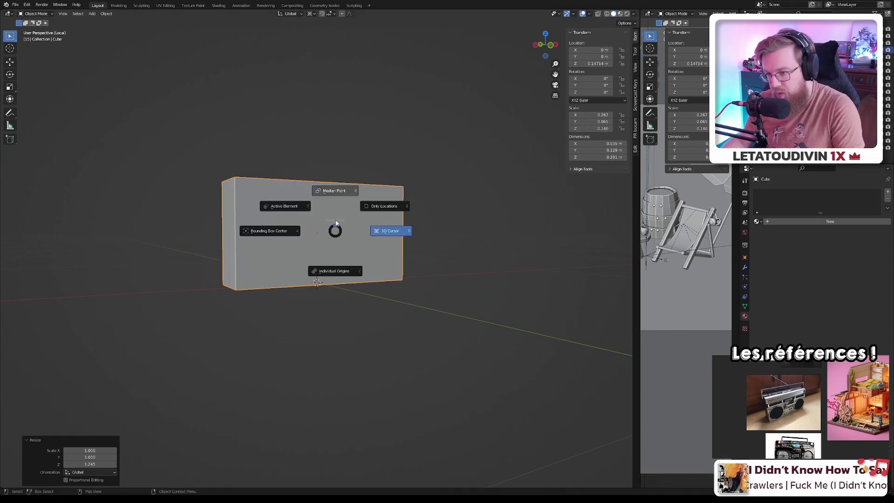
{"action": "left_click", "coordinate": [336, 199]}
{"action": "middle_click_drag", "start_coordinate": [403, 242], "coordinate": [370, 253]}
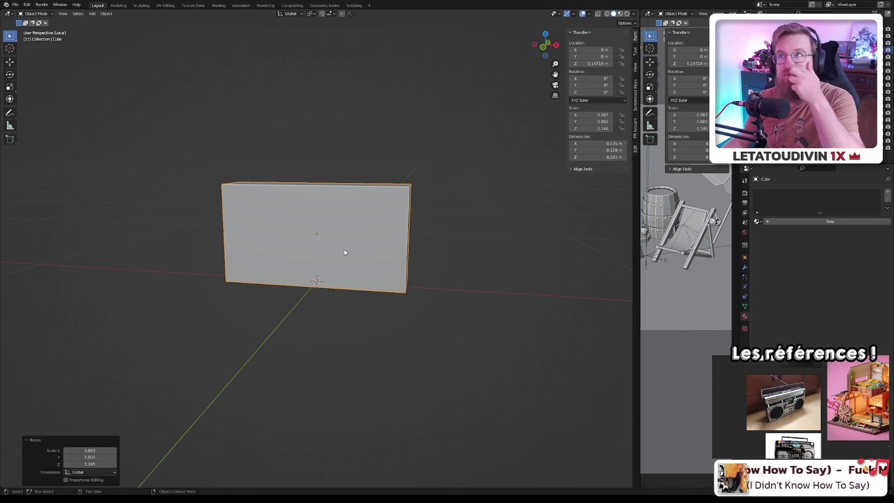
{"action": "scroll", "coordinate": [341, 251], "scroll_direction": "up", "scroll_amount": 3}
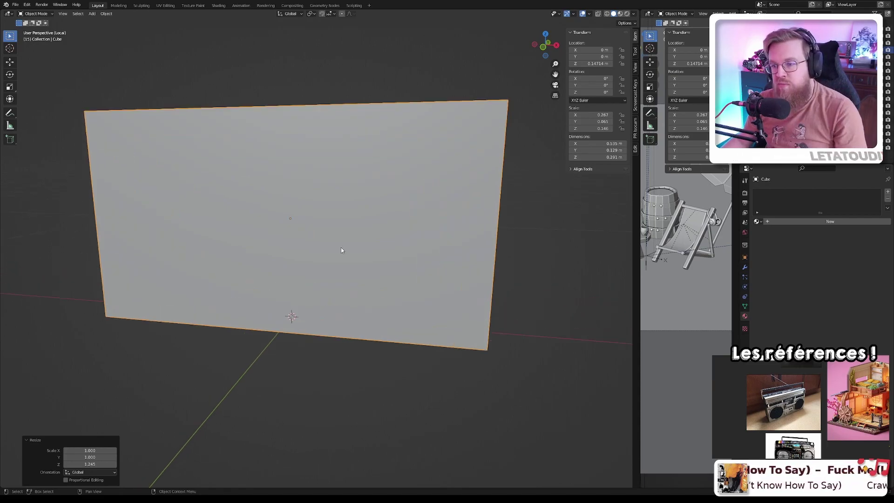
{"action": "scroll", "coordinate": [341, 251], "scroll_direction": "down", "scroll_amount": 3}
{"action": "mouse_move", "coordinate": [341, 251]}
{"action": "middle_mouse_down"}
{"action": "mouse_move", "coordinate": [328, 247]}
{"action": "mouse_move", "coordinate": [377, 247]}
{"action": "mouse_move", "coordinate": [337, 246]}
{"action": "middle_mouse_up"}
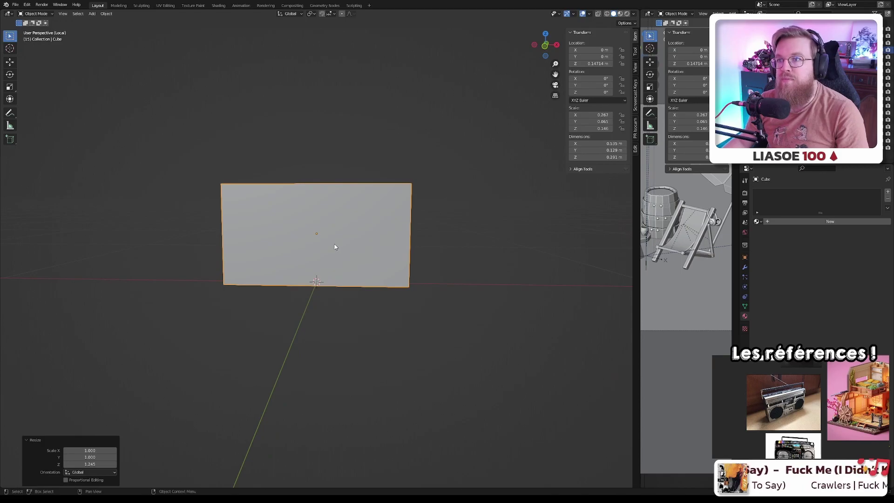
{"action": "scroll", "coordinate": [335, 247], "scroll_direction": "up", "scroll_amount": 3}
- Cut an edge loop around the box and slide it up near the top
{"action": "key", "text": "Tab"}
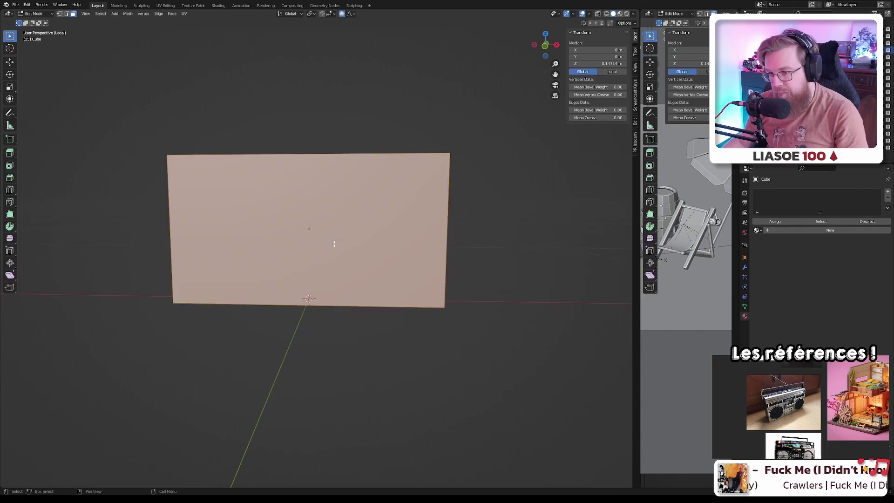
{"action": "middle_click_drag", "start_coordinate": [295, 235], "coordinate": [361, 239], "text": "shift"}
{"action": "key", "text": "ctrl+r"}
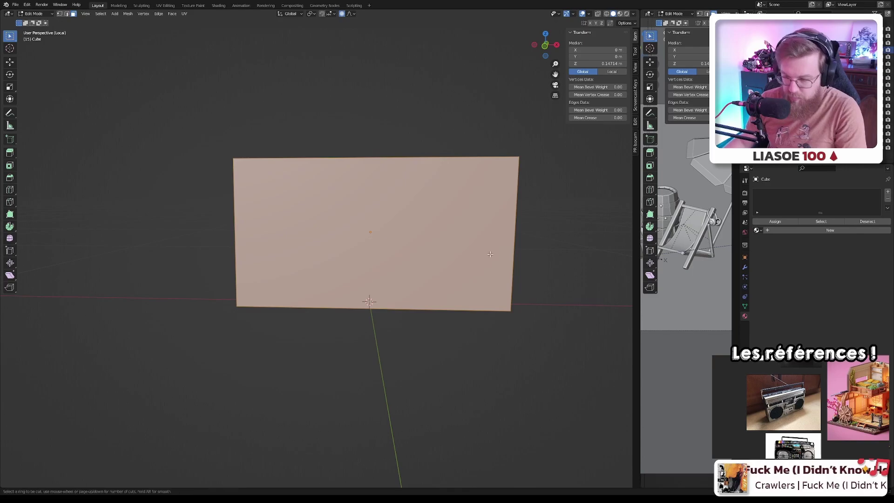
{"action": "left_click", "coordinate": [516, 240]}
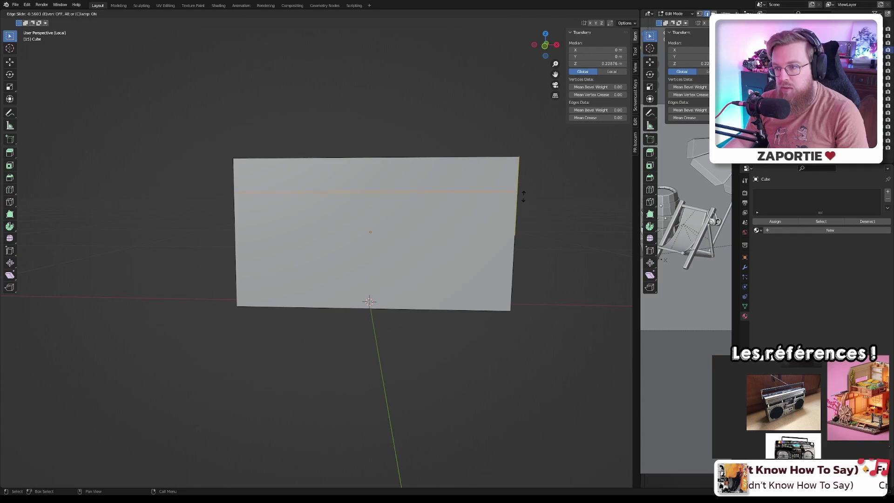
{"action": "left_click", "coordinate": [524, 196]}
{"action": "key", "text": "Tab"}
- Apply the box's rotation and scale
{"action": "key", "text": "shift+a"}
{"action": "mouse_move", "coordinate": [524, 199]}
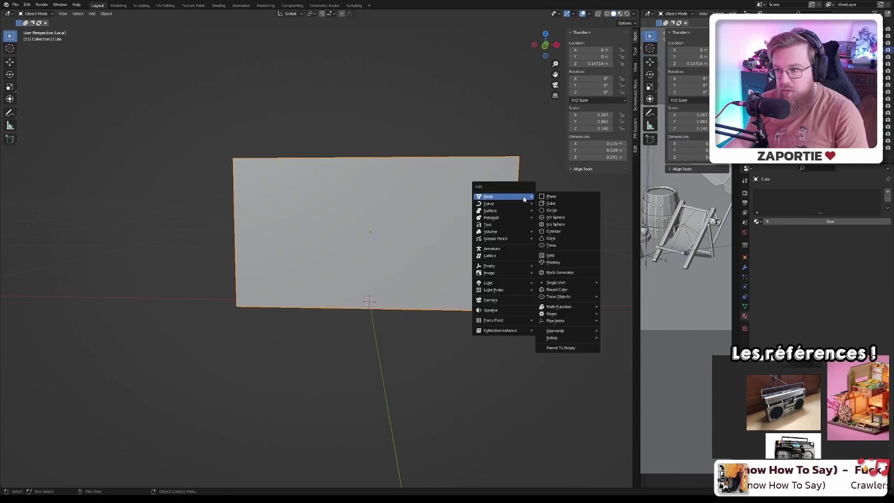
{"action": "key", "text": "Escape"}
{"action": "key", "text": "ctrl+a"}
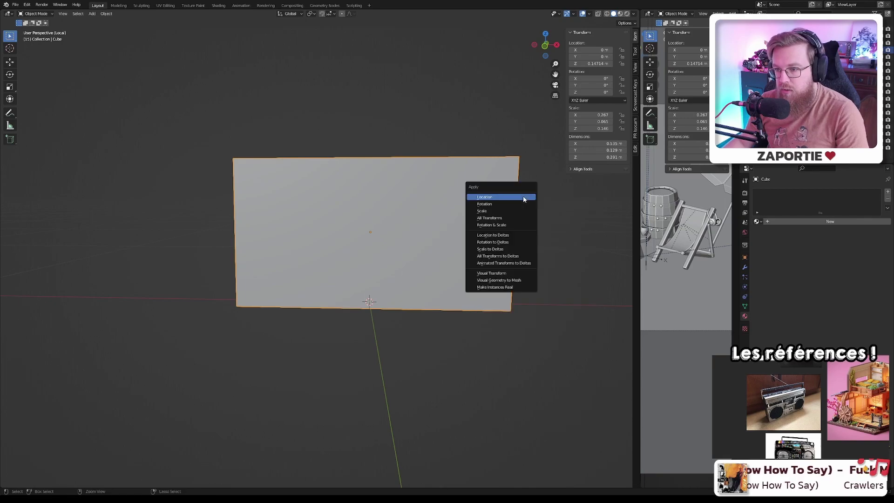
{"action": "left_click", "coordinate": [505, 225]}
- Widen the box along X by a factor of 1.227, to about 0.656 m
{"action": "scroll", "coordinate": [449, 246], "scroll_direction": "down", "scroll_amount": 4}
{"action": "mouse_move", "coordinate": [421, 250]}
{"action": "middle_mouse_down"}
{"action": "mouse_move", "coordinate": [469, 226]}
{"action": "mouse_move", "coordinate": [451, 252]}
{"action": "mouse_move", "coordinate": [401, 251]}
{"action": "mouse_move", "coordinate": [431, 246]}
{"action": "middle_mouse_up"}
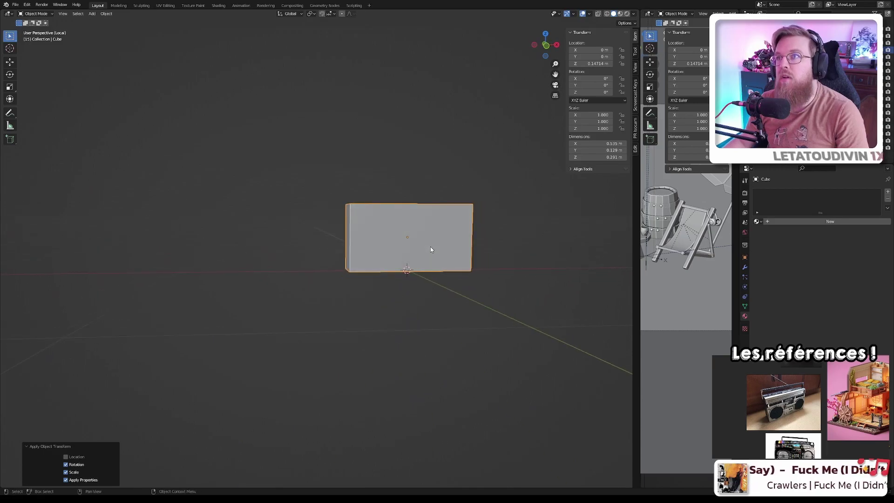
{"action": "scroll", "coordinate": [430, 250], "scroll_direction": "up", "scroll_amount": 3}
{"action": "key", "text": "s"}
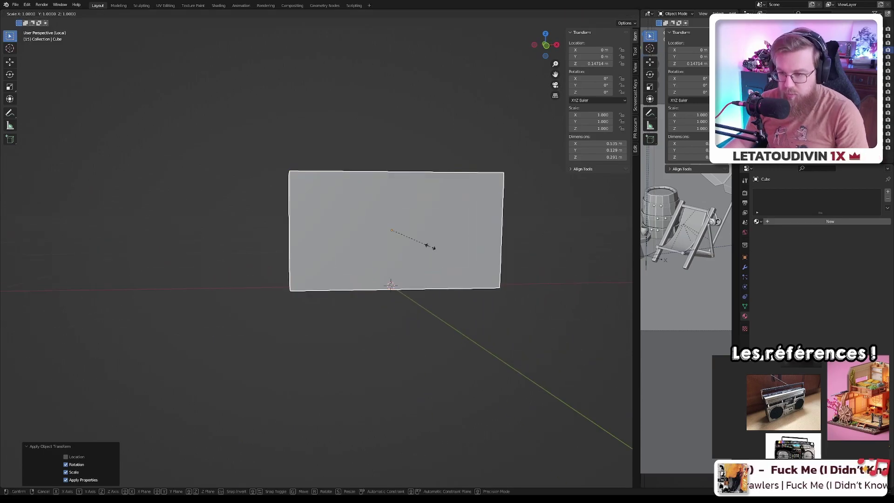
{"action": "key", "text": "x"}
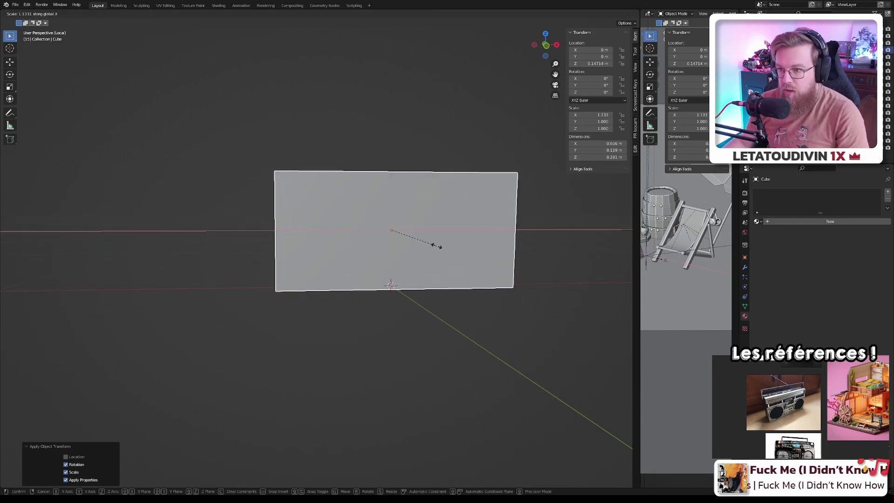
{"action": "left_click", "coordinate": [441, 247]}
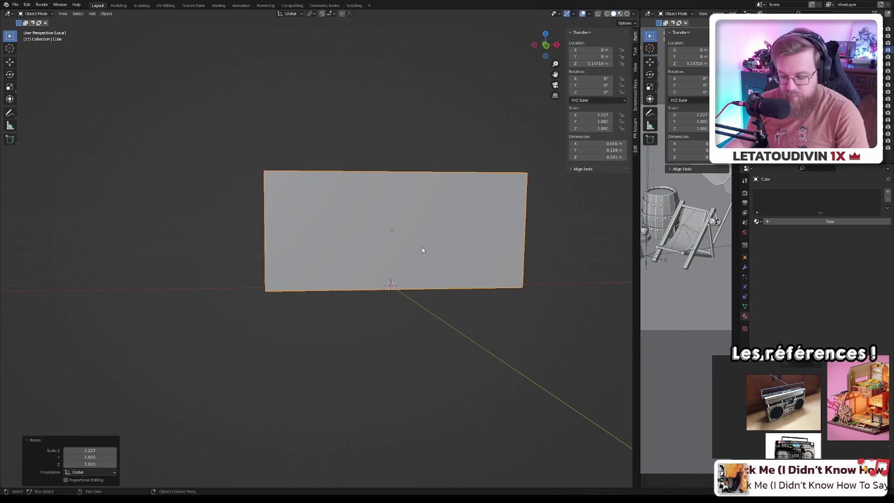
{"action": "key", "text": "shift+a"}
{"action": "key", "text": "Escape"}
{"action": "key", "text": "ctrl+a"}
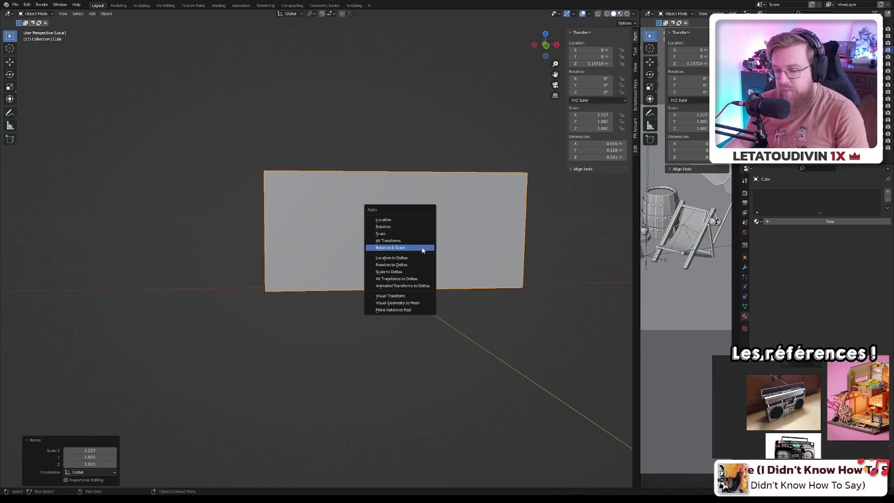
- Apply rotation and scale to the widened box so its scale is 1.000
{"action": "left_click", "coordinate": [423, 251]}
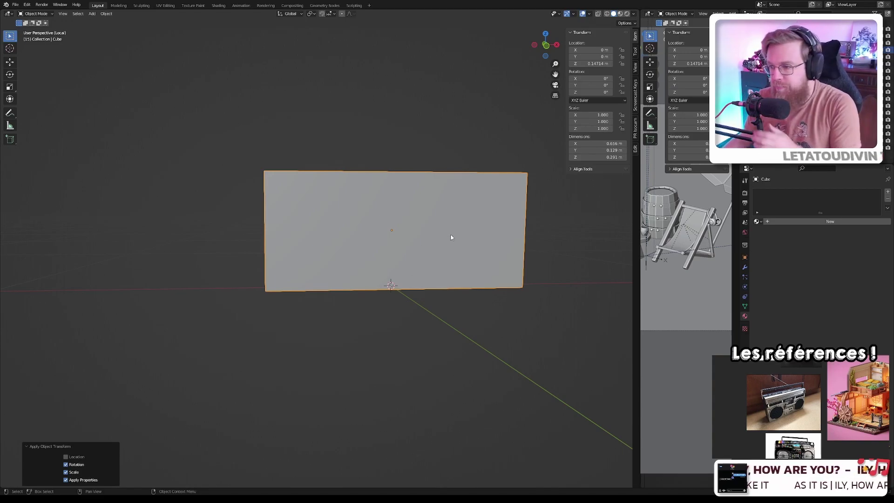
- Inspect the box's mesh and top edge loop from the front, then bring up the Add Mesh list
{"action": "middle_click_drag", "start_coordinate": [328, 259], "coordinate": [300, 261]}
{"action": "key", "text": "Tab"}
{"action": "middle_click_drag", "start_coordinate": [517, 266], "coordinate": [392, 237]}
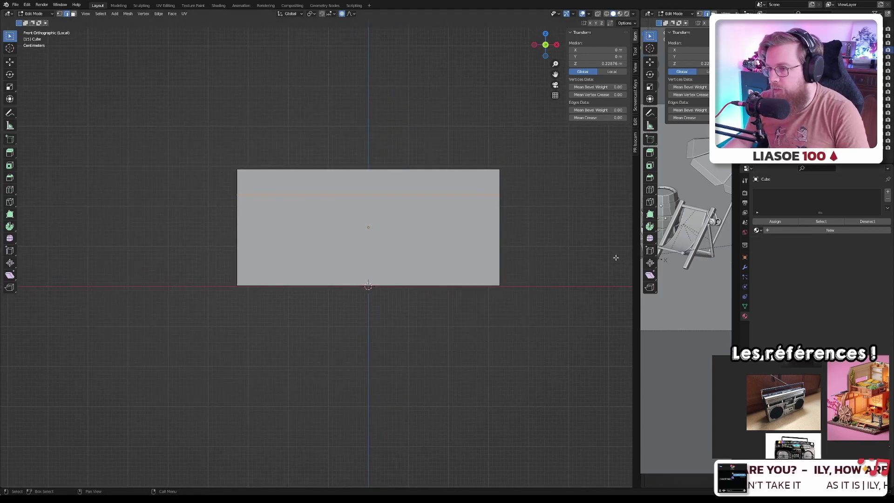
{"action": "scroll", "coordinate": [422, 271], "scroll_direction": "up", "scroll_amount": 2}
{"action": "scroll", "coordinate": [422, 270], "scroll_direction": "down", "scroll_amount": 2}
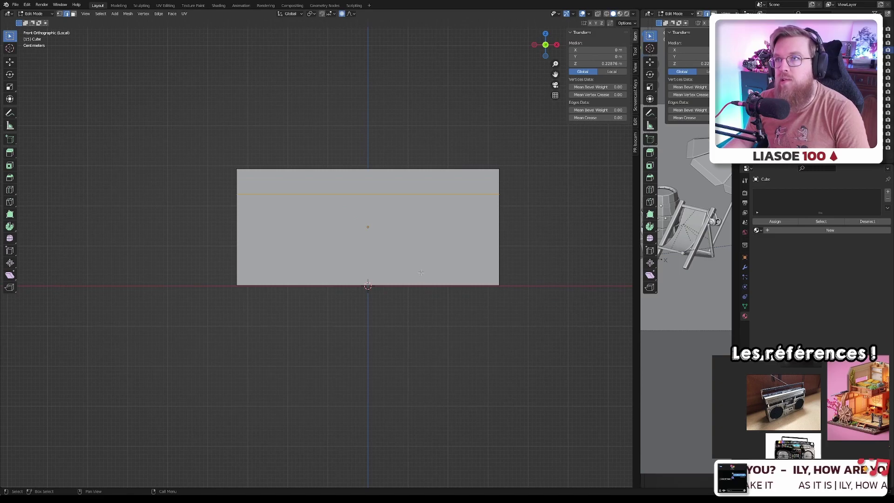
{"action": "scroll", "coordinate": [310, 254], "scroll_direction": "up", "scroll_amount": 2}
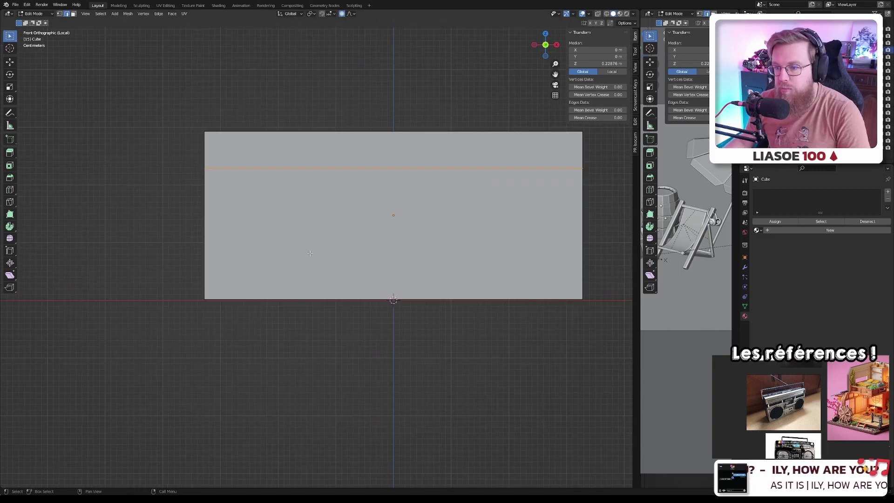
{"action": "scroll", "coordinate": [310, 253], "scroll_direction": "up", "scroll_amount": 1}
{"action": "scroll", "coordinate": [310, 253], "scroll_direction": "down", "scroll_amount": 3}
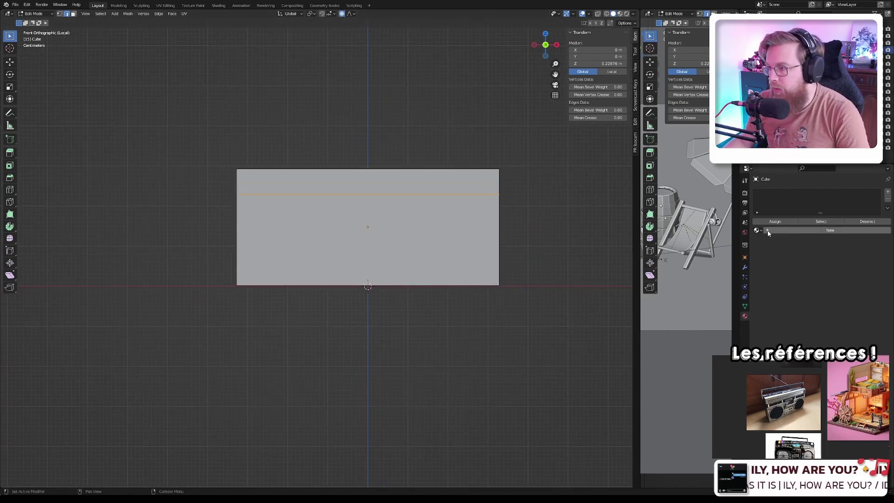
{"action": "key", "text": "Tab"}
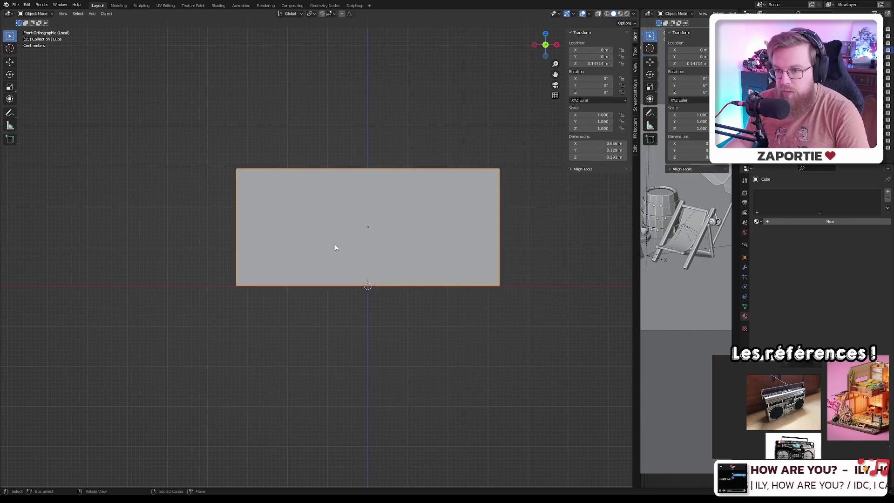
{"action": "key", "text": "shift+a"}
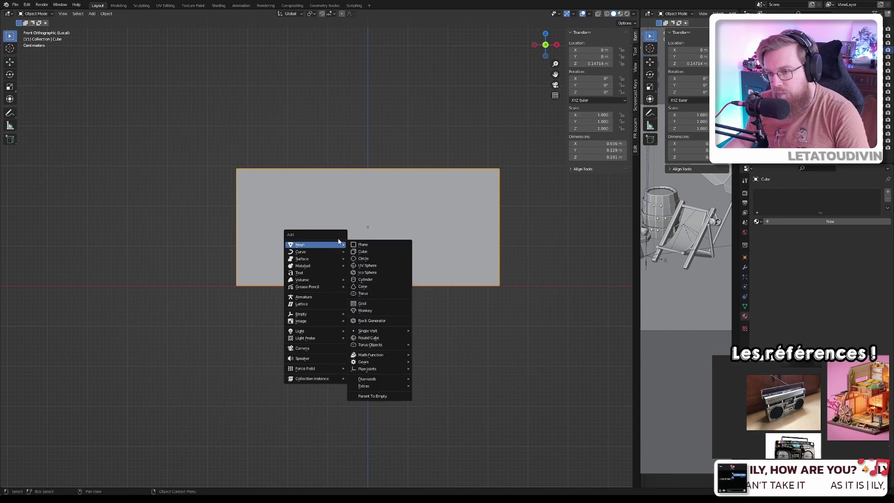
- Add a test circle, stand it up 90° and scale it to 0.115, then delete it and reselect the box
{"action": "left_click", "coordinate": [375, 257]}
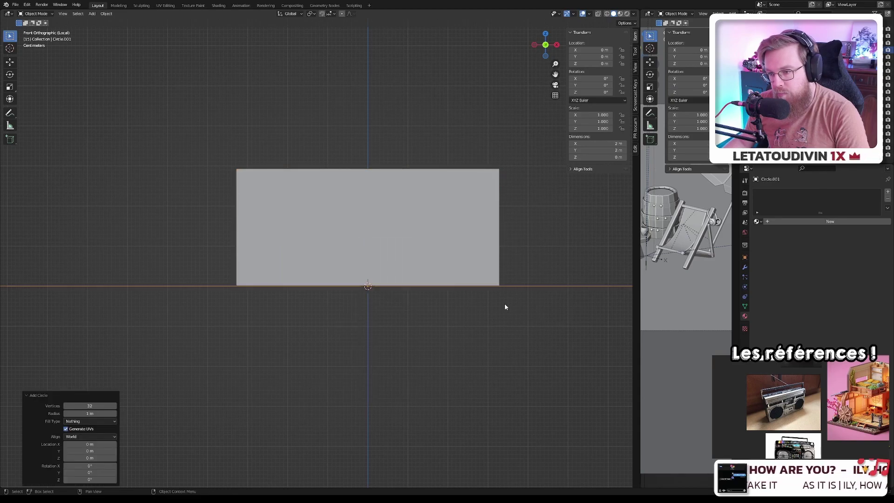
{"action": "key", "text": "KP_3"}
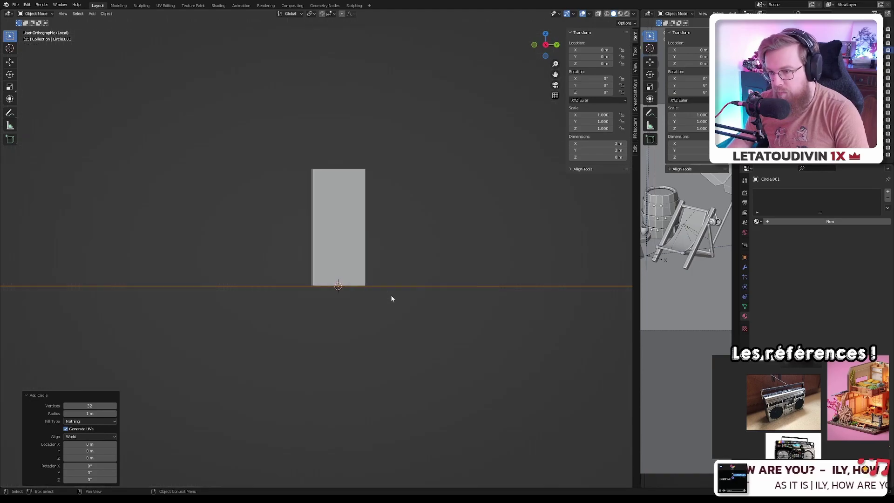
{"action": "type", "text": "r90"}
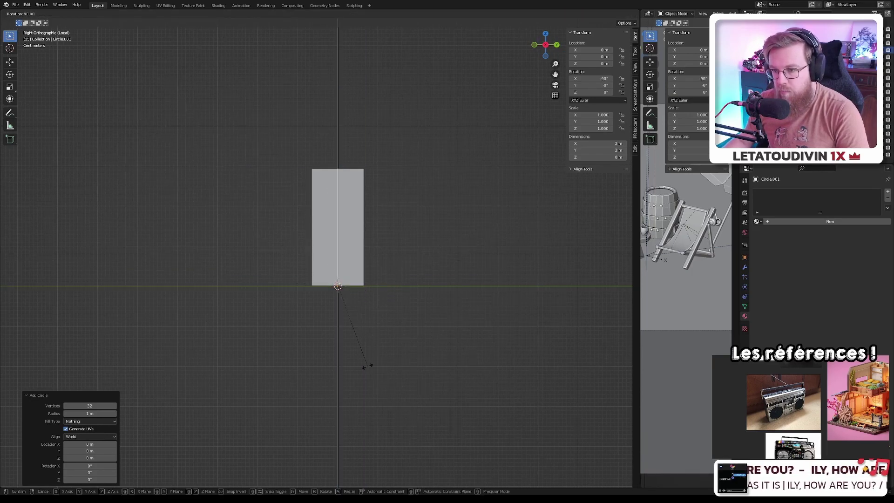
{"action": "key", "text": "Return"}
{"action": "middle_click_drag", "start_coordinate": [368, 368], "coordinate": [368, 369]}
{"action": "key", "text": "KP_1"}
{"action": "key", "text": "s"}
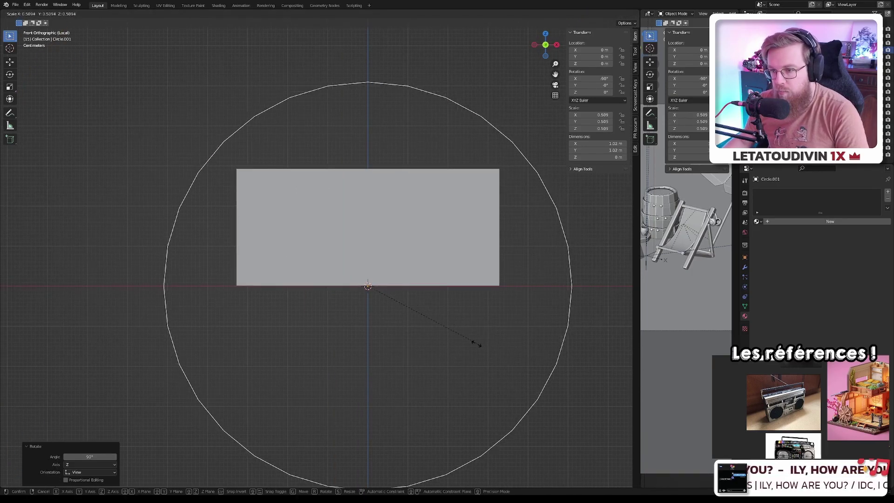
{"action": "left_click", "coordinate": [375, 312]}
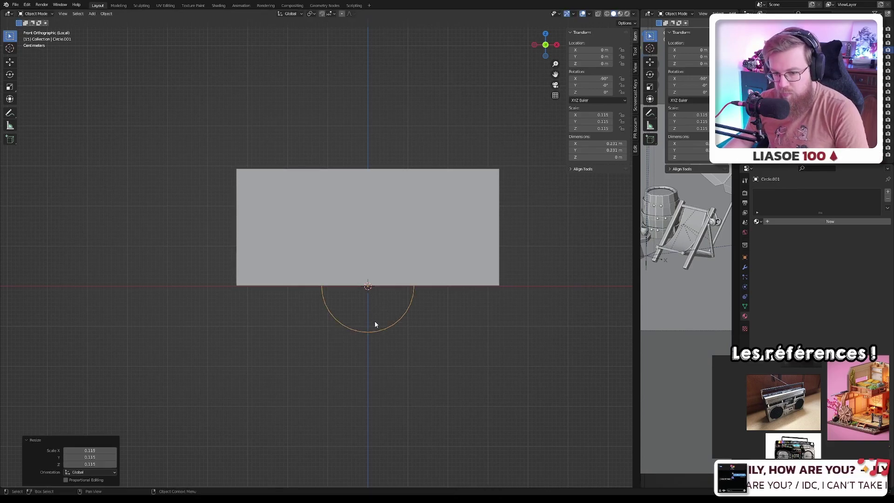
{"action": "key", "text": "Delete"}
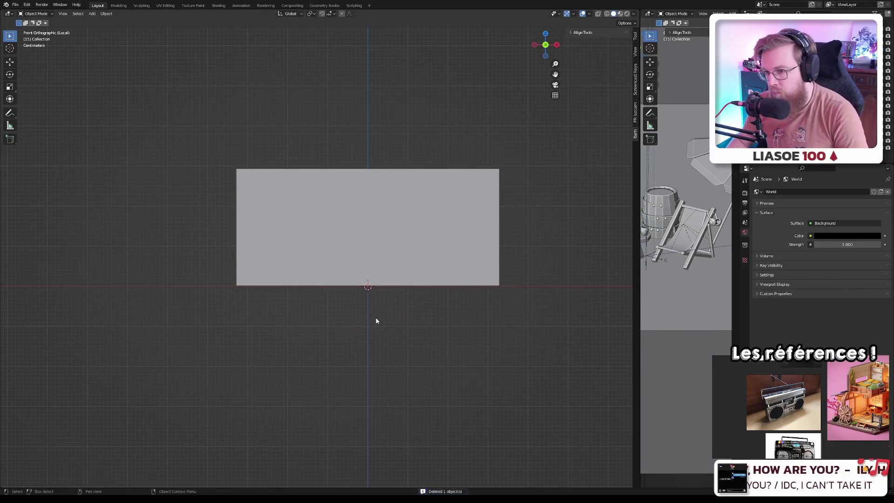
{"action": "left_click", "coordinate": [376, 230]}
- Cut a vertical edge loop exactly through the centre of the box's front, with no slide
{"action": "key", "text": "Tab"}
{"action": "scroll", "coordinate": [373, 233], "scroll_direction": "up", "scroll_amount": 3}
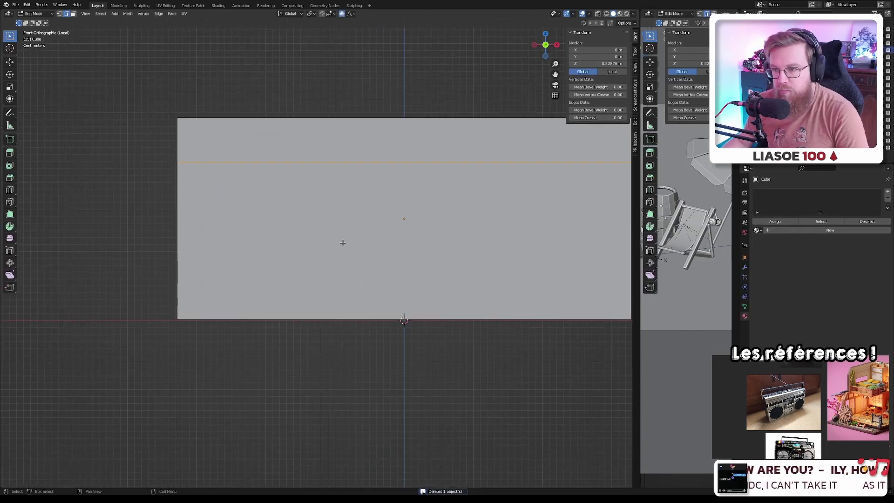
{"action": "scroll", "coordinate": [346, 240], "scroll_direction": "down", "scroll_amount": 1}
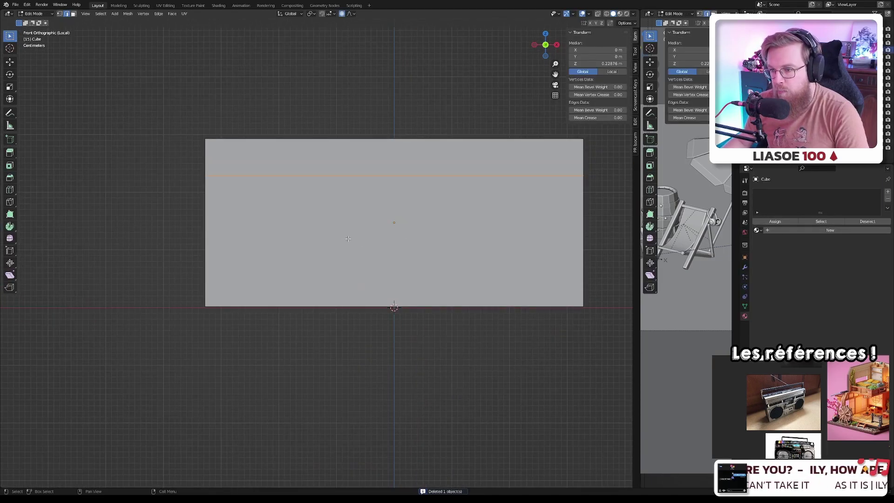
{"action": "key", "text": "ctrl+r"}
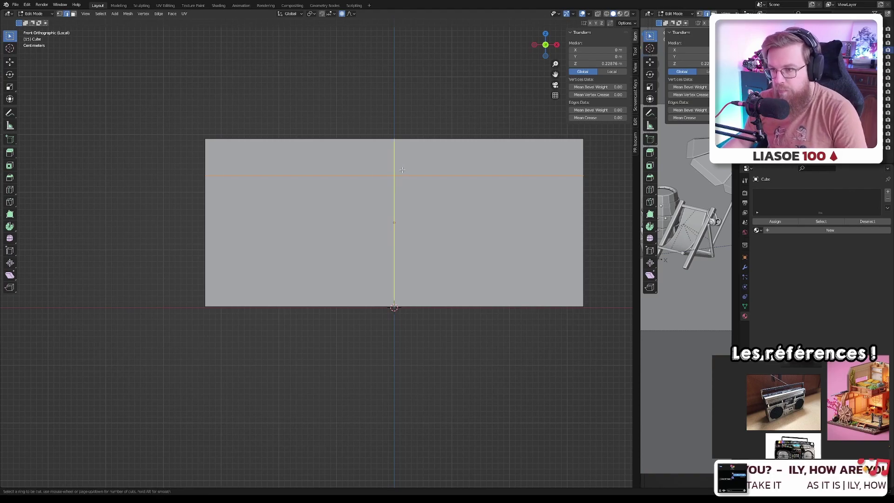
{"action": "left_click", "coordinate": [402, 170]}
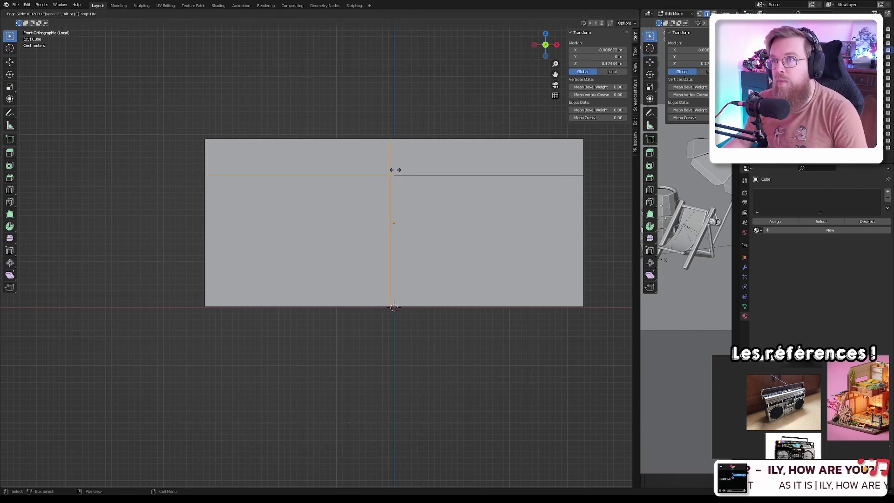
{"action": "right_click", "coordinate": [395, 169]}
{"action": "mouse_move", "coordinate": [348, 212]}
{"action": "middle_mouse_down", "text": "shift"}
{"action": "mouse_move", "coordinate": [414, 217]}
{"action": "mouse_move", "coordinate": [356, 223]}
{"action": "middle_mouse_up", "text": "shift"}
- Add a triangle-fan circle and stand it upright at 90° from the right view
{"action": "key", "text": "shift+a"}
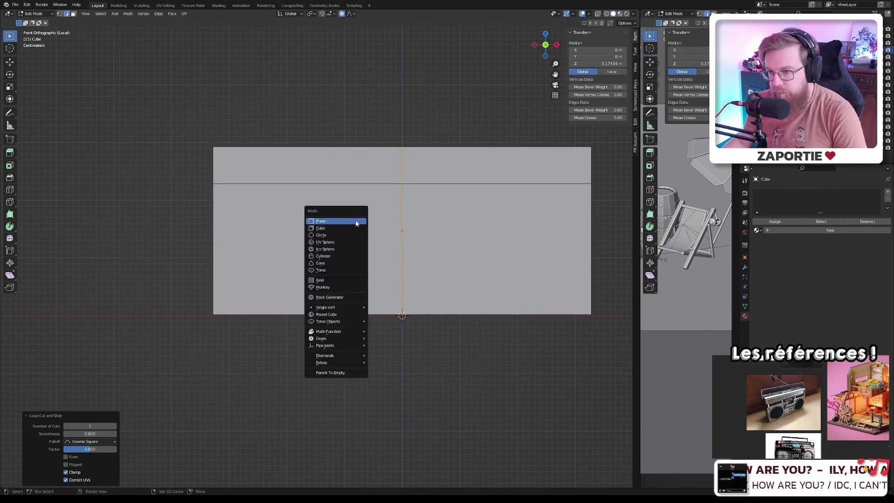
{"action": "left_click", "coordinate": [344, 234]}
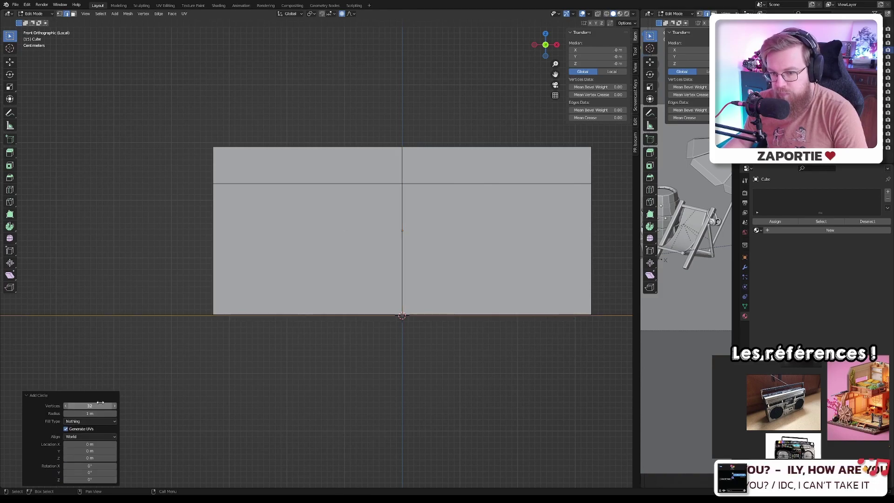
{"action": "left_click", "coordinate": [95, 421]}
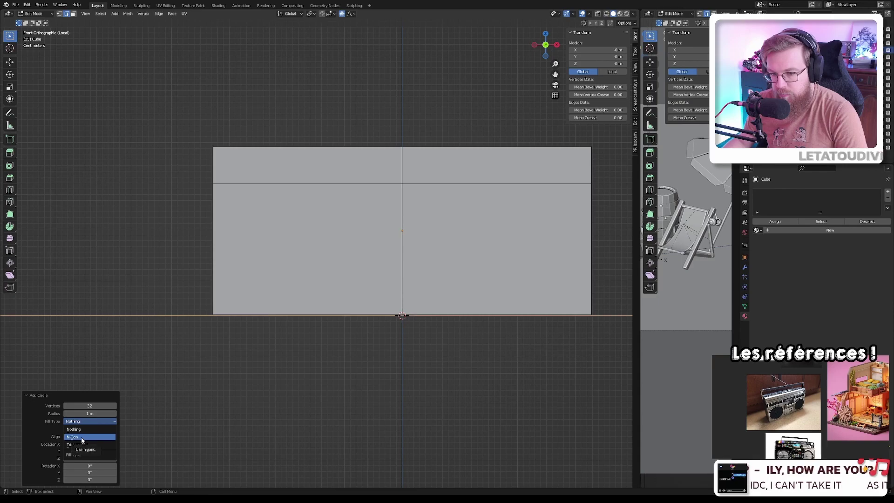
{"action": "left_click", "coordinate": [82, 445]}
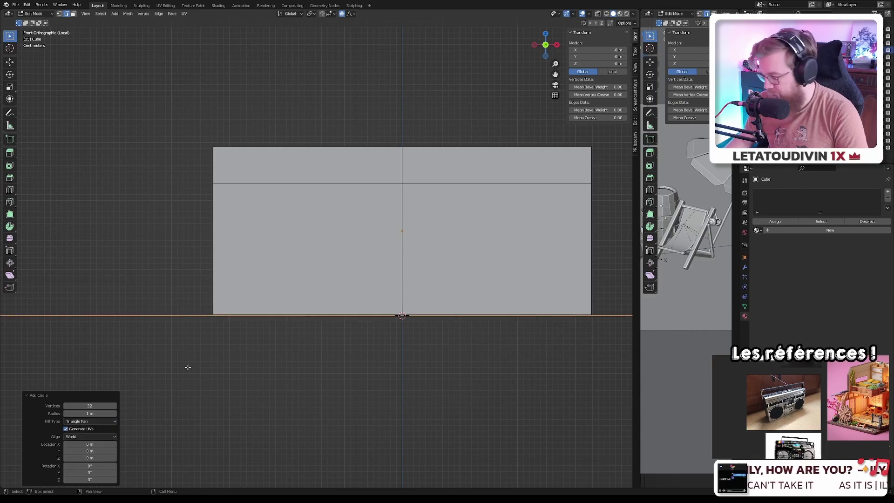
{"action": "key", "text": "KP_3"}
{"action": "key", "text": "r"}
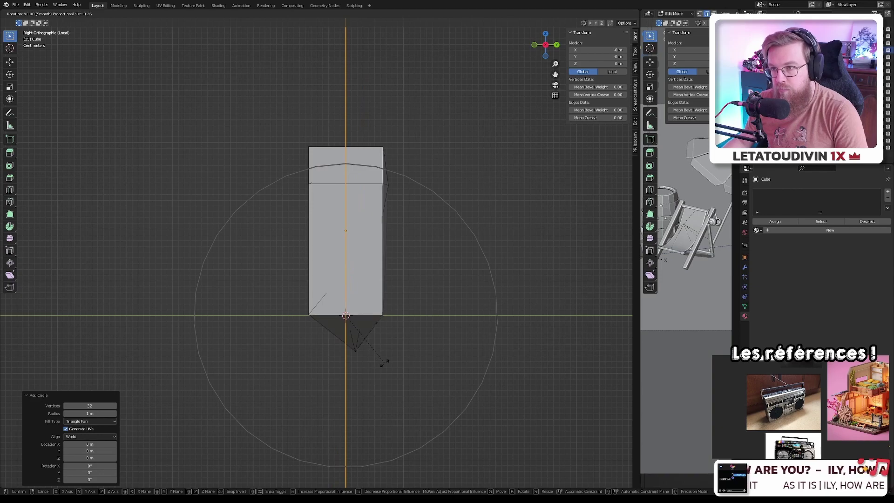
{"action": "key", "text": "Escape"}
{"action": "key", "text": "o"}
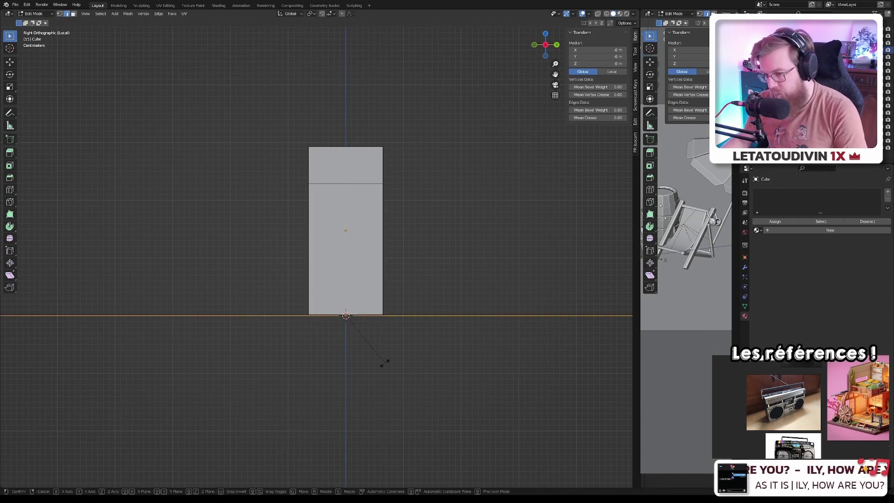
{"action": "left_click", "coordinate": [250, 391]}
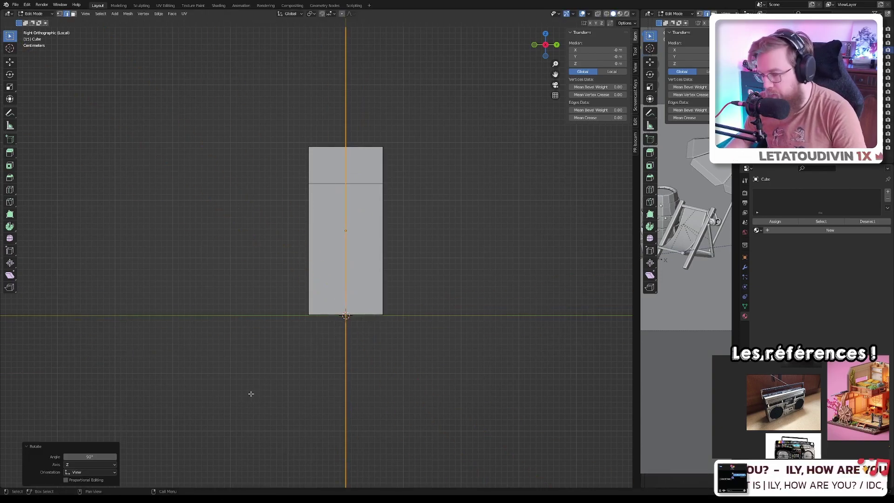
{"action": "key", "text": "KP_1"}
- Shrink the circle to 0.114 and position it on the left half of the box front, fine-tuning its size
{"action": "key", "text": "s"}
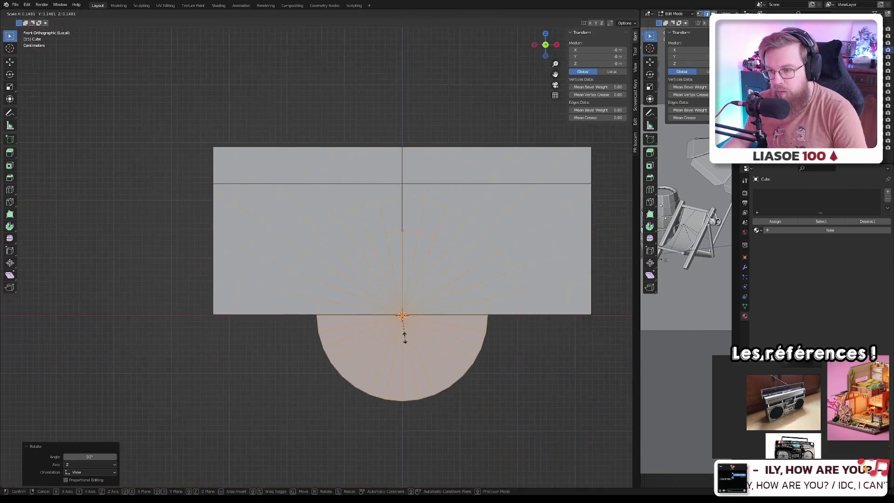
{"action": "left_click", "coordinate": [395, 332]}
{"action": "key", "text": "g"}
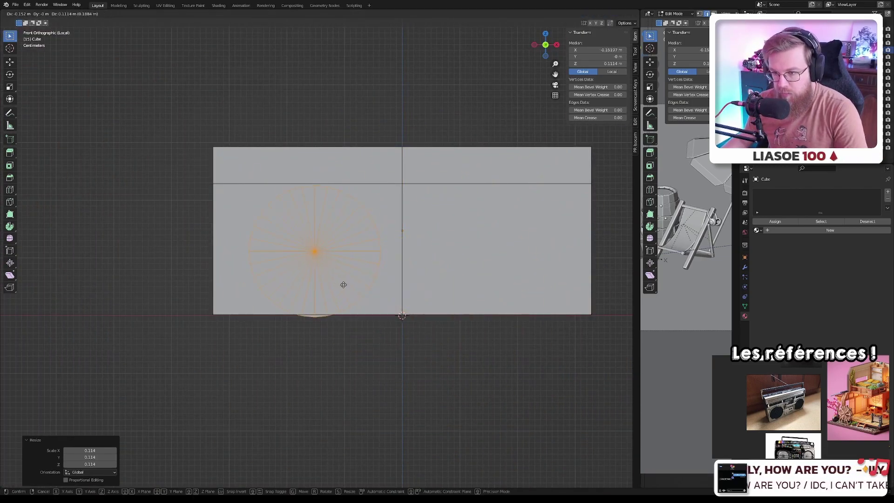
{"action": "left_click", "coordinate": [320, 280]}
{"action": "key", "text": "s"}
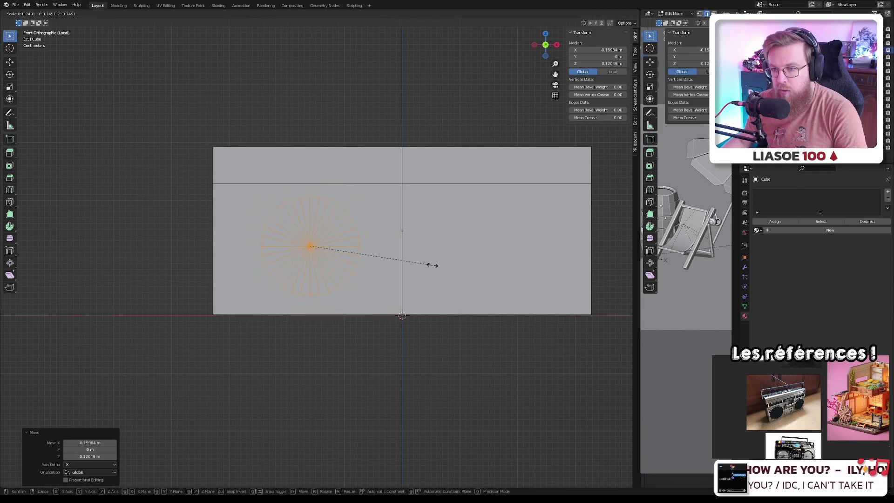
{"action": "key", "text": "g"}
{"action": "left_click", "coordinate": [428, 270]}
{"action": "key", "text": "s"}
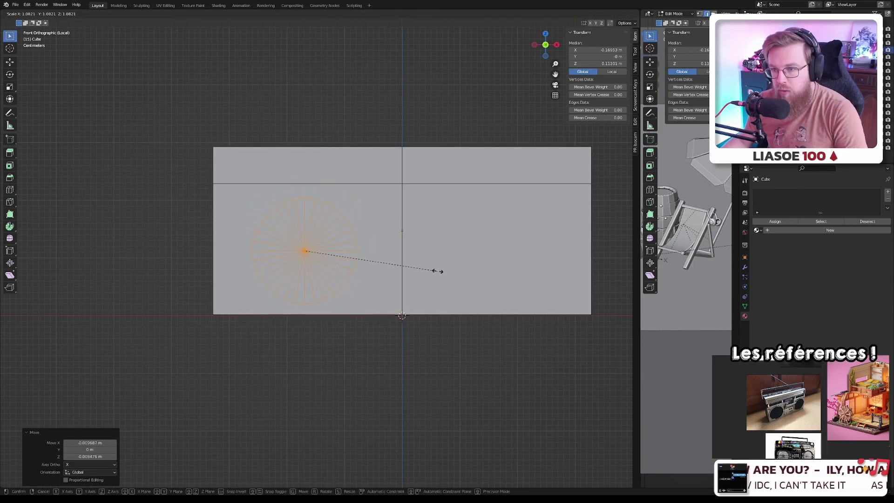
{"action": "left_click", "coordinate": [445, 272]}
{"action": "key", "text": "g"}
{"action": "left_click", "coordinate": [453, 272]}
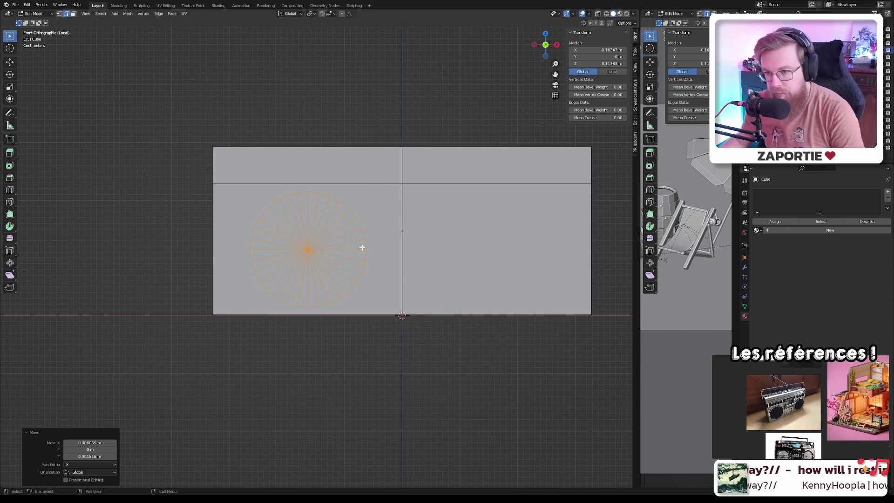
- Slide the circle a little further left along X
{"action": "key", "text": "g"}
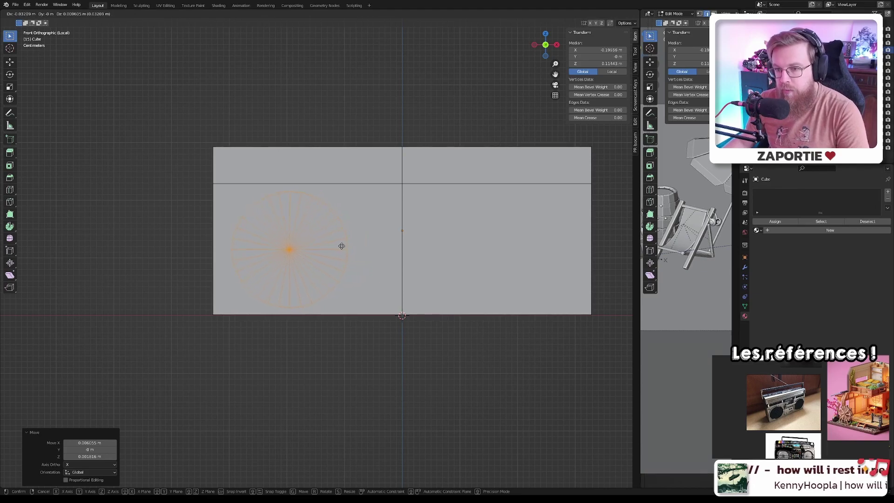
{"action": "key", "text": "x"}
{"action": "left_click", "coordinate": [339, 247]}
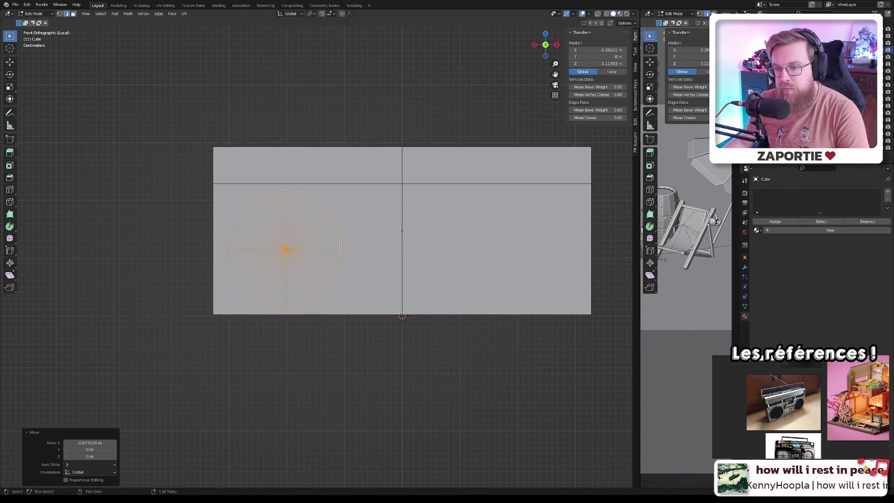
{"action": "scroll", "coordinate": [296, 250], "scroll_direction": "up", "scroll_amount": 2}
{"action": "scroll", "coordinate": [296, 250], "scroll_direction": "down", "scroll_amount": 1}
{"action": "middle_click_drag", "start_coordinate": [296, 250], "coordinate": [336, 250]}
{"action": "key", "text": "KP_1"}
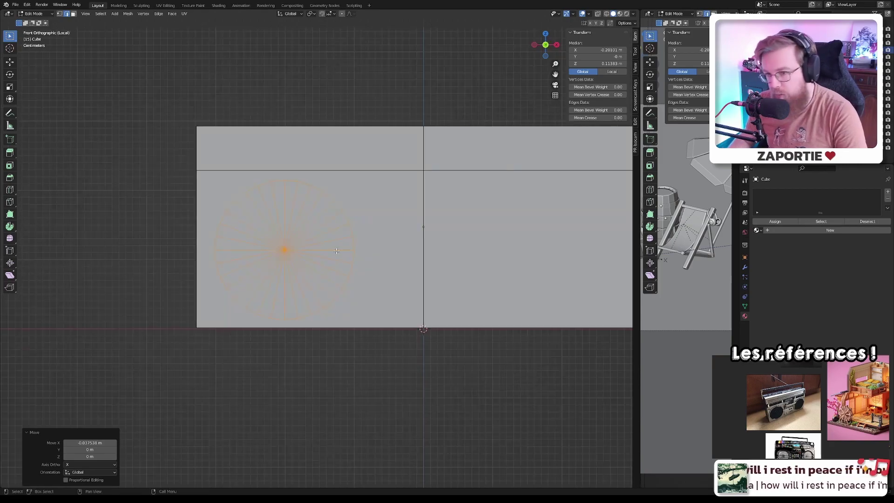
{"action": "key", "text": "KP_3"}
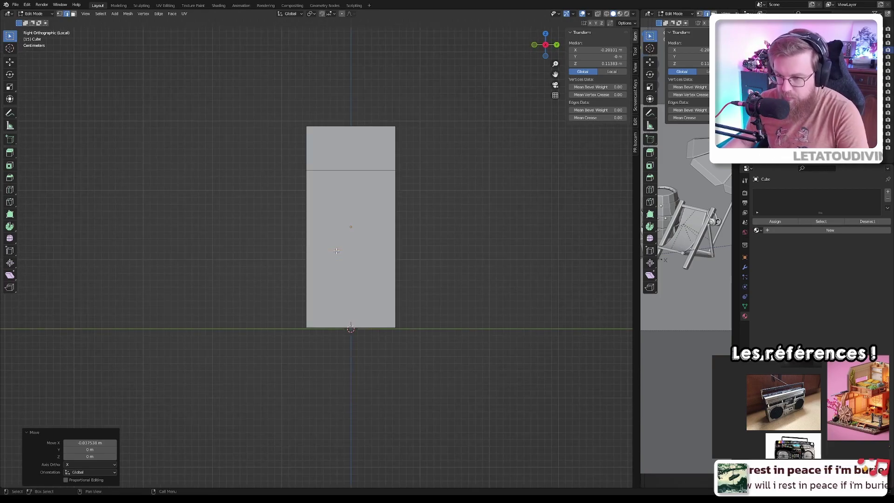
- Move the circle 0.080 m along Y so it sits just proud of the front face
{"action": "key", "text": "g"}
{"action": "key", "text": "y"}
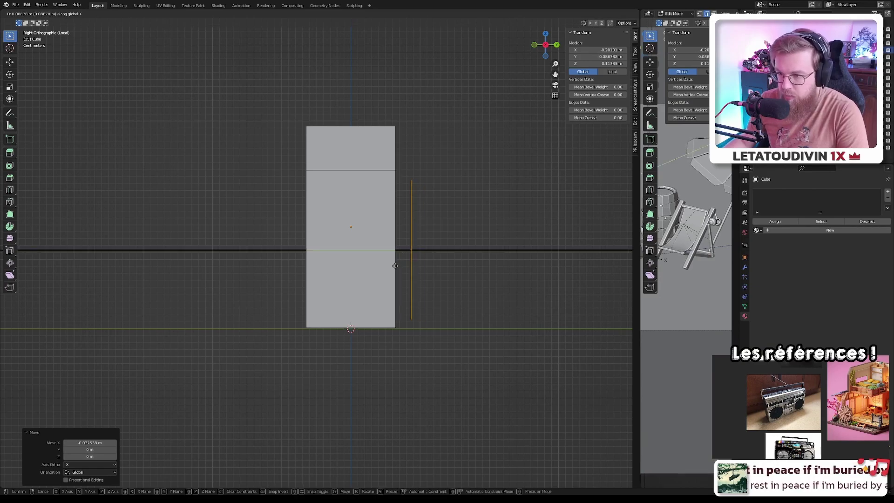
{"action": "left_click", "coordinate": [389, 267]}
{"action": "key", "text": "KP_1"}
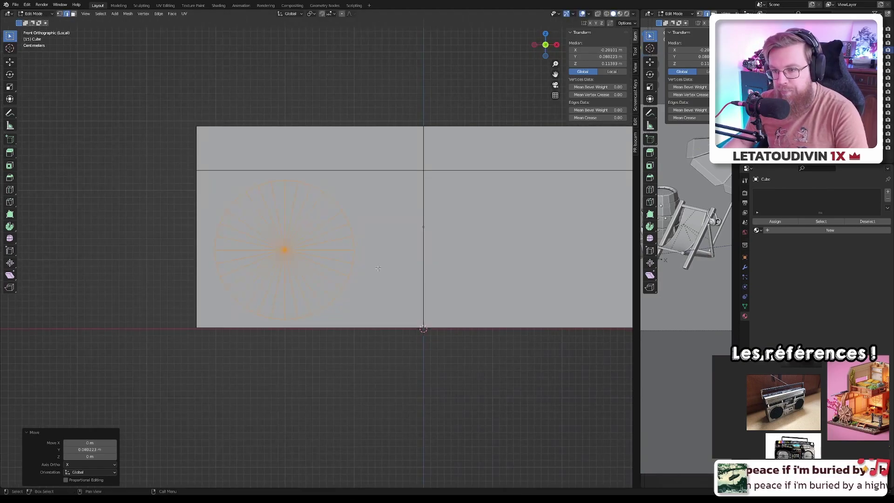
{"action": "middle_click_drag", "start_coordinate": [378, 269], "coordinate": [351, 262]}
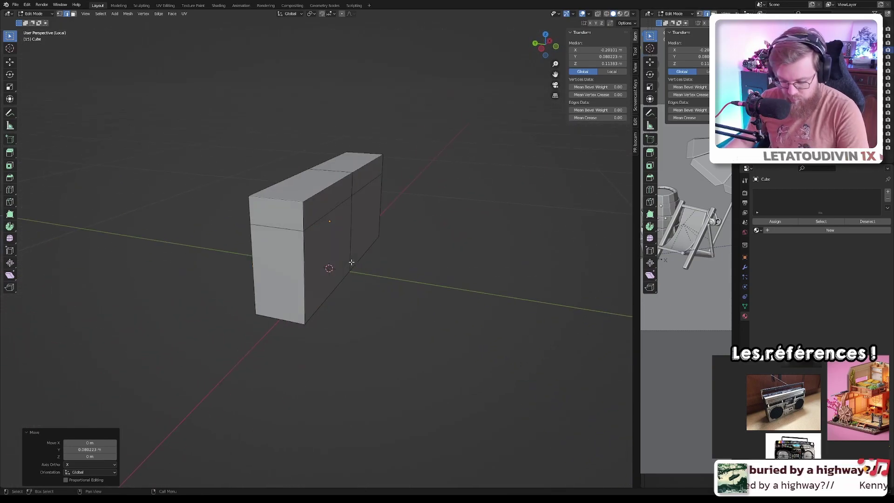
- Push the circle −0.167 m along Y onto the front face, inspect it, then delete its vertices
{"action": "key", "text": "g"}
{"action": "key", "text": "y"}
{"action": "left_click", "coordinate": [413, 266]}
{"action": "middle_click_drag", "start_coordinate": [414, 266], "coordinate": [341, 279]}
{"action": "scroll", "coordinate": [320, 263], "scroll_direction": "up", "scroll_amount": 6}
{"action": "key", "text": "shift"}
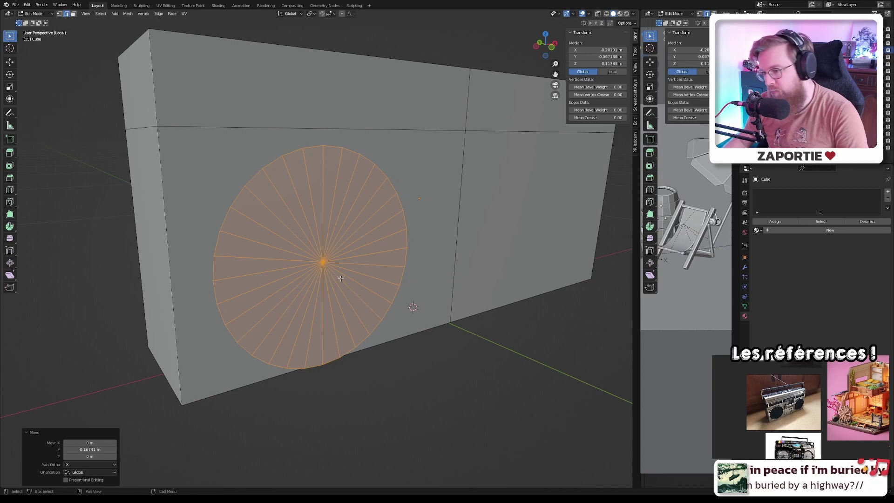
{"action": "scroll", "coordinate": [351, 278], "scroll_direction": "down", "scroll_amount": 2}
{"action": "scroll", "coordinate": [352, 278], "scroll_direction": "down", "scroll_amount": 2}
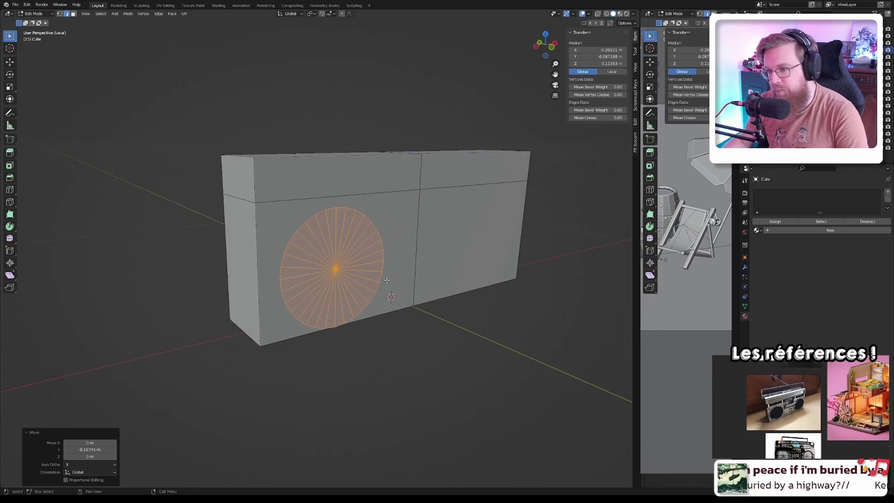
{"action": "key", "text": "x"}
{"action": "left_click", "coordinate": [564, 242]}
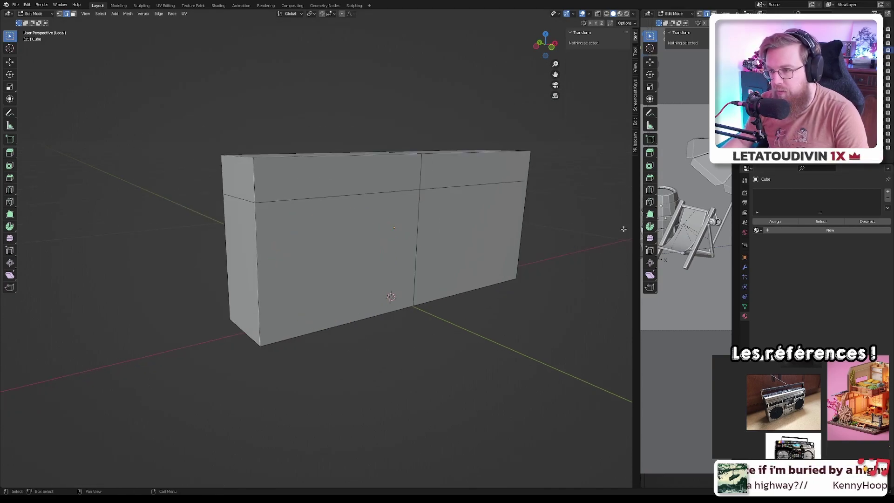
- Add an X-axis Mirror modifier to the box
{"action": "key", "text": "Tab"}
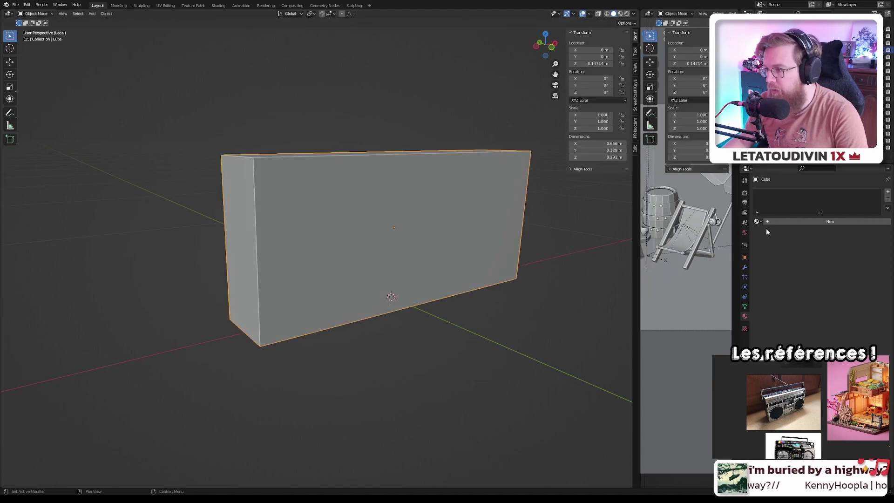
{"action": "left_click", "coordinate": [745, 269]}
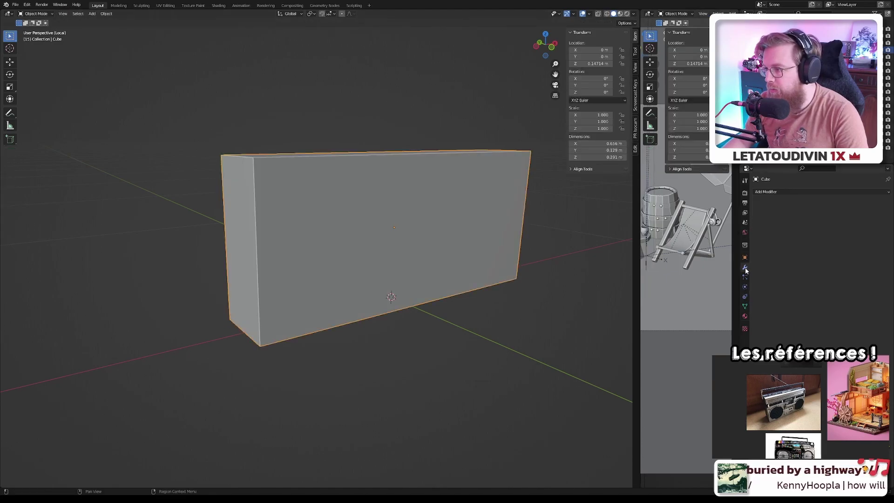
{"action": "left_click", "coordinate": [789, 191]}
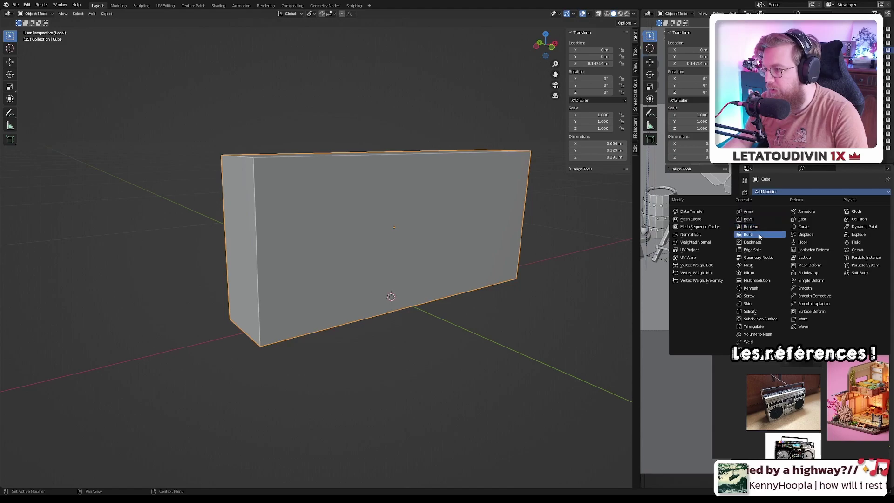
{"action": "left_click", "coordinate": [762, 274]}
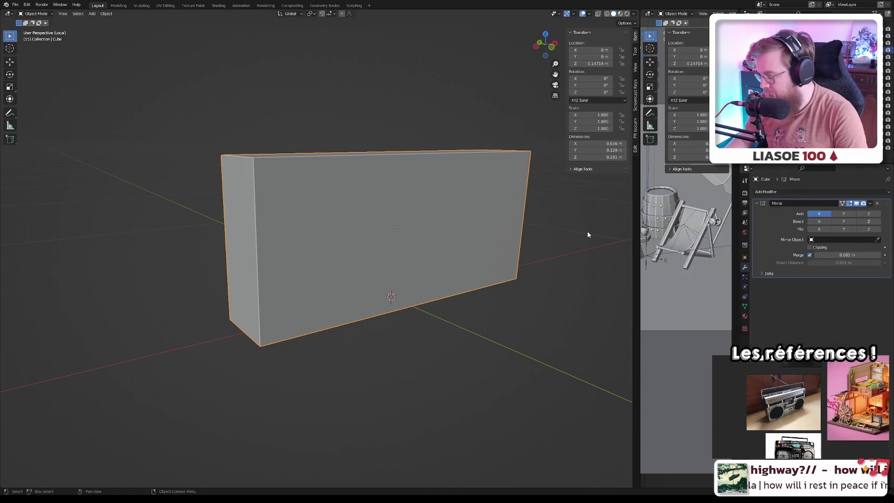
- With X-ray on in front view, box-select all vertices of the box's right half
{"action": "key", "text": "KP_1"}
{"action": "middle_click_drag", "start_coordinate": [569, 237], "coordinate": [449, 224], "text": "shift"}
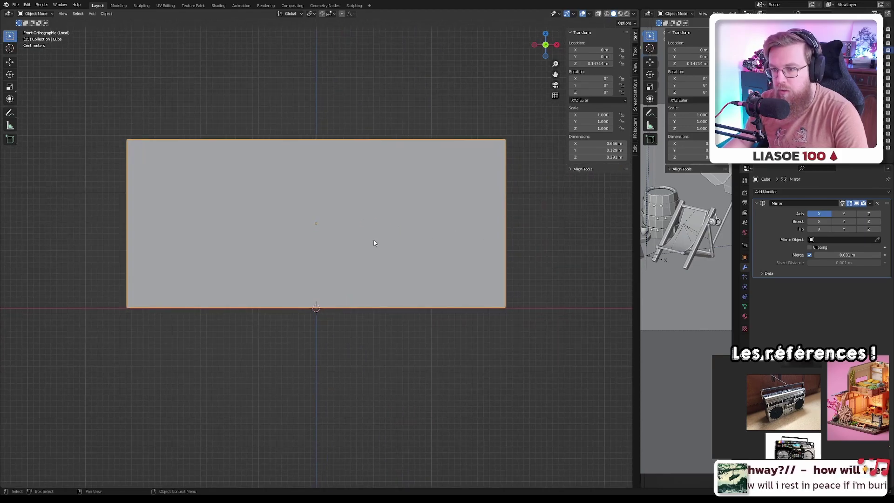
{"action": "middle_click_drag", "start_coordinate": [374, 242], "coordinate": [372, 246], "text": "shift"}
{"action": "key", "text": "Tab"}
{"action": "left_click_drag", "start_coordinate": [513, 119], "coordinate": [355, 399]}
{"action": "right_click", "coordinate": [366, 386]}
{"action": "key", "text": "Escape"}
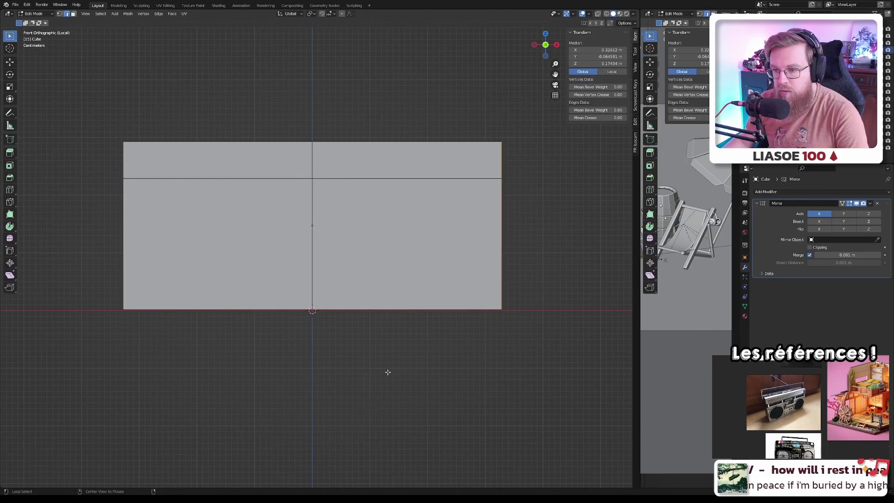
{"action": "key", "text": "alt+z"}
{"action": "left_click_drag", "start_coordinate": [521, 110], "coordinate": [454, 364]}
- Delete the right-half vertices so the Mirror modifier supplies that side
{"action": "key", "text": "x"}
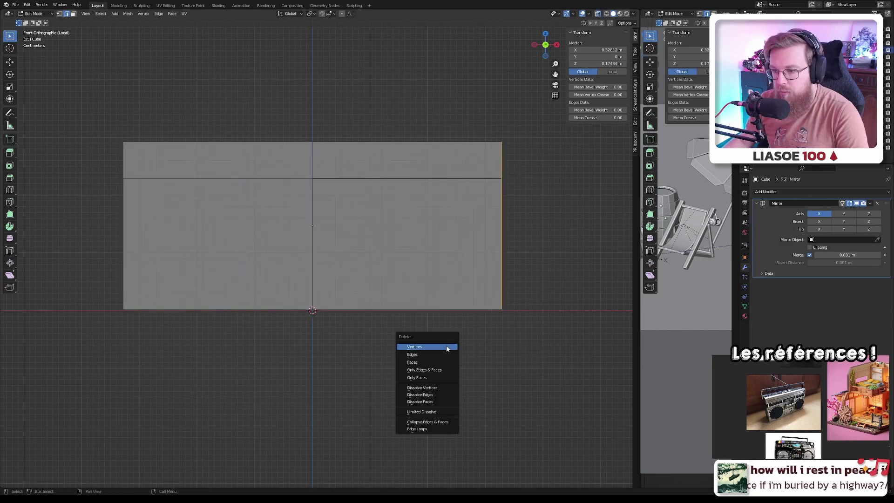
{"action": "left_click", "coordinate": [447, 347]}
{"action": "key", "text": "Tab"}
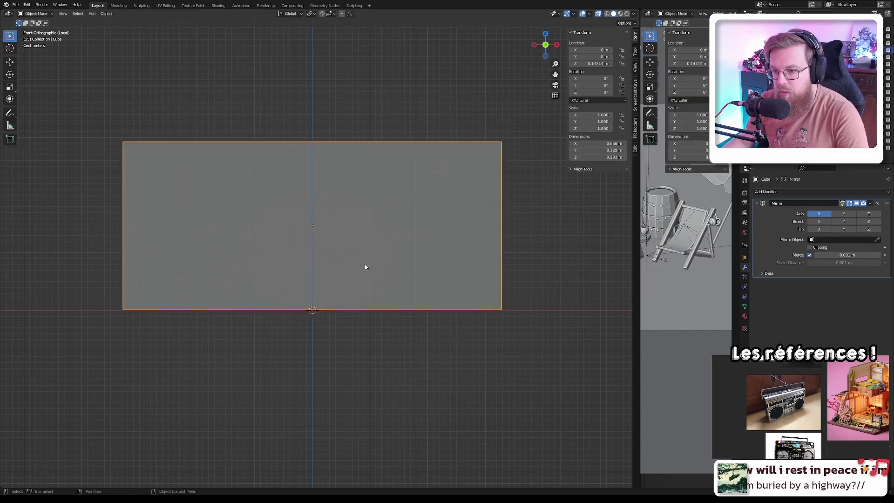
{"action": "key", "text": "Tab"}
{"action": "middle_click_drag", "start_coordinate": [361, 250], "coordinate": [359, 275]}
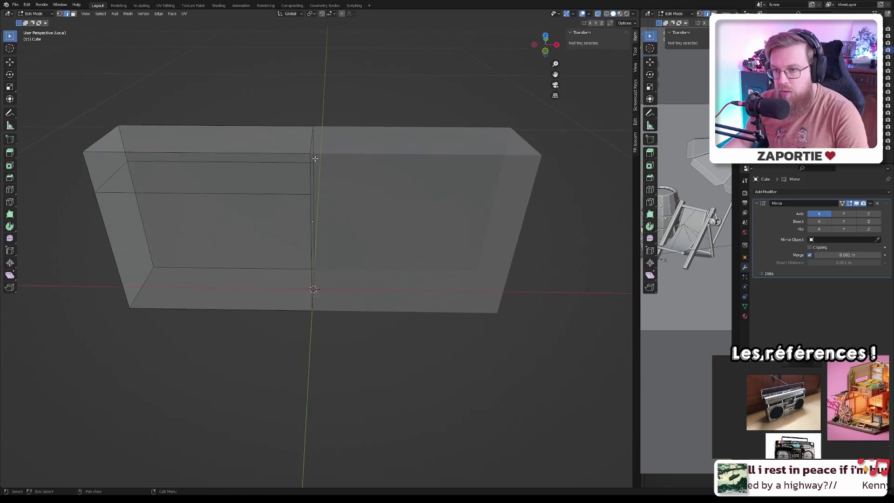
{"action": "left_click", "coordinate": [315, 159]}
{"action": "key", "text": "1"}
{"action": "left_click", "coordinate": [311, 155]}
{"action": "key", "text": "g"}
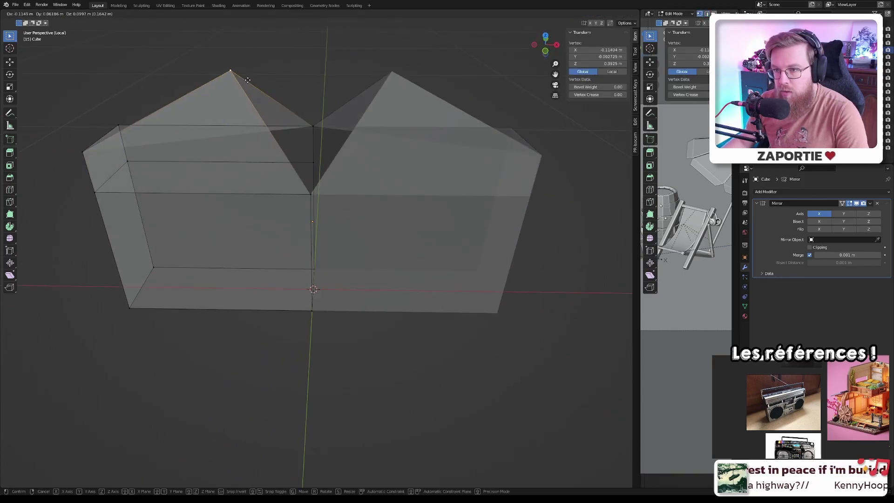
{"action": "right_click", "coordinate": [377, 79]}
{"action": "middle_click_drag", "start_coordinate": [301, 197], "coordinate": [389, 194], "text": "shift"}
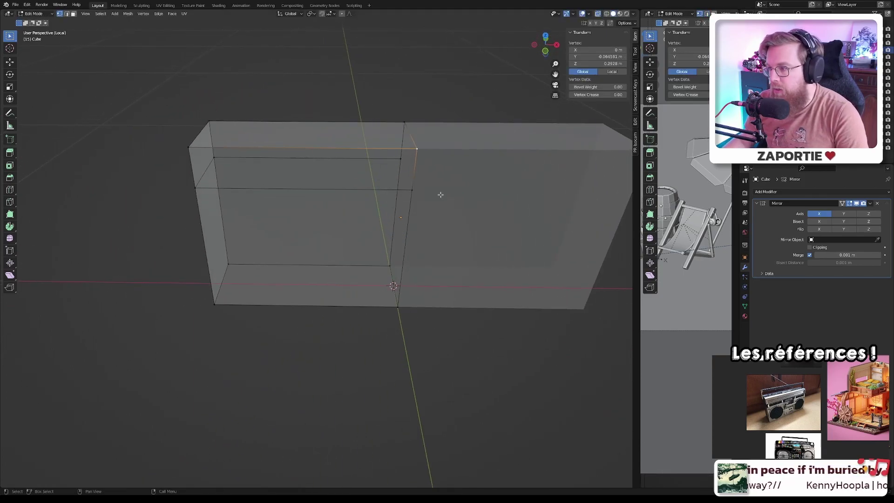
- Turn X-ray off so the box displays solid, viewed from the front
{"action": "key", "text": "Tab"}
{"action": "key", "text": "Tab"}
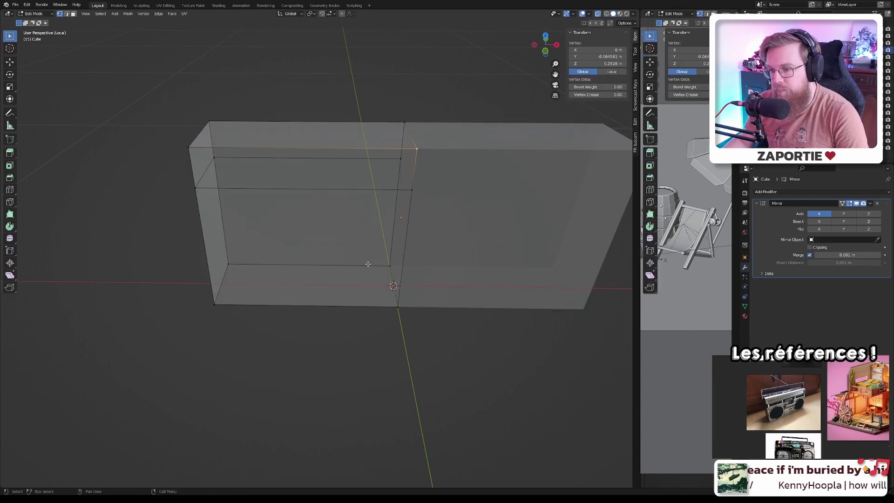
{"action": "key", "text": "alt+z"}
{"action": "key", "text": "KP_1"}
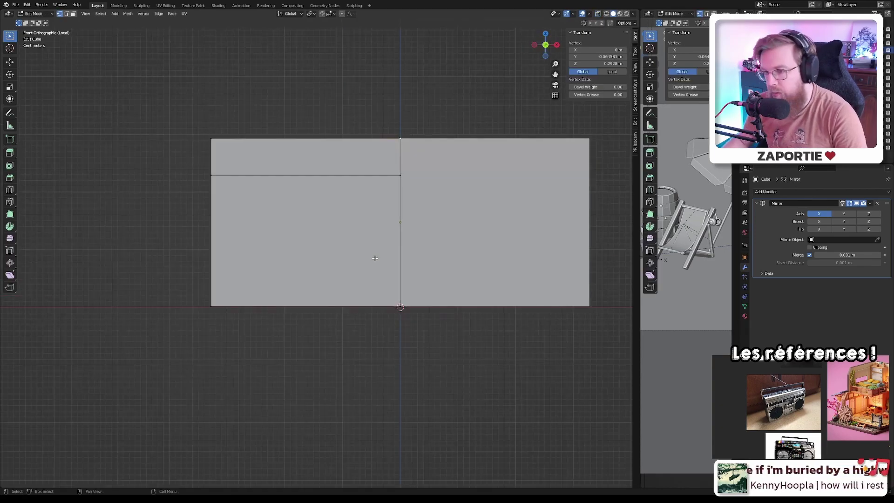
{"action": "scroll", "coordinate": [375, 260], "scroll_direction": "up", "scroll_amount": 3}
{"action": "key", "text": "Tab"}
{"action": "scroll", "coordinate": [286, 271], "scroll_direction": "down", "scroll_amount": 3}
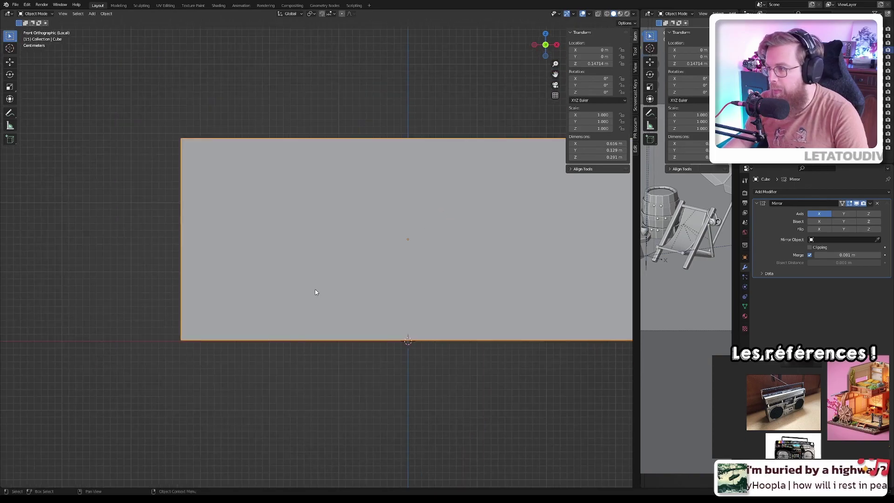
{"action": "key", "text": "Tab"}
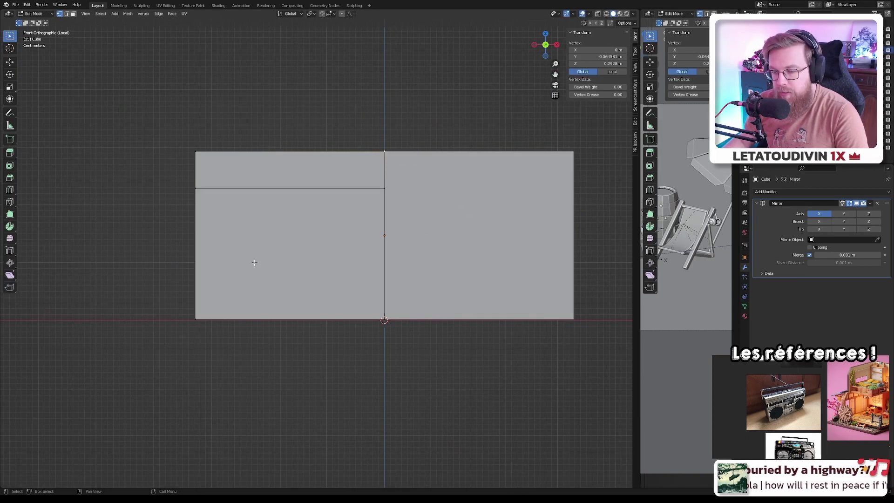
{"action": "middle_click_drag", "start_coordinate": [254, 263], "coordinate": [288, 262], "text": "shift"}
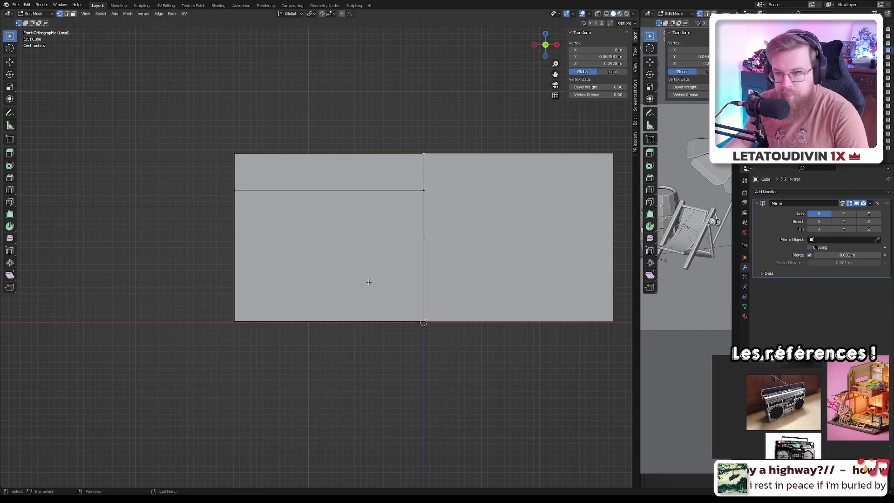
- Save the file as objects.blend
{"action": "key", "text": "ctrl+s"}
{"action": "key", "text": "Tab"}
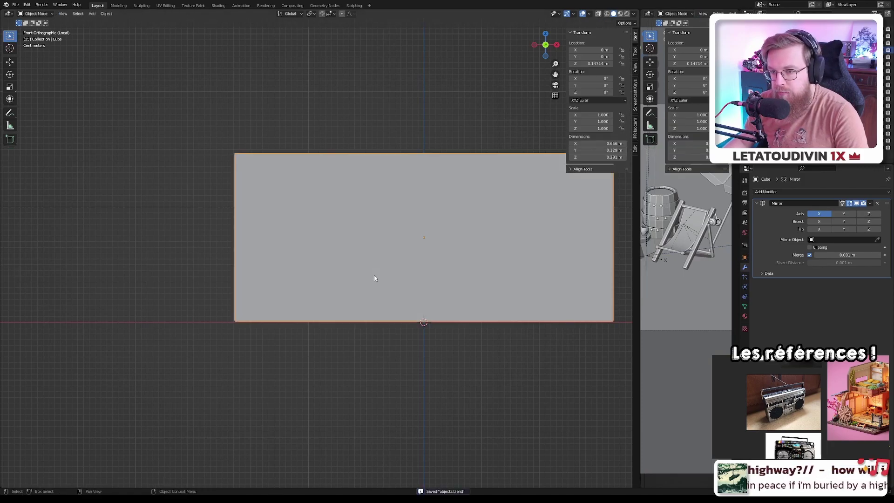
{"action": "key", "text": "Tab"}
{"action": "key", "text": "shift+a"}
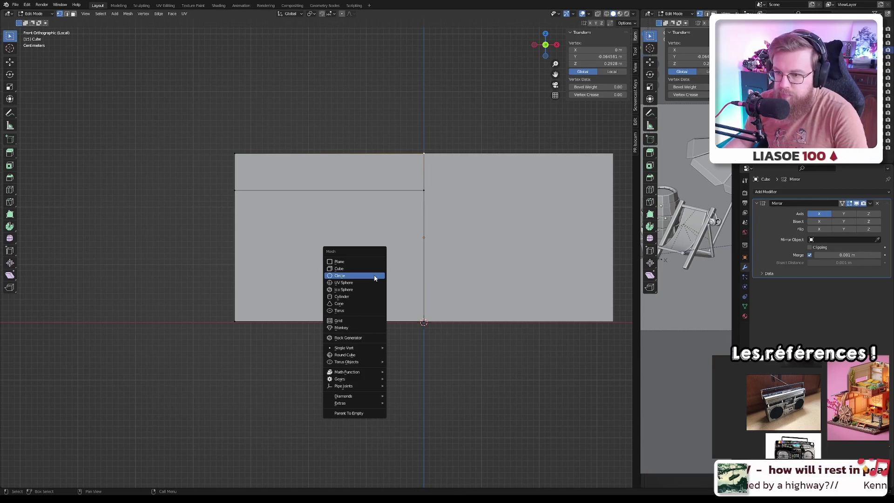
- Add a 1 m Bezier circle curve at the world origin in Object Mode, seen from the right
{"action": "key", "text": "Escape"}
{"action": "key", "text": "Tab"}
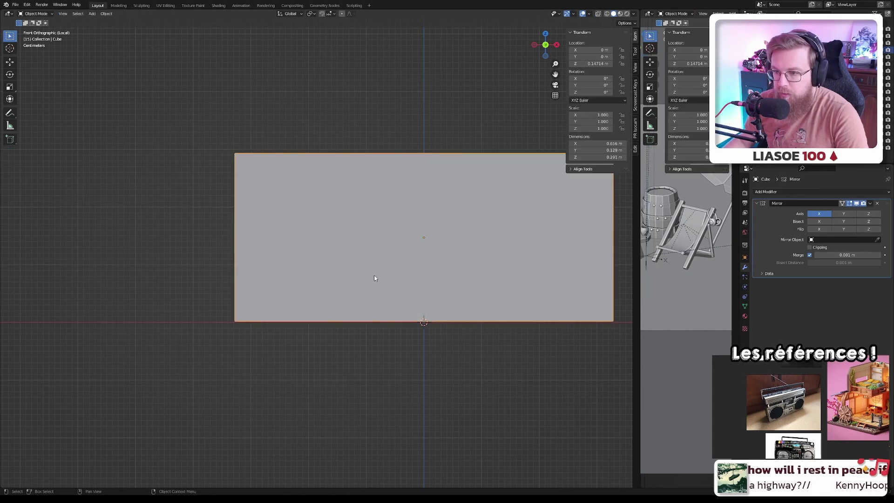
{"action": "key", "text": "shift+a"}
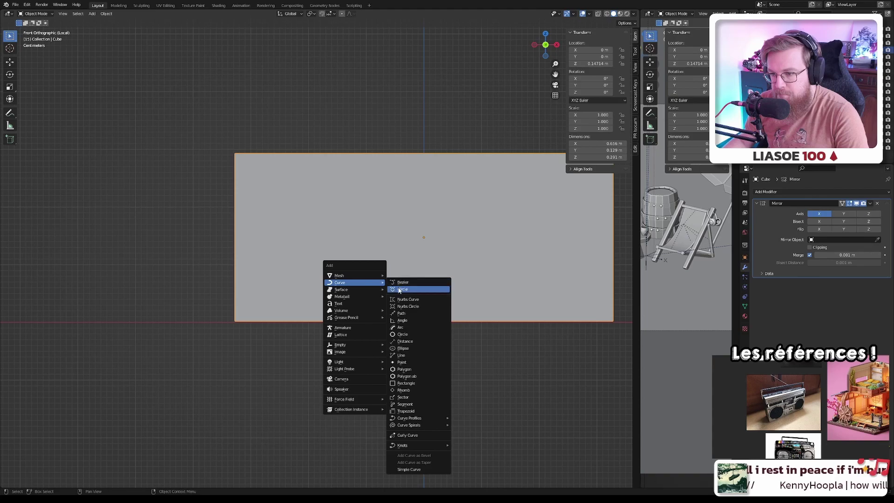
{"action": "left_click", "coordinate": [398, 288]}
{"action": "scroll", "coordinate": [398, 288], "scroll_direction": "down", "scroll_amount": 4}
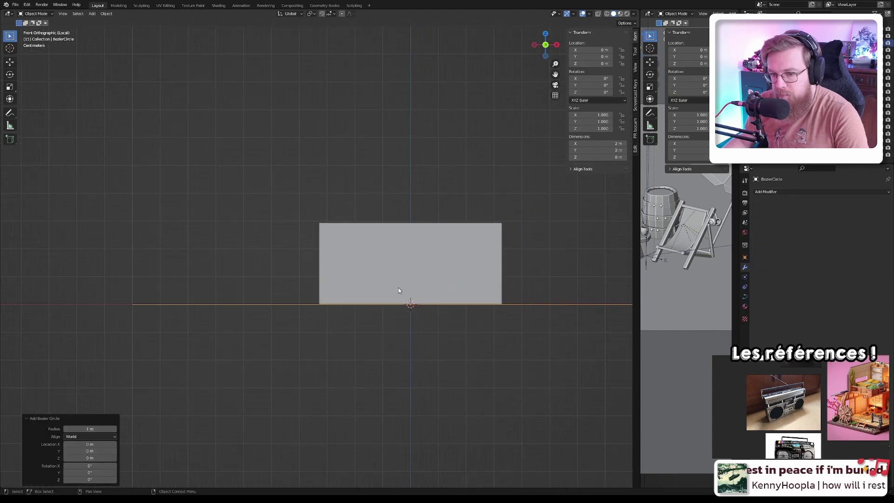
{"action": "key", "text": "KP_3"}
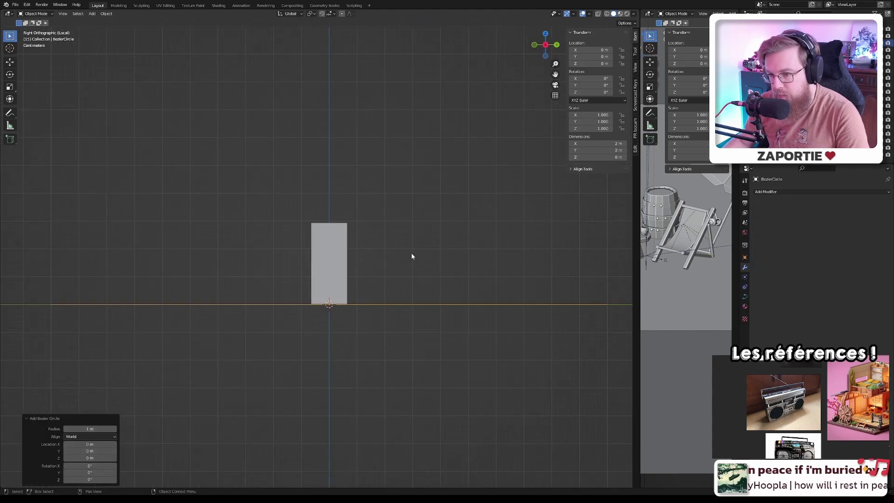
- Rotate the Bezier circle 90° upright, scale it to 0.137 and move it forward
{"action": "key", "text": "r"}
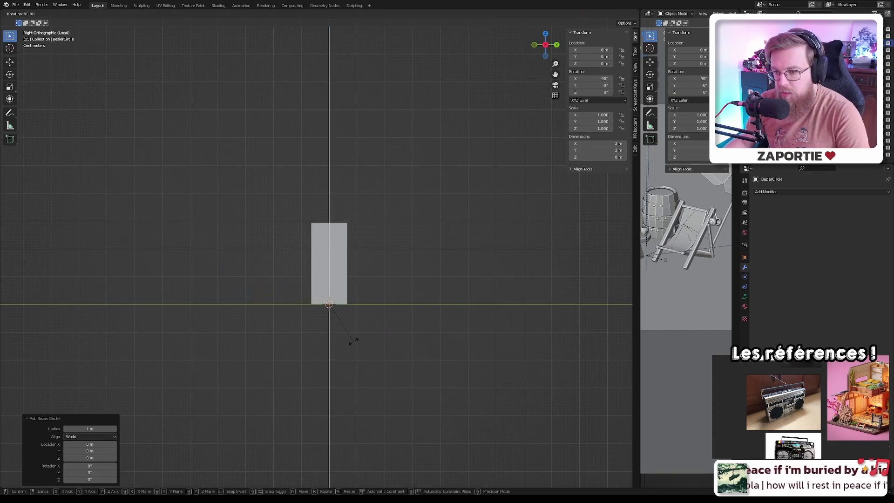
{"action": "left_click", "coordinate": [354, 341]}
{"action": "key", "text": "s"}
{"action": "left_click", "coordinate": [347, 308]}
{"action": "key", "text": "g"}
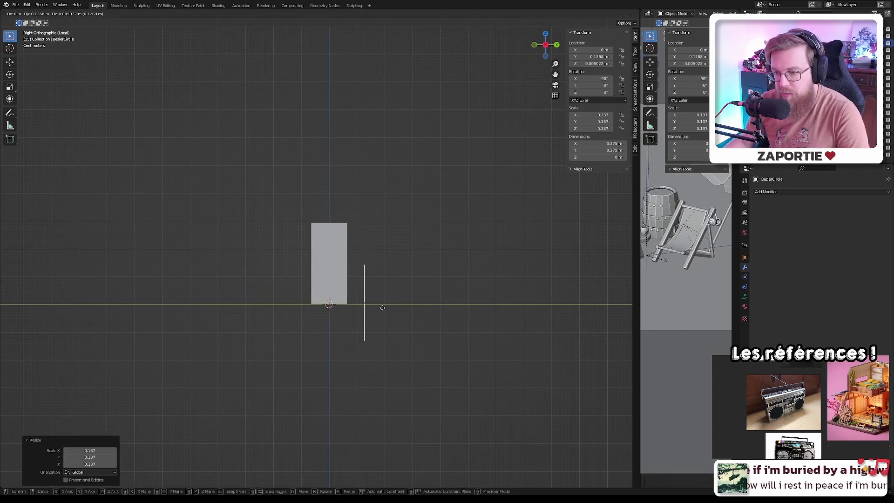
{"action": "left_click", "coordinate": [382, 307]}
- Raise the circle onto the box's front face, checking it from front and right views
{"action": "key", "text": "KP_1"}
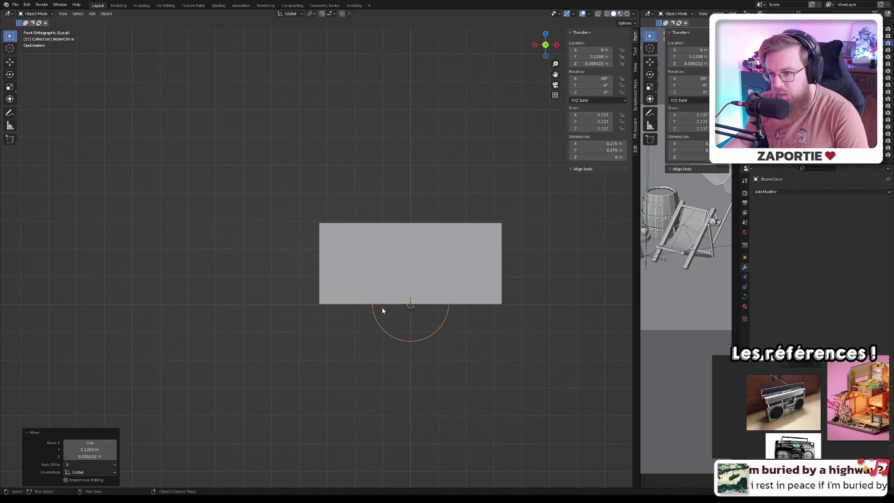
{"action": "middle_click_drag", "start_coordinate": [371, 269], "coordinate": [433, 289]}
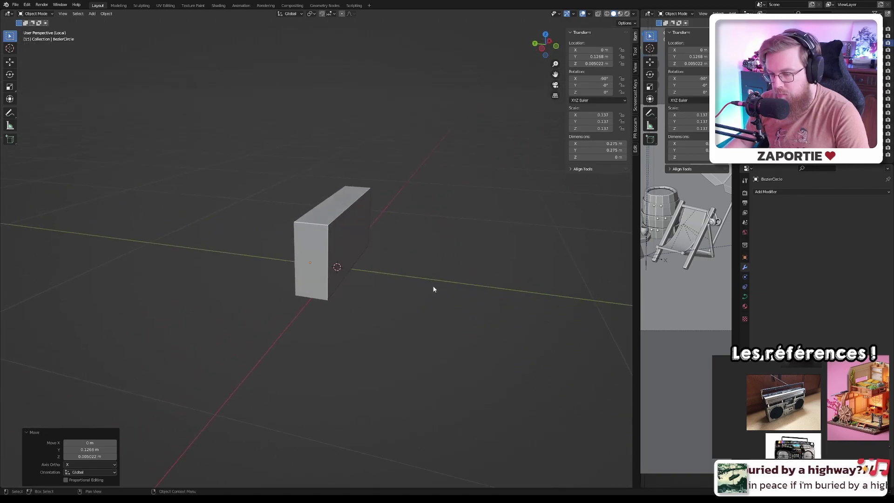
{"action": "key", "text": "KP_1"}
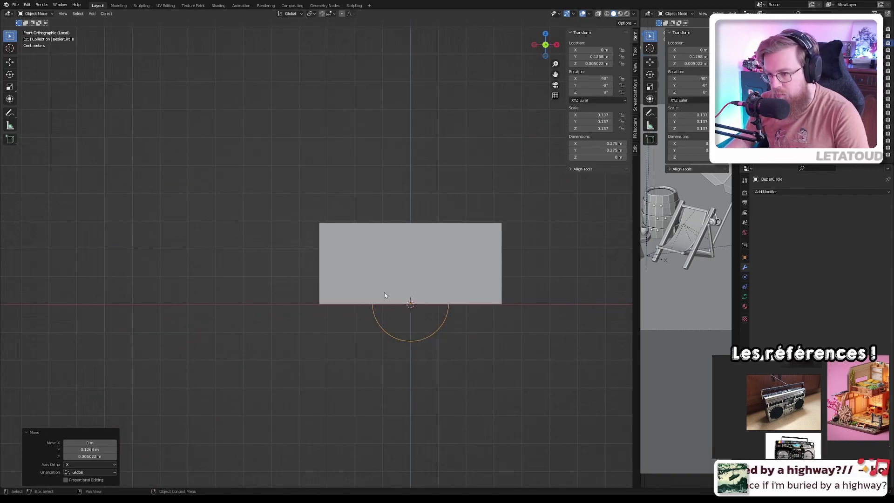
{"action": "key", "text": "KP_Decimal"}
{"action": "scroll", "coordinate": [385, 295], "scroll_direction": "down", "scroll_amount": 8}
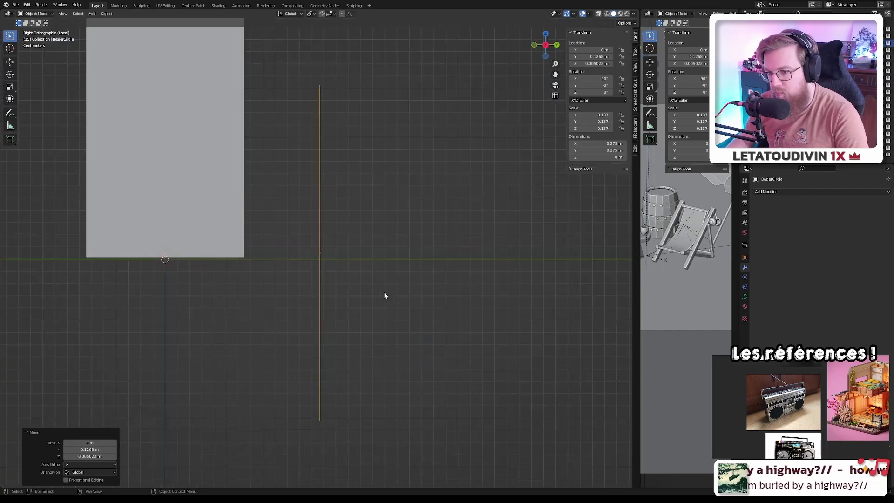
{"action": "middle_click_drag", "start_coordinate": [388, 264], "coordinate": [337, 274]}
{"action": "key", "text": "KP_1"}
{"action": "key", "text": "KP_3"}
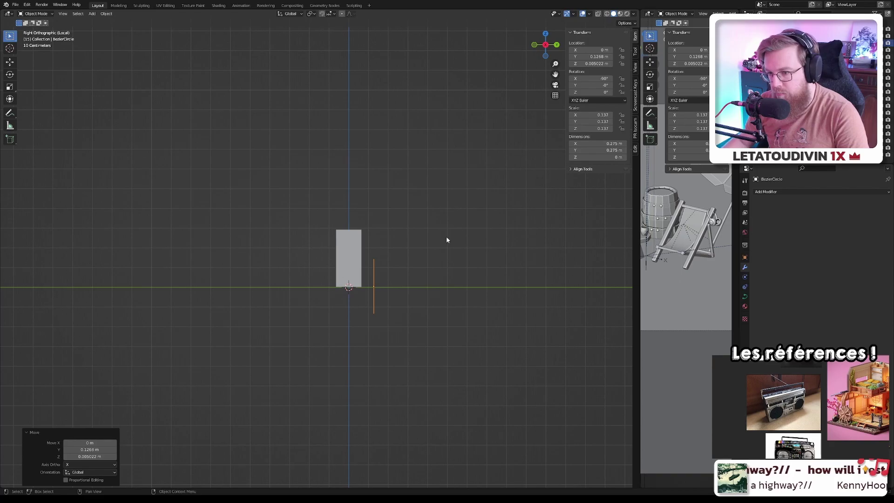
{"action": "middle_click_drag", "start_coordinate": [446, 238], "coordinate": [465, 250]}
{"action": "key", "text": "KP_1"}
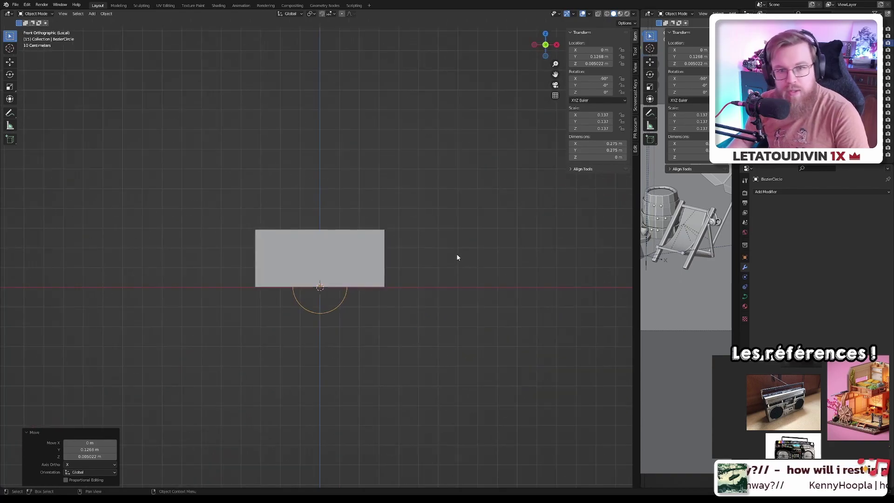
{"action": "key", "text": "KP_3"}
{"action": "key", "text": "KP_1"}
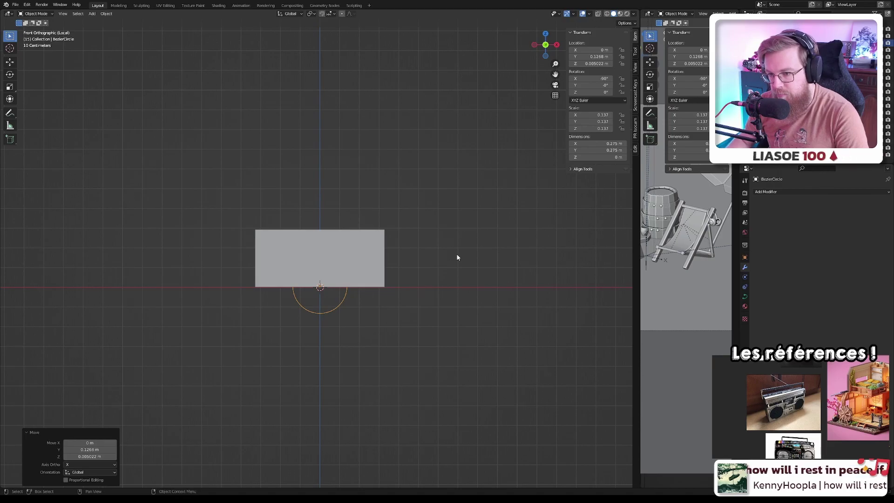
{"action": "key", "text": "KP_3"}
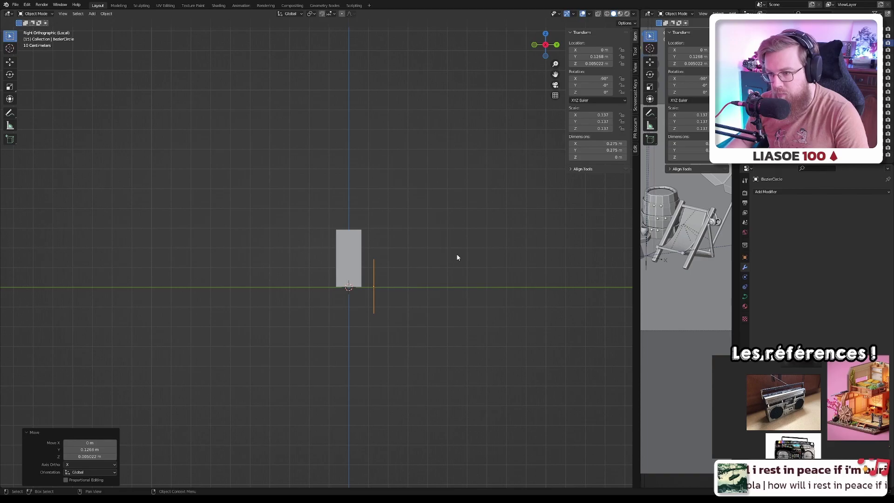
{"action": "key", "text": "g"}
{"action": "left_click", "coordinate": [457, 227]}
{"action": "middle_click_drag", "start_coordinate": [458, 228], "coordinate": [404, 247]}
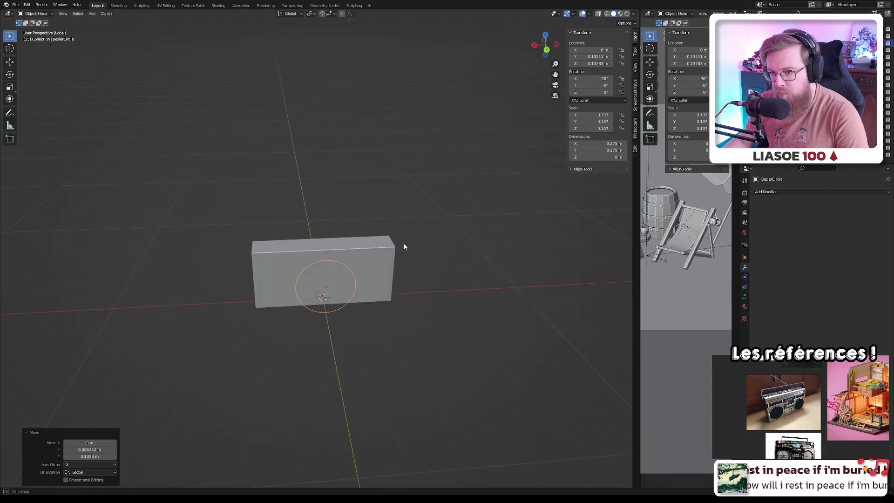
- Exit local view and survey the scene to find the box beside the mug and table
{"action": "key", "text": "KP_1"}
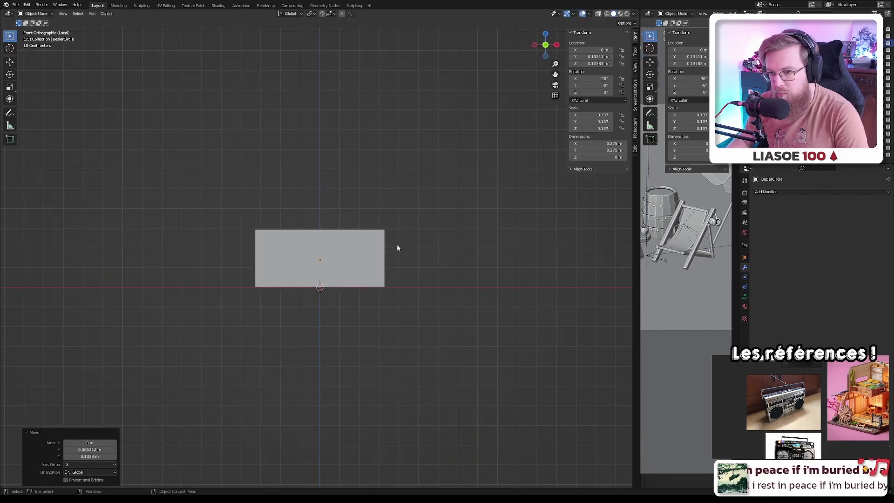
{"action": "key", "text": "KP_3"}
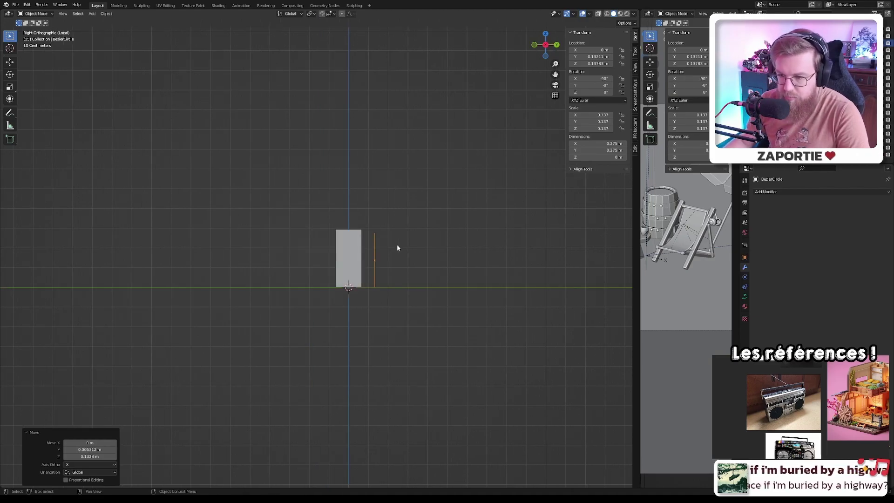
{"action": "middle_click_drag", "start_coordinate": [449, 230], "coordinate": [389, 247]}
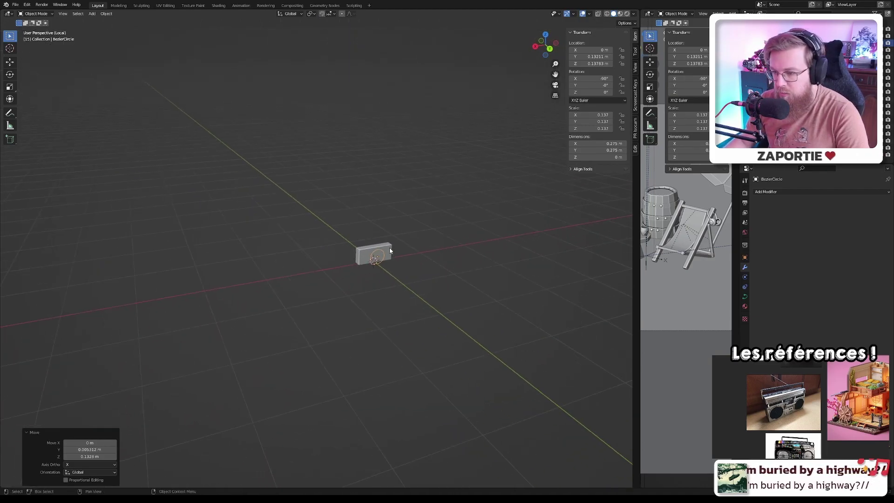
{"action": "key", "text": "KP_Divide"}
{"action": "key", "text": "KP_1"}
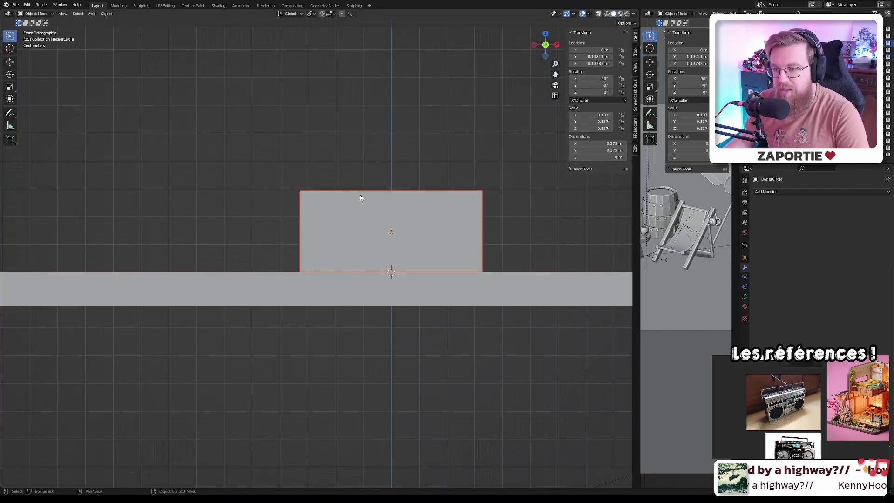
{"action": "middle_click_drag", "start_coordinate": [282, 162], "coordinate": [271, 177]}
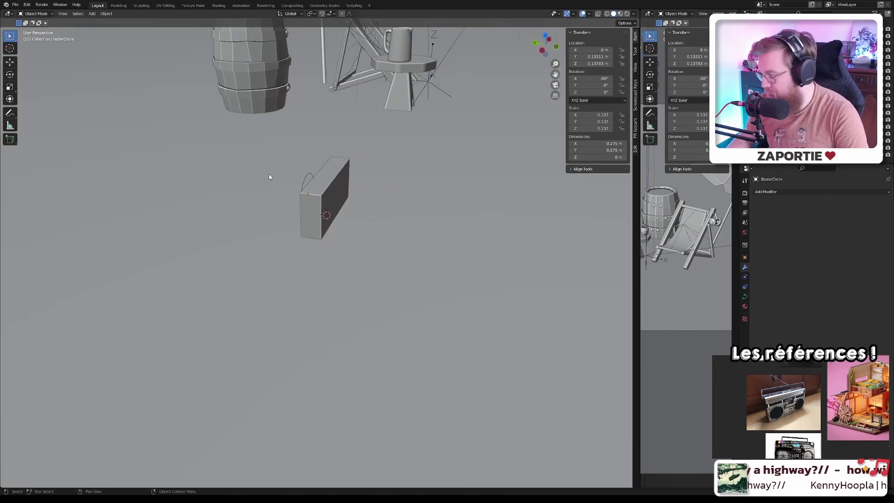
{"action": "key", "text": "KP_1"}
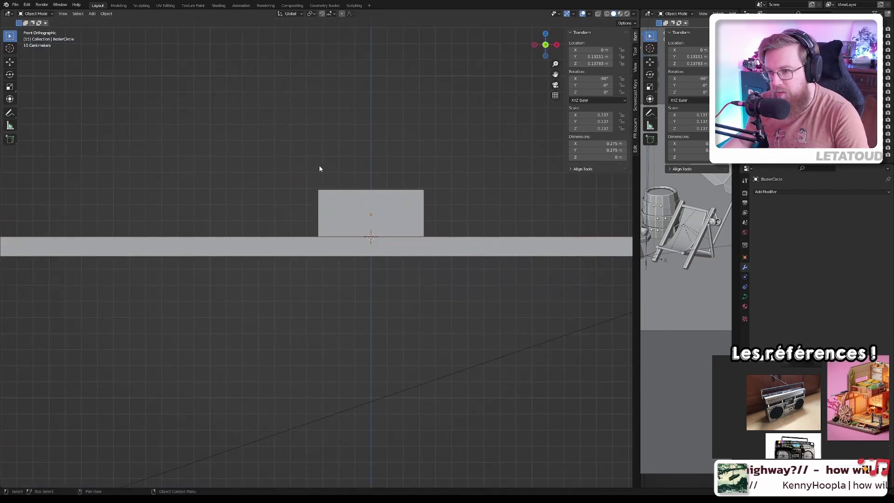
{"action": "middle_click_drag", "start_coordinate": [326, 163], "coordinate": [249, 218]}
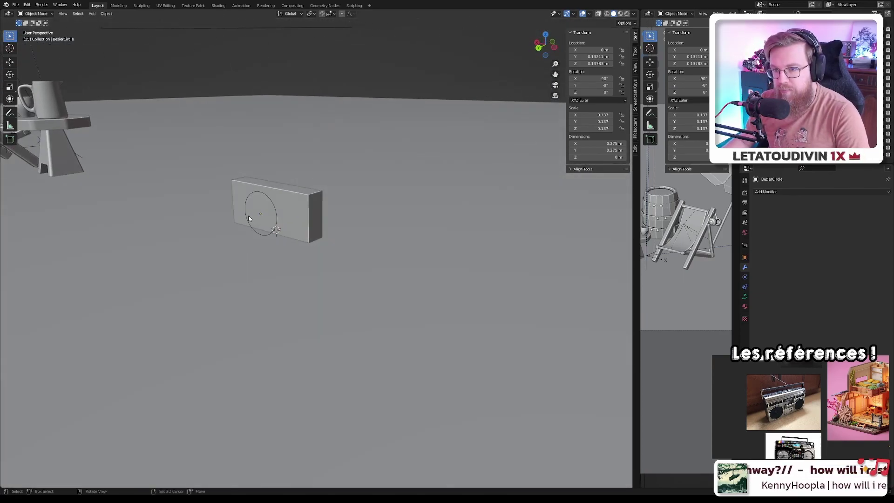
- Isolate the box and Bezier circle in Local View and view them from the right
{"action": "left_click", "coordinate": [270, 198]}
{"action": "key", "text": "KP_Divide"}
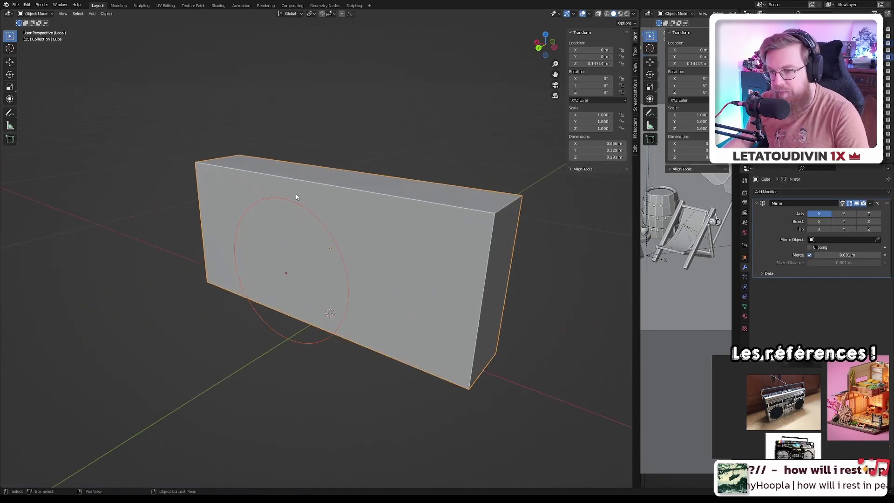
{"action": "left_click", "coordinate": [325, 228]}
{"action": "key", "text": "KP_1"}
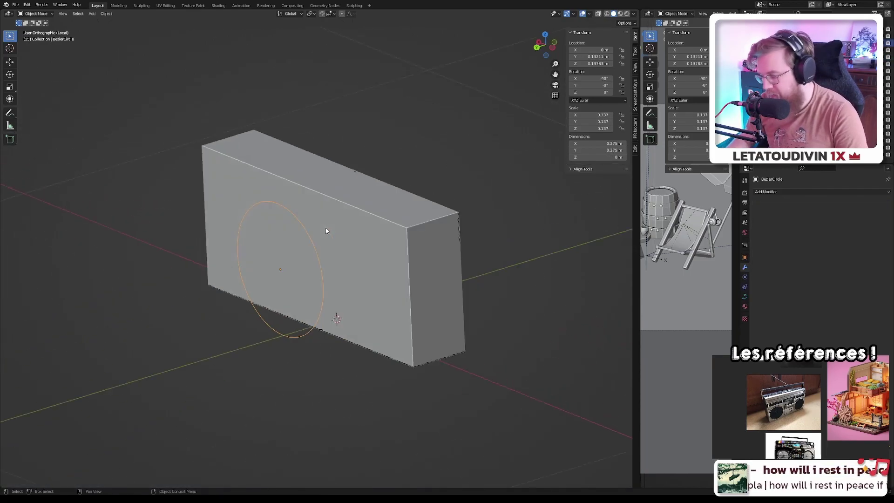
{"action": "key", "text": "KP_3"}
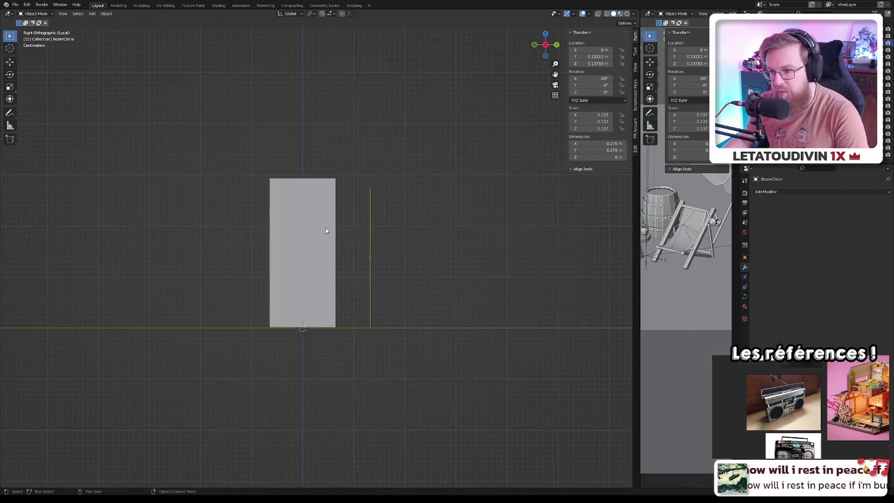
- Move the circle flat against the box front and begin shrinking it
{"action": "key", "text": "g"}
{"action": "left_click", "coordinate": [198, 226]}
{"action": "key", "text": "KP_1"}
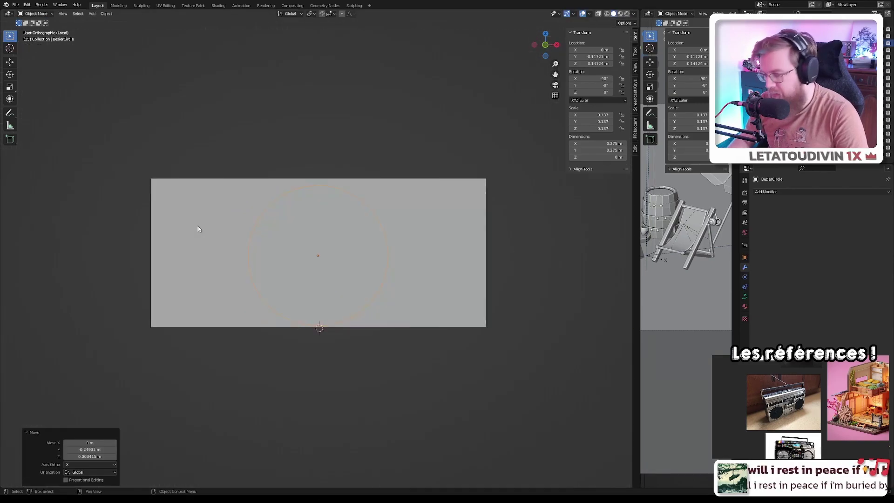
{"action": "key", "text": "g"}
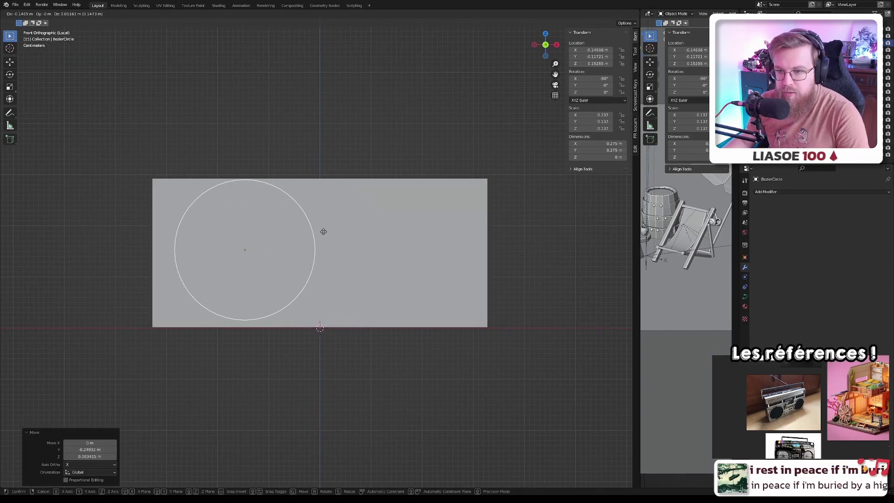
{"action": "left_click", "coordinate": [283, 234]}
{"action": "key", "text": "s"}
{"action": "left_click", "coordinate": [364, 226]}
- Size the circle to 0.19 m and place it on the left half at X −0.204, Z 0.115
{"action": "key", "text": "g"}
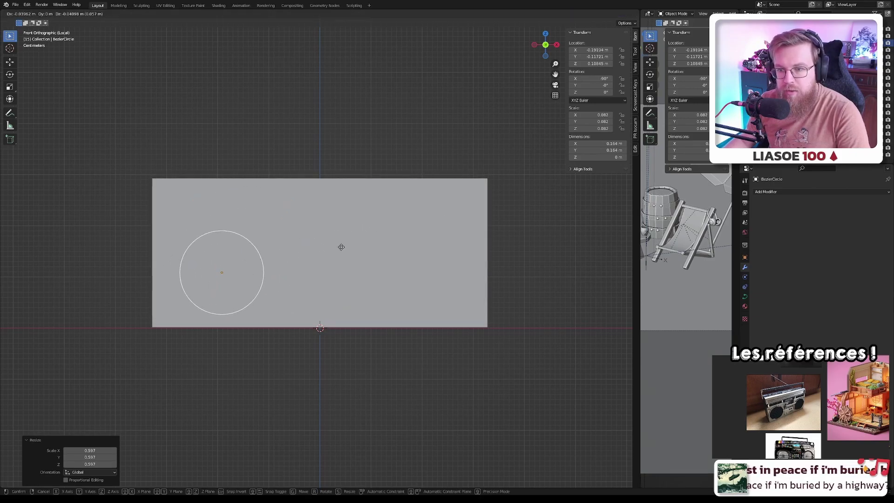
{"action": "left_click", "coordinate": [339, 246]}
{"action": "key", "text": "s"}
{"action": "left_click", "coordinate": [345, 245]}
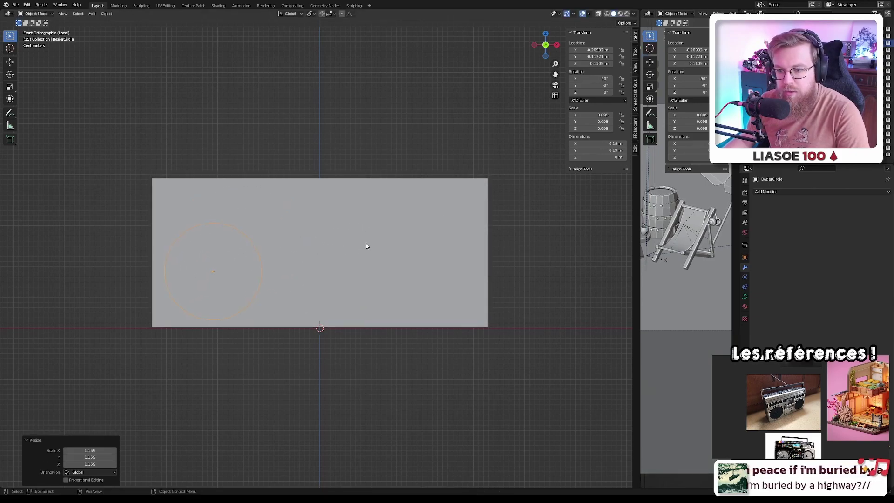
{"action": "key", "text": "g"}
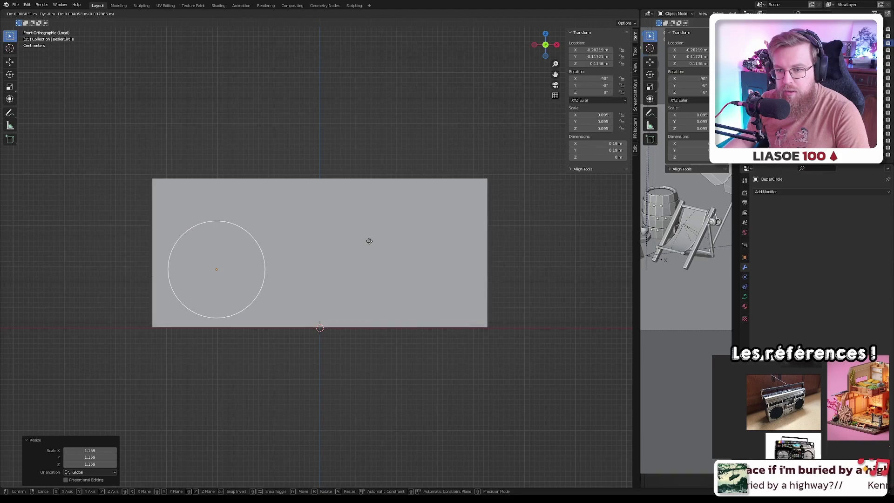
{"action": "left_click", "coordinate": [369, 243]}
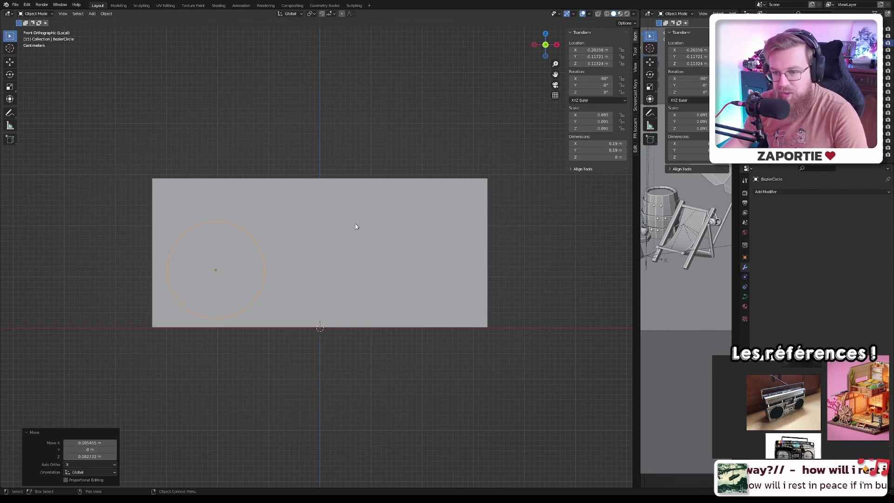
{"action": "key", "text": "g"}
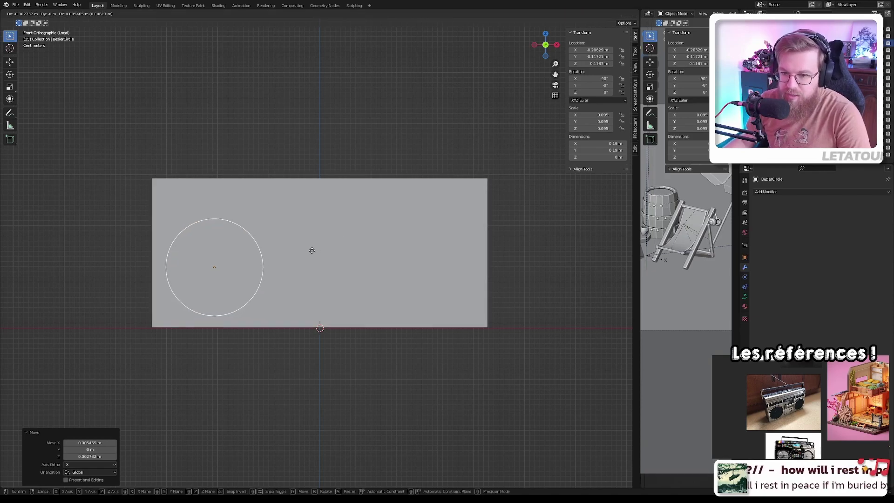
{"action": "left_click", "coordinate": [311, 255]}
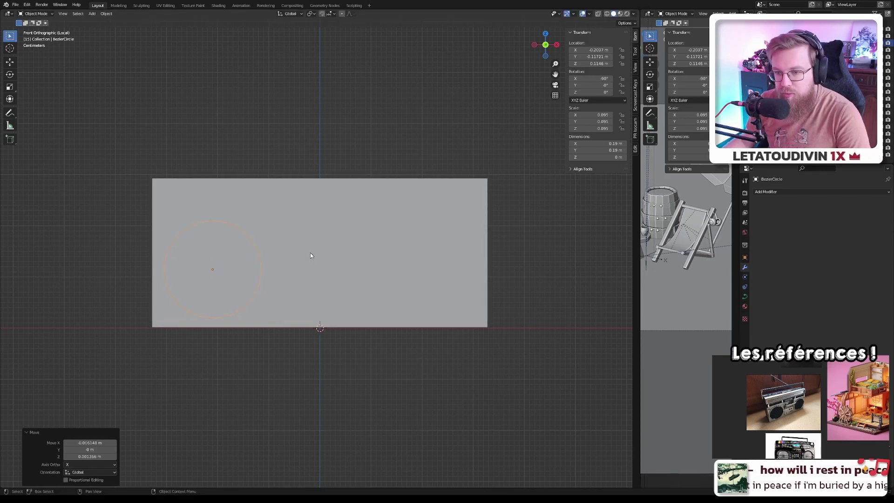
- Select the speaker circle, then add the box as the active object
{"action": "middle_click_drag", "start_coordinate": [215, 264], "coordinate": [312, 264], "text": "shift"}
{"action": "left_click", "coordinate": [322, 225]}
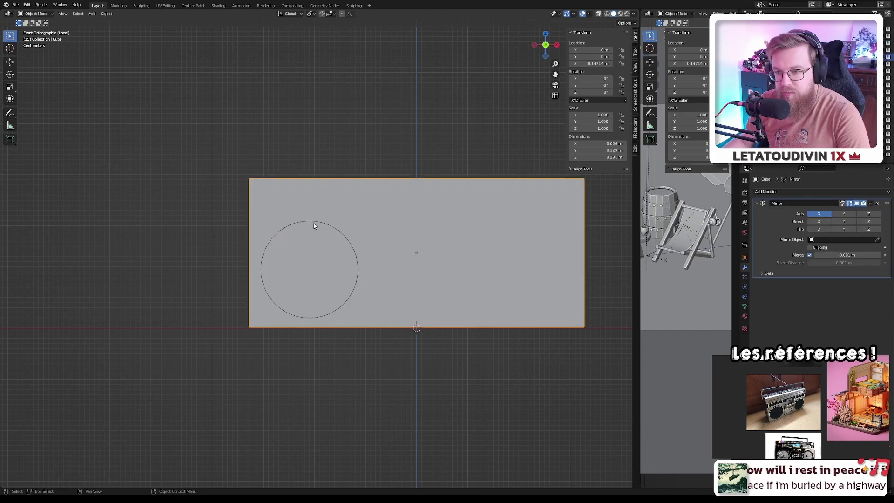
{"action": "left_click", "coordinate": [325, 225]}
{"action": "left_click", "coordinate": [341, 211], "text": "shift"}
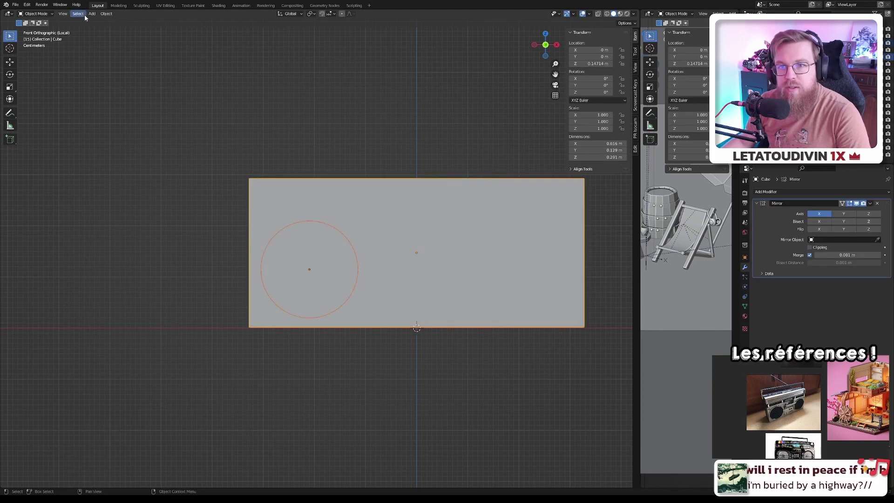
- Knife-project the speaker circle's outline onto the box's front face in Edit Mode
{"action": "key", "text": "Tab"}
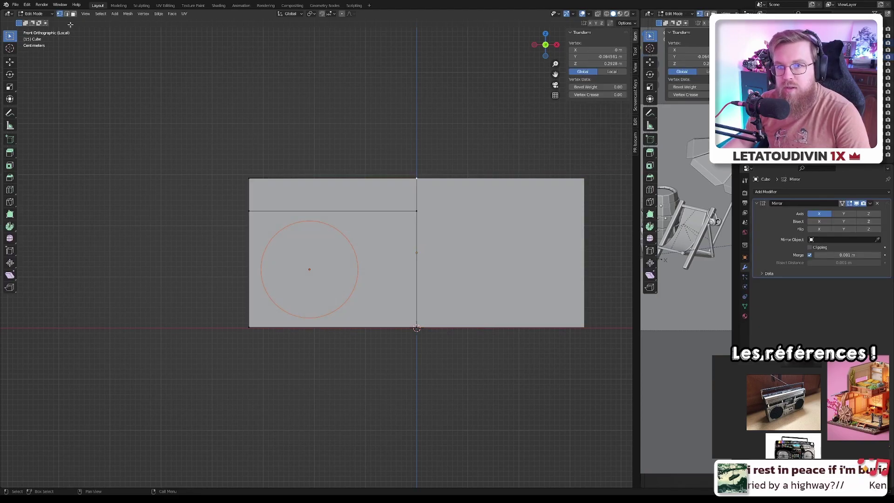
{"action": "left_click", "coordinate": [101, 13]}
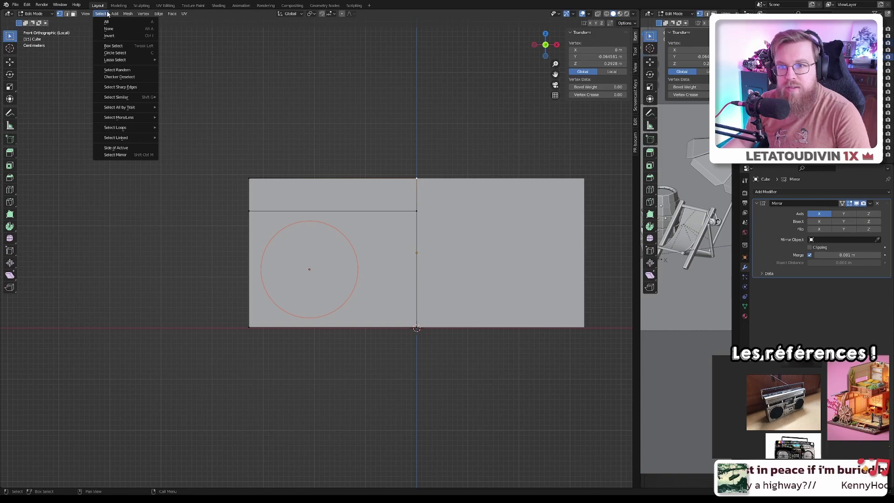
{"action": "mouse_move", "coordinate": [120, 16]}
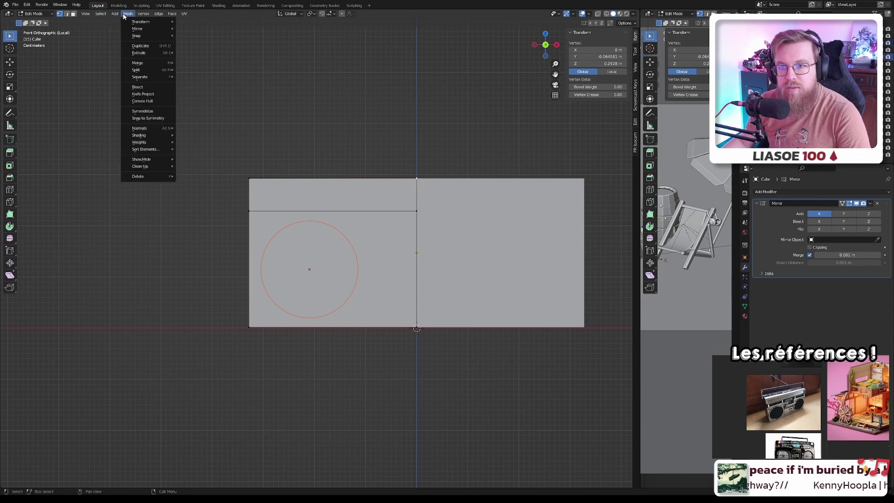
{"action": "left_click", "coordinate": [148, 93]}
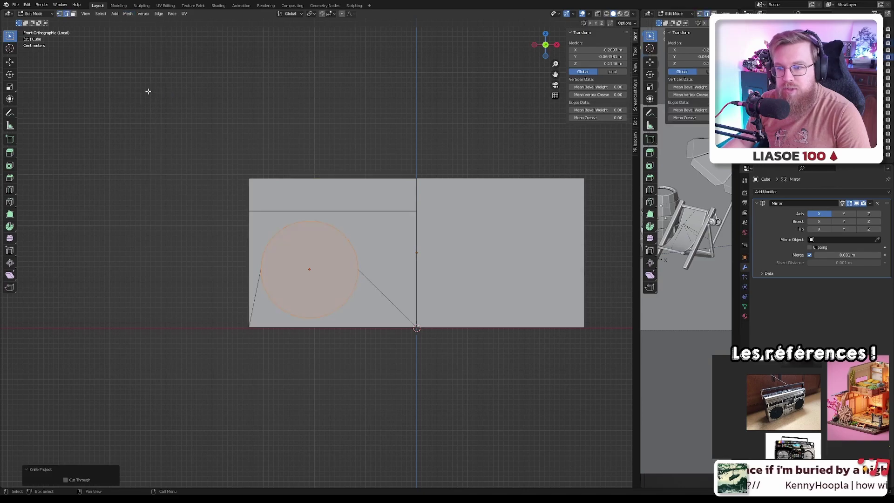
{"action": "key", "text": "ctrl+z"}
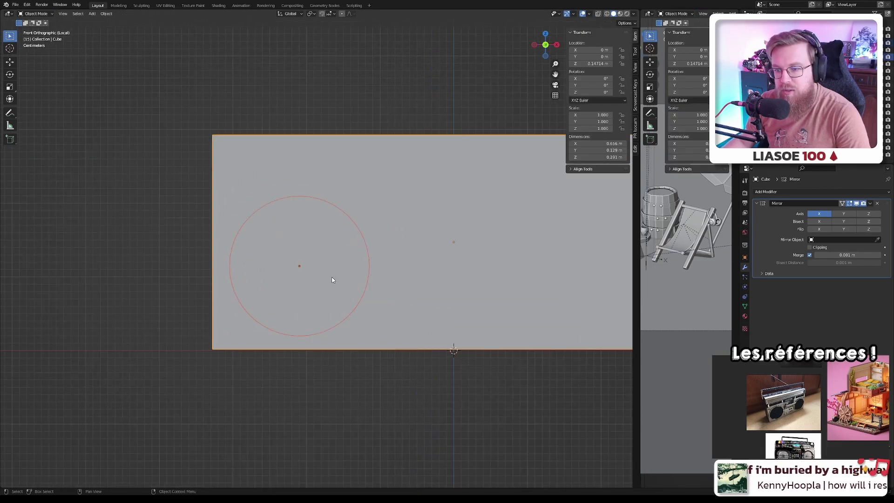
{"action": "key", "text": "ctrl+shift+z"}
{"action": "mouse_move", "coordinate": [373, 259]}
{"action": "middle_mouse_down"}
{"action": "mouse_move", "coordinate": [428, 266]}
{"action": "mouse_move", "coordinate": [351, 265]}
{"action": "mouse_move", "coordinate": [427, 268]}
{"action": "mouse_move", "coordinate": [380, 264]}
{"action": "middle_mouse_up"}
- Delete the Bezier circle curve and go back to editing the box mesh
{"action": "key", "text": "Tab"}
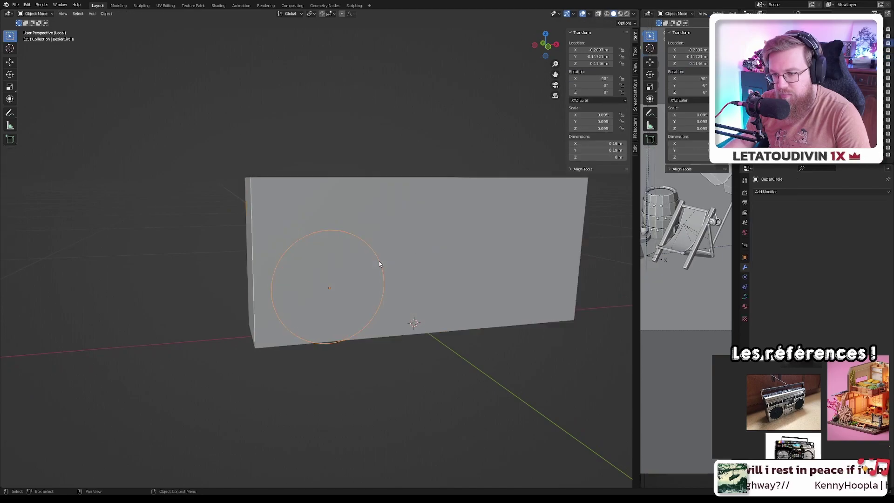
{"action": "key", "text": "Delete"}
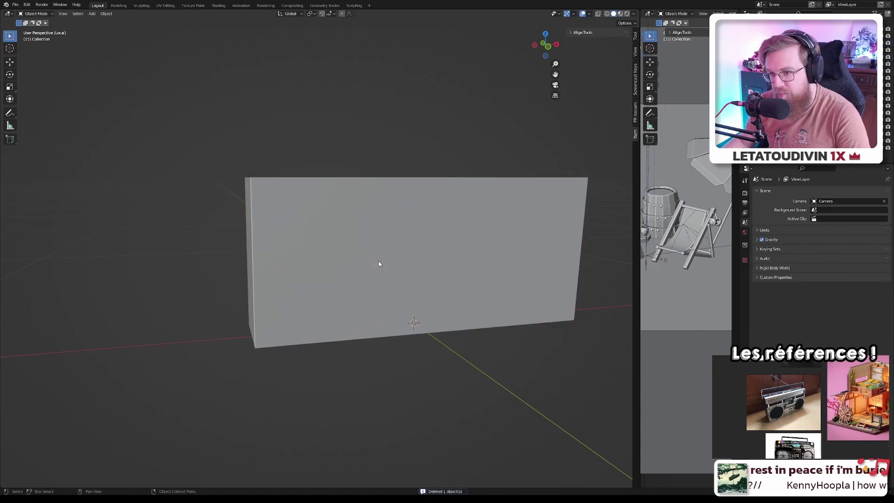
{"action": "left_click", "coordinate": [344, 250]}
{"action": "key", "text": "Tab"}
- Select the faces bordering the diagonal edge below the circle and try Triangulate Faces on them
{"action": "scroll", "coordinate": [339, 279], "scroll_direction": "up", "scroll_amount": 2}
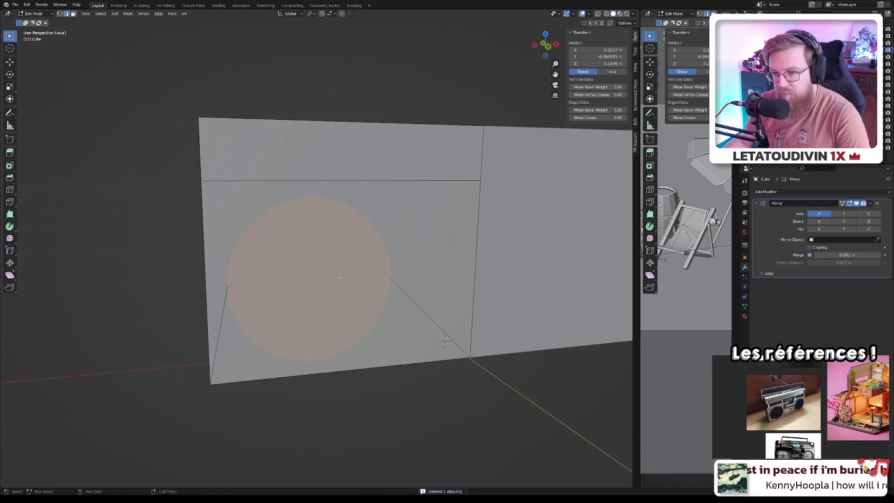
{"action": "left_click", "coordinate": [407, 271]}
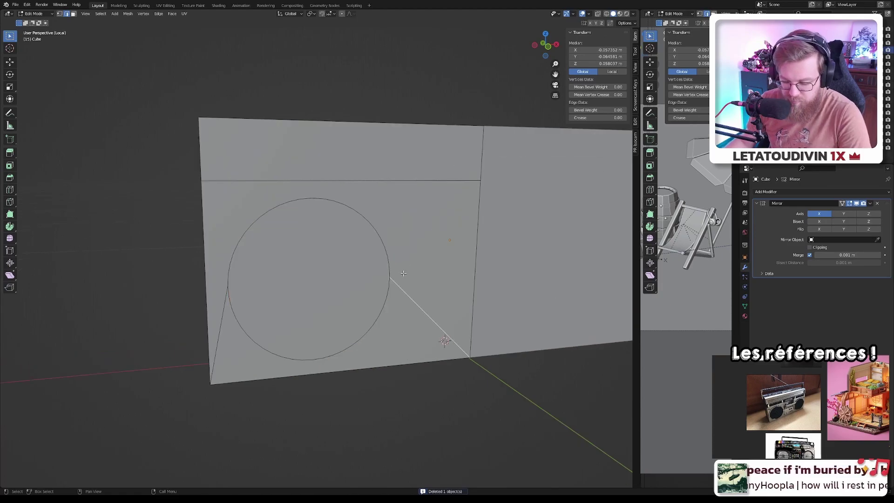
{"action": "key", "text": "ctrl+KP_Add"}
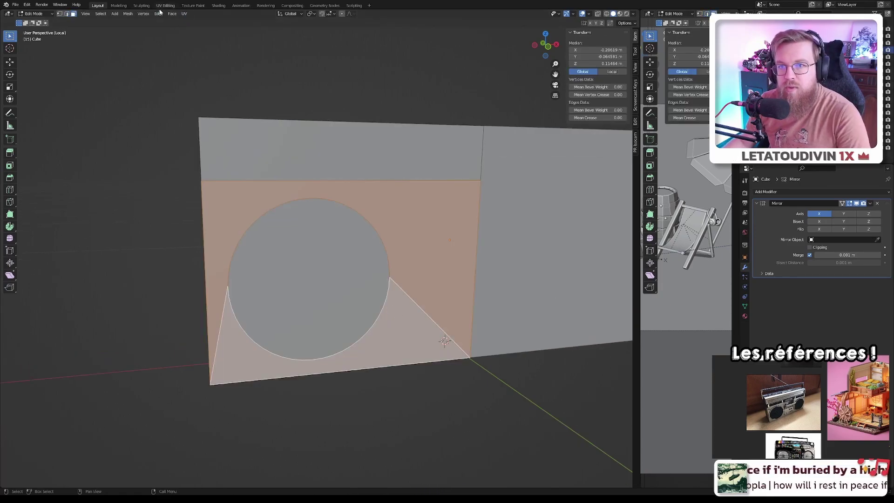
{"action": "left_click", "coordinate": [172, 14]}
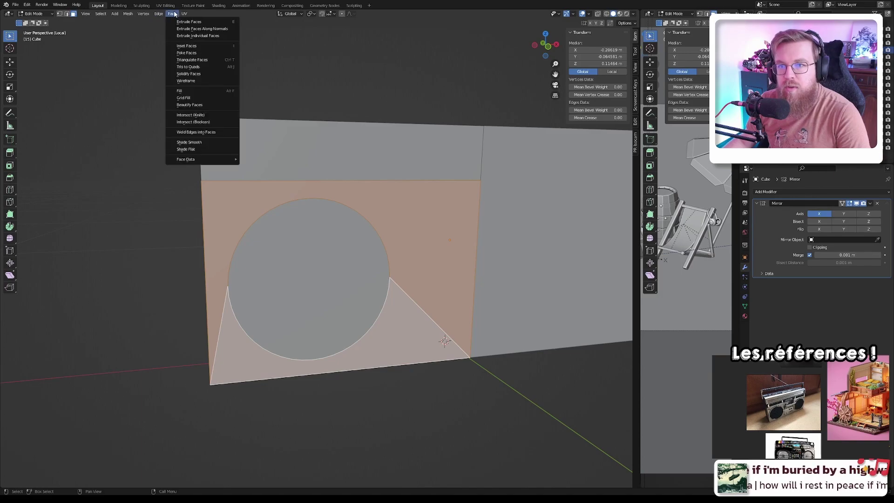
{"action": "left_click", "coordinate": [196, 60]}
{"action": "scroll", "coordinate": [431, 297], "scroll_direction": "down", "scroll_amount": 2}
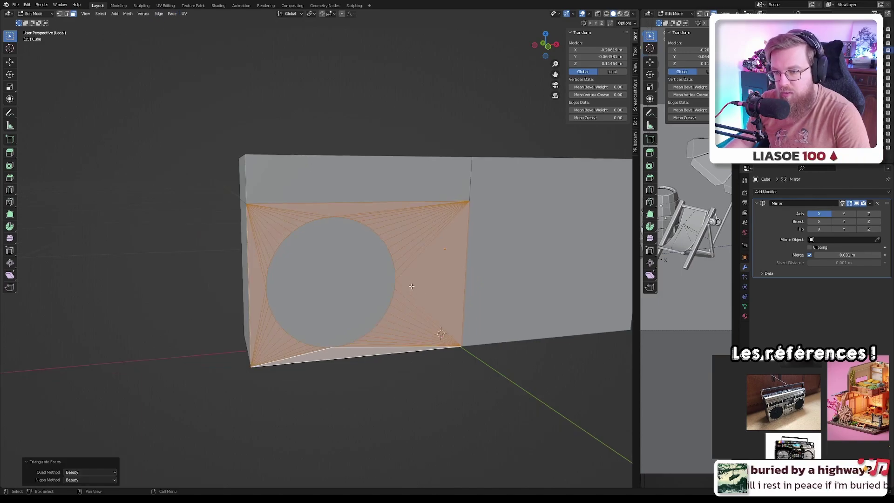
{"action": "scroll", "coordinate": [403, 278], "scroll_direction": "up", "scroll_amount": 4}
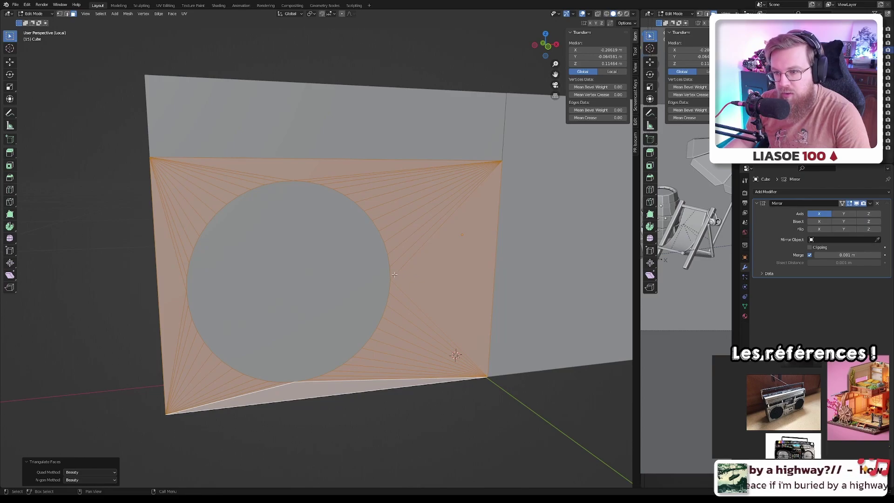
{"action": "key", "text": "Tab"}
{"action": "key", "text": "Tab"}
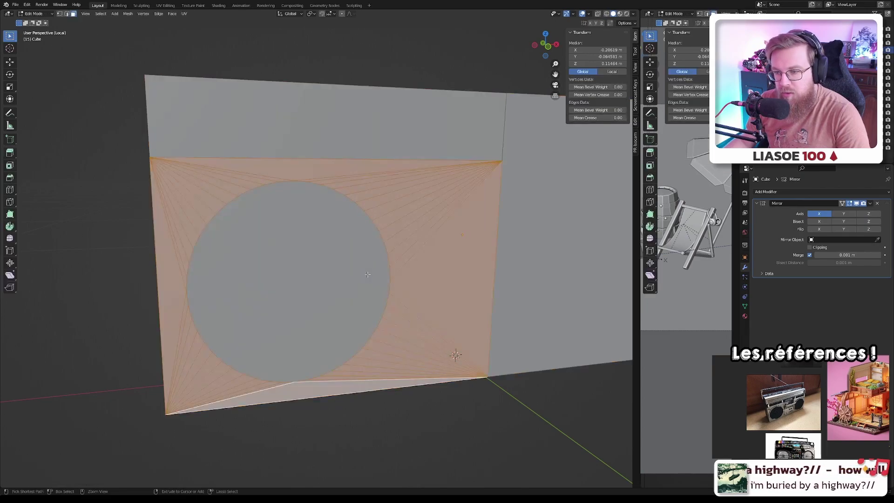
- Select the round speaker face and frame the box front in front orthographic view
{"action": "left_click", "coordinate": [320, 271]}
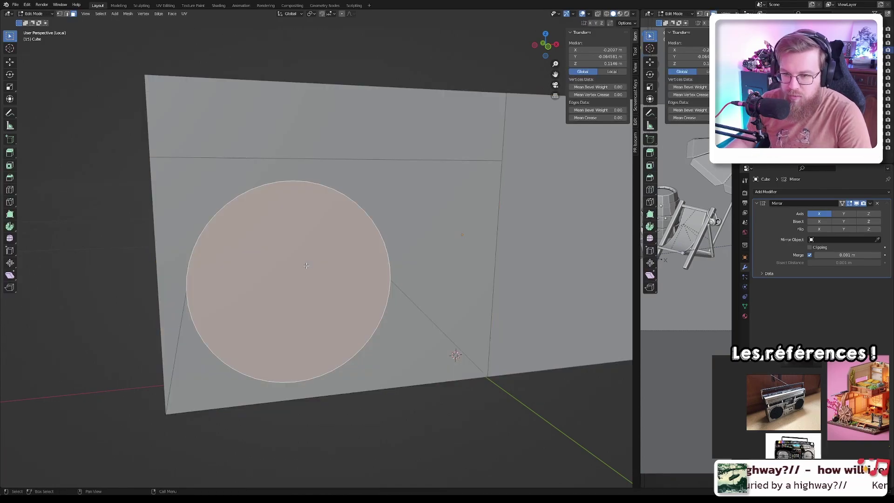
{"action": "mouse_move", "coordinate": [319, 271]}
{"action": "middle_mouse_down"}
{"action": "mouse_move", "coordinate": [307, 266]}
{"action": "mouse_move", "coordinate": [317, 269]}
{"action": "middle_mouse_up"}
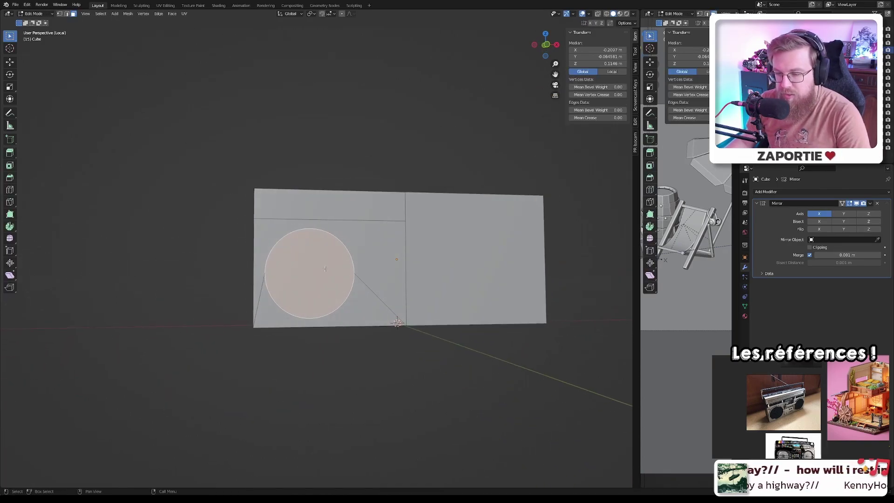
{"action": "scroll", "coordinate": [317, 269], "scroll_direction": "up", "scroll_amount": 4}
{"action": "scroll", "coordinate": [318, 269], "scroll_direction": "down", "scroll_amount": 3}
{"action": "scroll", "coordinate": [318, 268], "scroll_direction": "down", "scroll_amount": 2}
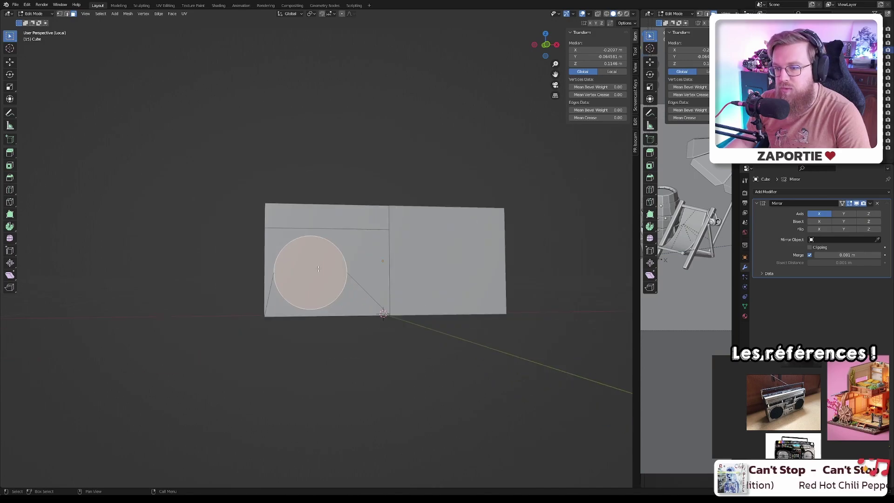
{"action": "middle_click_drag", "start_coordinate": [318, 269], "coordinate": [302, 269]}
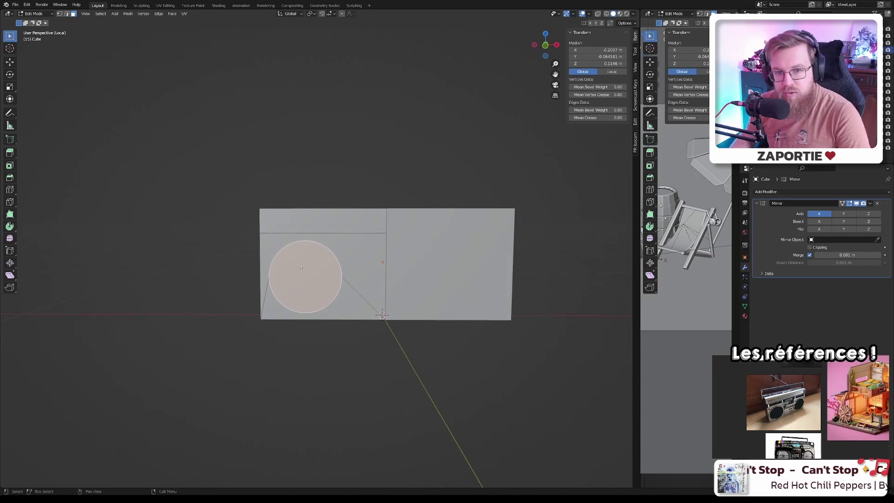
{"action": "key", "text": "KP_1"}
{"action": "scroll", "coordinate": [305, 266], "scroll_direction": "up", "scroll_amount": 5}
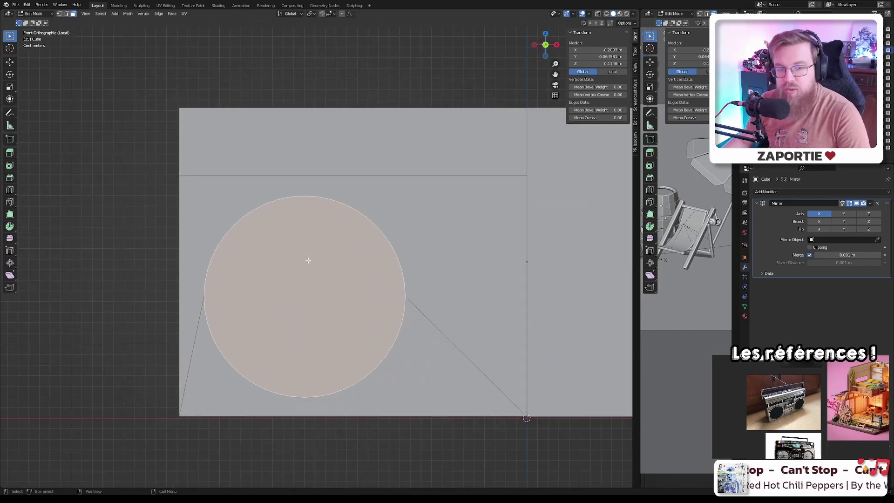
{"action": "middle_click_drag", "start_coordinate": [306, 268], "coordinate": [332, 240], "text": "shift"}
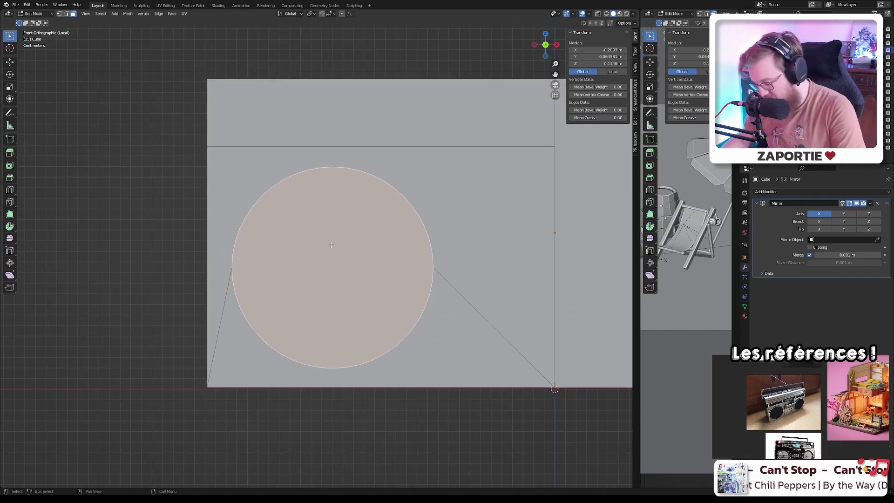
- Reselect only the circular speaker face and start insetting it
{"action": "key", "text": "s"}
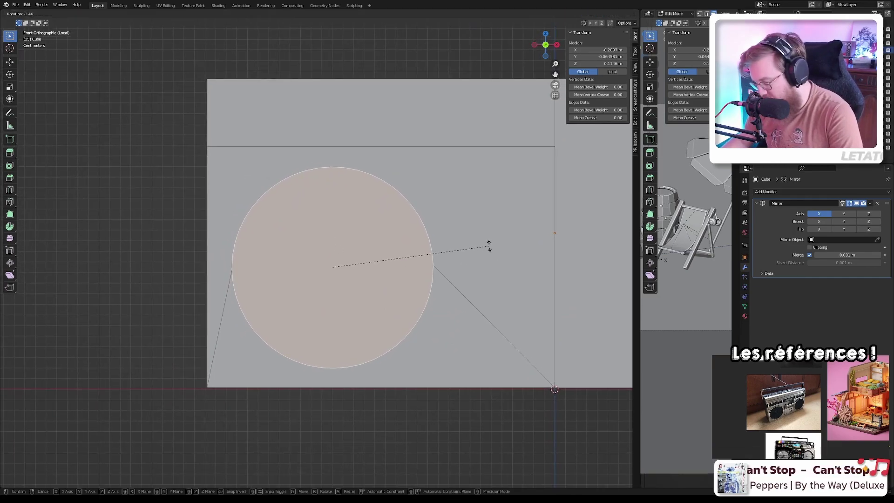
{"action": "key", "text": "Escape"}
{"action": "key", "text": "ctrl+i"}
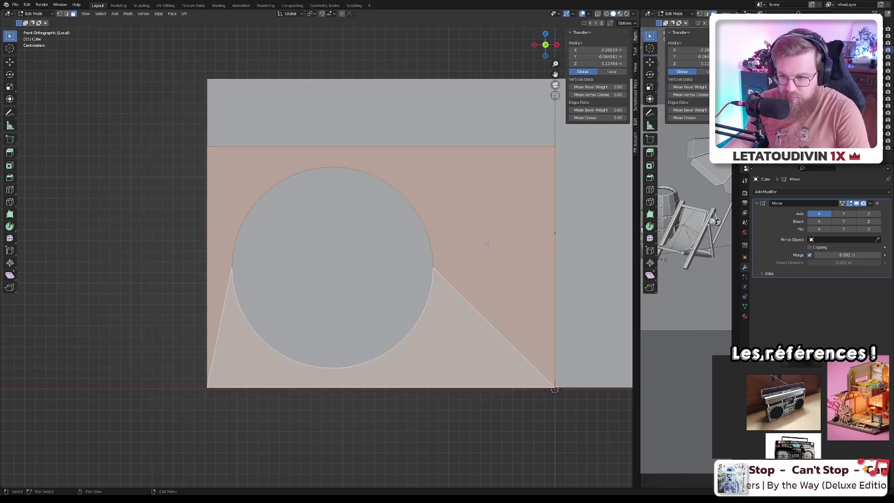
{"action": "left_click", "coordinate": [393, 271]}
{"action": "key", "text": "i"}
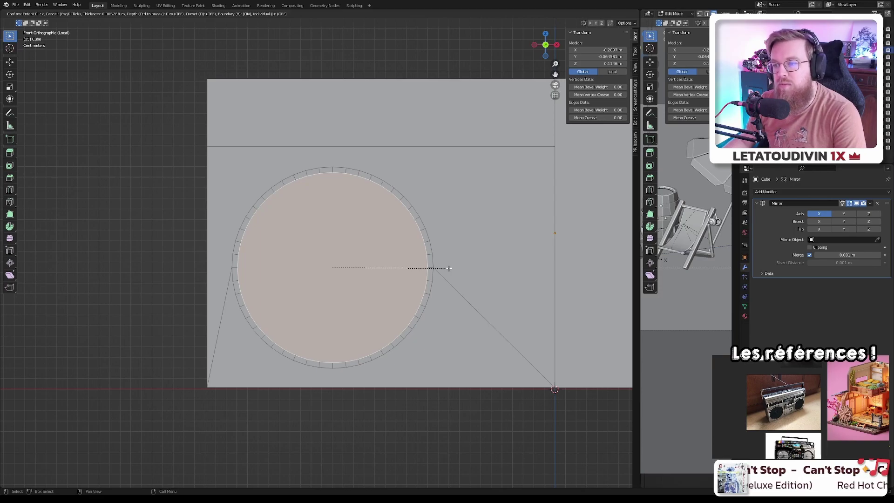
- Inset the circle face with a wider ring and extrude it along Y to form the rim
{"action": "left_click", "coordinate": [451, 269]}
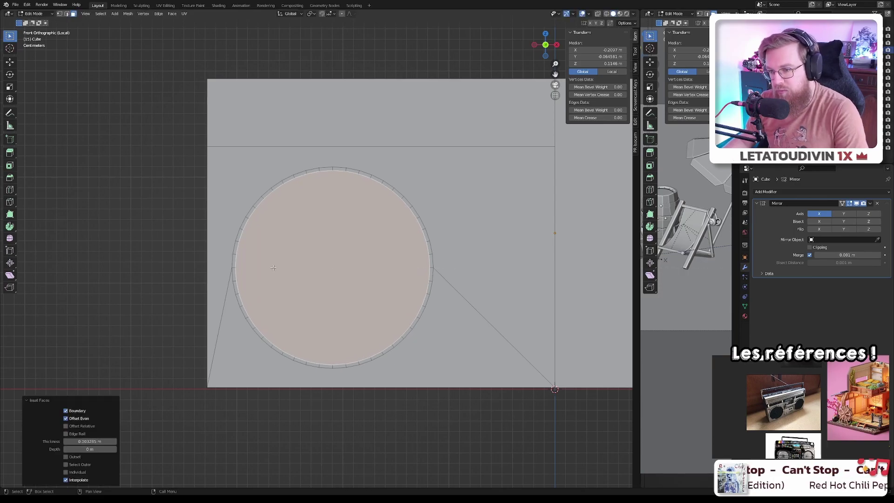
{"action": "middle_click_drag", "start_coordinate": [274, 268], "coordinate": [414, 271]}
{"action": "key", "text": "e"}
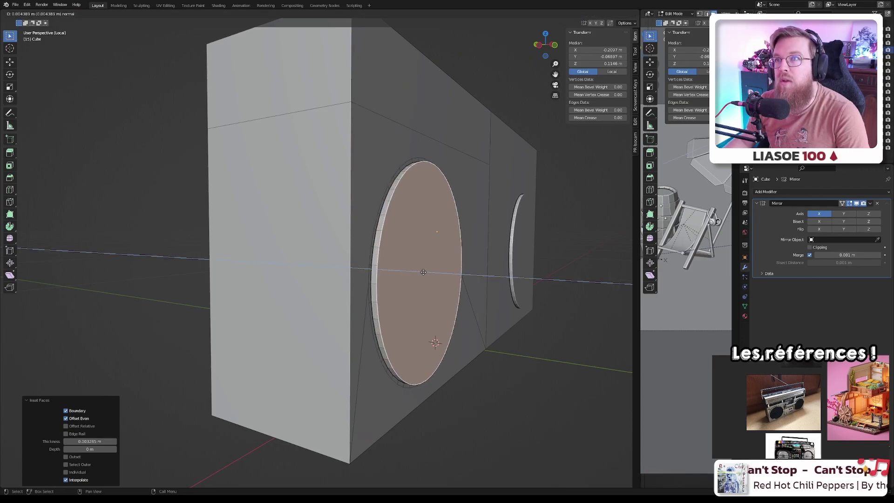
{"action": "right_click", "coordinate": [423, 272]}
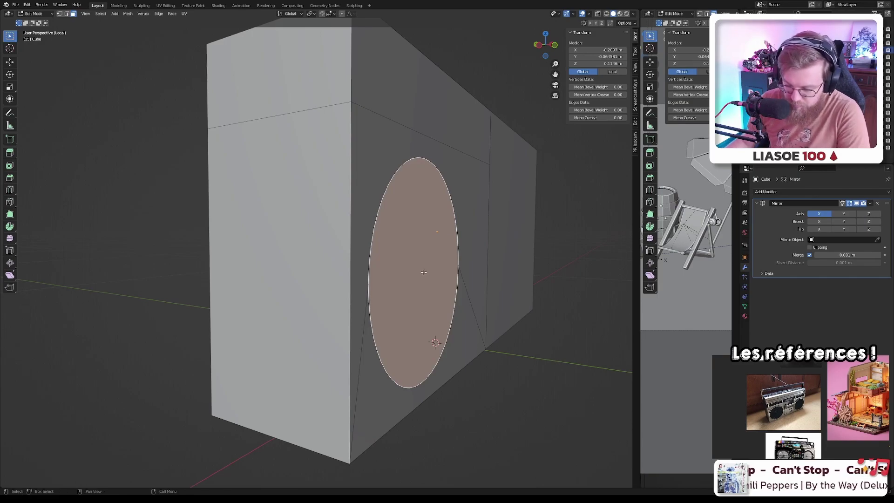
{"action": "key", "text": "i"}
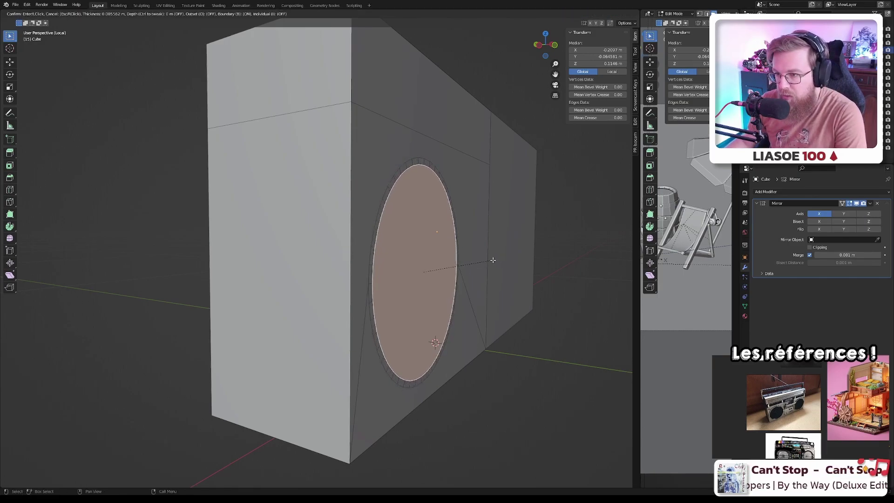
{"action": "left_click", "coordinate": [493, 260]}
{"action": "key", "text": "e"}
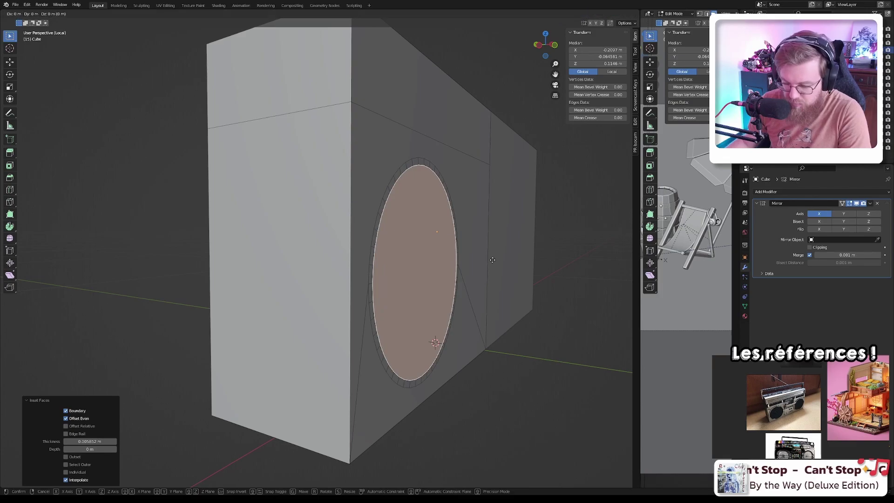
{"action": "key", "text": "y"}
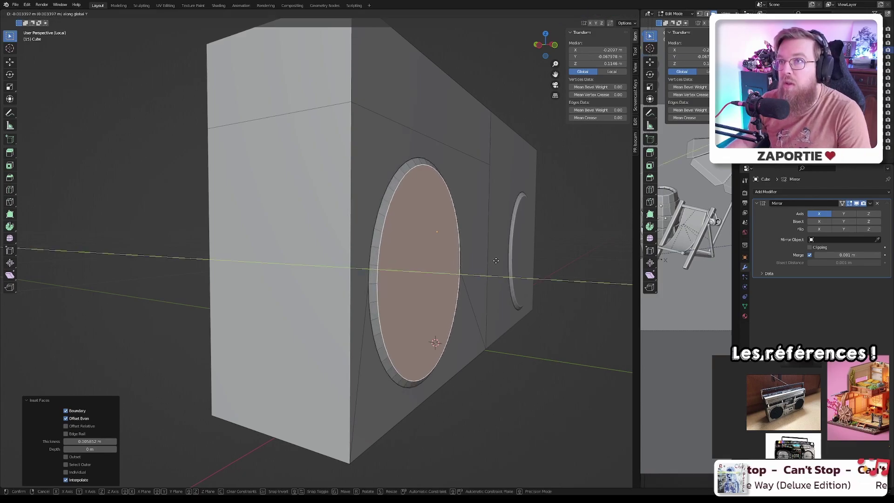
{"action": "left_click", "coordinate": [496, 261]}
- Inset the circle again, extrude it inward and shrink the recessed face to 0.934
{"action": "key", "text": "i"}
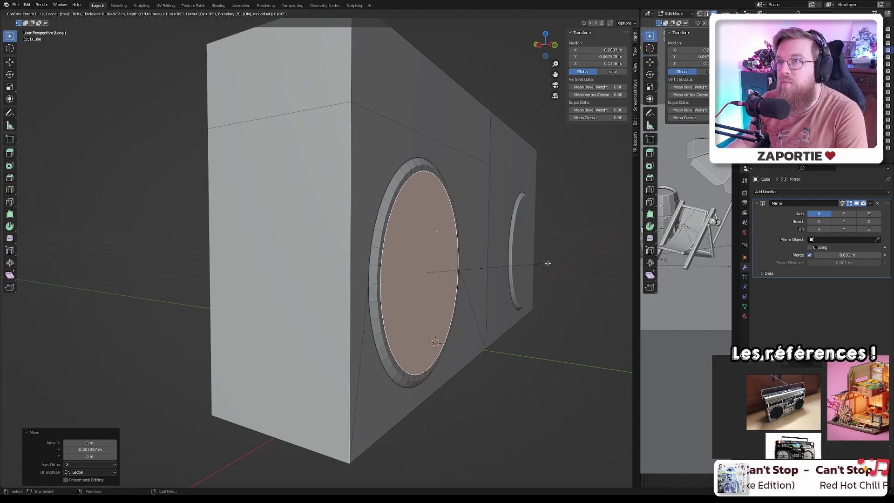
{"action": "left_click", "coordinate": [547, 263]}
{"action": "middle_click_drag", "start_coordinate": [543, 260], "coordinate": [572, 263]}
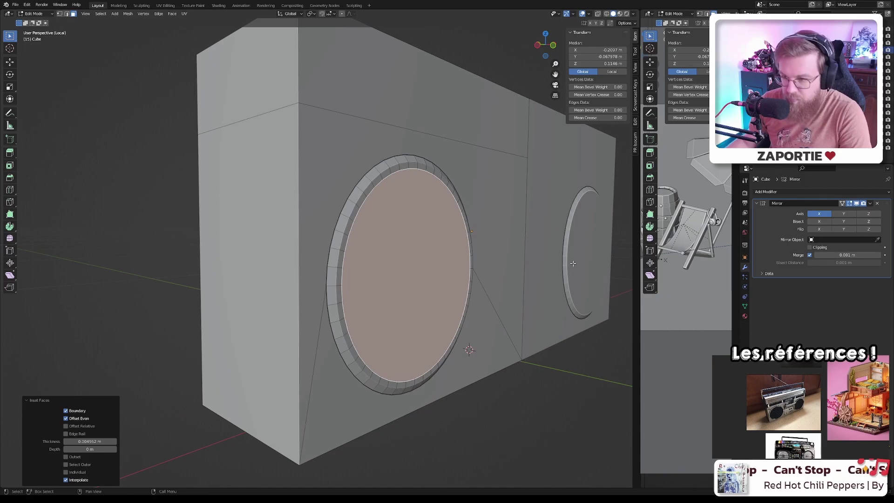
{"action": "key", "text": "e"}
{"action": "left_click", "coordinate": [565, 262]}
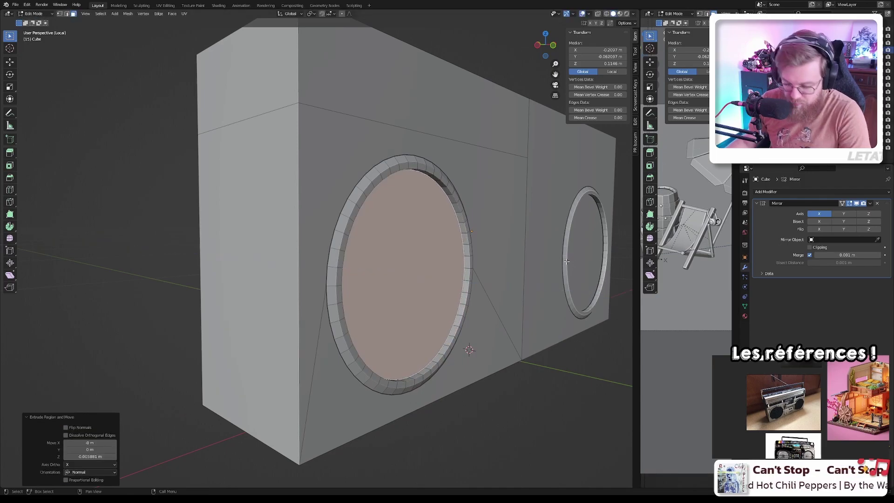
{"action": "key", "text": "s"}
{"action": "left_click", "coordinate": [562, 262]}
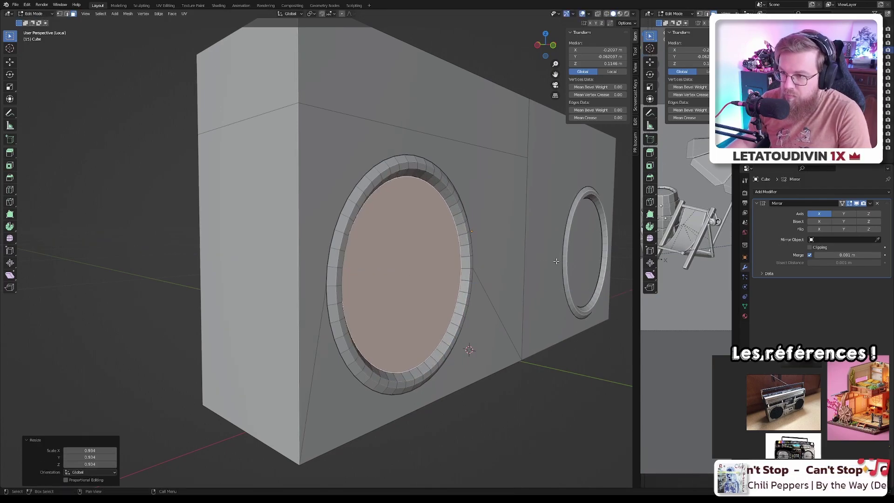
{"action": "key", "text": "Tab"}
{"action": "scroll", "coordinate": [557, 264], "scroll_direction": "down", "scroll_amount": 5}
{"action": "middle_click_drag", "start_coordinate": [556, 265], "coordinate": [482, 264]}
{"action": "scroll", "coordinate": [531, 264], "scroll_direction": "up", "scroll_amount": 3}
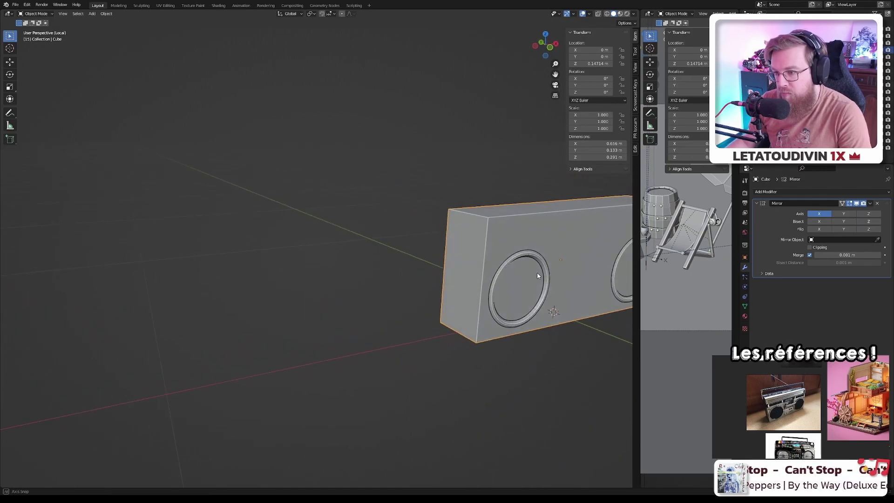
{"action": "scroll", "coordinate": [478, 264], "scroll_direction": "down", "scroll_amount": 2}
{"action": "scroll", "coordinate": [471, 263], "scroll_direction": "up", "scroll_amount": 5}
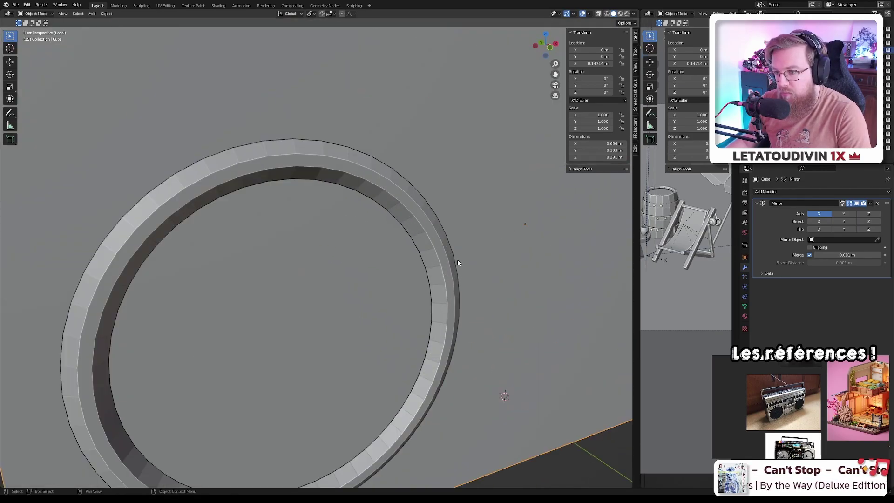
{"action": "scroll", "coordinate": [458, 260], "scroll_direction": "down", "scroll_amount": 2}
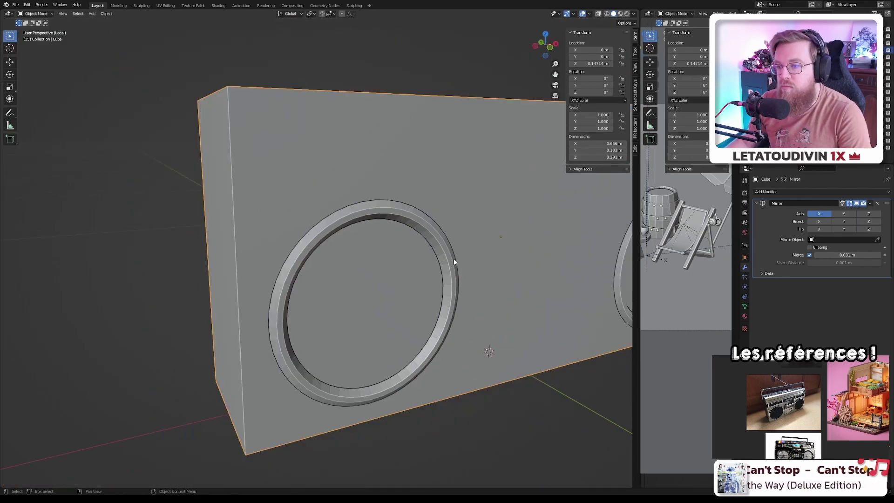
{"action": "scroll", "coordinate": [448, 263], "scroll_direction": "down", "scroll_amount": 3}
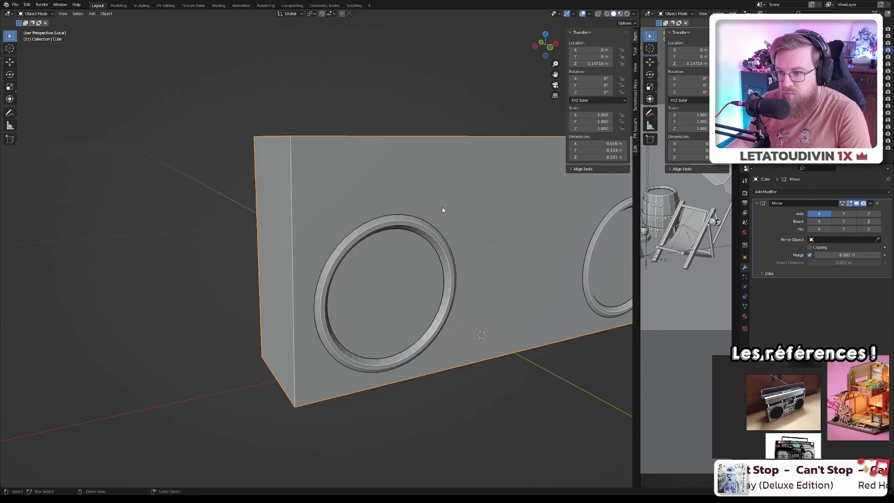
{"action": "key", "text": "ctrl+2"}
{"action": "key", "text": "Tab"}
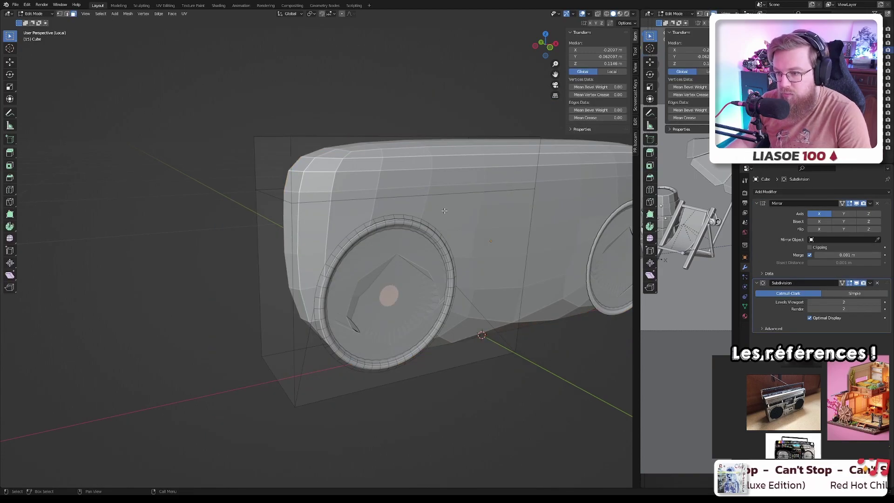
{"action": "key", "text": "Tab"}
{"action": "key", "text": "ctrl+z"}
{"action": "scroll", "coordinate": [463, 240], "scroll_direction": "down", "scroll_amount": 4}
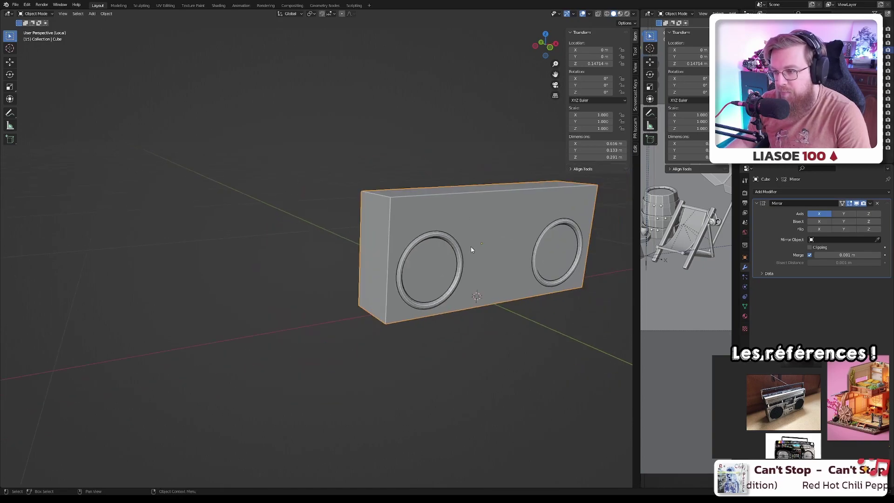
{"action": "key", "text": "Tab"}
{"action": "key", "text": "Tab"}
{"action": "middle_click_drag", "start_coordinate": [473, 247], "coordinate": [449, 233]}
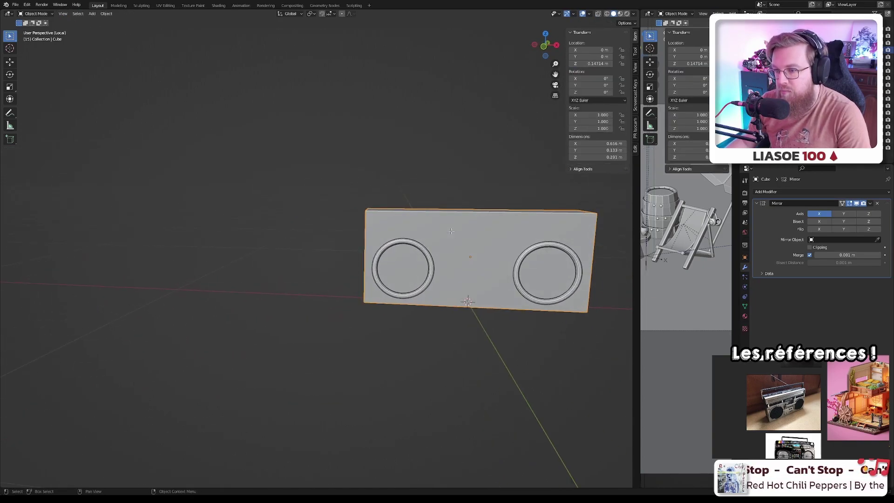
{"action": "key", "text": "Tab"}
{"action": "scroll", "coordinate": [452, 231], "scroll_direction": "up", "scroll_amount": 4}
{"action": "left_click", "coordinate": [366, 211]}
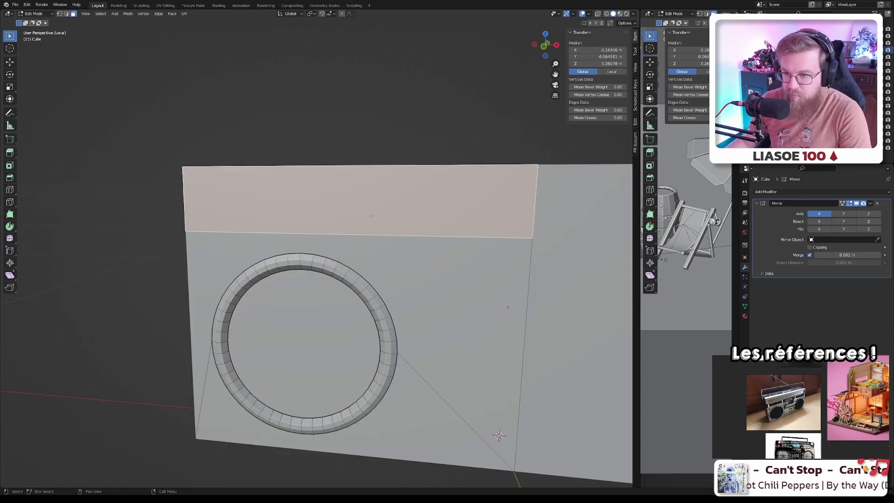
{"action": "middle_click_drag", "start_coordinate": [366, 211], "coordinate": [389, 217]}
{"action": "key", "text": "i"}
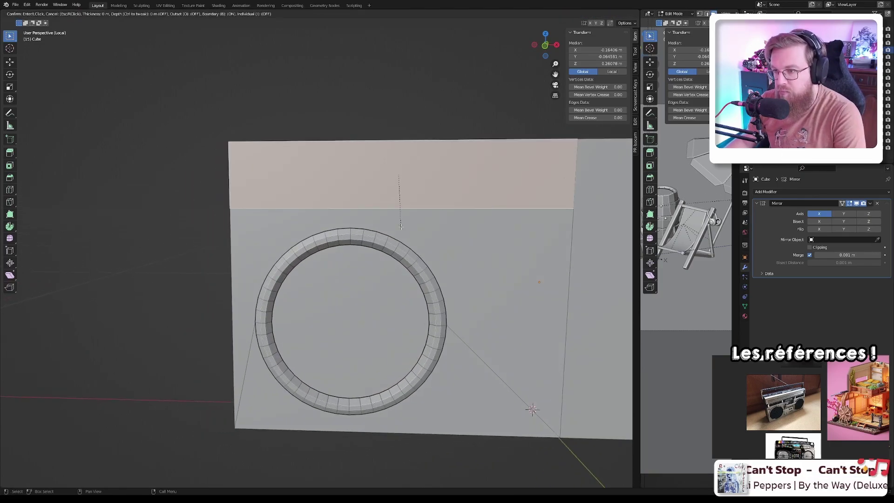
{"action": "left_click", "coordinate": [398, 201]}
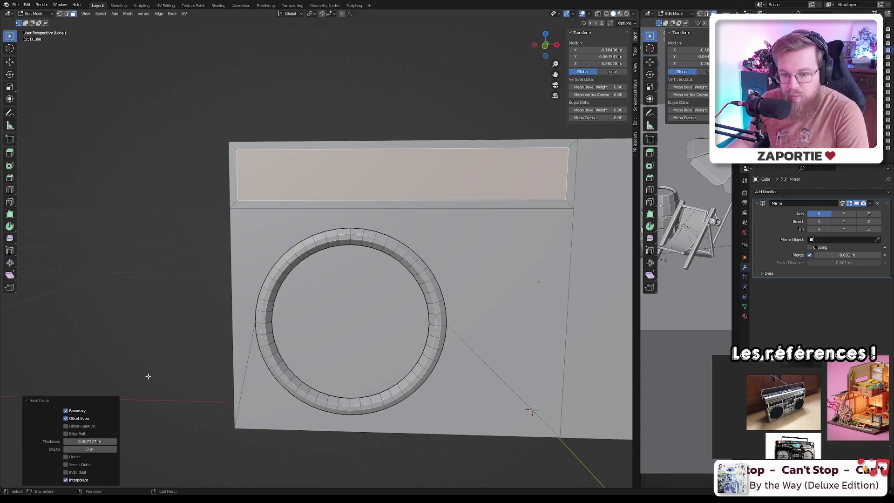
{"action": "left_click", "coordinate": [68, 427]}
{"action": "left_click", "coordinate": [68, 426]}
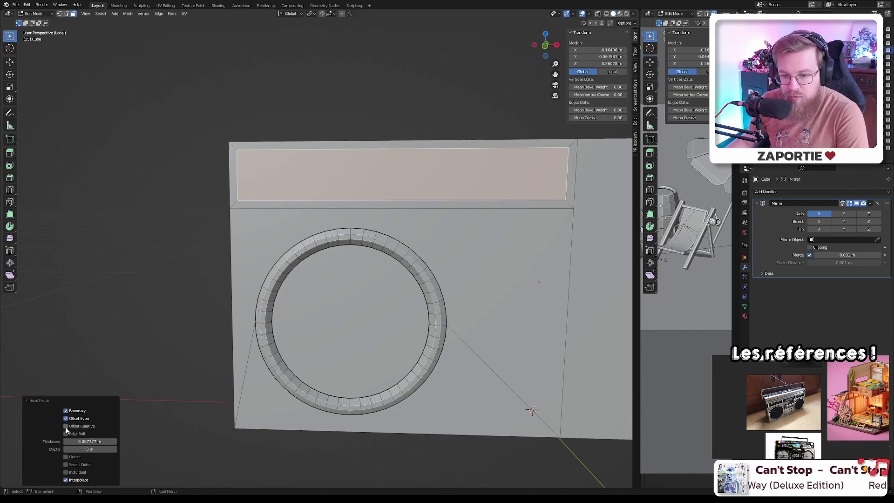
{"action": "left_click", "coordinate": [65, 434]}
{"action": "left_click", "coordinate": [66, 434]}
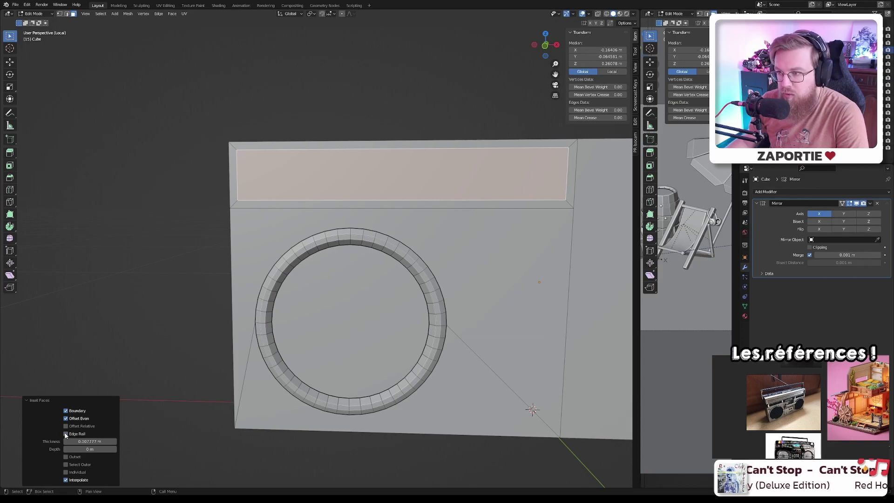
{"action": "left_click", "coordinate": [66, 465]}
{"action": "left_click", "coordinate": [66, 465]}
{"action": "left_click", "coordinate": [66, 472]}
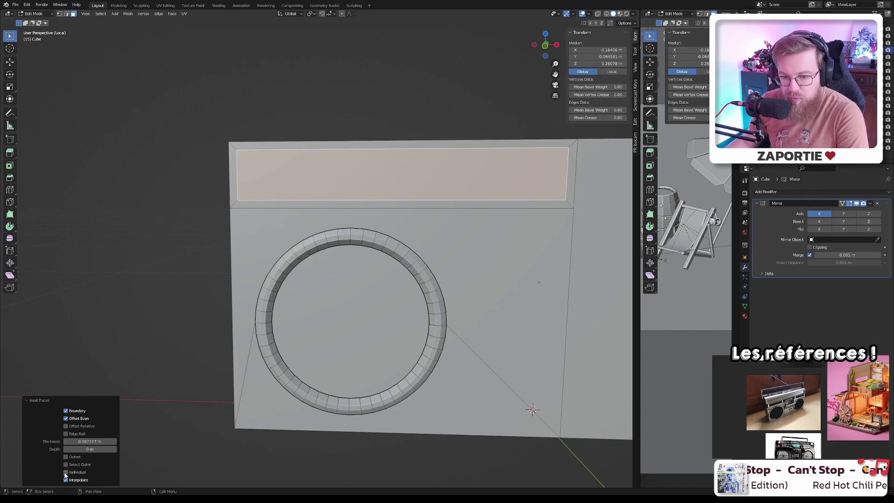
{"action": "left_click", "coordinate": [65, 473]}
{"action": "left_click", "coordinate": [66, 457]}
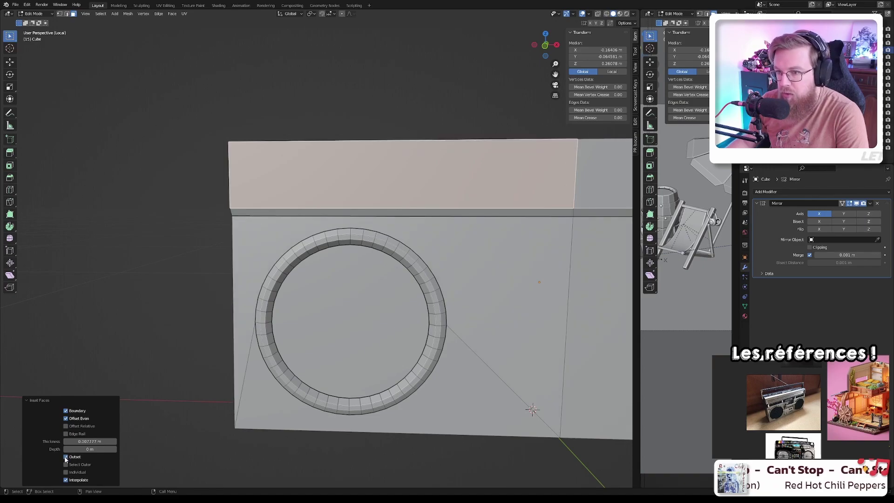
{"action": "left_click", "coordinate": [66, 457]}
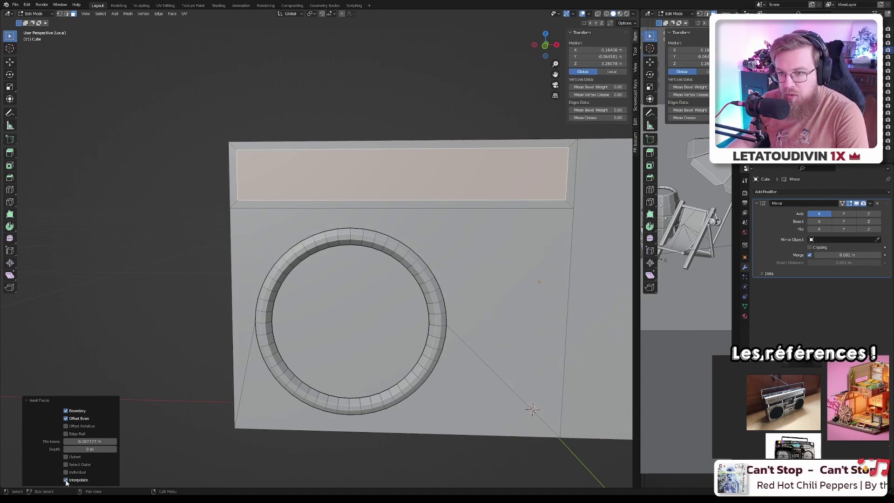
{"action": "middle_click_drag", "start_coordinate": [153, 285], "coordinate": [528, 213]}
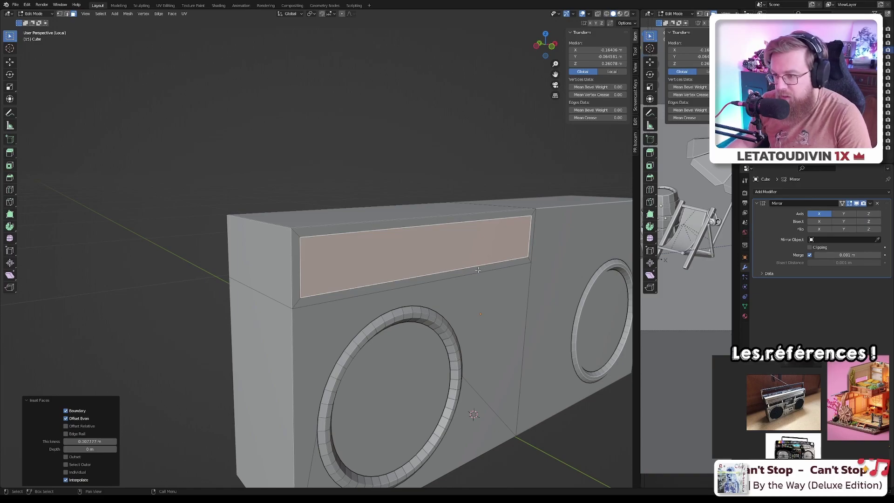
{"action": "key", "text": "ctrl+z"}
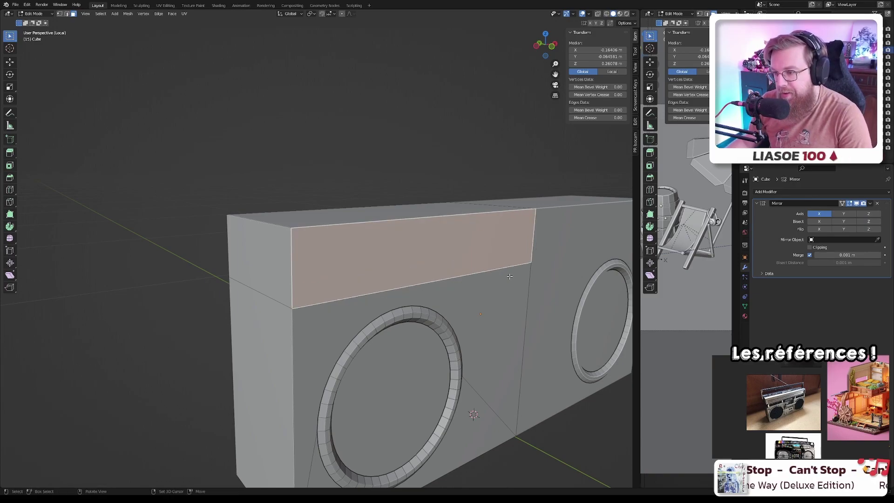
{"action": "middle_click_drag", "start_coordinate": [476, 270], "coordinate": [440, 274]}
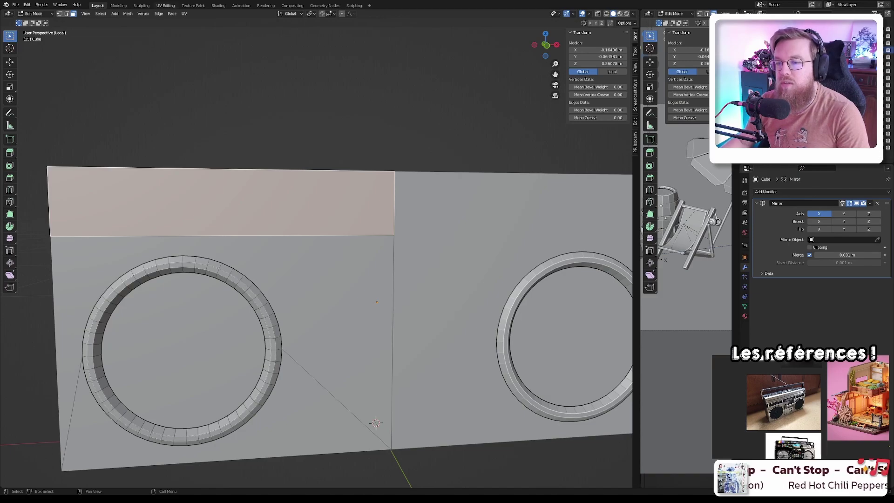
- Inset the top-front strip face with Boundary unticked and thickness 0.01043 m
{"action": "key", "text": "alt+a"}
{"action": "left_click", "coordinate": [251, 184]}
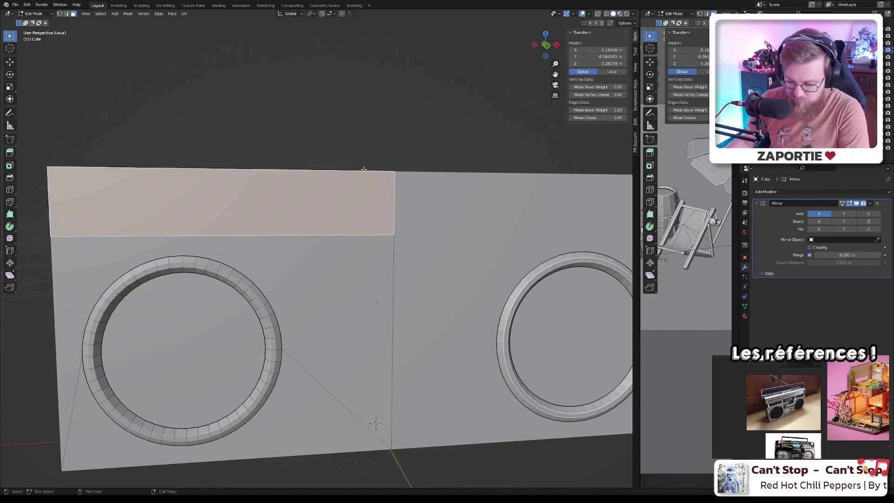
{"action": "key", "text": "i"}
{"action": "left_click", "coordinate": [315, 192]}
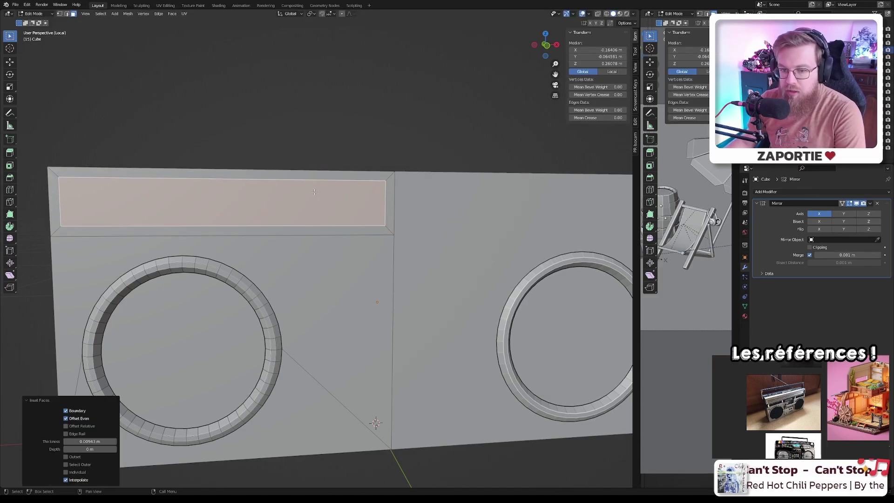
{"action": "left_click", "coordinate": [66, 411]}
{"action": "left_click", "coordinate": [65, 412]}
{"action": "left_click", "coordinate": [66, 412]}
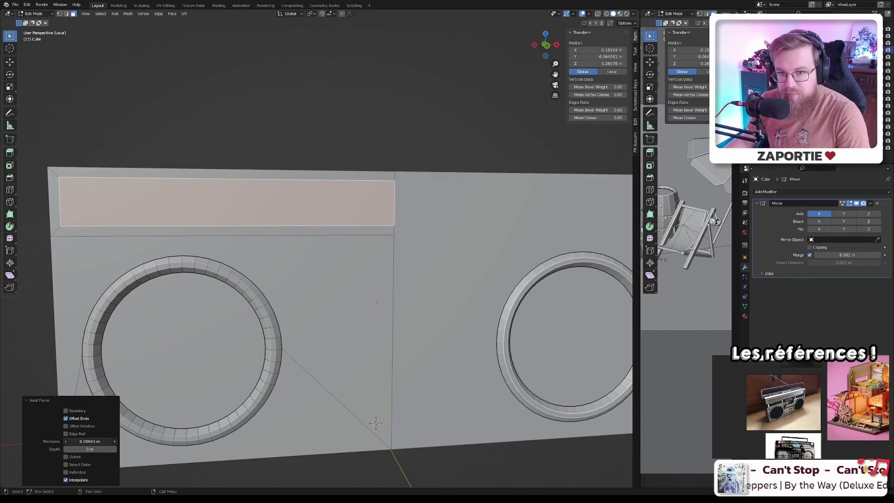
{"action": "left_click_drag", "start_coordinate": [90, 442], "coordinate": [92, 442]}
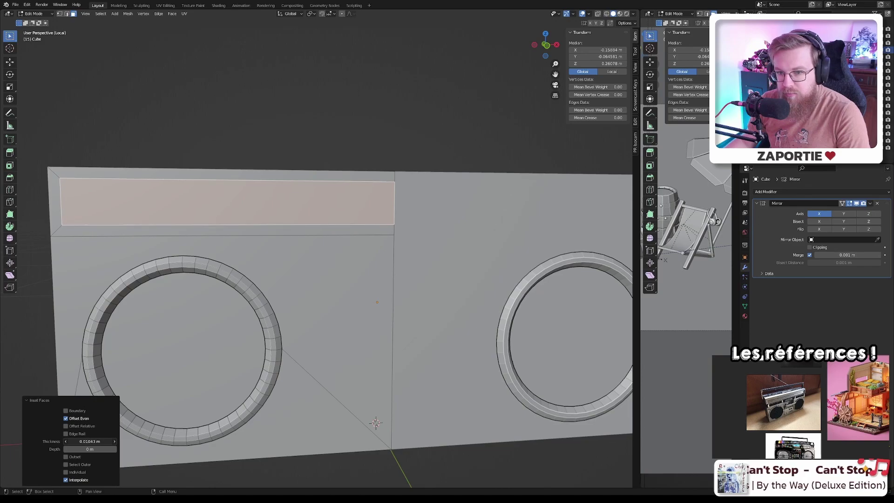
{"action": "middle_click_drag", "start_coordinate": [363, 279], "coordinate": [495, 246]}
- Extrude the inset top strip about 0.0055 m into the box and inspect the groove in Object Mode
{"action": "key", "text": "e"}
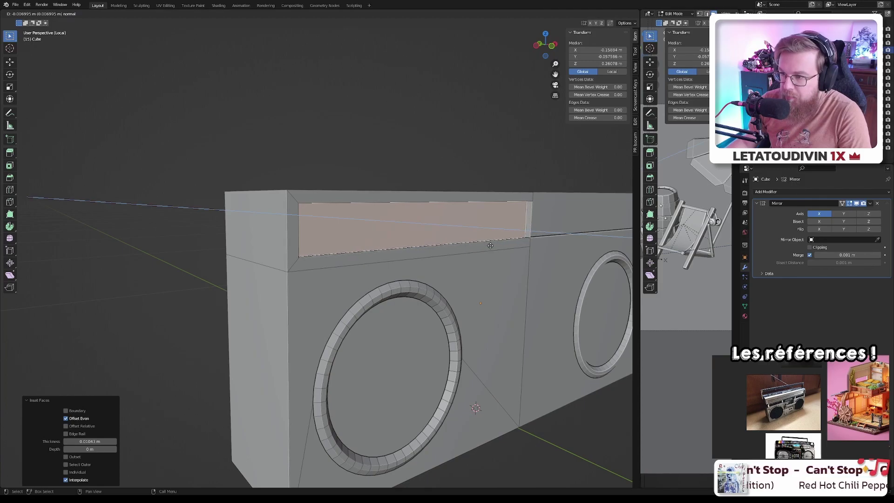
{"action": "left_click", "coordinate": [491, 245]}
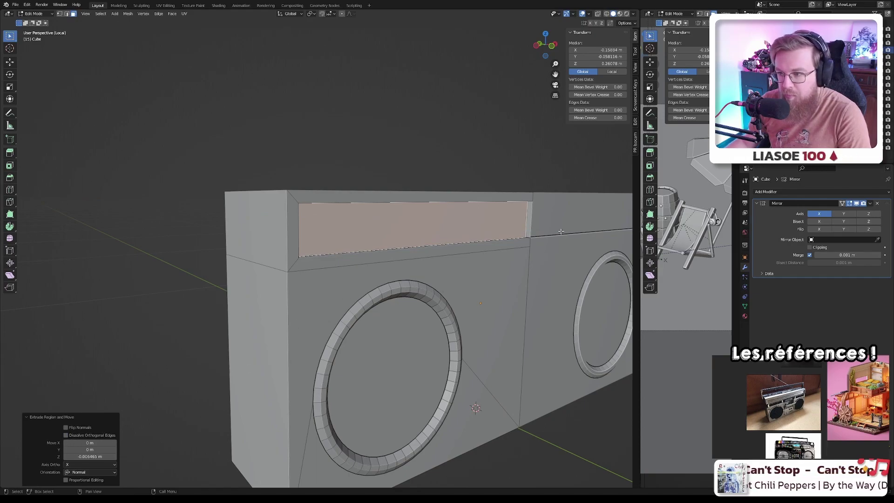
{"action": "key", "text": "Tab"}
{"action": "scroll", "coordinate": [537, 238], "scroll_direction": "up", "scroll_amount": 5}
{"action": "scroll", "coordinate": [538, 235], "scroll_direction": "down", "scroll_amount": 8}
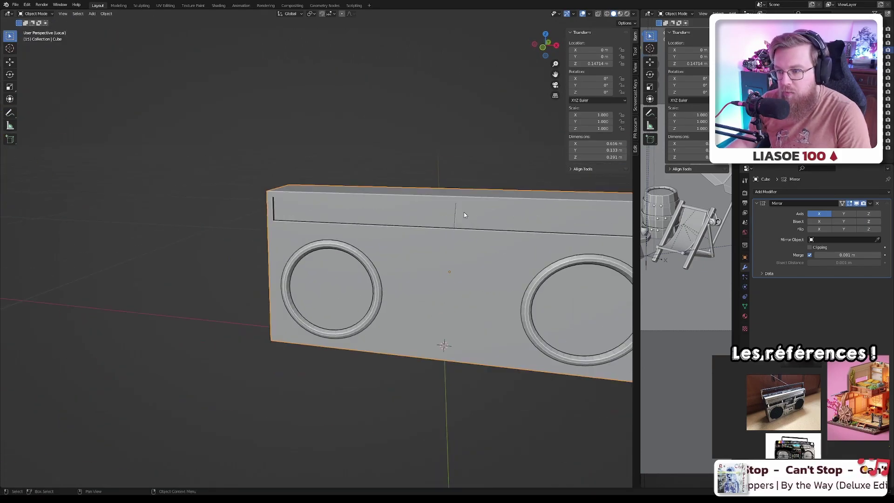
{"action": "scroll", "coordinate": [464, 216], "scroll_direction": "down", "scroll_amount": 2}
{"action": "middle_click_drag", "start_coordinate": [455, 231], "coordinate": [367, 259]}
{"action": "scroll", "coordinate": [395, 251], "scroll_direction": "up", "scroll_amount": 4}
{"action": "scroll", "coordinate": [395, 251], "scroll_direction": "up", "scroll_amount": 2}
{"action": "scroll", "coordinate": [385, 252], "scroll_direction": "down", "scroll_amount": 5}
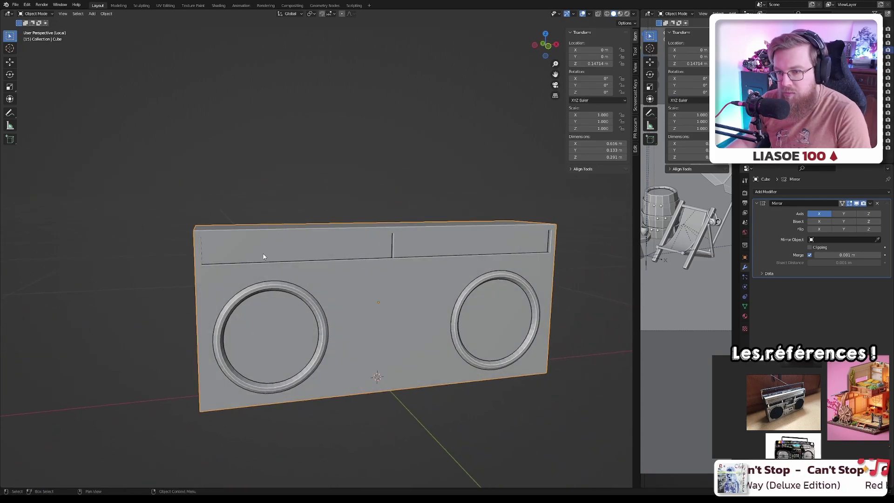
{"action": "middle_click_drag", "start_coordinate": [253, 249], "coordinate": [339, 255]}
- In edge select mode, select the box's top-left and bottom-left corner edges
{"action": "key", "text": "Tab"}
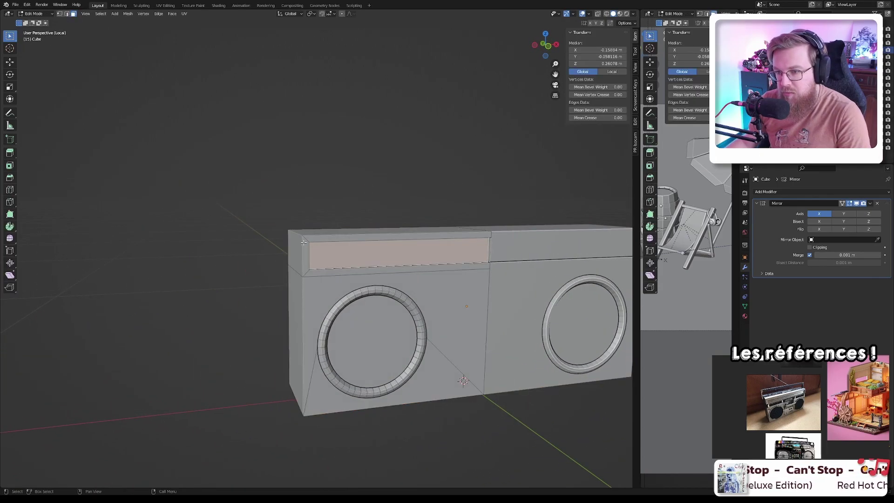
{"action": "key", "text": "2"}
{"action": "left_click", "coordinate": [297, 234]}
{"action": "scroll", "coordinate": [297, 234], "scroll_direction": "down", "scroll_amount": 3}
{"action": "middle_click_drag", "start_coordinate": [298, 233], "coordinate": [376, 337]}
{"action": "left_click", "coordinate": [356, 395], "text": "shift"}
- Bevel the two corner edges about 0.01 m wide and add more segments
{"action": "key", "text": "ctrl+b"}
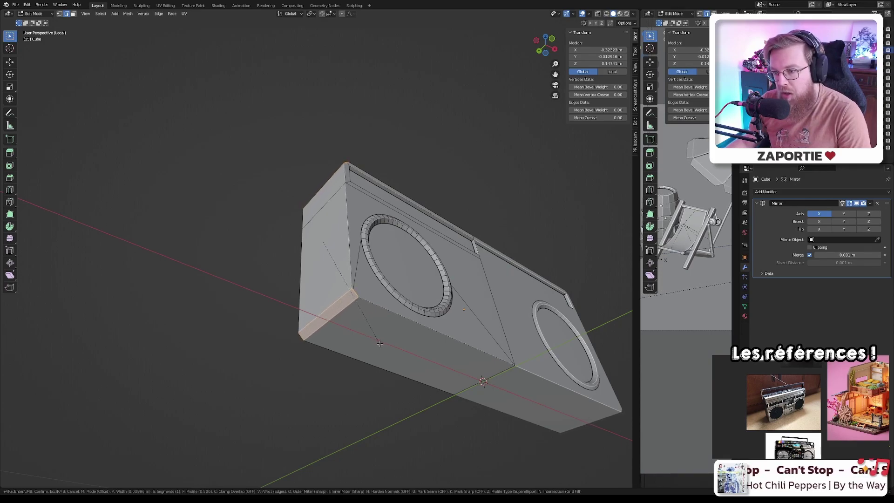
{"action": "left_click", "coordinate": [379, 343]}
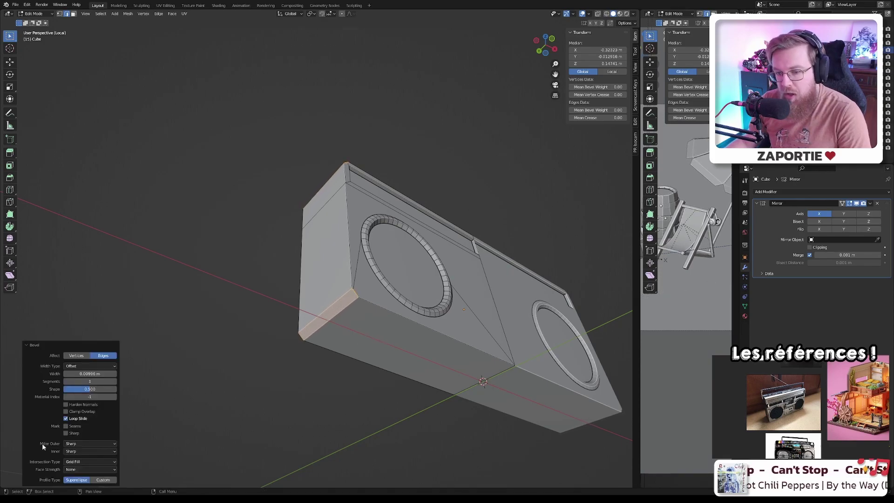
{"action": "left_click", "coordinate": [115, 382]}
{"action": "left_click", "coordinate": [115, 381]}
{"action": "left_click", "coordinate": [115, 381]}
{"action": "left_click", "coordinate": [115, 381]}
{"action": "left_click", "coordinate": [115, 381]}
{"action": "left_click", "coordinate": [116, 381]}
- Leave Edit Mode and orbit to a front view to preview the rounded corners
{"action": "scroll", "coordinate": [326, 298], "scroll_direction": "down", "scroll_amount": 4}
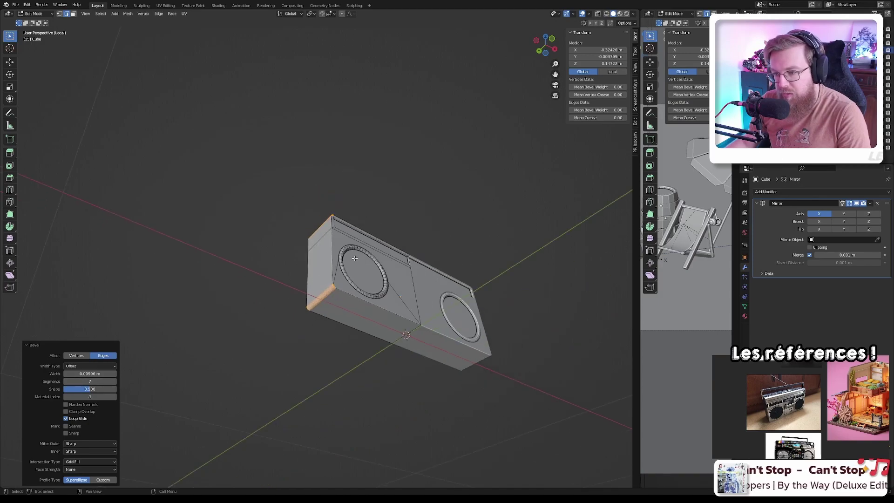
{"action": "middle_click_drag", "start_coordinate": [326, 298], "coordinate": [336, 267]}
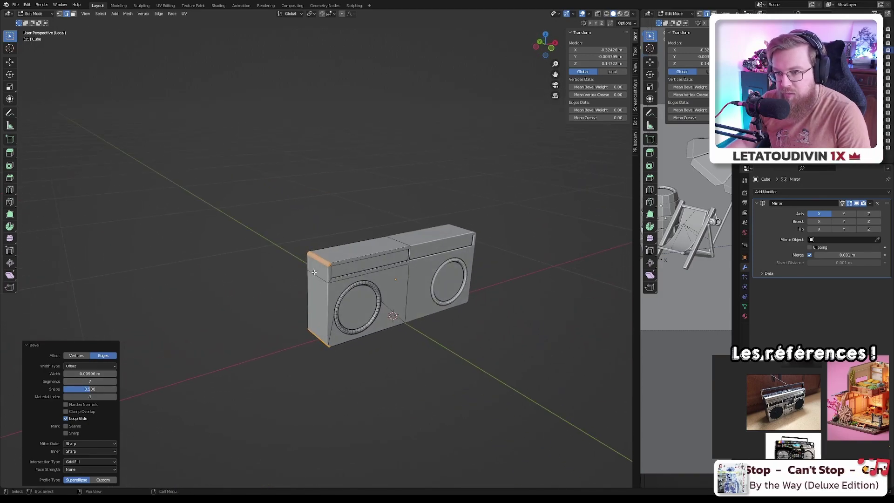
{"action": "key", "text": "Tab"}
{"action": "scroll", "coordinate": [335, 266], "scroll_direction": "up", "scroll_amount": 4}
{"action": "scroll", "coordinate": [335, 270], "scroll_direction": "down", "scroll_amount": 5}
{"action": "mouse_move", "coordinate": [385, 292]}
{"action": "middle_mouse_down"}
{"action": "mouse_move", "coordinate": [364, 281]}
{"action": "mouse_move", "coordinate": [397, 286]}
{"action": "middle_mouse_up"}
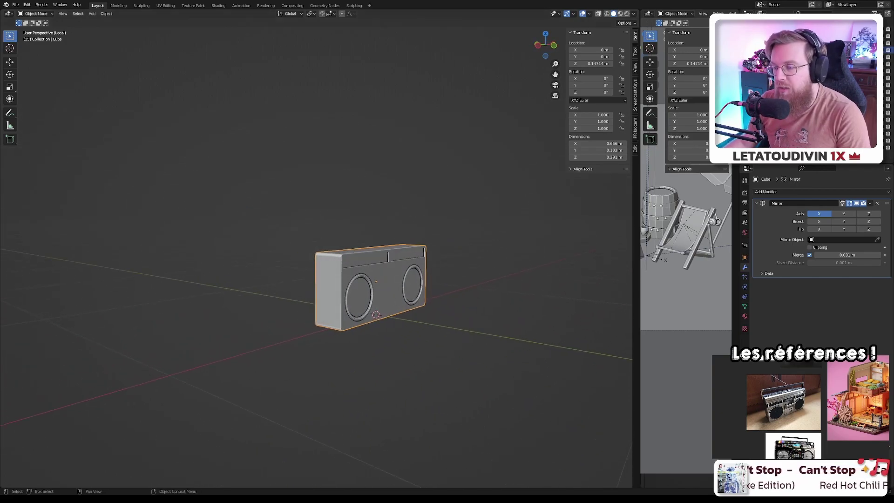
{"action": "scroll", "coordinate": [316, 254], "scroll_direction": "up", "scroll_amount": 8}
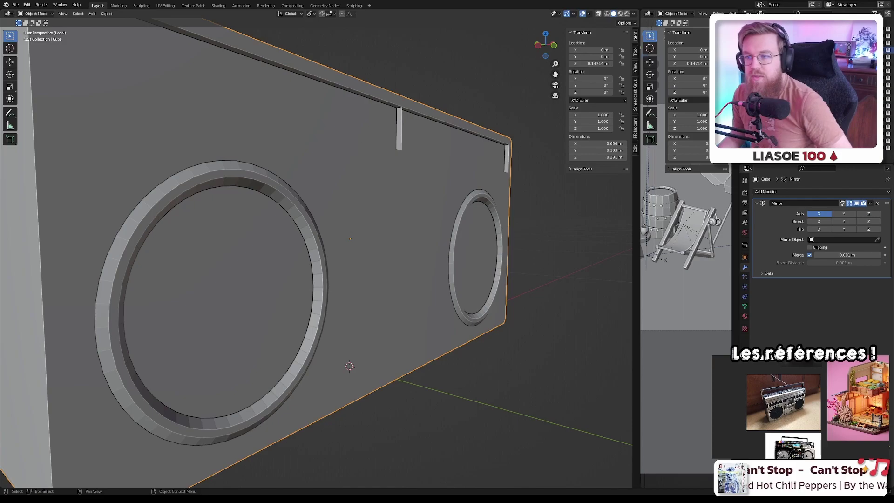
{"action": "scroll", "coordinate": [317, 254], "scroll_direction": "down", "scroll_amount": 2}
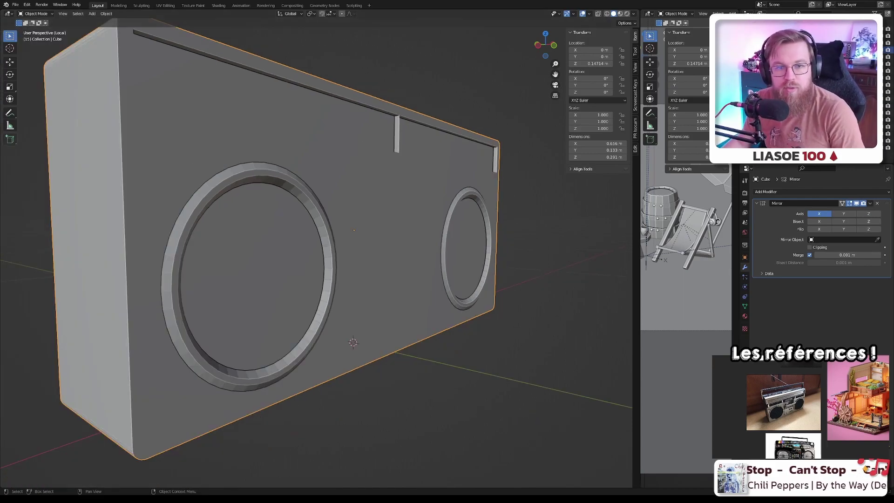
{"action": "middle_click_drag", "start_coordinate": [410, 238], "coordinate": [140, 283]}
{"action": "key", "text": "KP_1"}
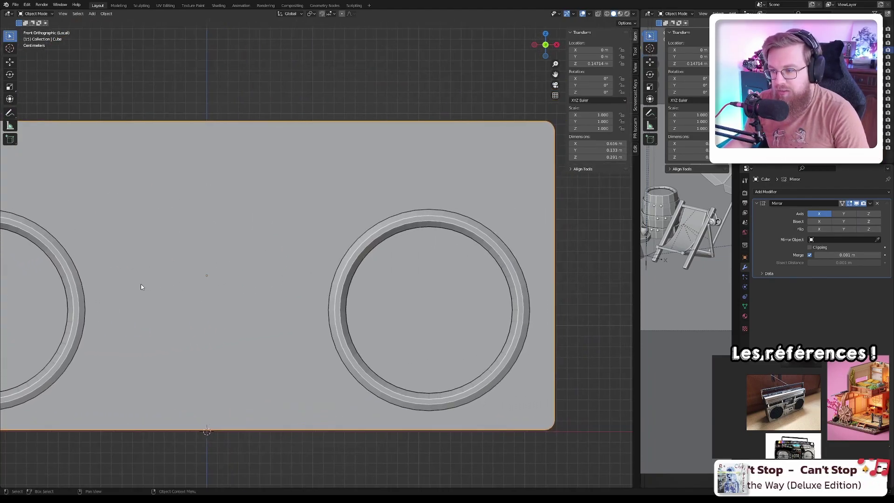
{"action": "scroll", "coordinate": [170, 279], "scroll_direction": "down", "scroll_amount": 2}
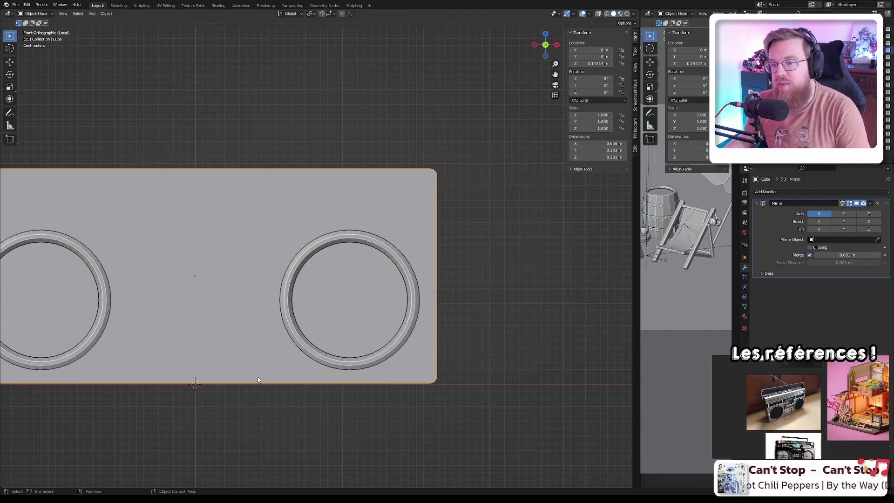
{"action": "middle_click_drag", "start_coordinate": [152, 294], "coordinate": [222, 300]}
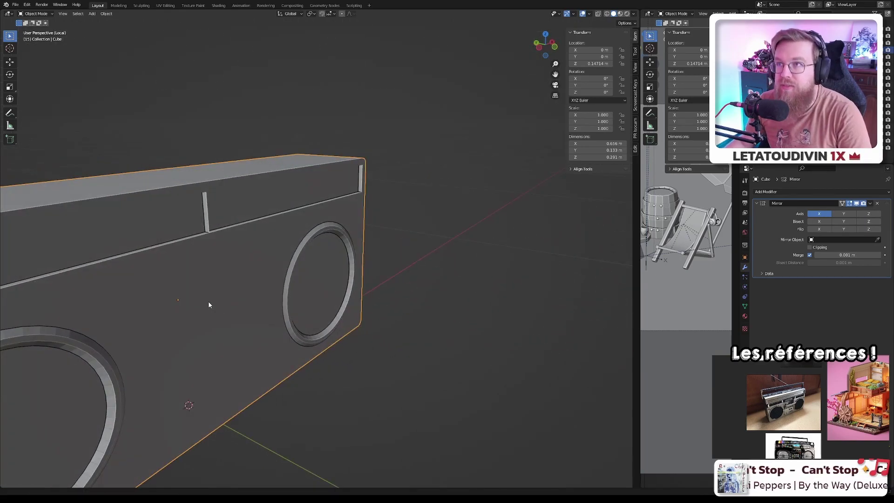
{"action": "scroll", "coordinate": [281, 276], "scroll_direction": "up", "scroll_amount": 3}
{"action": "mouse_move", "coordinate": [281, 276]}
{"action": "middle_mouse_down"}
{"action": "mouse_move", "coordinate": [277, 292]}
{"action": "mouse_move", "coordinate": [274, 282]}
{"action": "mouse_move", "coordinate": [246, 294]}
{"action": "mouse_move", "coordinate": [305, 279]}
{"action": "middle_mouse_up"}
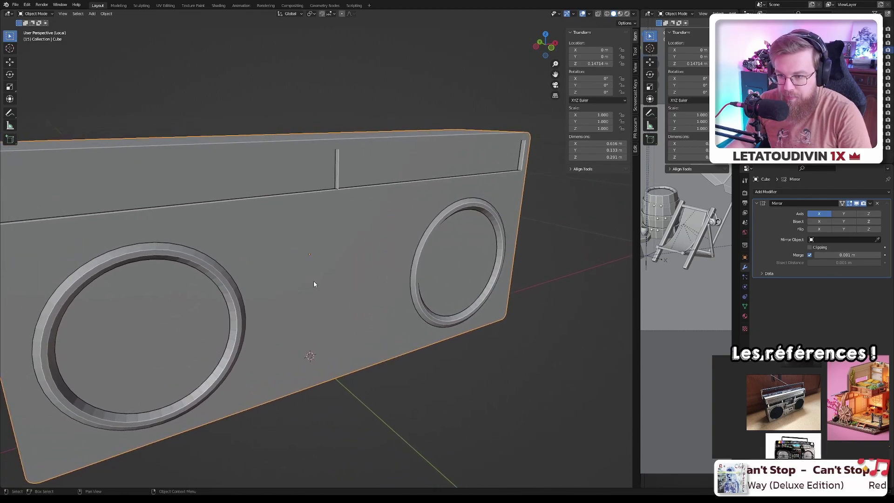
- Enter Edit Mode in front orthographic view, centred on the left speaker
{"action": "key", "text": "KP_1"}
{"action": "key", "text": "Tab"}
{"action": "middle_click_drag", "start_coordinate": [302, 239], "coordinate": [352, 243], "text": "shift"}
{"action": "key", "text": "ctrl+r"}
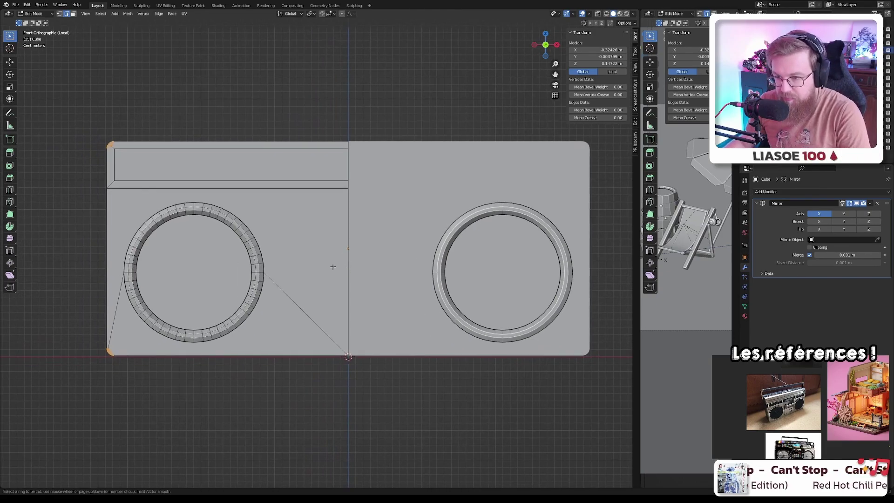
{"action": "key", "text": "Escape"}
{"action": "scroll", "coordinate": [308, 271], "scroll_direction": "up", "scroll_amount": 5}
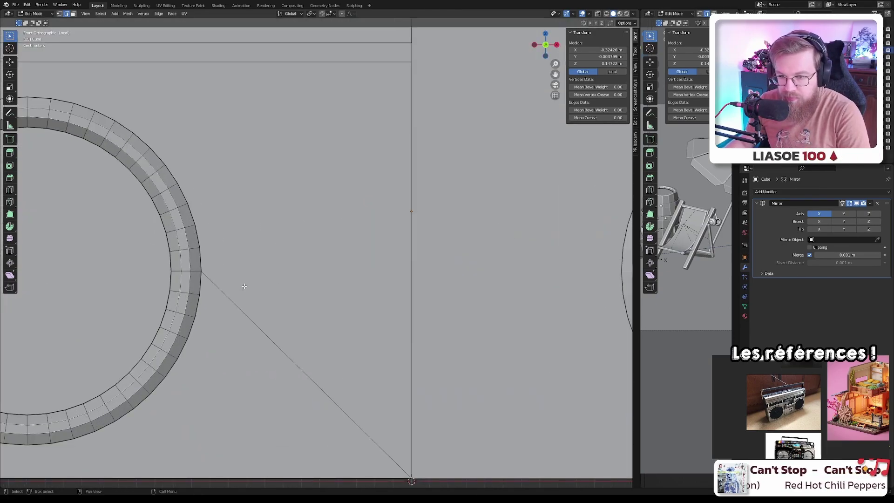
{"action": "scroll", "coordinate": [245, 286], "scroll_direction": "down", "scroll_amount": 3}
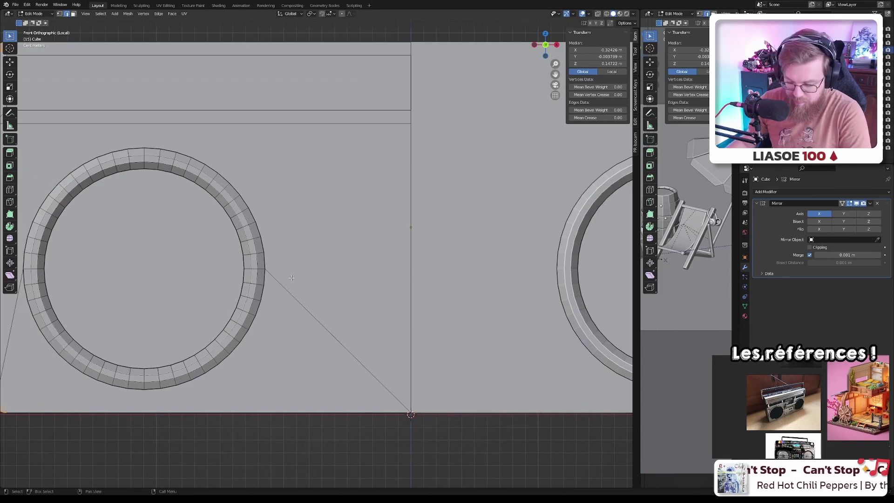
- Knife-cut a horizontal line from the ring's right vertex to the centre seam
{"action": "key", "text": "k"}
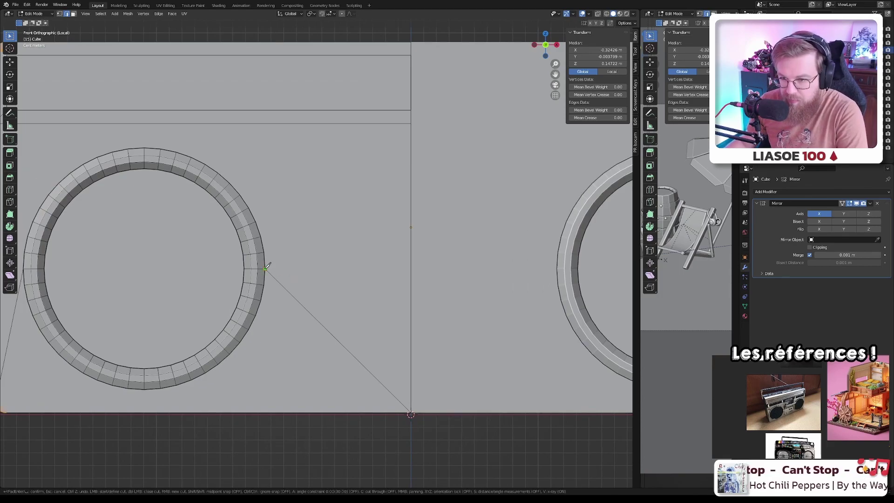
{"action": "left_click", "coordinate": [264, 269]}
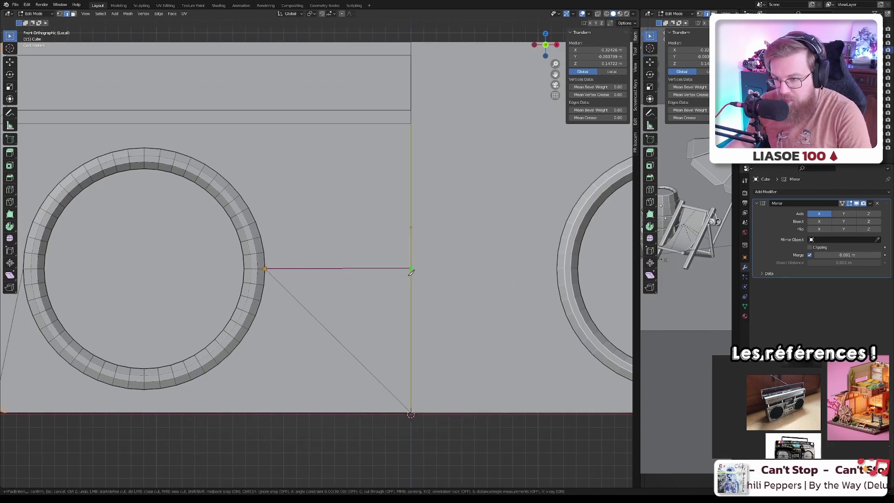
{"action": "key", "text": "shift"}
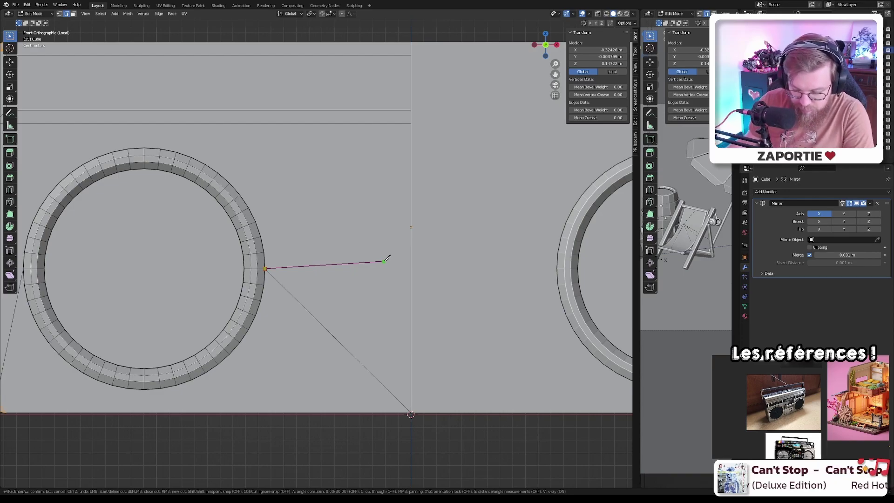
{"action": "key", "text": "a"}
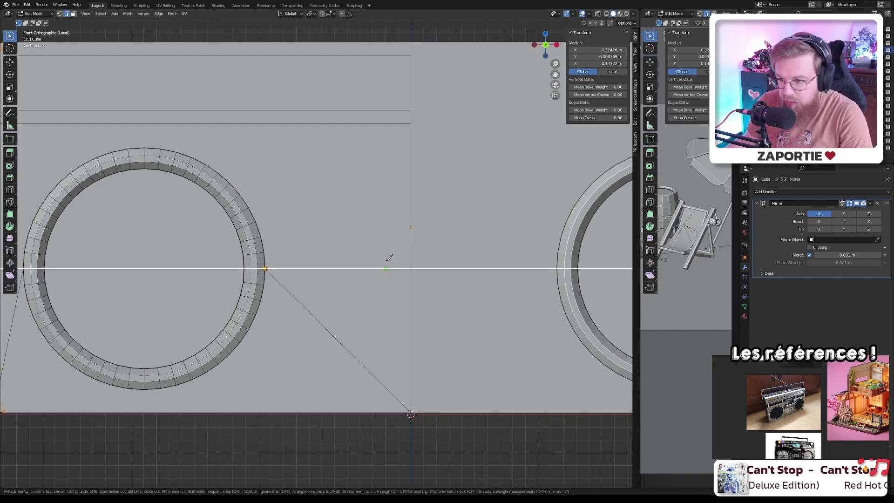
{"action": "left_click", "coordinate": [411, 269]}
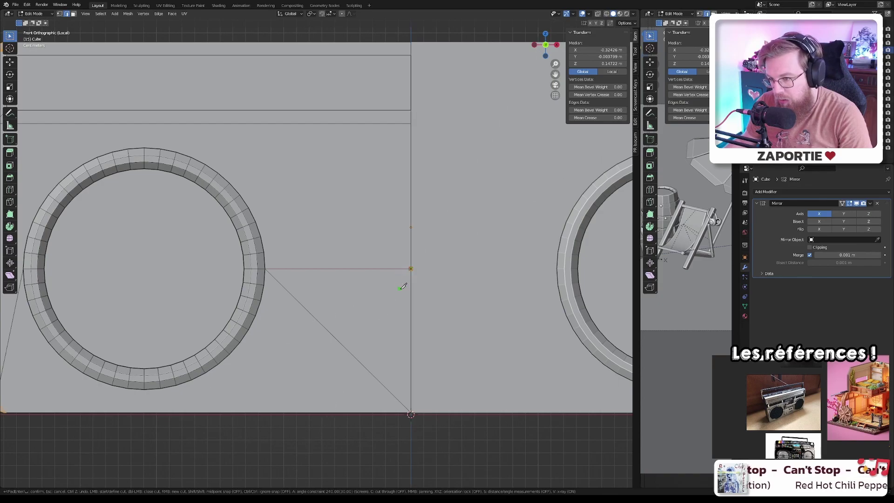
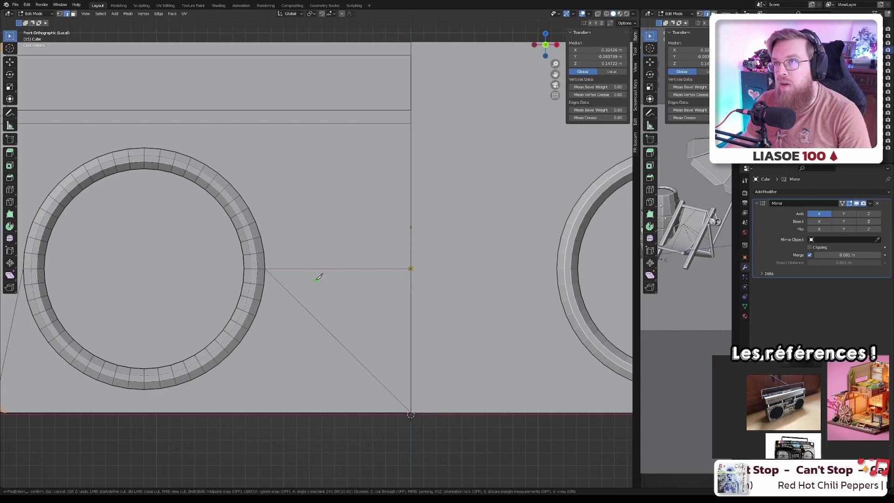
- Knife-cut a horizontal edge from the left speaker ring's outer vertex to the centre line
{"action": "left_click", "coordinate": [412, 192]}
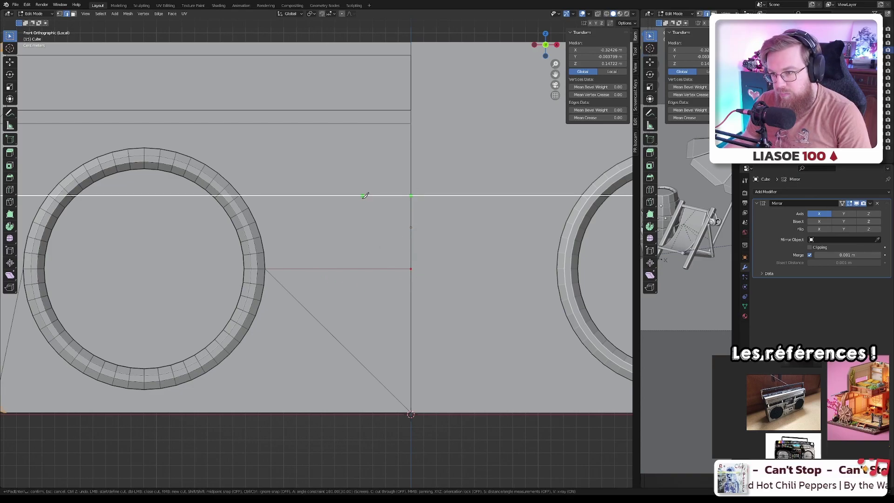
{"action": "left_click", "coordinate": [313, 213]}
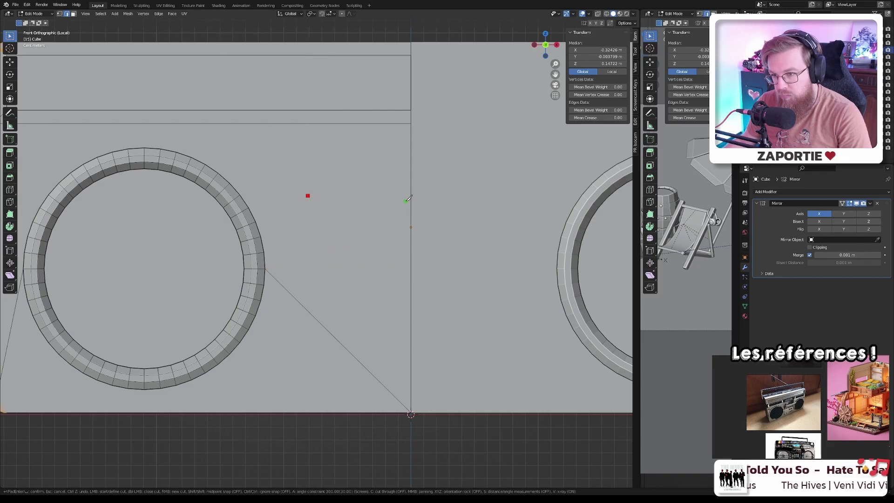
{"action": "key", "text": "Escape"}
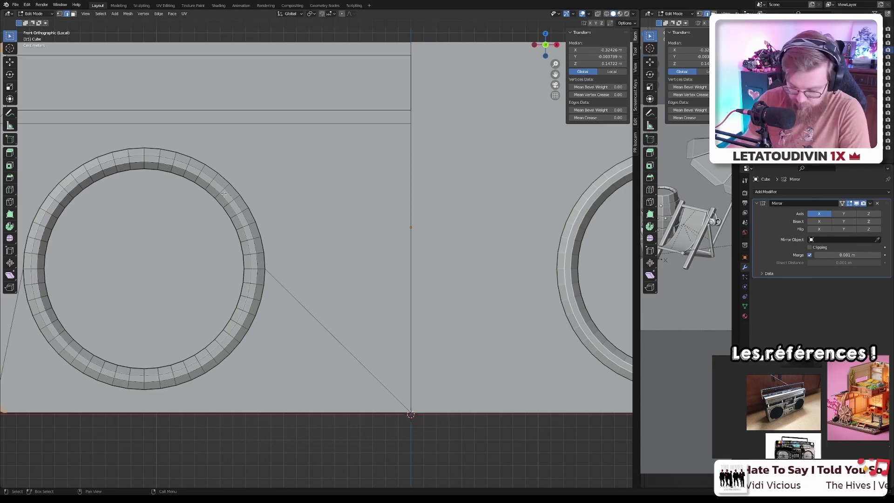
{"action": "key", "text": "k"}
{"action": "left_click", "coordinate": [265, 269]}
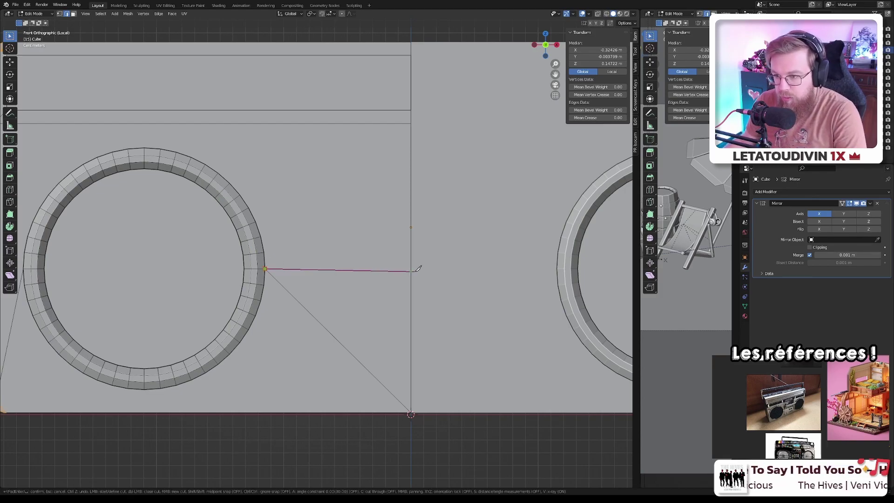
{"action": "left_click", "coordinate": [411, 269]}
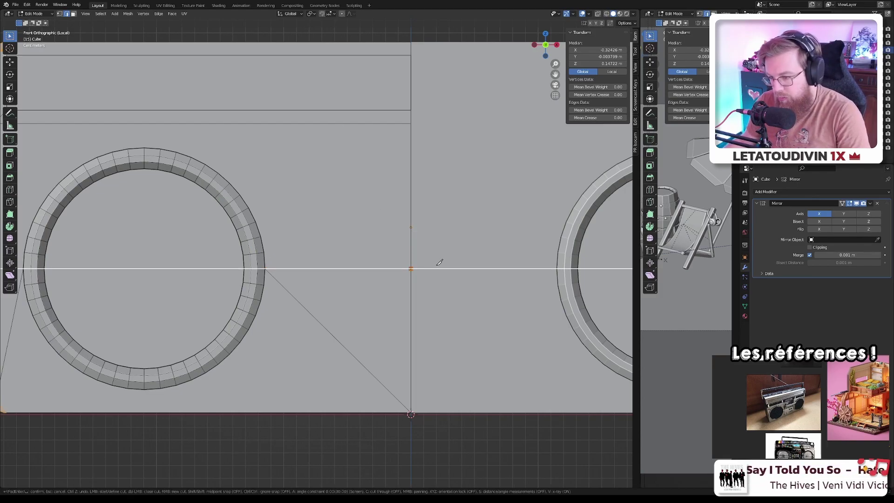
{"action": "key", "text": "Return"}
- Knife-cut a right-angled outline from the centre edge left, then down to the horizontal edge
{"action": "key", "text": "k"}
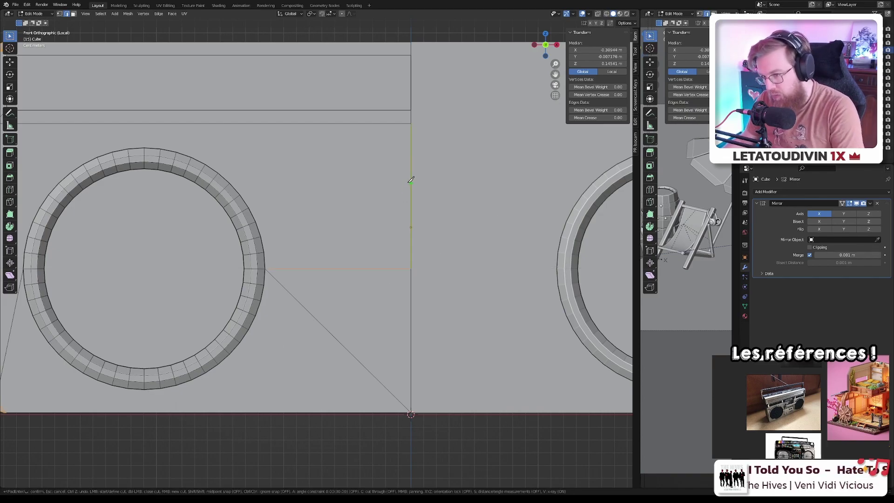
{"action": "left_click", "coordinate": [411, 189]}
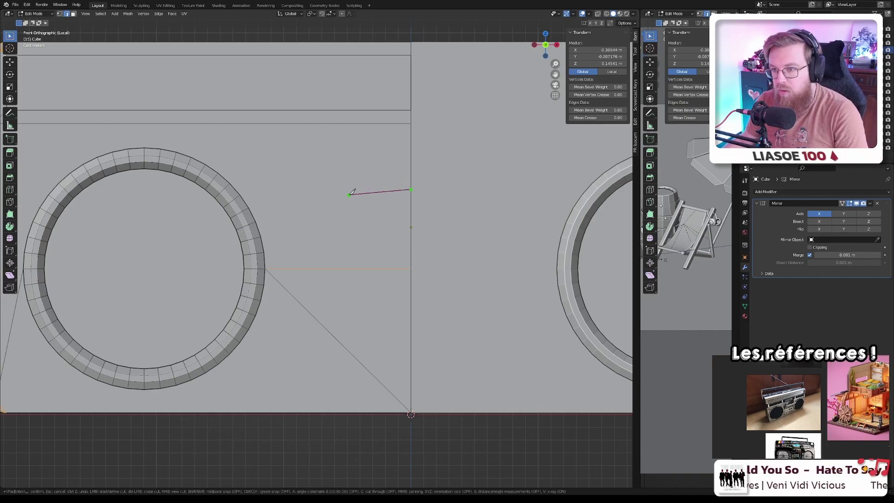
{"action": "key", "text": "a"}
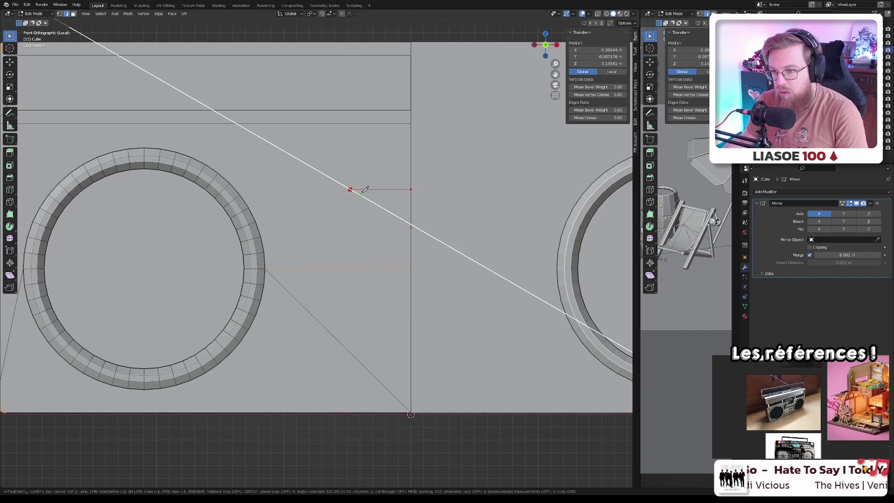
{"action": "key", "text": "Escape"}
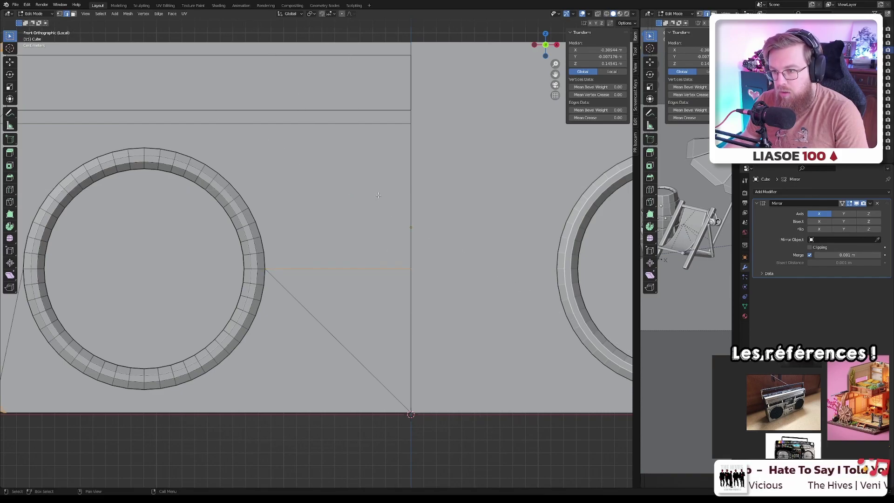
{"action": "key", "text": "k"}
{"action": "left_click", "coordinate": [412, 203]}
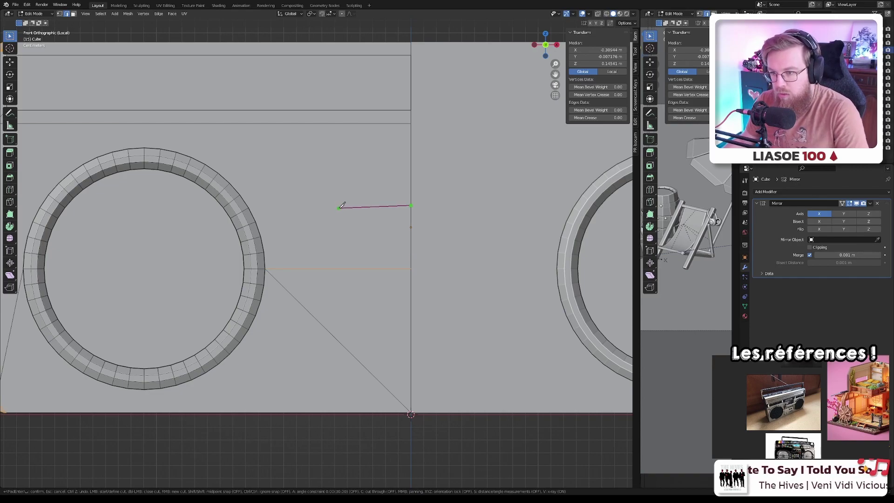
{"action": "key", "text": "a"}
{"action": "left_click", "coordinate": [337, 204]}
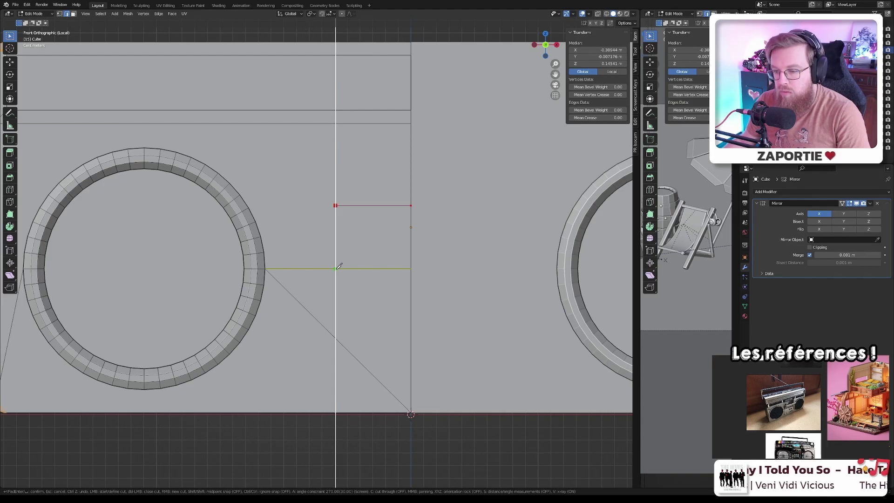
{"action": "left_click", "coordinate": [336, 267]}
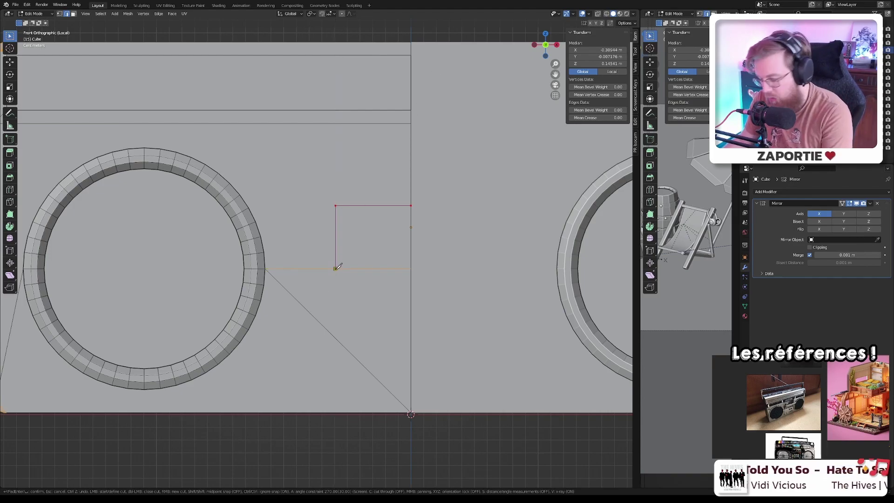
{"action": "key", "text": "Return"}
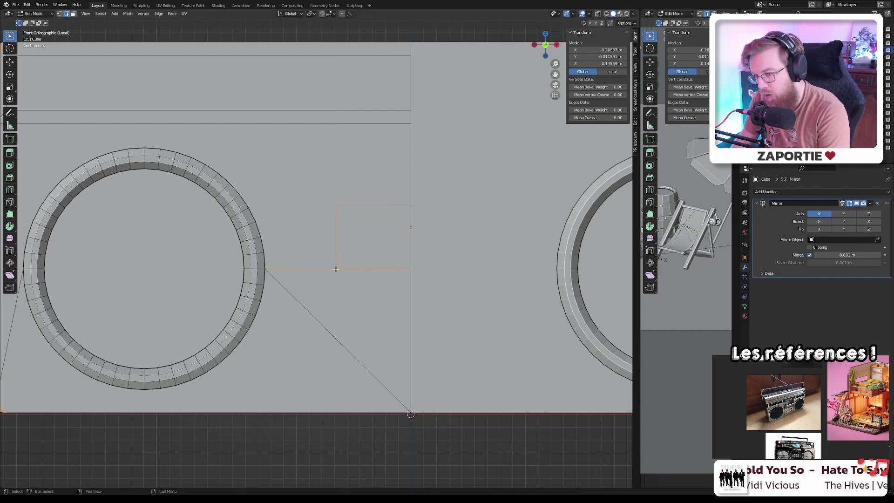
{"action": "left_click", "coordinate": [362, 263]}
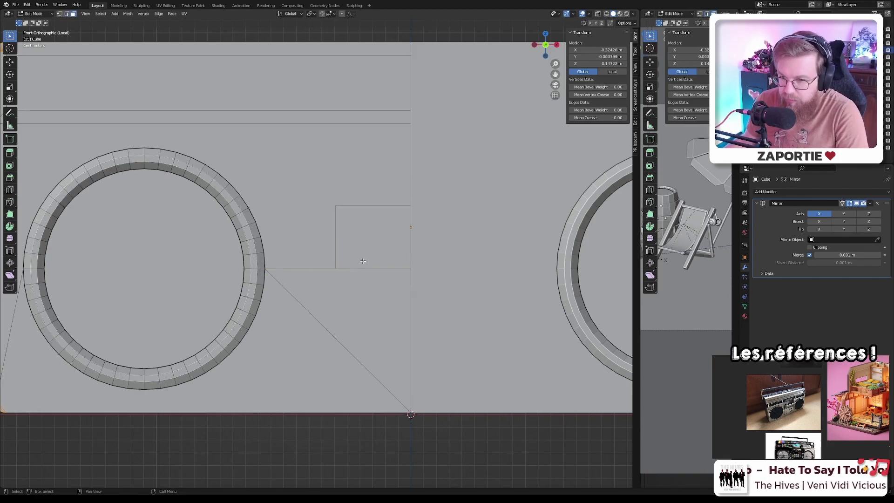
- Move the rectangle's top-left vertex in front view to square up its corner
{"action": "left_click", "coordinate": [362, 228]}
{"action": "middle_click_drag", "start_coordinate": [362, 228], "coordinate": [363, 247]}
{"action": "scroll", "coordinate": [364, 247], "scroll_direction": "up", "scroll_amount": 8}
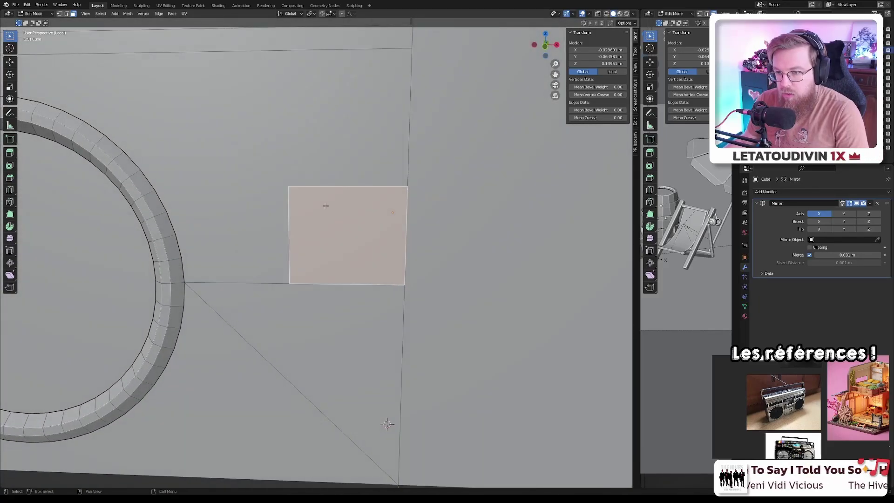
{"action": "key", "text": "1"}
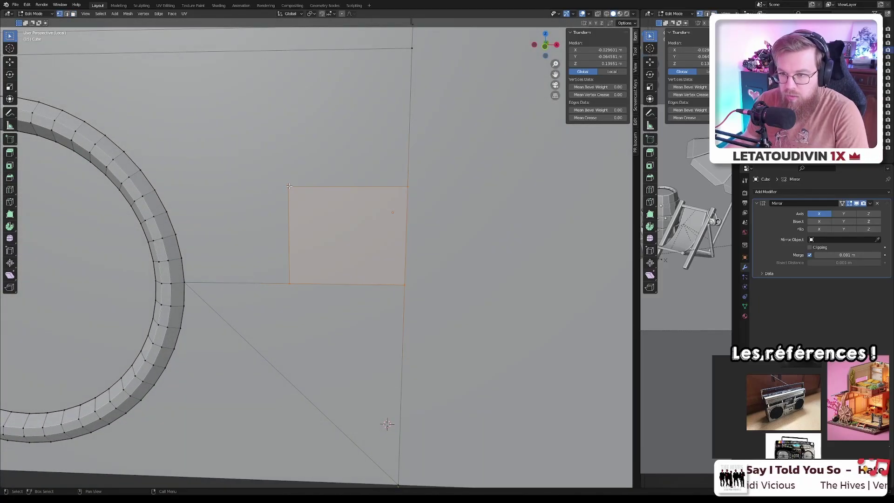
{"action": "left_click", "coordinate": [290, 186]}
{"action": "key", "text": "KP_1"}
{"action": "key", "text": "g"}
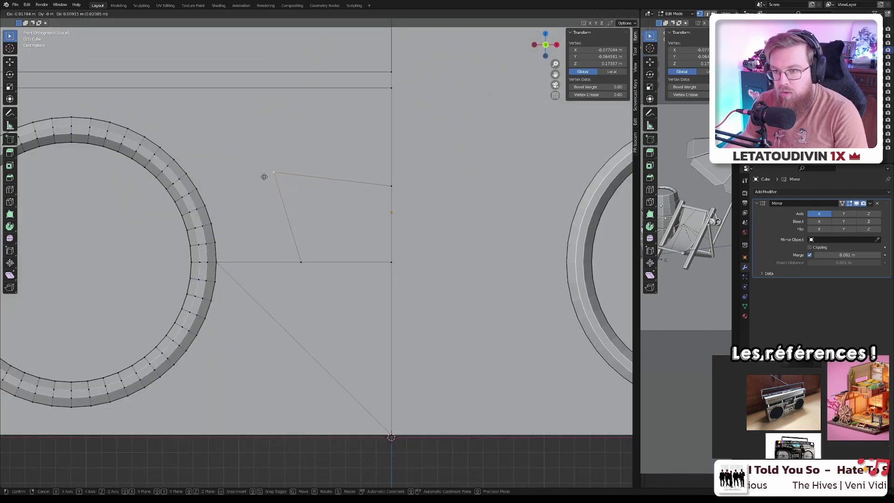
{"action": "left_click", "coordinate": [291, 198]}
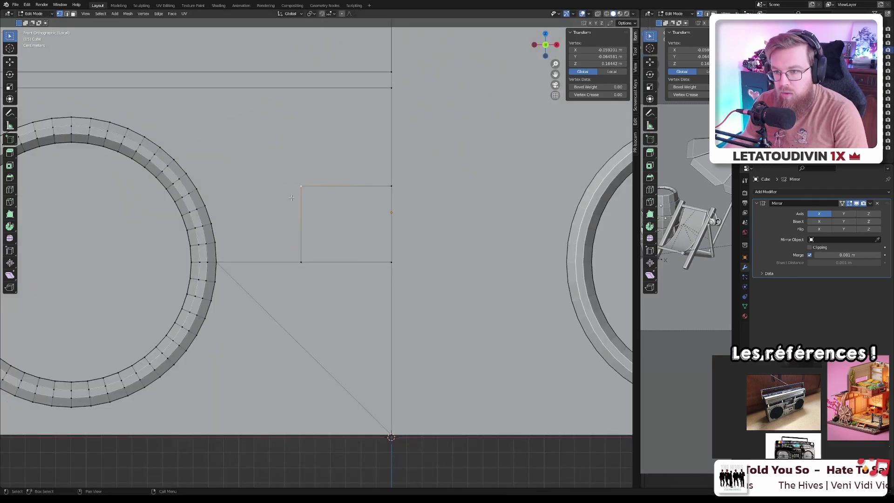
- Try sliding the rectangle's left edge and moving its bottom-left vertex, cancelling both
{"action": "left_click", "coordinate": [301, 262], "text": "shift"}
{"action": "key", "text": "g"}
{"action": "key", "text": "g"}
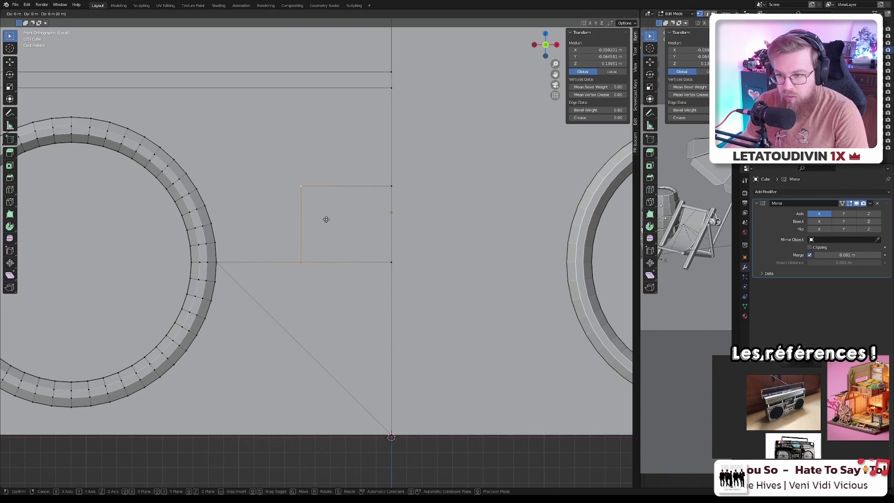
{"action": "right_click", "coordinate": [308, 226]}
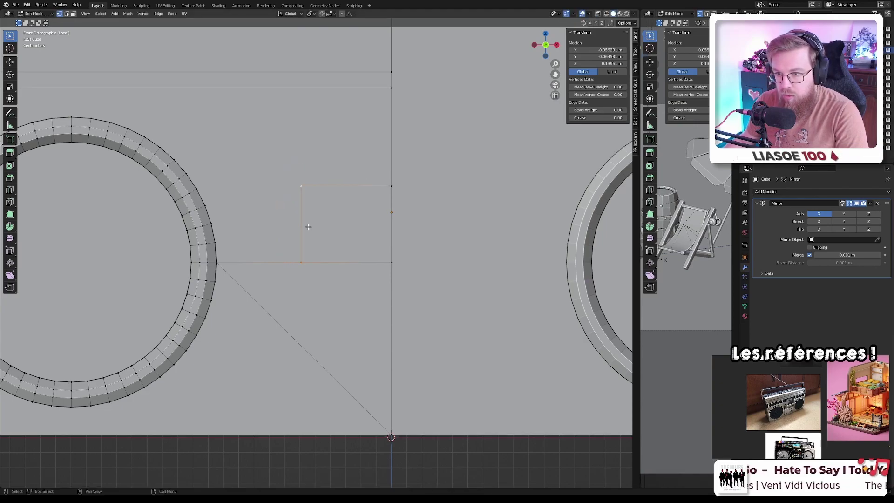
{"action": "left_click", "coordinate": [302, 261]}
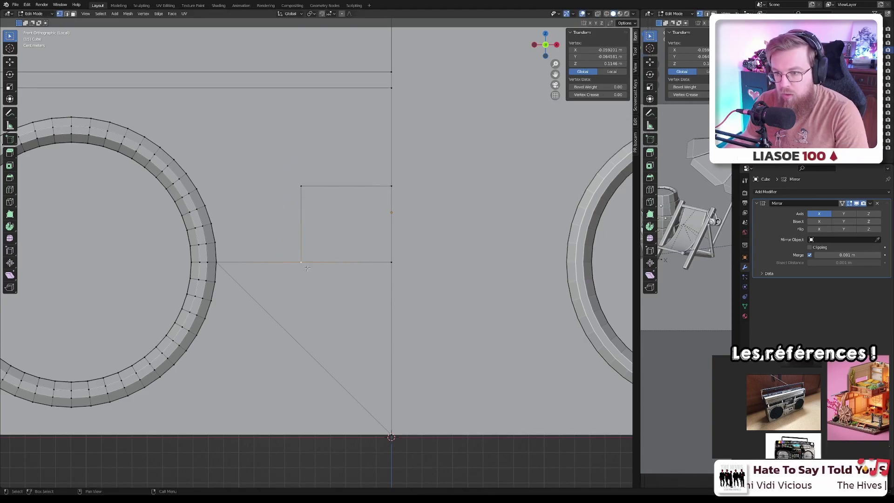
{"action": "key", "text": "g"}
{"action": "right_click", "coordinate": [285, 269]}
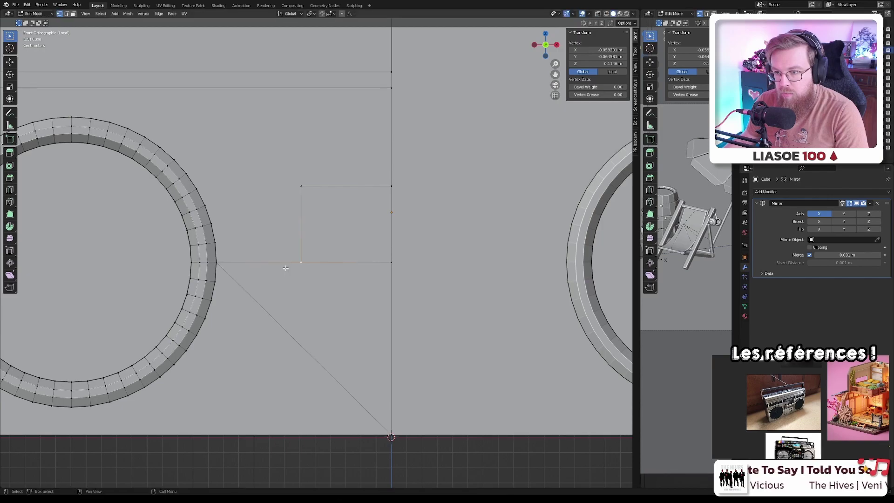
{"action": "scroll", "coordinate": [310, 260], "scroll_direction": "down", "scroll_amount": 2}
{"action": "left_click", "coordinate": [348, 244], "text": "ctrl"}
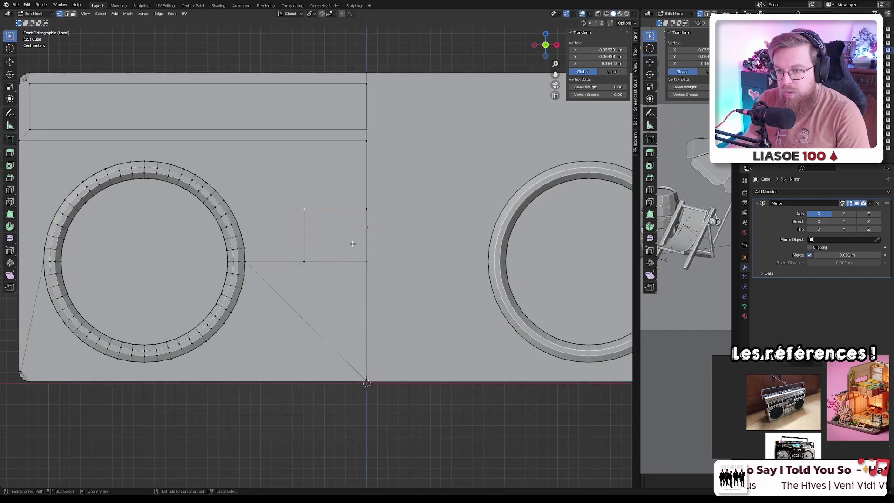
- Knife-cut a new angle-constrained rectangle from the centre edge left and down to the horizontal edge
{"action": "scroll", "coordinate": [357, 235], "scroll_direction": "up", "scroll_amount": 3}
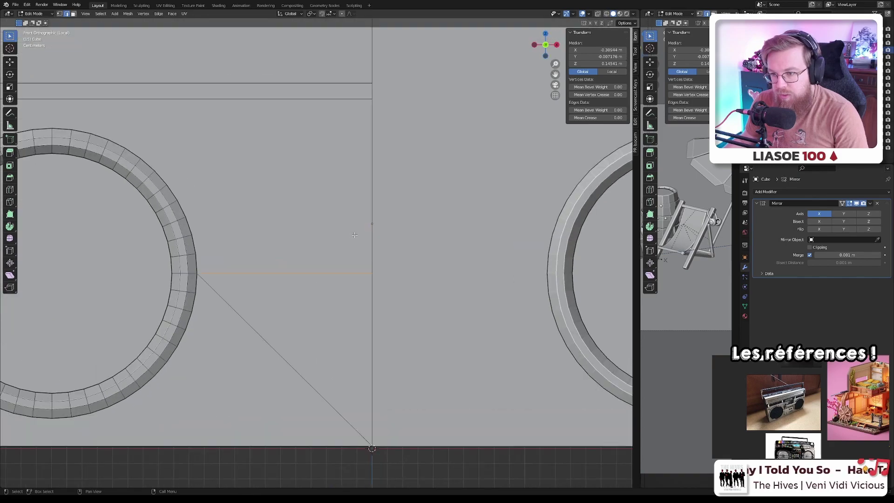
{"action": "key", "text": "k"}
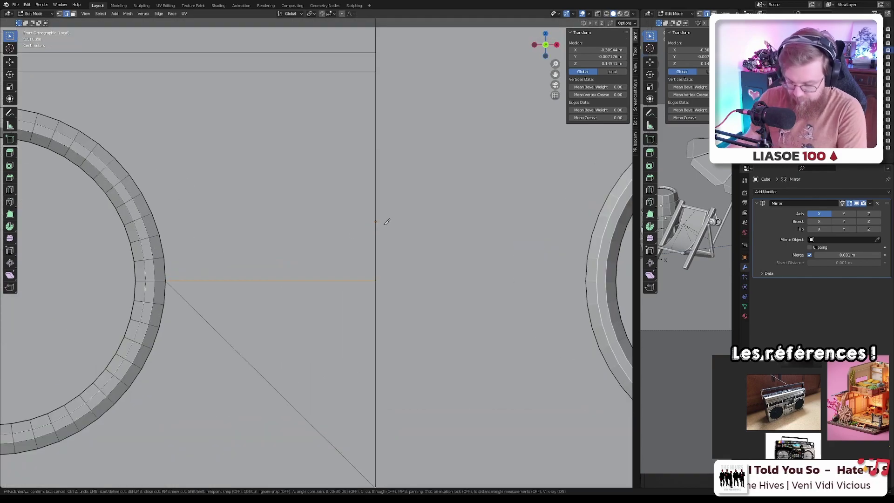
{"action": "left_click", "coordinate": [375, 171]}
{"action": "key", "text": "a"}
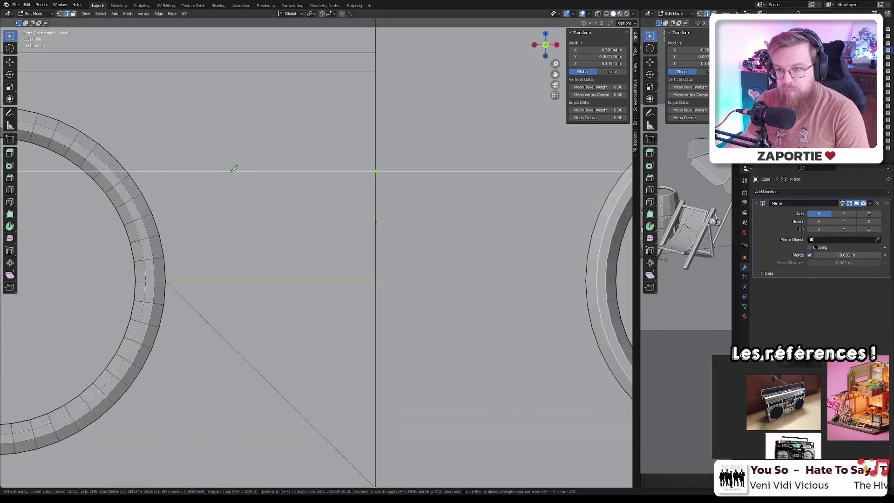
{"action": "left_click", "coordinate": [230, 171]}
{"action": "left_click", "coordinate": [230, 280]}
{"action": "key", "text": "Return"}
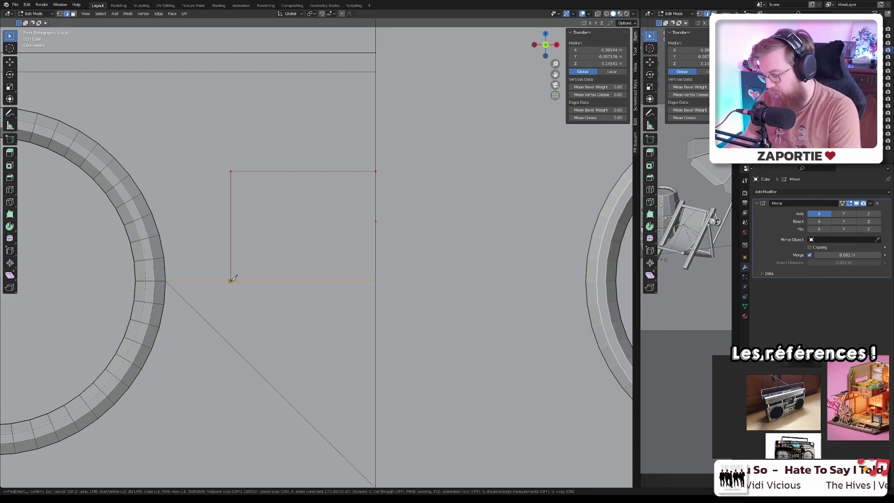
{"action": "scroll", "coordinate": [272, 311], "scroll_direction": "down", "scroll_amount": 5}
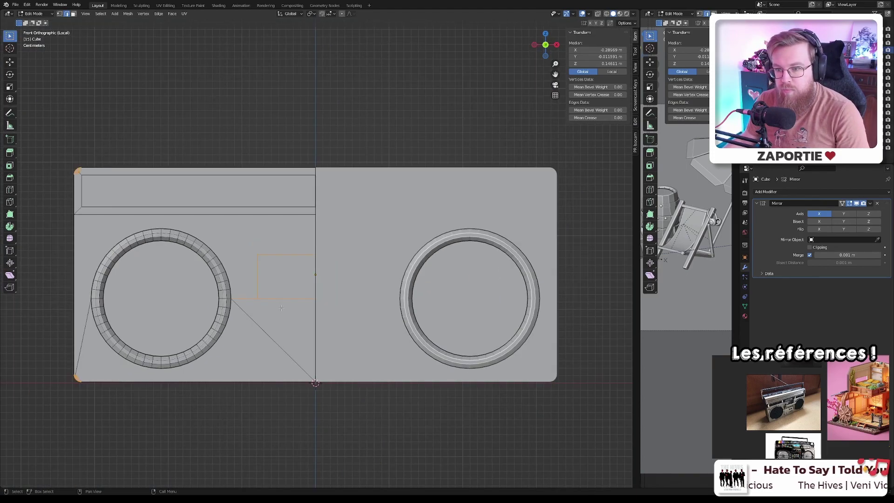
{"action": "scroll", "coordinate": [281, 308], "scroll_direction": "up", "scroll_amount": 2}
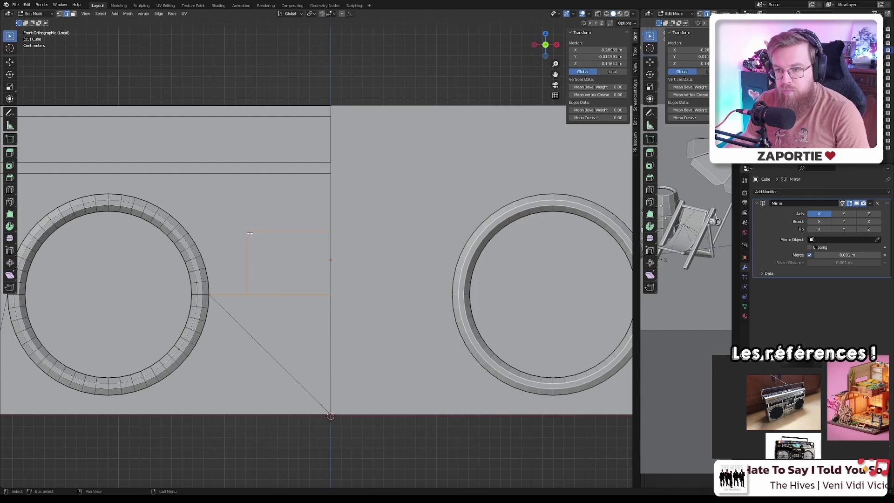
{"action": "scroll", "coordinate": [249, 232], "scroll_direction": "up", "scroll_amount": 3}
- Raise the rectangle's top edge straight up along Z, then inspect the outline
{"action": "left_click", "coordinate": [247, 230]}
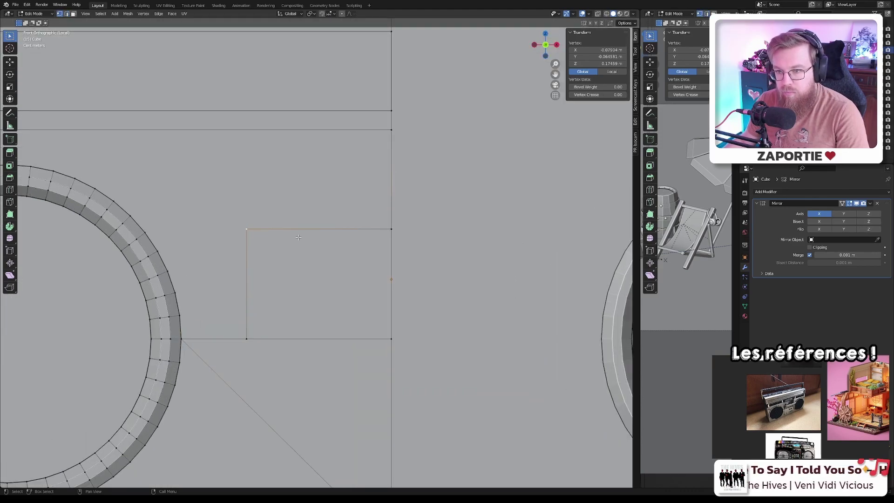
{"action": "left_click", "coordinate": [389, 229], "text": "shift"}
{"action": "key", "text": "g"}
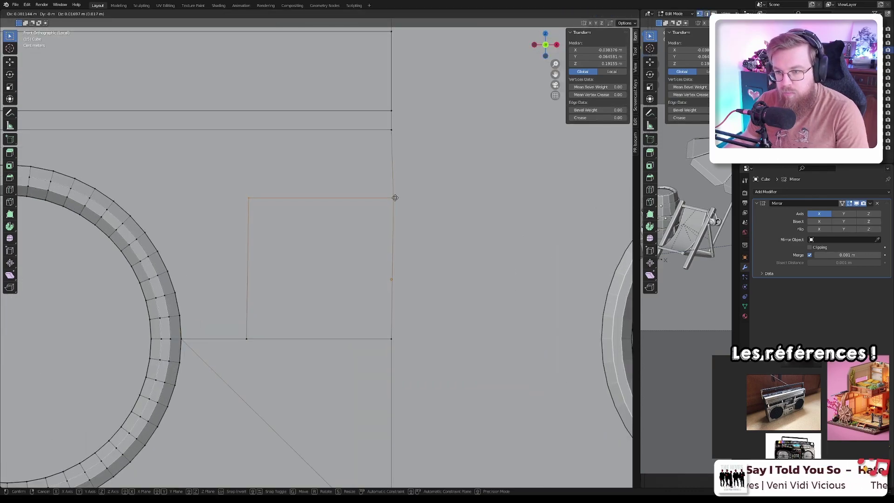
{"action": "key", "text": "z"}
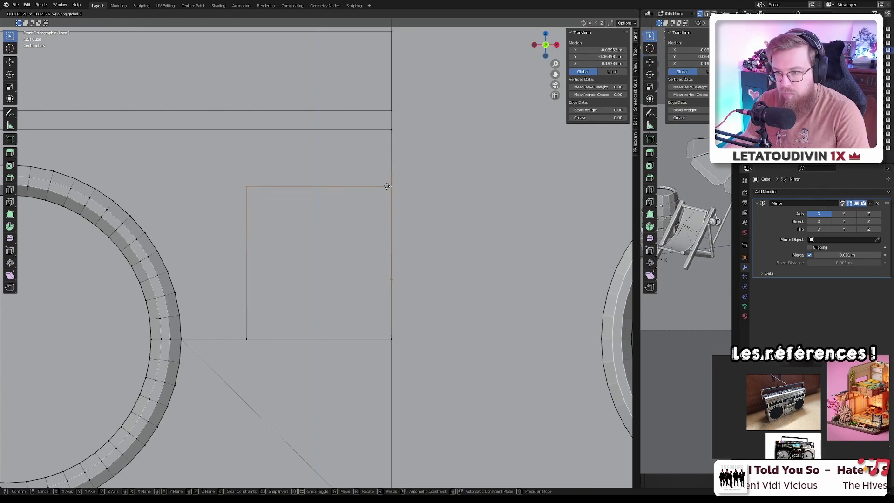
{"action": "left_click", "coordinate": [385, 192]}
{"action": "middle_click_drag", "start_coordinate": [385, 193], "coordinate": [391, 221]}
{"action": "left_click", "coordinate": [291, 209]}
{"action": "key", "text": "g"}
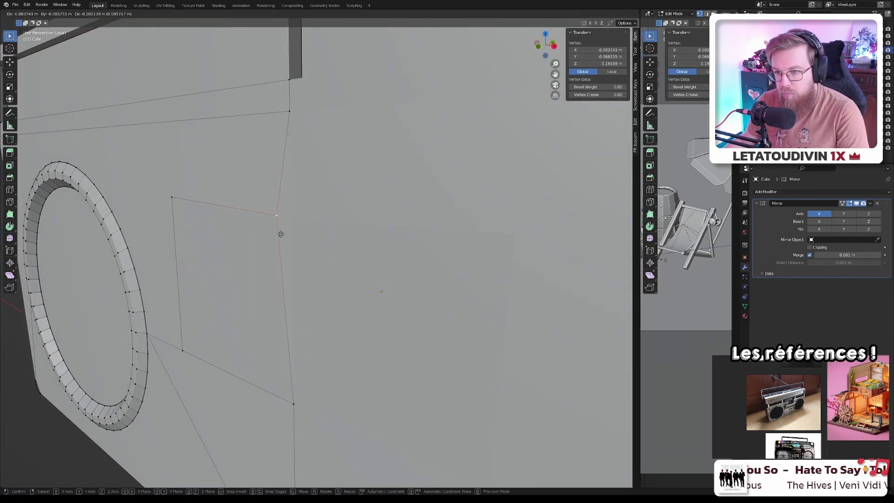
{"action": "key", "text": "Escape"}
{"action": "middle_click_drag", "start_coordinate": [280, 235], "coordinate": [279, 239]}
{"action": "scroll", "coordinate": [279, 239], "scroll_direction": "down", "scroll_amount": 6}
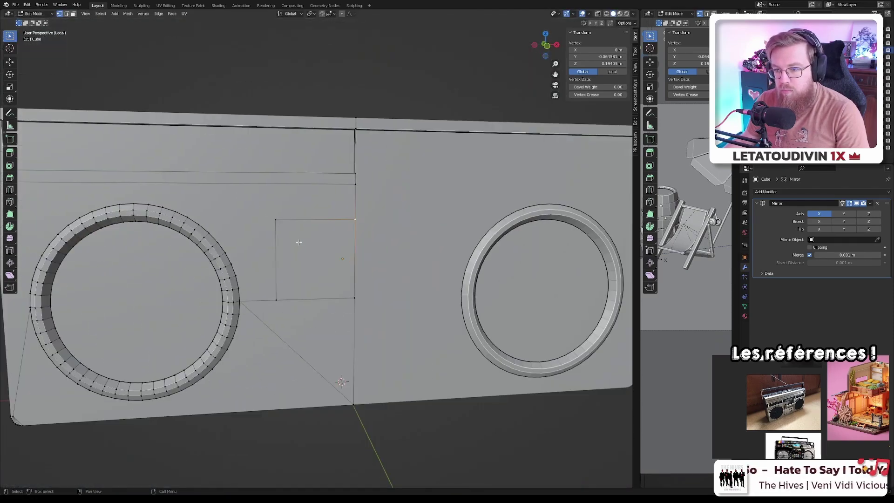
{"action": "scroll", "coordinate": [326, 252], "scroll_direction": "up", "scroll_amount": 2}
{"action": "scroll", "coordinate": [334, 254], "scroll_direction": "down", "scroll_amount": 2}
- Extrude the small square face inward into a recess and inspect it in Object Mode
{"action": "scroll", "coordinate": [334, 254], "scroll_direction": "up", "scroll_amount": 4}
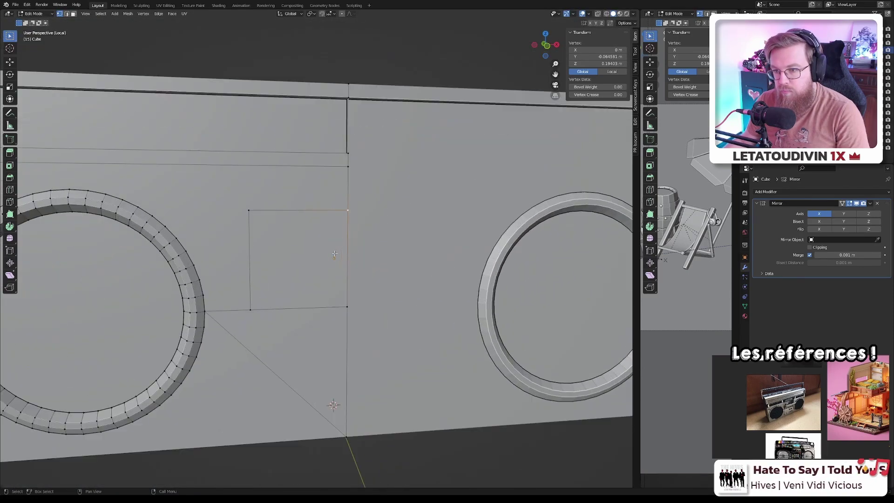
{"action": "left_click", "coordinate": [292, 262]}
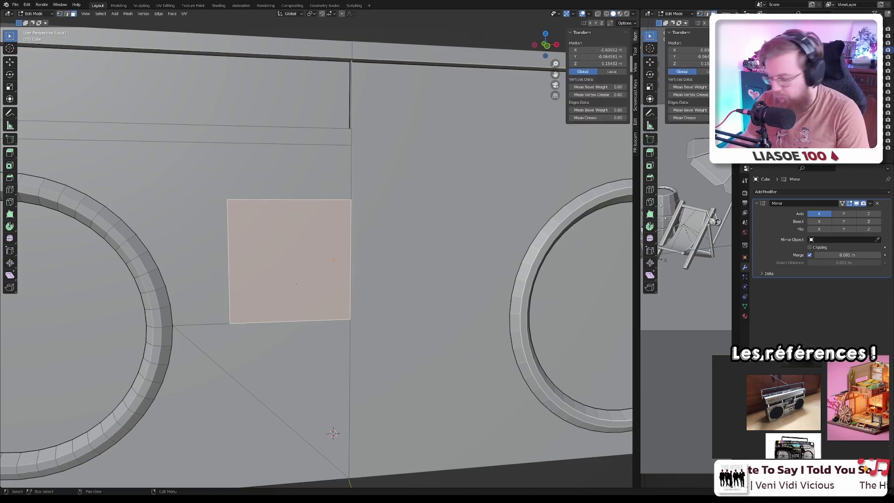
{"action": "middle_click_drag", "start_coordinate": [292, 262], "coordinate": [420, 328]}
{"action": "key", "text": "e"}
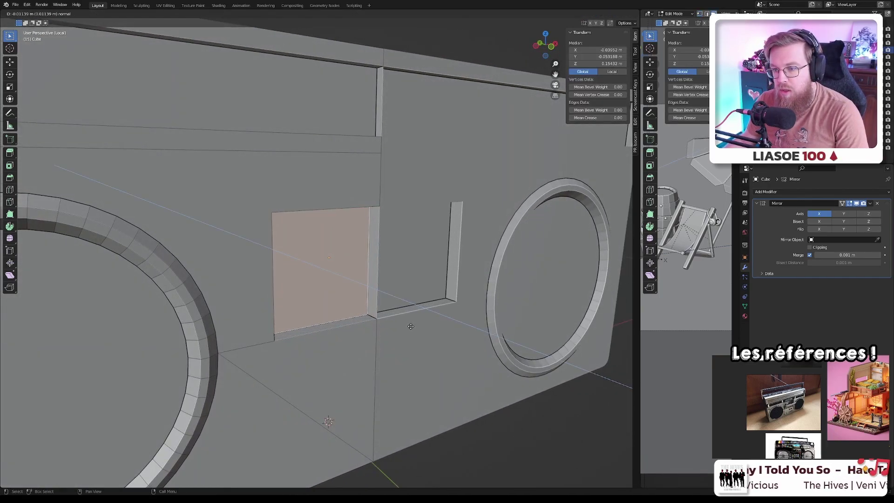
{"action": "left_click", "coordinate": [410, 326]}
{"action": "scroll", "coordinate": [411, 326], "scroll_direction": "down", "scroll_amount": 6}
{"action": "key", "text": "Tab"}
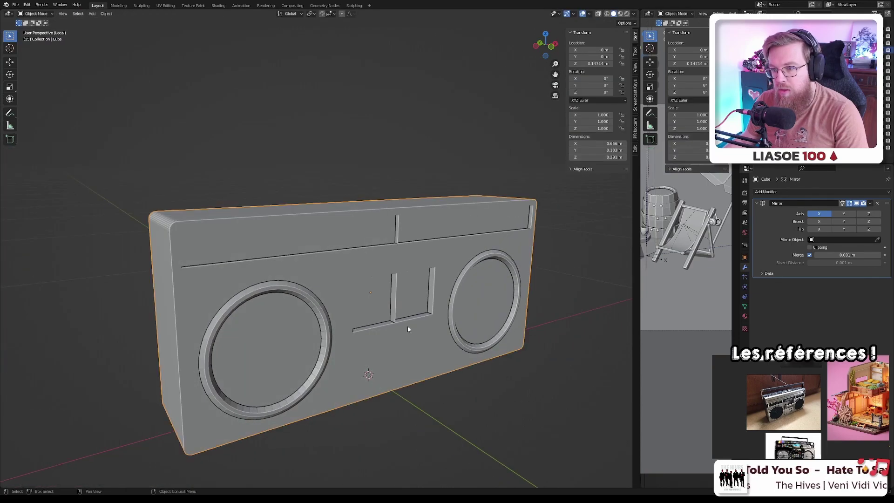
{"action": "mouse_move", "coordinate": [406, 330]}
{"action": "middle_mouse_down"}
{"action": "mouse_move", "coordinate": [357, 309]}
{"action": "mouse_move", "coordinate": [402, 296]}
{"action": "mouse_move", "coordinate": [365, 303]}
{"action": "mouse_move", "coordinate": [410, 313]}
{"action": "mouse_move", "coordinate": [399, 328]}
{"action": "middle_mouse_up"}
{"action": "scroll", "coordinate": [401, 296], "scroll_direction": "up", "scroll_amount": 8}
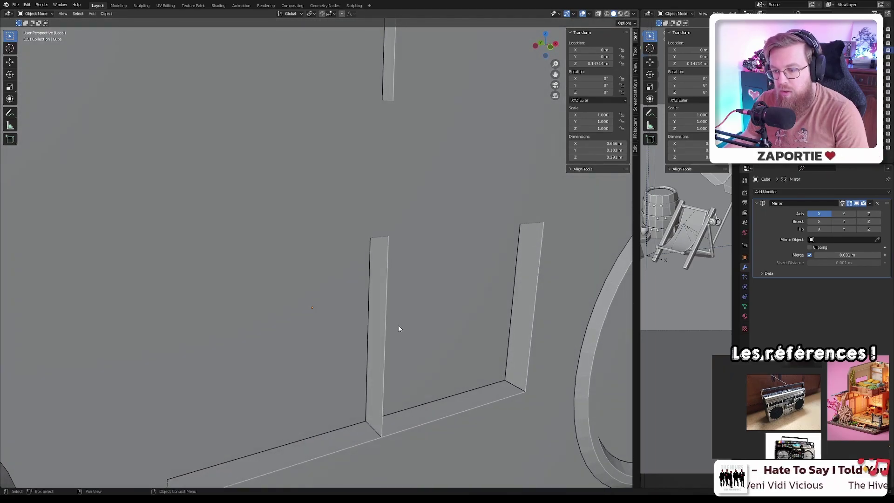
- Delete the thin wall face at the centre seam to open the recess
{"action": "key", "text": "Tab"}
{"action": "left_click", "coordinate": [386, 331]}
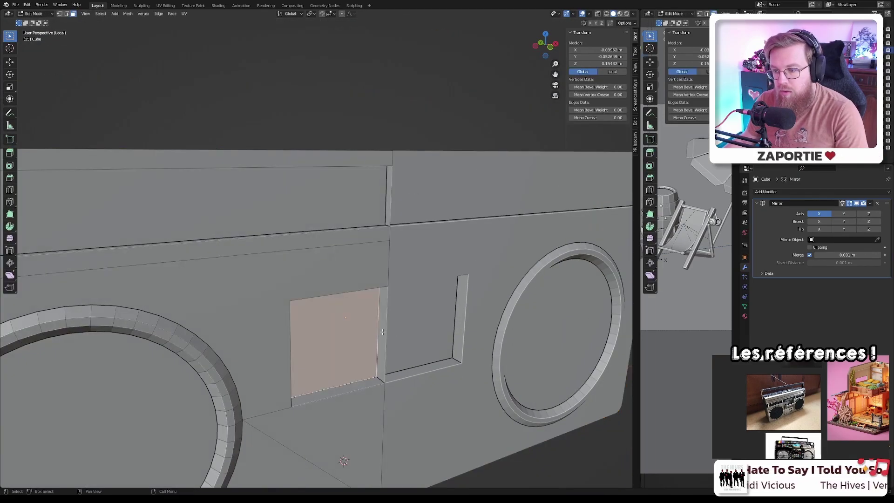
{"action": "left_click", "coordinate": [383, 332]}
{"action": "key", "text": "x"}
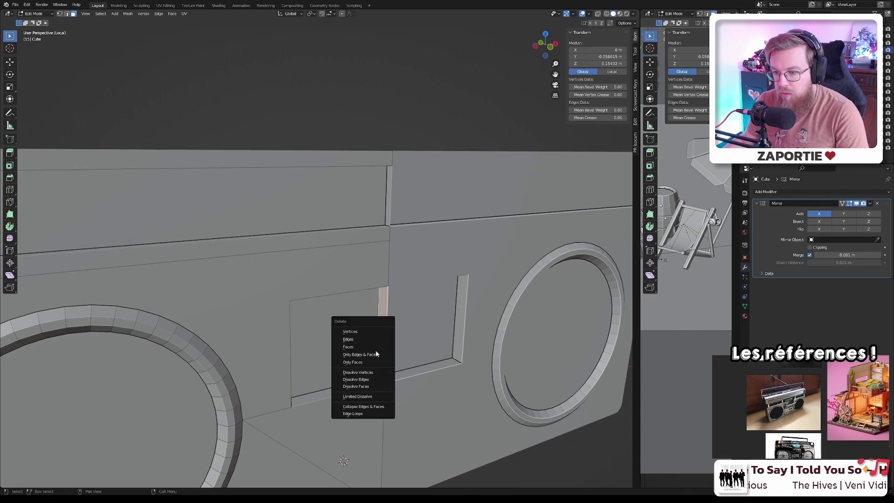
{"action": "left_click", "coordinate": [373, 349]}
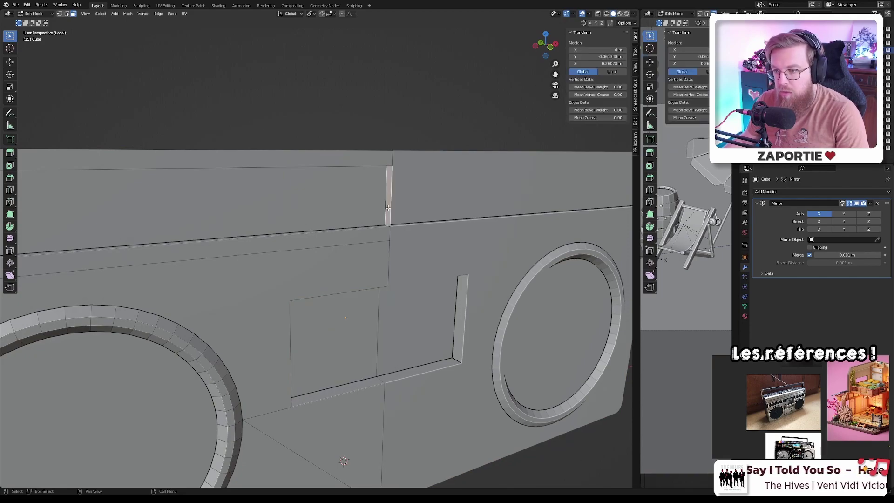
{"action": "right_click", "coordinate": [377, 218]}
{"action": "key", "text": "Escape"}
{"action": "middle_click_drag", "start_coordinate": [386, 212], "coordinate": [395, 297]}
{"action": "key", "text": "Tab"}
{"action": "scroll", "coordinate": [379, 270], "scroll_direction": "down", "scroll_amount": 6}
{"action": "scroll", "coordinate": [395, 298], "scroll_direction": "up", "scroll_amount": 6}
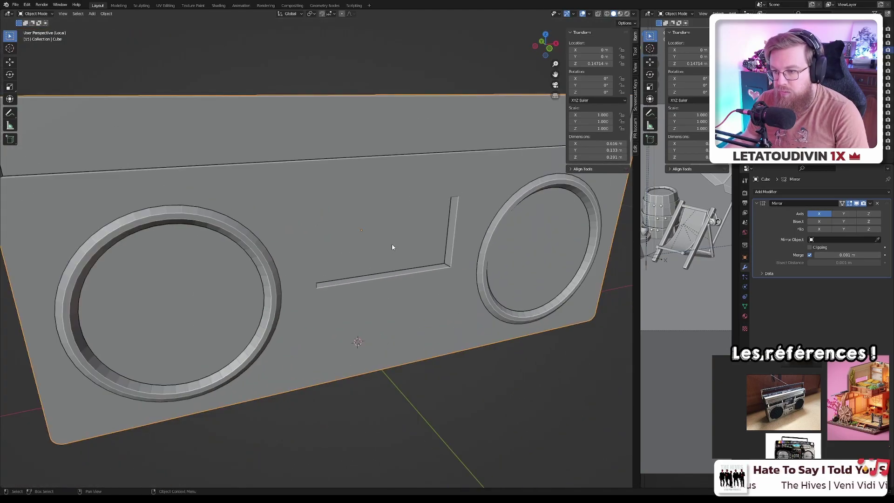
- Select the recess edge, switch to Left Orthographic view, and start duplicating it outward
{"action": "key", "text": "Tab"}
{"action": "left_click", "coordinate": [355, 247]}
{"action": "key", "text": "KP_1"}
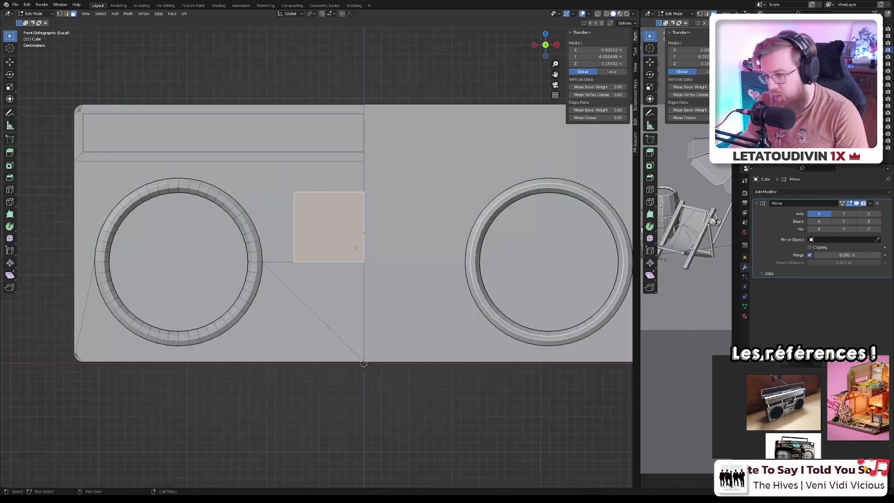
{"action": "key", "text": "KP_3"}
{"action": "key", "text": "KP_1"}
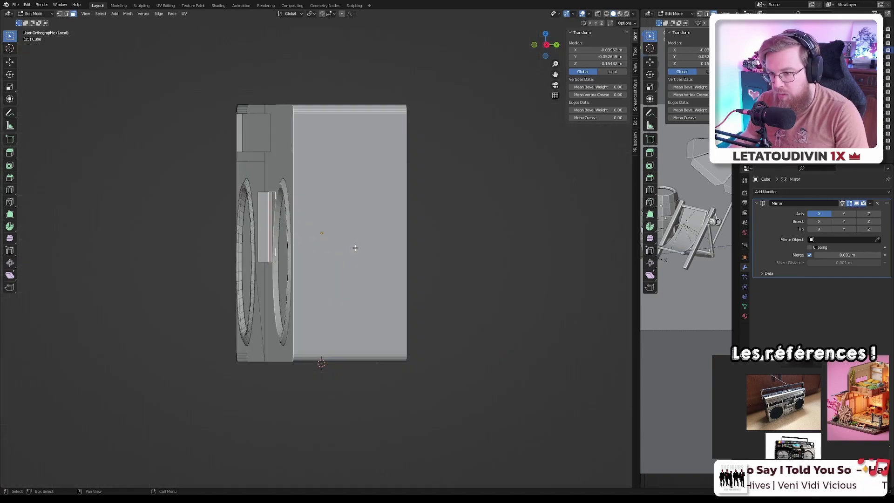
{"action": "key", "text": "ctrl+KP_3"}
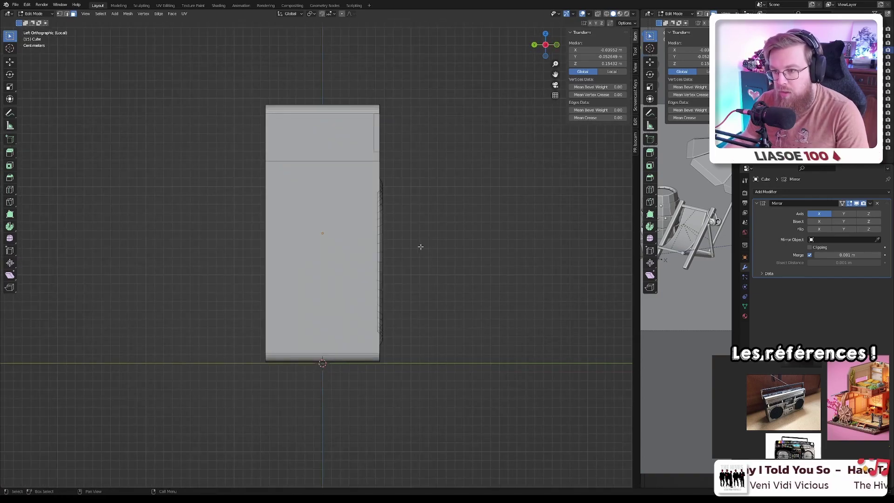
{"action": "middle_click_drag", "start_coordinate": [420, 247], "coordinate": [312, 253], "text": "shift"}
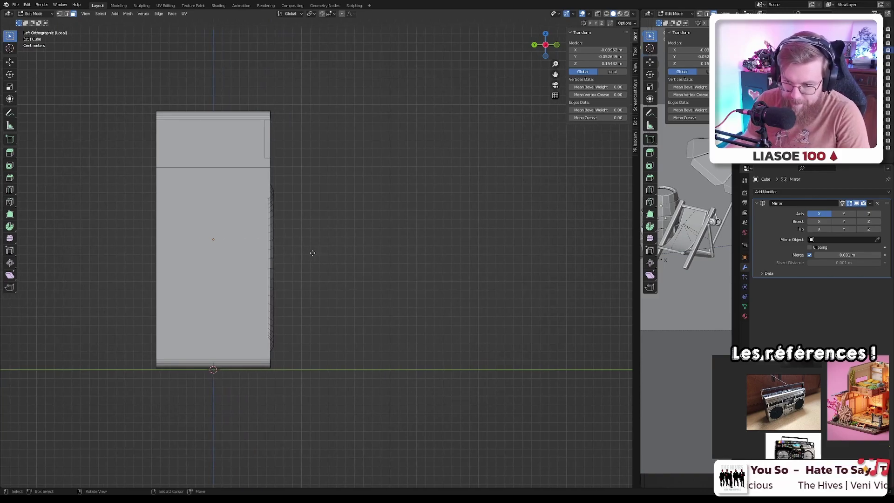
{"action": "key", "text": "g"}
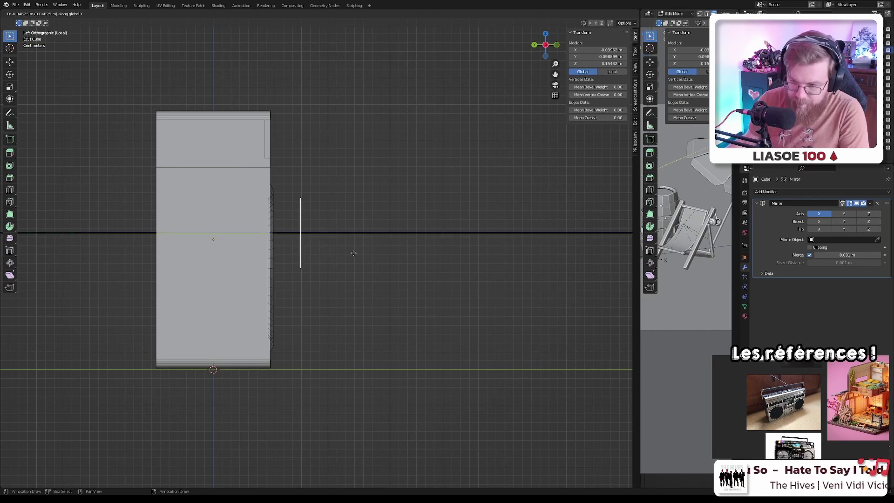
- Place the copied edge in front of the boombox and extrude it into a thin panel
{"action": "left_click", "coordinate": [343, 255]}
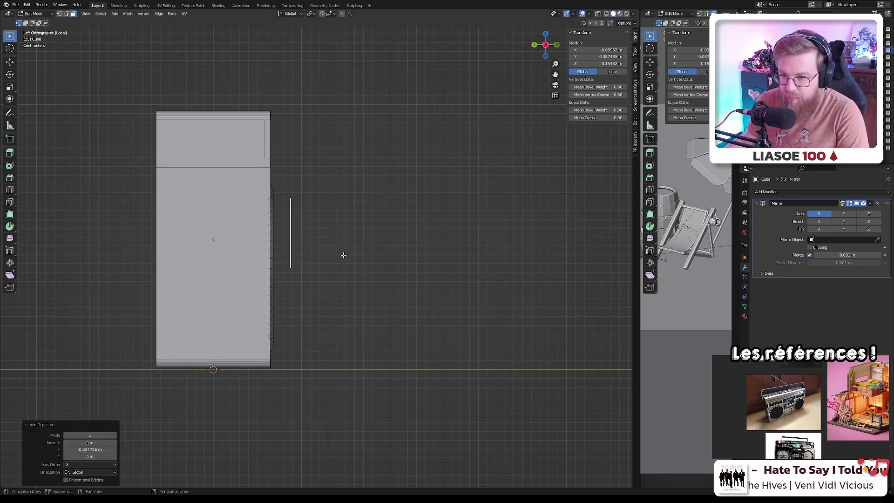
{"action": "key", "text": "e"}
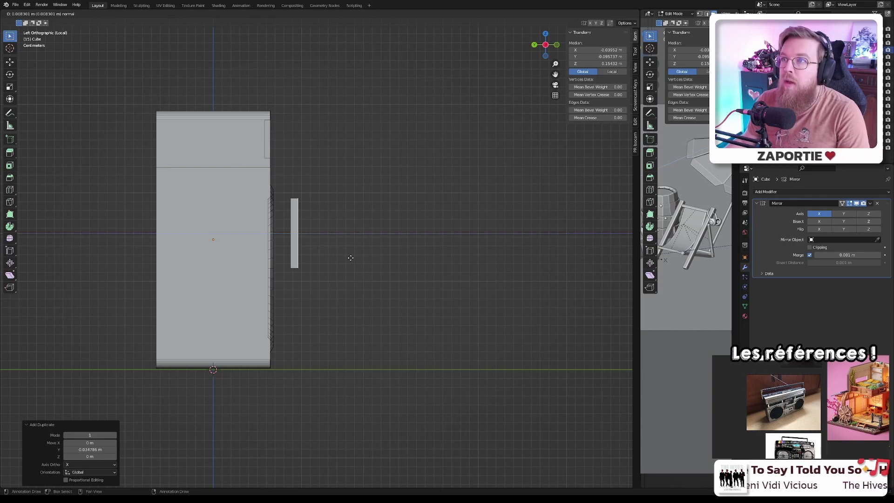
{"action": "left_click", "coordinate": [350, 256]}
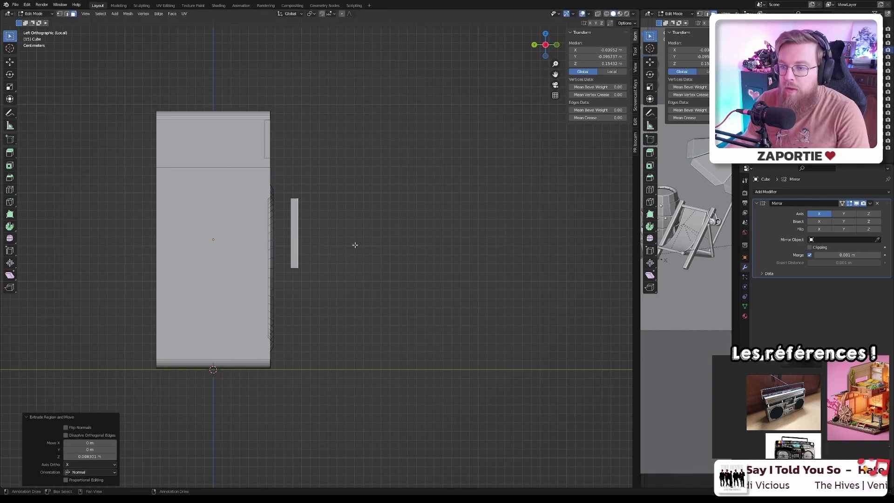
{"action": "mouse_move", "coordinate": [357, 239]}
{"action": "middle_mouse_down"}
{"action": "mouse_move", "coordinate": [335, 257]}
{"action": "mouse_move", "coordinate": [352, 249]}
{"action": "middle_mouse_up"}
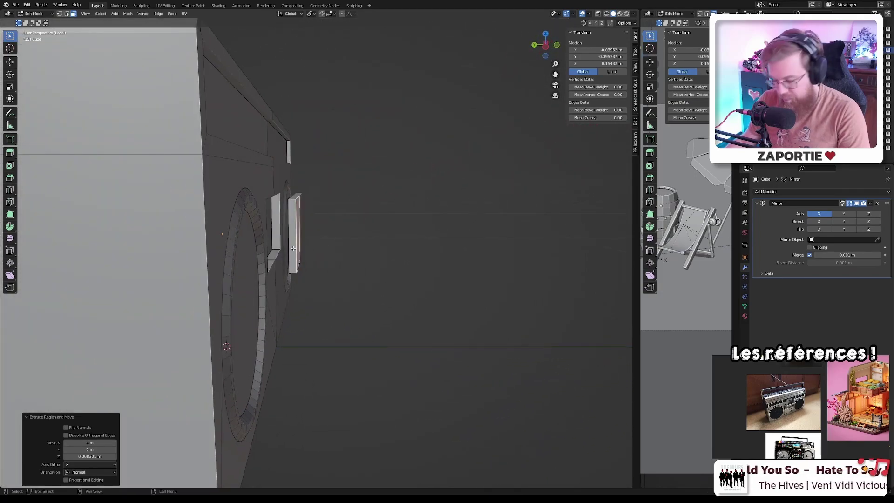
{"action": "key", "text": "l"}
{"action": "key", "text": "KP_1"}
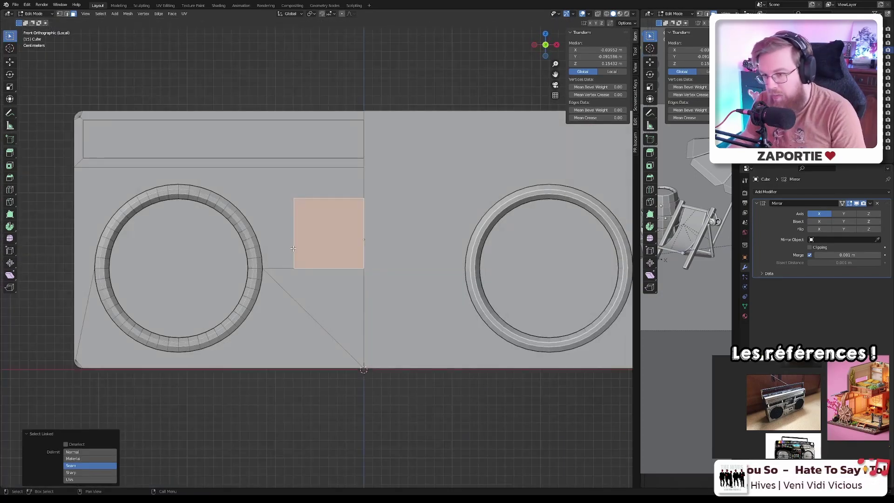
{"action": "key", "text": "ctrl+KP_3"}
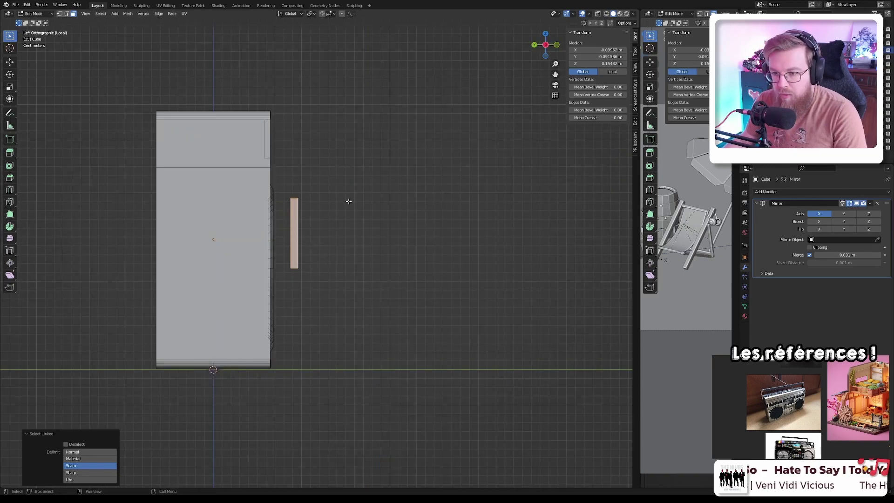
- Tilt the flap 25° and shift it along the Y axis
{"action": "key", "text": "r"}
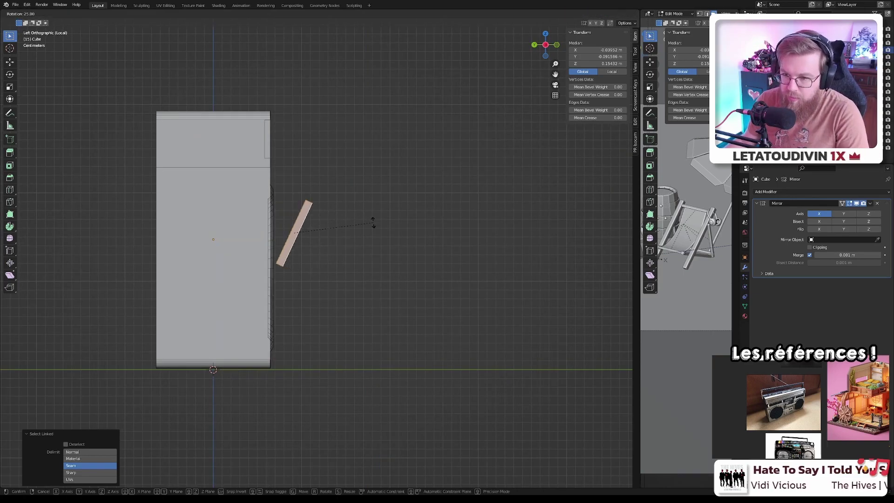
{"action": "left_click", "coordinate": [373, 222]}
{"action": "key", "text": "g"}
{"action": "key", "text": "y"}
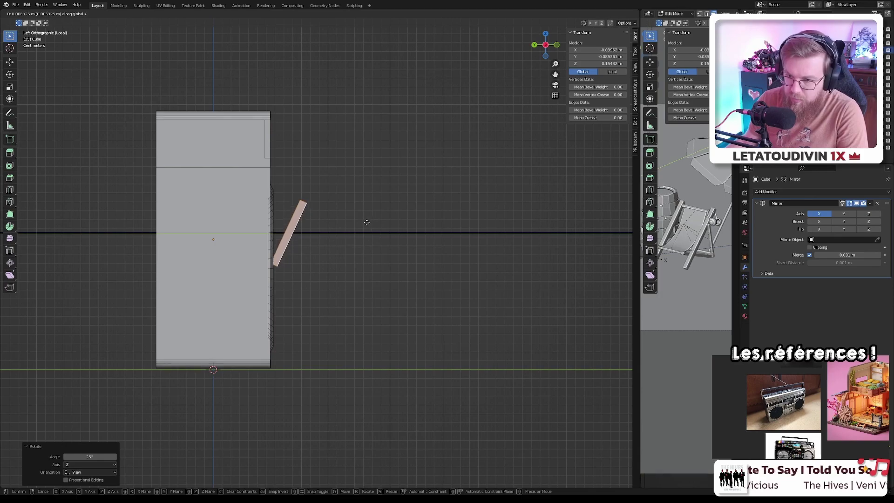
{"action": "left_click", "coordinate": [358, 223]}
{"action": "middle_click_drag", "start_coordinate": [359, 222], "coordinate": [277, 244]}
{"action": "scroll", "coordinate": [275, 247], "scroll_direction": "up", "scroll_amount": 5}
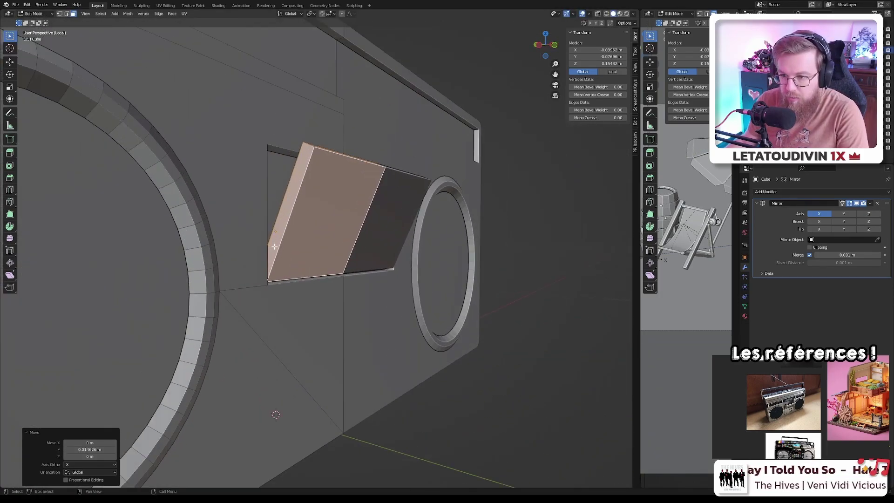
- Nudge the flap along Y and Z into the recess, then review it in Object Mode
{"action": "key", "text": "g"}
{"action": "key", "text": "y"}
{"action": "left_click", "coordinate": [330, 253]}
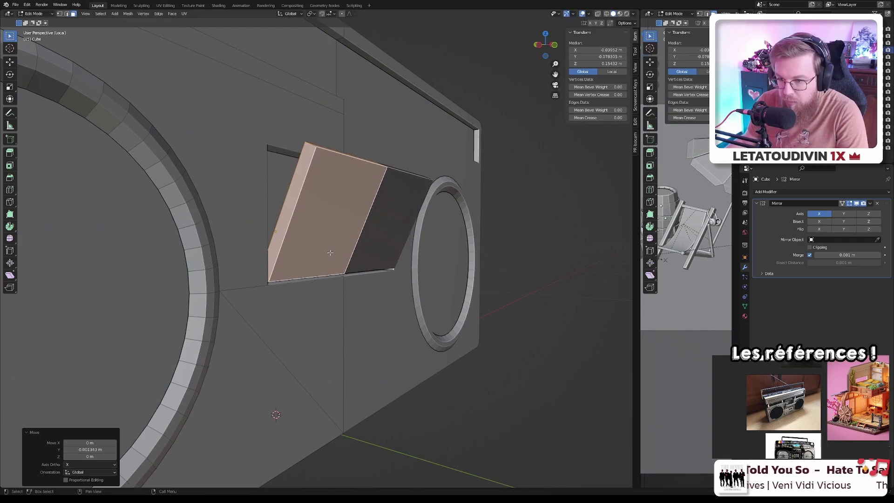
{"action": "key", "text": "g"}
{"action": "key", "text": "z"}
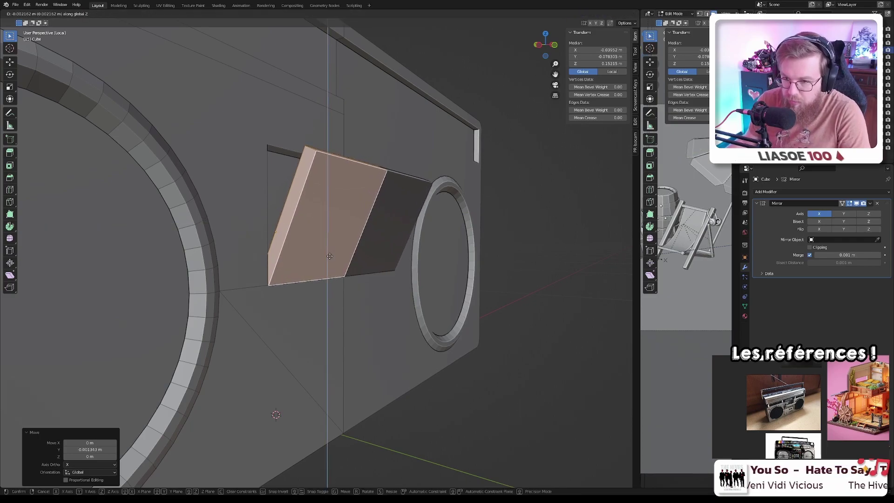
{"action": "left_click", "coordinate": [330, 256]}
{"action": "key", "text": "g"}
{"action": "key", "text": "y"}
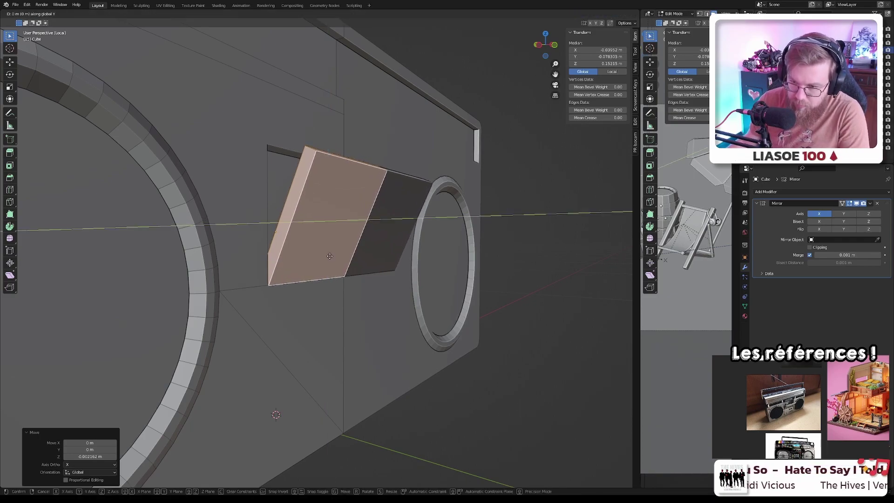
{"action": "left_click", "coordinate": [328, 256]}
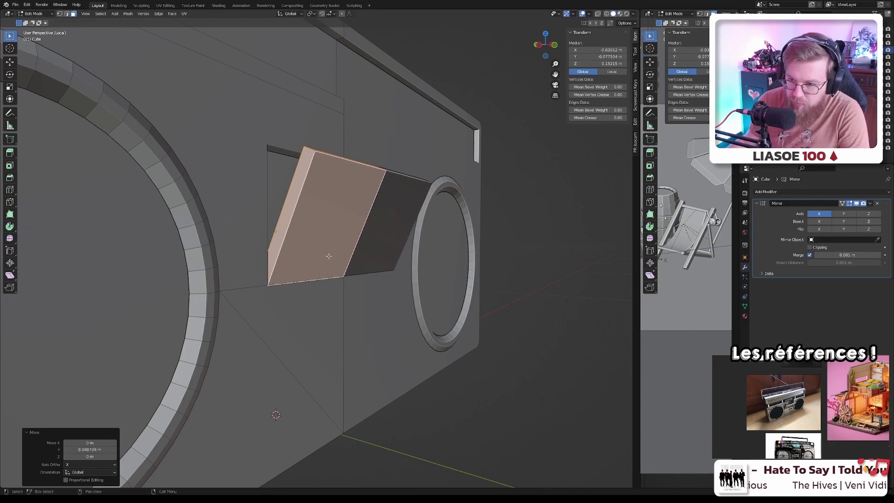
{"action": "key", "text": "Tab"}
{"action": "middle_click_drag", "start_coordinate": [329, 256], "coordinate": [378, 248]}
- In left side view, rotate the flap 20° and move it into position
{"action": "key", "text": "Tab"}
{"action": "key", "text": "KP_1"}
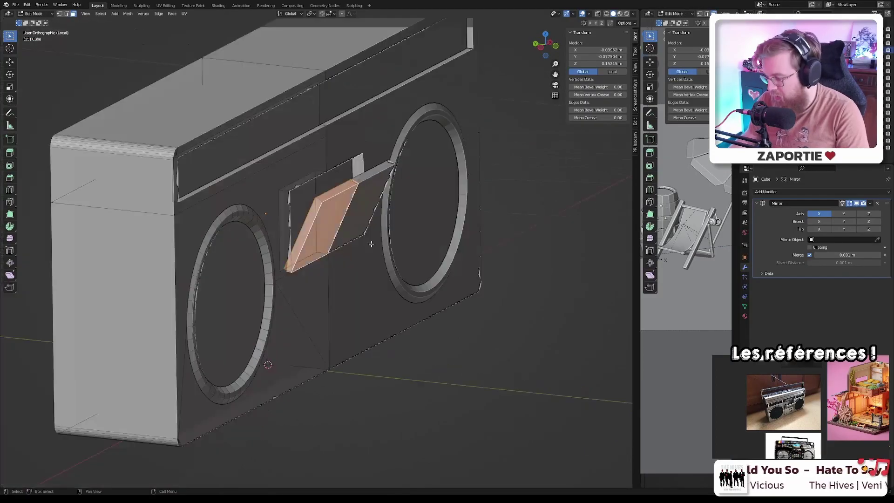
{"action": "key", "text": "KP_3"}
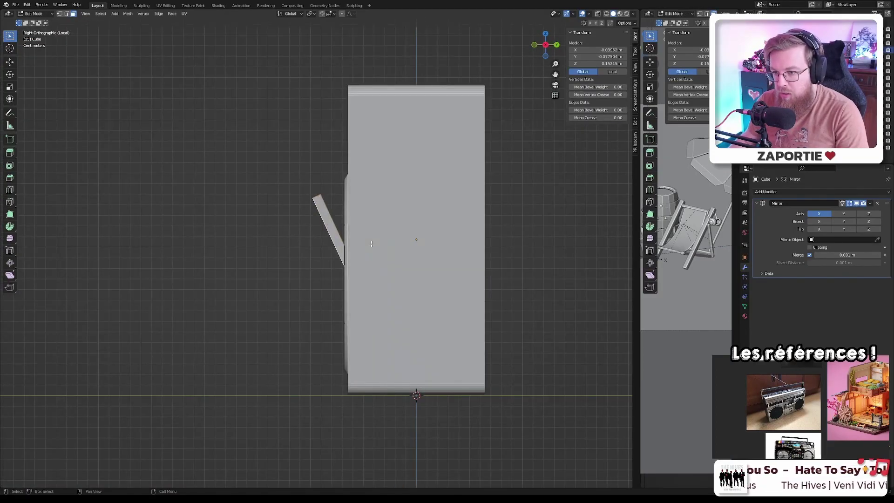
{"action": "key", "text": "ctrl+KP_3"}
{"action": "key", "text": "r"}
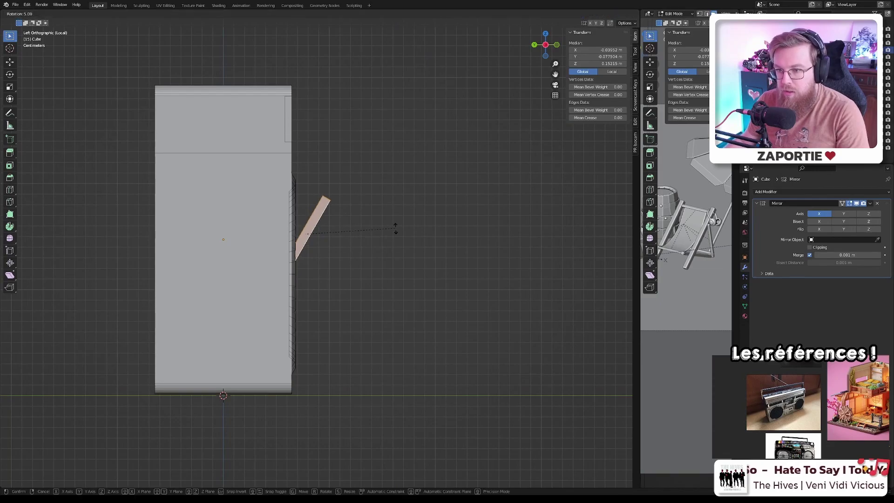
{"action": "left_click", "coordinate": [402, 256]}
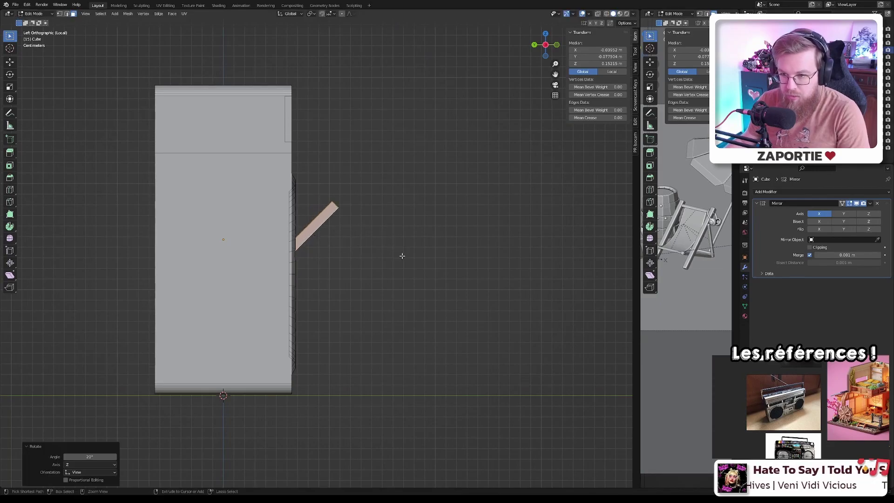
{"action": "key", "text": "g"}
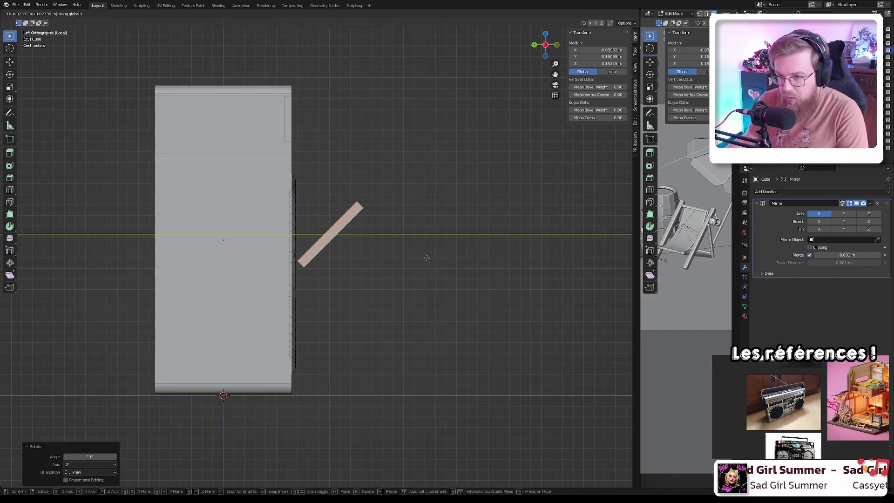
{"action": "left_click", "coordinate": [418, 258]}
{"action": "middle_click_drag", "start_coordinate": [417, 257], "coordinate": [326, 264]}
{"action": "scroll", "coordinate": [299, 264], "scroll_direction": "up", "scroll_amount": 5}
- Slide the flap face along Y so its lower edge sits flush at the recess bottom
{"action": "key", "text": "g"}
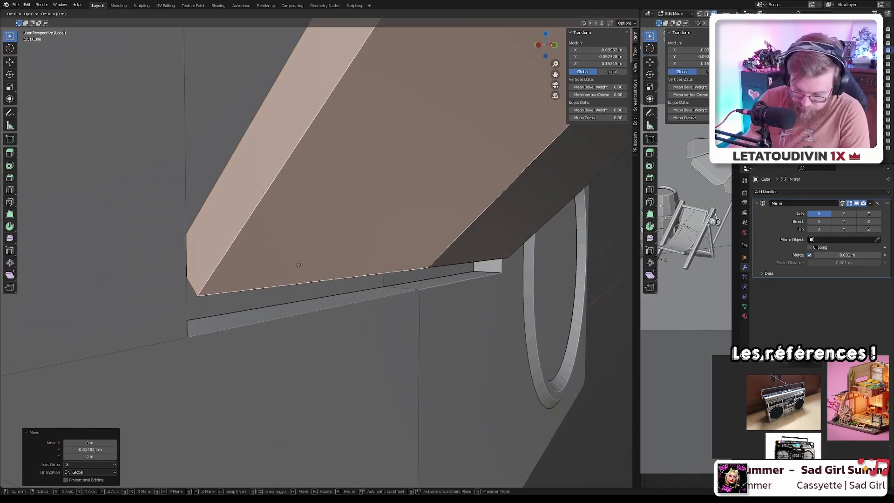
{"action": "key", "text": "y"}
{"action": "key", "text": "z"}
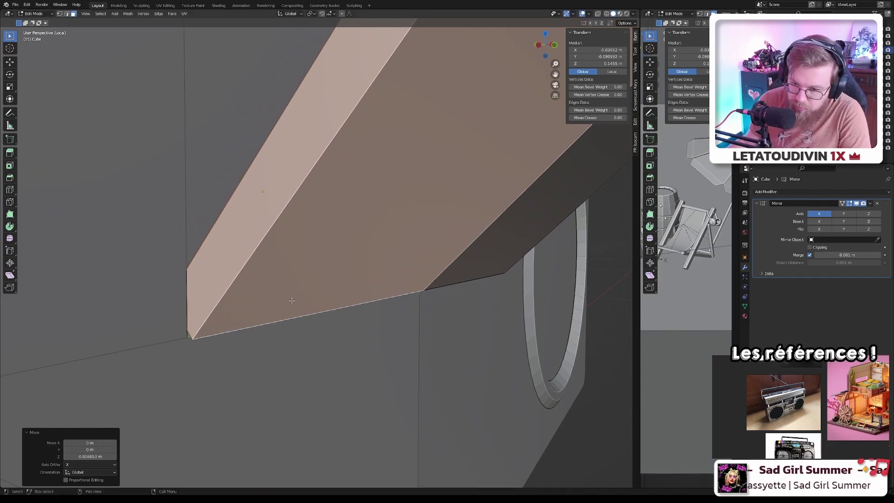
{"action": "key", "text": "y"}
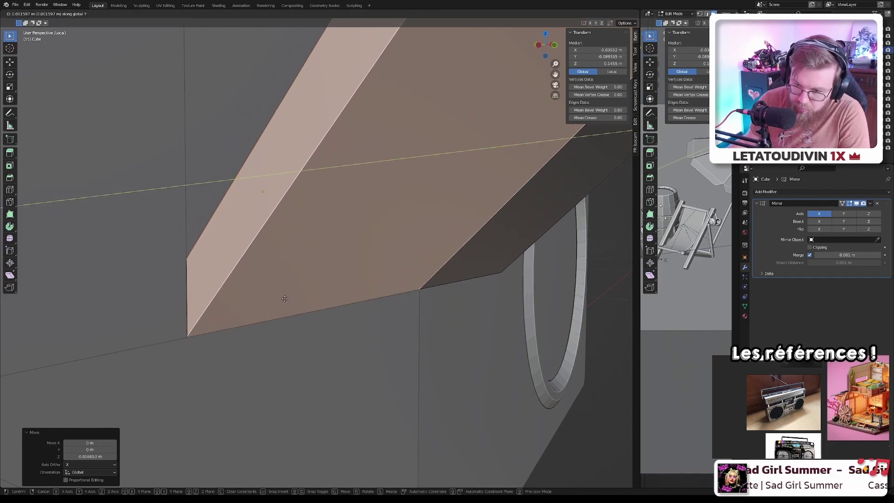
{"action": "left_click", "coordinate": [285, 298]}
{"action": "scroll", "coordinate": [285, 299], "scroll_direction": "down", "scroll_amount": 4}
- Zoom in on the cassette flap and select only its front face in Edit Mode
{"action": "key", "text": "Tab"}
{"action": "scroll", "coordinate": [285, 298], "scroll_direction": "down", "scroll_amount": 5}
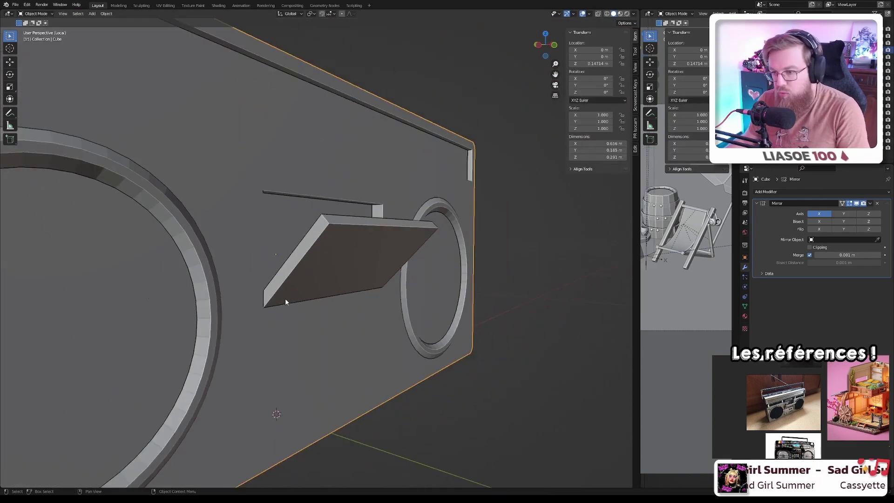
{"action": "middle_click_drag", "start_coordinate": [285, 298], "coordinate": [333, 303]}
{"action": "scroll", "coordinate": [312, 278], "scroll_direction": "up", "scroll_amount": 6}
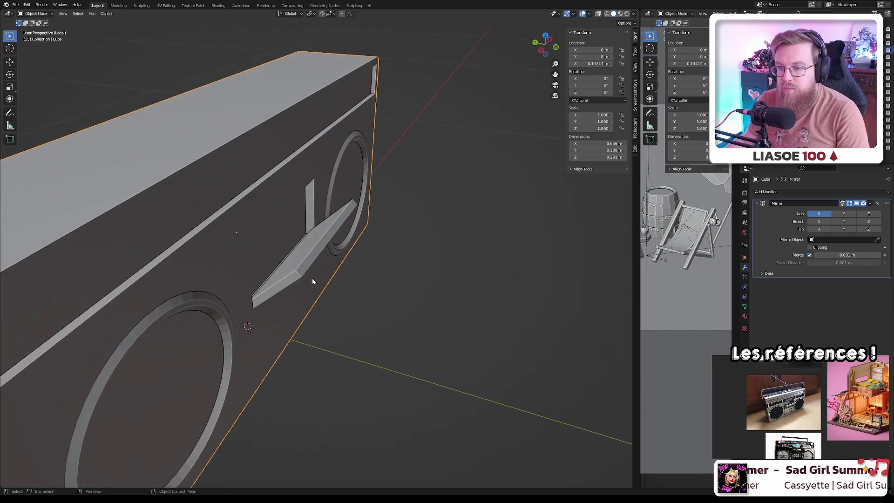
{"action": "key", "text": "Tab"}
{"action": "middle_click_drag", "start_coordinate": [248, 265], "coordinate": [272, 276]}
{"action": "scroll", "coordinate": [272, 275], "scroll_direction": "up", "scroll_amount": 3}
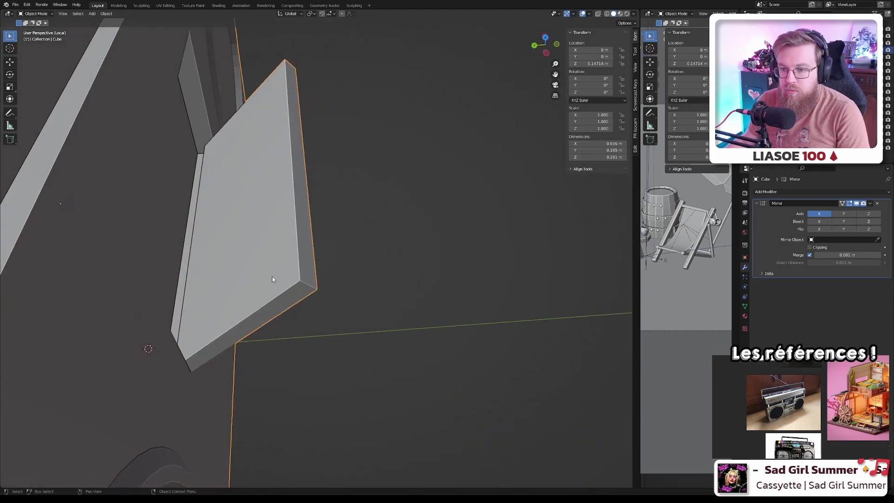
{"action": "left_click", "coordinate": [270, 257]}
{"action": "left_click", "coordinate": [272, 243]}
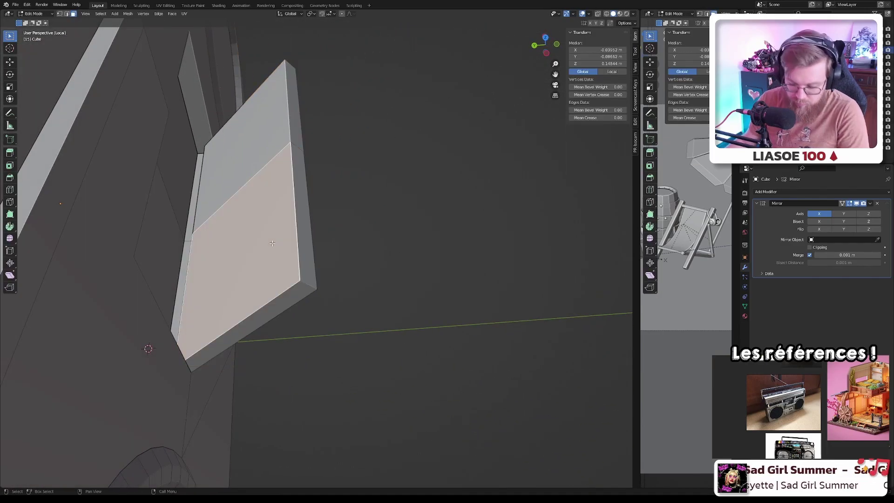
{"action": "key", "text": "g"}
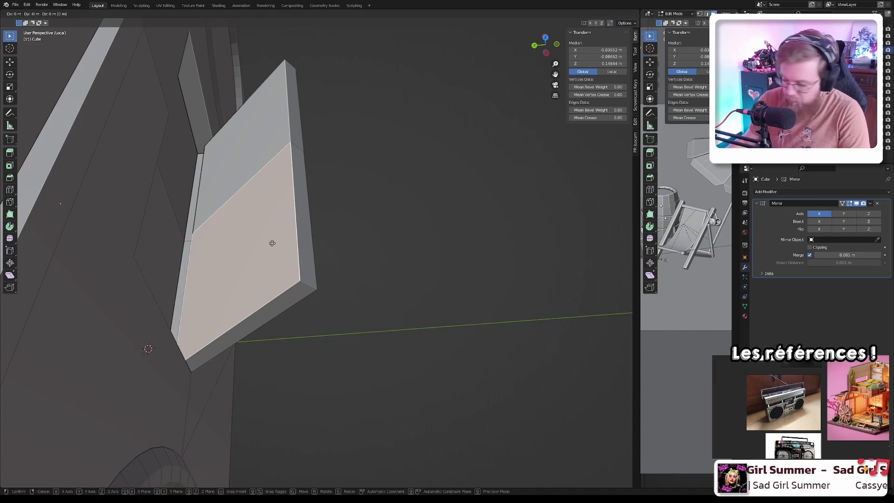
{"action": "left_click", "coordinate": [272, 243]}
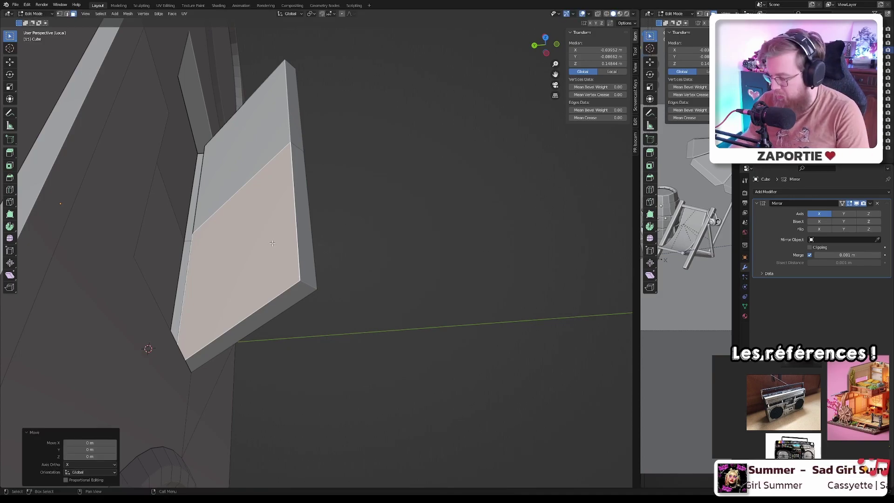
- In Left Orthographic view, nudge the flap's front face along its local Z axis
{"action": "key", "text": "KP_1"}
{"action": "key", "text": "KP_3"}
{"action": "key", "text": "KP_1"}
{"action": "key", "text": "ctrl+KP_3"}
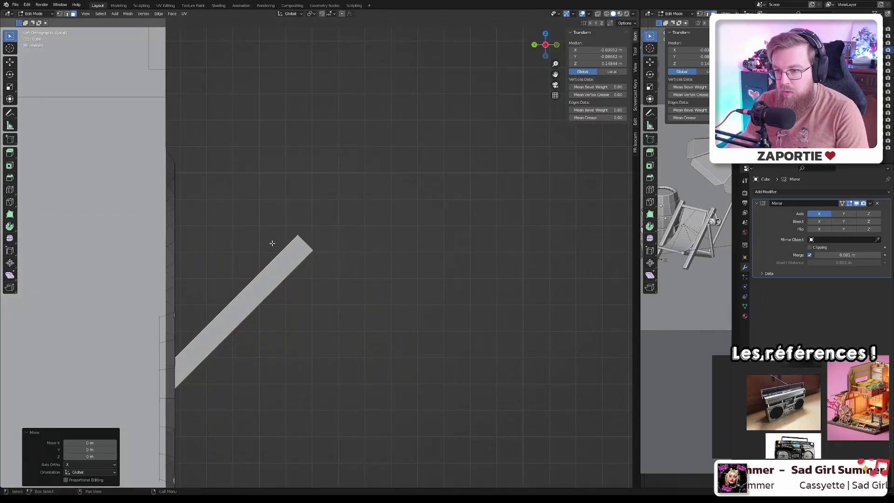
{"action": "key", "text": "g"}
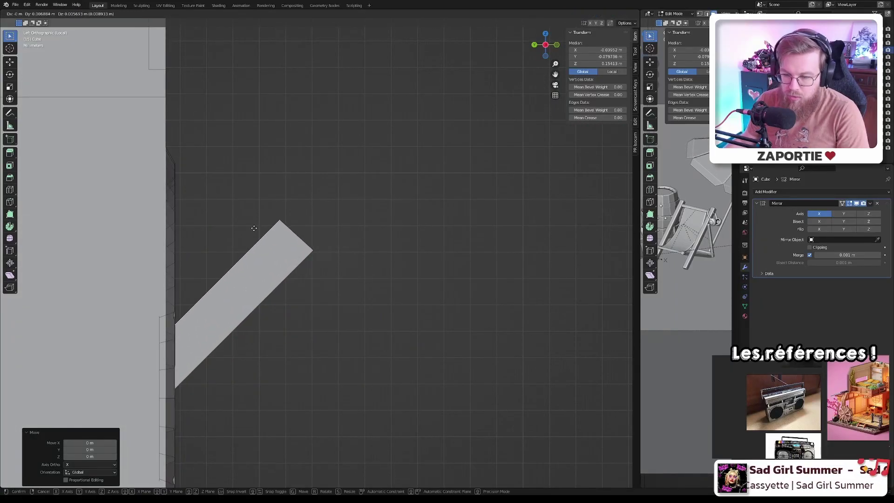
{"action": "key", "text": "z"}
{"action": "key", "text": "z"}
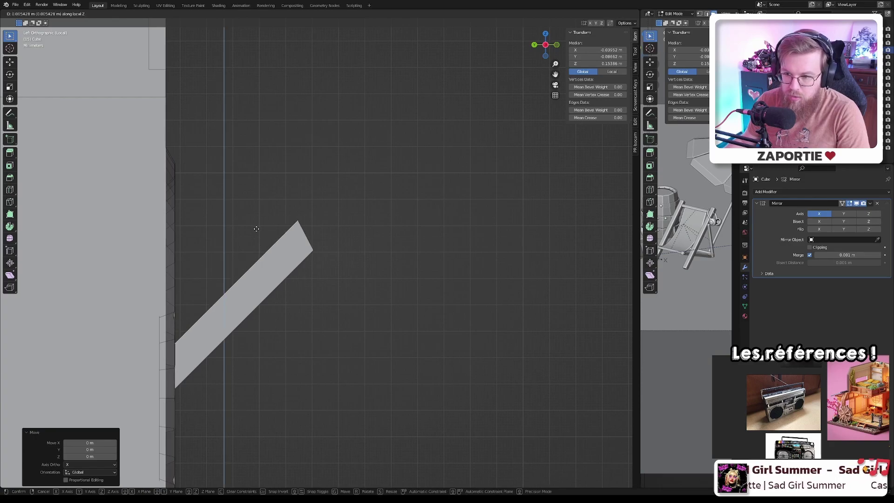
{"action": "left_click", "coordinate": [256, 228]}
- Back in Object Mode, check the camera view and reframe the boombox front
{"action": "key", "text": "Tab"}
{"action": "mouse_move", "coordinate": [261, 241]}
{"action": "middle_mouse_down"}
{"action": "mouse_move", "coordinate": [329, 244]}
{"action": "mouse_move", "coordinate": [259, 258]}
{"action": "middle_mouse_up"}
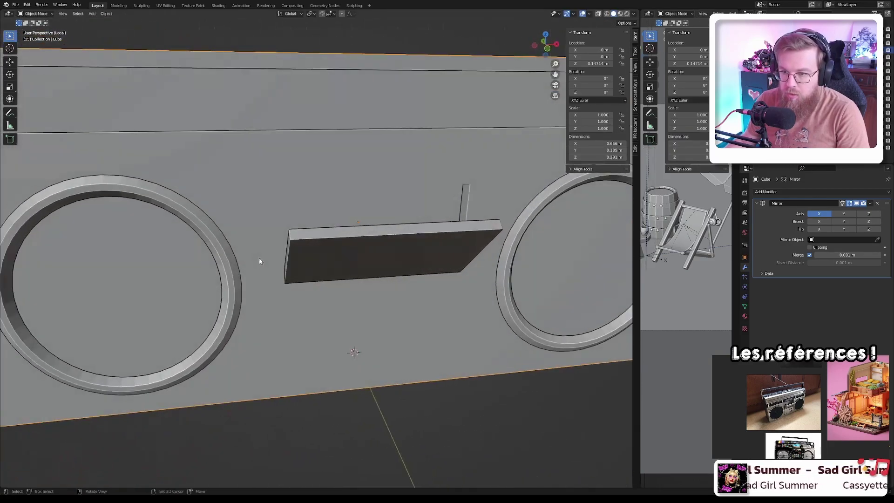
{"action": "scroll", "coordinate": [259, 261], "scroll_direction": "down", "scroll_amount": 5}
{"action": "key", "text": "KP_0"}
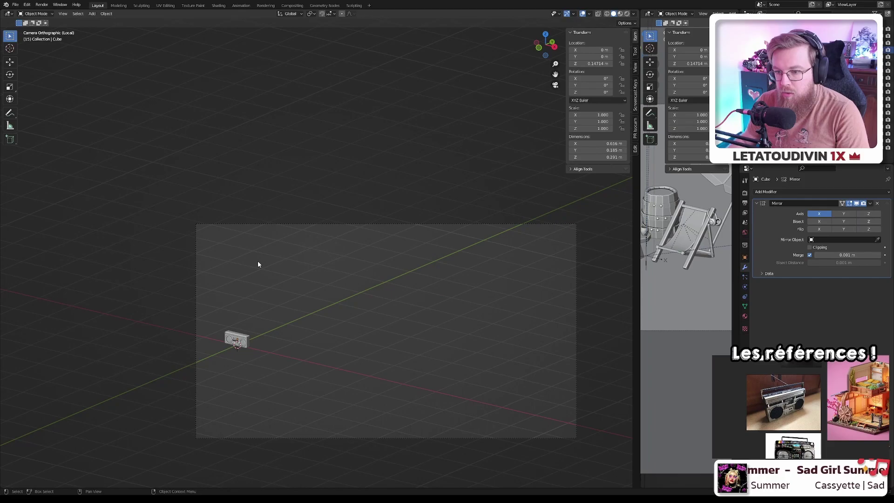
{"action": "key", "text": "KP_1"}
{"action": "key", "text": "KP_Decimal"}
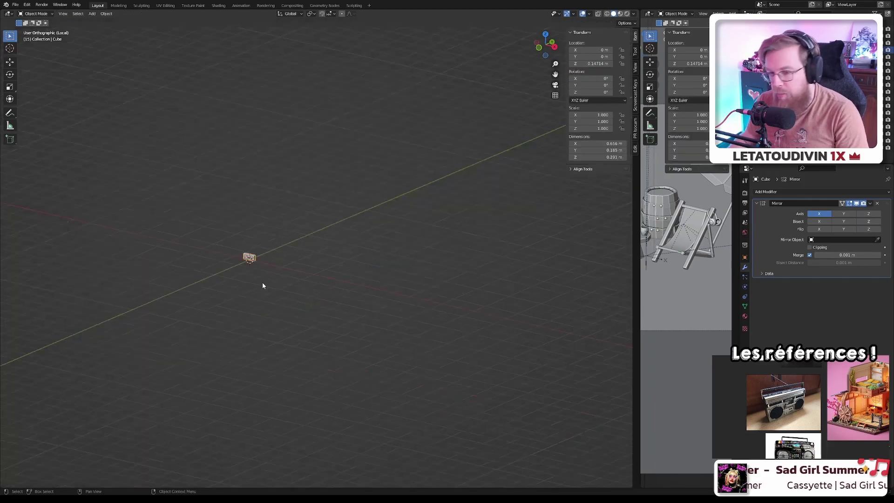
{"action": "scroll", "coordinate": [263, 286], "scroll_direction": "up", "scroll_amount": 2}
{"action": "middle_click_drag", "start_coordinate": [265, 284], "coordinate": [233, 237]}
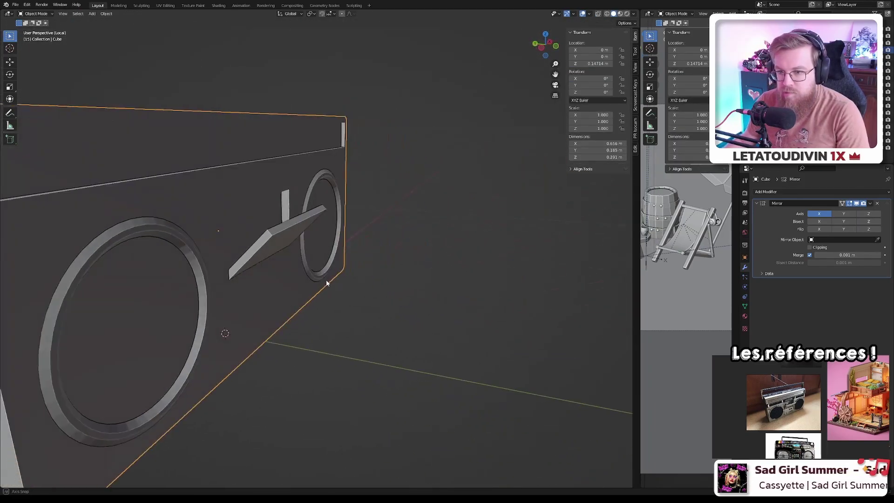
{"action": "scroll", "coordinate": [281, 228], "scroll_direction": "up", "scroll_amount": 5}
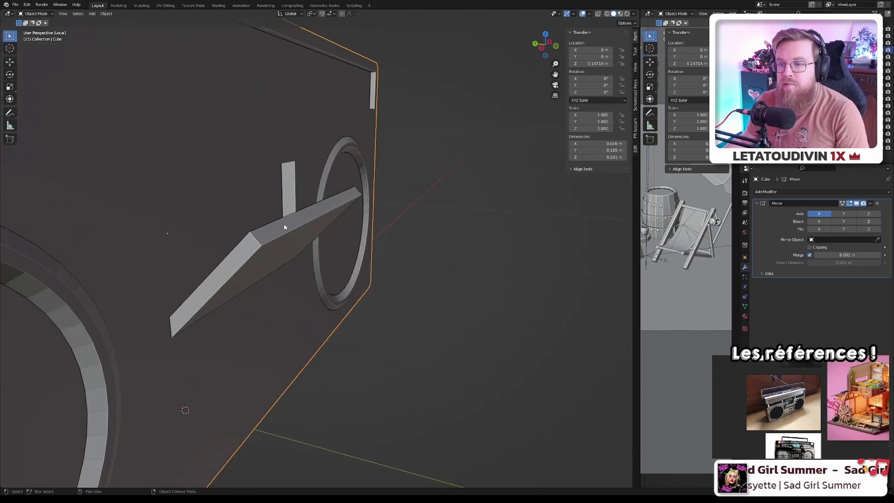
{"action": "key", "text": "Tab"}
- In edge select mode, slide an edge along the cassette flap to a new position
{"action": "left_click", "coordinate": [299, 231]}
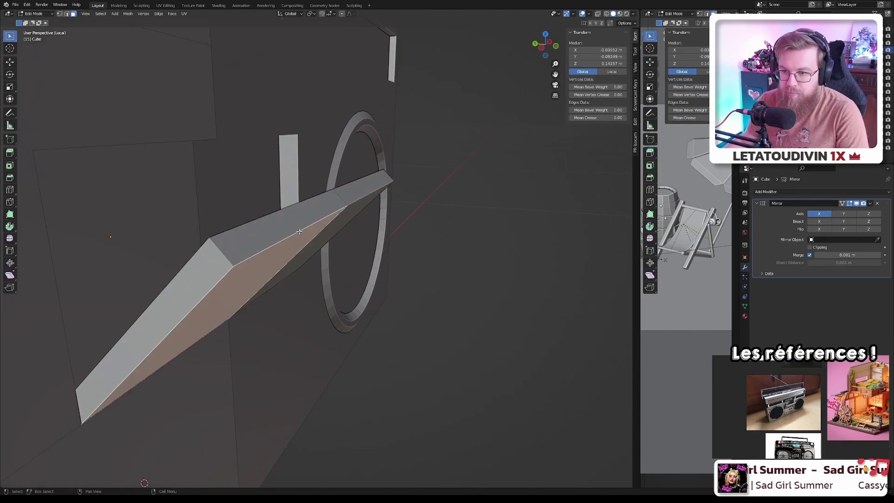
{"action": "key", "text": "2"}
{"action": "left_click", "coordinate": [299, 232]}
{"action": "key", "text": "g"}
{"action": "key", "text": "g"}
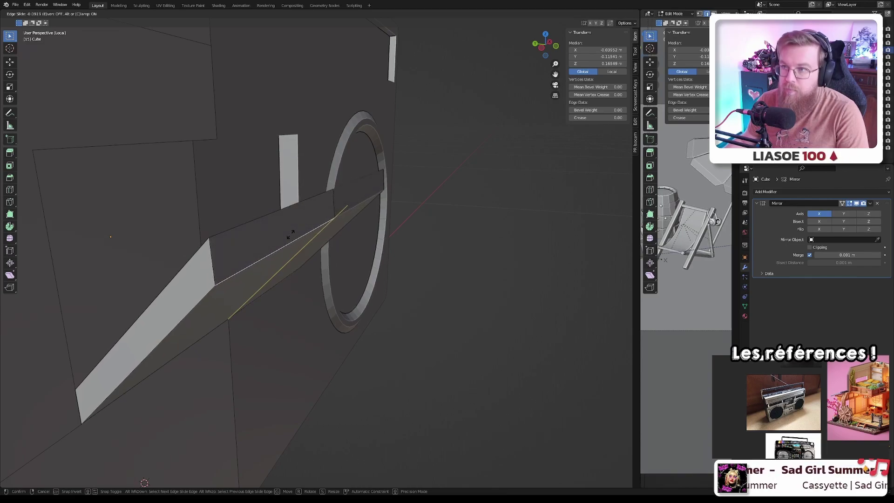
{"action": "left_click", "coordinate": [273, 239]}
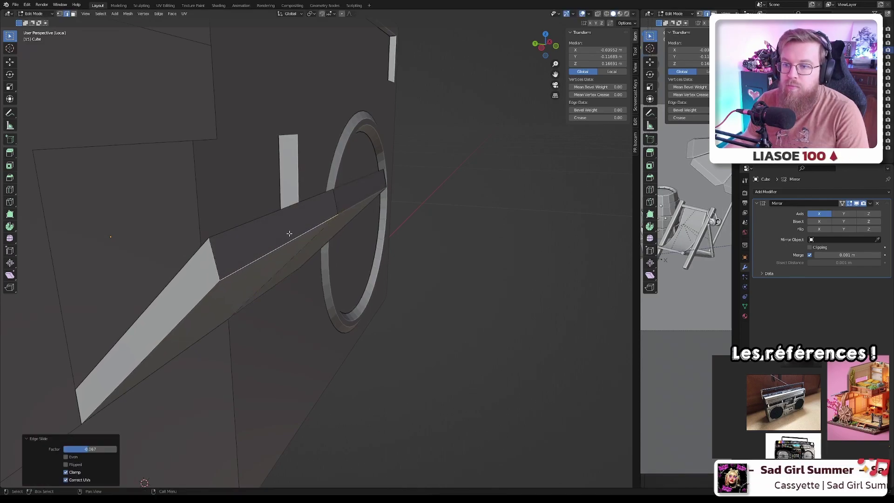
{"action": "scroll", "coordinate": [273, 239], "scroll_direction": "down", "scroll_amount": 5}
{"action": "mouse_move", "coordinate": [274, 239]}
{"action": "middle_mouse_down"}
{"action": "mouse_move", "coordinate": [249, 248]}
{"action": "mouse_move", "coordinate": [273, 241]}
{"action": "middle_mouse_up"}
{"action": "scroll", "coordinate": [273, 241], "scroll_direction": "up", "scroll_amount": 3}
- Bevel the flap edge and its top edge with a small 0.0017 m bevel, adjusting segments
{"action": "key", "text": "ctrl+b"}
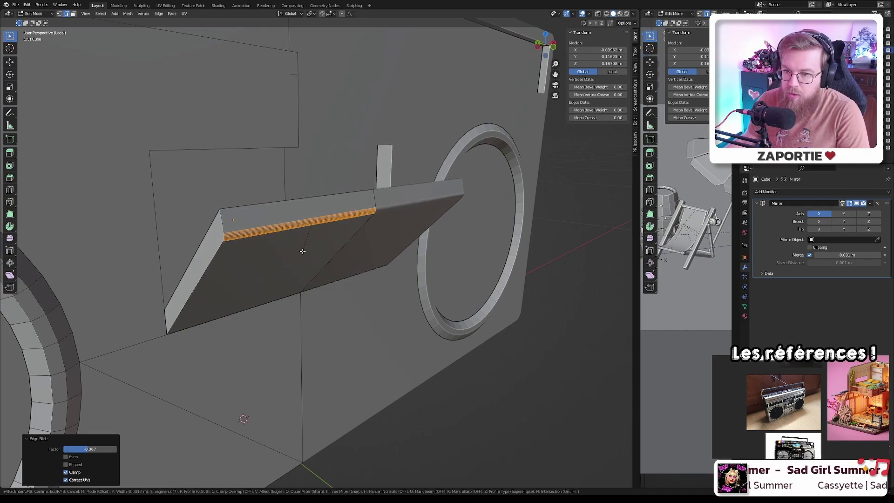
{"action": "left_click", "coordinate": [303, 252]}
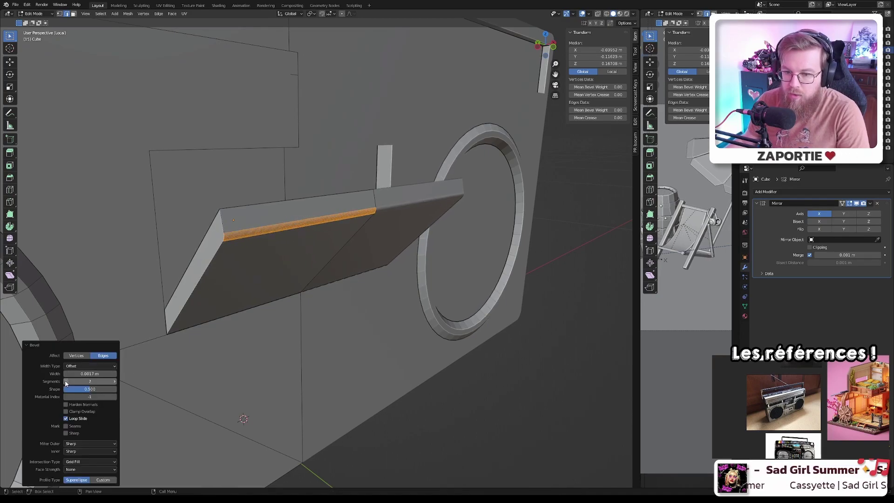
{"action": "left_click", "coordinate": [65, 382]}
{"action": "left_click", "coordinate": [66, 382]}
{"action": "left_click", "coordinate": [248, 206]}
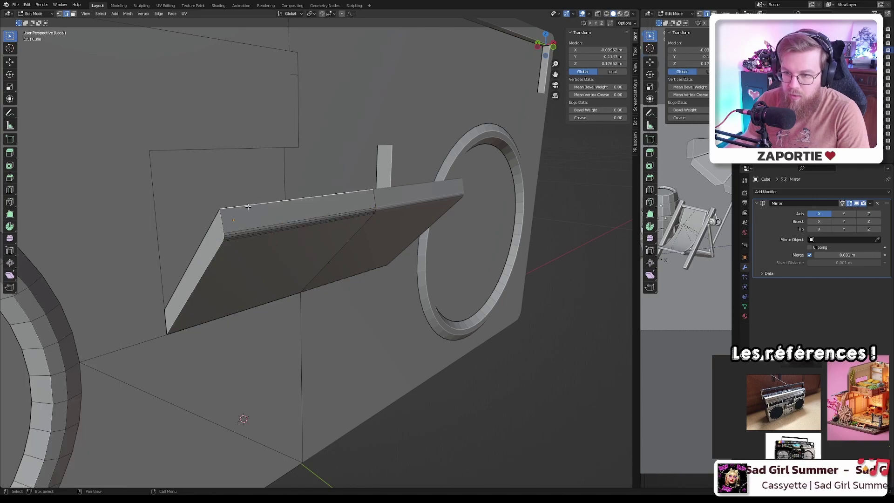
{"action": "key", "text": "ctrl+b"}
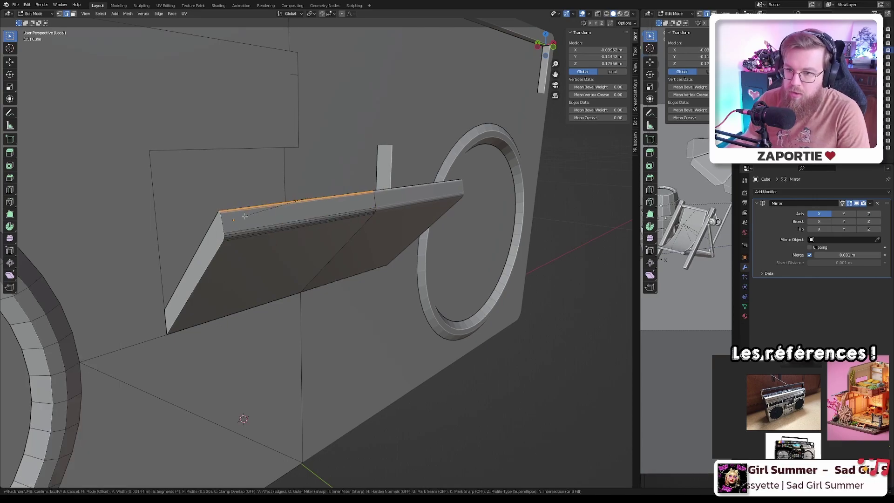
{"action": "left_click", "coordinate": [246, 215]}
{"action": "key", "text": "Tab"}
{"action": "middle_click_drag", "start_coordinate": [245, 230], "coordinate": [272, 230]}
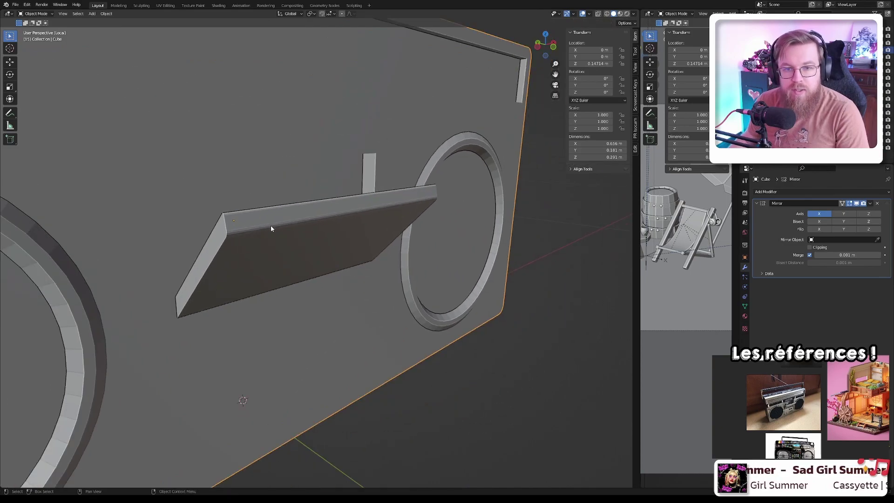
- Orbit to an almost frontal view of the boombox and save the blend file
{"action": "scroll", "coordinate": [290, 221], "scroll_direction": "down", "scroll_amount": 6}
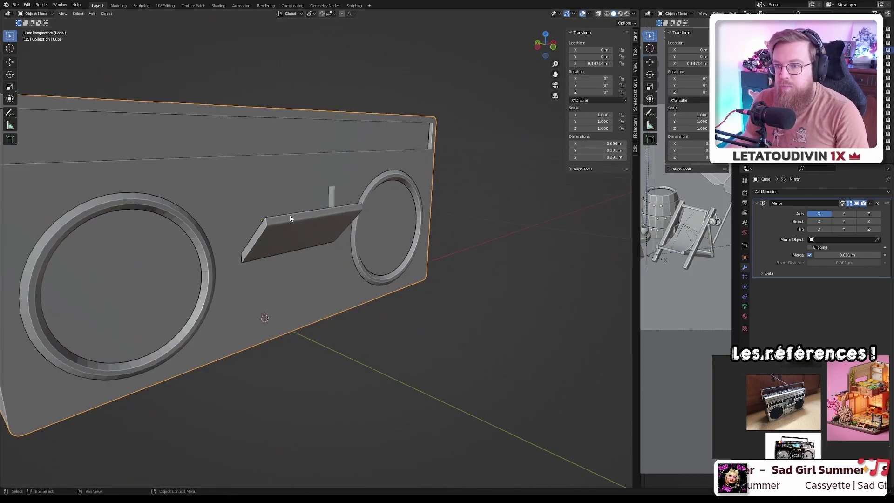
{"action": "middle_click_drag", "start_coordinate": [289, 213], "coordinate": [323, 202]}
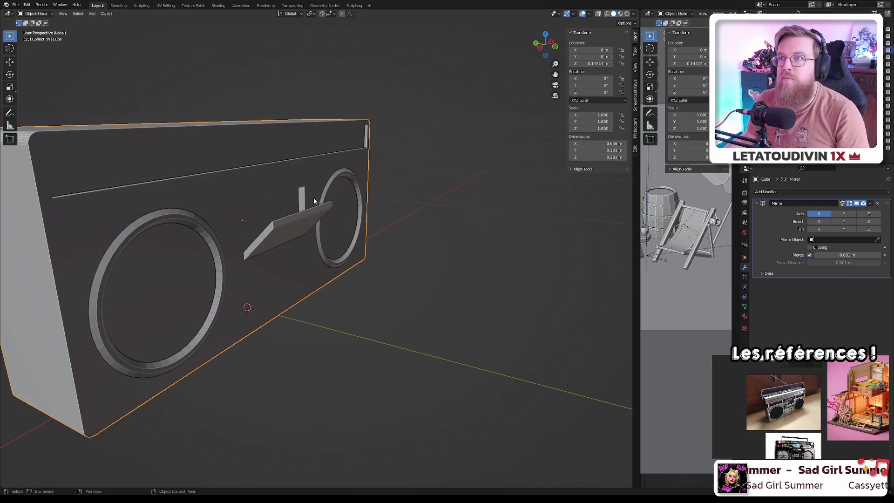
{"action": "scroll", "coordinate": [284, 268], "scroll_direction": "down", "scroll_amount": 3}
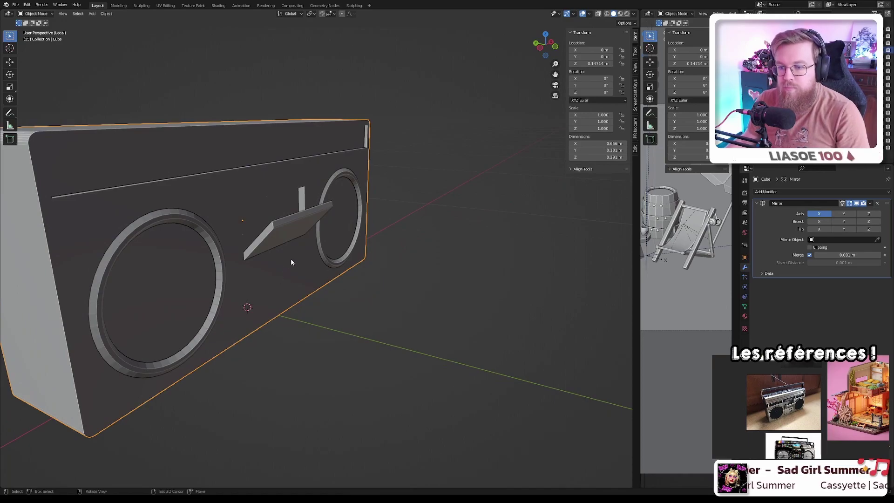
{"action": "middle_click_drag", "start_coordinate": [290, 259], "coordinate": [266, 251]}
{"action": "key", "text": "ctrl+s"}
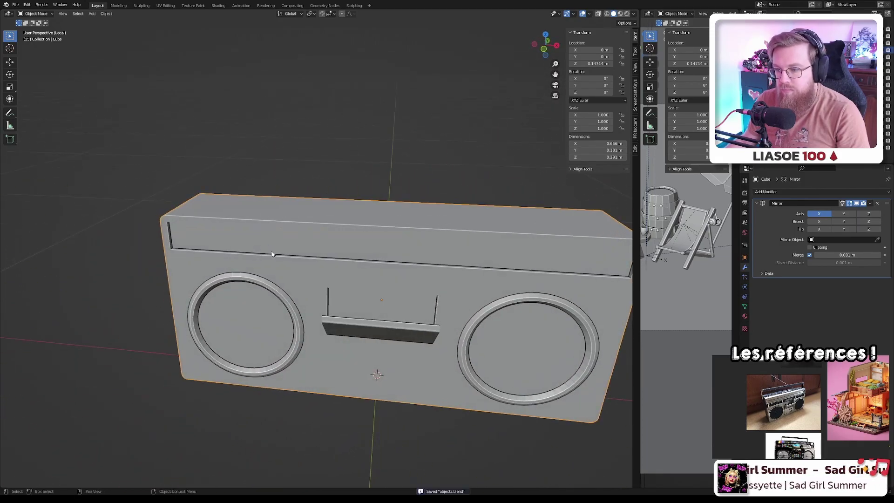
{"action": "scroll", "coordinate": [272, 253], "scroll_direction": "down", "scroll_amount": 5}
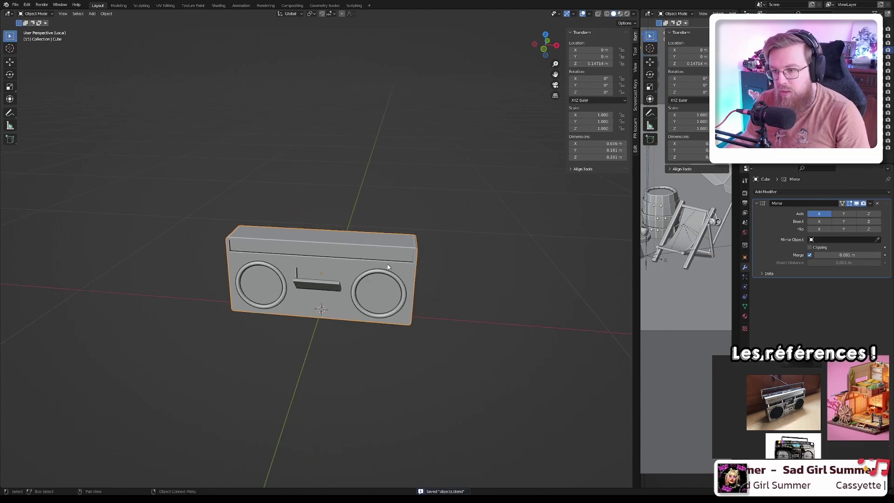
{"action": "scroll", "coordinate": [388, 266], "scroll_direction": "up", "scroll_amount": 6}
- From a low view of the cassette slot, enable Cavity shading through Quick Favorites
{"action": "middle_click_drag", "start_coordinate": [275, 286], "coordinate": [637, 42]}
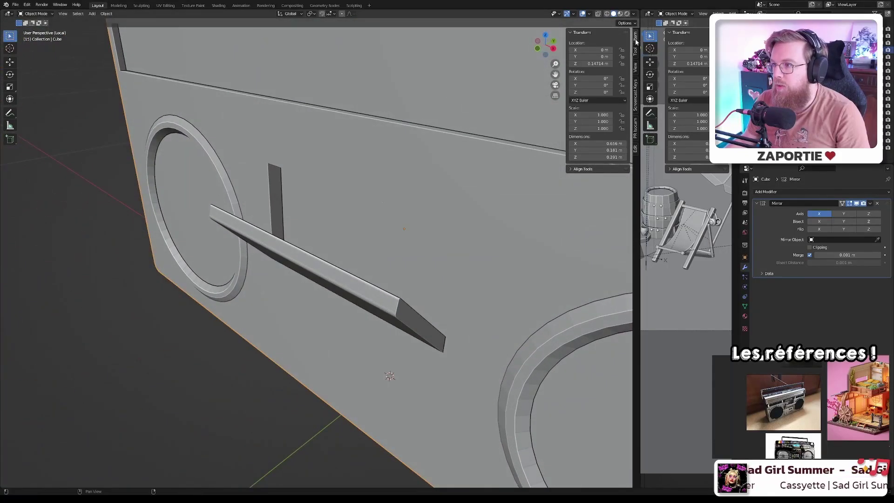
{"action": "key", "text": "q"}
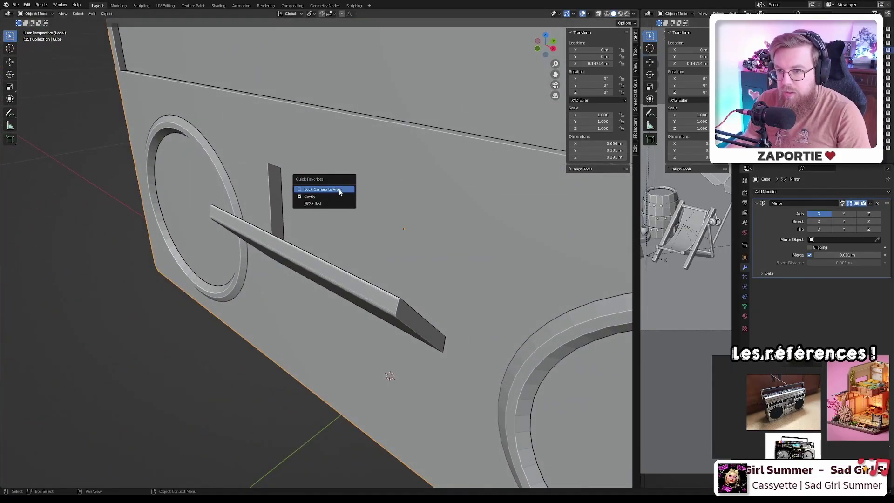
{"action": "left_click", "coordinate": [323, 196]}
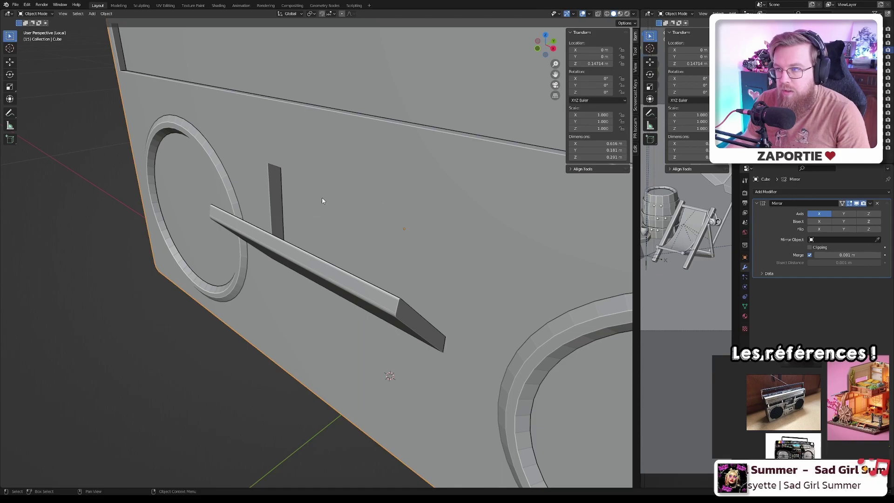
{"action": "left_click", "coordinate": [634, 13]}
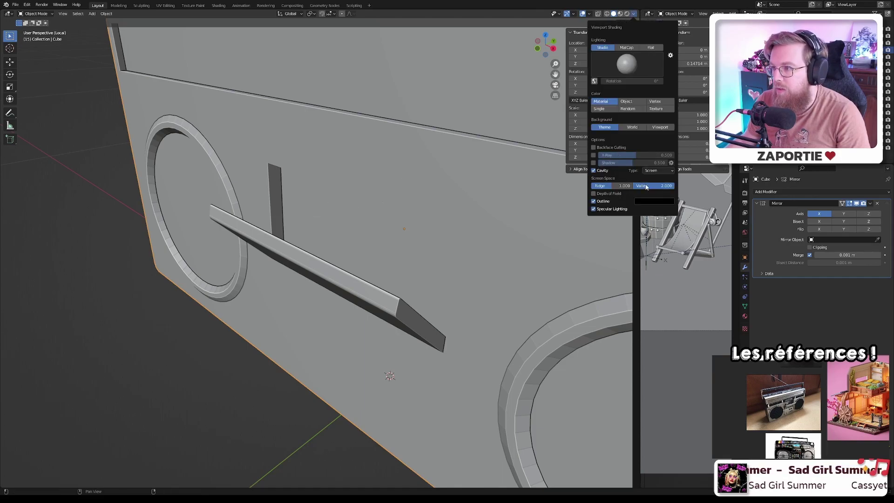
- Set the cavity type to Both and raise the world-space ridge to 2.5
{"action": "left_click", "coordinate": [661, 172]}
{"action": "left_click", "coordinate": [660, 201]}
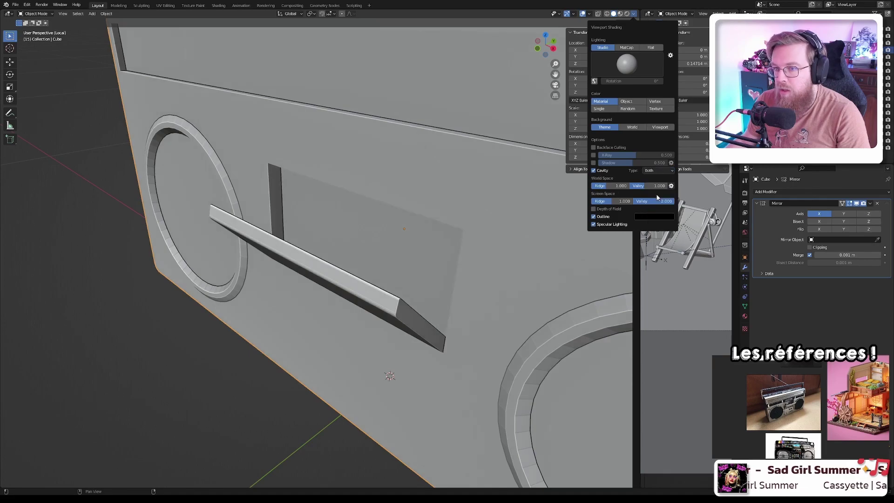
{"action": "middle_click_drag", "start_coordinate": [447, 180], "coordinate": [407, 185]}
{"action": "middle_click_drag", "start_coordinate": [440, 221], "coordinate": [521, 140]}
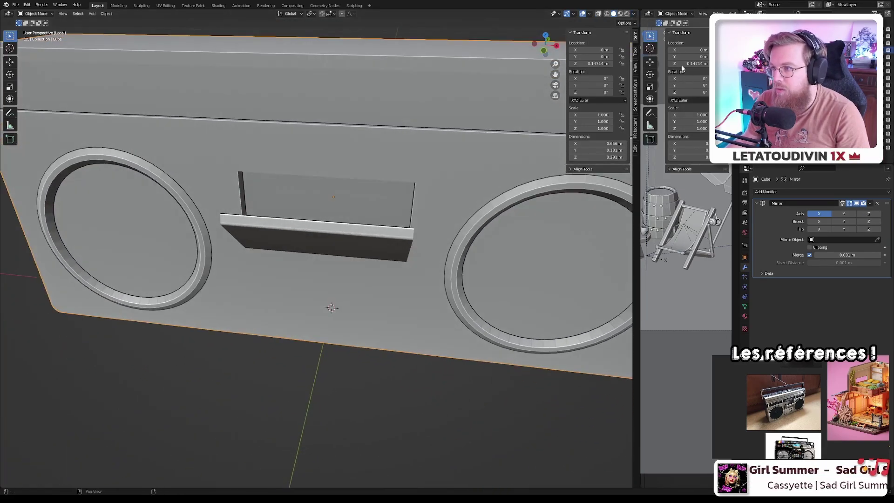
{"action": "left_click", "coordinate": [633, 13]}
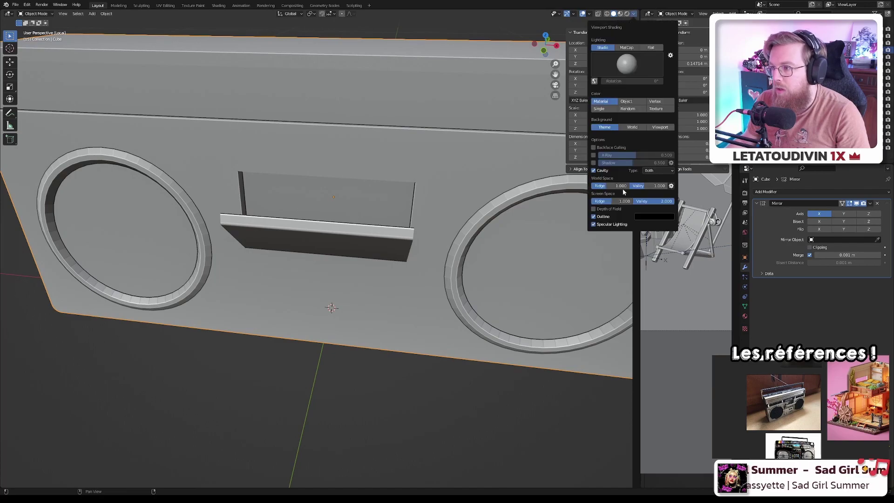
{"action": "left_click_drag", "start_coordinate": [623, 186], "coordinate": [653, 187]}
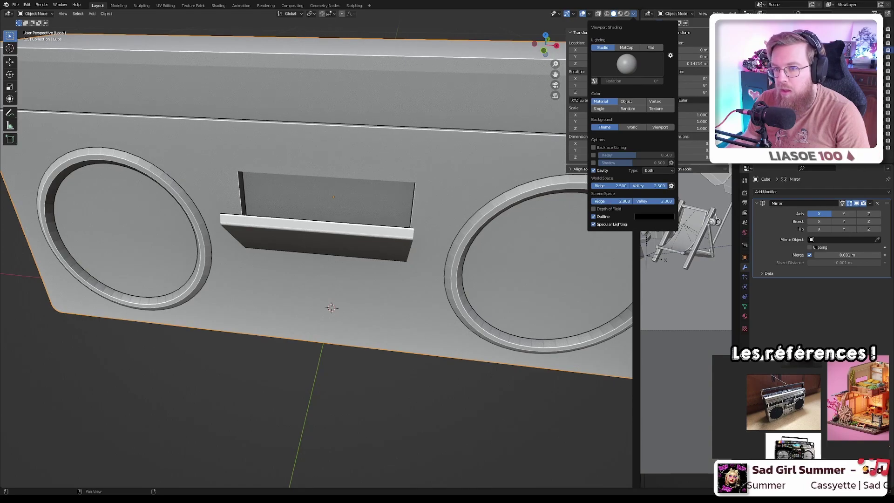
- Set both the world-space and screen-space ridge values to 1.0
{"action": "mouse_move", "coordinate": [536, 195]}
{"action": "middle_mouse_down"}
{"action": "mouse_move", "coordinate": [396, 178]}
{"action": "mouse_move", "coordinate": [419, 192]}
{"action": "middle_mouse_up"}
{"action": "left_click", "coordinate": [635, 14]}
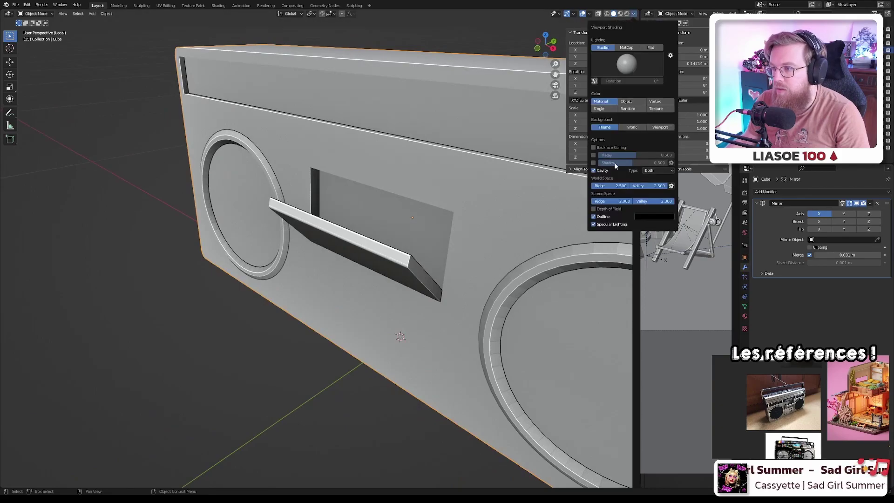
{"action": "left_click", "coordinate": [628, 188]}
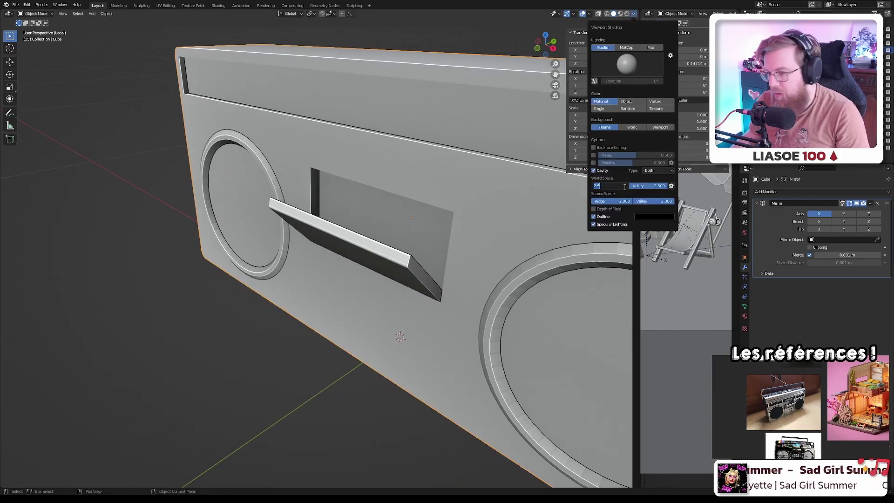
{"action": "type", "text": "1000"}
{"action": "key", "text": "Return"}
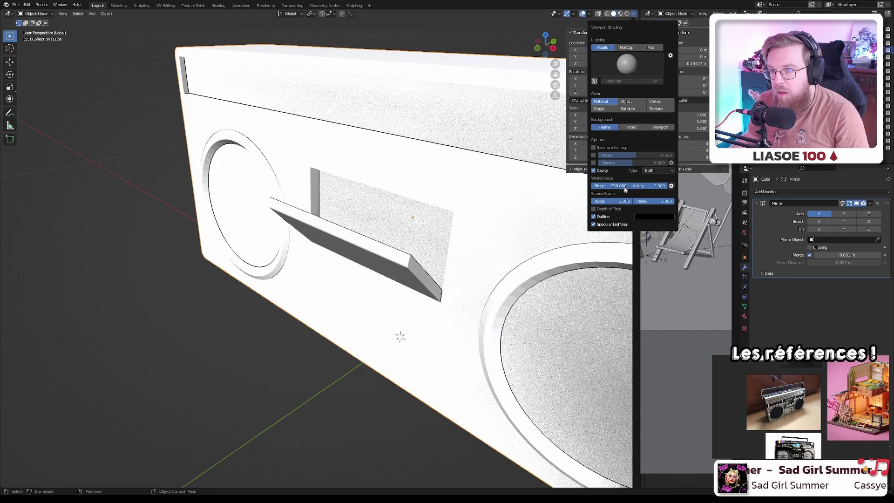
{"action": "left_click", "coordinate": [617, 186]}
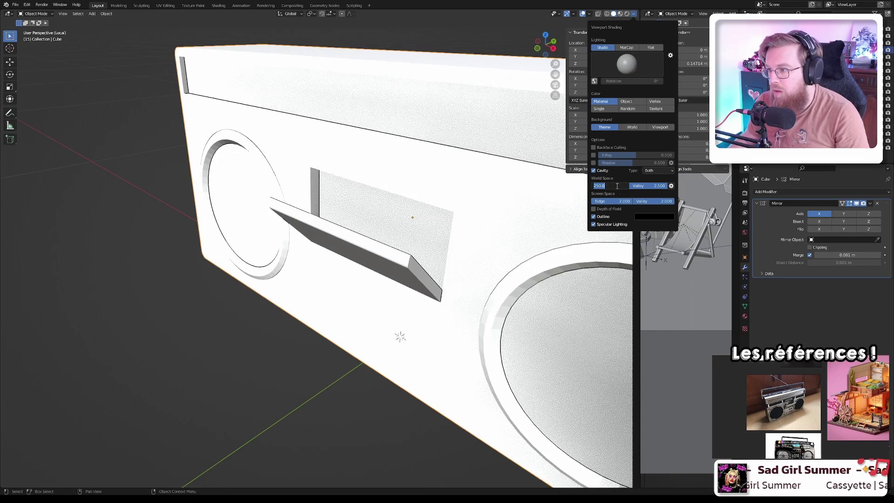
{"action": "type", "text": "1"}
{"action": "key", "text": "Return"}
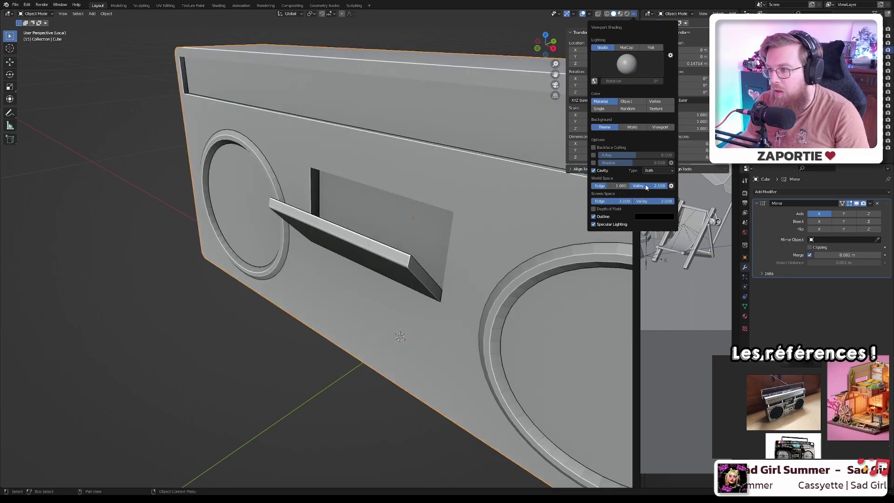
{"action": "left_click", "coordinate": [620, 203]}
{"action": "type", "text": "1"}
{"action": "key", "text": "Return"}
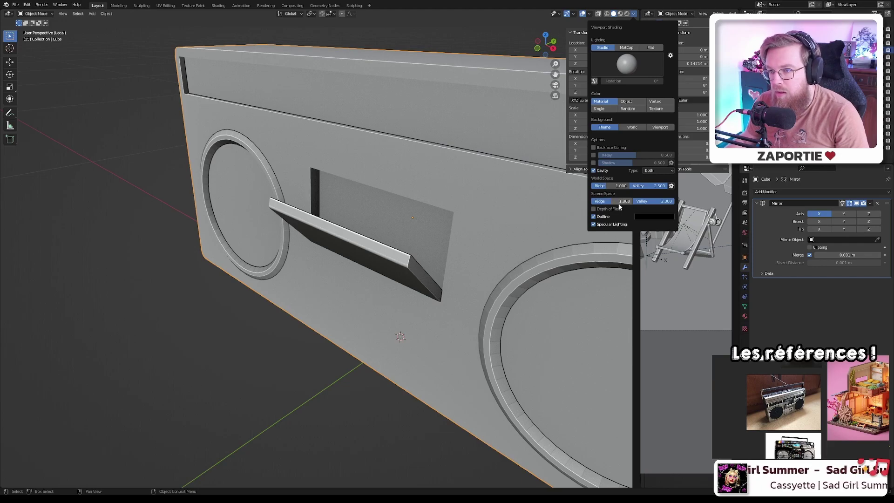
- Compare World and Screen cavity, return to Both, and lower the world-space valley to 0
{"action": "left_click", "coordinate": [659, 173]}
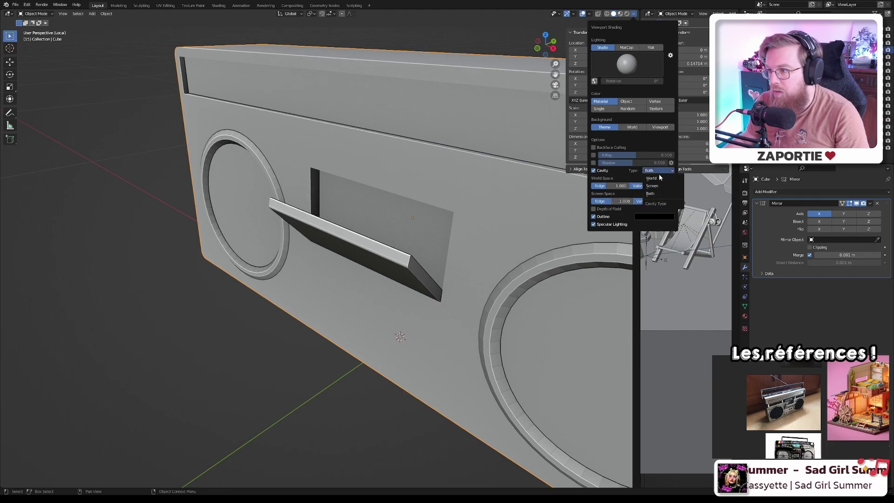
{"action": "left_click", "coordinate": [657, 178]}
{"action": "left_click", "coordinate": [658, 171]}
{"action": "left_click", "coordinate": [655, 186]}
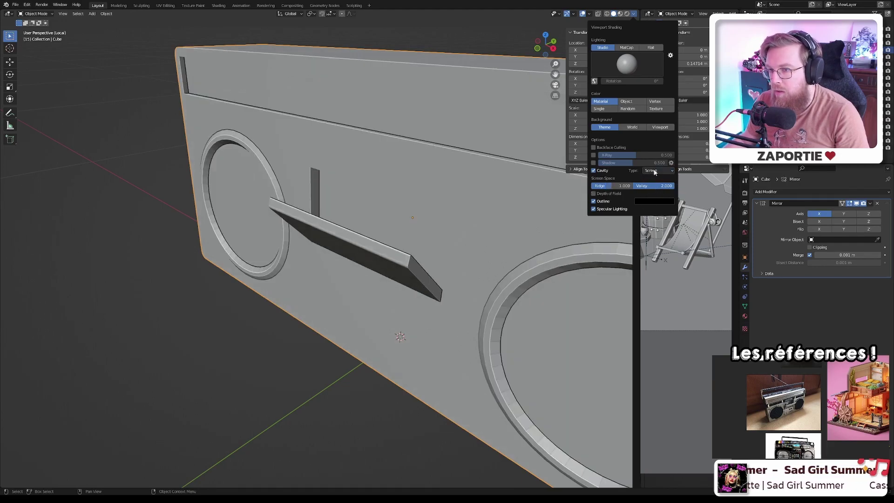
{"action": "left_click", "coordinate": [655, 172]}
{"action": "left_click", "coordinate": [652, 194]}
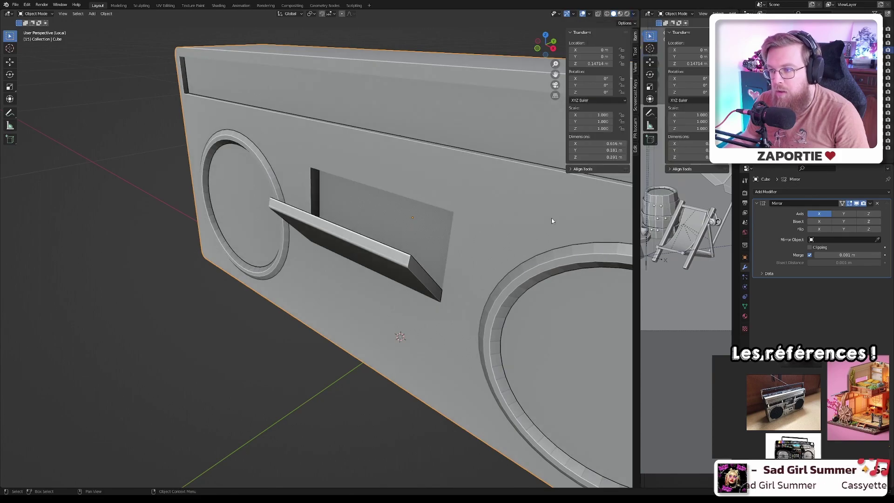
{"action": "scroll", "coordinate": [423, 228], "scroll_direction": "up", "scroll_amount": 4}
{"action": "scroll", "coordinate": [423, 228], "scroll_direction": "up", "scroll_amount": 1}
{"action": "middle_click_drag", "start_coordinate": [423, 226], "coordinate": [521, 220]}
{"action": "left_click", "coordinate": [634, 14]}
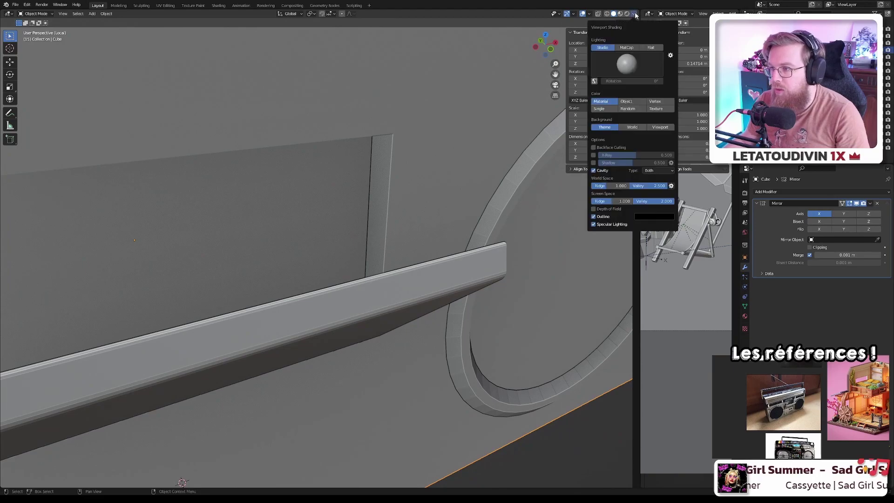
{"action": "left_click", "coordinate": [672, 186]}
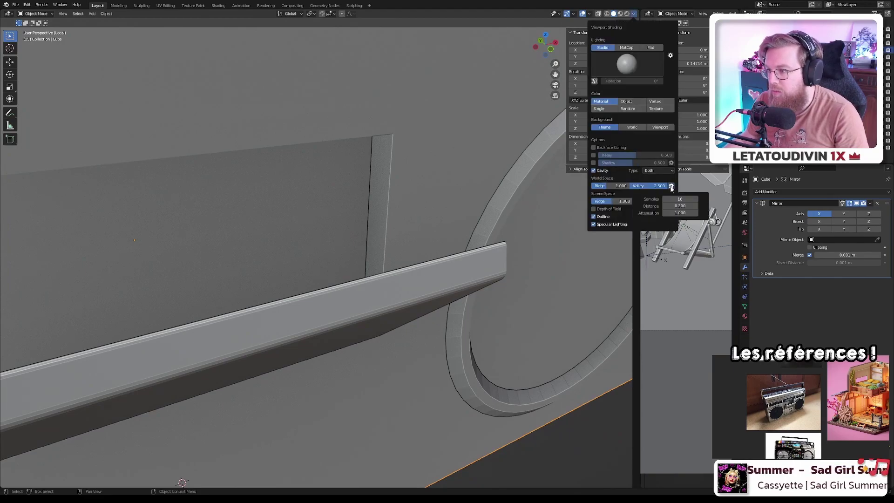
{"action": "left_click_drag", "start_coordinate": [652, 186], "coordinate": [610, 186]}
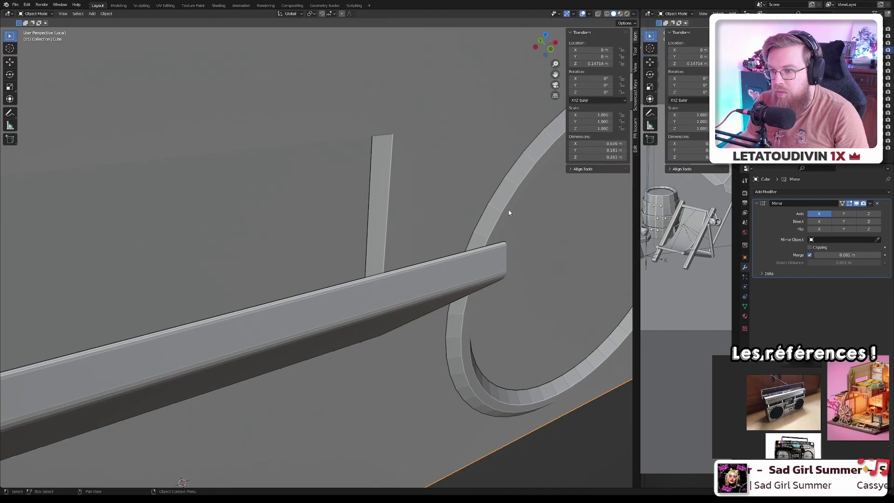
{"action": "left_click", "coordinate": [633, 14]}
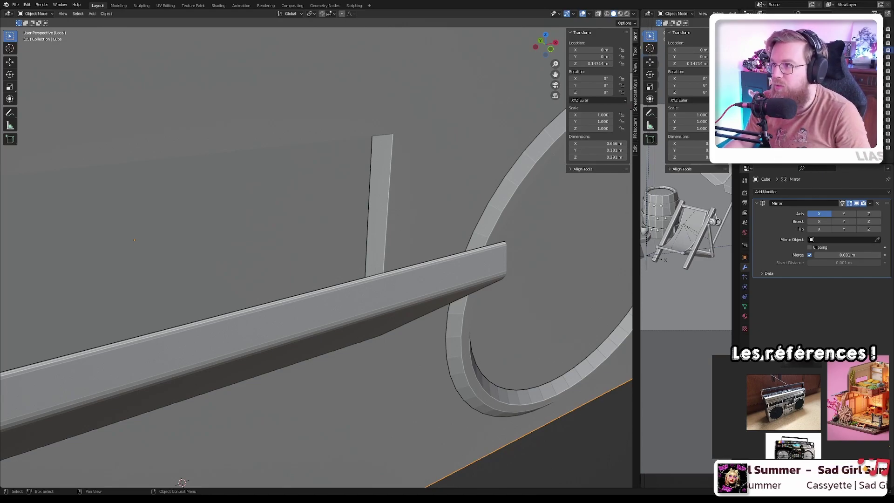
- Inspect the front panel from a steep side angle, then view it in front orthographic
{"action": "scroll", "coordinate": [334, 281], "scroll_direction": "down", "scroll_amount": 4}
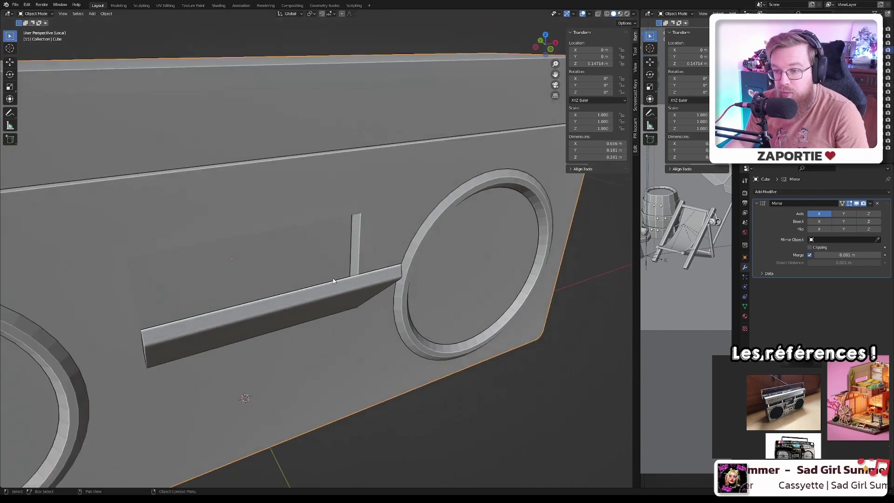
{"action": "middle_click_drag", "start_coordinate": [334, 281], "coordinate": [515, 267]}
{"action": "scroll", "coordinate": [534, 267], "scroll_direction": "down", "scroll_amount": 8}
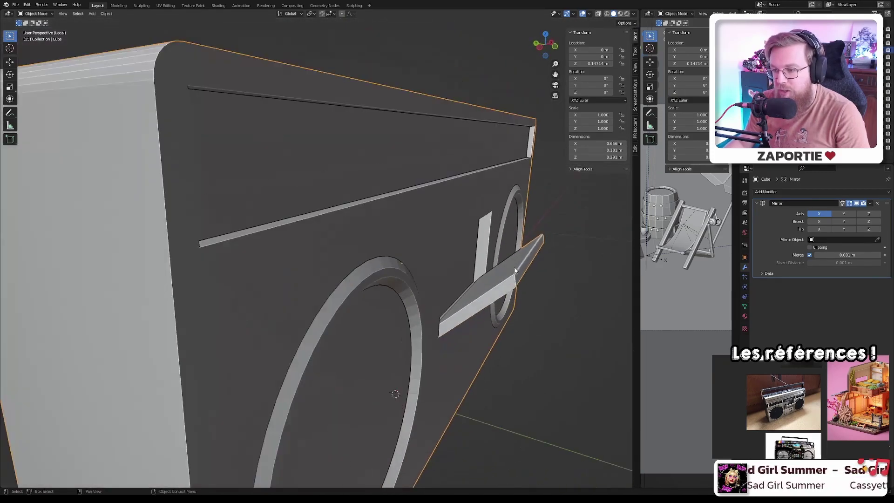
{"action": "scroll", "coordinate": [539, 268], "scroll_direction": "up", "scroll_amount": 8}
{"action": "scroll", "coordinate": [530, 284], "scroll_direction": "down", "scroll_amount": 6}
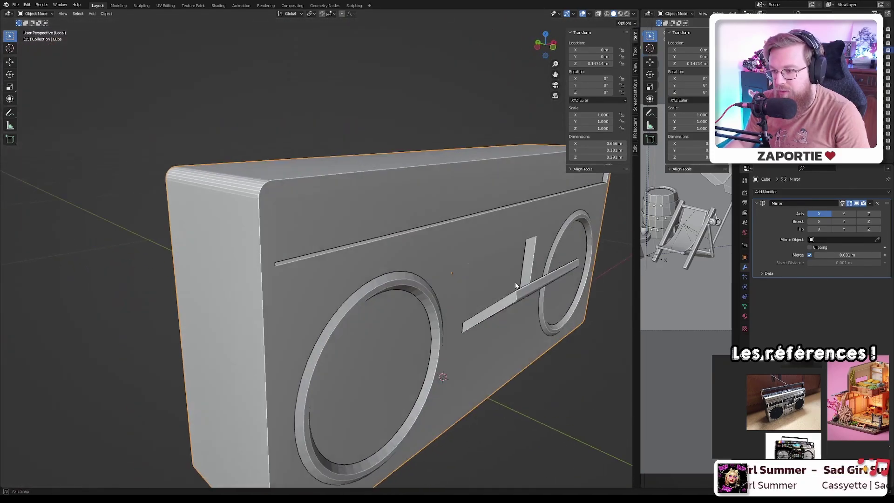
{"action": "scroll", "coordinate": [489, 285], "scroll_direction": "up", "scroll_amount": 10}
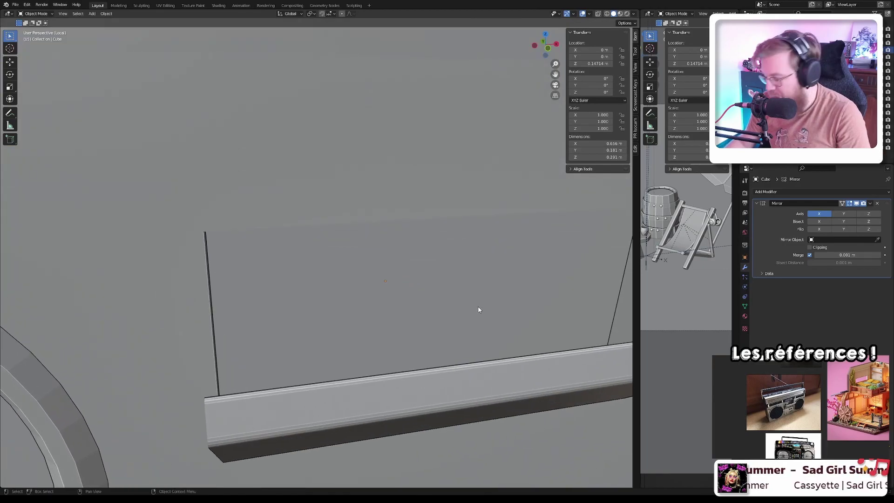
{"action": "key", "text": "KP_1"}
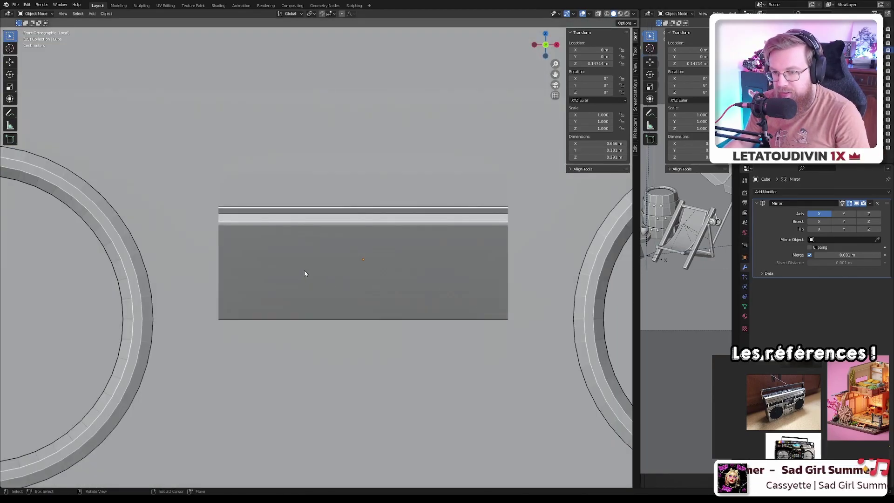
- In Edit Mode, select the whole cassette flap and hide it to expose the slot backing
{"action": "key", "text": "Tab"}
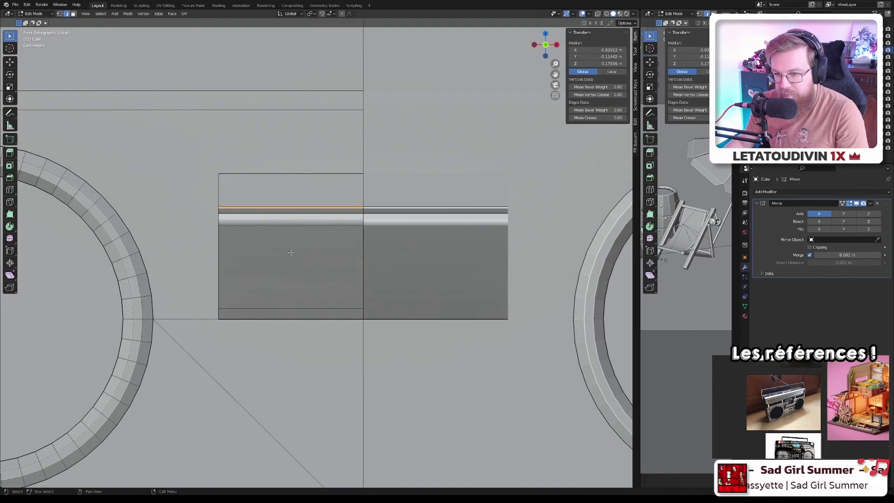
{"action": "key", "text": "alt+a"}
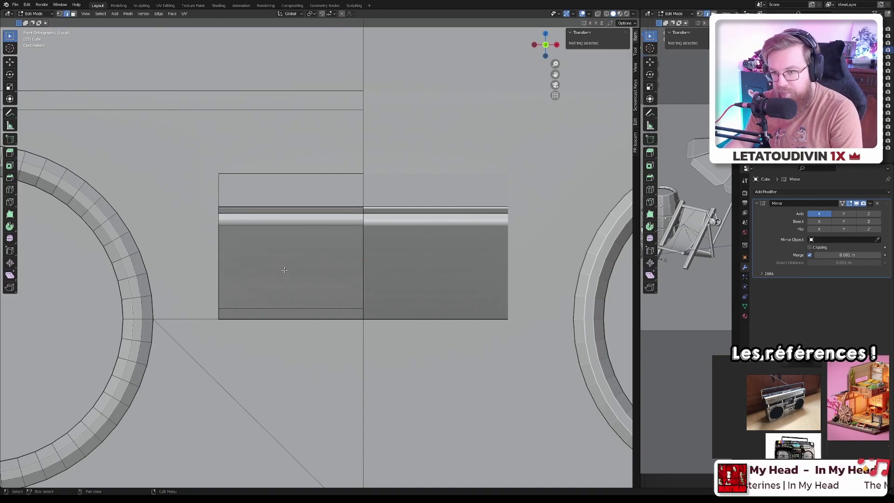
{"action": "key", "text": "l"}
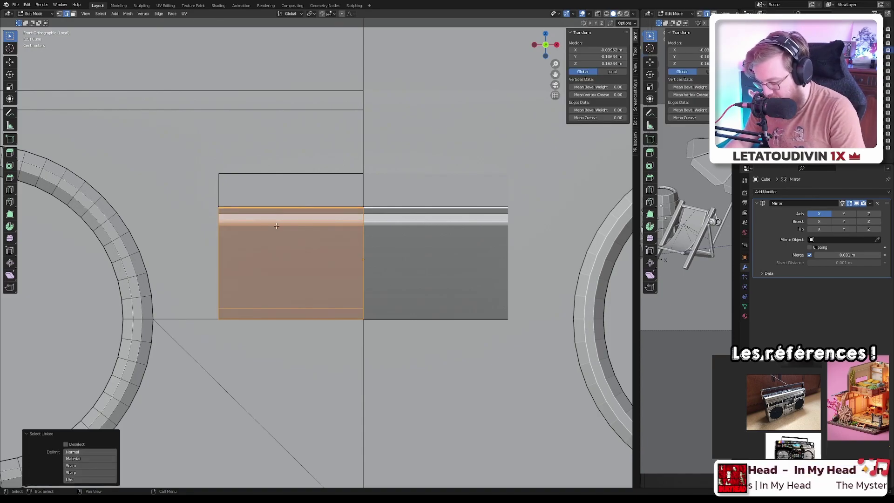
{"action": "key", "text": "h"}
{"action": "middle_click_drag", "start_coordinate": [297, 264], "coordinate": [351, 263], "text": "shift"}
{"action": "scroll", "coordinate": [350, 264], "scroll_direction": "up", "scroll_amount": 4}
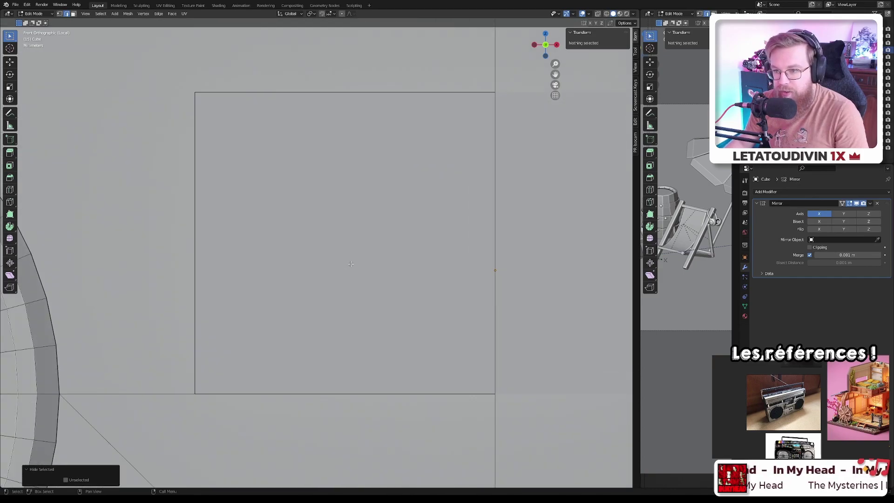
{"action": "key", "text": "shift+a"}
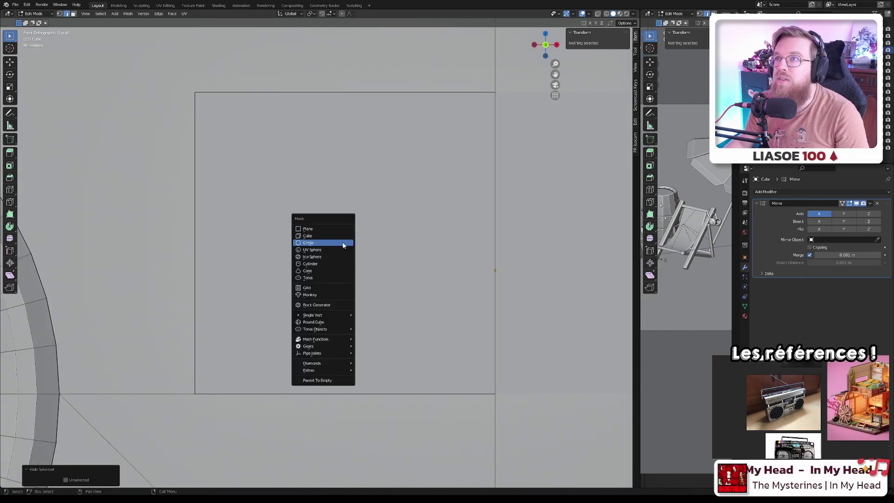
- Add a cylinder with 8 vertices and shrink it down
{"action": "left_click", "coordinate": [347, 263]}
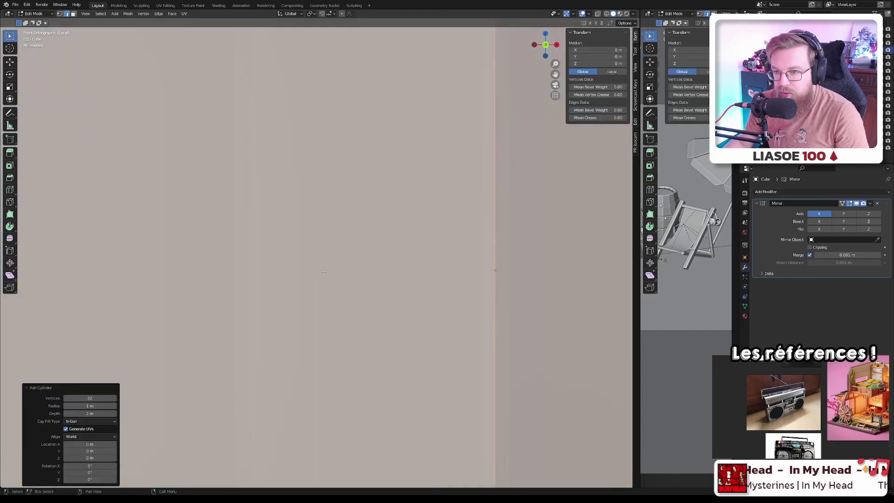
{"action": "scroll", "coordinate": [363, 282], "scroll_direction": "down", "scroll_amount": 7}
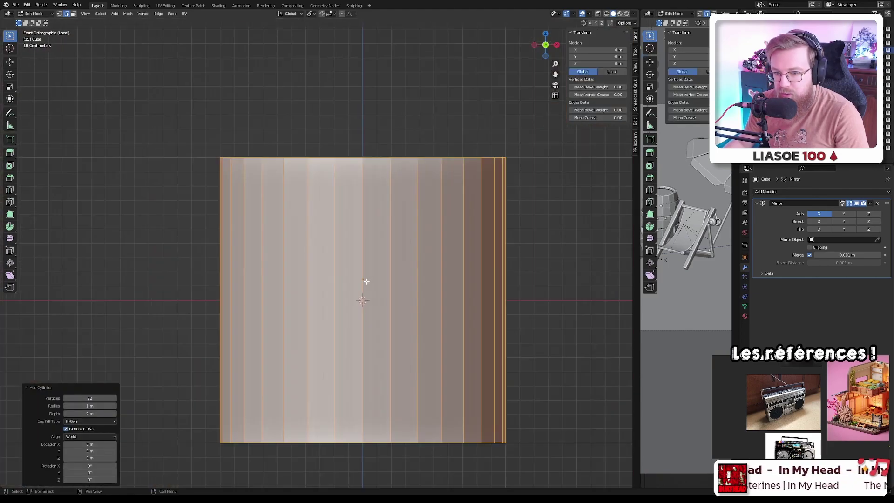
{"action": "left_click", "coordinate": [91, 398]}
{"action": "type", "text": "8"}
{"action": "key", "text": "Return"}
{"action": "key", "text": "s"}
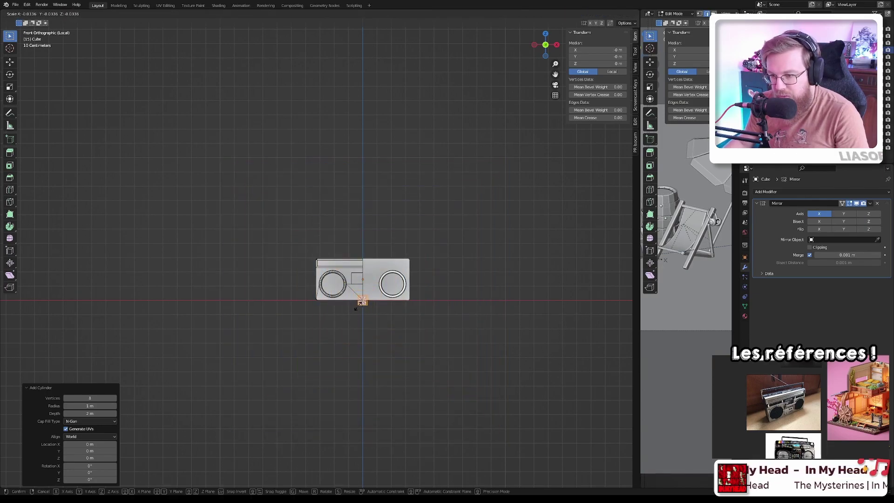
{"action": "left_click", "coordinate": [359, 306]}
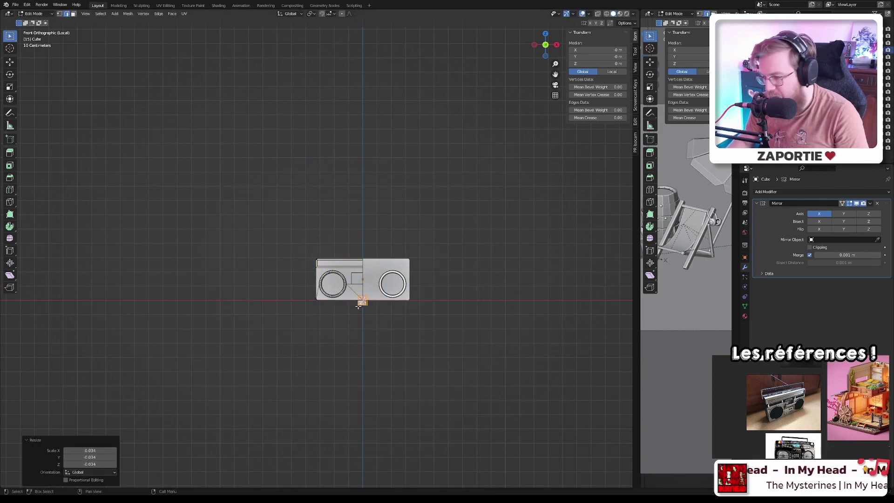
- In side view, rotate the cylinder 90°, scale it to 0.293 and place it against the front
{"action": "key", "text": "KP_3"}
{"action": "scroll", "coordinate": [359, 306], "scroll_direction": "up", "scroll_amount": 8}
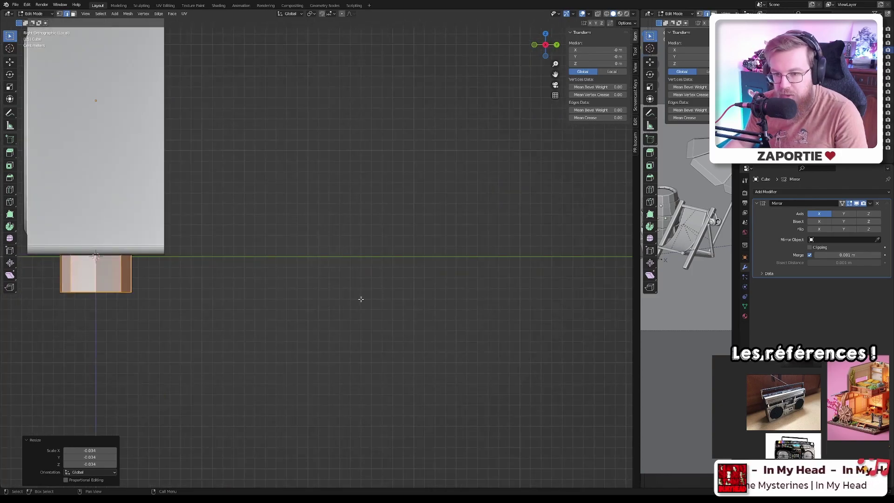
{"action": "key", "text": "r"}
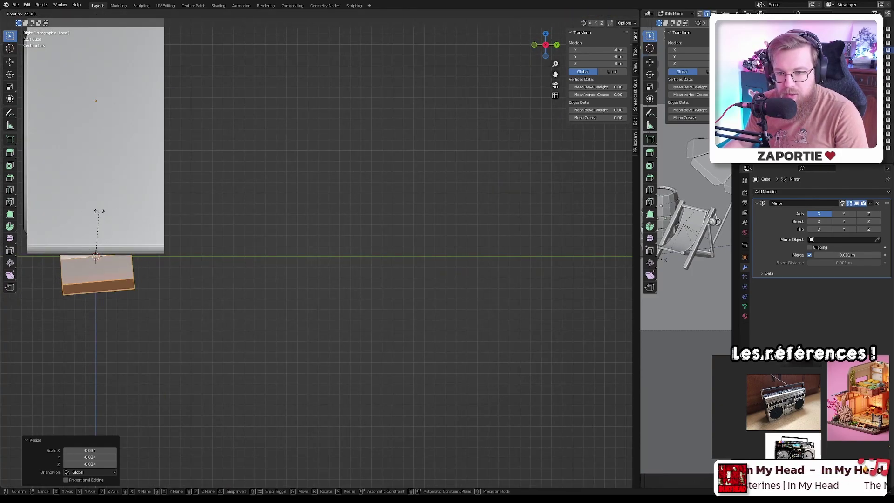
{"action": "left_click", "coordinate": [104, 209]}
{"action": "middle_click_drag", "start_coordinate": [104, 209], "coordinate": [336, 263], "text": "shift"}
{"action": "key", "text": "s"}
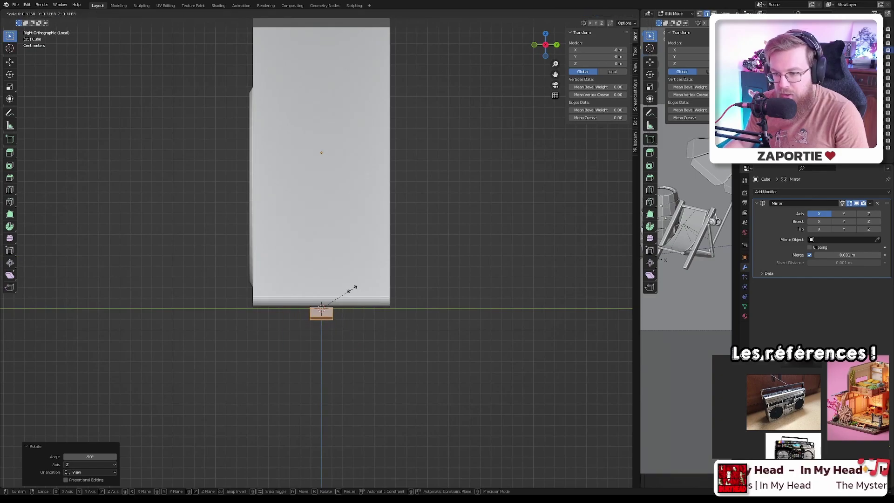
{"action": "left_click", "coordinate": [348, 289]}
{"action": "key", "text": "g"}
{"action": "left_click", "coordinate": [273, 137]}
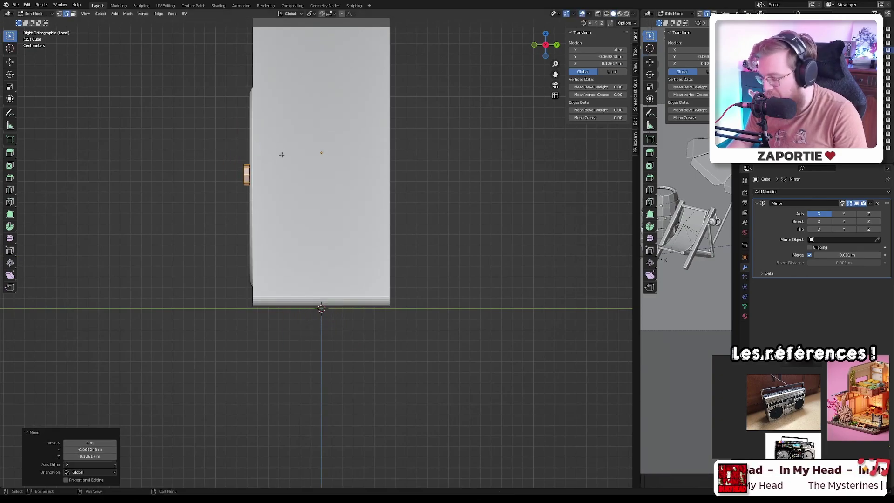
- In front view, move the cylinder onto the cassette flap area and scale it to 0.519
{"action": "key", "text": "KP_1"}
{"action": "scroll", "coordinate": [319, 139], "scroll_direction": "down", "scroll_amount": 4}
{"action": "middle_click_drag", "start_coordinate": [522, 158], "coordinate": [428, 205], "text": "shift"}
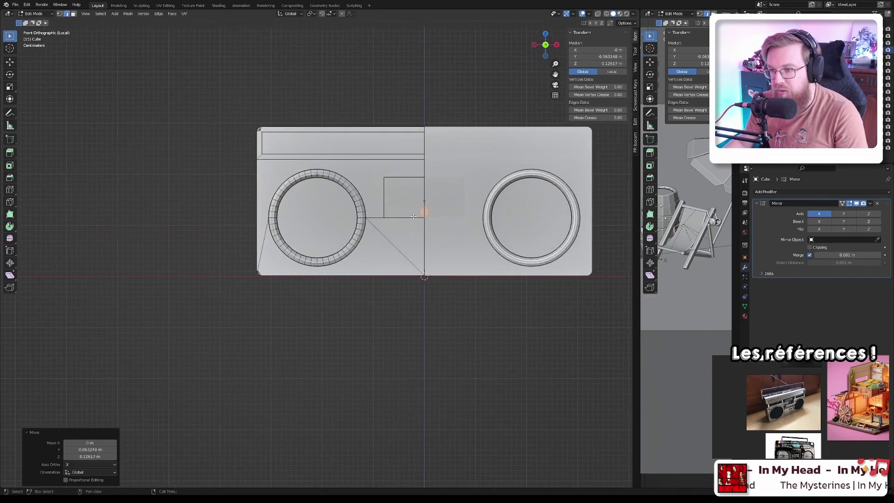
{"action": "scroll", "coordinate": [429, 205], "scroll_direction": "up", "scroll_amount": 10}
{"action": "key", "text": "g"}
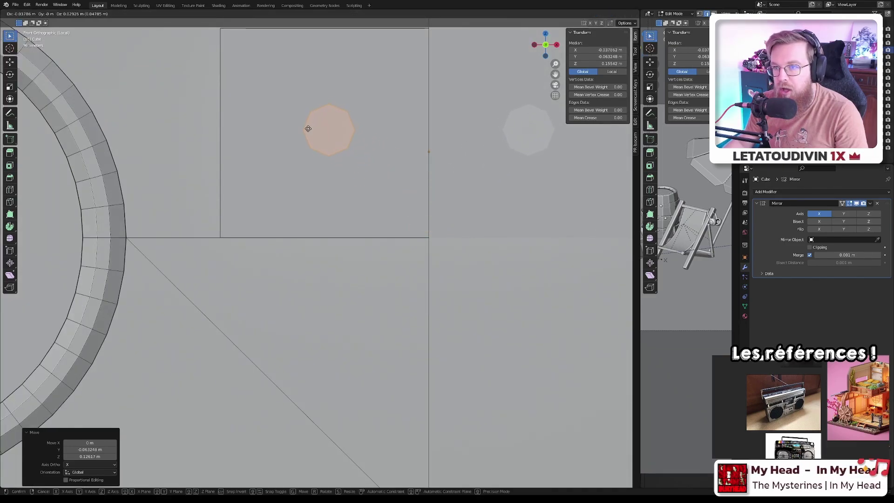
{"action": "left_click", "coordinate": [307, 128]}
{"action": "scroll", "coordinate": [339, 141], "scroll_direction": "up", "scroll_amount": 2}
{"action": "key", "text": "s"}
{"action": "left_click", "coordinate": [362, 136]}
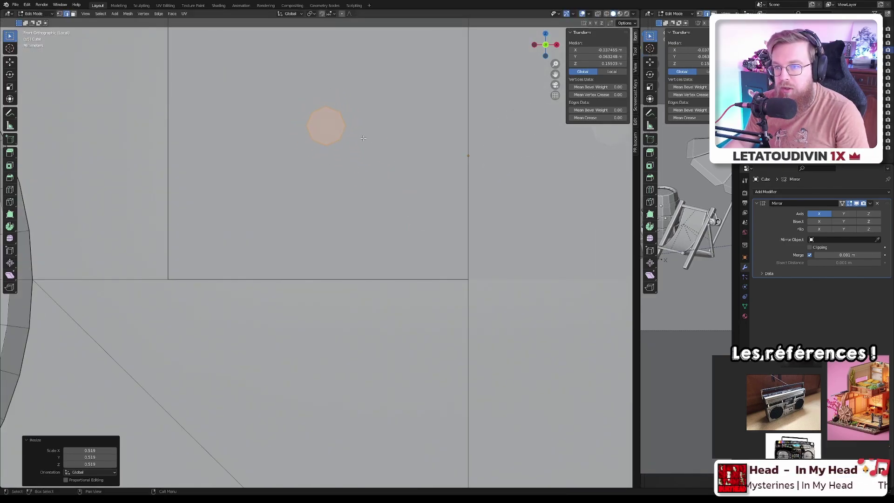
{"action": "middle_click_drag", "start_coordinate": [341, 142], "coordinate": [425, 152]}
- Taper the knob's outer end face to 0.534 scale
{"action": "scroll", "coordinate": [328, 149], "scroll_direction": "down", "scroll_amount": 6}
{"action": "scroll", "coordinate": [425, 152], "scroll_direction": "up", "scroll_amount": 1}
{"action": "scroll", "coordinate": [425, 152], "scroll_direction": "down", "scroll_amount": 5}
{"action": "scroll", "coordinate": [424, 153], "scroll_direction": "up", "scroll_amount": 3}
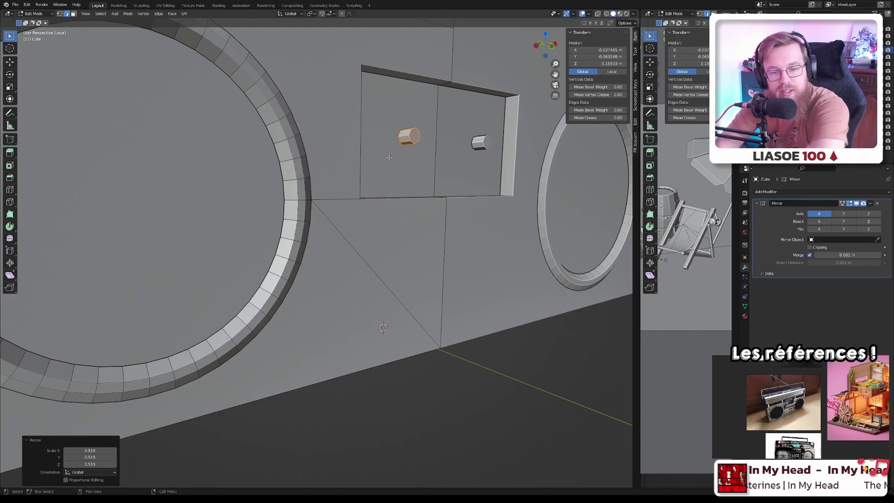
{"action": "scroll", "coordinate": [417, 202], "scroll_direction": "down", "scroll_amount": 3}
{"action": "scroll", "coordinate": [416, 201], "scroll_direction": "up", "scroll_amount": 5}
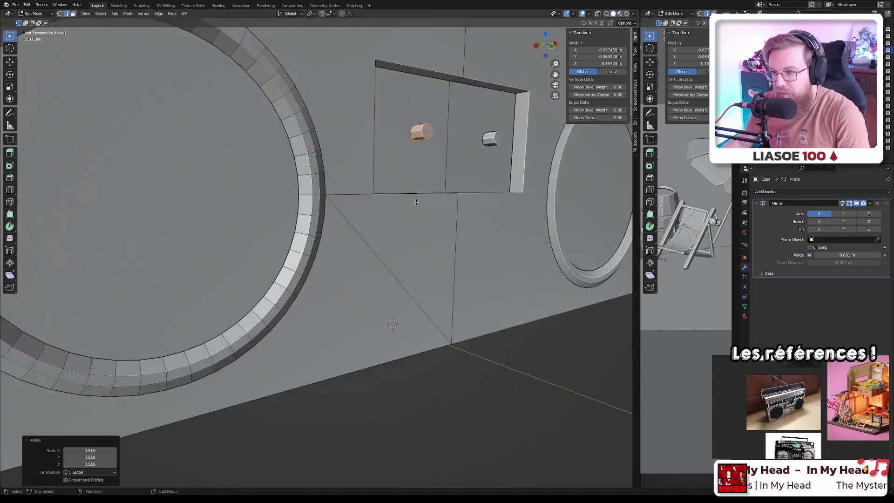
{"action": "scroll", "coordinate": [437, 155], "scroll_direction": "down", "scroll_amount": 3}
{"action": "middle_click_drag", "start_coordinate": [436, 155], "coordinate": [410, 233]}
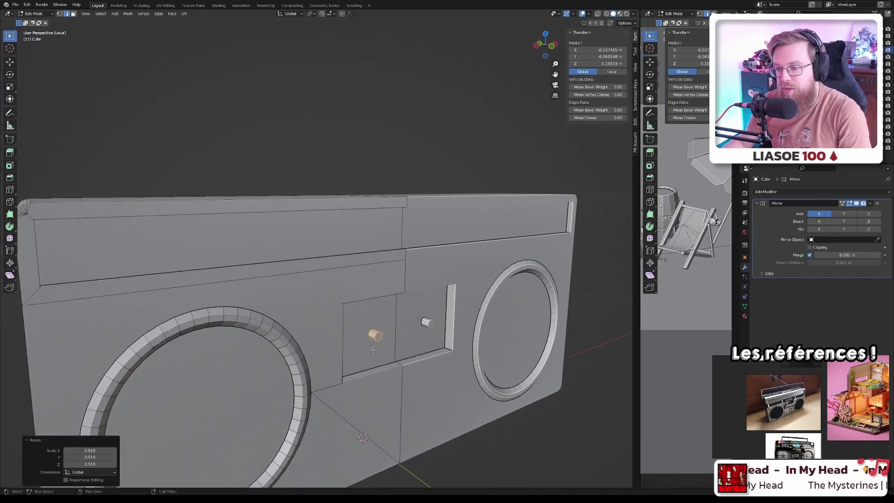
{"action": "scroll", "coordinate": [379, 321], "scroll_direction": "up", "scroll_amount": 5}
{"action": "middle_click_drag", "start_coordinate": [379, 321], "coordinate": [343, 294]}
{"action": "left_click", "coordinate": [357, 289]}
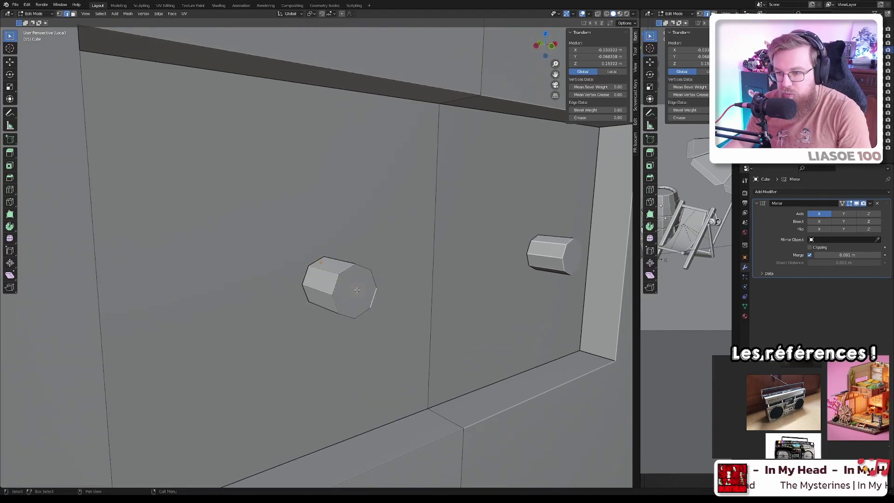
{"action": "left_click", "coordinate": [352, 290]}
{"action": "key", "text": "s"}
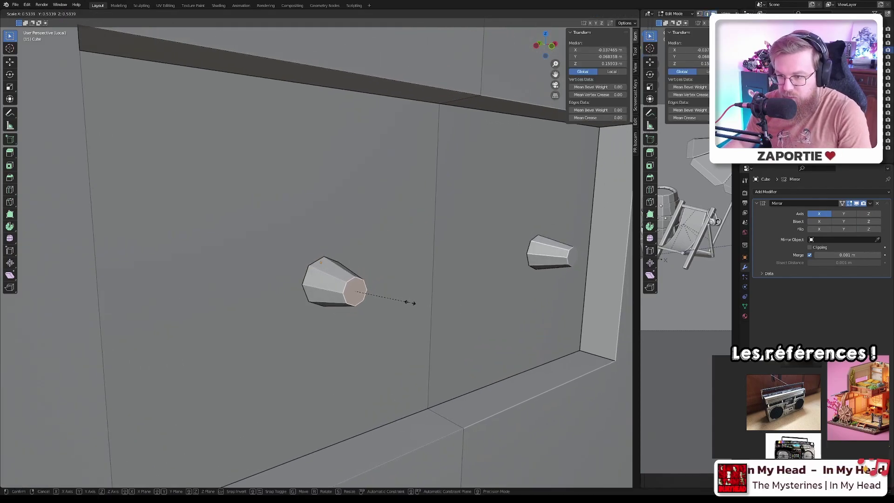
{"action": "left_click", "coordinate": [410, 303]}
{"action": "scroll", "coordinate": [427, 316], "scroll_direction": "down", "scroll_amount": 3}
{"action": "key", "text": "Tab"}
- Enlarge the whole knob by 1.734 and reveal the hidden cassette flap bar
{"action": "scroll", "coordinate": [426, 315], "scroll_direction": "down", "scroll_amount": 8}
{"action": "middle_click_drag", "start_coordinate": [423, 311], "coordinate": [400, 322]}
{"action": "scroll", "coordinate": [401, 334], "scroll_direction": "up", "scroll_amount": 2}
{"action": "scroll", "coordinate": [419, 326], "scroll_direction": "down", "scroll_amount": 3}
{"action": "scroll", "coordinate": [408, 323], "scroll_direction": "up", "scroll_amount": 3}
{"action": "key", "text": "Tab"}
{"action": "scroll", "coordinate": [400, 321], "scroll_direction": "up", "scroll_amount": 3}
{"action": "scroll", "coordinate": [391, 323], "scroll_direction": "up", "scroll_amount": 2}
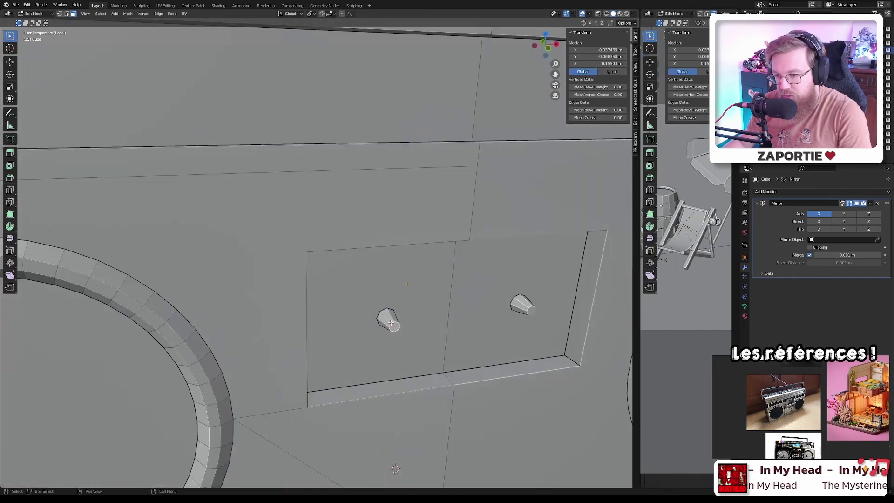
{"action": "key", "text": "l"}
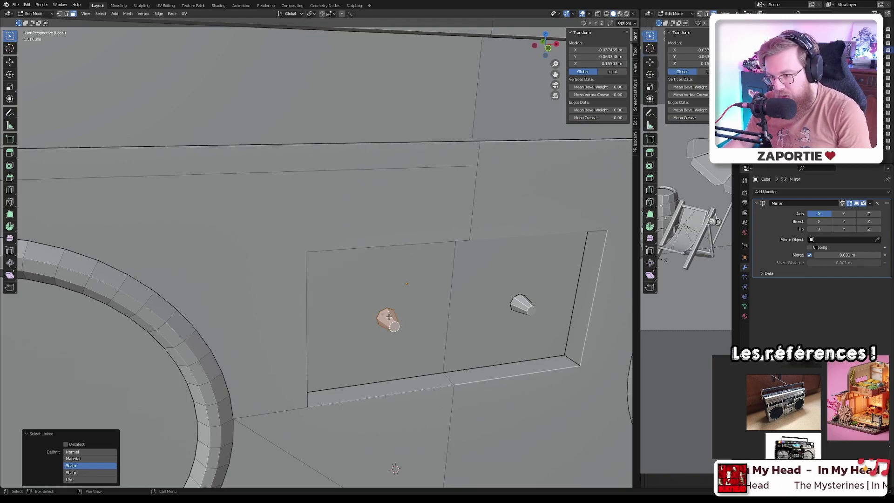
{"action": "key", "text": "s"}
{"action": "left_click", "coordinate": [392, 321]}
{"action": "scroll", "coordinate": [393, 321], "scroll_direction": "down", "scroll_amount": 3}
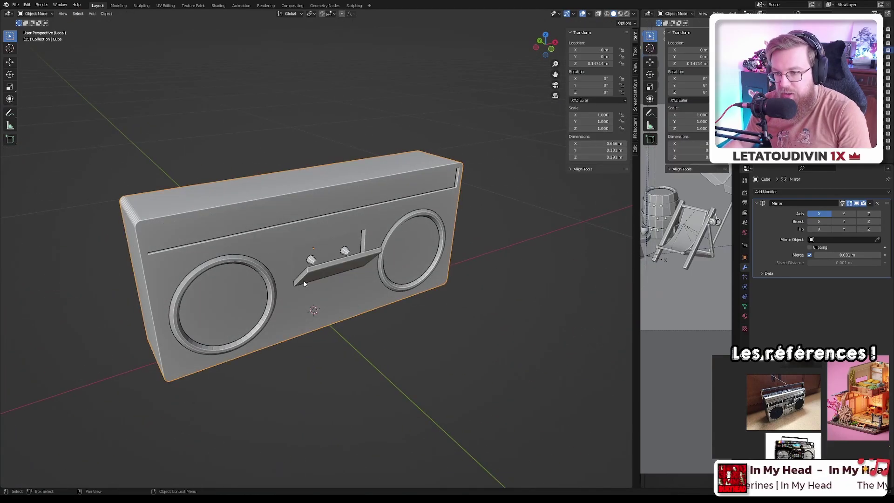
{"action": "scroll", "coordinate": [302, 284], "scroll_direction": "up", "scroll_amount": 4}
{"action": "scroll", "coordinate": [302, 284], "scroll_direction": "down", "scroll_amount": 4}
{"action": "key", "text": "Tab"}
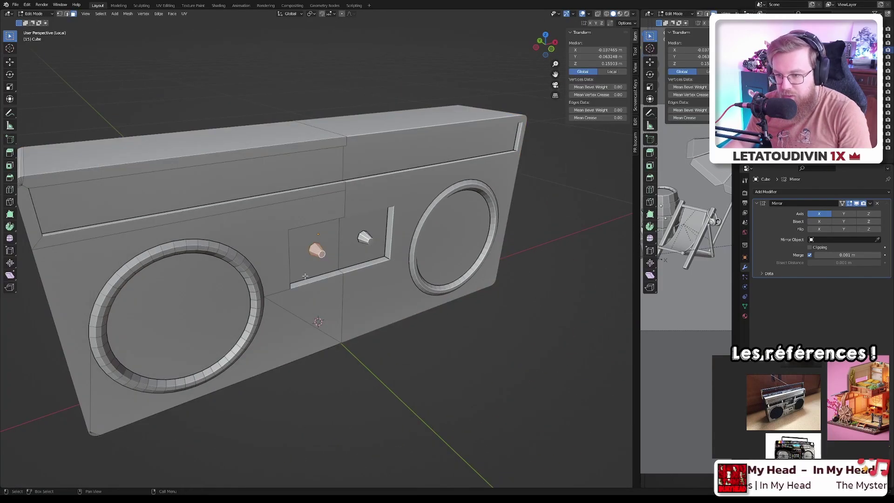
{"action": "key", "text": "alt+h"}
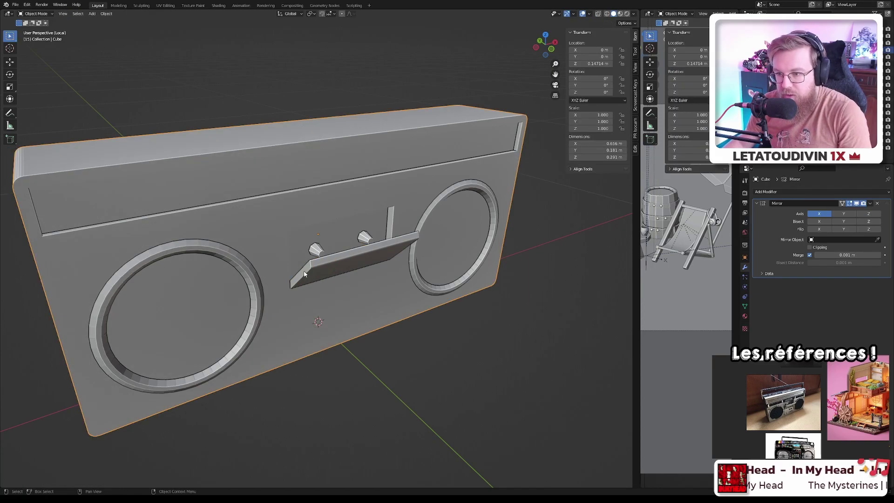
{"action": "scroll", "coordinate": [318, 263], "scroll_direction": "up", "scroll_amount": 3}
{"action": "scroll", "coordinate": [318, 263], "scroll_direction": "down", "scroll_amount": 4}
{"action": "mouse_move", "coordinate": [318, 263]}
{"action": "middle_mouse_down"}
{"action": "mouse_move", "coordinate": [280, 261]}
{"action": "mouse_move", "coordinate": [325, 255]}
{"action": "middle_mouse_up"}
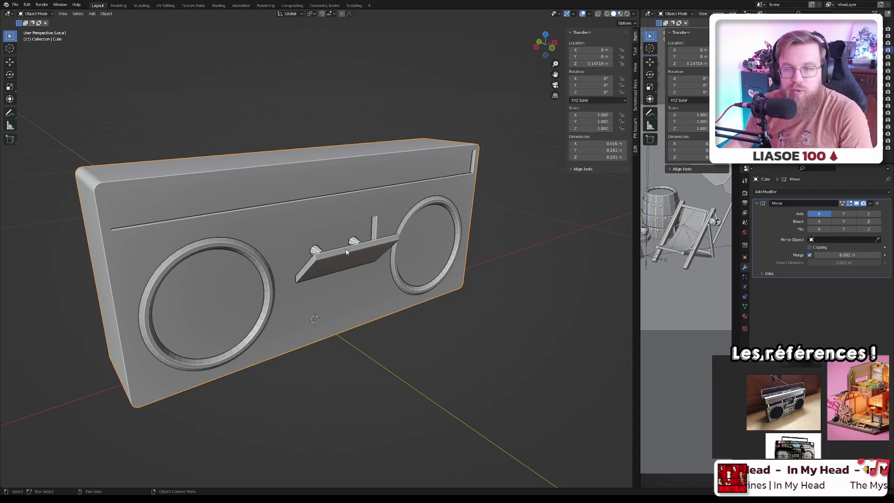
{"action": "middle_click_drag", "start_coordinate": [423, 238], "coordinate": [407, 220]}
{"action": "scroll", "coordinate": [403, 225], "scroll_direction": "up", "scroll_amount": 6}
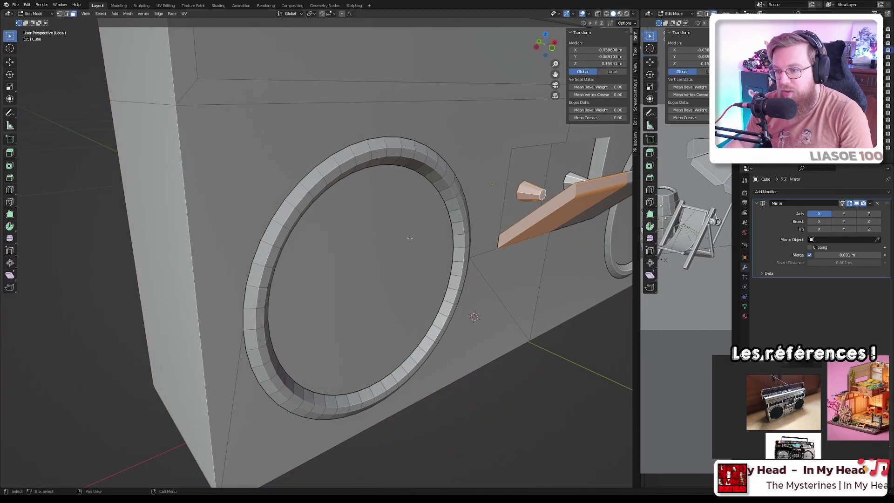
{"action": "middle_click_drag", "start_coordinate": [414, 244], "coordinate": [348, 246]}
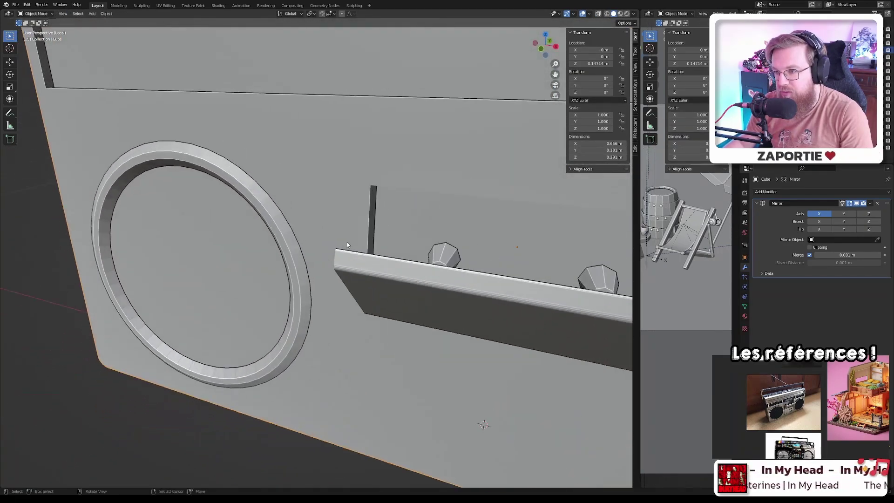
{"action": "middle_click_drag", "start_coordinate": [412, 216], "coordinate": [386, 316]}
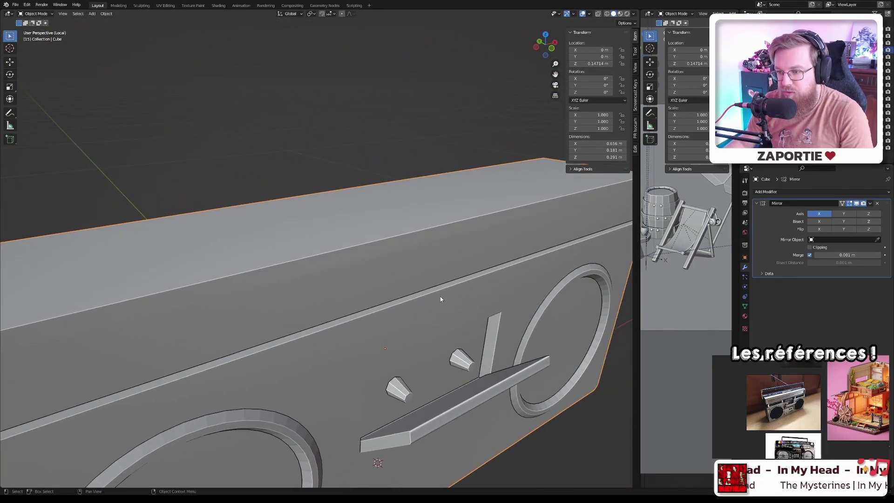
{"action": "scroll", "coordinate": [442, 296], "scroll_direction": "down", "scroll_amount": 6}
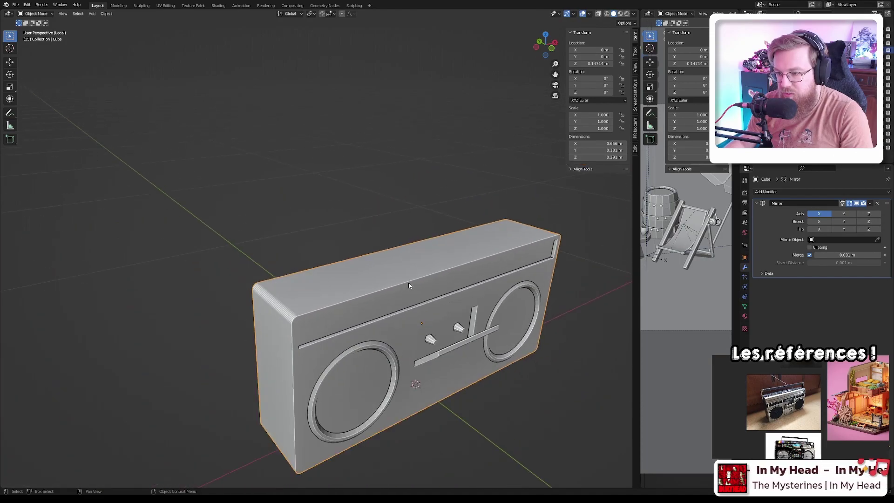
{"action": "scroll", "coordinate": [409, 285], "scroll_direction": "up", "scroll_amount": 2}
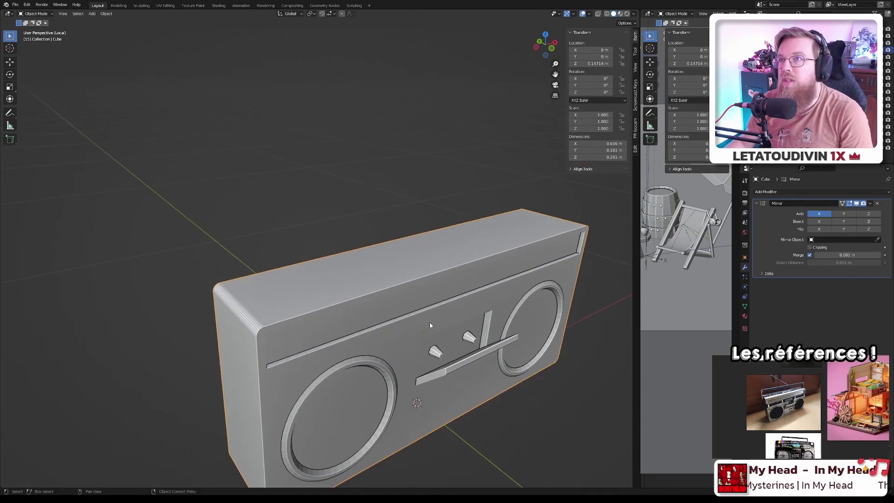
{"action": "middle_click_drag", "start_coordinate": [225, 367], "coordinate": [349, 303]}
- Add two horizontal loop cuts across the box near its top
{"action": "key", "text": "Tab"}
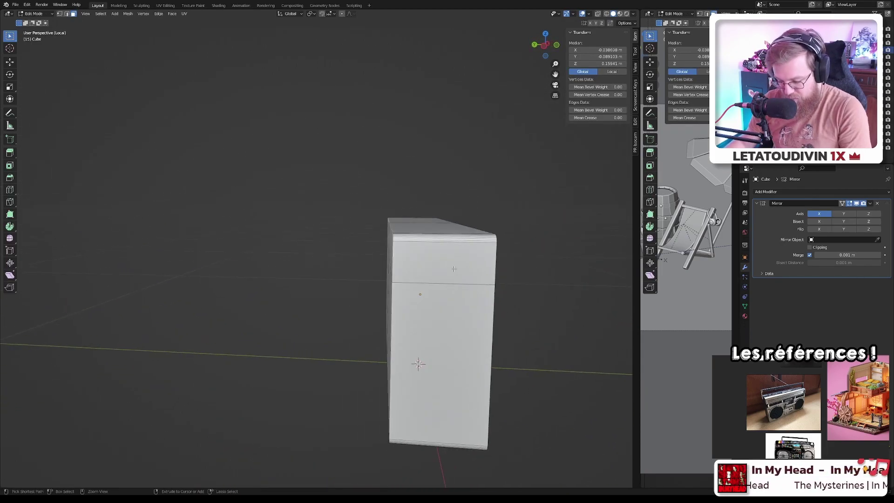
{"action": "key", "text": "ctrl+r"}
{"action": "left_click", "coordinate": [494, 252]}
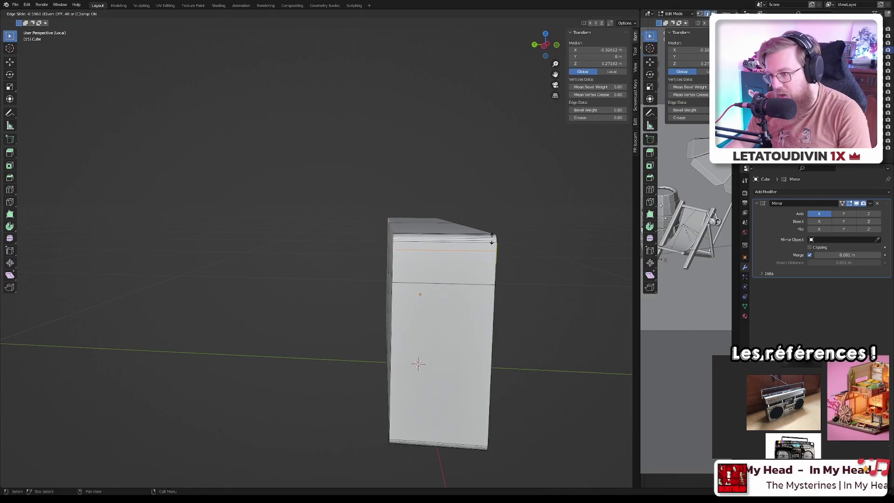
{"action": "left_click", "coordinate": [492, 240]}
{"action": "scroll", "coordinate": [494, 291], "scroll_direction": "up", "scroll_amount": 5}
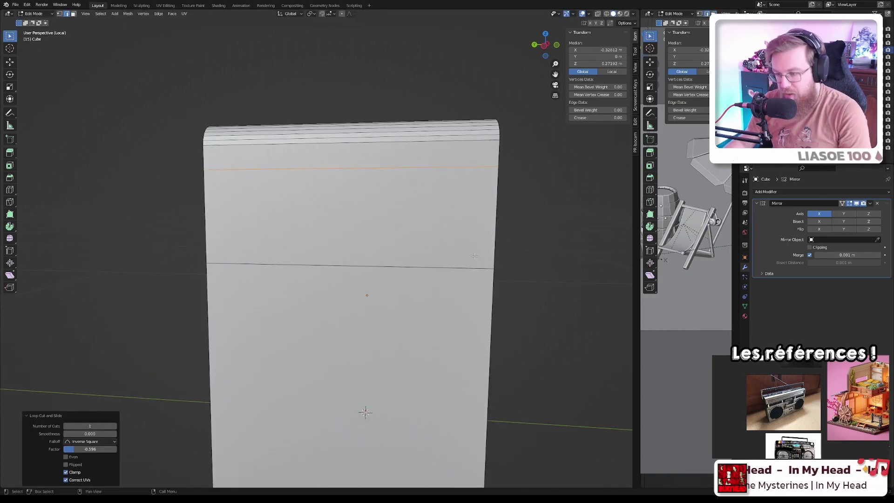
{"action": "key", "text": "ctrl+r"}
{"action": "left_click", "coordinate": [488, 225]}
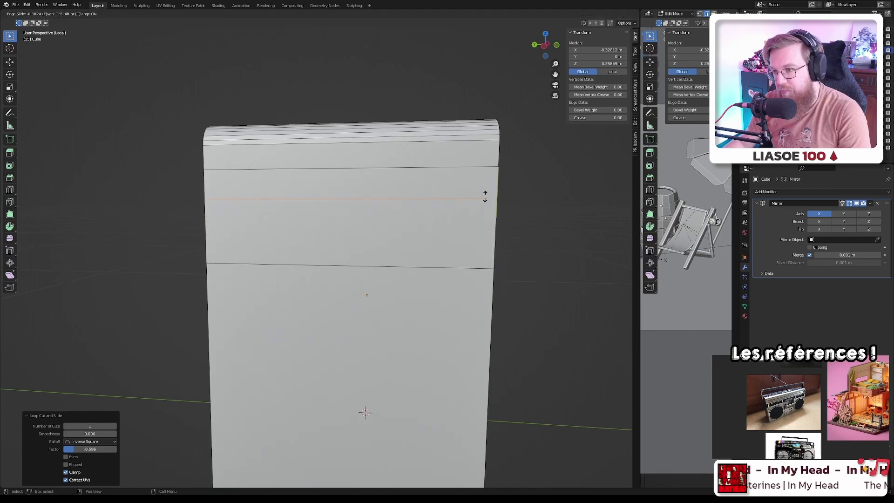
{"action": "left_click", "coordinate": [485, 196]}
- Add a centred vertical loop cut and start bevelling the short top edge segment
{"action": "key", "text": "ctrl+r"}
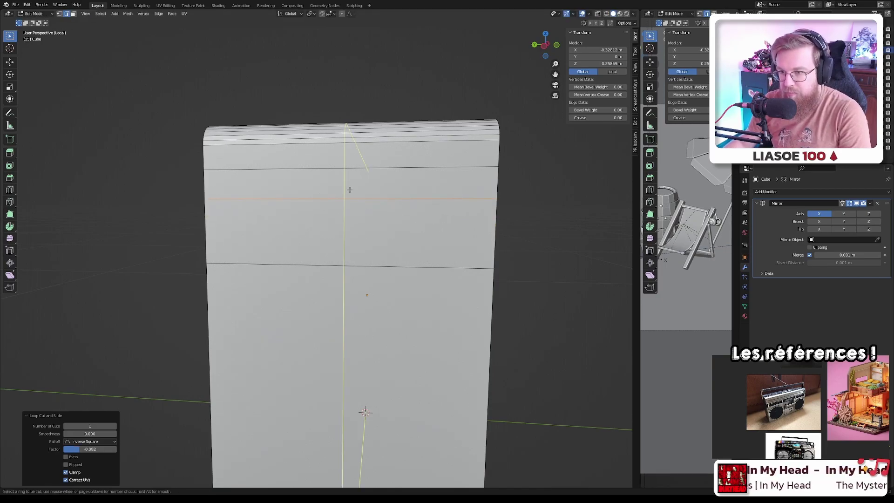
{"action": "left_click", "coordinate": [350, 190]}
{"action": "right_click", "coordinate": [350, 191]}
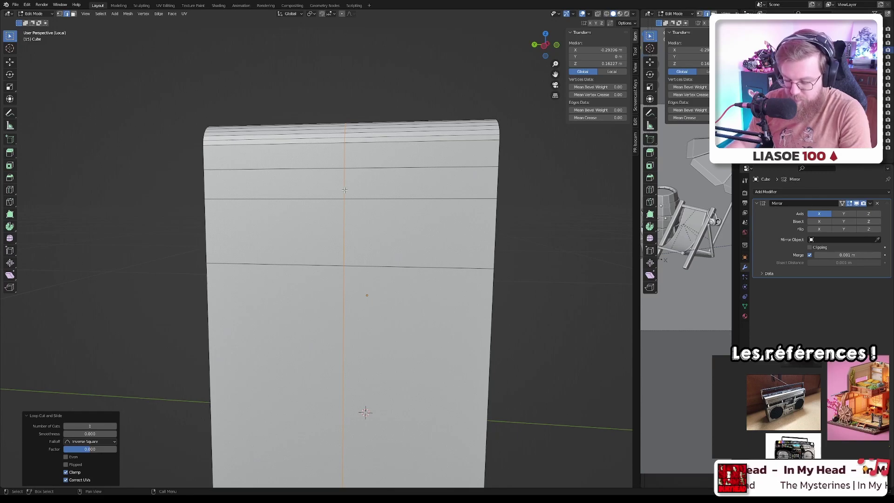
{"action": "left_click", "coordinate": [343, 183]}
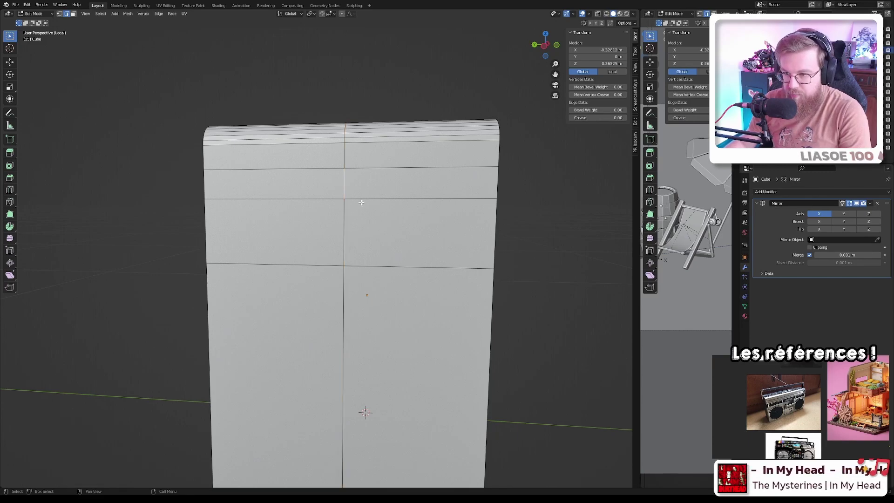
{"action": "key", "text": "ctrl+b"}
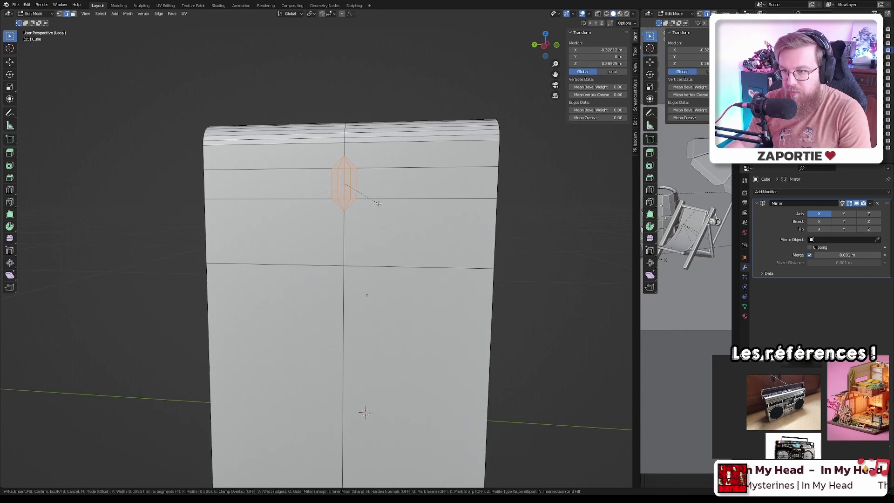
- Confirm the bevel width and set its segment count in the redo panel
{"action": "left_click", "coordinate": [379, 203]}
{"action": "left_click", "coordinate": [89, 382]}
{"action": "key", "text": "Return"}
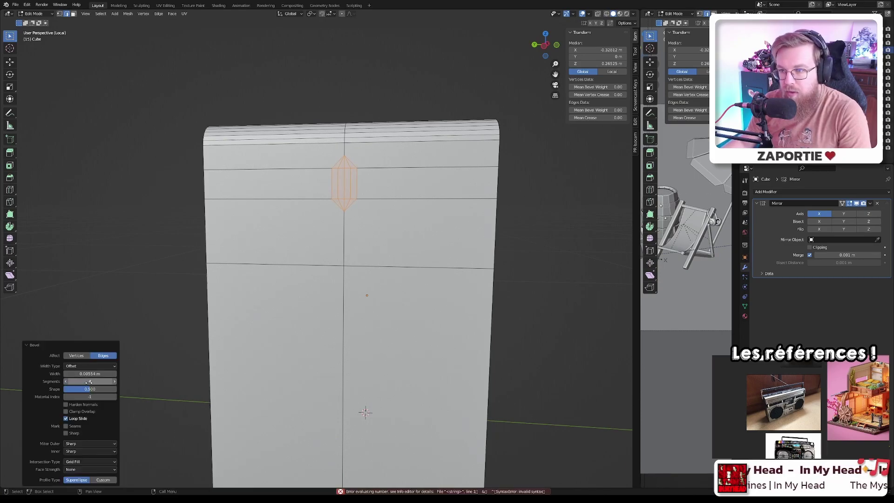
{"action": "left_click", "coordinate": [82, 382]}
{"action": "type", "text": "6"}
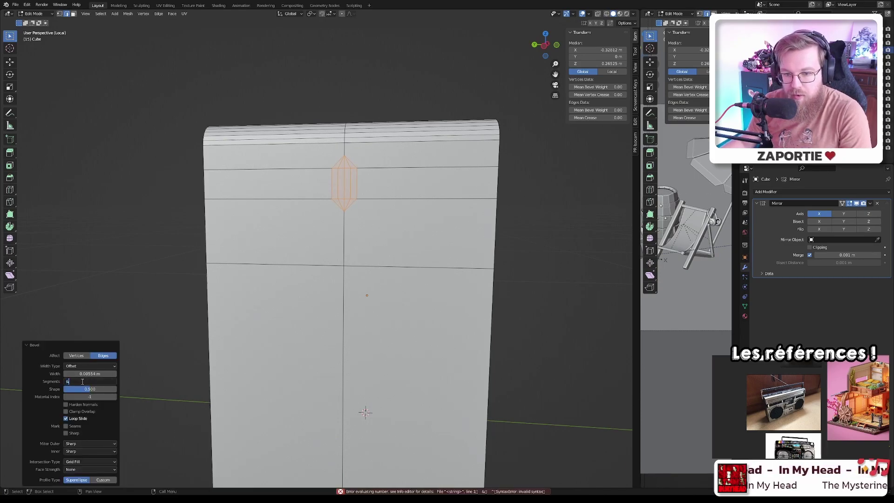
{"action": "key", "text": "Return"}
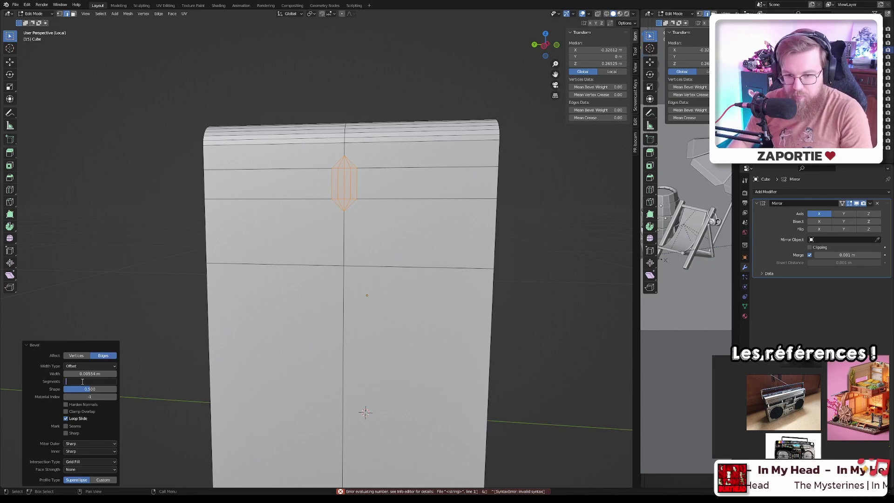
{"action": "scroll", "coordinate": [372, 157], "scroll_direction": "up", "scroll_amount": 5}
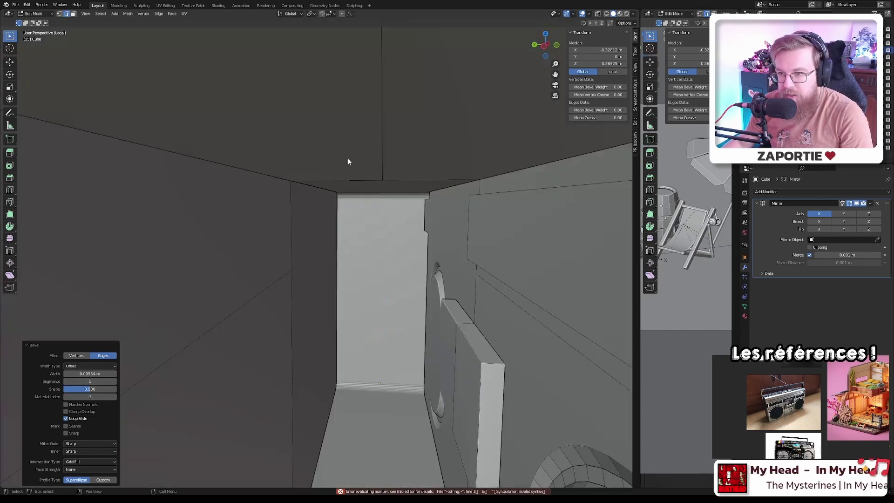
{"action": "scroll", "coordinate": [347, 161], "scroll_direction": "down", "scroll_amount": 2}
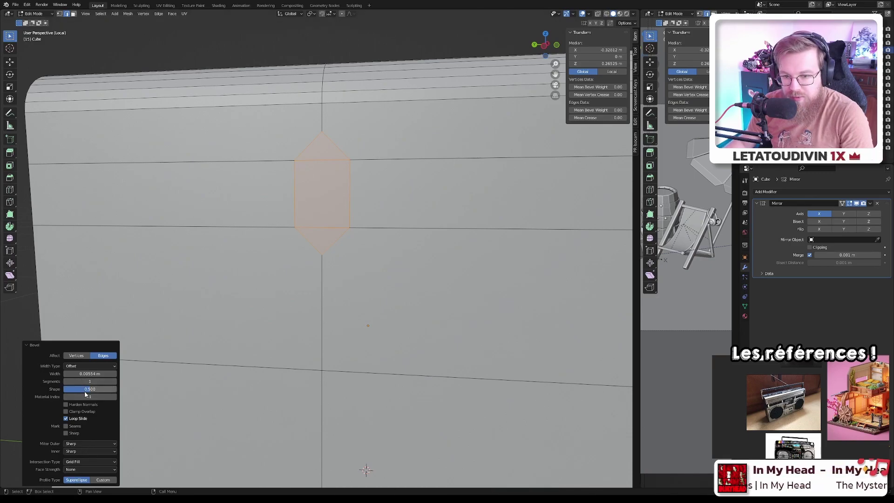
- Reset the bevel Shape to 0.5 and keep Affect set to Edges
{"action": "mouse_move", "coordinate": [103, 389]}
{"action": "left_mouse_down"}
{"action": "mouse_move", "coordinate": [68, 389]}
{"action": "mouse_move", "coordinate": [116, 389]}
{"action": "left_mouse_up"}
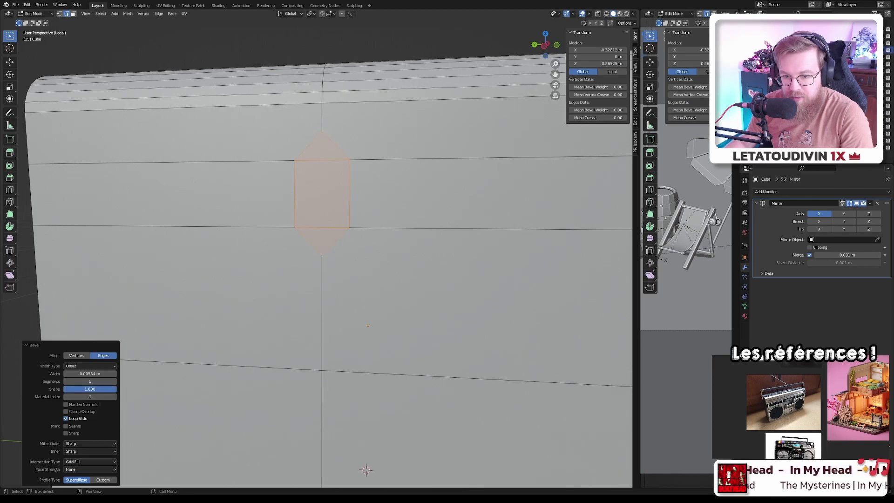
{"action": "left_click", "coordinate": [98, 389]}
{"action": "type", "text": "0"}
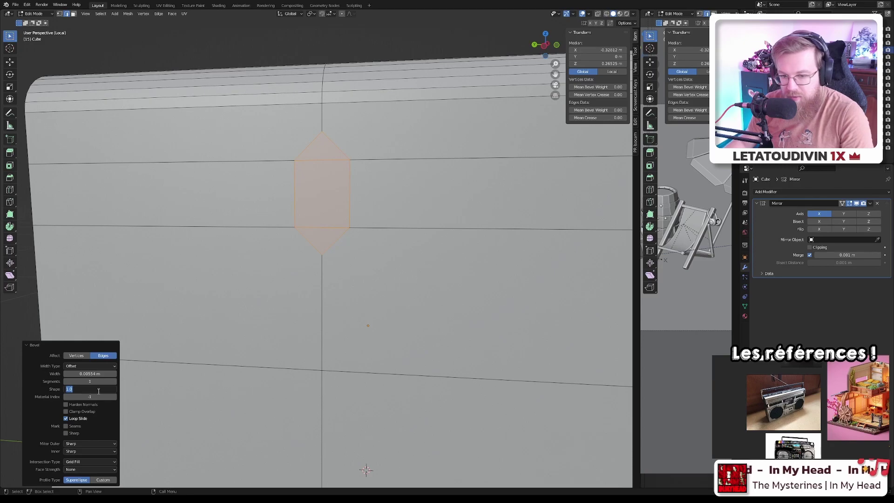
{"action": "type", "text": ".5"}
{"action": "key", "text": "Return"}
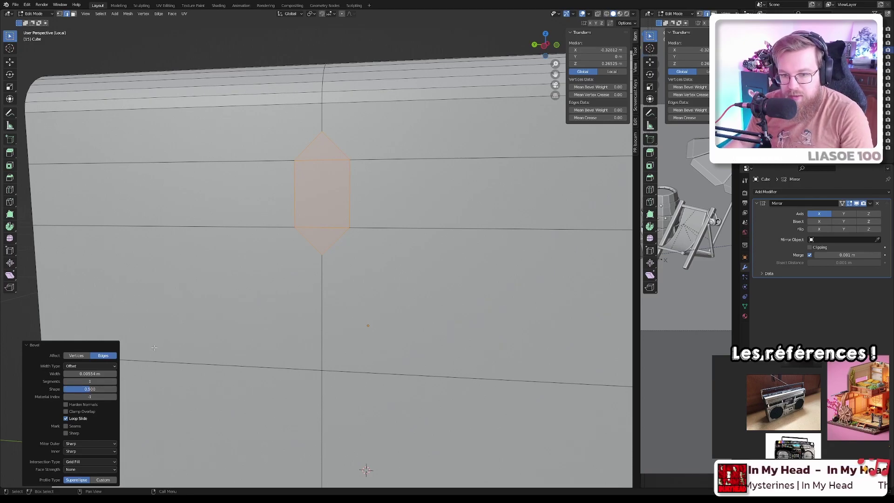
{"action": "left_click", "coordinate": [85, 357]}
{"action": "left_click", "coordinate": [104, 357]}
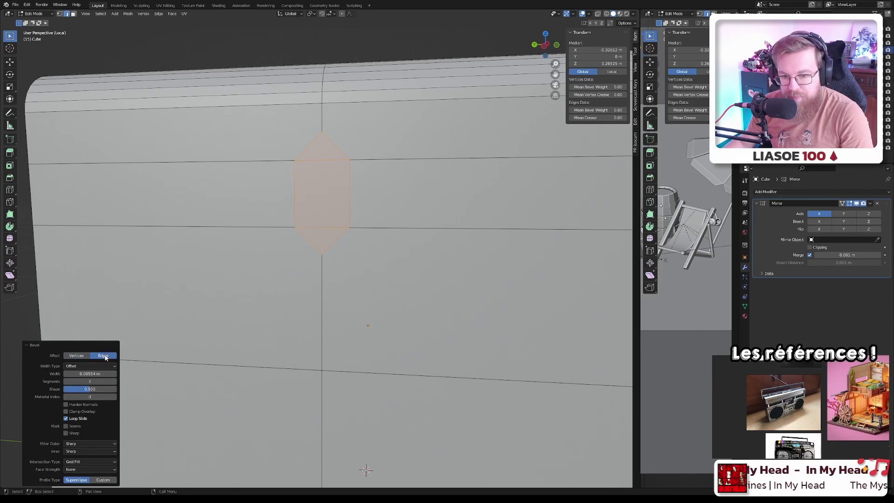
- Finish the bevel and select the hexagon's upper-right diagonal edge
{"action": "left_click", "coordinate": [317, 137]}
{"action": "scroll", "coordinate": [319, 140], "scroll_direction": "up", "scroll_amount": 5}
{"action": "scroll", "coordinate": [319, 140], "scroll_direction": "down", "scroll_amount": 5}
{"action": "middle_click_drag", "start_coordinate": [386, 135], "coordinate": [318, 174], "text": "shift"}
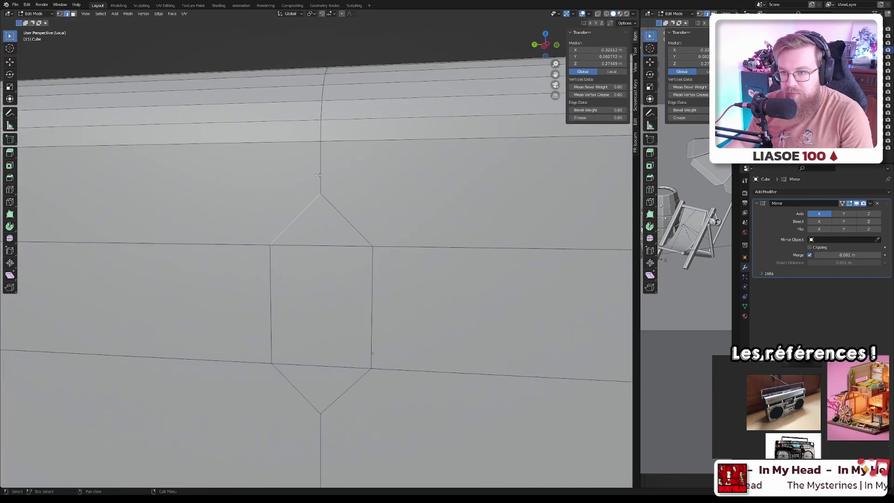
{"action": "left_click", "coordinate": [329, 204]}
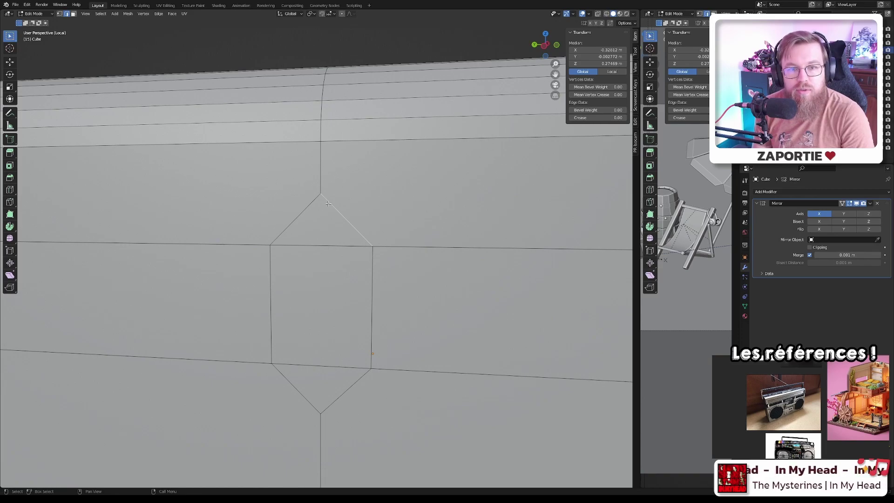
{"action": "scroll", "coordinate": [329, 203], "scroll_direction": "down", "scroll_amount": 5}
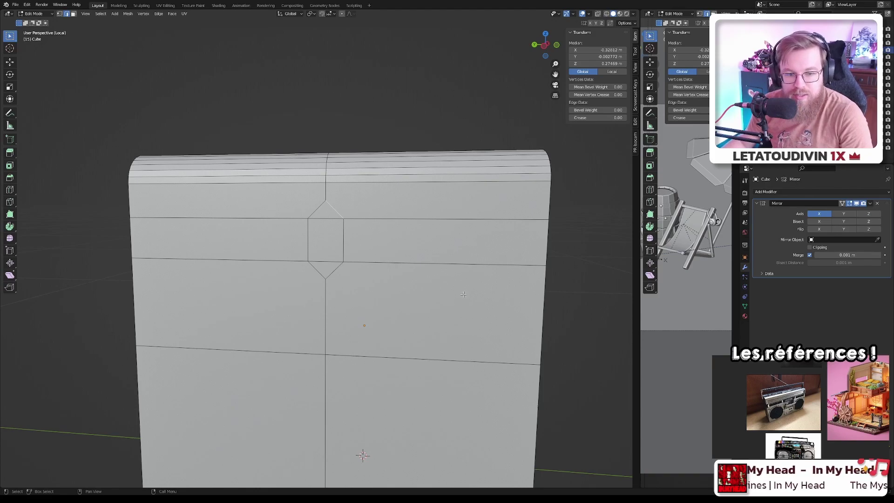
- Bring the slanted shelf by the knobs into close view and re-enter Edit Mode
{"action": "middle_click_drag", "start_coordinate": [464, 294], "coordinate": [523, 352]}
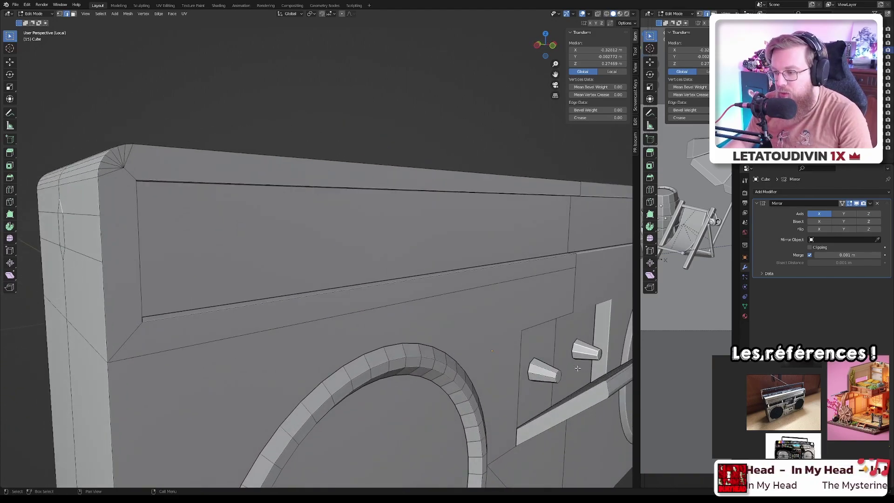
{"action": "scroll", "coordinate": [578, 368], "scroll_direction": "down", "scroll_amount": 6}
{"action": "scroll", "coordinate": [567, 369], "scroll_direction": "up", "scroll_amount": 7}
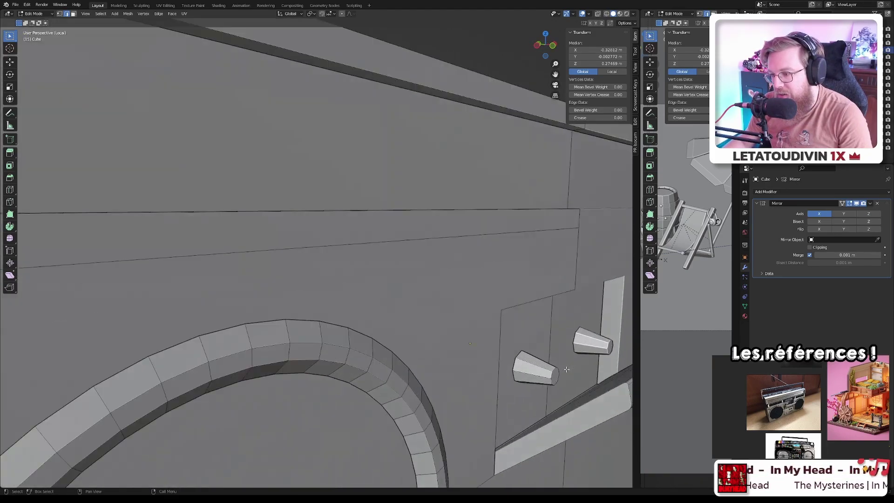
{"action": "scroll", "coordinate": [567, 369], "scroll_direction": "down", "scroll_amount": 2}
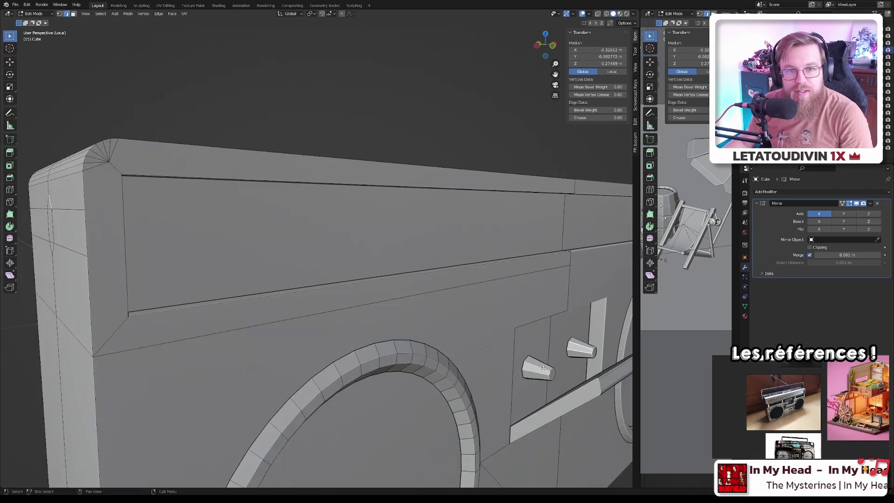
{"action": "middle_click_drag", "start_coordinate": [511, 365], "coordinate": [409, 375], "text": "shift"}
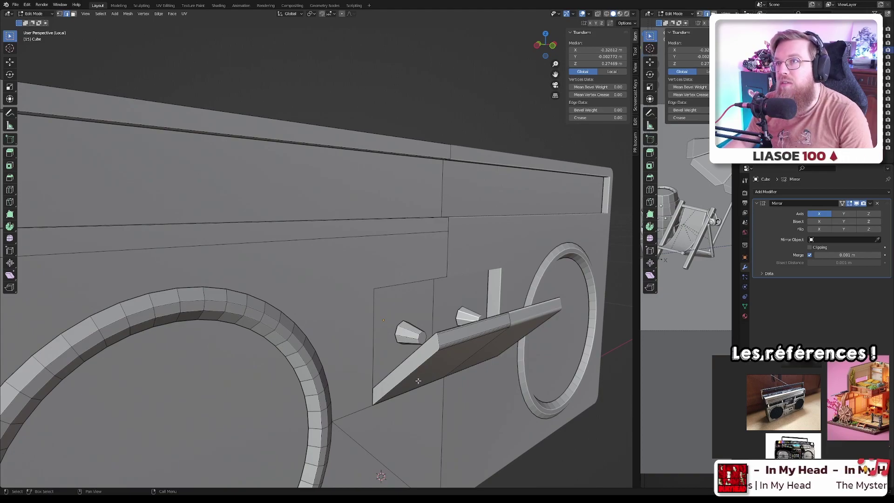
{"action": "scroll", "coordinate": [418, 381], "scroll_direction": "up", "scroll_amount": 3}
{"action": "key", "text": "Tab"}
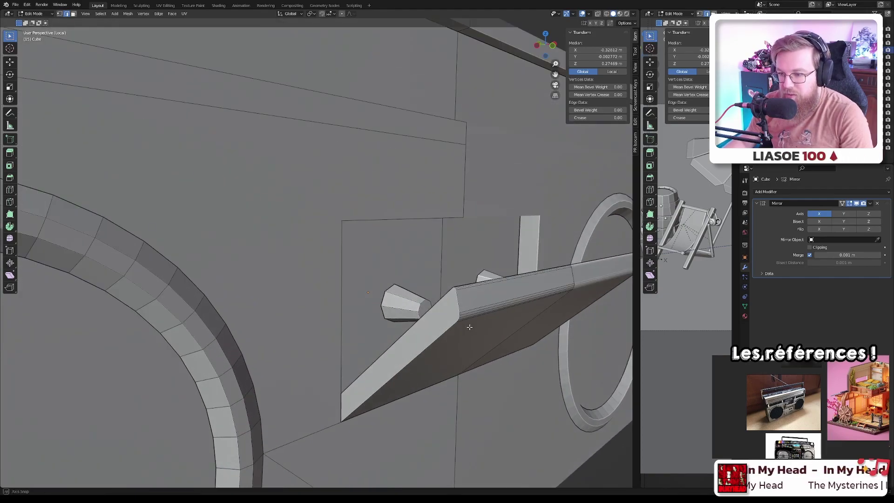
{"action": "middle_click_drag", "start_coordinate": [427, 355], "coordinate": [340, 370]}
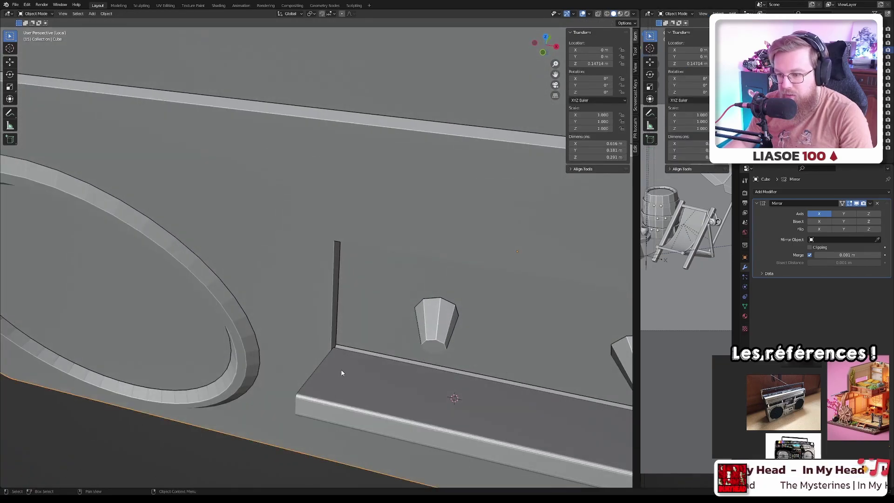
{"action": "key", "text": "Tab"}
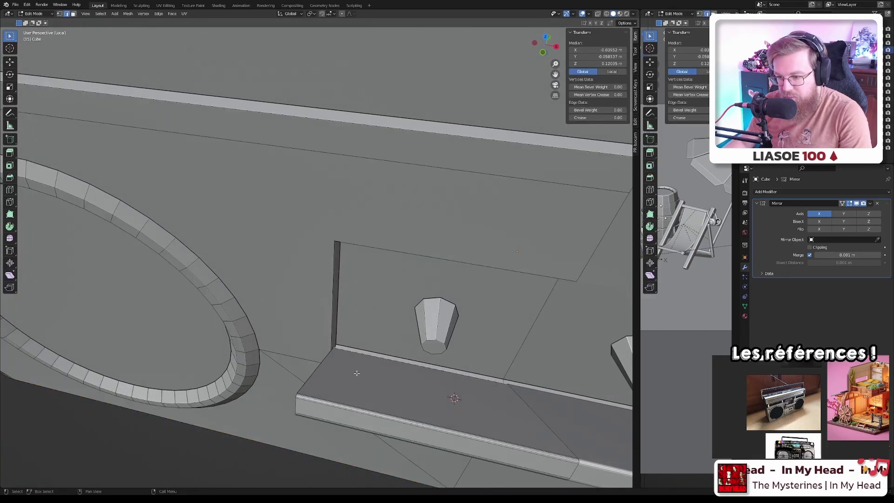
- Cut a loop across the shelf near its end and slide it into position
{"action": "left_click", "coordinate": [375, 383]}
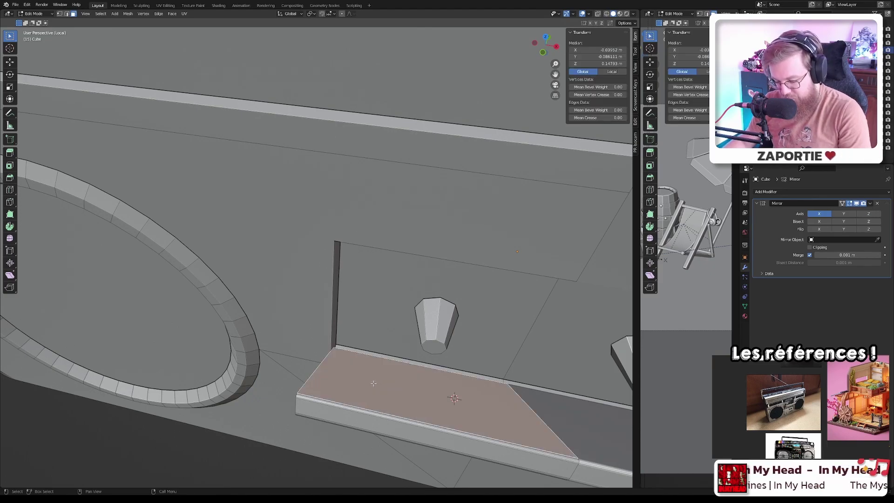
{"action": "key", "text": "ctrl+r"}
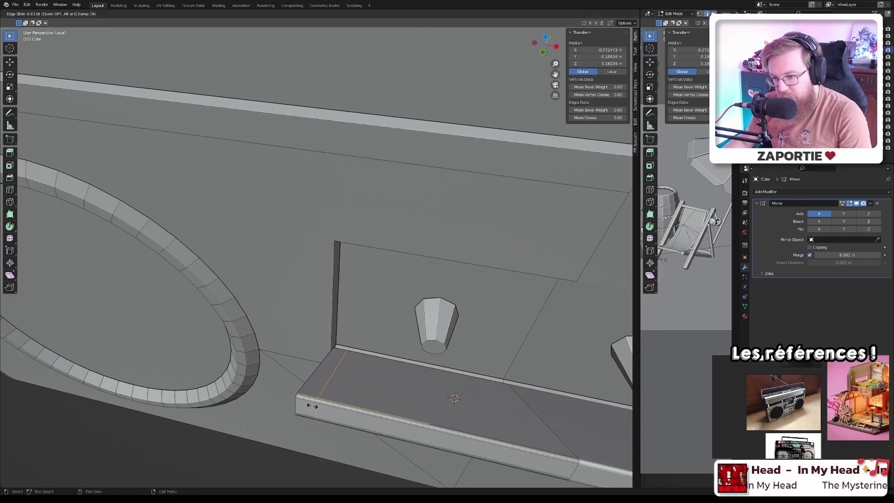
{"action": "left_click", "coordinate": [302, 404]}
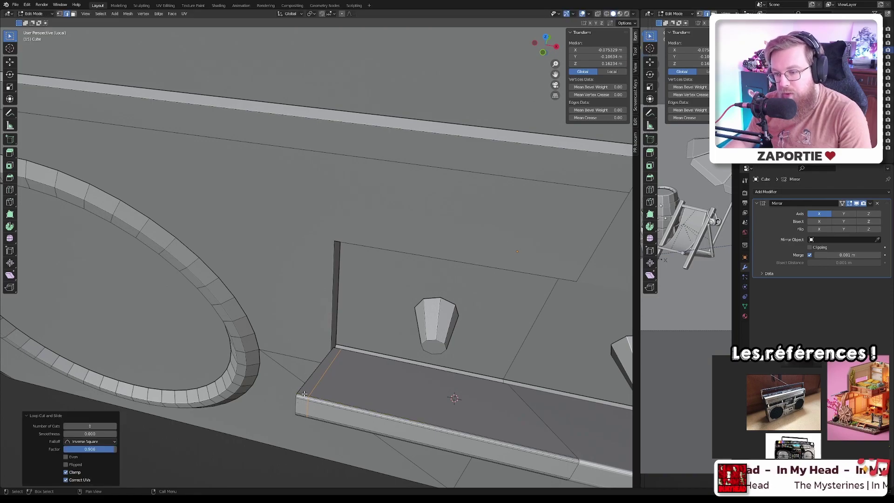
{"action": "key", "text": "ctrl+z"}
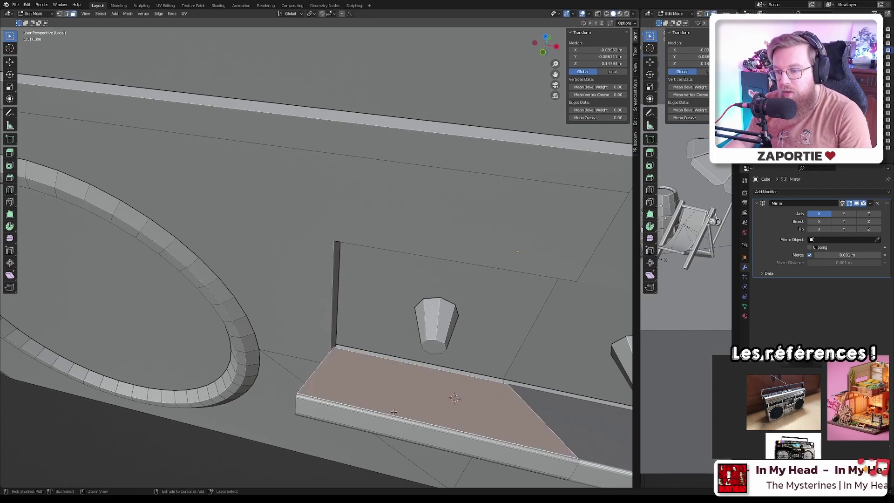
{"action": "key", "text": "ctrl+r"}
{"action": "left_click", "coordinate": [422, 405]}
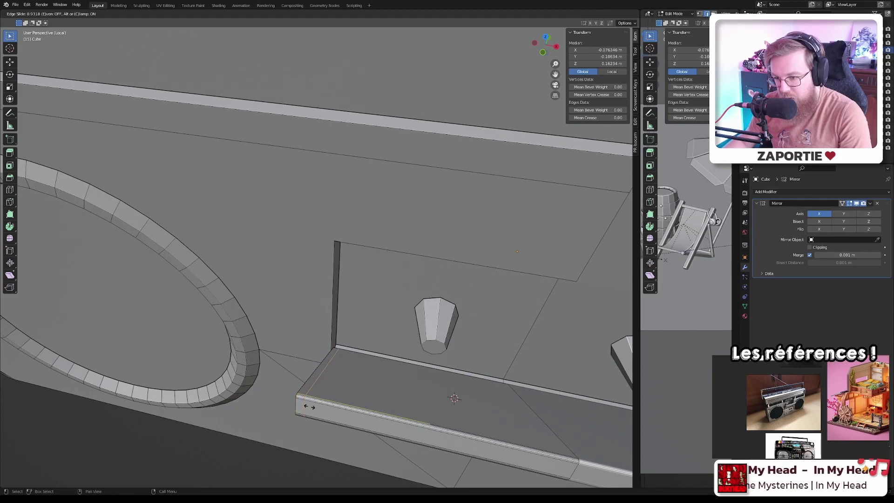
{"action": "left_click", "coordinate": [311, 407]}
{"action": "left_click", "coordinate": [316, 381]}
{"action": "middle_click_drag", "start_coordinate": [317, 381], "coordinate": [415, 343]}
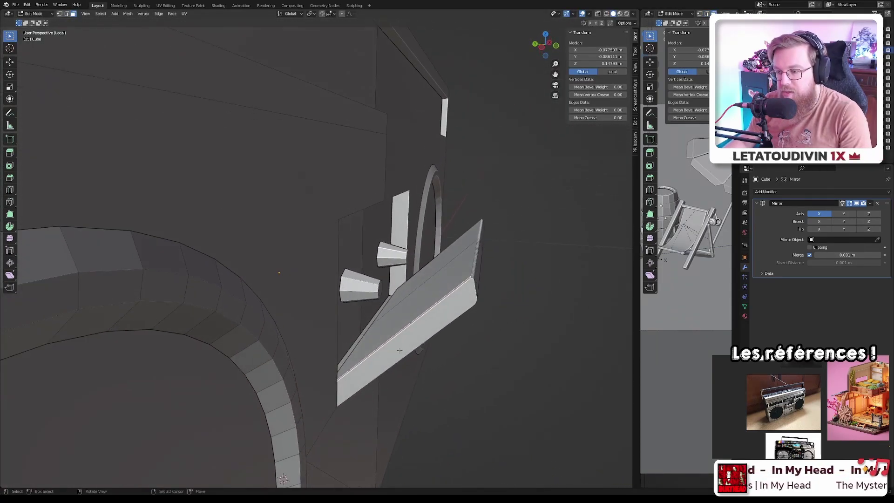
{"action": "left_click", "coordinate": [390, 346]}
{"action": "key", "text": "g"}
{"action": "key", "text": "g"}
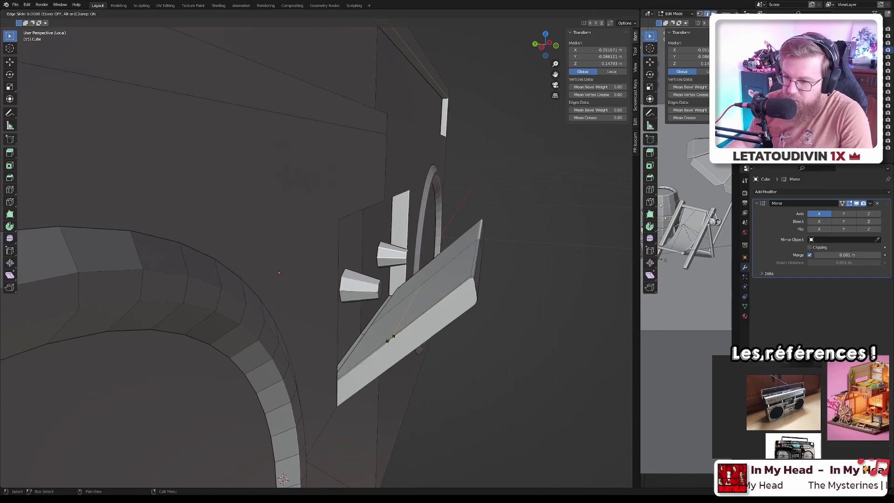
{"action": "left_click", "coordinate": [390, 353]}
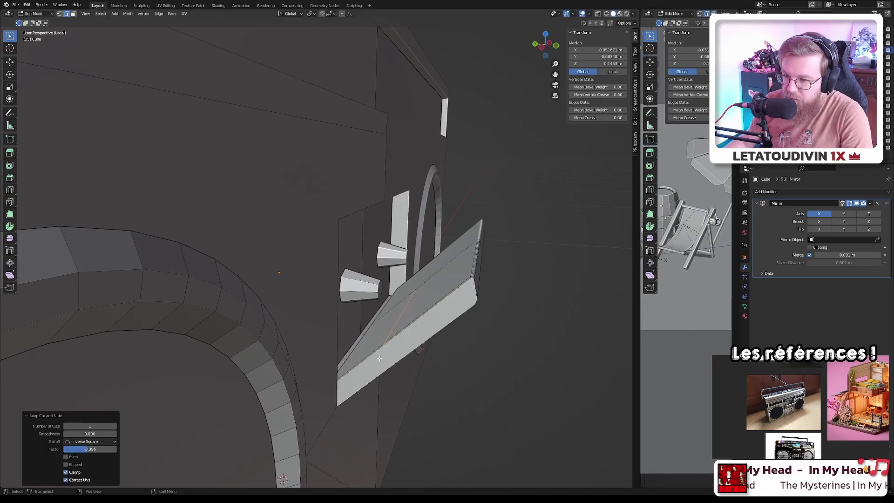
- Extrude the shelf's front edge upward into a small raised lip
{"action": "key", "text": "alt+a"}
{"action": "middle_click_drag", "start_coordinate": [373, 353], "coordinate": [391, 361]}
{"action": "left_click", "coordinate": [370, 326]}
{"action": "middle_click_drag", "start_coordinate": [370, 326], "coordinate": [440, 347]}
{"action": "key", "text": "e"}
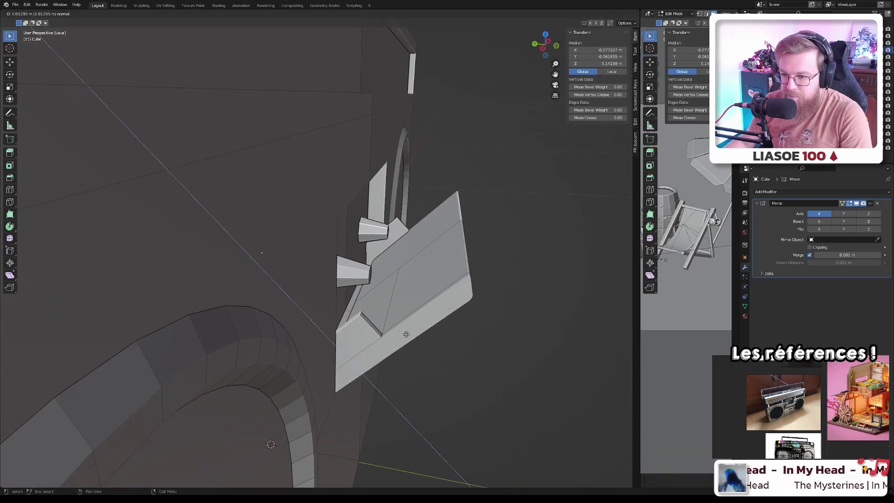
{"action": "left_click", "coordinate": [409, 339]}
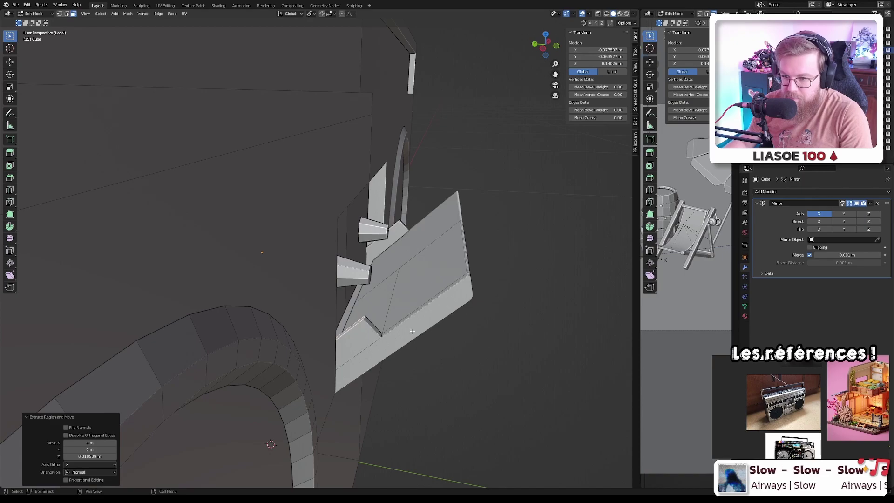
{"action": "middle_click_drag", "start_coordinate": [413, 331], "coordinate": [357, 315]}
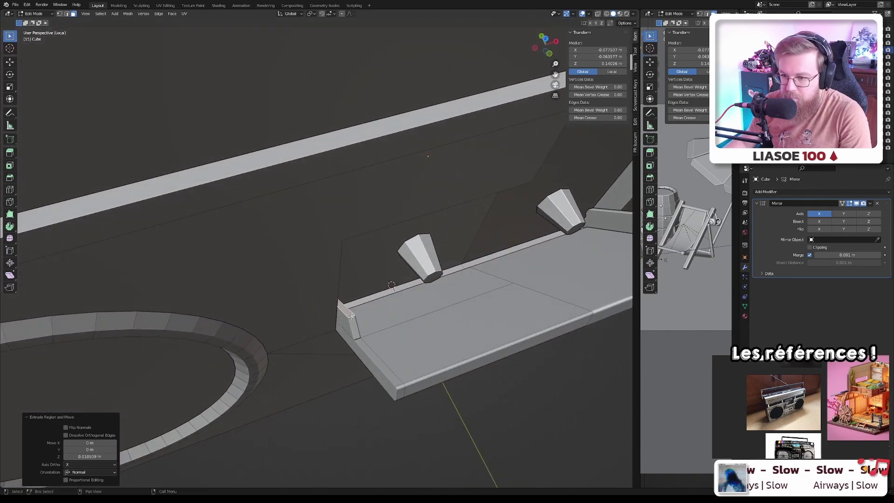
- Edge-slide the ledge's left end edge into place and return to Object Mode
{"action": "key", "text": "2"}
{"action": "left_click", "coordinate": [368, 322]}
{"action": "key", "text": "g"}
{"action": "key", "text": "g"}
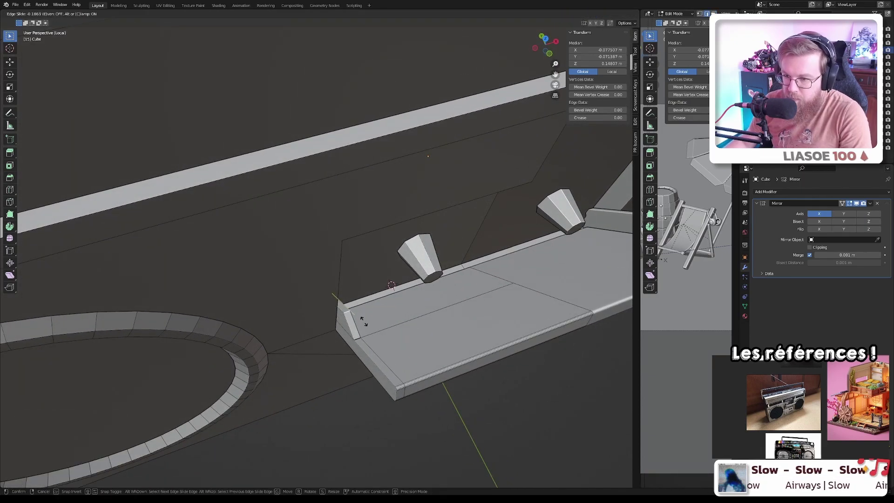
{"action": "left_click", "coordinate": [364, 322]}
{"action": "middle_click_drag", "start_coordinate": [364, 322], "coordinate": [360, 340]}
{"action": "key", "text": "Tab"}
{"action": "scroll", "coordinate": [420, 333], "scroll_direction": "down", "scroll_amount": 4}
{"action": "scroll", "coordinate": [343, 340], "scroll_direction": "up", "scroll_amount": 2}
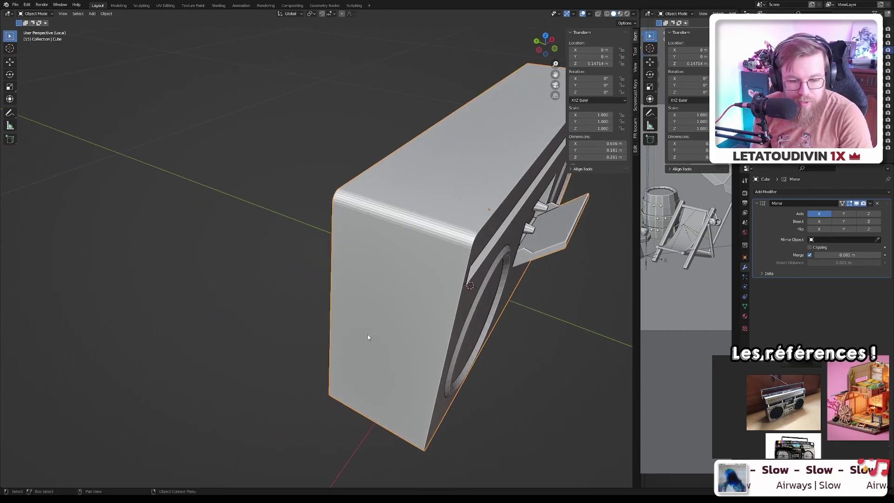
{"action": "scroll", "coordinate": [369, 335], "scroll_direction": "down", "scroll_amount": 3}
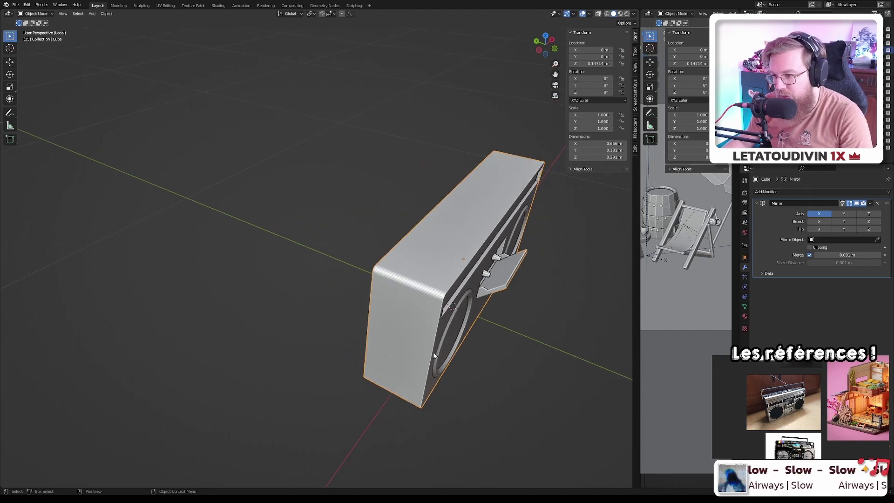
{"action": "scroll", "coordinate": [436, 357], "scroll_direction": "up", "scroll_amount": 3}
- Select the body's top corner loop and extrude it slightly along its normal
{"action": "key", "text": "Tab"}
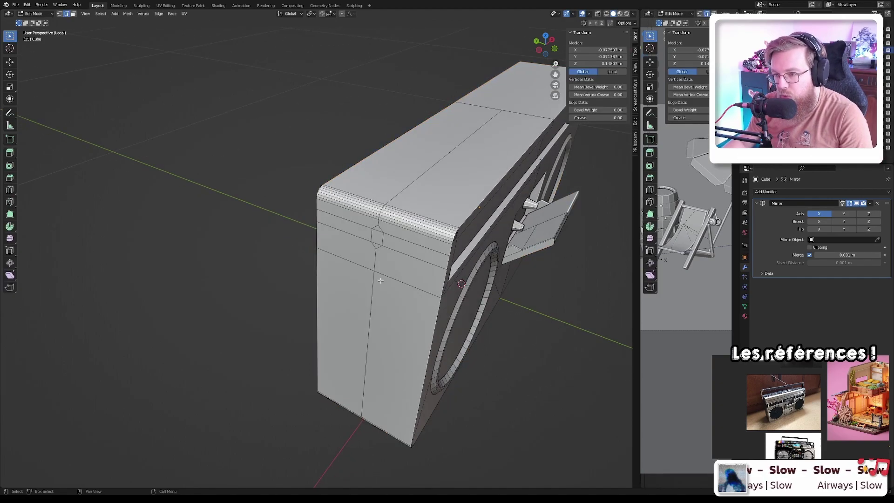
{"action": "left_click", "coordinate": [376, 234], "text": "alt"}
{"action": "middle_click_drag", "start_coordinate": [376, 235], "coordinate": [356, 256]}
{"action": "key", "text": "g"}
{"action": "key", "text": "x"}
{"action": "key", "text": "x"}
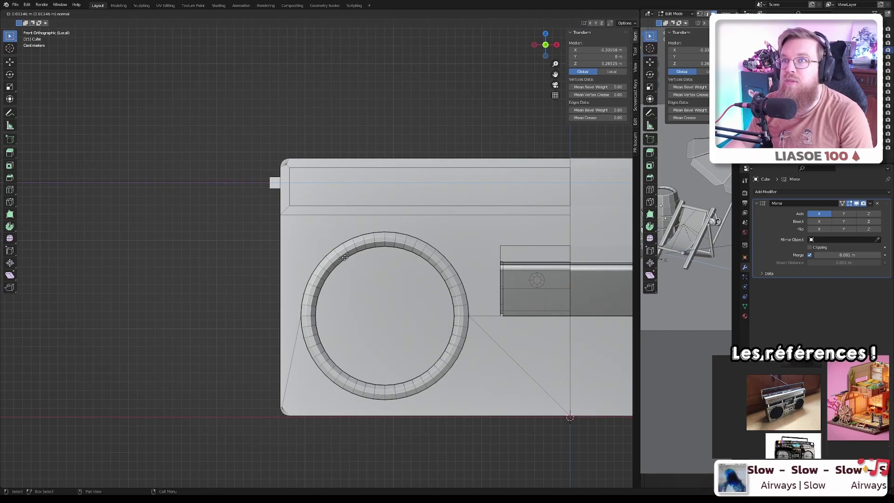
{"action": "left_click", "coordinate": [344, 258]}
{"action": "scroll", "coordinate": [303, 247], "scroll_direction": "up", "scroll_amount": 2}
{"action": "middle_click_drag", "start_coordinate": [303, 247], "coordinate": [263, 241]}
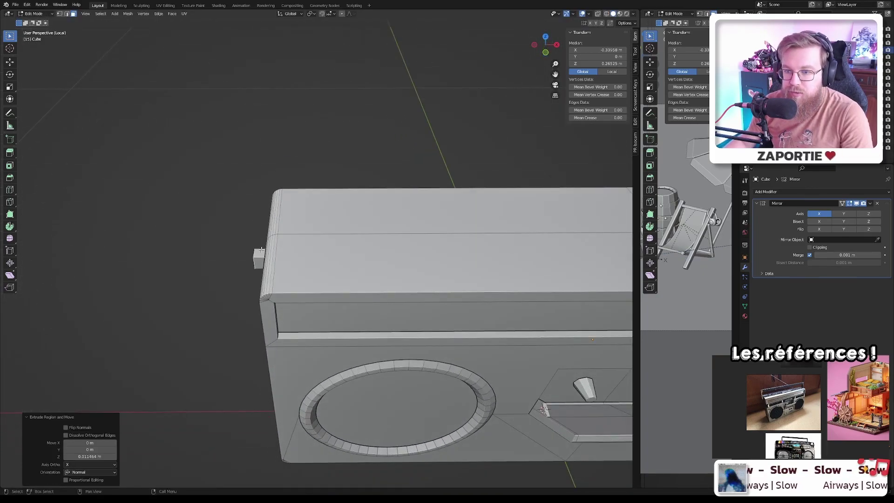
- Extrude the corner upward into a post in front view and edge-slide a loop on it
{"action": "key", "text": "e"}
{"action": "key", "text": "KP_1"}
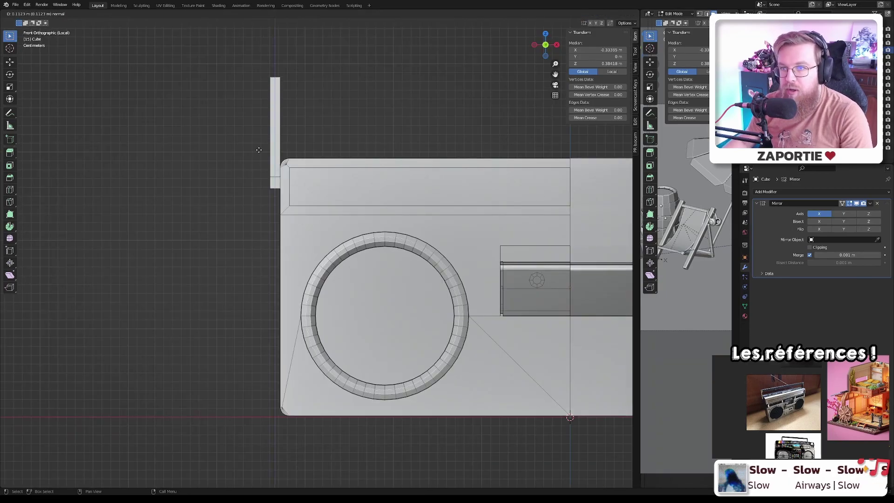
{"action": "left_click", "coordinate": [258, 146]}
{"action": "scroll", "coordinate": [291, 183], "scroll_direction": "down", "scroll_amount": 5}
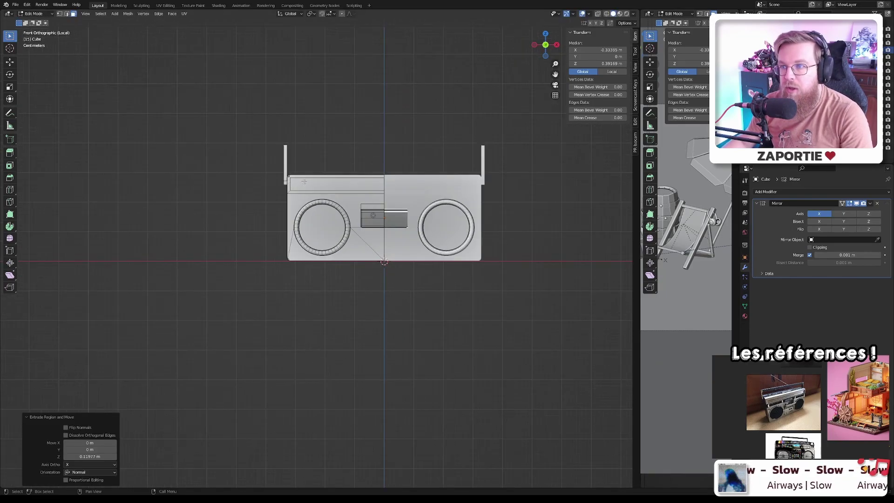
{"action": "scroll", "coordinate": [305, 178], "scroll_direction": "up", "scroll_amount": 5}
{"action": "middle_click_drag", "start_coordinate": [290, 108], "coordinate": [232, 102]}
{"action": "key", "text": "g"}
{"action": "key", "text": "g"}
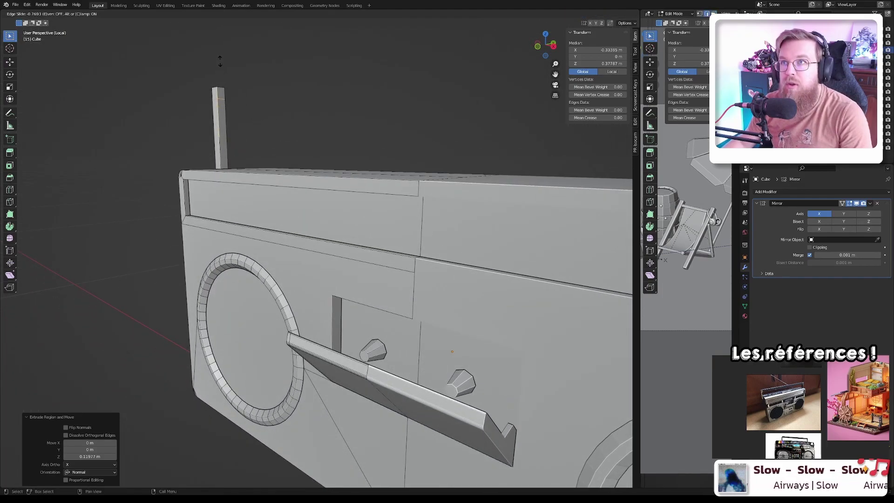
{"action": "left_click", "coordinate": [220, 60]}
- Select the post's top face and extrude it toward the centre
{"action": "left_click", "coordinate": [220, 92]}
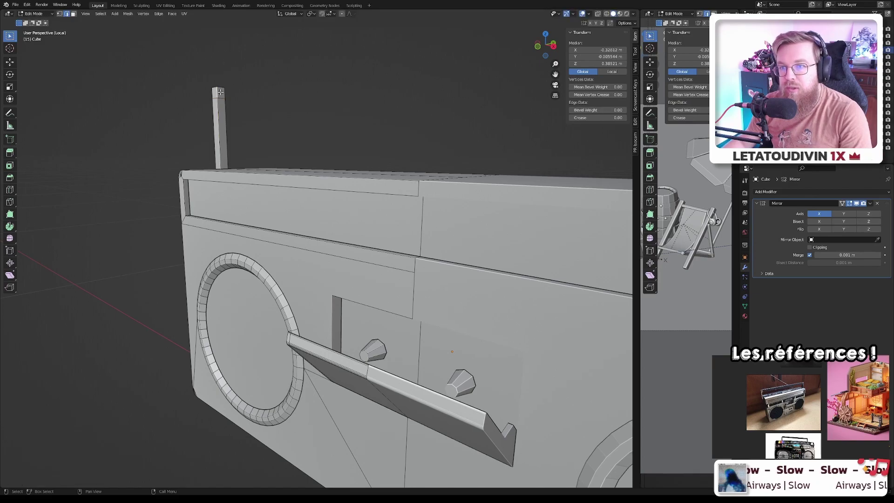
{"action": "key", "text": "3"}
{"action": "key", "text": "KP_1"}
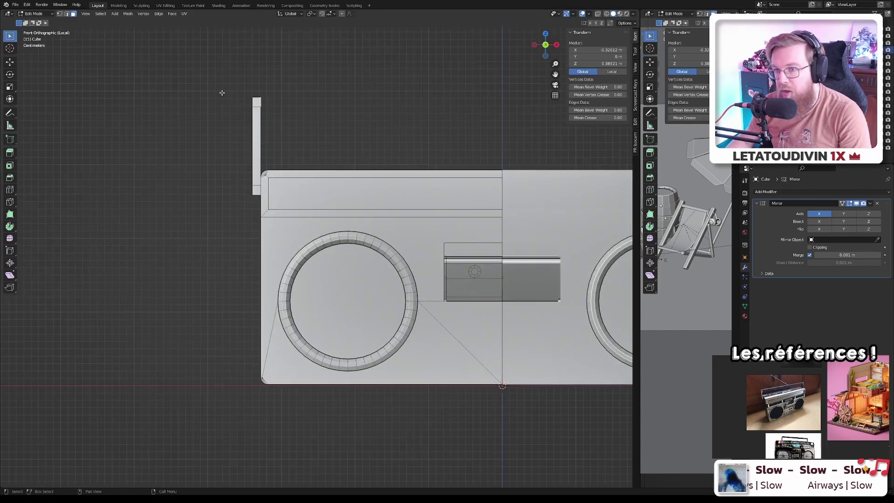
{"action": "middle_click_drag", "start_coordinate": [453, 118], "coordinate": [334, 139], "text": "shift"}
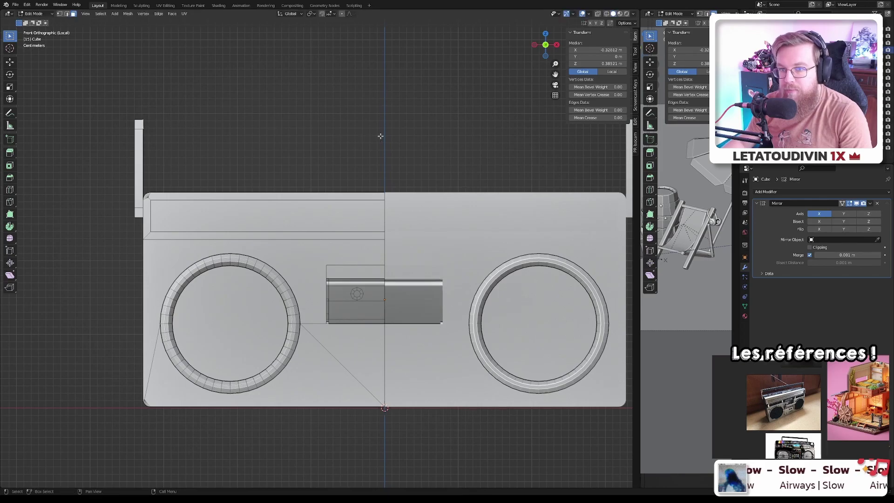
{"action": "key", "text": "alt+a"}
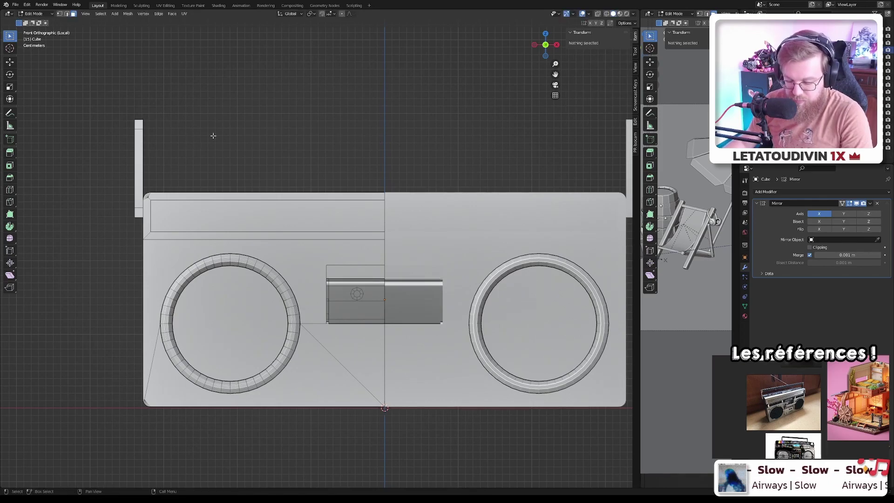
{"action": "middle_click_drag", "start_coordinate": [213, 136], "coordinate": [210, 136]}
{"action": "key", "text": "ctrl+z"}
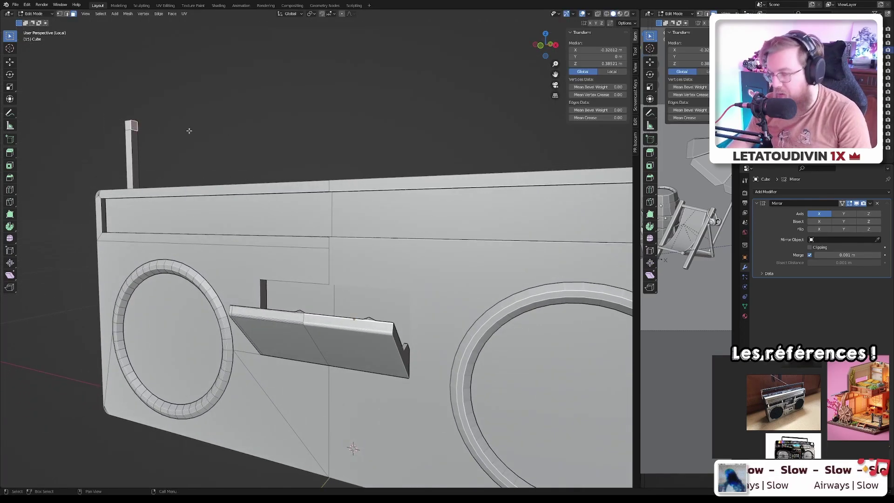
{"action": "key", "text": "KP_1"}
{"action": "key", "text": "e"}
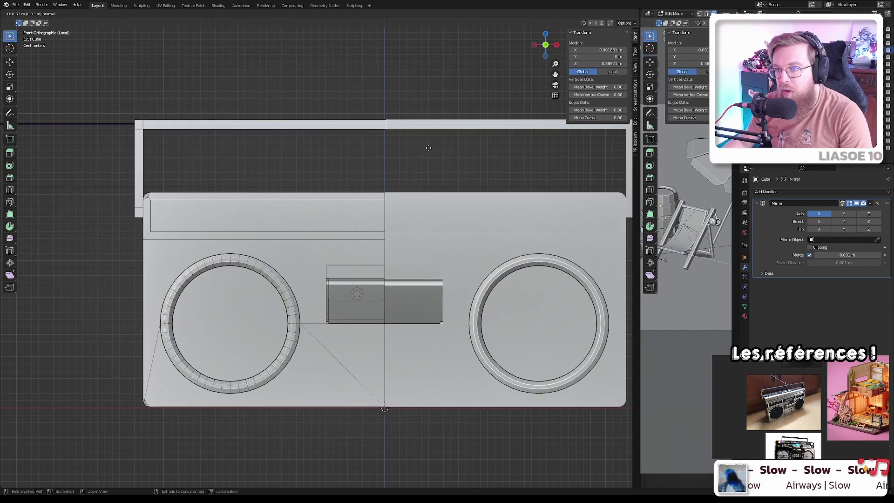
- Set the handle bar's length and move its end toward the mirror centre
{"action": "left_click", "coordinate": [425, 148]}
{"action": "scroll", "coordinate": [392, 122], "scroll_direction": "up", "scroll_amount": 4}
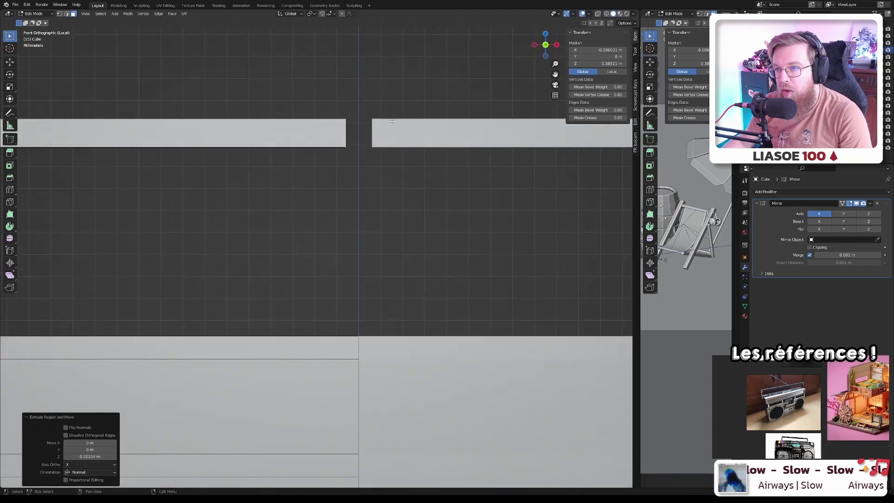
{"action": "scroll", "coordinate": [346, 126], "scroll_direction": "up", "scroll_amount": 8}
{"action": "key", "text": "g"}
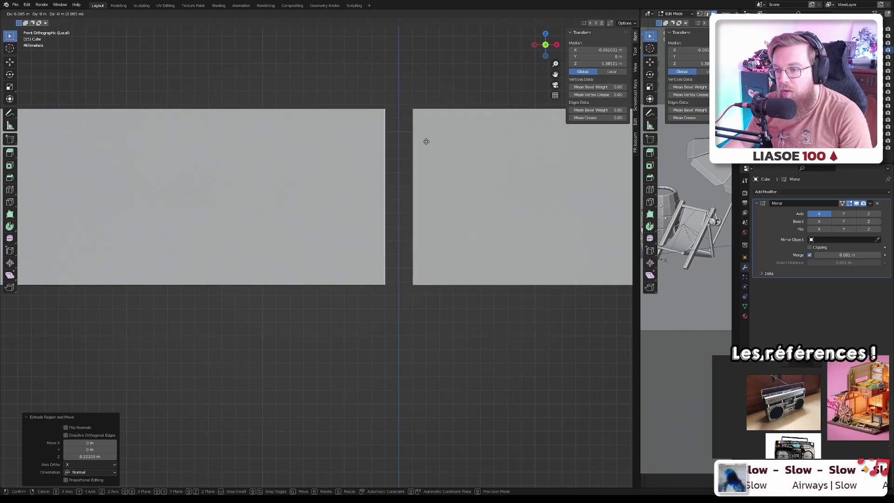
{"action": "left_click", "coordinate": [422, 142]}
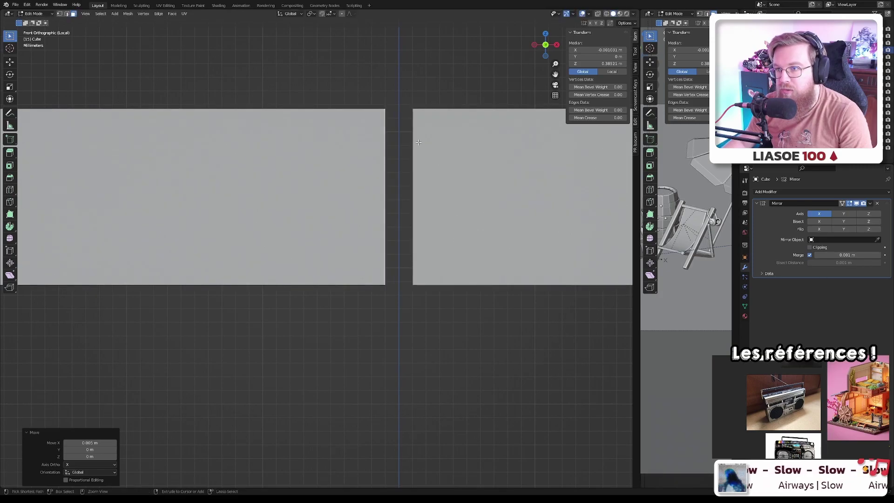
- Set the snapping target and move the bar end along X to join its mirrored half
{"action": "left_click", "coordinate": [332, 15]}
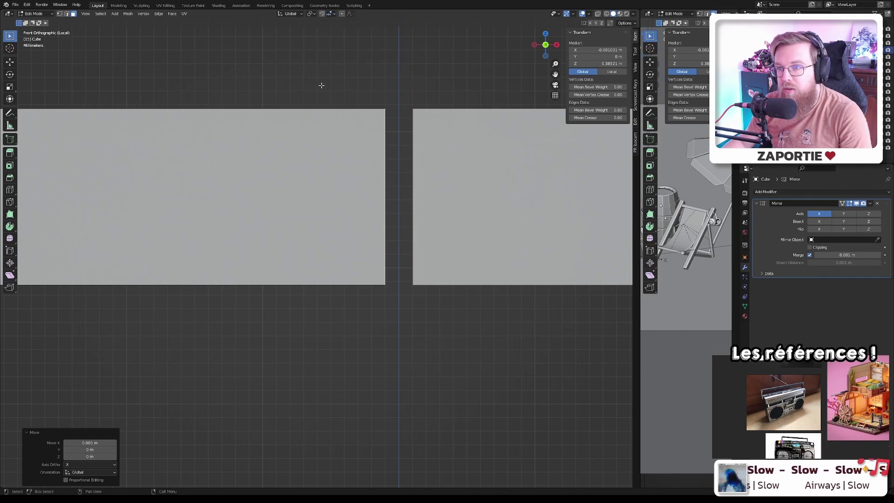
{"action": "left_click", "coordinate": [333, 14]}
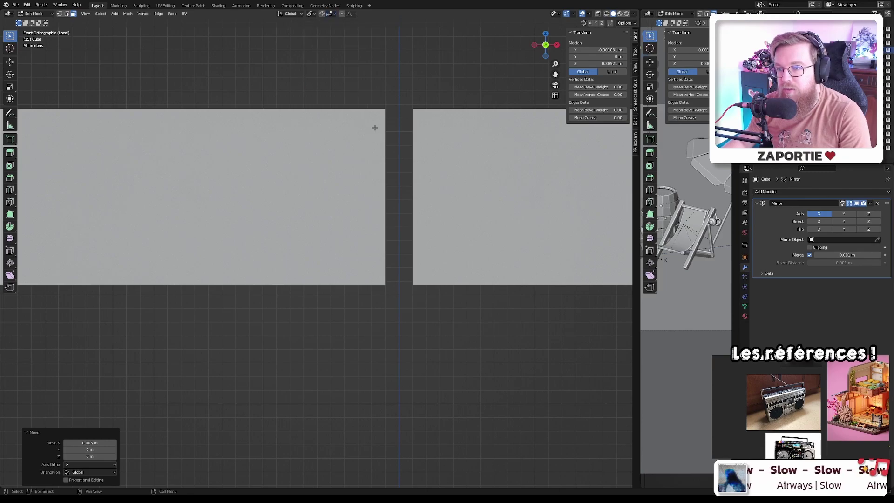
{"action": "key", "text": "g"}
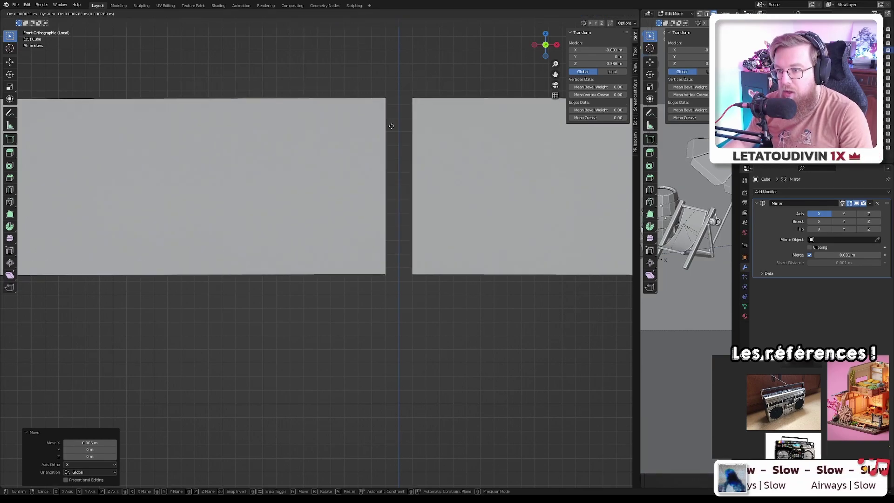
{"action": "key", "text": "x"}
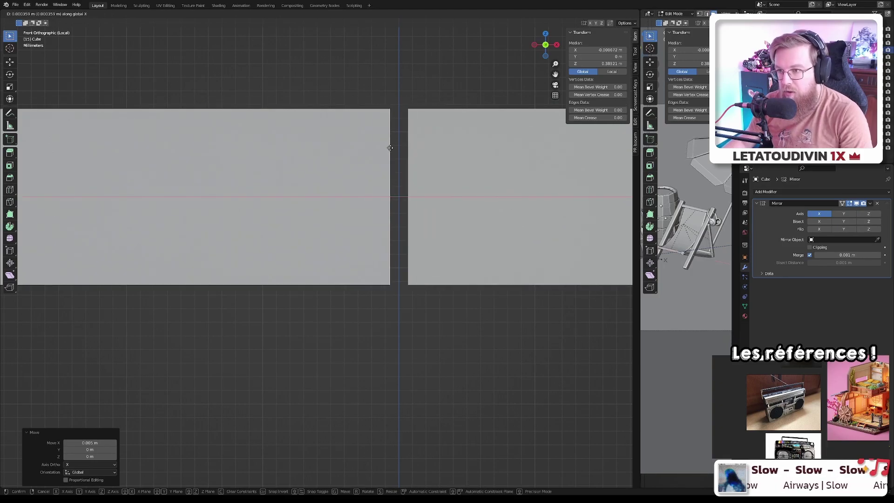
{"action": "left_click", "coordinate": [398, 146]}
{"action": "scroll", "coordinate": [377, 168], "scroll_direction": "down", "scroll_amount": 3}
- Orbit around the boombox, re-enter Edit Mode, and zoom in on the carry handle's corner
{"action": "key", "text": "Tab"}
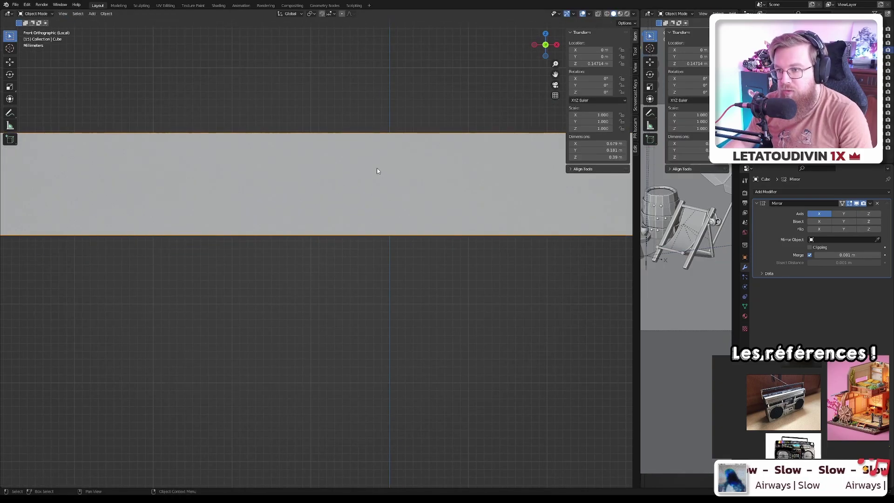
{"action": "scroll", "coordinate": [375, 170], "scroll_direction": "down", "scroll_amount": 8}
{"action": "middle_click_drag", "start_coordinate": [341, 194], "coordinate": [386, 261]}
{"action": "key", "text": "Tab"}
{"action": "scroll", "coordinate": [395, 289], "scroll_direction": "up", "scroll_amount": 8}
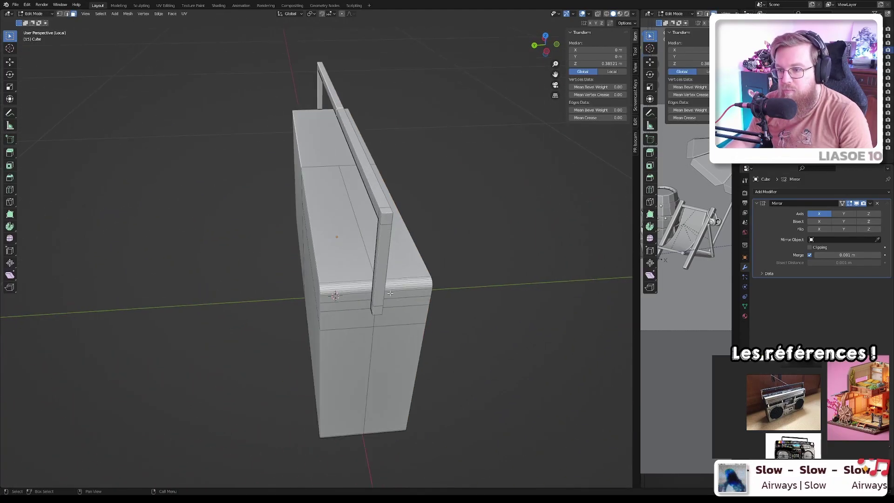
{"action": "scroll", "coordinate": [383, 293], "scroll_direction": "down", "scroll_amount": 4}
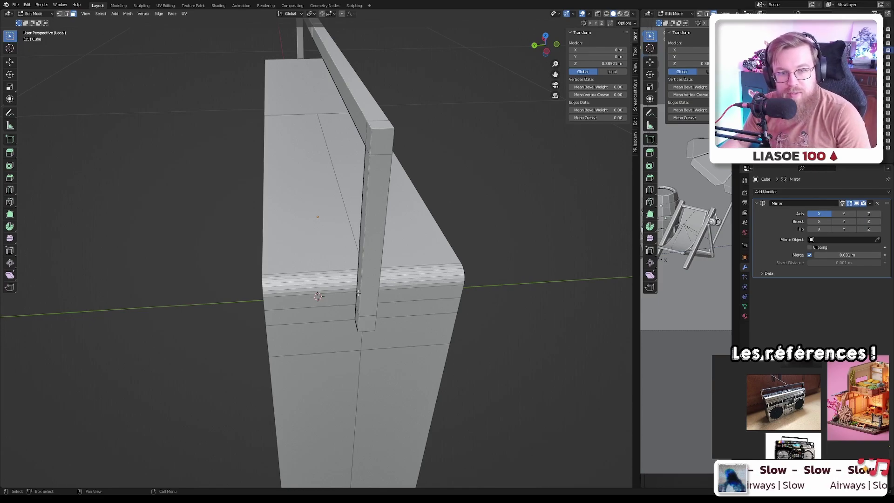
{"action": "scroll", "coordinate": [358, 293], "scroll_direction": "down", "scroll_amount": 4}
{"action": "middle_click_drag", "start_coordinate": [436, 211], "coordinate": [382, 199]}
{"action": "scroll", "coordinate": [252, 138], "scroll_direction": "up", "scroll_amount": 5}
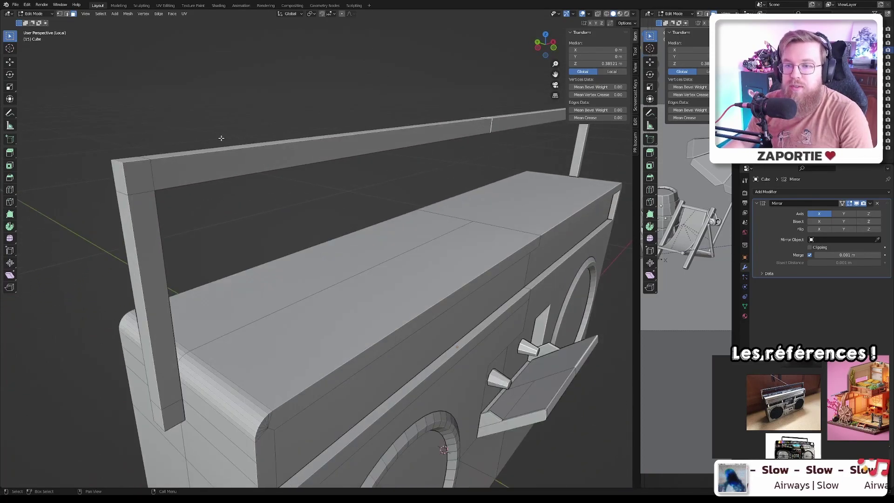
- Bevel the handle's outer corner edge with extra segments to round it
{"action": "key", "text": "2"}
{"action": "left_click", "coordinate": [280, 219]}
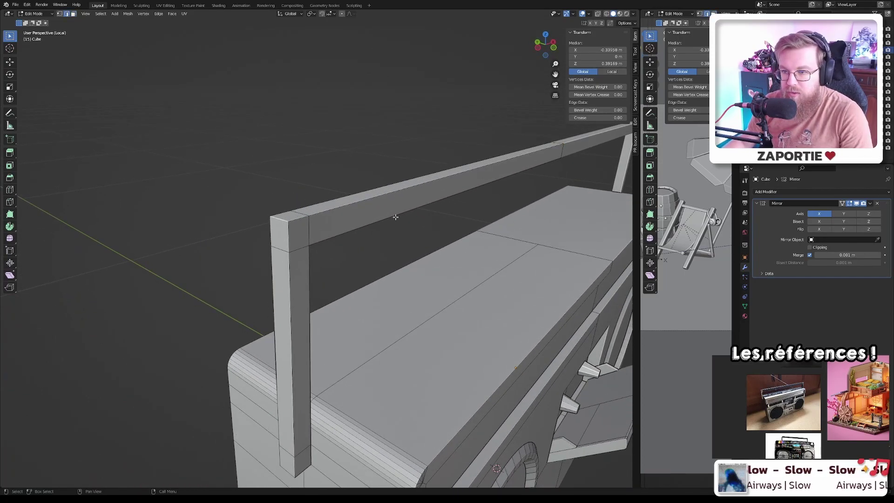
{"action": "key", "text": "ctrl+b"}
{"action": "left_click", "coordinate": [387, 219]}
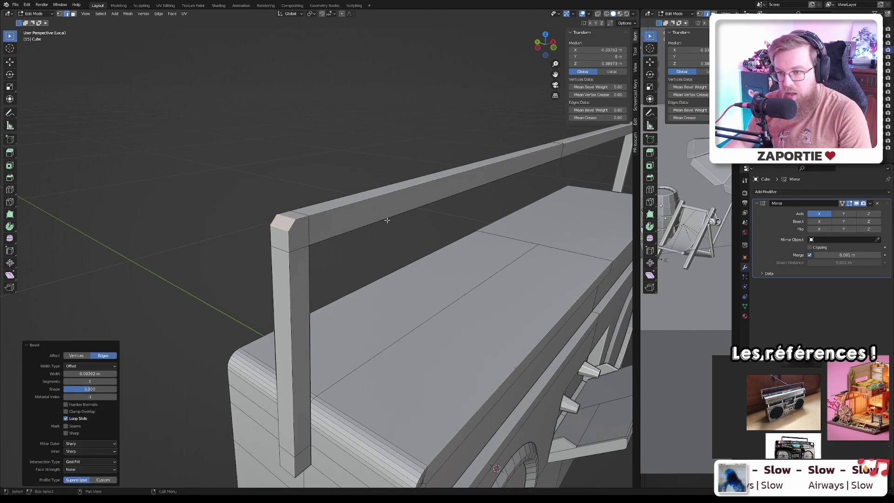
{"action": "left_click_drag", "start_coordinate": [90, 381], "coordinate": [109, 381]}
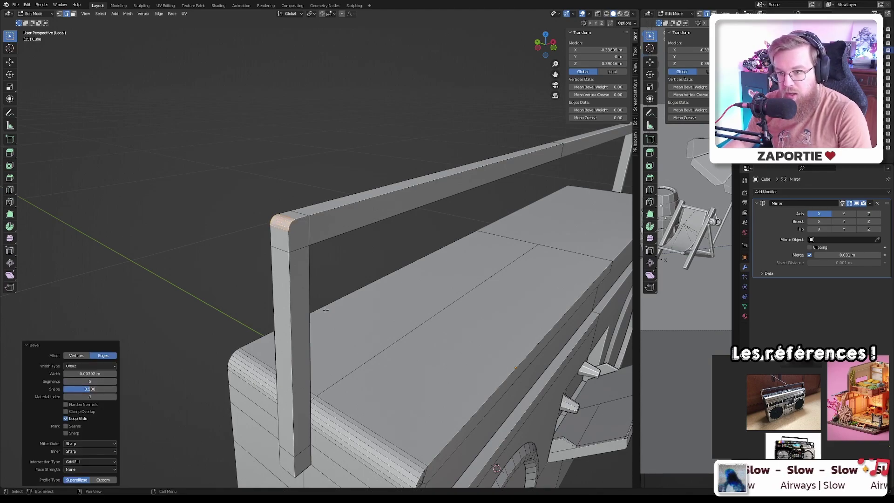
- Bevel the handle's inner corner edge too, then view the whole boombox in Object Mode
{"action": "key", "text": "Tab"}
{"action": "middle_click_drag", "start_coordinate": [354, 288], "coordinate": [167, 188]}
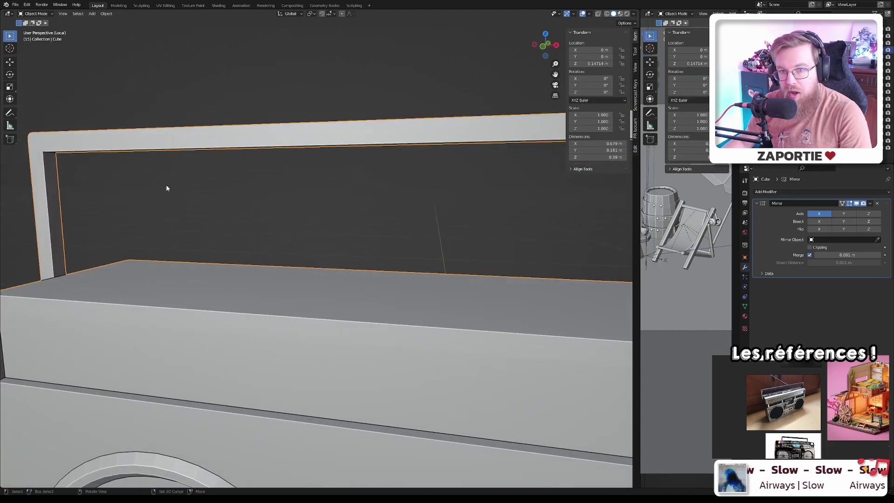
{"action": "key", "text": "Tab"}
{"action": "left_click", "coordinate": [51, 156]}
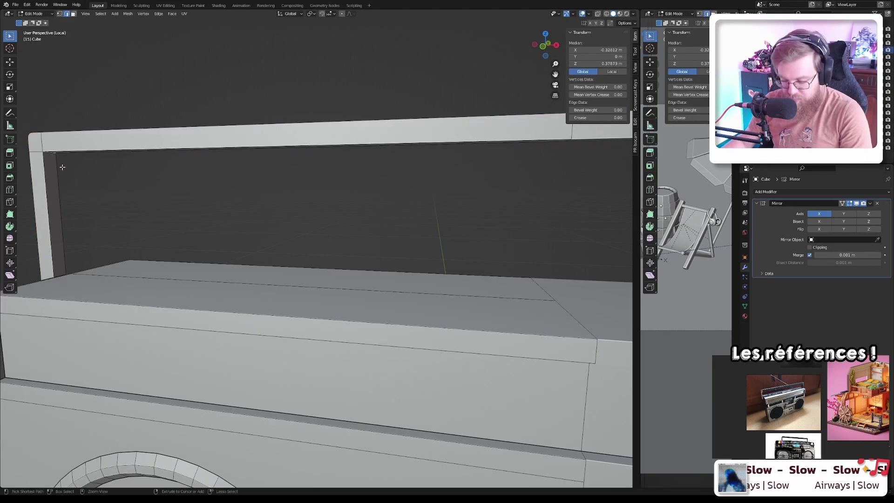
{"action": "key", "text": "ctrl+b"}
{"action": "left_click", "coordinate": [77, 177]}
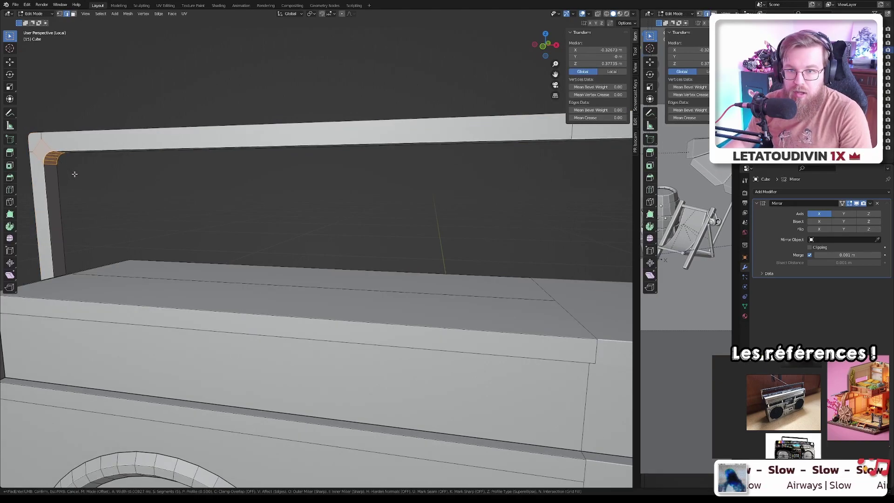
{"action": "key", "text": "Tab"}
{"action": "middle_click_drag", "start_coordinate": [76, 177], "coordinate": [163, 208]}
- Orbit and zoom around the boombox to inspect its back and side
{"action": "scroll", "coordinate": [163, 208], "scroll_direction": "down", "scroll_amount": 4}
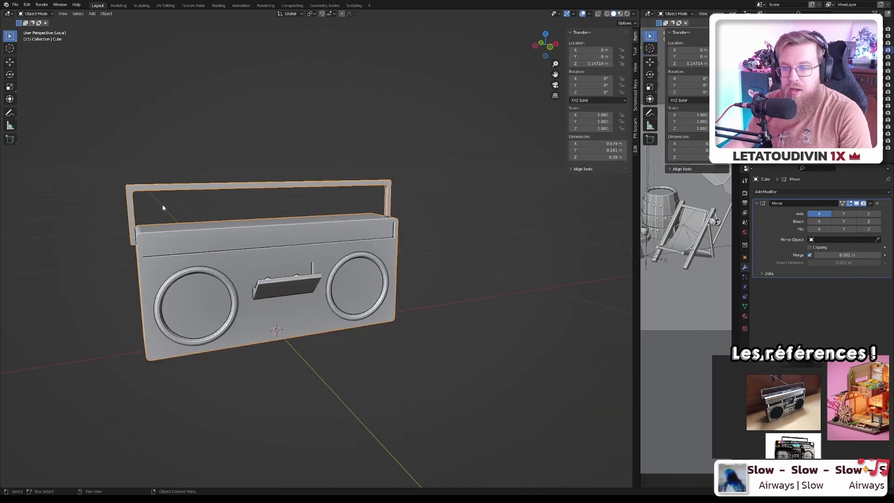
{"action": "scroll", "coordinate": [185, 208], "scroll_direction": "up", "scroll_amount": 4}
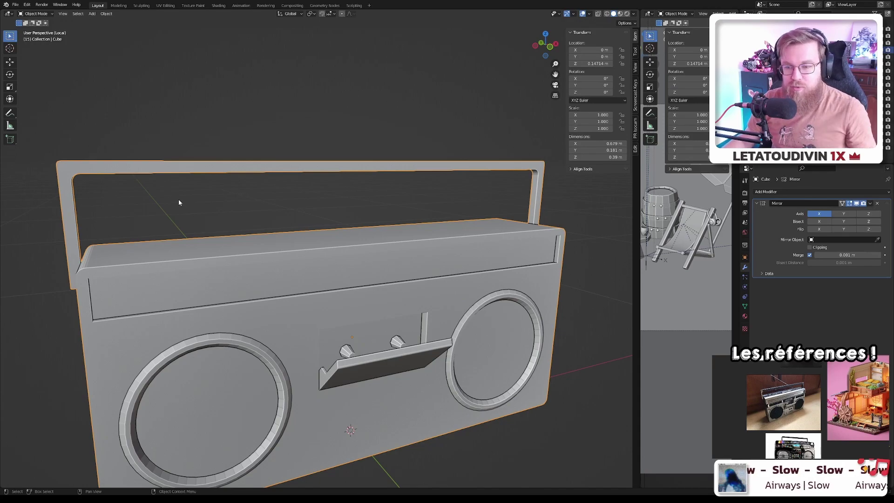
{"action": "scroll", "coordinate": [180, 203], "scroll_direction": "down", "scroll_amount": 1}
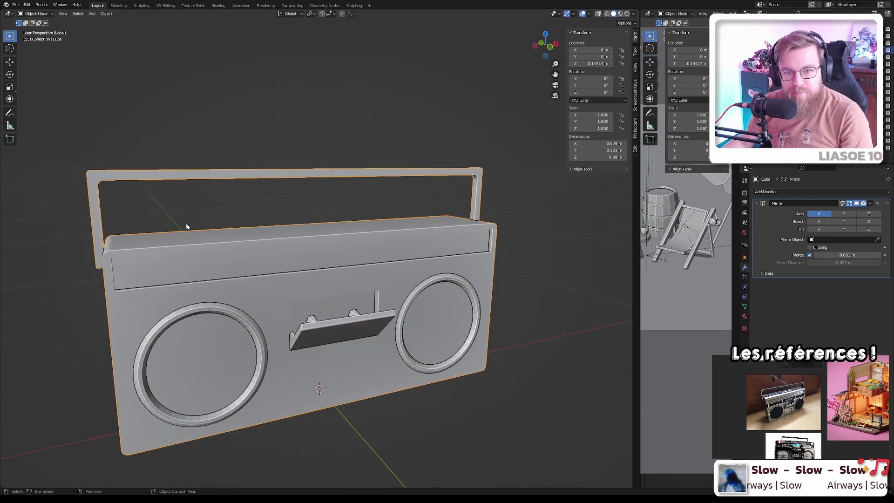
{"action": "middle_click_drag", "start_coordinate": [197, 205], "coordinate": [265, 249]}
{"action": "scroll", "coordinate": [180, 256], "scroll_direction": "down", "scroll_amount": 2}
{"action": "scroll", "coordinate": [264, 278], "scroll_direction": "up", "scroll_amount": 3}
{"action": "scroll", "coordinate": [263, 278], "scroll_direction": "down", "scroll_amount": 2}
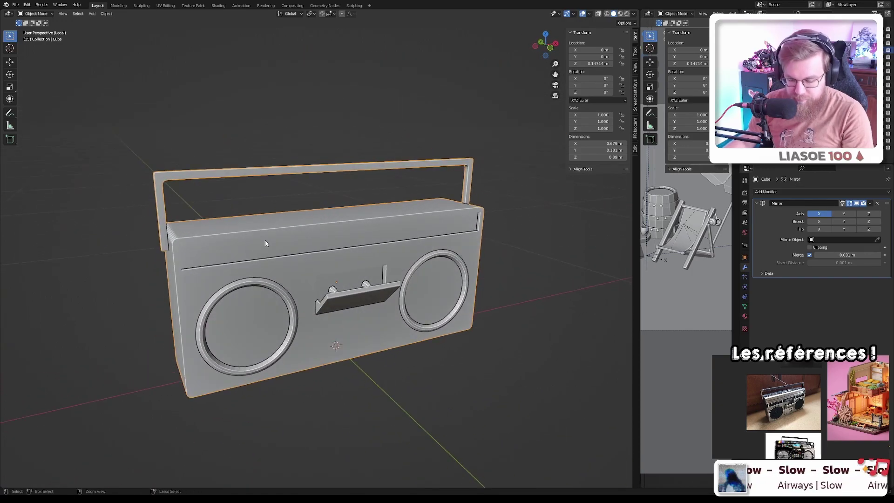
- Preview level-2 subdivision smoothing with Ctrl+2, undo it, and return to Edit Mode
{"action": "key", "text": "ctrl+2"}
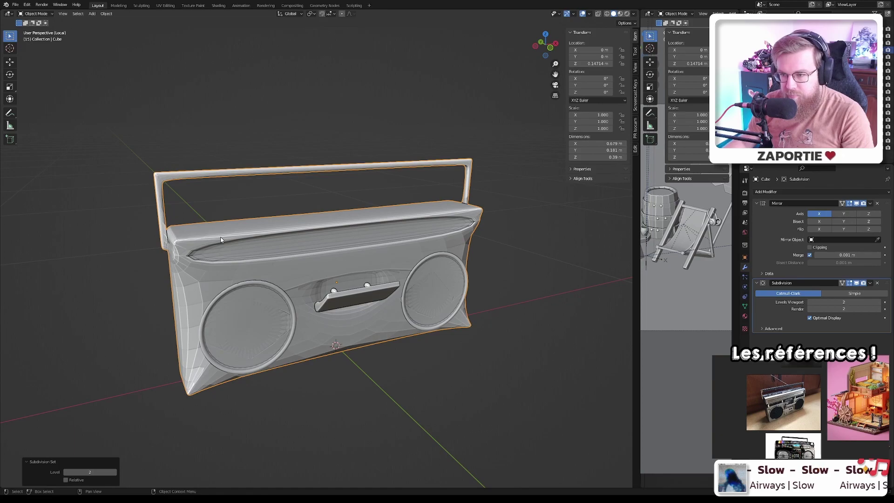
{"action": "key", "text": "ctrl+z"}
{"action": "scroll", "coordinate": [233, 241], "scroll_direction": "up", "scroll_amount": 2}
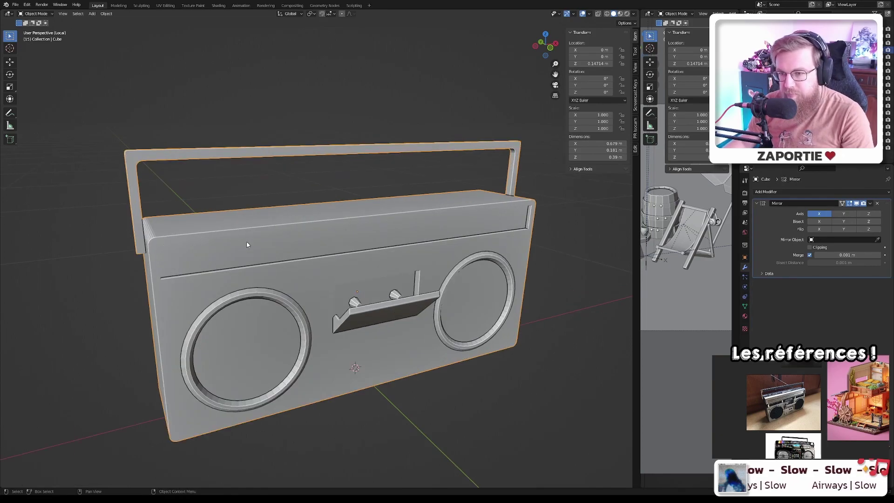
{"action": "key", "text": "Tab"}
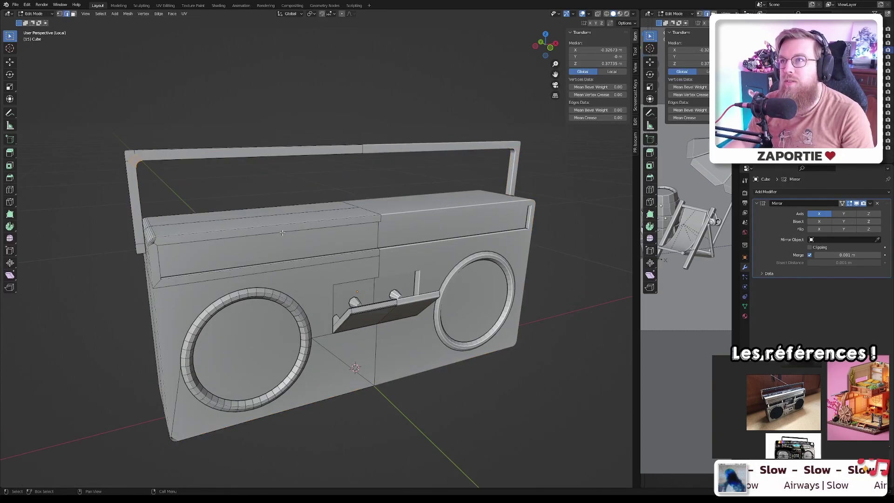
- Save the file and cut a centred lengthwise edge loop into the top panel
{"action": "middle_click_drag", "start_coordinate": [373, 216], "coordinate": [345, 280]}
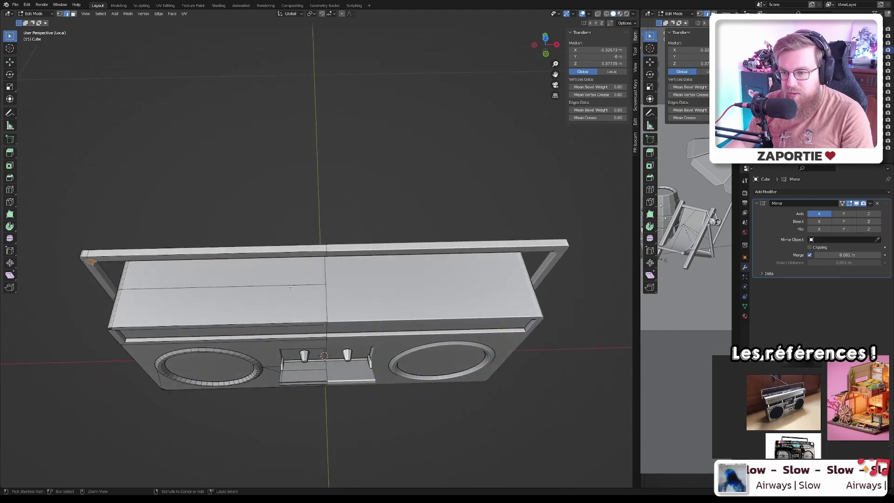
{"action": "scroll", "coordinate": [334, 295], "scroll_direction": "up", "scroll_amount": 5}
{"action": "key", "text": "ctrl+s"}
{"action": "key", "text": "ctrl+r"}
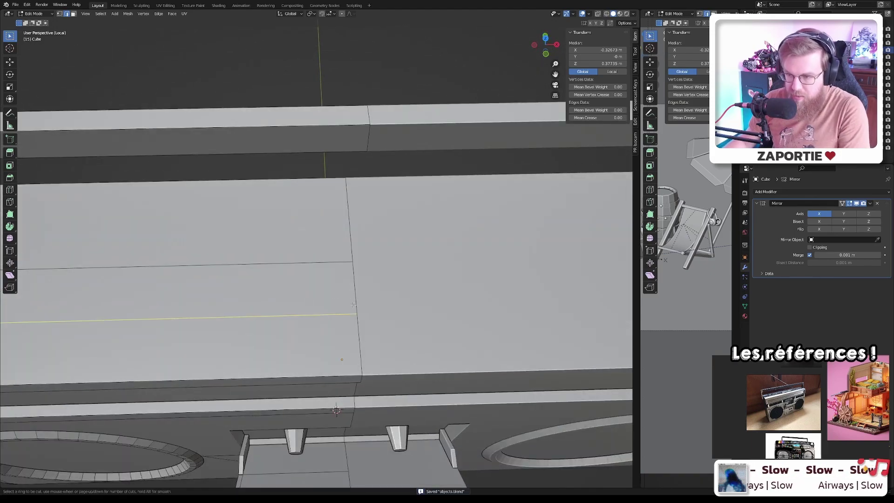
{"action": "left_click", "coordinate": [355, 299]}
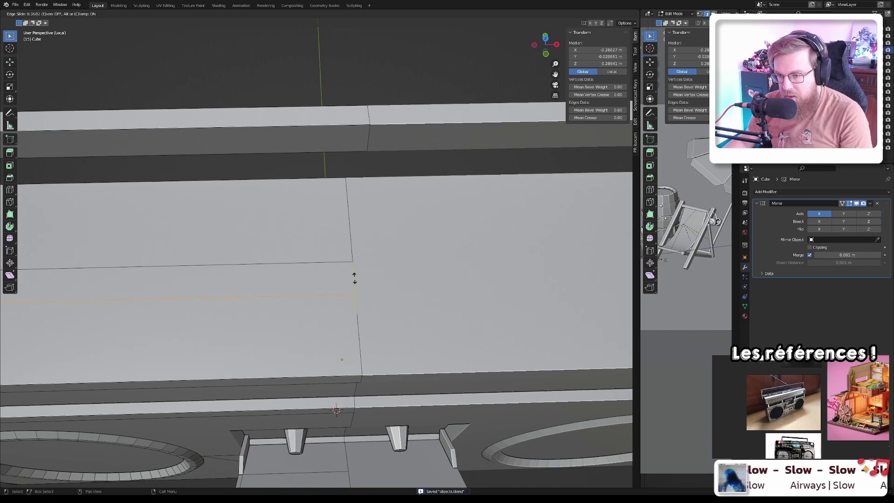
{"action": "right_click", "coordinate": [354, 278]}
- Cut a second edge loop close to the top panel's left end
{"action": "scroll", "coordinate": [297, 311], "scroll_direction": "down", "scroll_amount": 5}
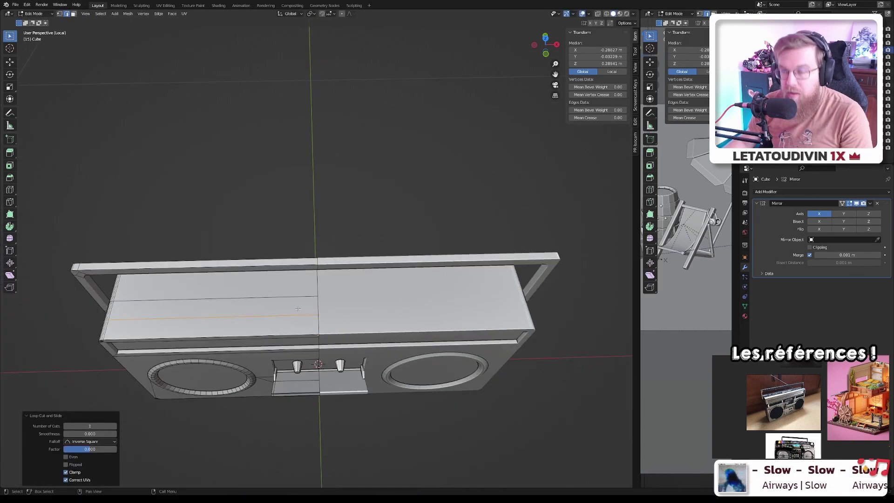
{"action": "scroll", "coordinate": [300, 306], "scroll_direction": "up", "scroll_amount": 4}
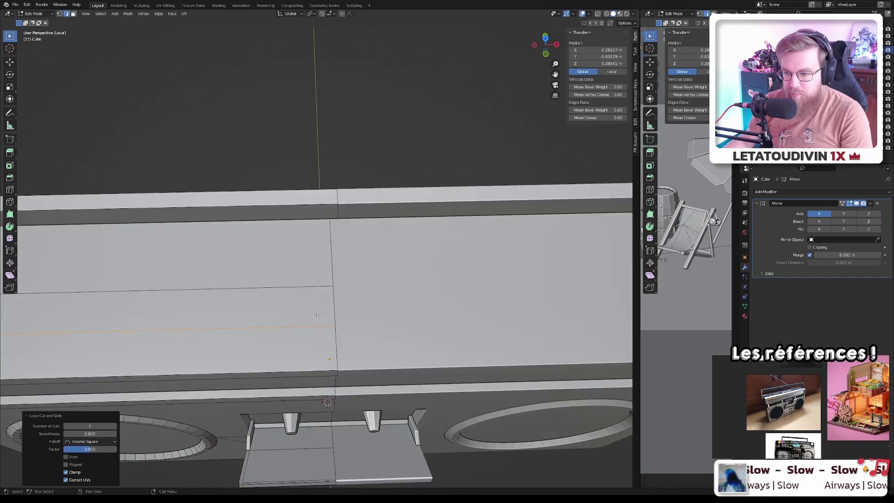
{"action": "scroll", "coordinate": [320, 322], "scroll_direction": "down", "scroll_amount": 4}
{"action": "key", "text": "ctrl+r"}
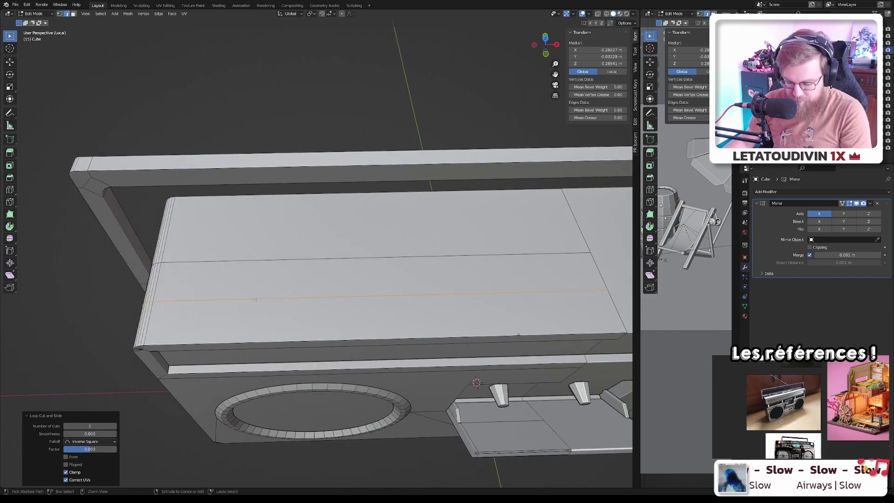
{"action": "left_click", "coordinate": [201, 289]}
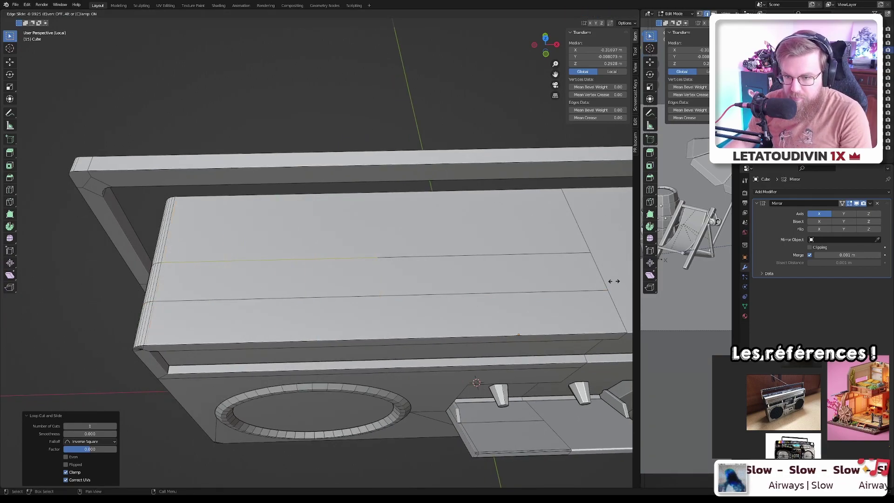
{"action": "left_click", "coordinate": [148, 318]}
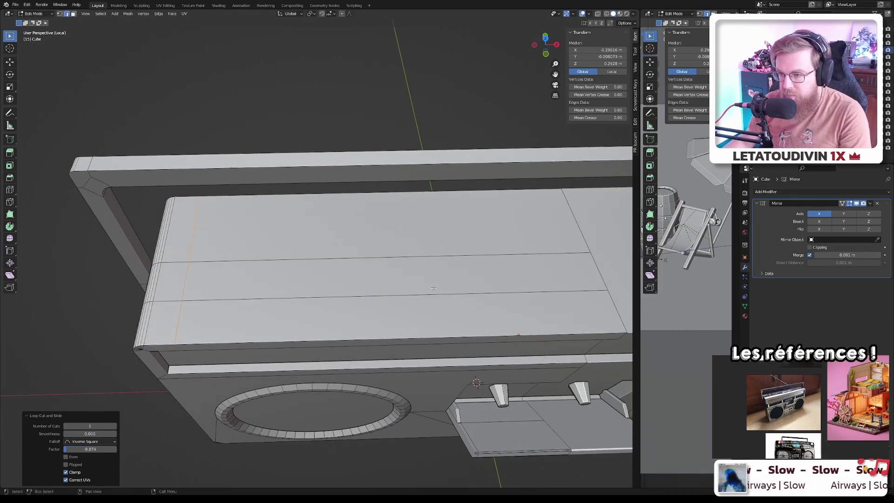
{"action": "left_click", "coordinate": [452, 296]}
{"action": "scroll", "coordinate": [420, 298], "scroll_direction": "up", "scroll_amount": 3}
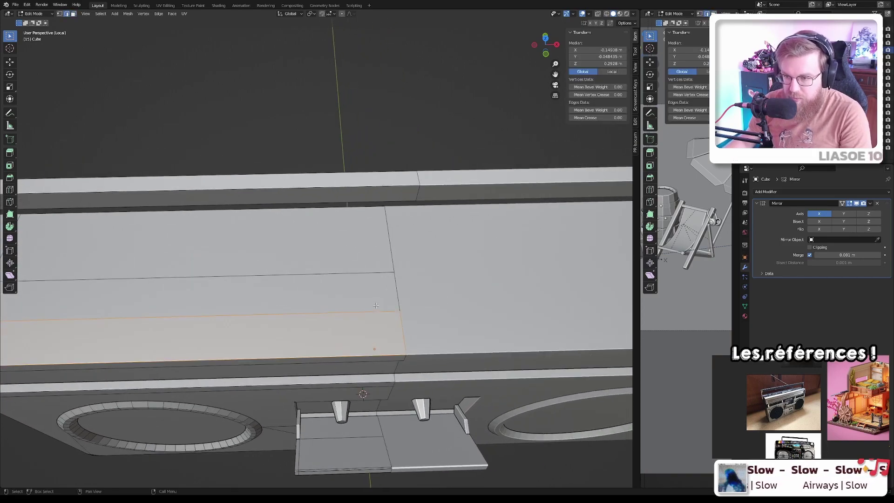
- Bevel the edge loop running along the top strip
{"action": "left_click", "coordinate": [376, 308], "text": "alt"}
{"action": "middle_click_drag", "start_coordinate": [376, 308], "coordinate": [393, 306]}
{"action": "key", "text": "ctrl+b"}
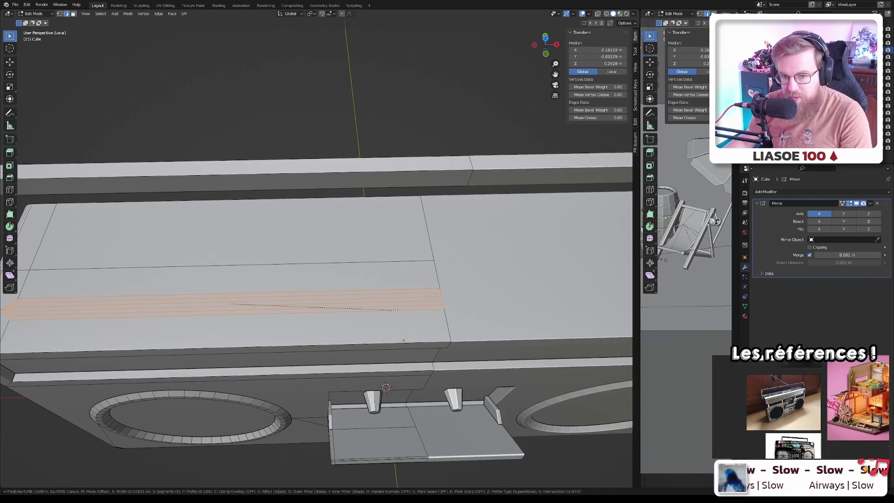
{"action": "left_click", "coordinate": [397, 310]}
{"action": "middle_click_drag", "start_coordinate": [396, 310], "coordinate": [227, 321]}
- Clear the stray edges at the top panel's left end by deleting and dissolving them
{"action": "left_click", "coordinate": [251, 309], "text": "alt"}
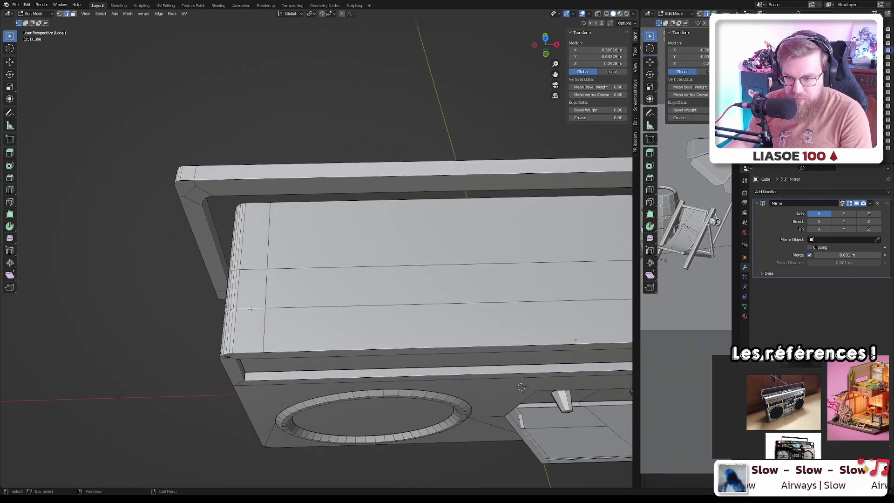
{"action": "key", "text": "x"}
{"action": "left_click", "coordinate": [250, 309]}
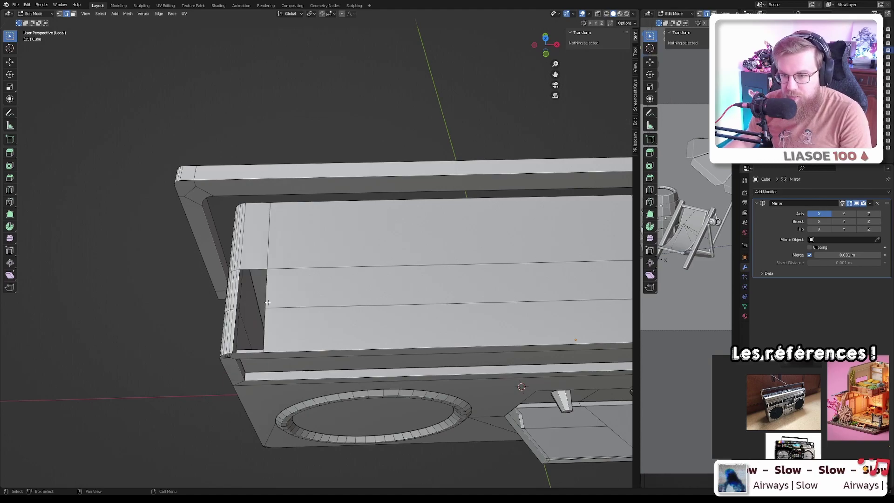
{"action": "middle_click_drag", "start_coordinate": [249, 309], "coordinate": [250, 315]}
{"action": "key", "text": "x"}
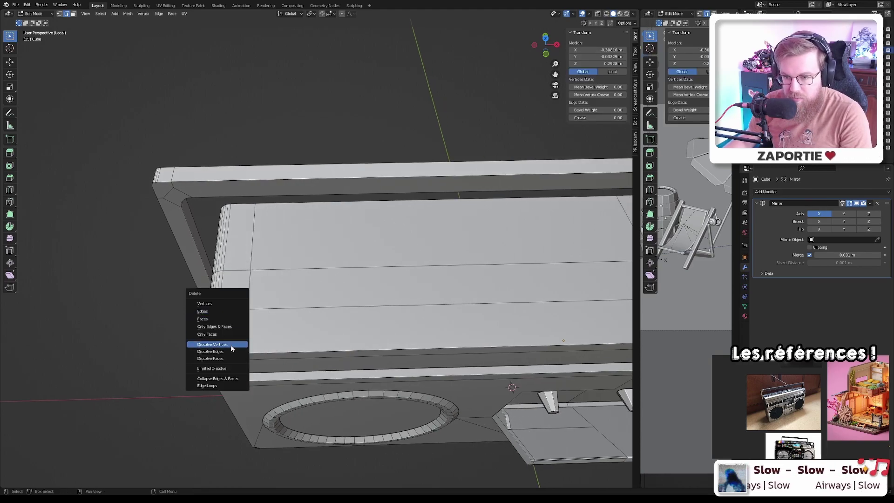
{"action": "left_click", "coordinate": [230, 347]}
{"action": "middle_click_drag", "start_coordinate": [230, 347], "coordinate": [304, 314]}
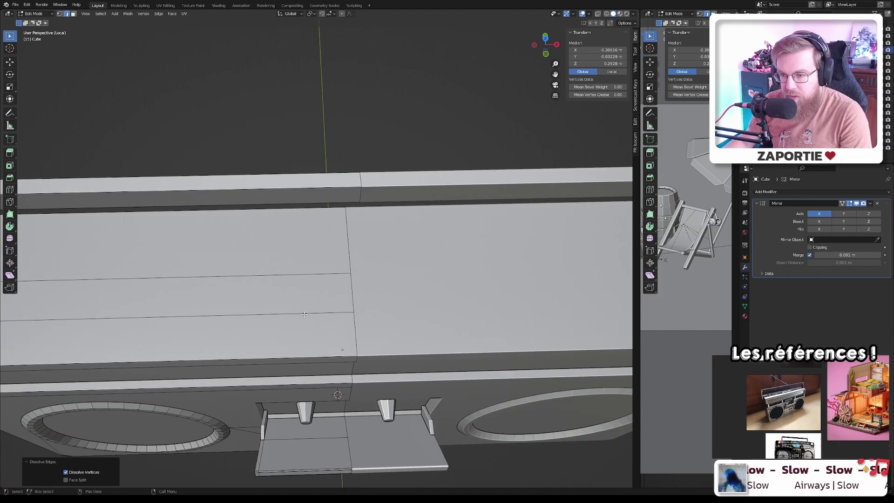
- Bevel the lengthwise top edge into a narrow 0.0126 m band with a single segment
{"action": "left_click", "coordinate": [304, 314]}
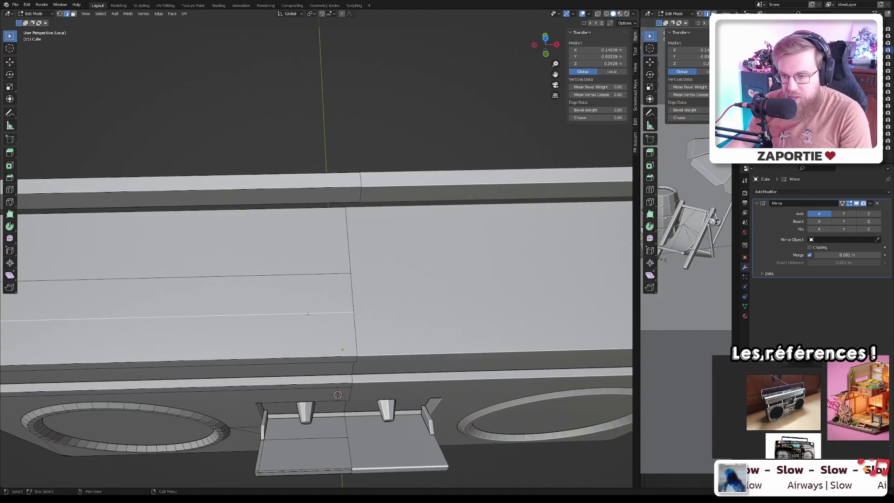
{"action": "key", "text": "ctrl+b"}
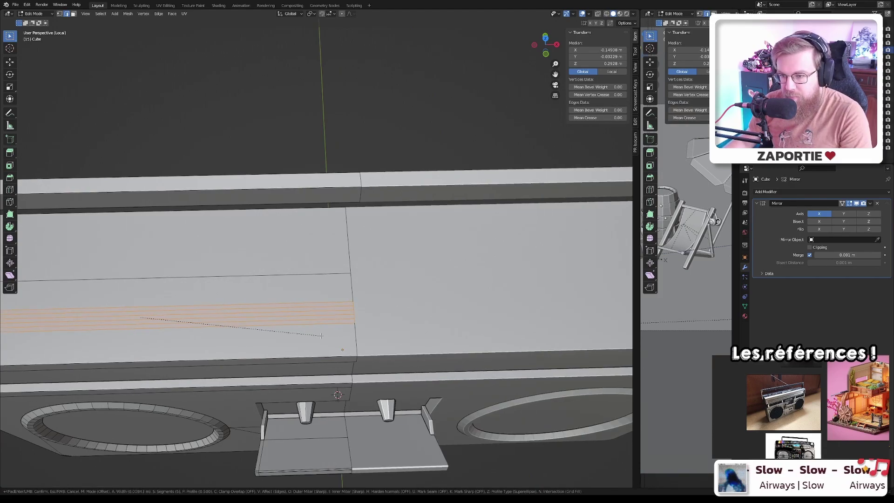
{"action": "left_click", "coordinate": [327, 335]}
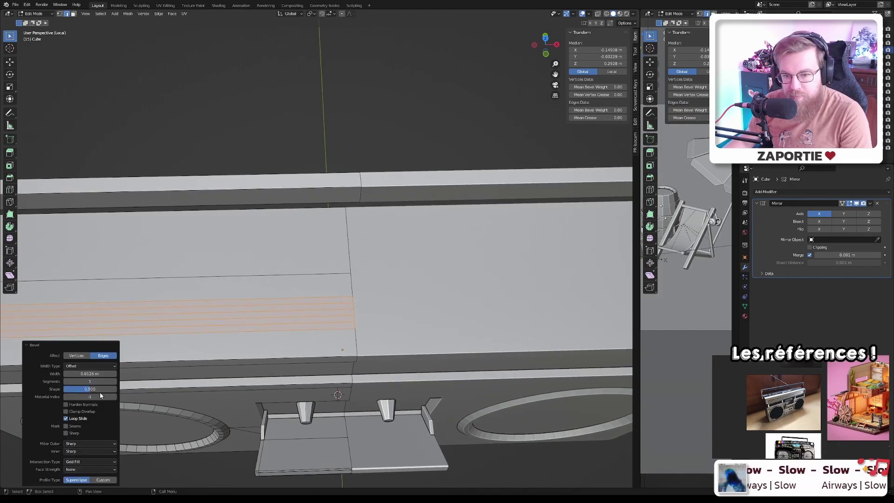
{"action": "left_click", "coordinate": [65, 383]}
{"action": "left_click", "coordinate": [65, 383]}
{"action": "left_click", "coordinate": [66, 384]}
{"action": "left_click", "coordinate": [66, 383]}
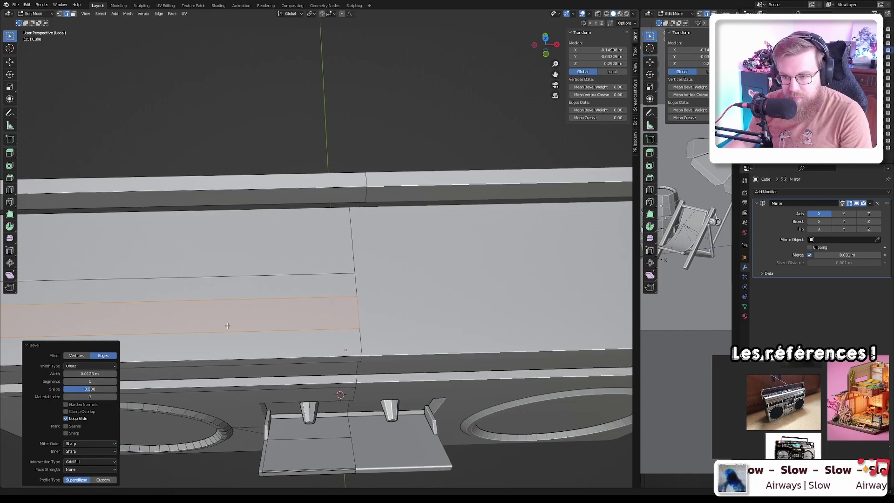
- Cancel an unwanted bevel on a band edge and place a loop cut across the top panel
{"action": "left_click", "coordinate": [338, 311]}
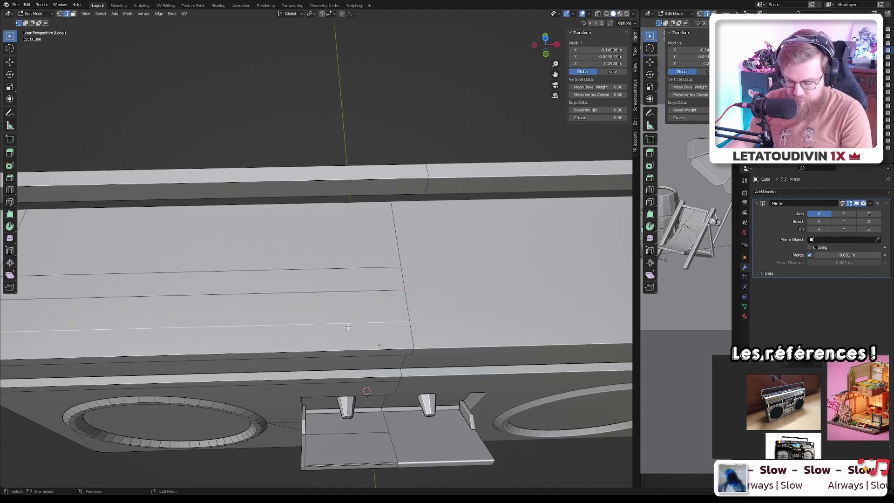
{"action": "middle_click_drag", "start_coordinate": [339, 329], "coordinate": [401, 285]}
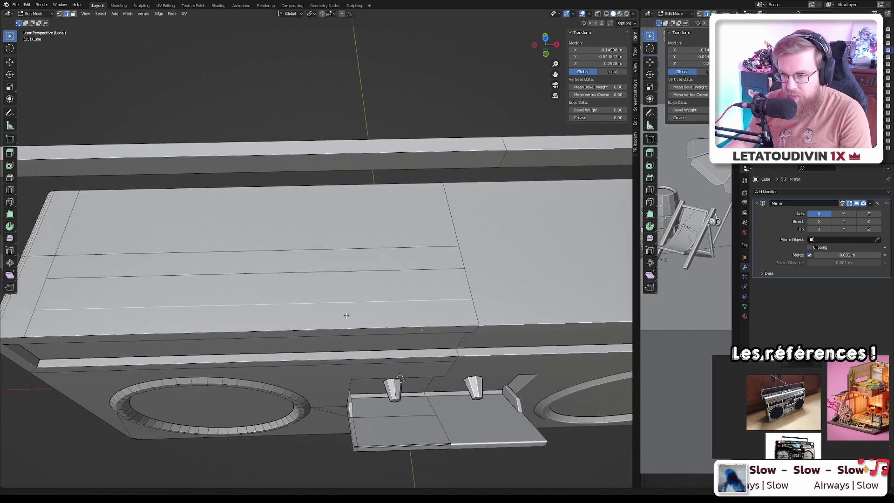
{"action": "key", "text": "ctrl+b"}
{"action": "left_click", "coordinate": [400, 288]}
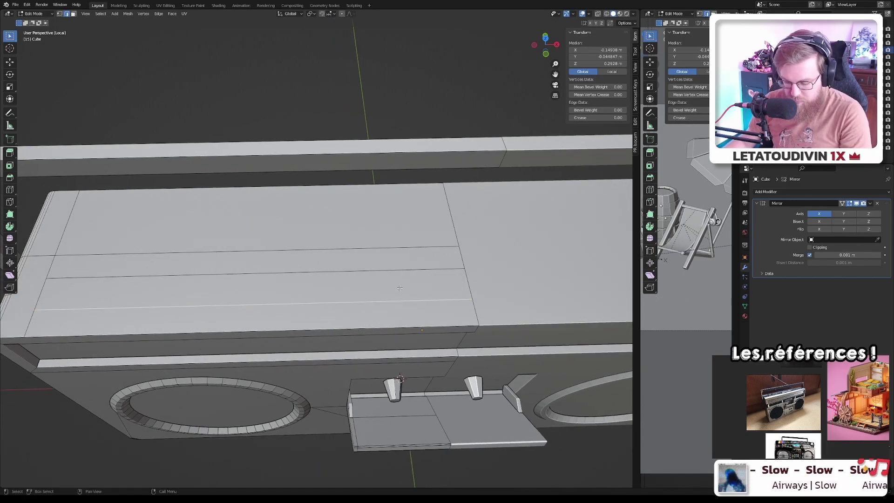
{"action": "key", "text": "ctrl+r"}
{"action": "left_click", "coordinate": [382, 285]}
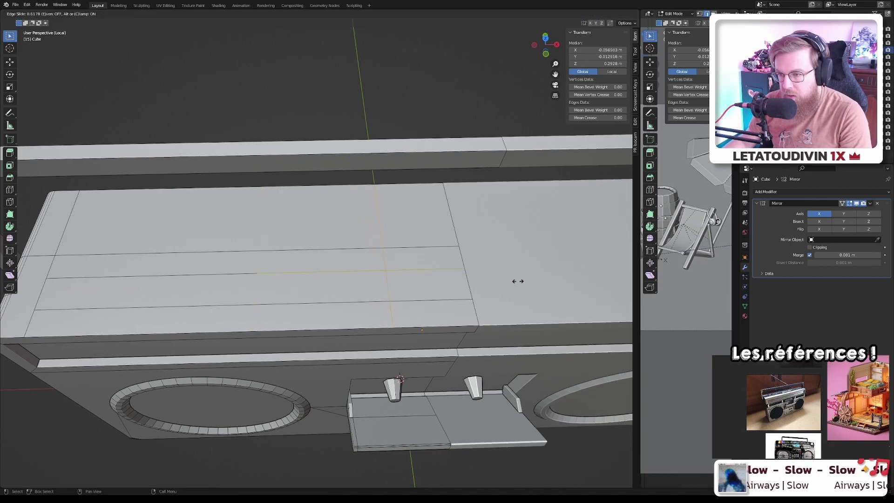
- Position the new cross loop, sliding it further left after abandoning a bevel
{"action": "left_click", "coordinate": [554, 283]}
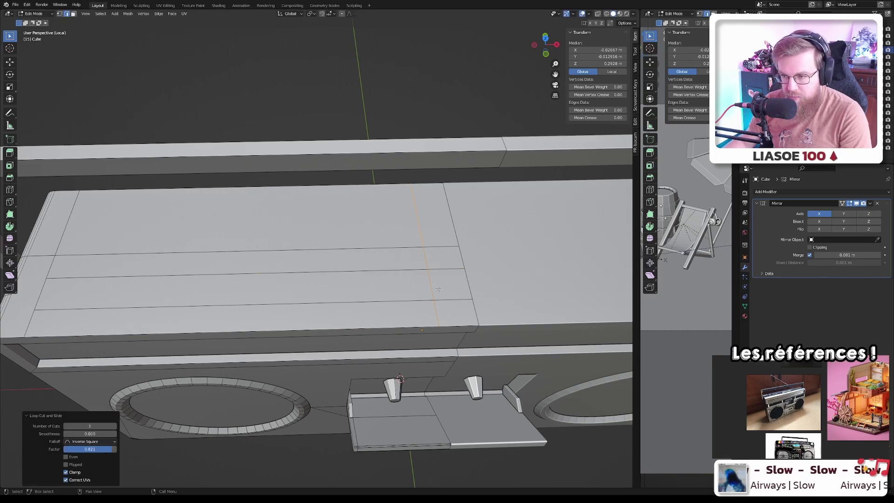
{"action": "key", "text": "ctrl+b"}
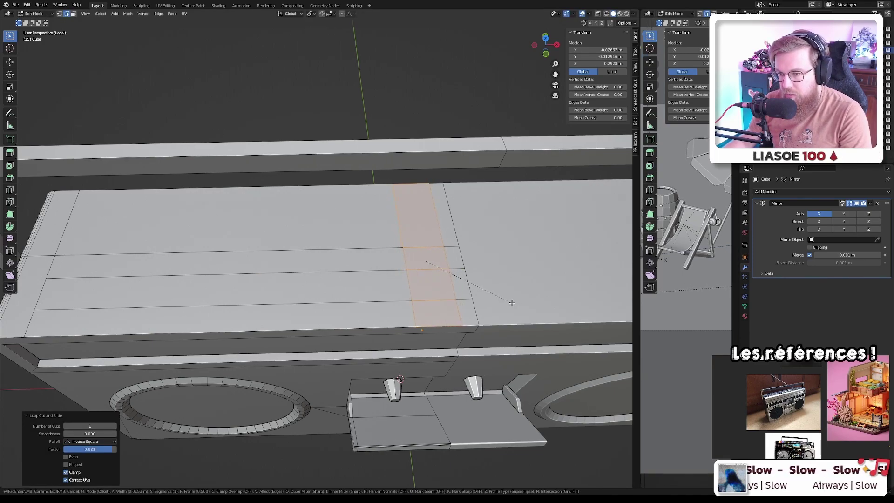
{"action": "key", "text": "Escape"}
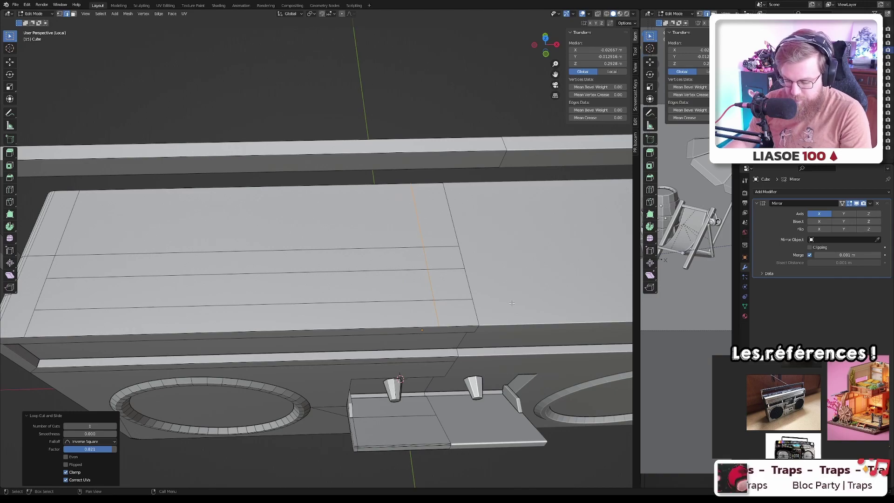
{"action": "key", "text": "g"}
{"action": "key", "text": "g"}
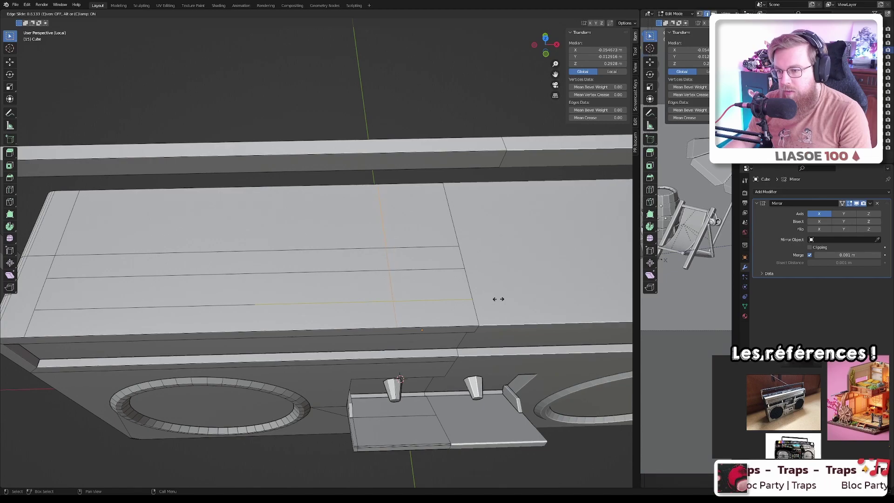
{"action": "left_click", "coordinate": [474, 299]}
- Dissolve the two leftover edges on the top panel and start bevelling a vertical edge into a strip
{"action": "left_click", "coordinate": [364, 284]}
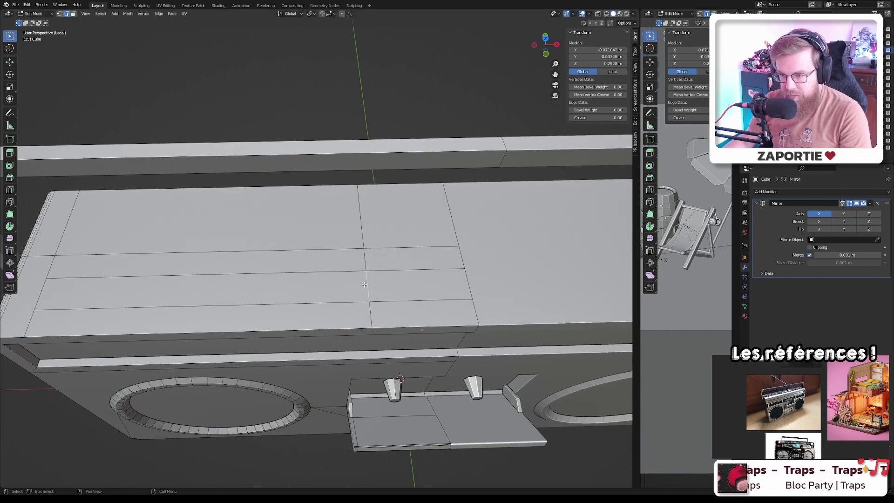
{"action": "key", "text": "x"}
{"action": "left_click", "coordinate": [364, 262]}
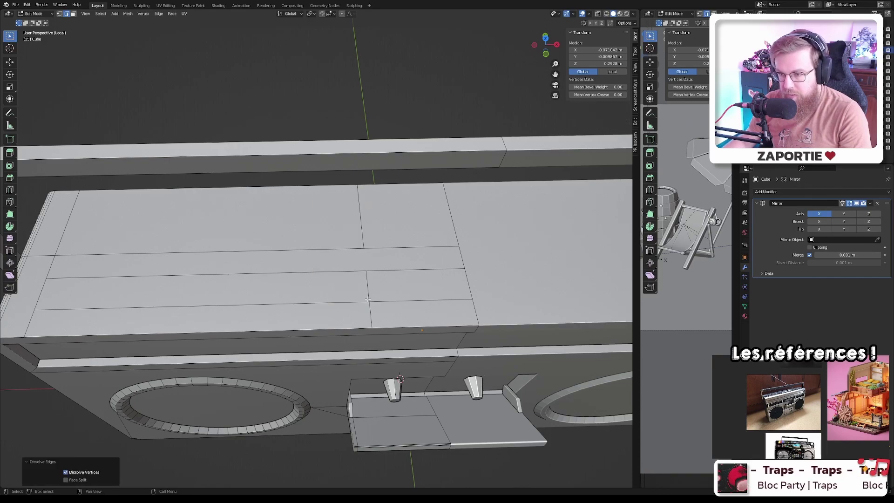
{"action": "left_click", "coordinate": [370, 316]}
{"action": "key", "text": "x"}
{"action": "left_click", "coordinate": [370, 314]}
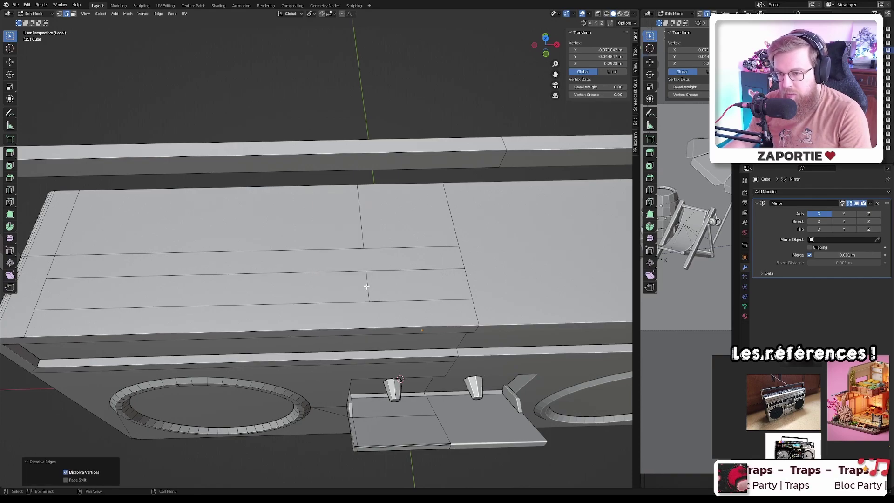
{"action": "left_click", "coordinate": [367, 286]}
{"action": "key", "text": "ctrl+b"}
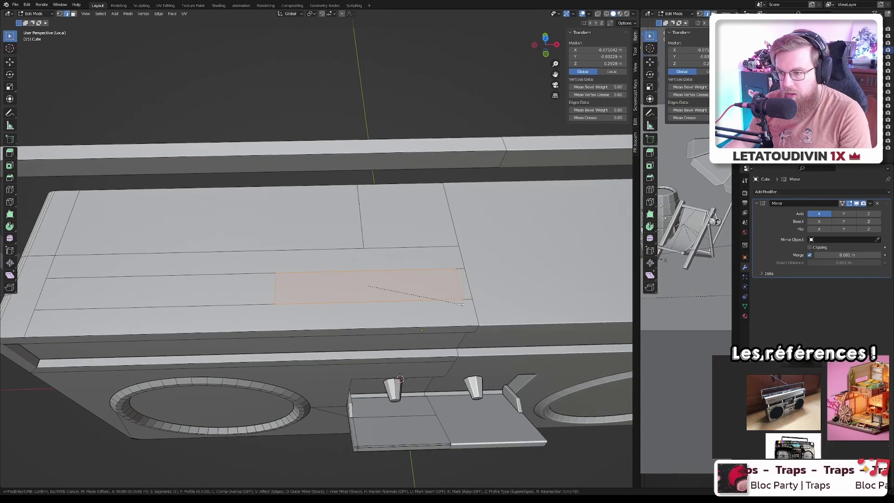
- Set the vertical-edge bevel to 6 segments, forming a row of six key squares
{"action": "left_click", "coordinate": [461, 303]}
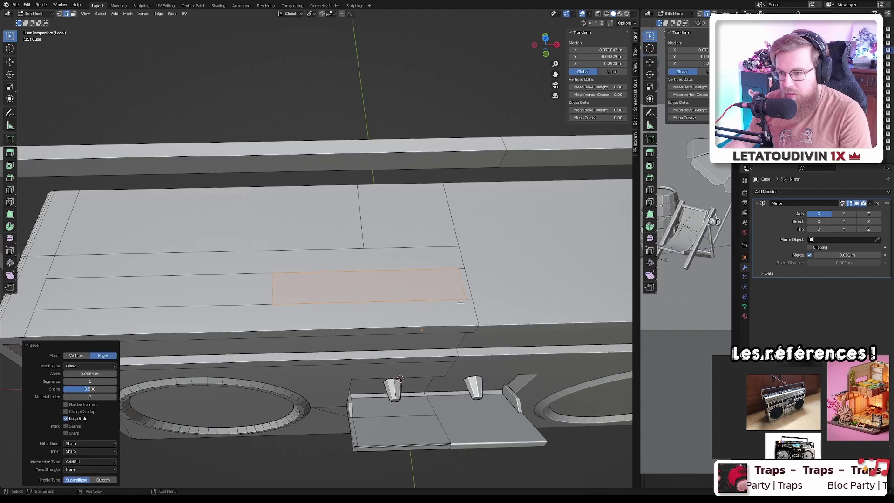
{"action": "left_click", "coordinate": [114, 382]}
{"action": "left_click", "coordinate": [114, 381]}
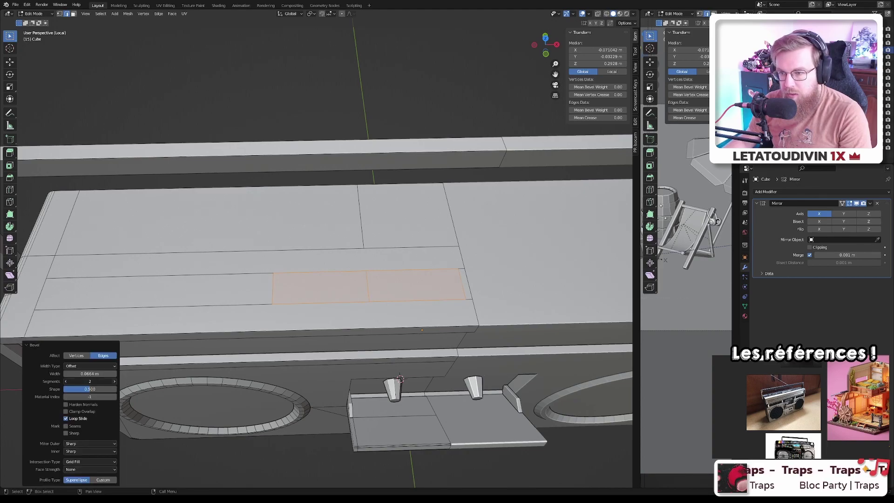
{"action": "left_click", "coordinate": [115, 381]}
{"action": "left_click", "coordinate": [114, 381]}
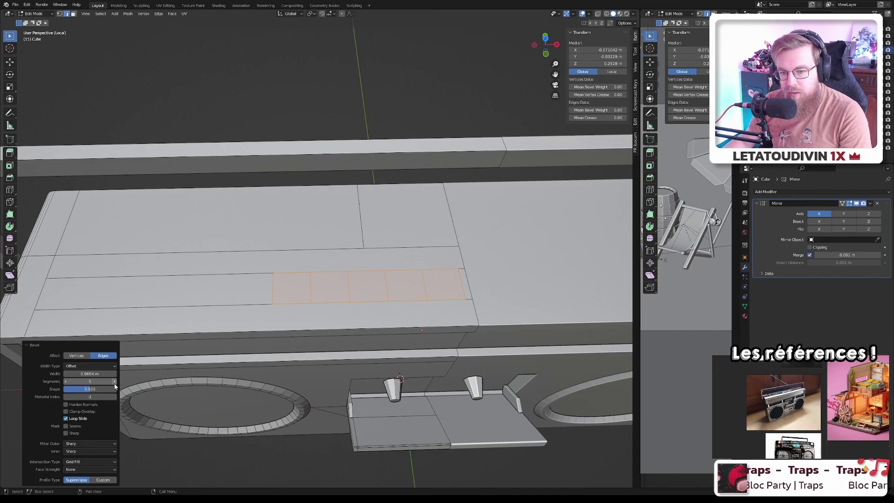
{"action": "left_click", "coordinate": [115, 381]}
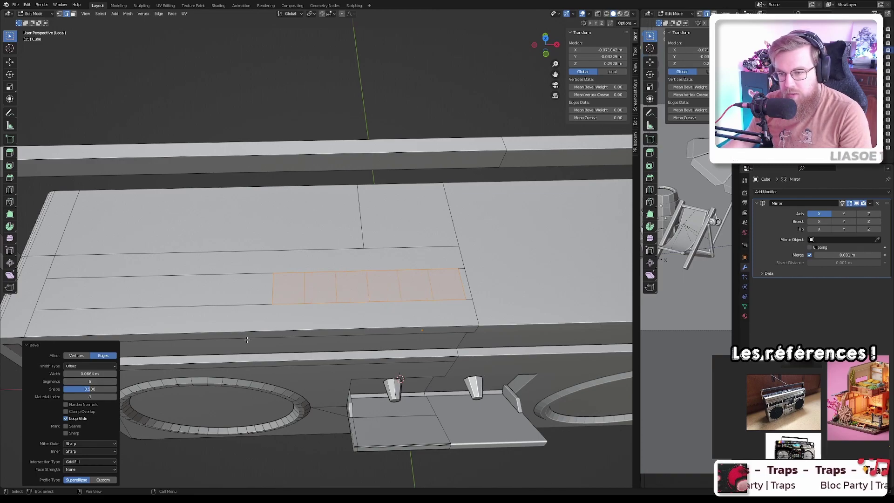
- Select the edge path above the key squares and slide it up slightly
{"action": "left_click", "coordinate": [303, 292]}
{"action": "scroll", "coordinate": [325, 298], "scroll_direction": "up", "scroll_amount": 3}
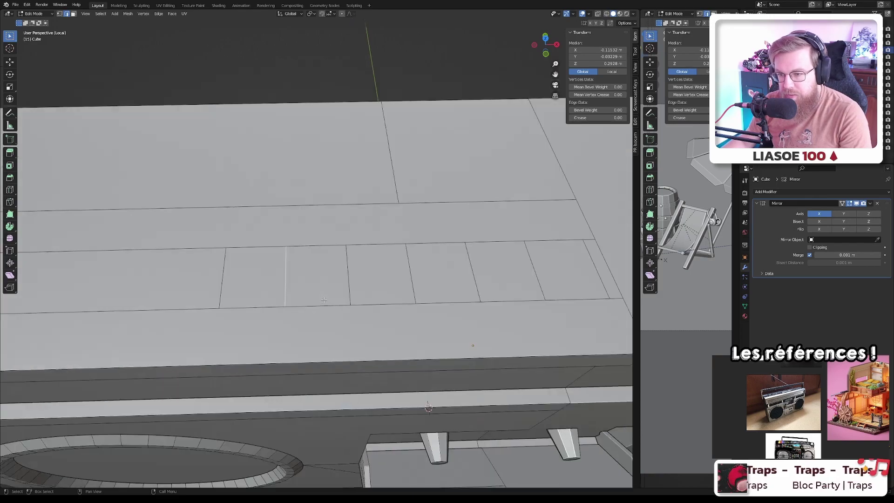
{"action": "scroll", "coordinate": [347, 289], "scroll_direction": "down", "scroll_amount": 4}
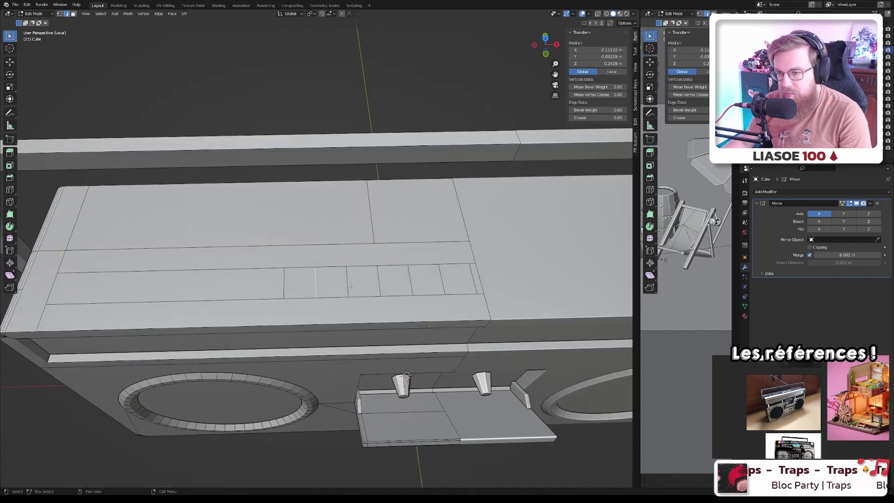
{"action": "left_click", "coordinate": [363, 266]}
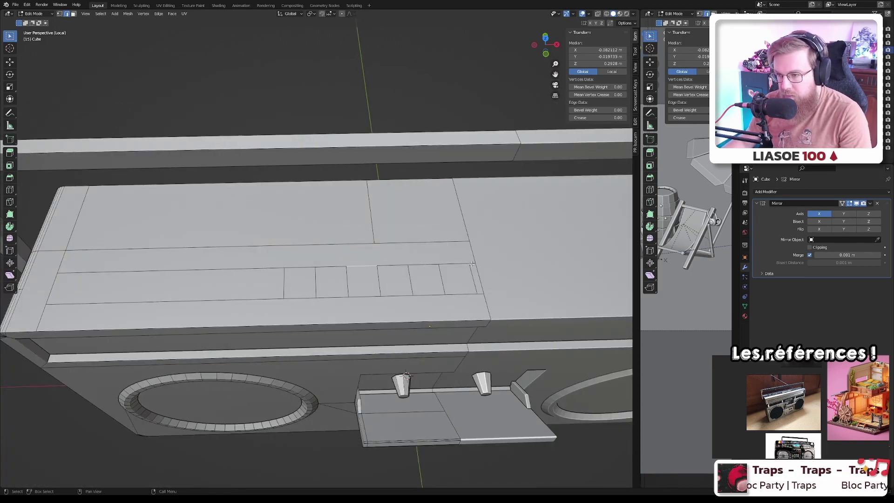
{"action": "left_click", "coordinate": [87, 272], "text": "shift"}
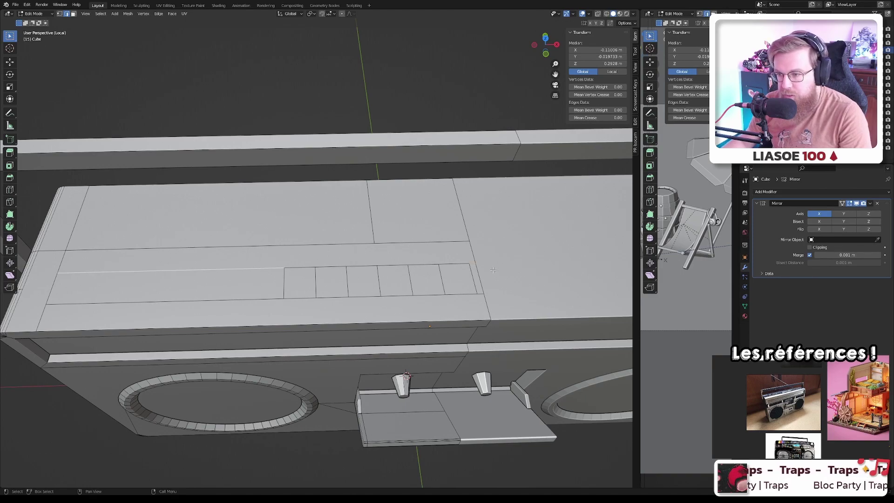
{"action": "left_click", "coordinate": [211, 271], "text": "ctrl"}
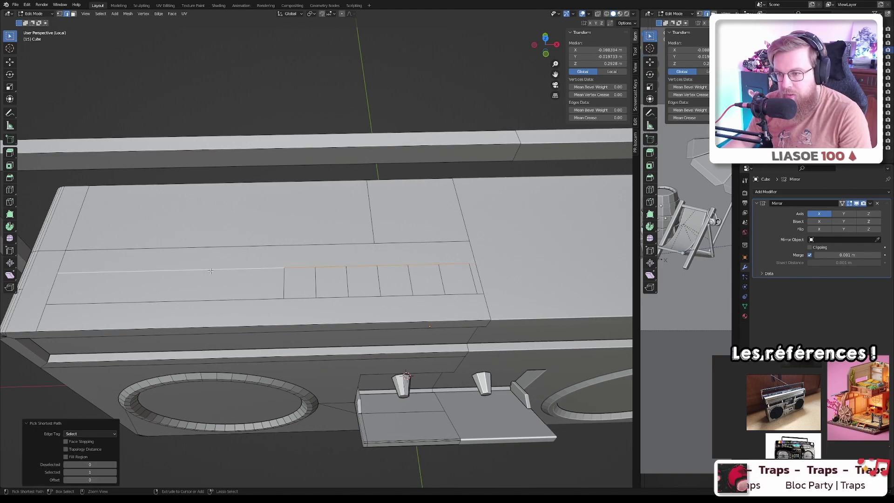
{"action": "key", "text": "g"}
{"action": "key", "text": "g"}
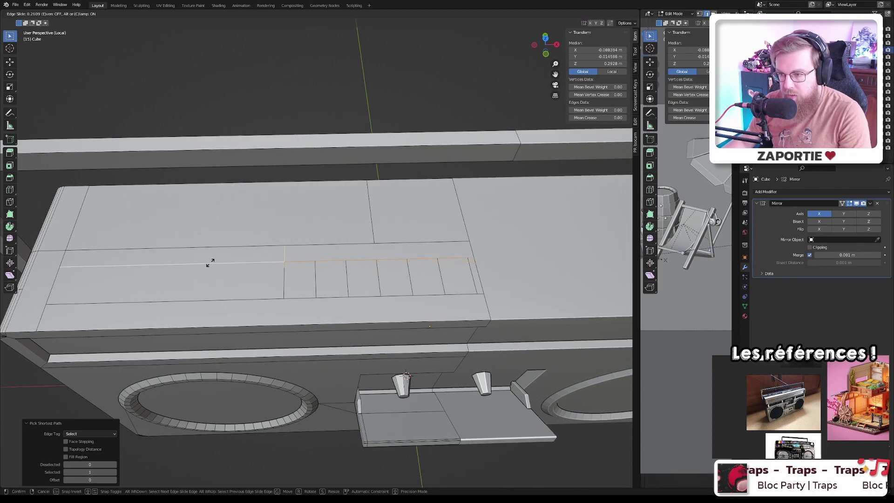
{"action": "left_click", "coordinate": [211, 263]}
- Select the row of six key faces
{"action": "scroll", "coordinate": [365, 294], "scroll_direction": "up", "scroll_amount": 3}
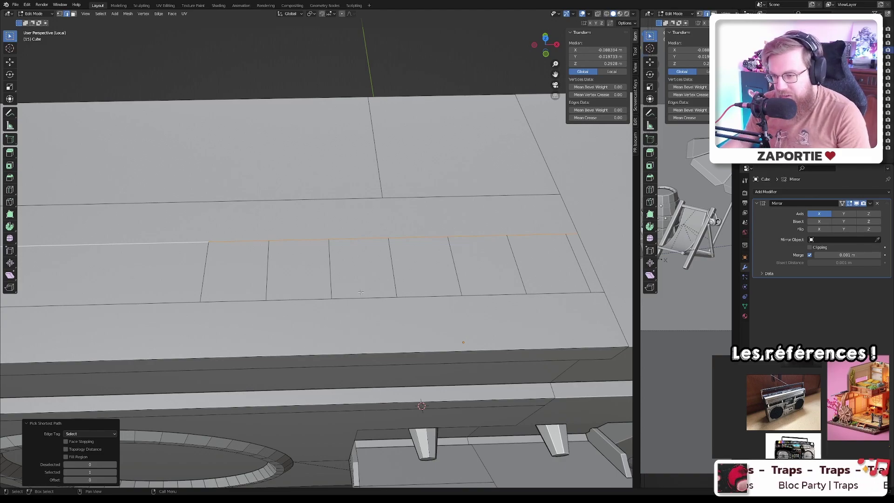
{"action": "scroll", "coordinate": [361, 292], "scroll_direction": "down", "scroll_amount": 4}
{"action": "left_click", "coordinate": [314, 286]}
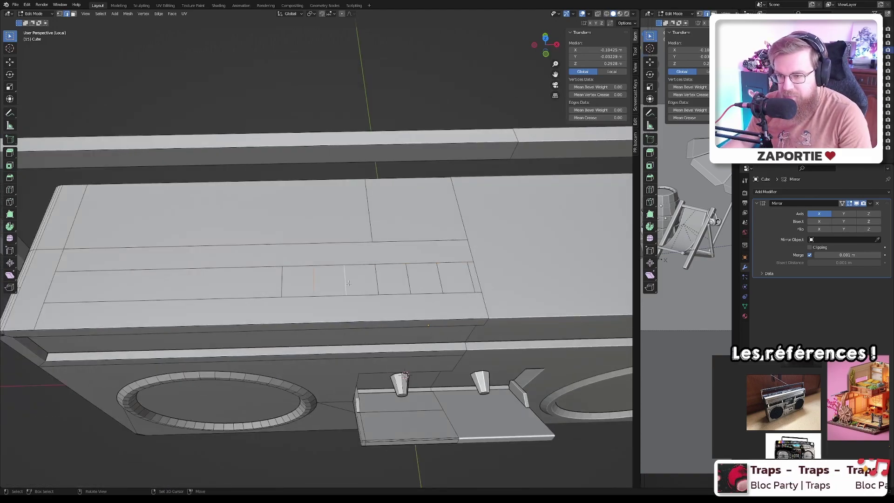
{"action": "left_click_drag", "start_coordinate": [307, 284], "coordinate": [455, 283]}
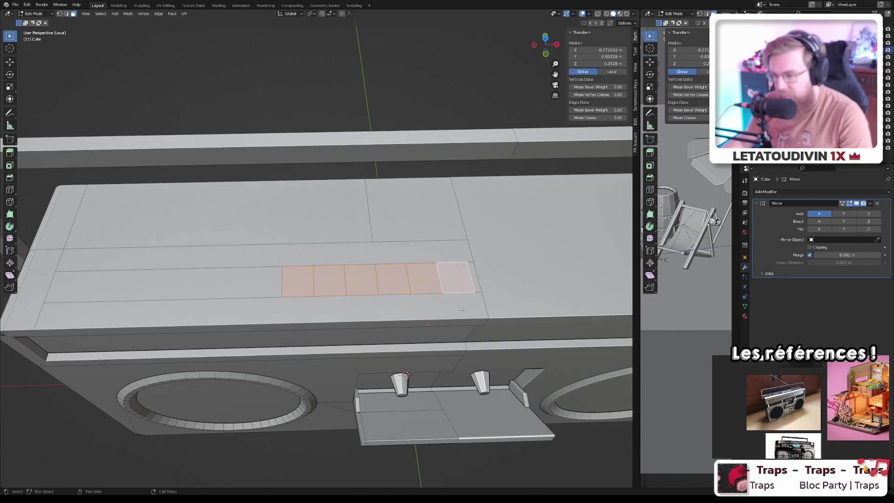
- Try extruding the key faces from front view, then undo and return to perspective
{"action": "key", "text": "KP_1"}
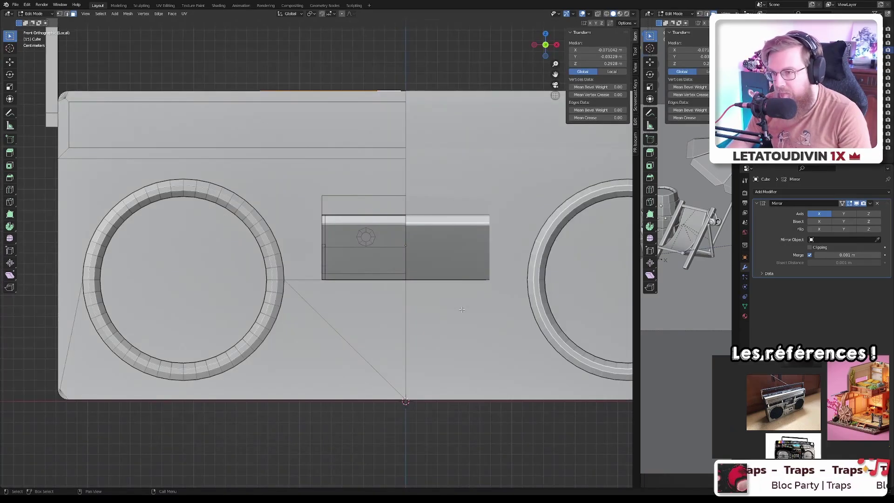
{"action": "middle_click_drag", "start_coordinate": [416, 114], "coordinate": [403, 255], "text": "shift"}
{"action": "key", "text": "e"}
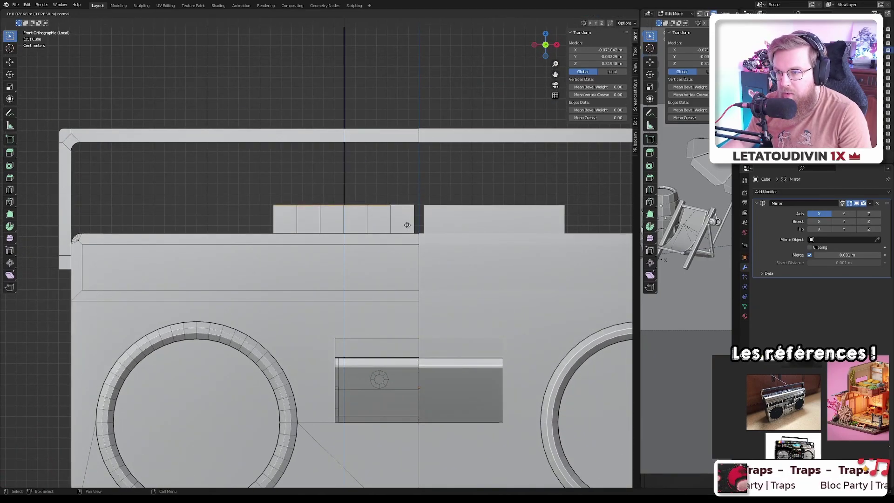
{"action": "key", "text": "Escape"}
{"action": "key", "text": "ctrl+z"}
{"action": "middle_click_drag", "start_coordinate": [408, 225], "coordinate": [420, 369]}
{"action": "scroll", "coordinate": [420, 369], "scroll_direction": "up", "scroll_amount": 3}
- Slide the six key faces and shift them along the X axis to line them up
{"action": "key", "text": "shift+v"}
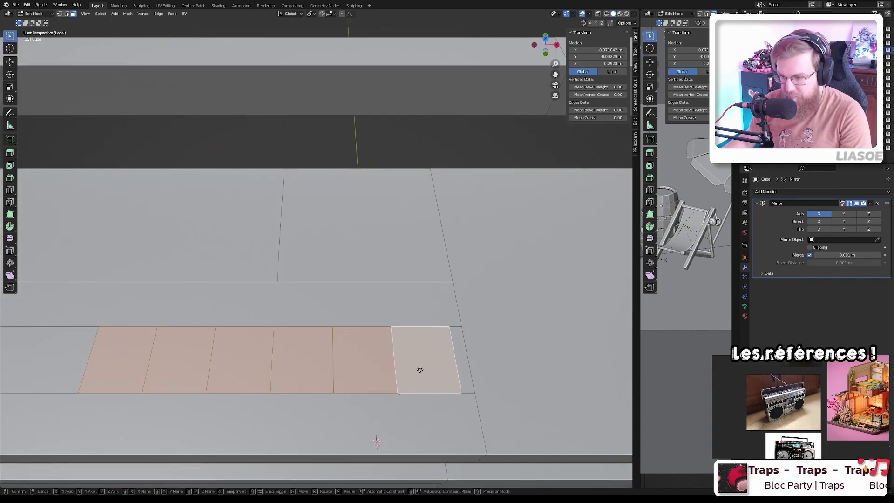
{"action": "left_click", "coordinate": [432, 369]}
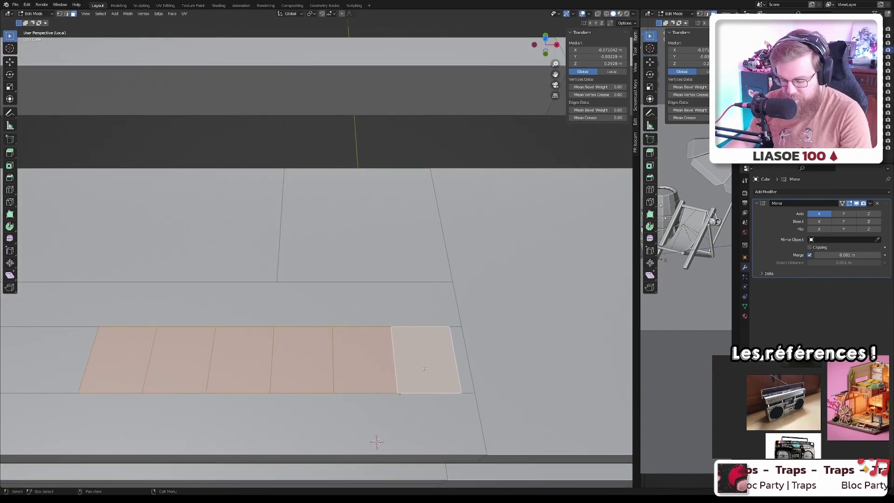
{"action": "key", "text": "g"}
{"action": "key", "text": "x"}
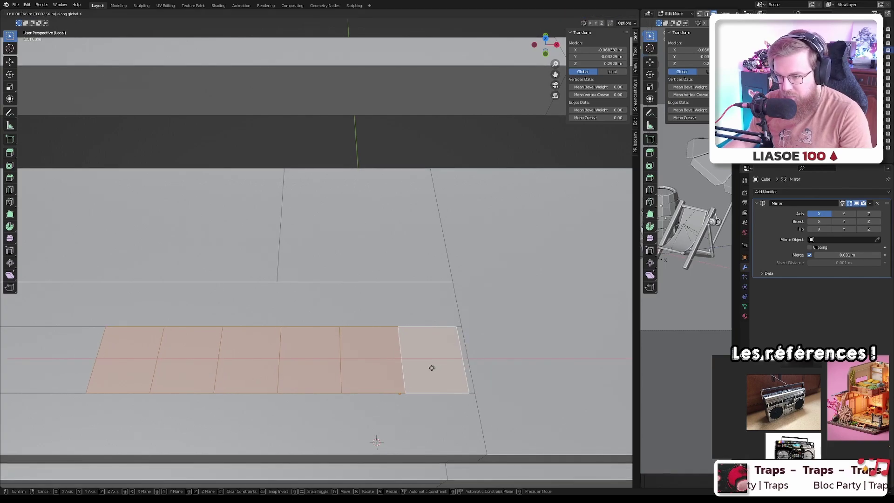
{"action": "left_click", "coordinate": [384, 370]}
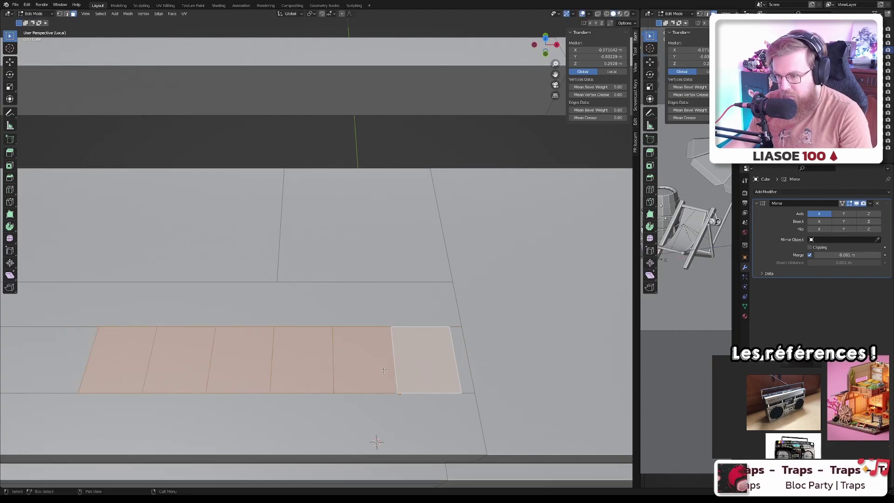
{"action": "scroll", "coordinate": [426, 360], "scroll_direction": "up", "scroll_amount": 2}
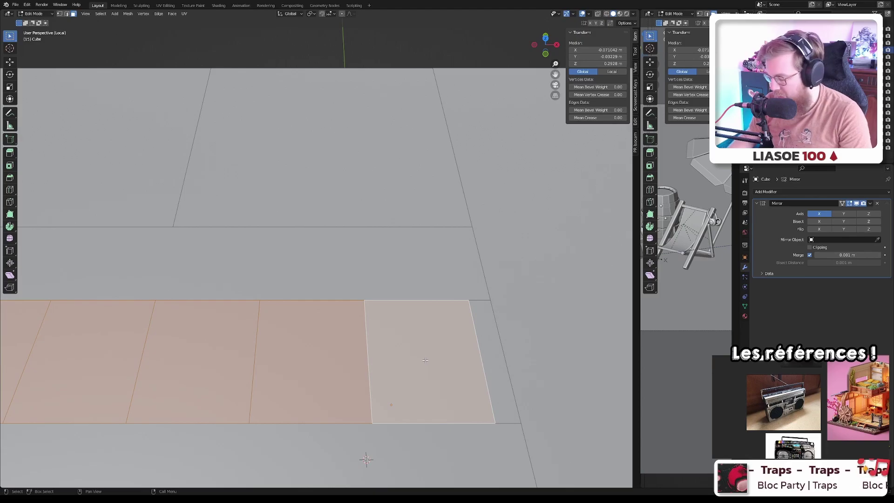
- From front view, begin moving the selected vertex along the X axis
{"action": "key", "text": "KP_1"}
{"action": "scroll", "coordinate": [423, 97], "scroll_direction": "up", "scroll_amount": 2}
{"action": "scroll", "coordinate": [353, 134], "scroll_direction": "down", "scroll_amount": 2}
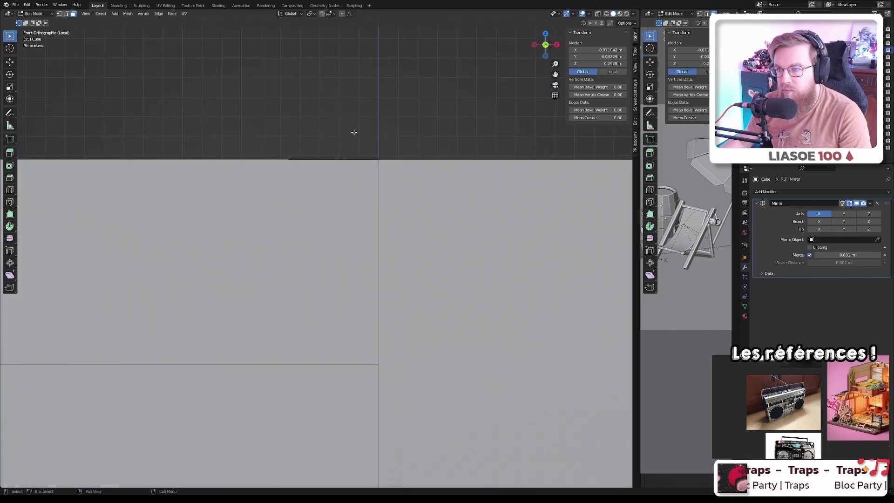
{"action": "key", "text": "g"}
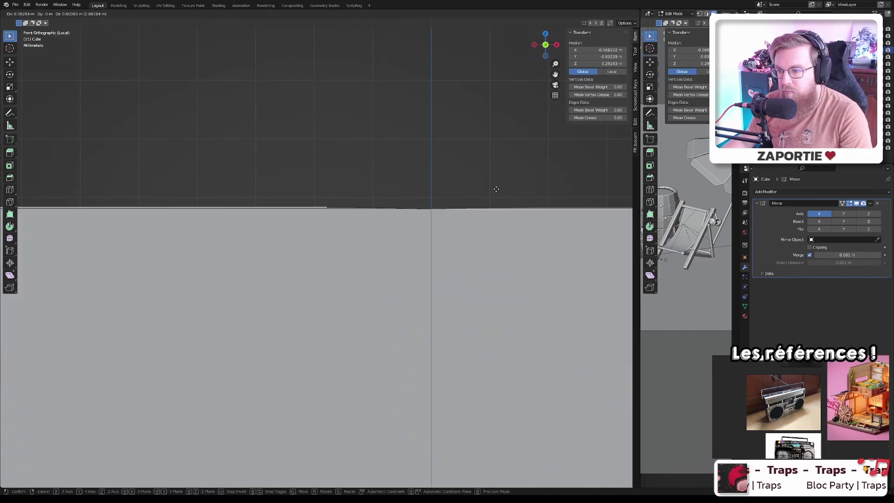
{"action": "key", "text": "x"}
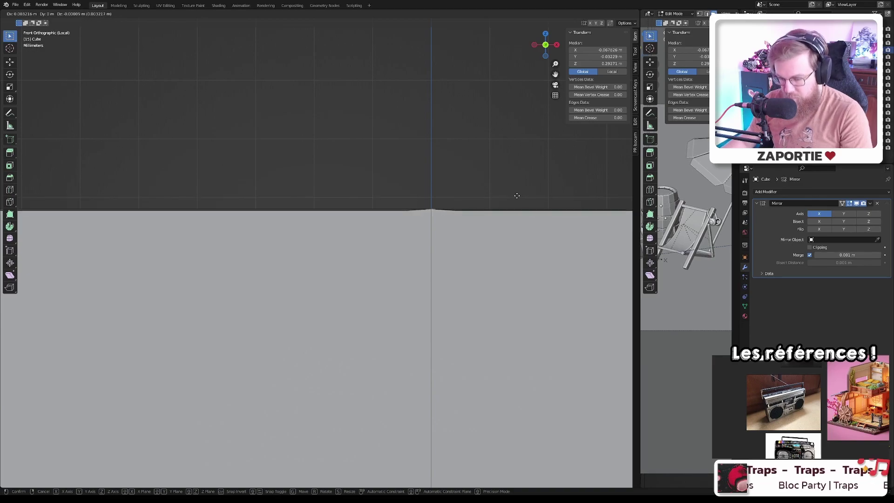
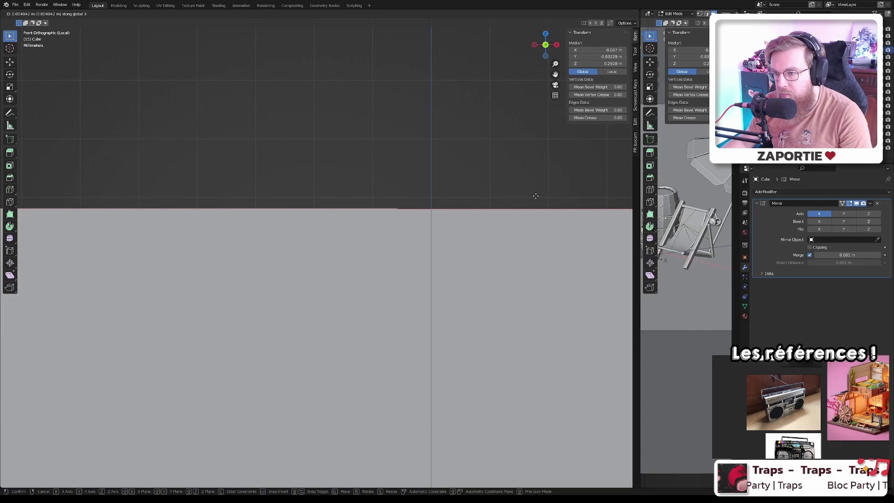
- Confirm the sideways face move, check the snapping options, and cancel trial move and vertex-slide attempts
{"action": "left_click", "coordinate": [578, 189]}
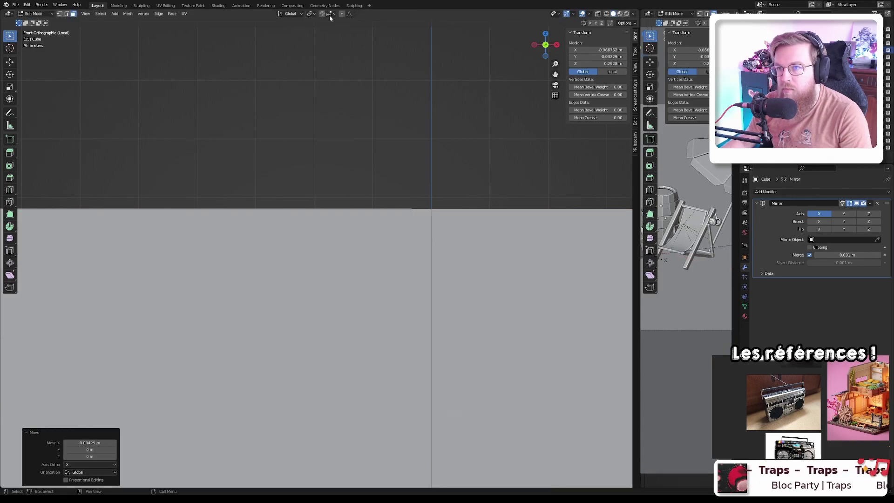
{"action": "left_click", "coordinate": [329, 14]}
{"action": "scroll", "coordinate": [421, 187], "scroll_direction": "up", "scroll_amount": 3}
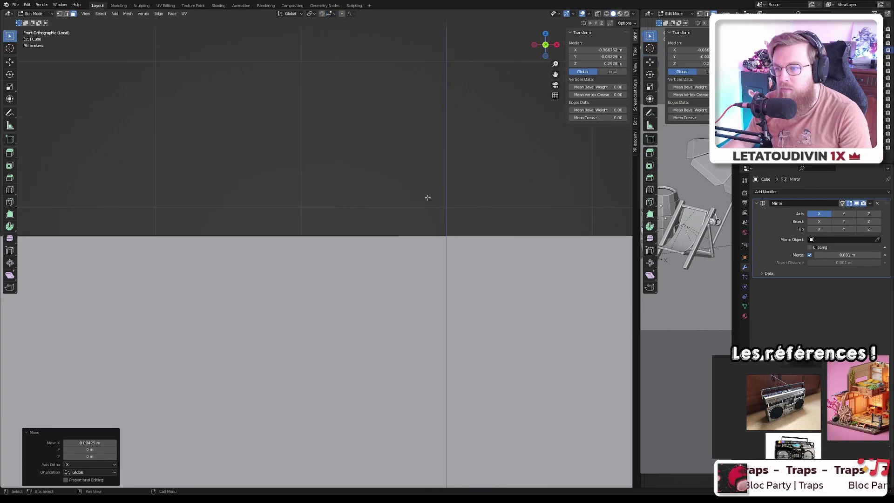
{"action": "key", "text": "g"}
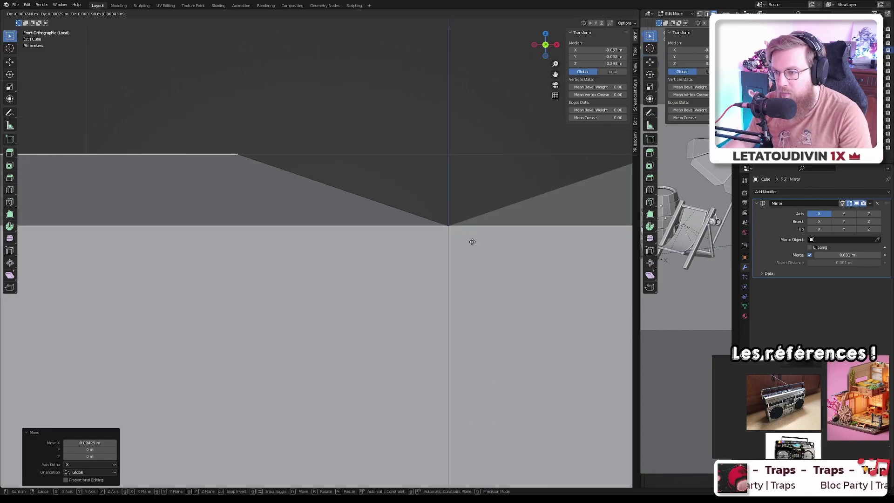
{"action": "right_click", "coordinate": [472, 242]}
{"action": "key", "text": "shift+v"}
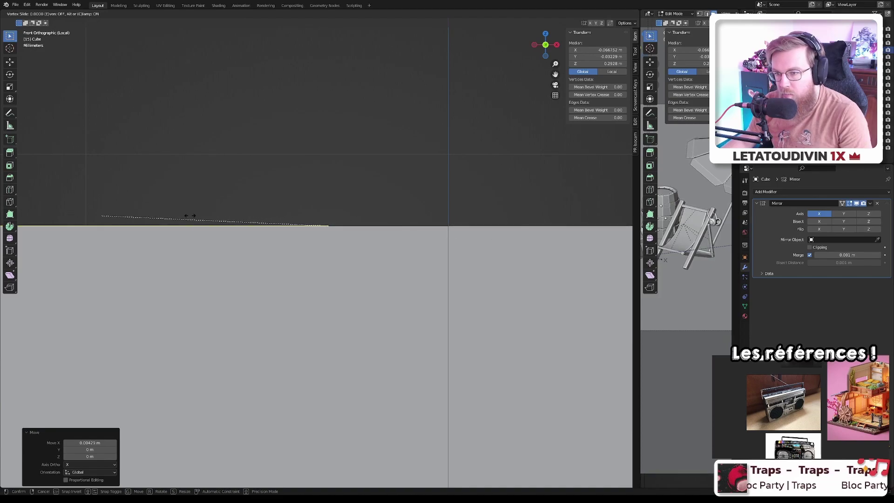
{"action": "right_click", "coordinate": [234, 203]}
{"action": "scroll", "coordinate": [234, 204], "scroll_direction": "down", "scroll_amount": 2}
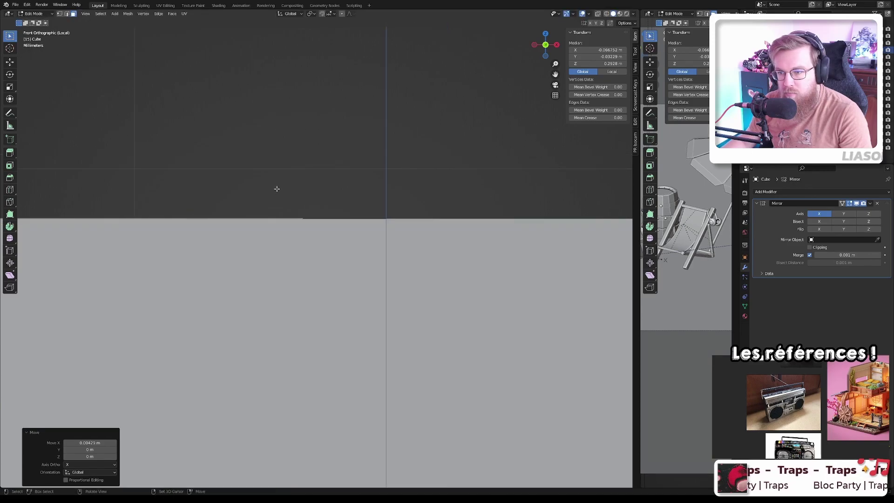
- Look down on the top rail and test snapping the faces along X to the mirror centre, then cancel
{"action": "middle_click_drag", "start_coordinate": [276, 188], "coordinate": [291, 194]}
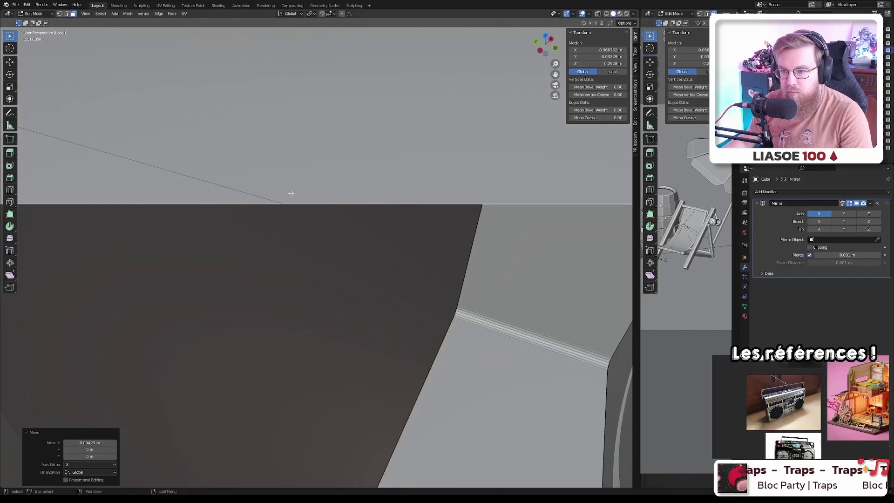
{"action": "scroll", "coordinate": [292, 197], "scroll_direction": "down", "scroll_amount": 6}
{"action": "scroll", "coordinate": [295, 202], "scroll_direction": "up", "scroll_amount": 5}
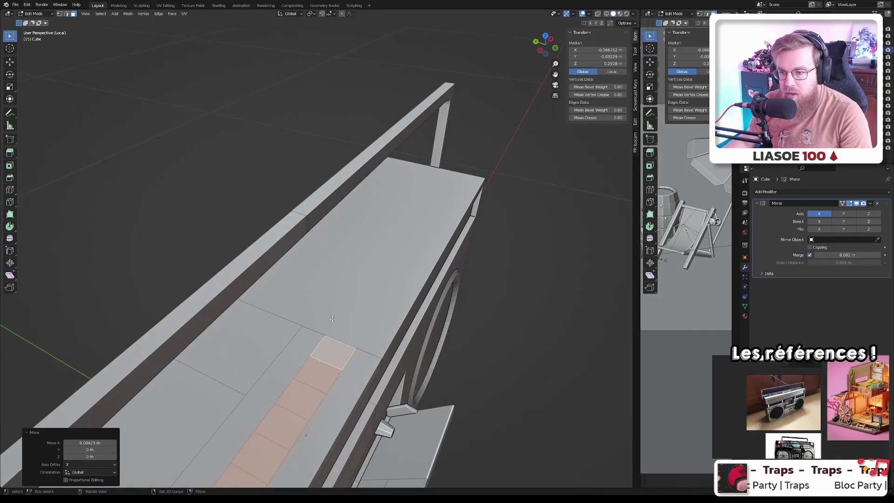
{"action": "middle_click_drag", "start_coordinate": [332, 319], "coordinate": [307, 319]}
{"action": "scroll", "coordinate": [284, 319], "scroll_direction": "up", "scroll_amount": 4}
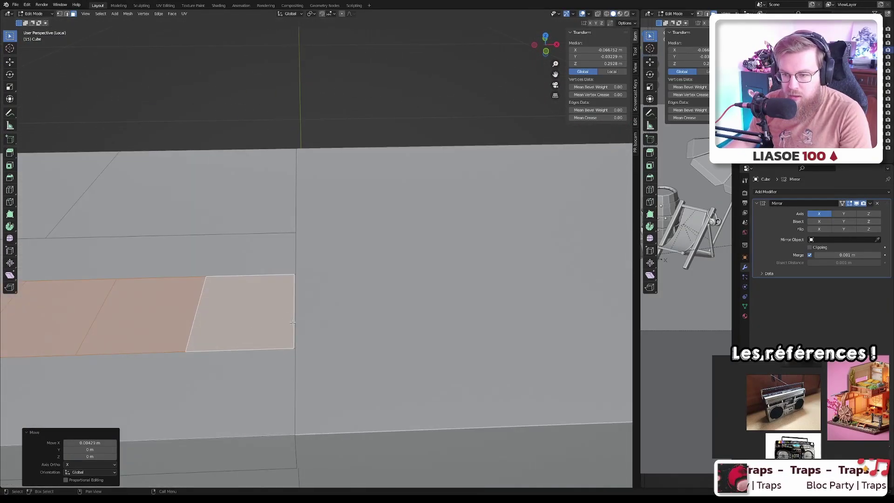
{"action": "scroll", "coordinate": [293, 325], "scroll_direction": "up", "scroll_amount": 2}
{"action": "scroll", "coordinate": [295, 333], "scroll_direction": "down", "scroll_amount": 1}
{"action": "scroll", "coordinate": [295, 336], "scroll_direction": "down", "scroll_amount": 2}
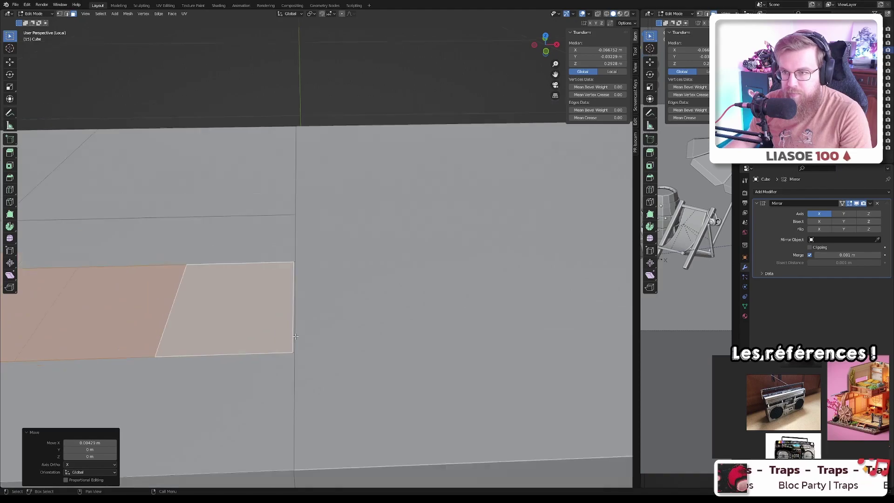
{"action": "key", "text": "g"}
{"action": "key", "text": "x"}
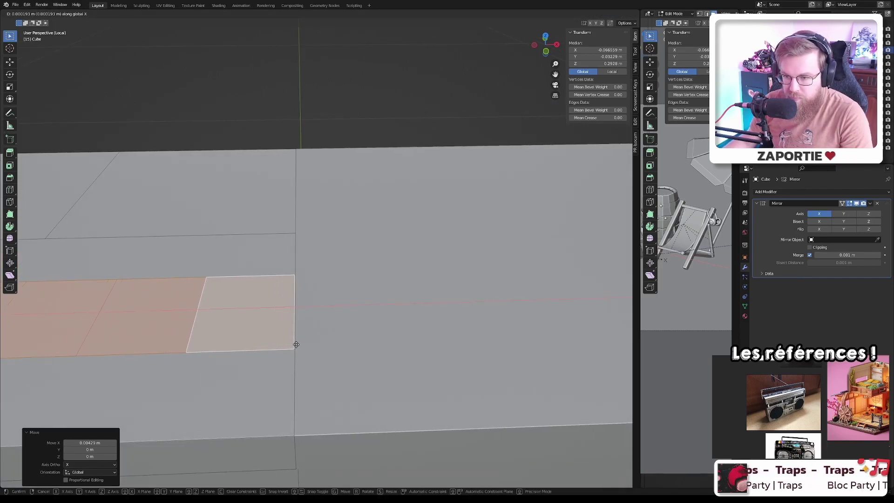
{"action": "key", "text": "ctrl"}
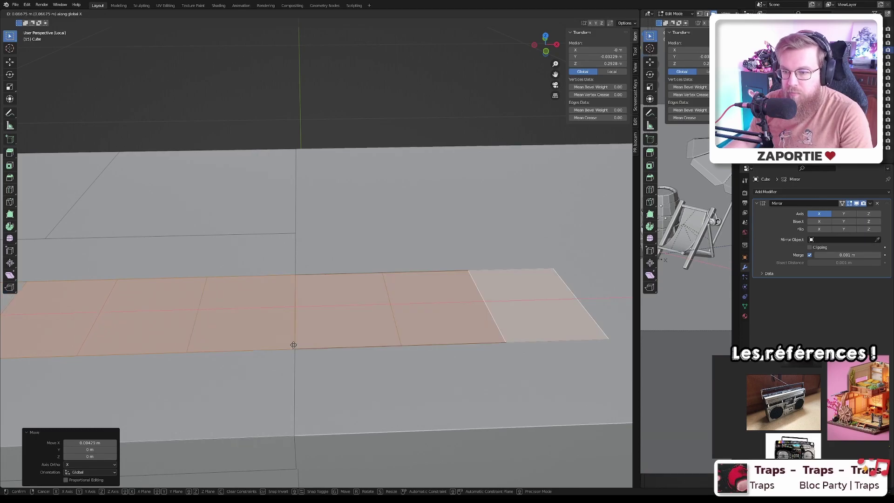
{"action": "right_click", "coordinate": [160, 293]}
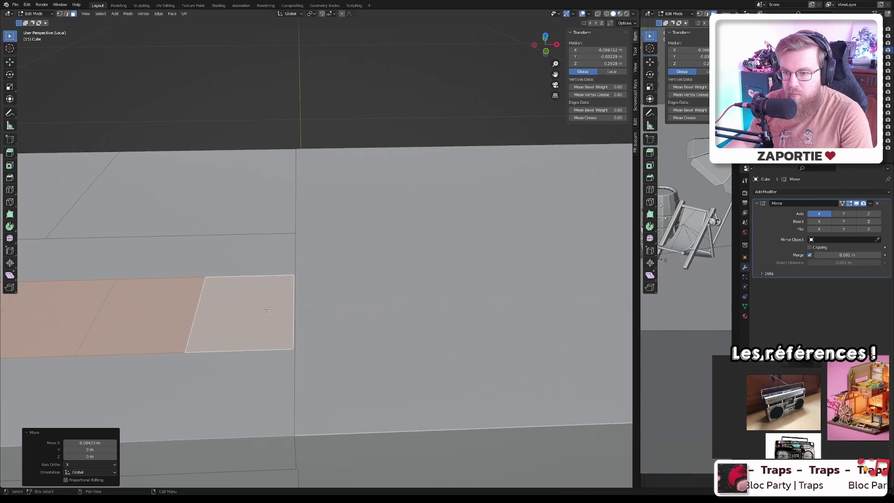
- In front view, nudge the selected edge slightly along X toward the centre seam
{"action": "scroll", "coordinate": [266, 309], "scroll_direction": "down", "scroll_amount": 4}
{"action": "scroll", "coordinate": [257, 314], "scroll_direction": "up", "scroll_amount": 4}
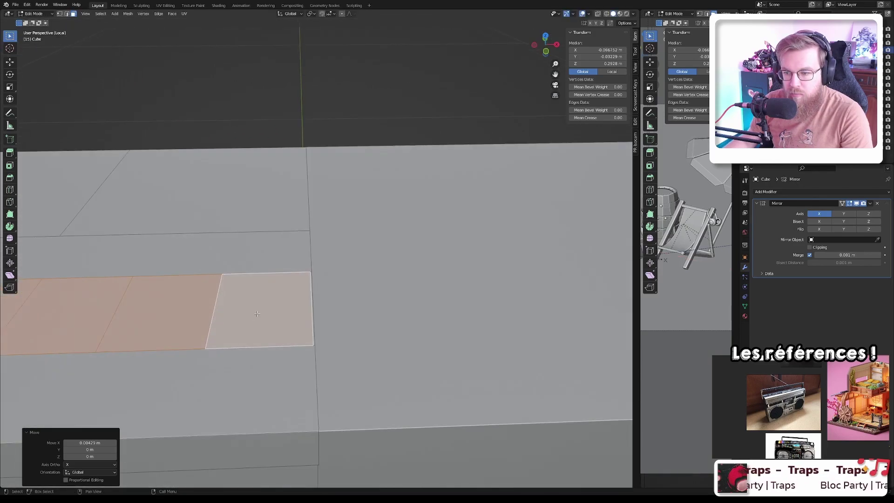
{"action": "scroll", "coordinate": [257, 314], "scroll_direction": "up", "scroll_amount": 5}
{"action": "scroll", "coordinate": [343, 330], "scroll_direction": "down", "scroll_amount": 1}
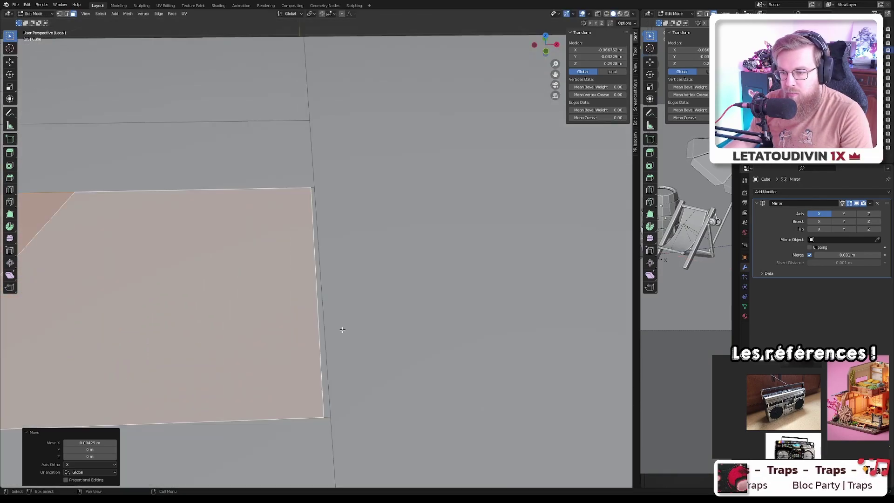
{"action": "scroll", "coordinate": [342, 329], "scroll_direction": "down", "scroll_amount": 5}
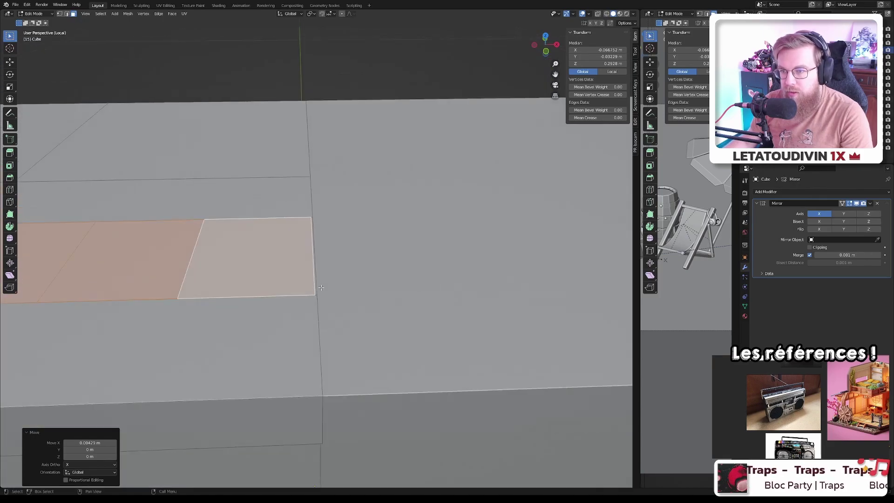
{"action": "key", "text": "KP_1"}
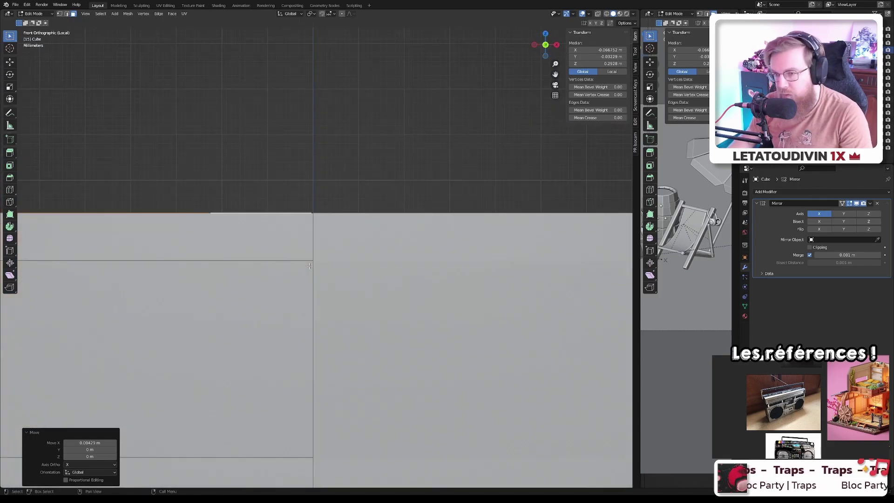
{"action": "scroll", "coordinate": [310, 266], "scroll_direction": "up", "scroll_amount": 3}
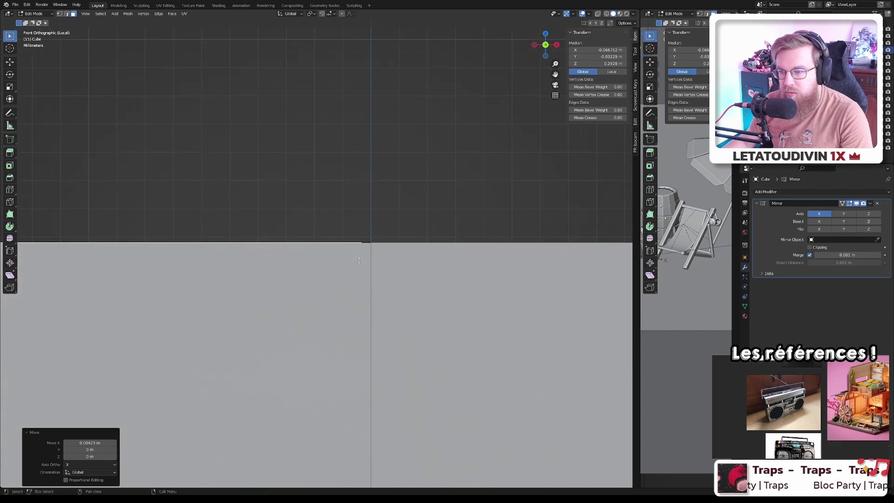
{"action": "scroll", "coordinate": [371, 238], "scroll_direction": "up", "scroll_amount": 2}
{"action": "key", "text": "g"}
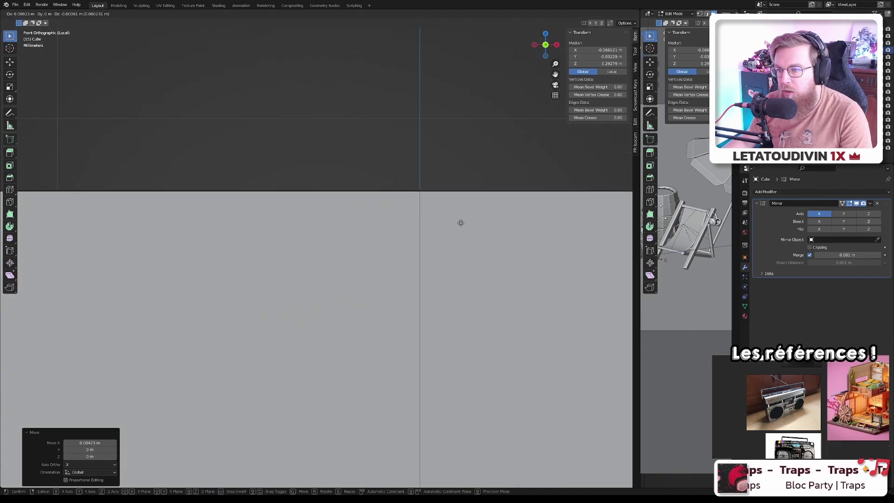
{"action": "key", "text": "x"}
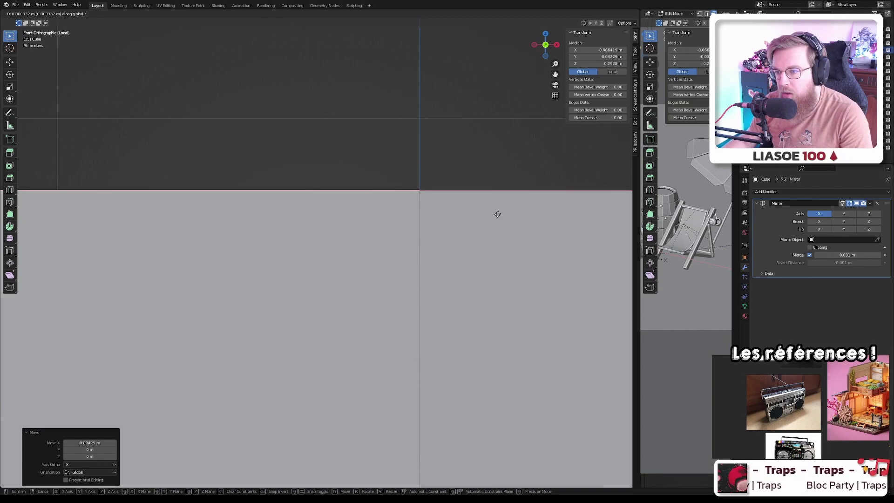
{"action": "left_click", "coordinate": [498, 214]}
- Select a corner vertex of the top strip, test a vertical move, cancel, and deselect everything
{"action": "middle_click_drag", "start_coordinate": [498, 215], "coordinate": [365, 219]}
{"action": "left_click", "coordinate": [386, 219]}
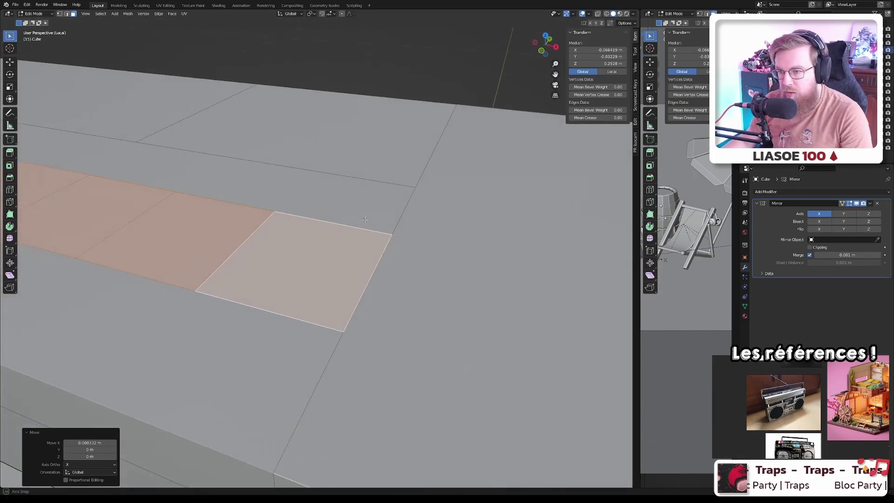
{"action": "key", "text": "1"}
{"action": "left_click", "coordinate": [344, 331]}
{"action": "key", "text": "g"}
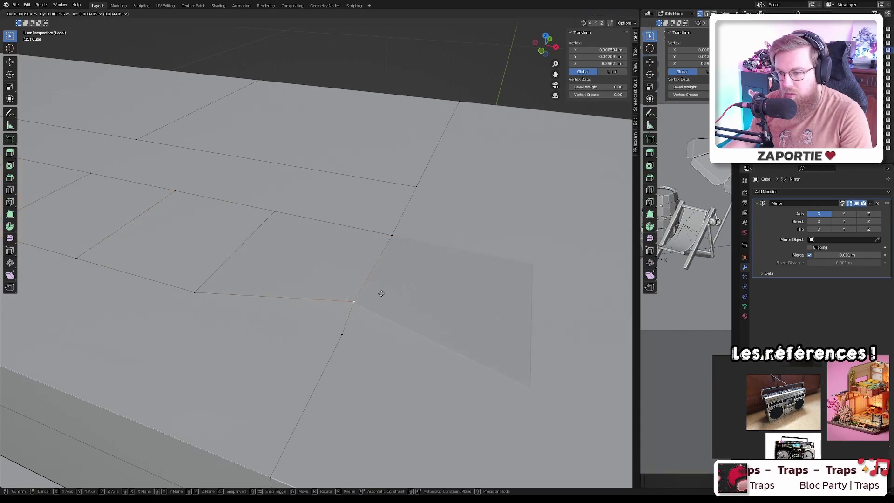
{"action": "key", "text": "z"}
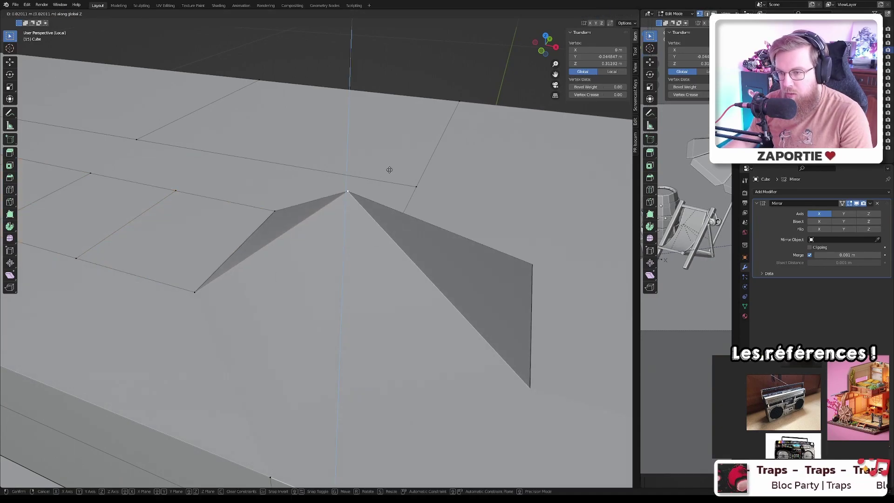
{"action": "right_click", "coordinate": [390, 169]}
{"action": "scroll", "coordinate": [279, 278], "scroll_direction": "down", "scroll_amount": 2}
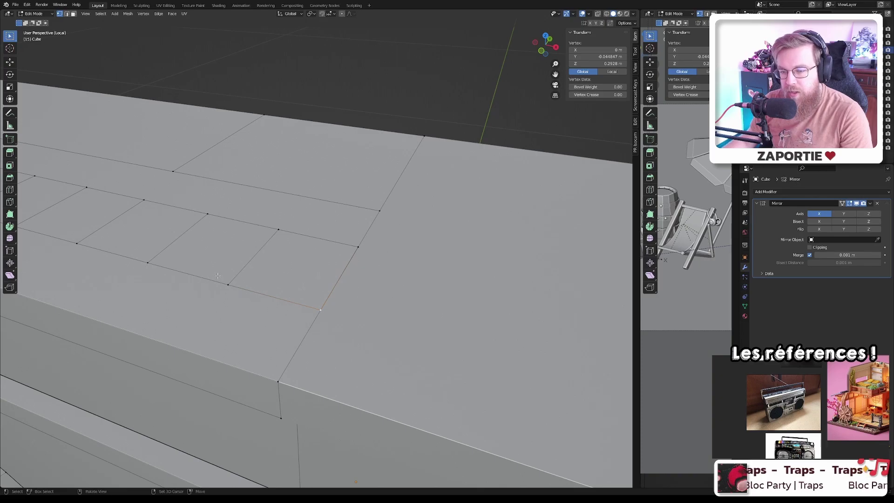
{"action": "scroll", "coordinate": [218, 276], "scroll_direction": "down", "scroll_amount": 5}
{"action": "key", "text": "alt+a"}
- Reframe the boombox and select the first face of the top-panel button row
{"action": "key", "text": "KP_1"}
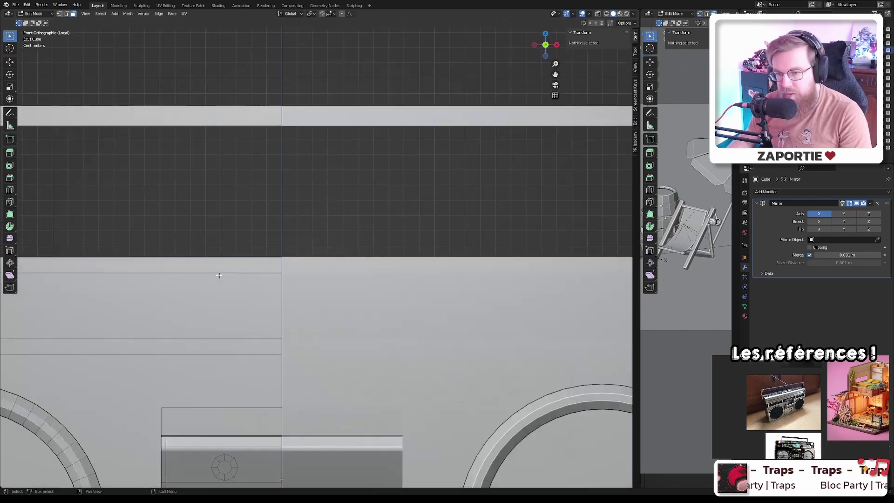
{"action": "scroll", "coordinate": [219, 275], "scroll_direction": "down", "scroll_amount": 6}
{"action": "middle_click_drag", "start_coordinate": [221, 245], "coordinate": [277, 266]}
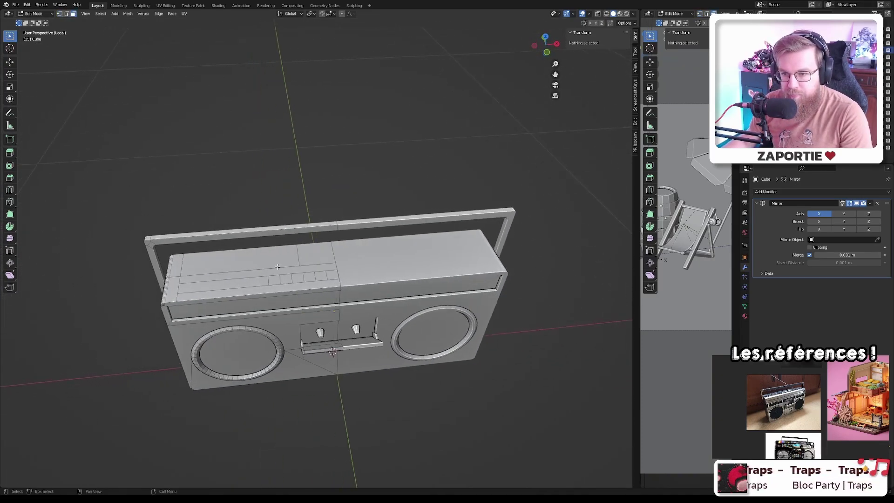
{"action": "scroll", "coordinate": [277, 266], "scroll_direction": "up", "scroll_amount": 8}
{"action": "left_click", "coordinate": [278, 285]}
- Select the remaining faces of the top-panel row and extrude them all upward together
{"action": "left_click", "coordinate": [326, 281], "text": "shift"}
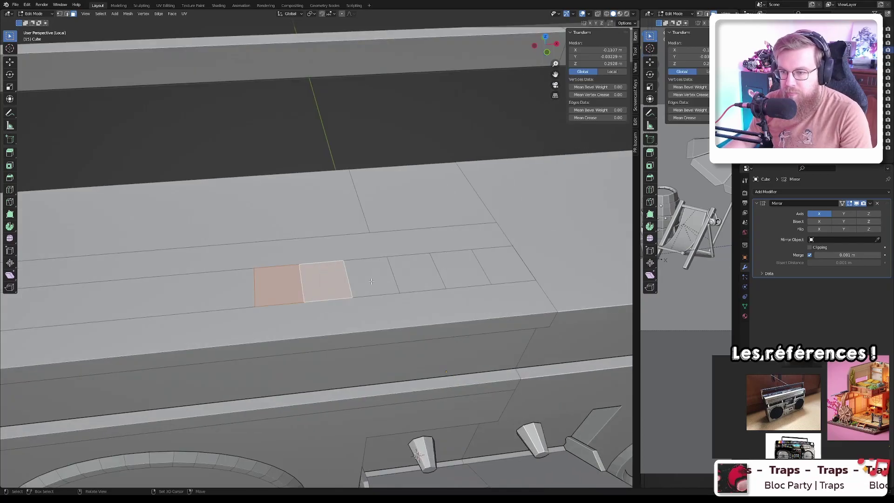
{"action": "left_click", "coordinate": [372, 281], "text": "shift"}
{"action": "left_click", "coordinate": [416, 280], "text": "shift"}
{"action": "left_click", "coordinate": [458, 279], "text": "shift"}
{"action": "left_click", "coordinate": [502, 279], "text": "shift"}
{"action": "key", "text": "KP_1"}
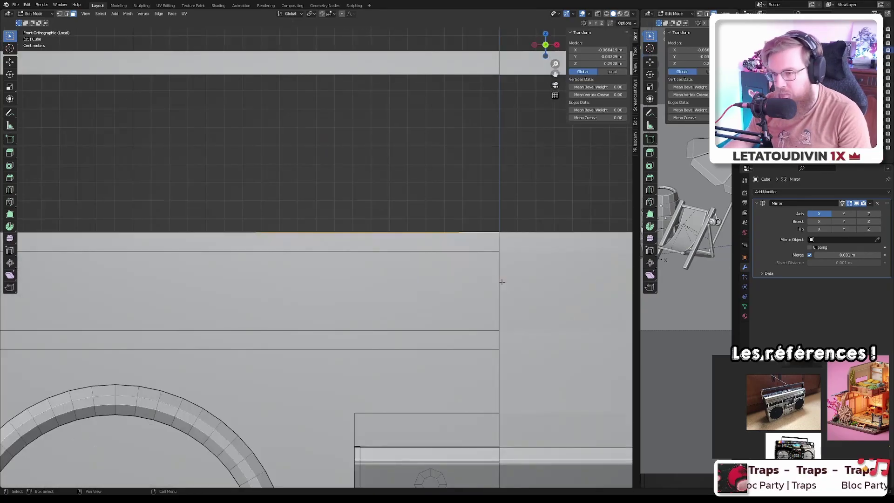
{"action": "key", "text": "e"}
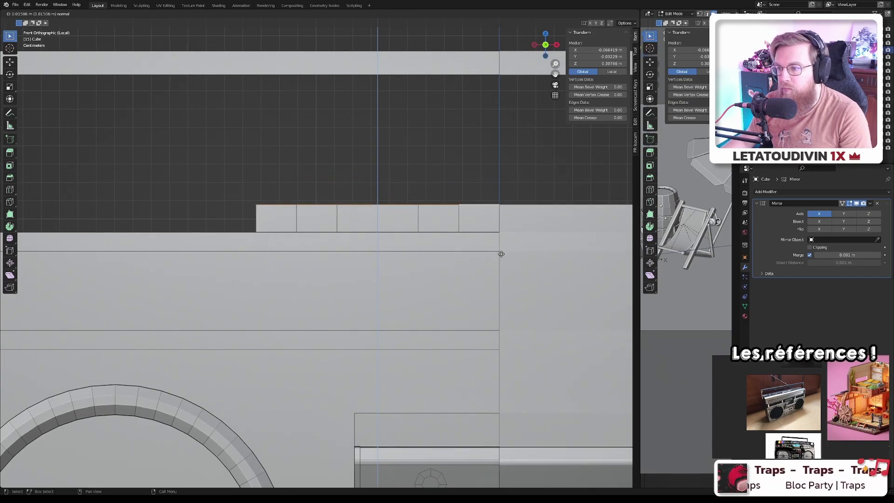
{"action": "left_click", "coordinate": [501, 254]}
- Choose a scaling pivot point, cancel the scale, and undo the combined extrusion
{"action": "middle_click_drag", "start_coordinate": [501, 254], "coordinate": [455, 257]}
{"action": "key", "text": "period"}
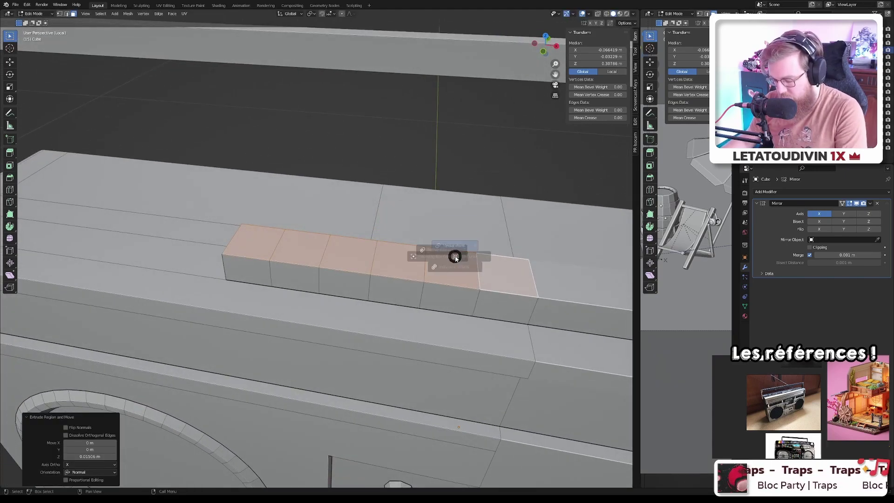
{"action": "left_click", "coordinate": [434, 267]}
{"action": "key", "text": "s"}
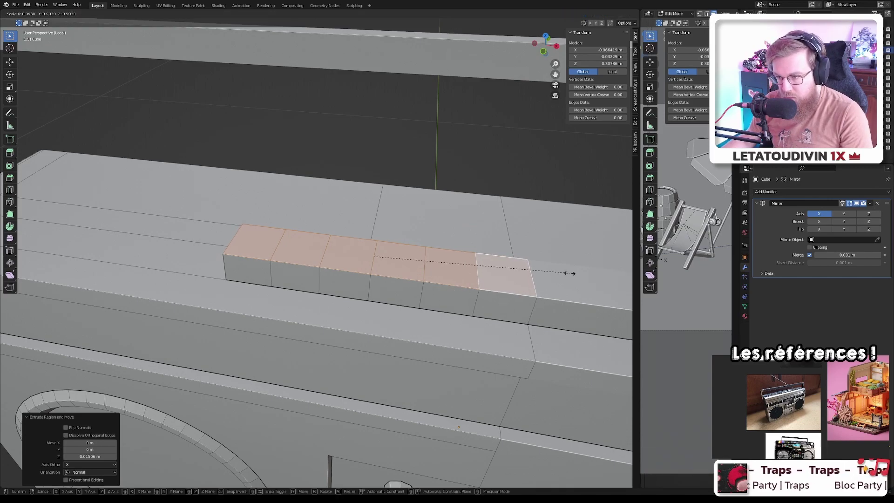
{"action": "key", "text": "Escape"}
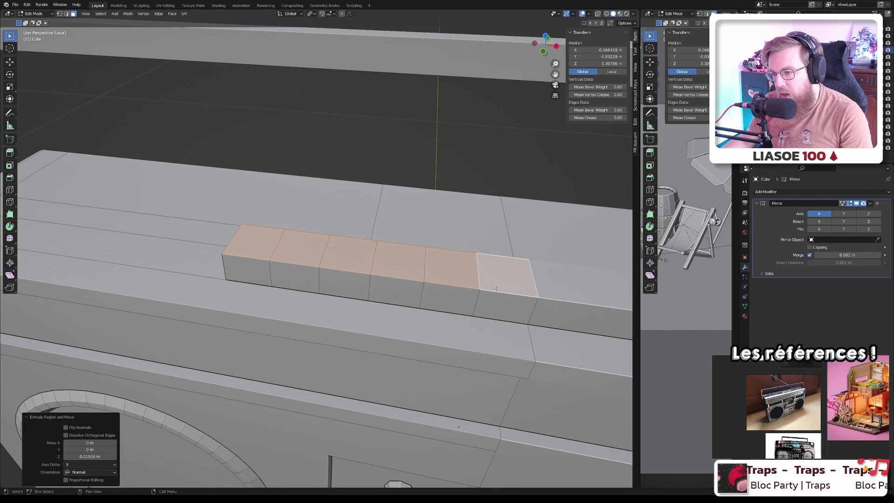
{"action": "key", "text": "ctrl+z"}
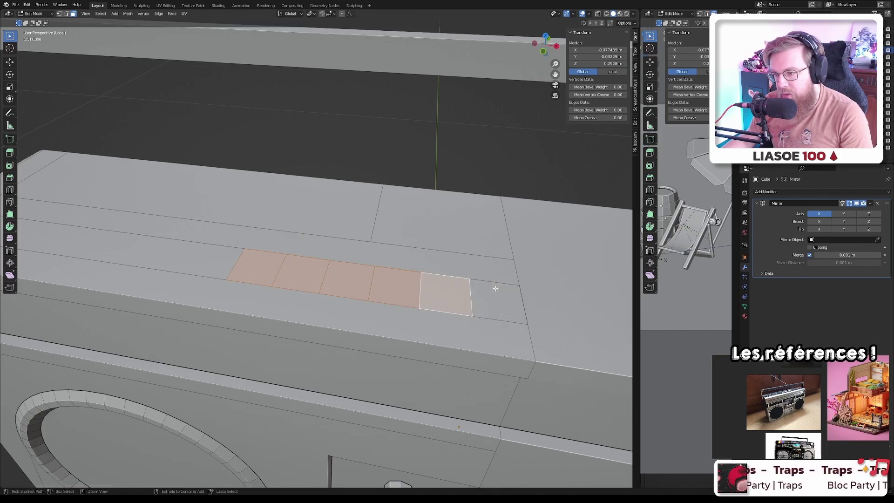
- Extrude each key face individually and scale the key tops to 0.814 to taper them
{"action": "key", "text": "alt+e"}
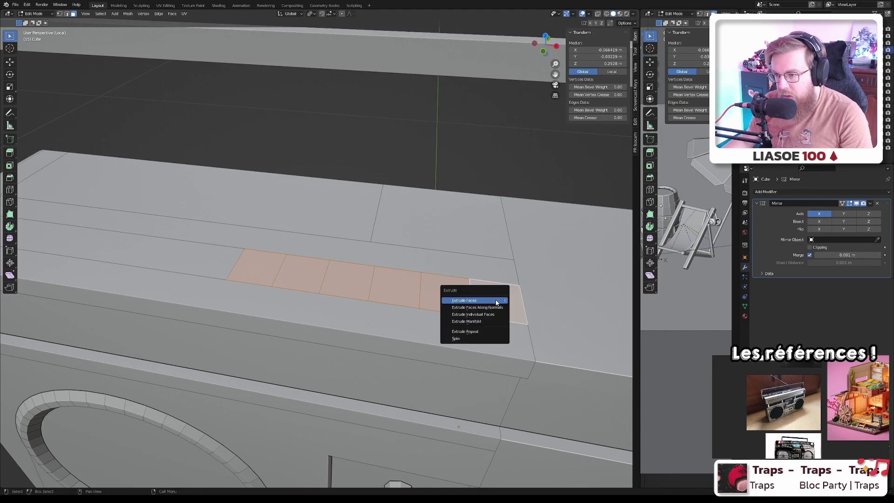
{"action": "left_click", "coordinate": [495, 307]}
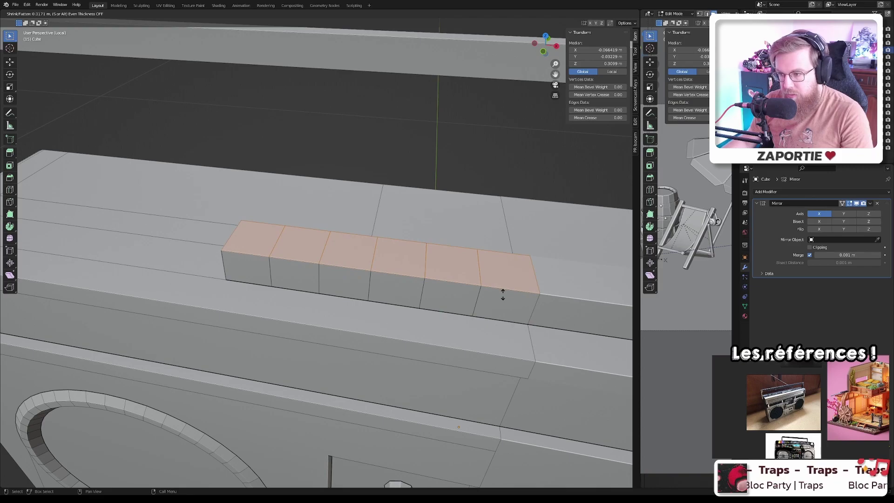
{"action": "left_click", "coordinate": [501, 298]}
{"action": "mouse_move", "coordinate": [502, 298]}
{"action": "middle_mouse_down"}
{"action": "mouse_move", "coordinate": [522, 275]}
{"action": "mouse_move", "coordinate": [494, 302]}
{"action": "middle_mouse_up"}
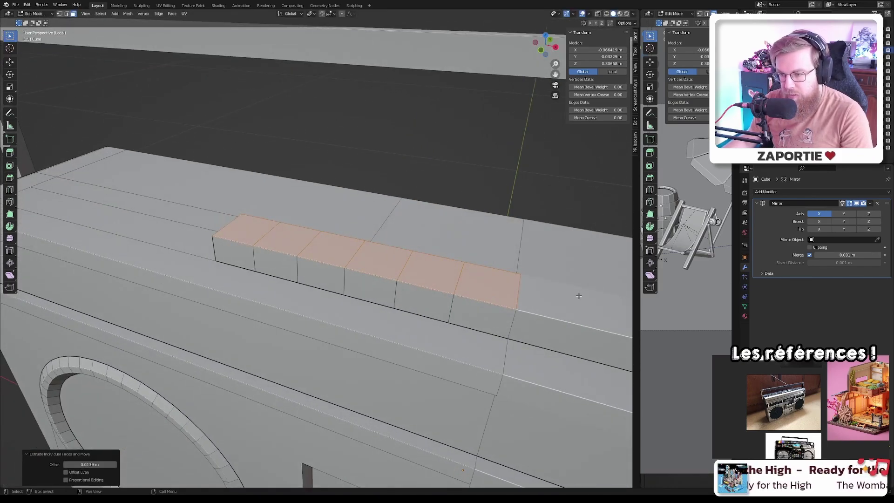
{"action": "key", "text": "s"}
{"action": "left_click", "coordinate": [536, 290]}
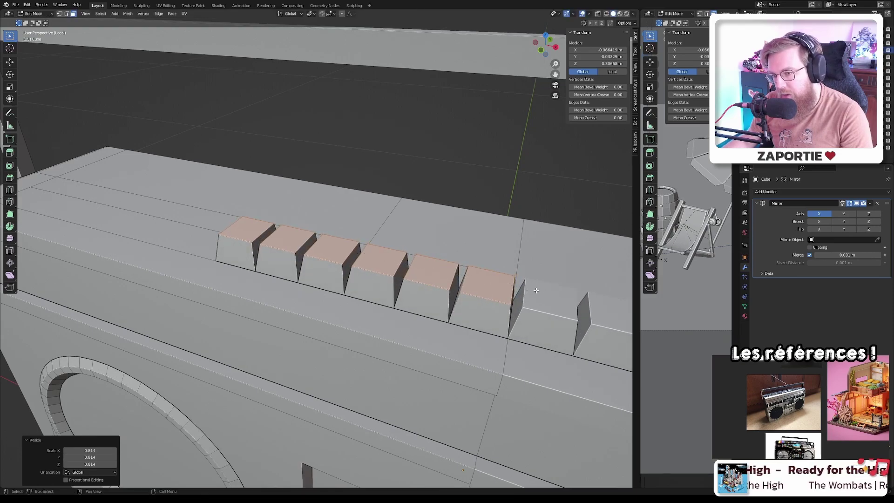
{"action": "key", "text": "Tab"}
{"action": "scroll", "coordinate": [536, 291], "scroll_direction": "down", "scroll_amount": 10}
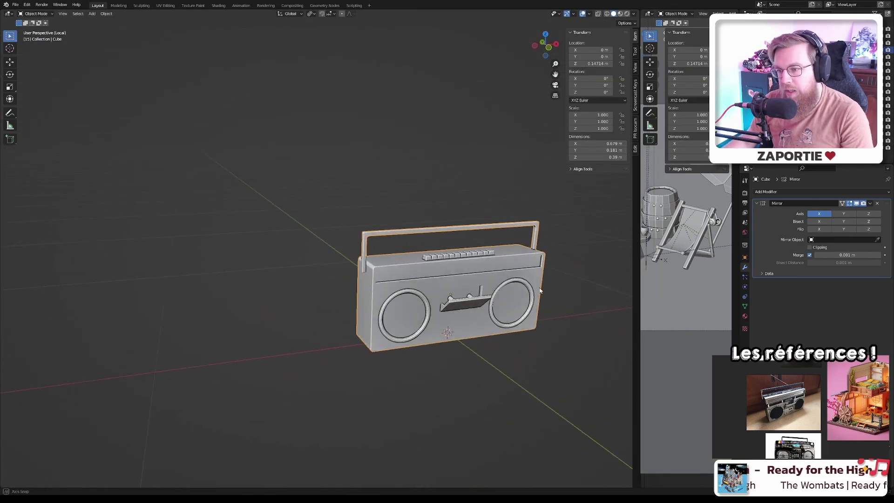
- Orbit to a front-on view and frame the whole boombox to inspect the new keys
{"action": "middle_click_drag", "start_coordinate": [540, 290], "coordinate": [526, 290]}
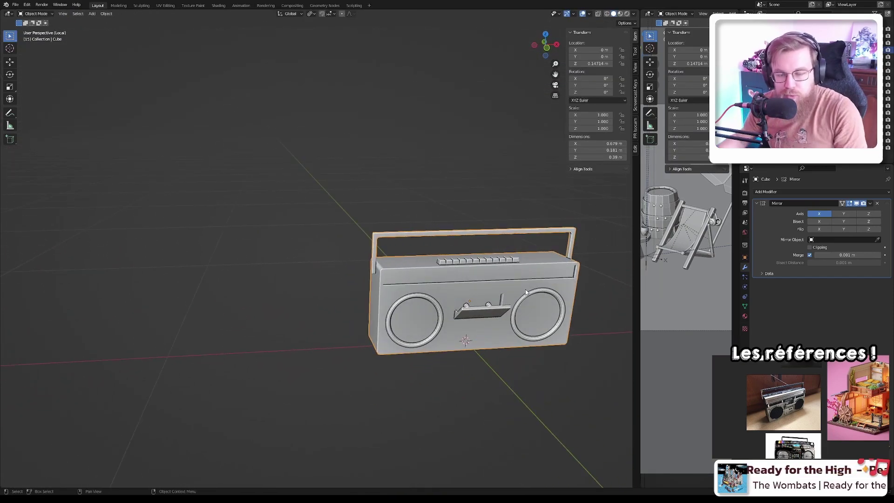
{"action": "scroll", "coordinate": [526, 290], "scroll_direction": "up", "scroll_amount": 9}
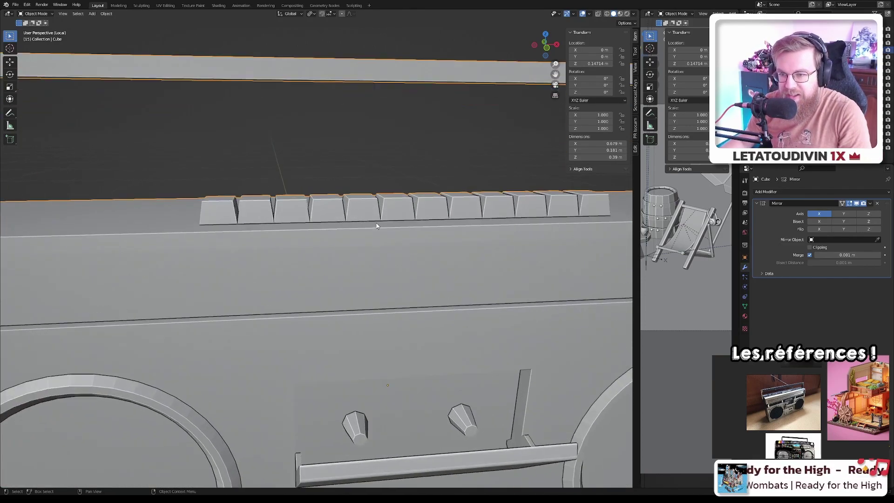
{"action": "scroll", "coordinate": [376, 225], "scroll_direction": "down", "scroll_amount": 15}
{"action": "key", "text": "KP_Decimal"}
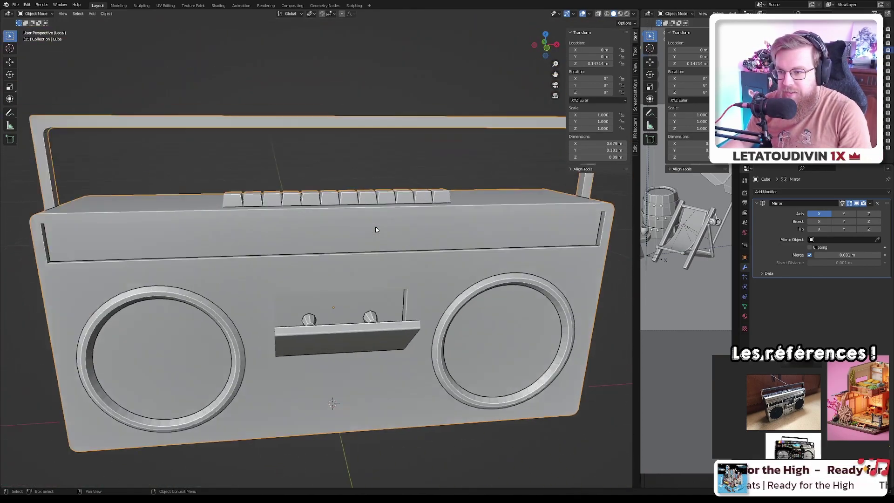
{"action": "scroll", "coordinate": [354, 221], "scroll_direction": "down", "scroll_amount": 4}
{"action": "key", "text": "Tab"}
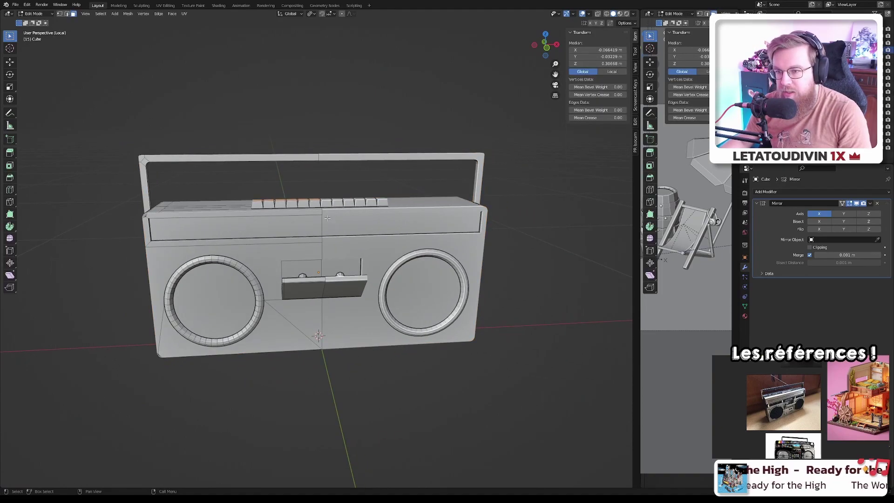
{"action": "key", "text": "Tab"}
- Inspect the boombox from angled and left-side views, then return to Edit Mode
{"action": "middle_click_drag", "start_coordinate": [200, 189], "coordinate": [229, 206]}
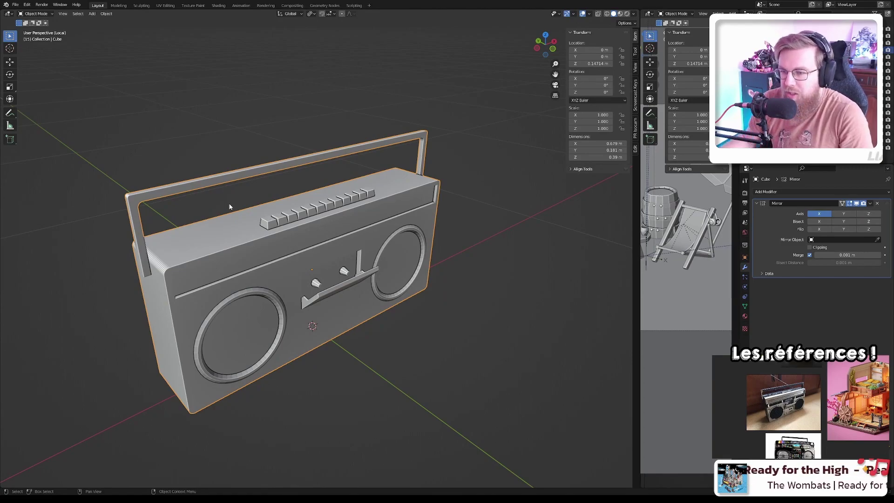
{"action": "scroll", "coordinate": [293, 213], "scroll_direction": "up", "scroll_amount": 3}
{"action": "scroll", "coordinate": [276, 226], "scroll_direction": "down", "scroll_amount": 2}
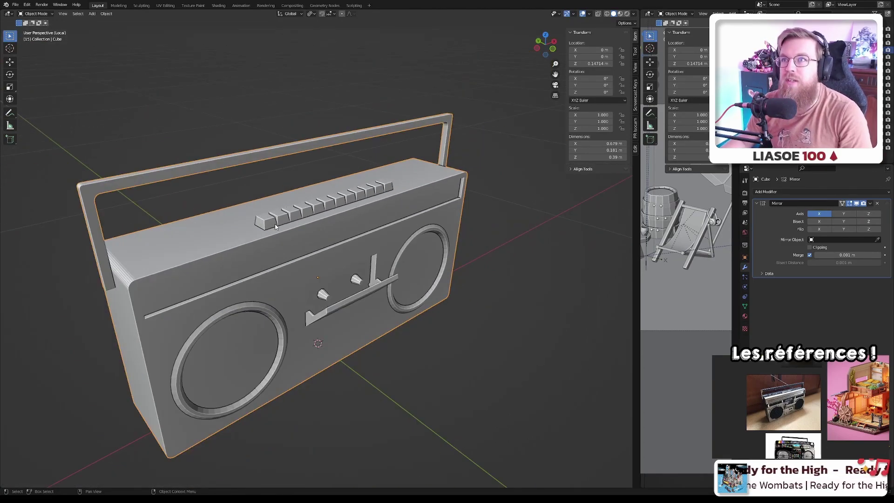
{"action": "middle_click_drag", "start_coordinate": [275, 227], "coordinate": [348, 249]}
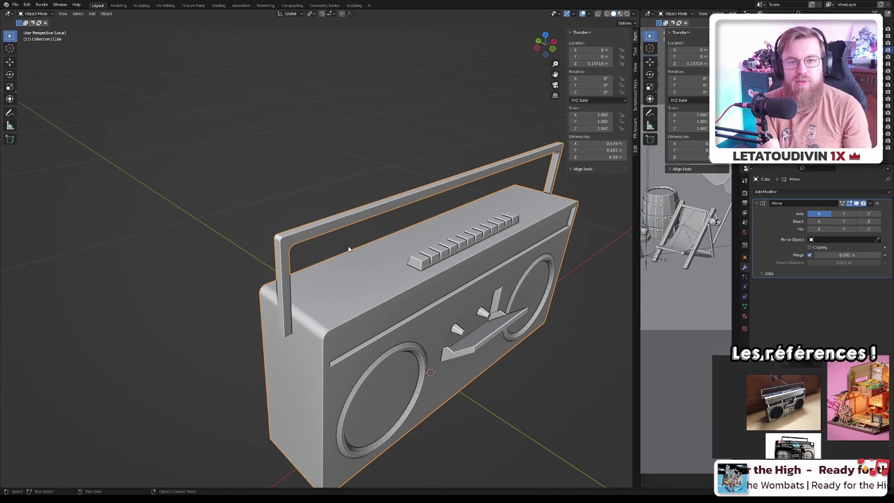
{"action": "scroll", "coordinate": [360, 292], "scroll_direction": "up", "scroll_amount": 6}
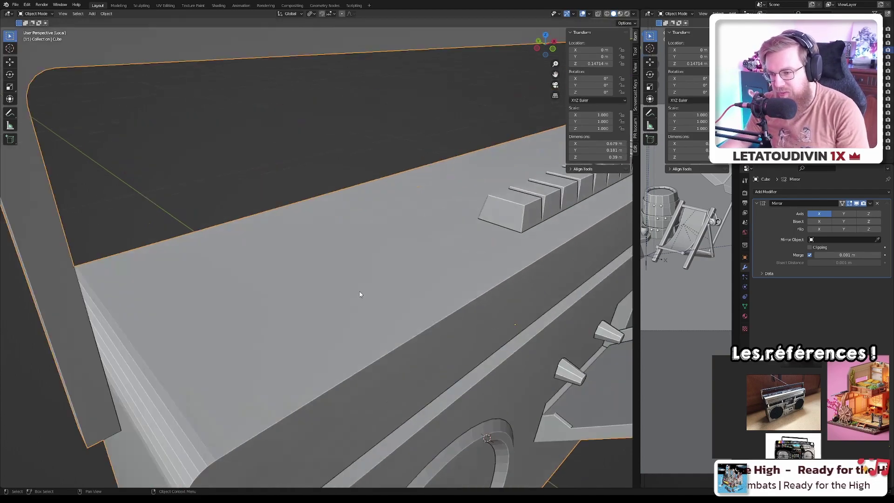
{"action": "key", "text": "Tab"}
{"action": "scroll", "coordinate": [360, 281], "scroll_direction": "down", "scroll_amount": 10}
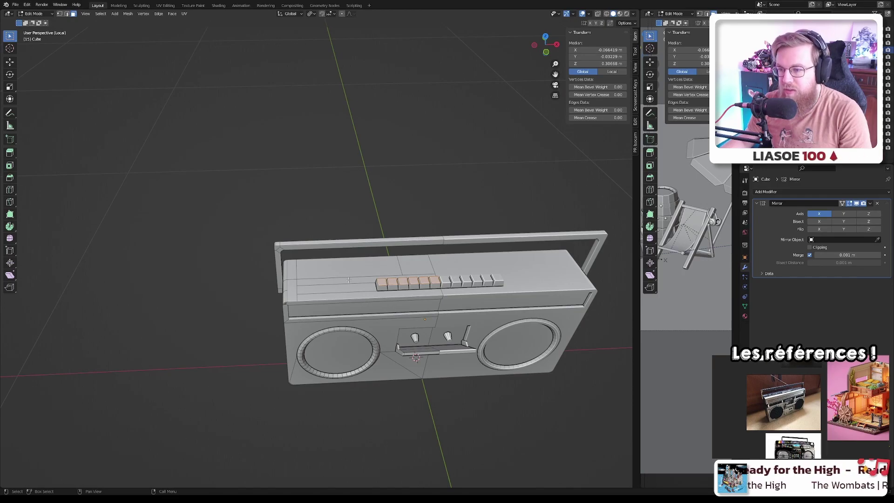
- Add a loop cut across the top face beside the row of keys
{"action": "scroll", "coordinate": [344, 280], "scroll_direction": "up", "scroll_amount": 5}
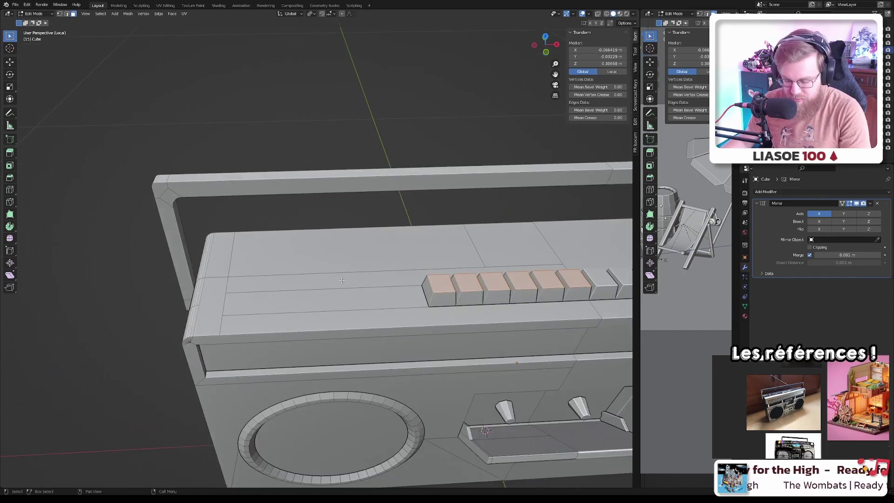
{"action": "key", "text": "ctrl+r"}
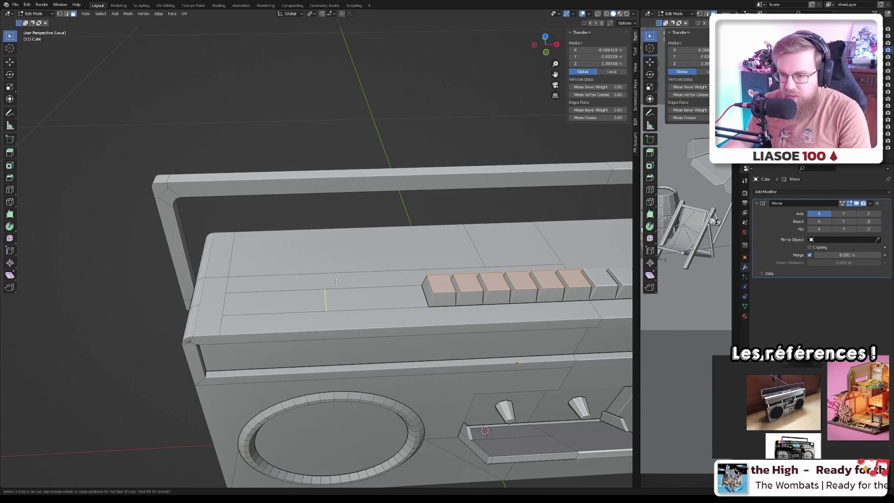
{"action": "left_click", "coordinate": [302, 272]}
{"action": "scroll", "coordinate": [350, 279], "scroll_direction": "up", "scroll_amount": 3}
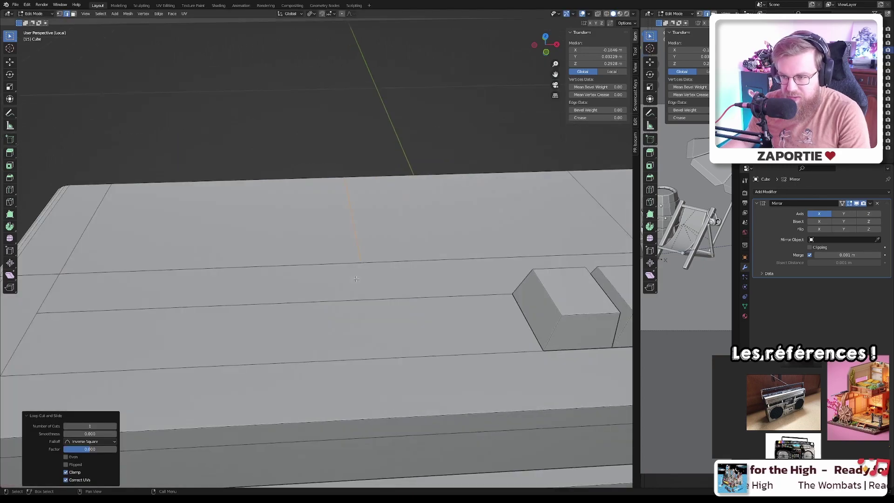
- Try an angle-locked knife cut on the top edge, then abandon it
{"action": "key", "text": "k"}
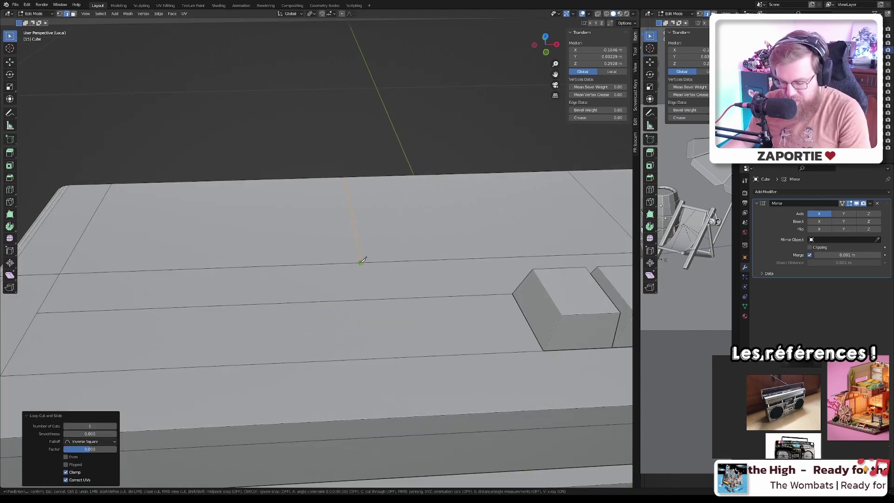
{"action": "left_click", "coordinate": [362, 263]}
{"action": "key", "text": "a"}
{"action": "key", "text": "ctrl+z"}
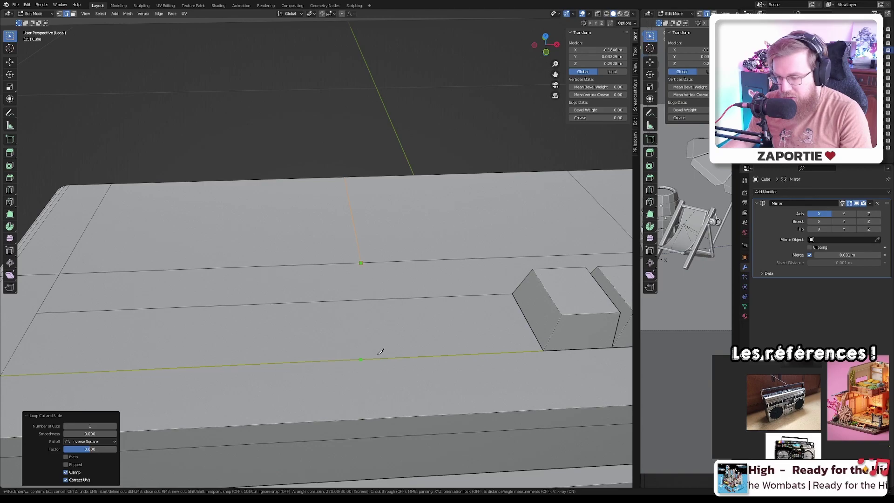
{"action": "key", "text": "Escape"}
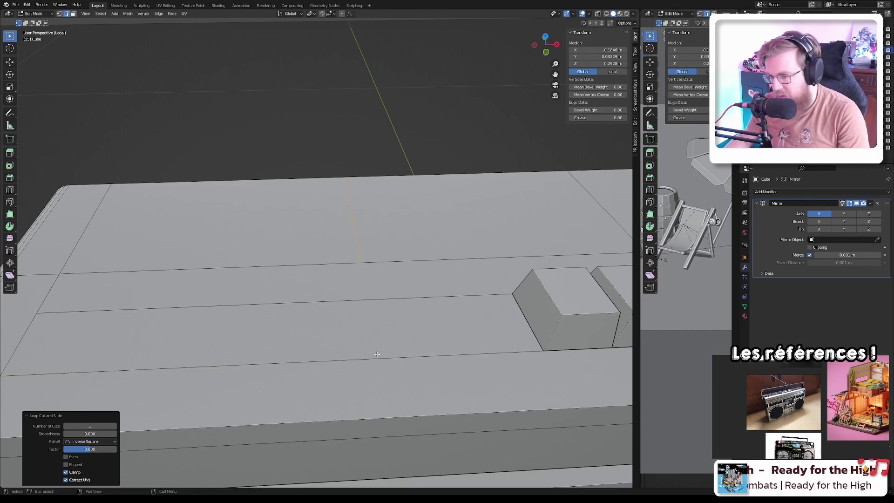
- From top view, attempt another knife cut beside the keys, cancel it, and exit to Object Mode
{"action": "key", "text": "KP_7"}
{"action": "middle_click_drag", "start_coordinate": [348, 389], "coordinate": [347, 336], "text": "shift"}
{"action": "scroll", "coordinate": [347, 335], "scroll_direction": "up", "scroll_amount": 3}
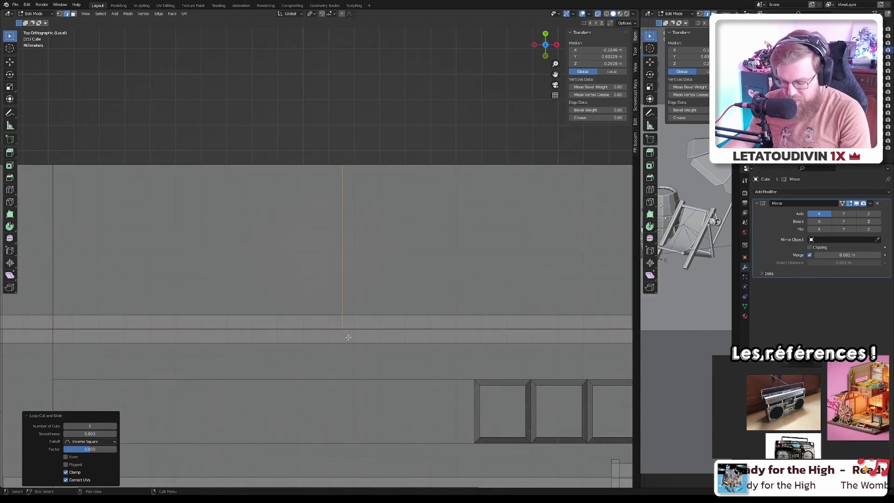
{"action": "key", "text": "k"}
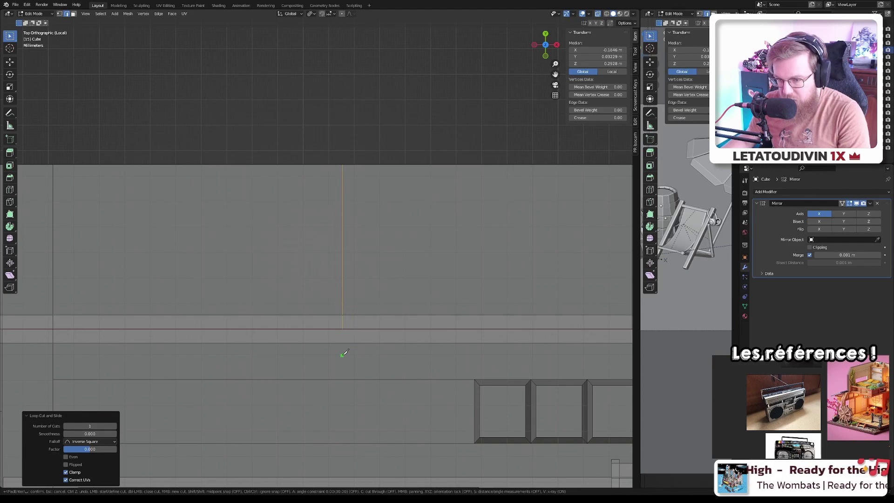
{"action": "middle_click_drag", "start_coordinate": [337, 368], "coordinate": [343, 322]}
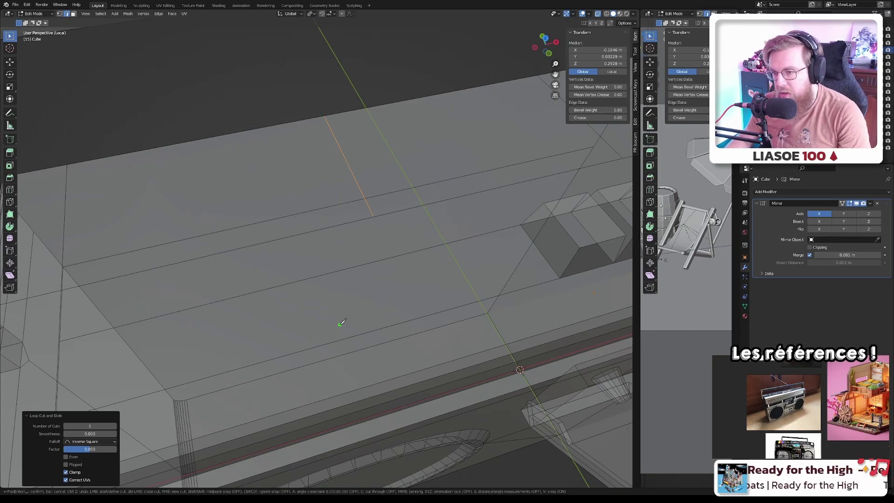
{"action": "key", "text": "Escape"}
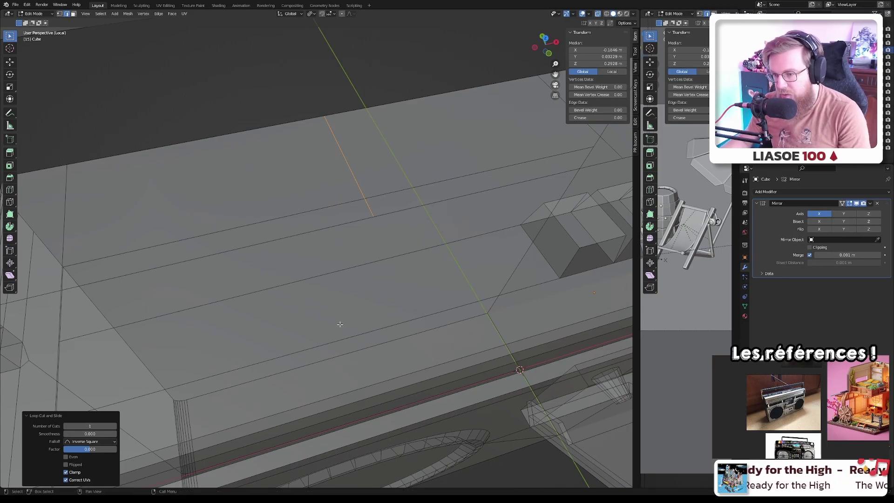
{"action": "key", "text": "Tab"}
{"action": "scroll", "coordinate": [359, 286], "scroll_direction": "down", "scroll_amount": 4}
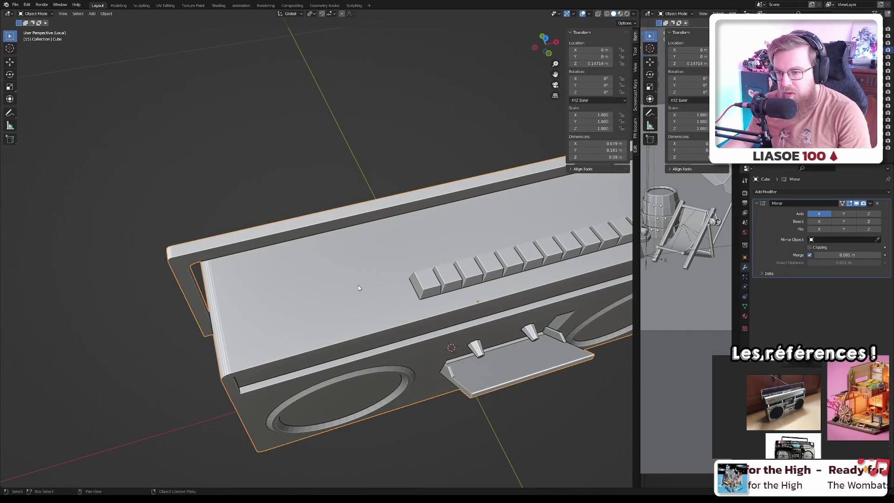
- Select the handle's edge loop, grow the selection across the handle, and hide those faces
{"action": "key", "text": "Tab"}
{"action": "scroll", "coordinate": [359, 285], "scroll_direction": "up", "scroll_amount": 5}
{"action": "middle_click_drag", "start_coordinate": [359, 285], "coordinate": [410, 160]}
{"action": "scroll", "coordinate": [389, 242], "scroll_direction": "down", "scroll_amount": 5}
{"action": "scroll", "coordinate": [382, 226], "scroll_direction": "up", "scroll_amount": 2}
{"action": "left_click", "coordinate": [413, 158], "text": "alt"}
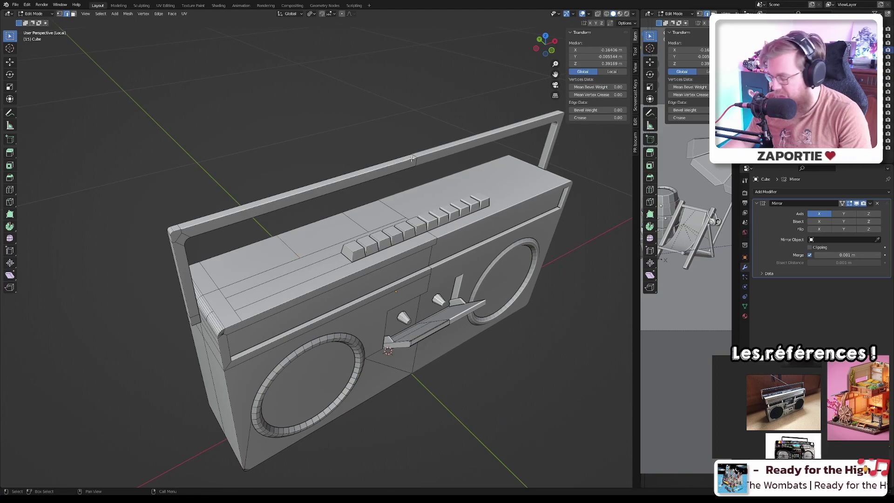
{"action": "left_click", "coordinate": [413, 159], "text": "alt"}
{"action": "scroll", "coordinate": [434, 169], "scroll_direction": "up", "scroll_amount": 2}
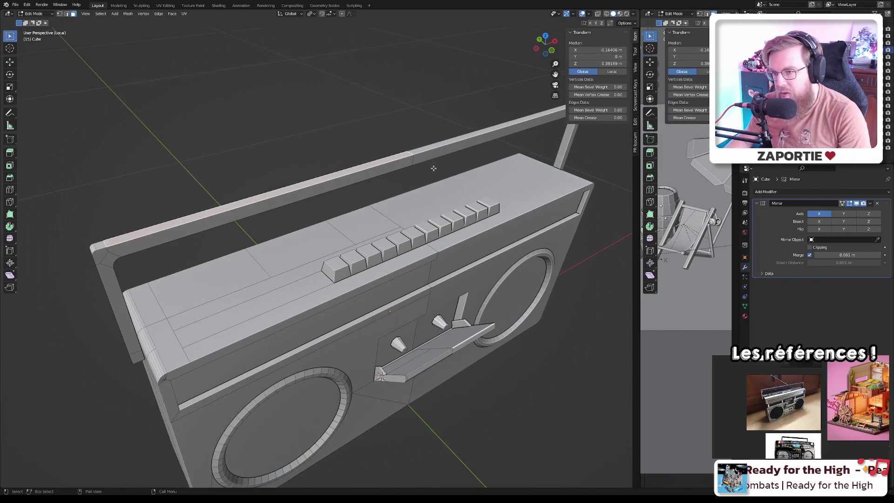
{"action": "key", "text": "ctrl+KP_Add"}
{"action": "key", "text": "ctrl+KP_Add"}
{"action": "key", "text": "ctrl+KP_Add"}
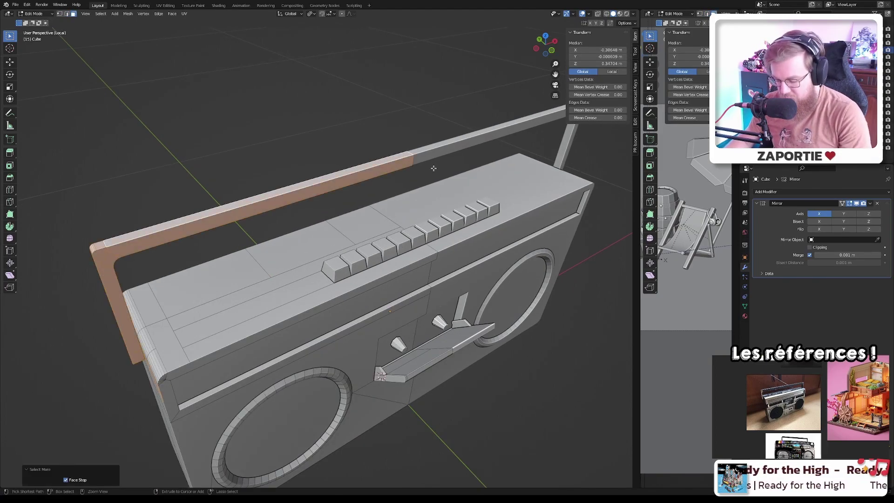
{"action": "key", "text": "ctrl+KP_Subtract"}
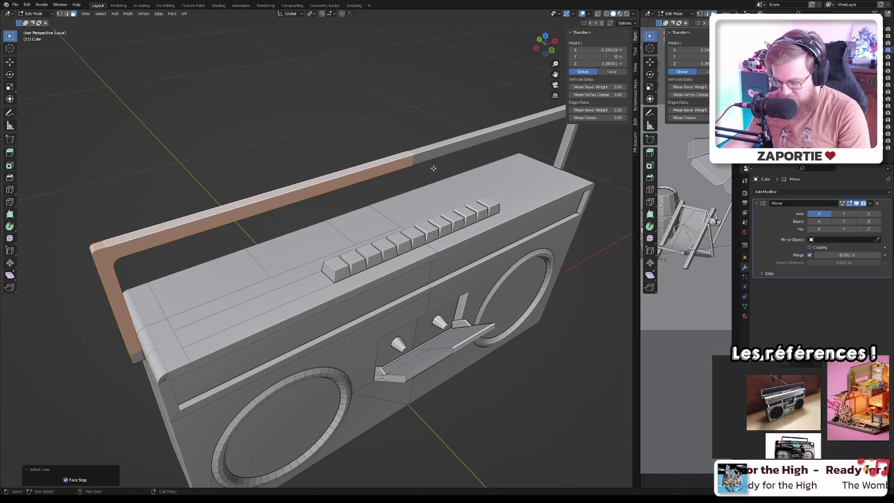
{"action": "key", "text": "h"}
- In top view, knife a straight vertical cut down beside the keys to the lower edge
{"action": "key", "text": "KP_7"}
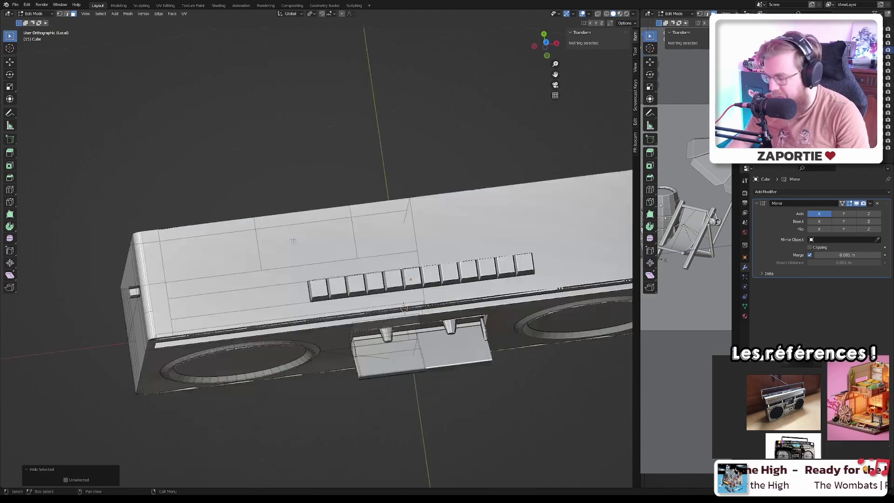
{"action": "scroll", "coordinate": [247, 255], "scroll_direction": "up", "scroll_amount": 5}
{"action": "key", "text": "k"}
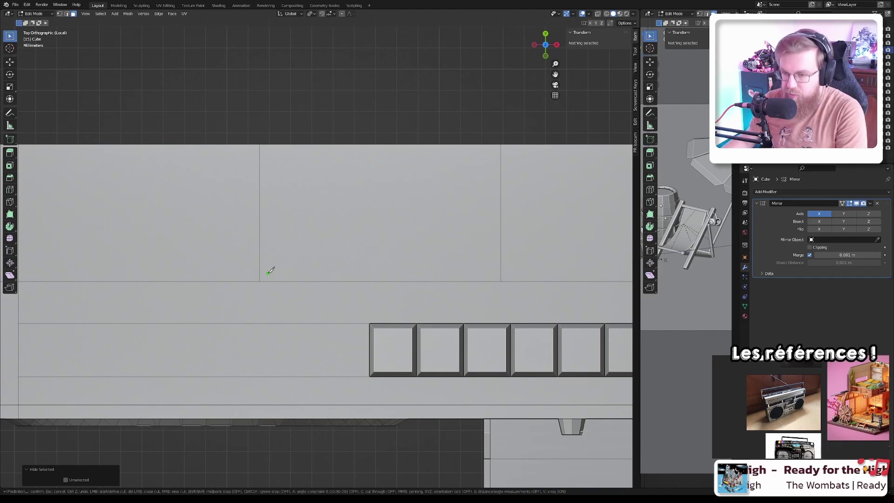
{"action": "left_click", "coordinate": [260, 281]}
{"action": "key", "text": "a"}
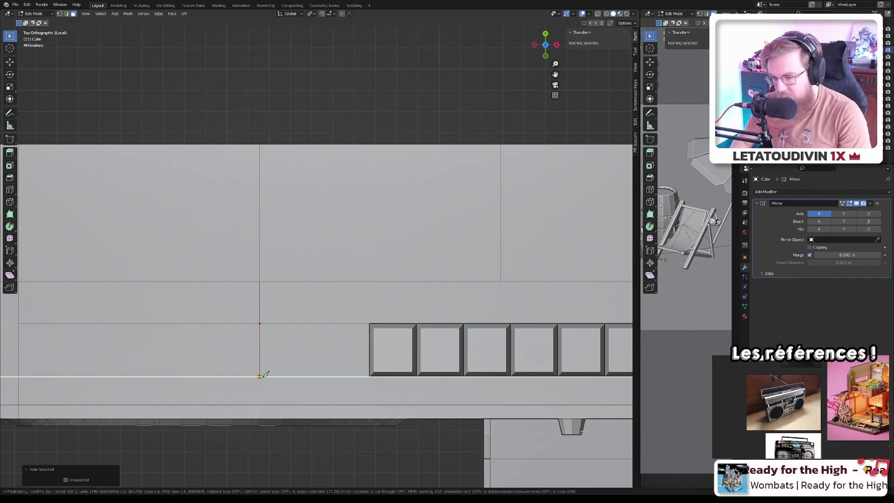
{"action": "left_click", "coordinate": [260, 376]}
{"action": "key", "text": "Return"}
{"action": "scroll", "coordinate": [259, 350], "scroll_direction": "up", "scroll_amount": 3}
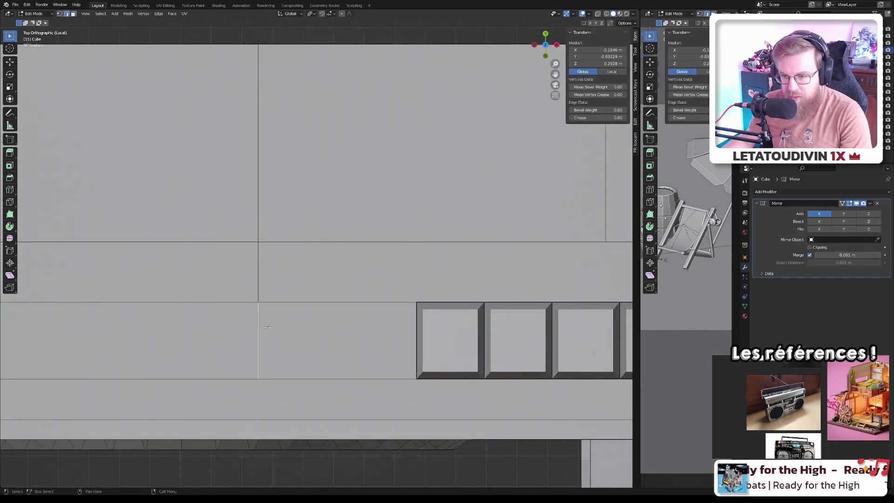
{"action": "scroll", "coordinate": [260, 326], "scroll_direction": "down", "scroll_amount": 3}
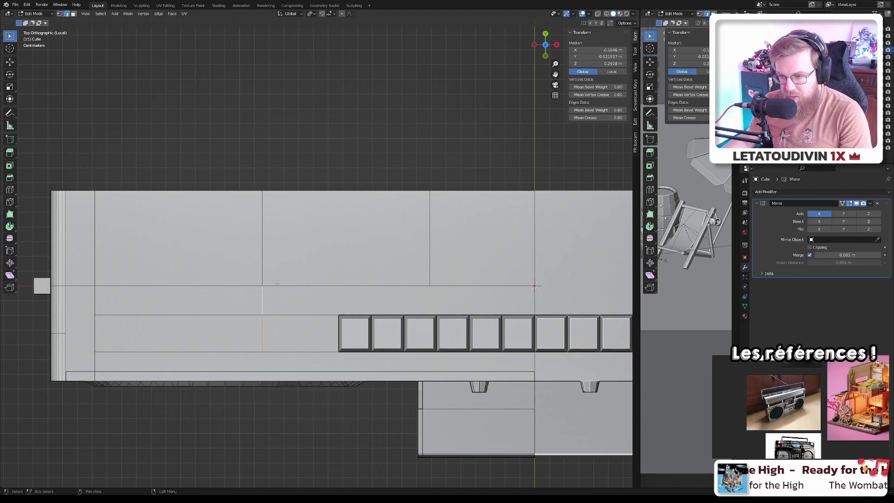
- Add a horizontal loop cut across the top panel and select the new vertical cut edges
{"action": "key", "text": "ctrl+r"}
{"action": "left_click", "coordinate": [420, 234]}
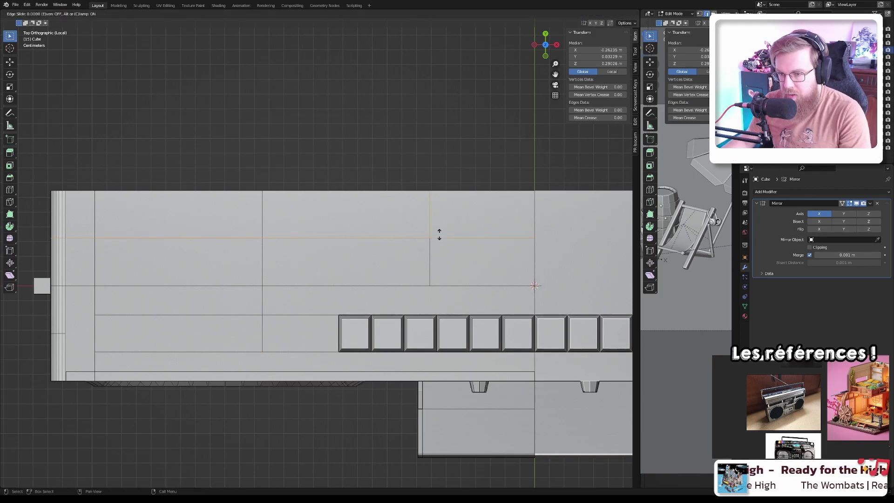
{"action": "left_click", "coordinate": [438, 234]}
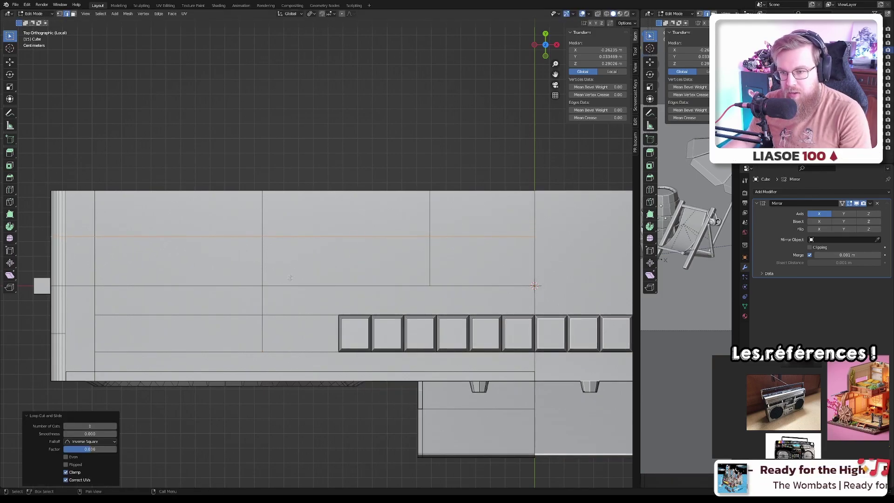
{"action": "left_click", "coordinate": [261, 273]}
{"action": "left_click", "coordinate": [262, 305], "text": "ctrl"}
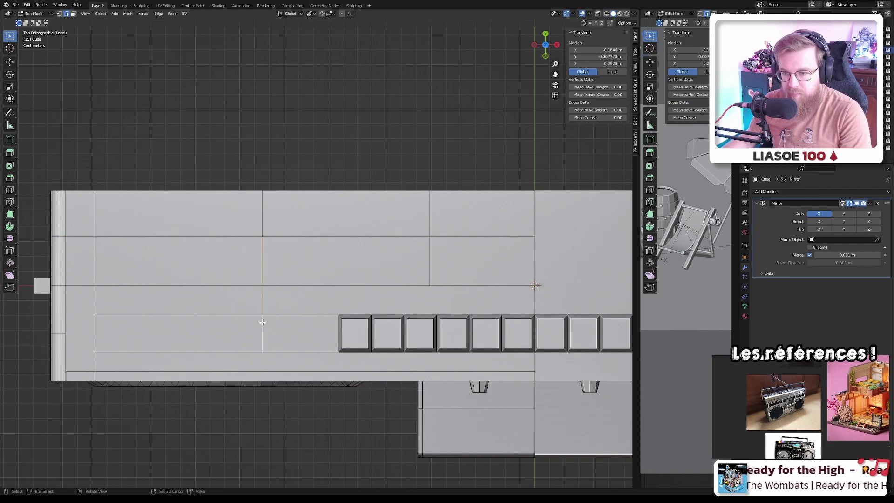
- Bevel the top panel's vertical edge into a thin strip with 1 segment
{"action": "left_click", "coordinate": [262, 322], "text": "ctrl"}
{"action": "key", "text": "ctrl+b"}
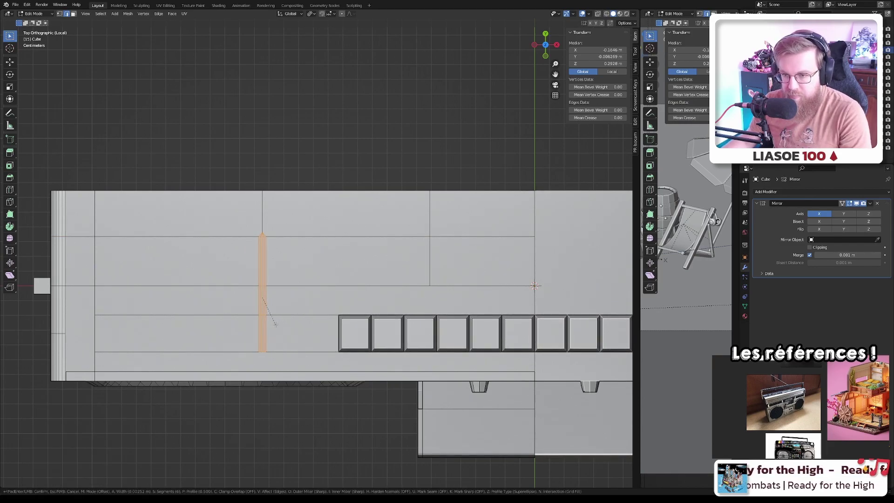
{"action": "left_click", "coordinate": [275, 324]}
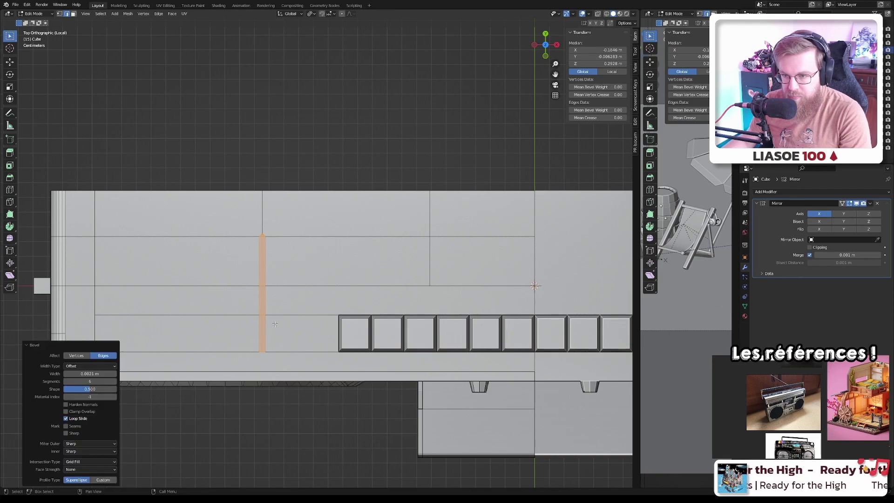
{"action": "left_click", "coordinate": [68, 381]}
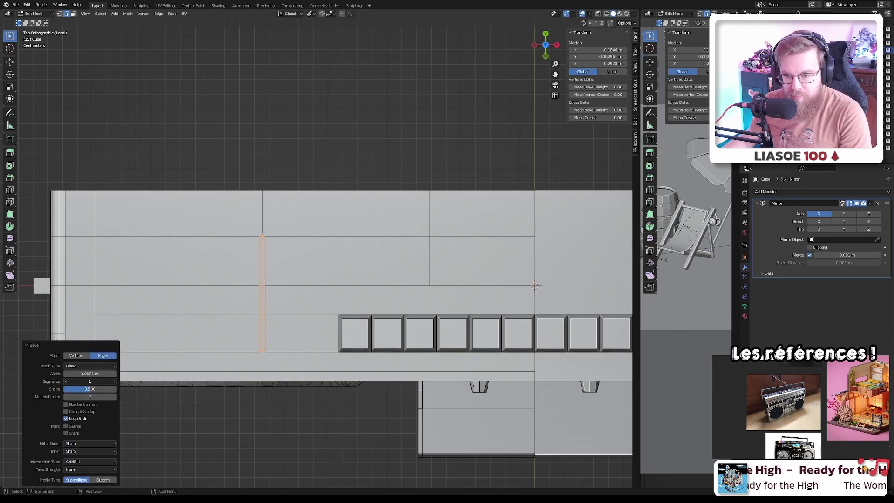
{"action": "type", "text": "1"}
{"action": "key", "text": "Return"}
- Select all faces of the bevelled strip beside the keys
{"action": "left_click", "coordinate": [267, 274]}
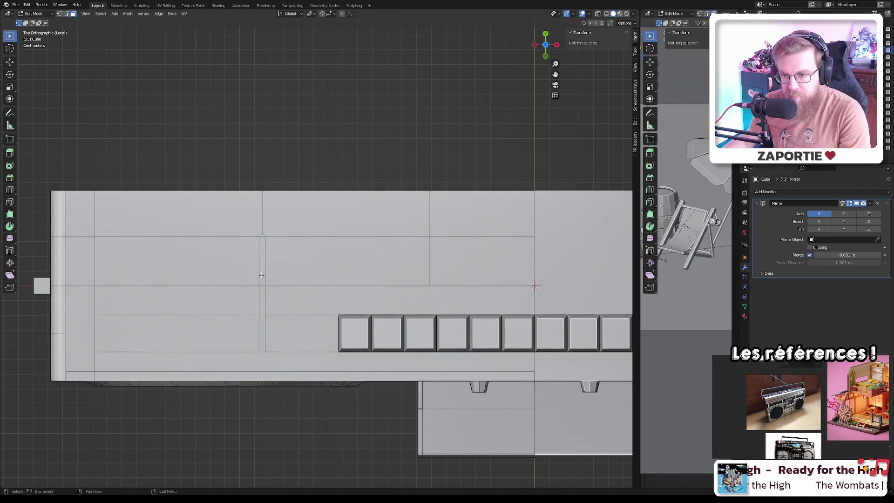
{"action": "left_click", "coordinate": [257, 331], "text": "shift"}
{"action": "left_click", "coordinate": [261, 331], "text": "shift"}
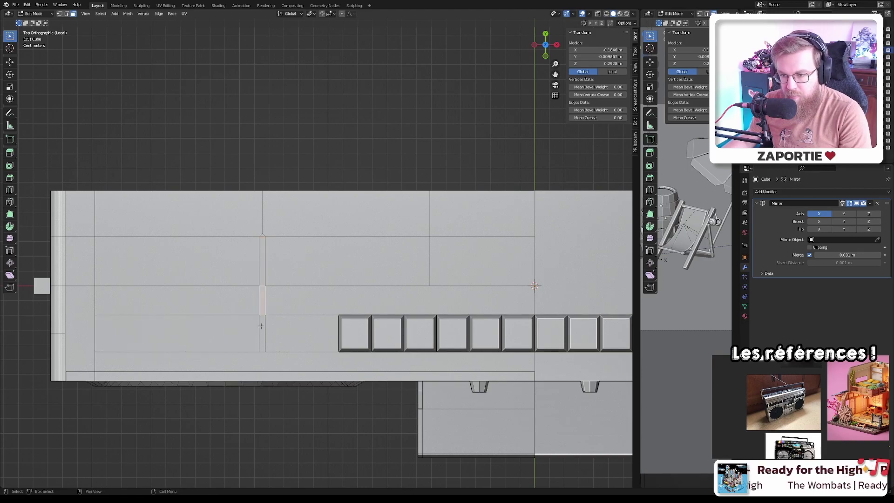
{"action": "left_click", "coordinate": [261, 331], "text": "shift"}
{"action": "left_click", "coordinate": [263, 333]}
{"action": "left_click", "coordinate": [263, 275], "text": "ctrl"}
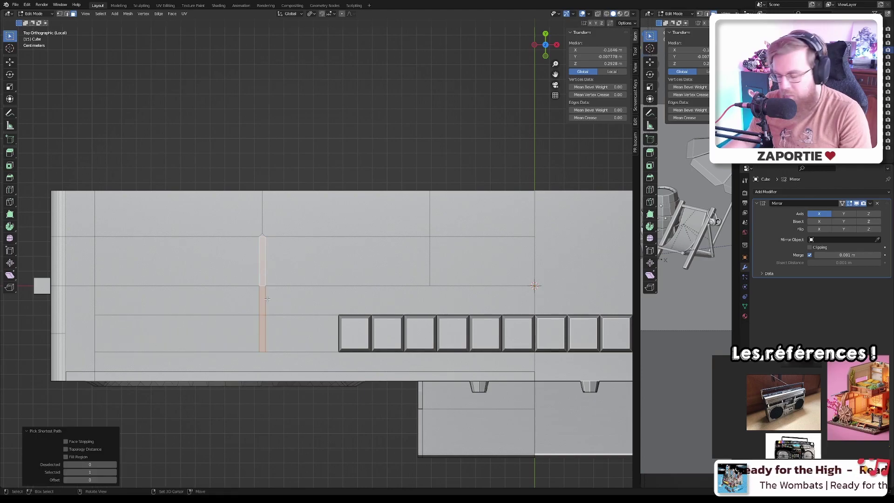
{"action": "middle_click_drag", "start_coordinate": [263, 275], "coordinate": [273, 303]}
{"action": "scroll", "coordinate": [275, 308], "scroll_direction": "up", "scroll_amount": 4}
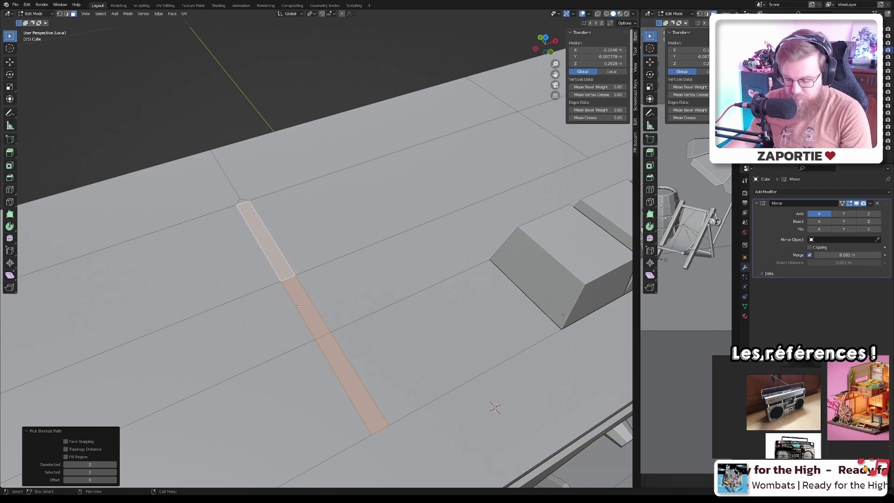
- Extrude the strip inward to recess the slider slot, then return to Object Mode
{"action": "key", "text": "e"}
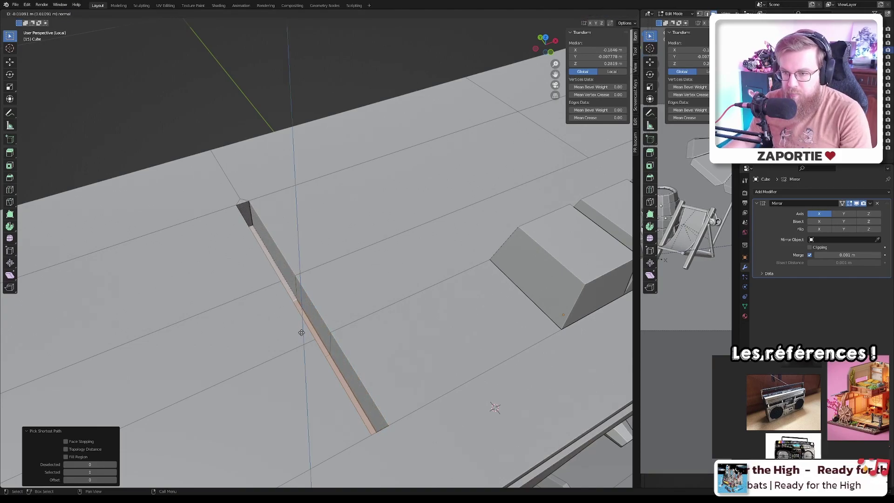
{"action": "left_click", "coordinate": [301, 329]}
{"action": "scroll", "coordinate": [303, 329], "scroll_direction": "down", "scroll_amount": 5}
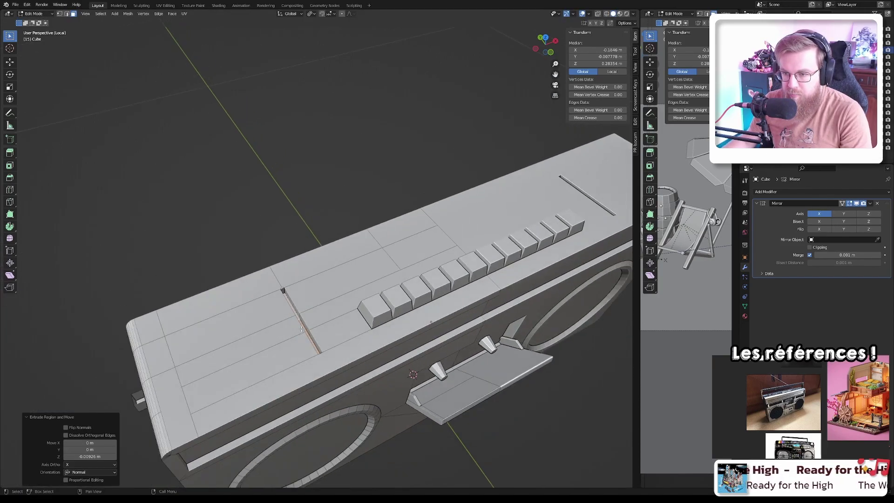
{"action": "scroll", "coordinate": [309, 317], "scroll_direction": "up", "scroll_amount": 3}
{"action": "middle_click_drag", "start_coordinate": [311, 315], "coordinate": [293, 326]}
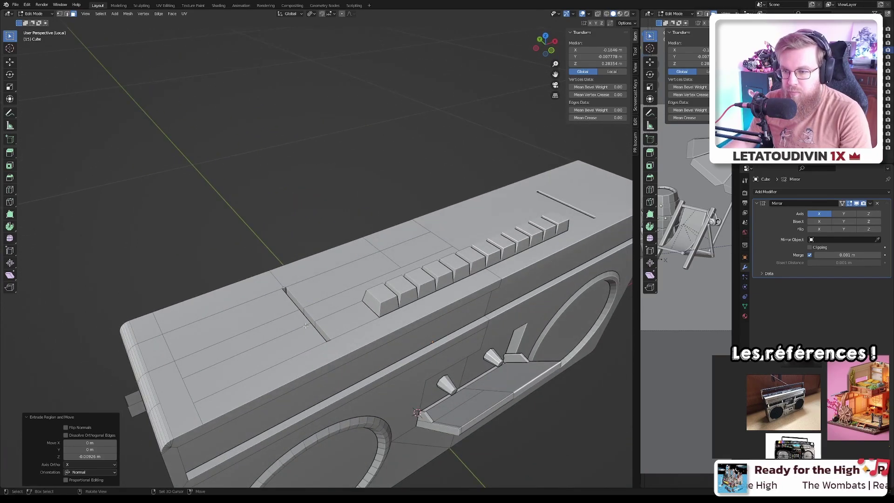
{"action": "scroll", "coordinate": [295, 327], "scroll_direction": "up", "scroll_amount": 2}
{"action": "scroll", "coordinate": [294, 327], "scroll_direction": "up", "scroll_amount": 4}
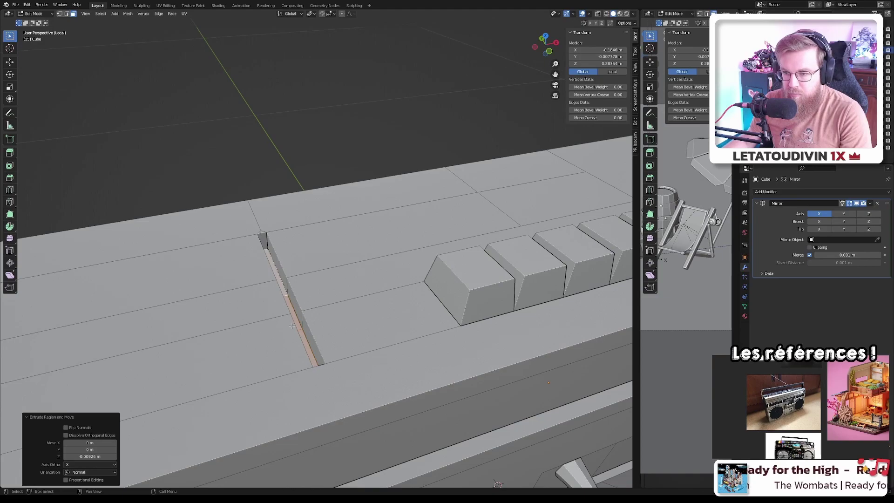
{"action": "key", "text": "Tab"}
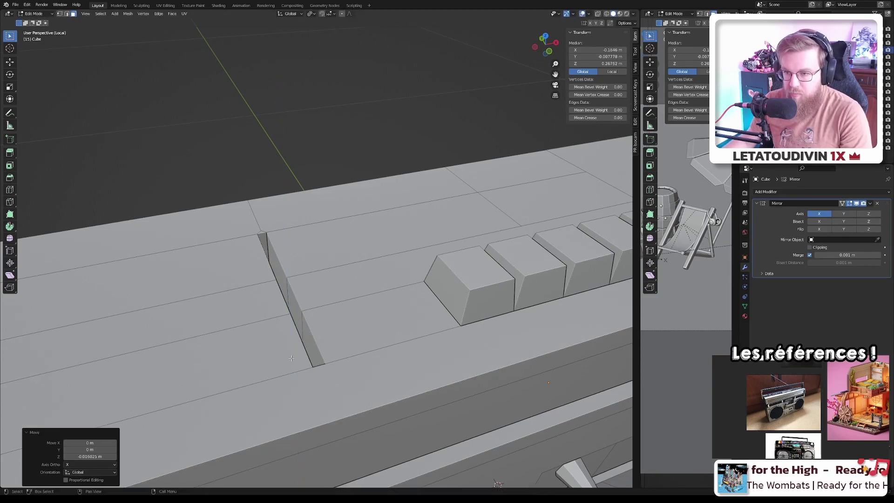
{"action": "scroll", "coordinate": [296, 354], "scroll_direction": "down", "scroll_amount": 5}
{"action": "scroll", "coordinate": [299, 360], "scroll_direction": "up", "scroll_amount": 6}
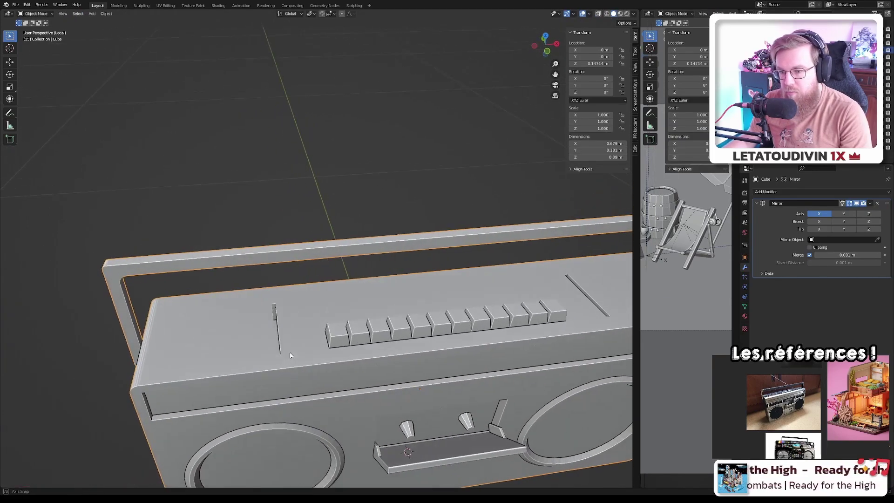
- Back in Edit Mode, add a new cube to the boombox mesh
{"action": "key", "text": "Tab"}
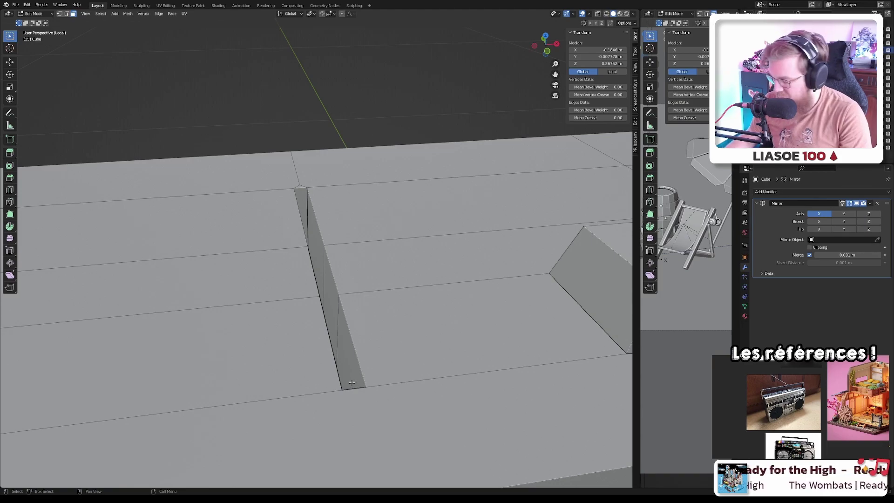
{"action": "key", "text": "KP_1"}
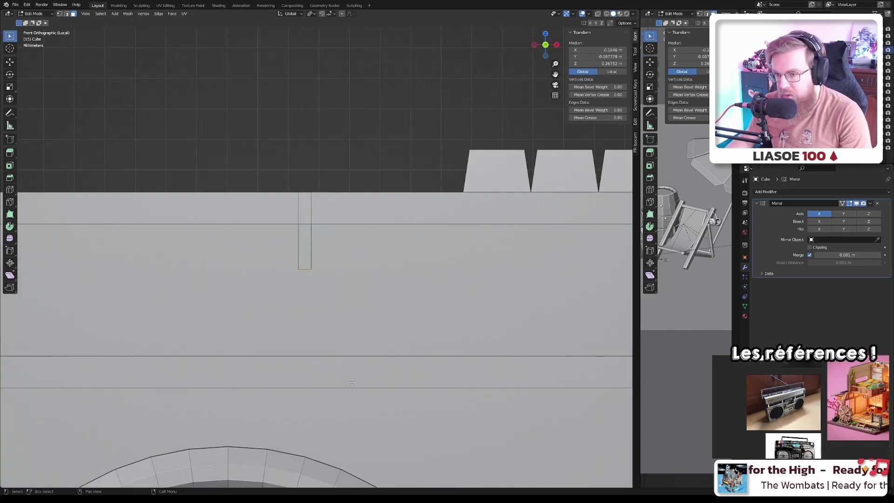
{"action": "scroll", "coordinate": [322, 316], "scroll_direction": "down", "scroll_amount": 5}
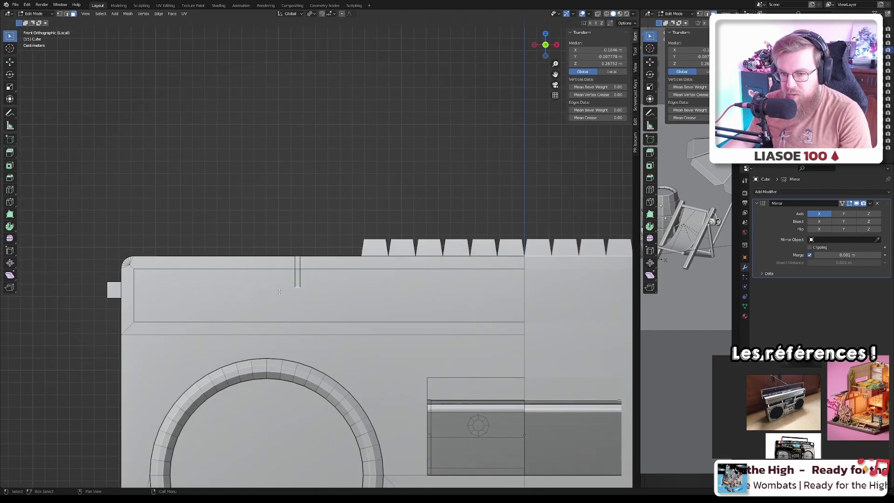
{"action": "middle_click_drag", "start_coordinate": [279, 292], "coordinate": [345, 308]}
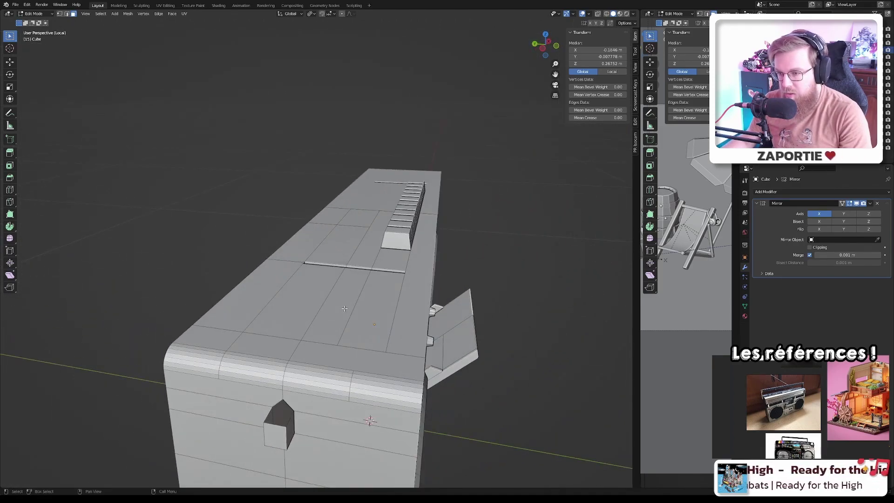
{"action": "key", "text": "KP_1"}
{"action": "key", "text": "KP_3"}
{"action": "key", "text": "shift+a"}
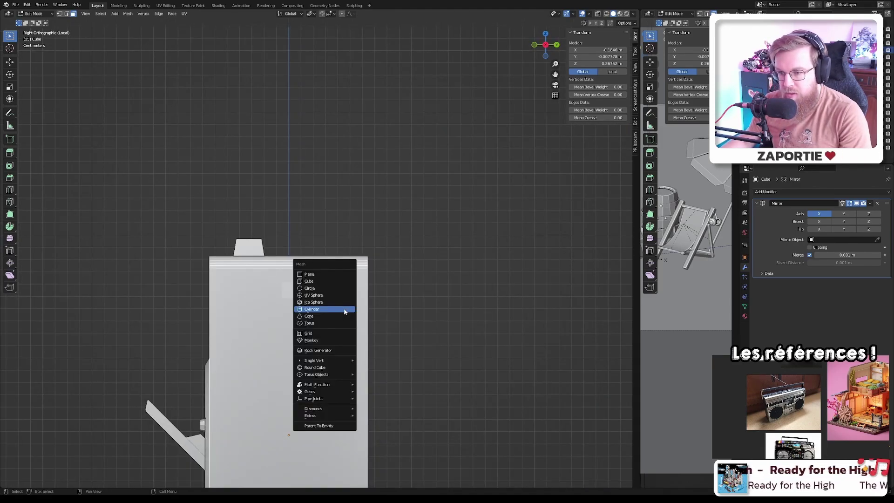
{"action": "left_click", "coordinate": [326, 281]}
- Shrink the cube and place it above the top, over the slot's lower end
{"action": "key", "text": "s"}
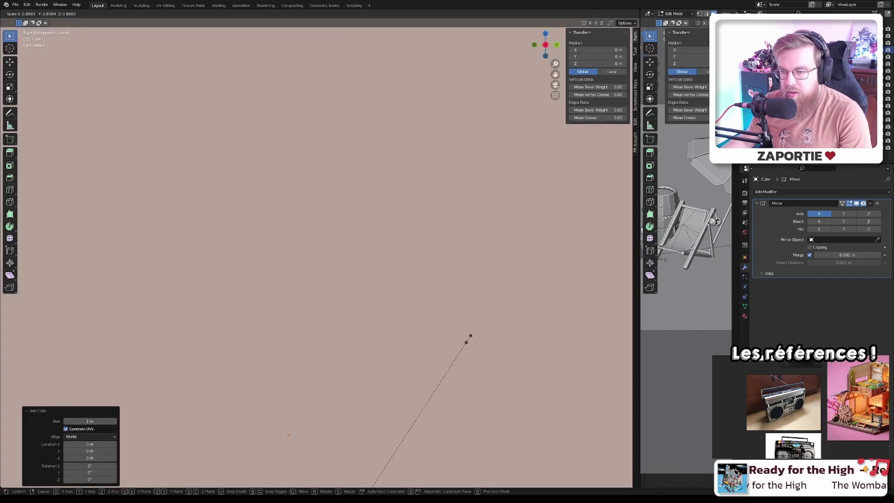
{"action": "key", "text": "g"}
{"action": "left_click", "coordinate": [343, 391]}
{"action": "key", "text": "s"}
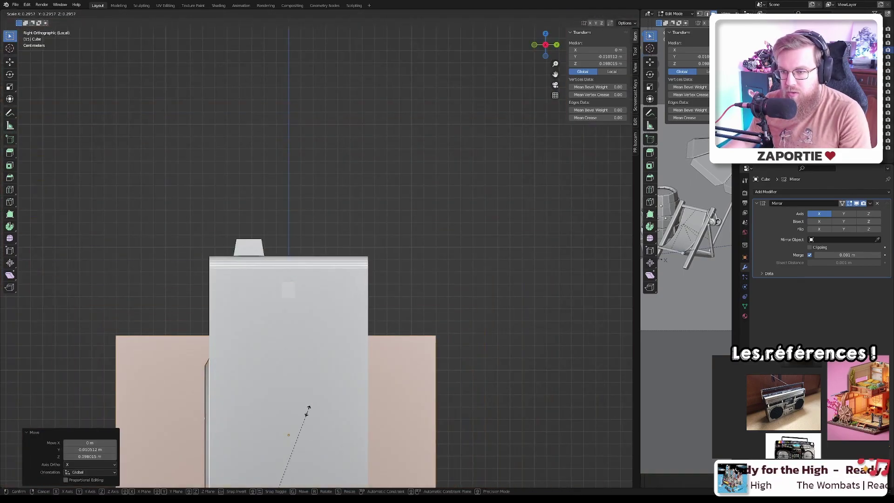
{"action": "key", "text": "g"}
{"action": "left_click", "coordinate": [353, 212]}
{"action": "key", "text": "s"}
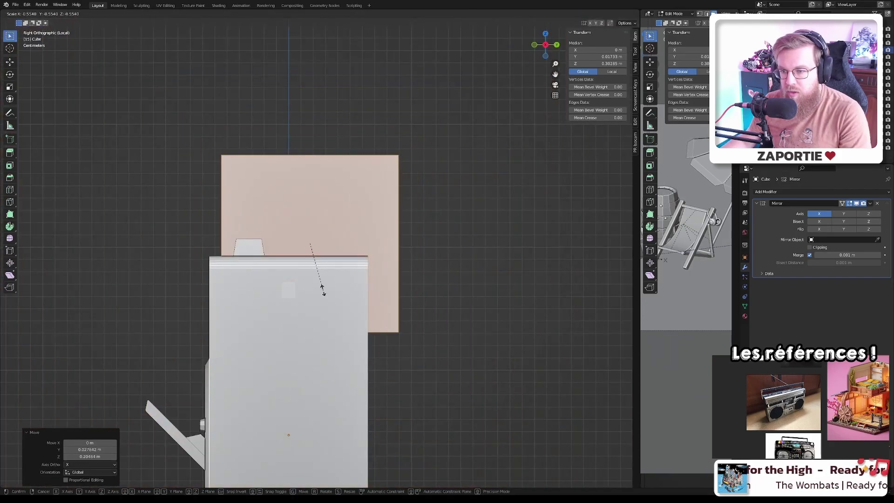
{"action": "left_click", "coordinate": [306, 248]}
{"action": "key", "text": "KP_7"}
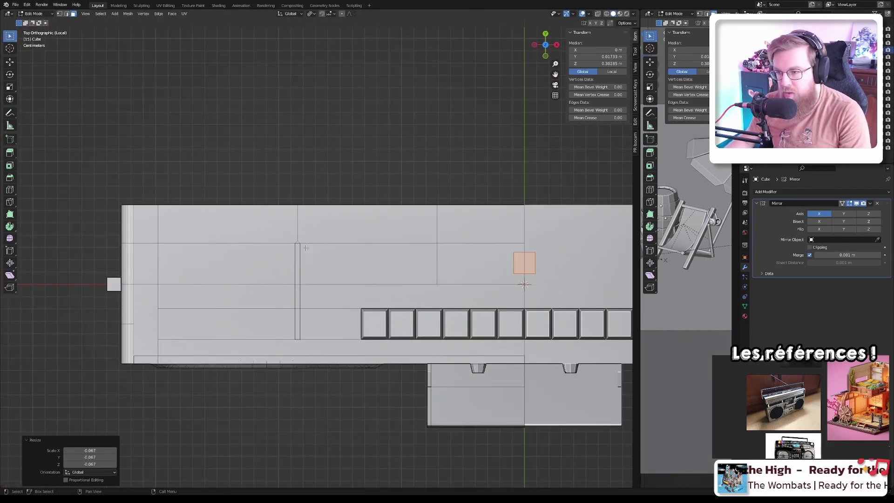
{"action": "key", "text": "g"}
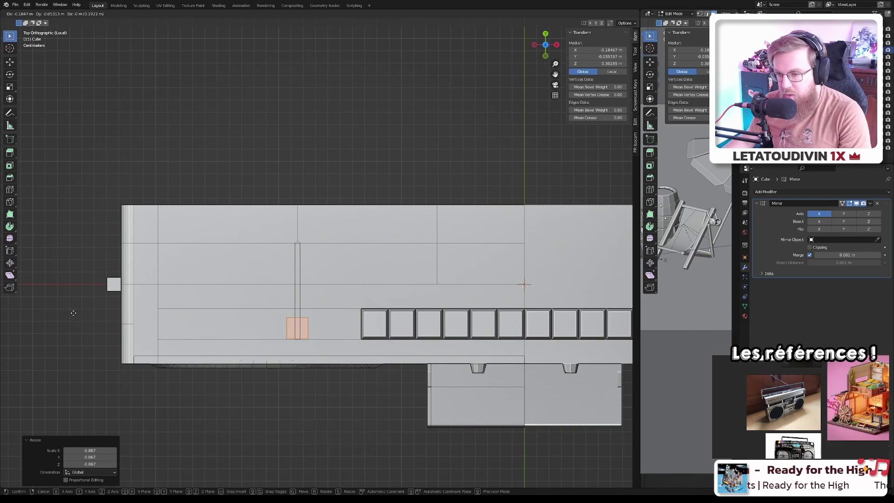
{"action": "left_click", "coordinate": [72, 312]}
- Rescale the square, shrinking it to 0.511 then enlarging it to 1.663
{"action": "key", "text": "KP_1"}
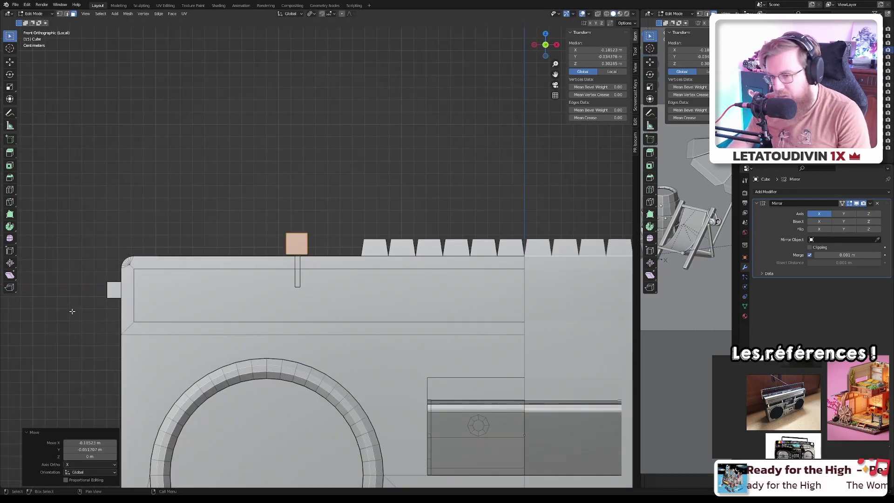
{"action": "key", "text": "KP_3"}
{"action": "key", "text": "KP_1"}
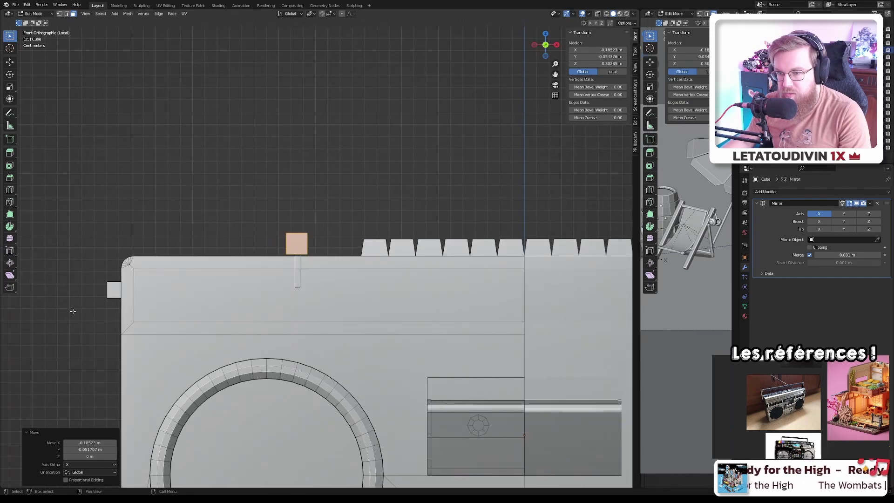
{"action": "scroll", "coordinate": [243, 250], "scroll_direction": "down", "scroll_amount": 3}
{"action": "scroll", "coordinate": [243, 250], "scroll_direction": "up", "scroll_amount": 10}
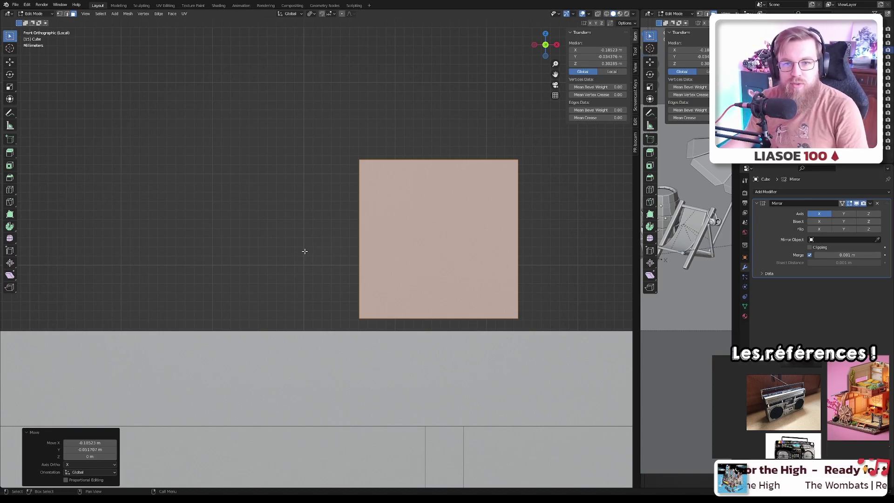
{"action": "key", "text": "s"}
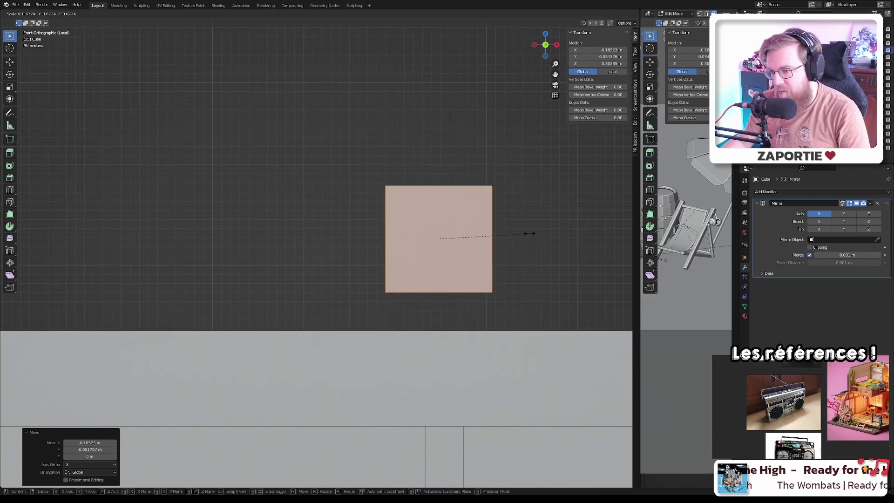
{"action": "left_click", "coordinate": [530, 233]}
{"action": "scroll", "coordinate": [531, 235], "scroll_direction": "down", "scroll_amount": 10}
{"action": "key", "text": "s"}
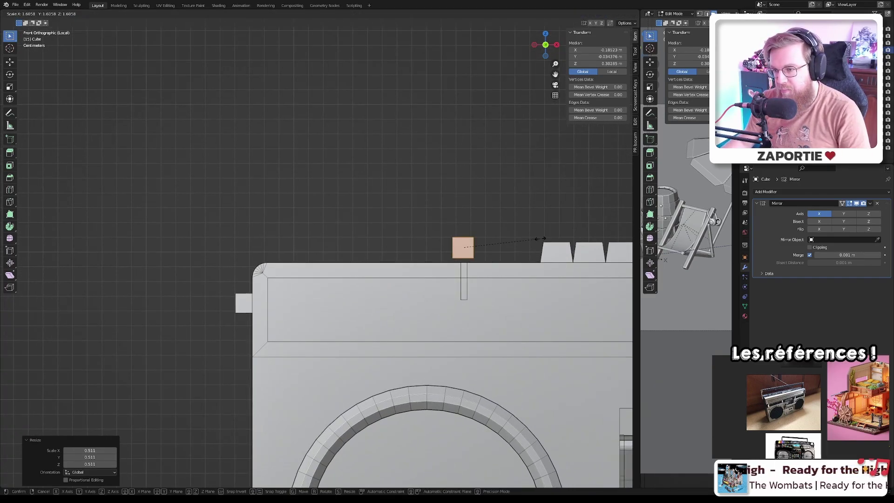
{"action": "left_click", "coordinate": [538, 239]}
{"action": "scroll", "coordinate": [501, 249], "scroll_direction": "up", "scroll_amount": 6}
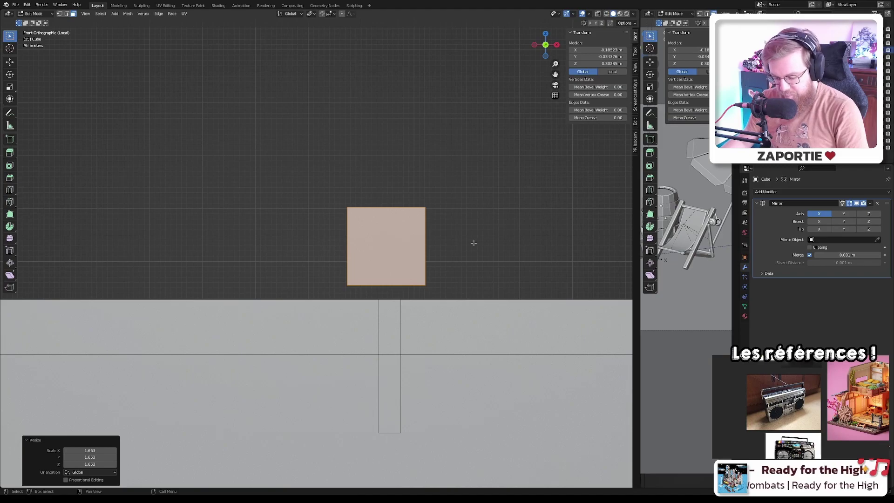
- Flatten the block to 0.390 height along Z, lower it onto the top, select its top face
{"action": "key", "text": "s"}
{"action": "key", "text": "z"}
{"action": "left_click", "coordinate": [425, 249]}
{"action": "key", "text": "g"}
{"action": "key", "text": "z"}
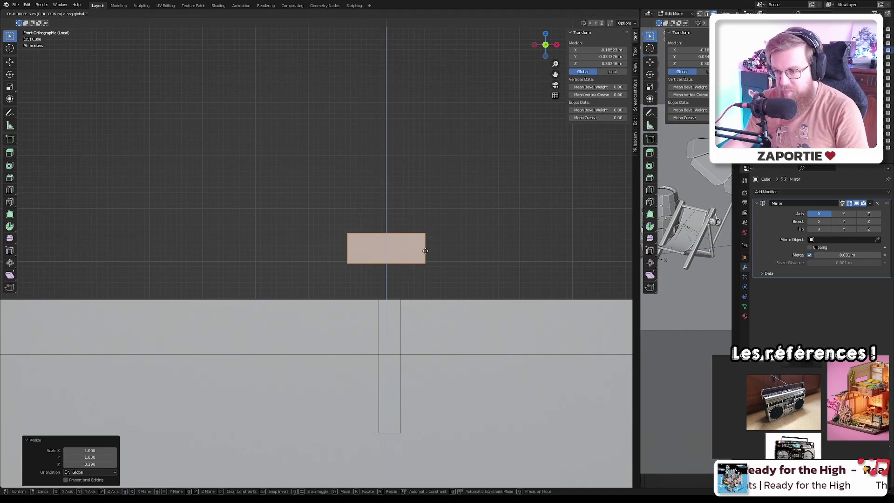
{"action": "left_click", "coordinate": [425, 289]}
{"action": "key", "text": "g"}
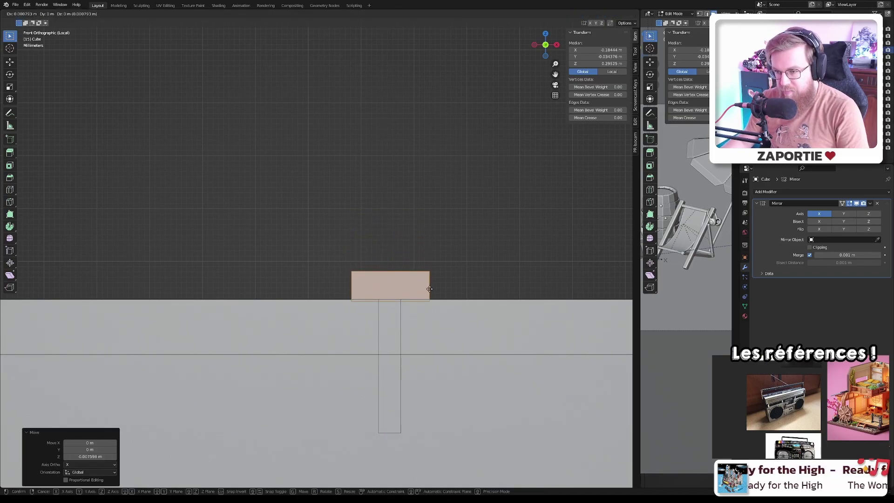
{"action": "left_click", "coordinate": [429, 289]}
{"action": "middle_click_drag", "start_coordinate": [428, 286], "coordinate": [366, 353]}
{"action": "scroll", "coordinate": [370, 304], "scroll_direction": "up", "scroll_amount": 5}
{"action": "left_click", "coordinate": [357, 352]}
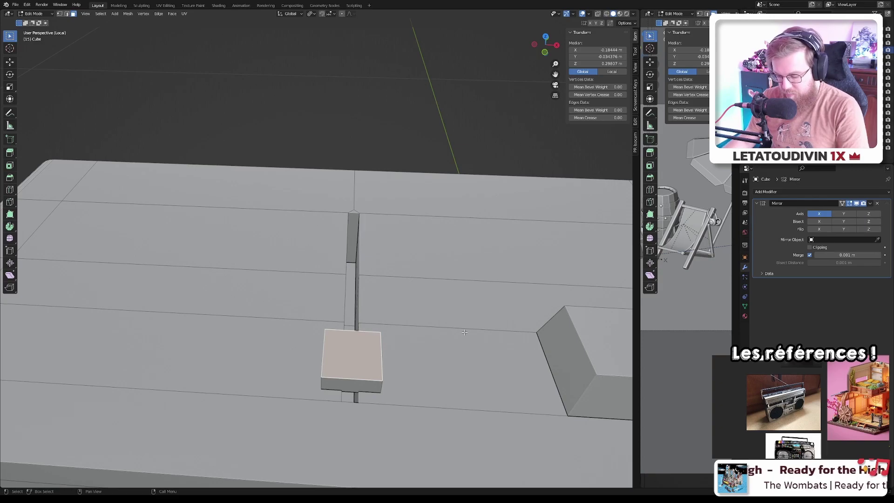
- Inset the knob block's top face
{"action": "key", "text": "i"}
{"action": "left_click", "coordinate": [486, 327]}
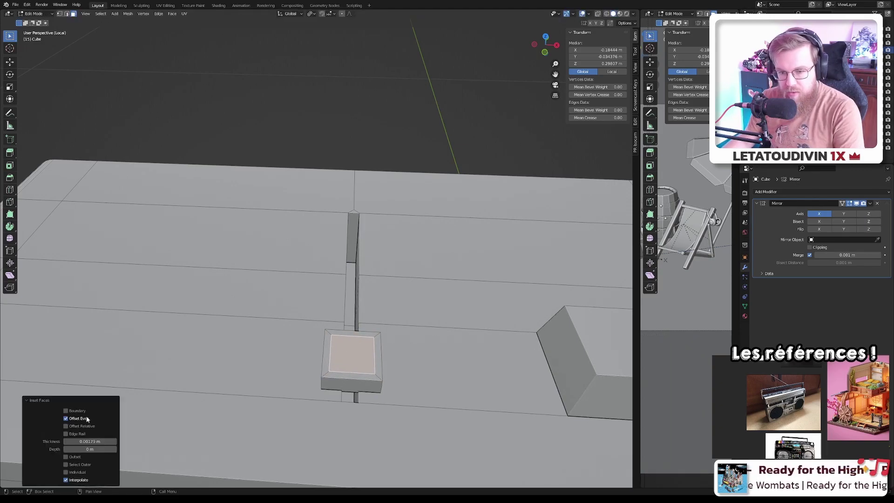
{"action": "key", "text": "alt+a"}
{"action": "key", "text": "2"}
- Narrow the inset face's left and right edges along X, then select the inner face
{"action": "left_click", "coordinate": [374, 357]}
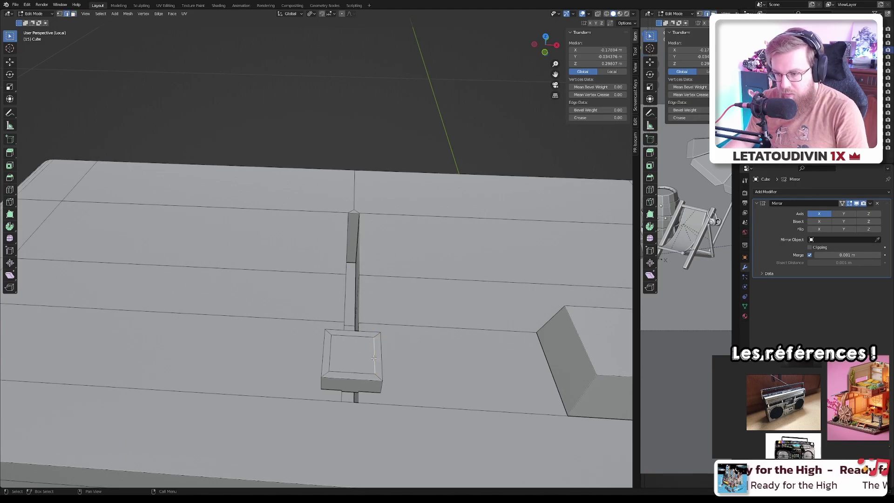
{"action": "left_click", "coordinate": [329, 359], "text": "shift"}
{"action": "key", "text": "s"}
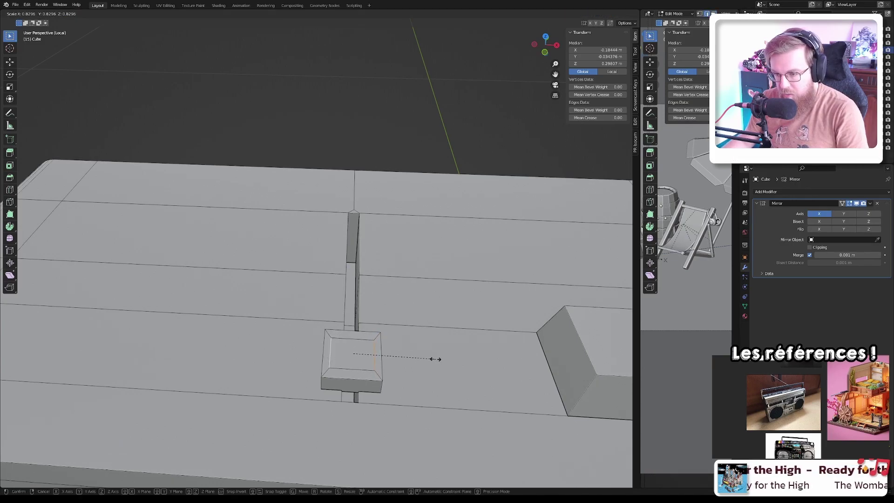
{"action": "left_click", "coordinate": [435, 359]}
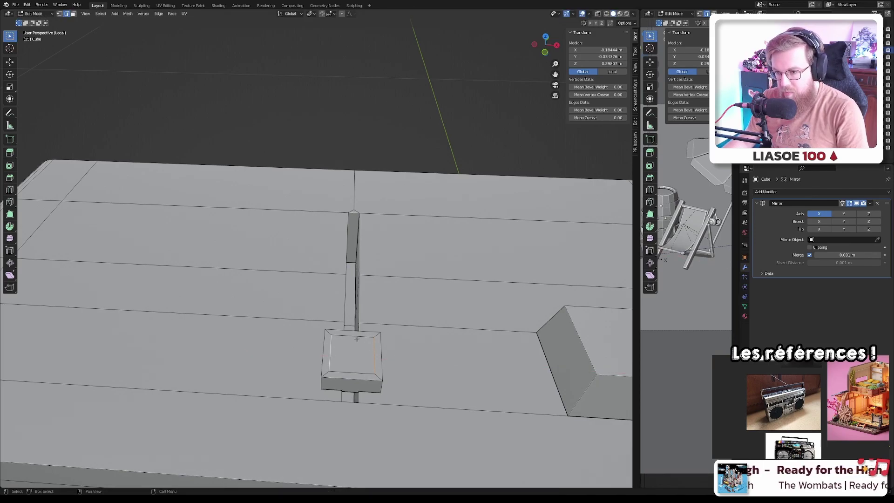
{"action": "key", "text": "s"}
{"action": "key", "text": "x"}
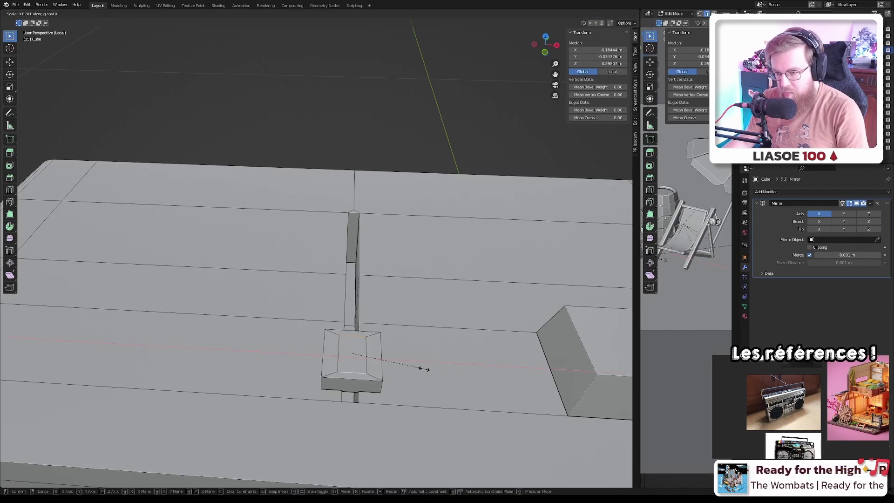
{"action": "left_click", "coordinate": [424, 369]}
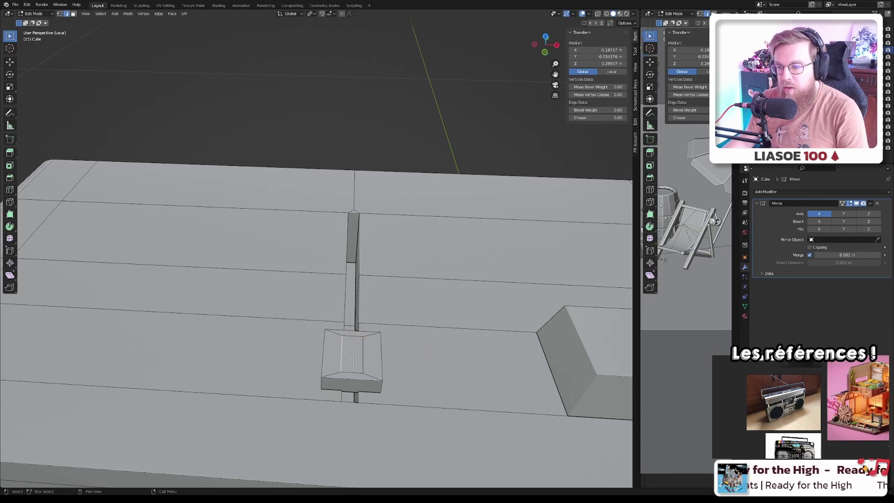
{"action": "left_click", "coordinate": [353, 359]}
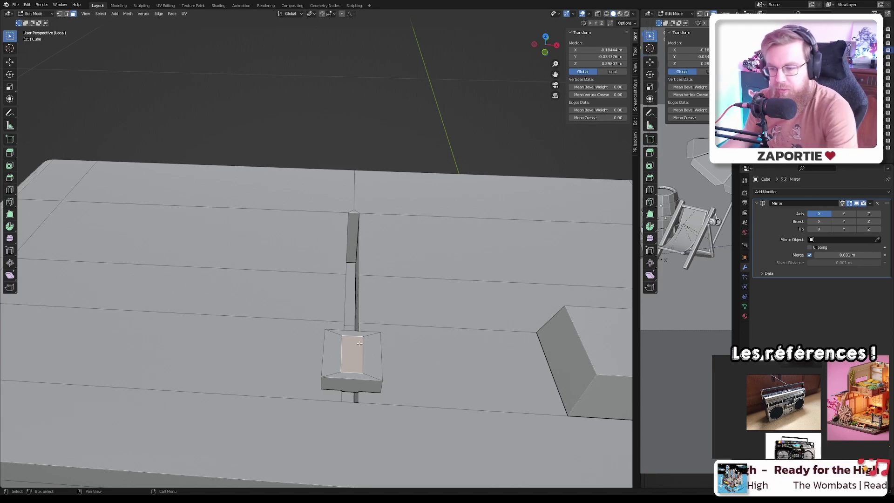
{"action": "key", "text": "KP_1"}
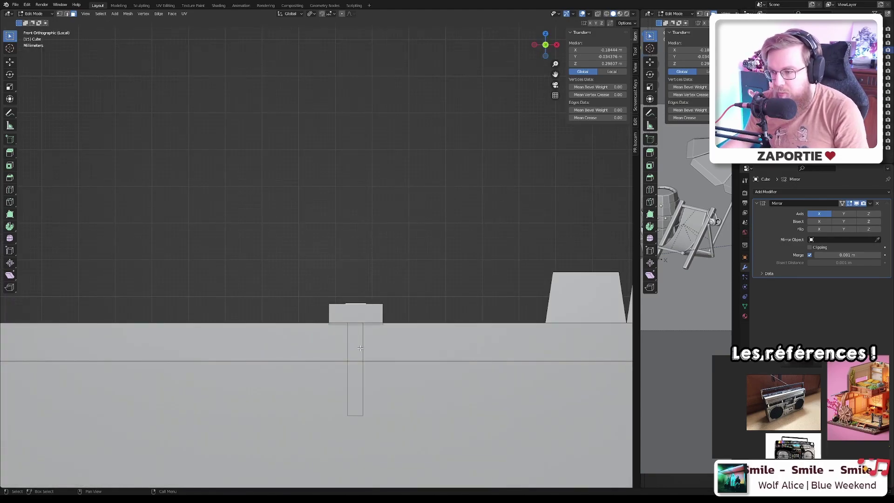
- Extrude the inner face upward into a raised block, with see-through display off
{"action": "key", "text": "e"}
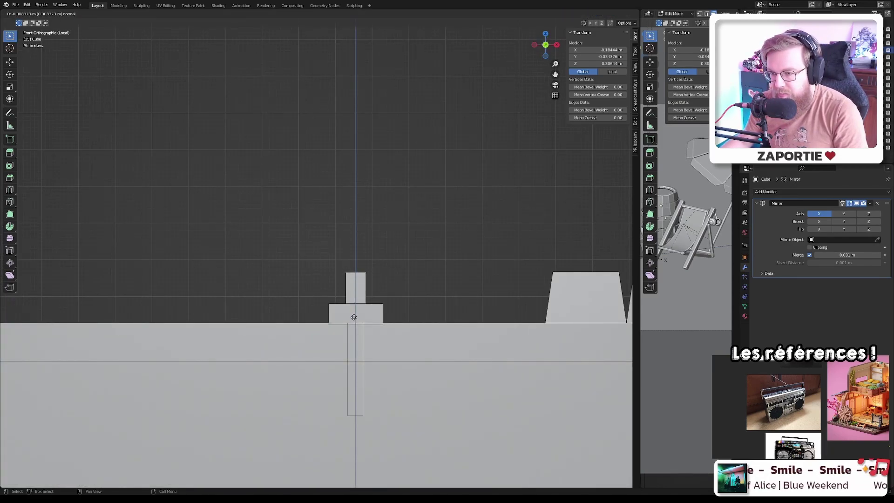
{"action": "left_click", "coordinate": [354, 317]}
{"action": "key", "text": "alt+z"}
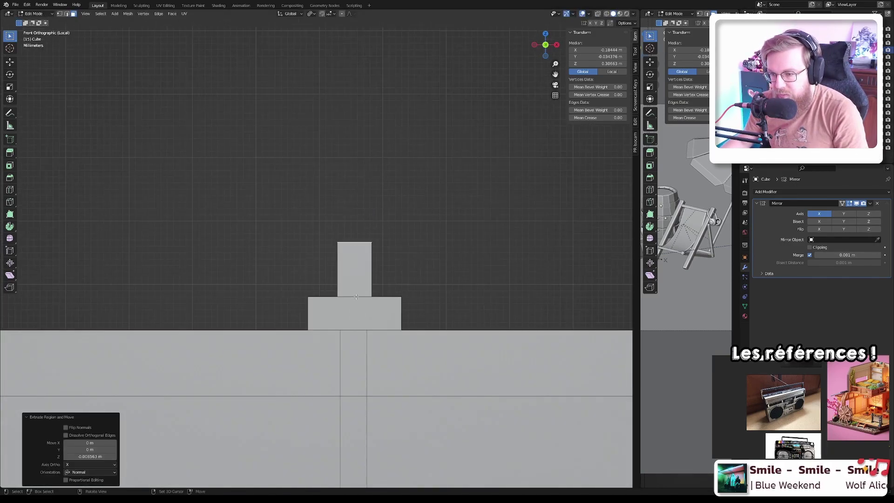
{"action": "middle_click_drag", "start_coordinate": [355, 317], "coordinate": [399, 352]}
- Widen the raised block's edges along X to 1.847
{"action": "left_click", "coordinate": [372, 344]}
{"action": "key", "text": "2"}
{"action": "left_click", "coordinate": [382, 340]}
{"action": "left_click", "coordinate": [326, 364], "text": "shift"}
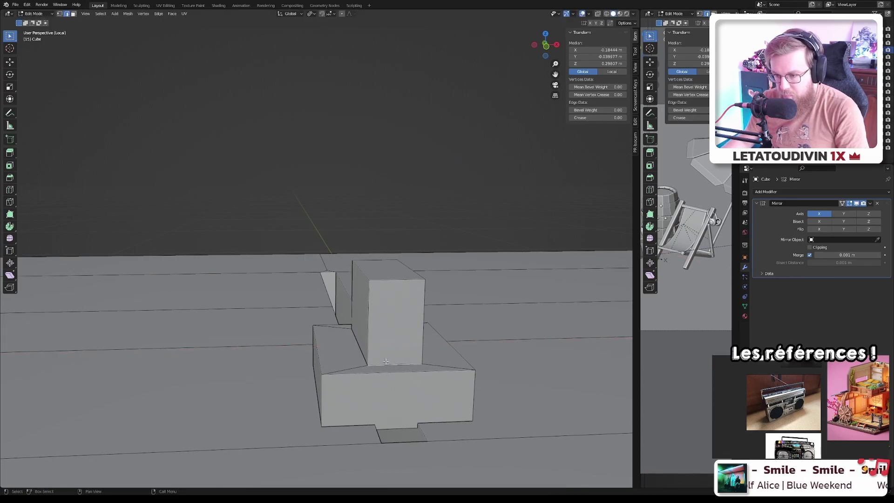
{"action": "middle_click_drag", "start_coordinate": [398, 366], "coordinate": [422, 333]}
{"action": "key", "text": "s"}
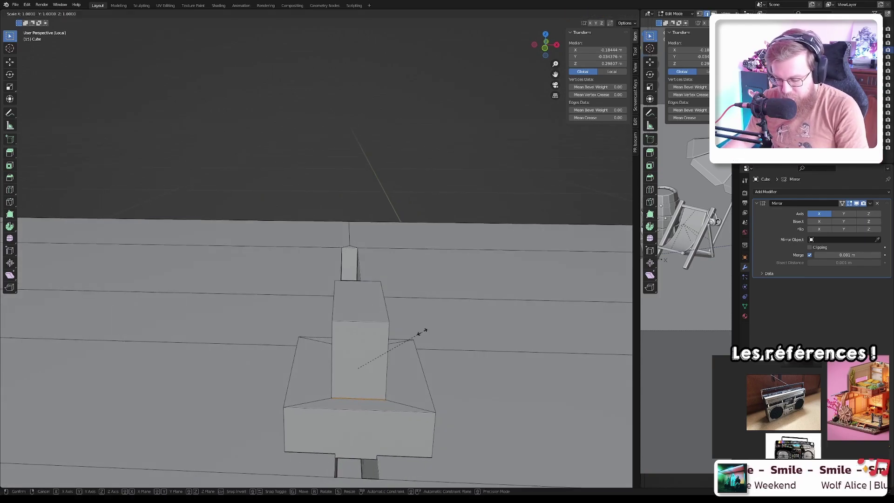
{"action": "key", "text": "x"}
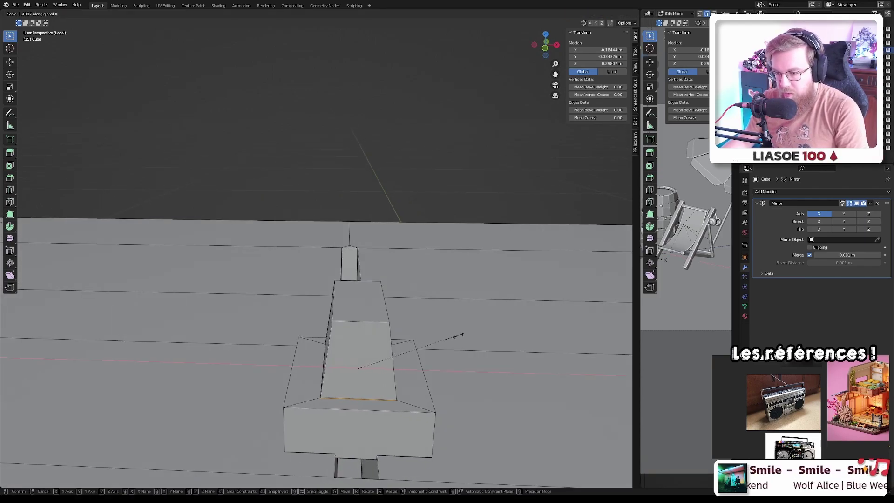
{"action": "left_click", "coordinate": [492, 338]}
- Taper the raised block's top face along X into a trapezoid and return to Object Mode
{"action": "middle_click_drag", "start_coordinate": [492, 339], "coordinate": [438, 289]}
{"action": "scroll", "coordinate": [447, 250], "scroll_direction": "up", "scroll_amount": 4}
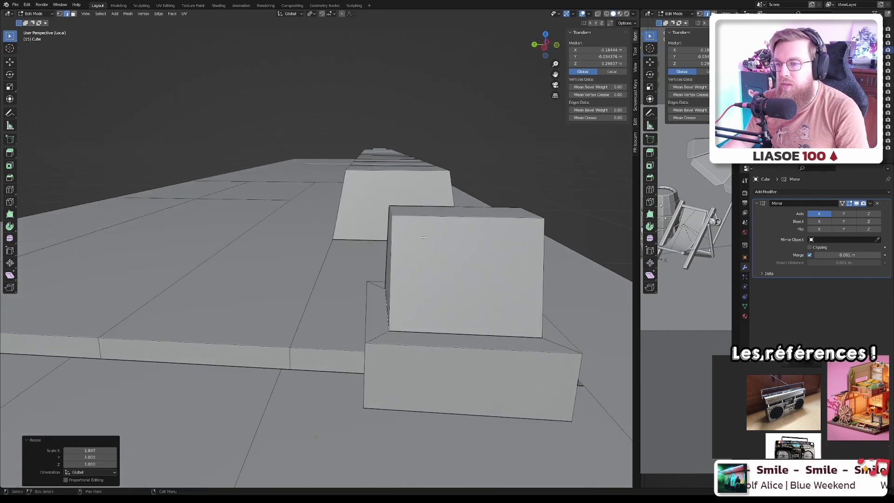
{"action": "left_click", "coordinate": [457, 212]}
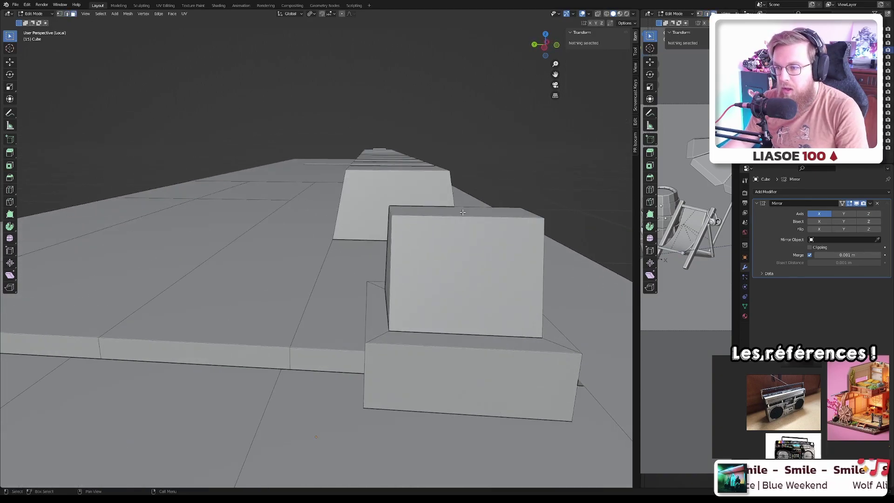
{"action": "key", "text": "s"}
{"action": "key", "text": "x"}
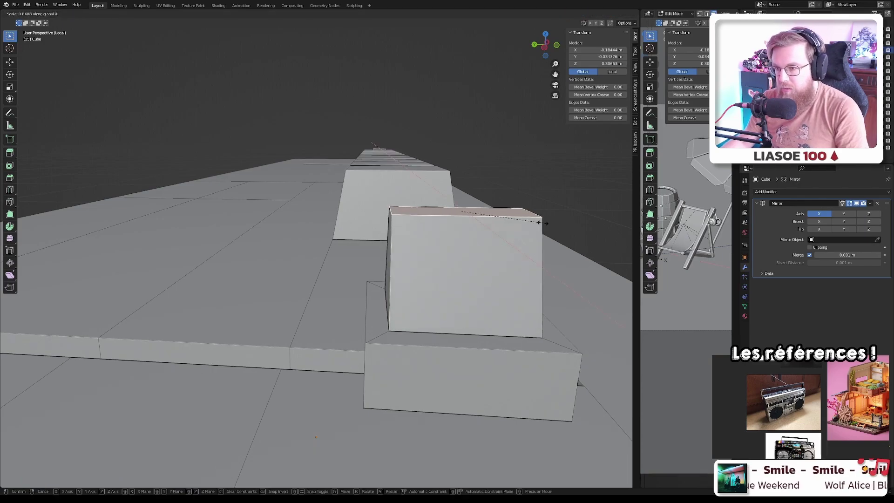
{"action": "left_click", "coordinate": [489, 223]}
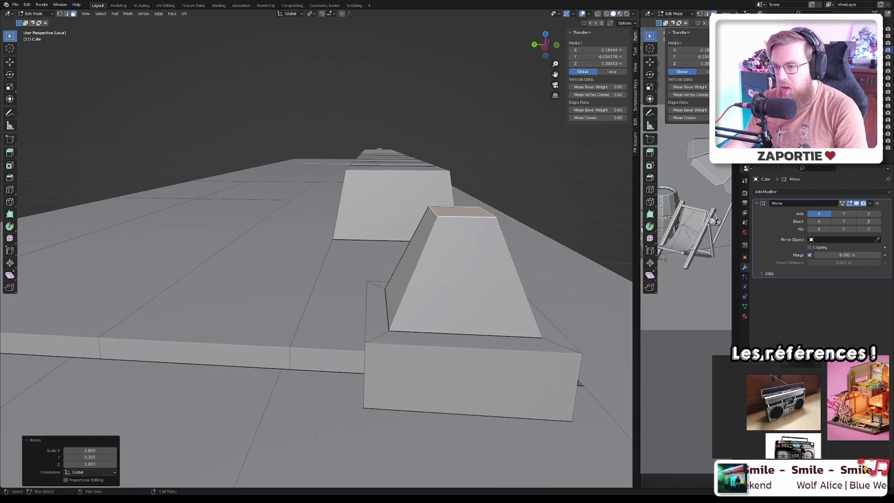
{"action": "key", "text": "Tab"}
{"action": "scroll", "coordinate": [506, 240], "scroll_direction": "down", "scroll_amount": 5}
{"action": "middle_click_drag", "start_coordinate": [526, 258], "coordinate": [465, 263]}
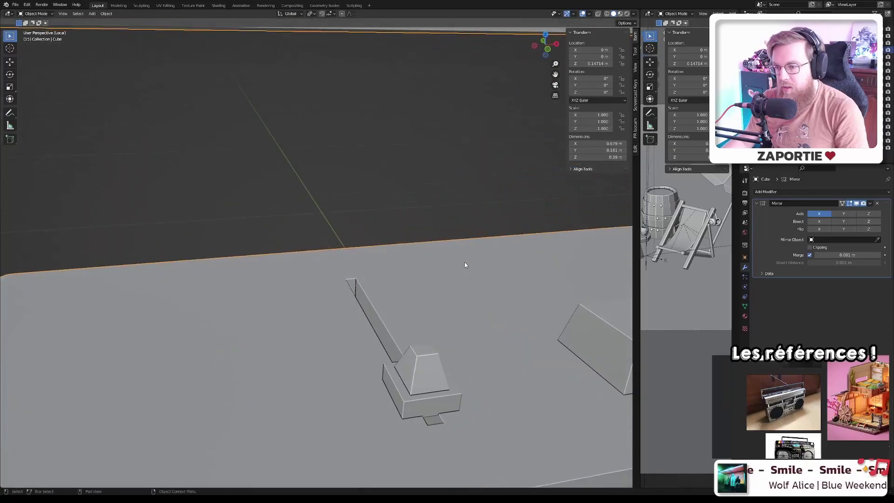
- Orbit and zoom around the slider knob to inspect it
{"action": "key", "text": "Tab"}
{"action": "scroll", "coordinate": [453, 322], "scroll_direction": "up", "scroll_amount": 4}
{"action": "key", "text": "Tab"}
{"action": "scroll", "coordinate": [453, 326], "scroll_direction": "down", "scroll_amount": 6}
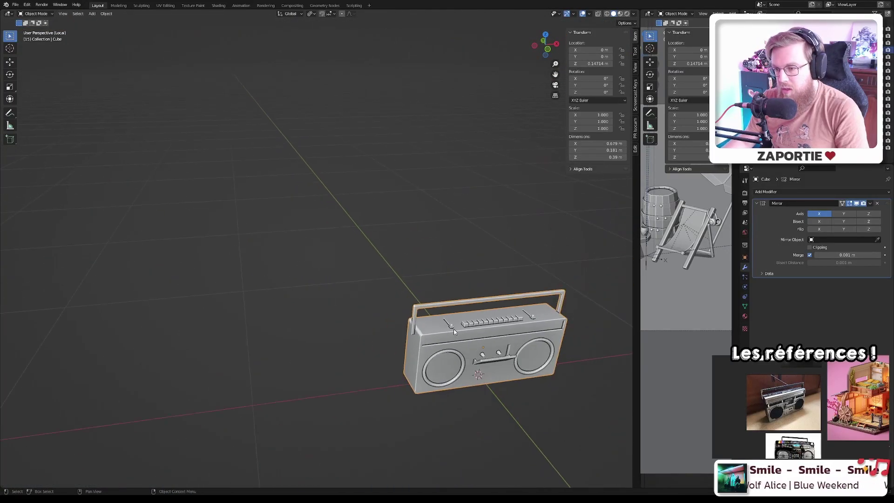
{"action": "scroll", "coordinate": [453, 329], "scroll_direction": "up", "scroll_amount": 7}
{"action": "scroll", "coordinate": [452, 327], "scroll_direction": "up", "scroll_amount": 6}
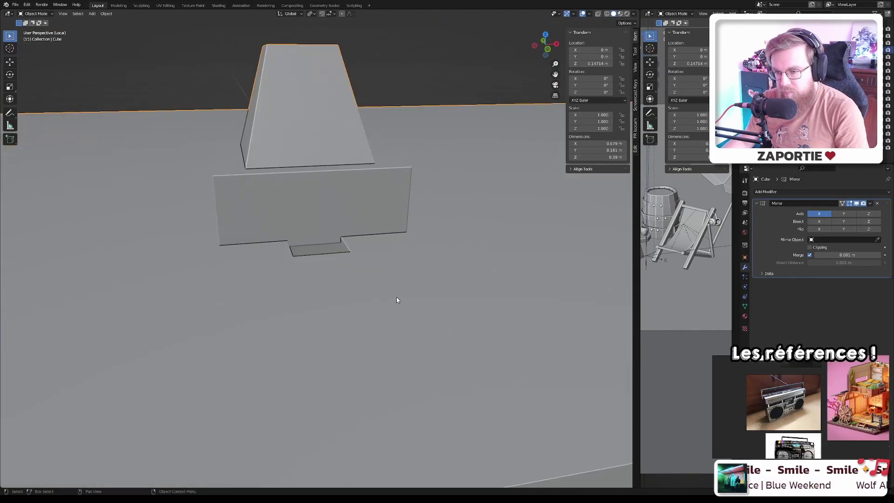
{"action": "middle_click_drag", "start_coordinate": [396, 298], "coordinate": [343, 247]}
{"action": "scroll", "coordinate": [344, 247], "scroll_direction": "down", "scroll_amount": 5}
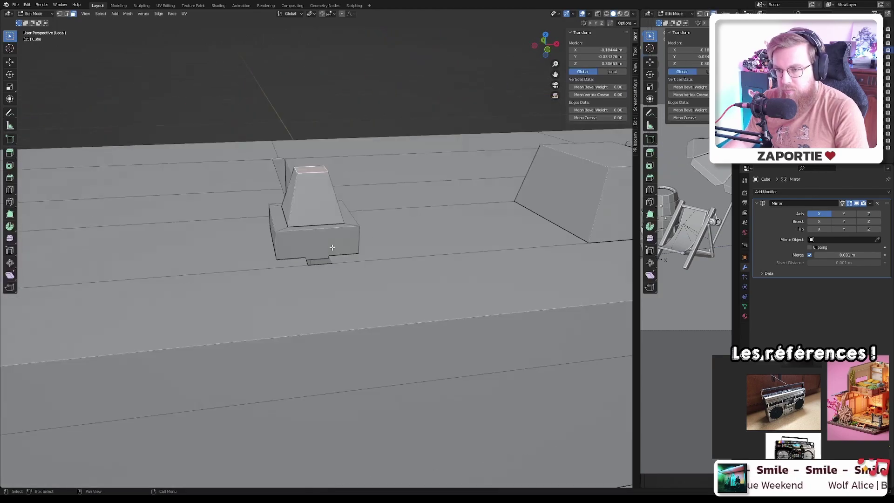
{"action": "scroll", "coordinate": [327, 255], "scroll_direction": "up", "scroll_amount": 6}
- Select the whole slider knob with L and lower it slightly along Z
{"action": "key", "text": "Tab"}
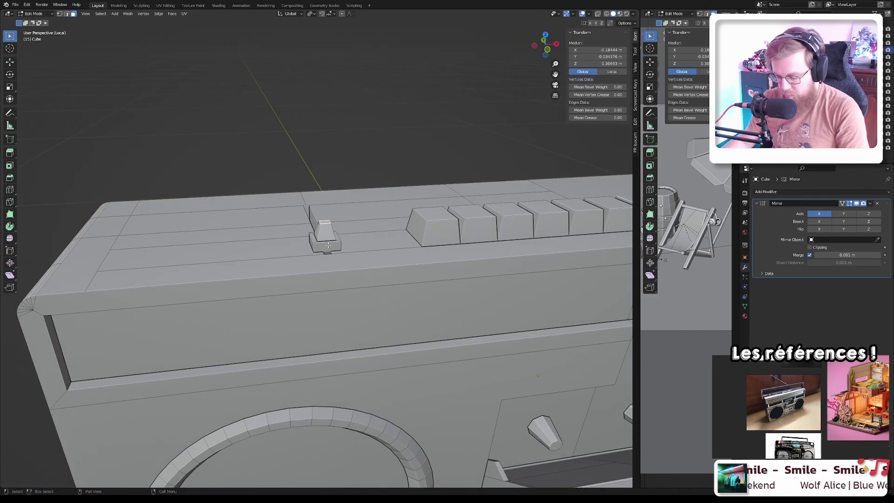
{"action": "key", "text": "l"}
{"action": "key", "text": "g"}
{"action": "key", "text": "z"}
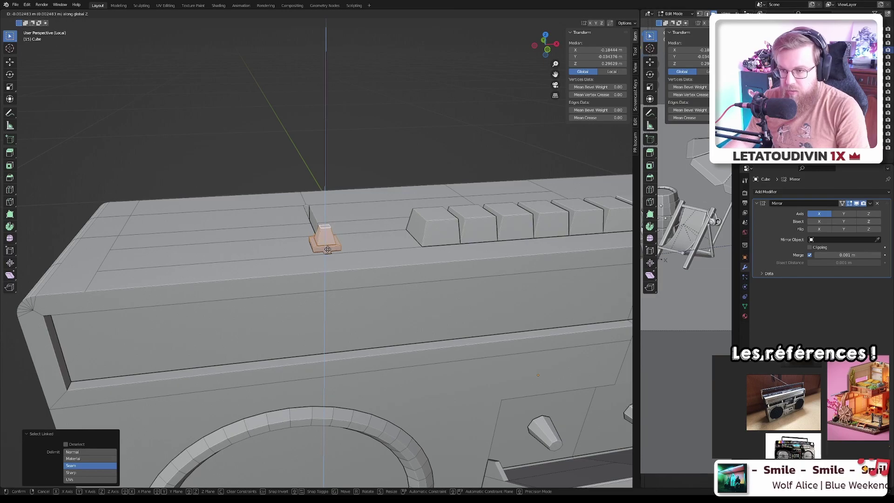
{"action": "left_click", "coordinate": [316, 263]}
{"action": "scroll", "coordinate": [316, 263], "scroll_direction": "down", "scroll_amount": 5}
{"action": "key", "text": "Tab"}
{"action": "key", "text": "Tab"}
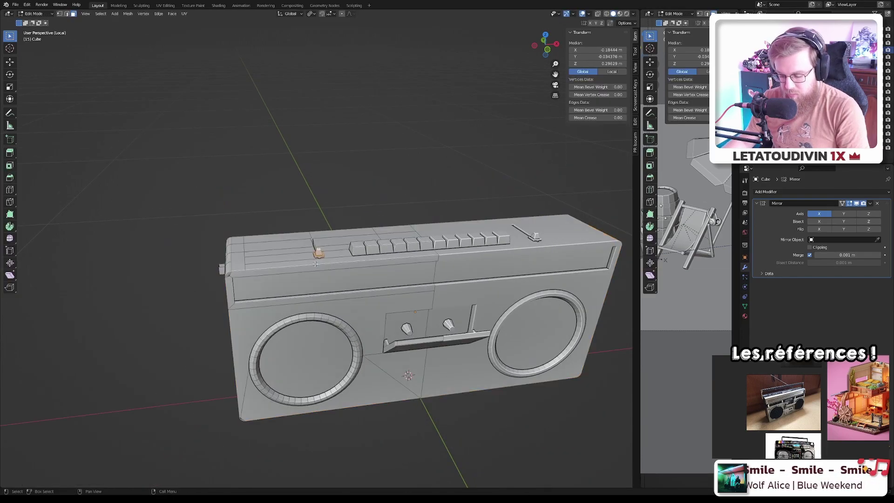
- Unhide the handle, return to Object Mode, and widen the second 3D viewport
{"action": "key", "text": "alt+h"}
{"action": "scroll", "coordinate": [326, 260], "scroll_direction": "up", "scroll_amount": 4}
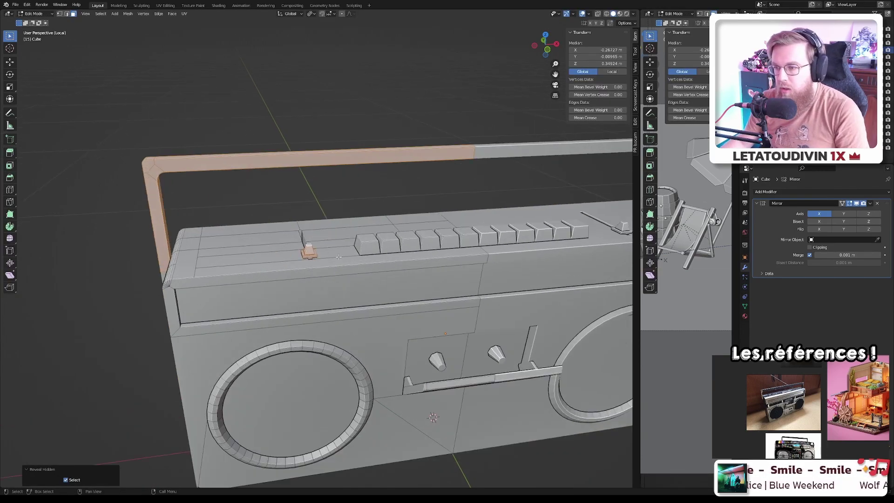
{"action": "key", "text": "Tab"}
{"action": "scroll", "coordinate": [338, 256], "scroll_direction": "down", "scroll_amount": 8}
{"action": "middle_click_drag", "start_coordinate": [338, 256], "coordinate": [387, 261]}
{"action": "scroll", "coordinate": [344, 261], "scroll_direction": "up", "scroll_amount": 10}
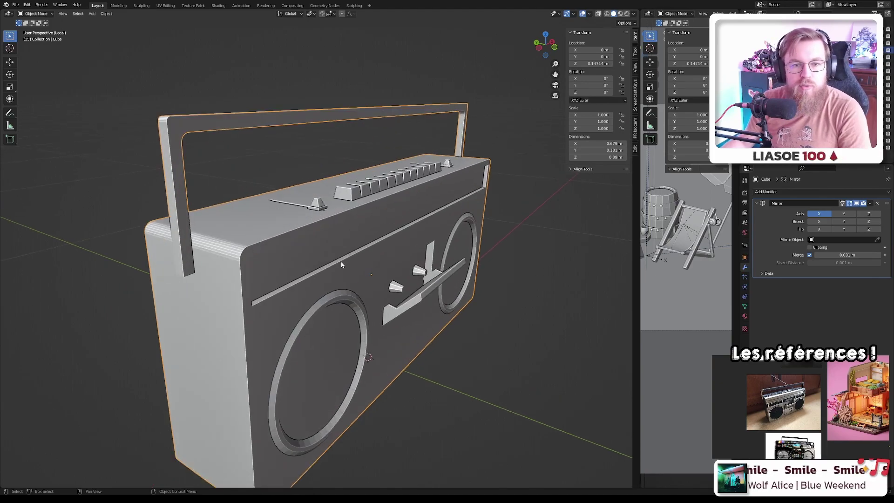
{"action": "scroll", "coordinate": [341, 265], "scroll_direction": "down", "scroll_amount": 4}
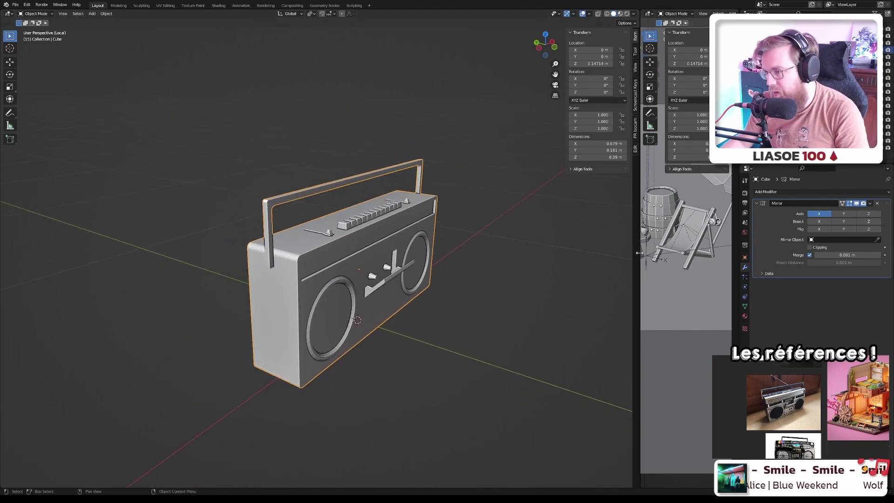
{"action": "left_click_drag", "start_coordinate": [640, 252], "coordinate": [403, 254]}
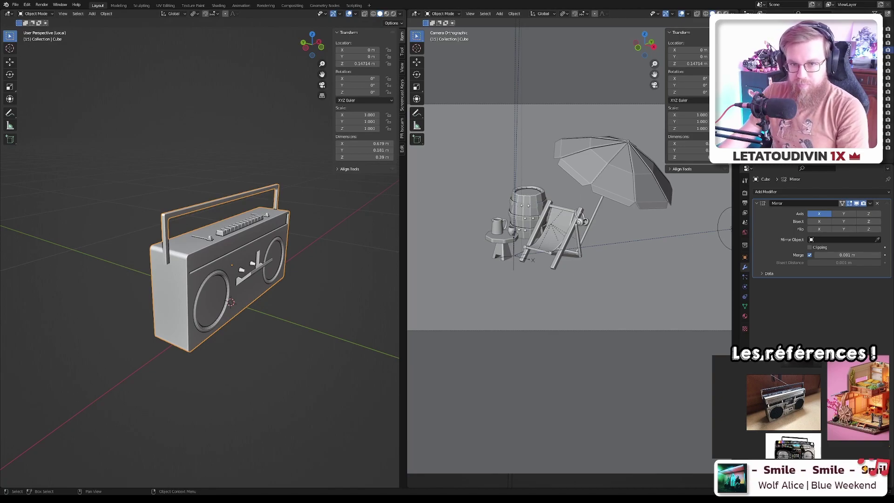
{"action": "scroll", "coordinate": [199, 256], "scroll_direction": "up", "scroll_amount": 5}
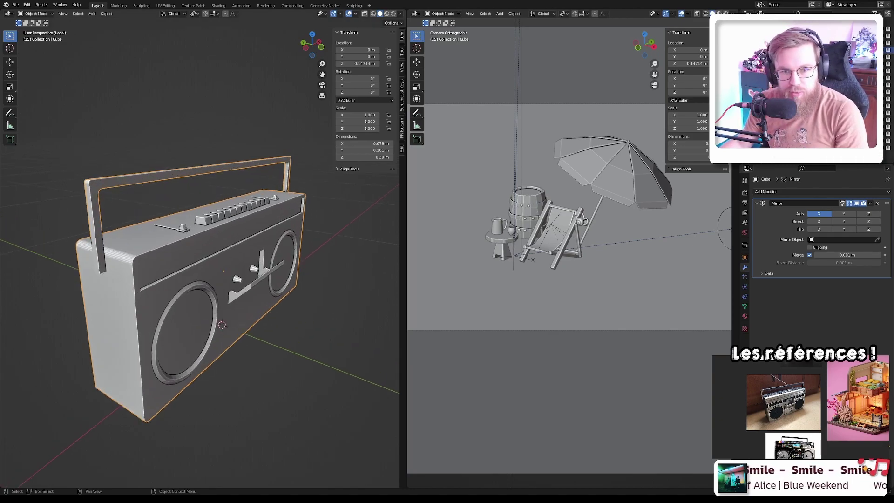
{"action": "scroll", "coordinate": [200, 256], "scroll_direction": "down", "scroll_amount": 2}
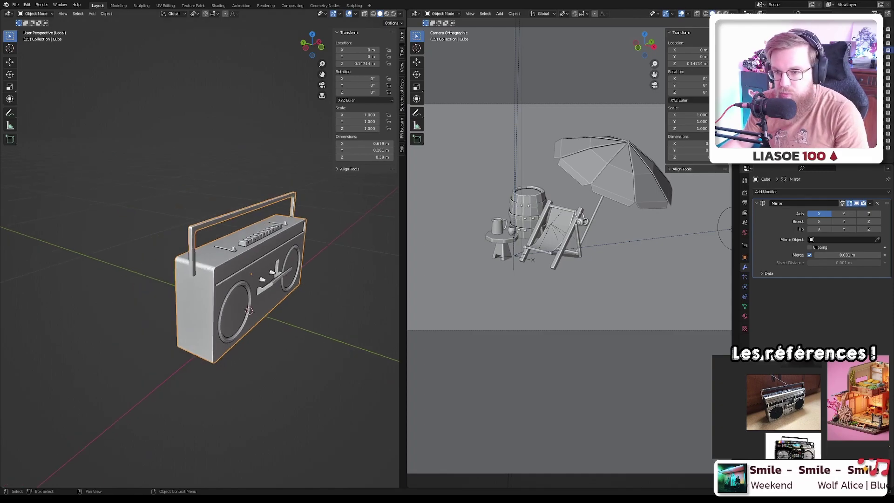
{"action": "middle_click_drag", "start_coordinate": [200, 256], "coordinate": [254, 300]}
{"action": "scroll", "coordinate": [267, 338], "scroll_direction": "up", "scroll_amount": 3}
{"action": "scroll", "coordinate": [260, 337], "scroll_direction": "down", "scroll_amount": 4}
{"action": "scroll", "coordinate": [256, 336], "scroll_direction": "up", "scroll_amount": 4}
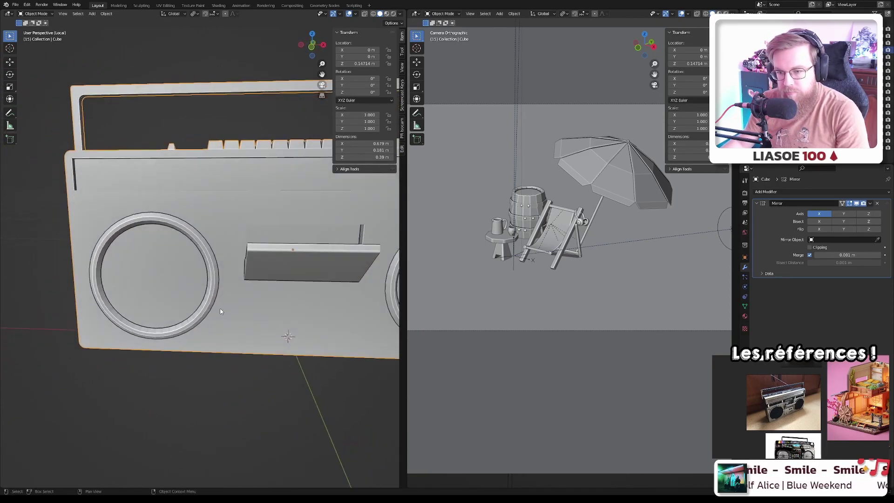
{"action": "key", "text": "Tab"}
{"action": "scroll", "coordinate": [264, 291], "scroll_direction": "up", "scroll_amount": 3}
{"action": "scroll", "coordinate": [264, 291], "scroll_direction": "up", "scroll_amount": 2}
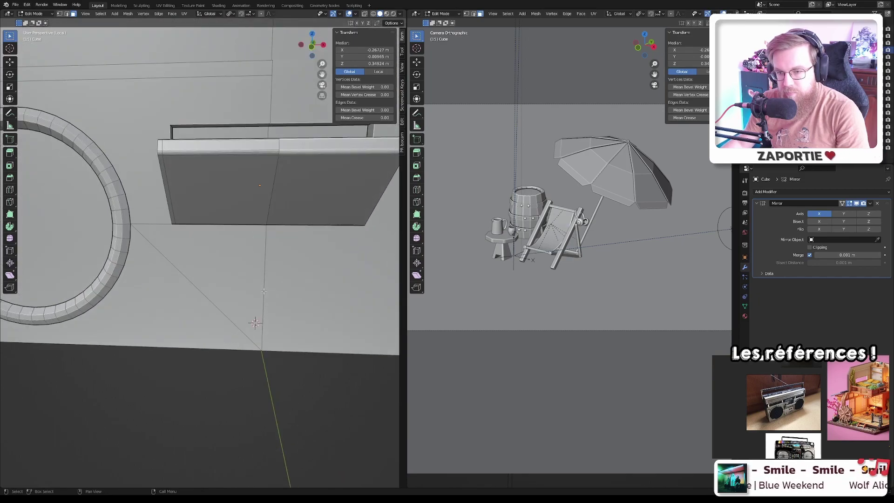
{"action": "key", "text": "Tab"}
{"action": "scroll", "coordinate": [252, 305], "scroll_direction": "down", "scroll_amount": 3}
{"action": "scroll", "coordinate": [248, 303], "scroll_direction": "down", "scroll_amount": 5}
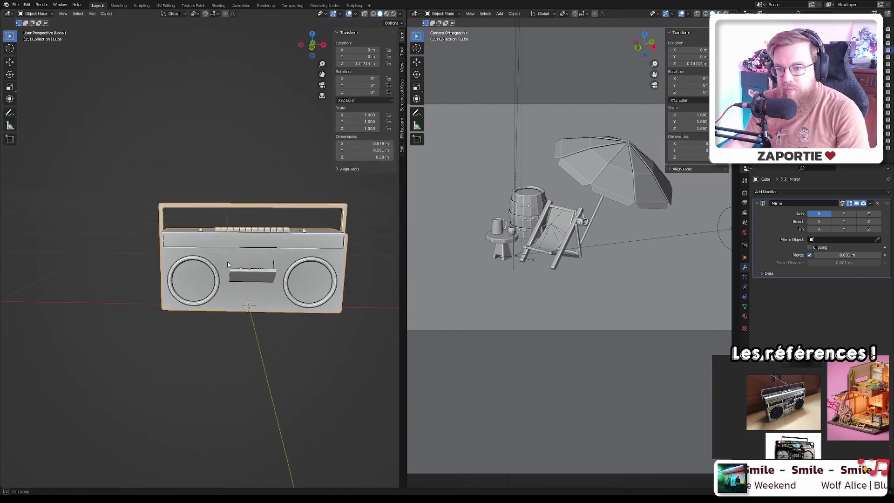
{"action": "middle_click_drag", "start_coordinate": [227, 261], "coordinate": [372, 270]}
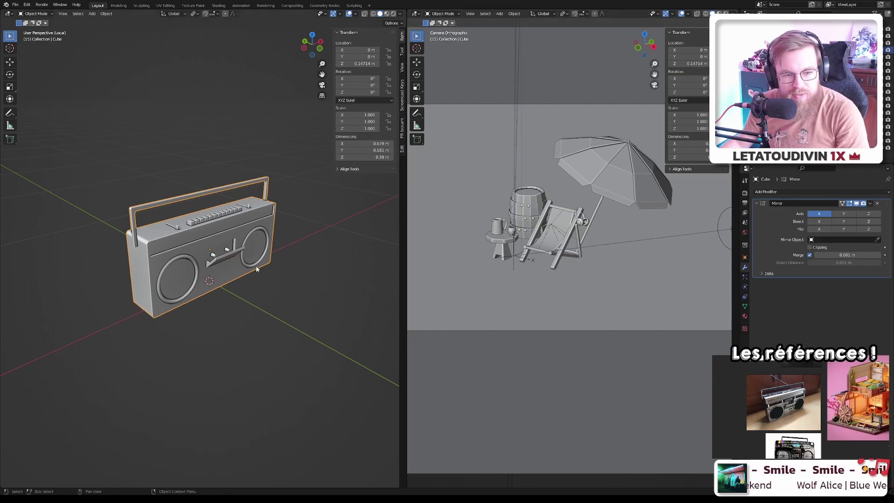
{"action": "scroll", "coordinate": [193, 279], "scroll_direction": "up", "scroll_amount": 5}
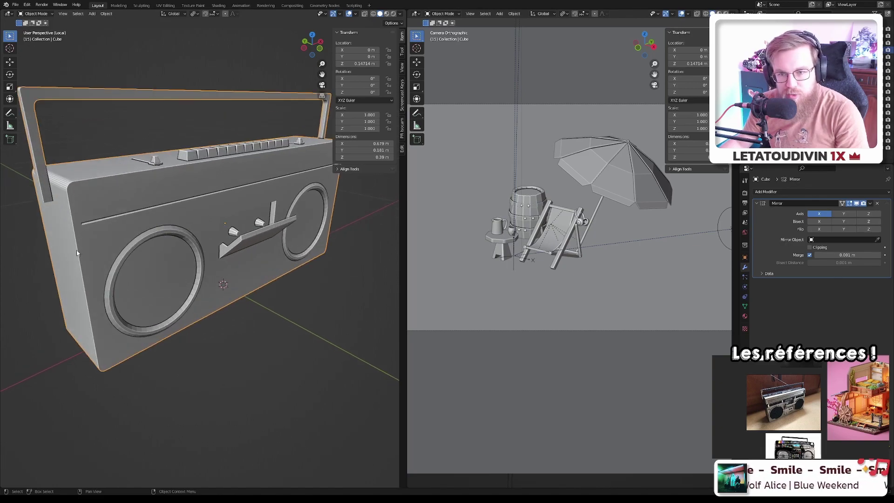
{"action": "key", "text": "Tab"}
{"action": "left_click", "coordinate": [173, 171], "text": "alt"}
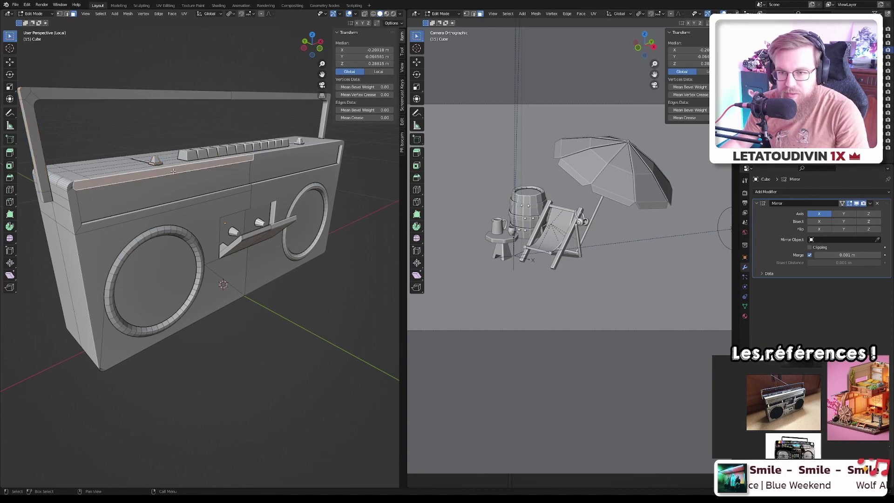
{"action": "middle_click_drag", "start_coordinate": [125, 219], "coordinate": [216, 247]}
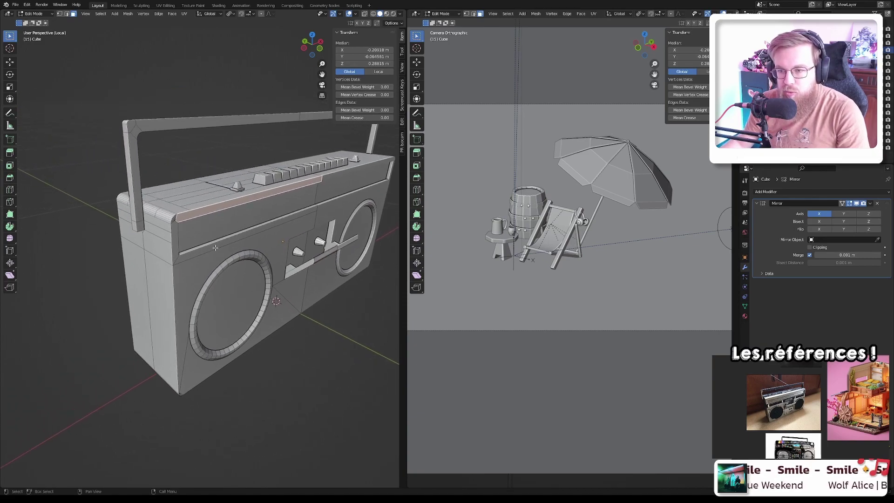
{"action": "key", "text": "Tab"}
{"action": "scroll", "coordinate": [256, 230], "scroll_direction": "down", "scroll_amount": 3}
{"action": "scroll", "coordinate": [256, 233], "scroll_direction": "up", "scroll_amount": 4}
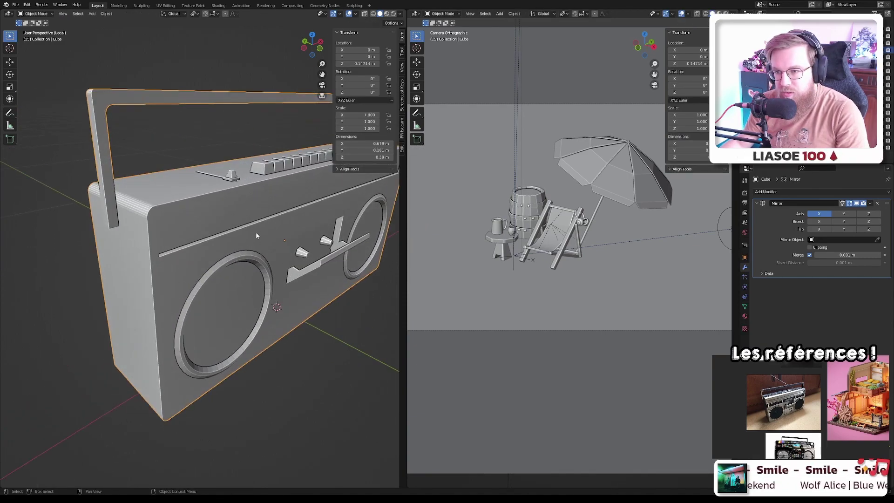
{"action": "middle_click_drag", "start_coordinate": [303, 214], "coordinate": [323, 225]}
{"action": "scroll", "coordinate": [324, 225], "scroll_direction": "up", "scroll_amount": 6}
{"action": "key", "text": "Tab"}
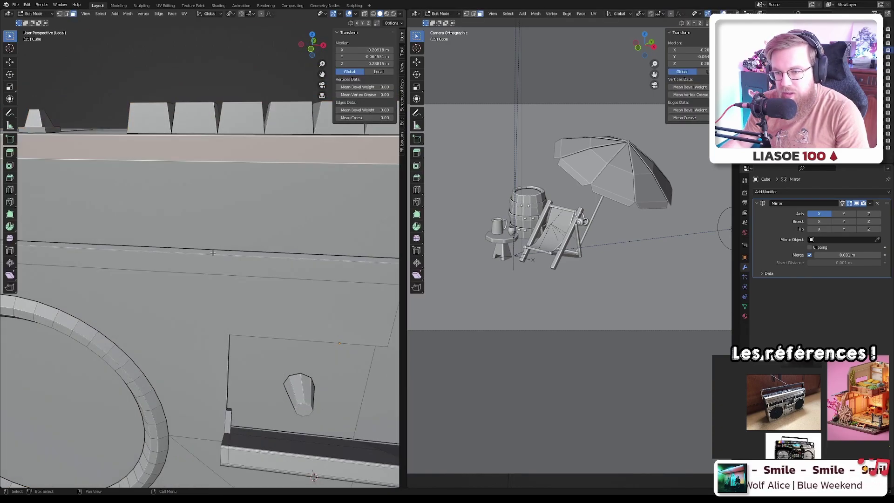
{"action": "key", "text": "Tab"}
{"action": "scroll", "coordinate": [190, 252], "scroll_direction": "down", "scroll_amount": 8}
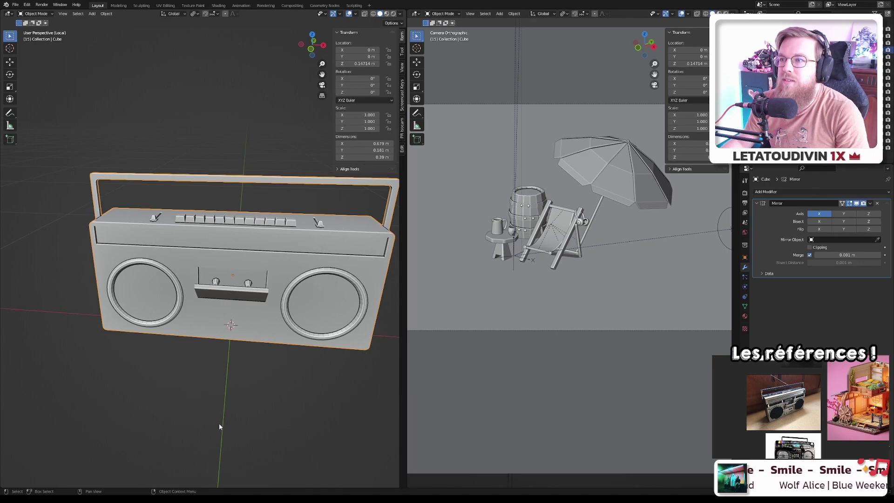
{"action": "scroll", "coordinate": [262, 325], "scroll_direction": "up", "scroll_amount": 6}
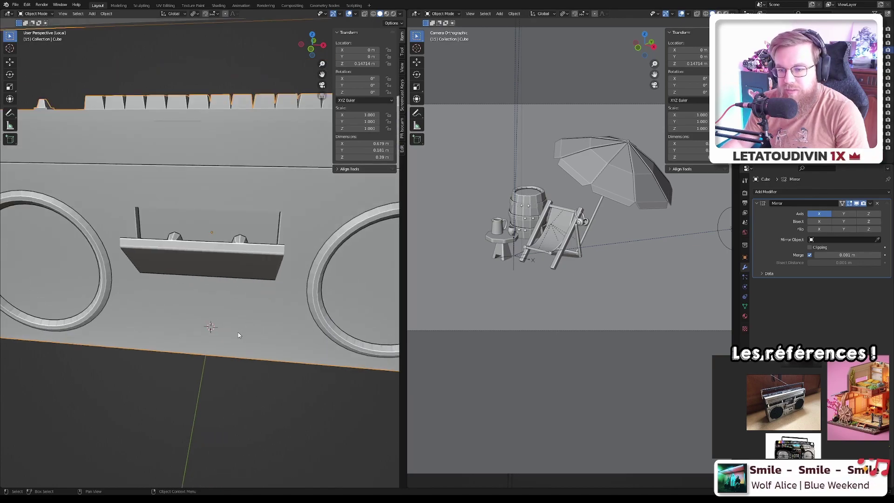
- Knife-cut a rectangle into the lower front of the boombox in front orthographic view
{"action": "key", "text": "Tab"}
{"action": "key", "text": "KP_1"}
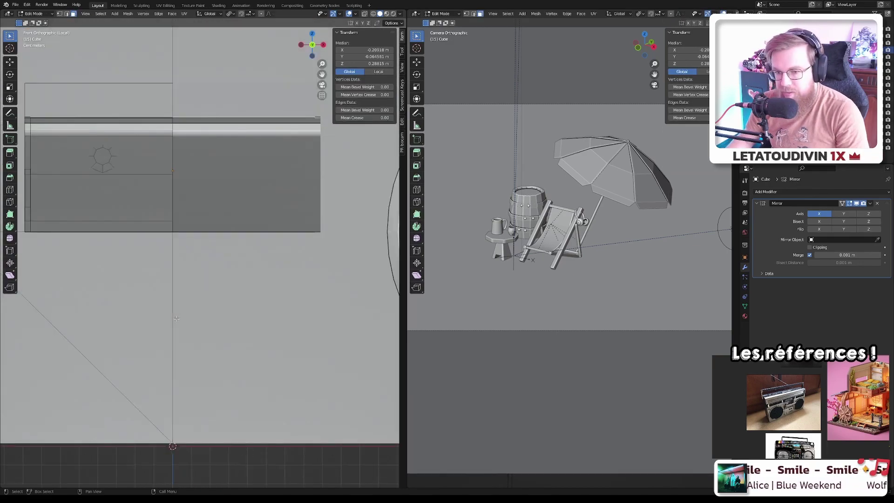
{"action": "scroll", "coordinate": [294, 290], "scroll_direction": "down", "scroll_amount": 3}
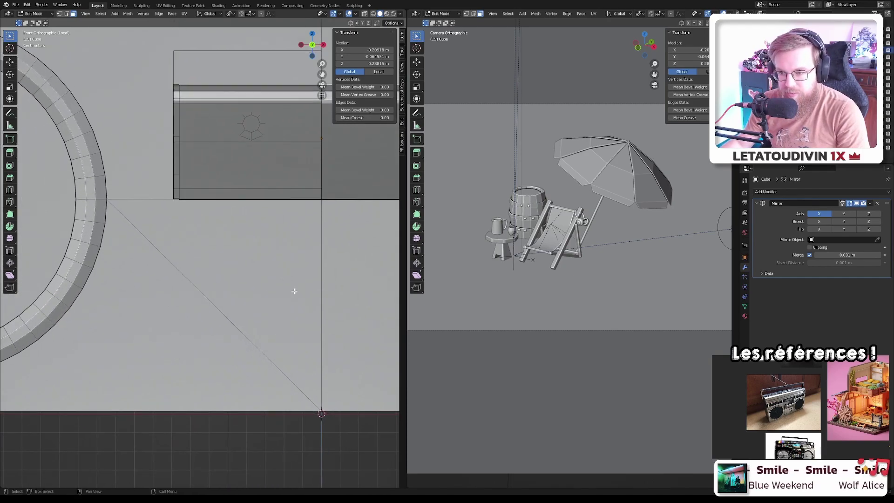
{"action": "middle_click_drag", "start_coordinate": [264, 257], "coordinate": [261, 257], "text": "shift"}
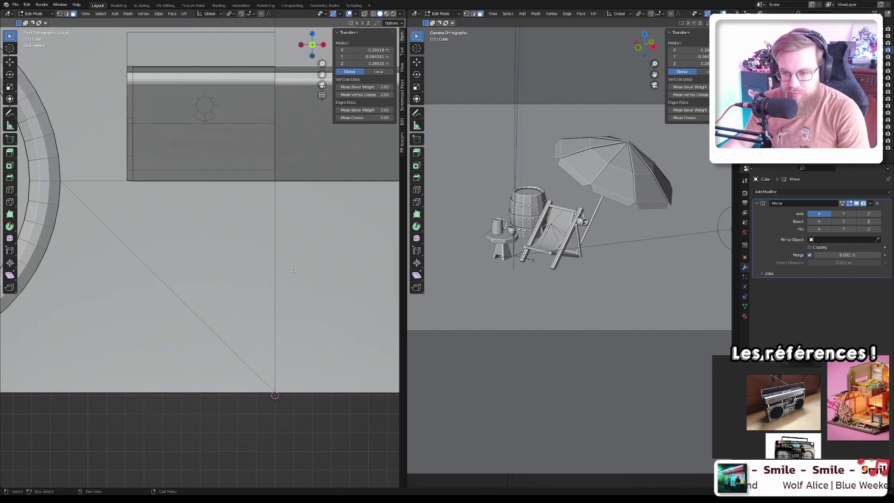
{"action": "key", "text": "k"}
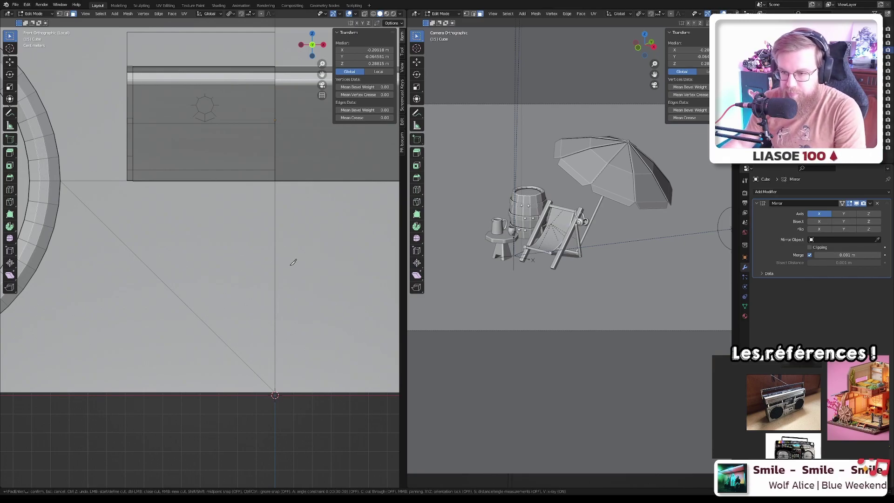
{"action": "left_click", "coordinate": [275, 231]}
{"action": "key", "text": "a"}
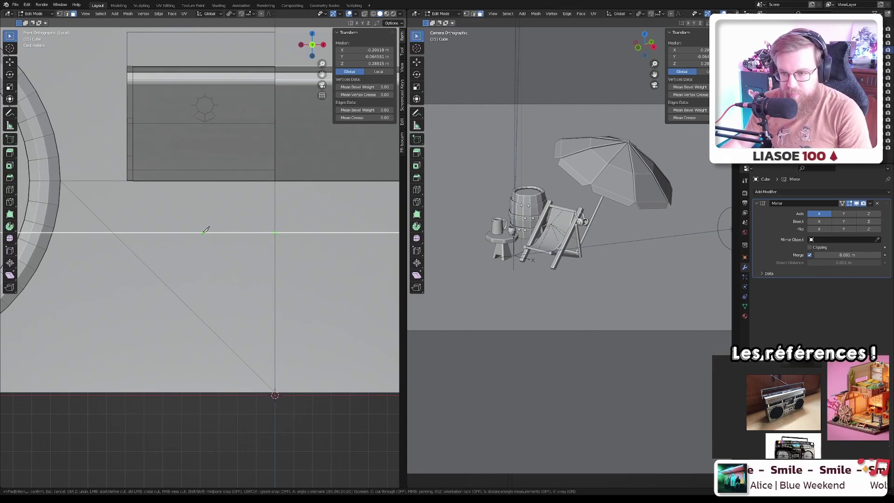
{"action": "left_click", "coordinate": [114, 232]}
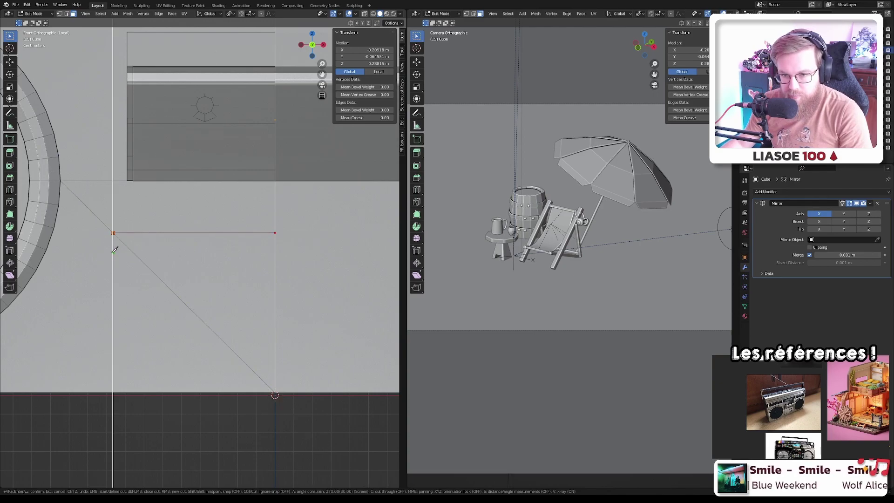
{"action": "left_click", "coordinate": [115, 345]}
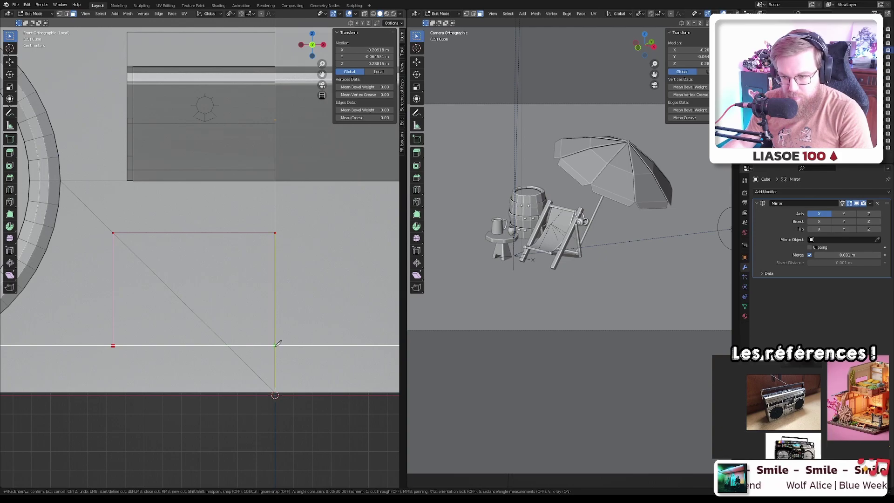
{"action": "left_click", "coordinate": [276, 345]}
{"action": "key", "text": "Return"}
- Dissolve the diagonal edge inside the rectangle and select the new rectangular face
{"action": "scroll", "coordinate": [202, 327], "scroll_direction": "down", "scroll_amount": 2}
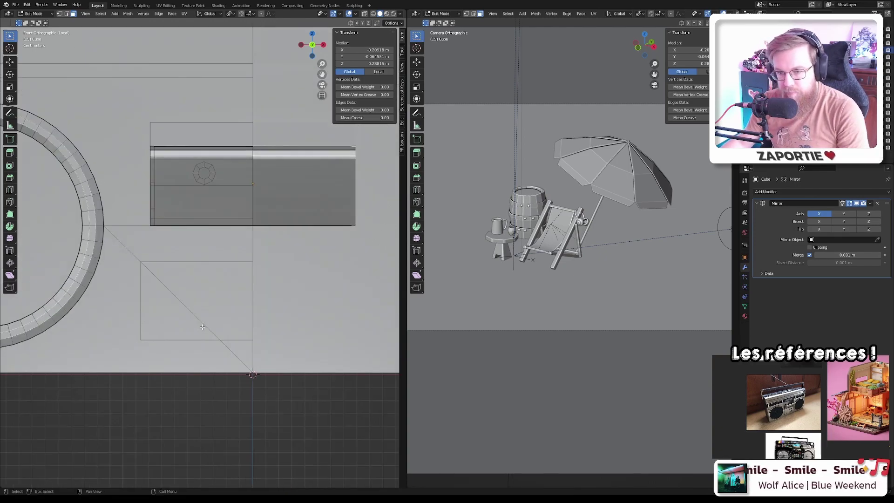
{"action": "key", "text": "2"}
{"action": "left_click", "coordinate": [191, 312]}
{"action": "key", "text": "x"}
{"action": "left_click", "coordinate": [190, 311]}
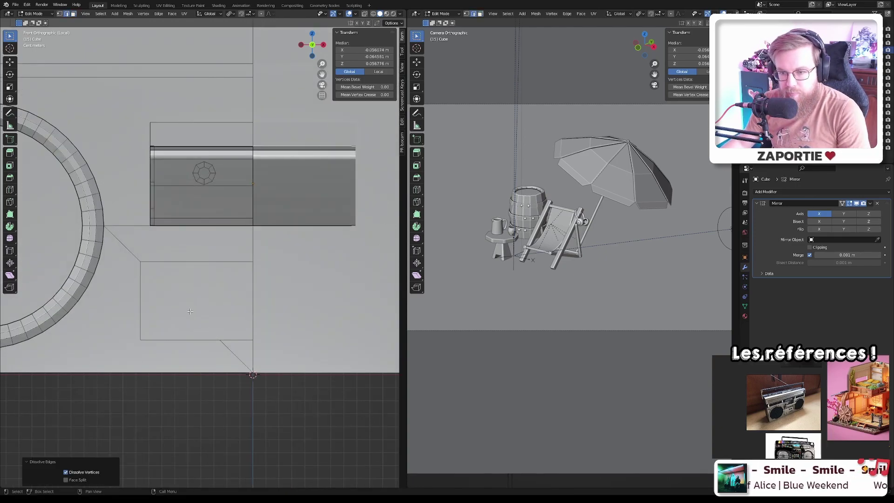
{"action": "key", "text": "3"}
{"action": "left_click", "coordinate": [207, 298]}
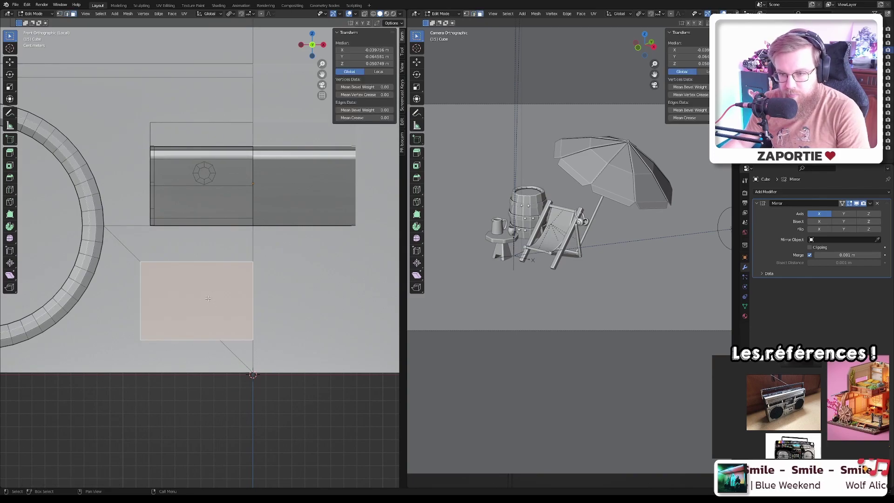
{"action": "middle_click_drag", "start_coordinate": [207, 298], "coordinate": [254, 310]}
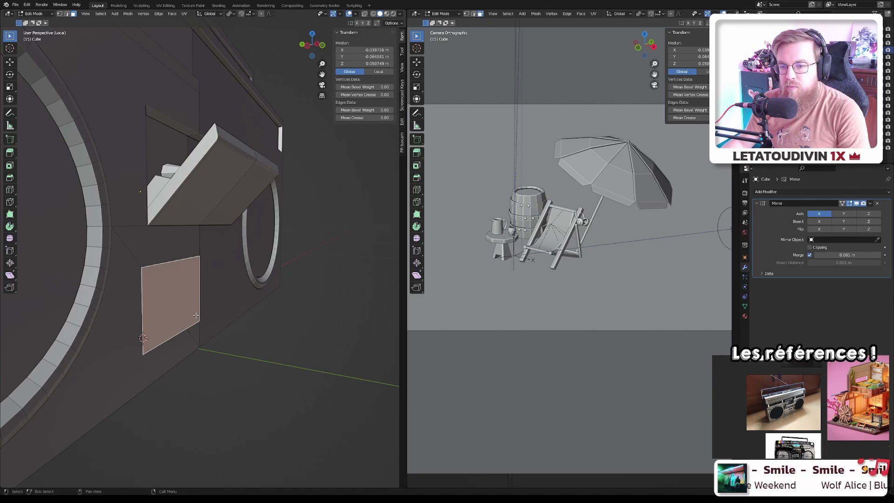
- Extrude the rectangle face outward into a raised front panel
{"action": "key", "text": "e"}
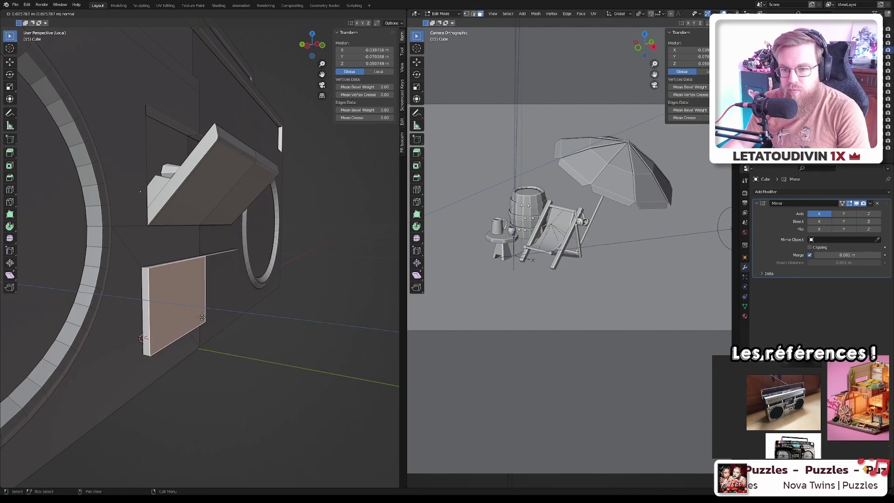
{"action": "left_click", "coordinate": [201, 317]}
{"action": "scroll", "coordinate": [191, 310], "scroll_direction": "up", "scroll_amount": 4}
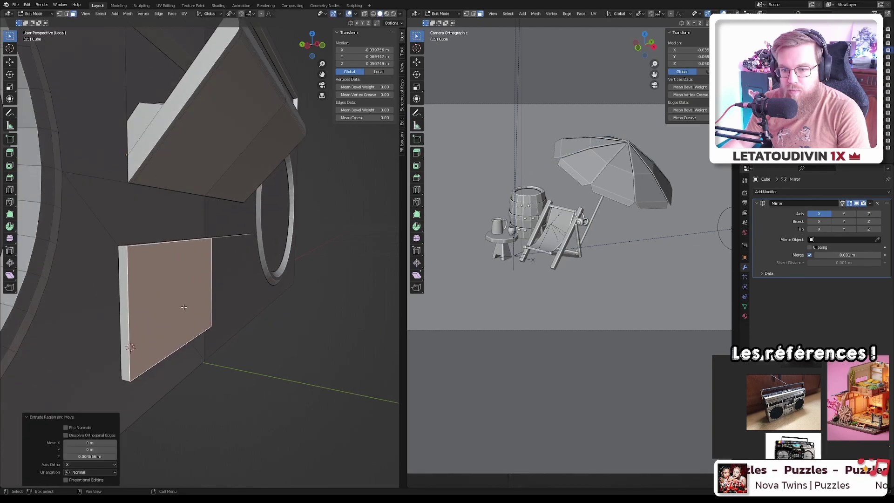
{"action": "left_click", "coordinate": [198, 213]}
{"action": "left_click", "coordinate": [196, 216]}
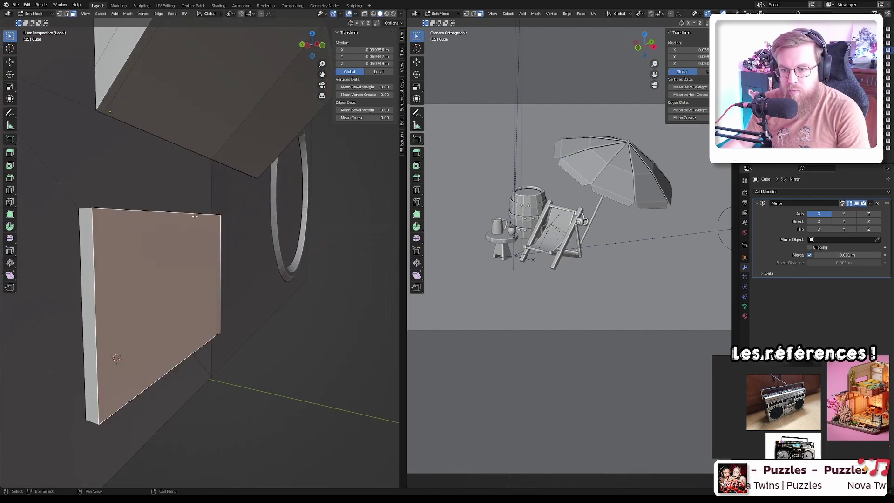
- Bevel the panel's top, left and bottom edges with 5 segments, then exit to object mode
{"action": "key", "text": "2"}
{"action": "left_click", "coordinate": [153, 212]}
{"action": "left_click", "coordinate": [96, 260], "text": "shift"}
{"action": "left_click", "coordinate": [148, 385], "text": "shift"}
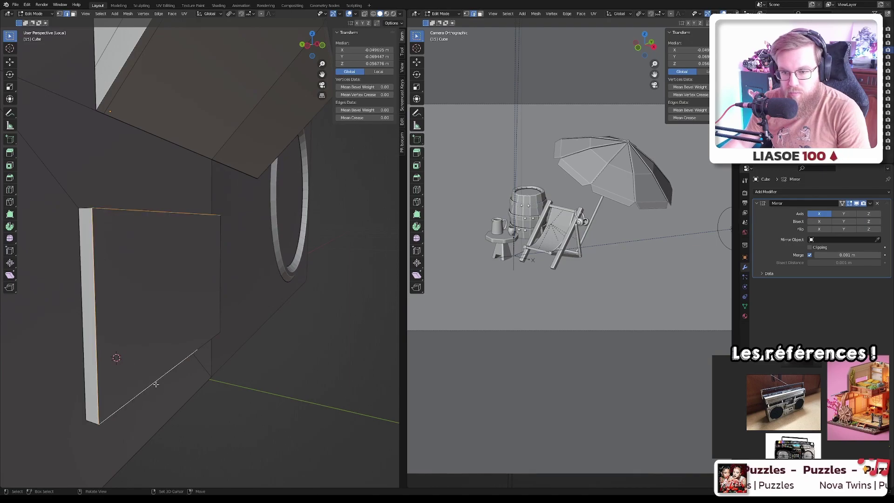
{"action": "key", "text": "ctrl+b"}
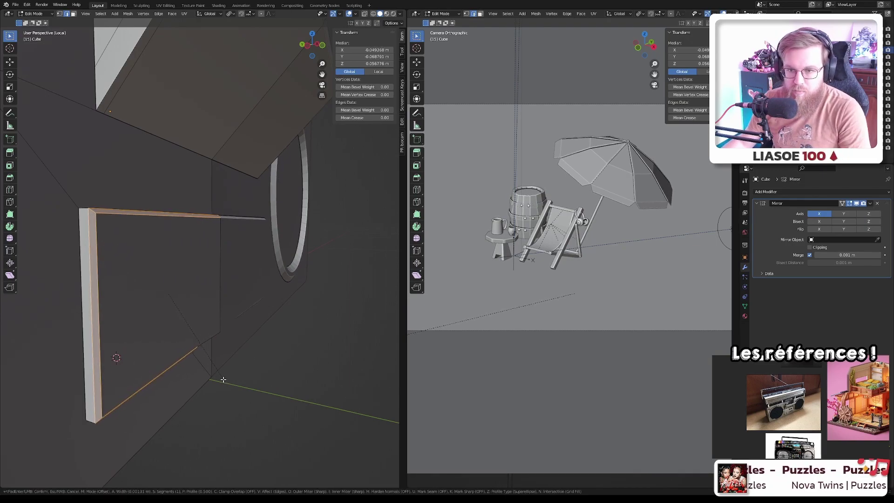
{"action": "left_click", "coordinate": [222, 379]}
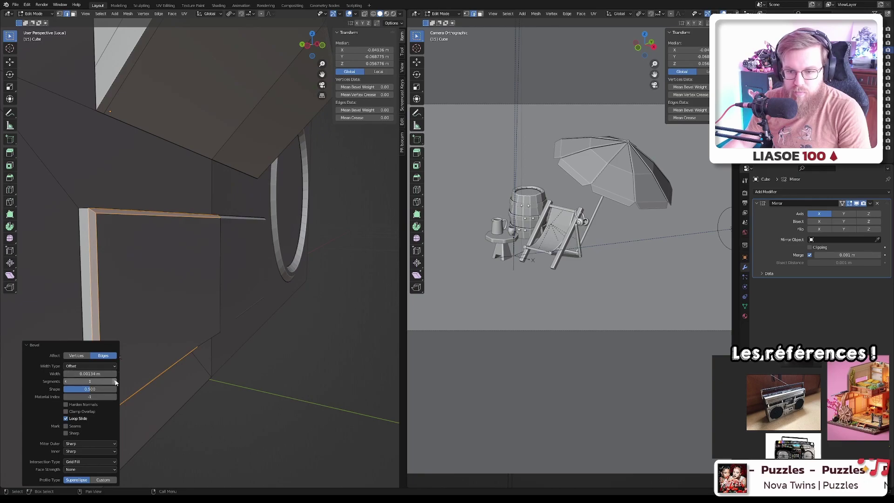
{"action": "left_click_drag", "start_coordinate": [75, 379], "coordinate": [101, 380]}
{"action": "middle_click_drag", "start_coordinate": [135, 345], "coordinate": [187, 326]}
{"action": "key", "text": "alt+a"}
{"action": "key", "text": "Tab"}
- Dissolve the two extra edge loops running along the strip
{"action": "scroll", "coordinate": [187, 329], "scroll_direction": "up", "scroll_amount": 5}
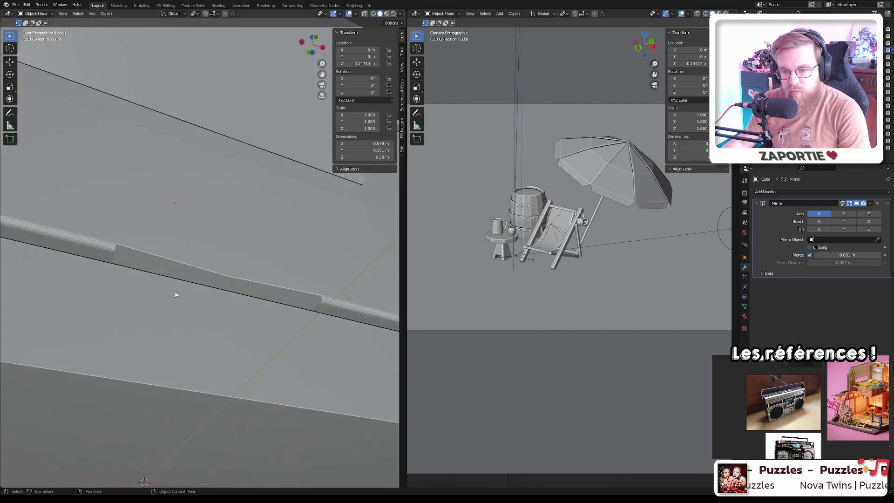
{"action": "key", "text": "Tab"}
{"action": "key", "text": "Tab"}
{"action": "key", "text": "Tab"}
{"action": "key", "text": "Tab"}
{"action": "key", "text": "Tab"}
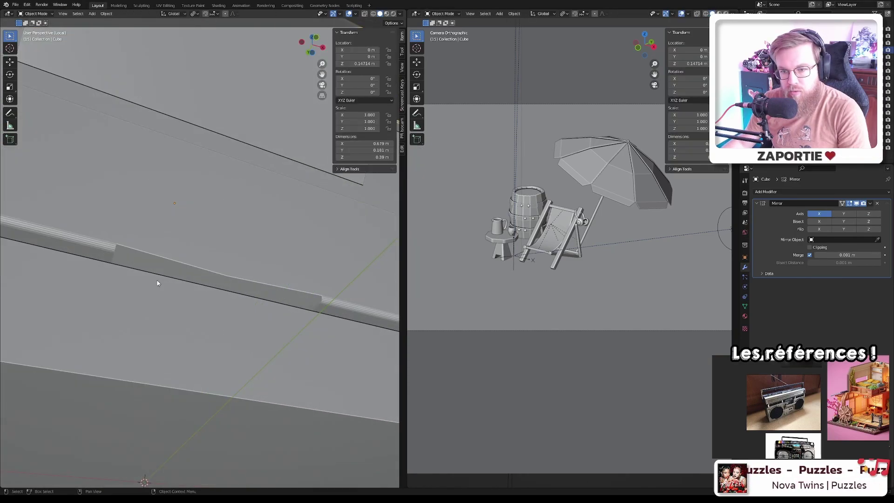
{"action": "key", "text": "Tab"}
{"action": "key", "text": "Tab"}
{"action": "key", "text": "Tab"}
{"action": "key", "text": "Tab"}
{"action": "key", "text": "Tab"}
{"action": "key", "text": "Tab"}
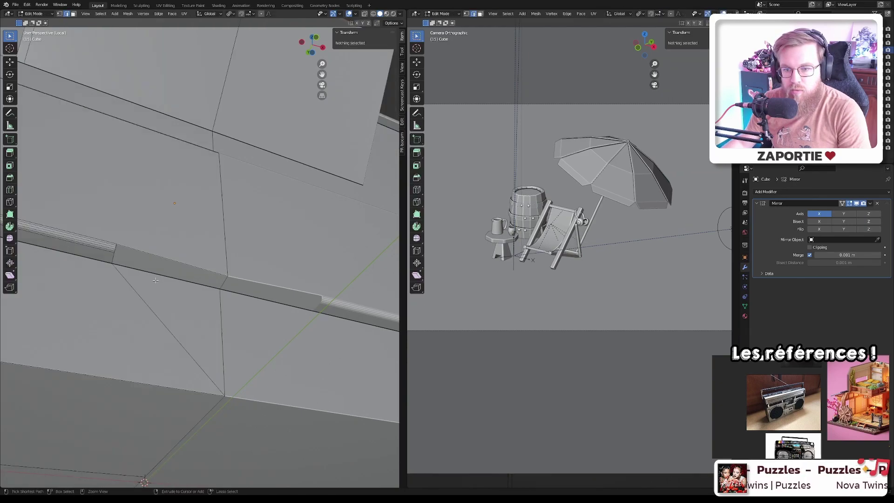
{"action": "left_click", "coordinate": [157, 261], "text": "alt"}
{"action": "left_click", "coordinate": [151, 263], "text": "alt+shift"}
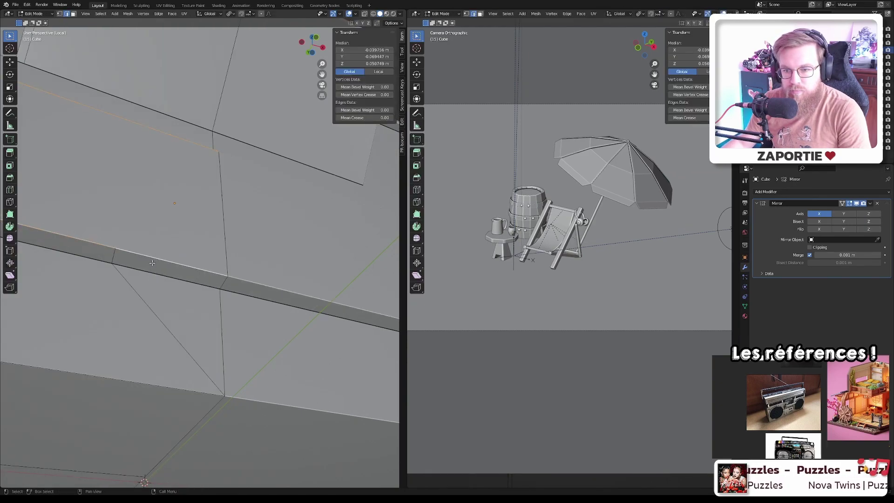
{"action": "key", "text": "x"}
{"action": "left_click", "coordinate": [113, 259]}
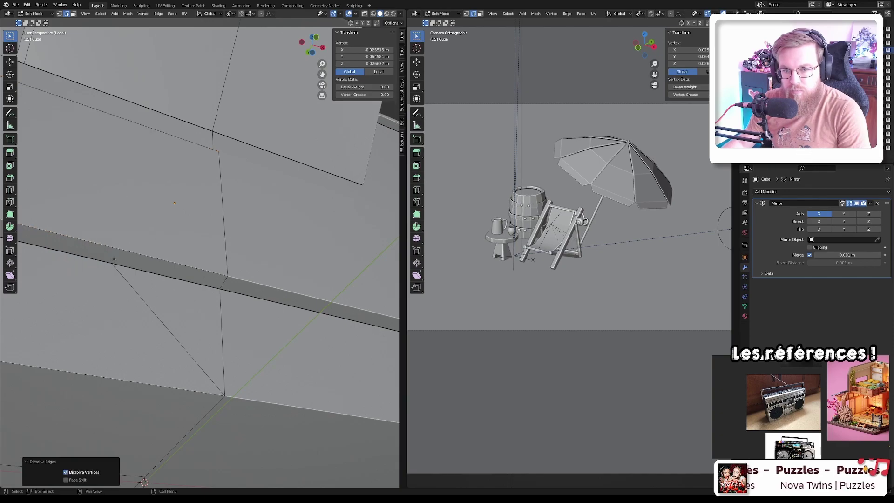
- Select the rectangular panel's border edge loop and bevel it
{"action": "left_click", "coordinate": [128, 253]}
{"action": "middle_click_drag", "start_coordinate": [128, 254], "coordinate": [229, 271]}
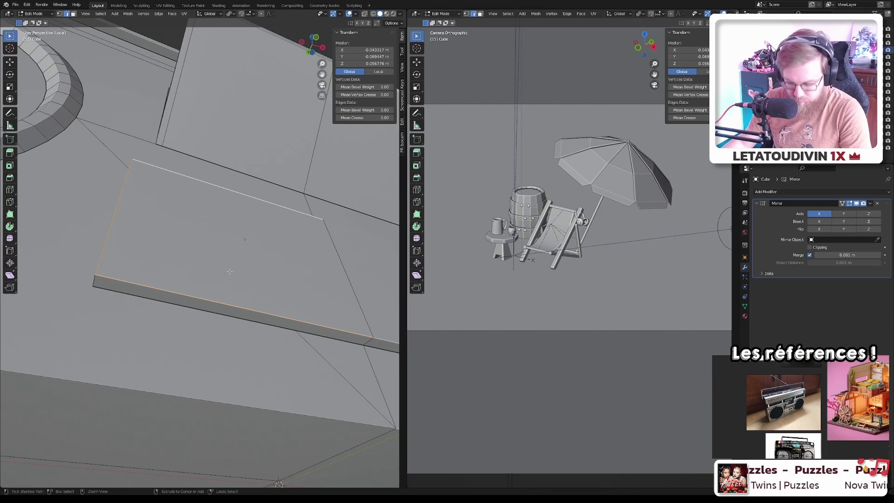
{"action": "left_click", "coordinate": [230, 272], "text": "ctrl"}
{"action": "key", "text": "ctrl+b"}
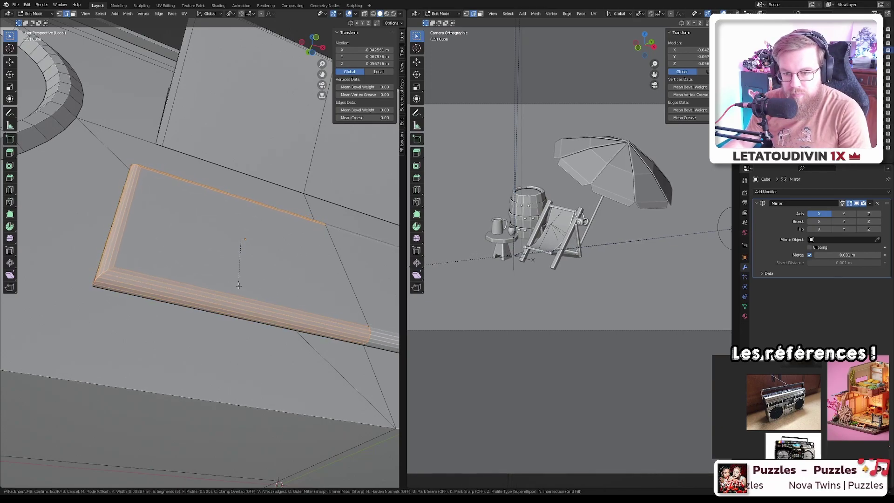
{"action": "left_click", "coordinate": [225, 295]}
- Set the bevel width type to Width with a width of about 0.004 m
{"action": "left_click", "coordinate": [107, 367]}
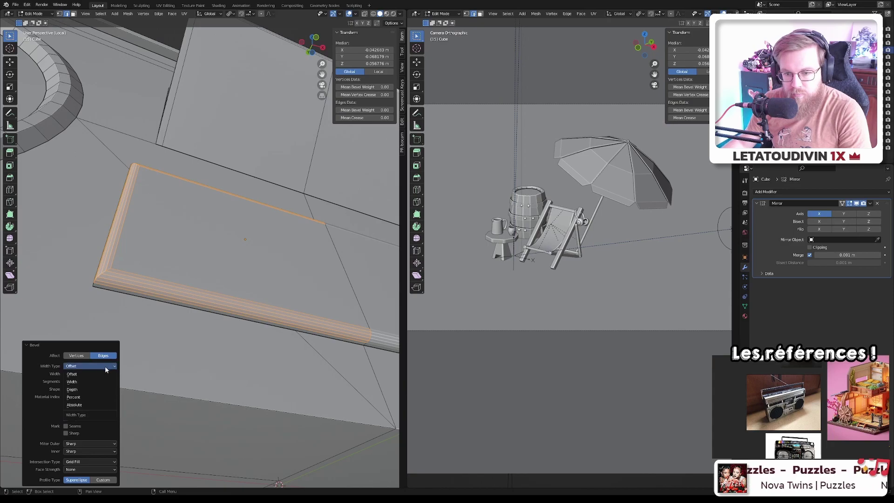
{"action": "left_click", "coordinate": [86, 397]}
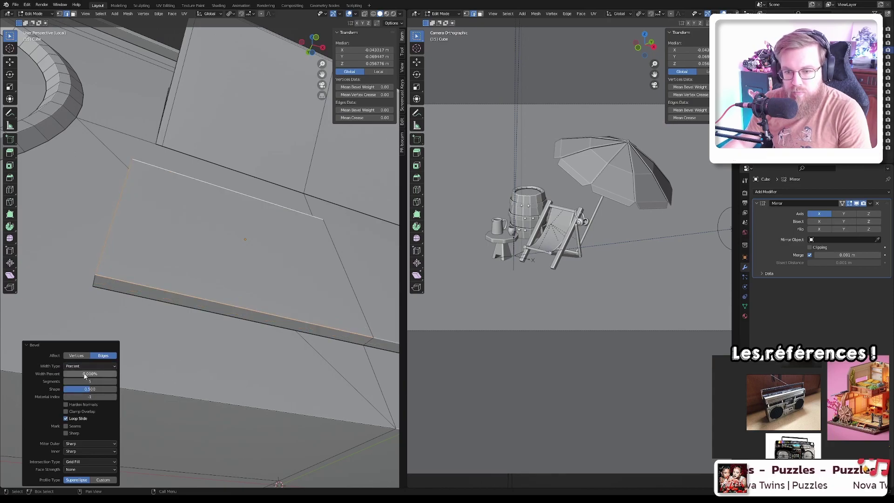
{"action": "left_click_drag", "start_coordinate": [89, 374], "coordinate": [107, 374]}
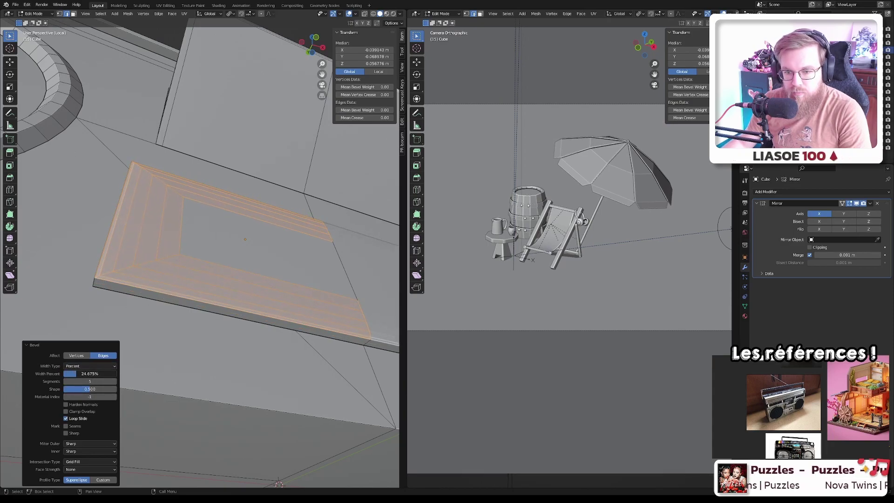
{"action": "left_click", "coordinate": [92, 366]}
{"action": "left_click", "coordinate": [74, 405]}
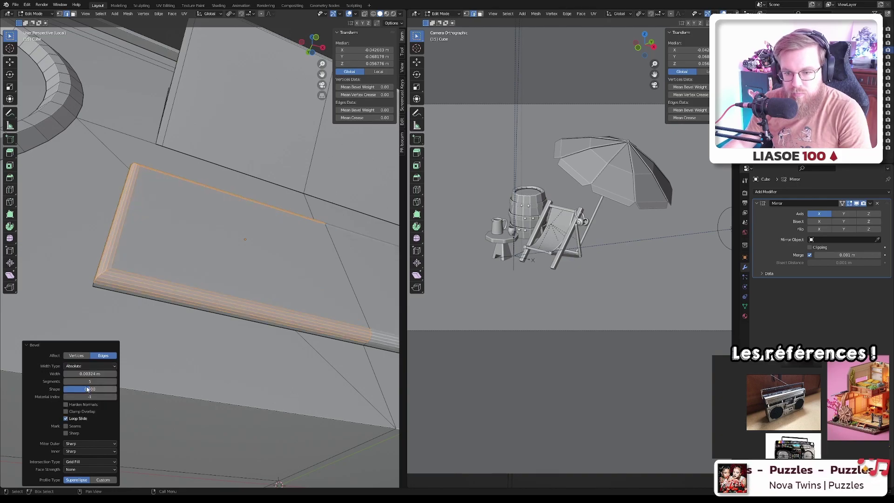
{"action": "left_click_drag", "start_coordinate": [89, 374], "coordinate": [88, 374]}
{"action": "left_click", "coordinate": [85, 366]}
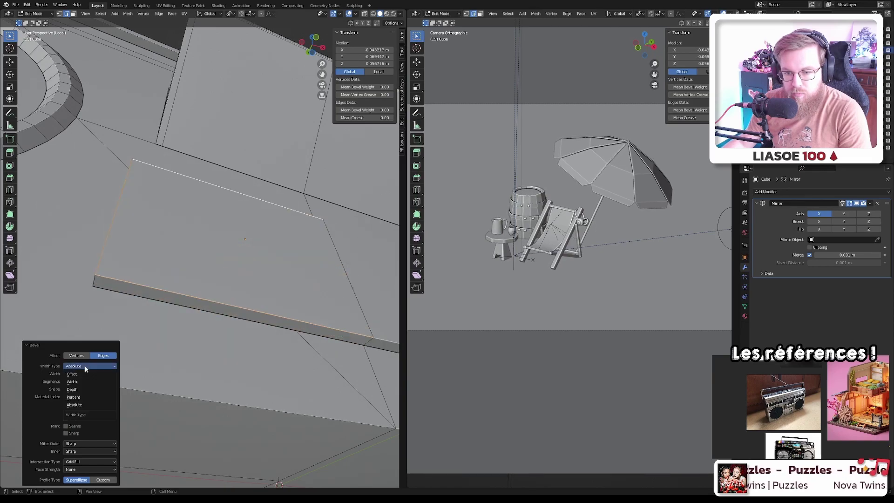
{"action": "left_click", "coordinate": [80, 379]}
{"action": "mouse_move", "coordinate": [87, 374]}
{"action": "left_mouse_down"}
{"action": "mouse_move", "coordinate": [95, 374]}
{"action": "mouse_move", "coordinate": [65, 375]}
{"action": "mouse_move", "coordinate": [103, 375]}
{"action": "mouse_move", "coordinate": [65, 374]}
{"action": "mouse_move", "coordinate": [101, 374]}
{"action": "mouse_move", "coordinate": [84, 373]}
{"action": "left_mouse_up"}
- Return to object mode, inspect the boombox from oblique angles, and save the file
{"action": "key", "text": "Tab"}
{"action": "scroll", "coordinate": [232, 312], "scroll_direction": "down", "scroll_amount": 4}
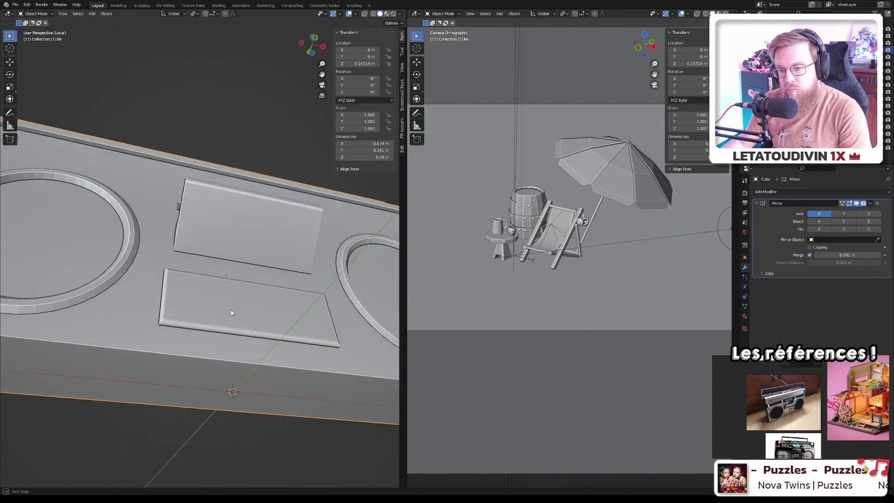
{"action": "scroll", "coordinate": [232, 313], "scroll_direction": "down", "scroll_amount": 3}
{"action": "middle_click_drag", "start_coordinate": [184, 347], "coordinate": [231, 366]}
{"action": "scroll", "coordinate": [231, 366], "scroll_direction": "down", "scroll_amount": 4}
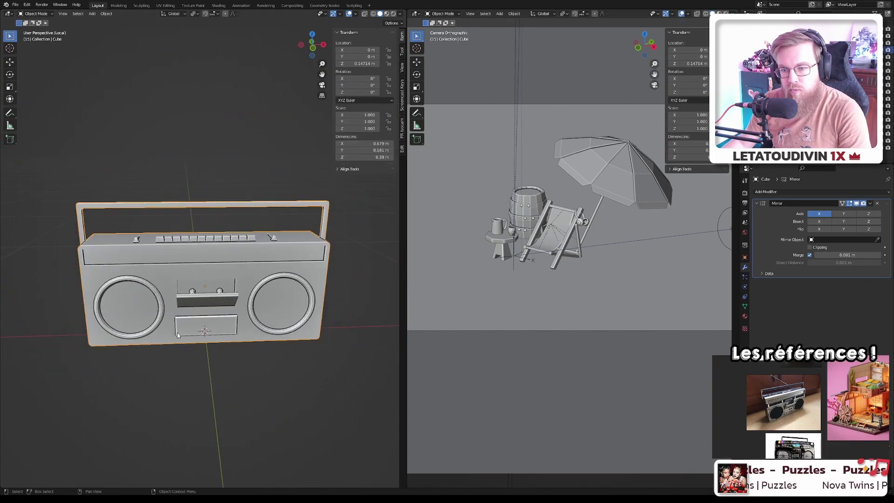
{"action": "middle_click_drag", "start_coordinate": [178, 332], "coordinate": [235, 293]}
{"action": "key", "text": "ctrl+s"}
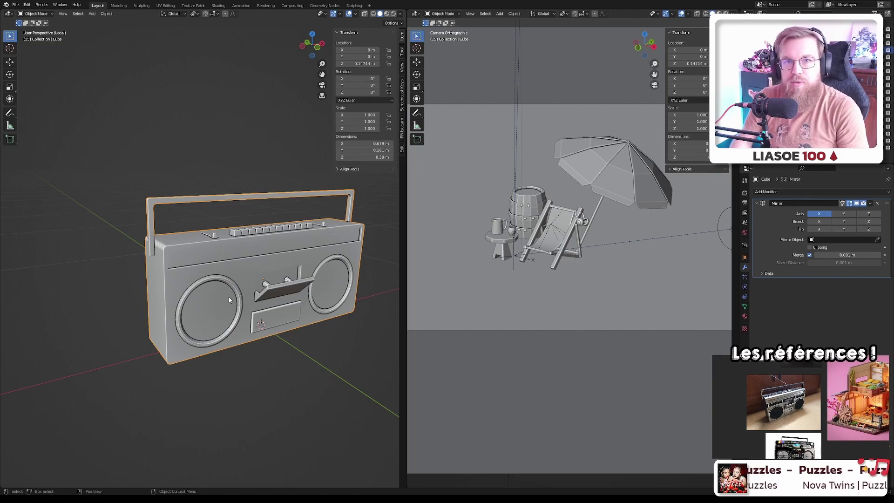
- Inspect the model from several sides, then delete its Mirror modifier
{"action": "scroll", "coordinate": [226, 294], "scroll_direction": "up", "scroll_amount": 6}
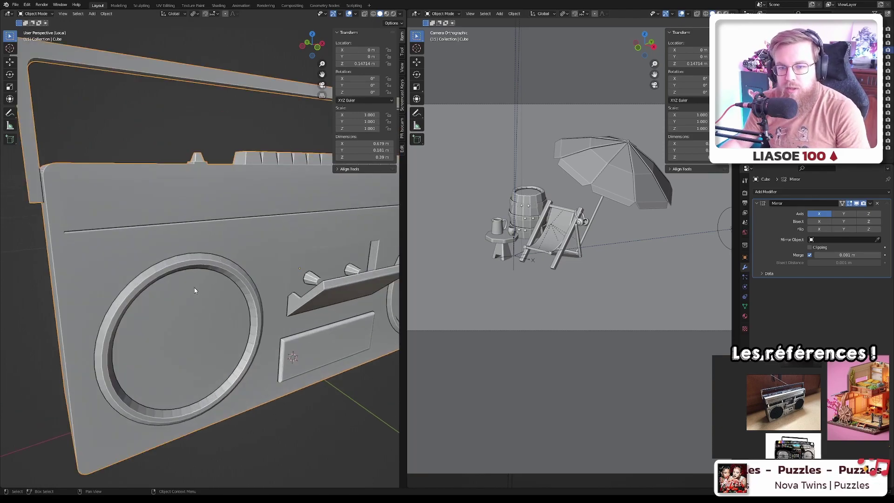
{"action": "scroll", "coordinate": [143, 237], "scroll_direction": "down", "scroll_amount": 5}
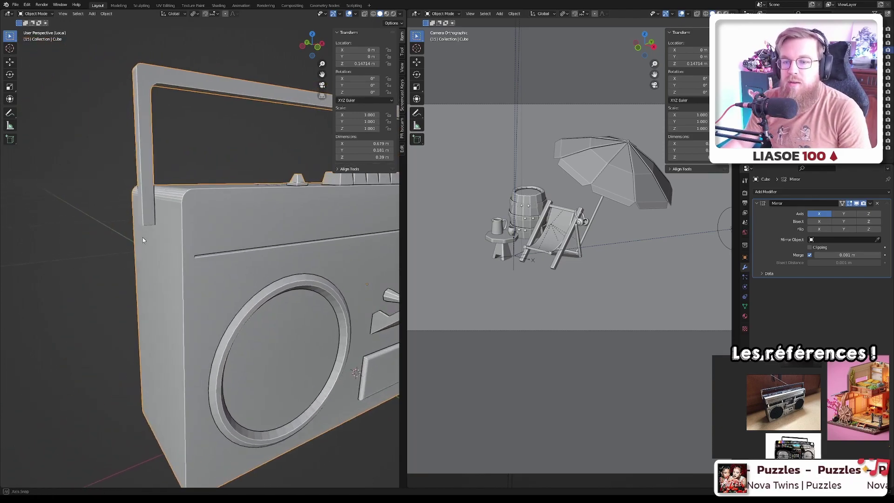
{"action": "middle_click_drag", "start_coordinate": [143, 236], "coordinate": [178, 215]}
{"action": "middle_click_drag", "start_coordinate": [242, 179], "coordinate": [289, 212]}
{"action": "scroll", "coordinate": [135, 203], "scroll_direction": "up", "scroll_amount": 5}
{"action": "scroll", "coordinate": [290, 203], "scroll_direction": "down", "scroll_amount": 5}
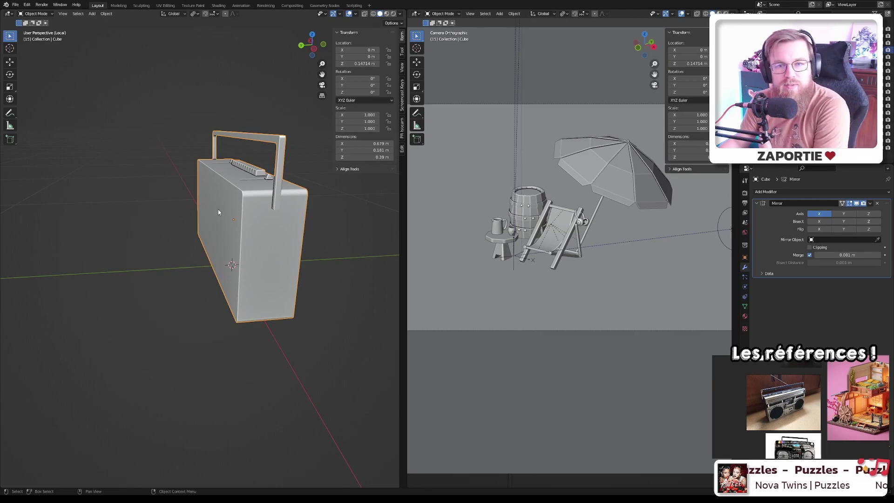
{"action": "middle_click_drag", "start_coordinate": [314, 262], "coordinate": [223, 270]}
{"action": "scroll", "coordinate": [279, 263], "scroll_direction": "up", "scroll_amount": 5}
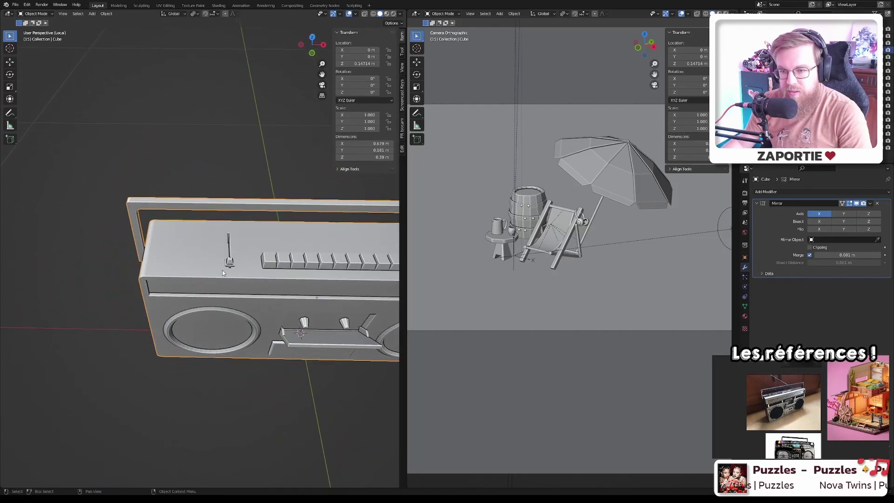
{"action": "key", "text": "Tab"}
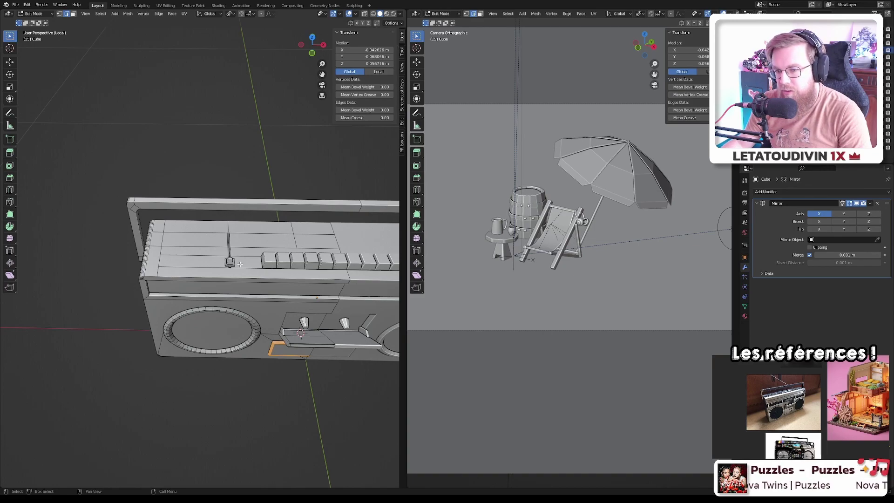
{"action": "key", "text": "Tab"}
{"action": "scroll", "coordinate": [280, 262], "scroll_direction": "down", "scroll_amount": 3}
{"action": "middle_click_drag", "start_coordinate": [279, 262], "coordinate": [210, 251]}
{"action": "scroll", "coordinate": [168, 246], "scroll_direction": "up", "scroll_amount": 4}
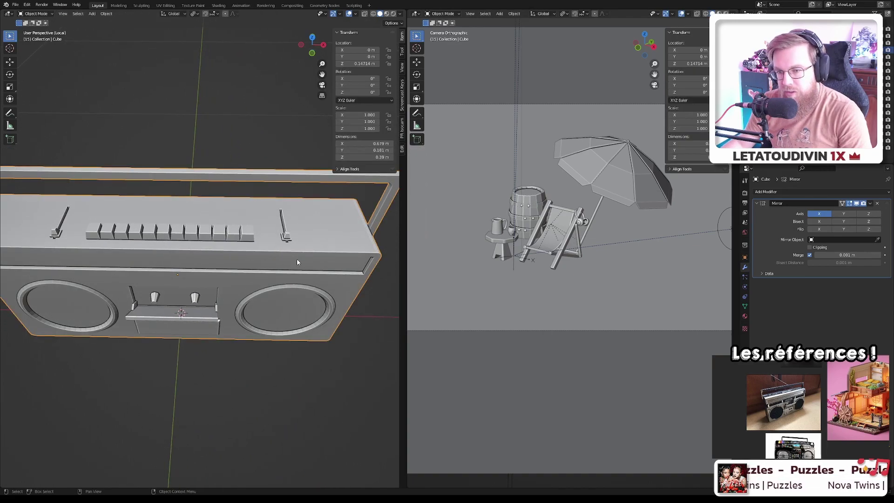
{"action": "middle_click_drag", "start_coordinate": [290, 265], "coordinate": [261, 242]}
{"action": "left_click", "coordinate": [877, 204]}
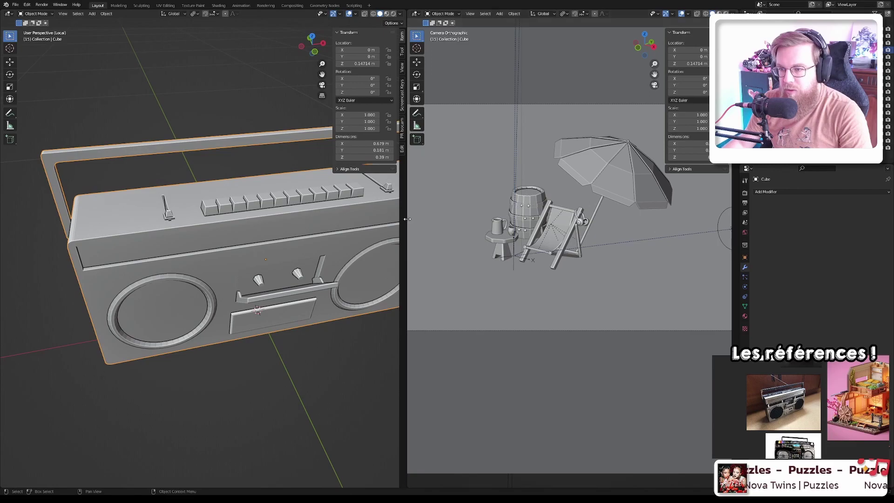
- Move the slider knob about 0.0498 m along Y in its top-panel slot
{"action": "left_click_drag", "start_coordinate": [407, 219], "coordinate": [568, 220]}
{"action": "middle_click_drag", "start_coordinate": [569, 220], "coordinate": [466, 237]}
{"action": "key", "text": "Tab"}
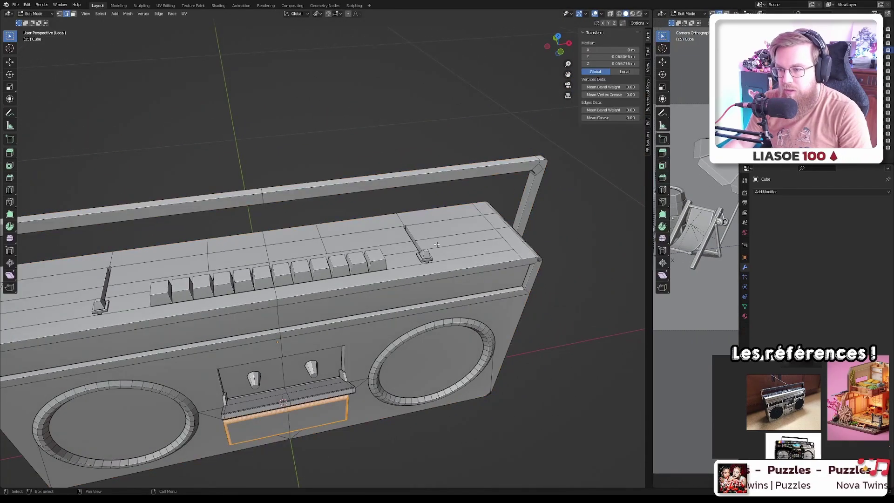
{"action": "scroll", "coordinate": [437, 244], "scroll_direction": "up", "scroll_amount": 5}
{"action": "key", "text": "l"}
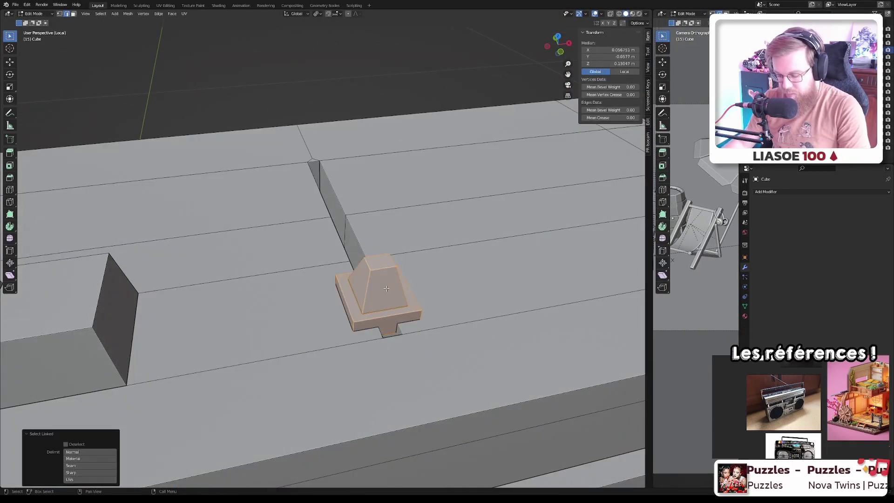
{"action": "key", "text": "g"}
{"action": "key", "text": "y"}
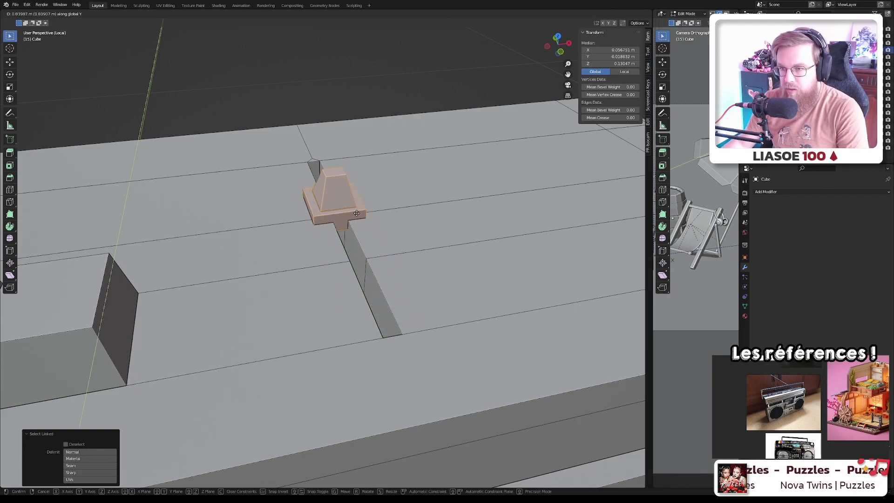
{"action": "left_click", "coordinate": [361, 222]}
- Select the entire carrying handle from its top edge loop and hide it
{"action": "scroll", "coordinate": [328, 299], "scroll_direction": "down", "scroll_amount": 5}
{"action": "middle_click_drag", "start_coordinate": [327, 299], "coordinate": [396, 289]}
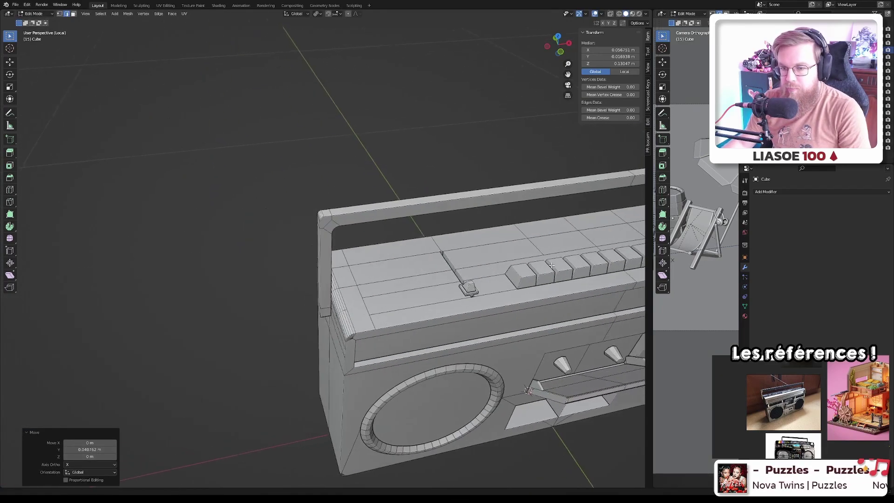
{"action": "scroll", "coordinate": [465, 279], "scroll_direction": "up", "scroll_amount": 5}
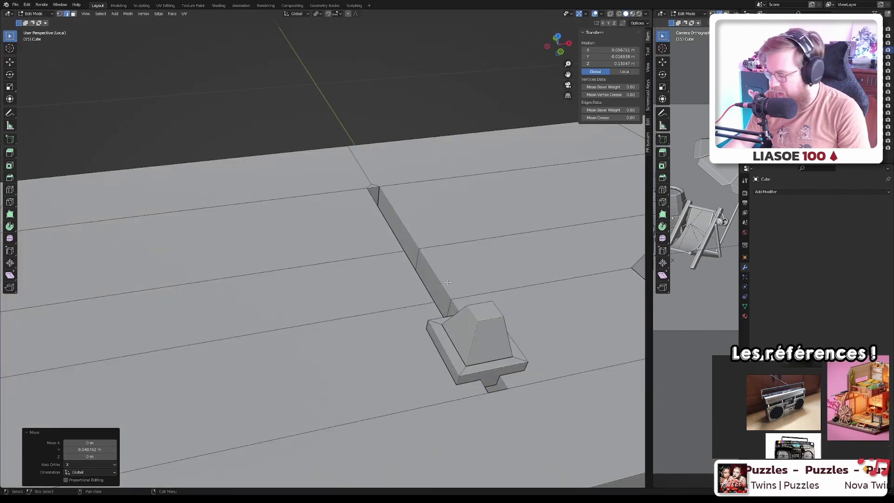
{"action": "scroll", "coordinate": [448, 282], "scroll_direction": "down", "scroll_amount": 6}
{"action": "left_click", "coordinate": [528, 186], "text": "alt"}
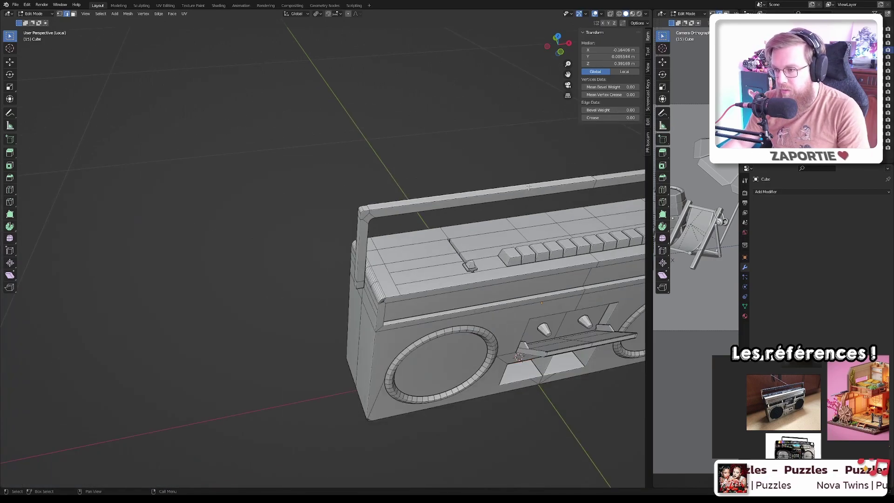
{"action": "key", "text": "ctrl+KP_Add"}
{"action": "key", "text": "ctrl+KP_Add"}
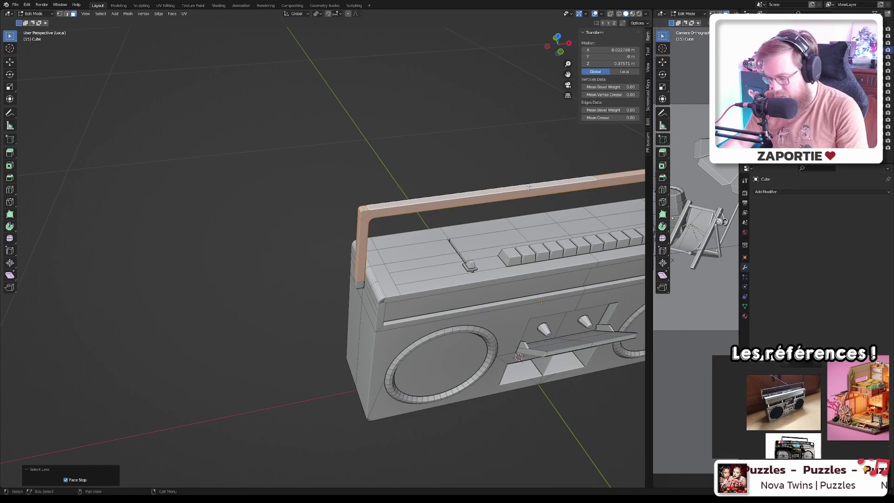
{"action": "key", "text": "h"}
{"action": "scroll", "coordinate": [507, 215], "scroll_direction": "up", "scroll_amount": 4}
{"action": "scroll", "coordinate": [507, 215], "scroll_direction": "up", "scroll_amount": 2}
{"action": "scroll", "coordinate": [348, 266], "scroll_direction": "down", "scroll_amount": 6}
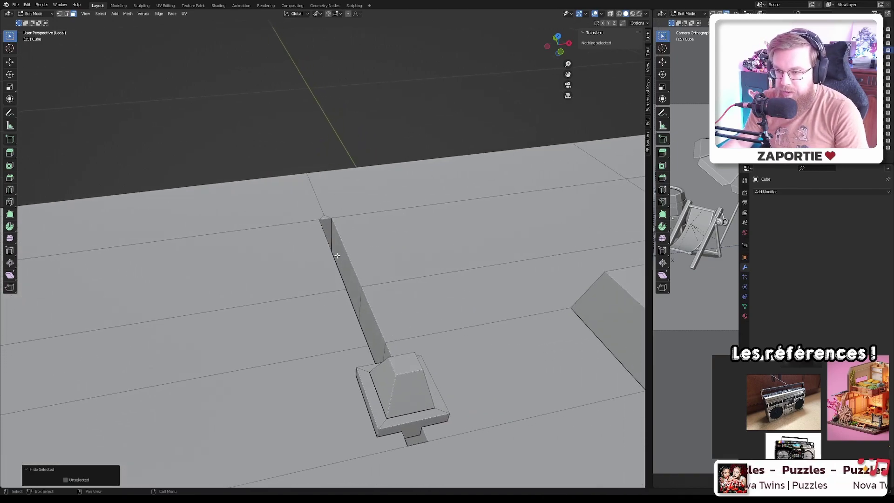
- From top view with X-ray on, box-select the slider knob and slot vertices
{"action": "key", "text": "KP_7"}
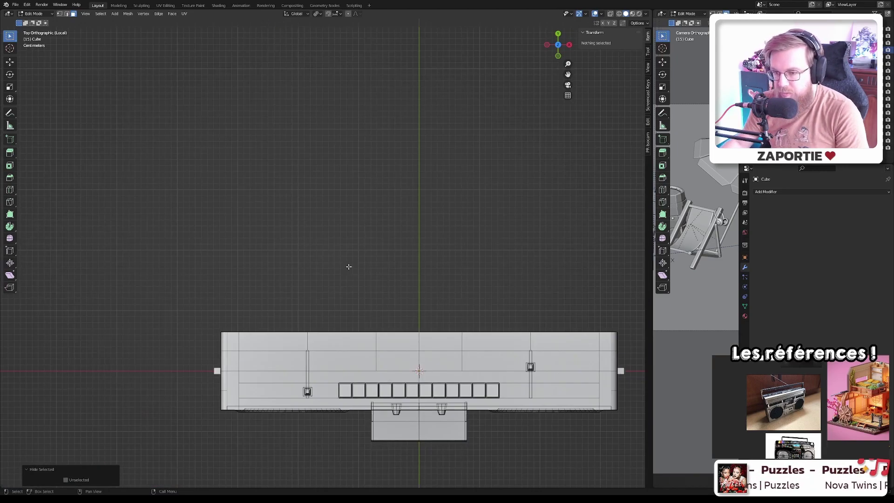
{"action": "scroll", "coordinate": [269, 403], "scroll_direction": "up", "scroll_amount": 5}
{"action": "scroll", "coordinate": [355, 329], "scroll_direction": "up", "scroll_amount": 3}
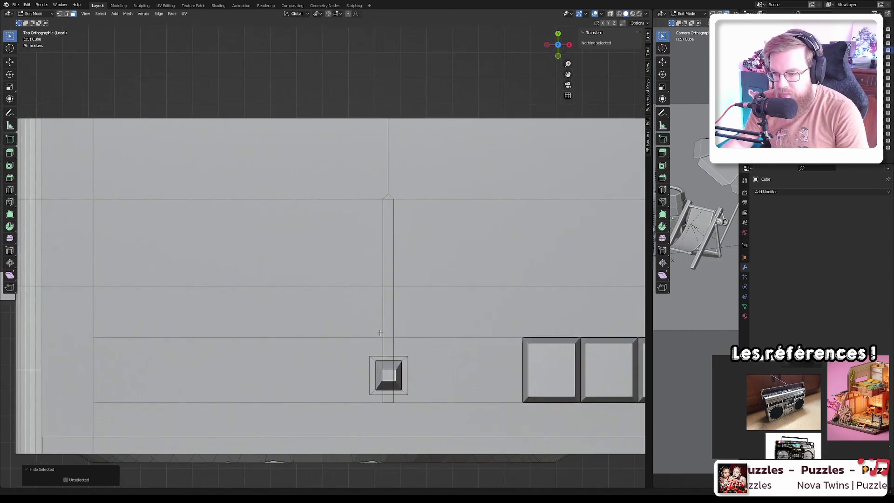
{"action": "key", "text": "1"}
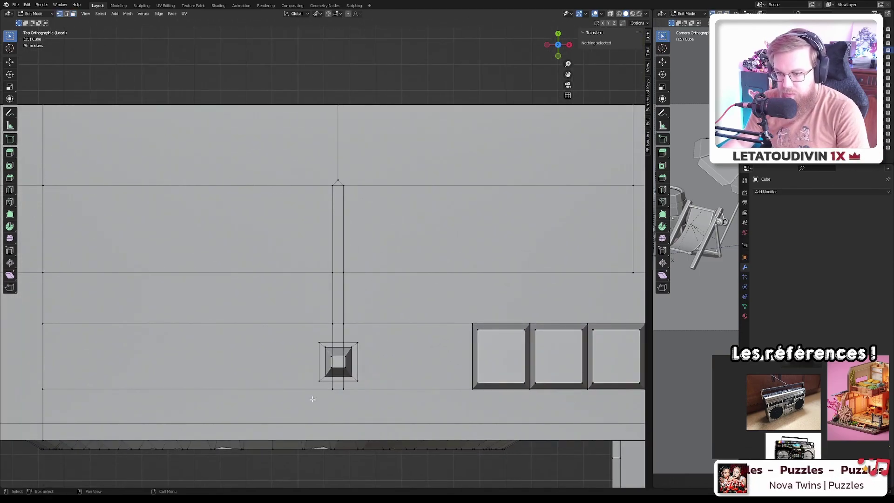
{"action": "key", "text": "alt+z"}
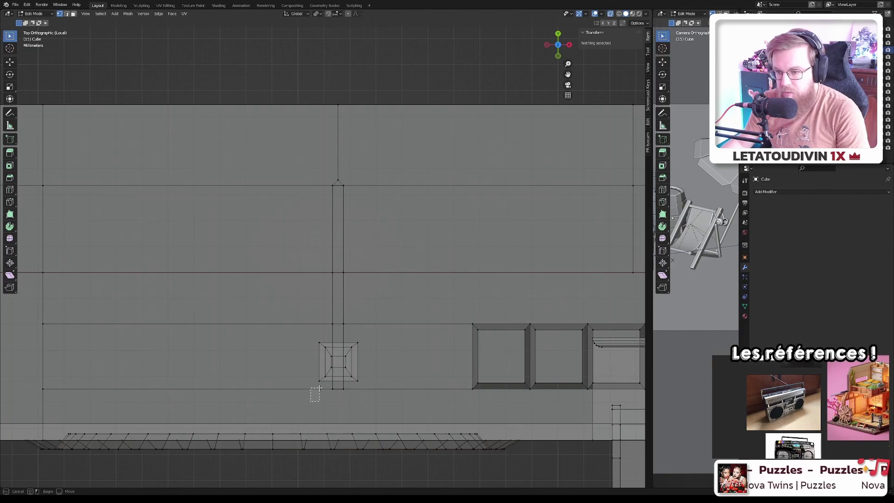
{"action": "left_click_drag", "start_coordinate": [310, 401], "coordinate": [371, 162]}
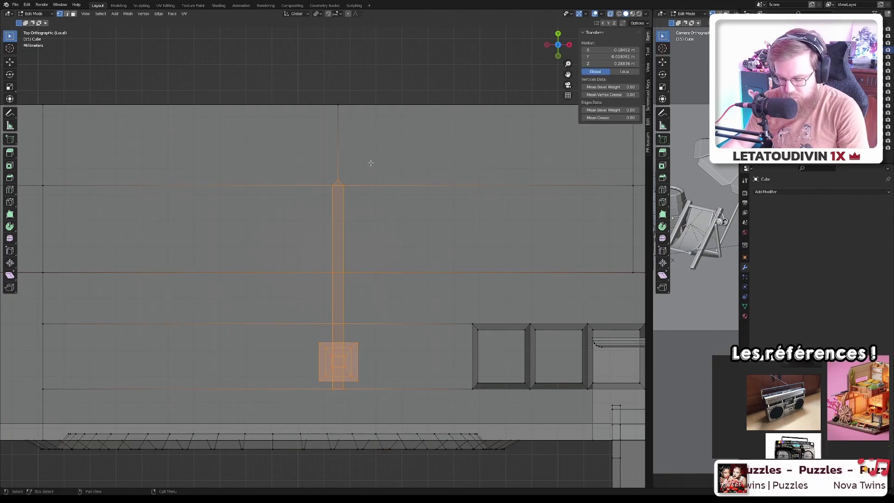
{"action": "key", "text": "g"}
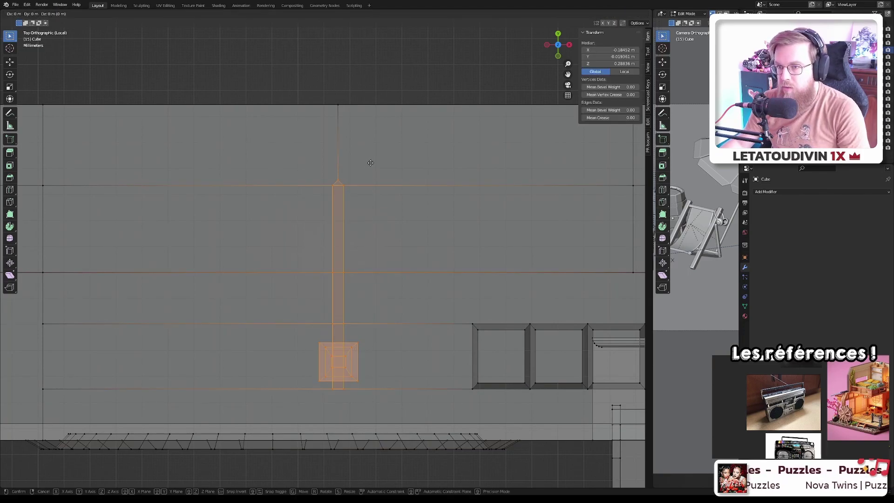
{"action": "key", "text": "x"}
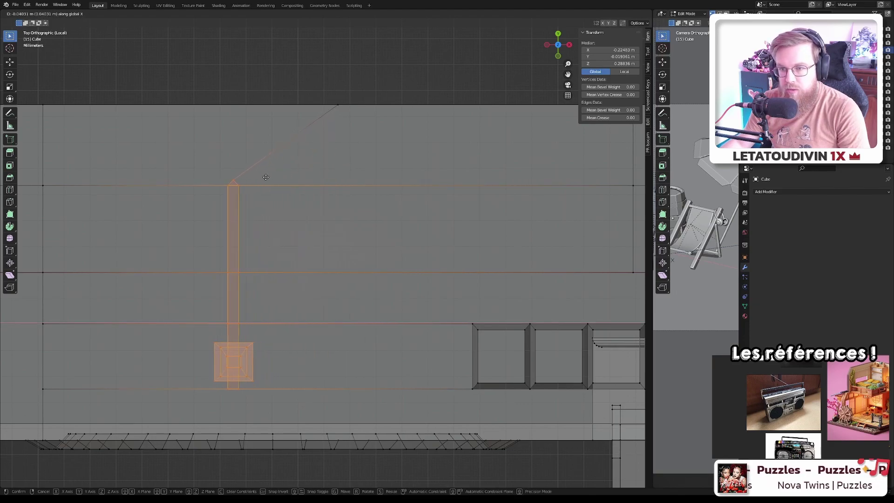
{"action": "key", "text": "Escape"}
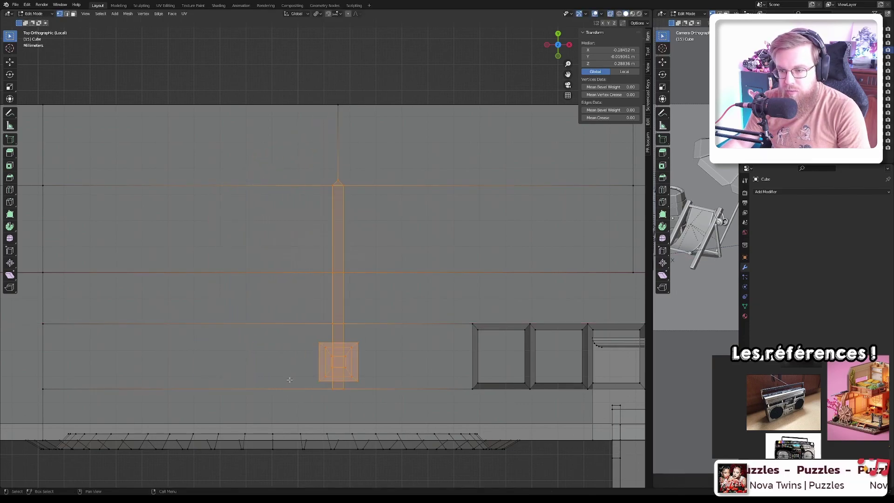
- Move the slider vertices about 0.0726 m along X, then turn X-ray off
{"action": "left_click_drag", "start_coordinate": [298, 409], "coordinate": [367, 75]}
{"action": "key", "text": "g"}
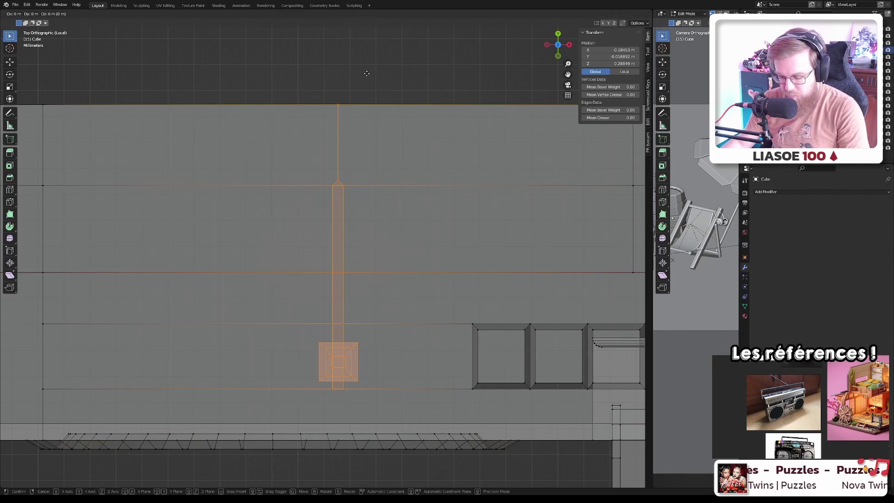
{"action": "key", "text": "x"}
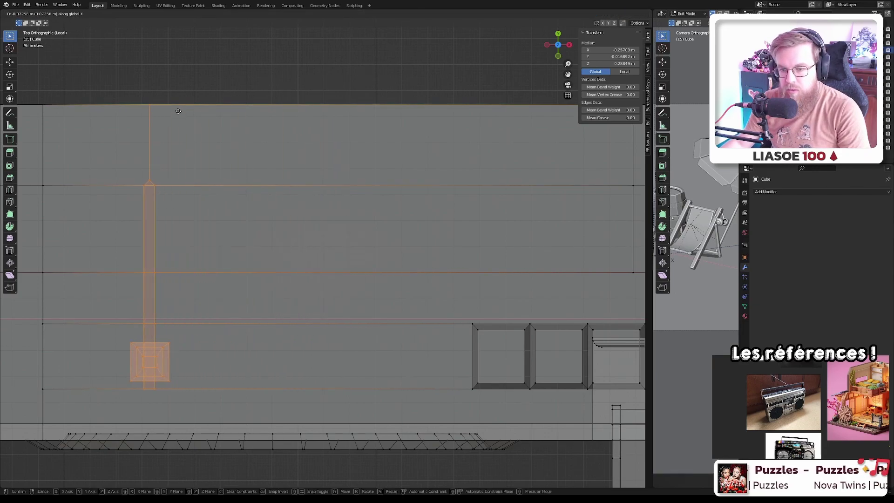
{"action": "left_click", "coordinate": [178, 111]}
{"action": "middle_click_drag", "start_coordinate": [192, 264], "coordinate": [344, 244], "text": "shift"}
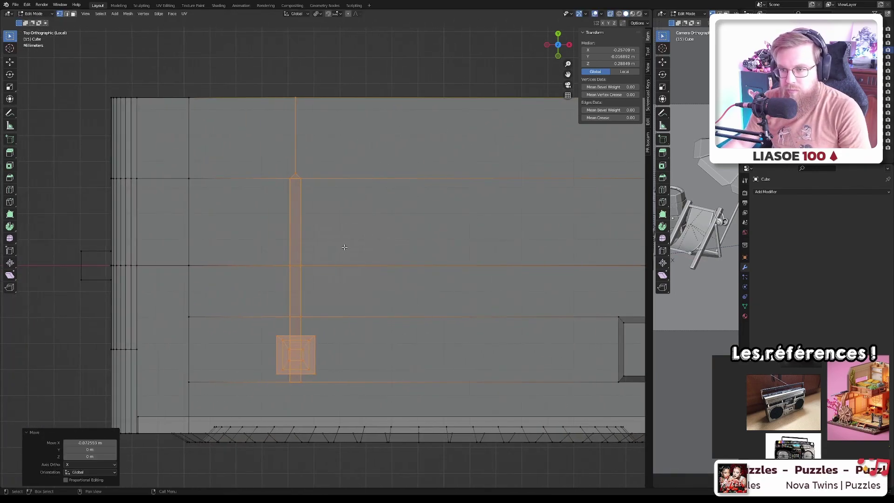
{"action": "left_click", "coordinate": [349, 239]}
{"action": "scroll", "coordinate": [342, 239], "scroll_direction": "up", "scroll_amount": 1}
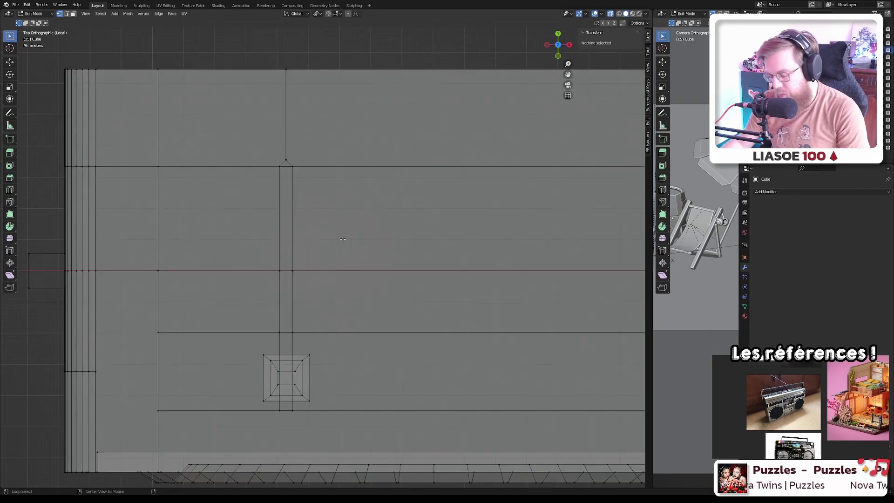
{"action": "key", "text": "alt+z"}
{"action": "middle_click_drag", "start_coordinate": [343, 239], "coordinate": [377, 172]}
{"action": "scroll", "coordinate": [351, 224], "scroll_direction": "down", "scroll_amount": 5}
{"action": "scroll", "coordinate": [377, 171], "scroll_direction": "up", "scroll_amount": 2}
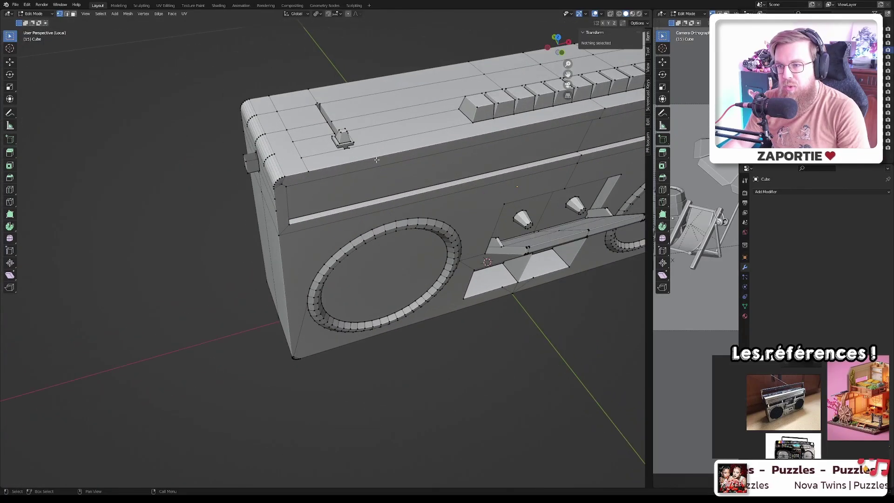
{"action": "scroll", "coordinate": [329, 226], "scroll_direction": "up", "scroll_amount": 3}
{"action": "scroll", "coordinate": [321, 227], "scroll_direction": "up", "scroll_amount": 3}
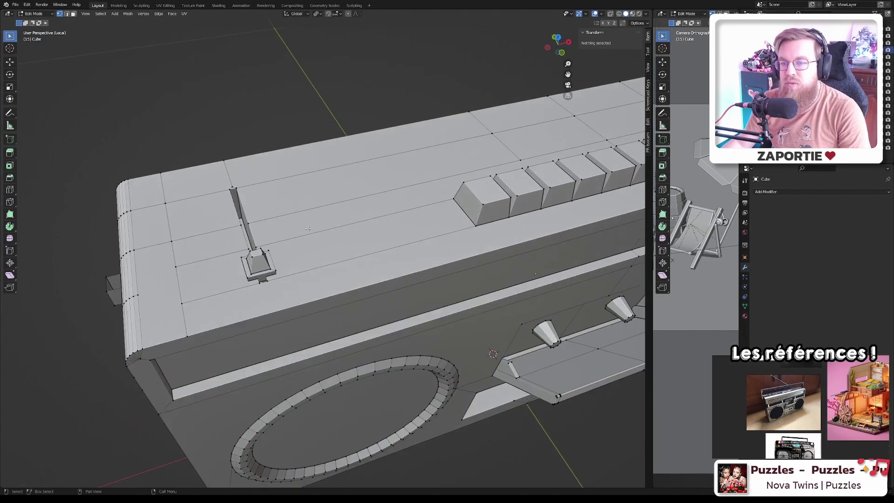
{"action": "scroll", "coordinate": [306, 231], "scroll_direction": "down", "scroll_amount": 4}
{"action": "scroll", "coordinate": [298, 235], "scroll_direction": "up", "scroll_amount": 1}
{"action": "scroll", "coordinate": [296, 237], "scroll_direction": "up", "scroll_amount": 2}
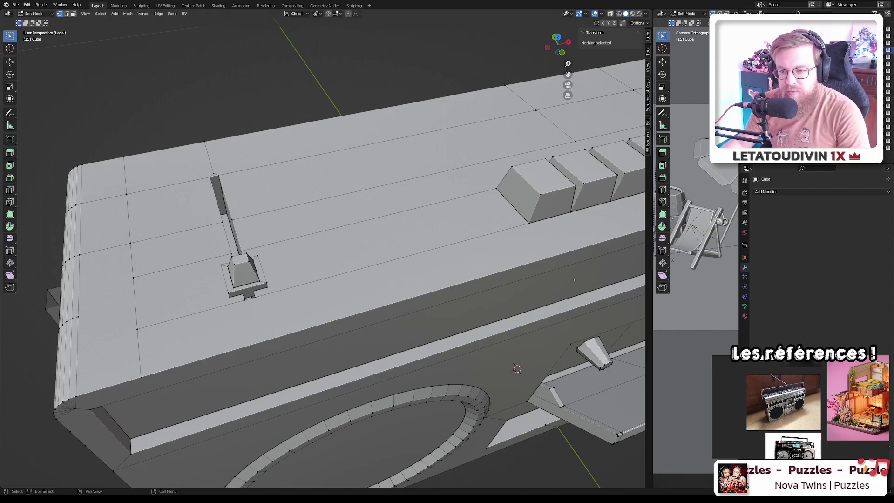
{"action": "left_click", "coordinate": [246, 215]}
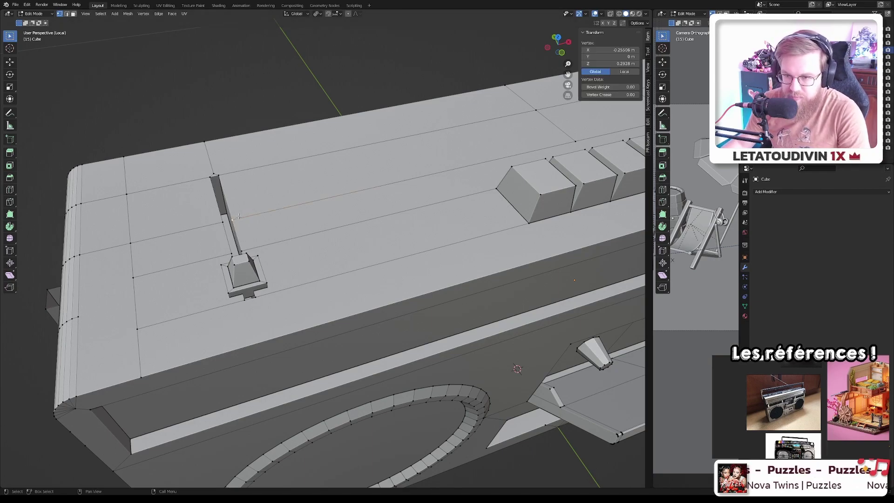
{"action": "key", "text": "2"}
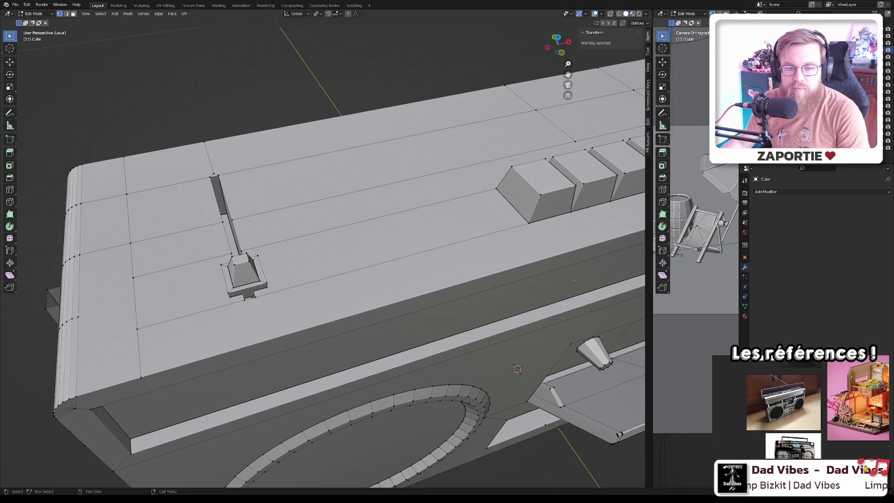
{"action": "scroll", "coordinate": [311, 265], "scroll_direction": "down", "scroll_amount": 3}
{"action": "middle_click_drag", "start_coordinate": [311, 265], "coordinate": [334, 272]}
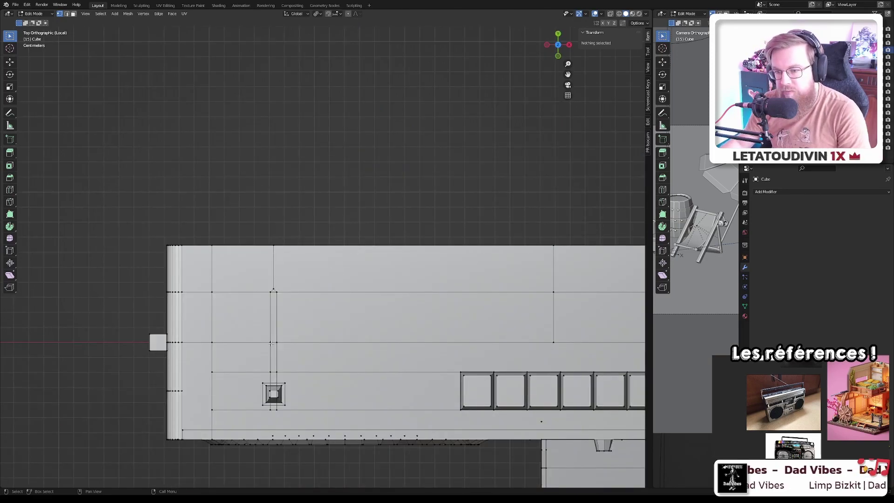
- Save objects.blend
{"action": "scroll", "coordinate": [271, 343], "scroll_direction": "up", "scroll_amount": 3}
{"action": "scroll", "coordinate": [302, 307], "scroll_direction": "down", "scroll_amount": 1}
{"action": "scroll", "coordinate": [347, 272], "scroll_direction": "up", "scroll_amount": 1}
{"action": "key", "text": "ctrl+s"}
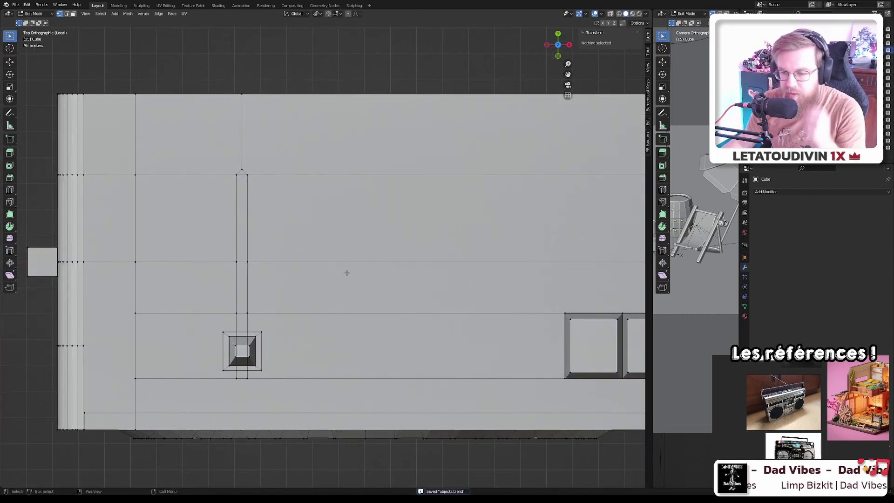
{"action": "scroll", "coordinate": [345, 276], "scroll_direction": "down", "scroll_amount": 2}
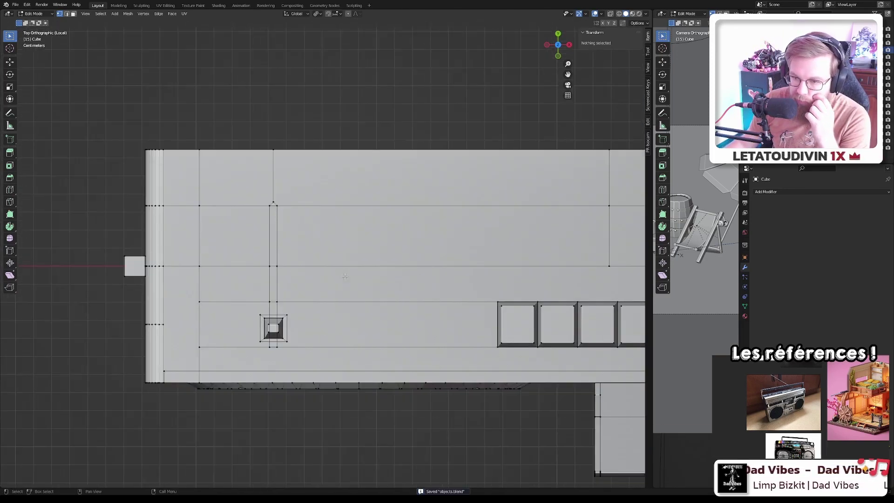
{"action": "scroll", "coordinate": [345, 277], "scroll_direction": "down", "scroll_amount": 3}
- Delete the side face inside the cassette recess using Only Edges & Faces
{"action": "key", "text": "Tab"}
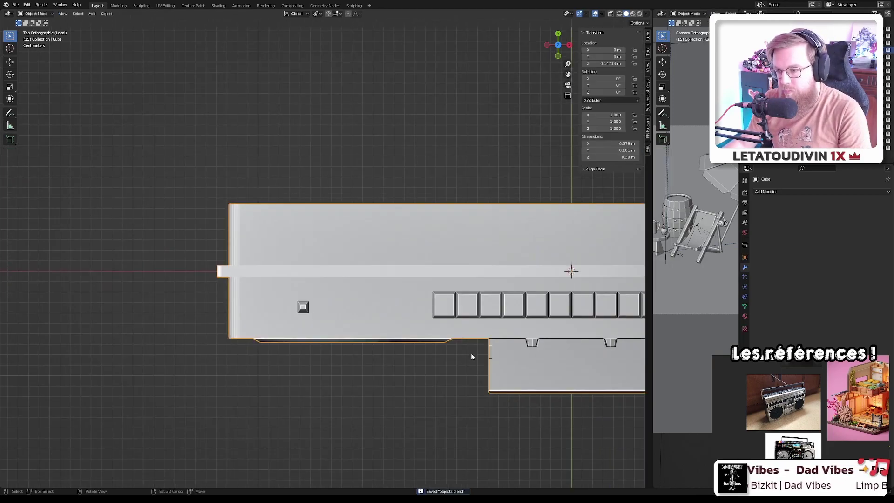
{"action": "middle_click_drag", "start_coordinate": [471, 353], "coordinate": [376, 311]}
{"action": "scroll", "coordinate": [475, 284], "scroll_direction": "down", "scroll_amount": 5}
{"action": "scroll", "coordinate": [271, 337], "scroll_direction": "up", "scroll_amount": 5}
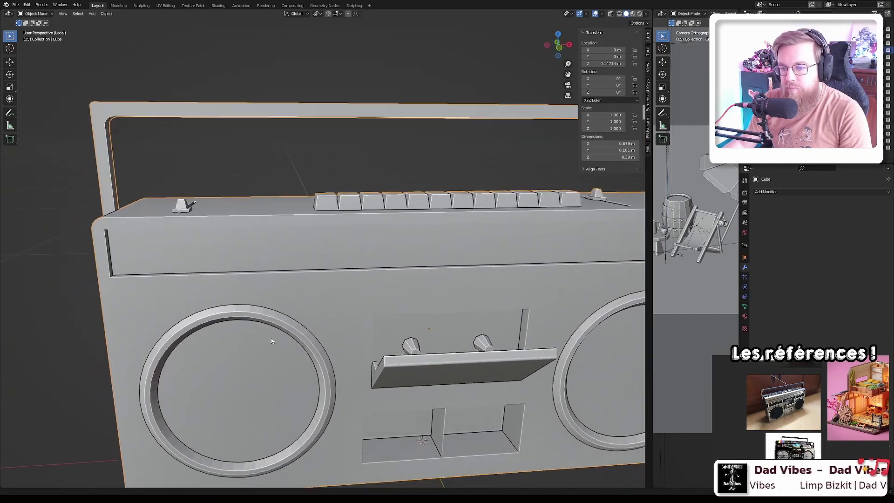
{"action": "key", "text": "Tab"}
{"action": "scroll", "coordinate": [203, 250], "scroll_direction": "up", "scroll_amount": 4}
{"action": "middle_click_drag", "start_coordinate": [203, 250], "coordinate": [325, 355]}
{"action": "key", "text": "3"}
{"action": "left_click", "coordinate": [324, 355]}
{"action": "key", "text": "x"}
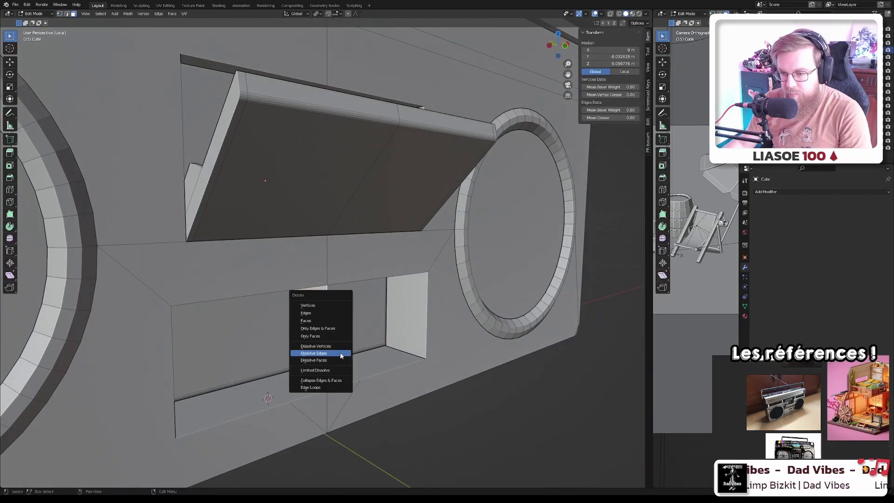
{"action": "left_click", "coordinate": [327, 329]}
{"action": "middle_click_drag", "start_coordinate": [368, 347], "coordinate": [410, 342]}
{"action": "middle_click_drag", "start_coordinate": [317, 338], "coordinate": [356, 352]}
{"action": "scroll", "coordinate": [316, 339], "scroll_direction": "down", "scroll_amount": 3}
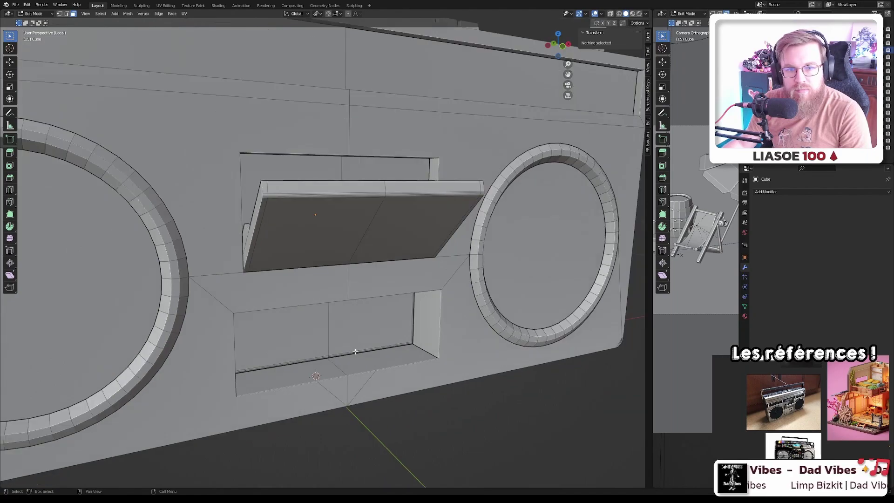
{"action": "scroll", "coordinate": [355, 352], "scroll_direction": "down", "scroll_amount": 6}
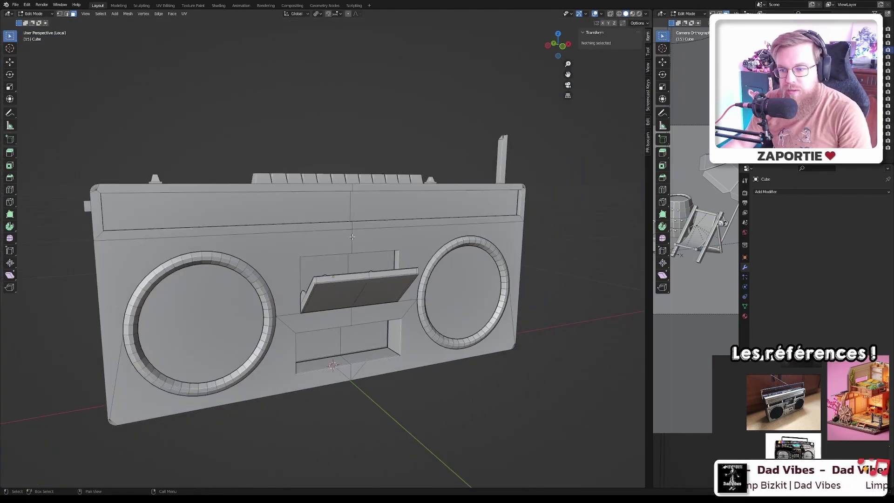
- In top view with X-ray on, box-select the slider's vertices and assign them to a new vertex group
{"action": "key", "text": "Tab"}
{"action": "middle_click_drag", "start_coordinate": [385, 230], "coordinate": [298, 226]}
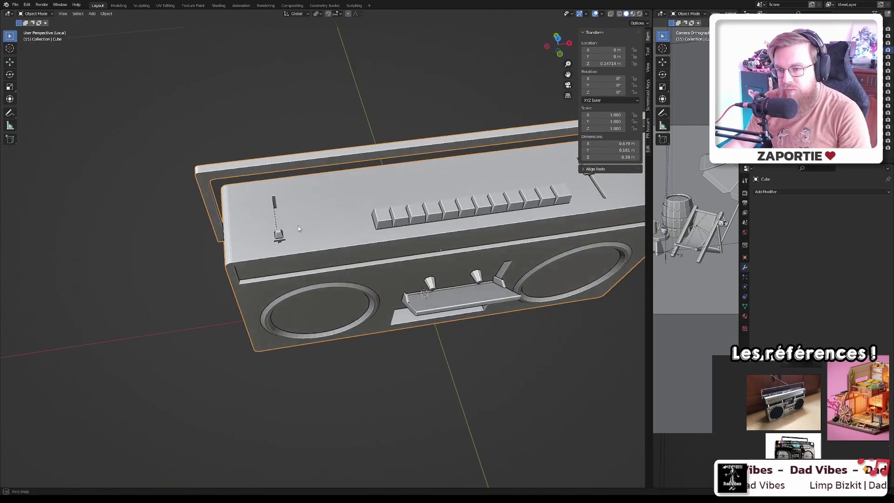
{"action": "scroll", "coordinate": [272, 225], "scroll_direction": "up", "scroll_amount": 4}
{"action": "scroll", "coordinate": [272, 225], "scroll_direction": "up", "scroll_amount": 3}
{"action": "key", "text": "Tab"}
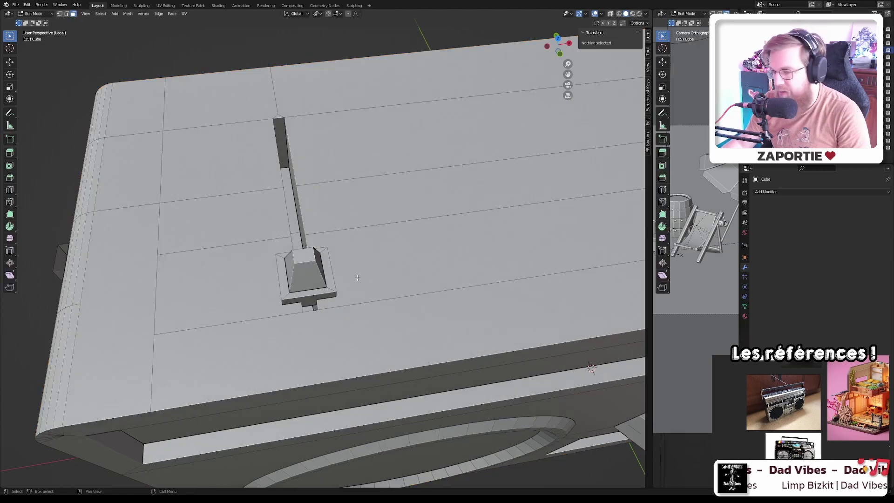
{"action": "key", "text": "KP_7"}
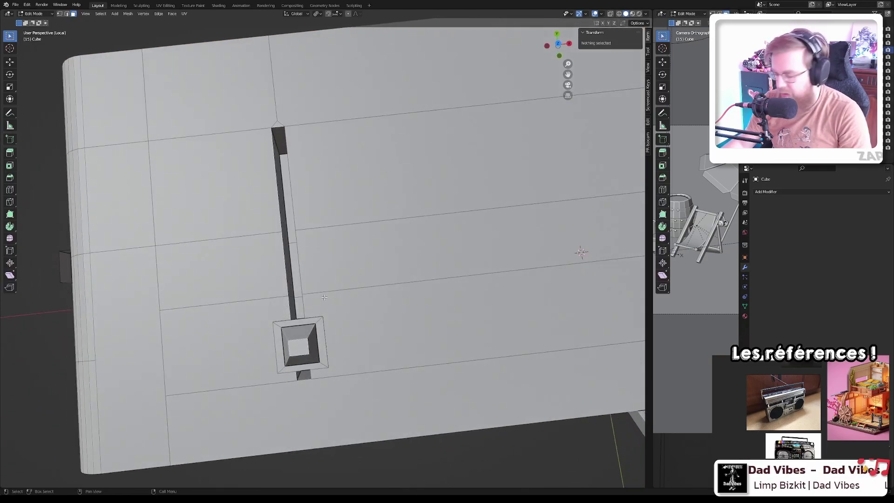
{"action": "key", "text": "1"}
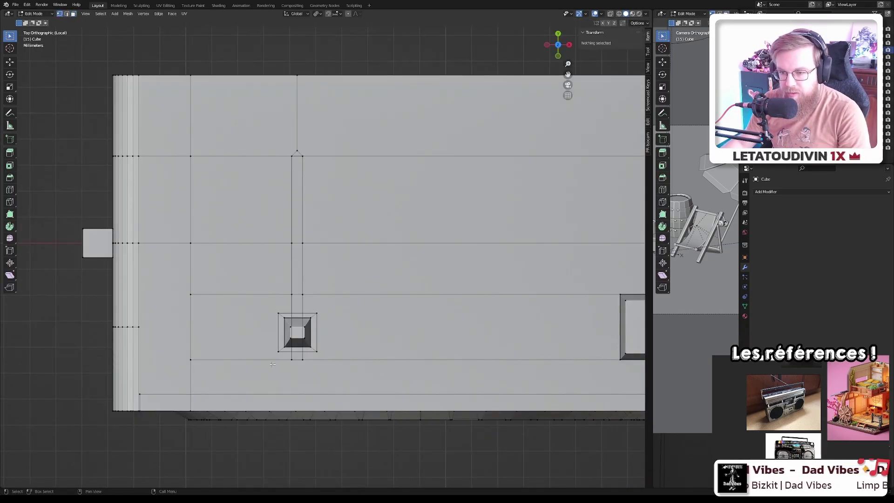
{"action": "key", "text": "alt+z"}
{"action": "left_click_drag", "start_coordinate": [267, 370], "coordinate": [331, 140]}
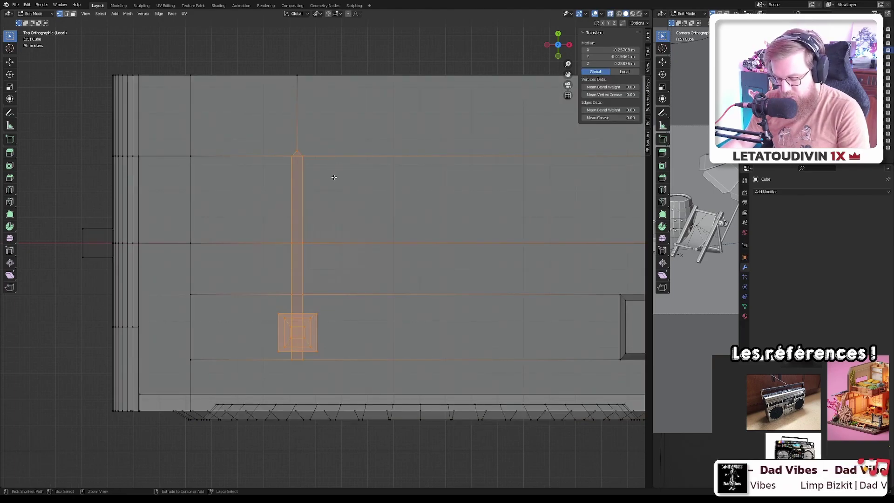
{"action": "key", "text": "ctrl+g"}
{"action": "left_click", "coordinate": [332, 178]}
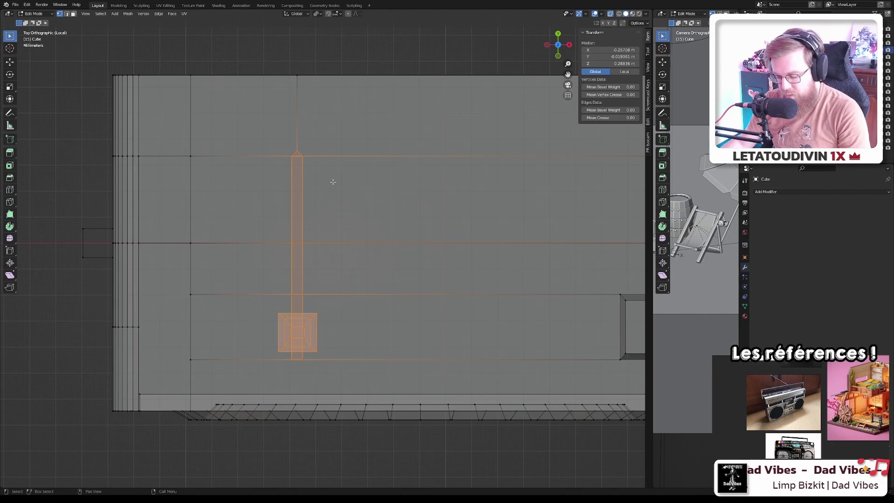
- Turn X-ray off, clear the selection, and select just the slider knob piece with select-linked
{"action": "key", "text": "ctrl+c"}
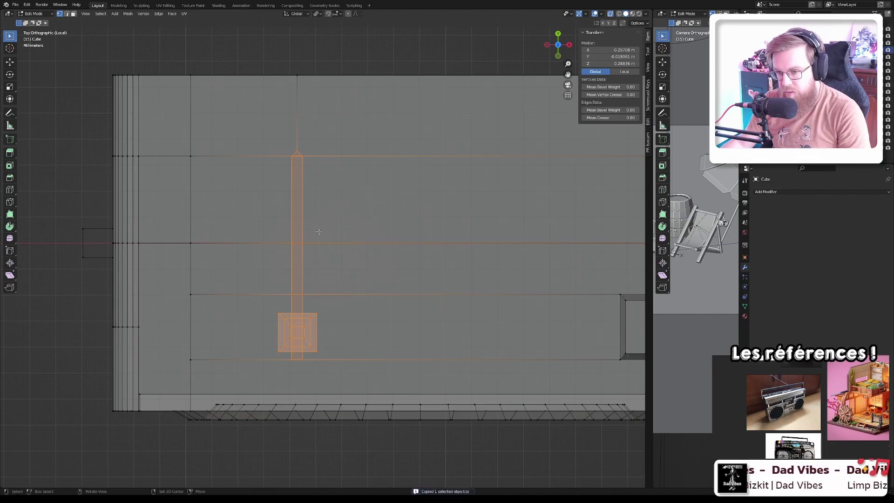
{"action": "key", "text": "ctrl+v"}
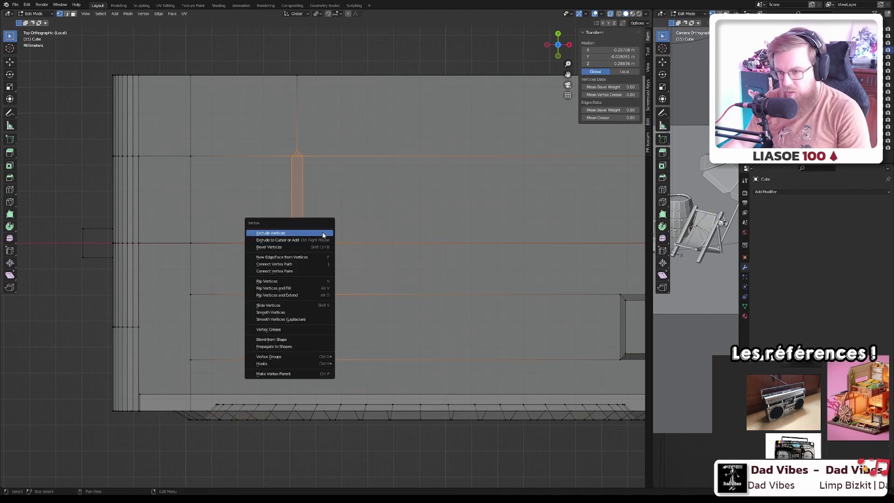
{"action": "key", "text": "Escape"}
{"action": "key", "text": "ctrl+c"}
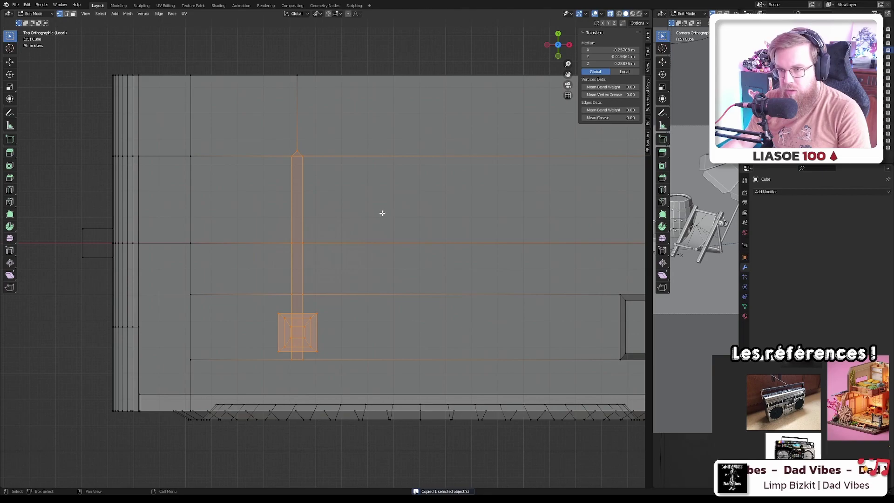
{"action": "middle_click_drag", "start_coordinate": [352, 247], "coordinate": [367, 191]}
{"action": "key", "text": "Tab"}
{"action": "key", "text": "Tab"}
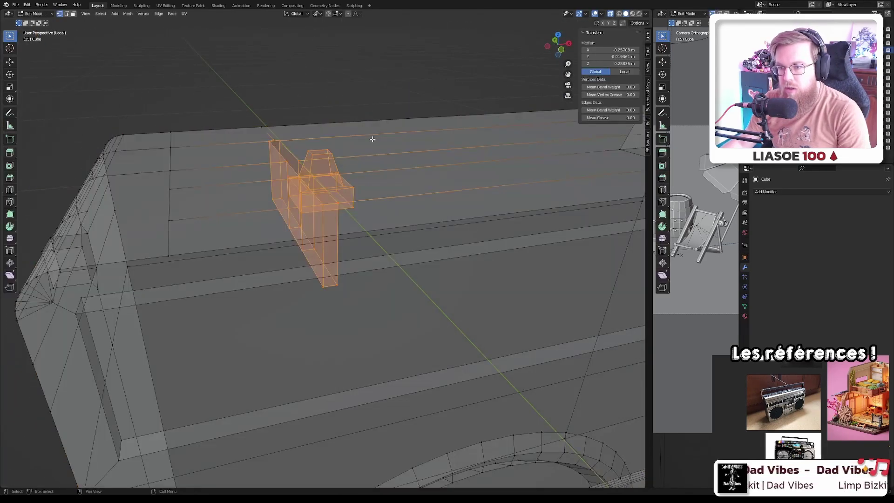
{"action": "key", "text": "Tab"}
{"action": "key", "text": "Tab"}
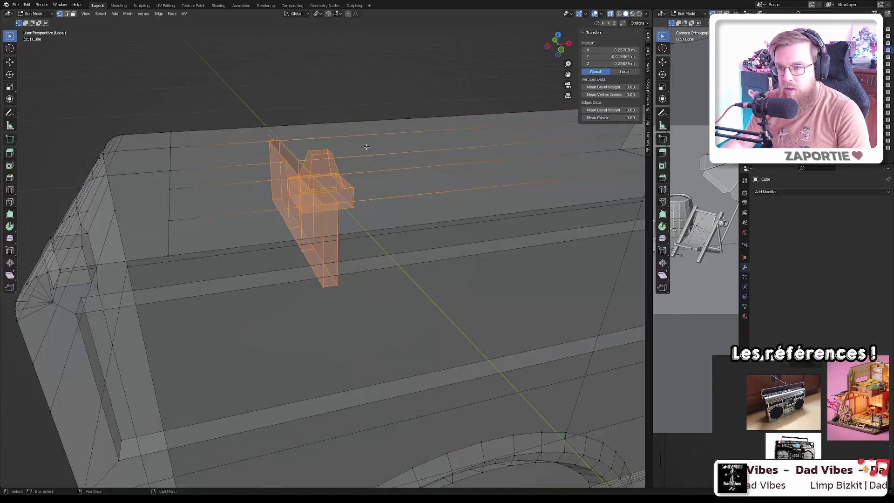
{"action": "key", "text": "alt+z"}
{"action": "key", "text": "Tab"}
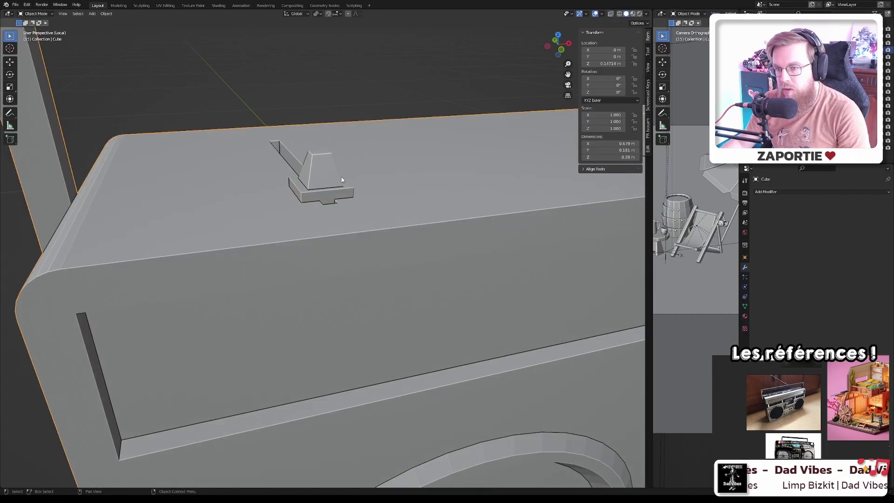
{"action": "key", "text": "Tab"}
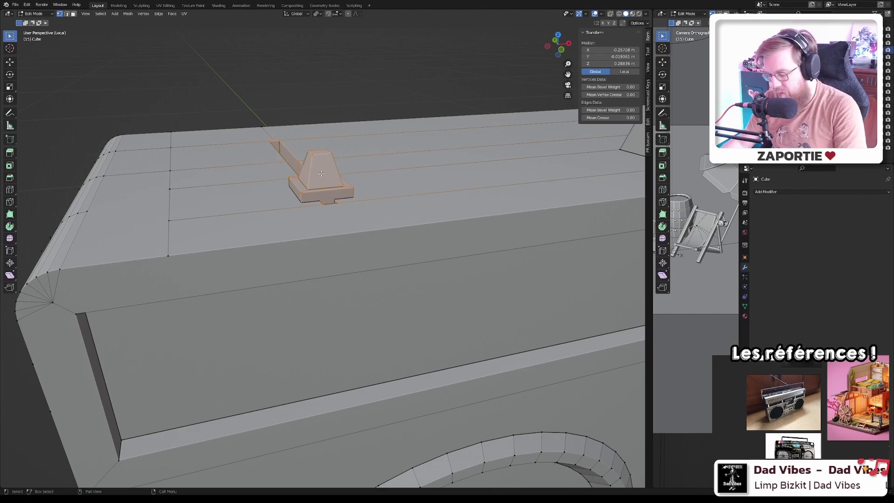
{"action": "key", "text": "alt+a"}
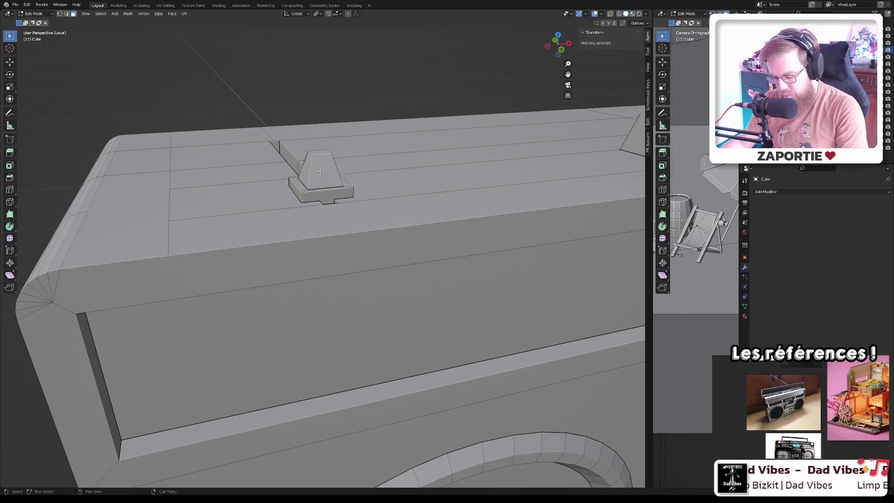
{"action": "key", "text": "l"}
- Duplicate the slider knob and shift the copy along X and Y beside the first slider
{"action": "key", "text": "KP_7"}
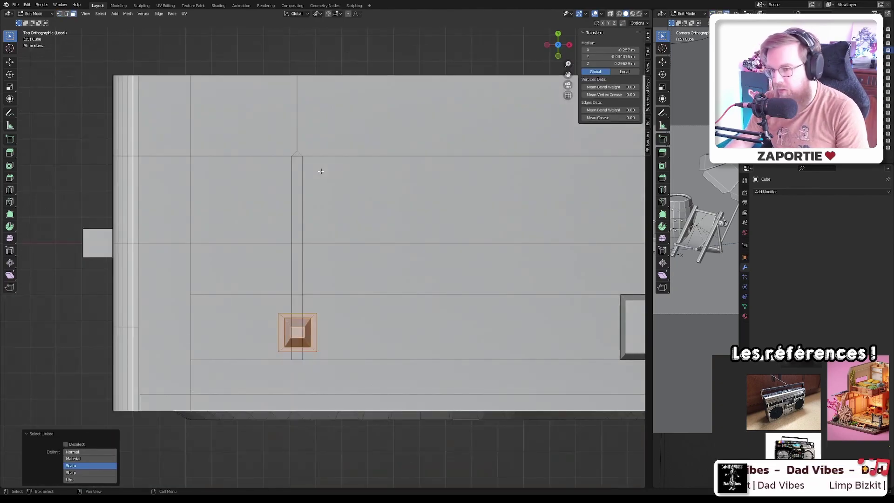
{"action": "key", "text": "g"}
{"action": "key", "text": "x"}
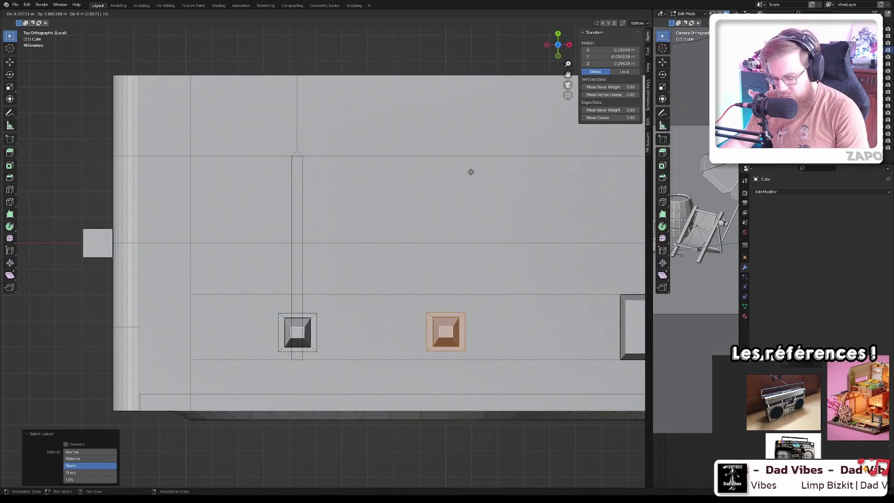
{"action": "key", "text": "x"}
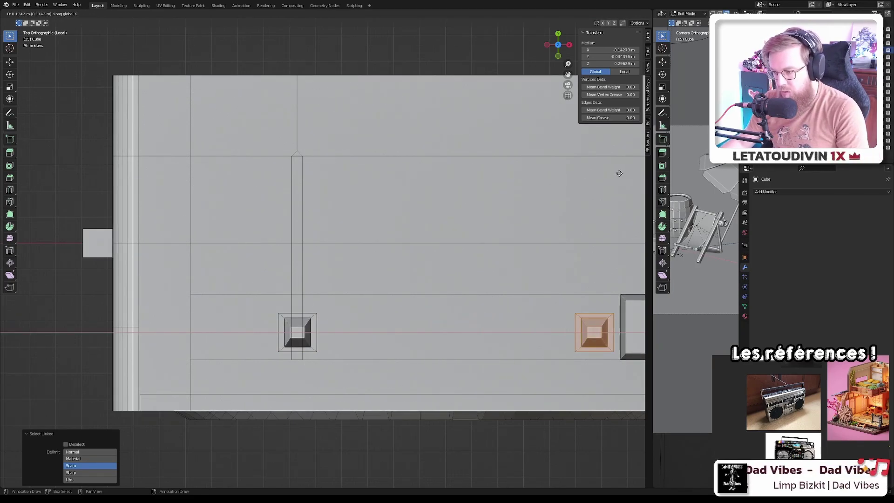
{"action": "left_click", "coordinate": [579, 179]}
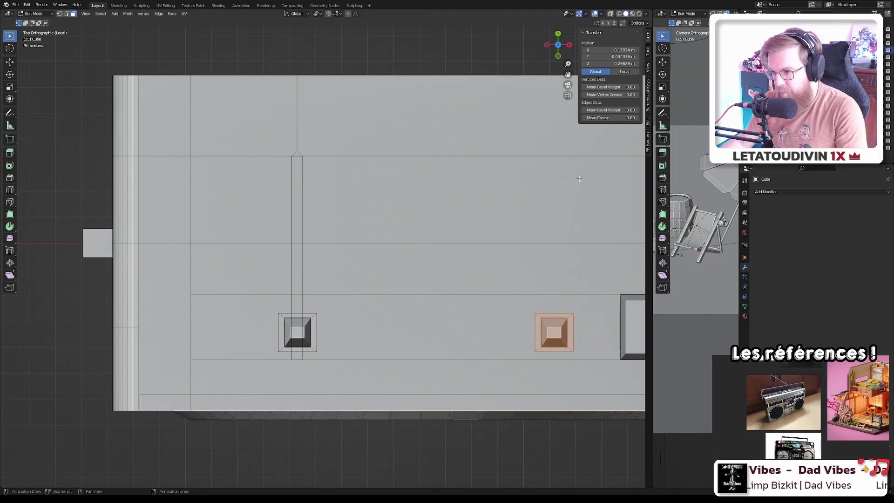
{"action": "key", "text": "g"}
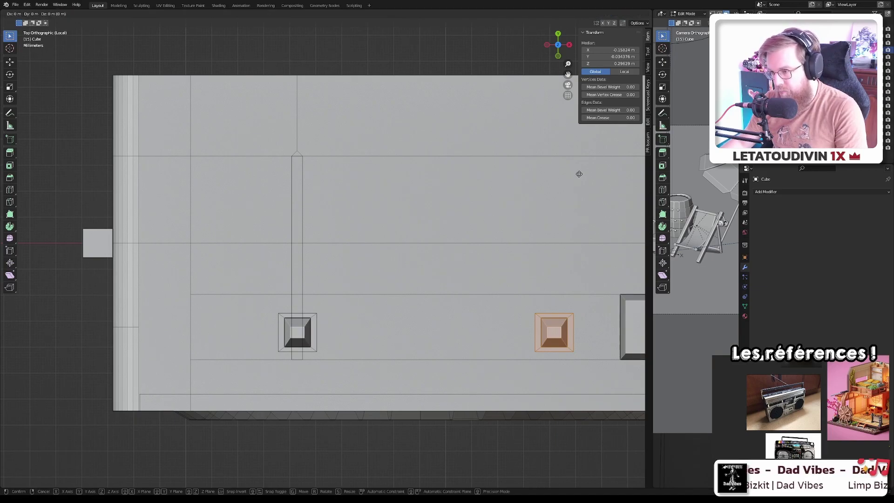
{"action": "key", "text": "y"}
{"action": "left_click", "coordinate": [578, 169]}
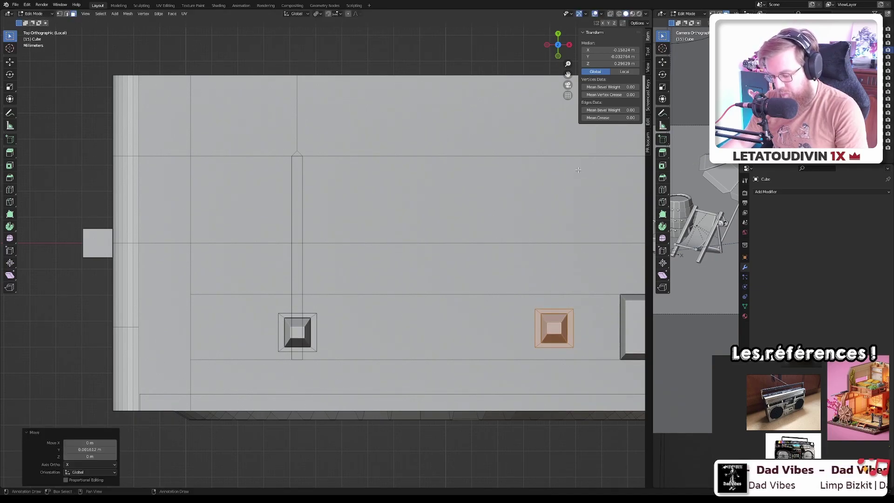
{"action": "key", "text": "g"}
{"action": "key", "text": "x"}
{"action": "left_click", "coordinate": [453, 187]}
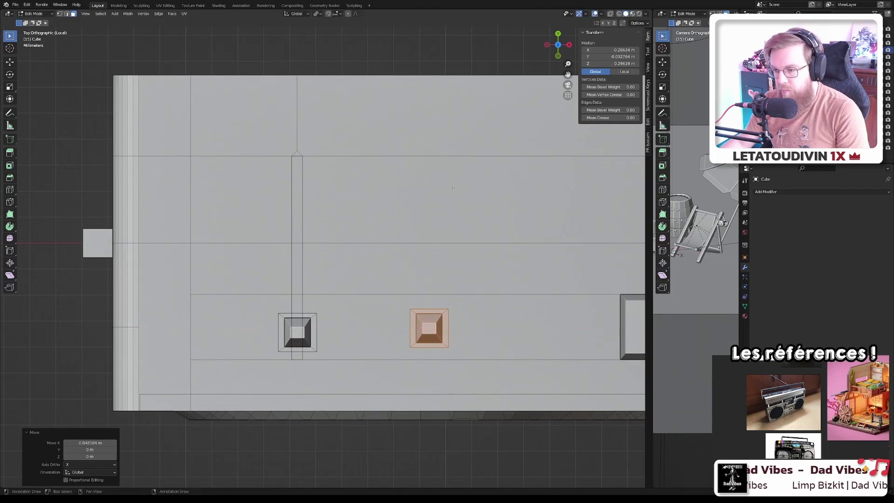
- Slide the knob copy across the top surface to its final spot, then return to Object Mode
{"action": "scroll", "coordinate": [461, 210], "scroll_direction": "down", "scroll_amount": 2}
{"action": "middle_click_drag", "start_coordinate": [461, 209], "coordinate": [550, 266]}
{"action": "middle_click_drag", "start_coordinate": [474, 285], "coordinate": [470, 248]}
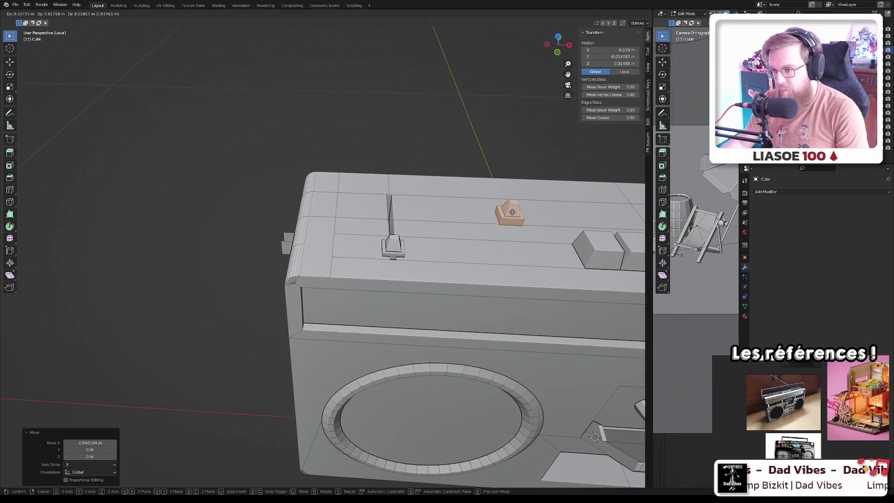
{"action": "key", "text": "g"}
{"action": "key", "text": "shift+z"}
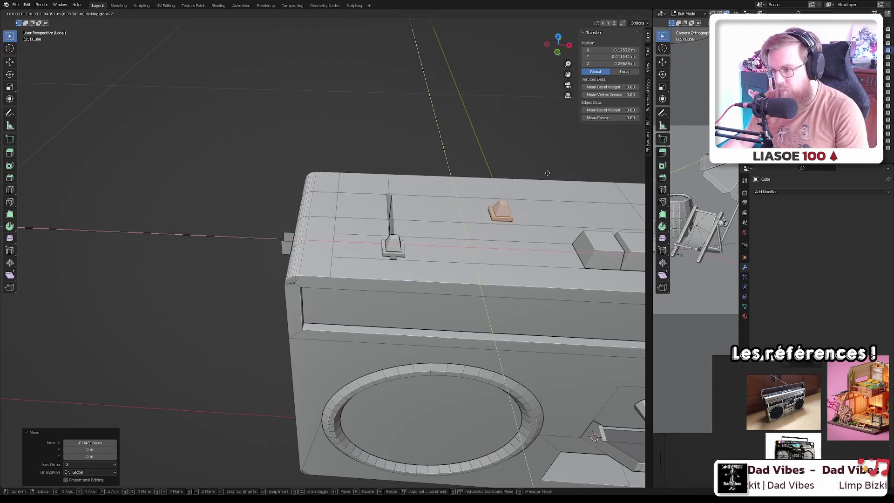
{"action": "left_click", "coordinate": [546, 189]}
{"action": "scroll", "coordinate": [549, 223], "scroll_direction": "down", "scroll_amount": 4}
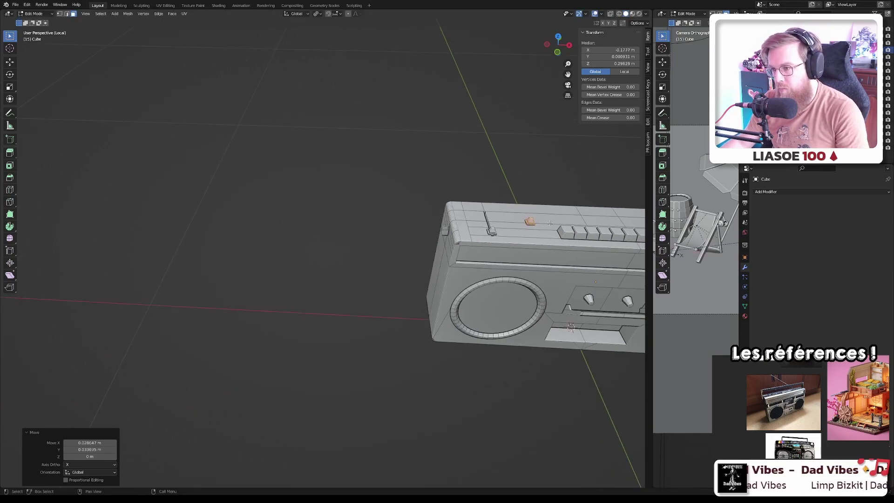
{"action": "key", "text": "Tab"}
{"action": "scroll", "coordinate": [550, 223], "scroll_direction": "down", "scroll_amount": 3}
{"action": "middle_click_drag", "start_coordinate": [582, 216], "coordinate": [553, 216]}
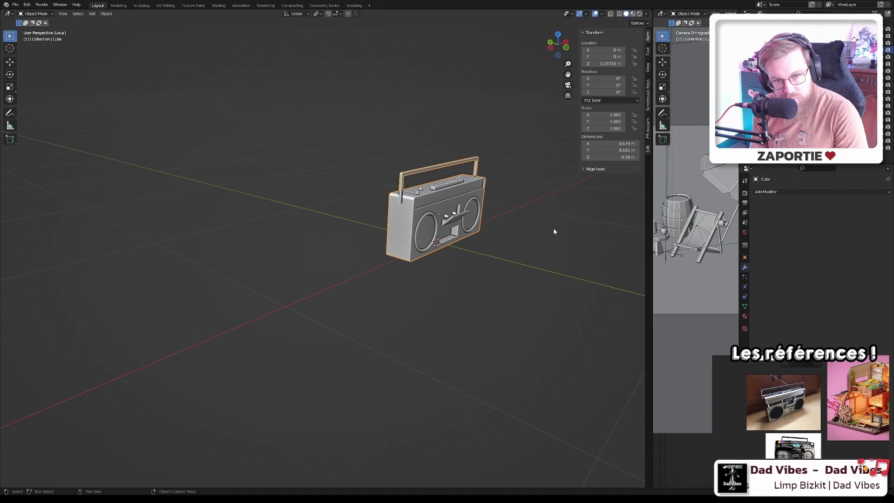
- Orbit round to the boombox's back, enter Edit Mode, and select a back face
{"action": "middle_click_drag", "start_coordinate": [551, 224], "coordinate": [343, 295]}
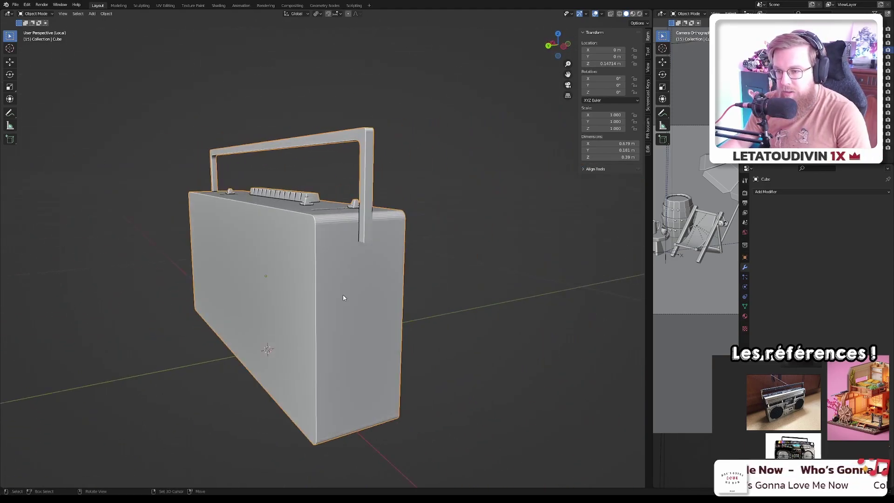
{"action": "key", "text": "Tab"}
{"action": "left_click", "coordinate": [279, 311]}
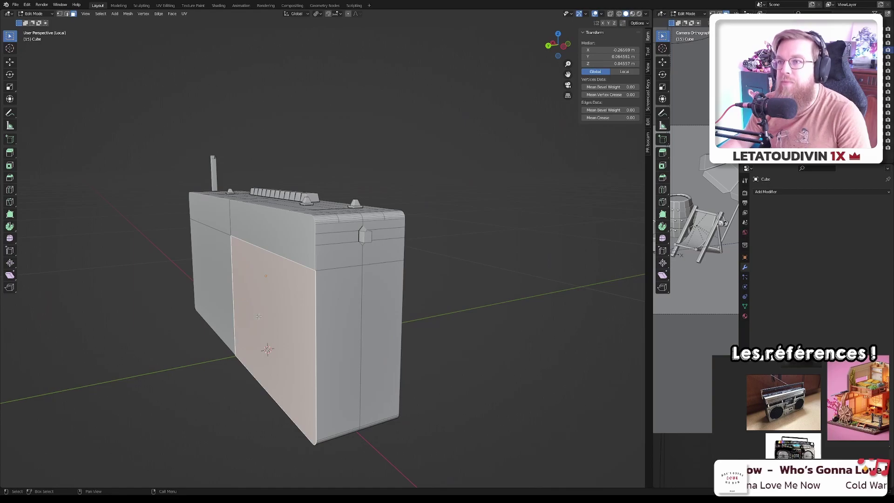
{"action": "left_click", "coordinate": [228, 285], "text": "shift"}
{"action": "middle_click_drag", "start_coordinate": [228, 285], "coordinate": [354, 279]}
{"action": "key", "text": "2"}
{"action": "left_click", "coordinate": [399, 262]}
{"action": "key", "text": "x"}
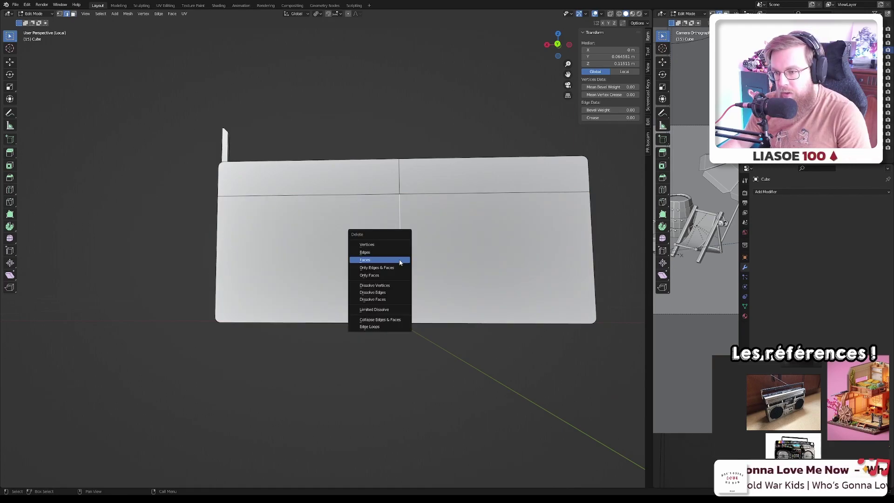
{"action": "left_click", "coordinate": [380, 292]}
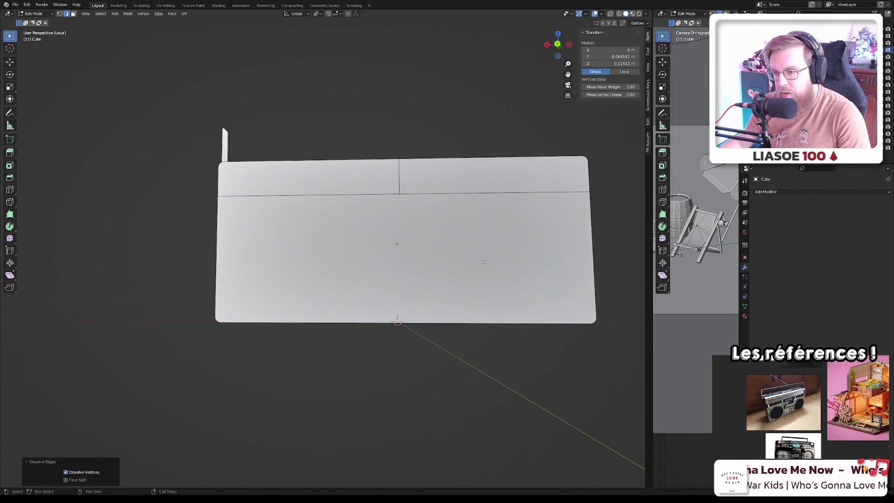
{"action": "middle_click_drag", "start_coordinate": [484, 262], "coordinate": [266, 281]}
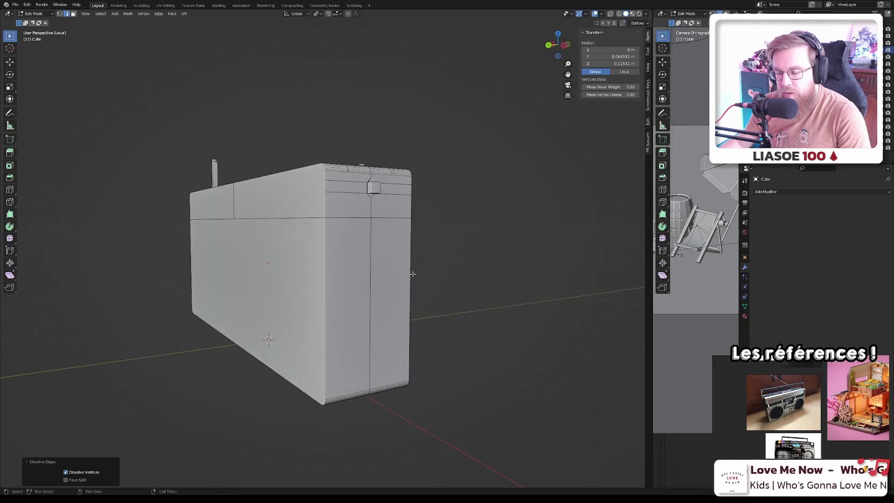
{"action": "left_click", "coordinate": [266, 282]}
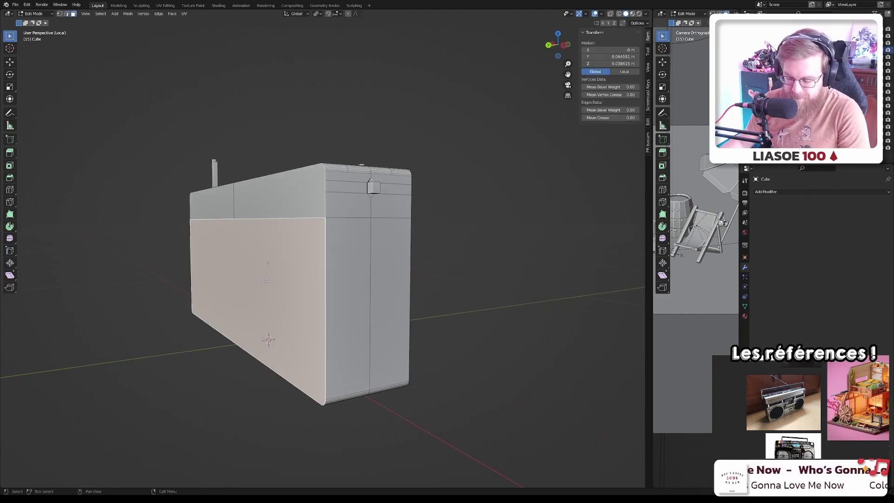
{"action": "key", "text": "ctrl+r"}
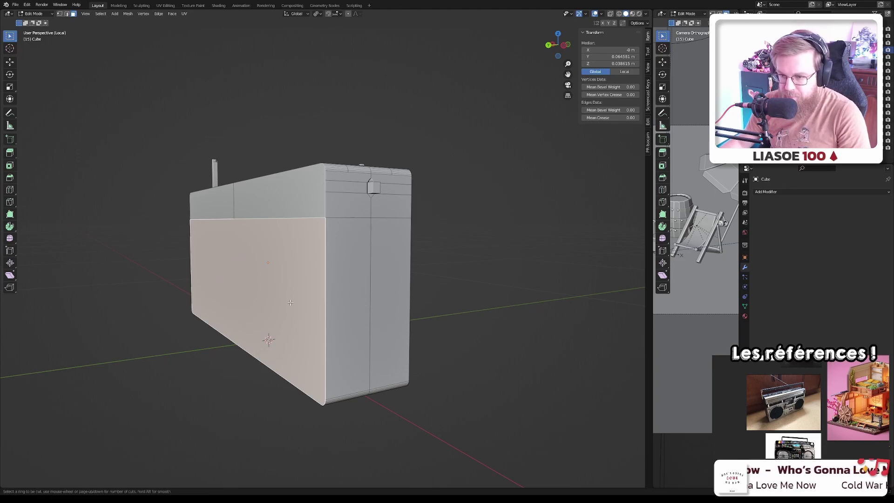
{"action": "scroll", "coordinate": [318, 306], "scroll_direction": "up", "scroll_amount": 12}
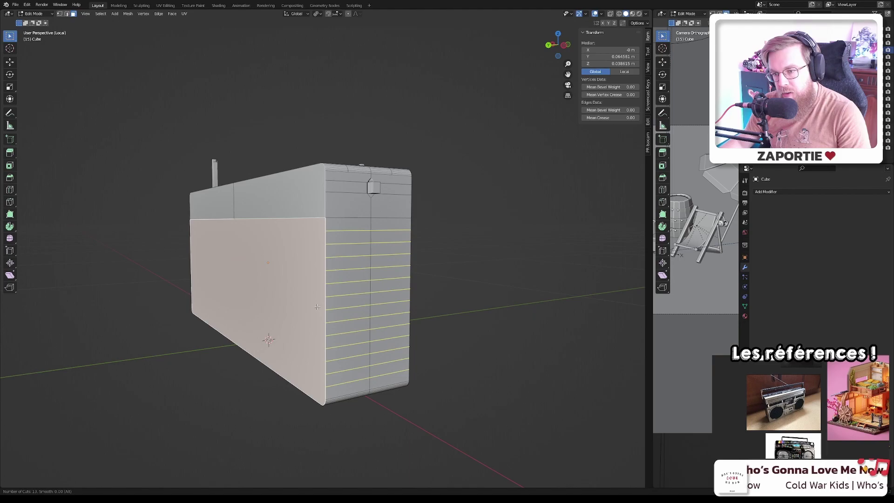
{"action": "key", "text": "Escape"}
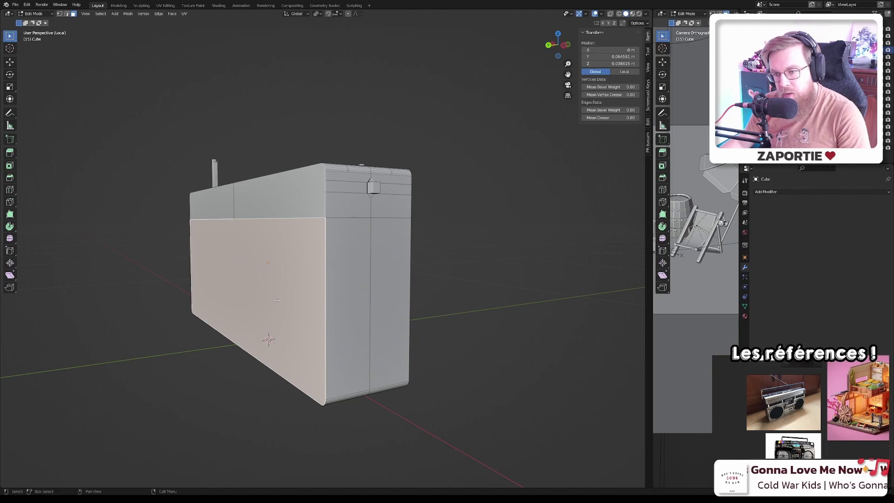
{"action": "key", "text": "KP_Divide"}
{"action": "key", "text": "KP_Divide"}
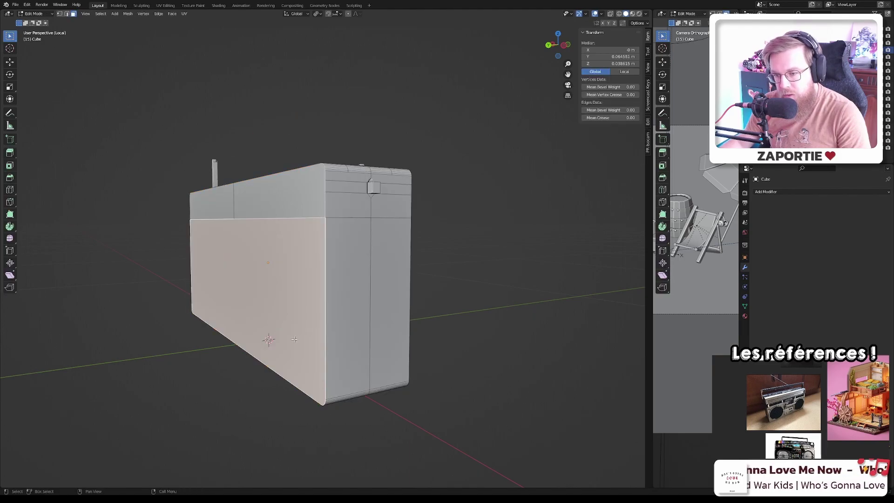
{"action": "middle_click_drag", "start_coordinate": [295, 340], "coordinate": [295, 319]}
{"action": "scroll", "coordinate": [171, 305], "scroll_direction": "up", "scroll_amount": 5}
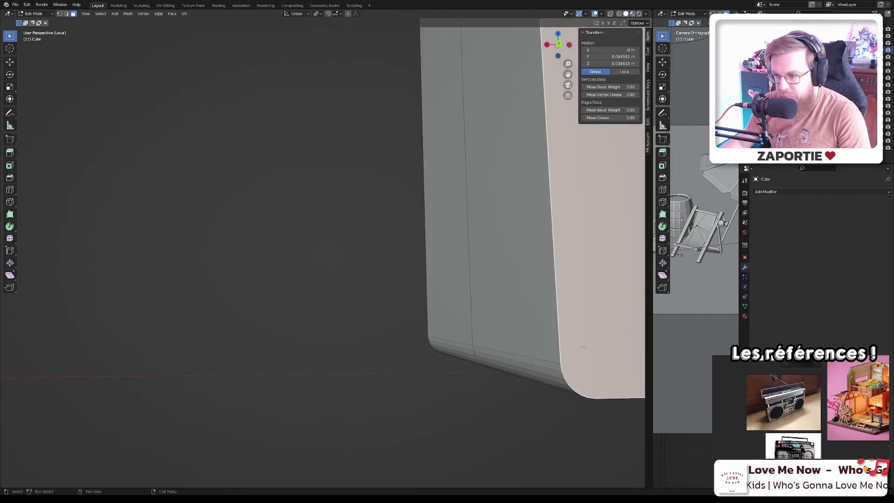
{"action": "left_click", "coordinate": [562, 366]}
{"action": "key", "text": "KP_Decimal"}
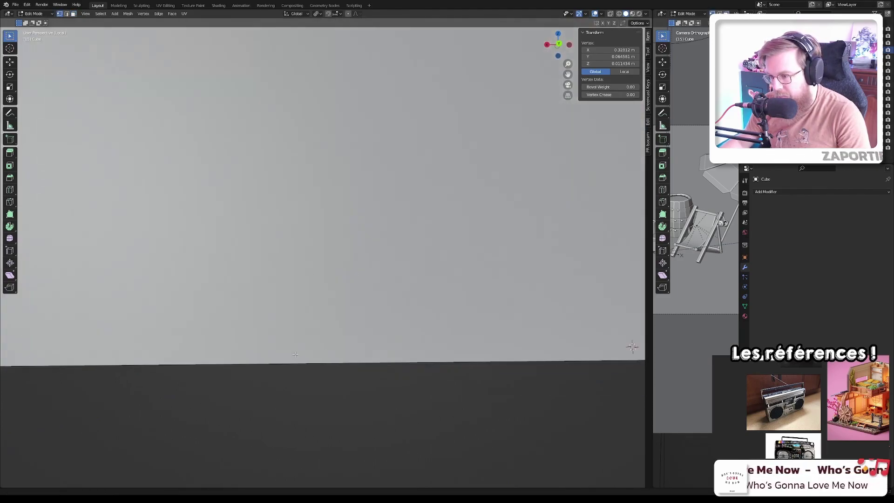
{"action": "middle_click_drag", "start_coordinate": [527, 317], "coordinate": [285, 206], "text": "shift"}
{"action": "scroll", "coordinate": [285, 206], "scroll_direction": "up", "scroll_amount": 4}
{"action": "middle_click_drag", "start_coordinate": [282, 379], "coordinate": [174, 315]}
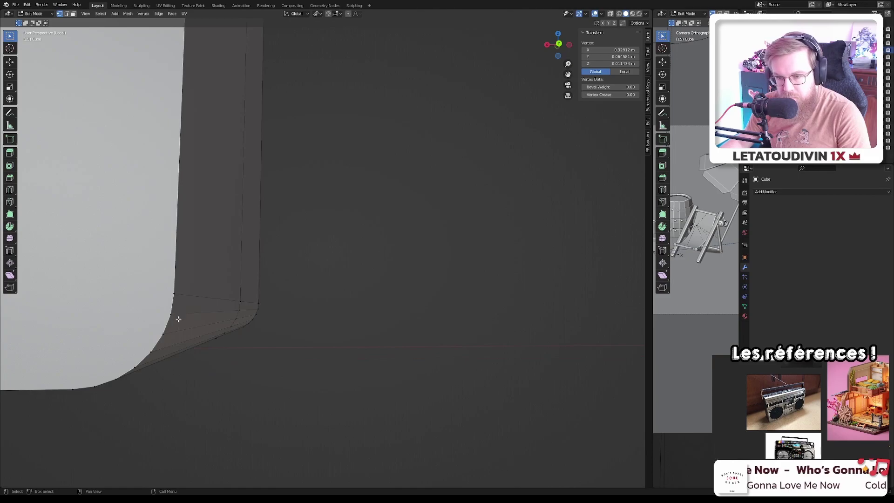
{"action": "left_click", "coordinate": [174, 297], "text": "alt"}
{"action": "key", "text": "KP_Decimal"}
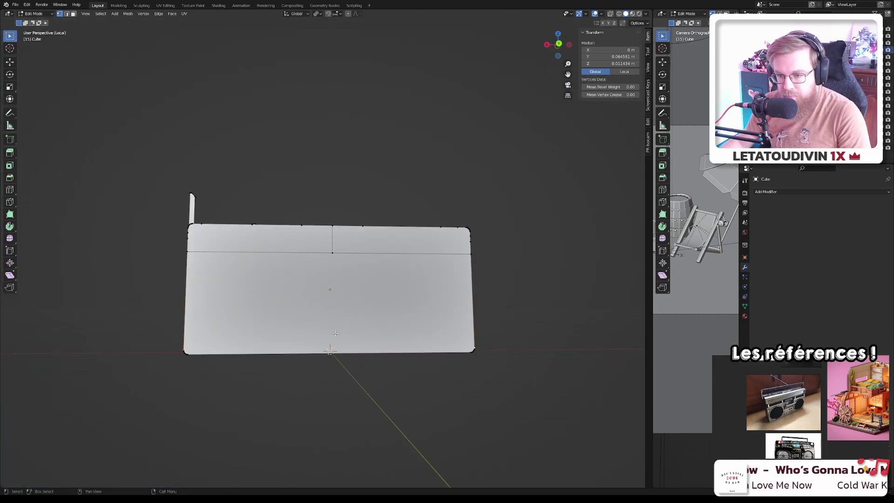
{"action": "left_click", "coordinate": [325, 333], "text": "alt"}
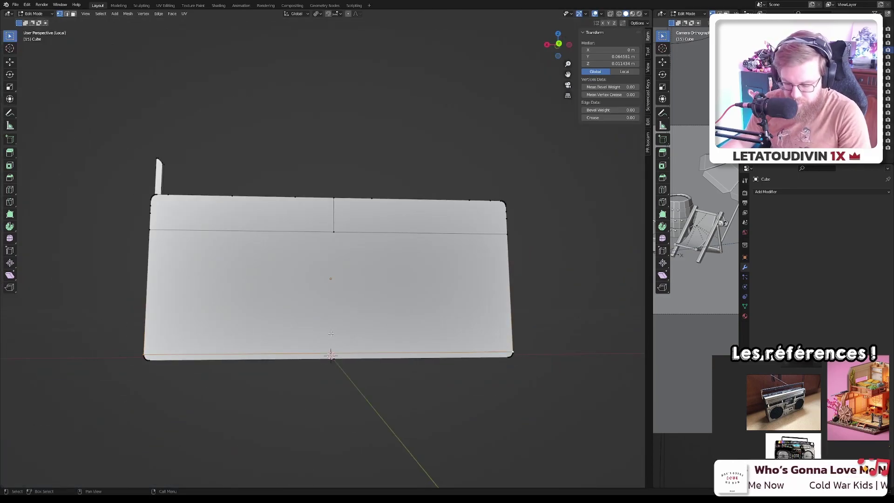
{"action": "key", "text": "ctrl+KP_Add"}
{"action": "middle_click_drag", "start_coordinate": [331, 334], "coordinate": [372, 322]}
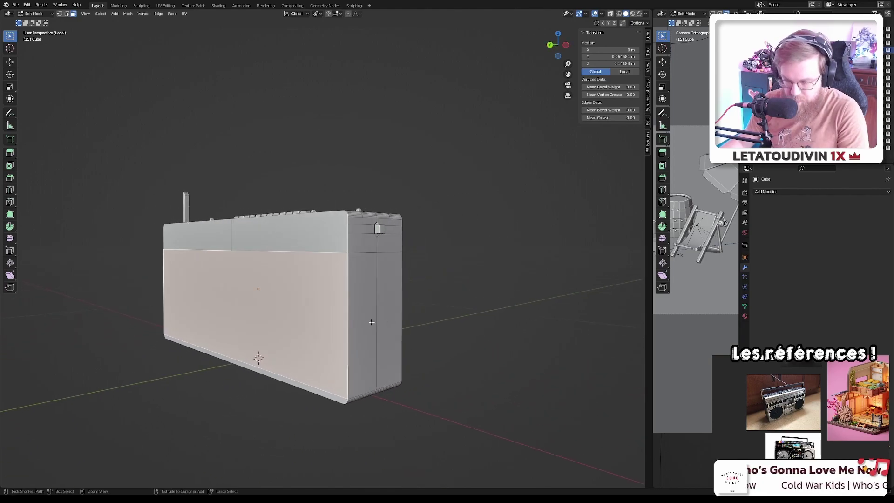
{"action": "key", "text": "Tab"}
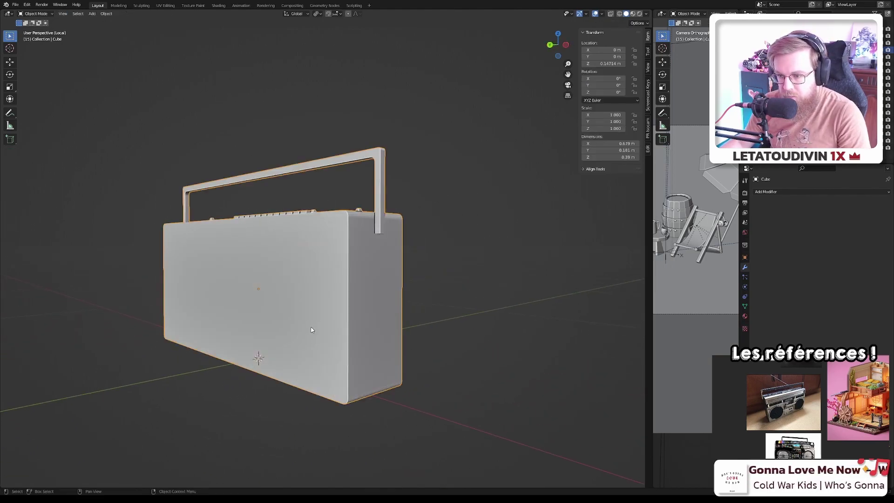
{"action": "key", "text": "Tab"}
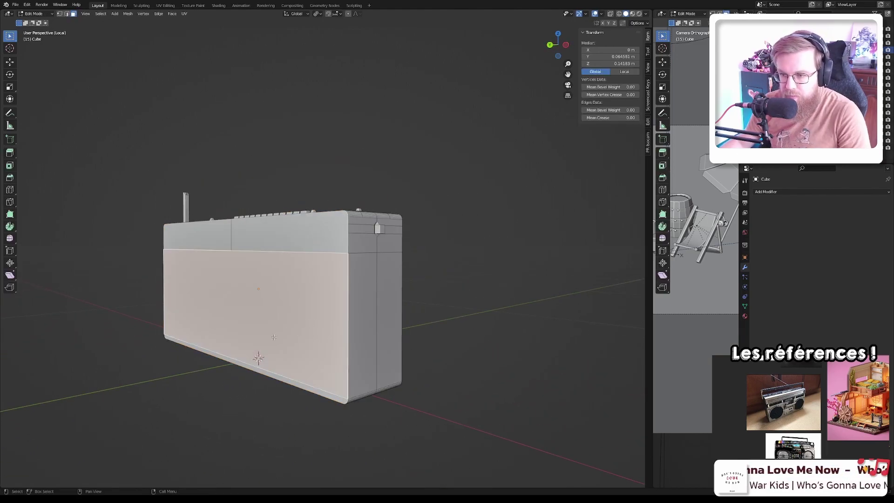
{"action": "key", "text": "Tab"}
{"action": "key", "text": "Tab"}
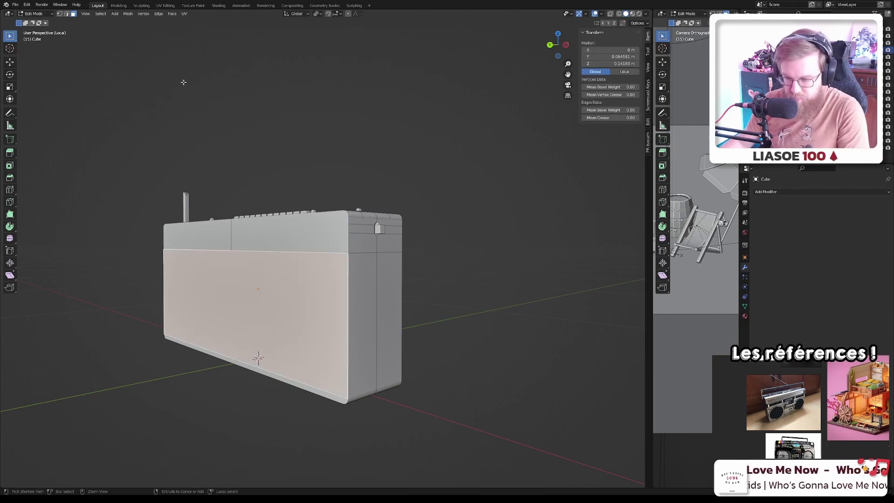
{"action": "key", "text": "ctrl+t"}
{"action": "middle_click_drag", "start_coordinate": [218, 275], "coordinate": [260, 335]}
{"action": "scroll", "coordinate": [270, 349], "scroll_direction": "up", "scroll_amount": 8}
{"action": "scroll", "coordinate": [269, 348], "scroll_direction": "down", "scroll_amount": 6}
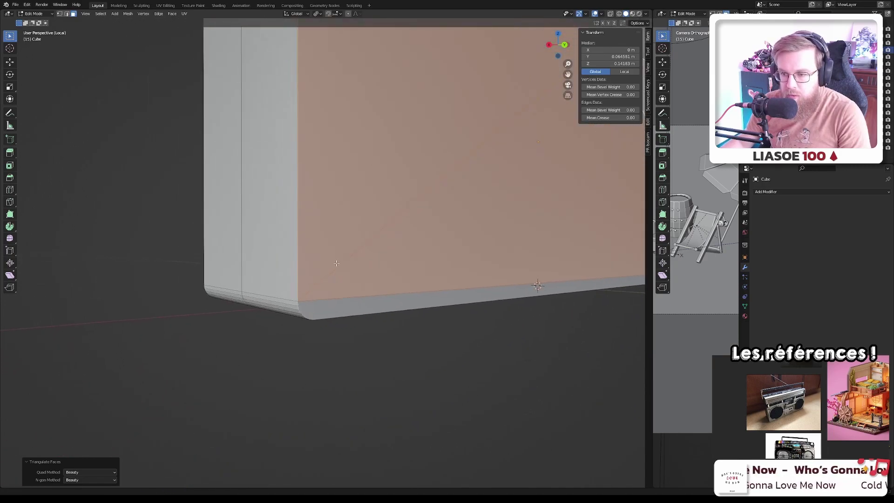
{"action": "scroll", "coordinate": [336, 264], "scroll_direction": "down", "scroll_amount": 3}
{"action": "scroll", "coordinate": [354, 242], "scroll_direction": "up", "scroll_amount": 4}
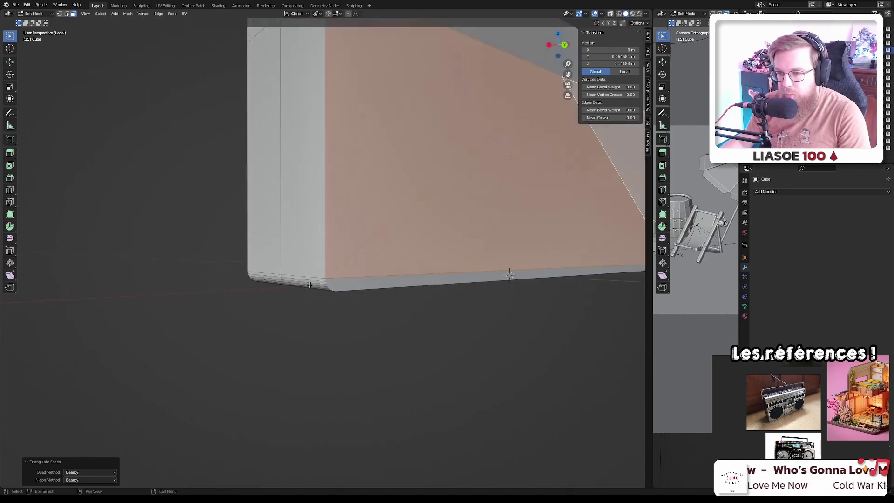
{"action": "scroll", "coordinate": [381, 216], "scroll_direction": "down", "scroll_amount": 4}
{"action": "scroll", "coordinate": [381, 216], "scroll_direction": "down", "scroll_amount": 4}
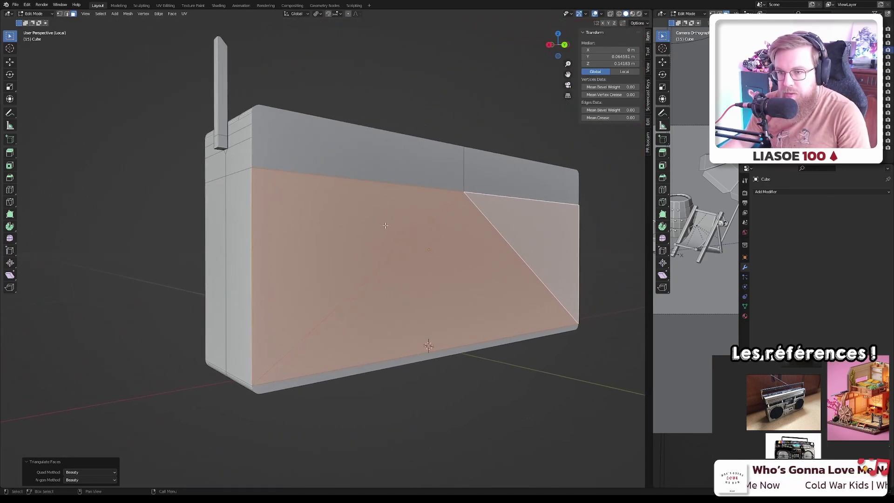
{"action": "key", "text": "ctrl+z"}
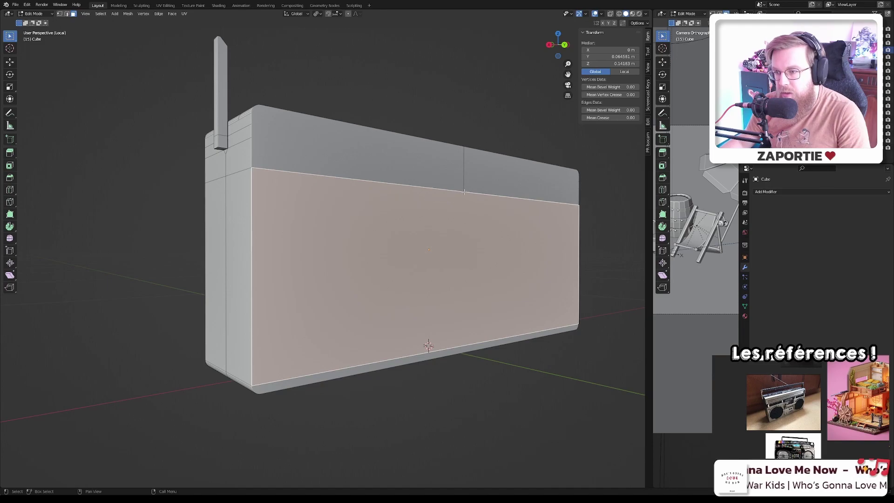
- Dissolve the vertical edge splitting the lower panel so it becomes one face
{"action": "middle_click_drag", "start_coordinate": [464, 191], "coordinate": [366, 192]}
{"action": "scroll", "coordinate": [367, 192], "scroll_direction": "up", "scroll_amount": 2}
{"action": "key", "text": "2"}
{"action": "left_click", "coordinate": [367, 192]}
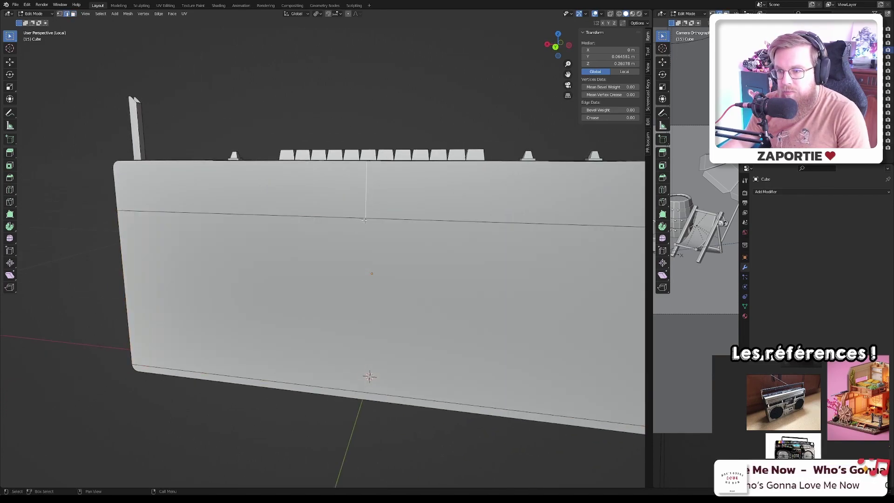
{"action": "scroll", "coordinate": [364, 220], "scroll_direction": "up", "scroll_amount": 1}
{"action": "key", "text": "x"}
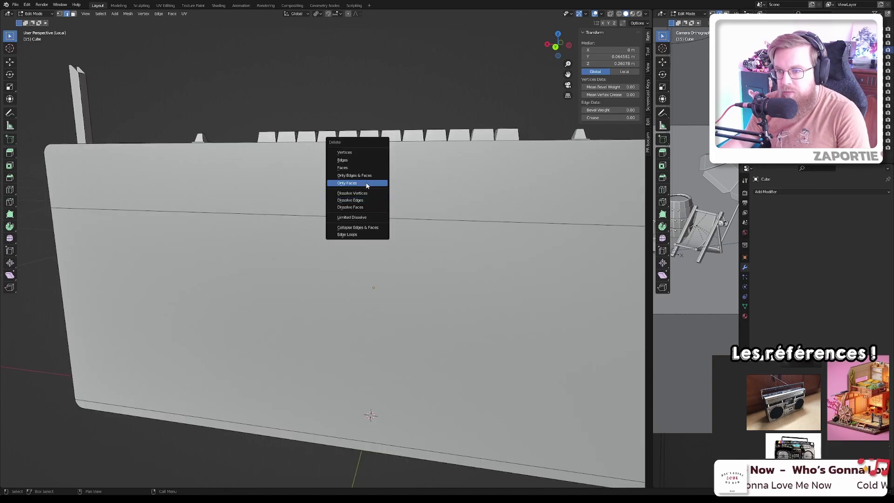
{"action": "left_click", "coordinate": [377, 199]}
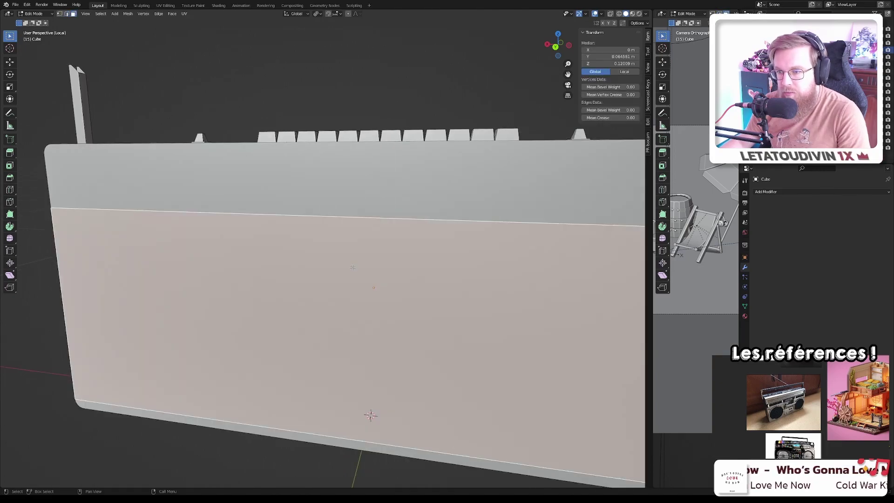
{"action": "scroll", "coordinate": [353, 267], "scroll_direction": "down", "scroll_amount": 4}
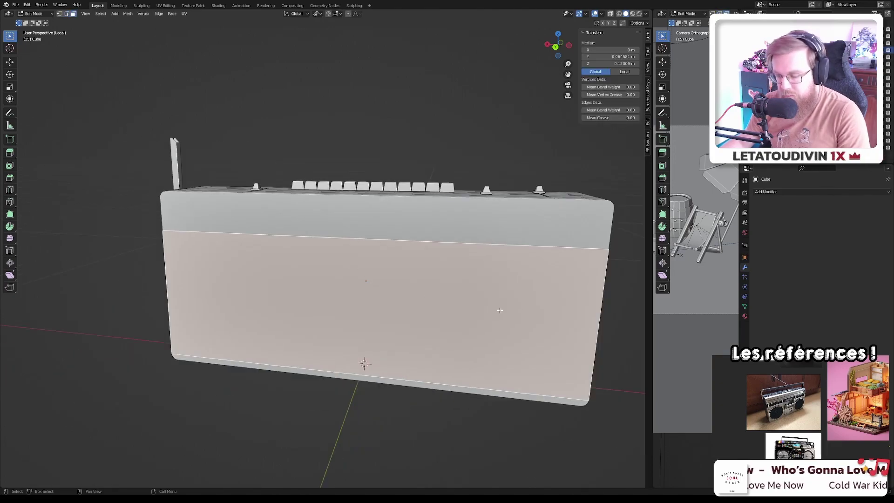
{"action": "key", "text": "ctrl+t"}
{"action": "key", "text": "ctrl+z"}
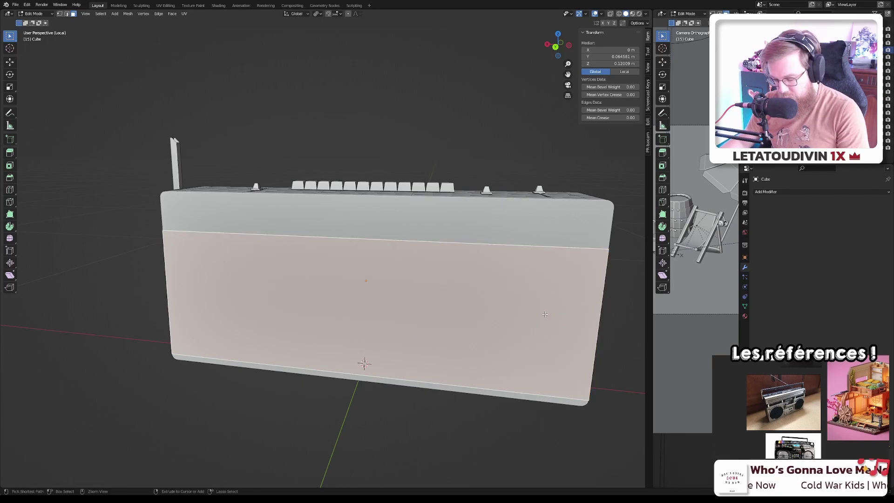
- Add eight evenly spaced horizontal loop cuts across the merged lower panel
{"action": "key", "text": "ctrl+r"}
{"action": "left_click", "coordinate": [589, 323]}
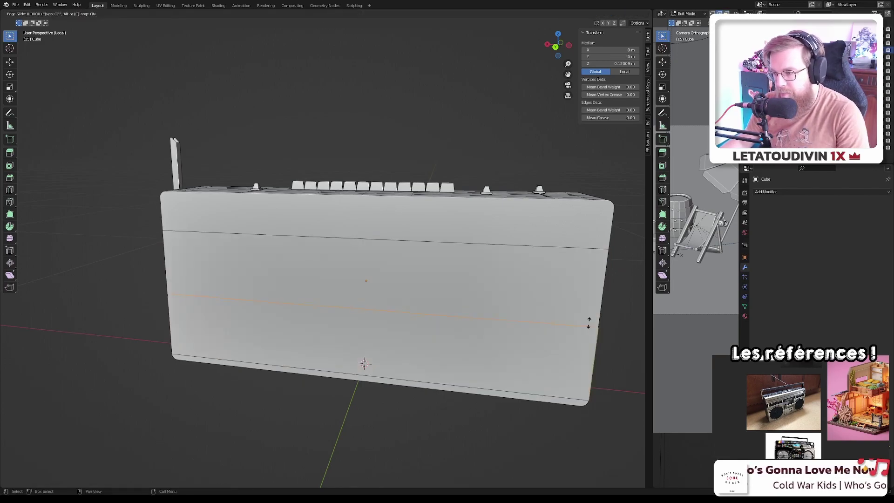
{"action": "left_click", "coordinate": [586, 323]}
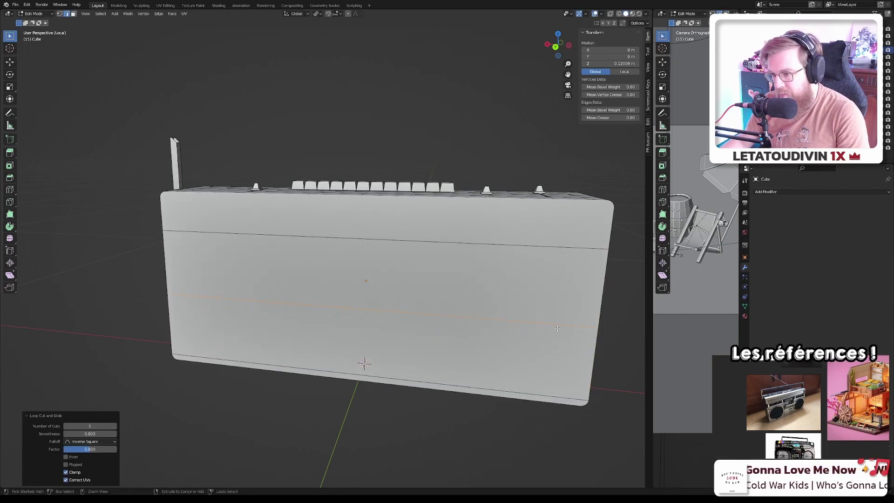
{"action": "left_click", "coordinate": [542, 328]}
{"action": "middle_click_drag", "start_coordinate": [544, 328], "coordinate": [446, 299]}
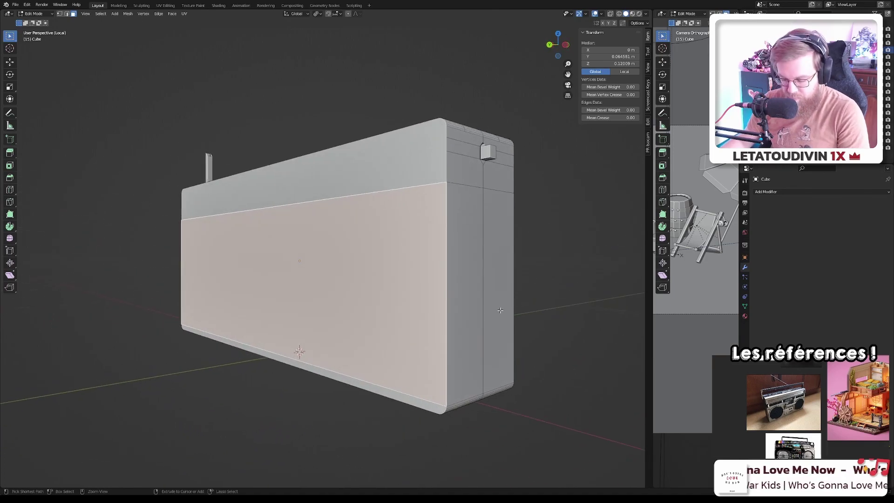
{"action": "key", "text": "ctrl+r"}
{"action": "scroll", "coordinate": [444, 298], "scroll_direction": "up", "scroll_amount": 9}
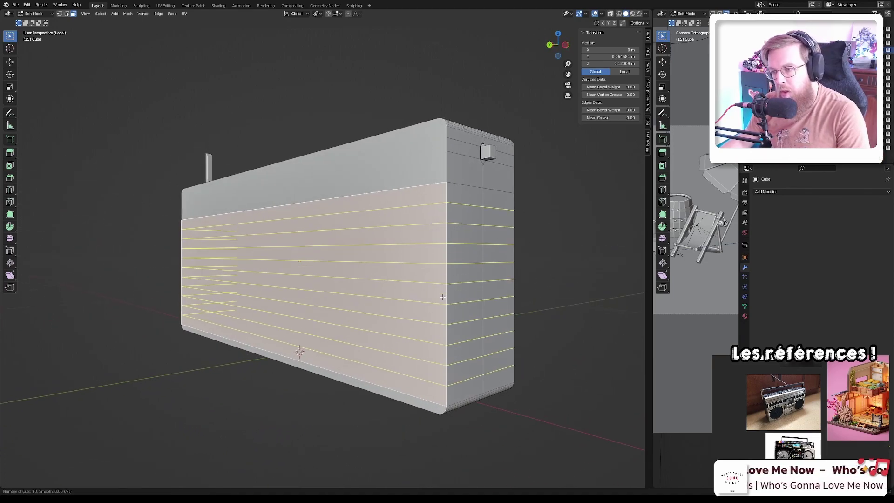
{"action": "scroll", "coordinate": [443, 297], "scroll_direction": "down", "scroll_amount": 2}
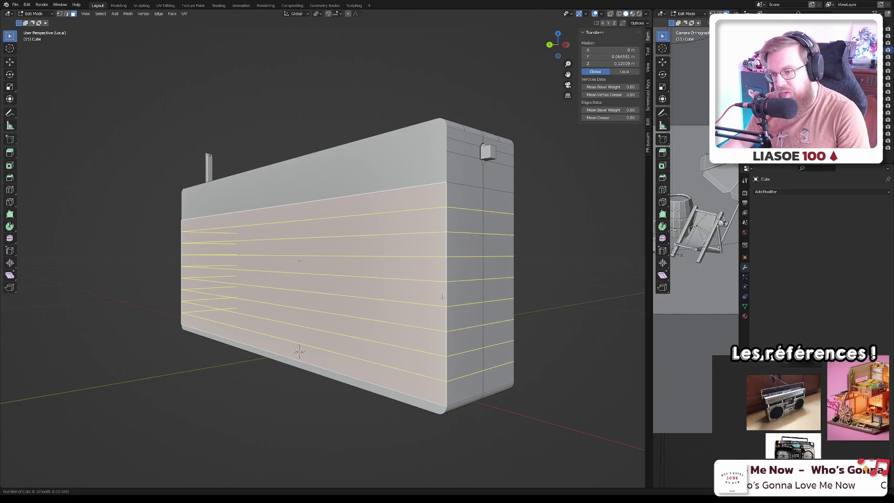
{"action": "left_click", "coordinate": [443, 296]}
{"action": "right_click", "coordinate": [432, 318]}
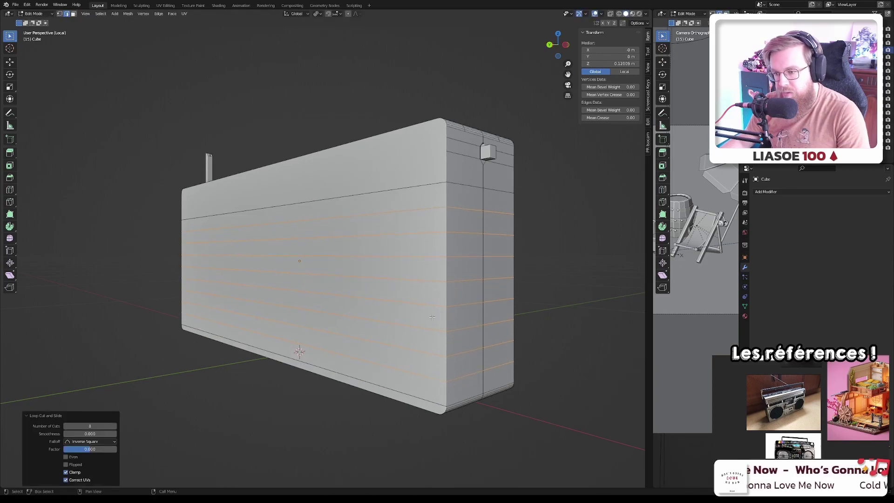
{"action": "left_click", "coordinate": [378, 363]}
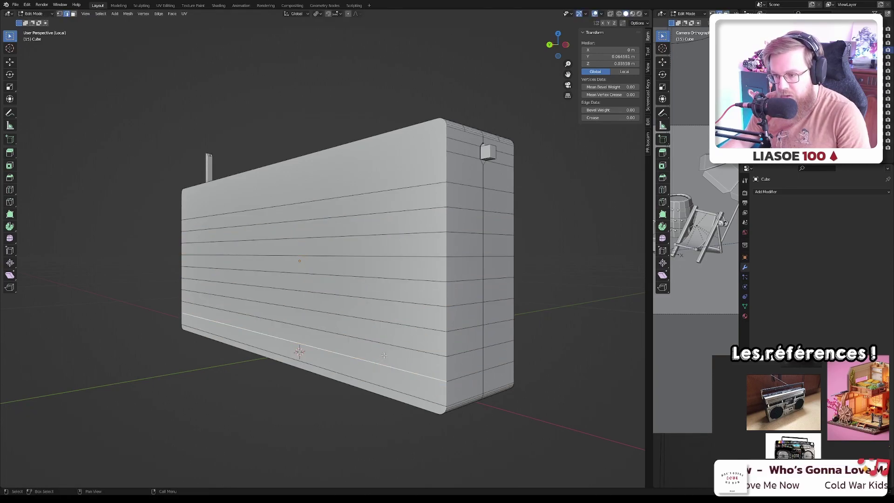
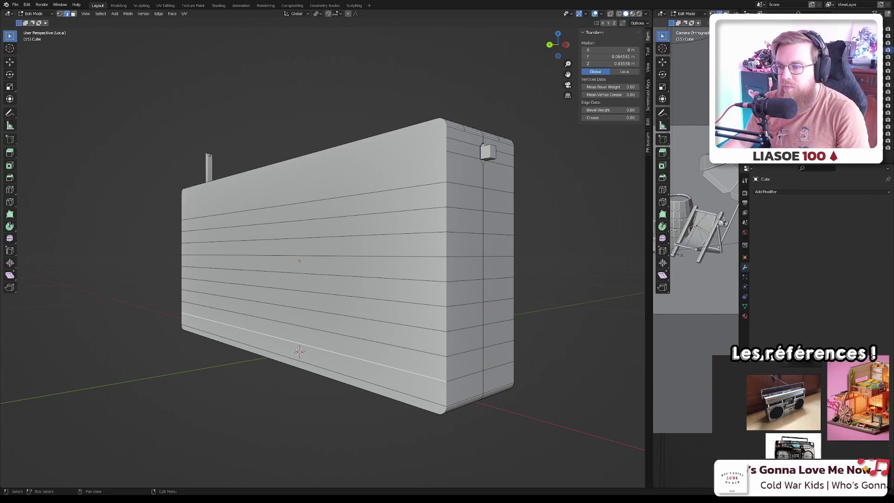
- Deselect everything and select the horizontal face rows down the boombox's long front side
{"action": "scroll", "coordinate": [416, 180], "scroll_direction": "down", "scroll_amount": 5}
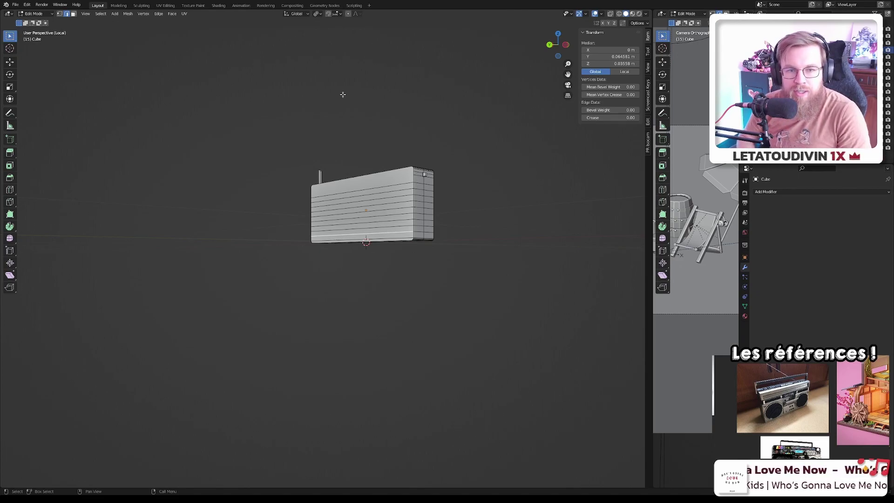
{"action": "scroll", "coordinate": [345, 98], "scroll_direction": "up", "scroll_amount": 4}
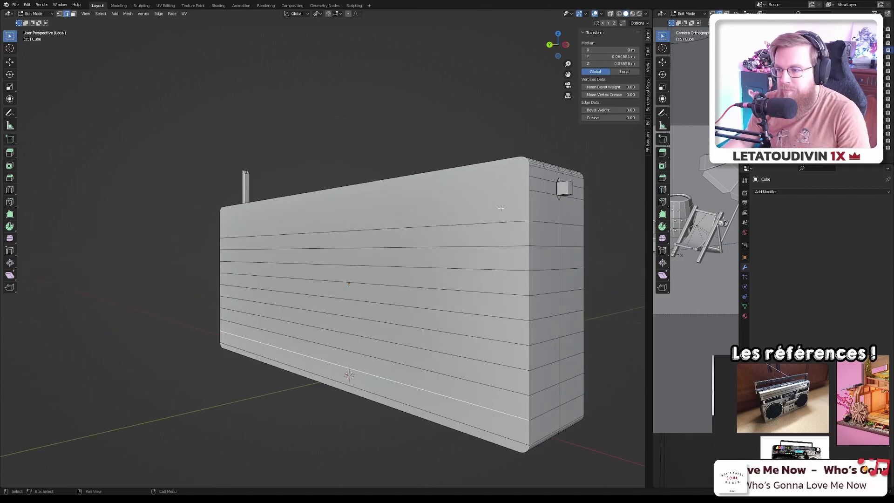
{"action": "key", "text": "alt+a"}
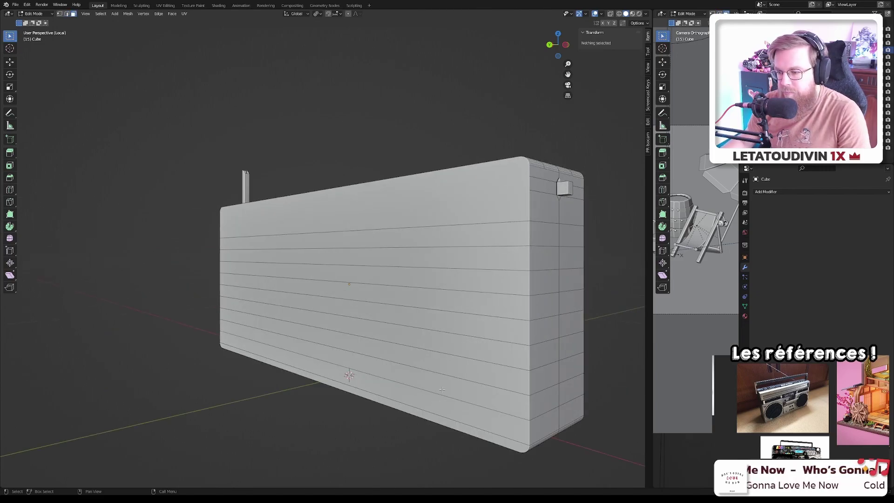
{"action": "middle_click_drag", "start_coordinate": [442, 390], "coordinate": [432, 256]}
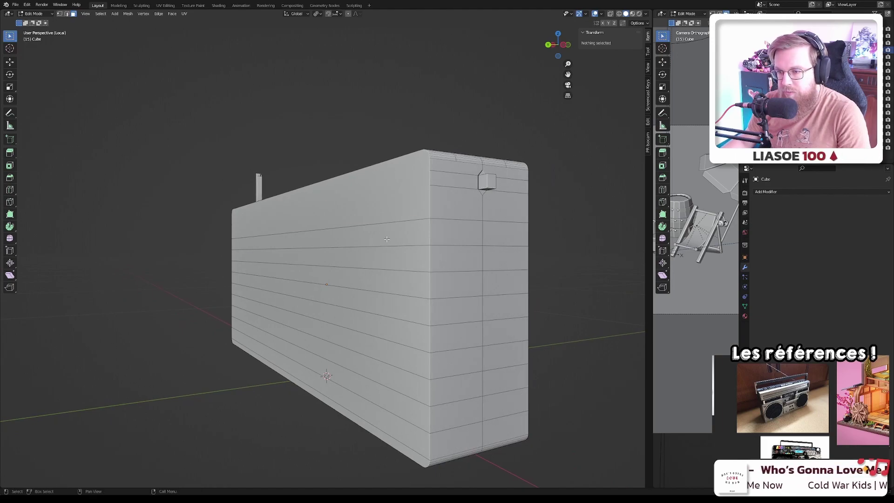
{"action": "mouse_move", "coordinate": [386, 239]}
{"action": "left_mouse_down"}
{"action": "mouse_move", "coordinate": [399, 381]}
{"action": "mouse_move", "coordinate": [400, 368]}
{"action": "left_mouse_up"}
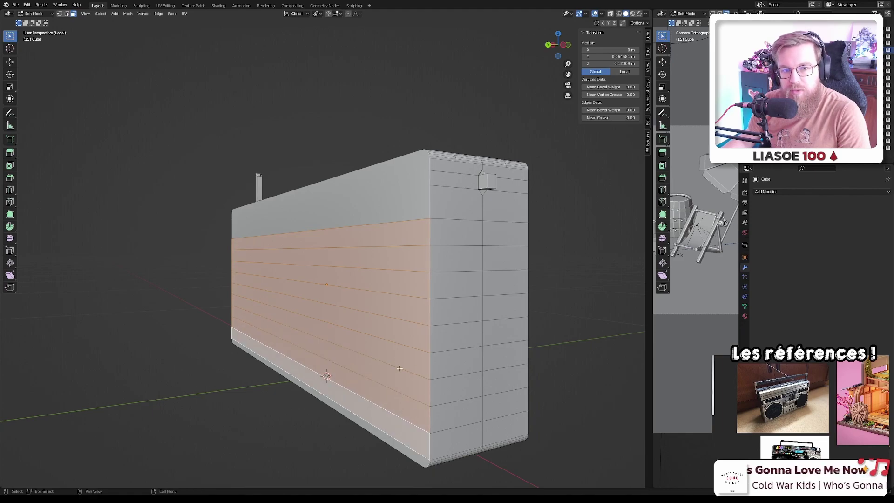
- Extrude the front face rows individually outward by 0.0117 m, then view from the left side
{"action": "middle_click_drag", "start_coordinate": [398, 354], "coordinate": [403, 328]}
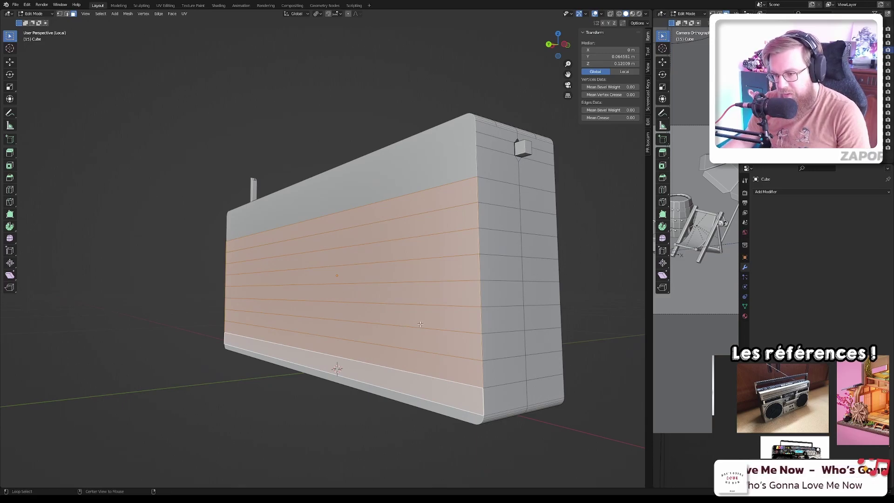
{"action": "key", "text": "alt+e"}
{"action": "left_click", "coordinate": [420, 323]}
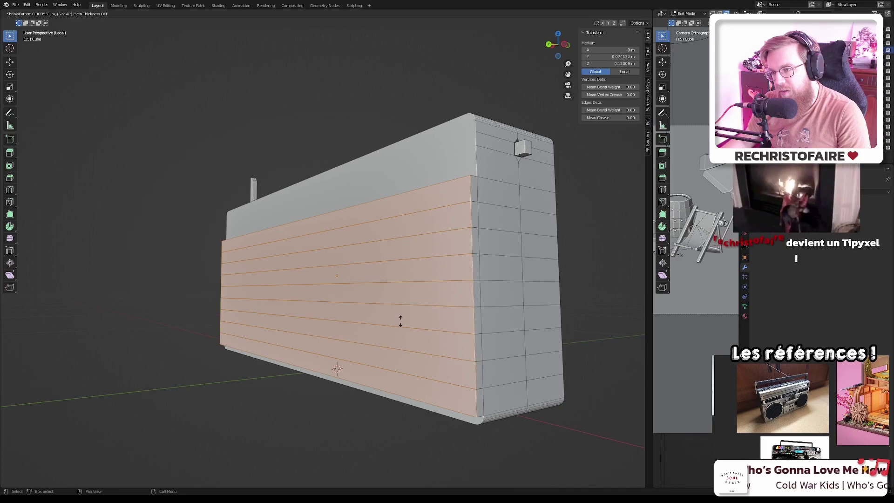
{"action": "left_click", "coordinate": [401, 321]}
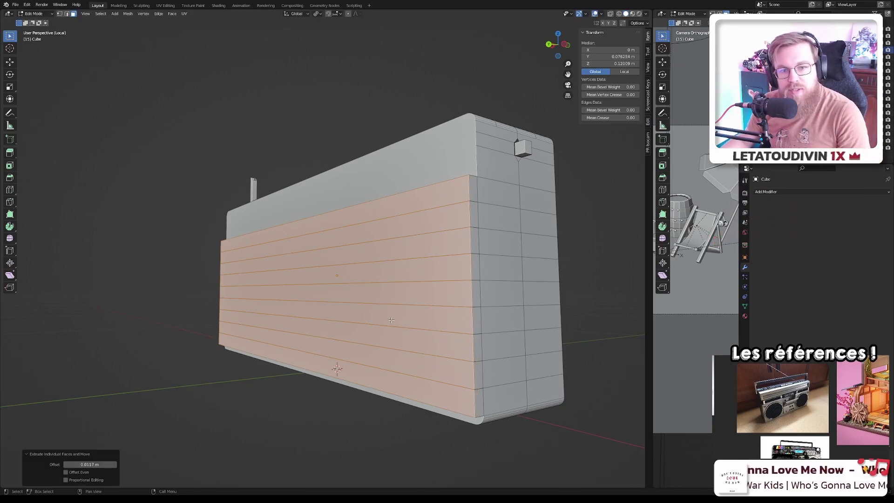
{"action": "left_click", "coordinate": [418, 368]}
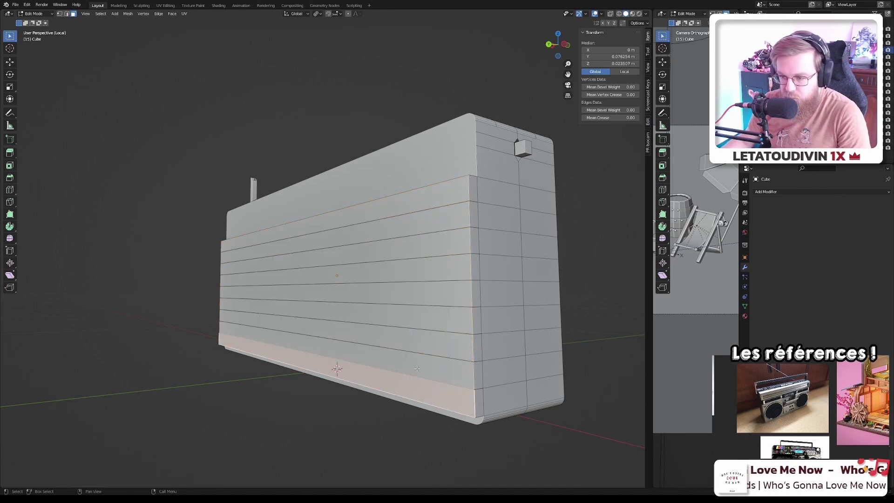
{"action": "key", "text": "ctrl+z"}
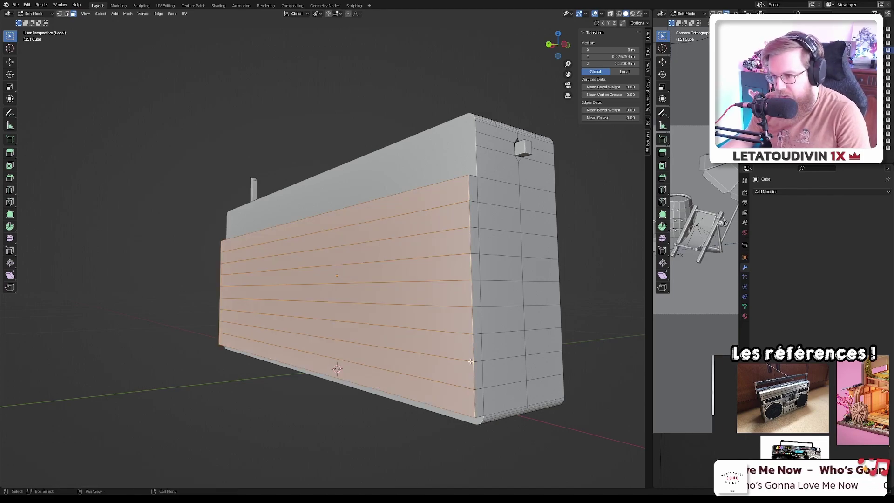
{"action": "key", "text": "ctrl+KP_3"}
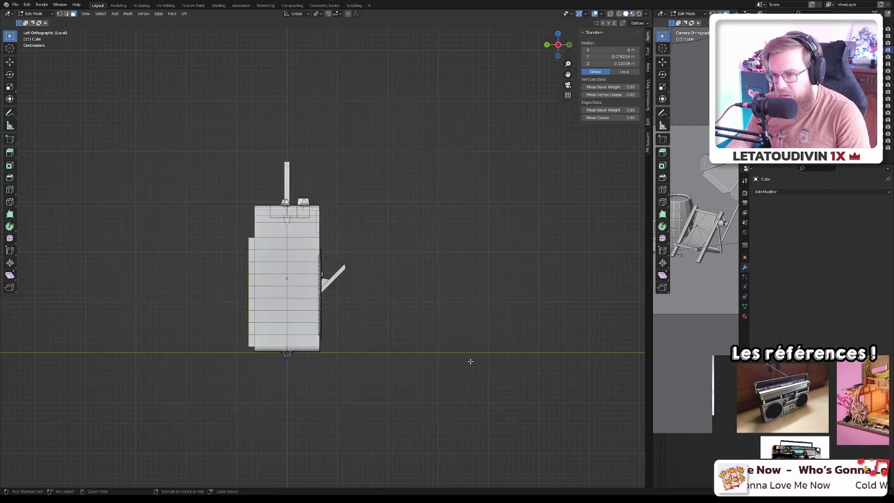
- Rotate the extruded strips 15.4° into angled slats
{"action": "scroll", "coordinate": [409, 344], "scroll_direction": "up", "scroll_amount": 4}
{"action": "middle_click_drag", "start_coordinate": [184, 297], "coordinate": [443, 280], "text": "shift"}
{"action": "key", "text": "r"}
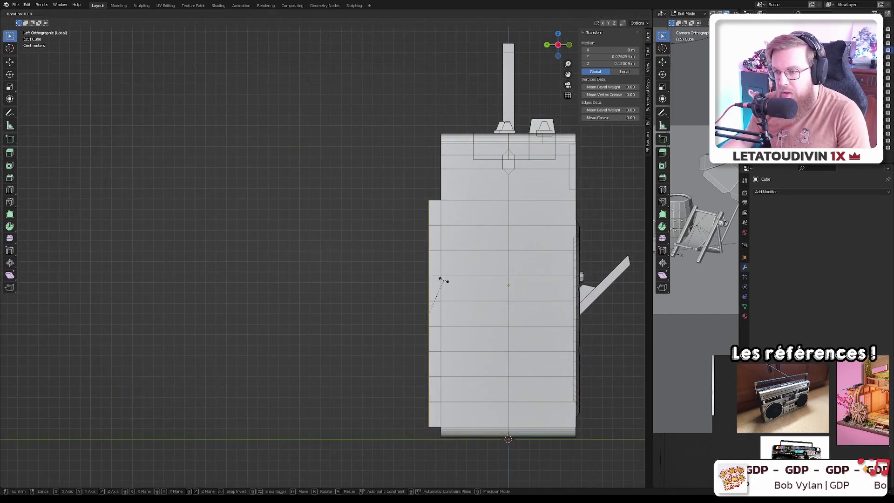
{"action": "mouse_move", "coordinate": [451, 282]}
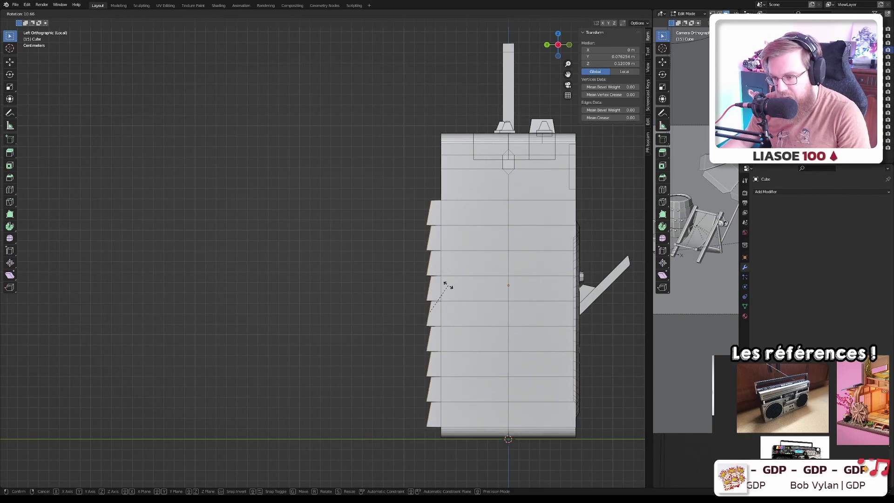
{"action": "left_click", "coordinate": [450, 287]}
- Shift the tilted strips slightly along Y and return to Object Mode
{"action": "key", "text": "g"}
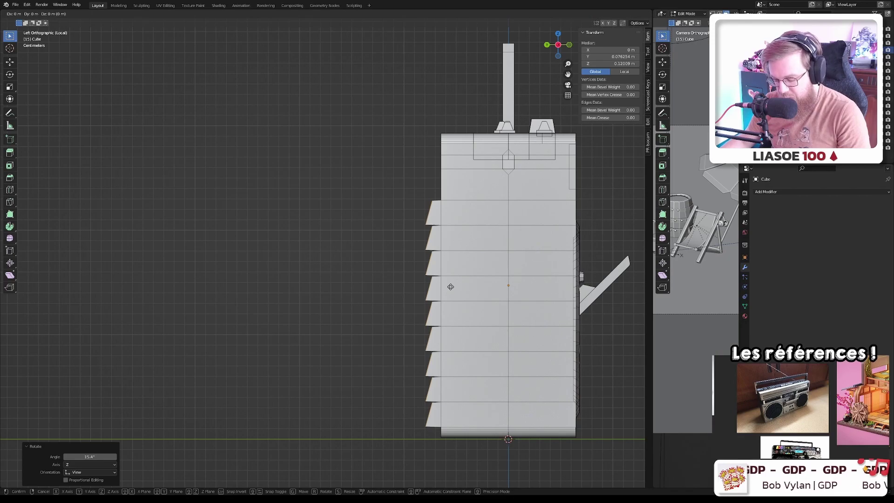
{"action": "key", "text": "y"}
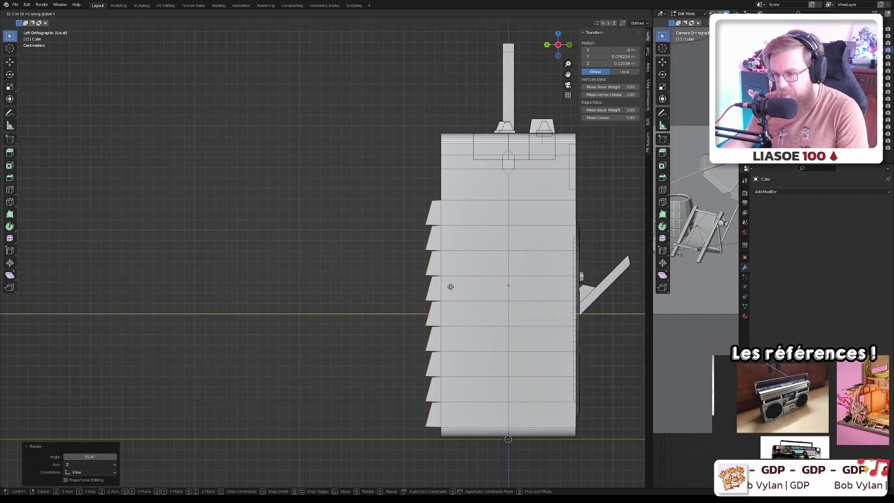
{"action": "mouse_move", "coordinate": [458, 287]}
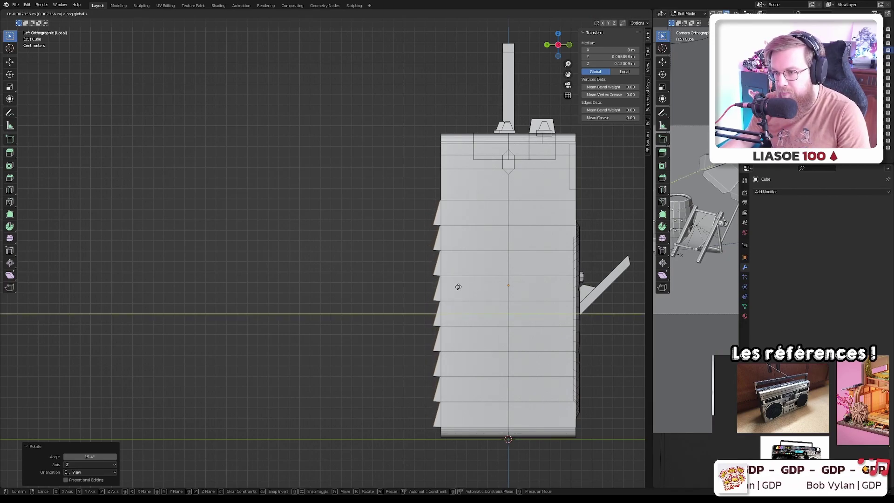
{"action": "left_click", "coordinate": [458, 287]}
{"action": "key", "text": "Tab"}
{"action": "scroll", "coordinate": [446, 293], "scroll_direction": "down", "scroll_amount": 4}
{"action": "middle_click_drag", "start_coordinate": [423, 290], "coordinate": [452, 279]}
{"action": "scroll", "coordinate": [465, 289], "scroll_direction": "up", "scroll_amount": 3}
{"action": "scroll", "coordinate": [445, 279], "scroll_direction": "down", "scroll_amount": 5}
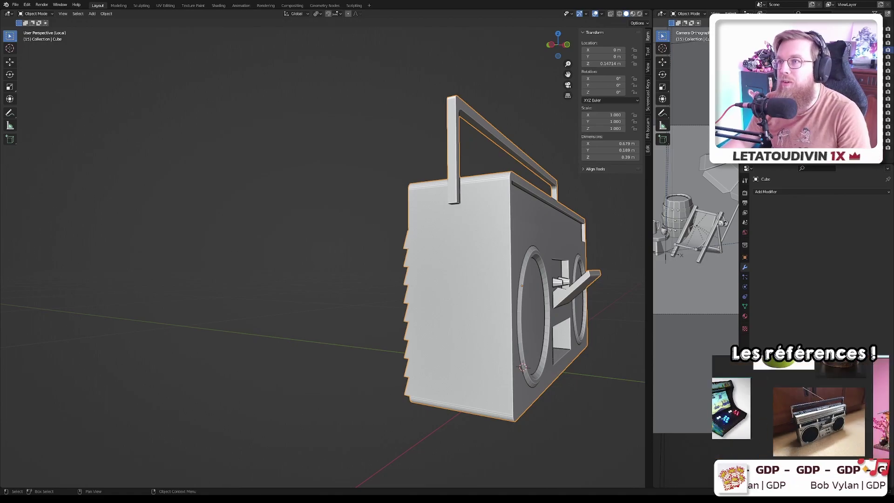
- Orbit and zoom around the boombox to inspect its slatted end and front
{"action": "scroll", "coordinate": [447, 330], "scroll_direction": "down", "scroll_amount": 2}
{"action": "middle_click_drag", "start_coordinate": [447, 331], "coordinate": [423, 292]}
{"action": "scroll", "coordinate": [423, 293], "scroll_direction": "up", "scroll_amount": 6}
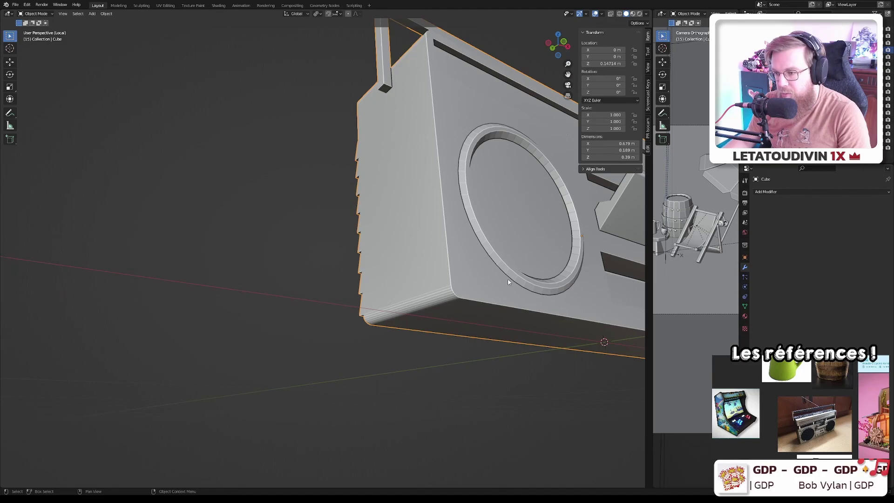
{"action": "scroll", "coordinate": [508, 282], "scroll_direction": "down", "scroll_amount": 5}
{"action": "middle_click_drag", "start_coordinate": [509, 282], "coordinate": [462, 284]}
{"action": "scroll", "coordinate": [392, 318], "scroll_direction": "up", "scroll_amount": 5}
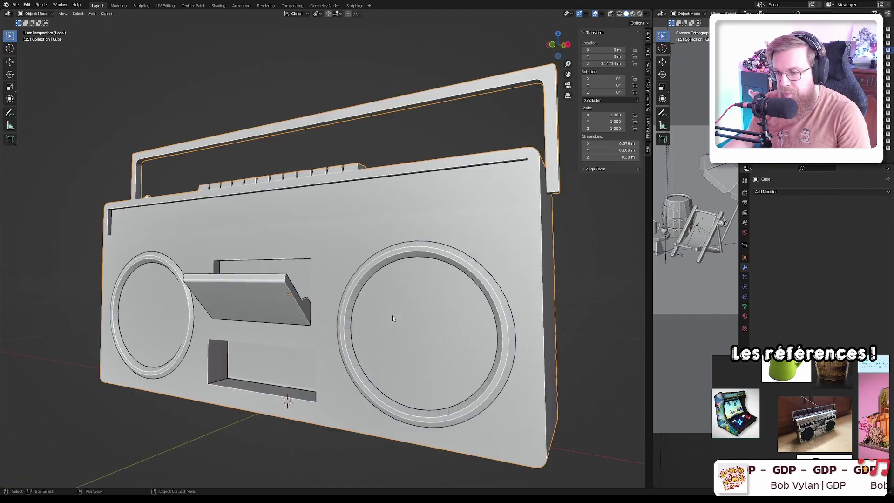
{"action": "middle_click_drag", "start_coordinate": [301, 331], "coordinate": [466, 327]}
{"action": "scroll", "coordinate": [331, 333], "scroll_direction": "down", "scroll_amount": 2}
{"action": "scroll", "coordinate": [376, 254], "scroll_direction": "up", "scroll_amount": 3}
{"action": "scroll", "coordinate": [465, 327], "scroll_direction": "up", "scroll_amount": 6}
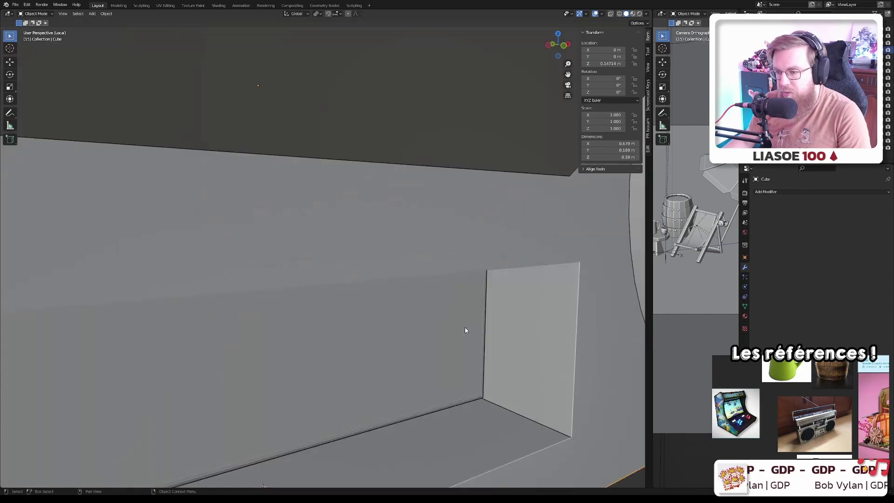
- In Edit Mode, select the inner faces of the boombox's lower front slot
{"action": "key", "text": "Tab"}
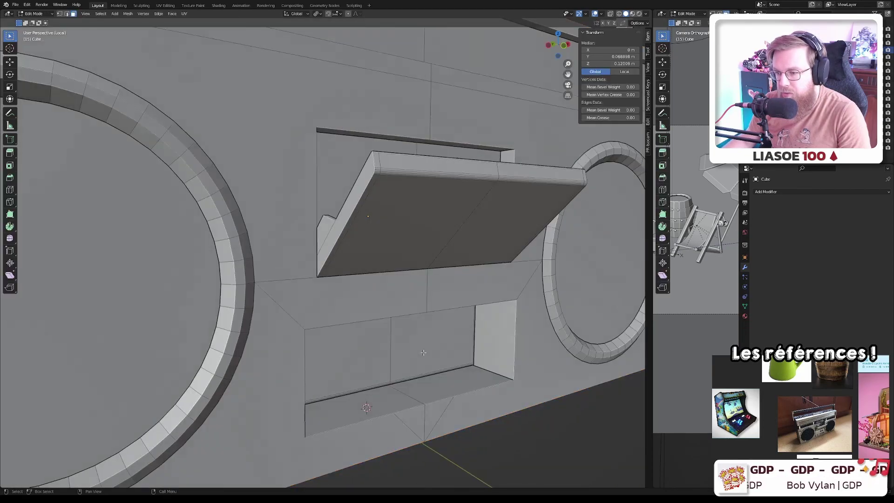
{"action": "left_click", "coordinate": [421, 356]}
{"action": "middle_click_drag", "start_coordinate": [421, 357], "coordinate": [401, 357]}
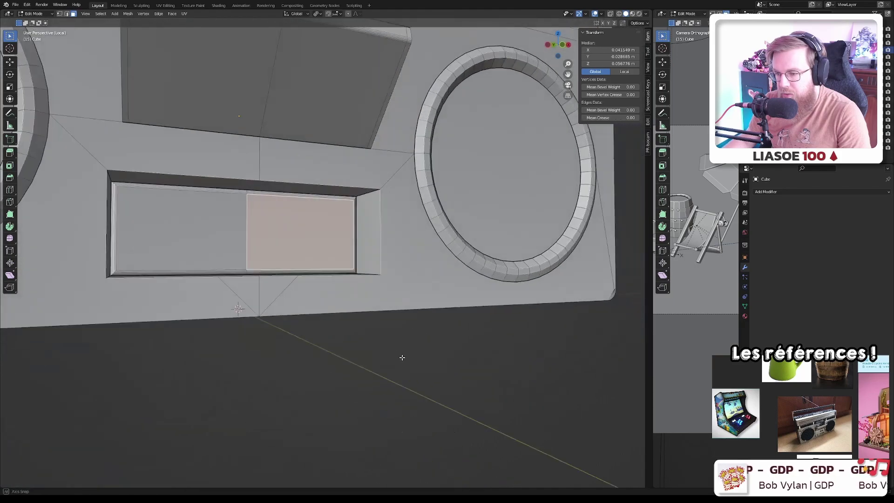
{"action": "left_click", "coordinate": [208, 243], "text": "shift"}
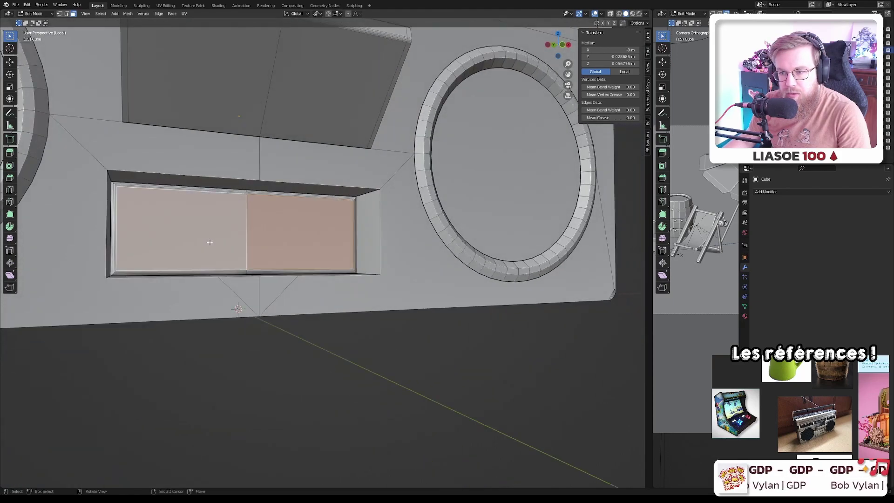
{"action": "scroll", "coordinate": [209, 243], "scroll_direction": "down", "scroll_amount": 5}
{"action": "scroll", "coordinate": [377, 305], "scroll_direction": "down", "scroll_amount": 2}
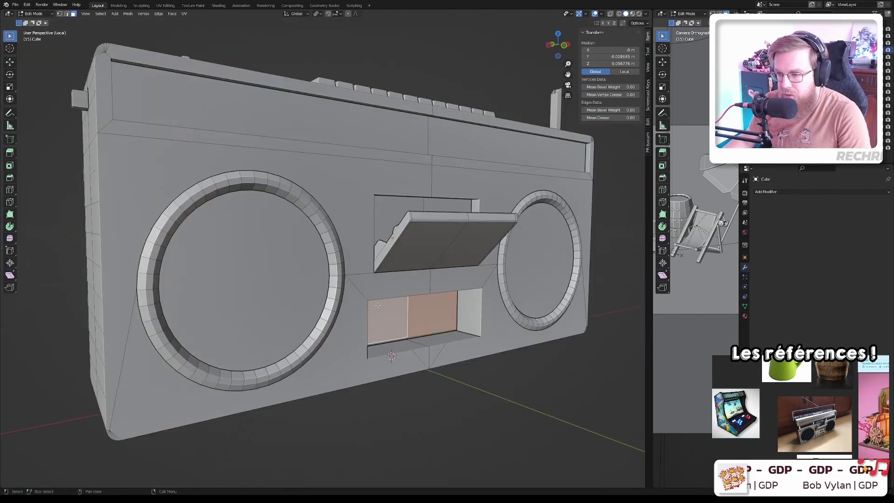
{"action": "mouse_move", "coordinate": [378, 305]}
{"action": "middle_mouse_down"}
{"action": "mouse_move", "coordinate": [414, 306]}
{"action": "mouse_move", "coordinate": [368, 305]}
{"action": "middle_mouse_up"}
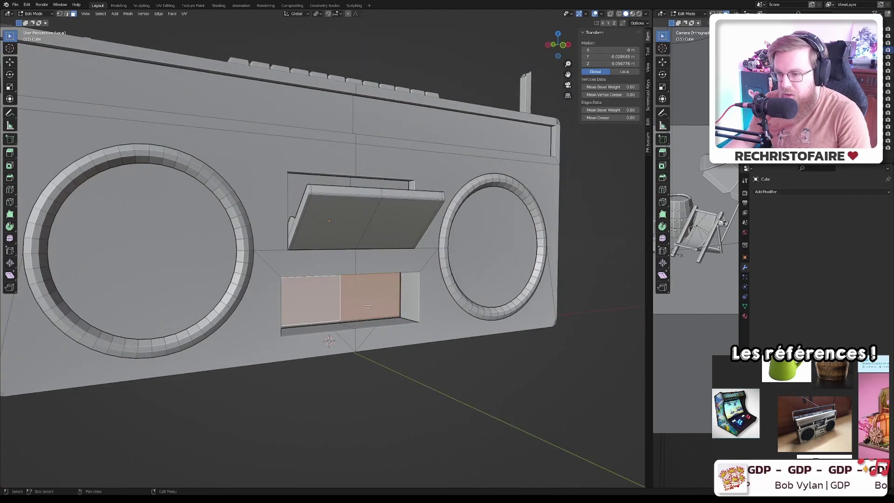
{"action": "scroll", "coordinate": [368, 305], "scroll_direction": "up", "scroll_amount": 7}
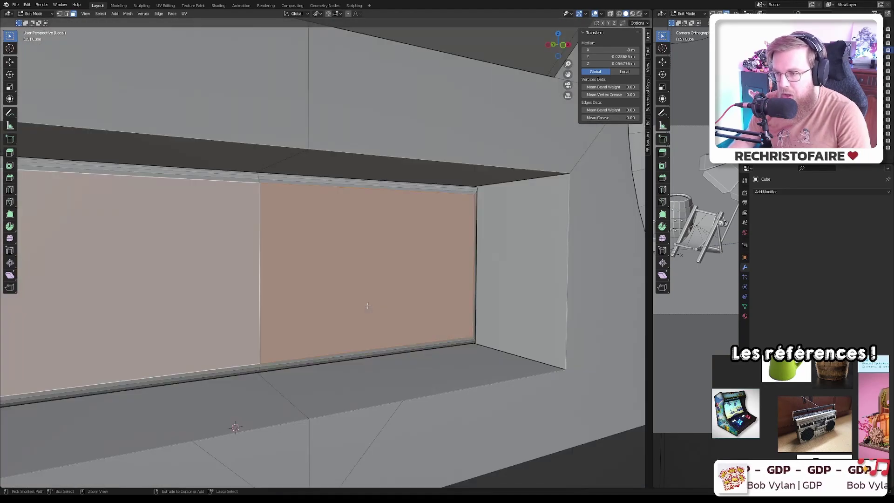
- Refine the slot face selection and slide the faces along Y so the panel protrudes
{"action": "key", "text": "ctrl+KP_Add"}
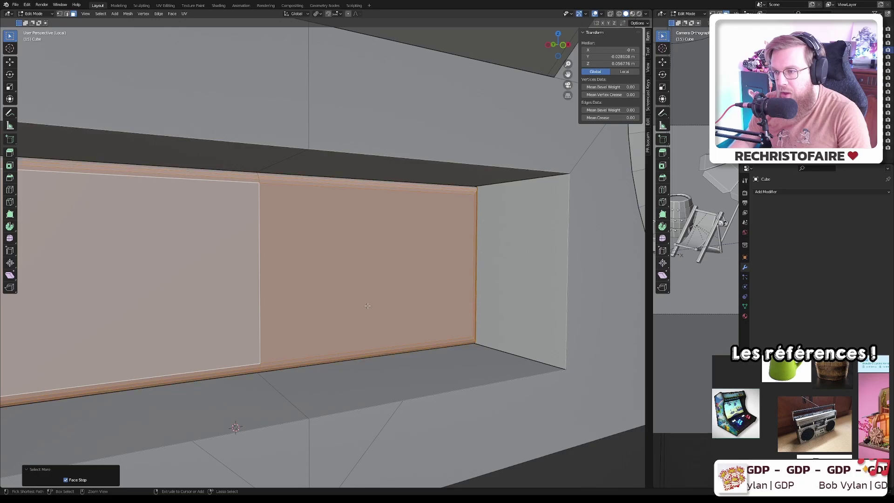
{"action": "key", "text": "ctrl+KP_Add"}
{"action": "key", "text": "ctrl+KP_Add"}
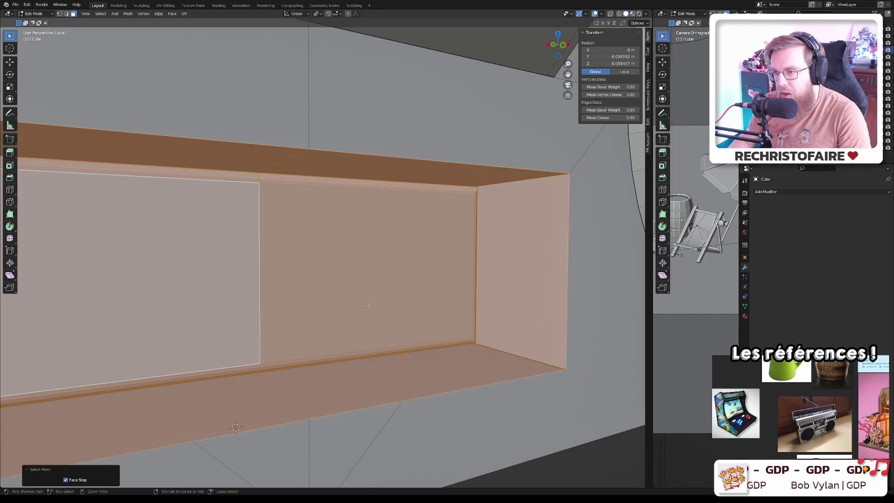
{"action": "key", "text": "ctrl+KP_Subtract"}
{"action": "key", "text": "Home"}
{"action": "key", "text": "KP_Decimal"}
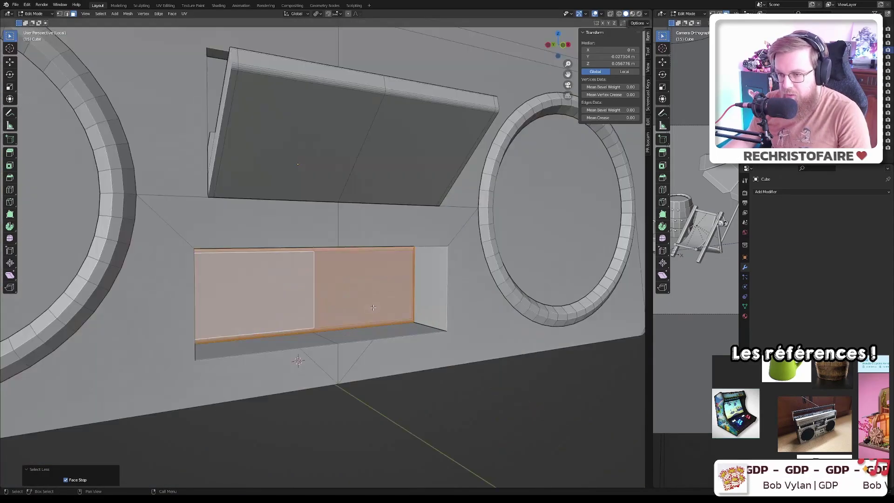
{"action": "middle_click_drag", "start_coordinate": [373, 307], "coordinate": [400, 302]}
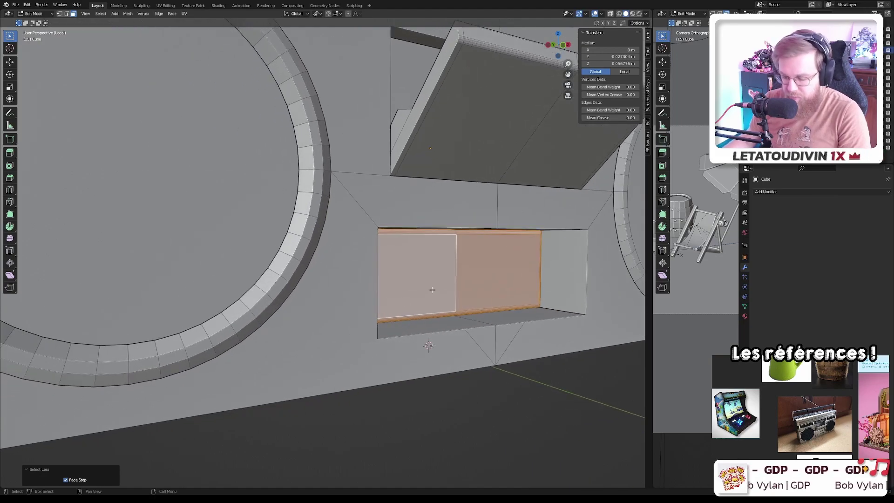
{"action": "key", "text": "g"}
{"action": "key", "text": "y"}
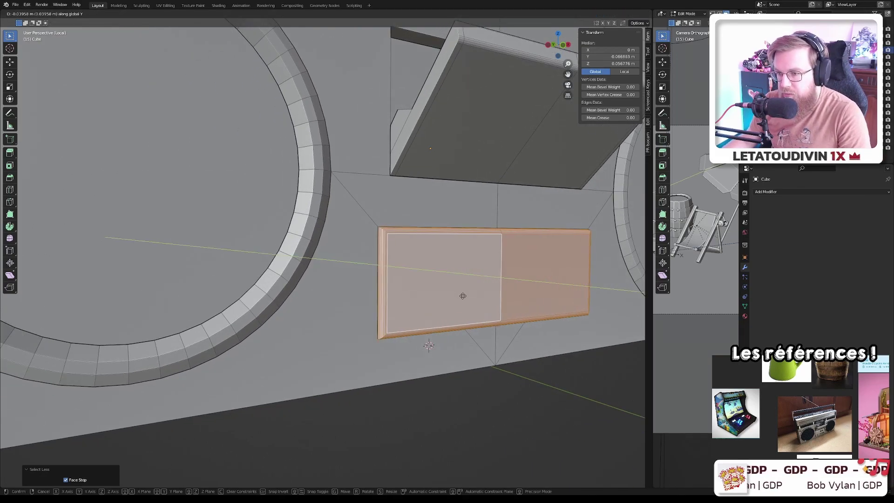
{"action": "left_click", "coordinate": [463, 298]}
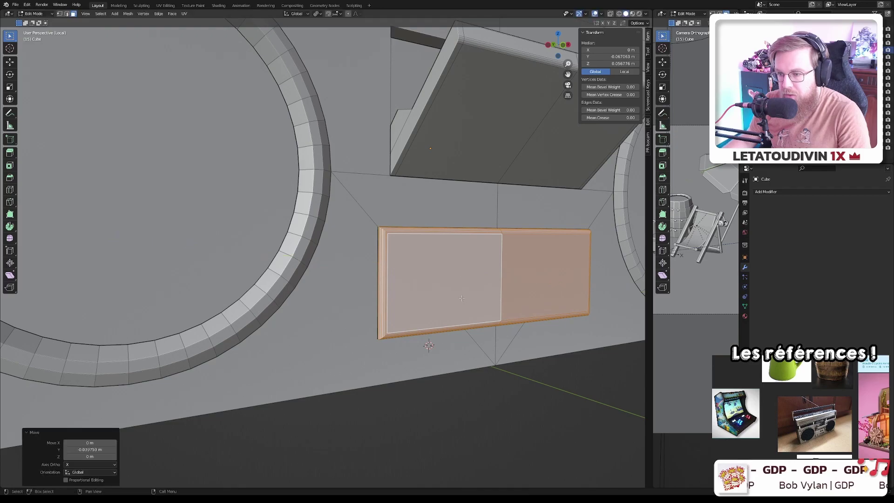
- Return to Object Mode, frame the boombox and save objects.blend
{"action": "key", "text": "Tab"}
{"action": "key", "text": "KP_Decimal"}
{"action": "middle_click_drag", "start_coordinate": [463, 301], "coordinate": [412, 298]}
{"action": "key", "text": "ctrl+s"}
{"action": "scroll", "coordinate": [412, 298], "scroll_direction": "up", "scroll_amount": 2}
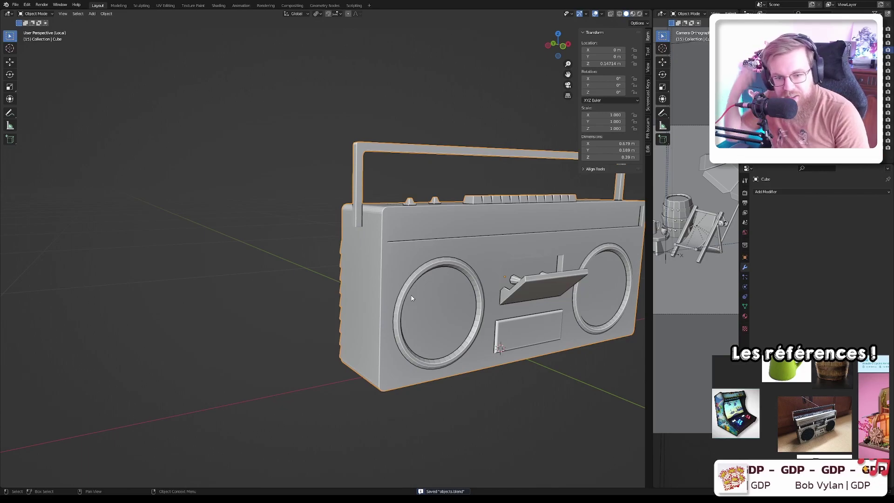
- Inspect the finished boombox from front, side and left-front angles, then save objects.blend
{"action": "scroll", "coordinate": [416, 286], "scroll_direction": "down", "scroll_amount": 2}
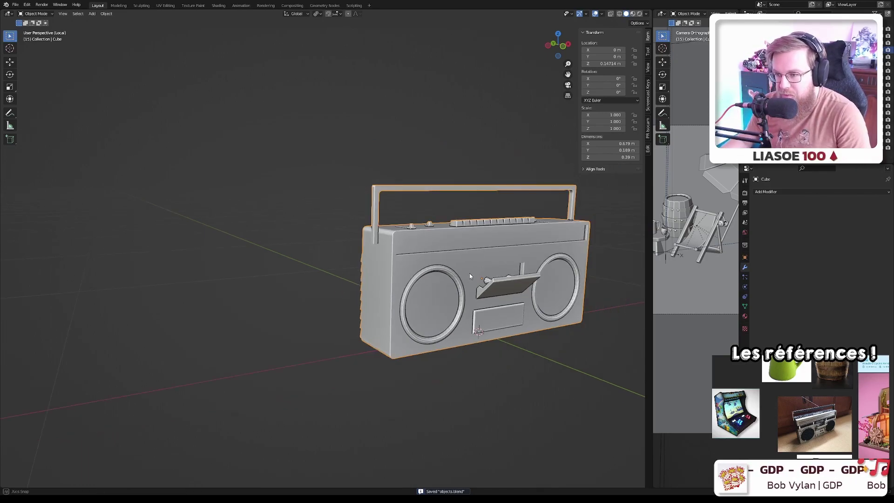
{"action": "middle_click_drag", "start_coordinate": [469, 273], "coordinate": [447, 287]}
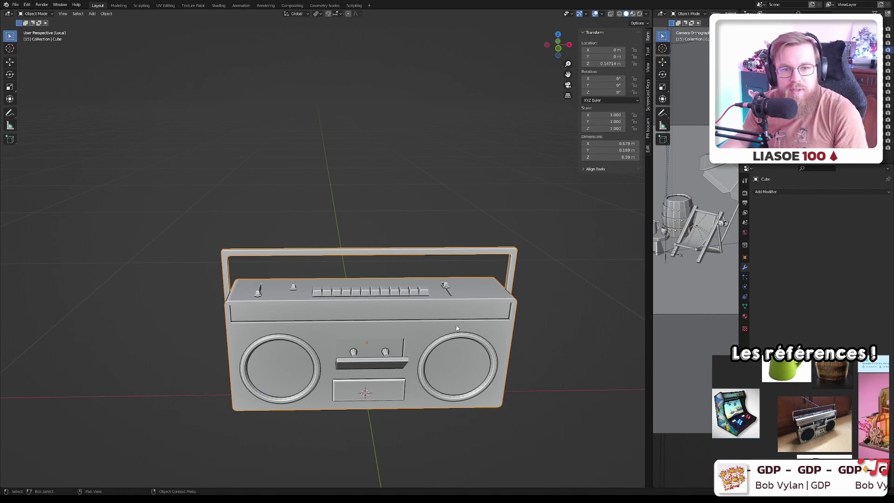
{"action": "scroll", "coordinate": [381, 326], "scroll_direction": "up", "scroll_amount": 2}
{"action": "scroll", "coordinate": [381, 326], "scroll_direction": "down", "scroll_amount": 2}
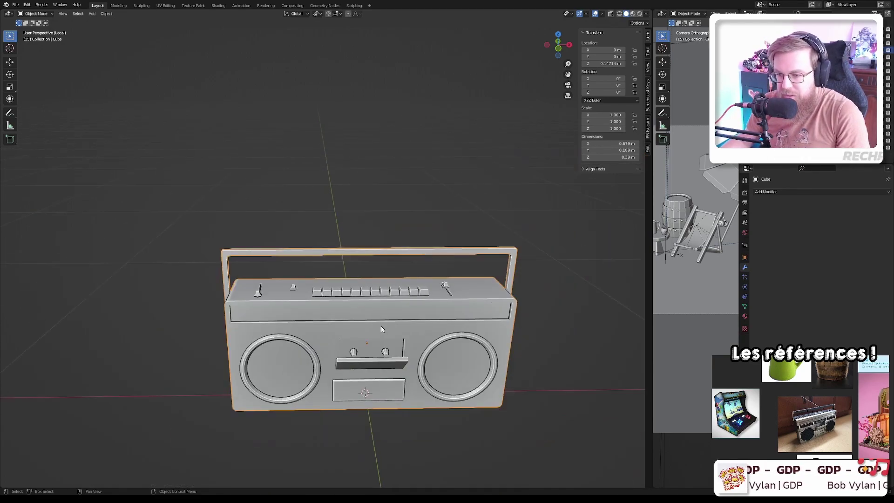
{"action": "middle_click_drag", "start_coordinate": [381, 326], "coordinate": [351, 295]}
{"action": "scroll", "coordinate": [350, 291], "scroll_direction": "up", "scroll_amount": 3}
{"action": "scroll", "coordinate": [350, 292], "scroll_direction": "down", "scroll_amount": 2}
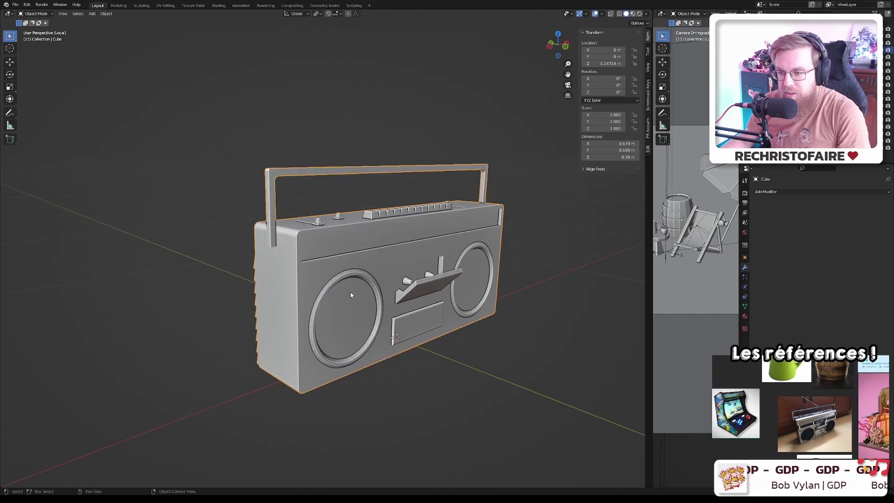
{"action": "scroll", "coordinate": [351, 291], "scroll_direction": "up", "scroll_amount": 2}
{"action": "scroll", "coordinate": [377, 289], "scroll_direction": "down", "scroll_amount": 1}
{"action": "scroll", "coordinate": [377, 288], "scroll_direction": "down", "scroll_amount": 2}
{"action": "middle_click_drag", "start_coordinate": [377, 288], "coordinate": [330, 276]}
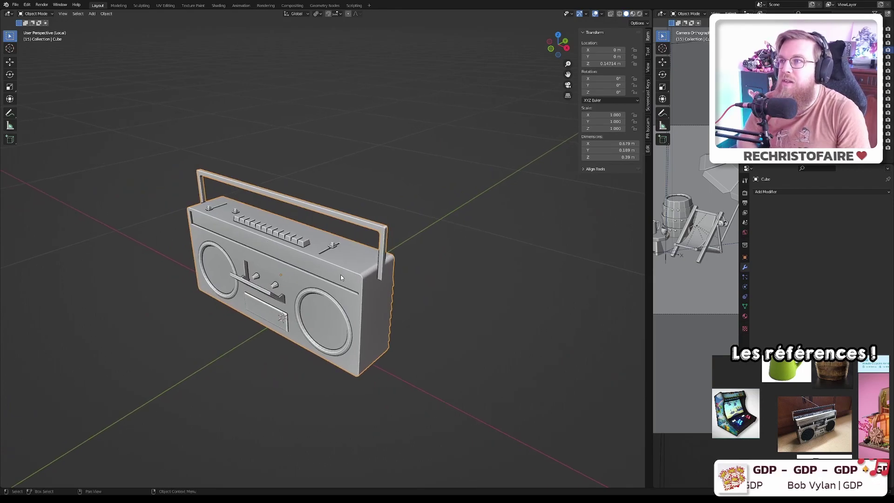
{"action": "scroll", "coordinate": [343, 276], "scroll_direction": "down", "scroll_amount": 1}
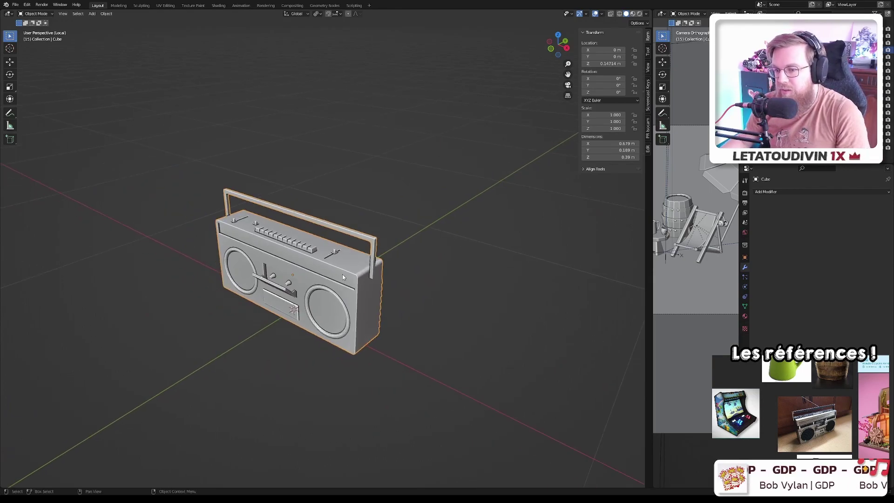
{"action": "key", "text": "ctrl+s"}
- Exit Local View and switch to a top view showing the whole beach scene
{"action": "key", "text": "KP_Divide"}
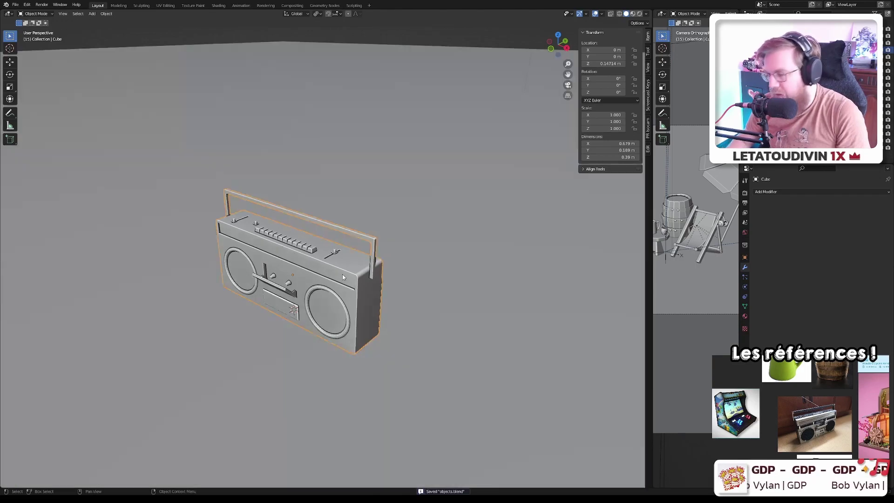
{"action": "key", "text": "KP_1"}
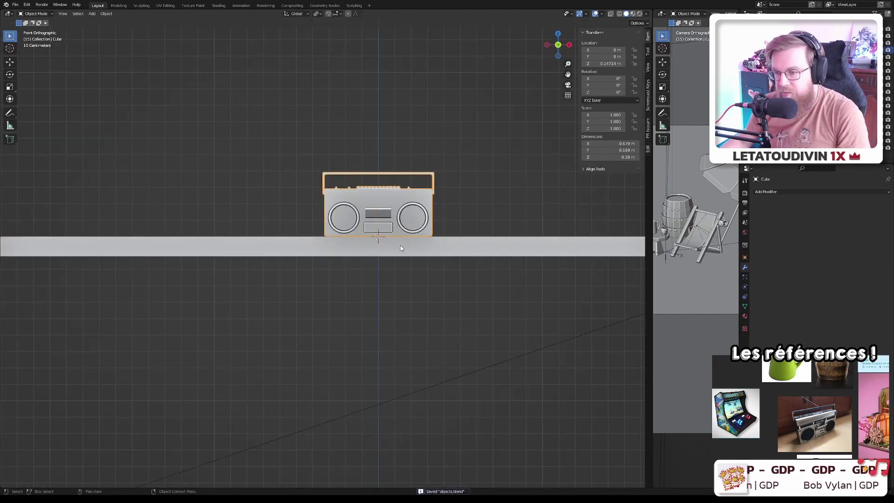
{"action": "key", "text": "KP_7"}
{"action": "scroll", "coordinate": [485, 252], "scroll_direction": "down", "scroll_amount": 3}
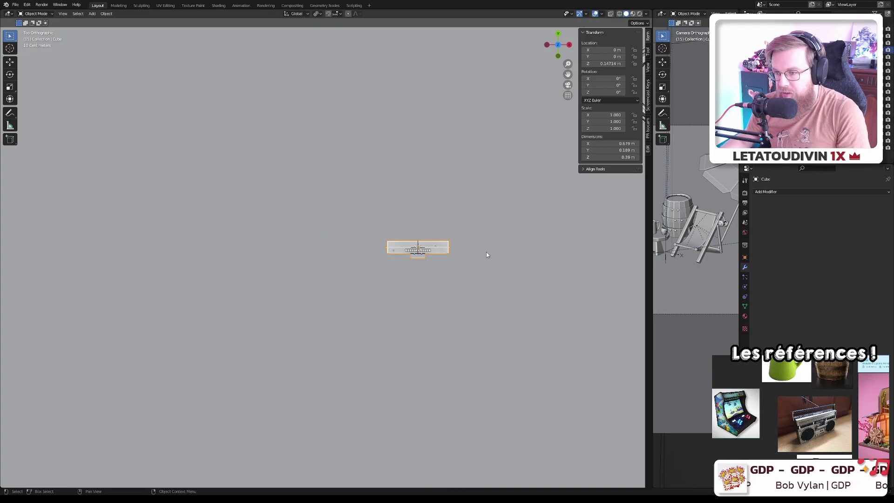
{"action": "middle_click_drag", "start_coordinate": [485, 251], "coordinate": [282, 233], "text": "shift"}
{"action": "scroll", "coordinate": [282, 235], "scroll_direction": "down", "scroll_amount": 2}
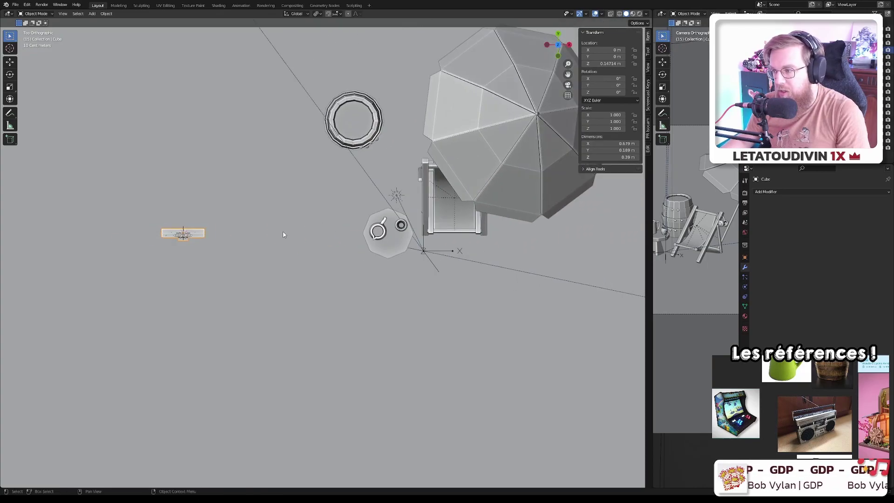
- Rotate the boombox 40.1° and check its placement from side, camera and front views
{"action": "key", "text": "g"}
{"action": "key", "text": "Return"}
{"action": "key", "text": "r"}
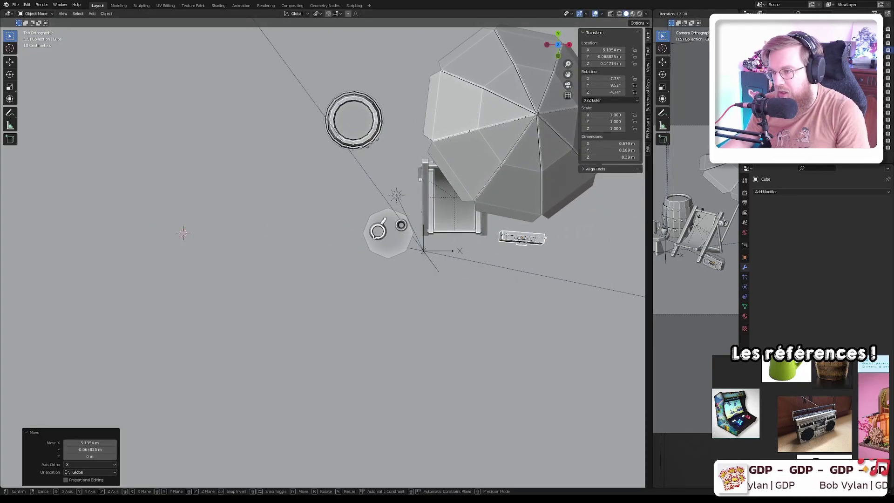
{"action": "key", "text": "Escape"}
{"action": "key", "text": "KP_3"}
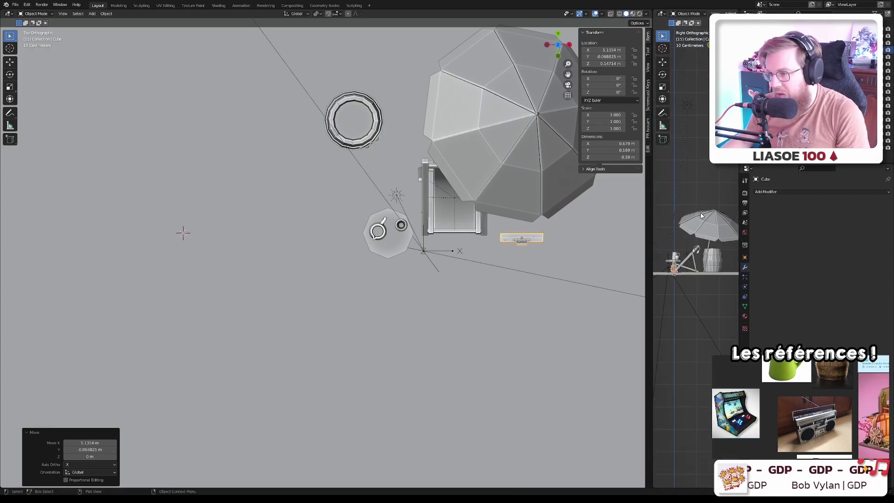
{"action": "left_click_drag", "start_coordinate": [650, 244], "coordinate": [694, 244]}
{"action": "middle_click_drag", "start_coordinate": [689, 241], "coordinate": [530, 260], "text": "shift"}
{"action": "key", "text": "r"}
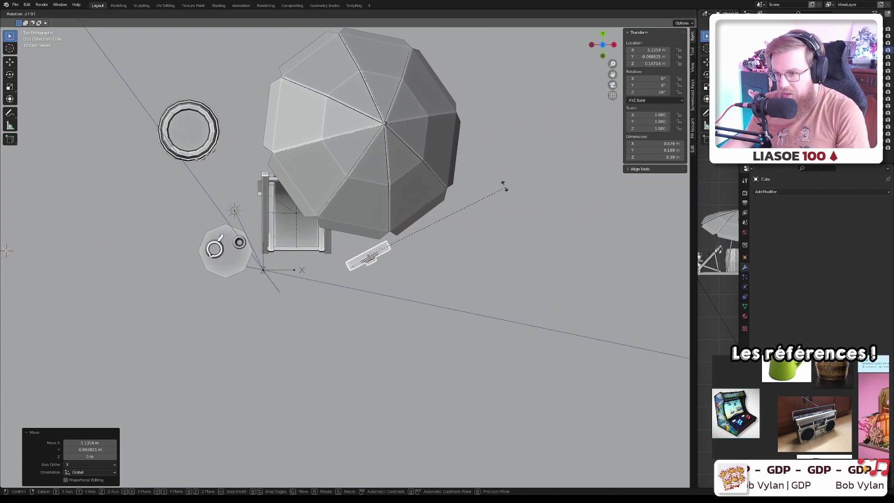
{"action": "left_click", "coordinate": [501, 195]}
{"action": "left_click_drag", "start_coordinate": [694, 270], "coordinate": [559, 272]}
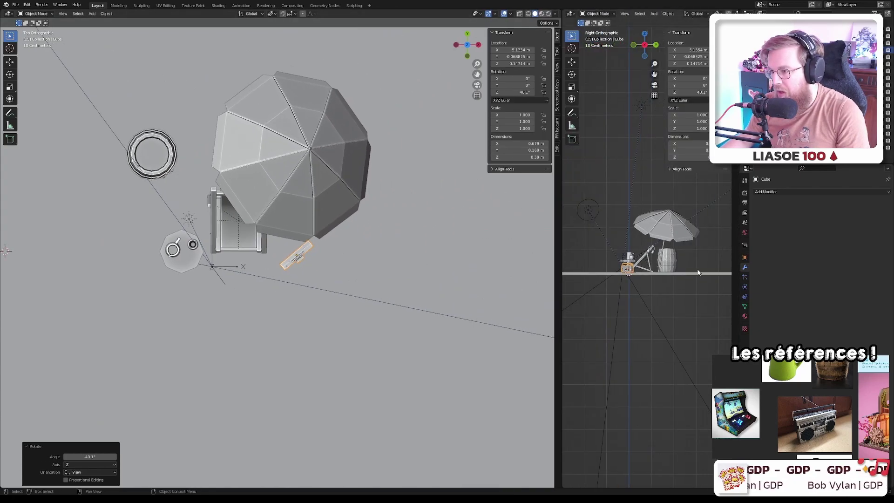
{"action": "key", "text": "KP_0"}
{"action": "middle_click_drag", "start_coordinate": [354, 262], "coordinate": [350, 274], "text": "shift"}
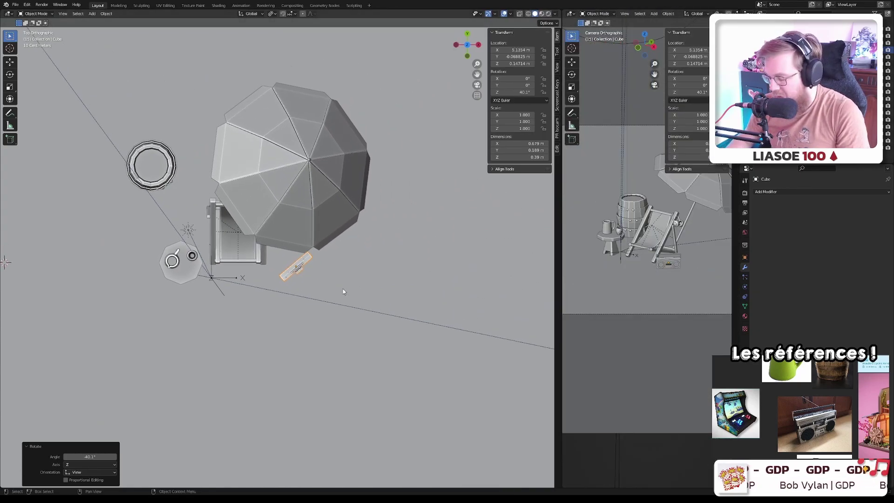
{"action": "key", "text": "KP_1"}
{"action": "scroll", "coordinate": [329, 273], "scroll_direction": "up", "scroll_amount": 4}
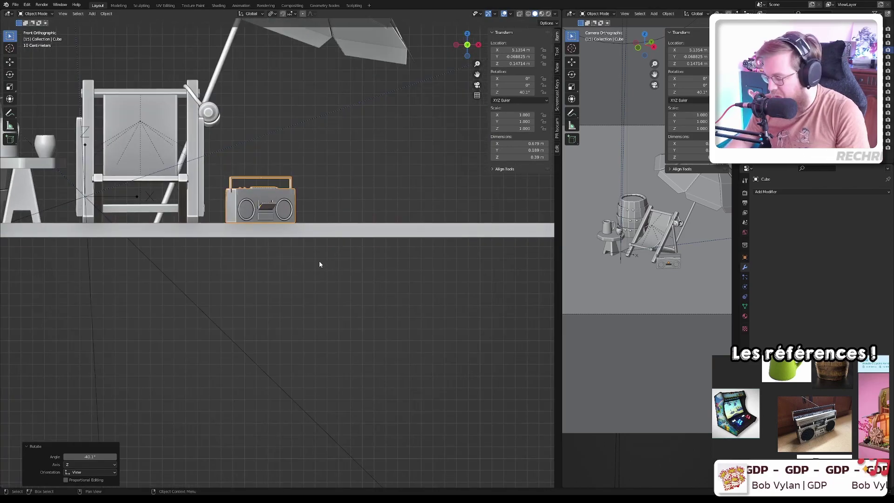
{"action": "key", "text": "KP_7"}
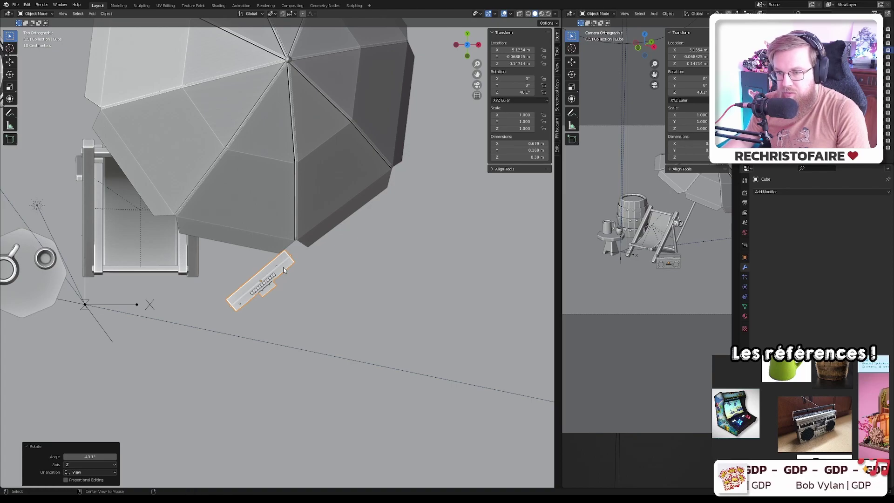
- With X-ray on, move and rotate the boombox to rest beside the deckchair at about 72°
{"action": "key", "text": "alt+z"}
{"action": "middle_click_drag", "start_coordinate": [283, 267], "coordinate": [355, 295], "text": "shift"}
{"action": "key", "text": "g"}
{"action": "left_click", "coordinate": [347, 218]}
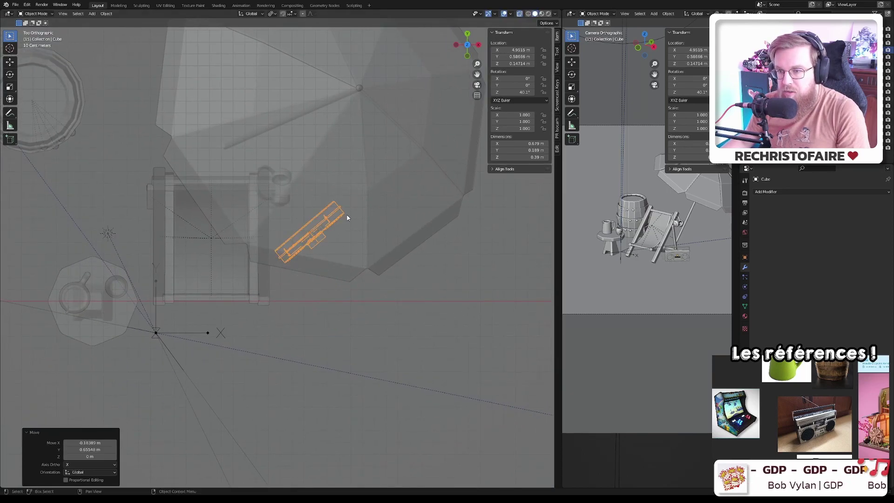
{"action": "key", "text": "r"}
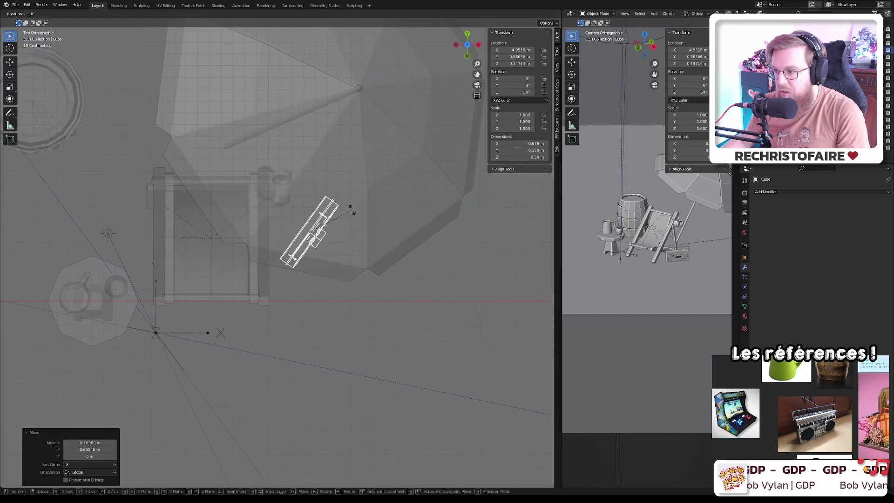
{"action": "left_click", "coordinate": [361, 239]}
{"action": "key", "text": "g"}
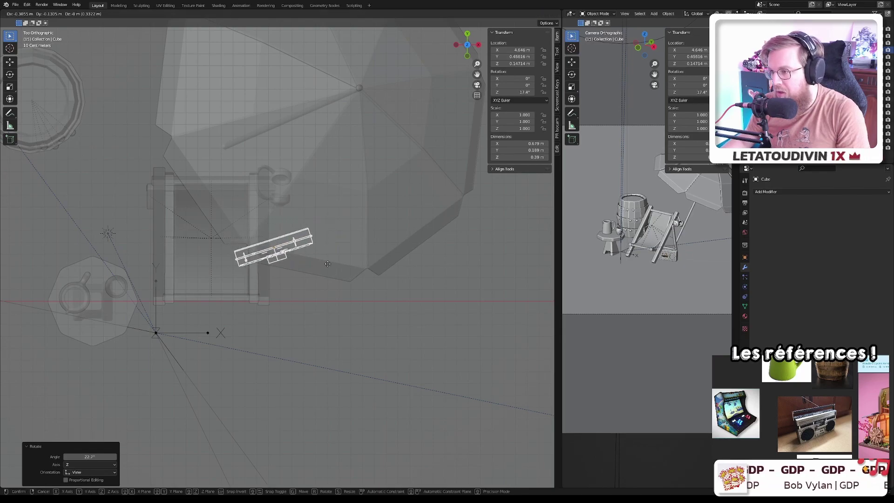
{"action": "left_click", "coordinate": [370, 248]}
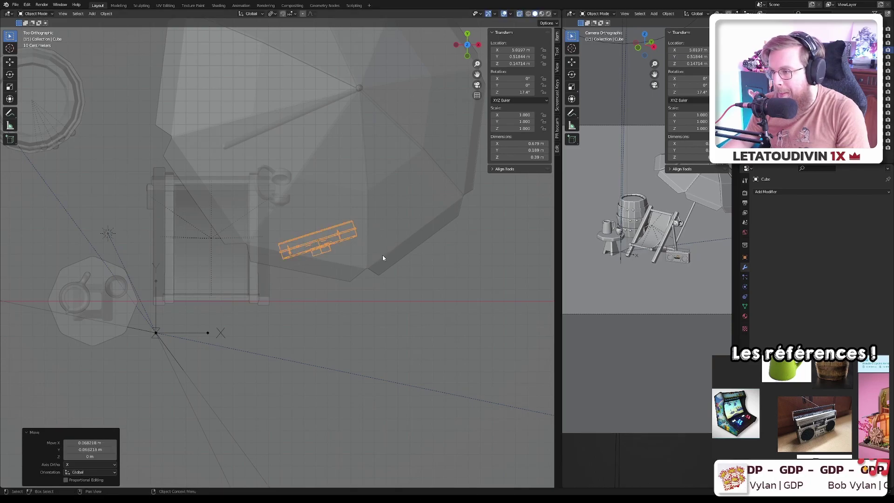
{"action": "key", "text": "r"}
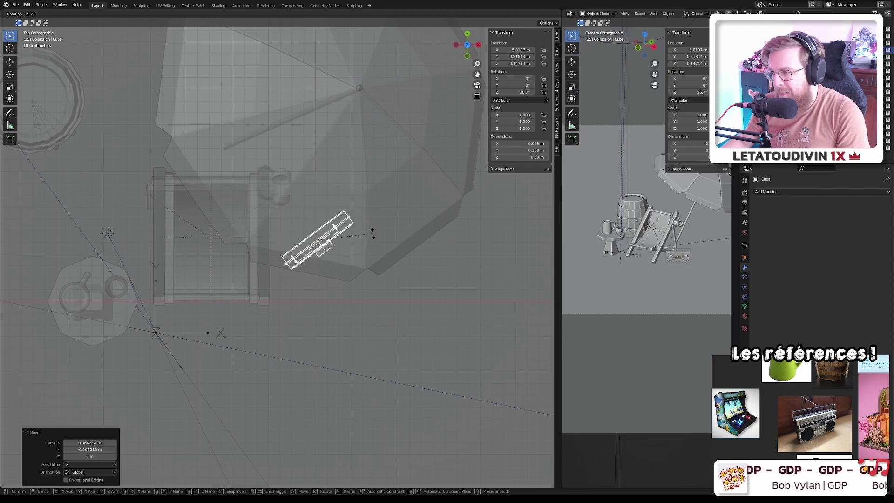
{"action": "left_click", "coordinate": [373, 189]}
{"action": "key", "text": "g"}
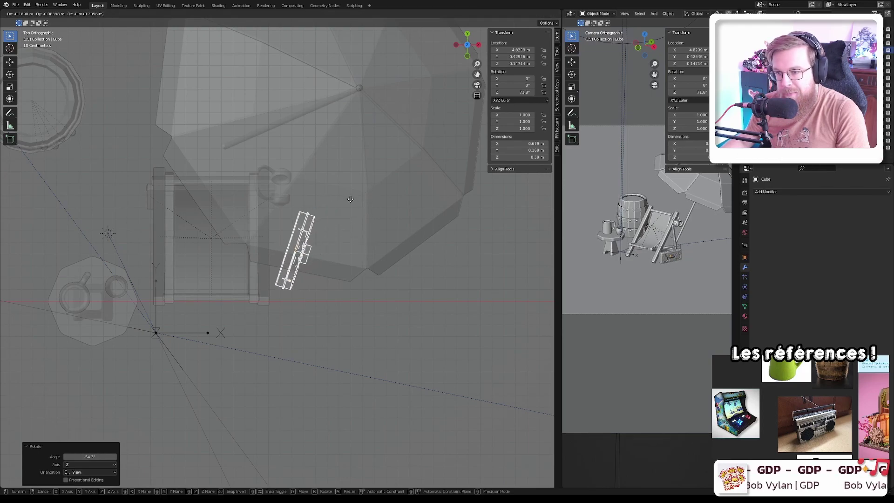
{"action": "left_click", "coordinate": [350, 199]}
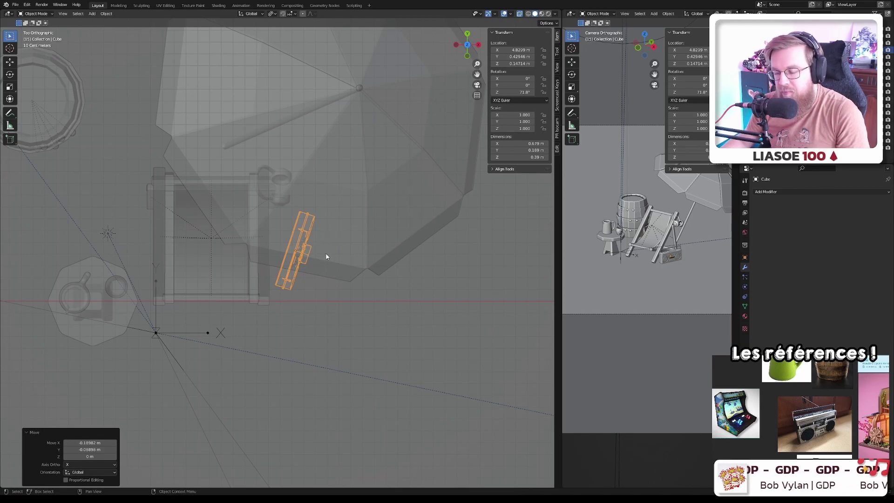
{"action": "scroll", "coordinate": [325, 253], "scroll_direction": "up", "scroll_amount": 6}
{"action": "middle_click_drag", "start_coordinate": [345, 270], "coordinate": [326, 226]}
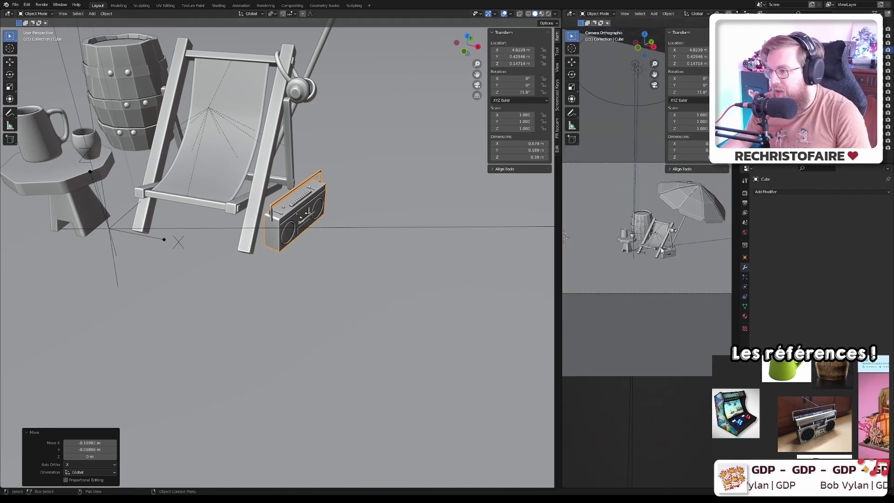
{"action": "scroll", "coordinate": [643, 247], "scroll_direction": "down", "scroll_amount": 2}
{"action": "scroll", "coordinate": [647, 249], "scroll_direction": "up", "scroll_amount": 4}
{"action": "scroll", "coordinate": [652, 252], "scroll_direction": "up", "scroll_amount": 1}
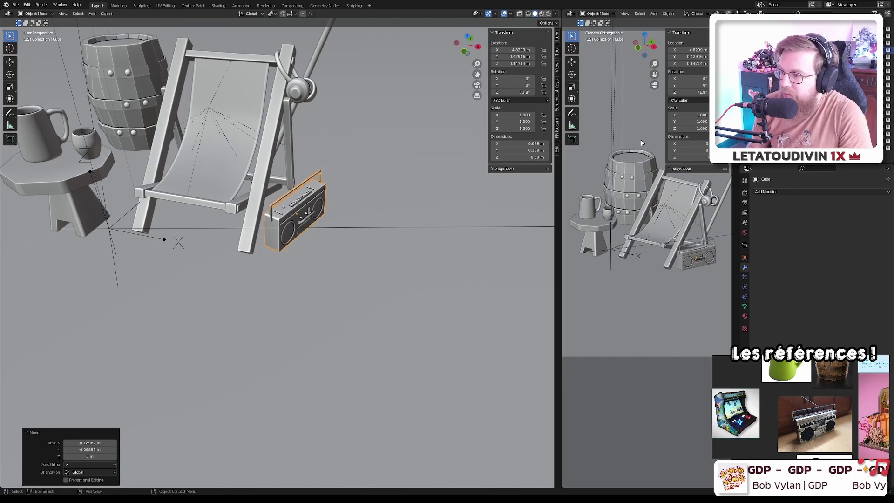
{"action": "scroll", "coordinate": [639, 191], "scroll_direction": "down", "scroll_amount": 4}
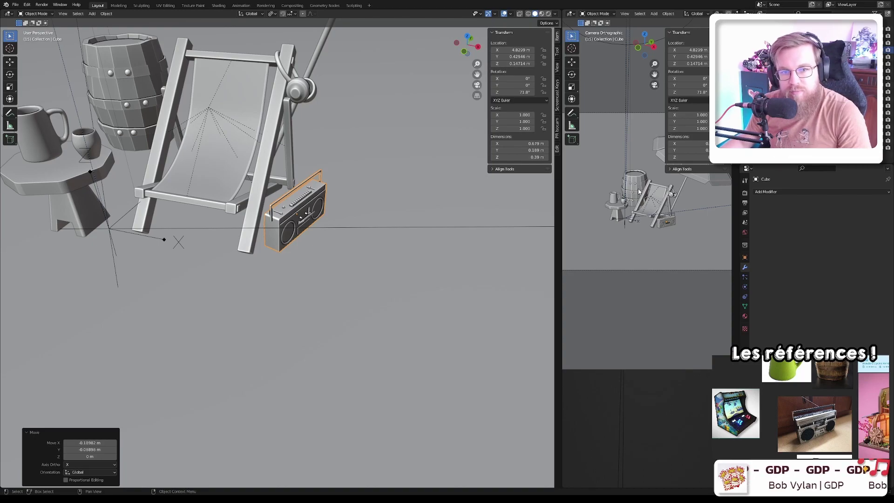
{"action": "scroll", "coordinate": [637, 201], "scroll_direction": "up", "scroll_amount": 3}
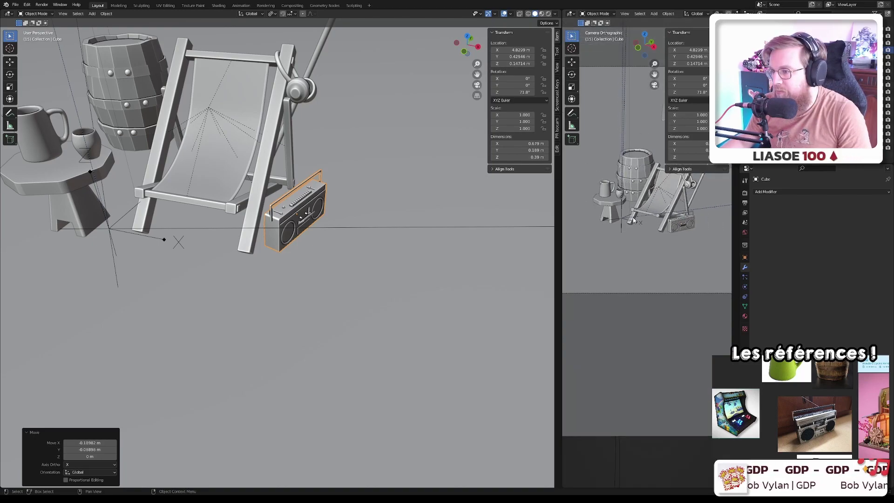
{"action": "scroll", "coordinate": [634, 220], "scroll_direction": "up", "scroll_amount": 4}
{"action": "key", "text": "KP_Decimal"}
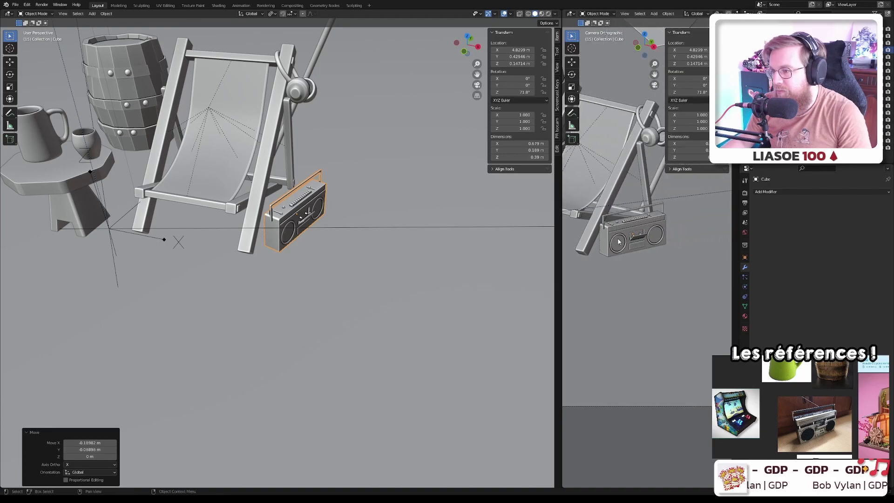
{"action": "scroll", "coordinate": [630, 241], "scroll_direction": "up", "scroll_amount": 4}
{"action": "scroll", "coordinate": [631, 241], "scroll_direction": "up", "scroll_amount": 3}
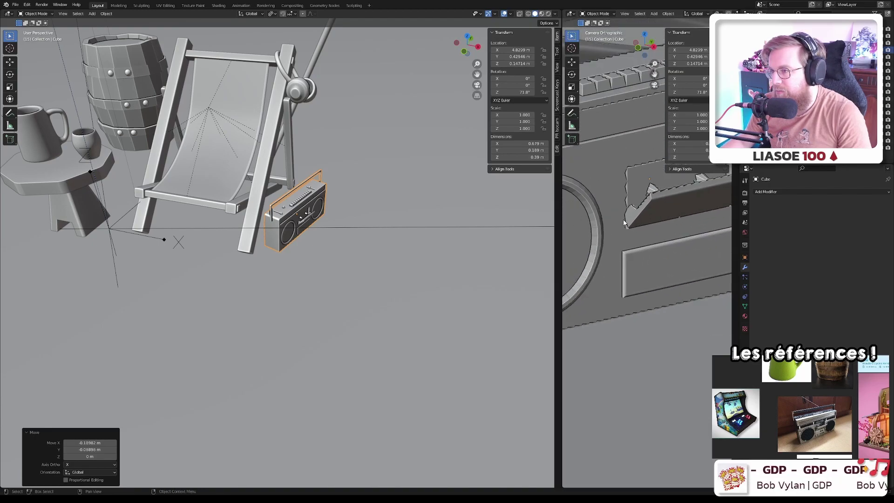
{"action": "scroll", "coordinate": [278, 227], "scroll_direction": "up", "scroll_amount": 6}
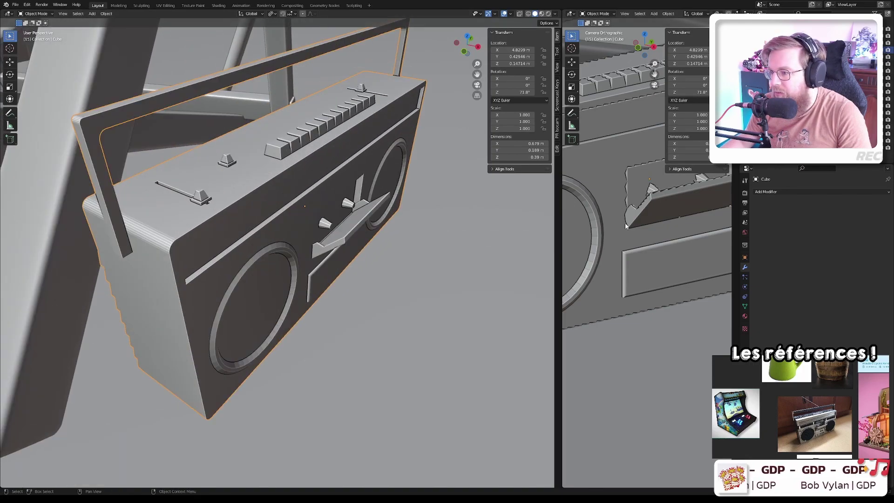
- Reselect the whole boombox body and orbit to an angled close view of it
{"action": "left_click", "coordinate": [626, 256]}
{"action": "scroll", "coordinate": [624, 235], "scroll_direction": "down", "scroll_amount": 2}
{"action": "left_click", "coordinate": [609, 223]}
{"action": "middle_click_drag", "start_coordinate": [609, 224], "coordinate": [626, 221]}
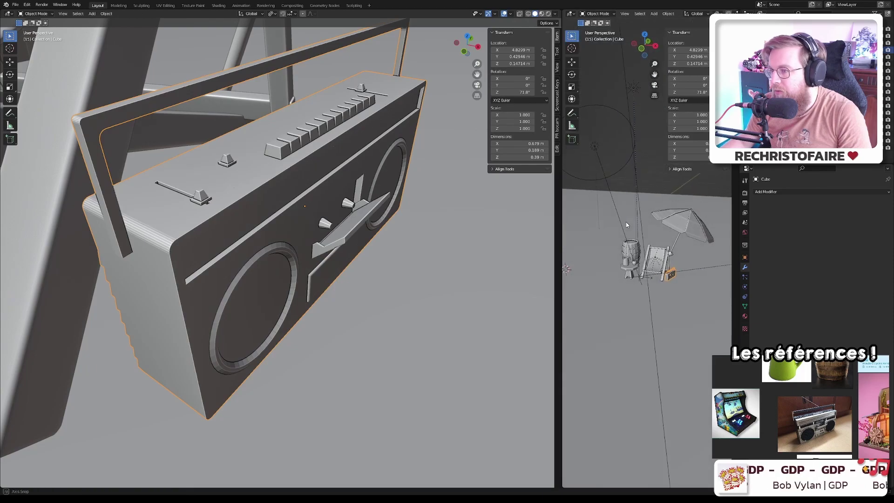
{"action": "scroll", "coordinate": [674, 278], "scroll_direction": "up", "scroll_amount": 5}
{"action": "middle_click_drag", "start_coordinate": [674, 278], "coordinate": [607, 262]}
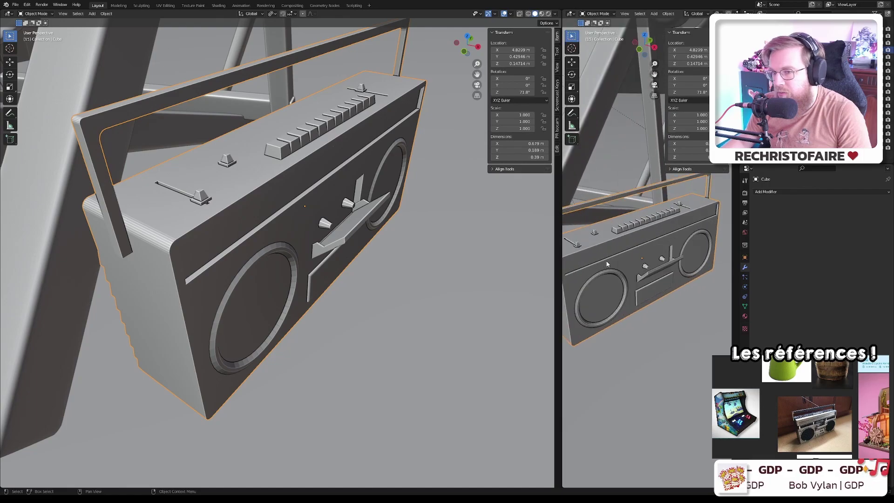
- Orbit around the deckchair to view the boombox from the side and enter Edit Mode
{"action": "scroll", "coordinate": [604, 263], "scroll_direction": "down", "scroll_amount": 5}
{"action": "scroll", "coordinate": [378, 270], "scroll_direction": "down", "scroll_amount": 10}
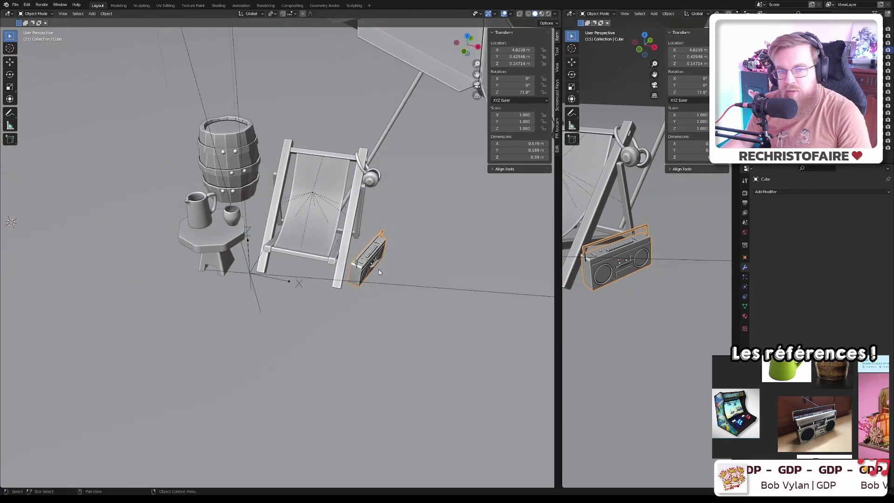
{"action": "middle_click_drag", "start_coordinate": [379, 269], "coordinate": [372, 269]}
{"action": "scroll", "coordinate": [289, 256], "scroll_direction": "up", "scroll_amount": 6}
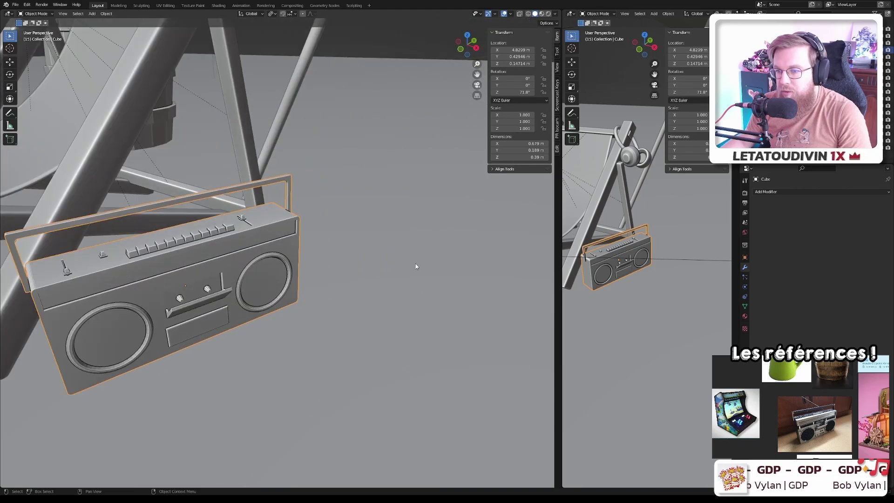
{"action": "scroll", "coordinate": [289, 257], "scroll_direction": "down", "scroll_amount": 4}
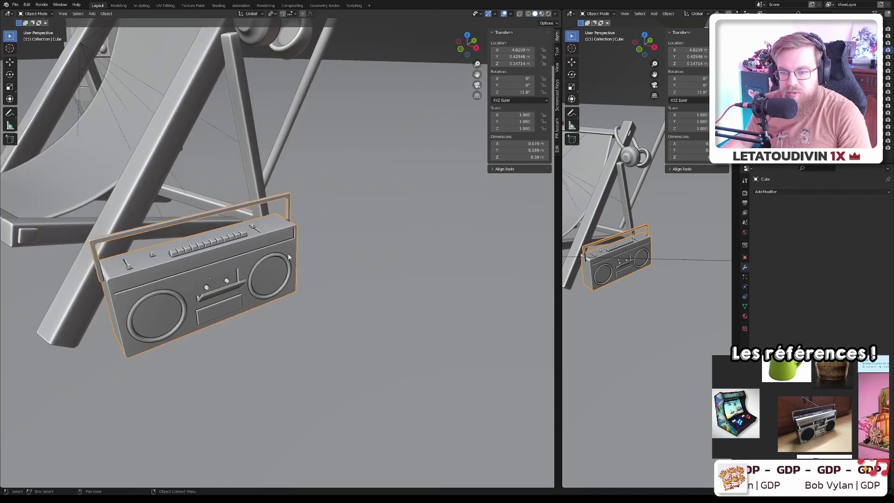
{"action": "middle_click_drag", "start_coordinate": [276, 251], "coordinate": [325, 109]}
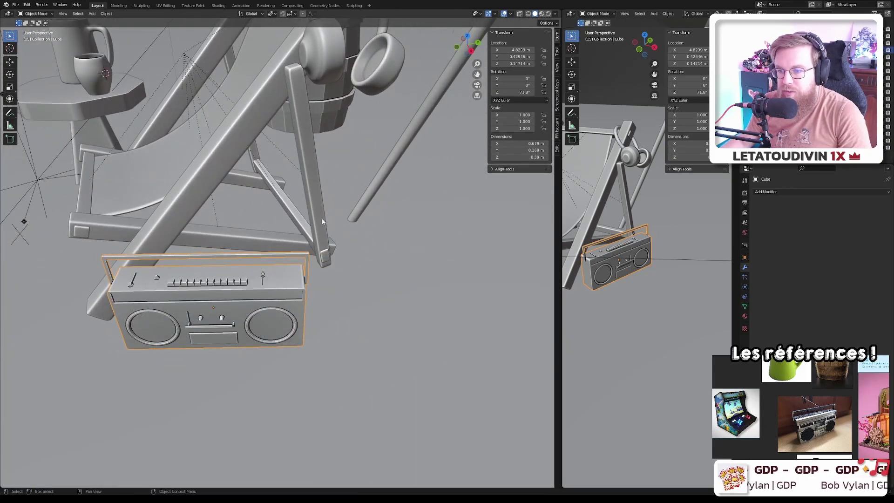
{"action": "middle_click_drag", "start_coordinate": [320, 312], "coordinate": [295, 287]}
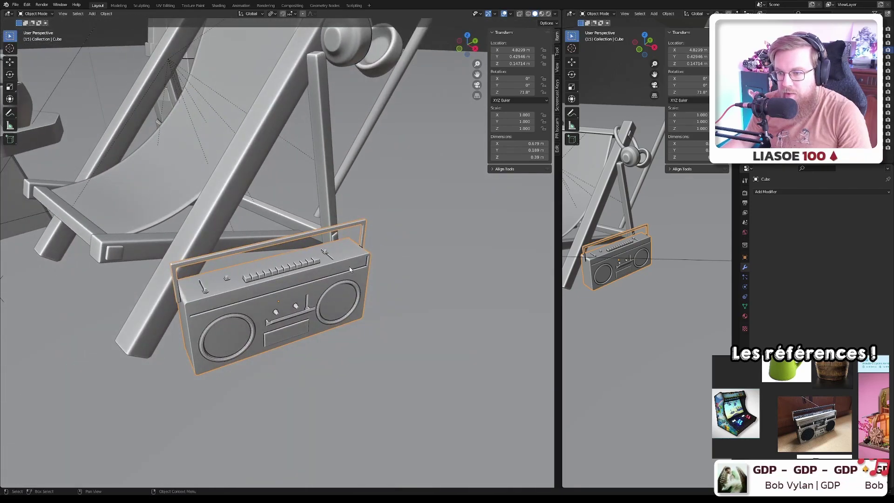
{"action": "key", "text": "Tab"}
{"action": "scroll", "coordinate": [350, 270], "scroll_direction": "up", "scroll_amount": 5}
{"action": "middle_click_drag", "start_coordinate": [350, 269], "coordinate": [363, 328]}
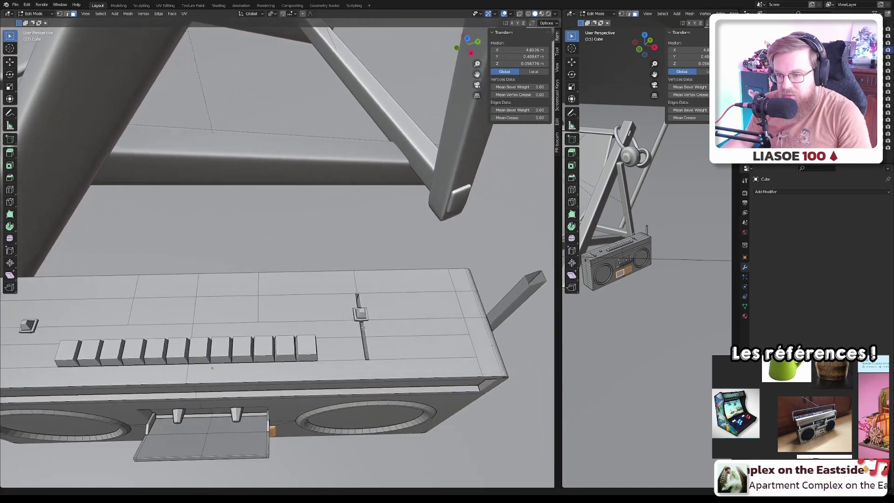
- In front view, add a 12-vertex cylinder to the boombox mesh
{"action": "scroll", "coordinate": [363, 327], "scroll_direction": "down", "scroll_amount": 3}
{"action": "key", "text": "KP_1"}
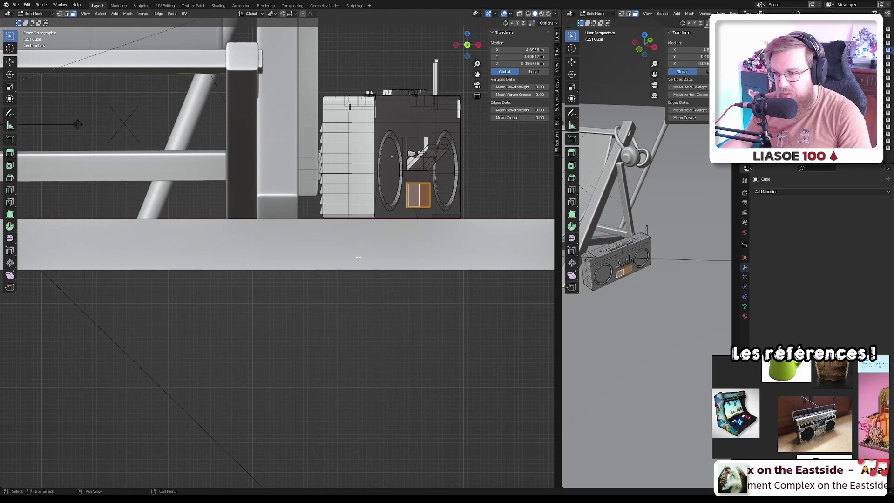
{"action": "middle_click_drag", "start_coordinate": [377, 224], "coordinate": [257, 325], "text": "shift"}
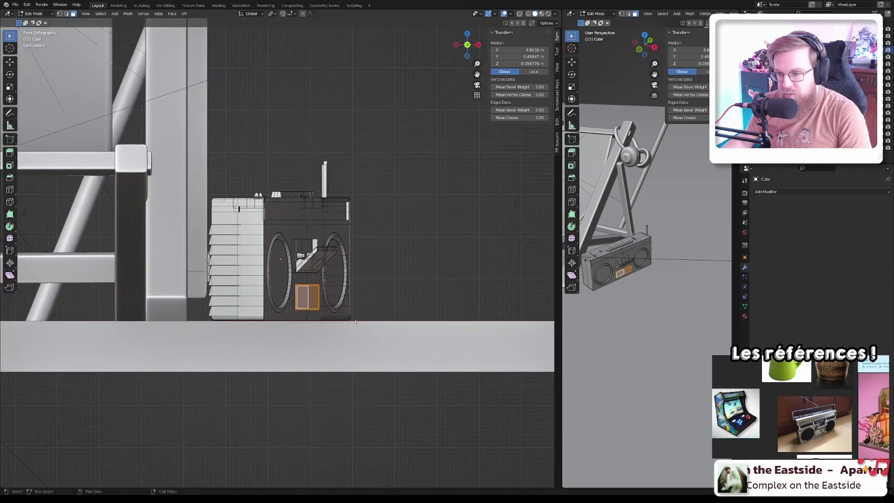
{"action": "key", "text": "shift+a"}
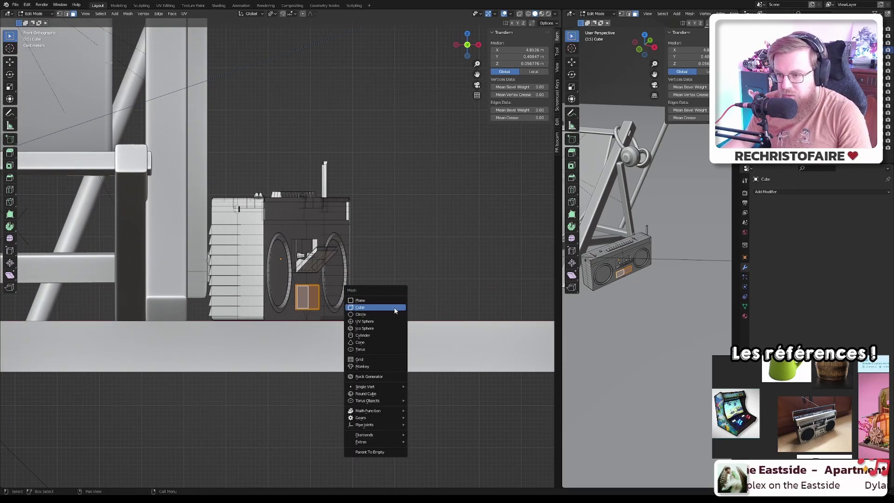
{"action": "left_click", "coordinate": [378, 336]}
{"action": "scroll", "coordinate": [385, 336], "scroll_direction": "down", "scroll_amount": 12}
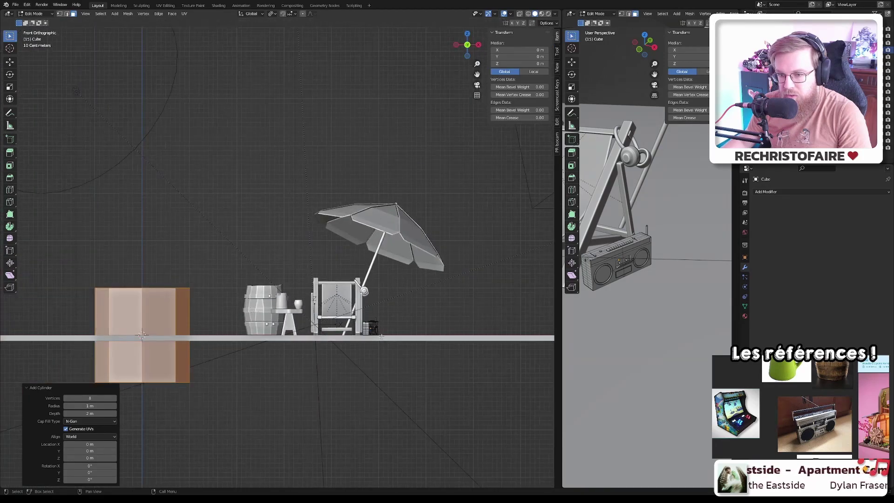
{"action": "left_click", "coordinate": [100, 400]}
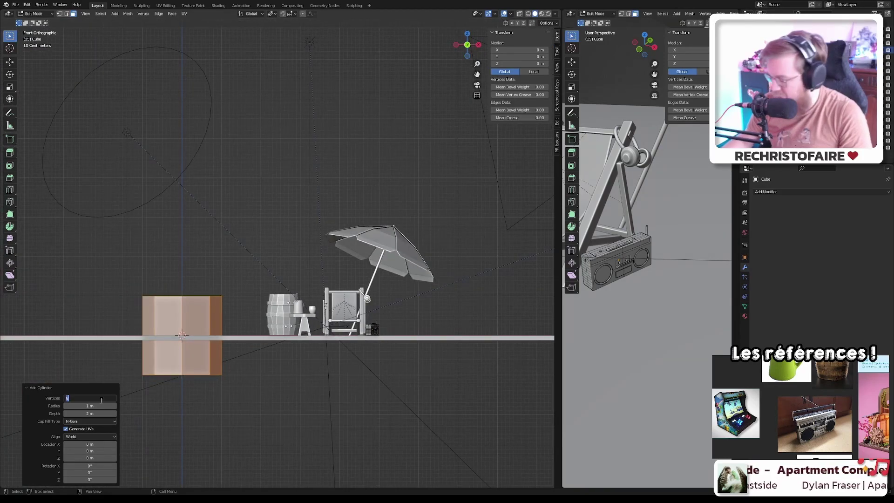
{"action": "type", "text": "12"}
{"action": "key", "text": "Return"}
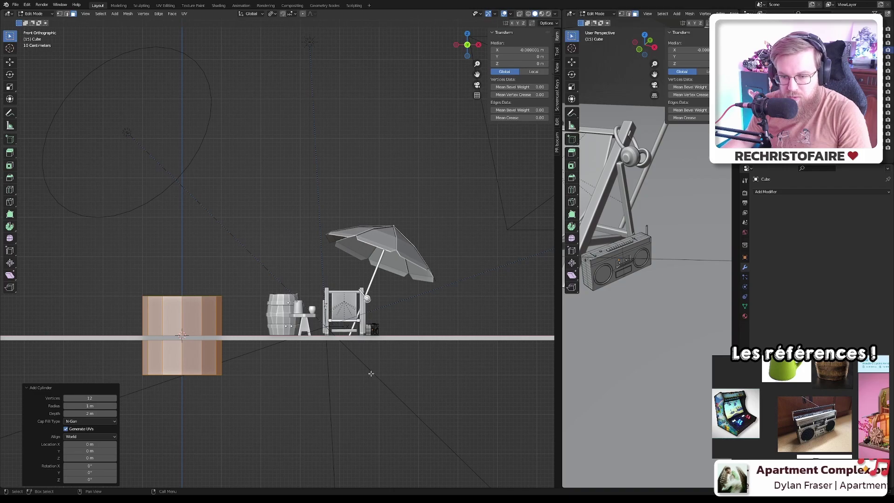
- Shrink the new cylinder, place it beside the boombox, and isolate the boombox in local view
{"action": "key", "text": "s"}
{"action": "left_click", "coordinate": [194, 338]}
{"action": "key", "text": "g"}
{"action": "left_click", "coordinate": [384, 322]}
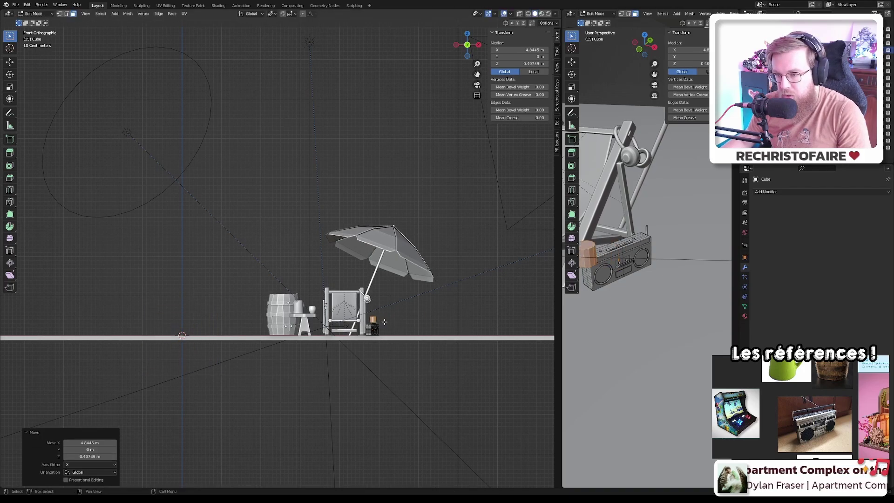
{"action": "scroll", "coordinate": [384, 322], "scroll_direction": "up", "scroll_amount": 6}
{"action": "middle_click_drag", "start_coordinate": [253, 281], "coordinate": [386, 362], "text": "shift"}
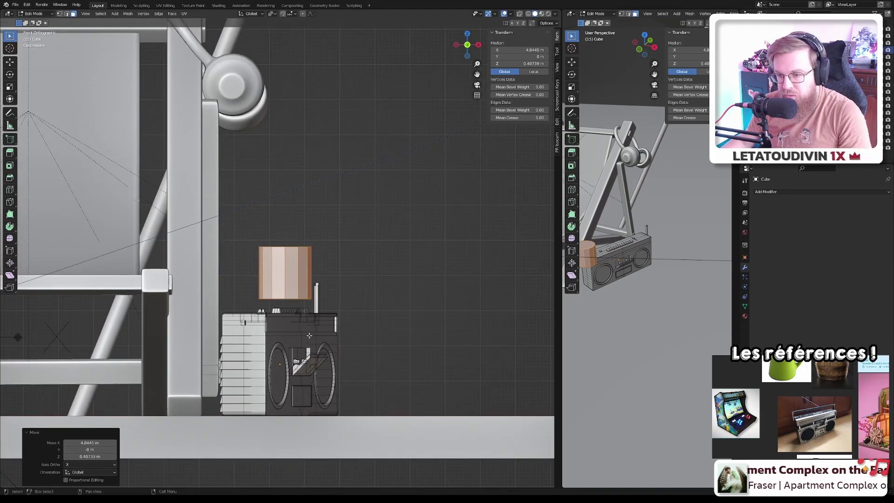
{"action": "scroll", "coordinate": [309, 335], "scroll_direction": "up", "scroll_amount": 4}
{"action": "key", "text": "KP_Divide"}
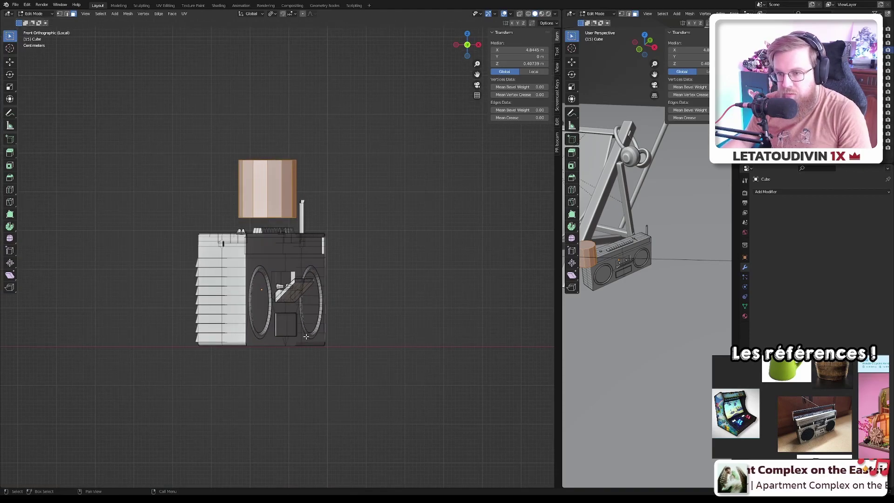
- Shrink the cylinder further and move it to the boombox's top end from the top view
{"action": "key", "text": "s"}
{"action": "left_click", "coordinate": [302, 201]}
{"action": "middle_click_drag", "start_coordinate": [302, 202], "coordinate": [243, 219]}
{"action": "key", "text": "KP_7"}
{"action": "key", "text": "g"}
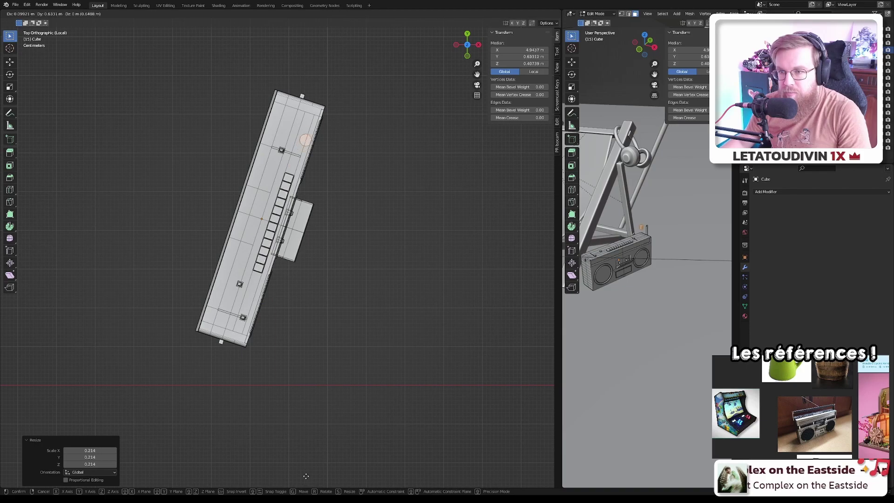
{"action": "left_click", "coordinate": [292, 462]}
- Lower the cylinder onto the boombox top using the side view, then deselect it
{"action": "key", "text": "KP_1"}
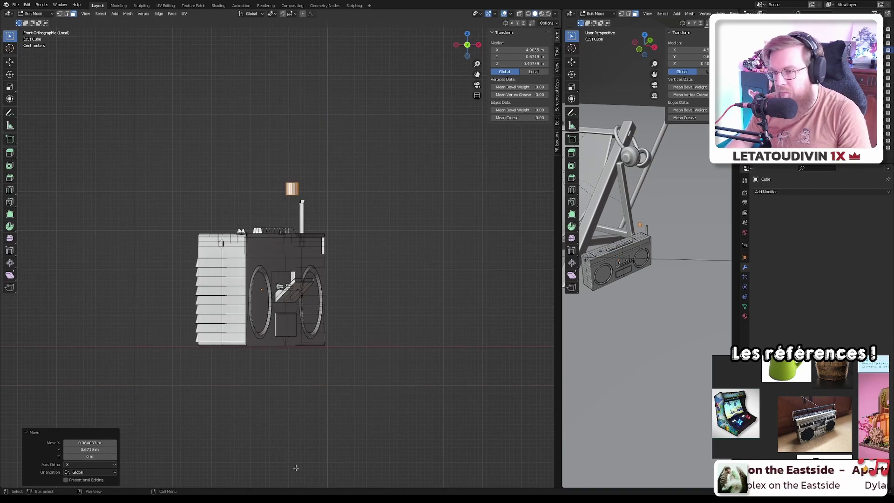
{"action": "key", "text": "KP_3"}
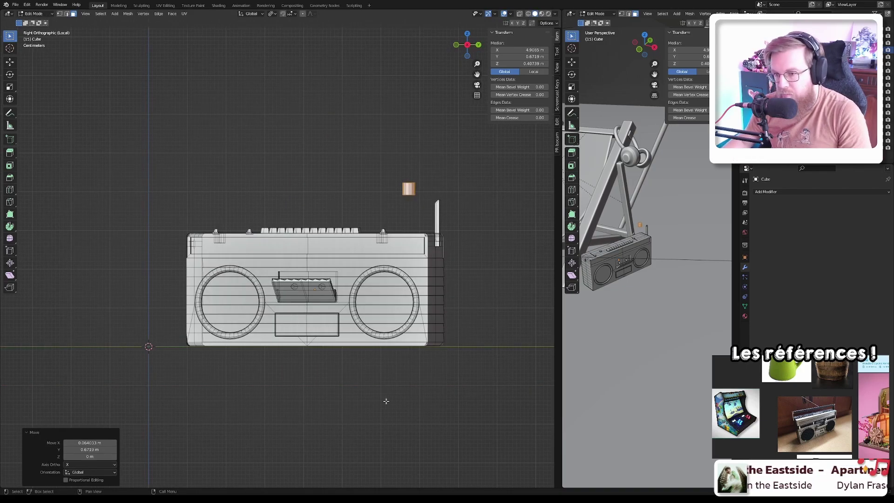
{"action": "scroll", "coordinate": [405, 372], "scroll_direction": "up", "scroll_amount": 5}
{"action": "scroll", "coordinate": [421, 359], "scroll_direction": "down", "scroll_amount": 5}
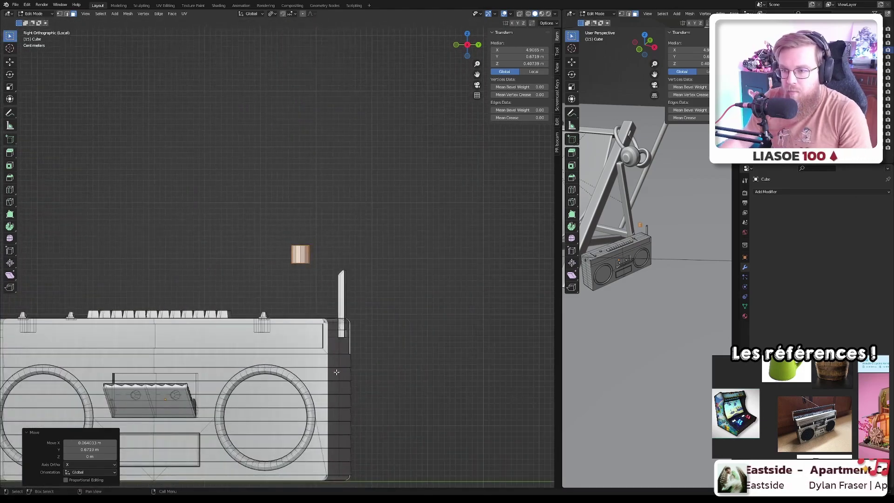
{"action": "key", "text": "g"}
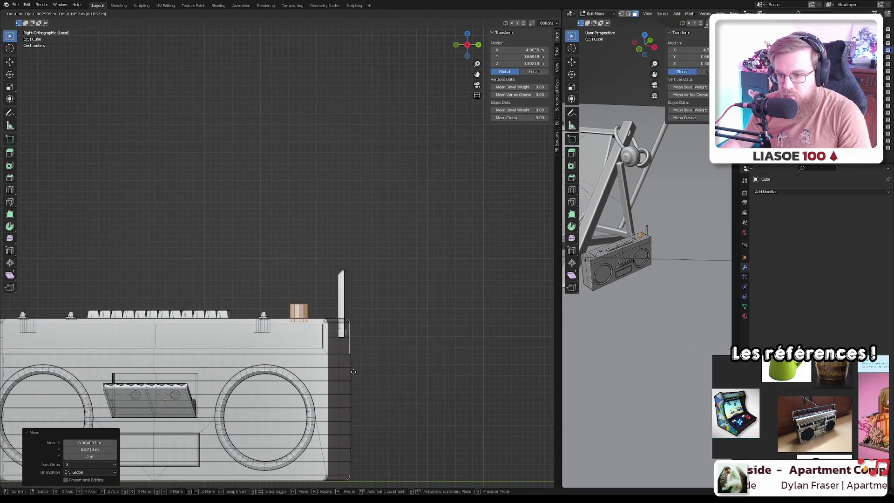
{"action": "left_click", "coordinate": [334, 330]}
{"action": "middle_click_drag", "start_coordinate": [306, 301], "coordinate": [320, 324]}
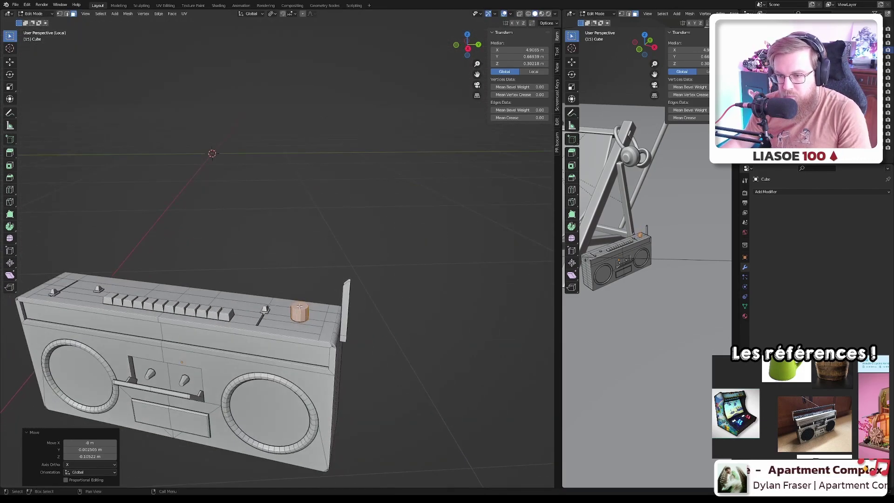
{"action": "left_click", "coordinate": [322, 323]}
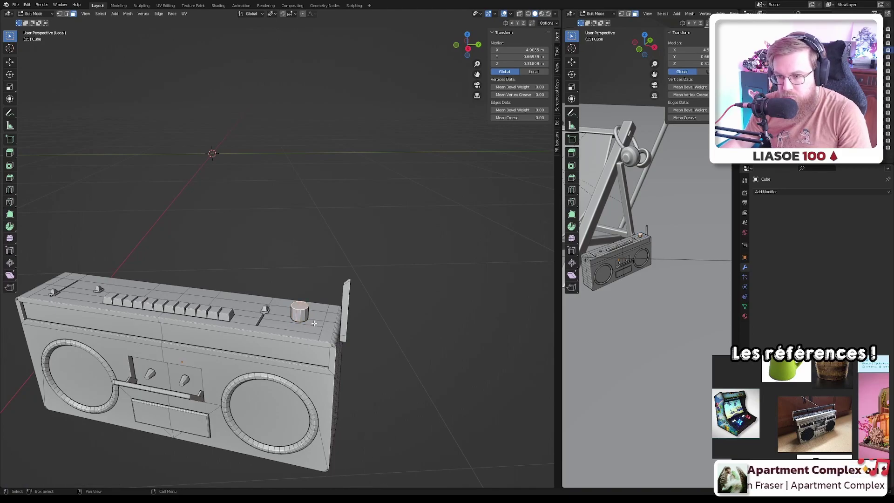
- Select the linked knob geometry and scale it down to about 0.603
{"action": "key", "text": "l"}
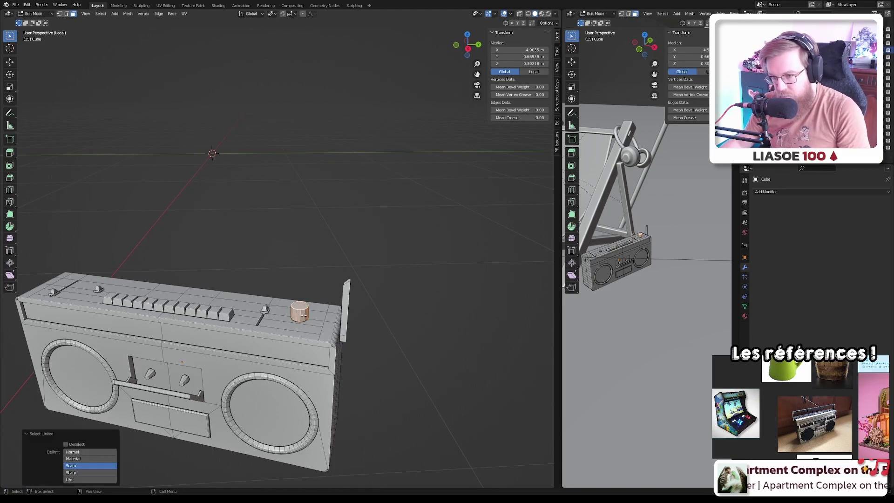
{"action": "key", "text": "s"}
{"action": "left_click", "coordinate": [302, 315]}
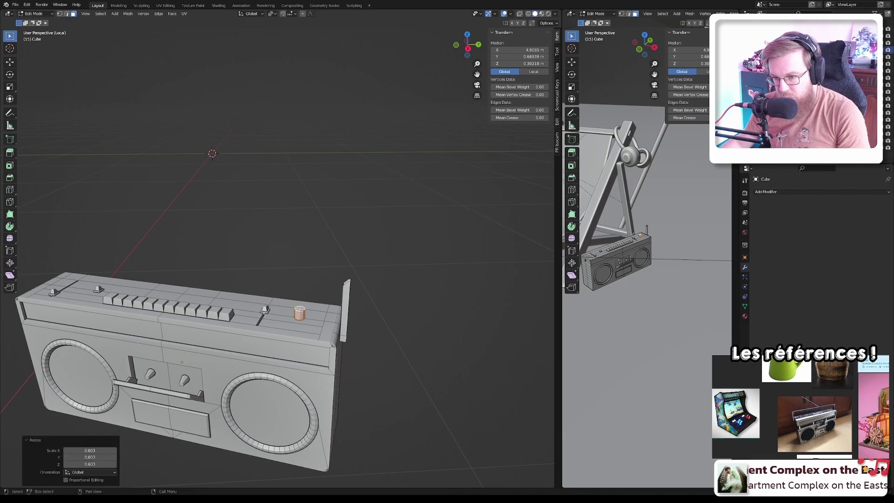
{"action": "left_click", "coordinate": [302, 309]}
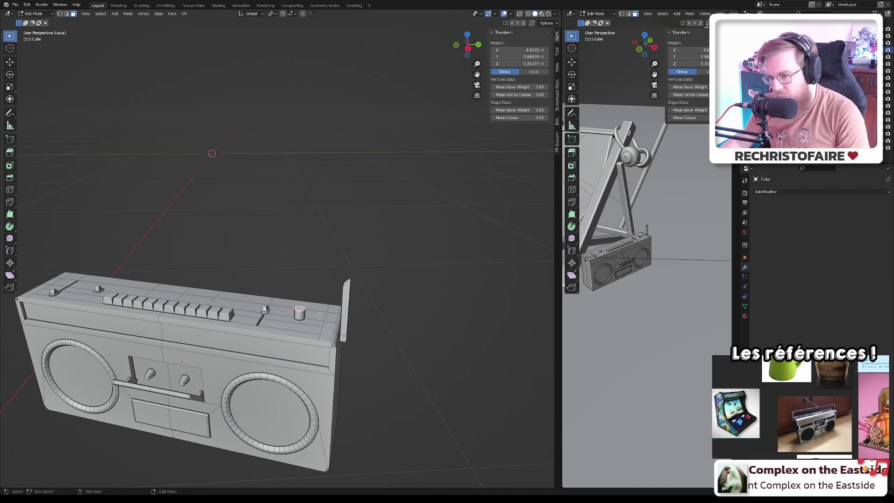
- In Right Orthographic view, lower the connected knob slightly along Z
{"action": "key", "text": "KP_1"}
{"action": "key", "text": "KP_3"}
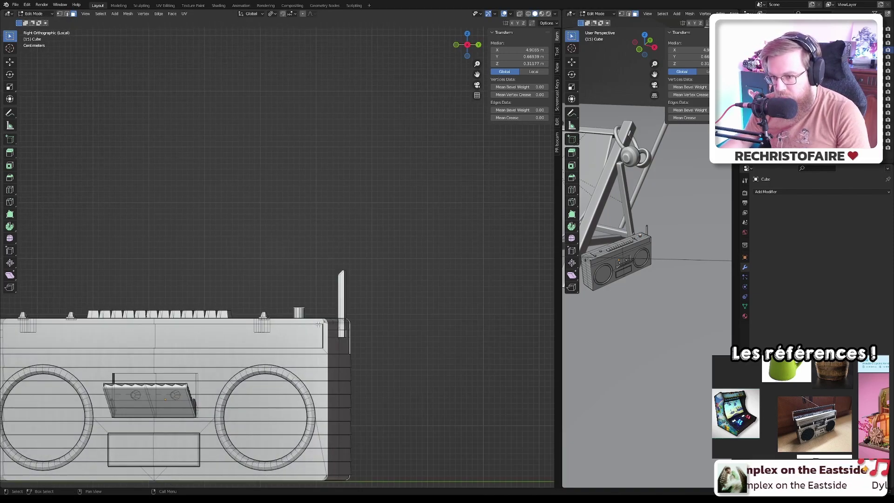
{"action": "scroll", "coordinate": [298, 316], "scroll_direction": "up", "scroll_amount": 5}
{"action": "key", "text": "ctrl+l"}
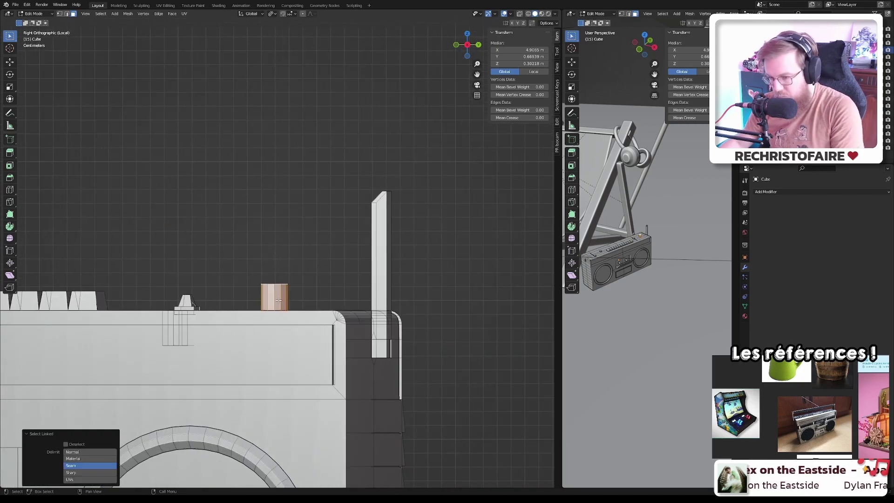
{"action": "key", "text": "g"}
{"action": "key", "text": "z"}
{"action": "left_click", "coordinate": [279, 301]}
- Select the cylinder's top face and extrude the first raised antenna section
{"action": "mouse_move", "coordinate": [278, 301]}
{"action": "middle_mouse_down"}
{"action": "mouse_move", "coordinate": [298, 280]}
{"action": "mouse_move", "coordinate": [276, 303]}
{"action": "middle_mouse_up"}
{"action": "left_click", "coordinate": [306, 303]}
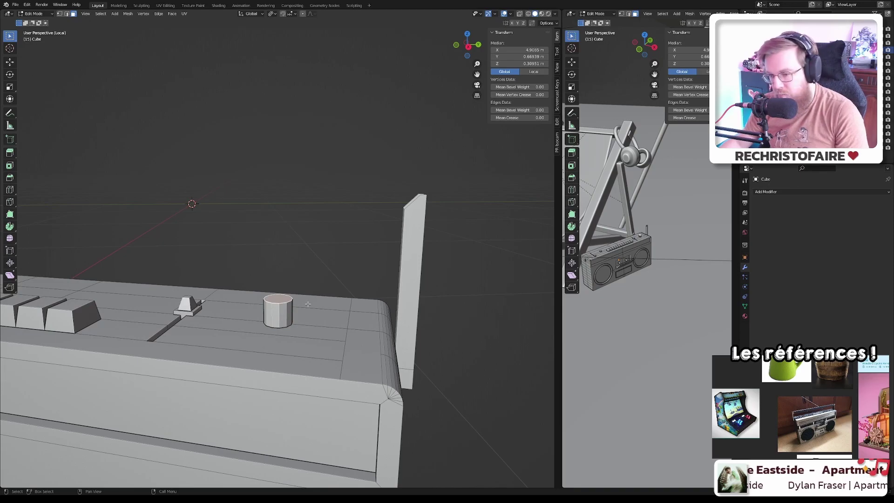
{"action": "key", "text": "KP_3"}
{"action": "scroll", "coordinate": [304, 267], "scroll_direction": "down", "scroll_amount": 4}
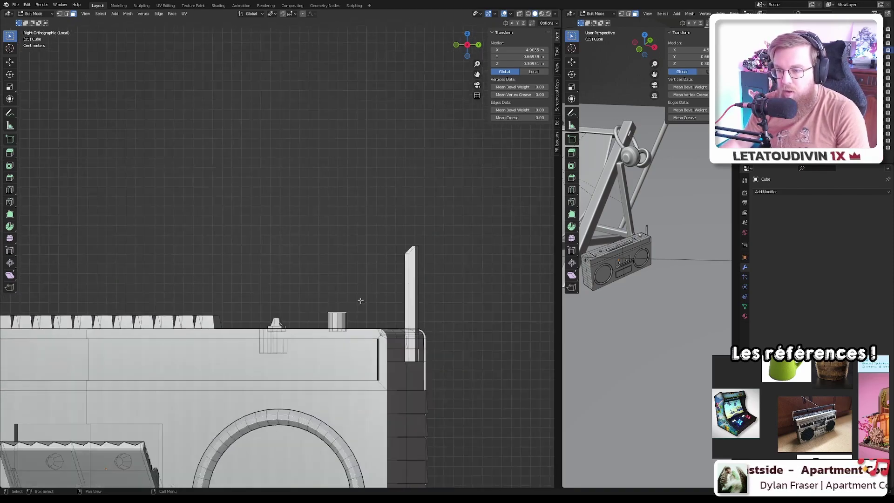
{"action": "scroll", "coordinate": [361, 303], "scroll_direction": "up", "scroll_amount": 3}
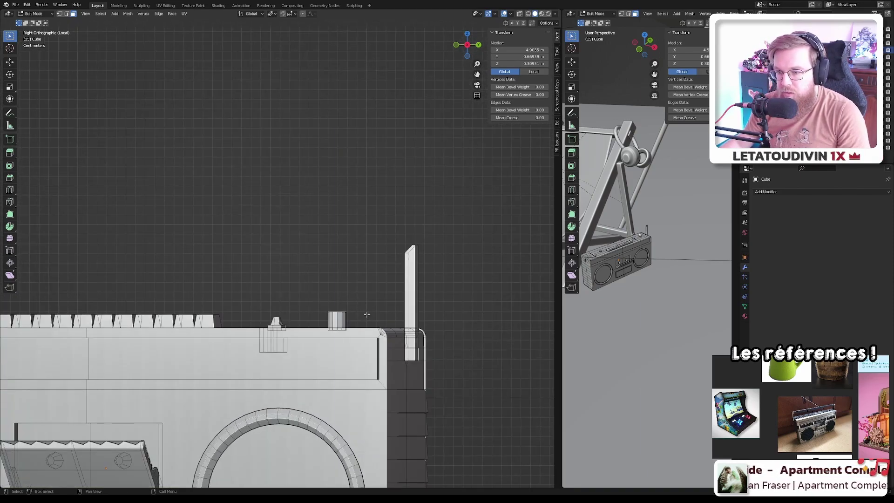
{"action": "key", "text": "e"}
{"action": "key", "text": "Escape"}
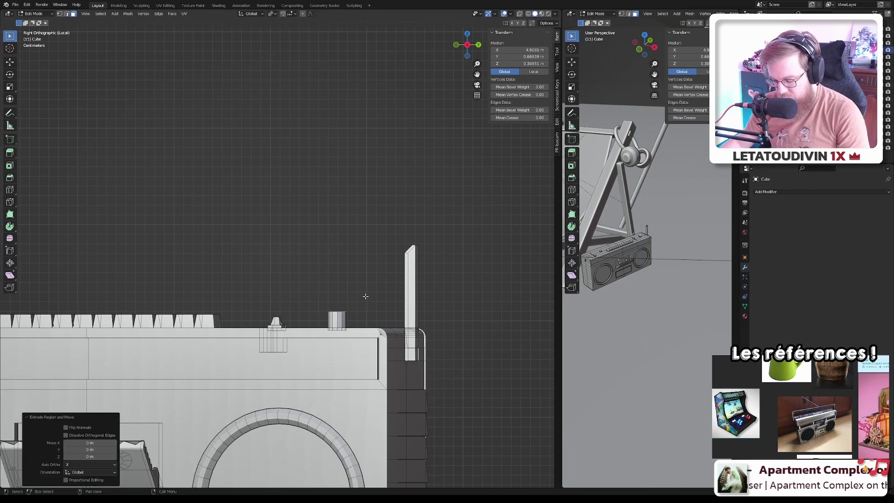
{"action": "middle_click_drag", "start_coordinate": [394, 295], "coordinate": [380, 297]}
{"action": "key", "text": "i"}
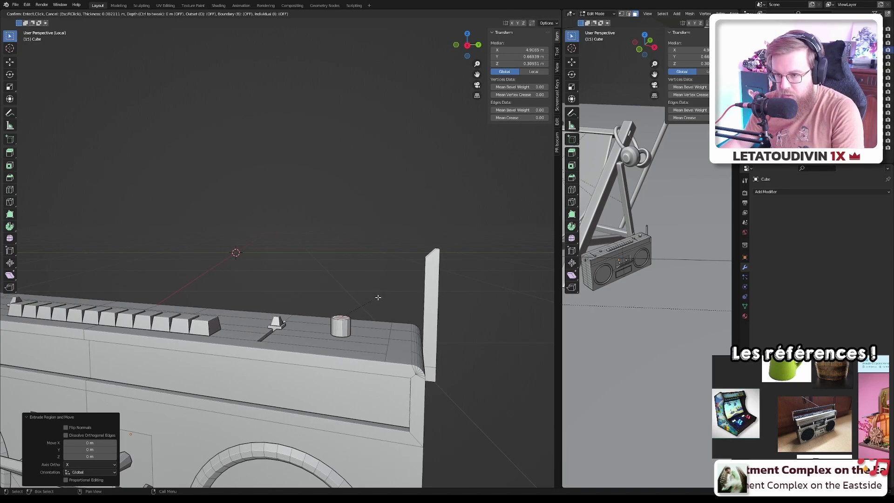
{"action": "key", "text": "Escape"}
{"action": "key", "text": "e"}
{"action": "left_click", "coordinate": [378, 222]}
- Alternate inset and extrude twice to add two taller, thinner antenna sections
{"action": "key", "text": "i"}
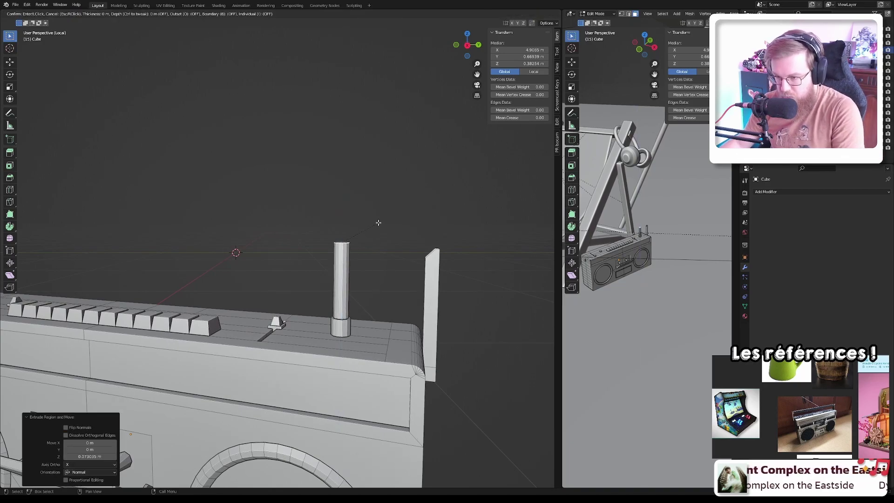
{"action": "left_click", "coordinate": [377, 223]}
{"action": "key", "text": "e"}
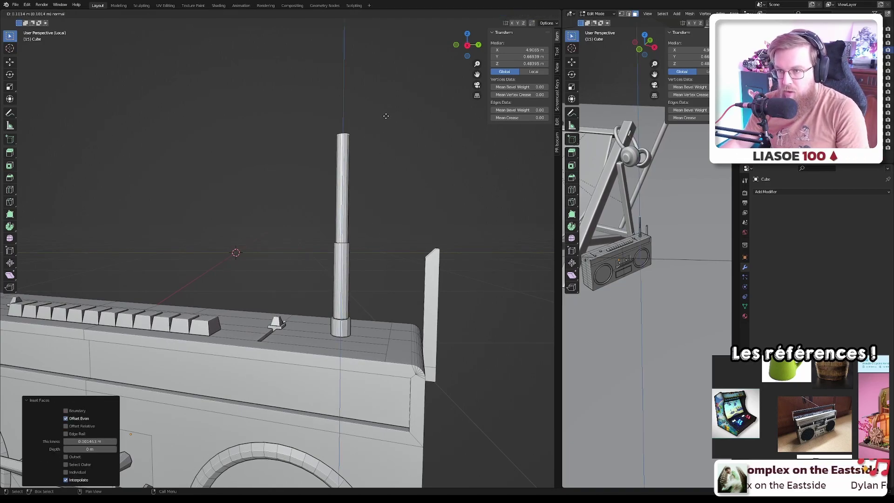
{"action": "left_click", "coordinate": [387, 114]}
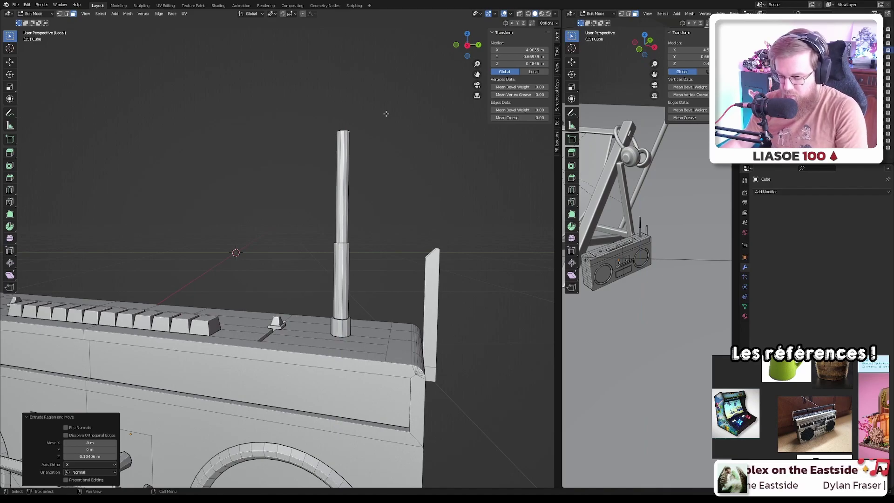
{"action": "key", "text": "i"}
{"action": "left_click", "coordinate": [383, 114]}
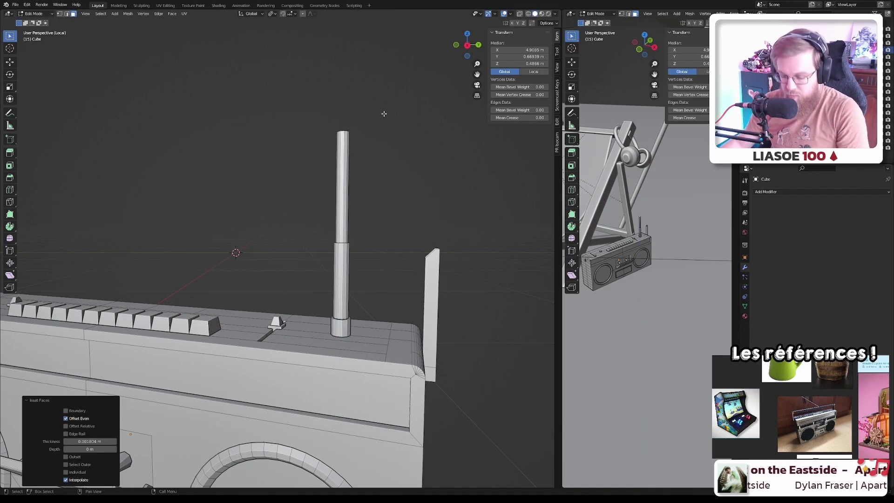
{"action": "key", "text": "e"}
{"action": "left_click", "coordinate": [382, 472]}
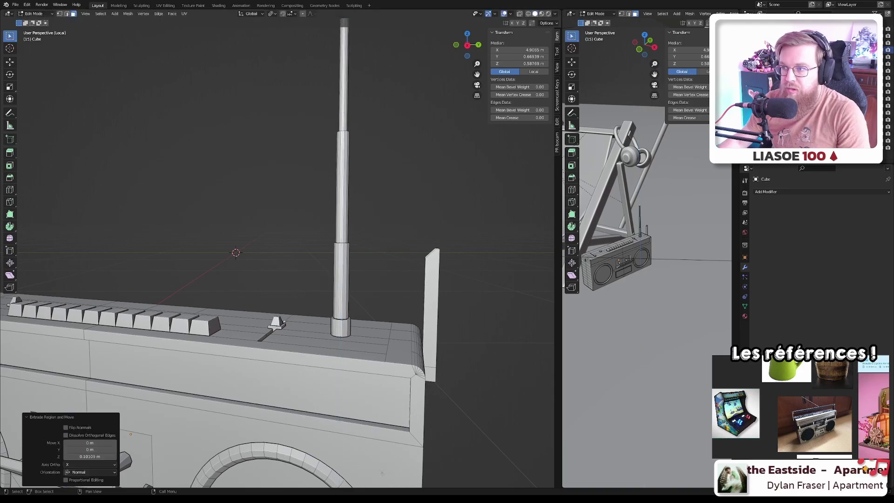
{"action": "scroll", "coordinate": [370, 346], "scroll_direction": "down", "scroll_amount": 6}
{"action": "scroll", "coordinate": [362, 314], "scroll_direction": "up", "scroll_amount": 3}
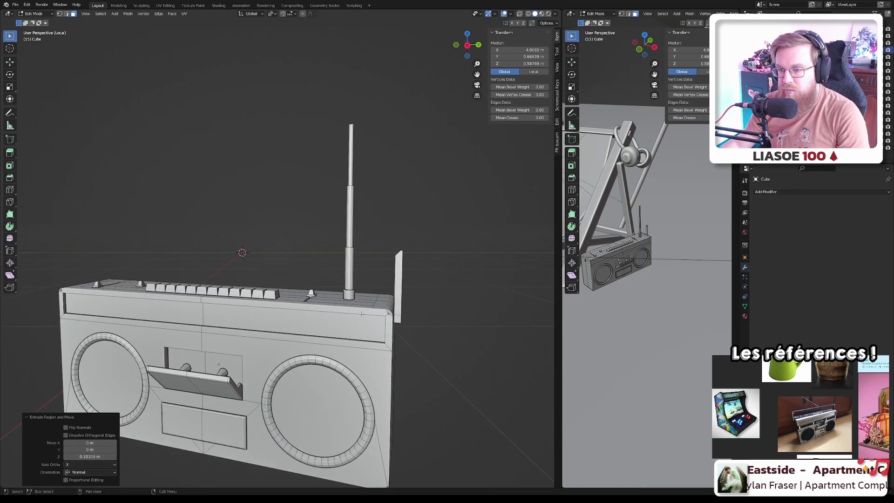
{"action": "middle_click_drag", "start_coordinate": [362, 314], "coordinate": [307, 351]}
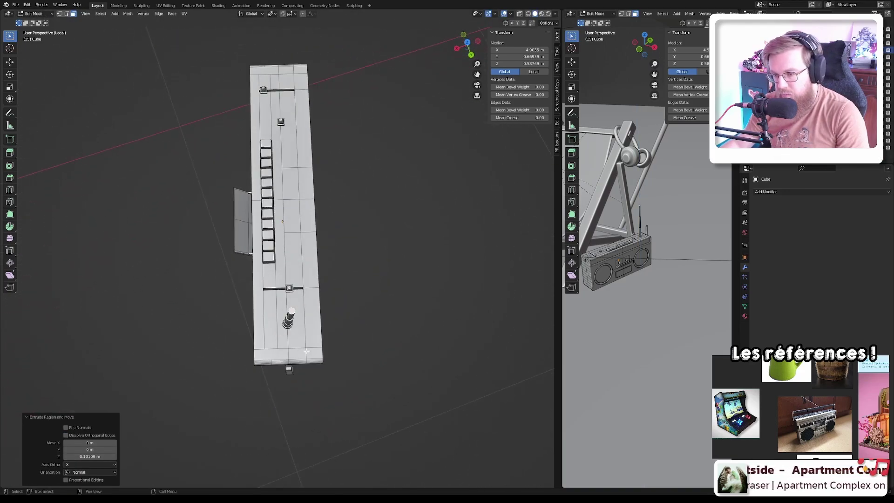
- Move the whole antenna slightly in the horizontal plane, then exit local view to the full scene
{"action": "key", "text": "l"}
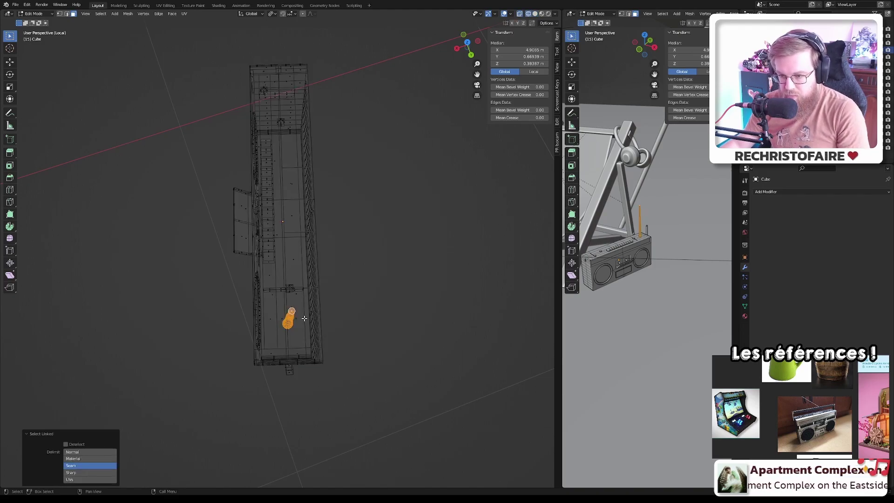
{"action": "key", "text": "shift+z"}
{"action": "key", "text": "g"}
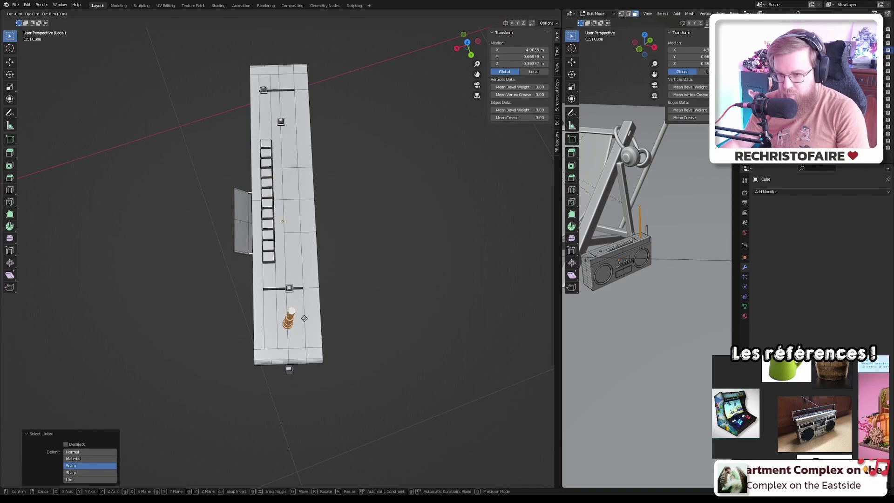
{"action": "key", "text": "shift+z"}
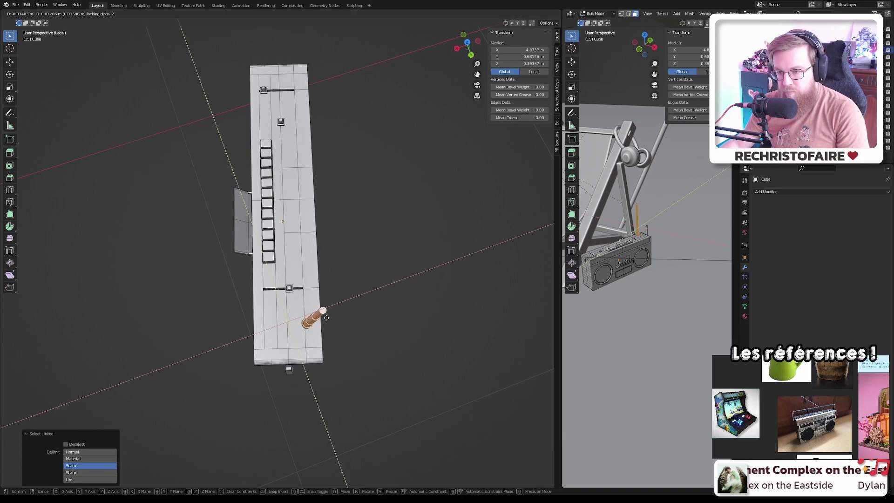
{"action": "left_click", "coordinate": [327, 319]}
{"action": "key", "text": "KP_Divide"}
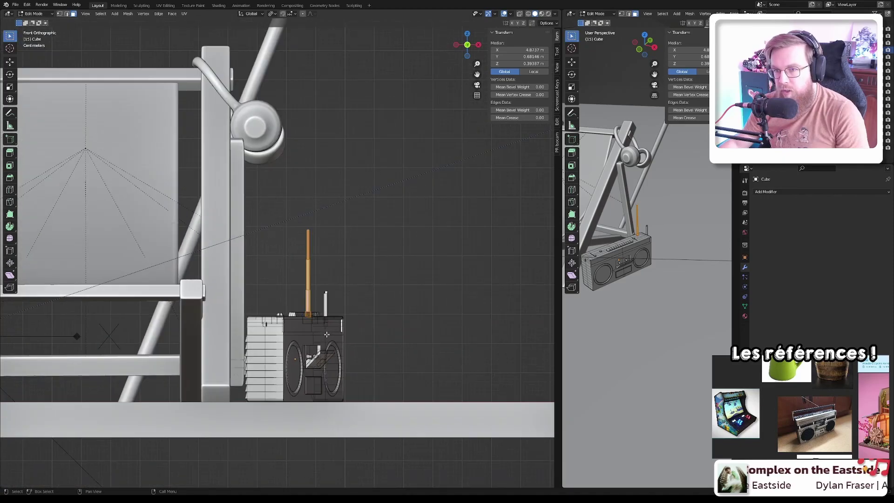
{"action": "middle_click_drag", "start_coordinate": [327, 335], "coordinate": [268, 347]}
- Return to Object Mode, widen the right-hand view, and show the camera view there
{"action": "key", "text": "Tab"}
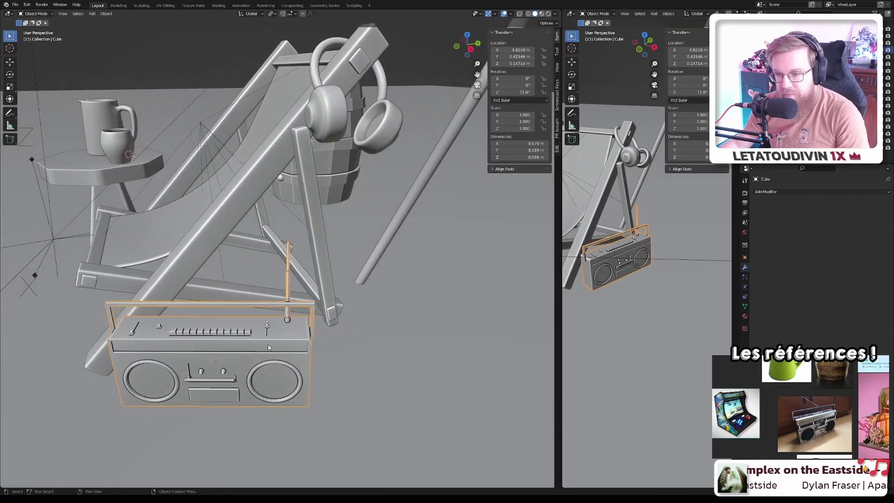
{"action": "middle_click_drag", "start_coordinate": [213, 351], "coordinate": [237, 333]}
{"action": "scroll", "coordinate": [233, 335], "scroll_direction": "down", "scroll_amount": 4}
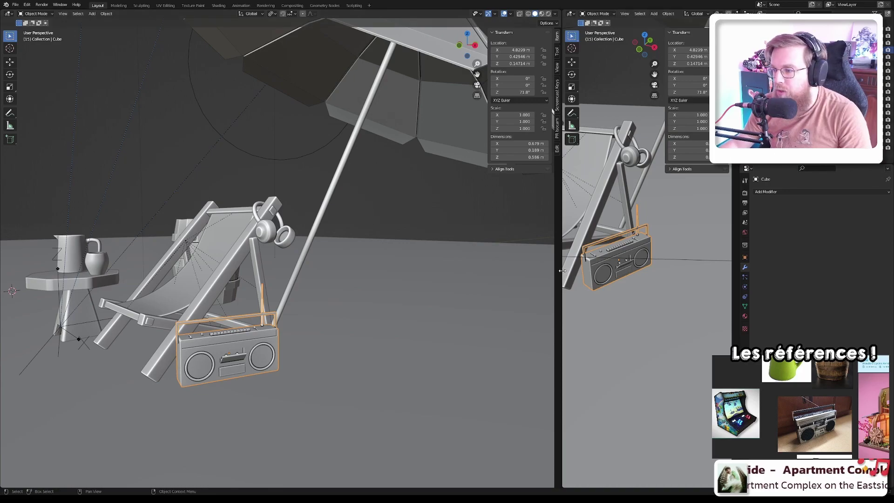
{"action": "left_click_drag", "start_coordinate": [562, 271], "coordinate": [426, 270]}
{"action": "scroll", "coordinate": [614, 266], "scroll_direction": "down", "scroll_amount": 5}
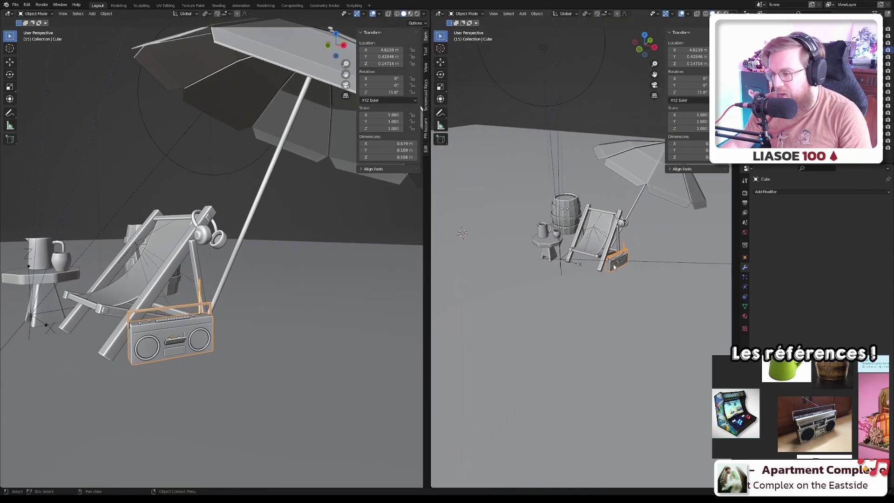
{"action": "key", "text": "KP_0"}
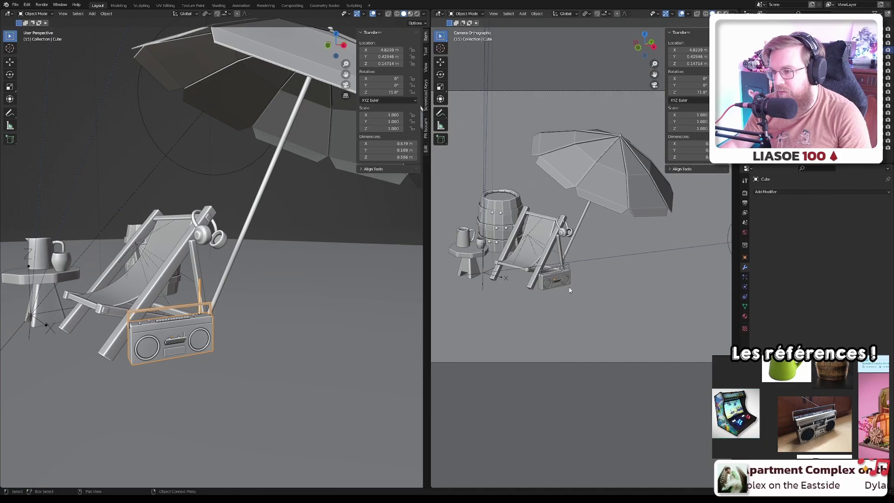
{"action": "scroll", "coordinate": [569, 290], "scroll_direction": "up", "scroll_amount": 8}
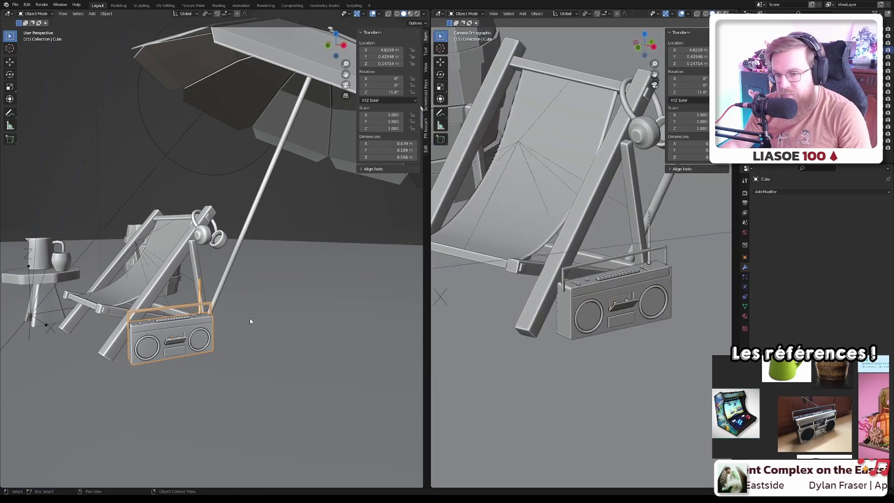
- Nudge the boombox along the ground plane beside the deck chair
{"action": "left_click", "coordinate": [173, 328]}
{"action": "left_click", "coordinate": [165, 332]}
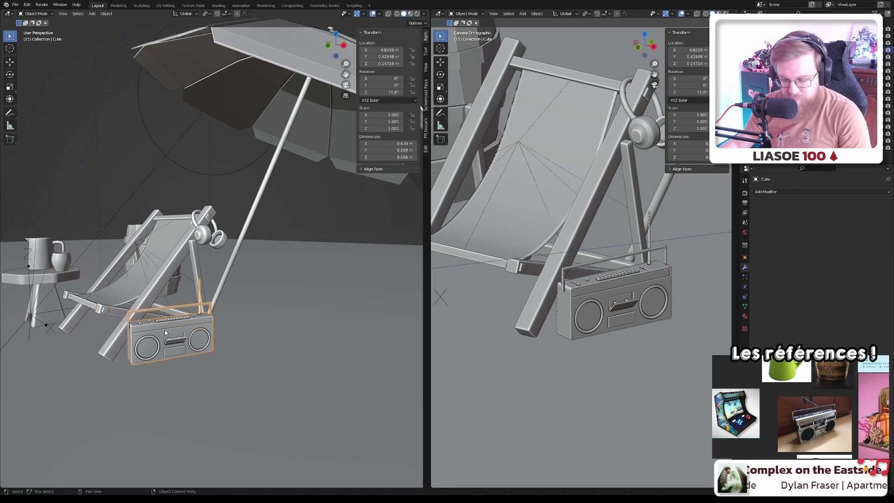
{"action": "key", "text": "g"}
{"action": "key", "text": "shift+z"}
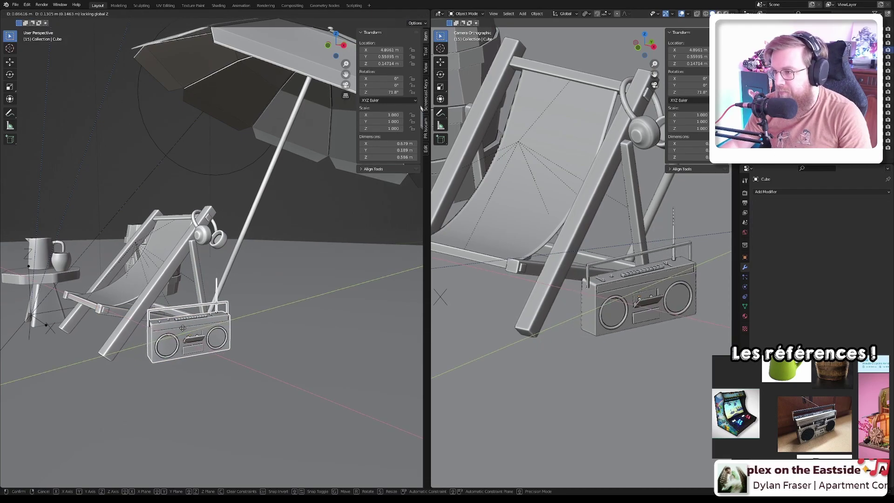
{"action": "left_click", "coordinate": [178, 327]}
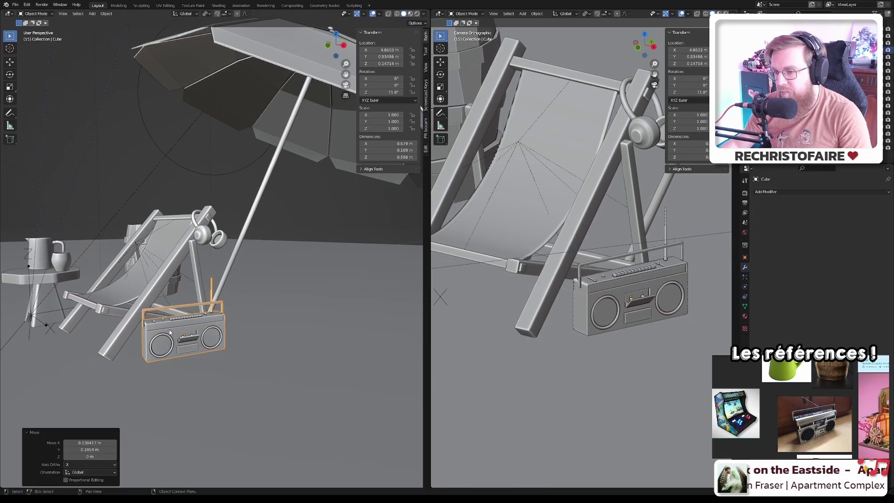
{"action": "scroll", "coordinate": [153, 329], "scroll_direction": "down", "scroll_amount": 3}
{"action": "scroll", "coordinate": [149, 331], "scroll_direction": "up", "scroll_amount": 3}
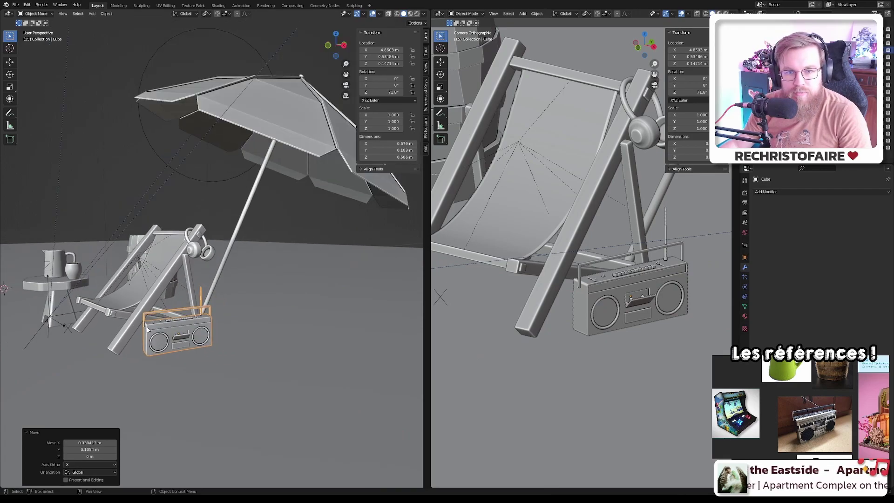
{"action": "middle_click_drag", "start_coordinate": [147, 327], "coordinate": [226, 335]}
- Save objects.blend and inspect the antenna up close in Edit Mode
{"action": "key", "text": "ctrl+s"}
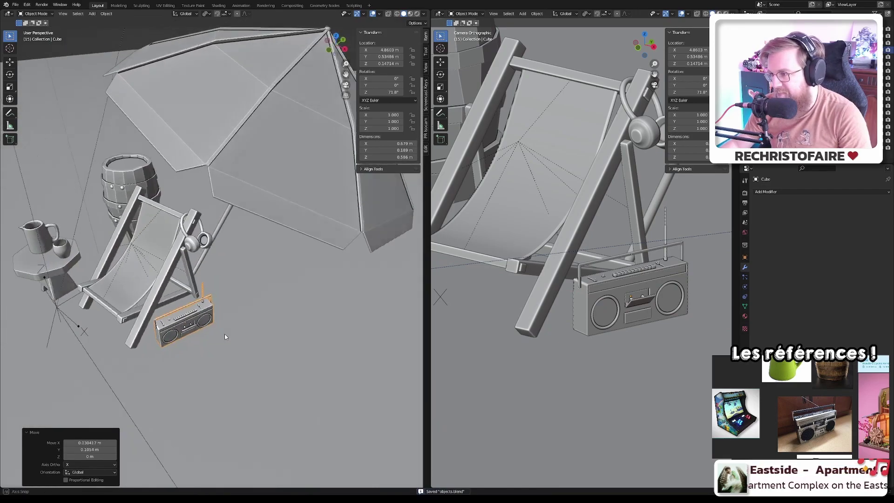
{"action": "scroll", "coordinate": [210, 336], "scroll_direction": "up", "scroll_amount": 3}
{"action": "scroll", "coordinate": [200, 270], "scroll_direction": "up", "scroll_amount": 5}
{"action": "middle_click_drag", "start_coordinate": [200, 270], "coordinate": [220, 262]}
{"action": "key", "text": "Tab"}
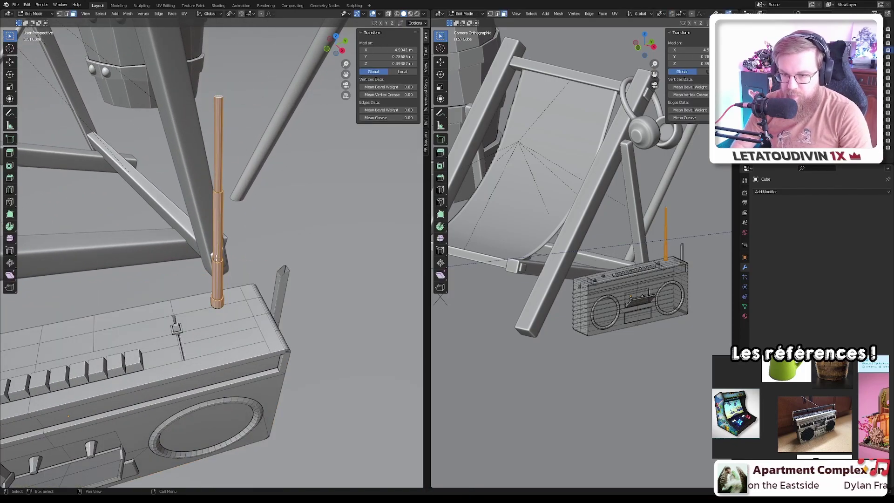
- Separate the selected antenna into its own object
{"action": "key", "text": "p"}
{"action": "key", "text": "Escape"}
{"action": "key", "text": "p"}
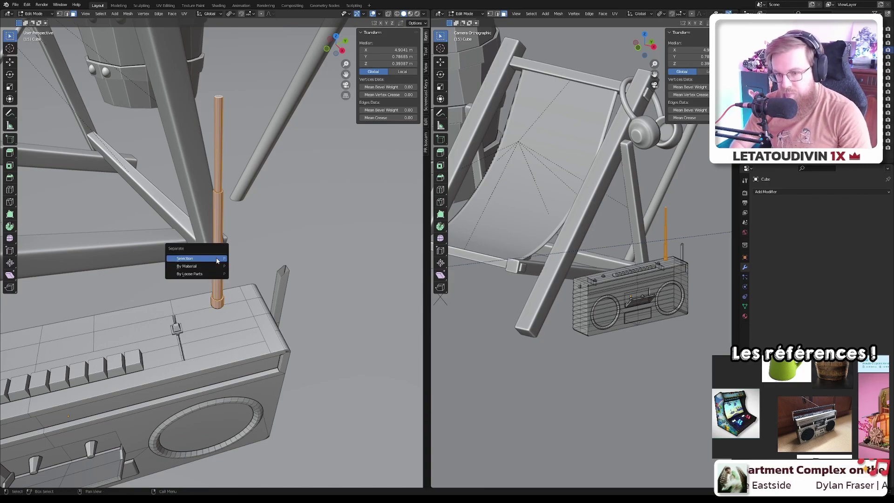
{"action": "left_click", "coordinate": [216, 258]}
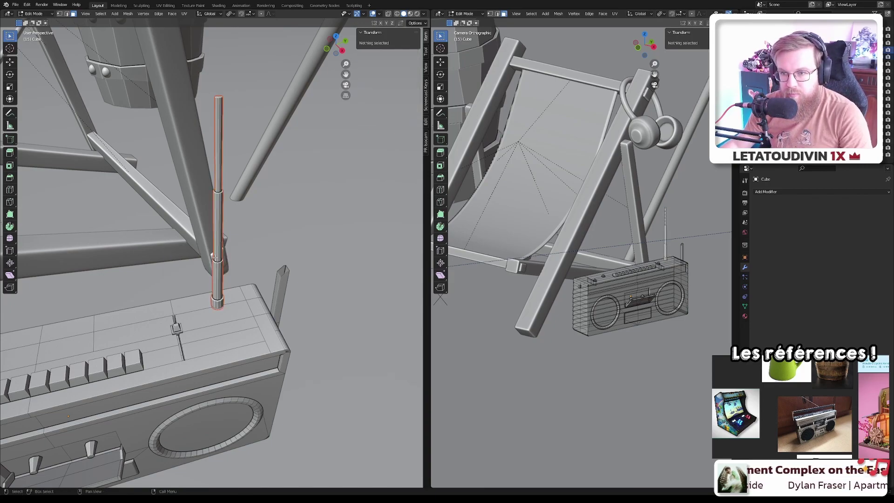
- Give the antenna smooth shading and a level 2 Subdivision Surface
{"action": "key", "text": "Tab"}
{"action": "right_click", "coordinate": [221, 249]}
{"action": "left_click", "coordinate": [219, 247]}
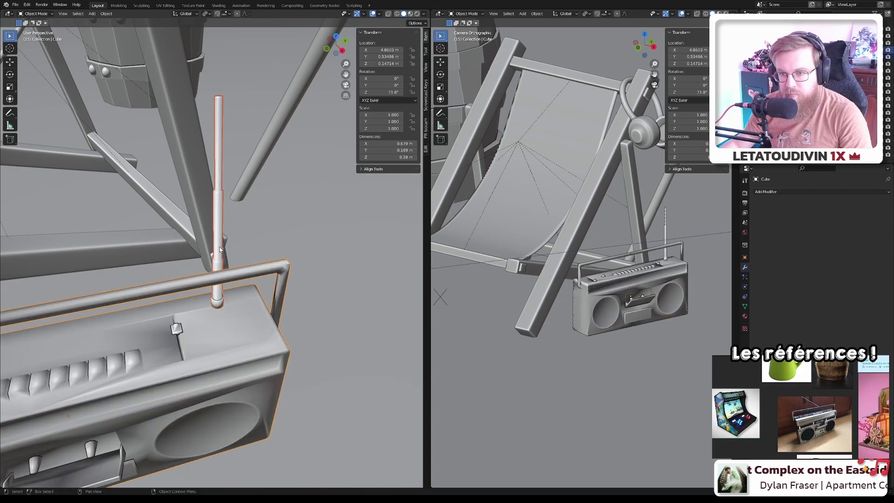
{"action": "key", "text": "ctrl+z"}
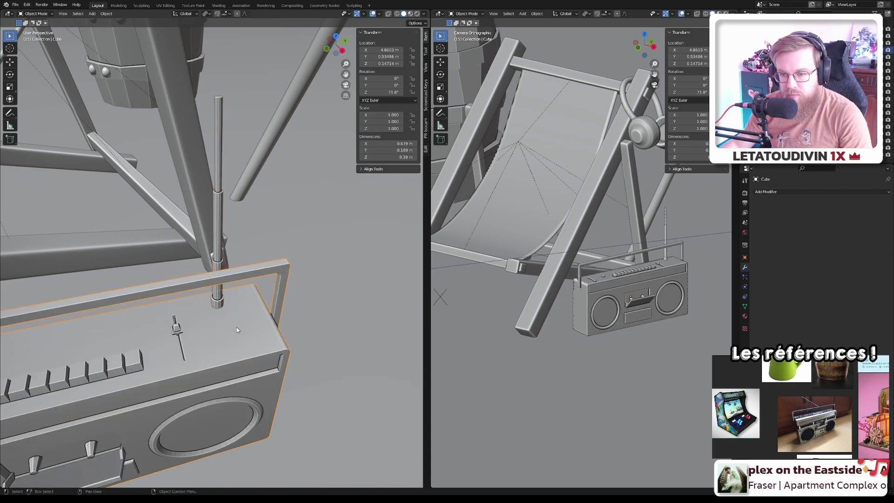
{"action": "left_click", "coordinate": [218, 251]}
{"action": "right_click", "coordinate": [218, 252]}
{"action": "left_click", "coordinate": [217, 252]}
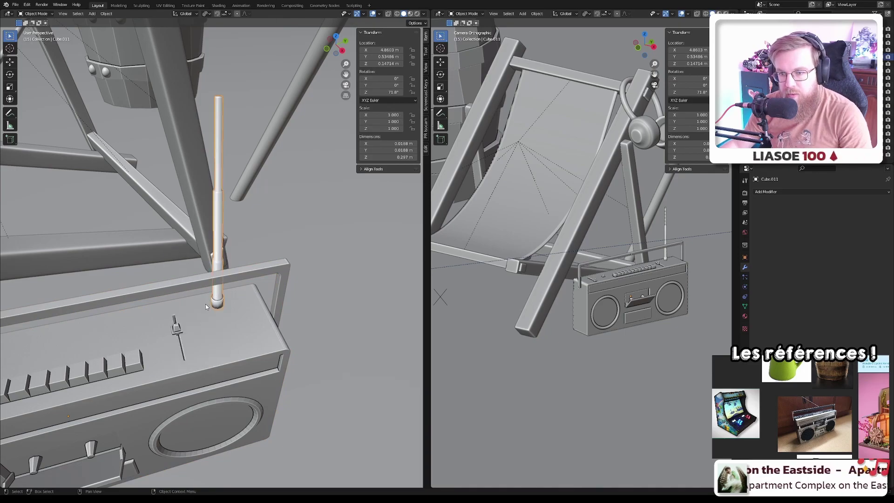
{"action": "key", "text": "ctrl+2"}
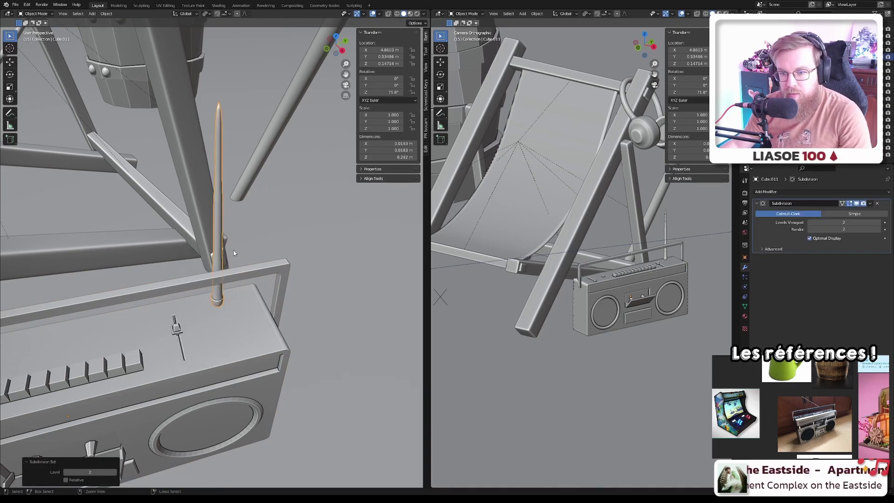
- Add an extra edge loop near the antenna's base in Edit Mode
{"action": "middle_click_drag", "start_coordinate": [215, 269], "coordinate": [217, 303]}
{"action": "key", "text": "Tab"}
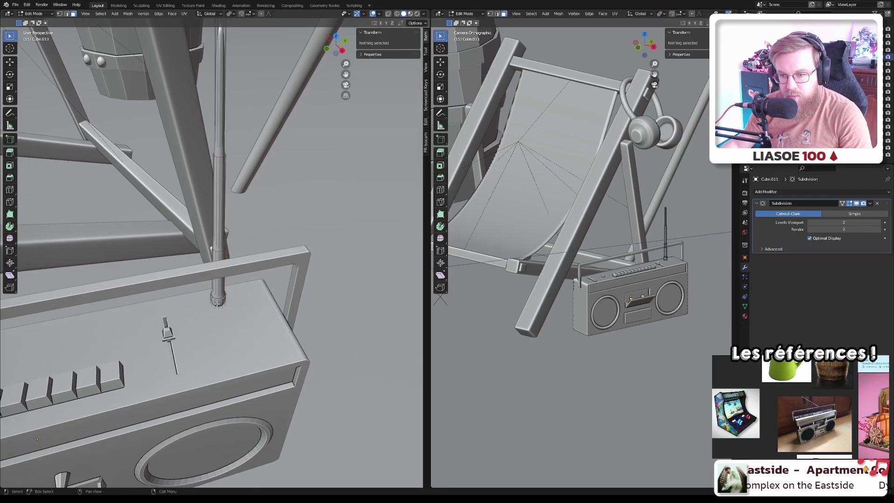
{"action": "key", "text": "2"}
{"action": "left_click", "coordinate": [218, 304], "text": "alt"}
{"action": "key", "text": "g"}
{"action": "key", "text": "g"}
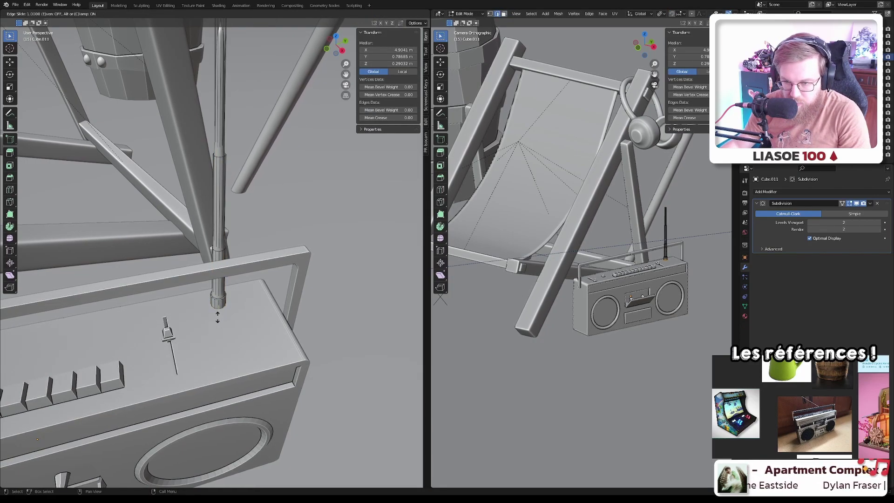
{"action": "left_click", "coordinate": [217, 316]}
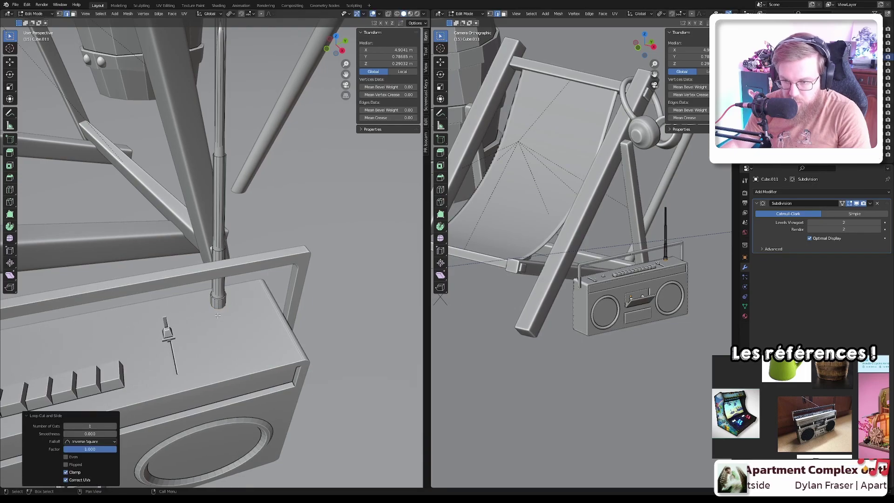
{"action": "key", "text": "Tab"}
{"action": "middle_click_drag", "start_coordinate": [217, 309], "coordinate": [217, 251]}
- In local view, loop-cut the lower antenna segment and beside its first ring
{"action": "key", "text": "KP_Divide"}
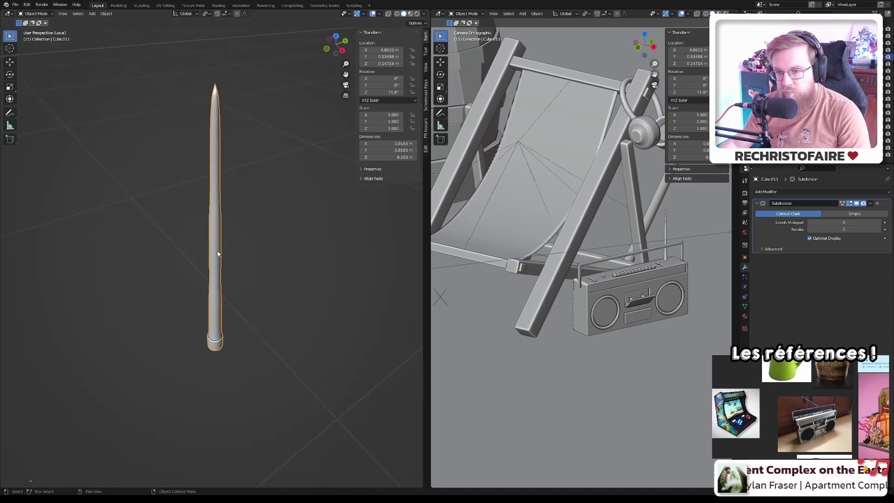
{"action": "key", "text": "Tab"}
{"action": "scroll", "coordinate": [215, 298], "scroll_direction": "up", "scroll_amount": 4}
{"action": "key", "text": "ctrl+r"}
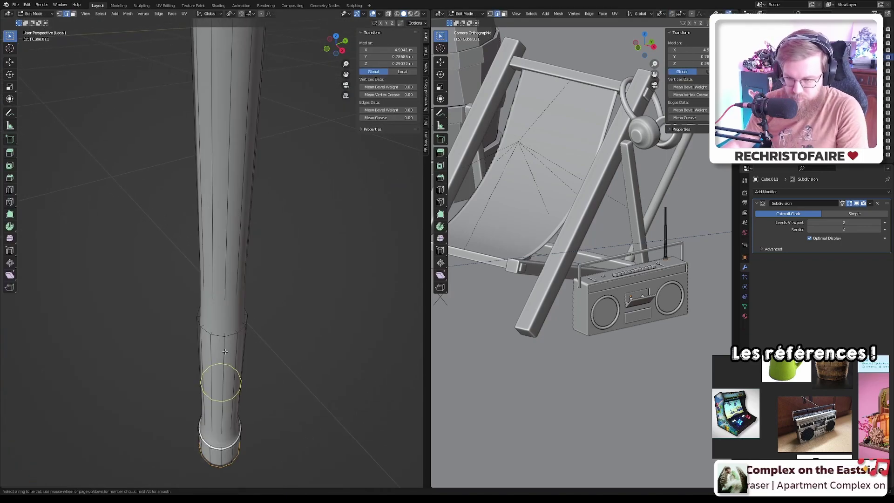
{"action": "left_click", "coordinate": [231, 368]}
{"action": "left_click", "coordinate": [233, 318]}
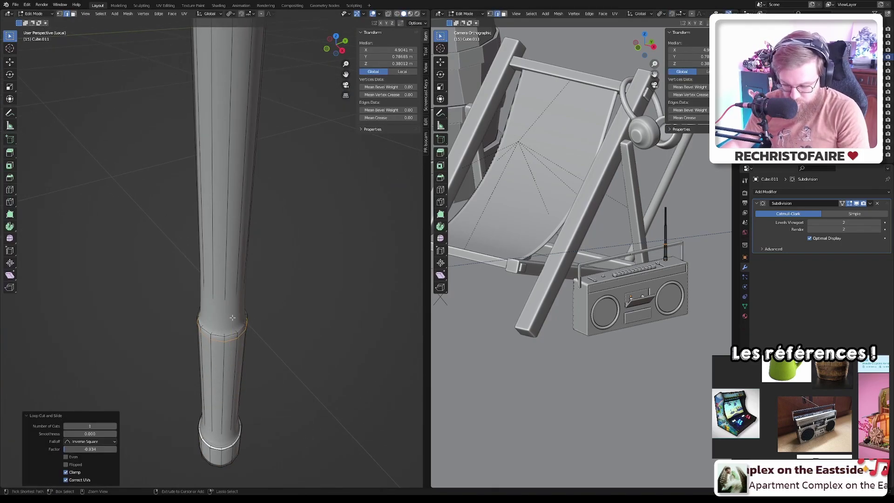
{"action": "key", "text": "ctrl+r"}
{"action": "left_click", "coordinate": [226, 293]}
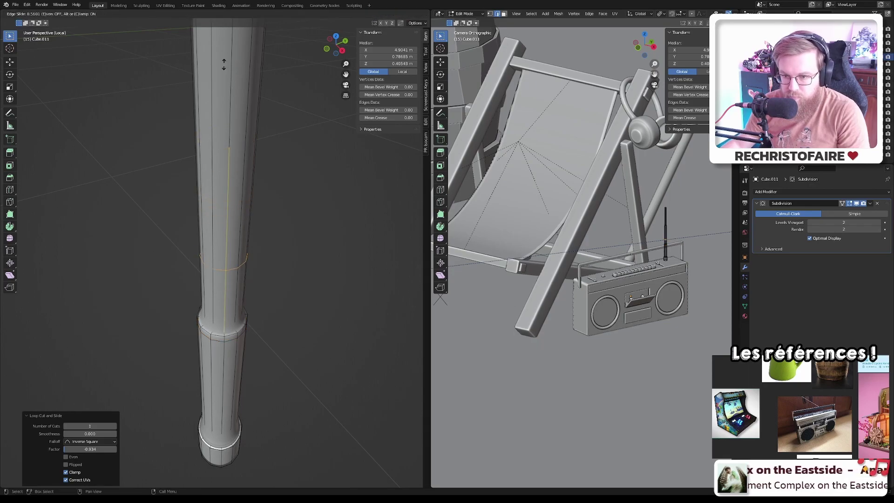
{"action": "left_click", "coordinate": [234, 232]}
- Slide a loop into place, then add supporting loops near the upper ring and the tip
{"action": "middle_click_drag", "start_coordinate": [235, 232], "coordinate": [250, 249]}
{"action": "key", "text": "g"}
{"action": "key", "text": "g"}
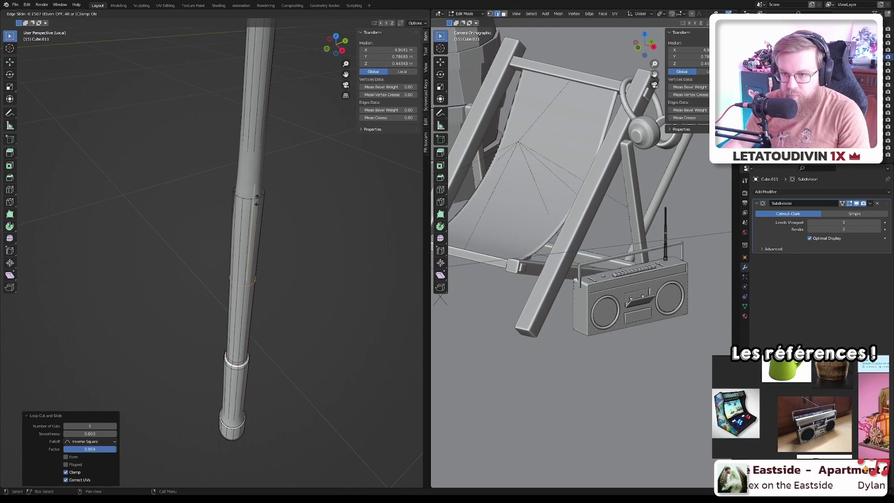
{"action": "left_click", "coordinate": [259, 205]}
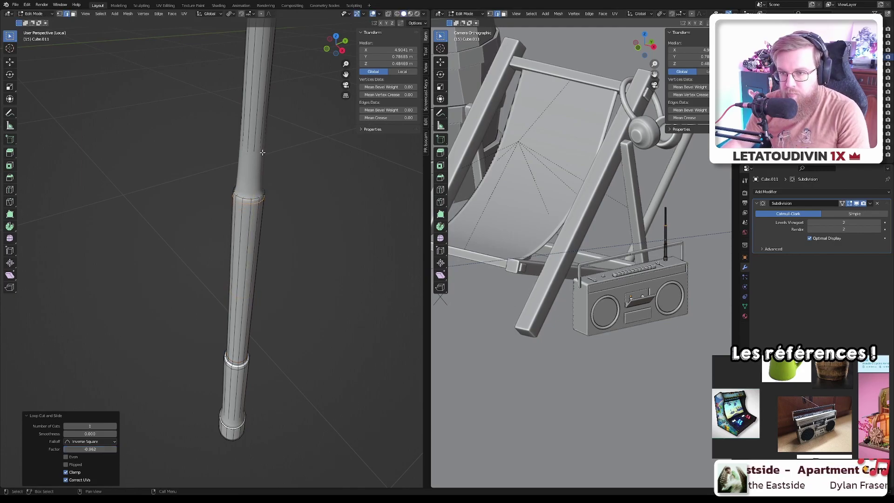
{"action": "key", "text": "ctrl+r"}
{"action": "left_click", "coordinate": [265, 58]}
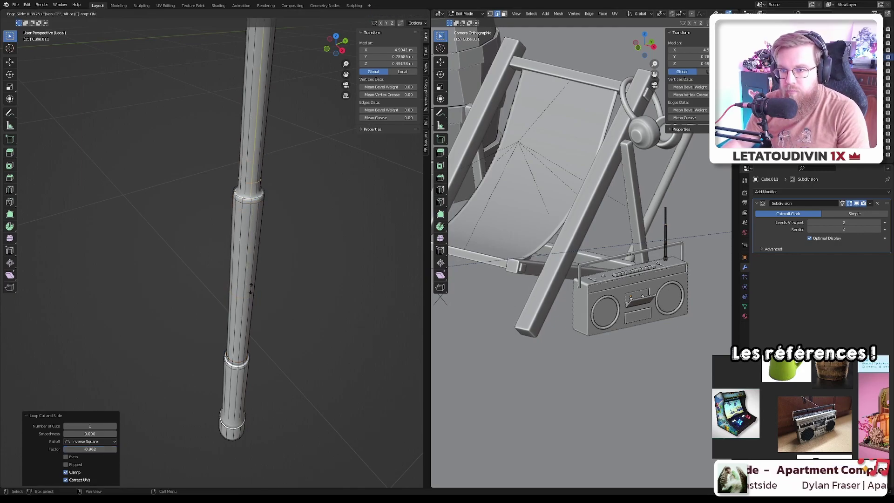
{"action": "left_click", "coordinate": [263, 146]}
{"action": "middle_click_drag", "start_coordinate": [263, 145], "coordinate": [225, 319]}
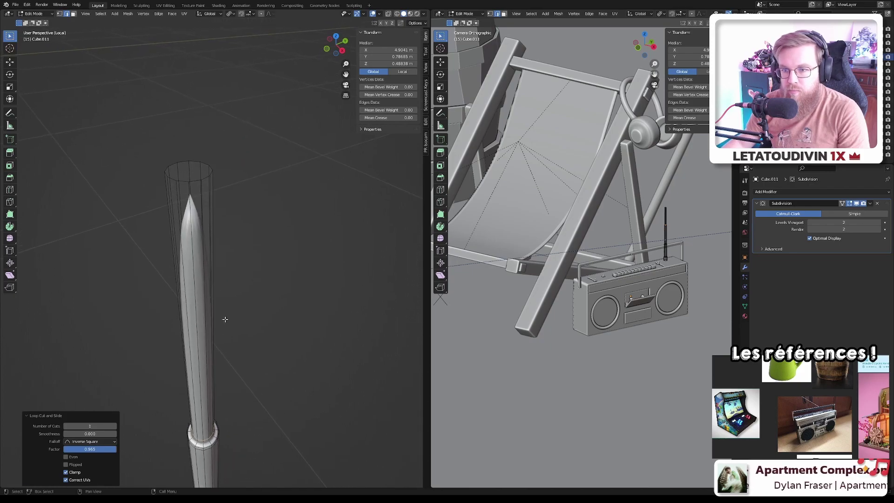
{"action": "key", "text": "ctrl+r"}
{"action": "left_click", "coordinate": [193, 264]}
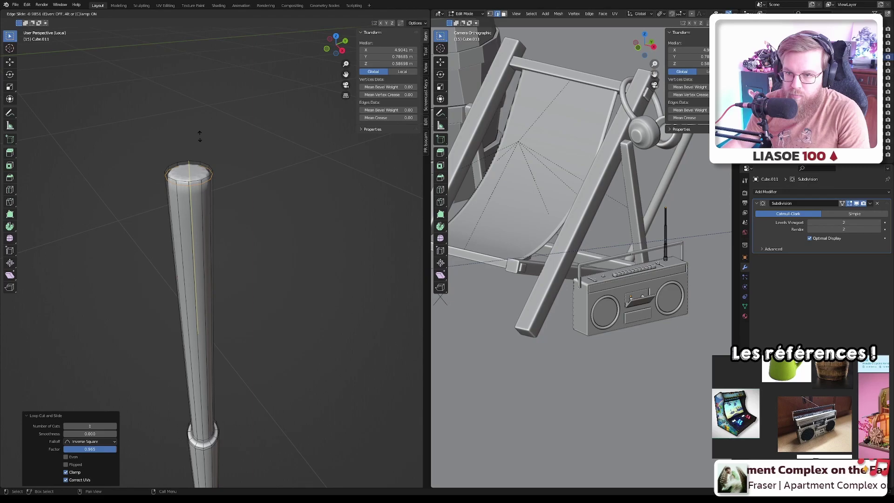
{"action": "left_click", "coordinate": [199, 137]}
- Return to Object Mode in the full scene and save objects.blend
{"action": "key", "text": "Tab"}
{"action": "key", "text": "KP_Divide"}
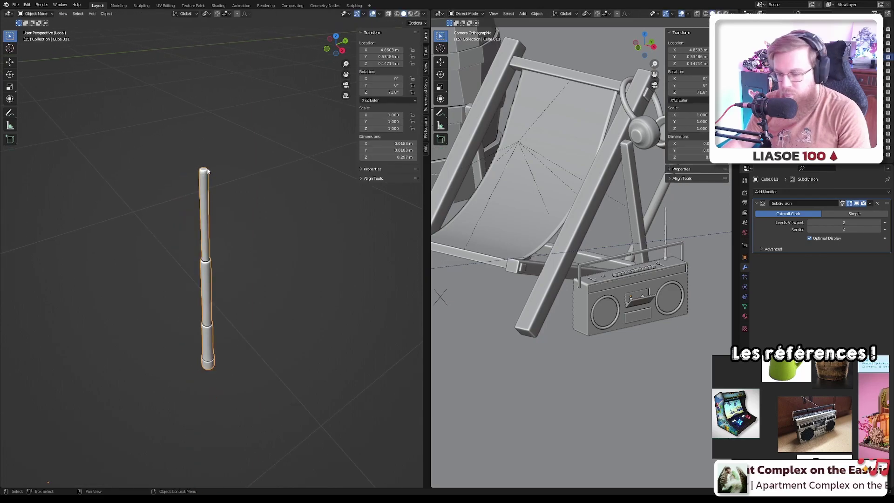
{"action": "scroll", "coordinate": [176, 266], "scroll_direction": "down", "scroll_amount": 6}
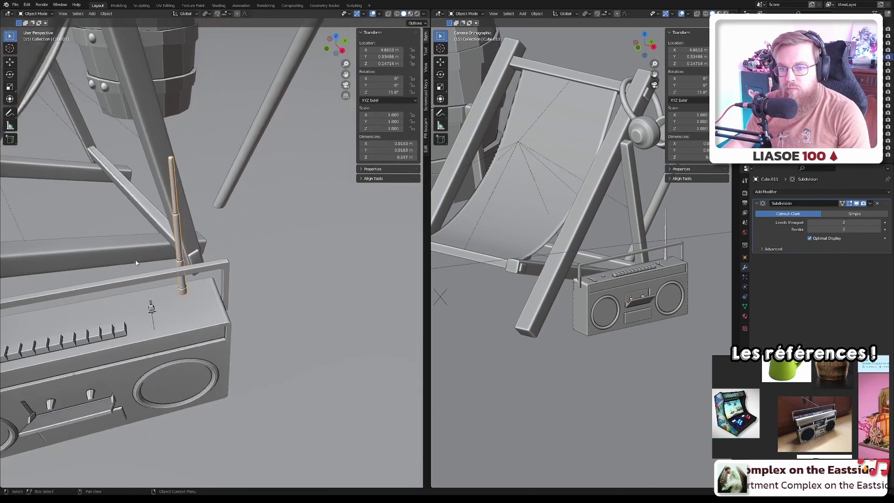
{"action": "middle_click_drag", "start_coordinate": [176, 266], "coordinate": [164, 240]}
{"action": "key", "text": "ctrl+s"}
{"action": "scroll", "coordinate": [204, 257], "scroll_direction": "up", "scroll_amount": 2}
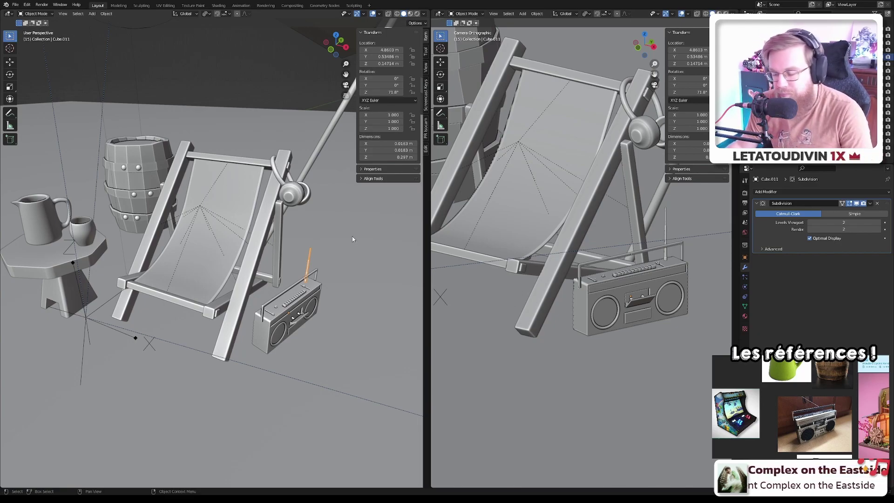
- Select the boombox and its antenna, then cancel a first scaling attempt in front view
{"action": "left_click", "coordinate": [313, 293], "text": "shift"}
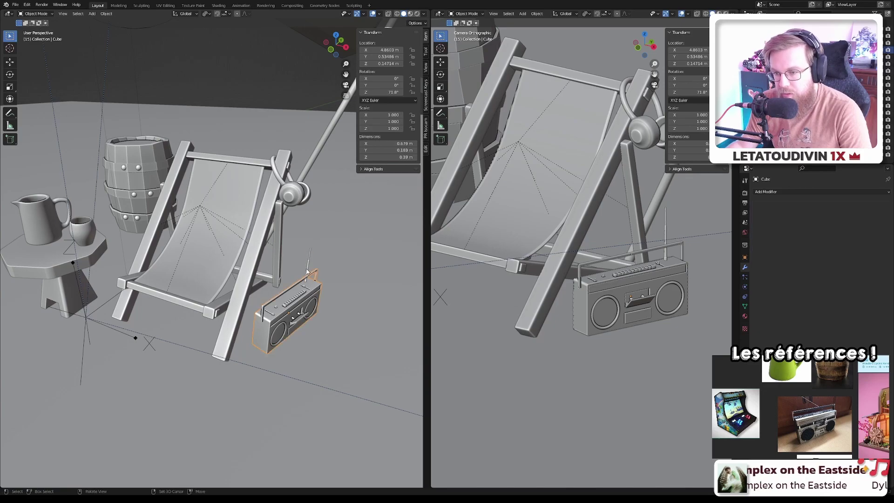
{"action": "left_click", "coordinate": [307, 270], "text": "shift"}
{"action": "key", "text": "KP_1"}
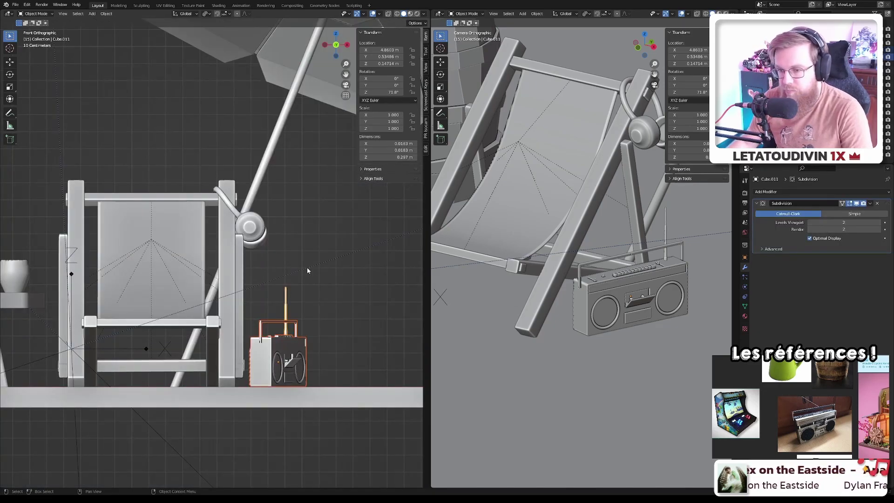
{"action": "key", "text": "s"}
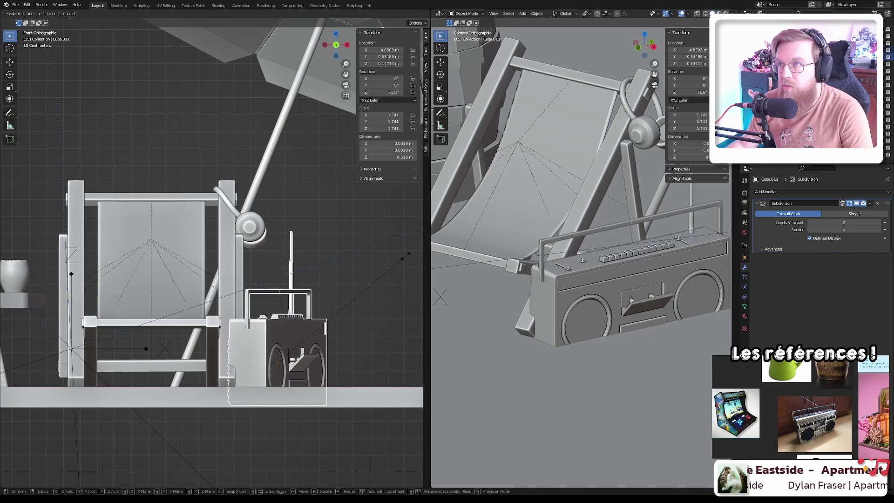
{"action": "right_click", "coordinate": [405, 256]}
- From the Right Orthographic view, scale the boombox and antenna up to 1.424
{"action": "scroll", "coordinate": [396, 267], "scroll_direction": "down", "scroll_amount": 4}
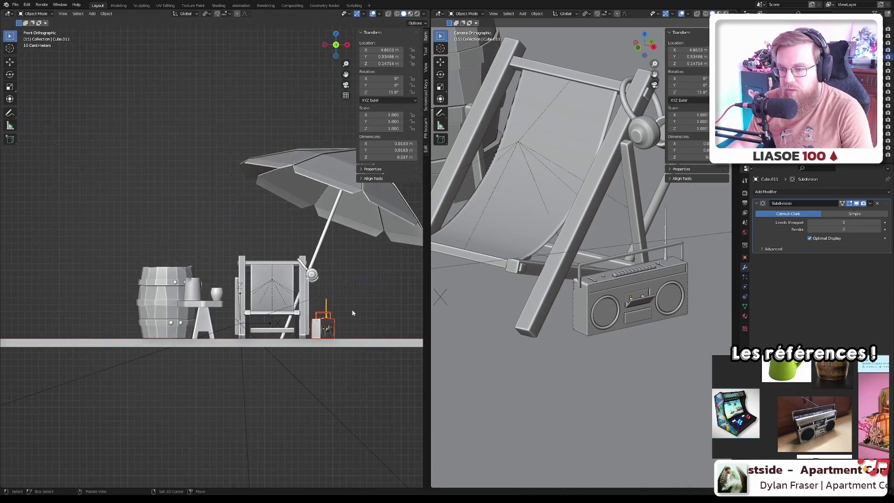
{"action": "middle_click_drag", "start_coordinate": [396, 266], "coordinate": [302, 316]}
{"action": "key", "text": "KP_1"}
{"action": "key", "text": "KP_4"}
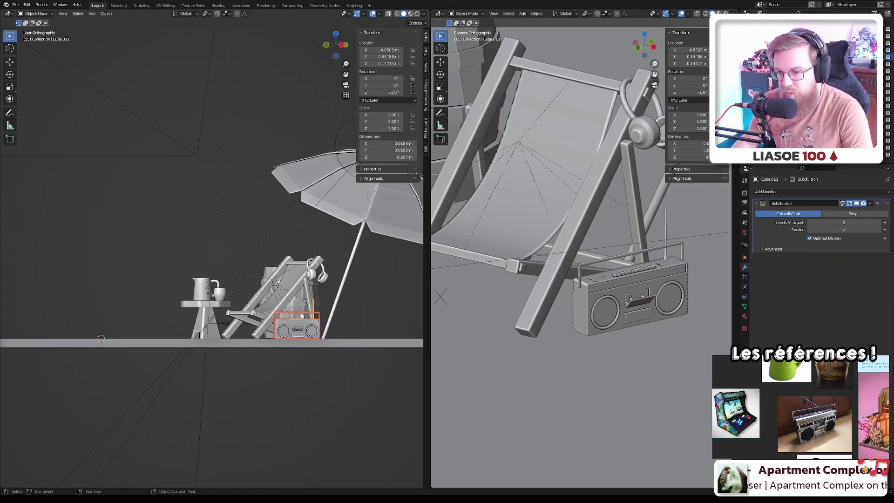
{"action": "key", "text": "KP_3"}
{"action": "key", "text": "s"}
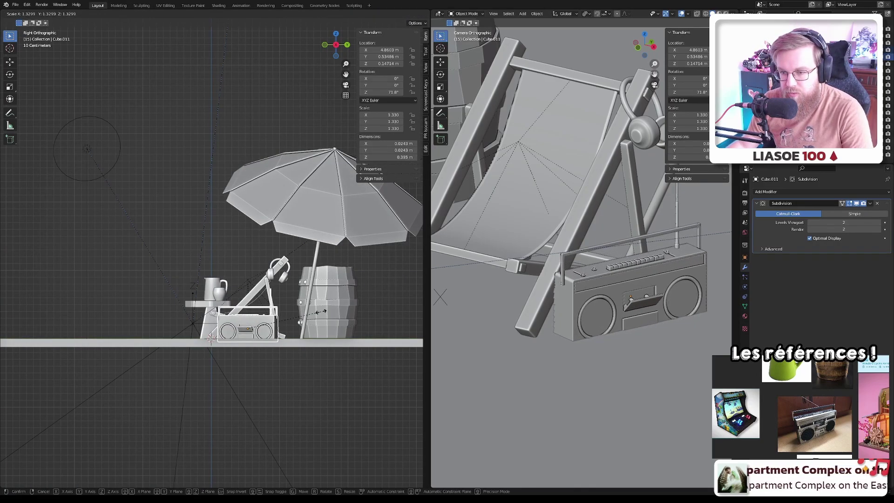
{"action": "left_click", "coordinate": [325, 309]}
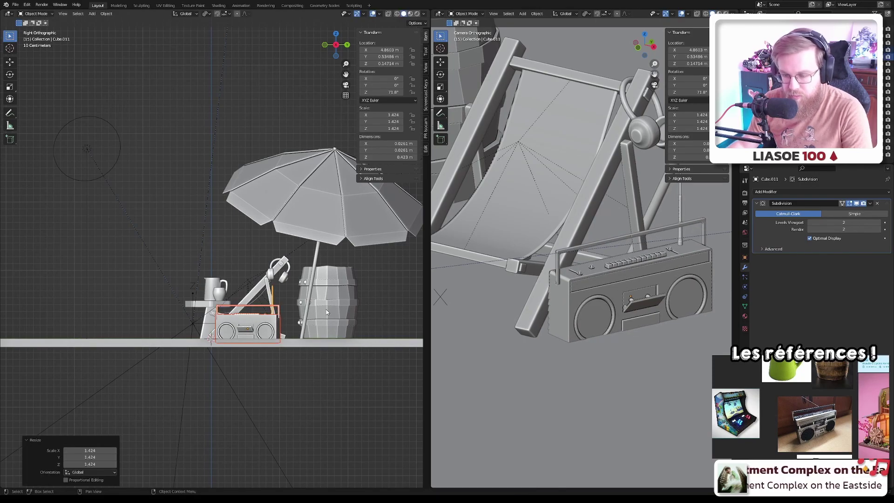
- Raise the boombox and antenna 0.056 m along Z
{"action": "key", "text": "g"}
{"action": "key", "text": "z"}
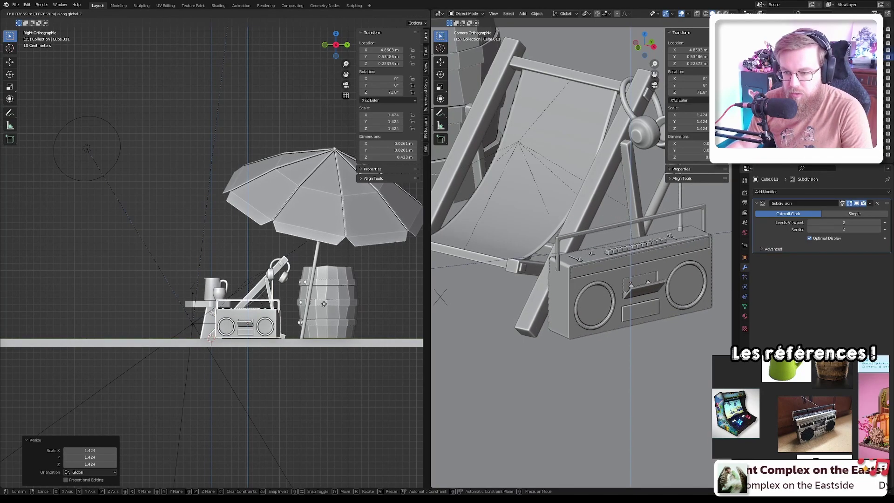
{"action": "left_click", "coordinate": [323, 305]}
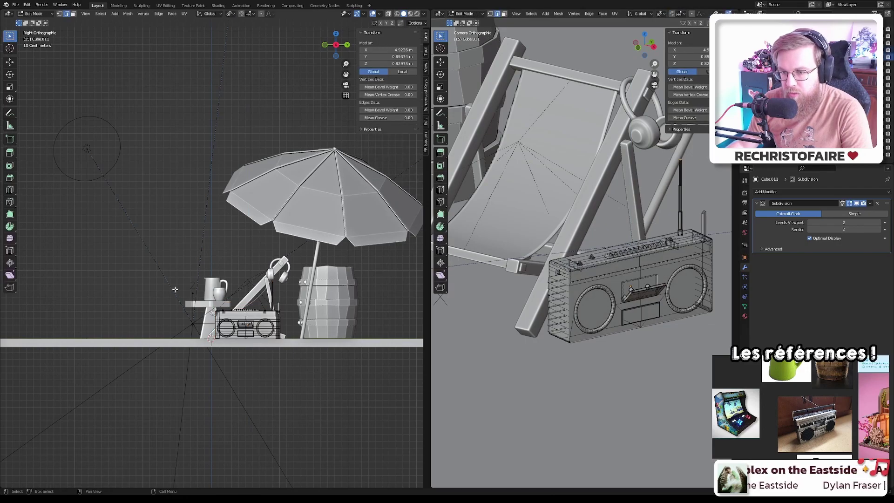
- Frame the whole beach scene, including chair and umbrella, in the camera view and save objects.blend
{"action": "middle_click_drag", "start_coordinate": [164, 285], "coordinate": [239, 305]}
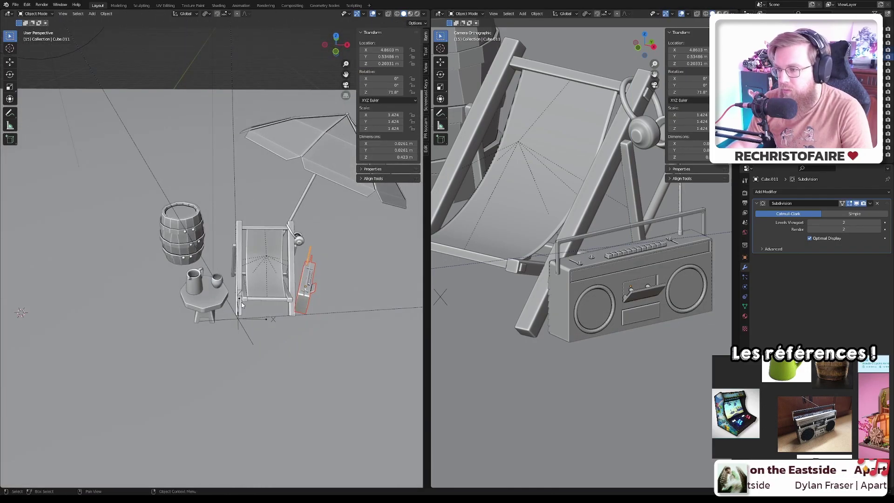
{"action": "key", "text": "Home"}
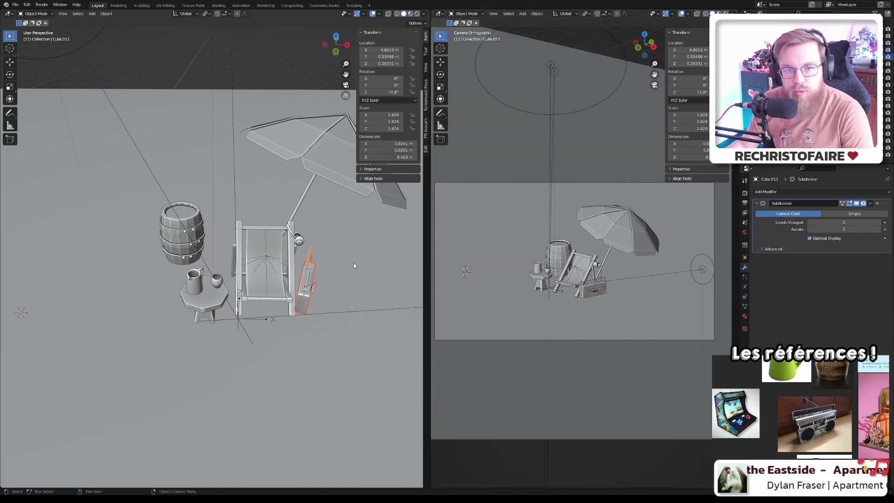
{"action": "scroll", "coordinate": [235, 254], "scroll_direction": "up", "scroll_amount": 5}
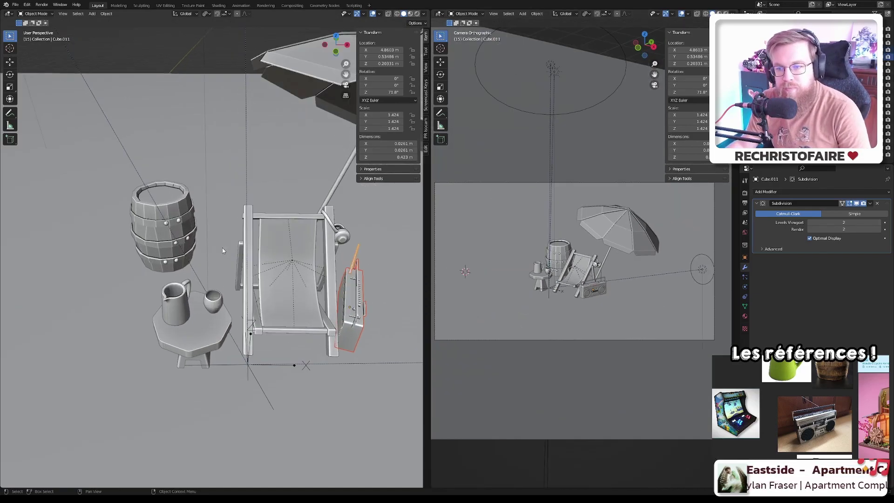
{"action": "key", "text": "ctrl+s"}
{"action": "scroll", "coordinate": [308, 307], "scroll_direction": "down", "scroll_amount": 8}
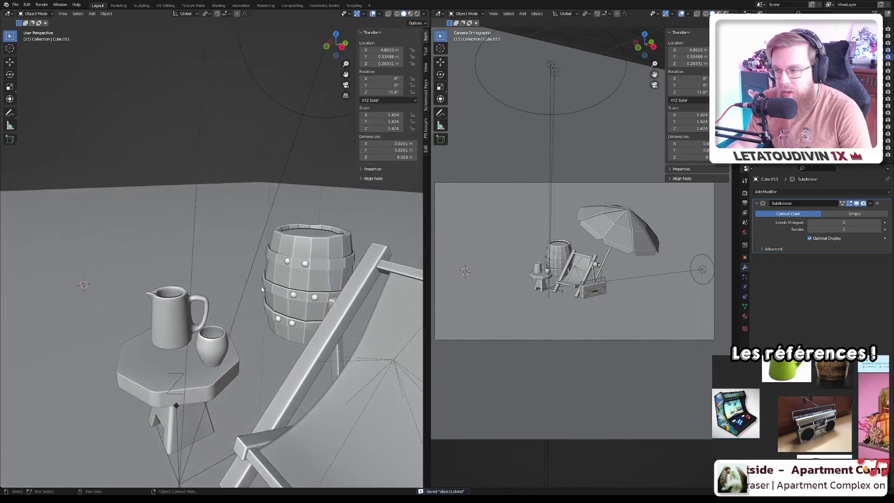
{"action": "middle_click_drag", "start_coordinate": [313, 298], "coordinate": [265, 286], "text": "shift"}
{"action": "scroll", "coordinate": [266, 287], "scroll_direction": "up", "scroll_amount": 4}
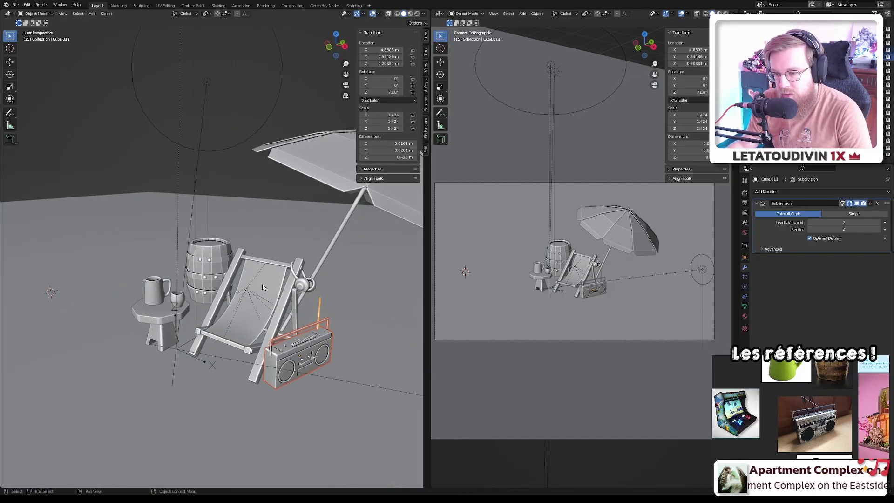
- Check the scene in Material Preview shading, then return to Solid shading
{"action": "key", "text": "z"}
{"action": "left_click", "coordinate": [245, 309]}
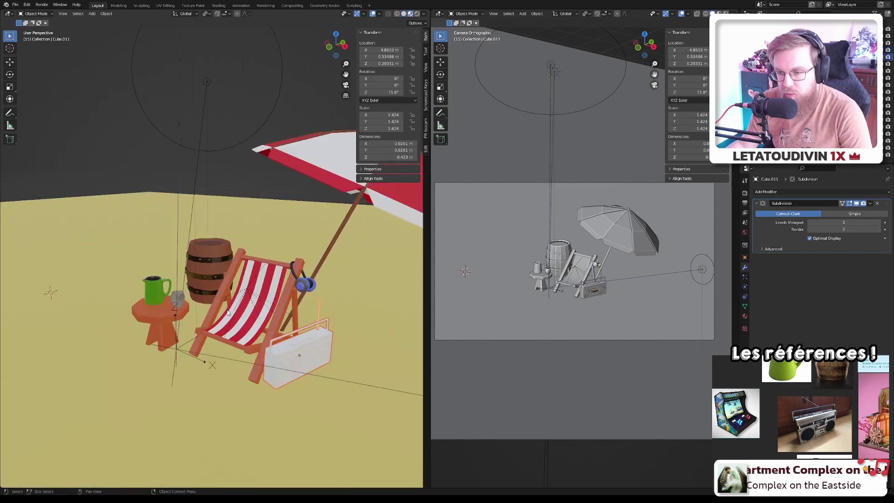
{"action": "key", "text": "z"}
{"action": "left_click", "coordinate": [284, 316]}
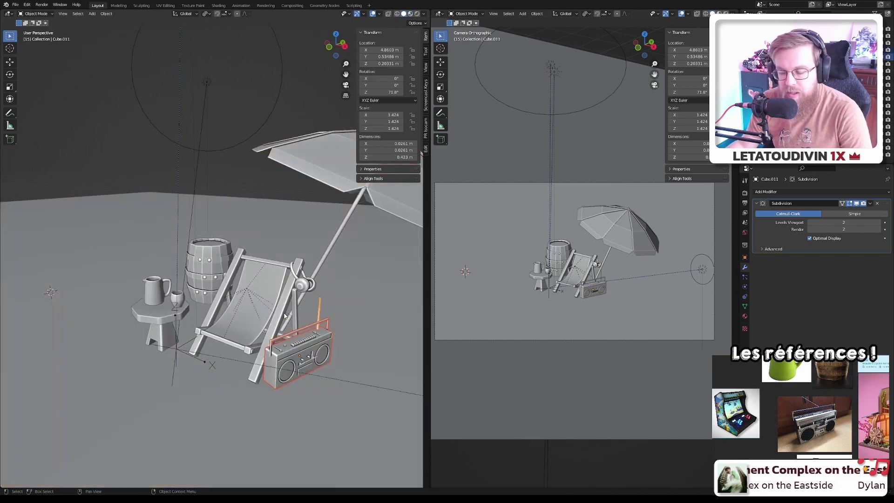
- Save again and orbit to a near top-down view of the boombox and deck chair
{"action": "key", "text": "ctrl+s"}
{"action": "scroll", "coordinate": [280, 326], "scroll_direction": "up", "scroll_amount": 2}
{"action": "scroll", "coordinate": [281, 326], "scroll_direction": "up", "scroll_amount": 2}
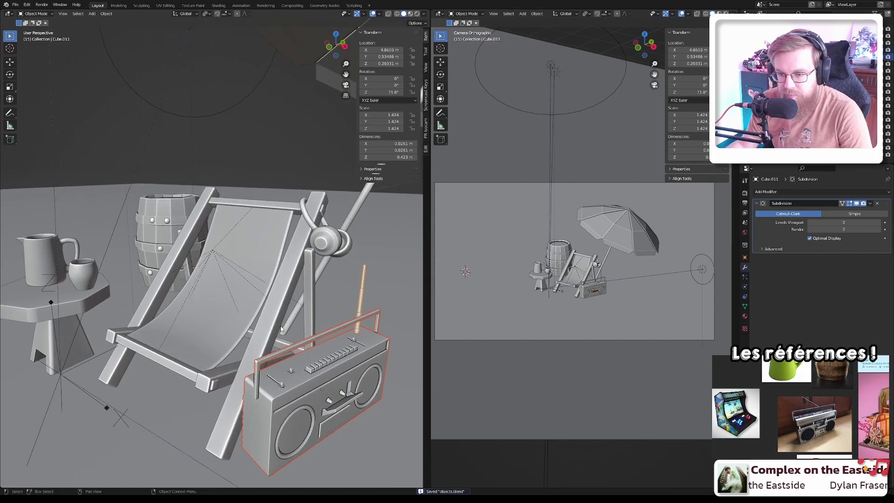
{"action": "scroll", "coordinate": [280, 326], "scroll_direction": "down", "scroll_amount": 4}
{"action": "middle_click_drag", "start_coordinate": [280, 326], "coordinate": [229, 384]}
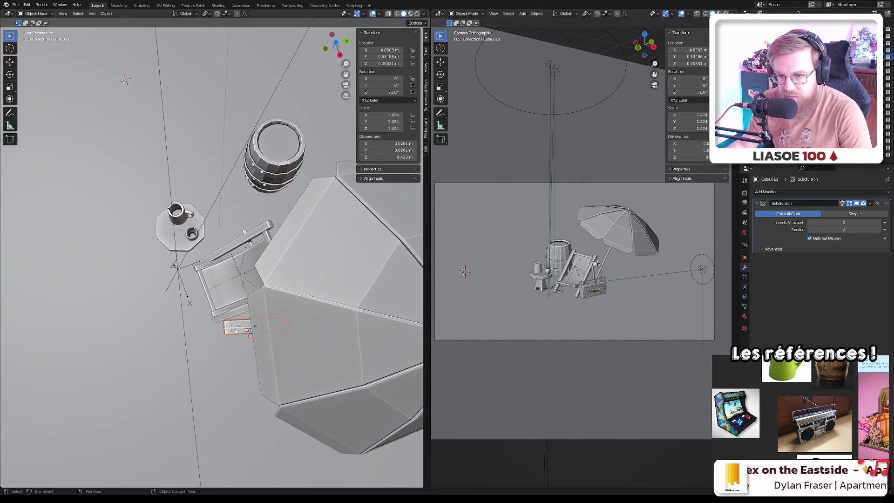
- Parent the antenna to the boombox body with Ctrl+P > Object
{"action": "middle_click_drag", "start_coordinate": [240, 327], "coordinate": [315, 277]}
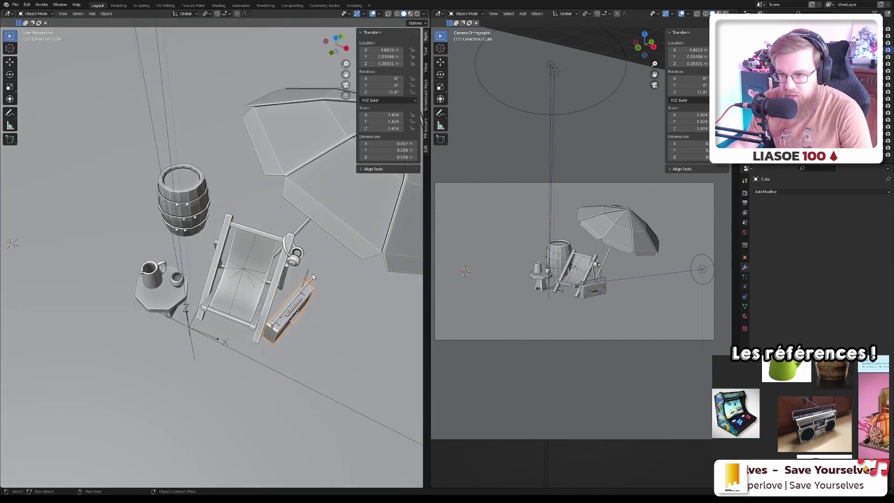
{"action": "left_click", "coordinate": [305, 300], "text": "shift"}
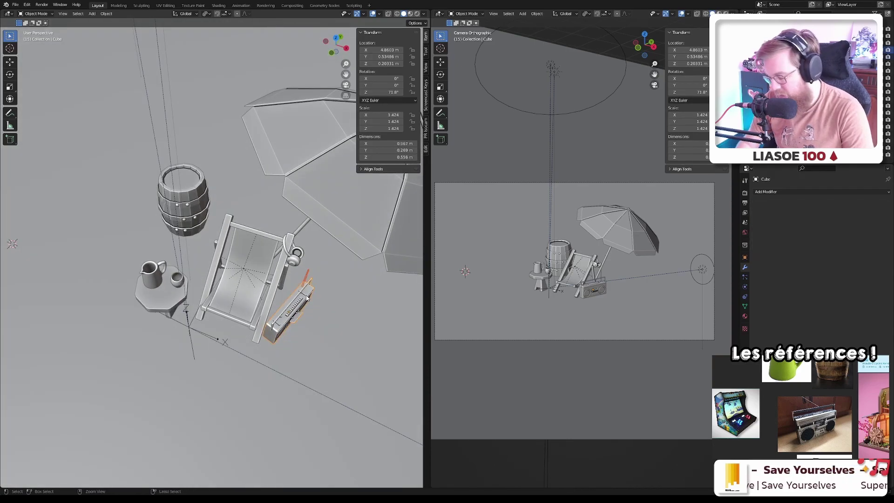
{"action": "key", "text": "ctrl+p"}
{"action": "left_click", "coordinate": [303, 304]}
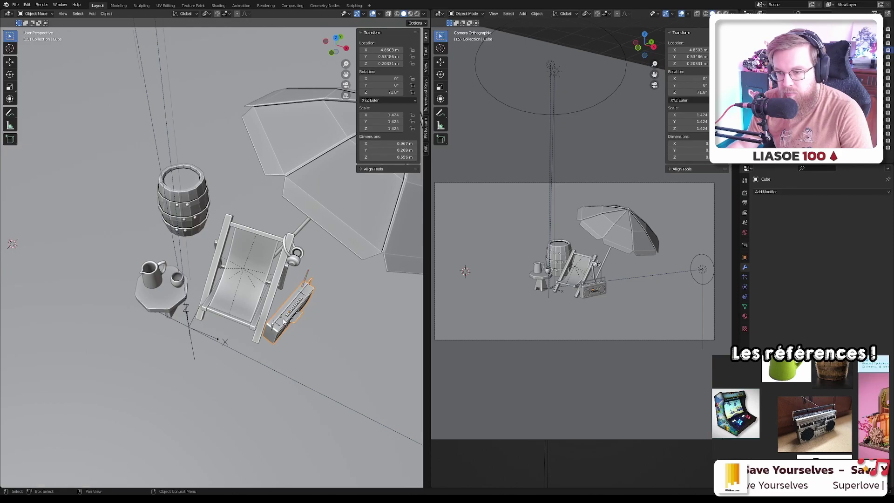
{"action": "middle_click_drag", "start_coordinate": [298, 312], "coordinate": [286, 324]}
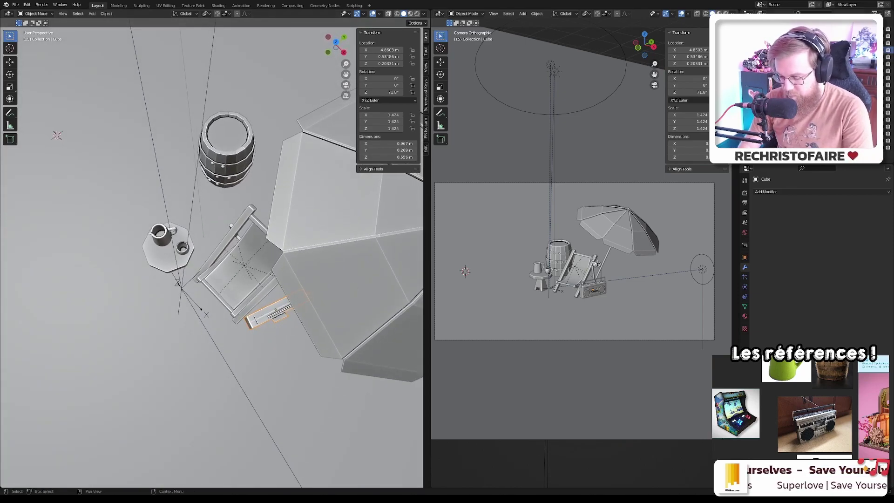
- Nudge the GhettoBlaster 0.032 m along X, keeping it off the vertical axis
{"action": "left_click", "coordinate": [820, 78]}
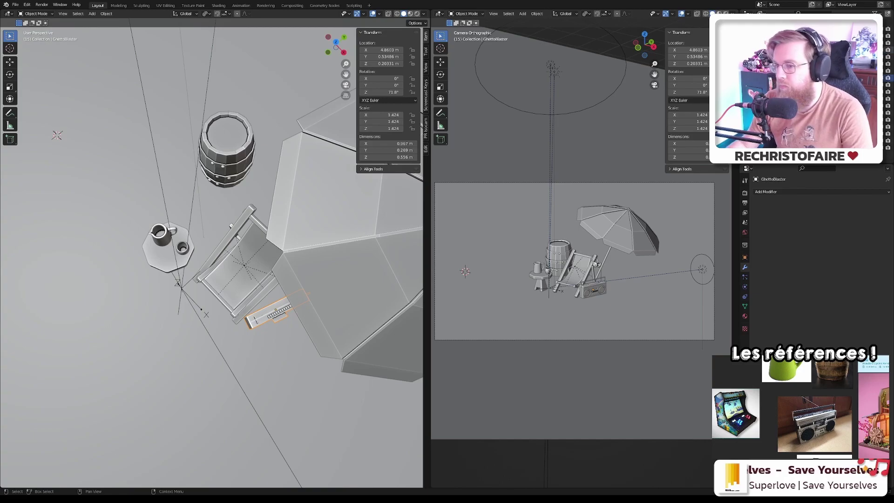
{"action": "key", "text": "g"}
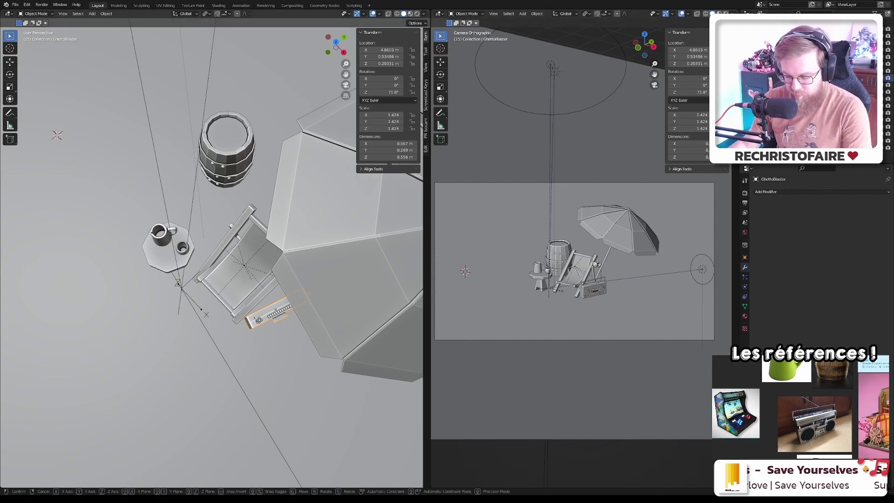
{"action": "key", "text": "shift+z"}
{"action": "left_click", "coordinate": [250, 340]}
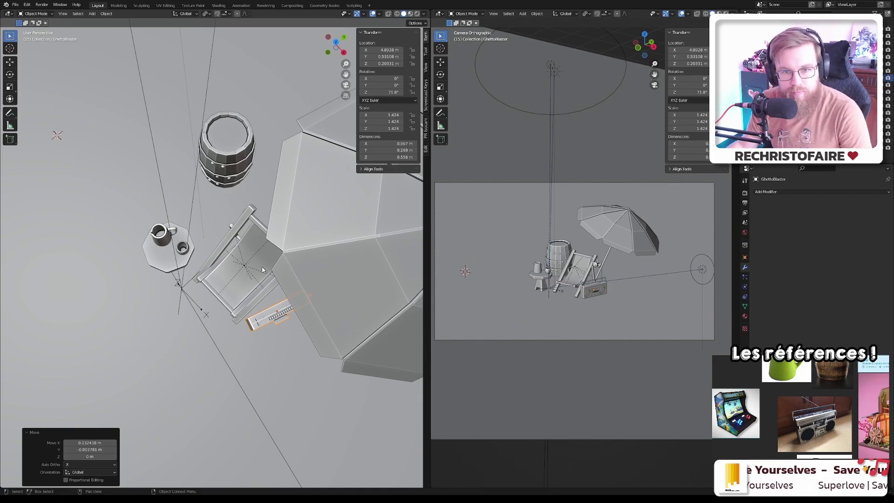
- Orbit to a side view of the whole scene and save objects.blend
{"action": "scroll", "coordinate": [252, 271], "scroll_direction": "up", "scroll_amount": 5}
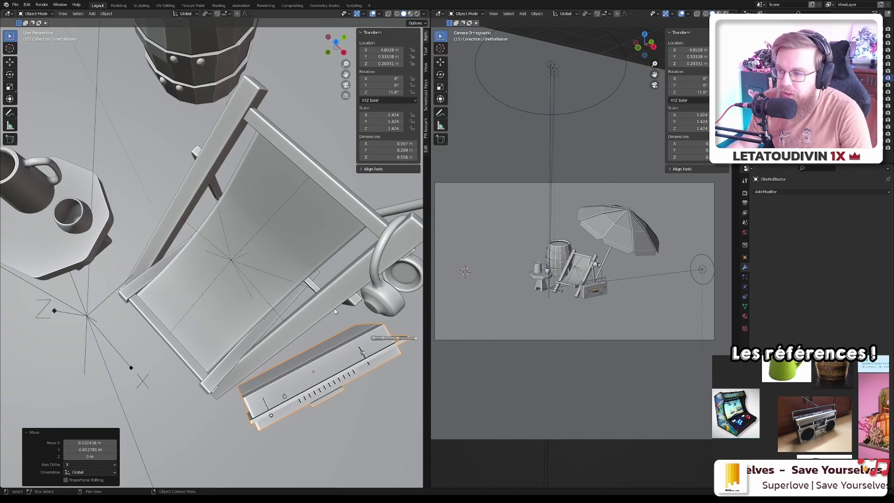
{"action": "middle_click_drag", "start_coordinate": [295, 298], "coordinate": [274, 279]}
{"action": "scroll", "coordinate": [273, 282], "scroll_direction": "down", "scroll_amount": 2}
{"action": "key", "text": "ctrl+s"}
{"action": "scroll", "coordinate": [270, 289], "scroll_direction": "up", "scroll_amount": 3}
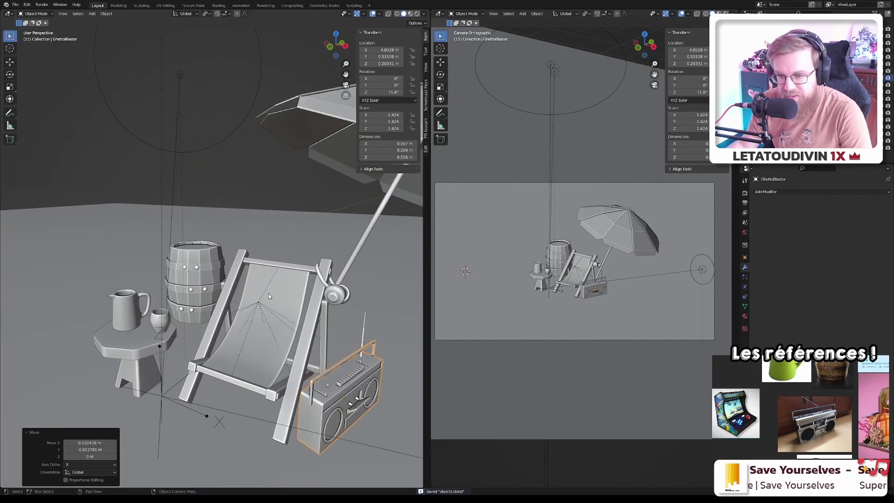
{"action": "scroll", "coordinate": [267, 294], "scroll_direction": "down", "scroll_amount": 2}
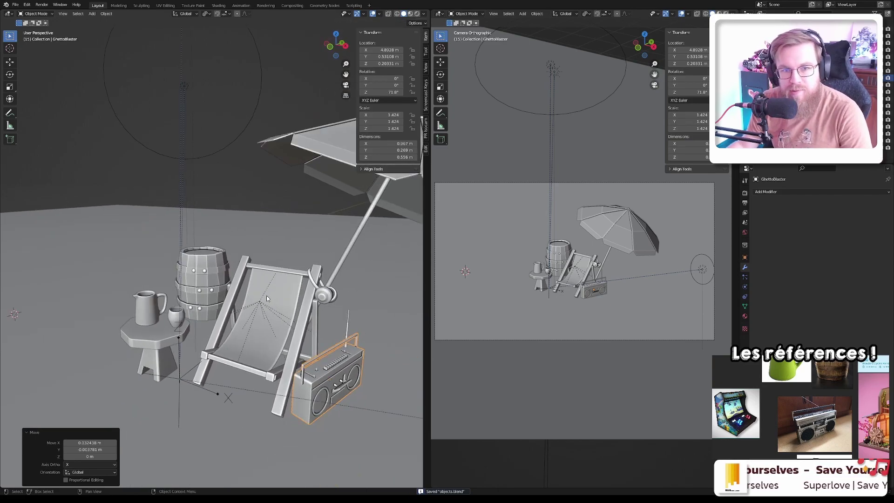
{"action": "middle_click_drag", "start_coordinate": [258, 312], "coordinate": [263, 294], "text": "shift"}
{"action": "key", "text": "ctrl+s"}
{"action": "scroll", "coordinate": [263, 294], "scroll_direction": "up", "scroll_amount": 3}
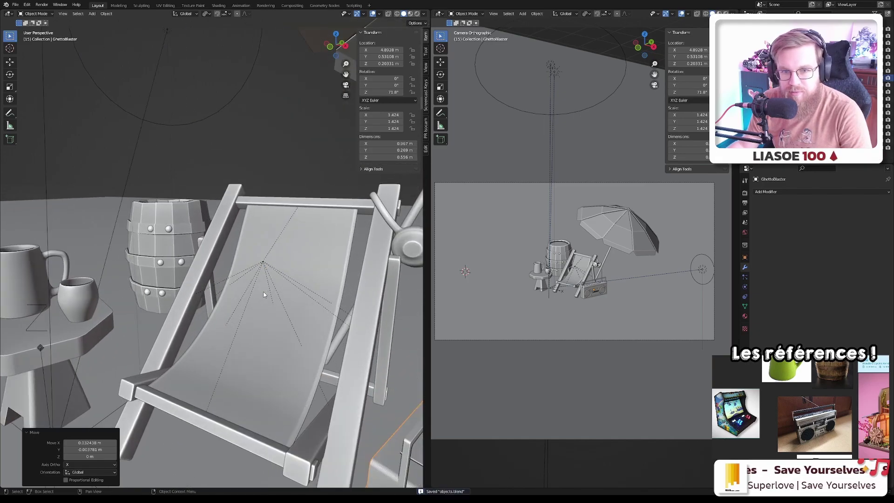
{"action": "scroll", "coordinate": [264, 294], "scroll_direction": "down", "scroll_amount": 1}
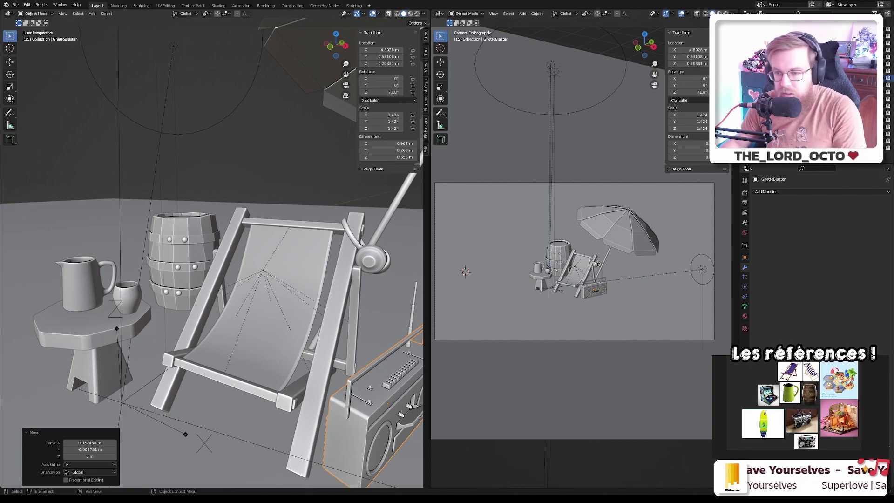
- Shade the deckchair fabric smooth
{"action": "left_click", "coordinate": [271, 337]}
{"action": "middle_click_drag", "start_coordinate": [272, 337], "coordinate": [301, 326]}
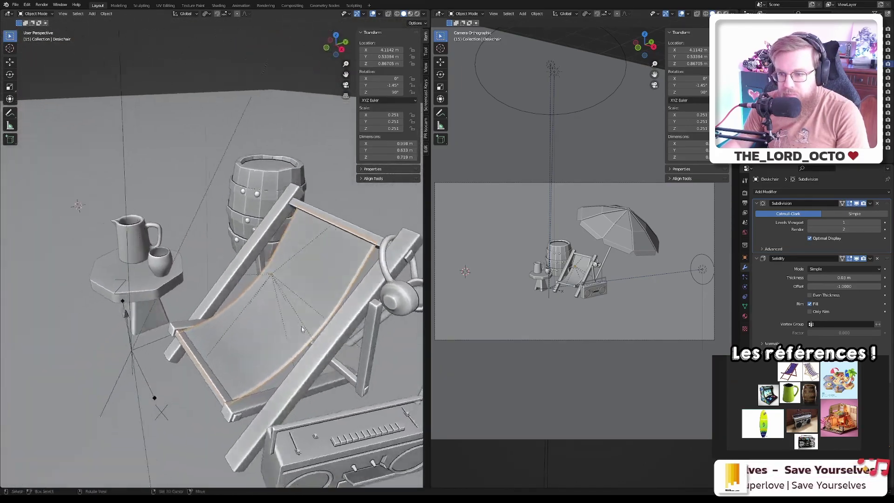
{"action": "right_click", "coordinate": [281, 299]}
{"action": "left_click", "coordinate": [280, 299]}
{"action": "right_click", "coordinate": [261, 320]}
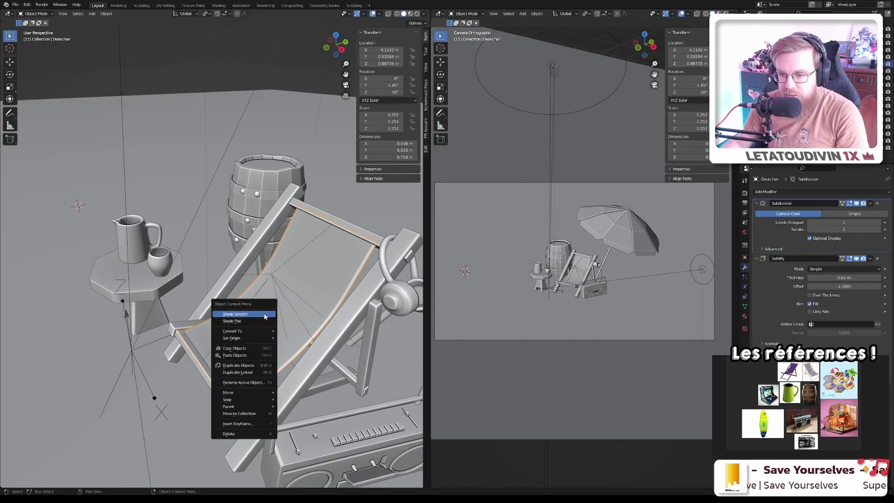
{"action": "left_click", "coordinate": [262, 321]}
{"action": "middle_click_drag", "start_coordinate": [261, 325], "coordinate": [281, 331]}
{"action": "scroll", "coordinate": [281, 331], "scroll_direction": "up", "scroll_amount": 2}
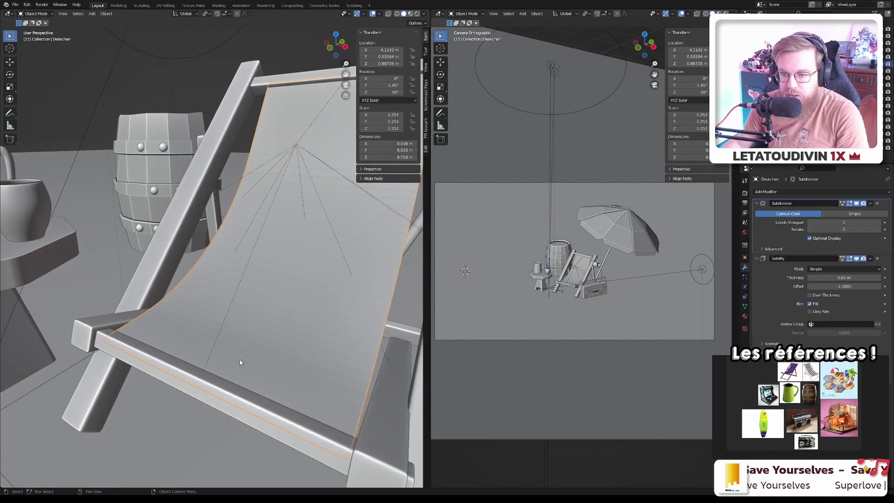
{"action": "scroll", "coordinate": [196, 330], "scroll_direction": "up", "scroll_amount": 3}
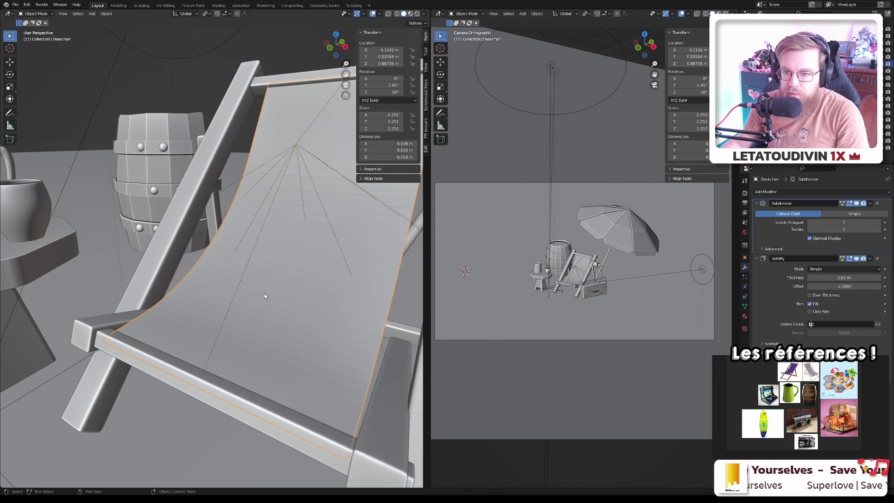
{"action": "scroll", "coordinate": [264, 295], "scroll_direction": "down", "scroll_amount": 3}
{"action": "right_click", "coordinate": [253, 231]}
{"action": "left_click", "coordinate": [253, 234]}
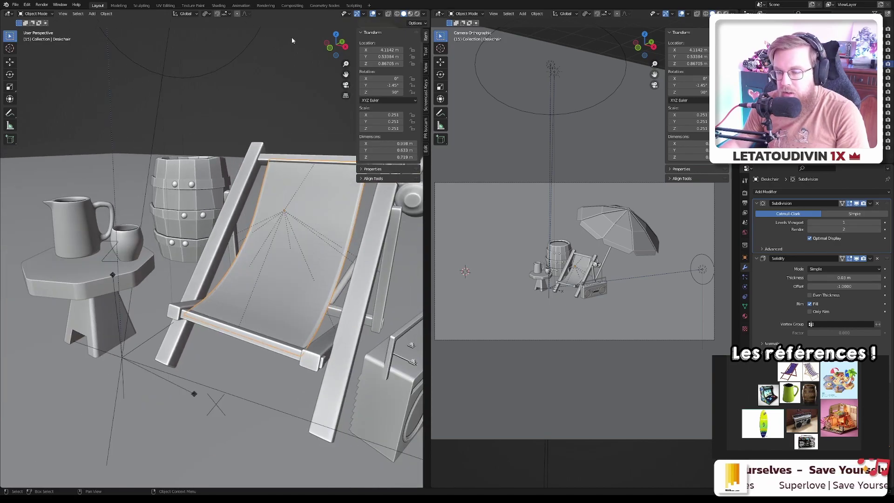
- Switch to the Shading workspace and bring the fabric's Texture Coordinate and Mapping nodes into view
{"action": "left_click", "coordinate": [219, 6]}
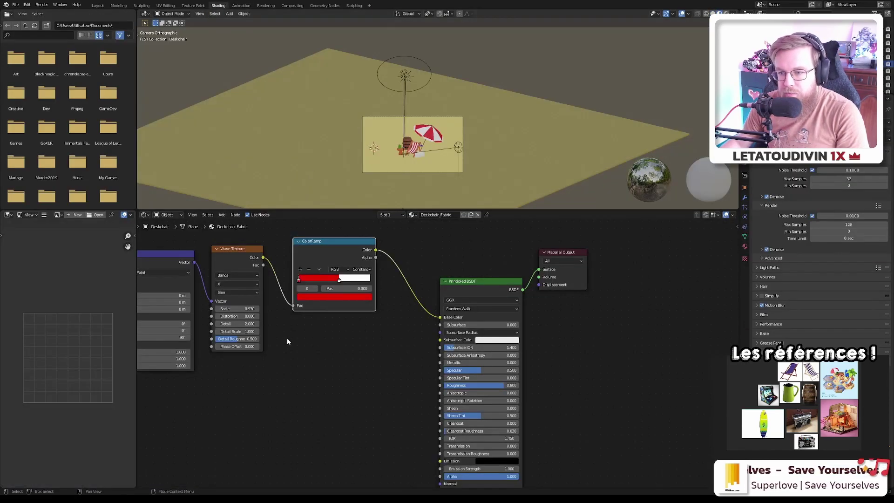
{"action": "middle_click_drag", "start_coordinate": [288, 341], "coordinate": [395, 373]}
{"action": "scroll", "coordinate": [261, 321], "scroll_direction": "up", "scroll_amount": 1}
{"action": "scroll", "coordinate": [317, 306], "scroll_direction": "down", "scroll_amount": 1}
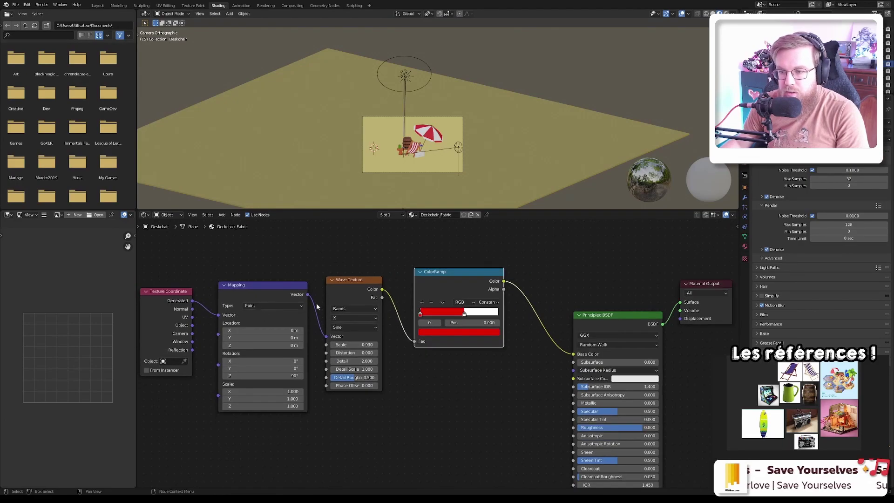
{"action": "scroll", "coordinate": [345, 277], "scroll_direction": "up", "scroll_amount": 3}
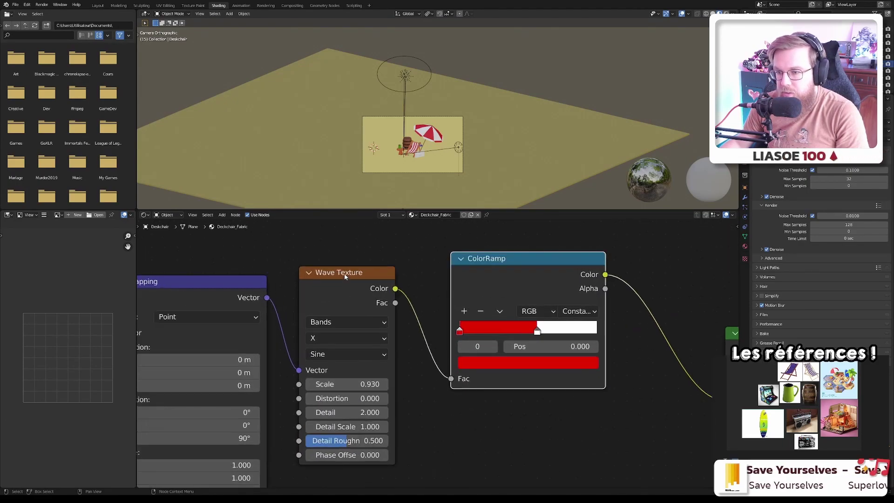
- Preview the Wave Texture and ColorRamp outputs, then restore the full Principled BSDF material
{"action": "left_click", "coordinate": [345, 276], "text": "ctrl+shift"}
{"action": "scroll", "coordinate": [407, 160], "scroll_direction": "up", "scroll_amount": 6}
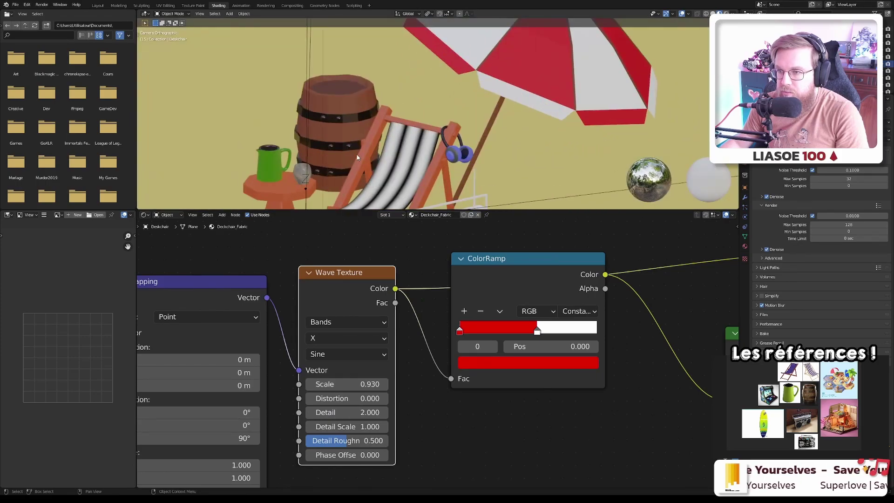
{"action": "left_click", "coordinate": [519, 261], "text": "ctrl+shift"}
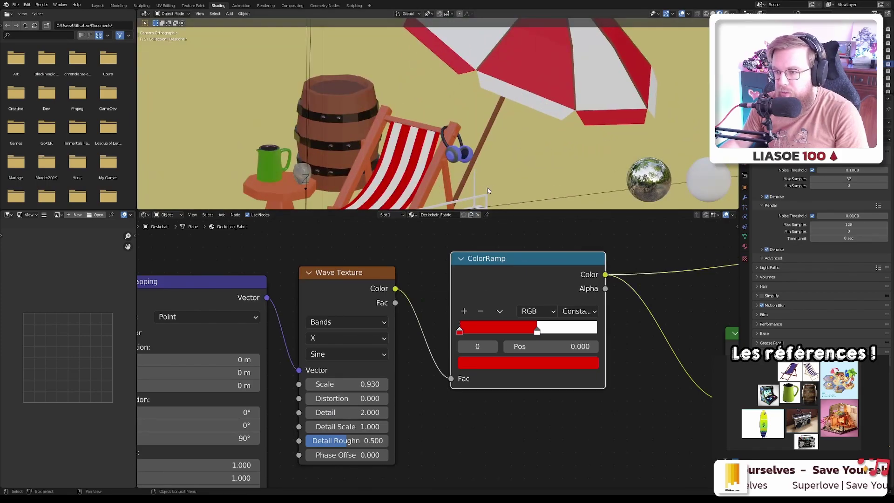
{"action": "middle_click_drag", "start_coordinate": [507, 279], "coordinate": [252, 286]}
{"action": "left_click", "coordinate": [579, 347], "text": "ctrl+shift"}
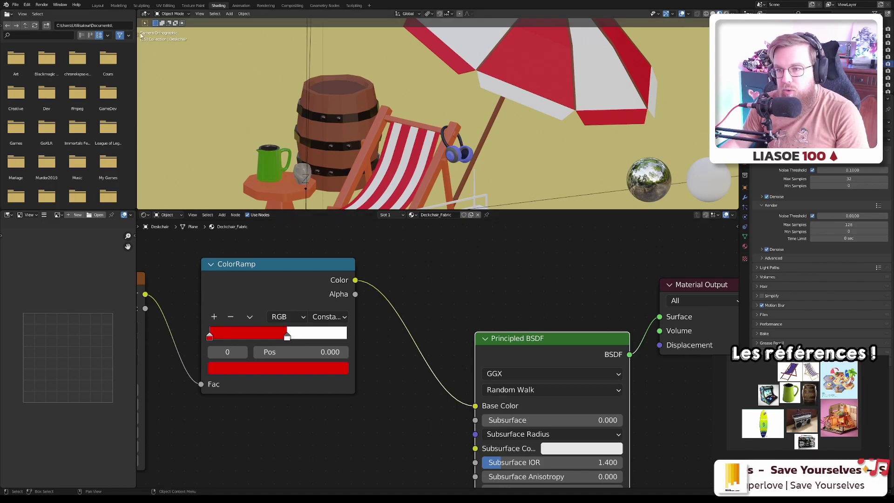
- Return to the Layout workspace, zoom out the left viewport and save objects.blend
{"action": "left_click", "coordinate": [98, 5]}
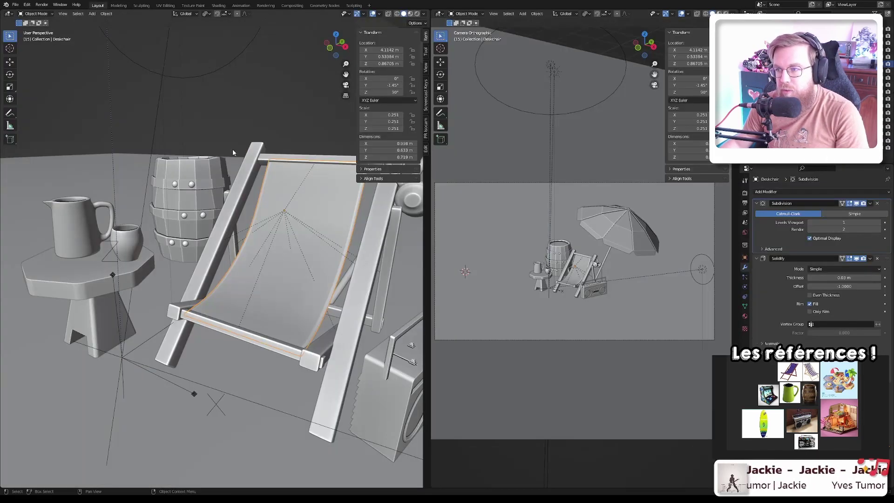
{"action": "scroll", "coordinate": [284, 222], "scroll_direction": "down", "scroll_amount": 5}
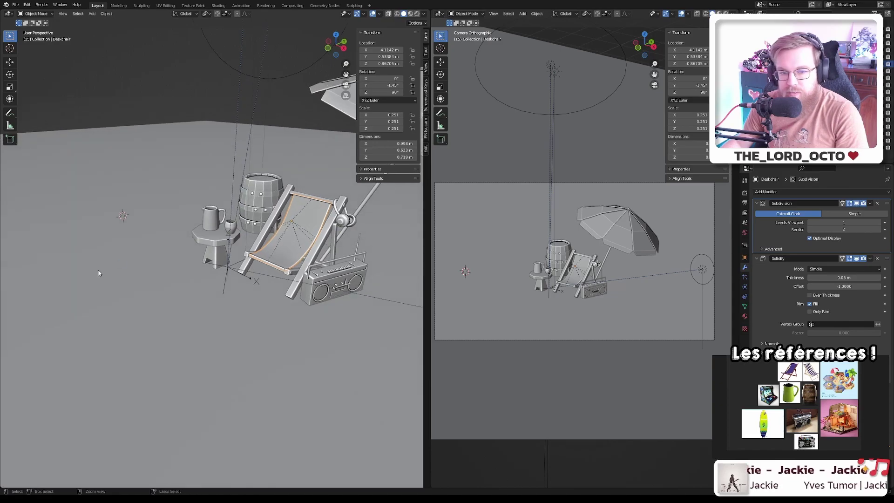
{"action": "key", "text": "ctrl+s"}
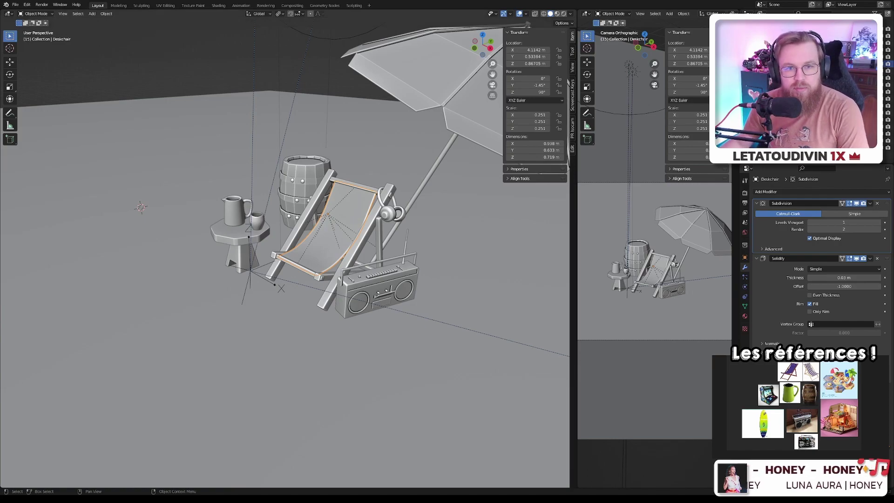
- Switch to the front orthographic view and add a new cube
{"action": "scroll", "coordinate": [189, 259], "scroll_direction": "up", "scroll_amount": 3}
{"action": "middle_click_drag", "start_coordinate": [186, 261], "coordinate": [587, 270]}
{"action": "key", "text": "ctrl+s"}
{"action": "key", "text": "KP_7"}
{"action": "key", "text": "KP_1"}
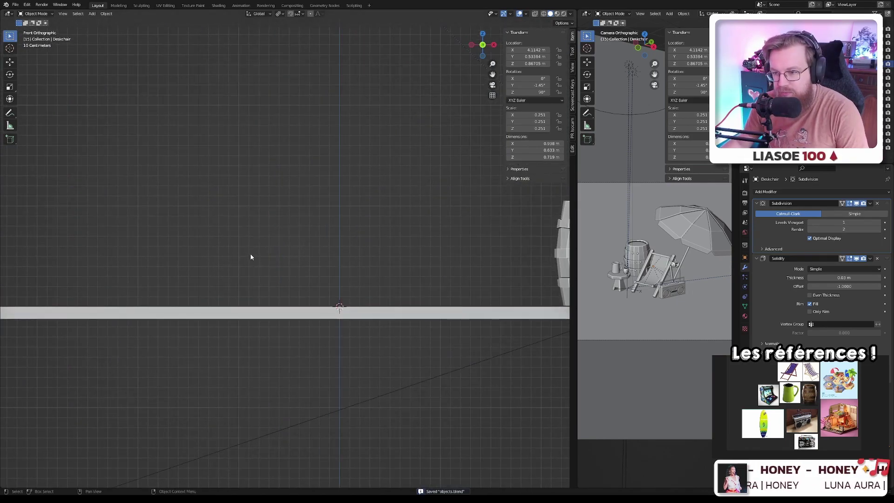
{"action": "scroll", "coordinate": [251, 257], "scroll_direction": "down", "scroll_amount": 5}
{"action": "key", "text": "shift+a"}
{"action": "mouse_move", "coordinate": [347, 232]}
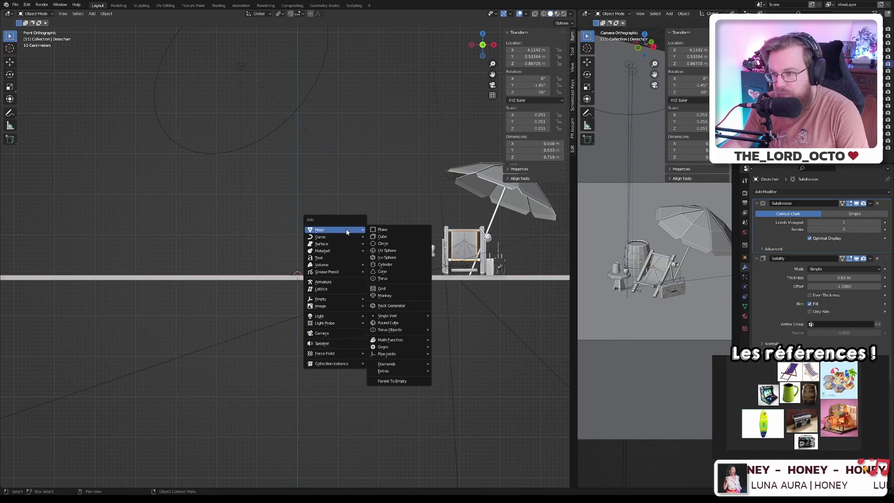
{"action": "left_click", "coordinate": [383, 236]}
- Narrow the cube to 0.421 along X and raise it to stand on the ground
{"action": "scroll", "coordinate": [420, 248], "scroll_direction": "up", "scroll_amount": 3}
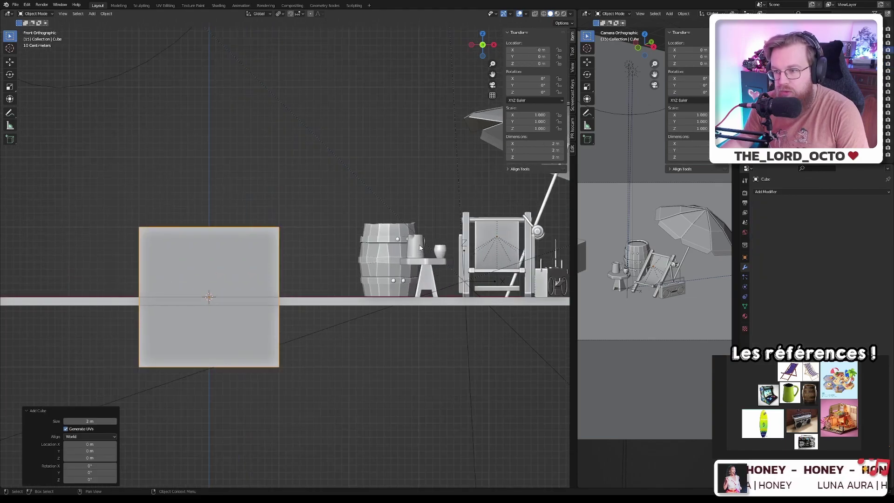
{"action": "key", "text": "s"}
{"action": "key", "text": "z"}
{"action": "key", "text": "x"}
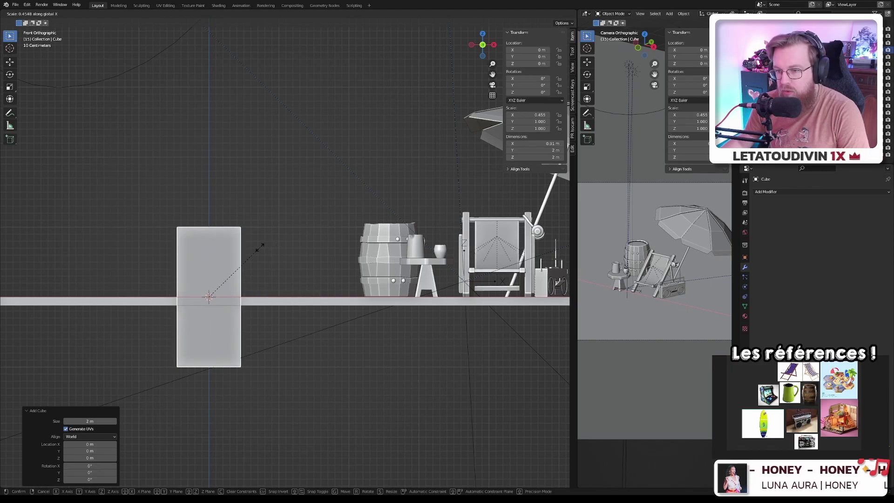
{"action": "left_click", "coordinate": [256, 247]}
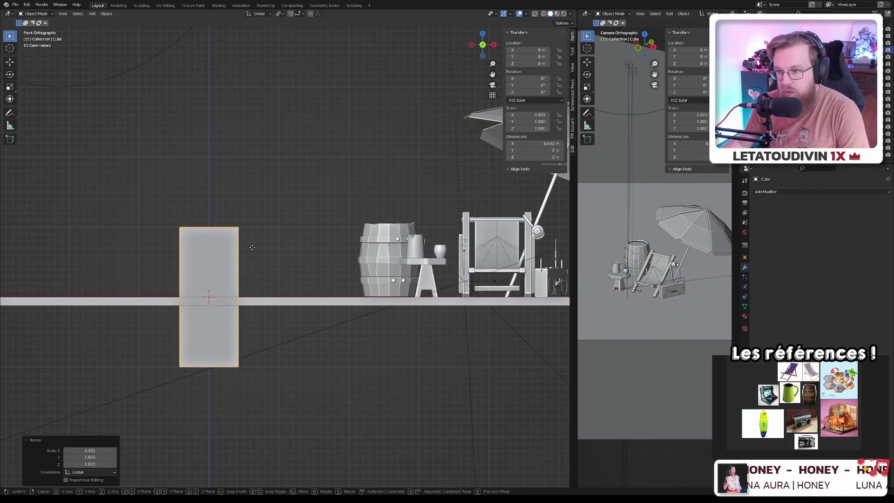
{"action": "key", "text": "g"}
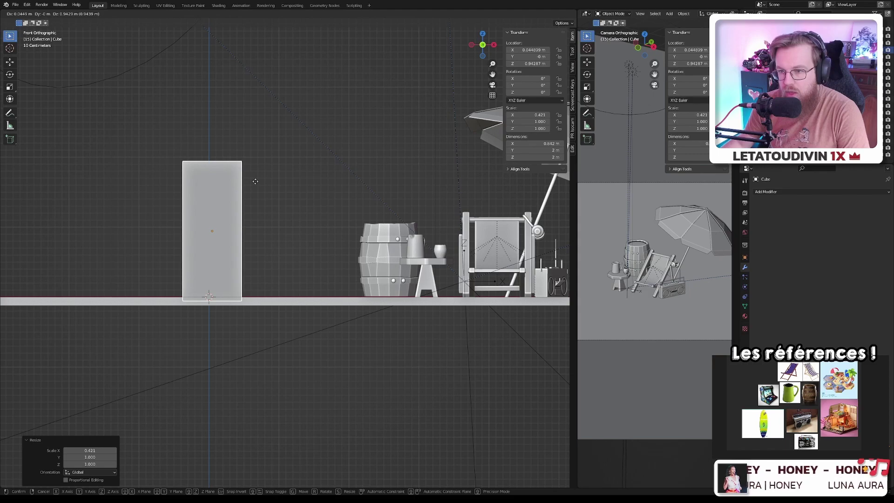
{"action": "left_click", "coordinate": [255, 182]}
{"action": "scroll", "coordinate": [241, 194], "scroll_direction": "up", "scroll_amount": 5}
{"action": "scroll", "coordinate": [241, 200], "scroll_direction": "down", "scroll_amount": 5}
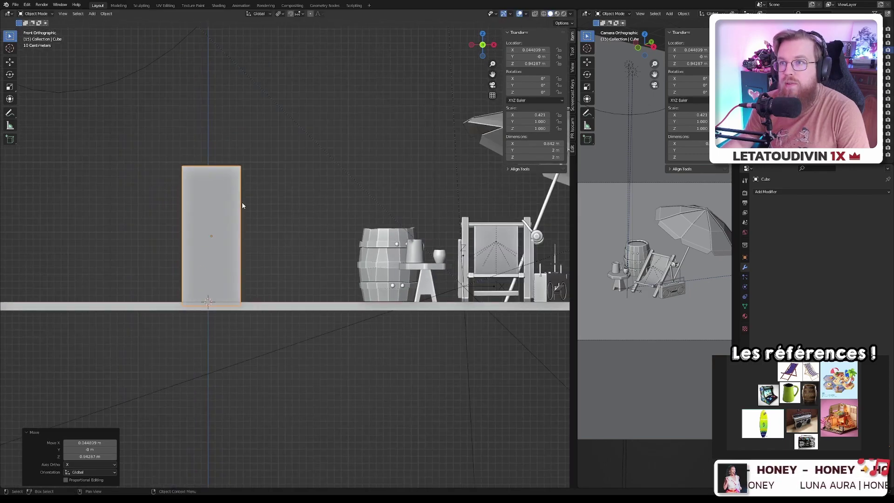
{"action": "middle_click_drag", "start_coordinate": [242, 202], "coordinate": [339, 189], "text": "shift"}
{"action": "scroll", "coordinate": [321, 205], "scroll_direction": "up", "scroll_amount": 3}
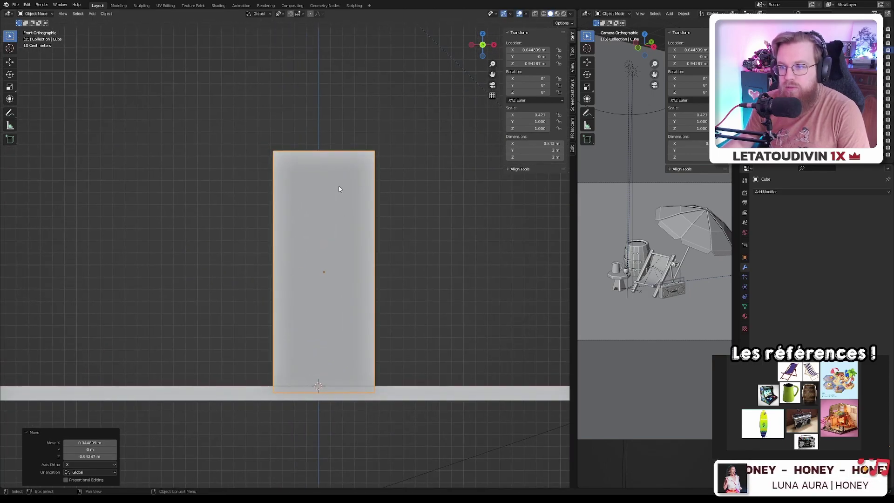
- Thin the cube to 0.076 along Y, giving a 0.842 × 0.151 × 2 m slab
{"action": "middle_click_drag", "start_coordinate": [298, 237], "coordinate": [359, 235]}
{"action": "scroll", "coordinate": [361, 235], "scroll_direction": "down", "scroll_amount": 4}
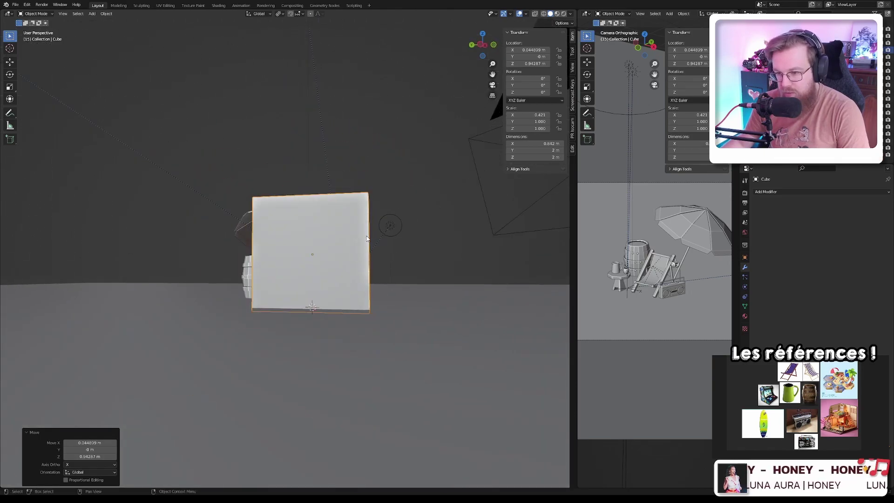
{"action": "key", "text": "s"}
{"action": "key", "text": "y"}
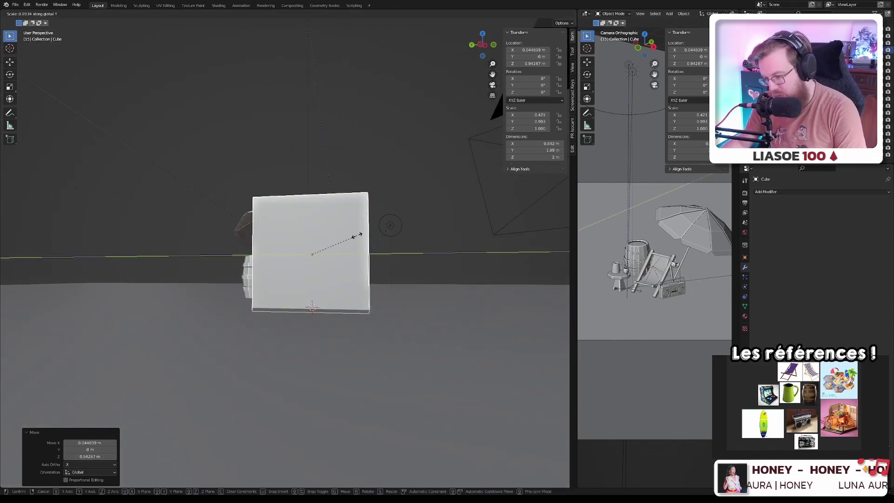
{"action": "left_click", "coordinate": [317, 247]}
{"action": "middle_click_drag", "start_coordinate": [356, 234], "coordinate": [309, 209]}
{"action": "scroll", "coordinate": [326, 239], "scroll_direction": "up", "scroll_amount": 3}
{"action": "scroll", "coordinate": [326, 238], "scroll_direction": "up", "scroll_amount": 3}
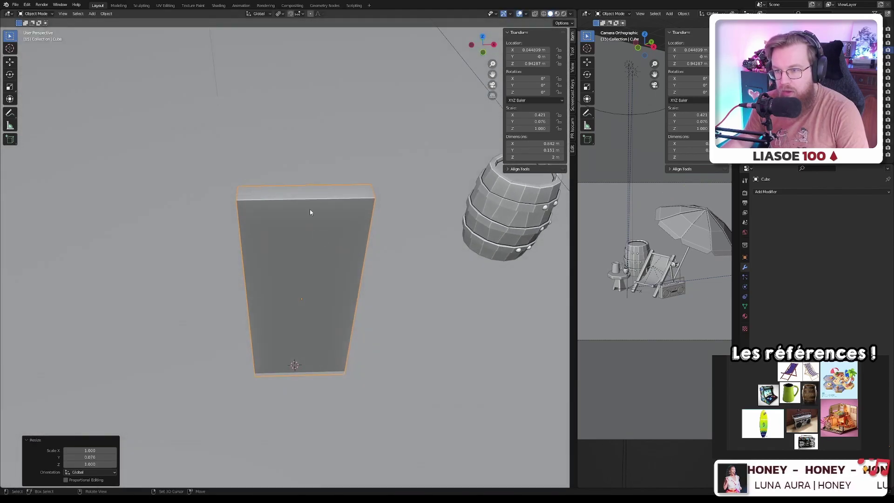
- In Edit Mode, select the slab's top edge loop and cancel an attempted width taper
{"action": "key", "text": "Tab"}
{"action": "left_click", "coordinate": [305, 194]}
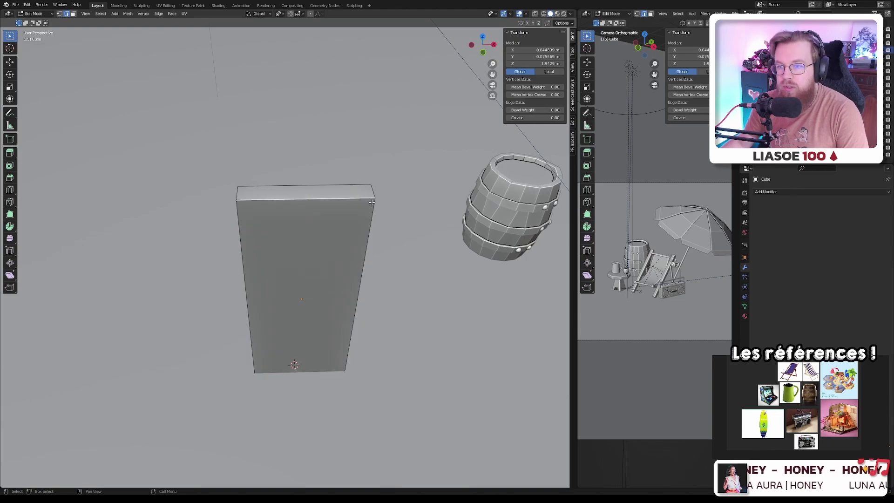
{"action": "left_click", "coordinate": [321, 198], "text": "alt"}
{"action": "key", "text": "s"}
{"action": "key", "text": "x"}
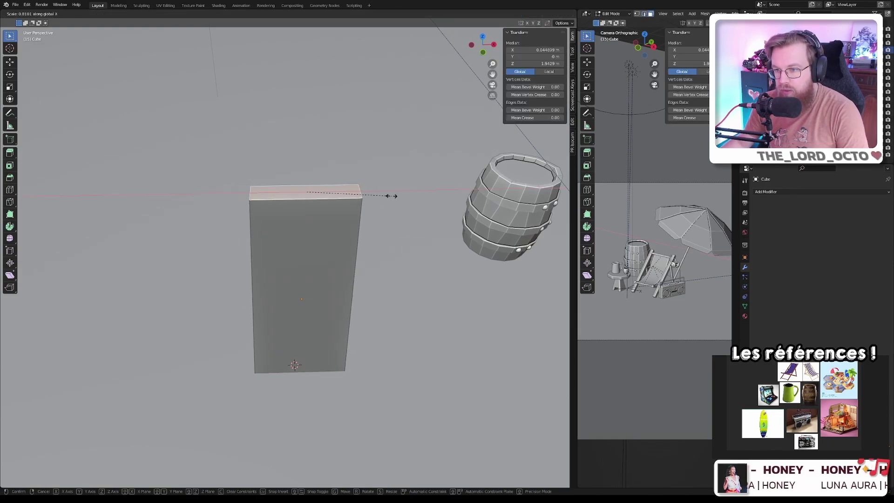
{"action": "right_click", "coordinate": [329, 213]}
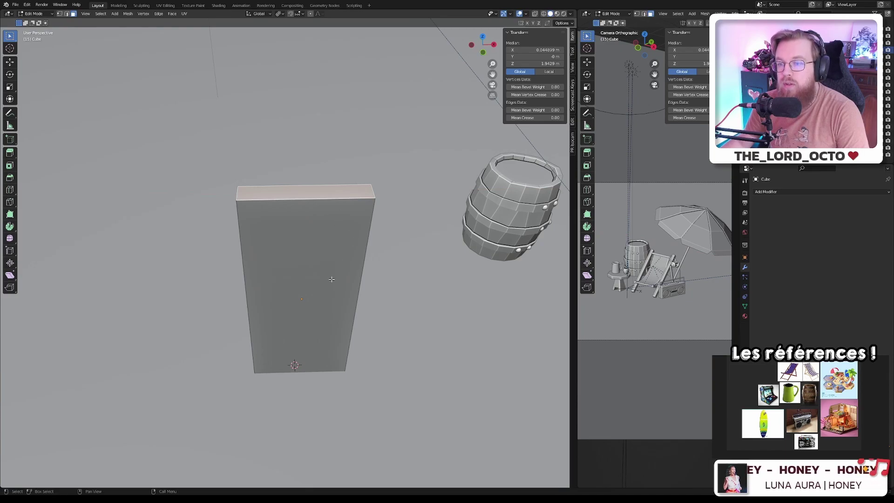
- Add a centred loop cut across the slab's middle
{"action": "key", "text": "ctrl+r"}
{"action": "left_click", "coordinate": [355, 289]}
{"action": "right_click", "coordinate": [355, 288]}
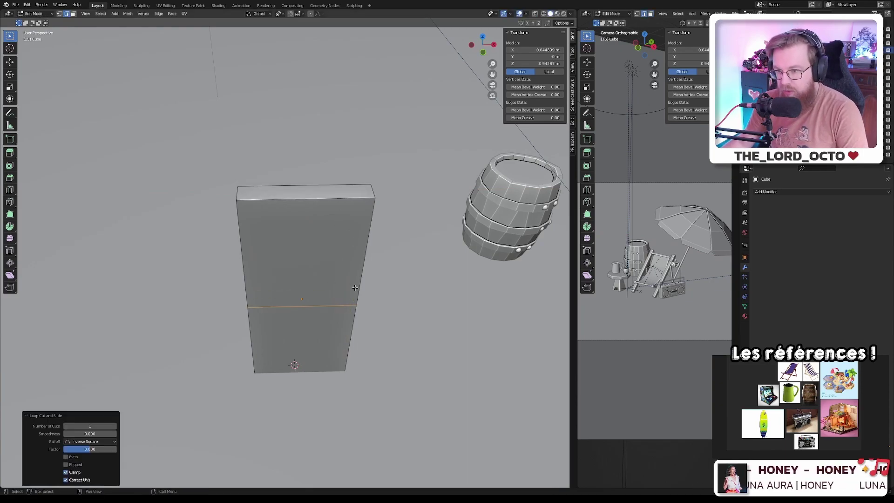
- Try narrowing the top face, cancel it, then return to Object Mode
{"action": "left_click", "coordinate": [338, 194]}
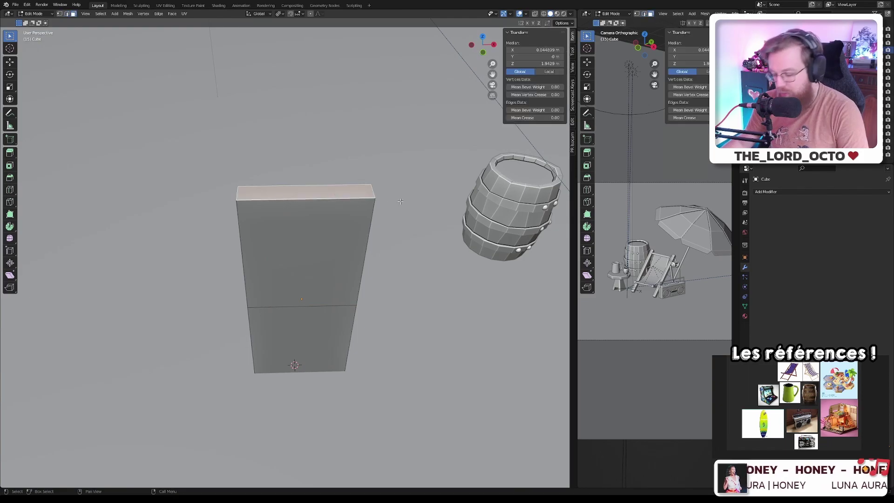
{"action": "key", "text": "s"}
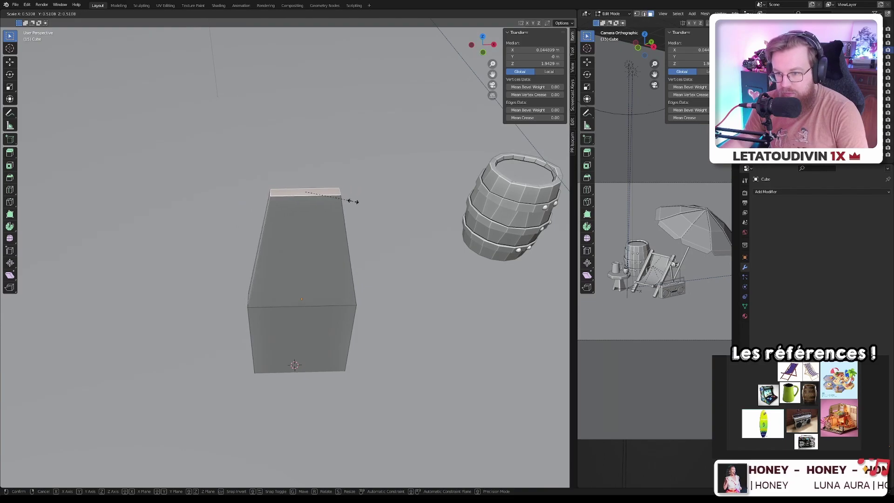
{"action": "key", "text": "z"}
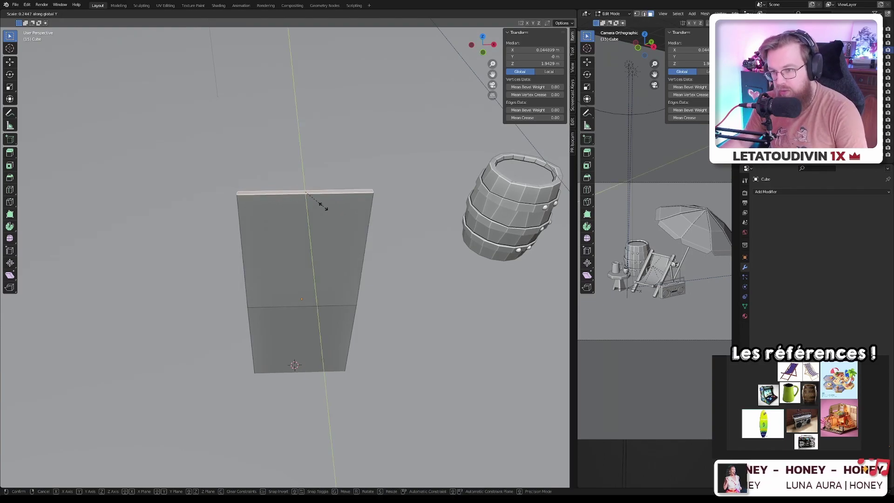
{"action": "key", "text": "x"}
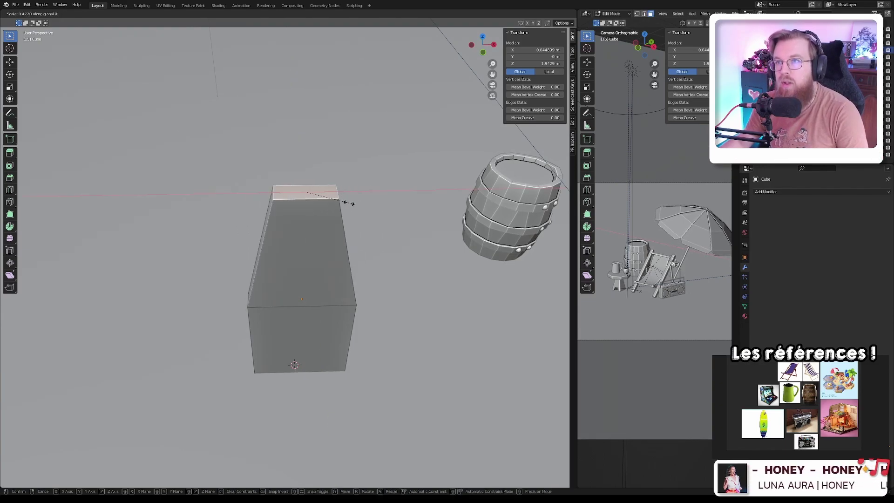
{"action": "key", "text": "Escape"}
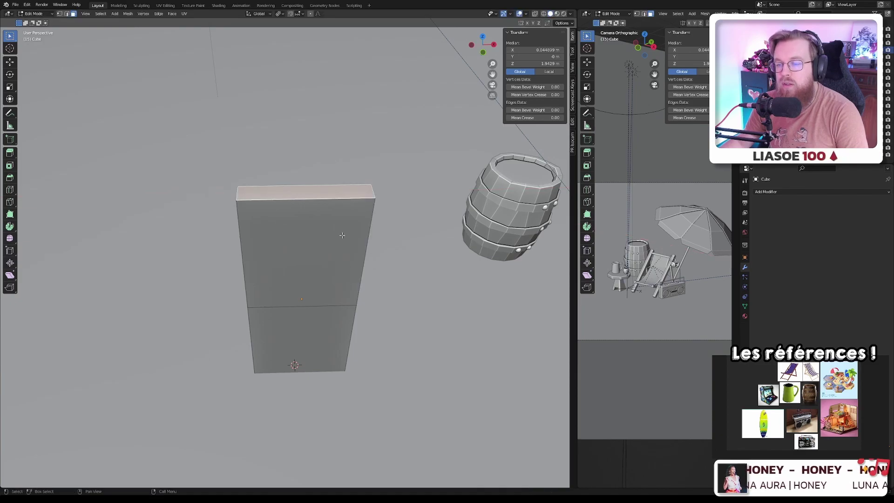
{"action": "middle_click_drag", "start_coordinate": [350, 203], "coordinate": [329, 159]}
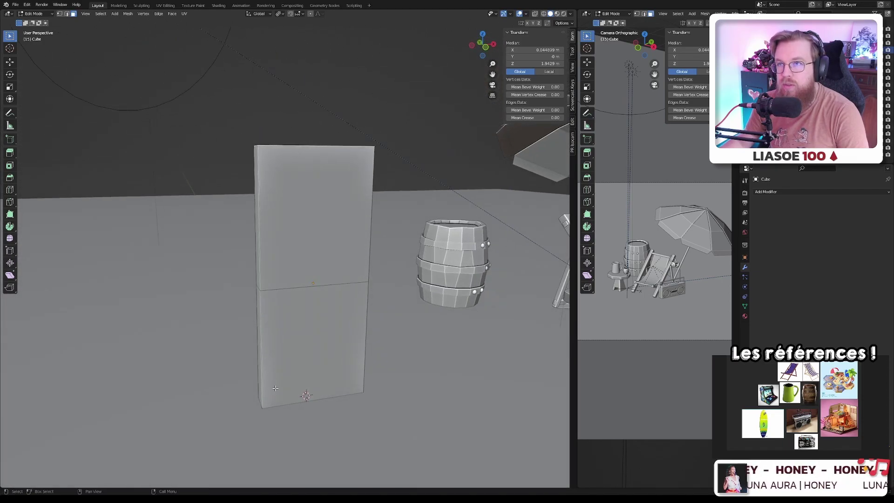
{"action": "middle_click_drag", "start_coordinate": [276, 388], "coordinate": [359, 347]}
{"action": "key", "text": "Tab"}
- Test level-2 and level-1 subdivision on the slab, then undo it
{"action": "key", "text": "ctrl+2"}
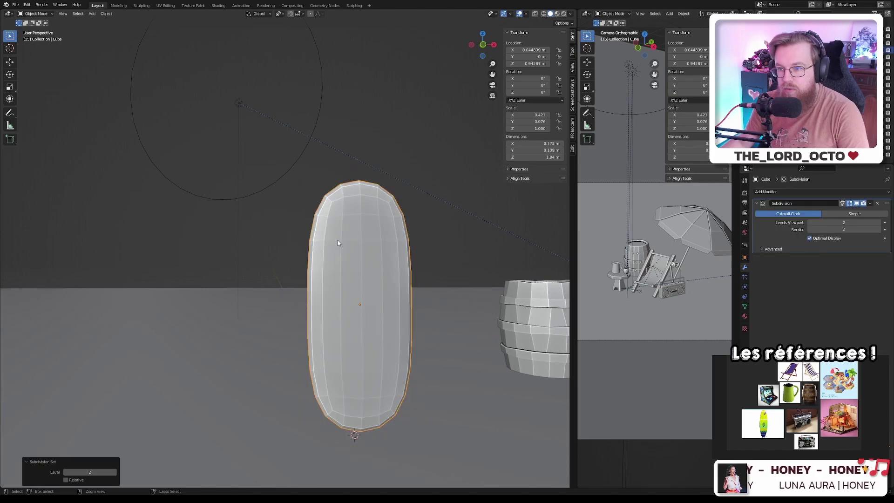
{"action": "key", "text": "ctrl+1"}
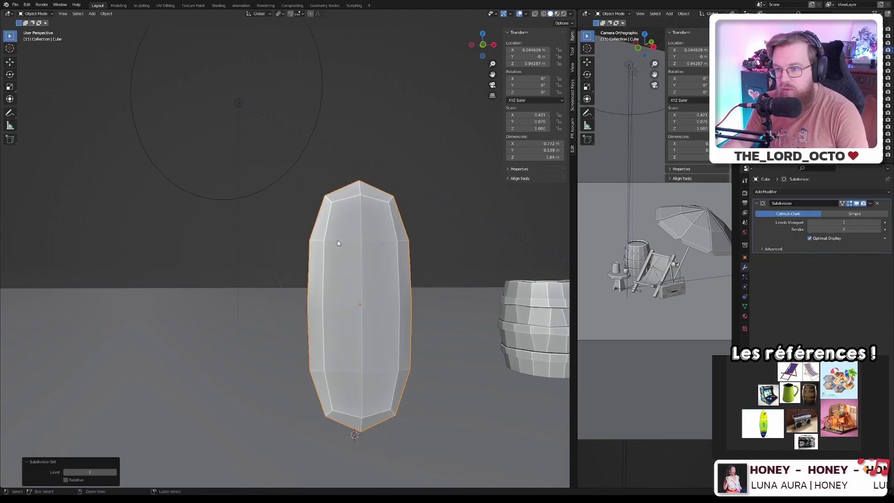
{"action": "key", "text": "ctrl+z"}
{"action": "key", "text": "ctrl+z"}
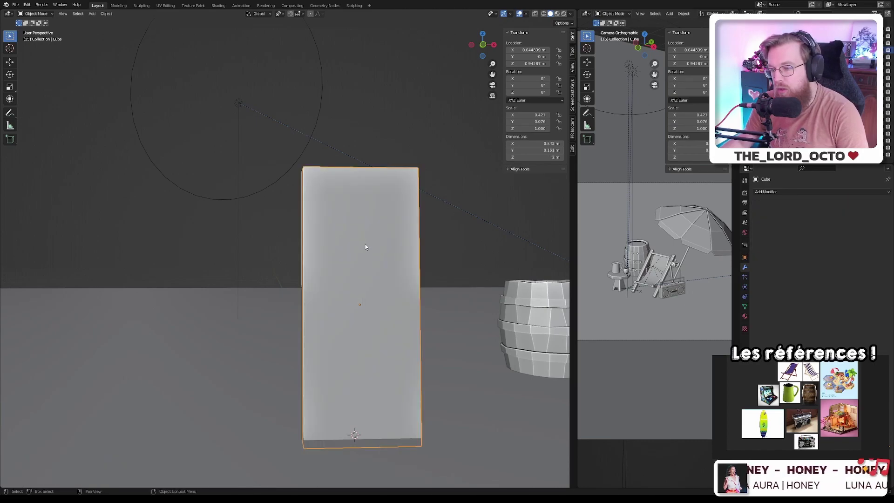
{"action": "scroll", "coordinate": [365, 247], "scroll_direction": "down", "scroll_amount": 3}
{"action": "scroll", "coordinate": [365, 246], "scroll_direction": "up", "scroll_amount": 3}
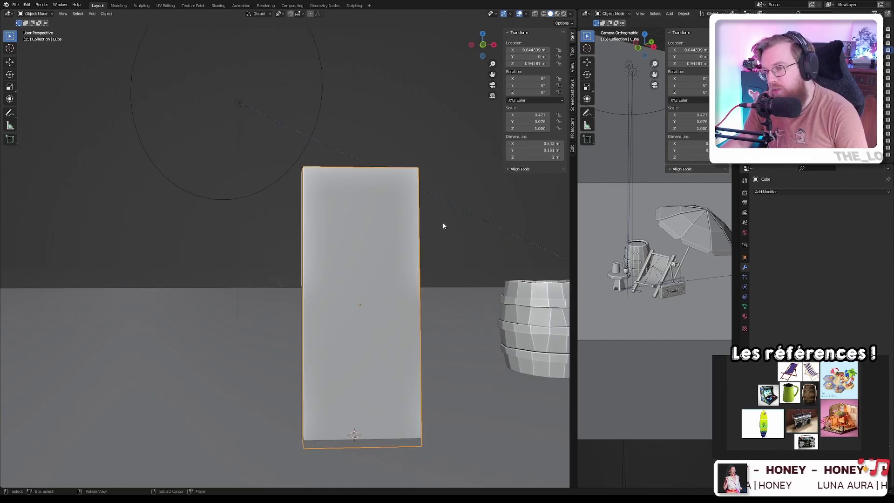
- Add level-3 Subdivision to round the block into a 0.772 × 0.139 × 1.84 m pill
{"action": "middle_click_drag", "start_coordinate": [444, 226], "coordinate": [334, 256]}
{"action": "key", "text": "ctrl+3"}
{"action": "right_click", "coordinate": [368, 220]}
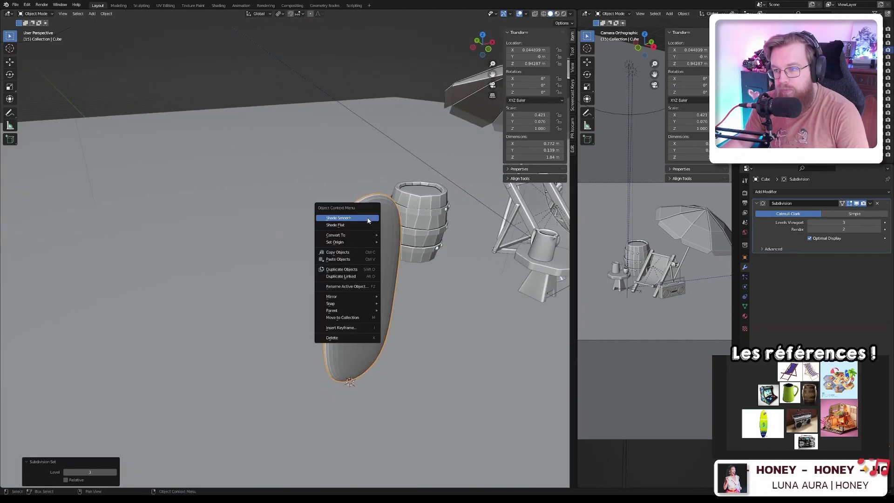
- Shade the board smooth and switch into Edit Mode on its mesh
{"action": "left_click", "coordinate": [368, 218]}
{"action": "key", "text": "Tab"}
{"action": "scroll", "coordinate": [366, 205], "scroll_direction": "up", "scroll_amount": 3}
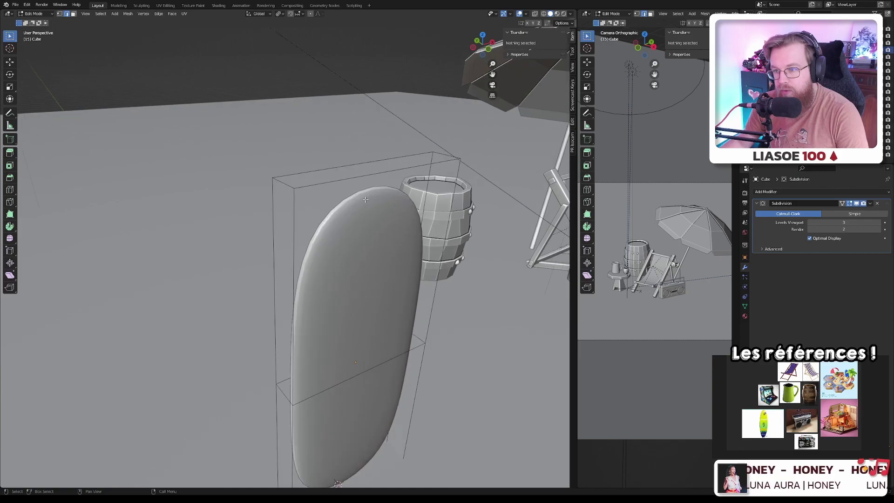
{"action": "left_click", "coordinate": [376, 173]}
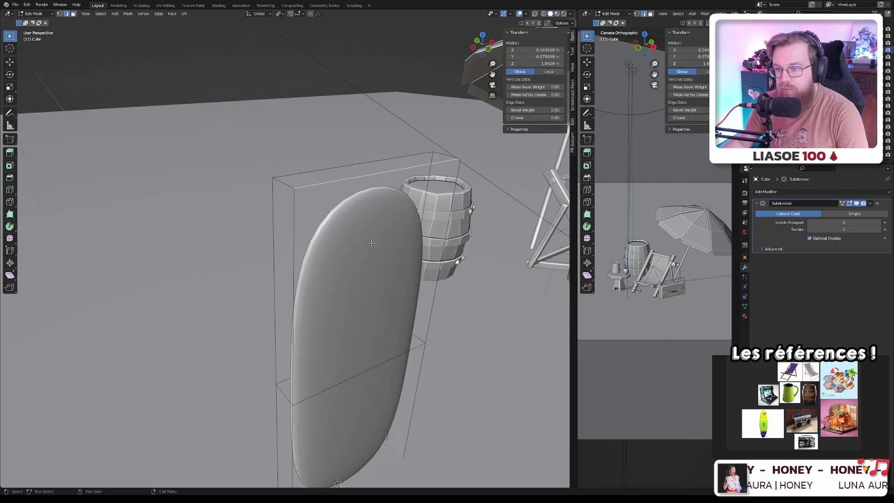
{"action": "middle_click_drag", "start_coordinate": [371, 243], "coordinate": [353, 212]}
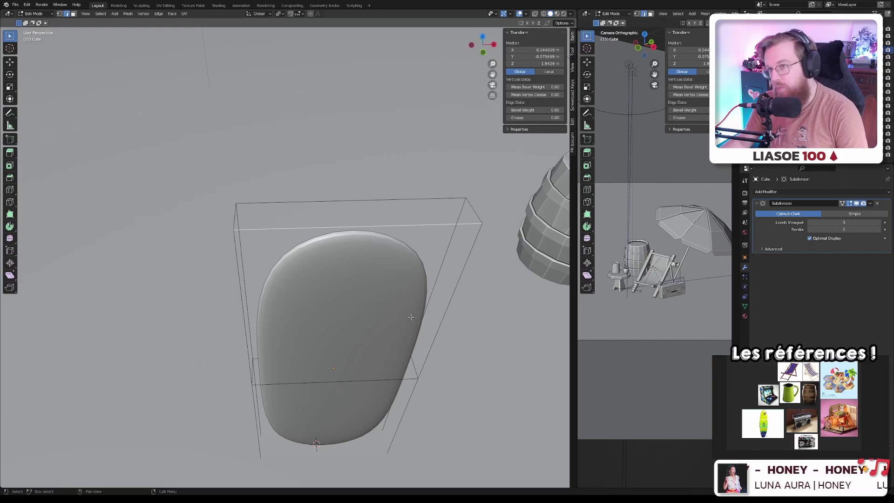
{"action": "middle_click_drag", "start_coordinate": [411, 319], "coordinate": [406, 294]}
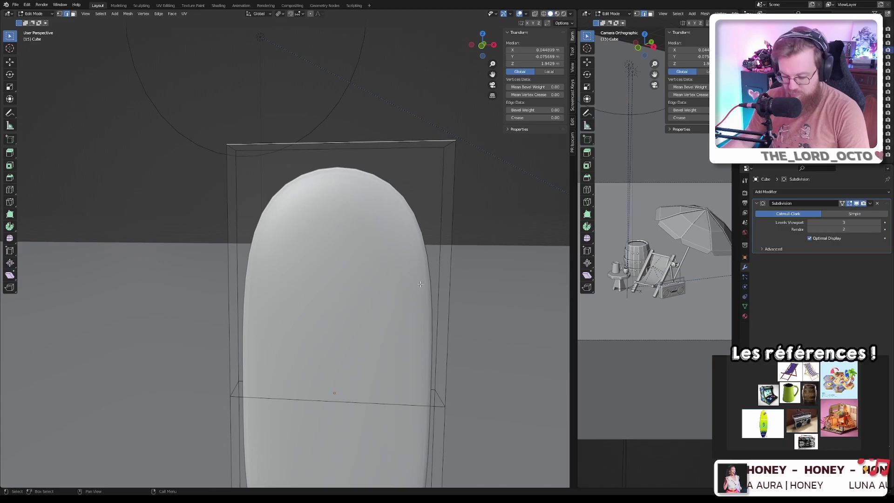
- Discard a trial loop cut, then scale the top face along X into a pointed nose
{"action": "key", "text": "ctrl+r"}
{"action": "left_click", "coordinate": [445, 273]}
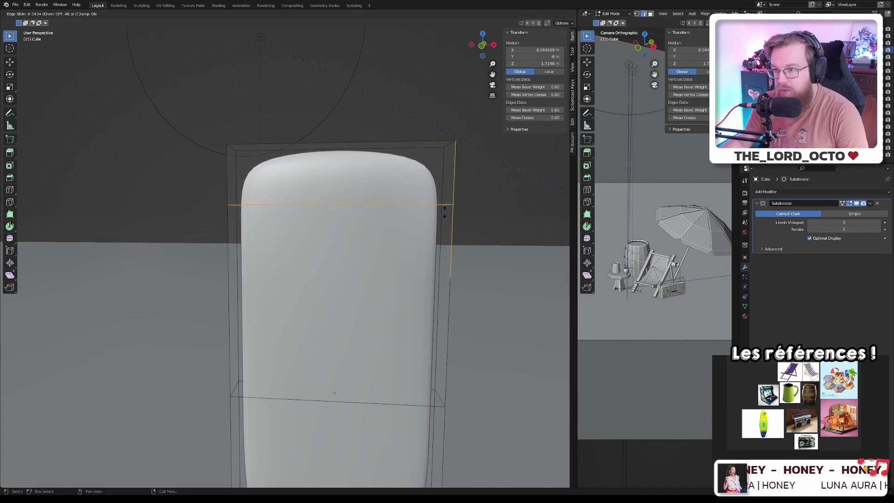
{"action": "left_click", "coordinate": [443, 278]}
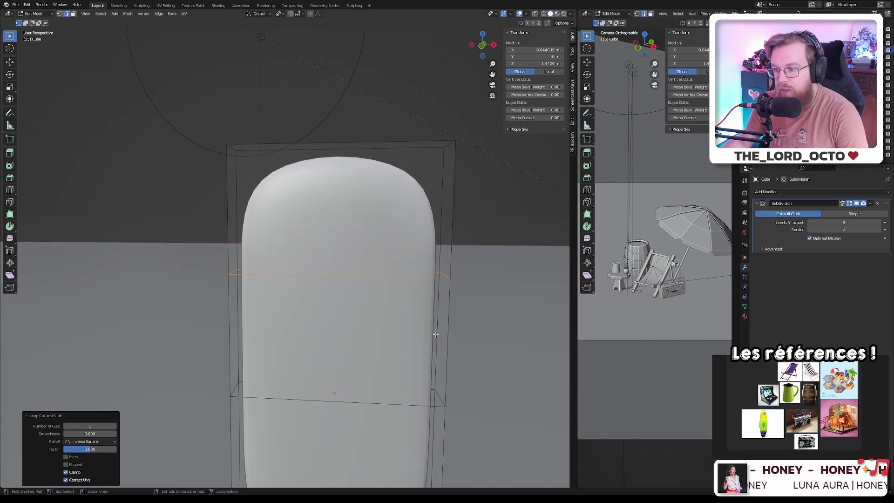
{"action": "key", "text": "ctrl+z"}
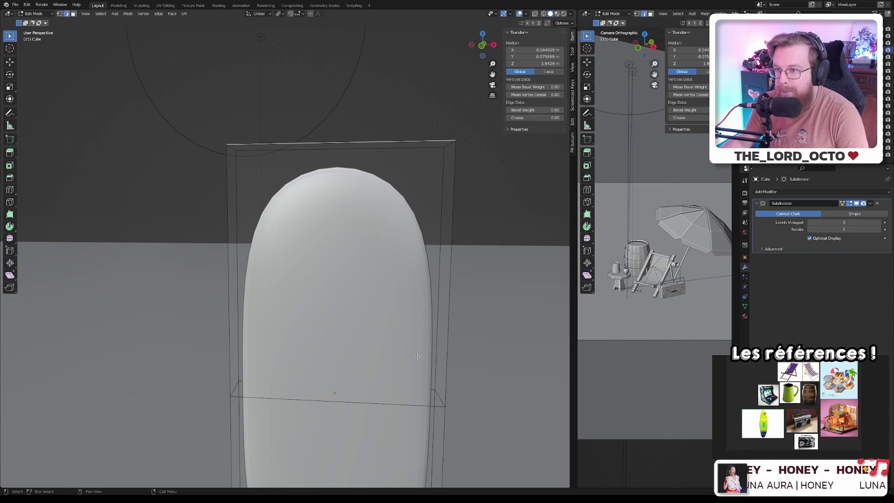
{"action": "middle_click_drag", "start_coordinate": [417, 356], "coordinate": [358, 199]}
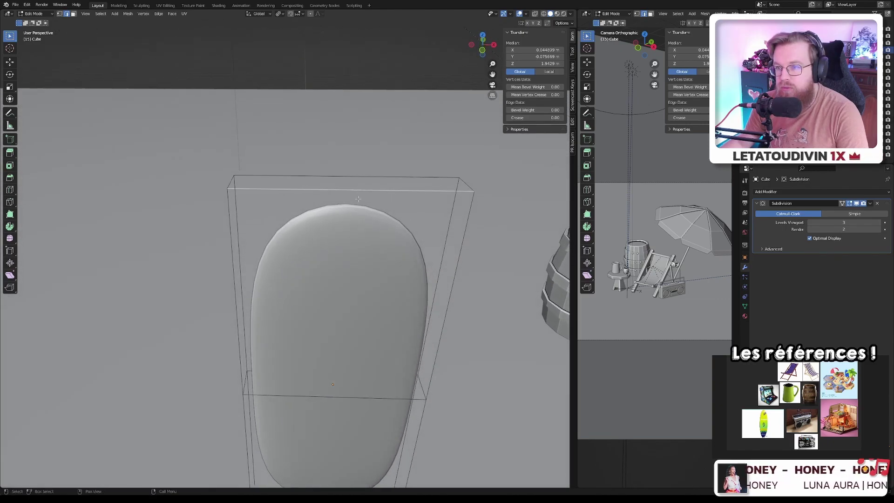
{"action": "left_click", "coordinate": [358, 199], "text": "alt"}
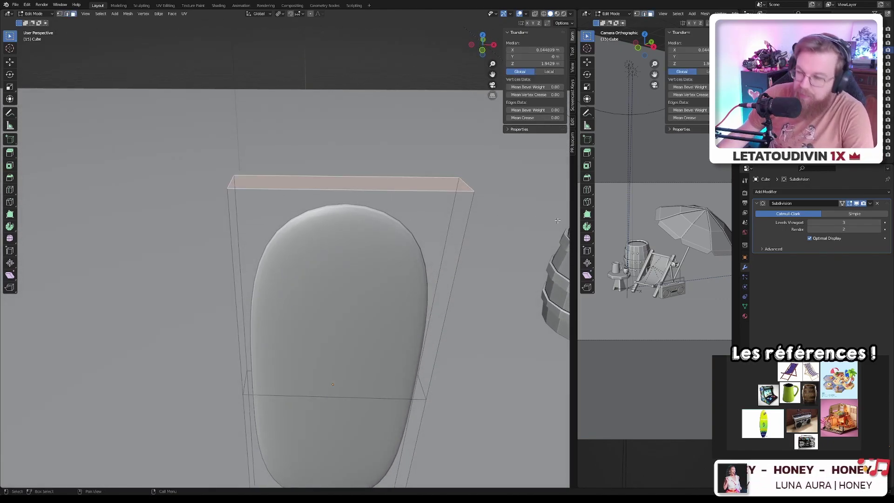
{"action": "key", "text": "s"}
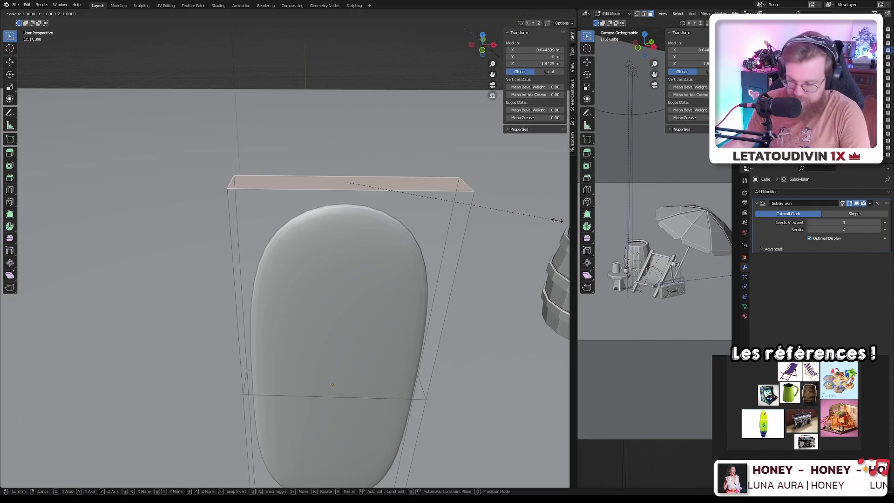
{"action": "key", "text": "x"}
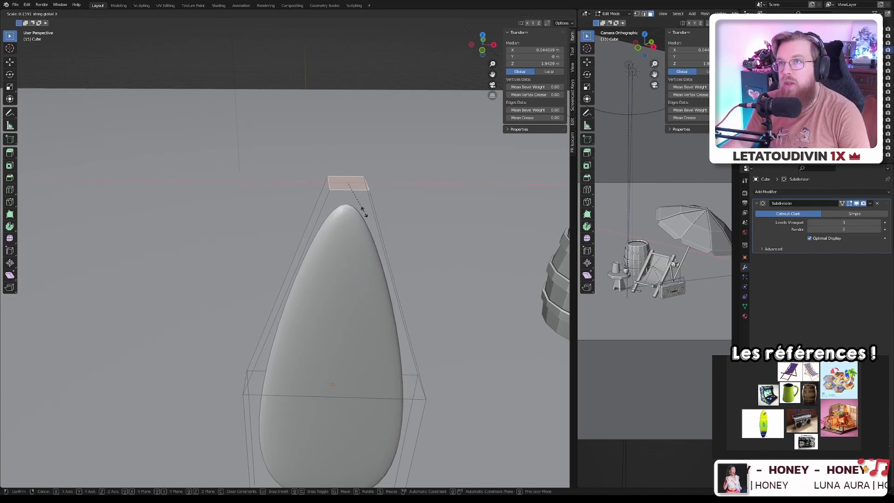
{"action": "left_click", "coordinate": [366, 215]}
- Add an edge loop just below the tip and widen it to shape the nose
{"action": "middle_click_drag", "start_coordinate": [367, 235], "coordinate": [367, 240]}
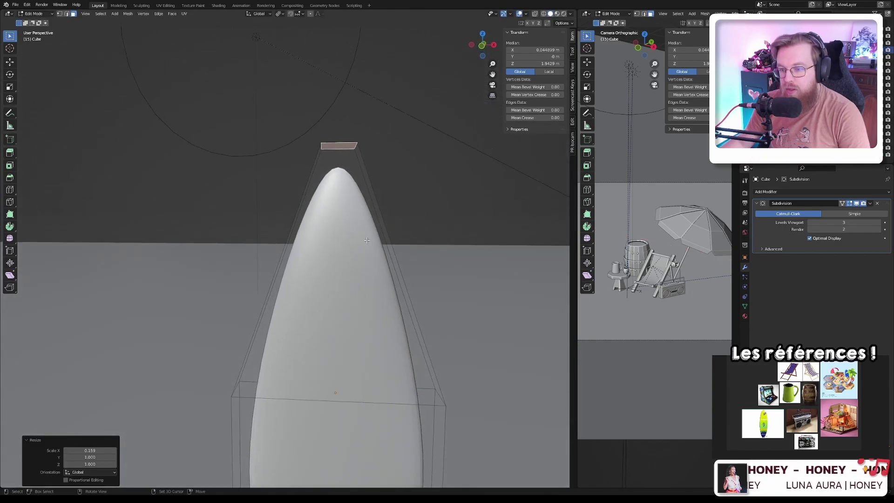
{"action": "key", "text": "ctrl+r"}
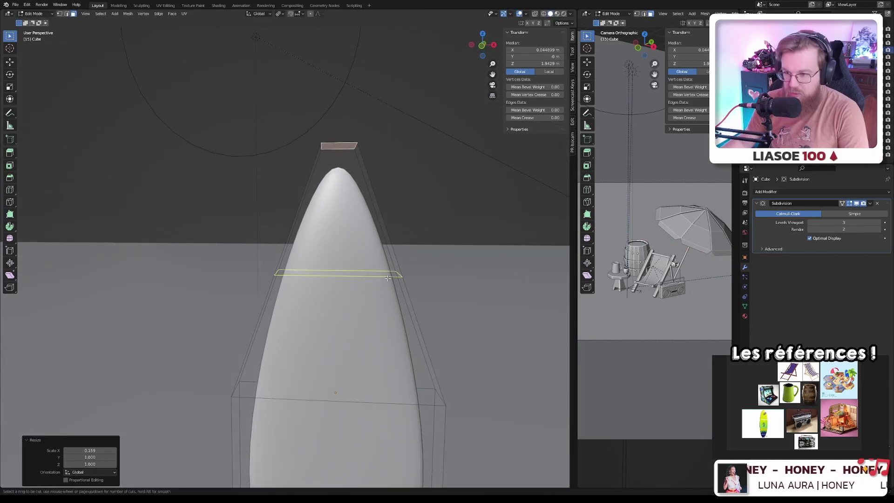
{"action": "left_click", "coordinate": [388, 278]}
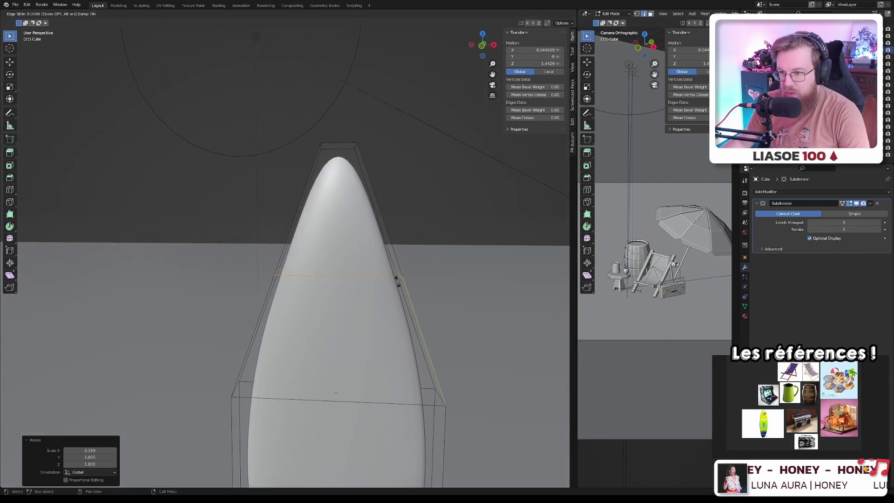
{"action": "left_click", "coordinate": [389, 199]}
{"action": "key", "text": "s"}
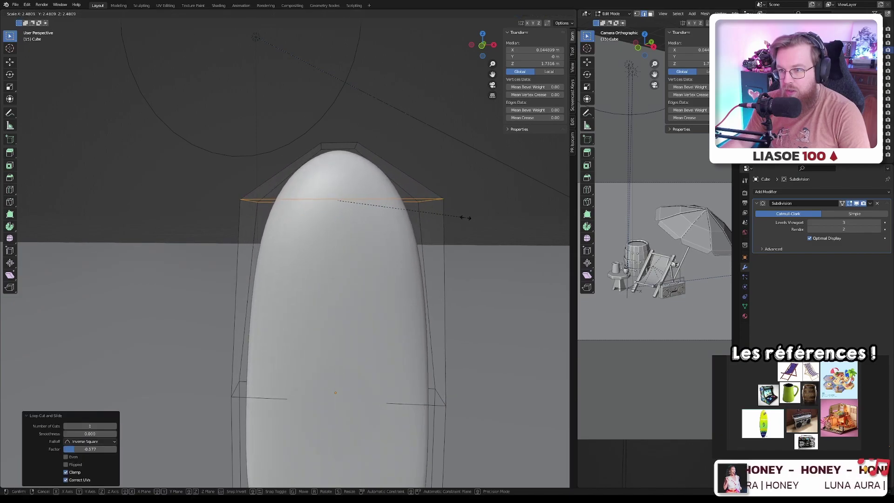
{"action": "left_click", "coordinate": [420, 212]}
{"action": "scroll", "coordinate": [406, 332], "scroll_direction": "down", "scroll_amount": 6}
{"action": "scroll", "coordinate": [407, 331], "scroll_direction": "up", "scroll_amount": 6}
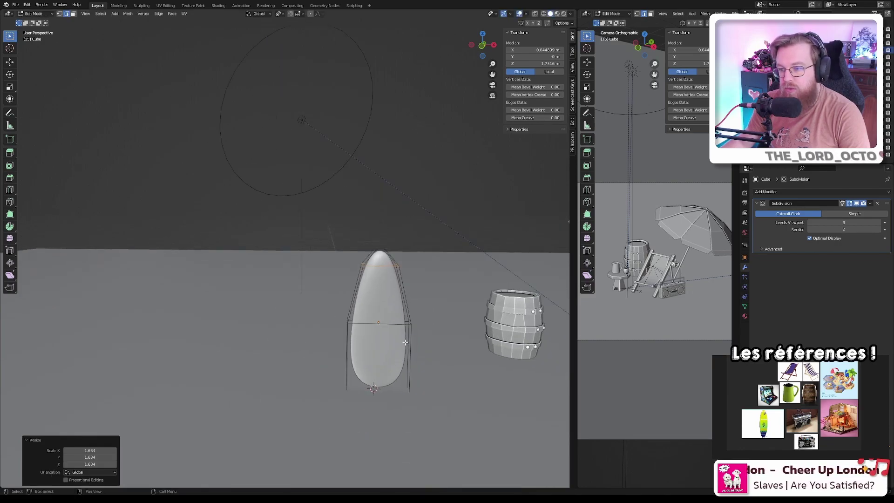
{"action": "scroll", "coordinate": [389, 258], "scroll_direction": "down", "scroll_amount": 4}
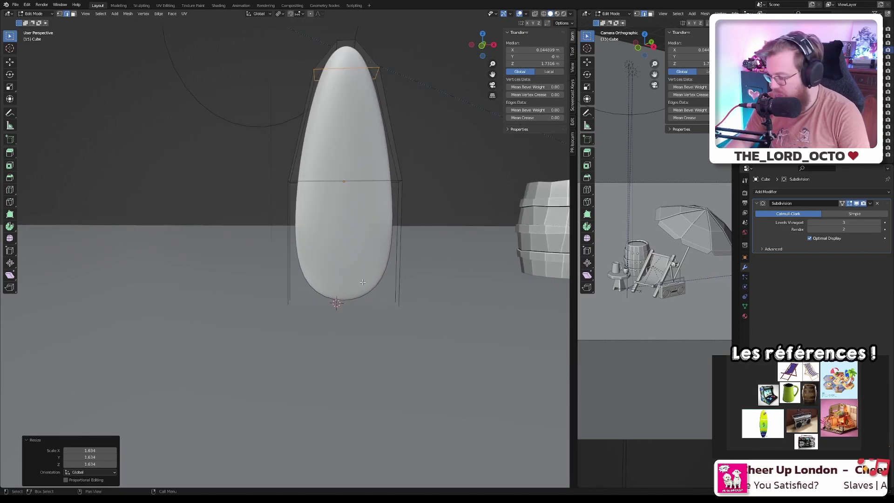
- Isolate the board and, in front orthographic view, scale its bottom face along Y
{"action": "key", "text": "KP_Divide"}
{"action": "middle_click_drag", "start_coordinate": [302, 393], "coordinate": [311, 350]}
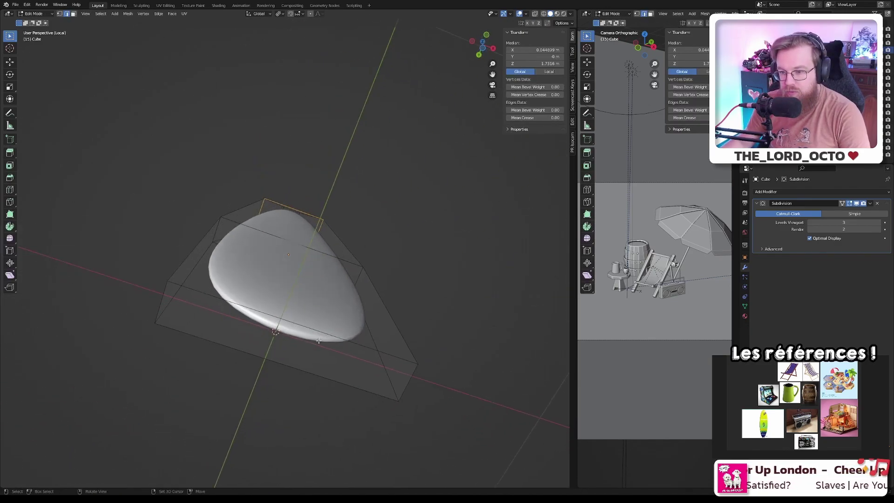
{"action": "left_click", "coordinate": [311, 350]}
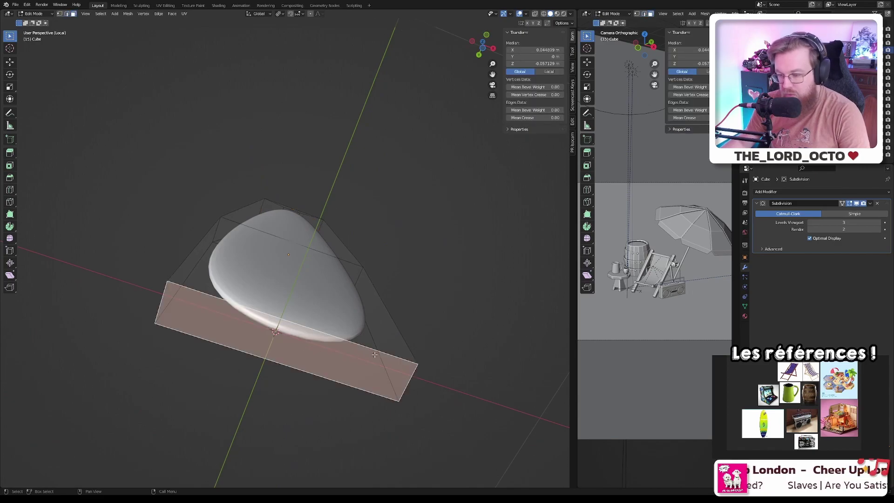
{"action": "key", "text": "KP_1"}
{"action": "key", "text": "s"}
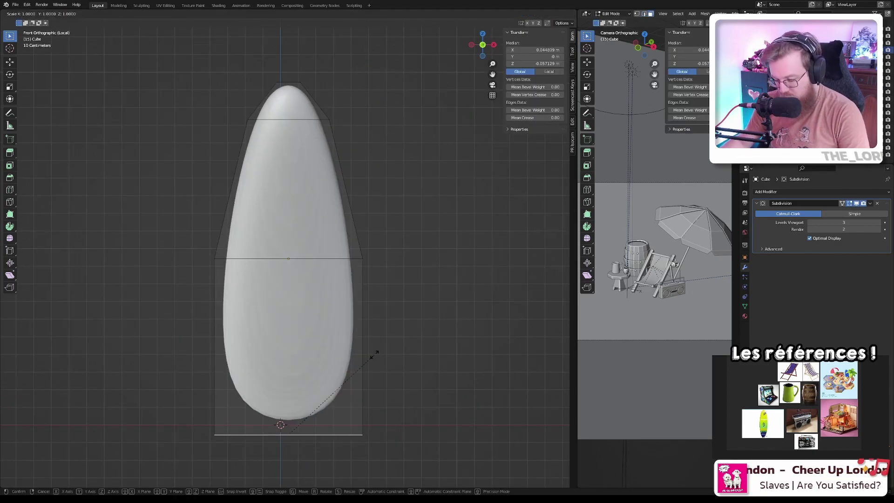
{"action": "key", "text": "y"}
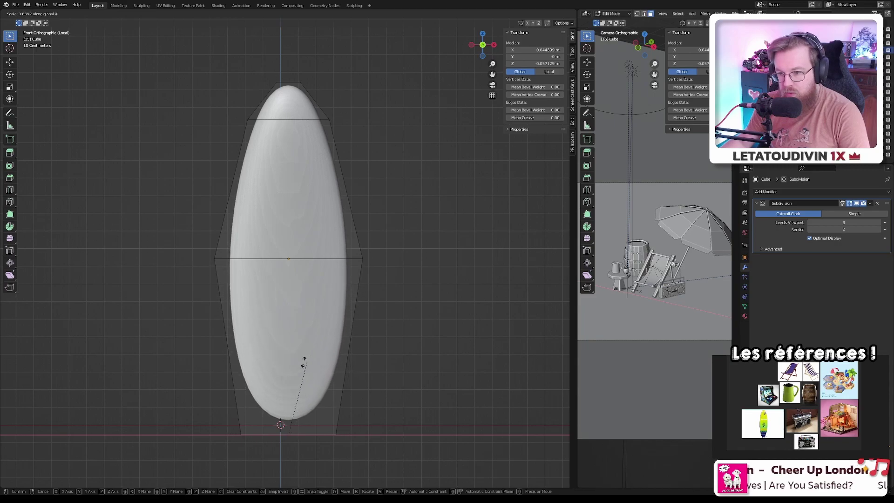
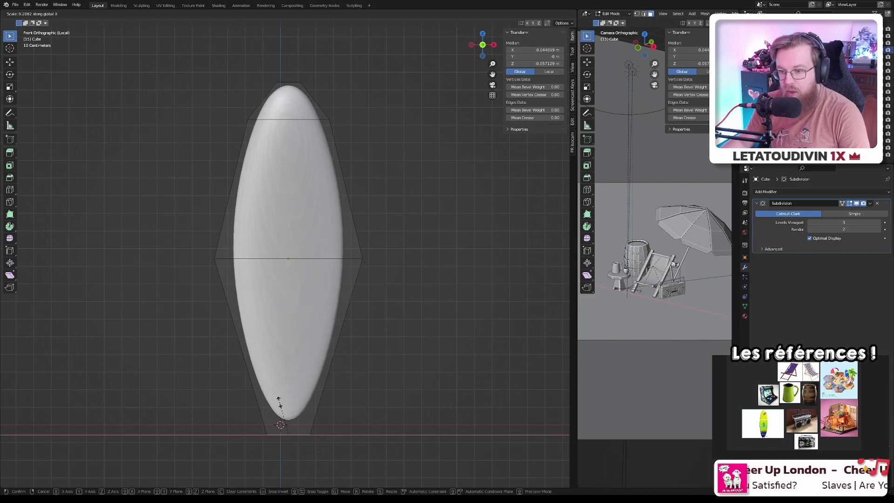
- Flatten the board to 0.197 along X and add a scaled edge loop near its lower end
{"action": "left_click", "coordinate": [282, 414]}
{"action": "key", "text": "ctrl+r"}
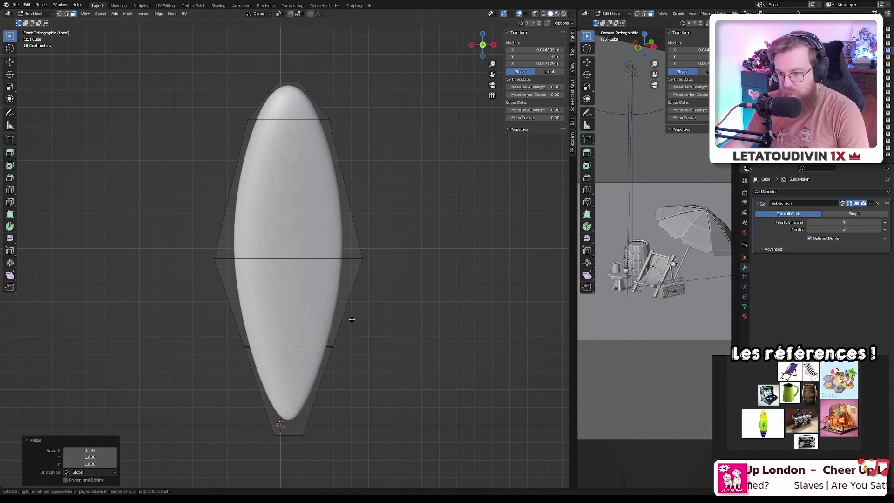
{"action": "left_click", "coordinate": [352, 320]}
{"action": "left_click", "coordinate": [343, 373]}
{"action": "key", "text": "s"}
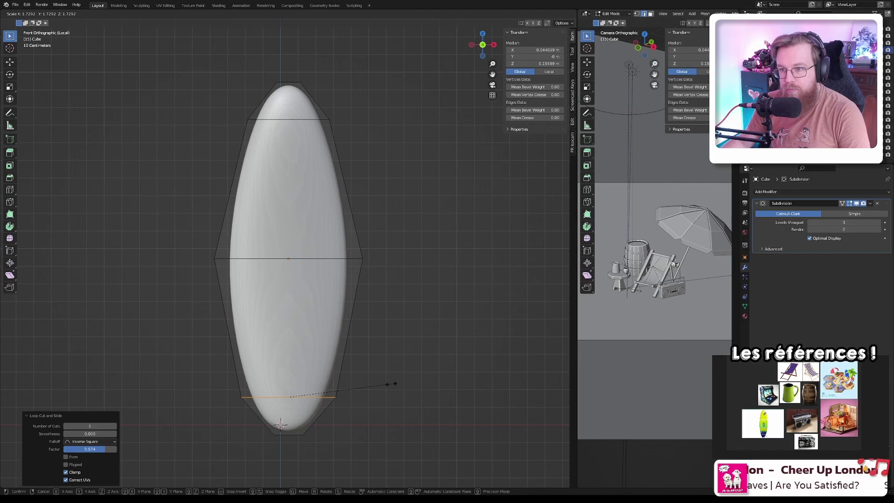
{"action": "left_click", "coordinate": [391, 383]}
- Check the board's shape, then shrink the bottom loop to narrow its lower end
{"action": "key", "text": "Tab"}
{"action": "middle_click_drag", "start_coordinate": [391, 385], "coordinate": [441, 287]}
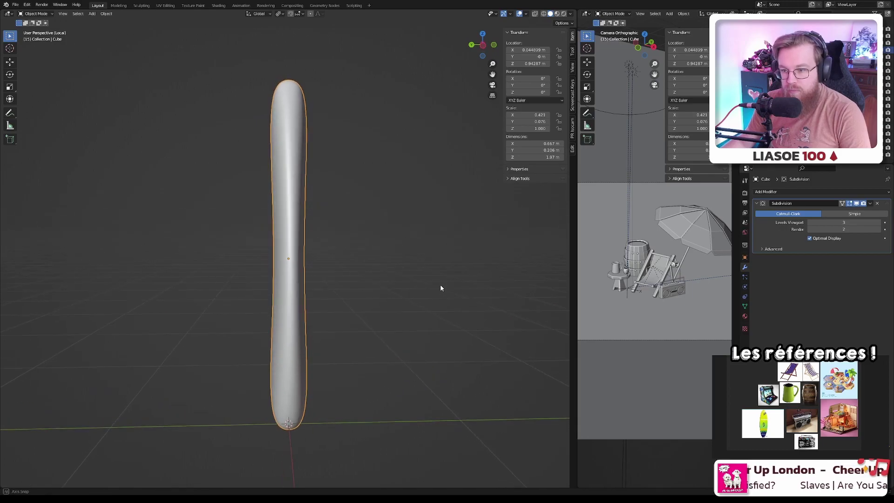
{"action": "key", "text": "Tab"}
{"action": "key", "text": "s"}
{"action": "left_click", "coordinate": [380, 303]}
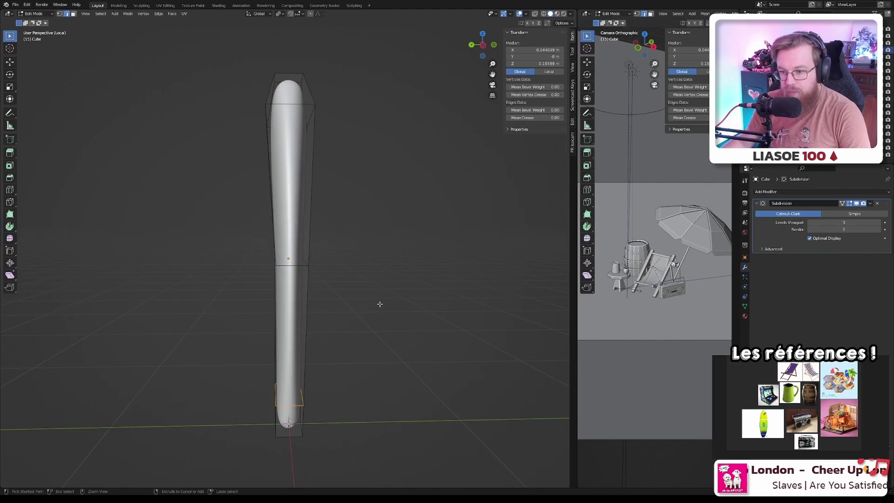
- Undo the pointed bottom end and check the board from front and side views
{"action": "key", "text": "3"}
{"action": "key", "text": "ctrl+z"}
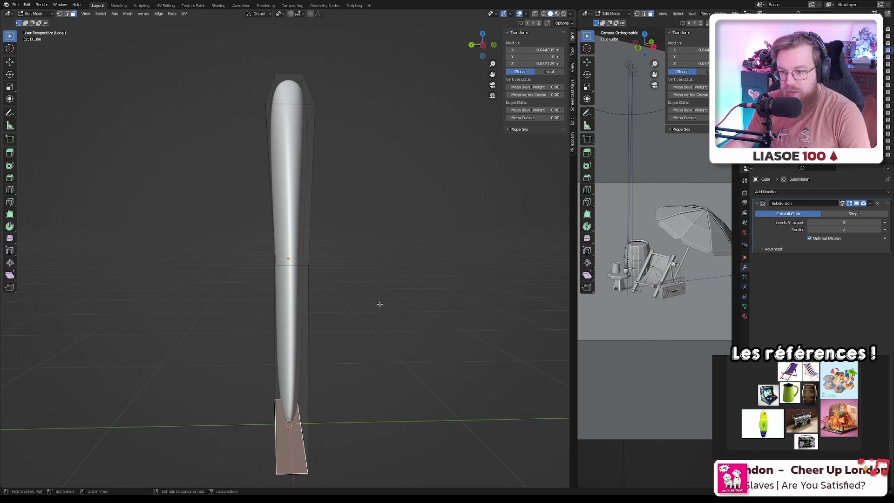
{"action": "key", "text": "ctrl+z"}
{"action": "key", "text": "ctrl+z"}
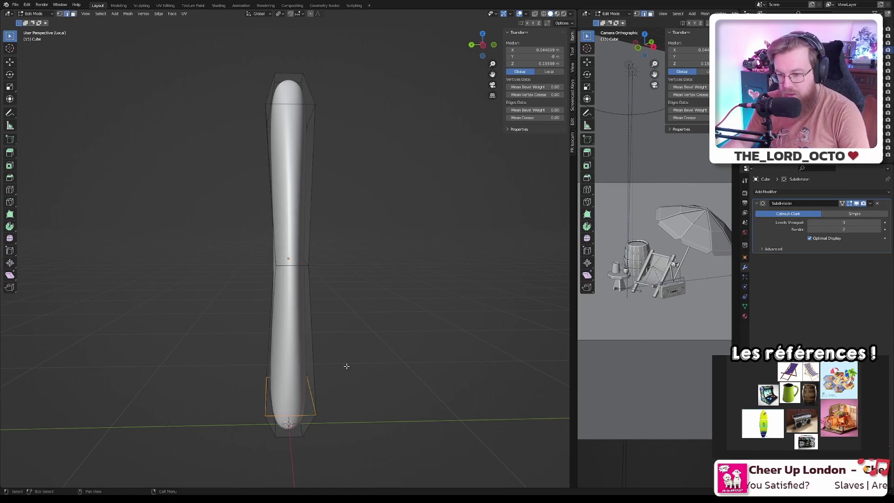
{"action": "key", "text": "KP_1"}
{"action": "key", "text": "KP_3"}
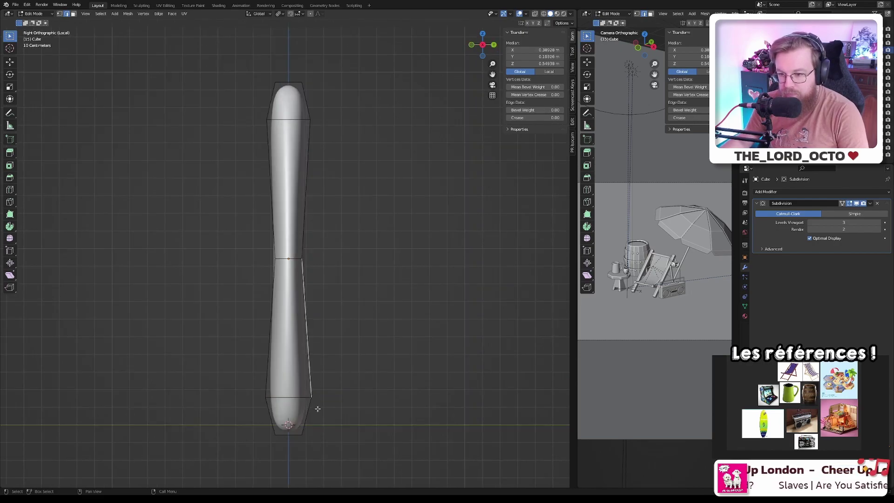
- Turn on X-ray, select the lower right profile vertex, and set snapping to Vertex
{"action": "key", "text": "alt+z"}
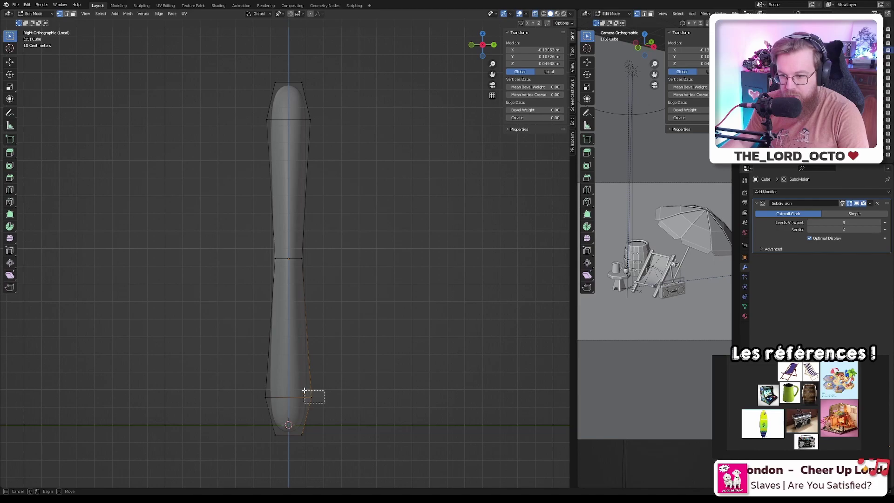
{"action": "left_click_drag", "start_coordinate": [304, 391], "coordinate": [304, 391]}
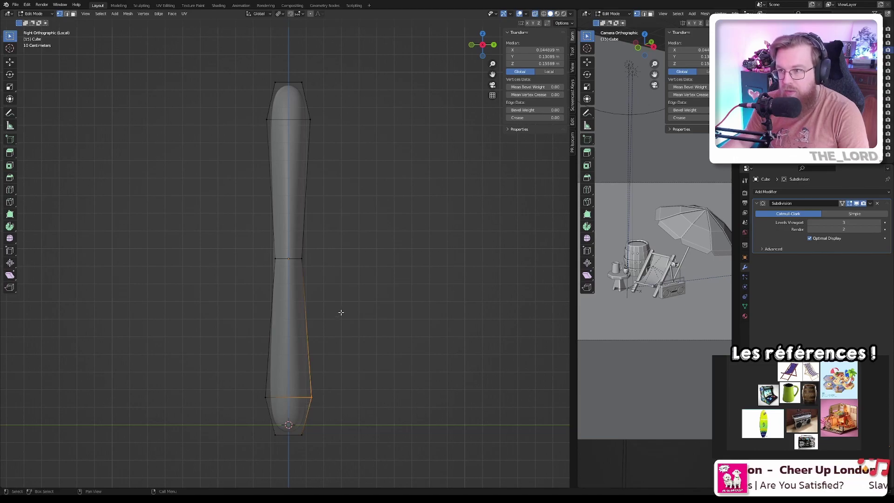
{"action": "left_click", "coordinate": [300, 13]}
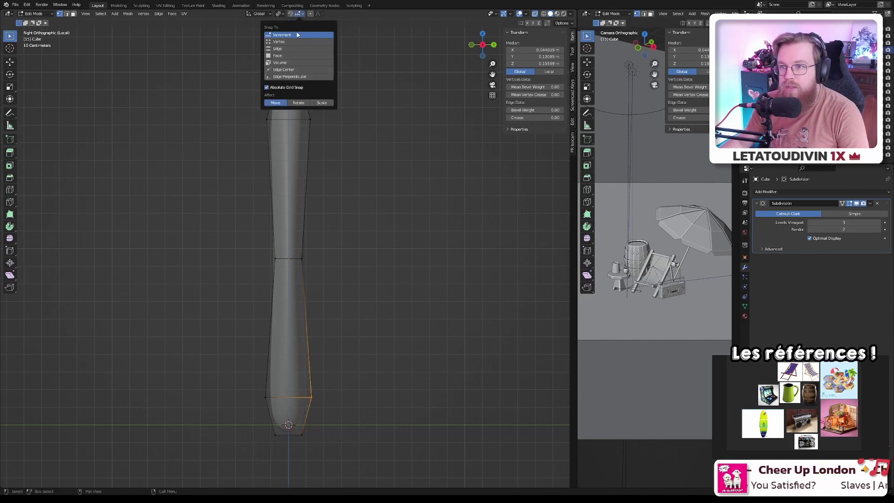
{"action": "left_click", "coordinate": [280, 41]}
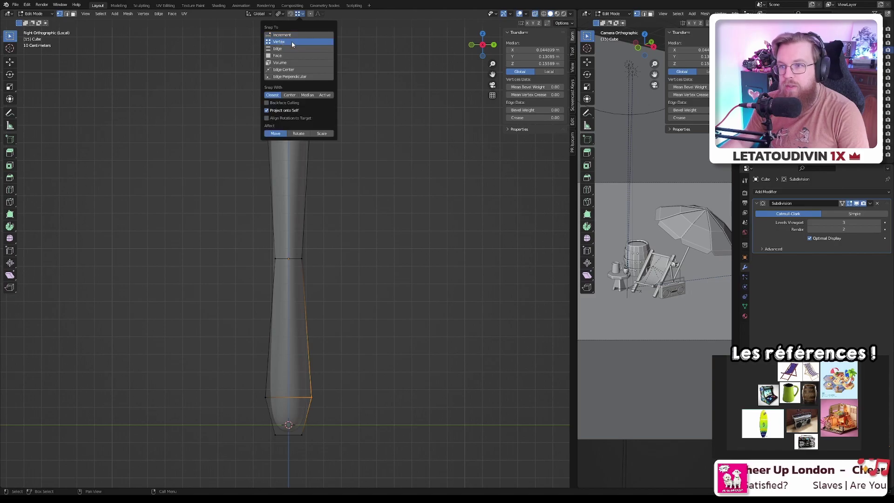
{"action": "left_click", "coordinate": [301, 14]}
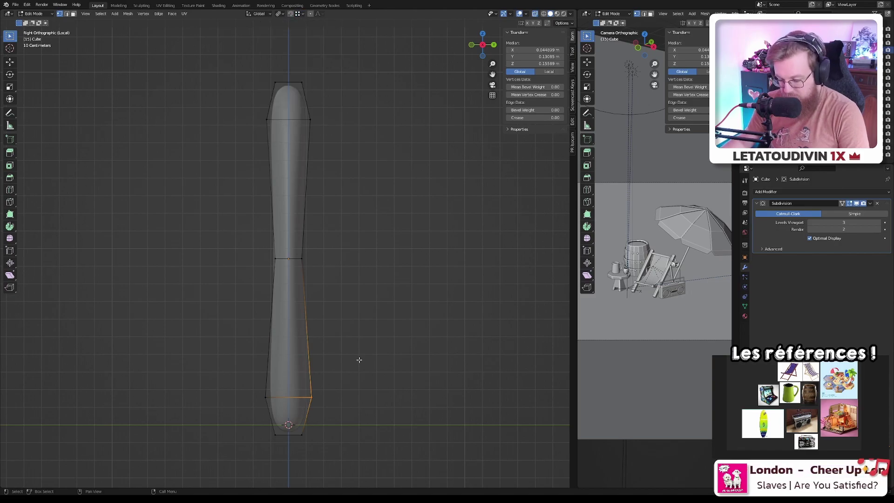
- Snap the lower right and lower left profile vertices in line along Y
{"action": "key", "text": "g"}
{"action": "key", "text": "y"}
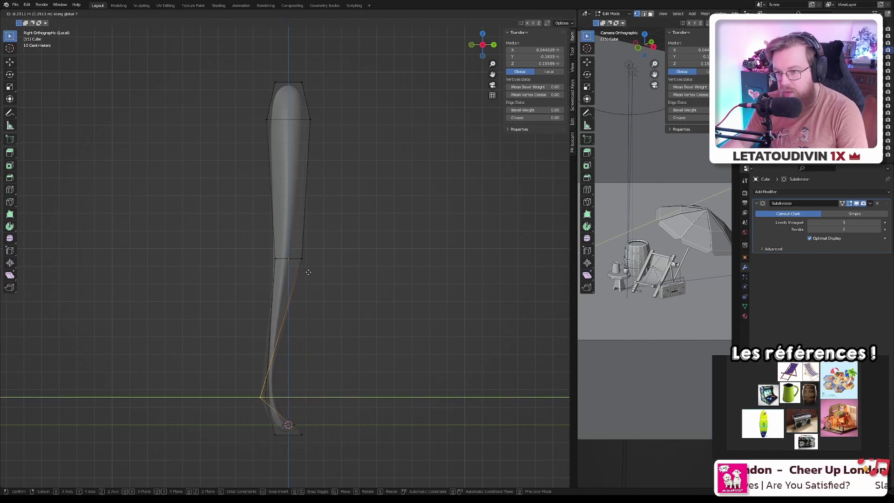
{"action": "key", "text": "ctrl"}
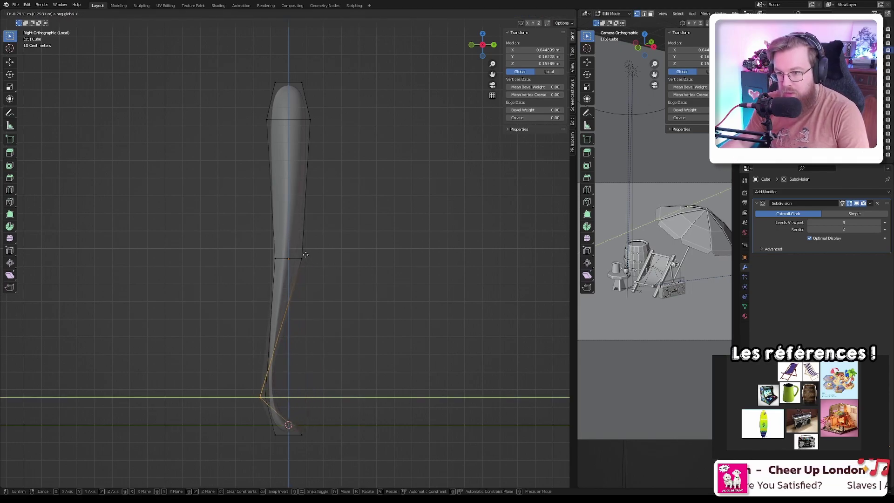
{"action": "left_click", "coordinate": [302, 259]}
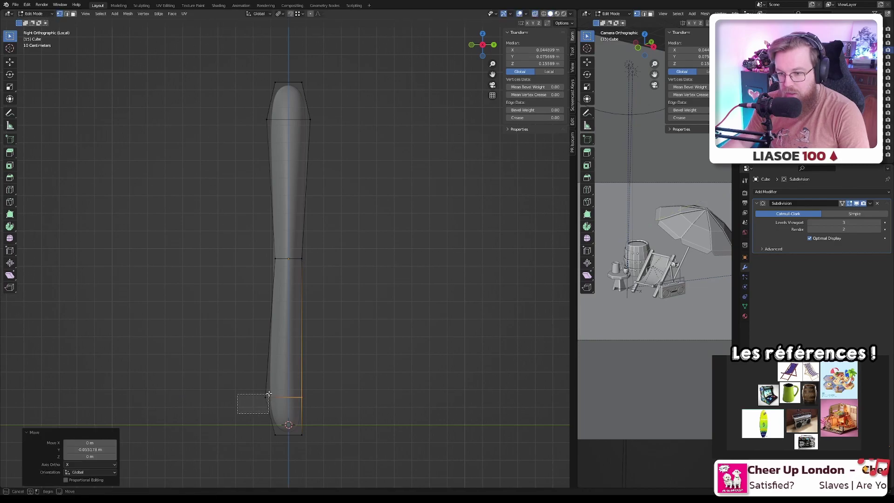
{"action": "left_click_drag", "start_coordinate": [269, 393], "coordinate": [269, 394]}
{"action": "key", "text": "g"}
{"action": "key", "text": "y"}
{"action": "key", "text": "ctrl"}
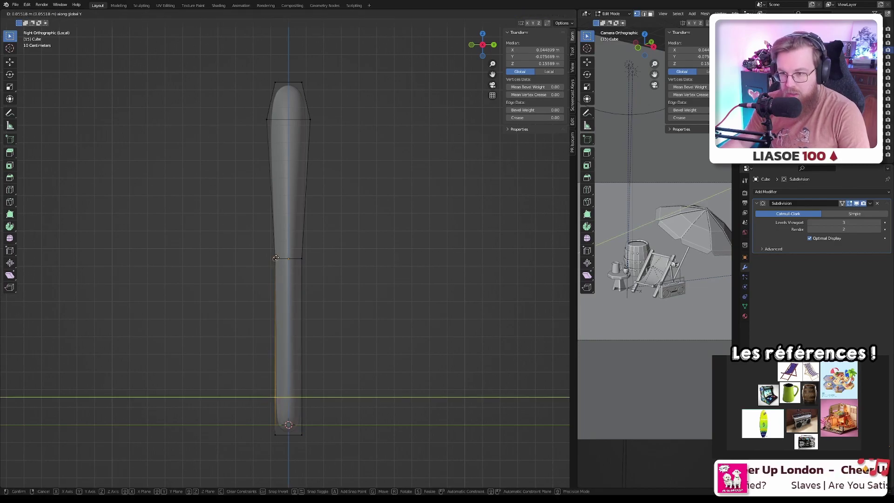
{"action": "left_click", "coordinate": [275, 258]}
- Align the upper right and upper left profile vertices along Y, then view the board in Object Mode
{"action": "left_click_drag", "start_coordinate": [299, 127], "coordinate": [307, 124]}
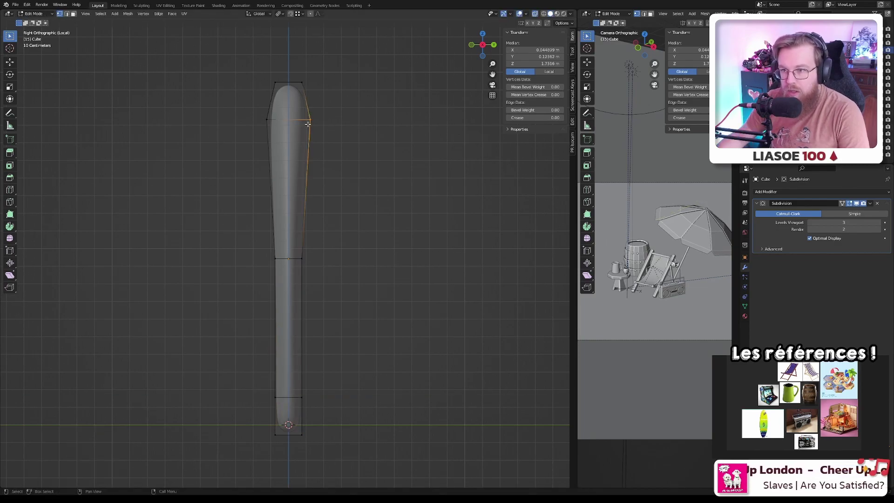
{"action": "key", "text": "g"}
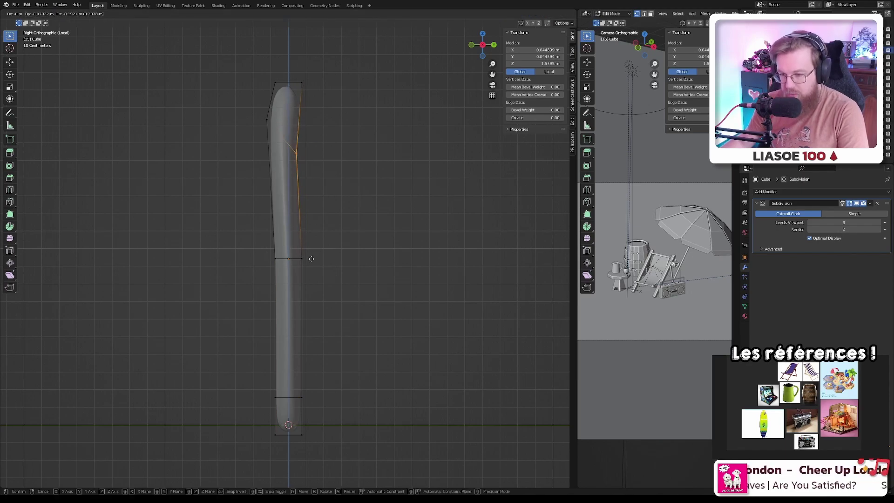
{"action": "key", "text": "y"}
{"action": "left_click", "coordinate": [297, 247]}
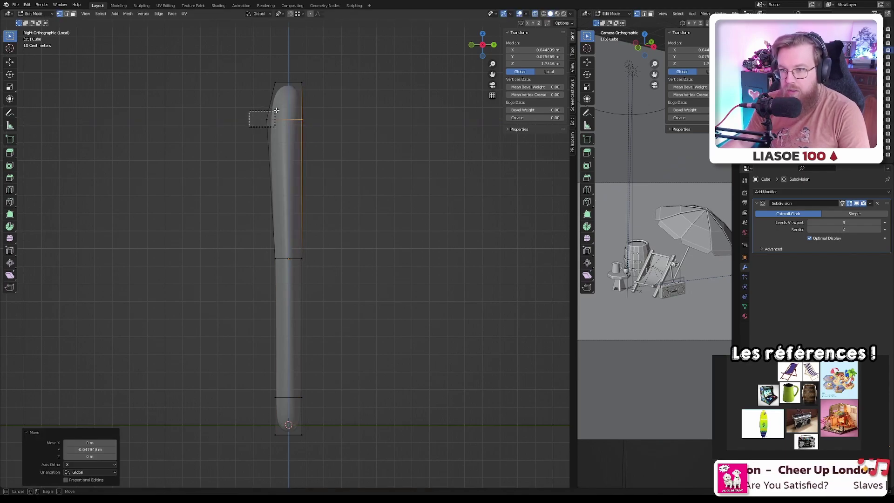
{"action": "left_click_drag", "start_coordinate": [276, 110], "coordinate": [277, 111]}
{"action": "key", "text": "g"}
{"action": "key", "text": "y"}
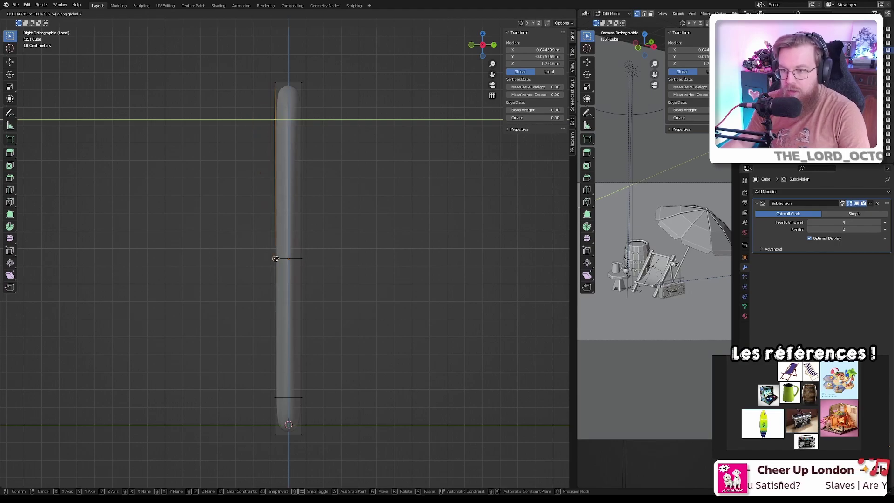
{"action": "left_click", "coordinate": [277, 258]}
{"action": "key", "text": "Tab"}
{"action": "middle_click_drag", "start_coordinate": [352, 211], "coordinate": [310, 201]}
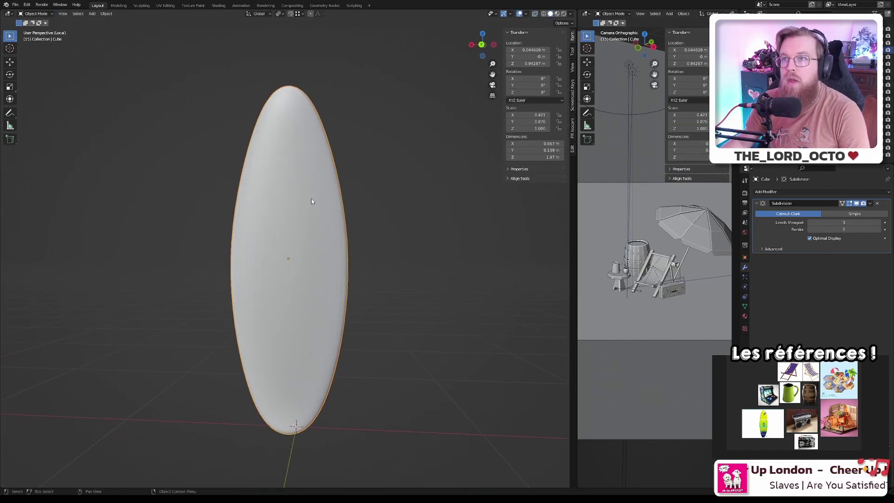
- Re-enter Edit Mode and compare the board's front and side views
{"action": "key", "text": "Tab"}
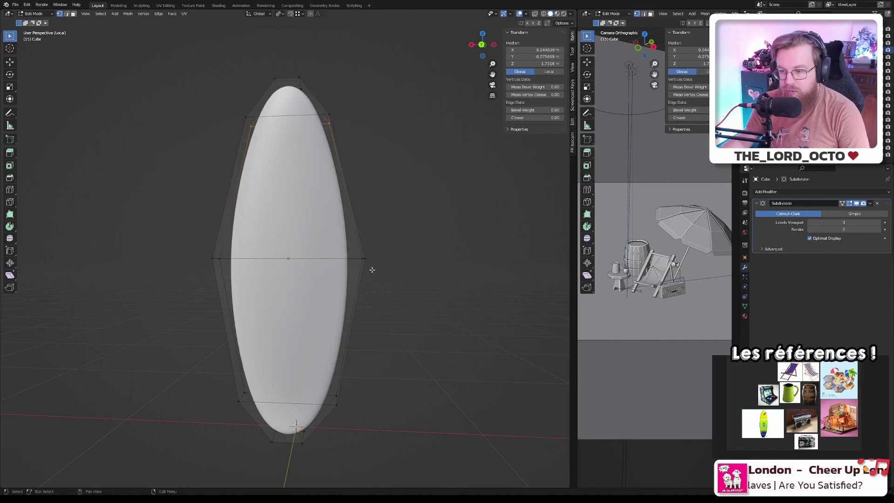
{"action": "key", "text": "KP_3"}
{"action": "key", "text": "KP_1"}
{"action": "key", "text": "KP_3"}
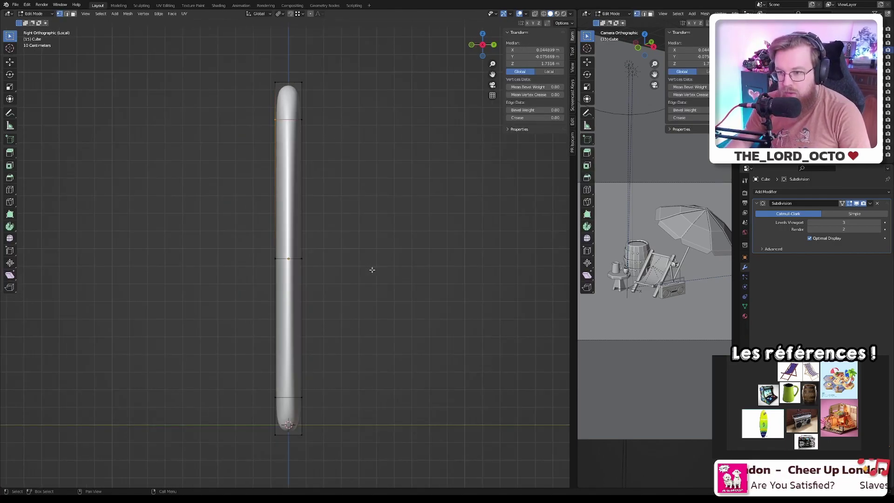
{"action": "key", "text": "KP_1"}
- Narrow the board's middle edge loop along X to about 0.768
{"action": "left_click_drag", "start_coordinate": [181, 277], "coordinate": [439, 248]}
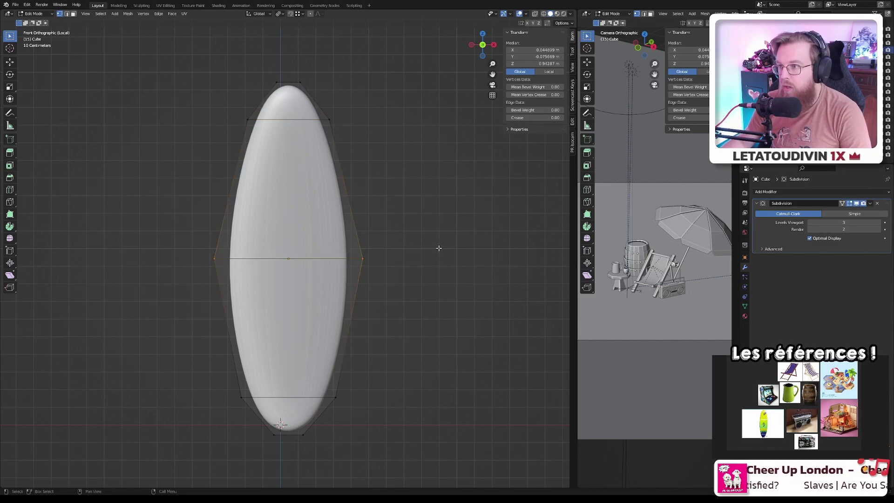
{"action": "key", "text": "s"}
{"action": "key", "text": "x"}
{"action": "key", "text": "Escape"}
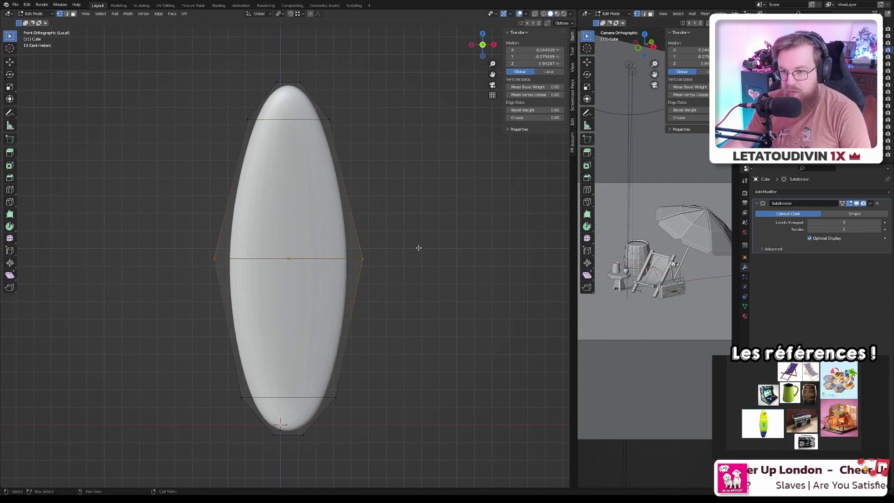
{"action": "key", "text": "alt+z"}
{"action": "key", "text": "alt+z"}
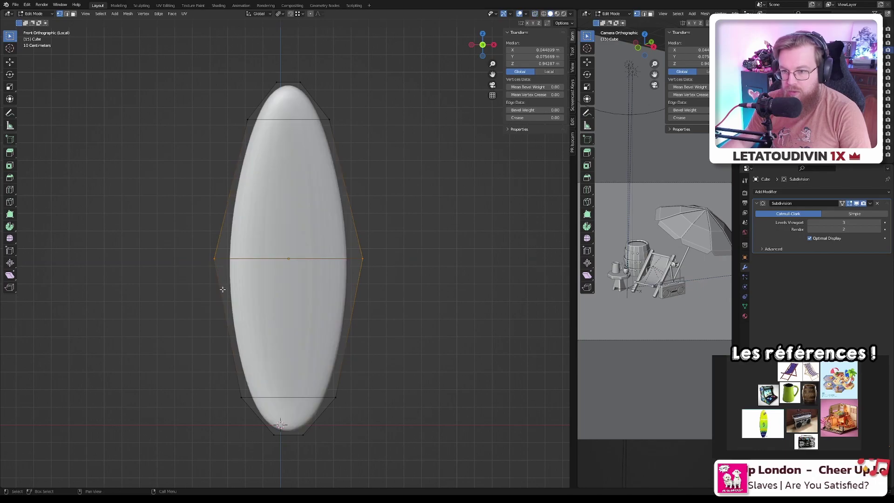
{"action": "key", "text": "alt+z"}
{"action": "left_click_drag", "start_coordinate": [181, 286], "coordinate": [453, 239]}
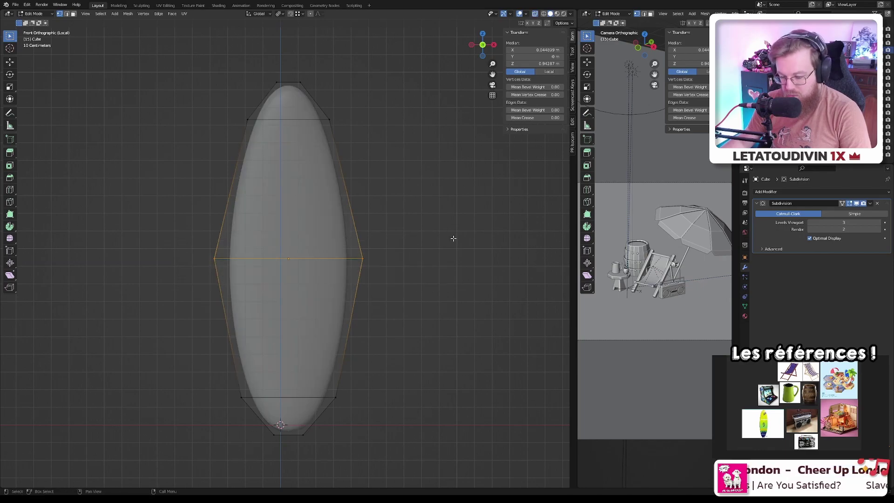
{"action": "key", "text": "s"}
{"action": "key", "text": "x"}
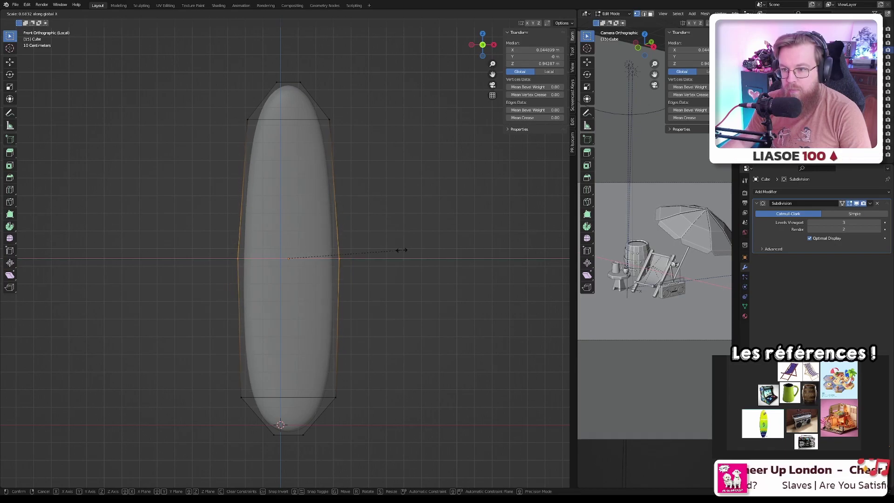
{"action": "left_click", "coordinate": [410, 251]}
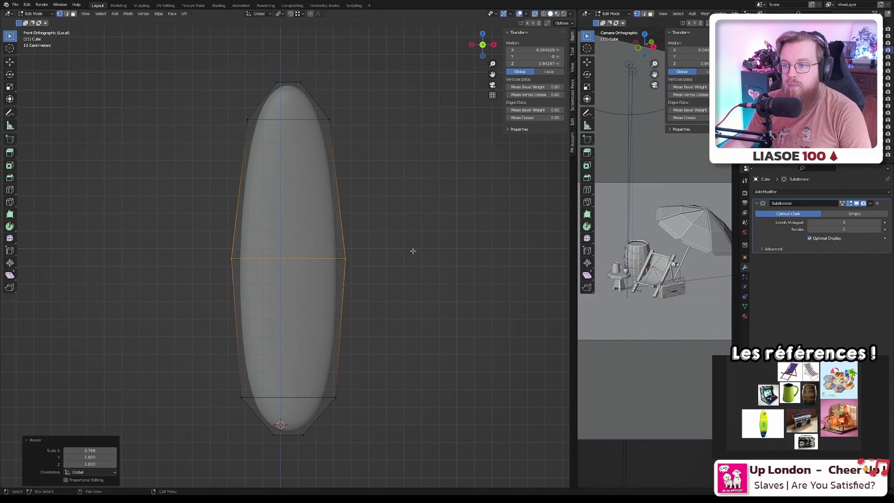
- Inspect the whole narrowed board and its tip in Object Mode
{"action": "key", "text": "Tab"}
{"action": "scroll", "coordinate": [404, 262], "scroll_direction": "down", "scroll_amount": 3}
{"action": "scroll", "coordinate": [403, 257], "scroll_direction": "up", "scroll_amount": 3}
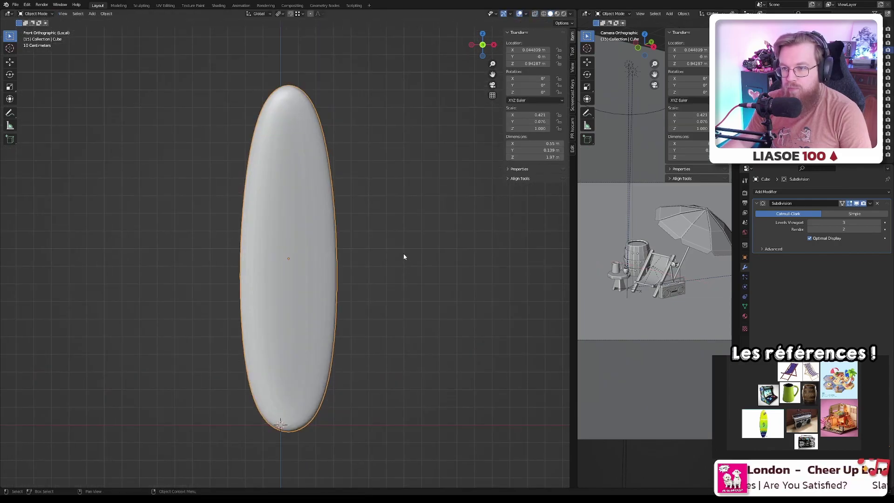
{"action": "scroll", "coordinate": [398, 253], "scroll_direction": "down", "scroll_amount": 1}
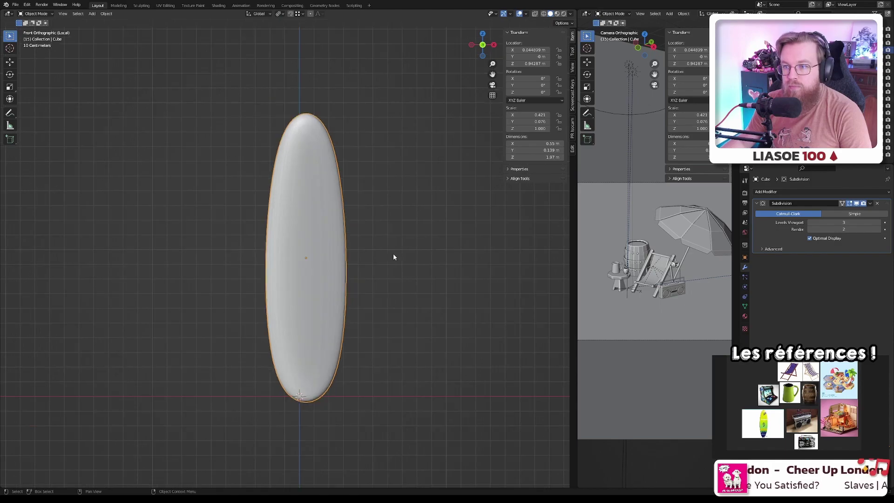
{"action": "middle_click_drag", "start_coordinate": [322, 108], "coordinate": [323, 174], "text": "shift"}
{"action": "scroll", "coordinate": [317, 213], "scroll_direction": "up", "scroll_amount": 4}
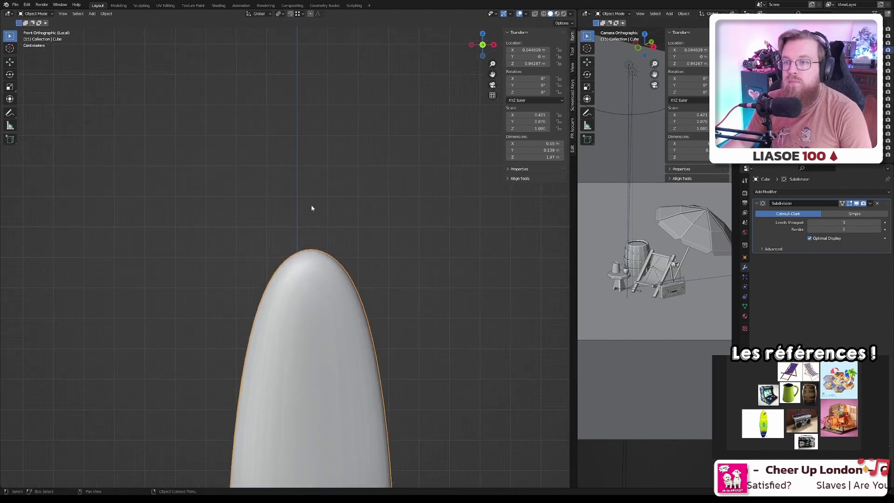
{"action": "scroll", "coordinate": [315, 272], "scroll_direction": "down", "scroll_amount": 6}
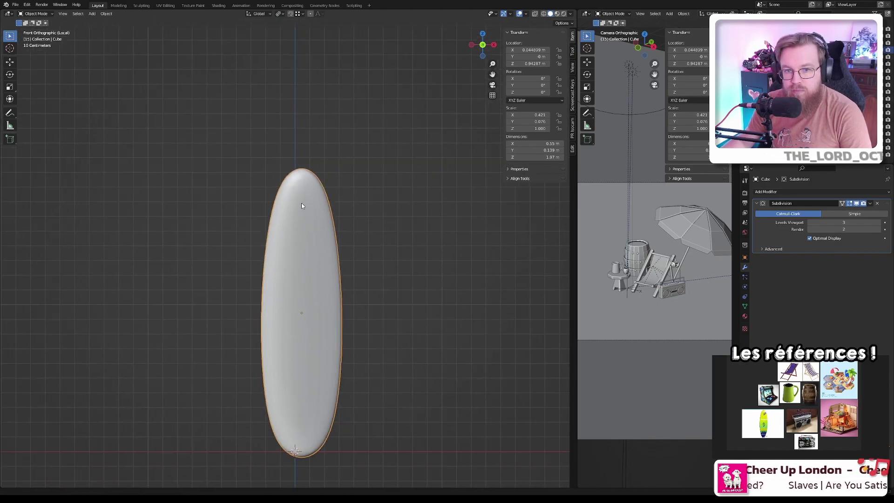
{"action": "scroll", "coordinate": [283, 297], "scroll_direction": "up", "scroll_amount": 5}
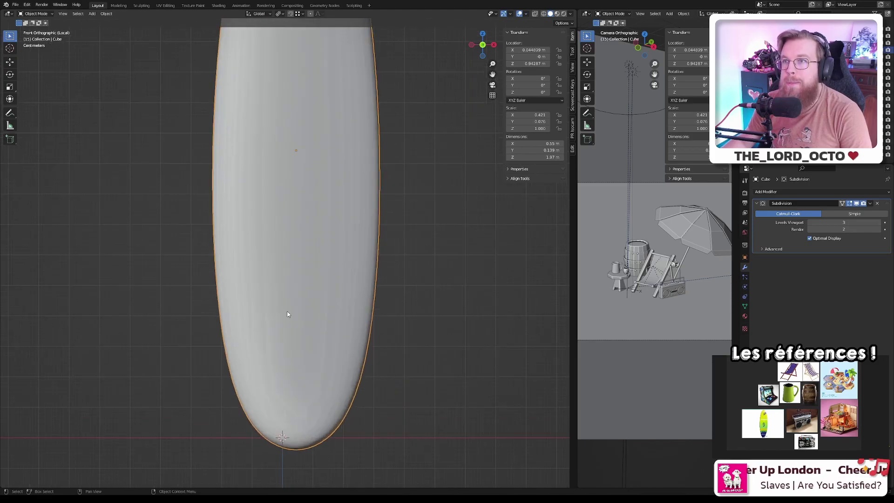
{"action": "scroll", "coordinate": [286, 312], "scroll_direction": "down", "scroll_amount": 4}
{"action": "middle_click_drag", "start_coordinate": [266, 247], "coordinate": [275, 178]}
- In face select mode, select a vertical loop of faces down the board's front
{"action": "key", "text": "Tab"}
{"action": "key", "text": "3"}
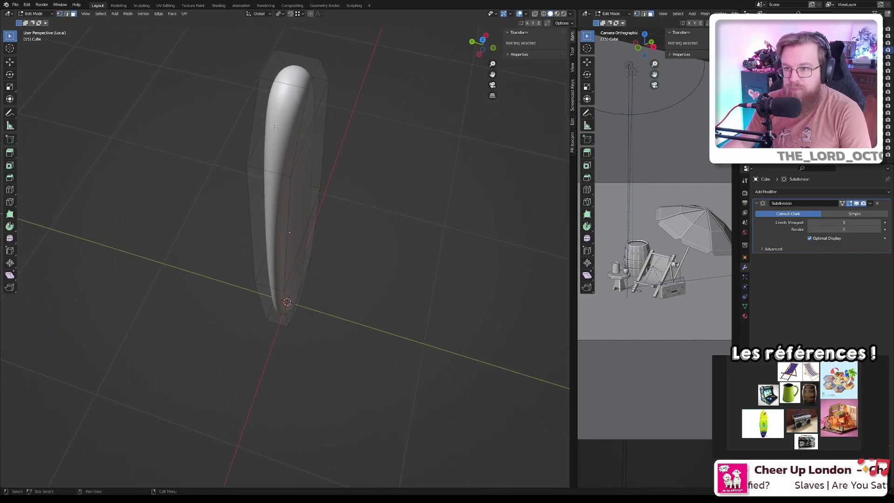
{"action": "left_click", "coordinate": [275, 195]}
{"action": "left_click", "coordinate": [273, 309], "text": "alt"}
{"action": "middle_click_drag", "start_coordinate": [273, 309], "coordinate": [293, 248], "text": "alt"}
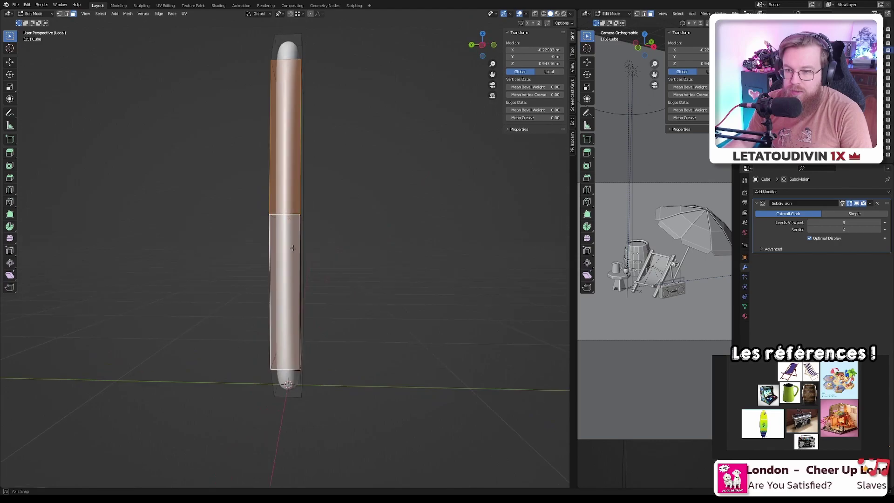
{"action": "key", "text": "KP_1"}
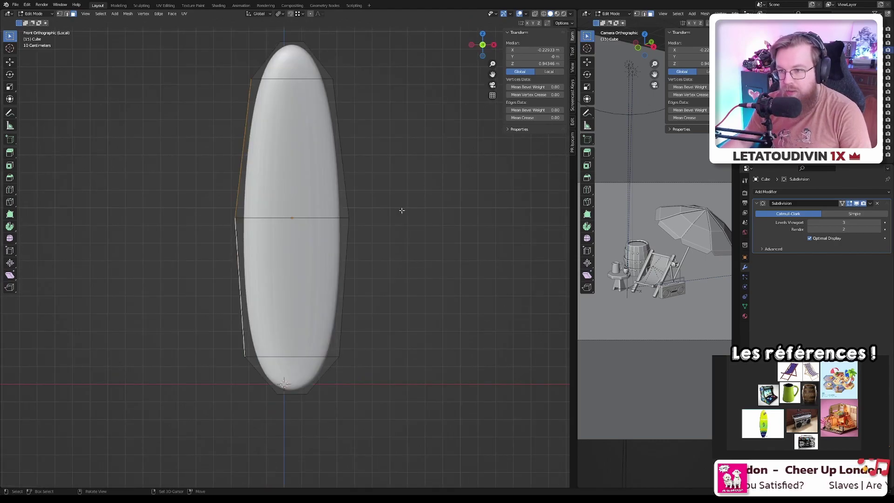
{"action": "middle_click_drag", "start_coordinate": [402, 211], "coordinate": [323, 222]}
{"action": "key", "text": "ctrl+KP_Add"}
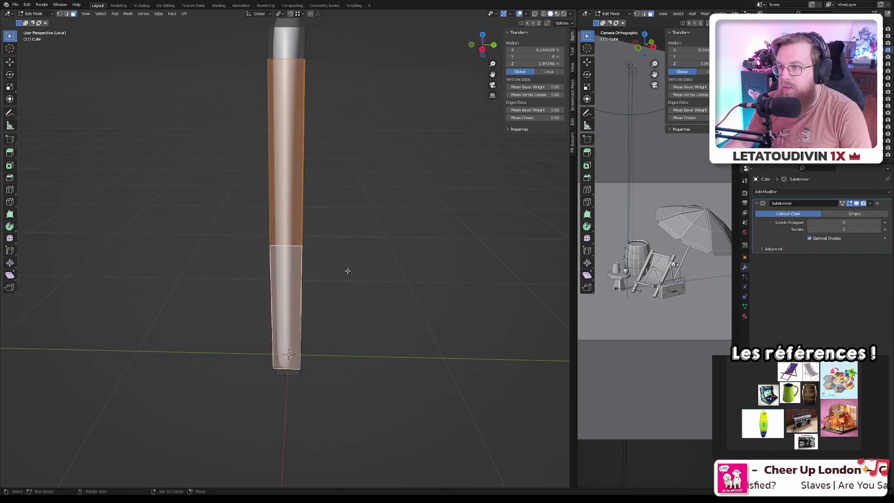
{"action": "middle_click_drag", "start_coordinate": [348, 270], "coordinate": [355, 262]}
{"action": "key", "text": "s"}
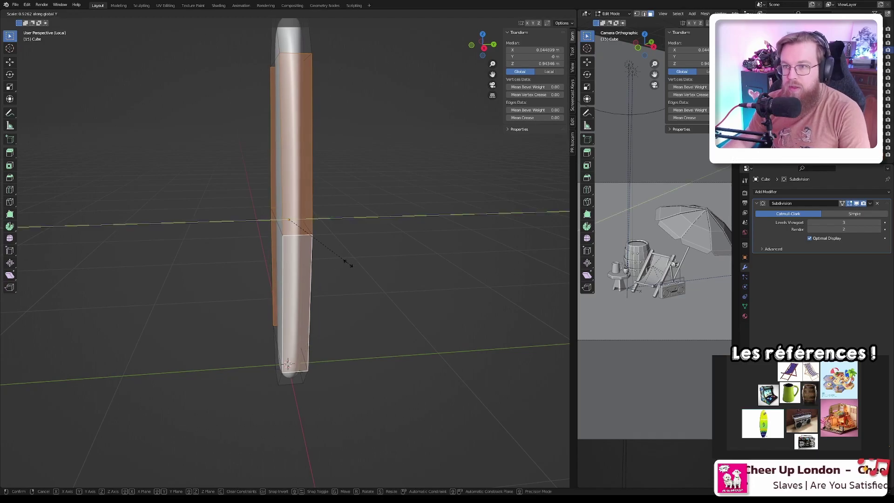
{"action": "right_click", "coordinate": [310, 260]}
{"action": "middle_click_drag", "start_coordinate": [311, 260], "coordinate": [307, 177]}
{"action": "left_click", "coordinate": [320, 145], "text": "shift"}
{"action": "middle_click_drag", "start_coordinate": [271, 409], "coordinate": [377, 375]}
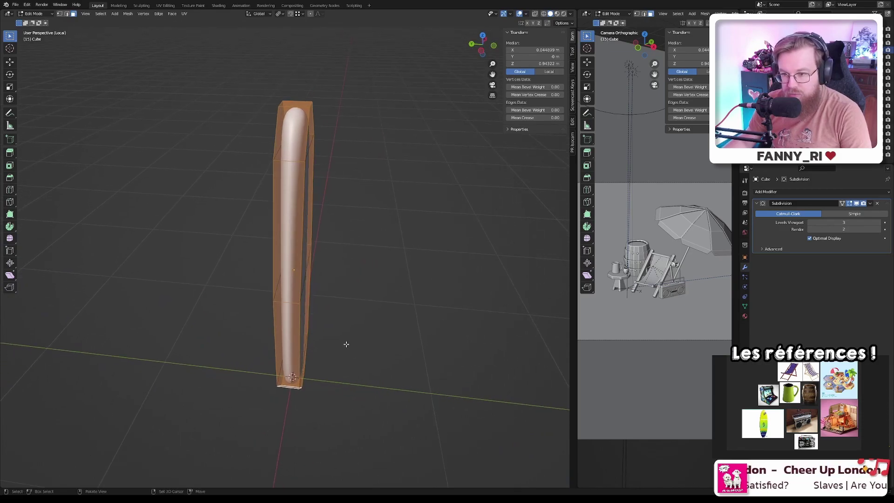
{"action": "middle_click_drag", "start_coordinate": [347, 344], "coordinate": [278, 329]}
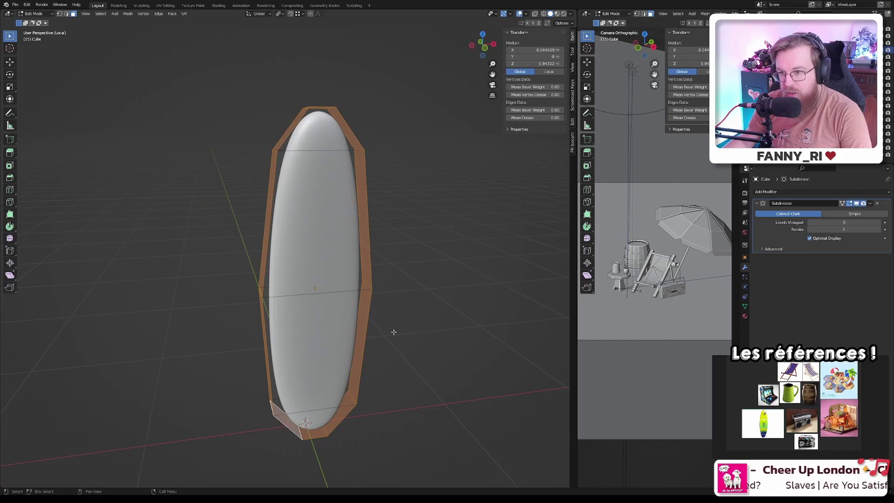
- Select the board's front and back faces together with both end caps
{"action": "left_click", "coordinate": [300, 226]}
{"action": "left_click", "coordinate": [319, 126]}
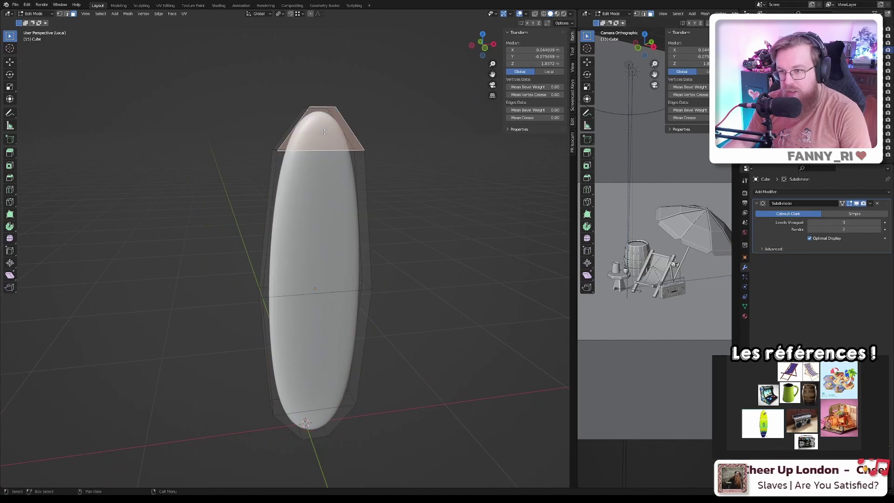
{"action": "left_click", "coordinate": [305, 223], "text": "shift"}
{"action": "left_click", "coordinate": [308, 404], "text": "shift"}
{"action": "left_click", "coordinate": [309, 404], "text": "shift"}
{"action": "left_click", "coordinate": [305, 421], "text": "shift"}
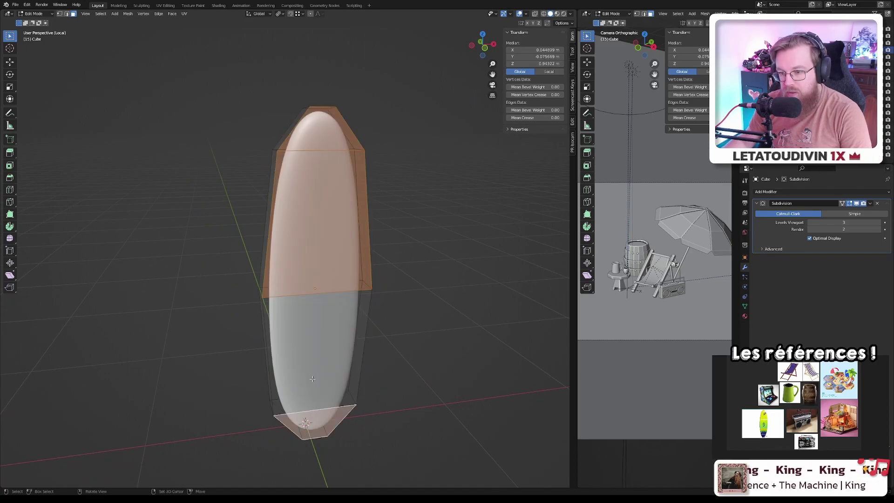
{"action": "left_click", "coordinate": [309, 404], "text": "shift"}
{"action": "middle_click_drag", "start_coordinate": [309, 404], "coordinate": [287, 408]}
{"action": "left_click", "coordinate": [286, 410], "text": "shift"}
{"action": "left_click", "coordinate": [277, 326], "text": "shift"}
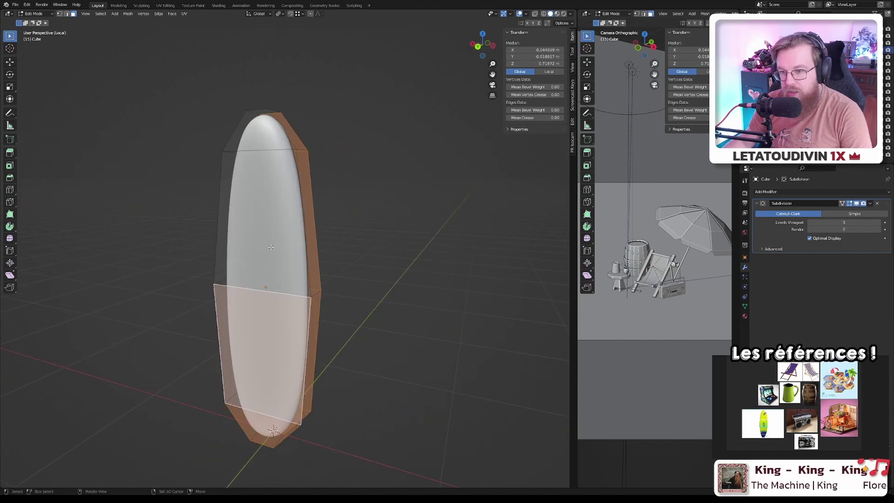
{"action": "left_click", "coordinate": [268, 145], "text": "shift"}
{"action": "left_click", "coordinate": [261, 182], "text": "shift"}
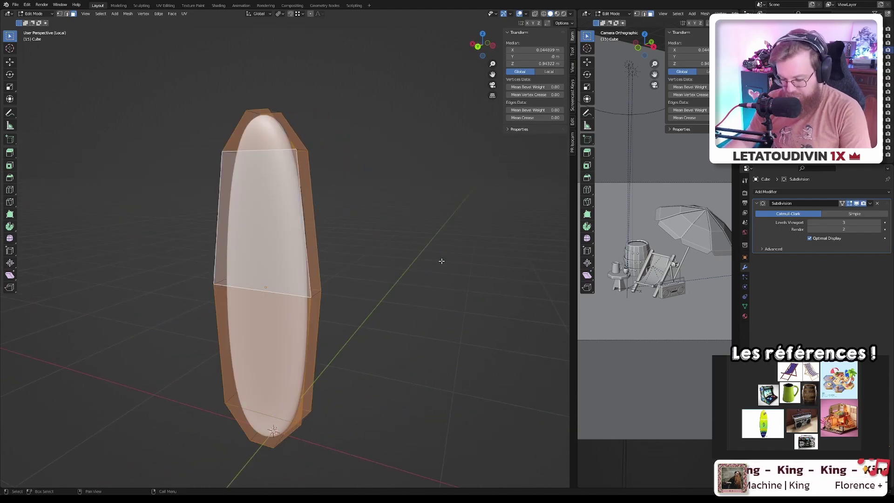
- Inset the selected faces and apply rotation and scale to the board
{"action": "key", "text": "i"}
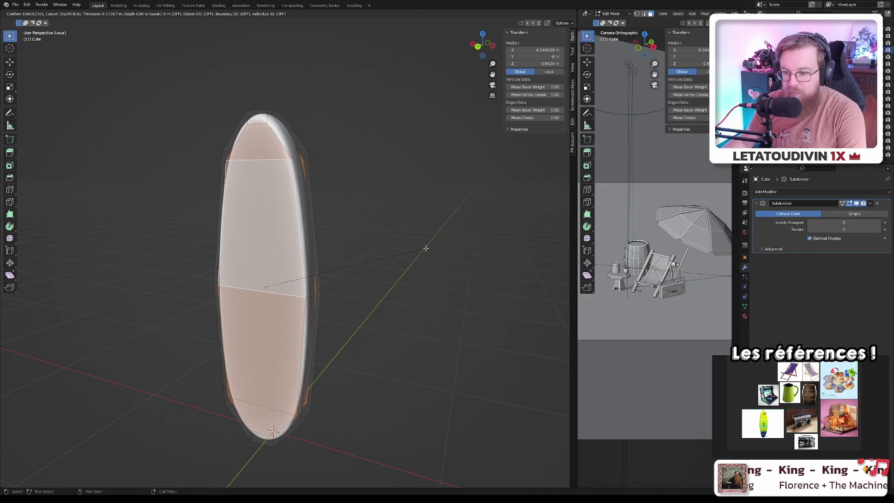
{"action": "left_click", "coordinate": [426, 247]}
{"action": "key", "text": "Tab"}
{"action": "key", "text": "ctrl+alt+z"}
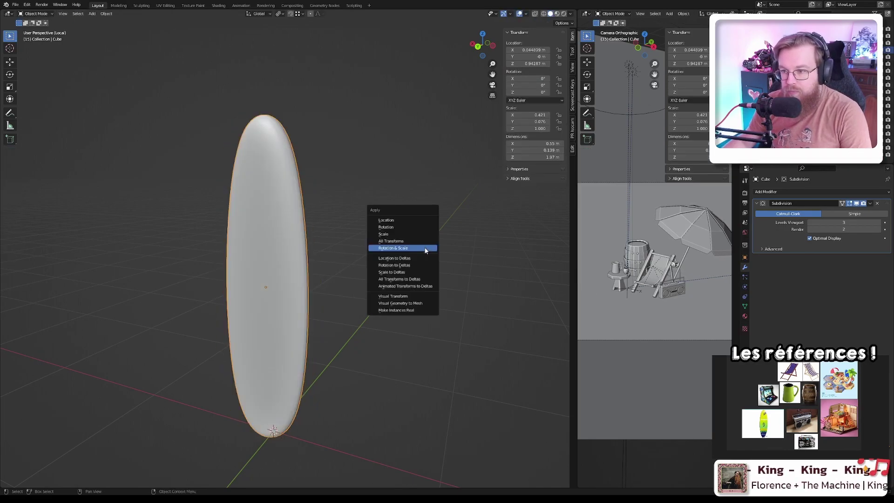
{"action": "left_click", "coordinate": [419, 243]}
- Inset the faces again and select the loop of faces around the board's rim
{"action": "key", "text": "i"}
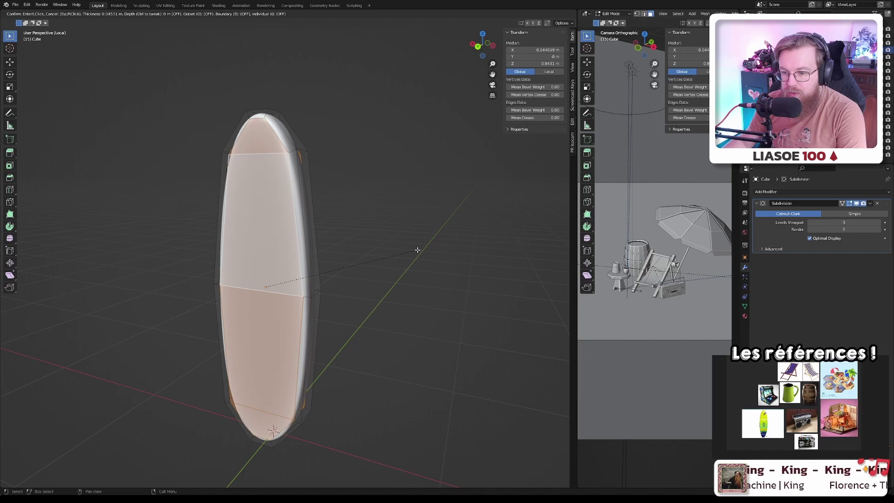
{"action": "left_click", "coordinate": [418, 250]}
{"action": "middle_click_drag", "start_coordinate": [385, 246], "coordinate": [286, 170]}
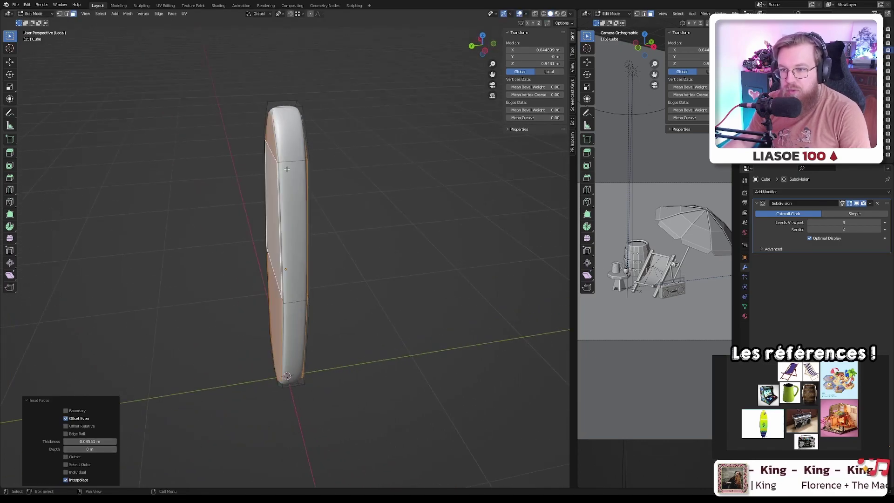
{"action": "left_click", "coordinate": [293, 157], "text": "alt"}
{"action": "middle_click_drag", "start_coordinate": [301, 201], "coordinate": [334, 233]}
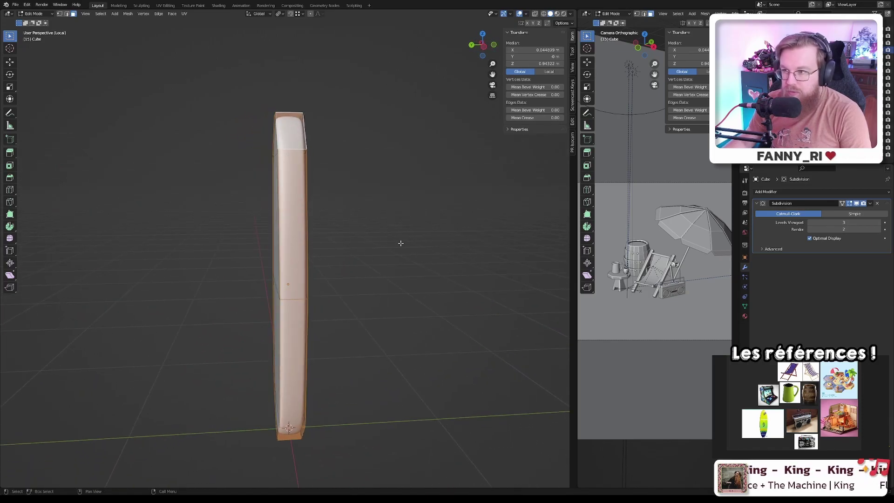
- Thin the side rim by scaling it along Y, then view the board in Object Mode
{"action": "key", "text": "s"}
{"action": "key", "text": "y"}
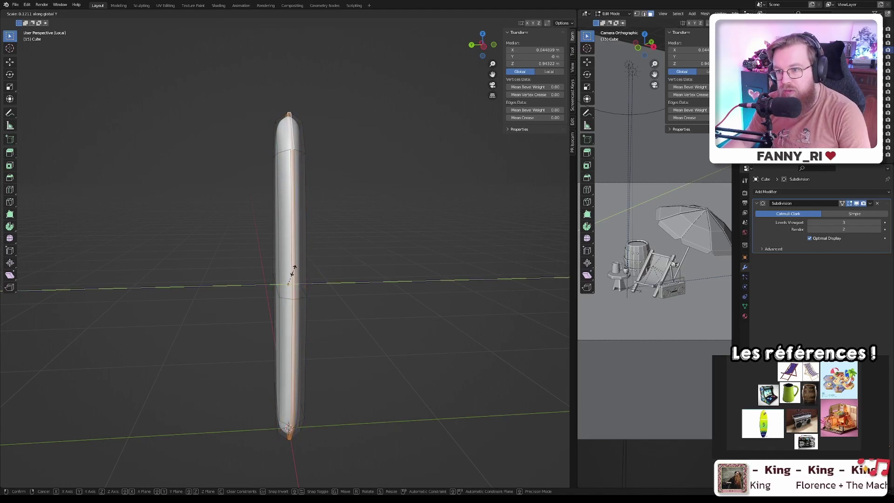
{"action": "left_click", "coordinate": [293, 272]}
{"action": "key", "text": "Tab"}
{"action": "middle_click_drag", "start_coordinate": [245, 250], "coordinate": [401, 313]}
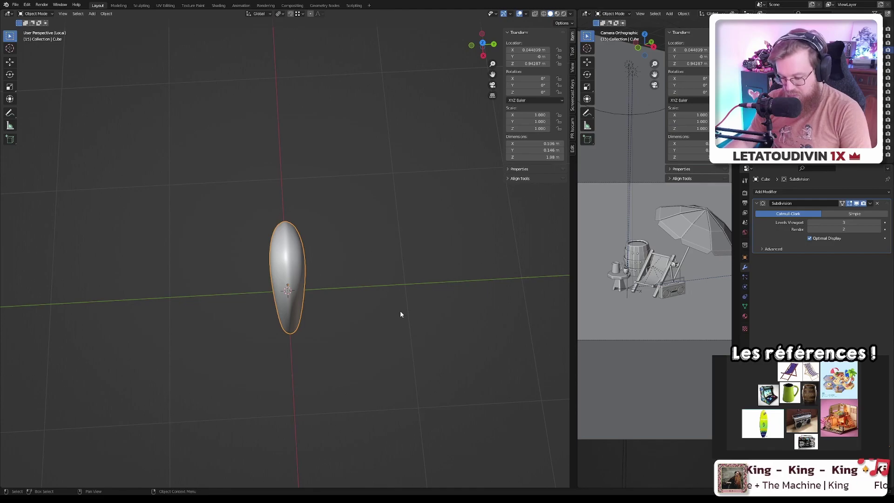
- Flatten the whole board to a Y scale of 0.549, about 0.0801 m thick
{"action": "key", "text": "s"}
{"action": "key", "text": "y"}
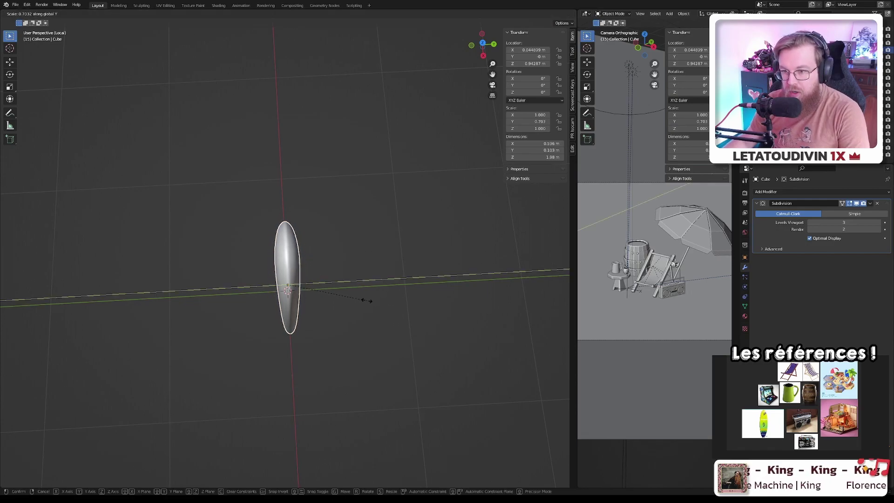
{"action": "left_click", "coordinate": [351, 298]}
- Orbit around the board to check its thickness and turn it to face front
{"action": "middle_click_drag", "start_coordinate": [351, 298], "coordinate": [571, 247]}
{"action": "middle_click_drag", "start_coordinate": [313, 271], "coordinate": [363, 264]}
{"action": "middle_click_drag", "start_coordinate": [301, 254], "coordinate": [341, 251]}
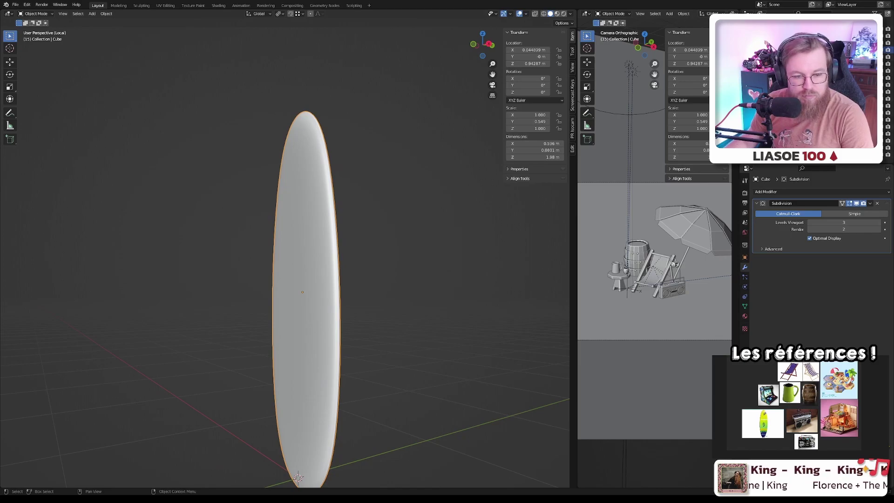
{"action": "scroll", "coordinate": [149, 416], "scroll_direction": "down", "scroll_amount": 4}
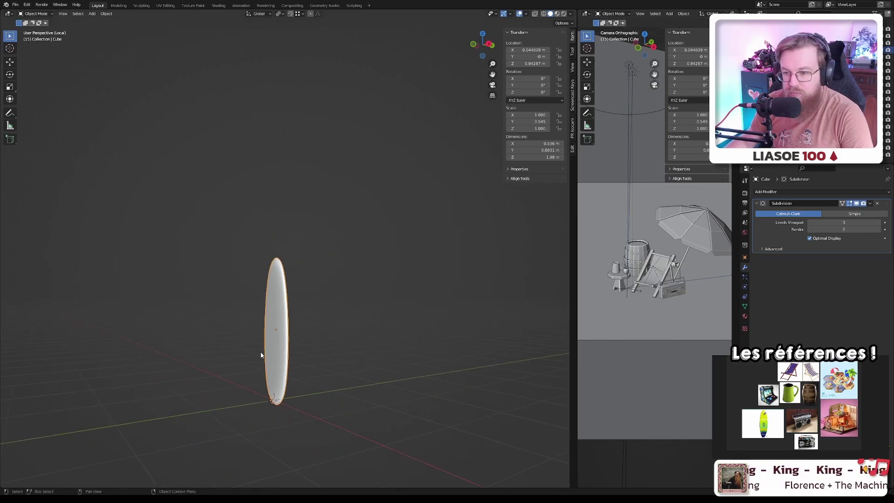
{"action": "middle_click_drag", "start_coordinate": [261, 359], "coordinate": [295, 336]}
{"action": "scroll", "coordinate": [289, 333], "scroll_direction": "up", "scroll_amount": 4}
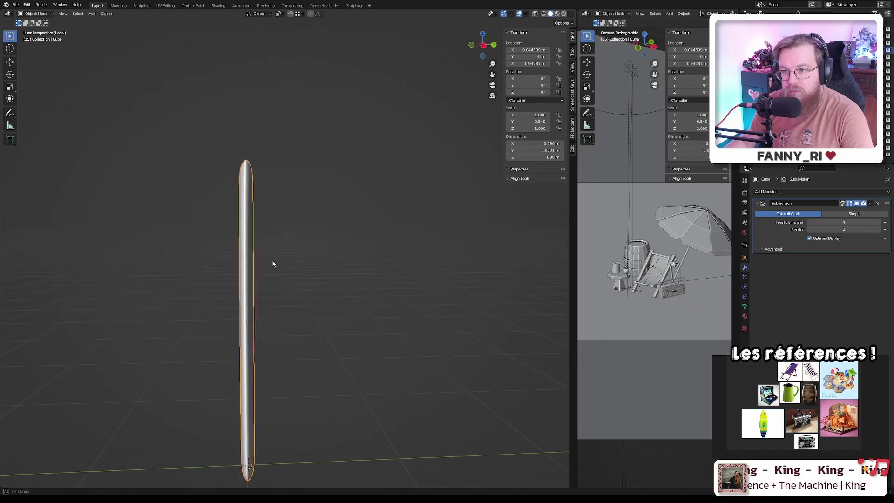
{"action": "middle_click_drag", "start_coordinate": [272, 264], "coordinate": [340, 395]}
- In Edit Mode's front view, add a loop cut lengthwise down the surfboard's centre
{"action": "key", "text": "Tab"}
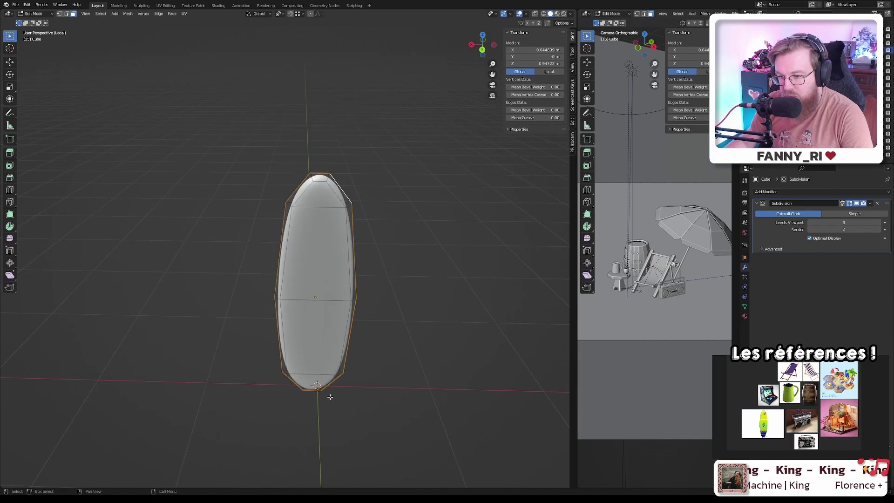
{"action": "scroll", "coordinate": [331, 397], "scroll_direction": "up", "scroll_amount": 5}
{"action": "scroll", "coordinate": [305, 388], "scroll_direction": "up", "scroll_amount": 3}
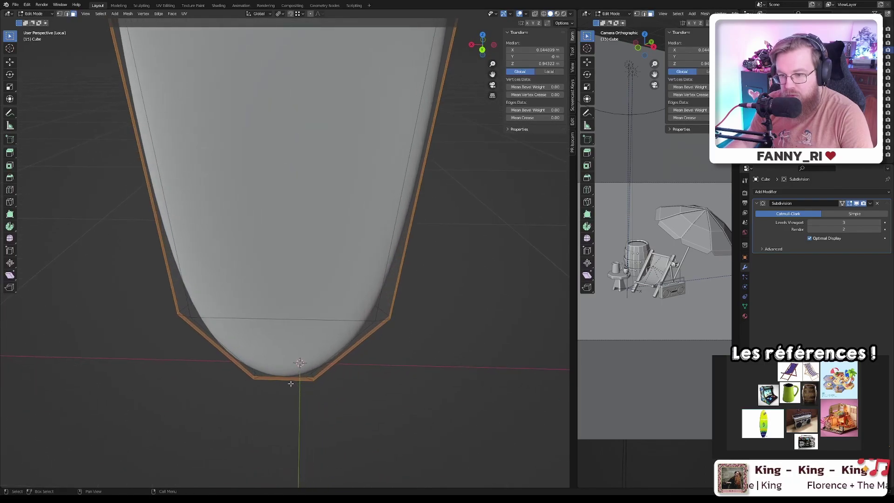
{"action": "scroll", "coordinate": [290, 383], "scroll_direction": "up", "scroll_amount": 5, "text": "shift"}
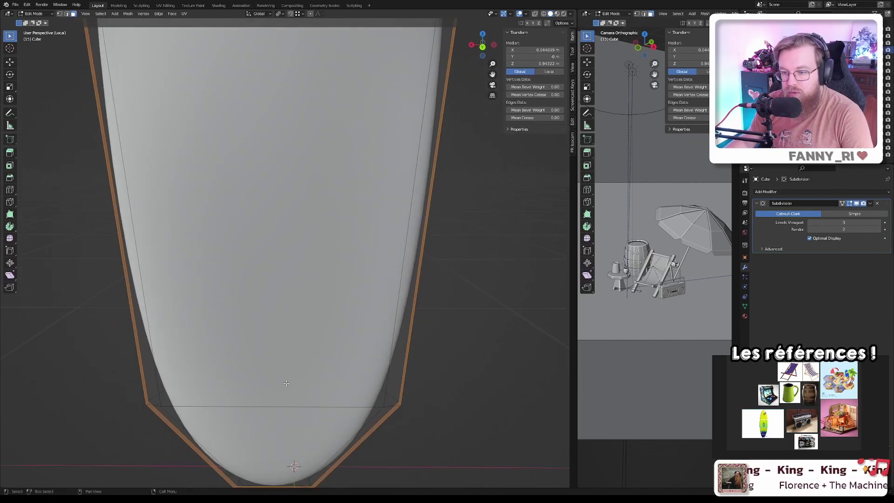
{"action": "key", "text": "KP_1"}
{"action": "scroll", "coordinate": [284, 388], "scroll_direction": "down", "scroll_amount": 6}
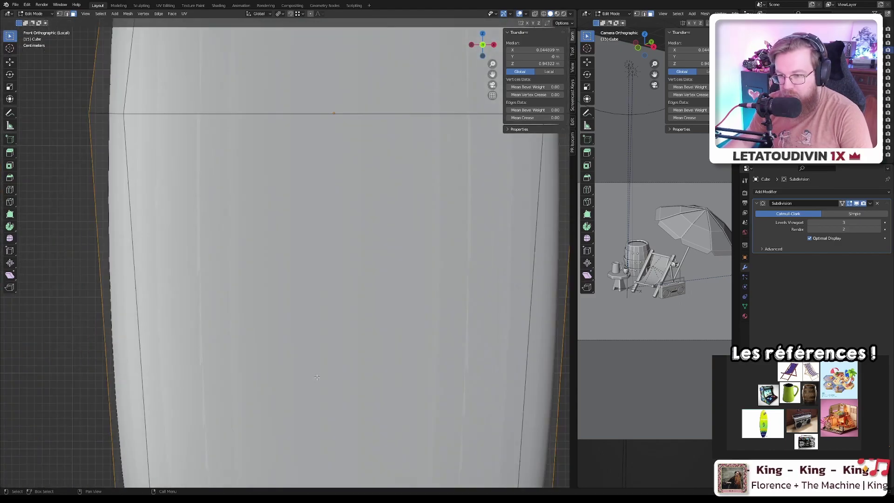
{"action": "scroll", "coordinate": [298, 368], "scroll_direction": "down", "scroll_amount": 2, "text": "shift"}
{"action": "scroll", "coordinate": [315, 343], "scroll_direction": "up", "scroll_amount": 2}
{"action": "scroll", "coordinate": [316, 344], "scroll_direction": "up", "scroll_amount": 10}
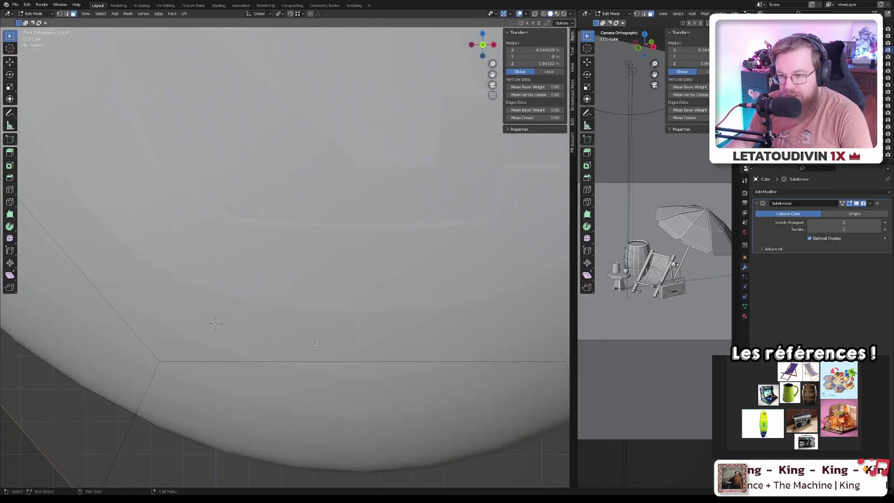
{"action": "scroll", "coordinate": [340, 384], "scroll_direction": "down", "scroll_amount": 2}
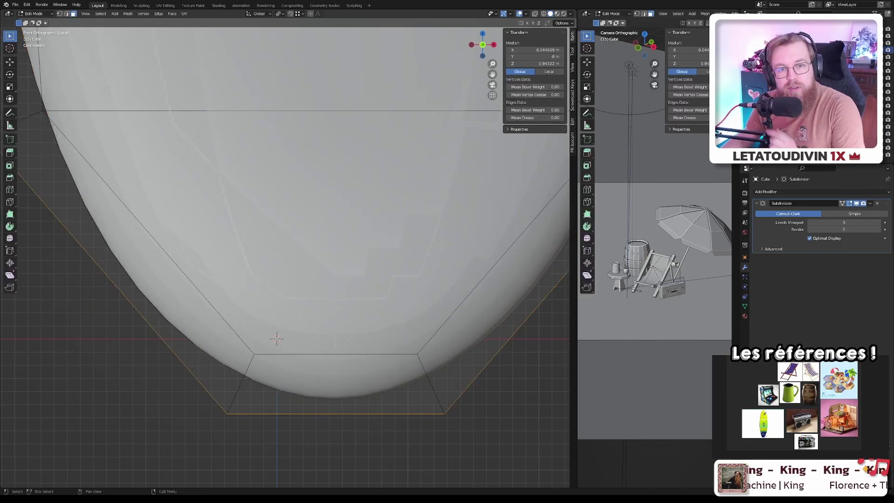
{"action": "middle_click_drag", "start_coordinate": [355, 407], "coordinate": [306, 401], "text": "shift"}
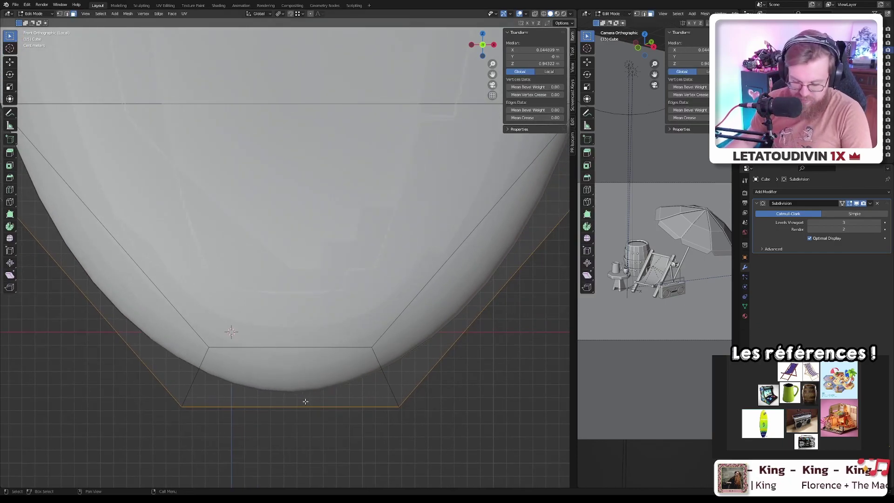
{"action": "scroll", "coordinate": [305, 401], "scroll_direction": "down", "scroll_amount": 5}
{"action": "key", "text": "2"}
{"action": "left_click", "coordinate": [300, 379], "text": "alt"}
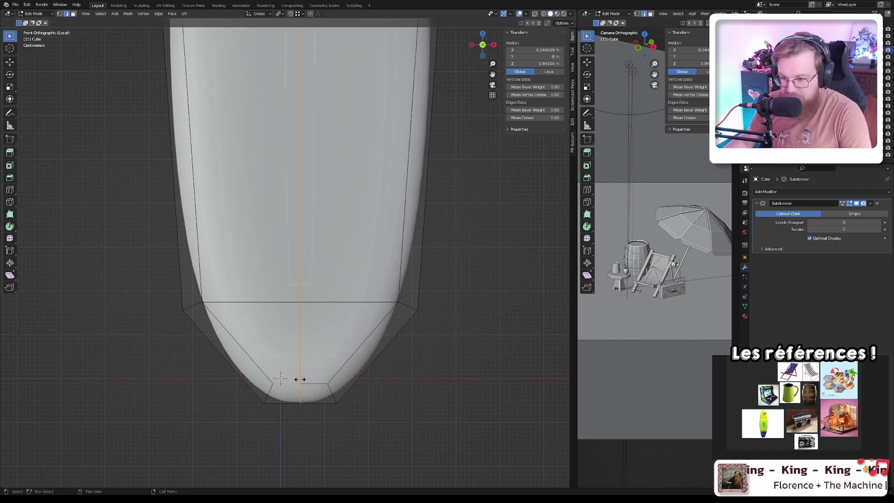
{"action": "left_click", "coordinate": [300, 379]}
- Select the centre vertex at the board's tail and raise it along Z
{"action": "scroll", "coordinate": [299, 401], "scroll_direction": "up", "scroll_amount": 4}
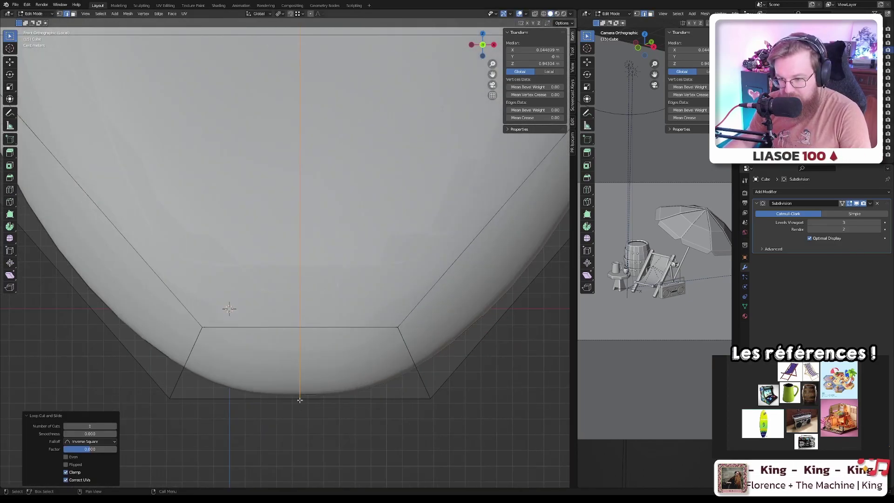
{"action": "mouse_move", "coordinate": [300, 403]}
{"action": "middle_mouse_down"}
{"action": "mouse_move", "coordinate": [300, 395]}
{"action": "mouse_move", "coordinate": [300, 406]}
{"action": "middle_mouse_up"}
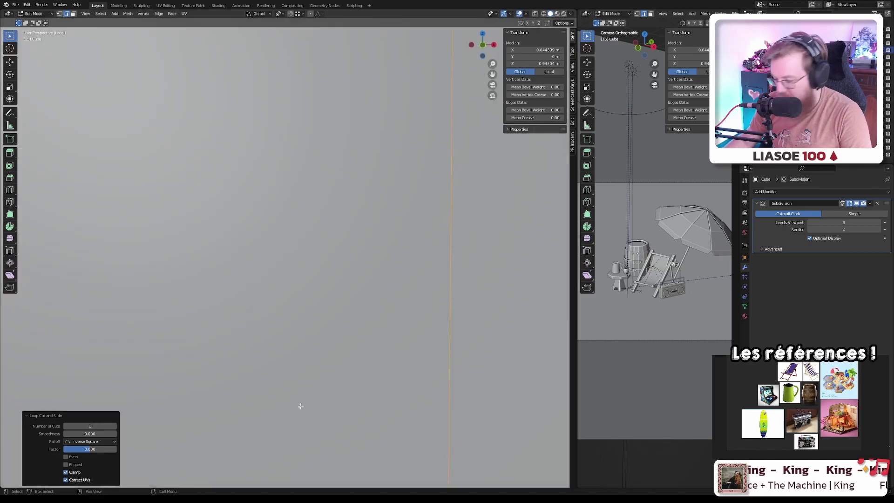
{"action": "scroll", "coordinate": [300, 407], "scroll_direction": "down", "scroll_amount": 8}
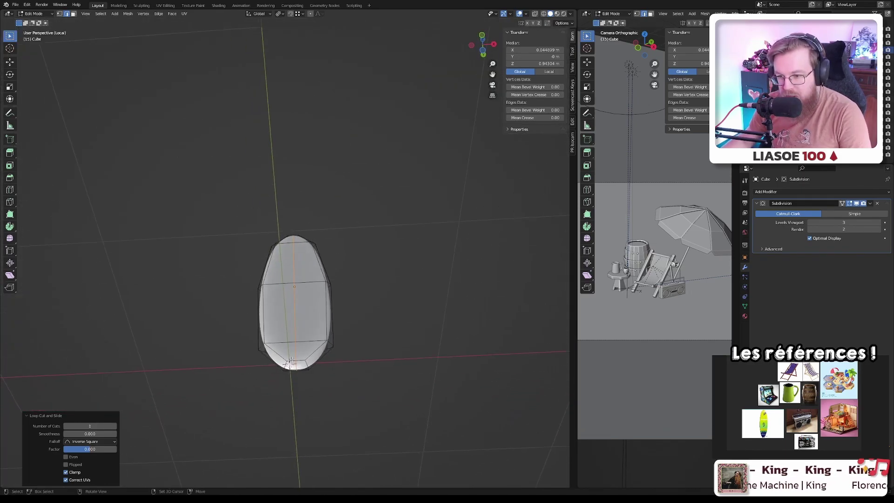
{"action": "scroll", "coordinate": [291, 362], "scroll_direction": "up", "scroll_amount": 4}
{"action": "left_click", "coordinate": [314, 388]}
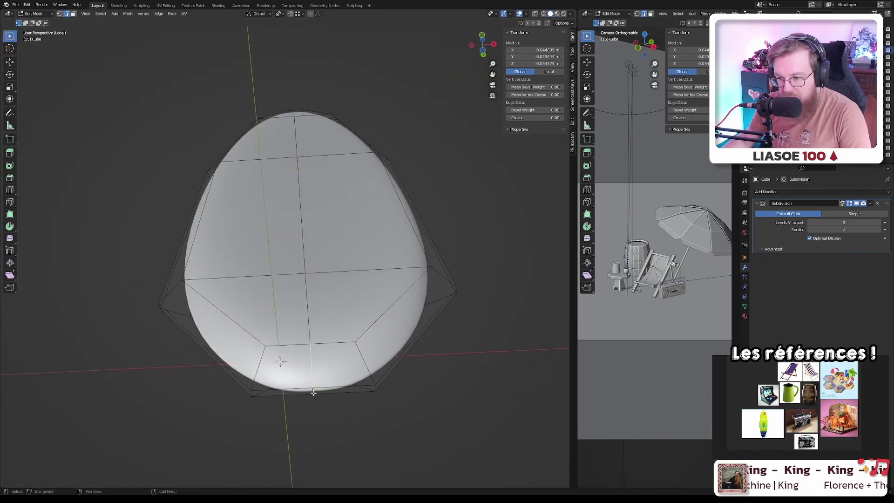
{"action": "middle_click_drag", "start_coordinate": [314, 393], "coordinate": [341, 252]}
{"action": "scroll", "coordinate": [343, 367], "scroll_direction": "up", "scroll_amount": 3}
{"action": "scroll", "coordinate": [311, 316], "scroll_direction": "up", "scroll_amount": 3}
{"action": "scroll", "coordinate": [310, 316], "scroll_direction": "up", "scroll_amount": 2}
{"action": "key", "text": "g"}
{"action": "key", "text": "z"}
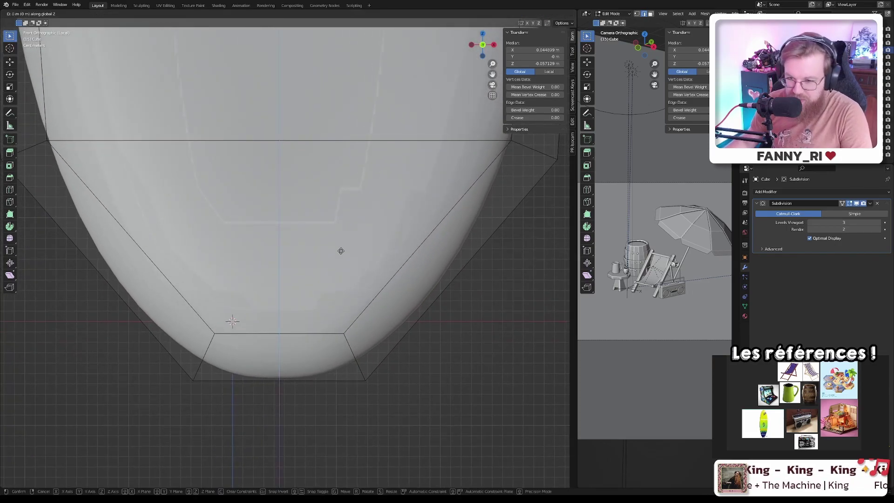
{"action": "left_click", "coordinate": [341, 218]}
- With X-ray on, add the back tail vertex and lift both into a deep notch
{"action": "key", "text": "alt+z"}
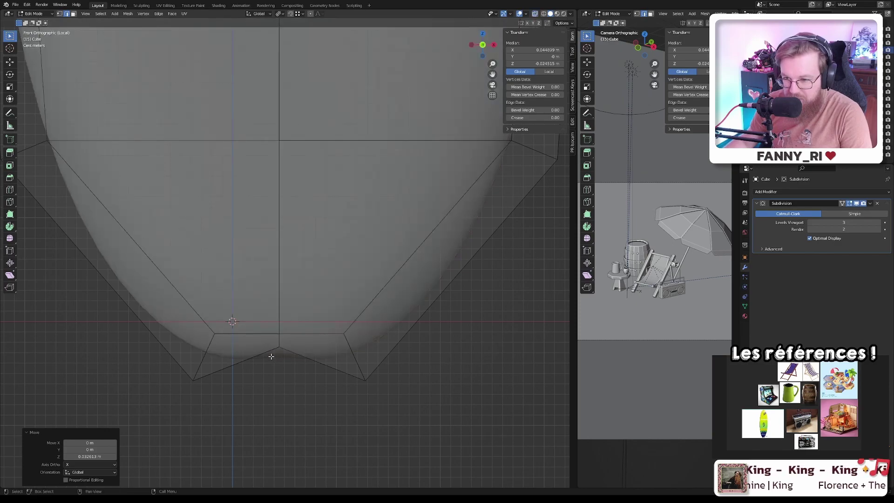
{"action": "left_click", "coordinate": [279, 333], "text": "shift"}
{"action": "key", "text": "g"}
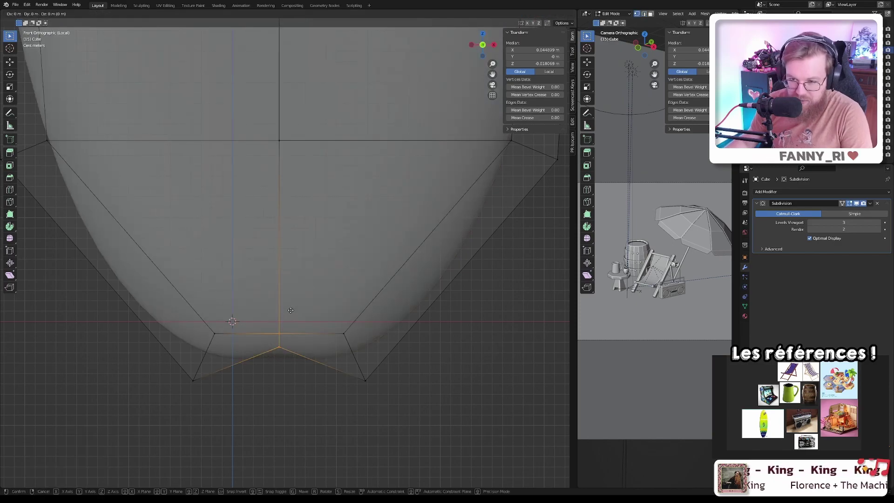
{"action": "key", "text": "z"}
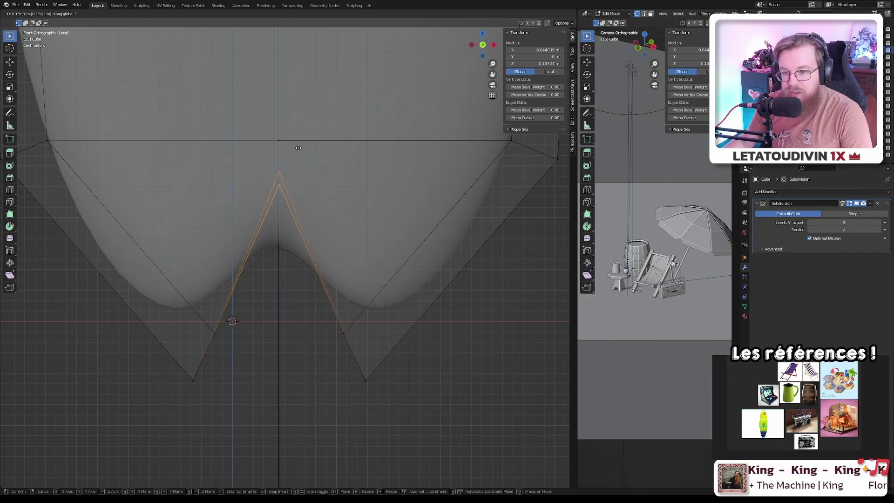
{"action": "left_click", "coordinate": [298, 147]}
{"action": "scroll", "coordinate": [286, 209], "scroll_direction": "down", "scroll_amount": 4}
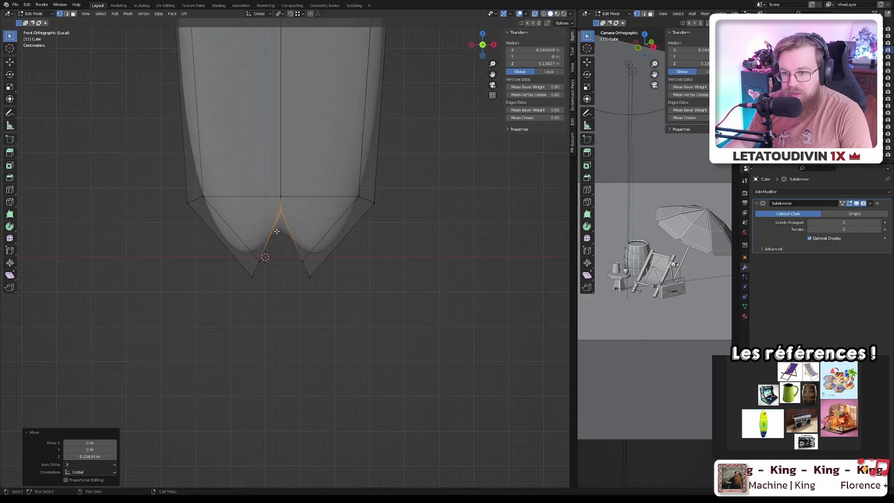
{"action": "scroll", "coordinate": [277, 232], "scroll_direction": "up", "scroll_amount": 3}
{"action": "scroll", "coordinate": [276, 232], "scroll_direction": "up", "scroll_amount": 1}
{"action": "scroll", "coordinate": [276, 232], "scroll_direction": "down", "scroll_amount": 4}
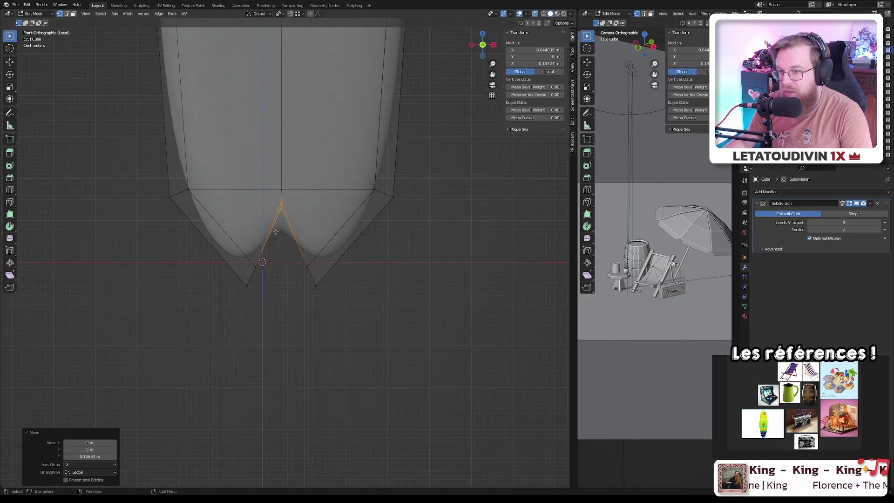
- Return to Object Mode and view the smoothed, notched surfboard in perspective
{"action": "key", "text": "Tab"}
{"action": "scroll", "coordinate": [276, 232], "scroll_direction": "down", "scroll_amount": 10}
{"action": "key", "text": "KP_5"}
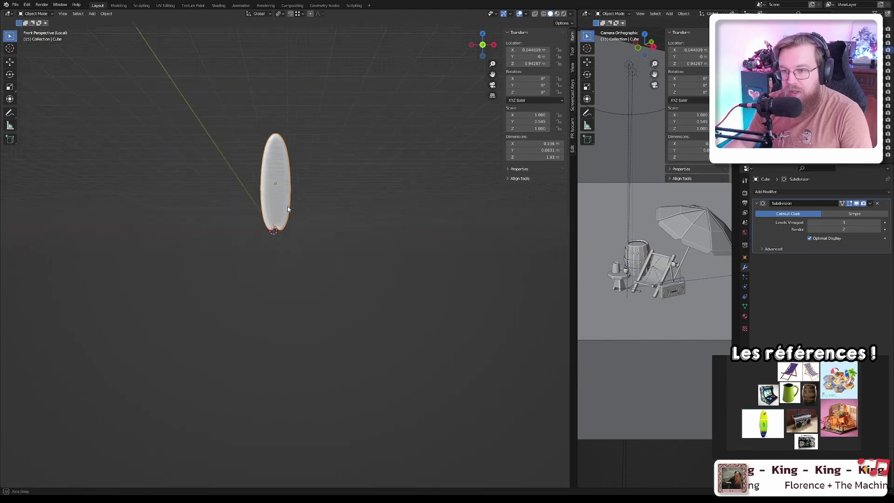
{"action": "mouse_move", "coordinate": [288, 209]}
{"action": "middle_mouse_down"}
{"action": "mouse_move", "coordinate": [216, 221]}
{"action": "mouse_move", "coordinate": [295, 223]}
{"action": "middle_mouse_up"}
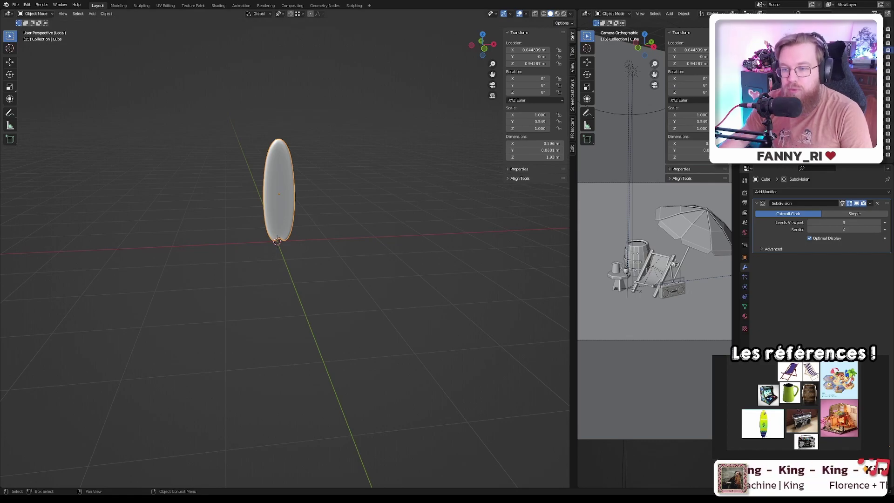
- Select the board's middle edge loop with X-ray and shift its widest point toward the nose
{"action": "scroll", "coordinate": [269, 240], "scroll_direction": "up", "scroll_amount": 5}
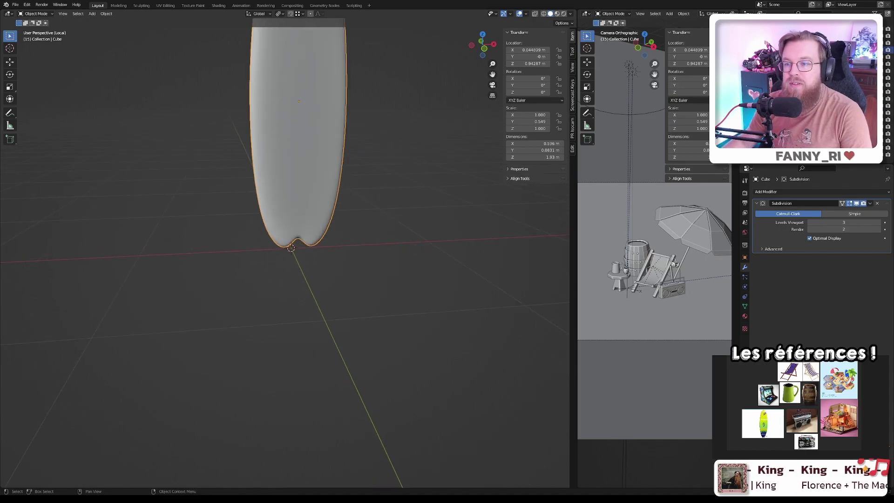
{"action": "key", "text": "KP_1"}
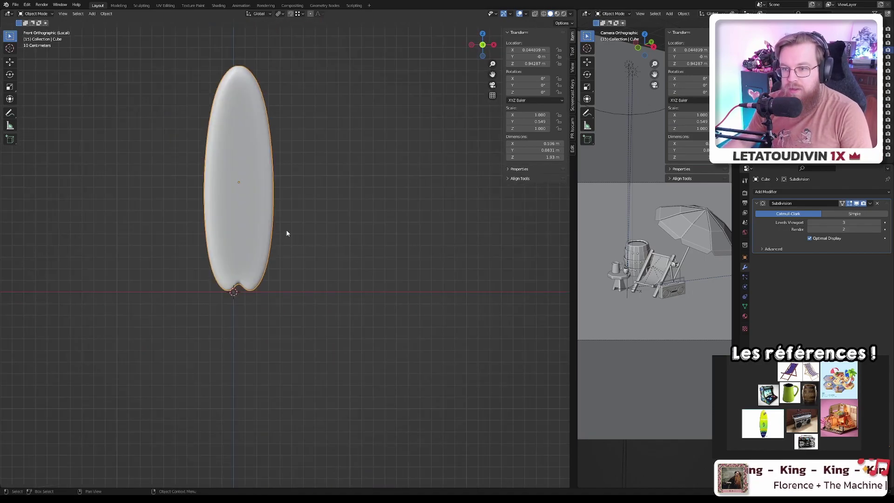
{"action": "key", "text": "Tab"}
{"action": "middle_click_drag", "start_coordinate": [233, 223], "coordinate": [263, 269], "text": "shift"}
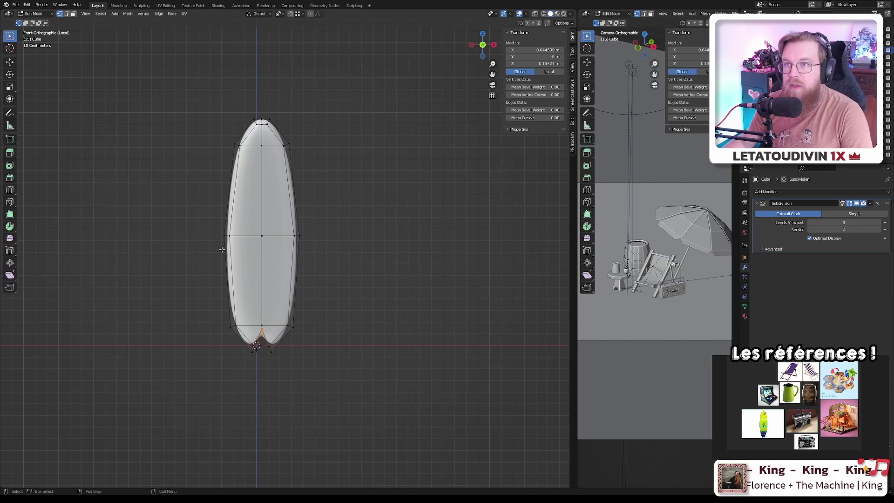
{"action": "left_click_drag", "start_coordinate": [192, 250], "coordinate": [323, 222]}
{"action": "key", "text": "alt+z"}
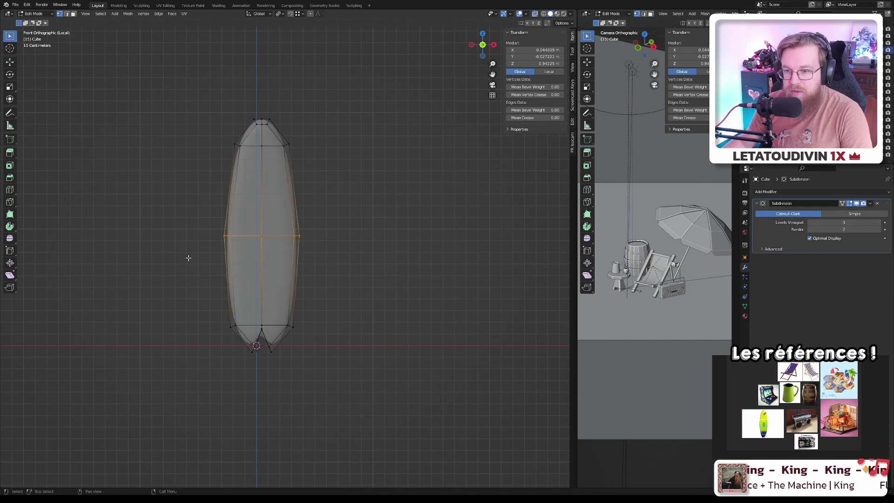
{"action": "left_click_drag", "start_coordinate": [186, 255], "coordinate": [341, 221]}
{"action": "key", "text": "g"}
{"action": "key", "text": "z"}
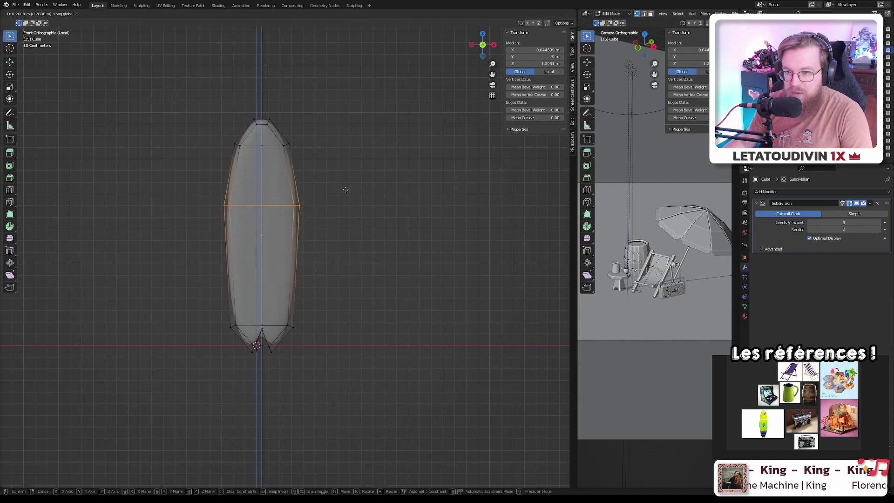
{"action": "left_click", "coordinate": [347, 186]}
{"action": "key", "text": "Tab"}
{"action": "scroll", "coordinate": [314, 250], "scroll_direction": "up", "scroll_amount": 5}
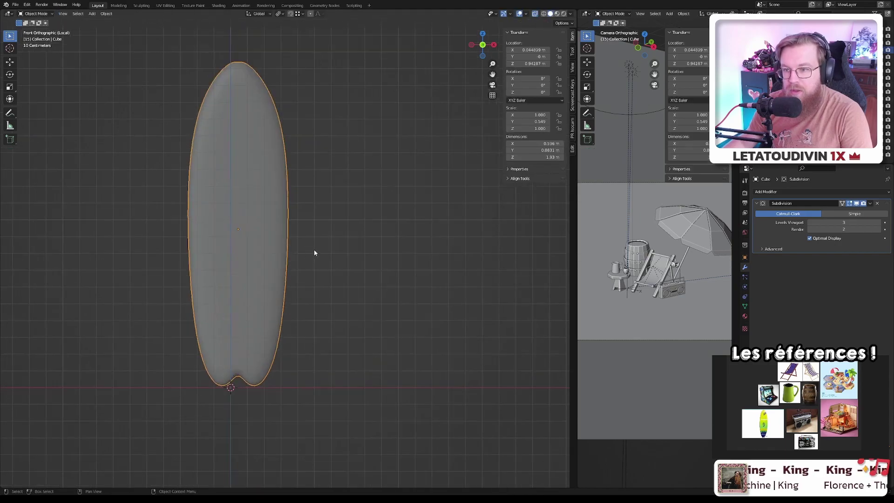
{"action": "middle_click_drag", "start_coordinate": [280, 251], "coordinate": [317, 281], "text": "shift"}
- Scale the surfboard along X to 0.868, narrowing it while keeping its length
{"action": "key", "text": "Tab"}
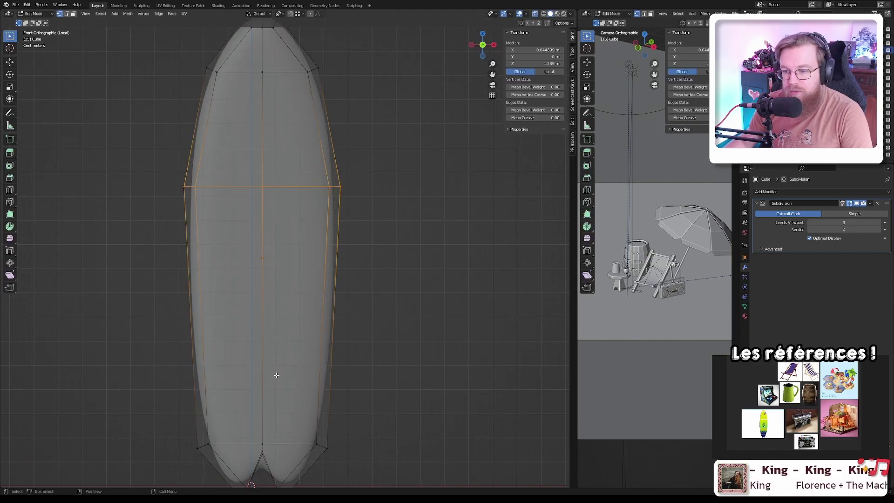
{"action": "key", "text": "Tab"}
{"action": "scroll", "coordinate": [277, 362], "scroll_direction": "down", "scroll_amount": 4}
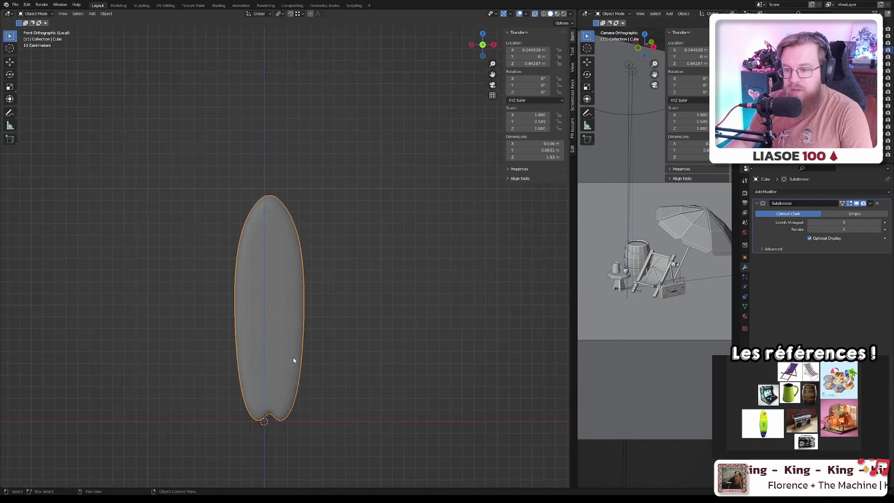
{"action": "key", "text": "g"}
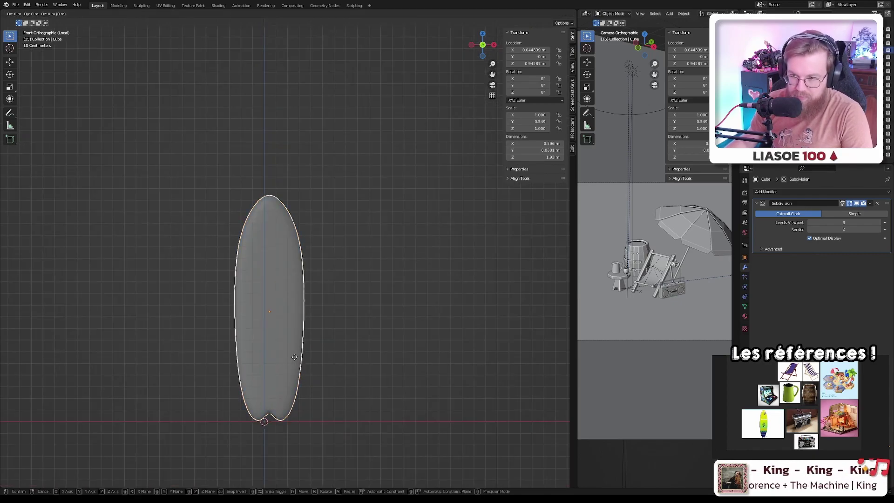
{"action": "right_click", "coordinate": [294, 356]}
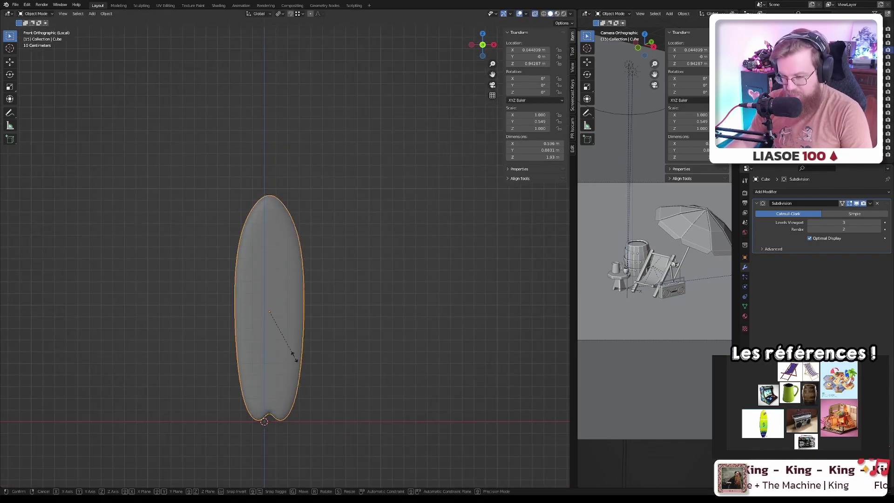
{"action": "key", "text": "s"}
{"action": "key", "text": "x"}
{"action": "left_click", "coordinate": [286, 353]}
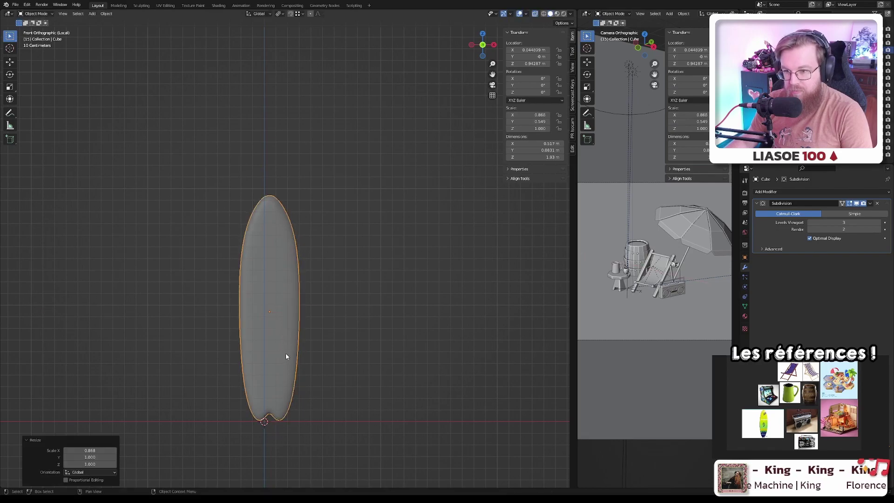
- Check the narrowed board's mesh in Edit Mode, then return to Object Mode
{"action": "key", "text": "Tab"}
{"action": "scroll", "coordinate": [292, 362], "scroll_direction": "up", "scroll_amount": 1}
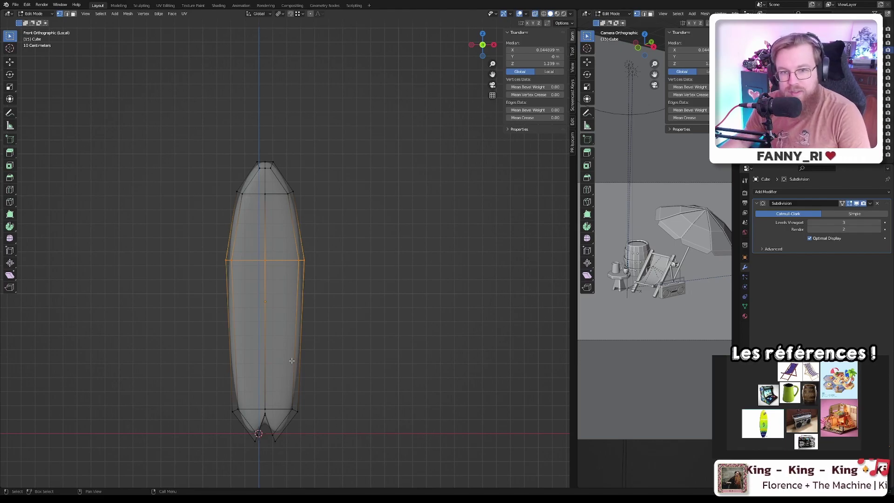
{"action": "scroll", "coordinate": [292, 362], "scroll_direction": "up", "scroll_amount": 3}
{"action": "key", "text": "Tab"}
{"action": "scroll", "coordinate": [286, 376], "scroll_direction": "down", "scroll_amount": 2}
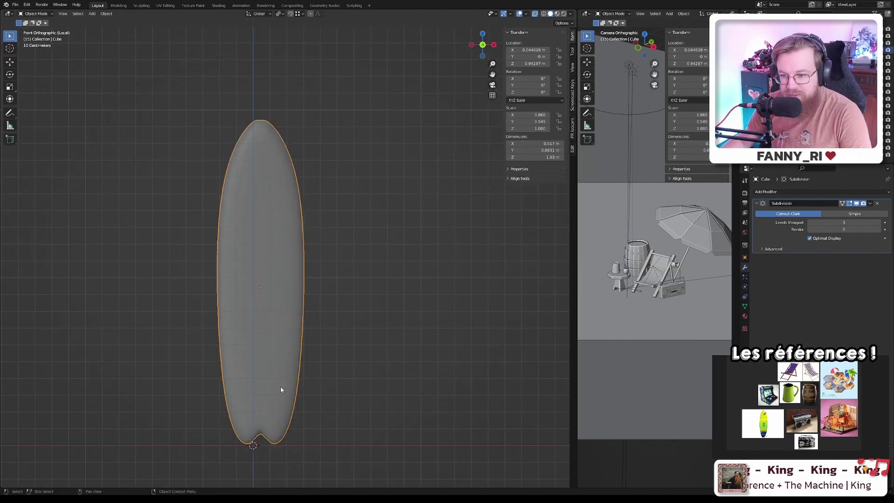
- Orbit and pan around the surfboard in perspective to inspect its shape
{"action": "scroll", "coordinate": [271, 388], "scroll_direction": "up", "scroll_amount": 2}
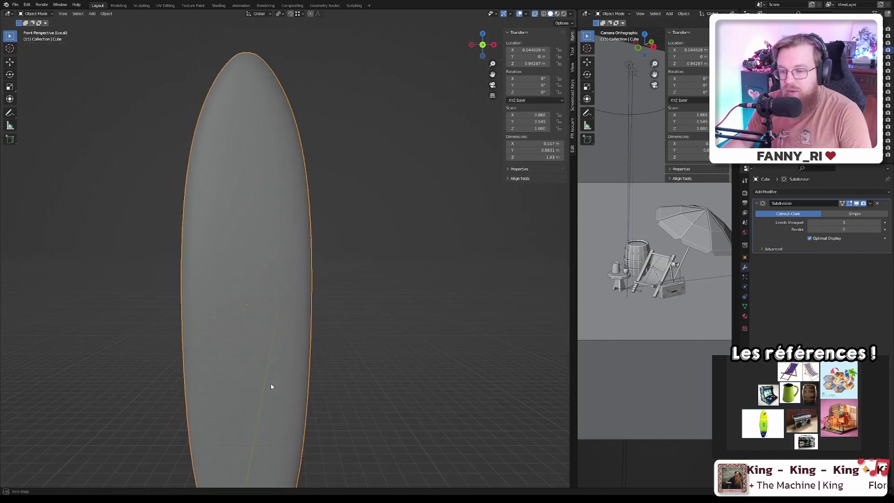
{"action": "middle_click_drag", "start_coordinate": [270, 383], "coordinate": [336, 395]}
{"action": "middle_click_drag", "start_coordinate": [449, 389], "coordinate": [408, 367], "text": "shift"}
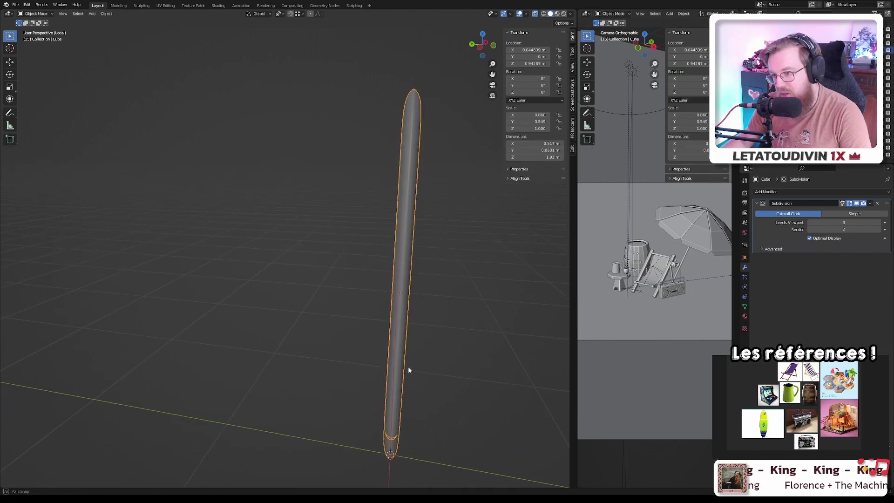
{"action": "key", "text": "Tab"}
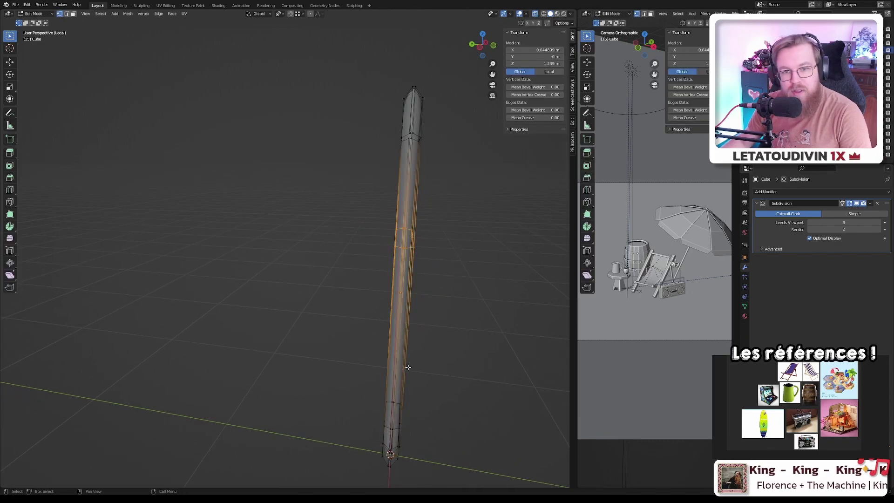
{"action": "key", "text": "Tab"}
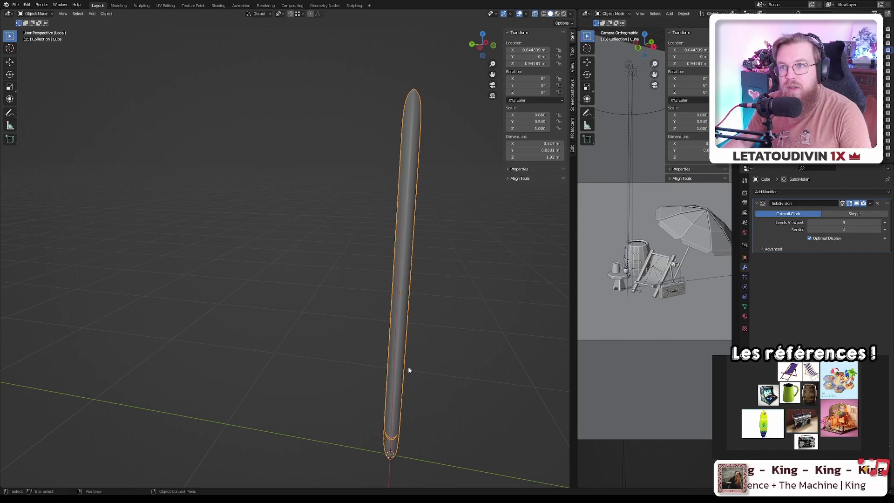
{"action": "middle_click_drag", "start_coordinate": [408, 367], "coordinate": [467, 358]}
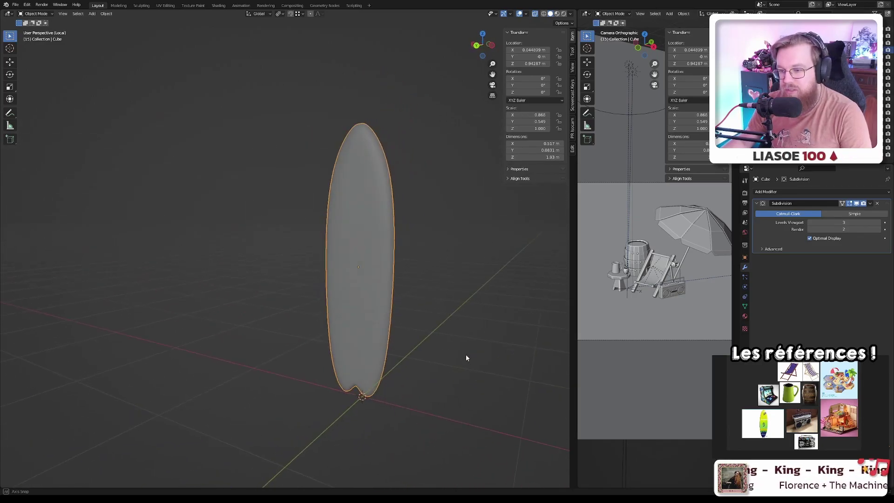
- Inspect the split tail in Edit Mode, save objects.blend, and exit local view
{"action": "key", "text": "Tab"}
{"action": "scroll", "coordinate": [387, 380], "scroll_direction": "up", "scroll_amount": 5}
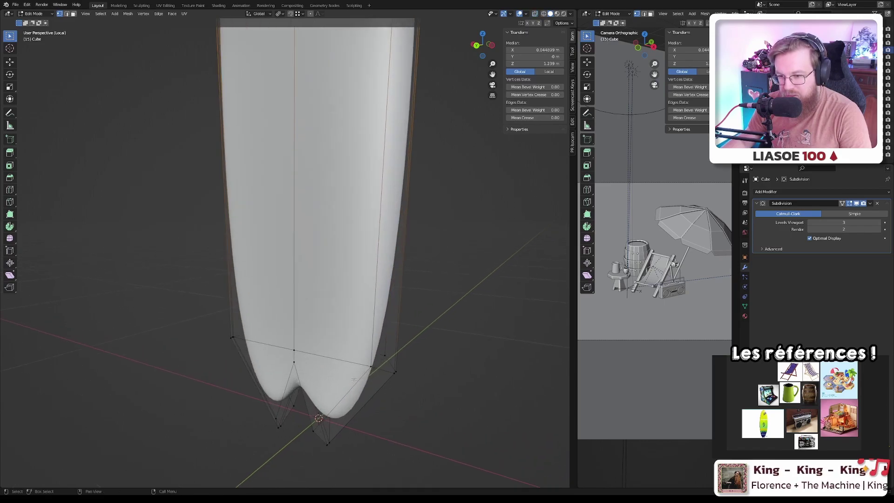
{"action": "middle_click_drag", "start_coordinate": [354, 380], "coordinate": [372, 371]}
{"action": "scroll", "coordinate": [396, 374], "scroll_direction": "down", "scroll_amount": 5}
{"action": "scroll", "coordinate": [359, 369], "scroll_direction": "up", "scroll_amount": 2}
{"action": "scroll", "coordinate": [359, 370], "scroll_direction": "down", "scroll_amount": 2}
{"action": "key", "text": "ctrl+s"}
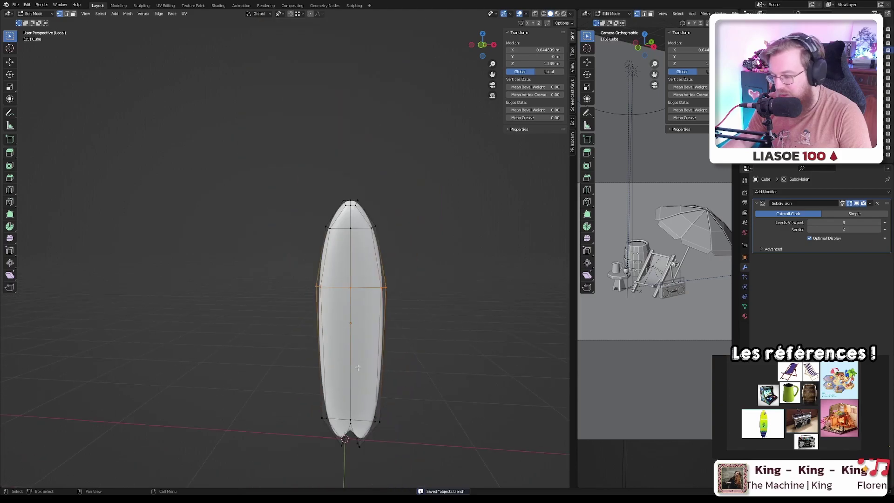
{"action": "key", "text": "Tab"}
{"action": "key", "text": "KP_Divide"}
- In Top view, place the surfboard next to the barrel and rotate it about 56°
{"action": "scroll", "coordinate": [375, 362], "scroll_direction": "down", "scroll_amount": 3}
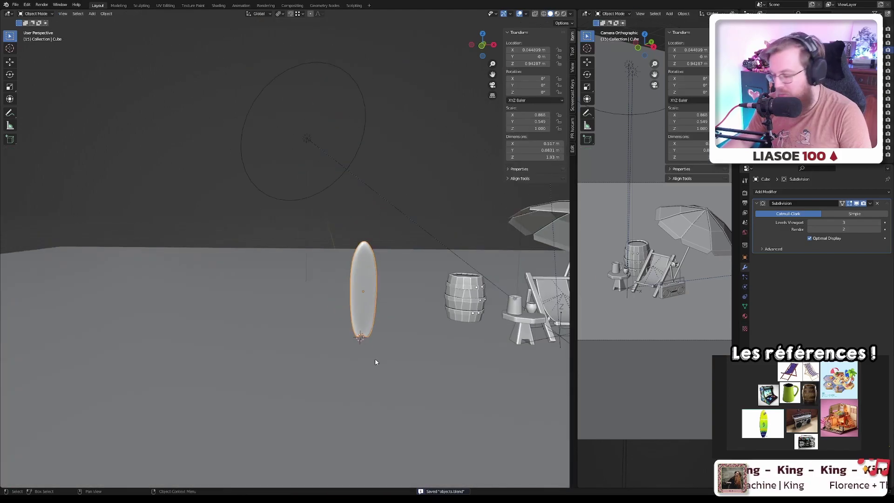
{"action": "key", "text": "KP_7"}
{"action": "middle_click_drag", "start_coordinate": [426, 281], "coordinate": [305, 329], "text": "shift"}
{"action": "key", "text": "g"}
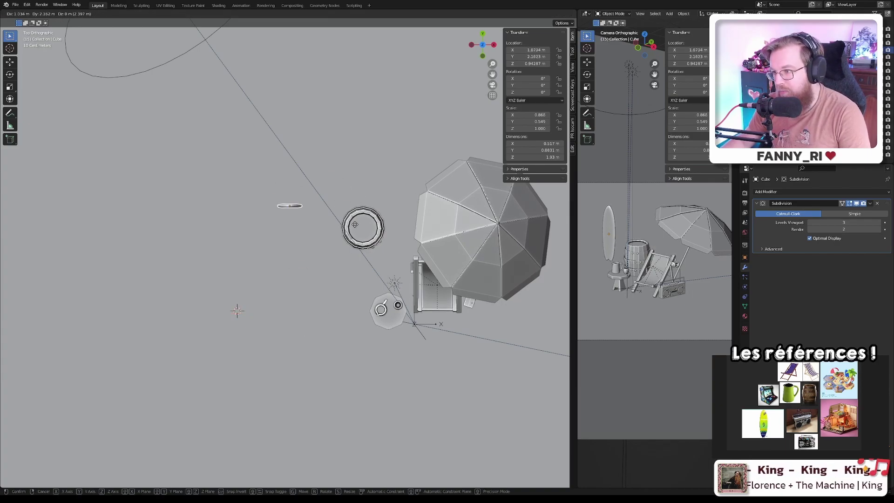
{"action": "left_click", "coordinate": [379, 260]}
{"action": "key", "text": "r"}
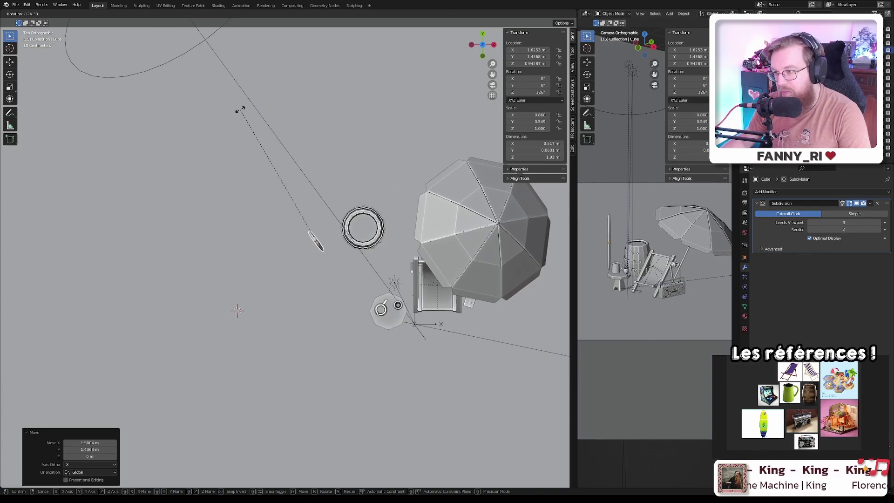
{"action": "left_click", "coordinate": [378, 169]}
- Reposition the board, lower it along Z onto the ground, and begin nudging it in Top view
{"action": "key", "text": "g"}
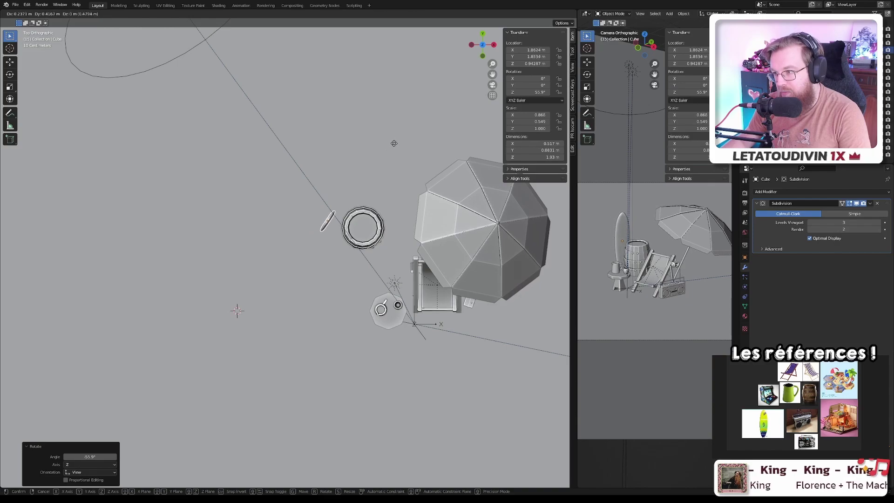
{"action": "left_click", "coordinate": [389, 136]}
{"action": "key", "text": "g"}
{"action": "key", "text": "z"}
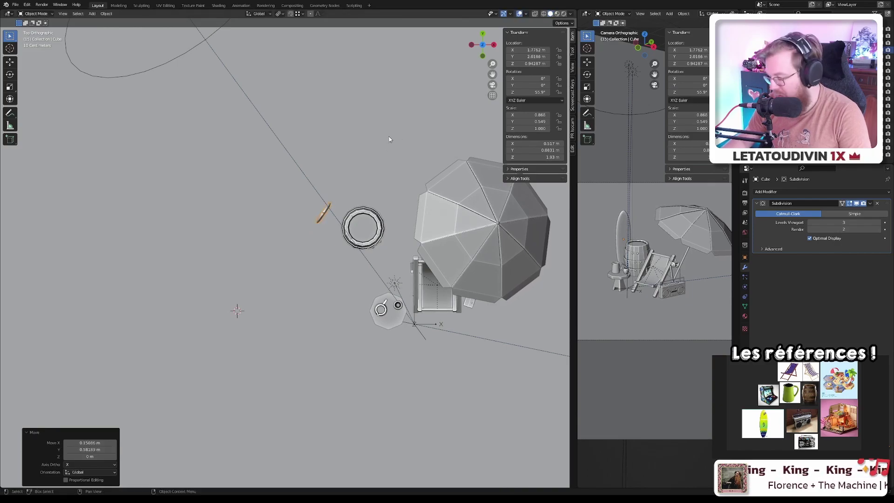
{"action": "key", "text": "KP_1"}
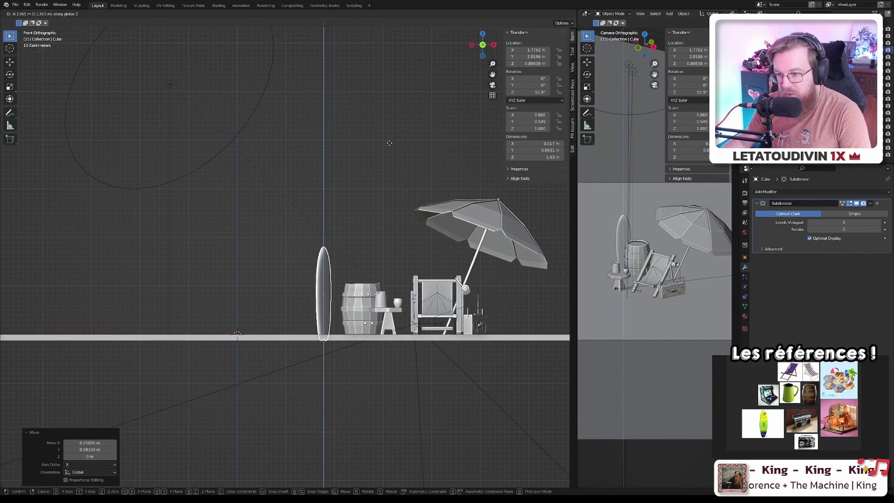
{"action": "left_click", "coordinate": [389, 144]}
{"action": "middle_click_drag", "start_coordinate": [389, 172], "coordinate": [390, 173]}
{"action": "key", "text": "KP_7"}
{"action": "key", "text": "g"}
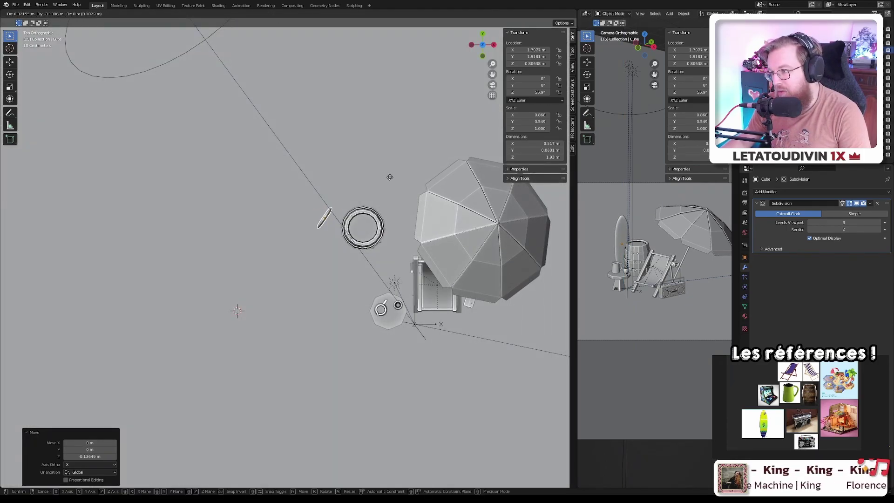
- Confirm the board at X 1.8121 m, Y 1.4799 m and save objects.blend
{"action": "left_click", "coordinate": [391, 201]}
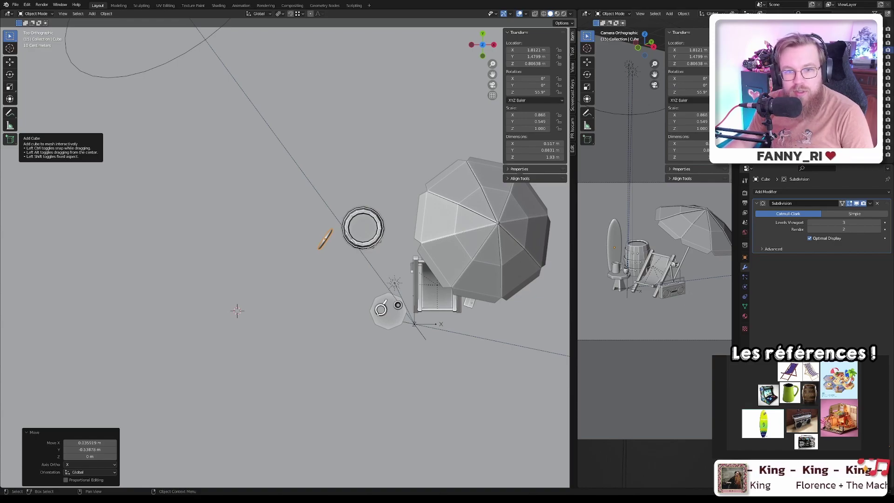
{"action": "middle_click_drag", "start_coordinate": [396, 345], "coordinate": [251, 301]}
{"action": "key", "text": "ctrl+s"}
{"action": "scroll", "coordinate": [415, 310], "scroll_direction": "down", "scroll_amount": 3}
{"action": "scroll", "coordinate": [324, 298], "scroll_direction": "up", "scroll_amount": 5}
{"action": "scroll", "coordinate": [344, 300], "scroll_direction": "down", "scroll_amount": 3}
{"action": "scroll", "coordinate": [344, 300], "scroll_direction": "up", "scroll_amount": 3}
{"action": "scroll", "coordinate": [331, 306], "scroll_direction": "down", "scroll_amount": 3}
{"action": "scroll", "coordinate": [402, 320], "scroll_direction": "up", "scroll_amount": 4}
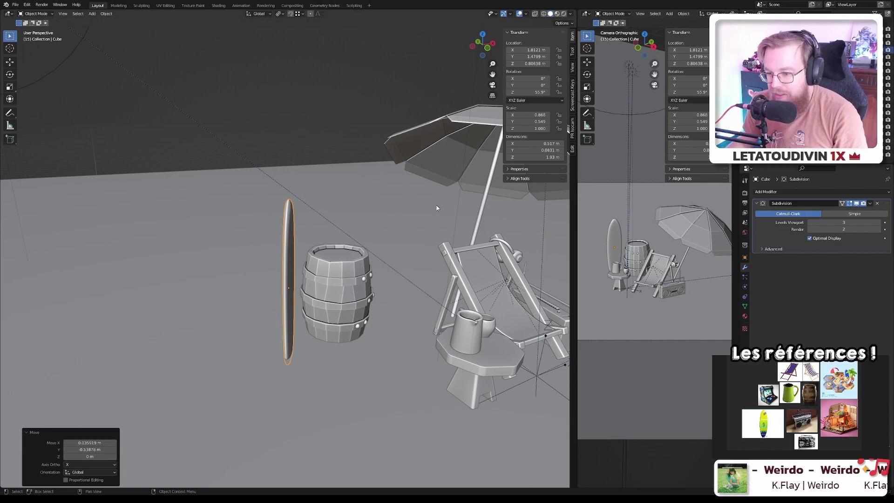
- Orbit and zoom the view around the surfboard and beach objects
{"action": "middle_click_drag", "start_coordinate": [437, 208], "coordinate": [313, 208]}
{"action": "scroll", "coordinate": [313, 208], "scroll_direction": "up", "scroll_amount": 4}
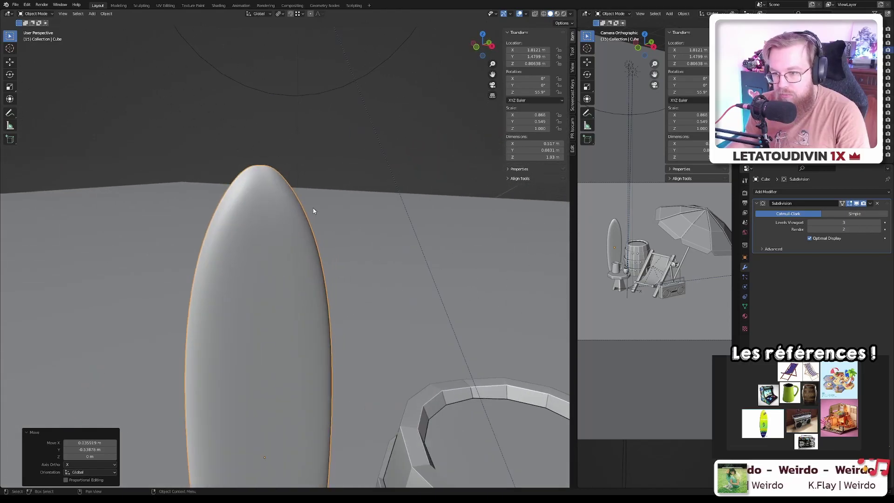
{"action": "scroll", "coordinate": [290, 211], "scroll_direction": "down", "scroll_amount": 2}
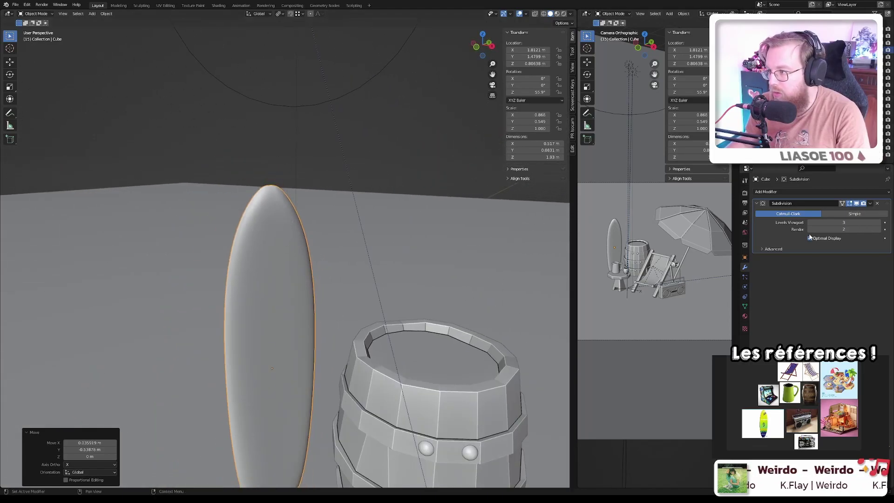
- Inspect the surfboard's tip in Edit Mode, then return to Object Mode
{"action": "scroll", "coordinate": [387, 326], "scroll_direction": "down", "scroll_amount": 2}
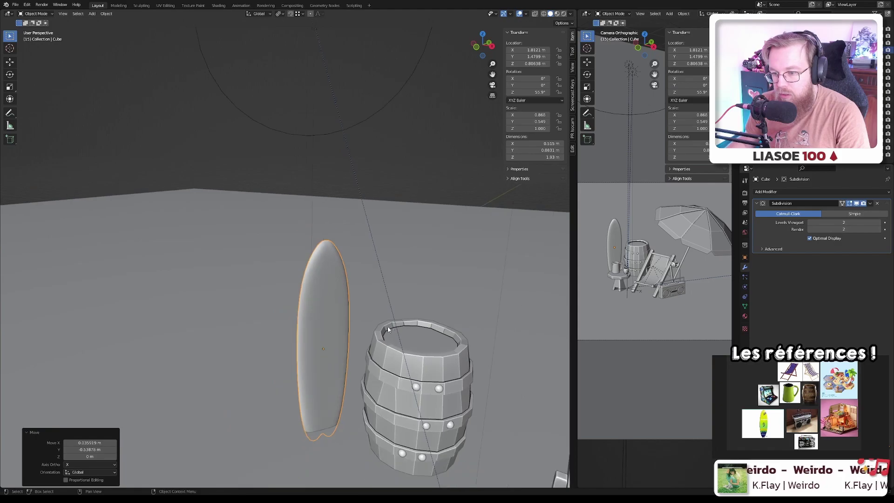
{"action": "scroll", "coordinate": [362, 334], "scroll_direction": "up", "scroll_amount": 4}
{"action": "key", "text": "Tab"}
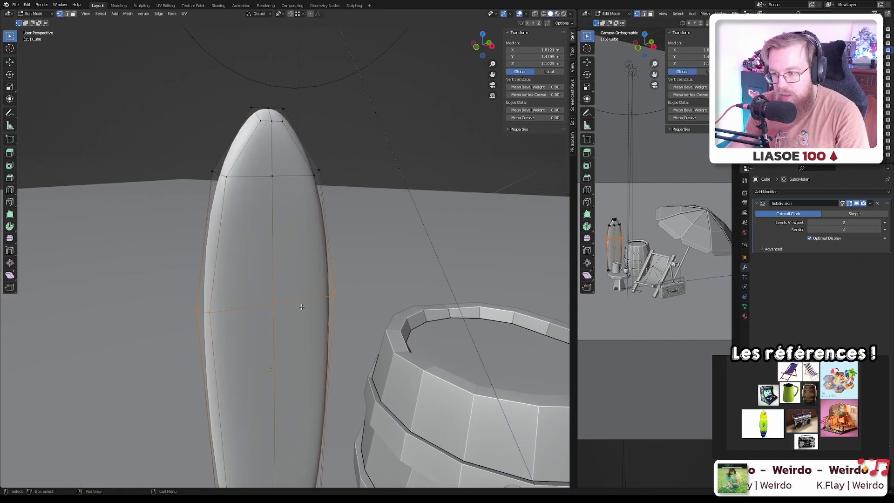
{"action": "scroll", "coordinate": [302, 307], "scroll_direction": "down", "scroll_amount": 3}
{"action": "scroll", "coordinate": [302, 309], "scroll_direction": "up", "scroll_amount": 3}
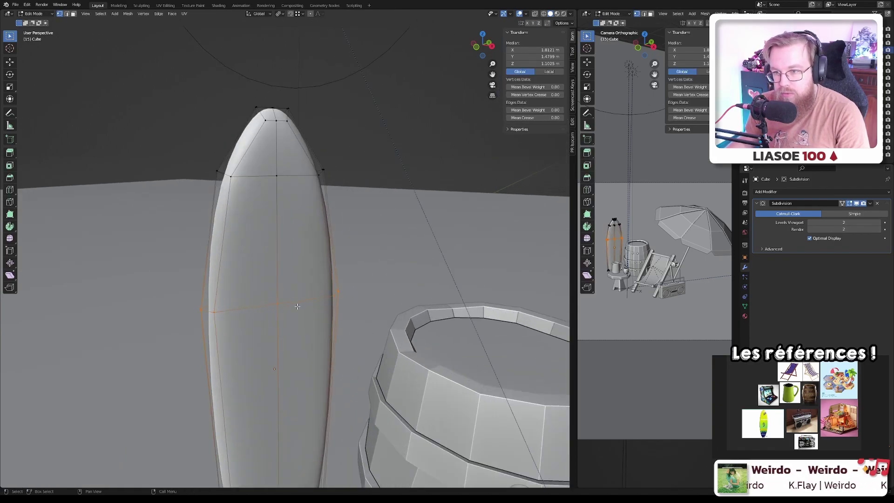
{"action": "middle_click_drag", "start_coordinate": [298, 307], "coordinate": [320, 309]}
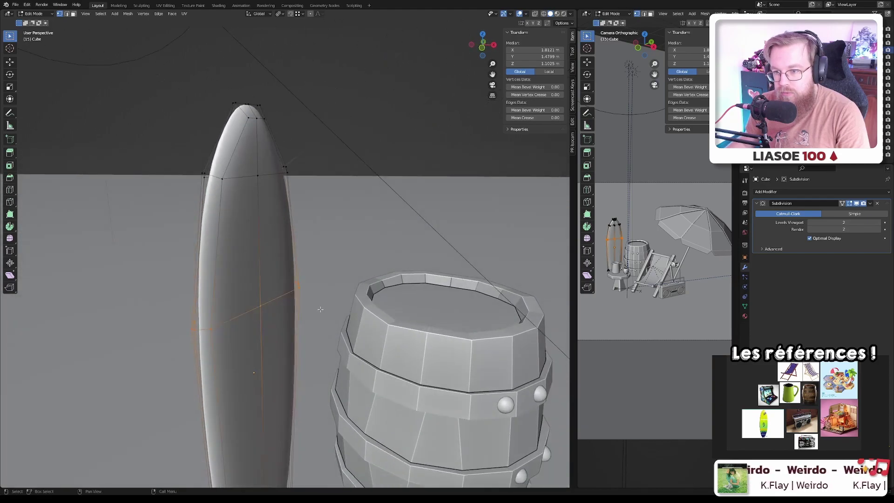
{"action": "key", "text": "Tab"}
- Save objects.blend and orbit closer around the beach props
{"action": "scroll", "coordinate": [308, 309], "scroll_direction": "down", "scroll_amount": 5}
{"action": "scroll", "coordinate": [308, 312], "scroll_direction": "down", "scroll_amount": 2}
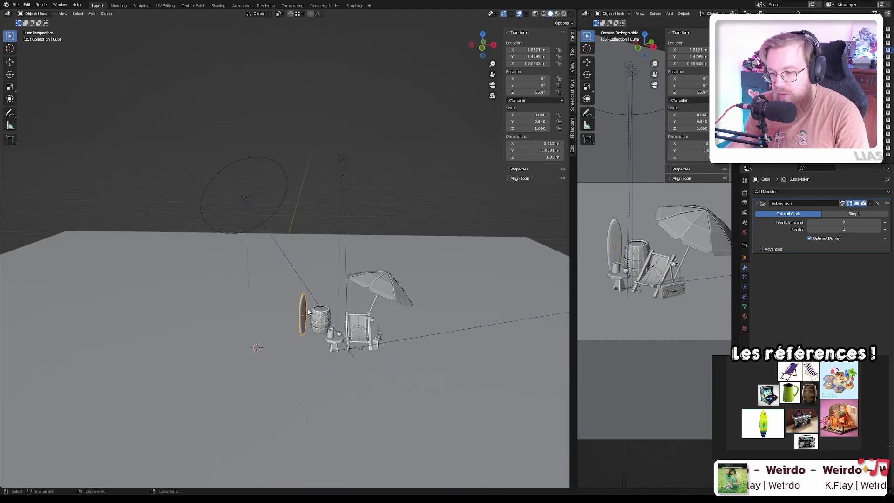
{"action": "key", "text": "ctrl+s"}
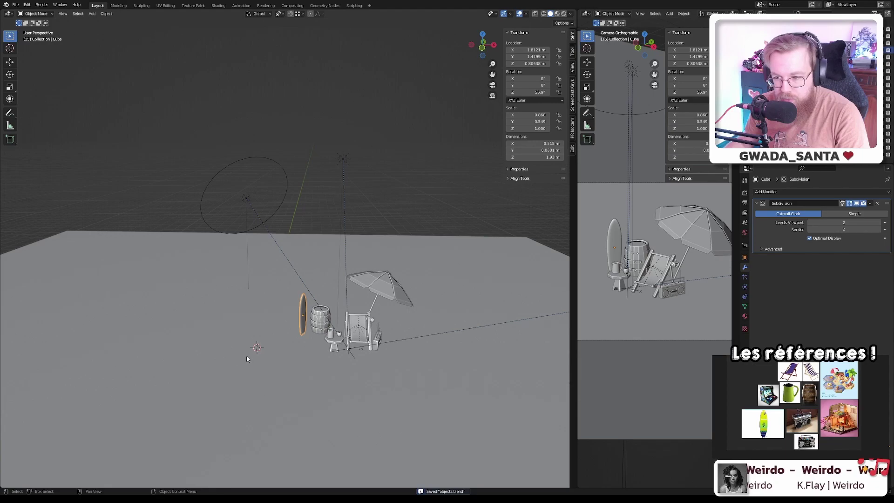
{"action": "scroll", "coordinate": [247, 358], "scroll_direction": "up", "scroll_amount": 5}
{"action": "middle_click_drag", "start_coordinate": [280, 303], "coordinate": [96, 290]}
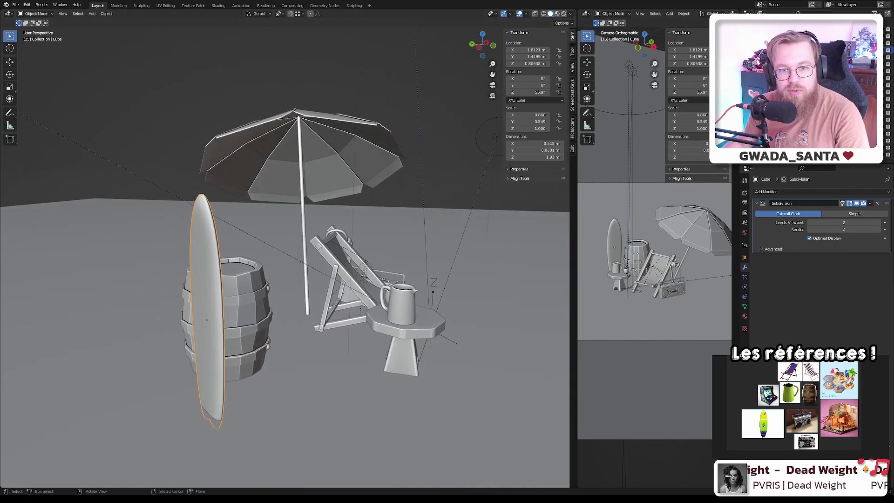
{"action": "middle_click_drag", "start_coordinate": [215, 262], "coordinate": [211, 308]}
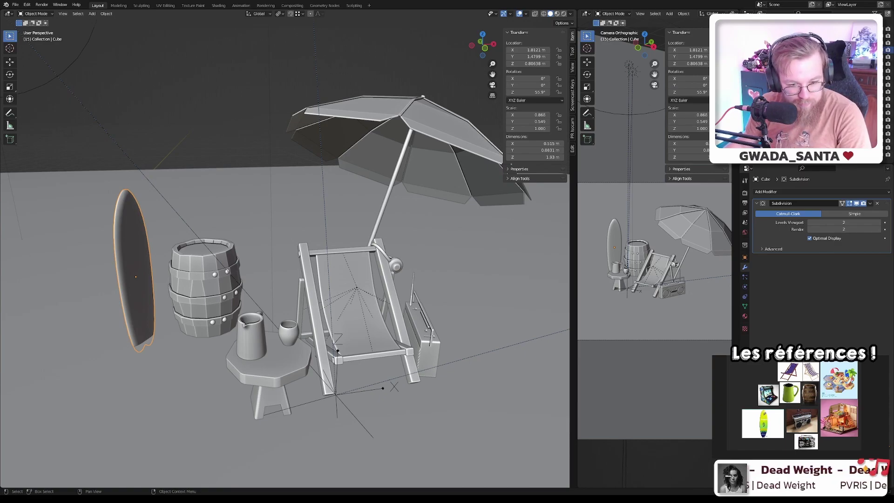
- In the 'chateau de sable' image results, preview the first three sandcastle photos, including vifamagazine's
{"action": "key", "text": "alt+Tab"}
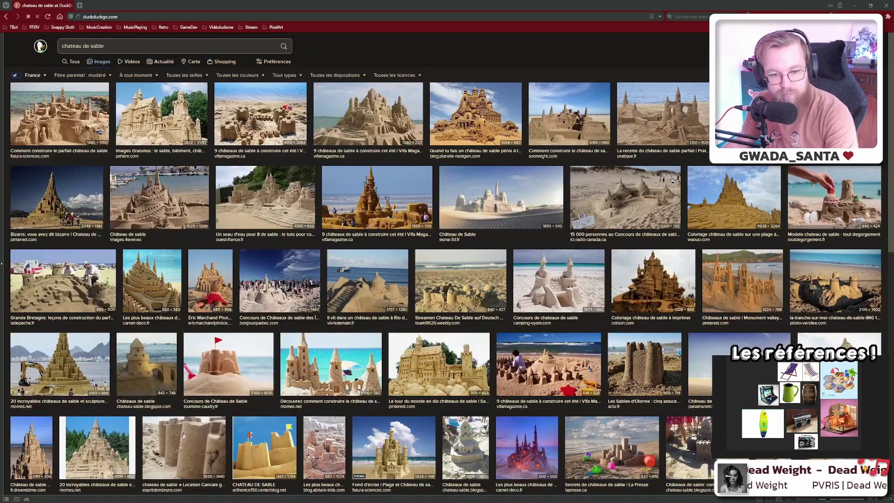
{"action": "left_click", "coordinate": [53, 124]}
{"action": "scroll", "coordinate": [446, 379], "scroll_direction": "down", "scroll_amount": 1}
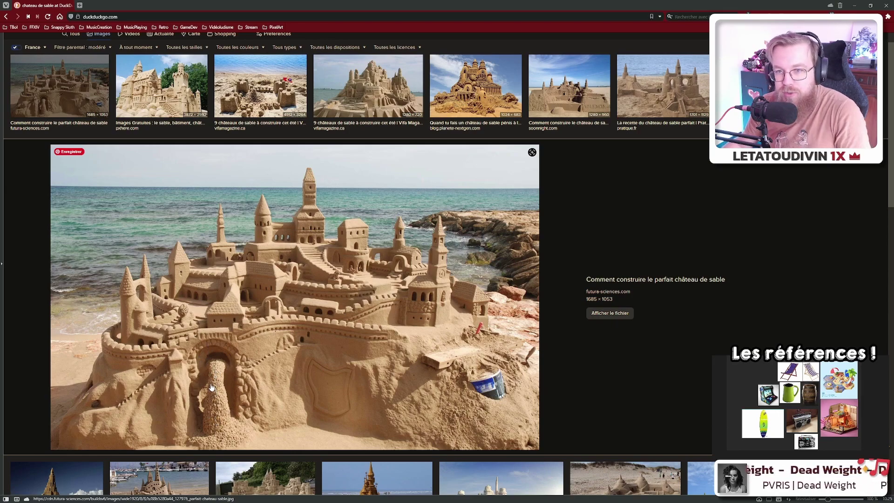
{"action": "left_click", "coordinate": [196, 110]}
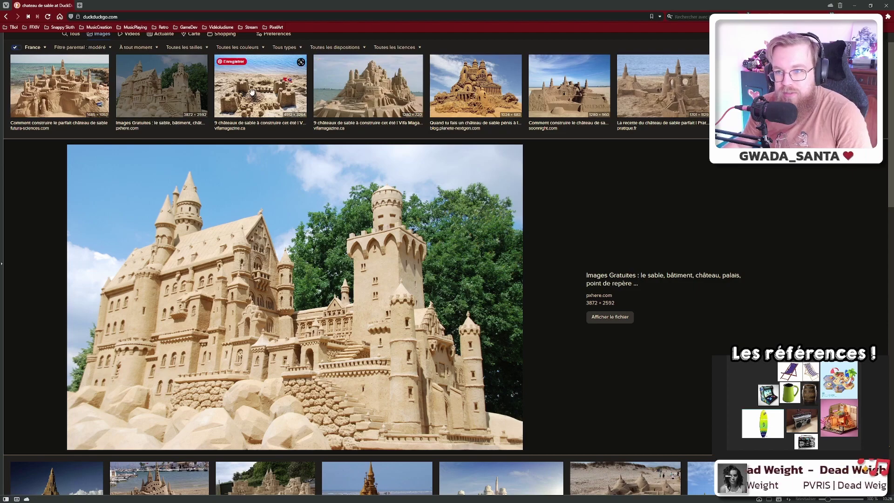
{"action": "left_click", "coordinate": [298, 93]}
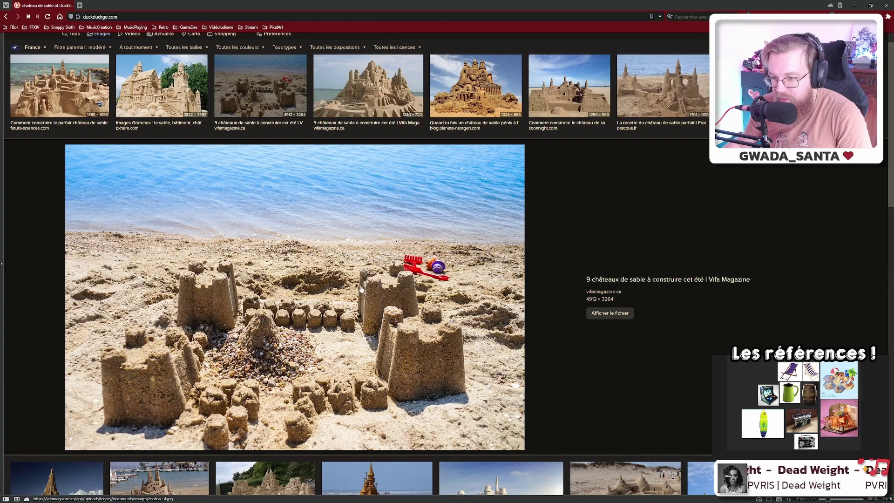
- Preview the fourth, pxhere, VALENCIA and pratique.fr sandcastle images
{"action": "left_click", "coordinate": [380, 88]}
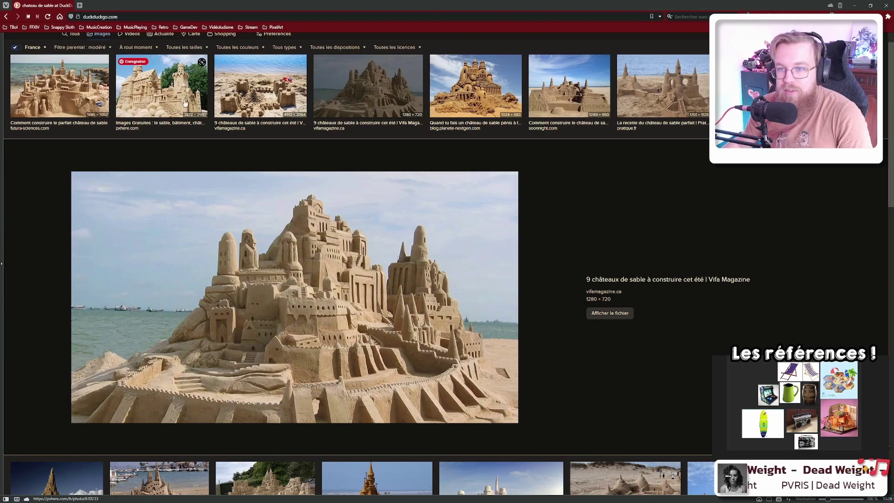
{"action": "left_click", "coordinate": [157, 98]}
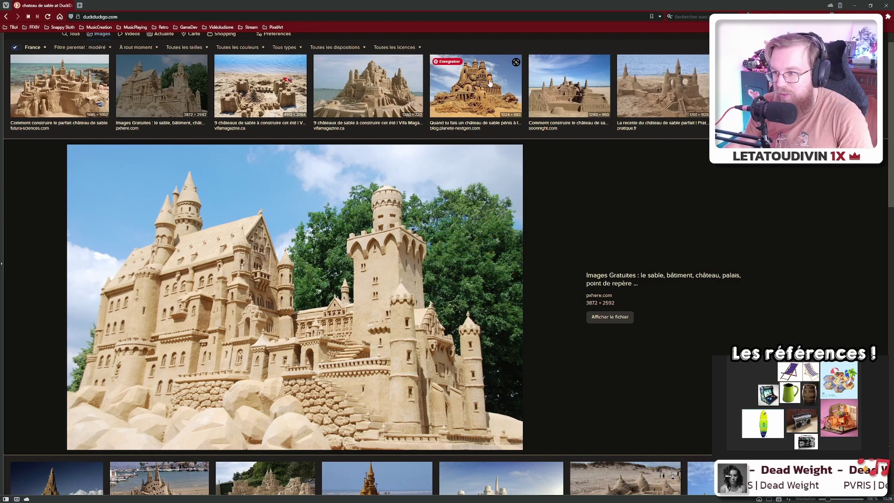
{"action": "left_click", "coordinate": [569, 86]}
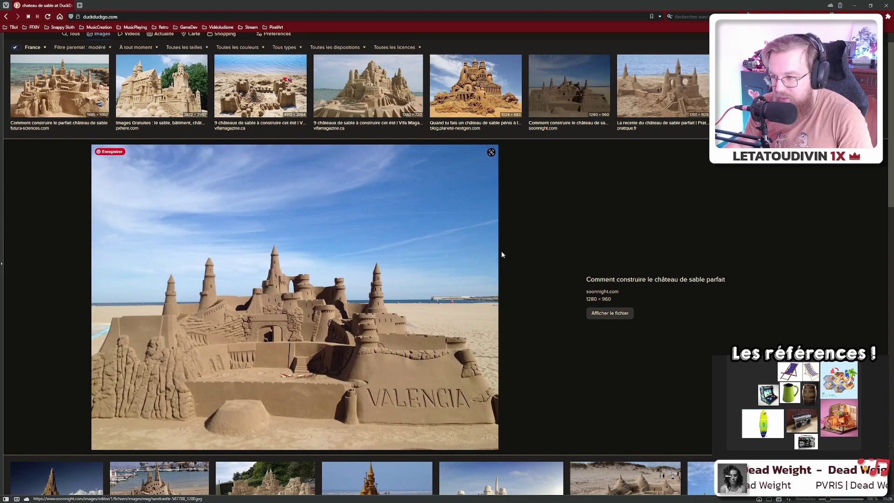
{"action": "left_click", "coordinate": [660, 97]}
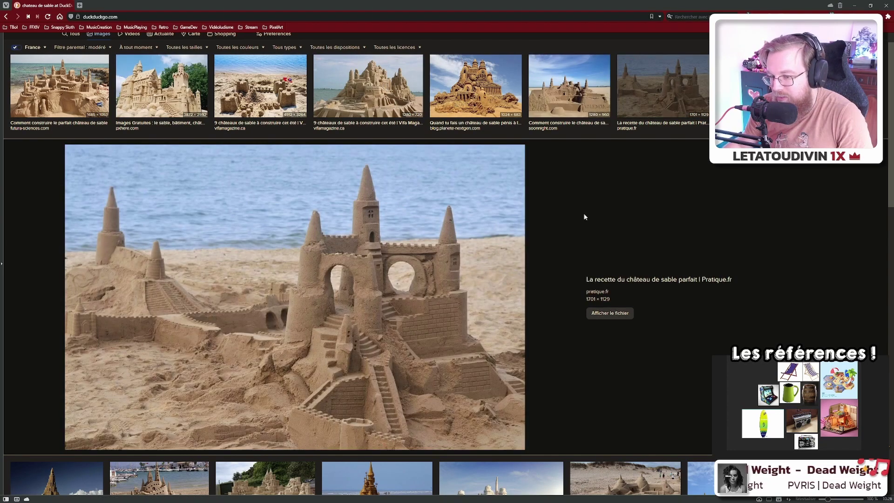
{"action": "scroll", "coordinate": [583, 213], "scroll_direction": "down", "scroll_amount": 5}
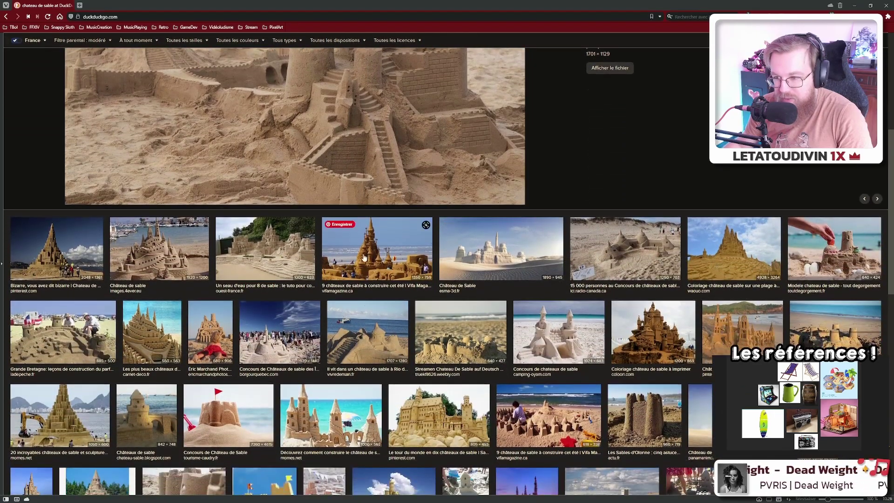
- Preview the Vifa Magazine sand sculpture and Grande Bretagne sandcastle, then step through the next previews
{"action": "left_click", "coordinate": [364, 257]}
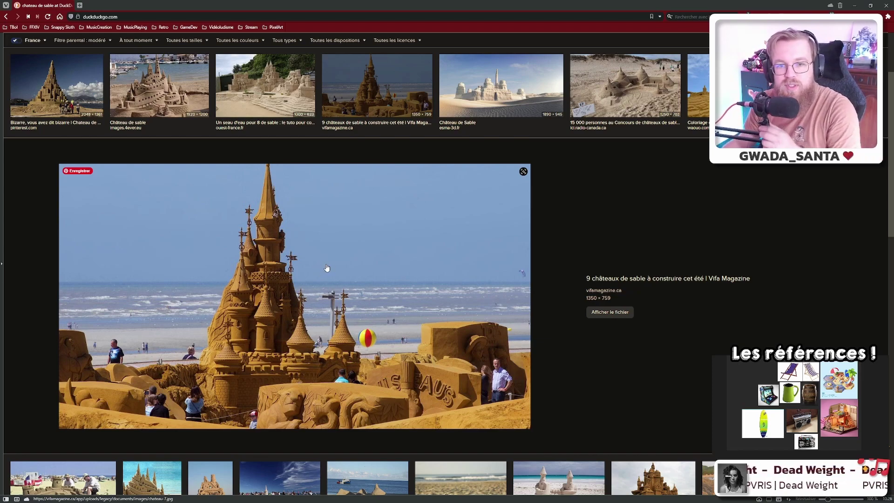
{"action": "scroll", "coordinate": [335, 272], "scroll_direction": "down", "scroll_amount": 5}
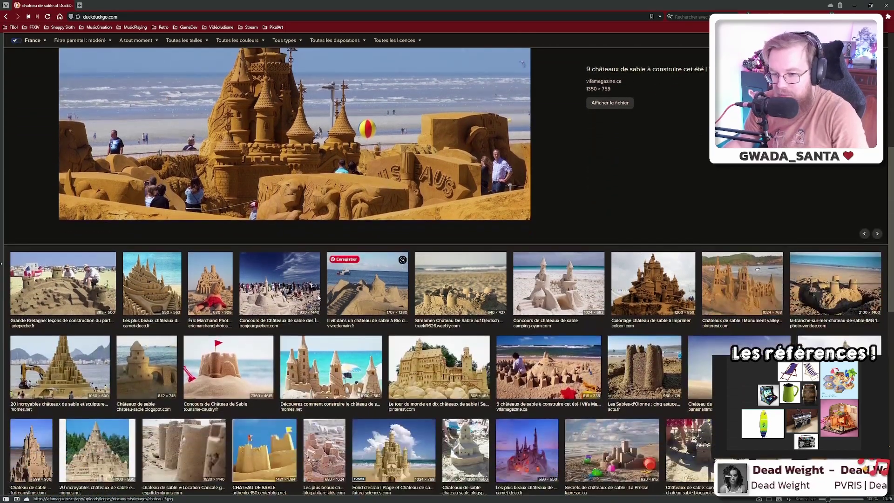
{"action": "left_click", "coordinate": [60, 284]}
{"action": "key", "text": "Right"}
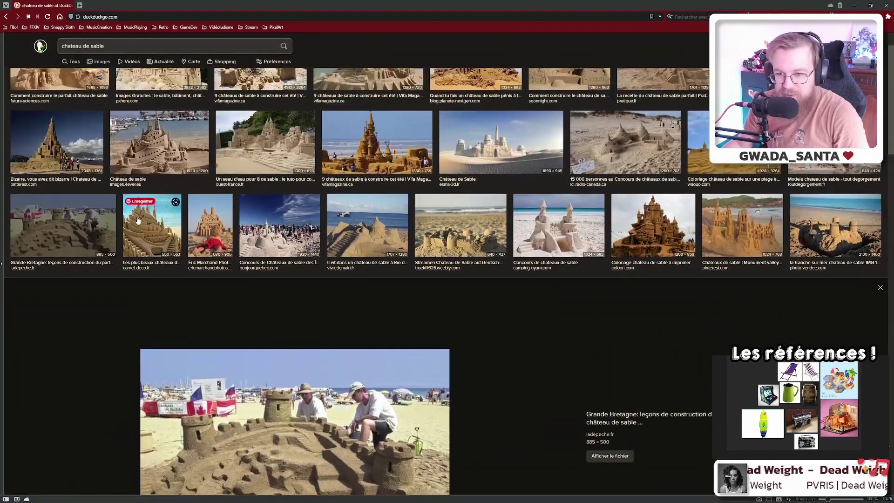
{"action": "key", "text": "Right"}
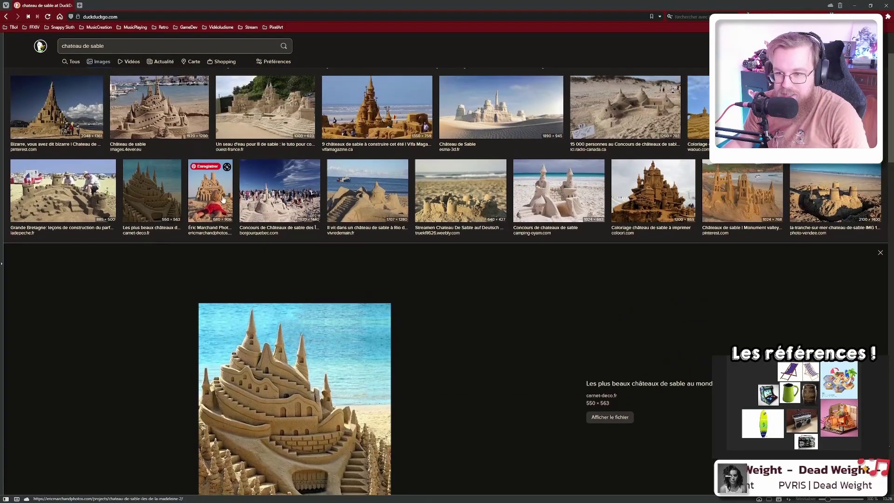
{"action": "key", "text": "Right"}
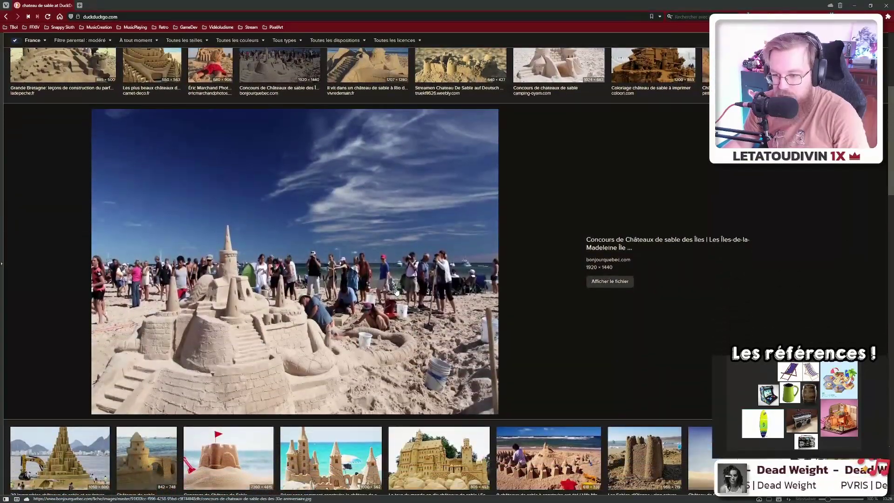
- Show the large 1200 × 869 coloori.com sandcastle photo as a reference
{"action": "scroll", "coordinate": [396, 291], "scroll_direction": "up", "scroll_amount": 5}
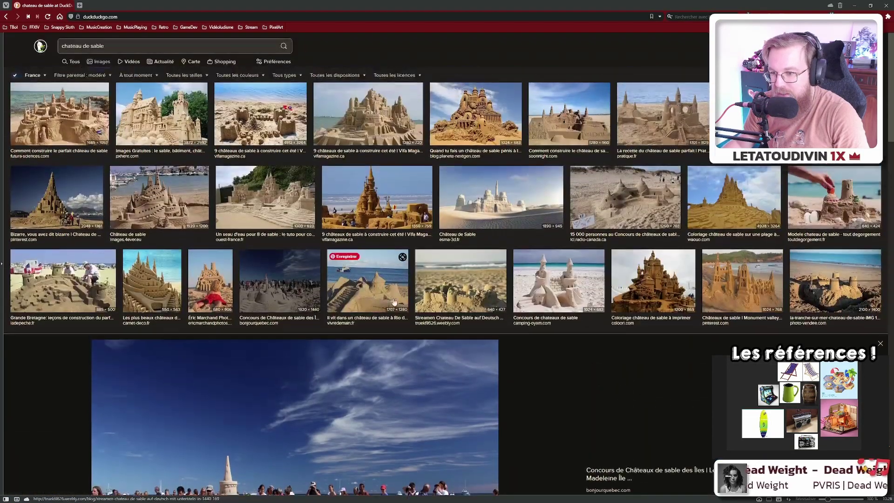
{"action": "left_click", "coordinate": [652, 285]}
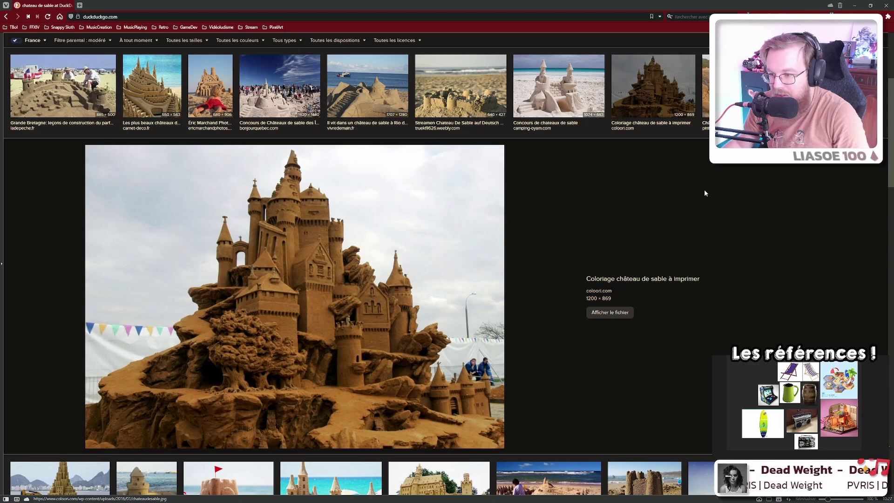
{"action": "scroll", "coordinate": [686, 222], "scroll_direction": "up", "scroll_amount": 3}
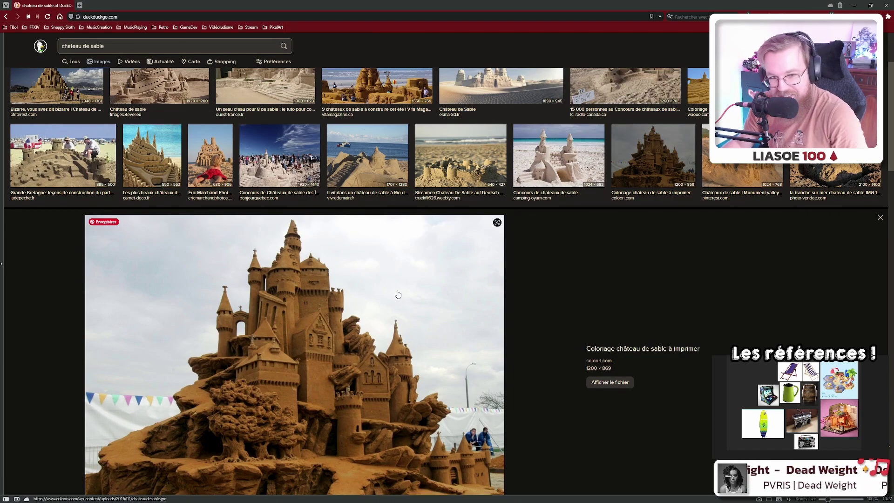
{"action": "scroll", "coordinate": [247, 286], "scroll_direction": "down", "scroll_amount": 1}
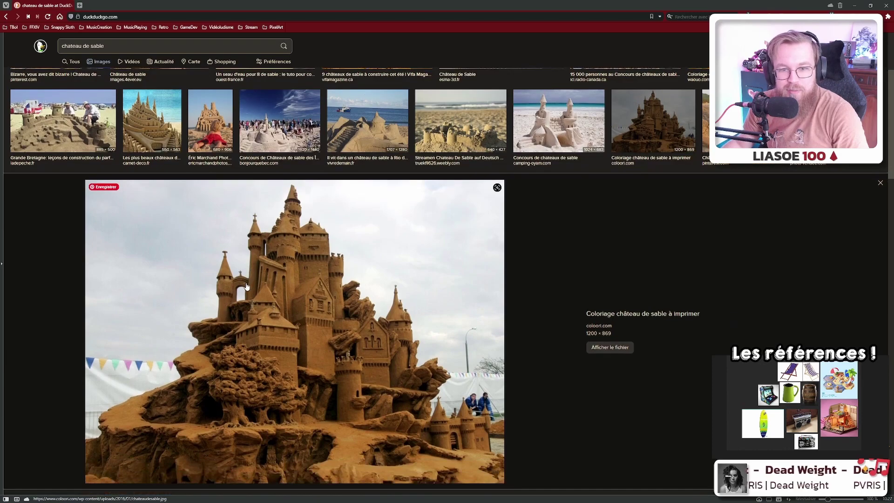
{"action": "scroll", "coordinate": [246, 285], "scroll_direction": "down", "scroll_amount": 2}
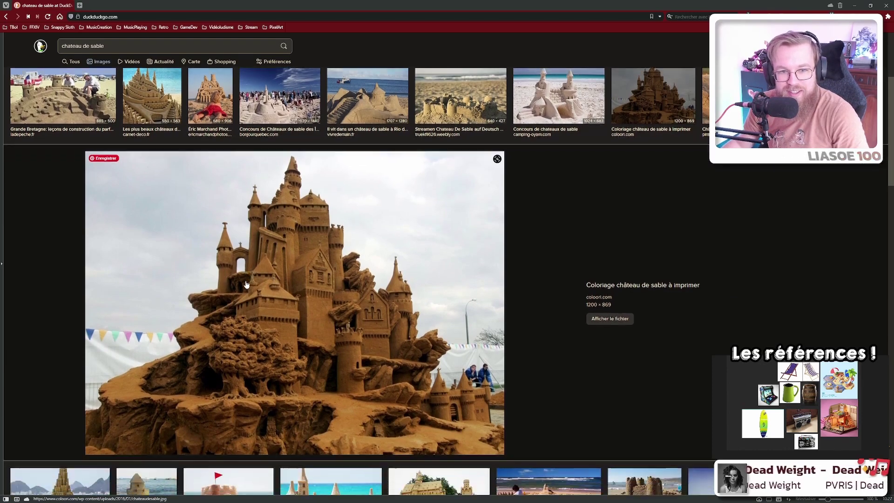
- Preview the giant sand tower with excavator and the Les Sables-d'Olonne sandcastle
{"action": "scroll", "coordinate": [247, 285], "scroll_direction": "down", "scroll_amount": 7}
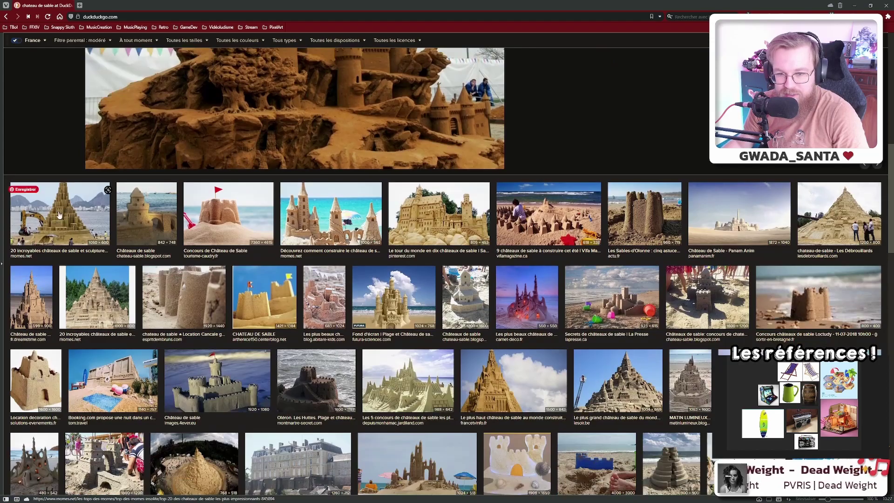
{"action": "left_click", "coordinate": [60, 214]}
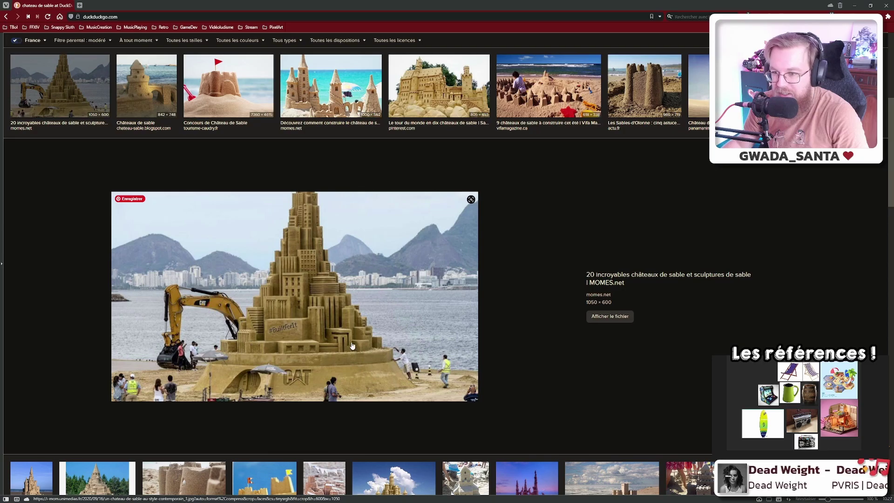
{"action": "scroll", "coordinate": [354, 343], "scroll_direction": "up", "scroll_amount": 3}
{"action": "scroll", "coordinate": [354, 343], "scroll_direction": "down", "scroll_amount": 3}
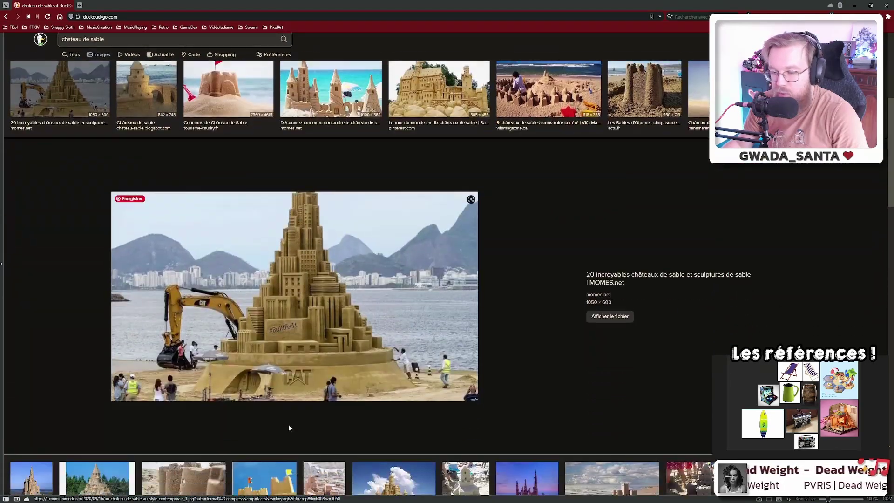
{"action": "scroll", "coordinate": [525, 360], "scroll_direction": "up", "scroll_amount": 4}
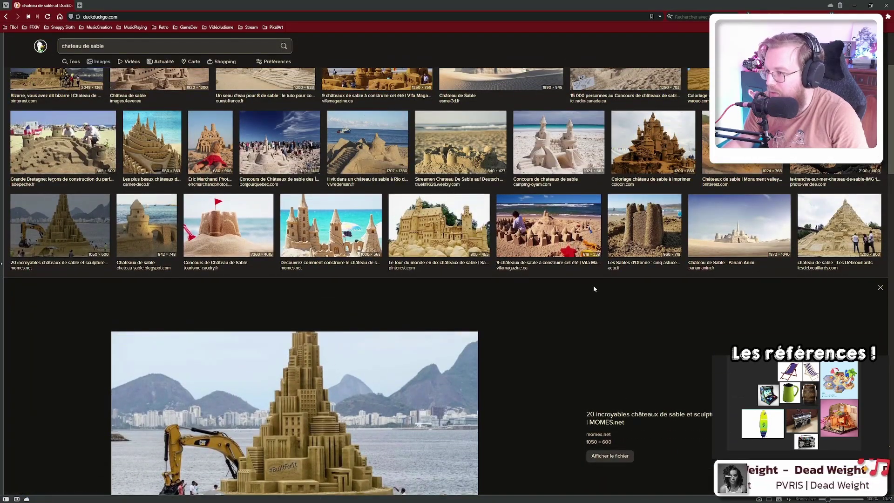
{"action": "left_click", "coordinate": [627, 223]}
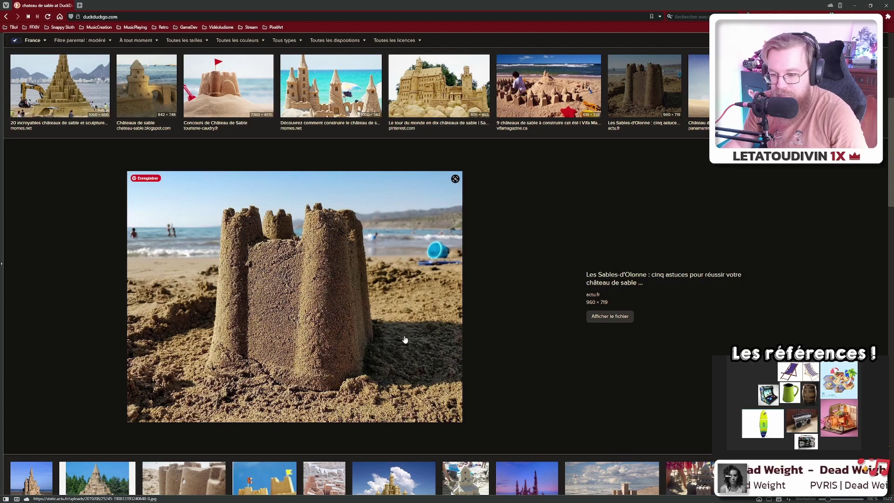
{"action": "scroll", "coordinate": [404, 340], "scroll_direction": "down", "scroll_amount": 1}
{"action": "scroll", "coordinate": [392, 347], "scroll_direction": "down", "scroll_amount": 5}
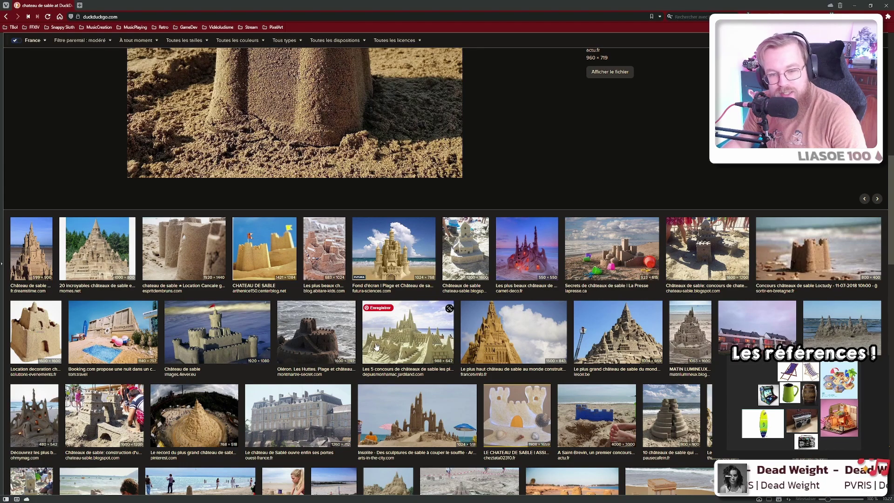
- Preview the Booking.com, Location decoration and glowing carnet-deco sand castle images
{"action": "left_click", "coordinate": [111, 336]}
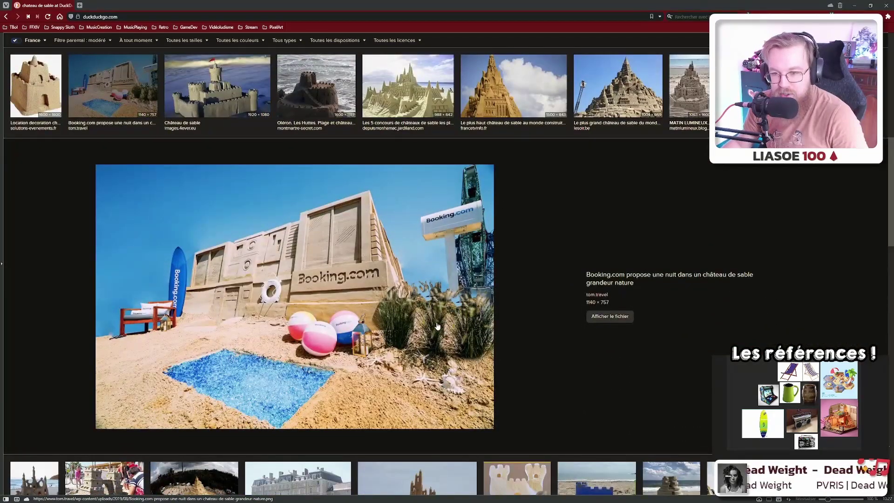
{"action": "scroll", "coordinate": [430, 326], "scroll_direction": "up", "scroll_amount": 5}
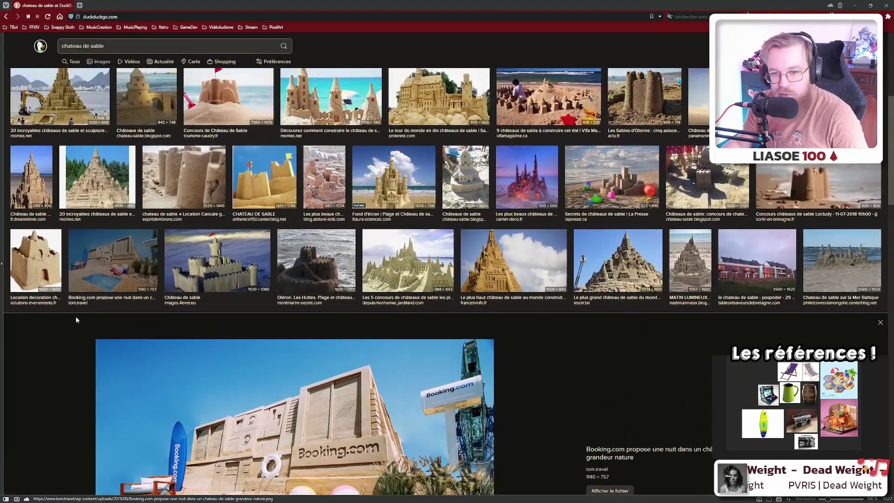
{"action": "left_click", "coordinate": [51, 263]}
{"action": "scroll", "coordinate": [54, 180], "scroll_direction": "up", "scroll_amount": 5}
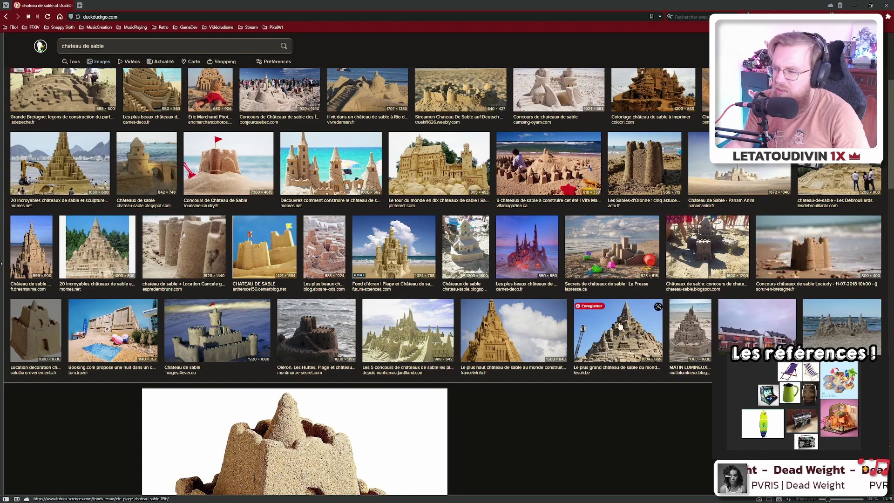
{"action": "left_click", "coordinate": [527, 247]}
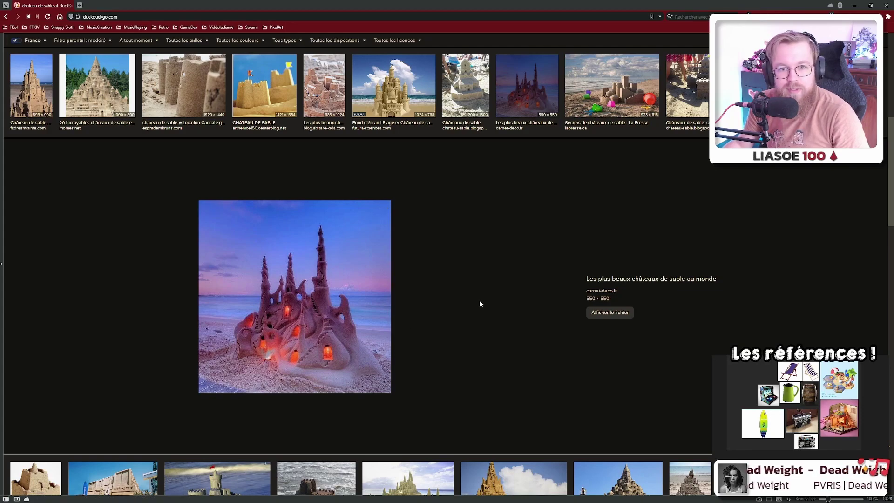
{"action": "scroll", "coordinate": [480, 303], "scroll_direction": "down", "scroll_amount": 4}
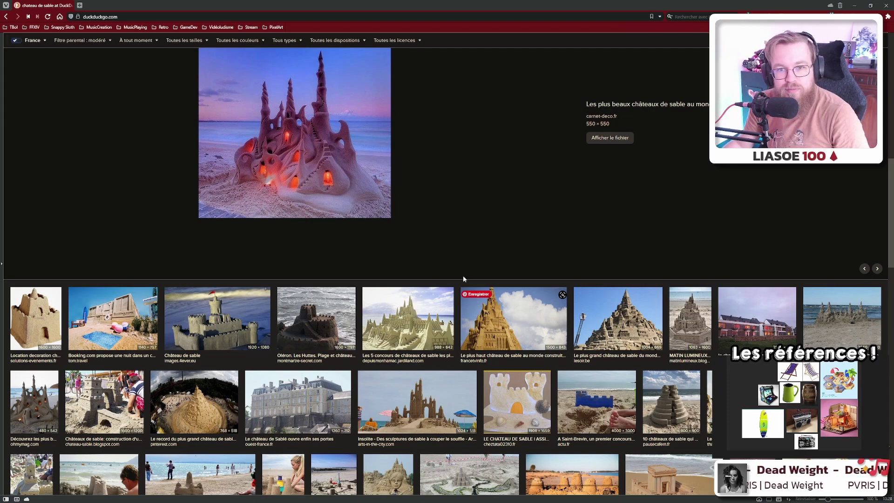
{"action": "scroll", "coordinate": [450, 254], "scroll_direction": "down", "scroll_amount": 2}
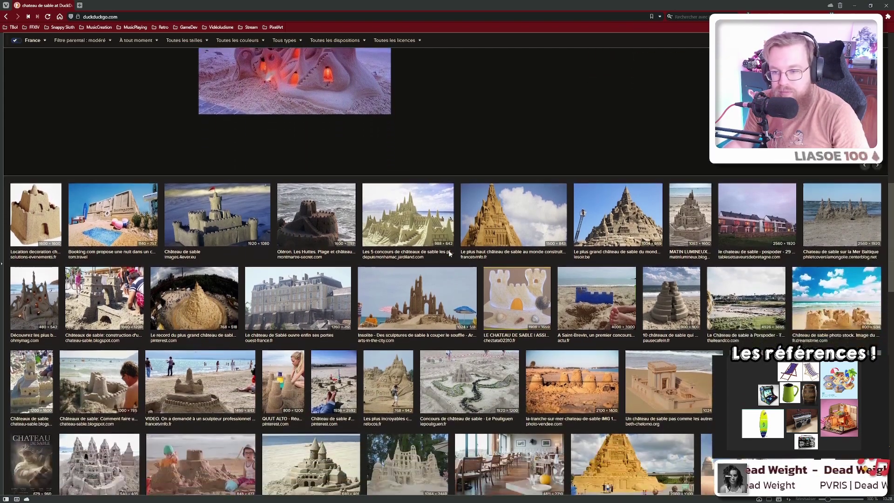
{"action": "scroll", "coordinate": [446, 255], "scroll_direction": "down", "scroll_amount": 1}
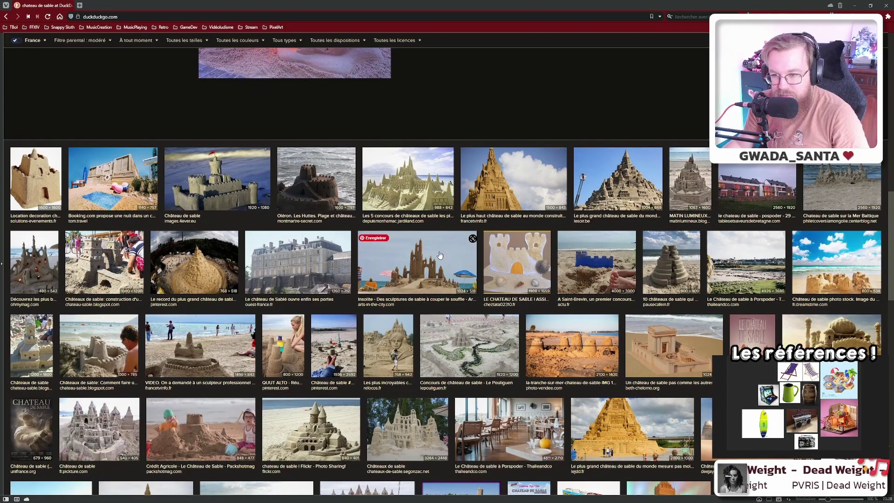
- View the Château de Sablé image and its ouest-france article, then close both
{"action": "left_click", "coordinate": [311, 270]}
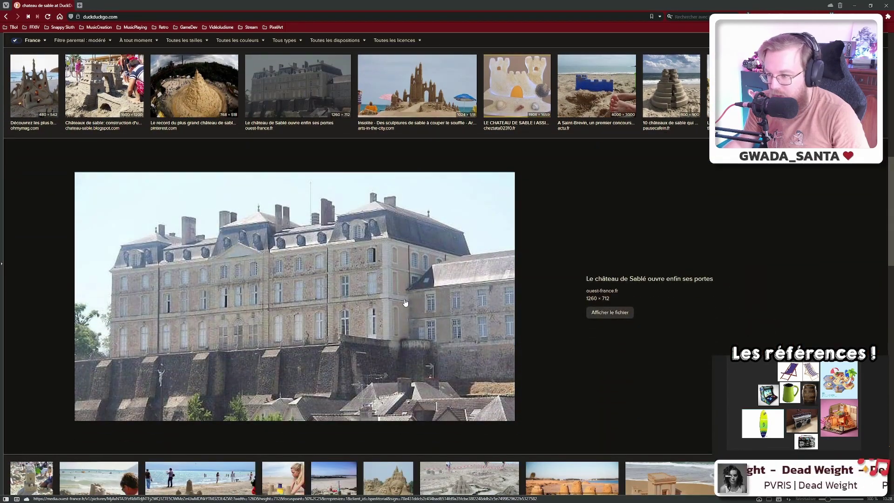
{"action": "left_click", "coordinate": [467, 291]}
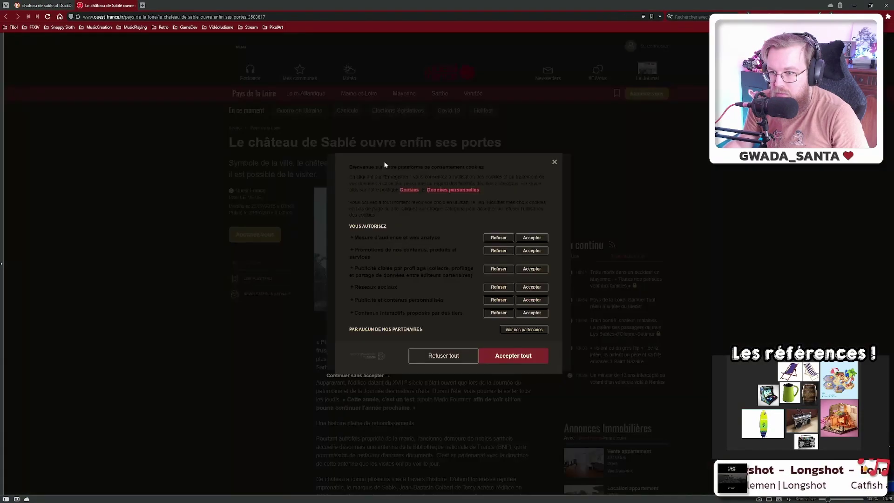
{"action": "middle_click", "coordinate": [120, 5]}
{"action": "scroll", "coordinate": [306, 358], "scroll_direction": "down", "scroll_amount": 5}
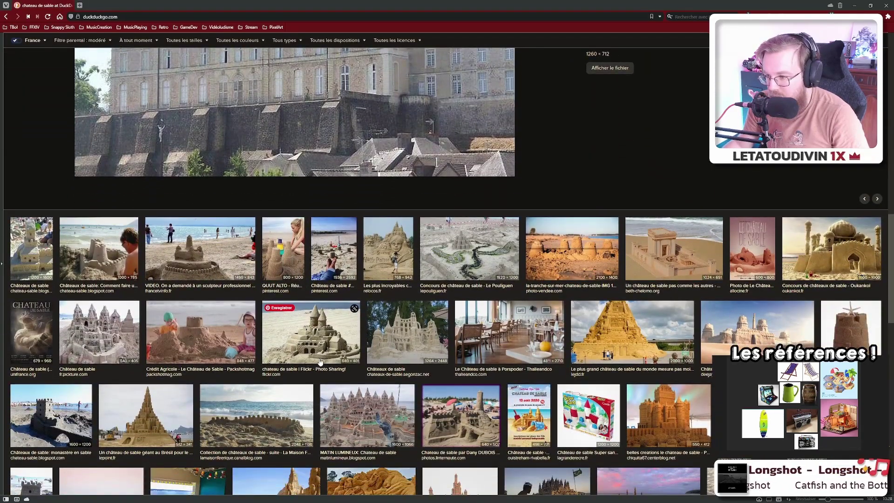
{"action": "key", "text": "Escape"}
- Search images for 'construction sur sable', then refine it to 'construction sur sable plage'
{"action": "triple_click", "coordinate": [117, 46]}
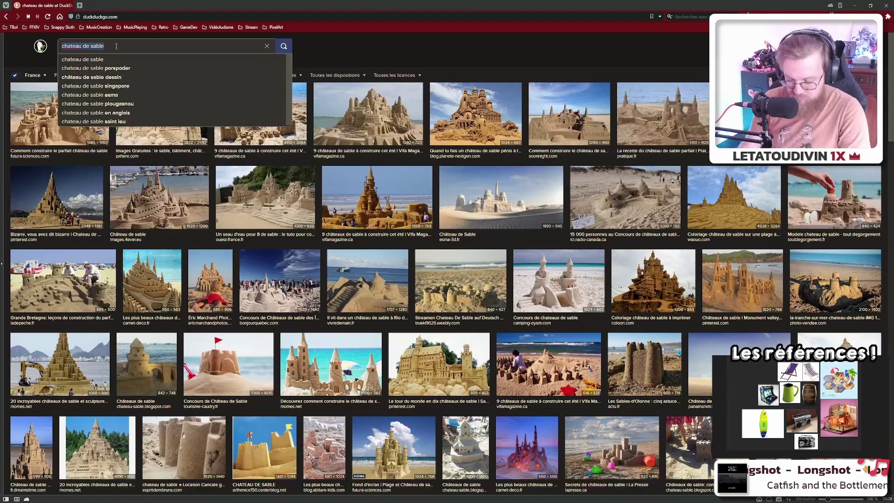
{"action": "type", "text": "construction sur sable"}
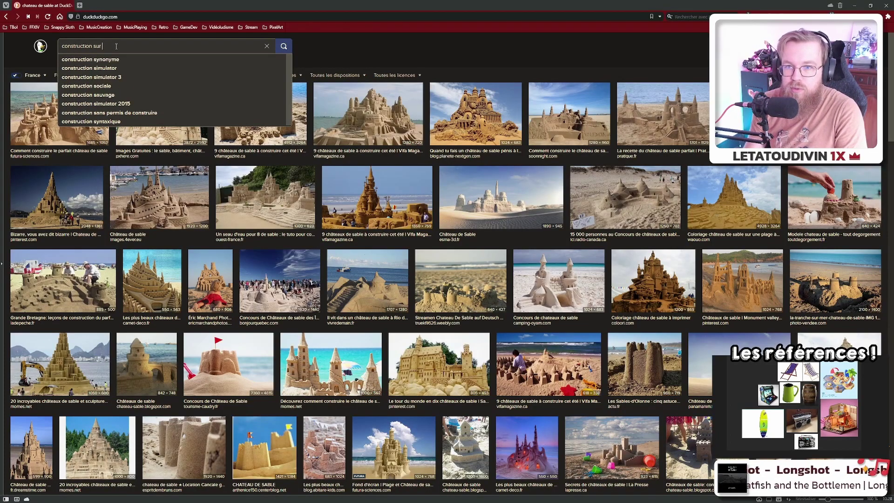
{"action": "key", "text": "Return"}
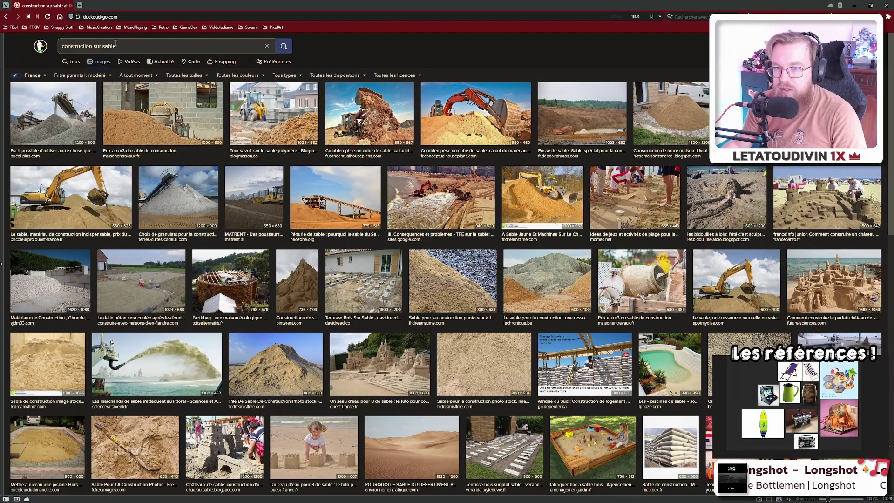
{"action": "left_click", "coordinate": [132, 46]}
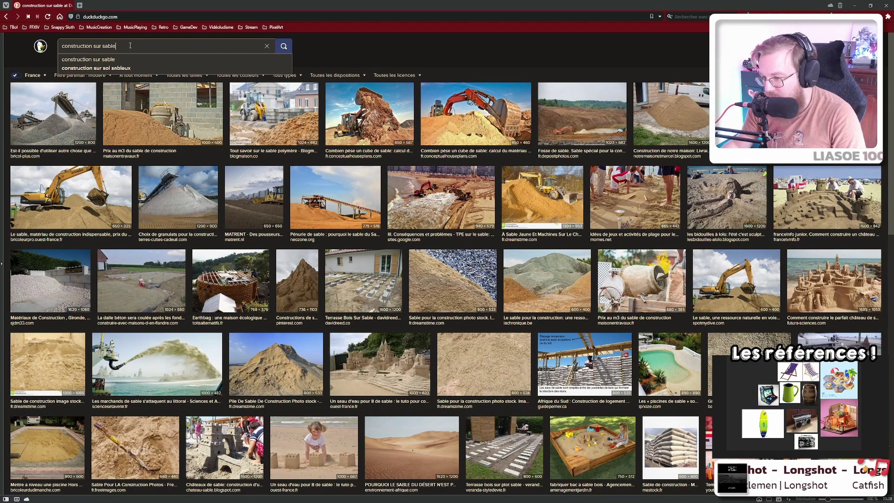
{"action": "type", "text": "p"}
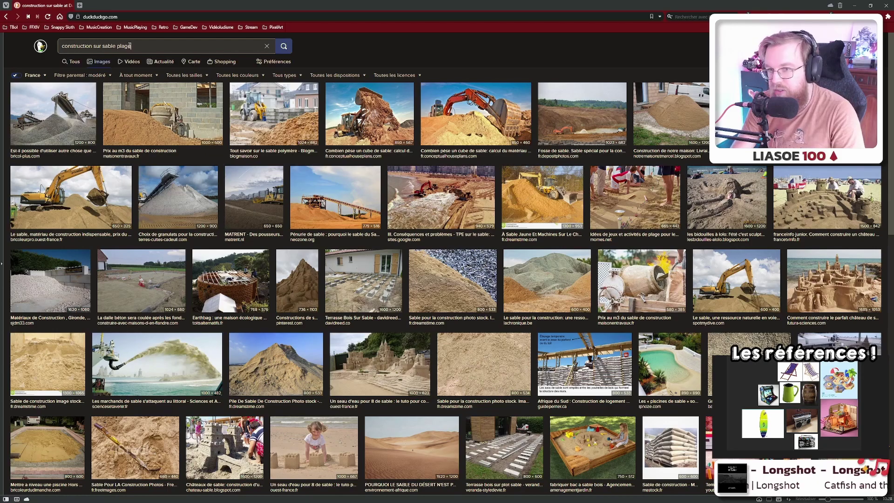
{"action": "type", "text": "lage"}
{"action": "key", "text": "Return"}
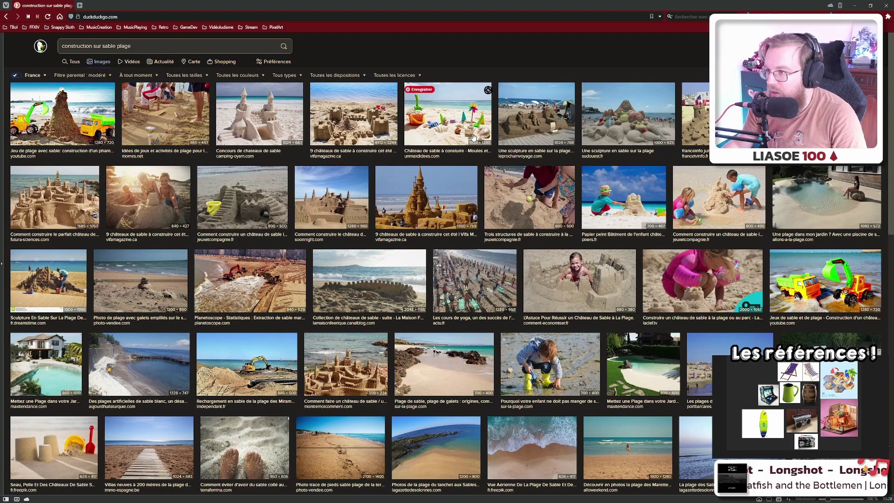
- Change the query to 'sculpture sur sable plage' and search again
{"action": "double_click", "coordinate": [88, 44]}
{"action": "type", "text": "sculptur"}
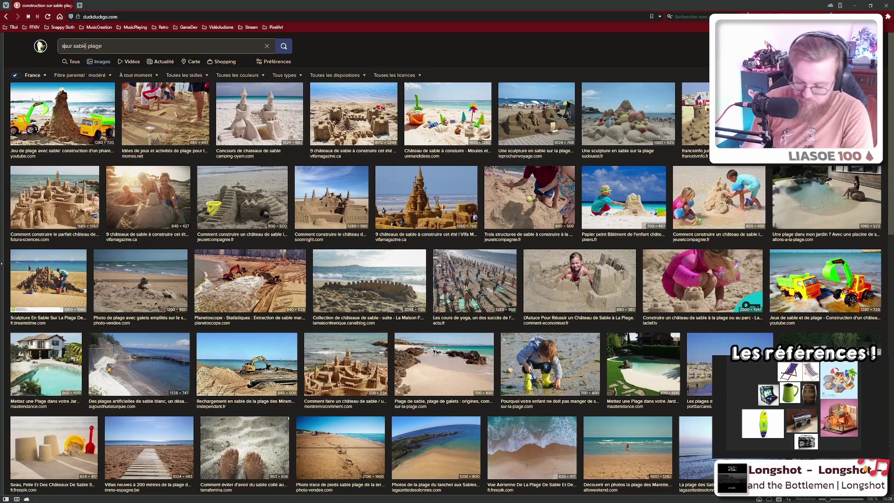
{"action": "type", "text": "e sur"}
{"action": "key", "text": "Return"}
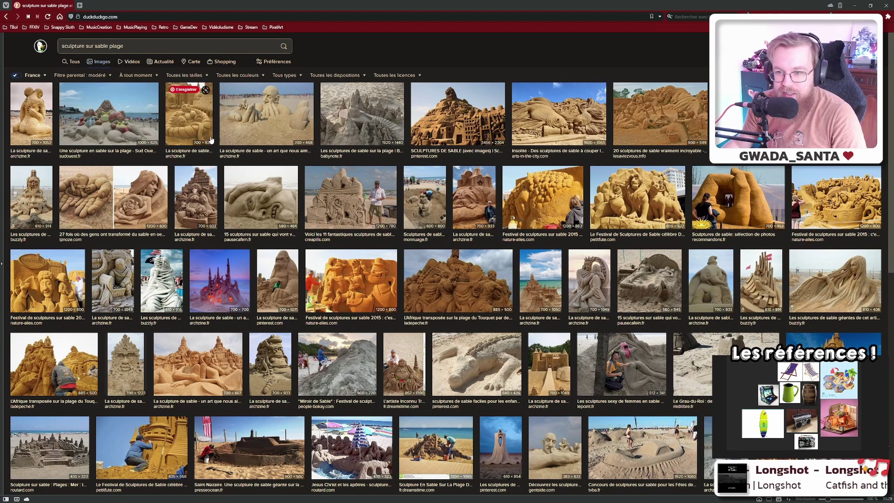
- Preview the sand face with hand, the festival lion and the pug sand sculptures
{"action": "left_click", "coordinate": [247, 186]}
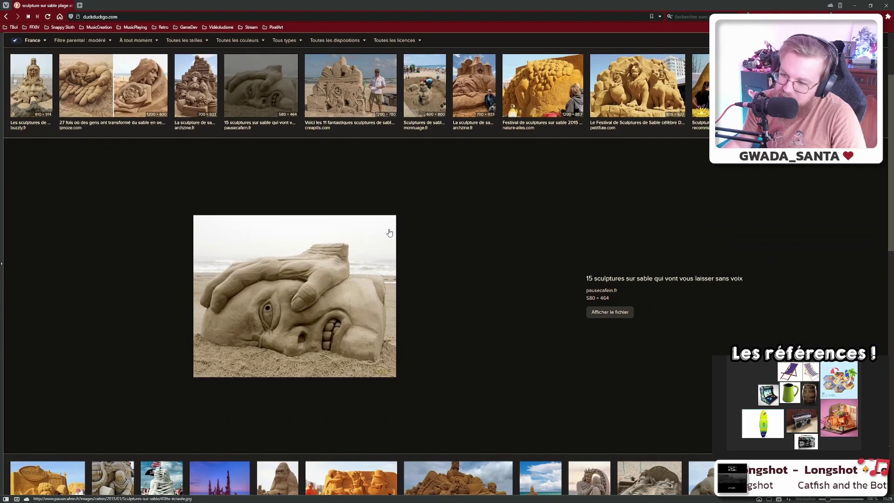
{"action": "scroll", "coordinate": [416, 219], "scroll_direction": "up", "scroll_amount": 3}
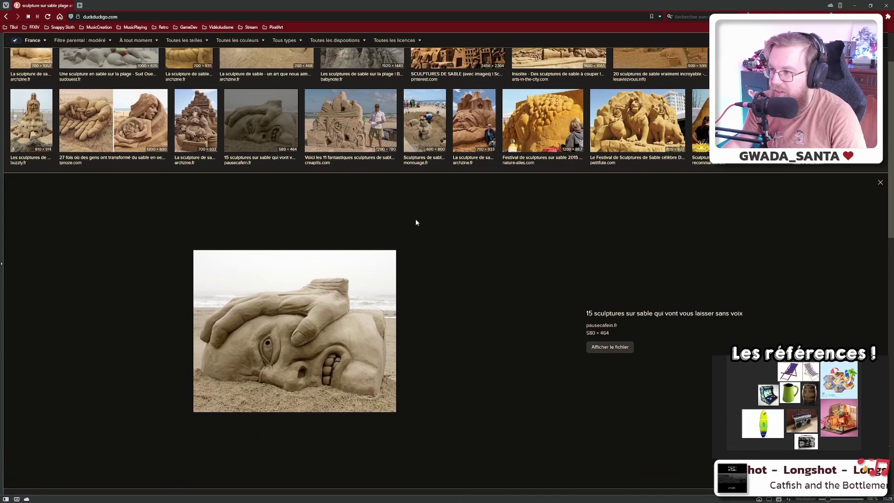
{"action": "left_click", "coordinate": [638, 154]}
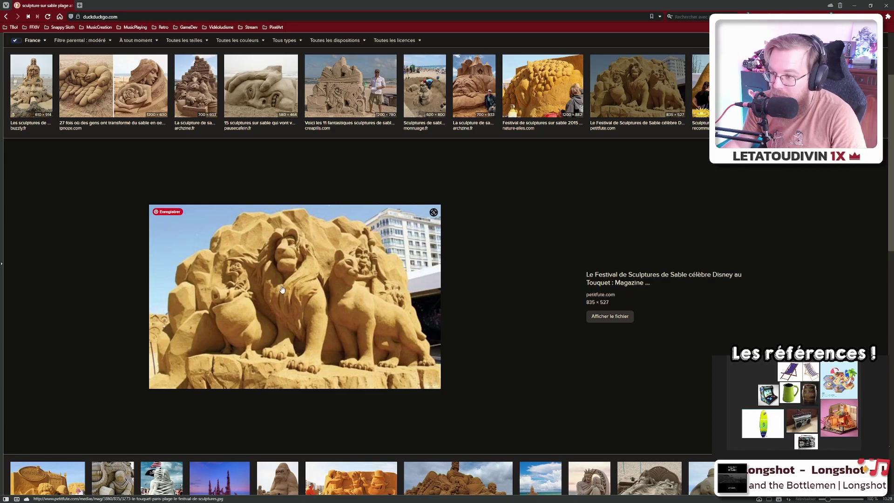
{"action": "left_click", "coordinate": [470, 88]}
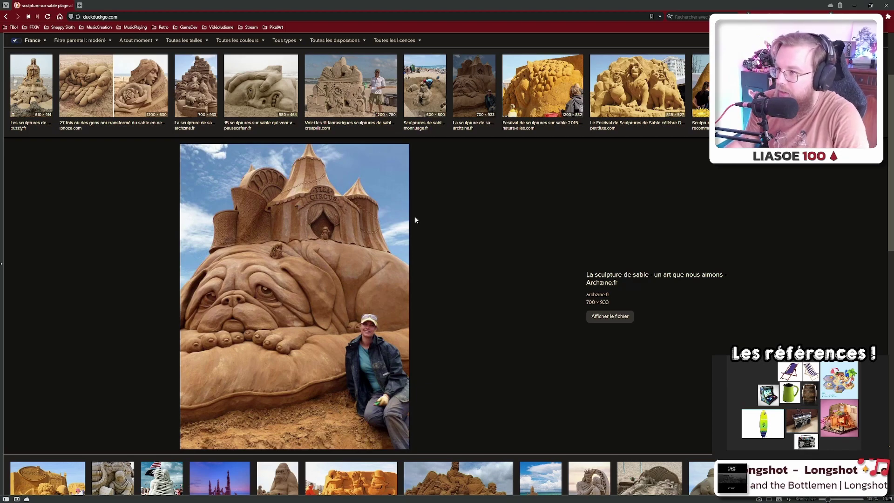
- Preview the creapills Texas and Sesame Street sculptures, ending on ipnoze.com's hands-and-woman image
{"action": "left_click", "coordinate": [350, 86]}
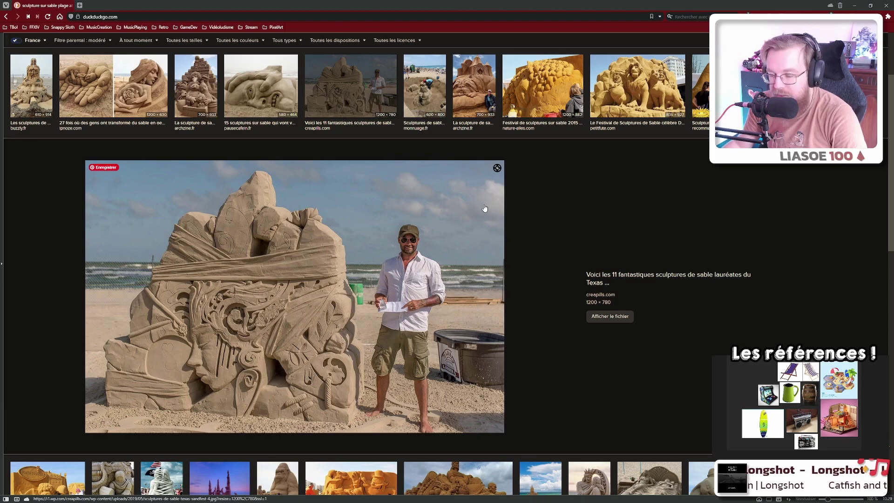
{"action": "scroll", "coordinate": [483, 208], "scroll_direction": "up", "scroll_amount": 2}
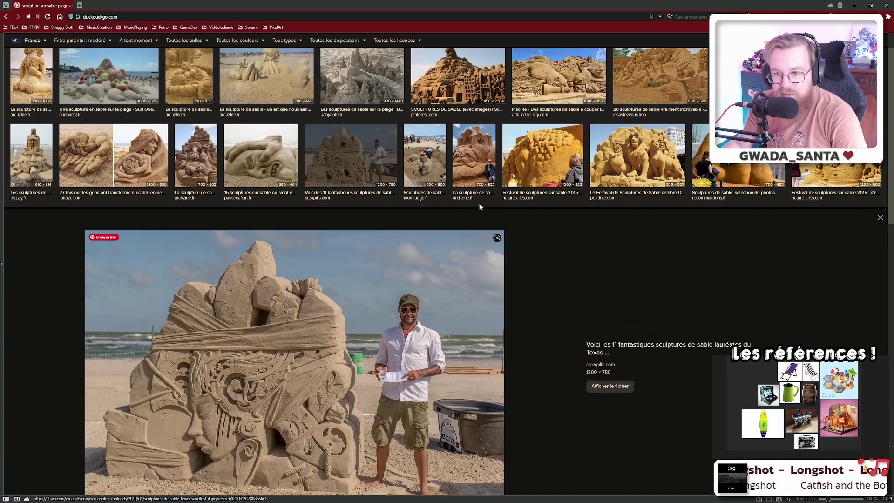
{"action": "left_click", "coordinate": [201, 167]}
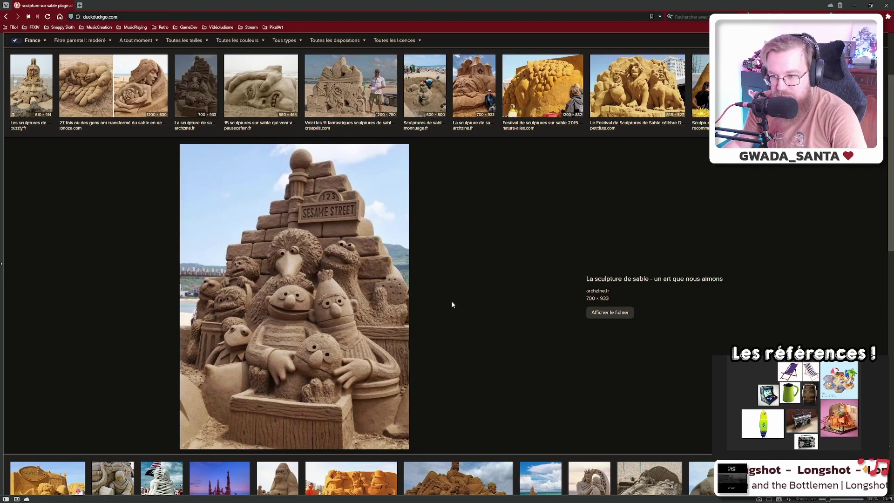
{"action": "scroll", "coordinate": [451, 305], "scroll_direction": "up", "scroll_amount": 1}
{"action": "scroll", "coordinate": [447, 356], "scroll_direction": "up", "scroll_amount": 1}
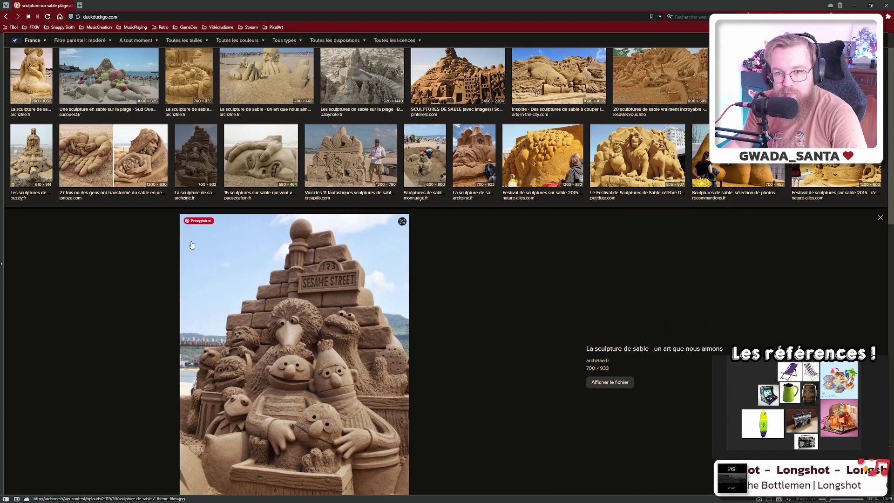
{"action": "left_click", "coordinate": [79, 149]}
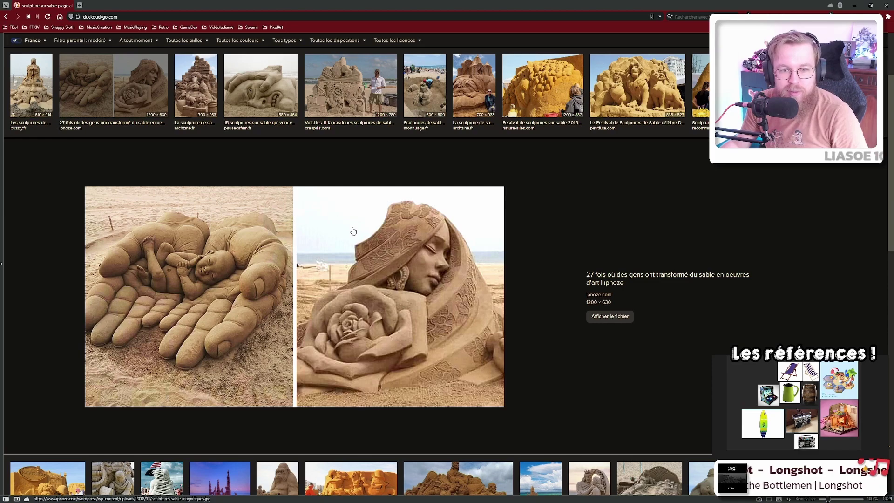
- View the giant sand hands, Ratatouille and lion family sand sculptures larger
{"action": "scroll", "coordinate": [363, 237], "scroll_direction": "up", "scroll_amount": 1}
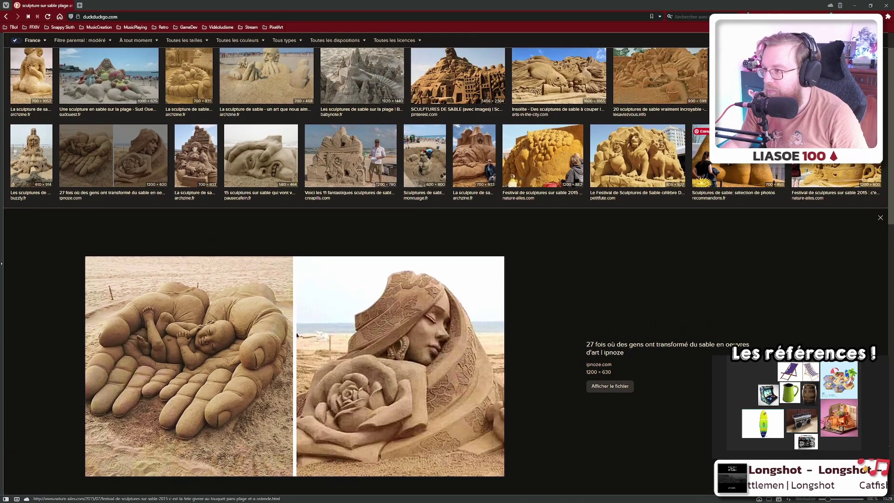
{"action": "left_click", "coordinate": [701, 132]}
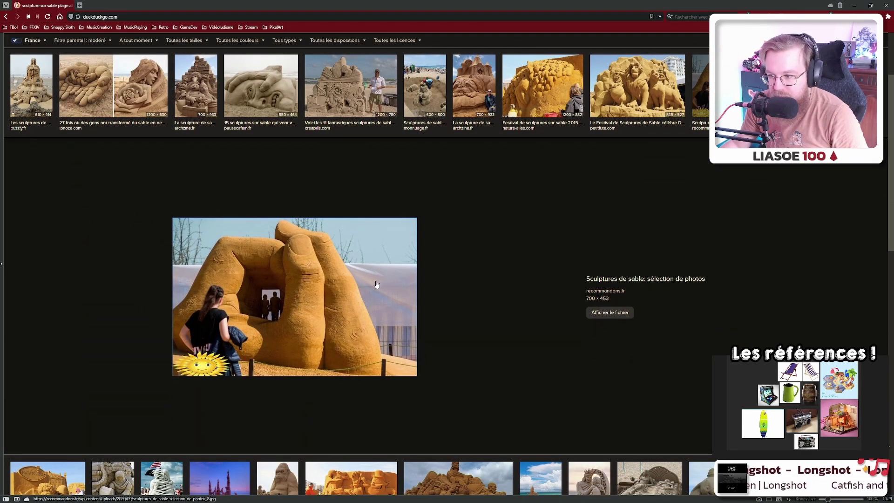
{"action": "scroll", "coordinate": [376, 285], "scroll_direction": "down", "scroll_amount": 5}
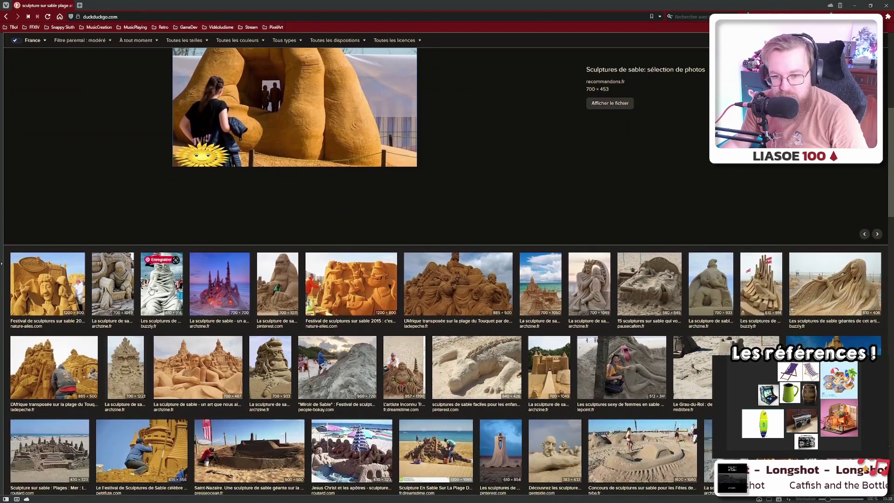
{"action": "left_click", "coordinate": [41, 302]}
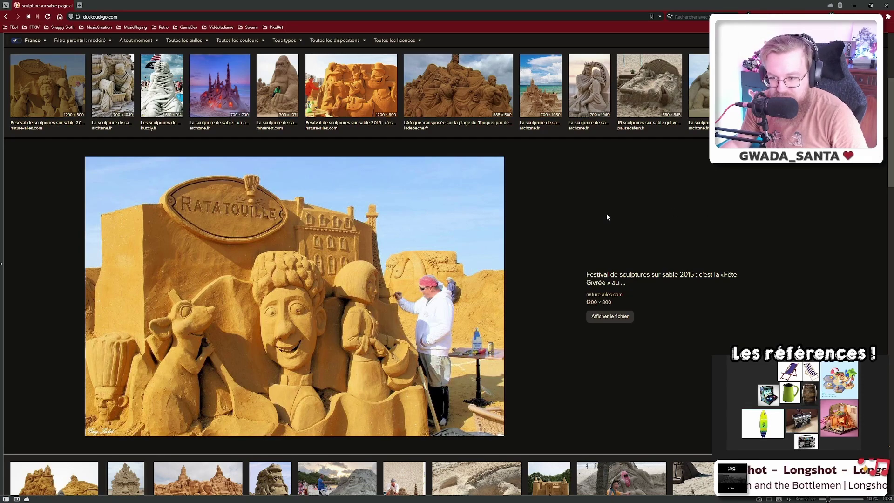
{"action": "scroll", "coordinate": [606, 217], "scroll_direction": "up", "scroll_amount": 3}
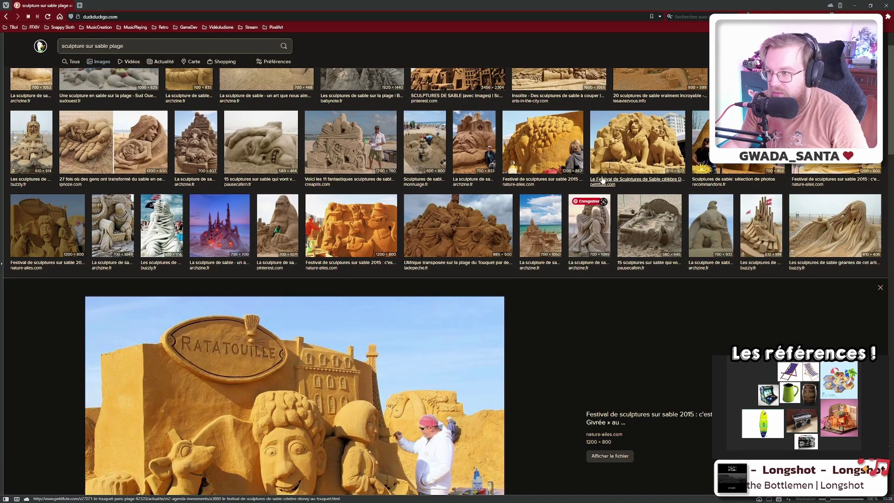
{"action": "left_click", "coordinate": [615, 140]}
{"action": "scroll", "coordinate": [271, 286], "scroll_direction": "down", "scroll_amount": 2}
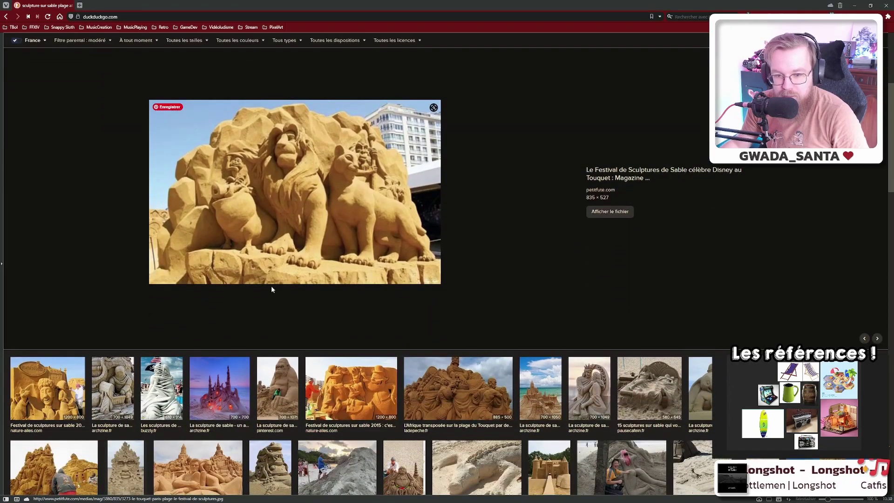
{"action": "left_click", "coordinate": [40, 394]}
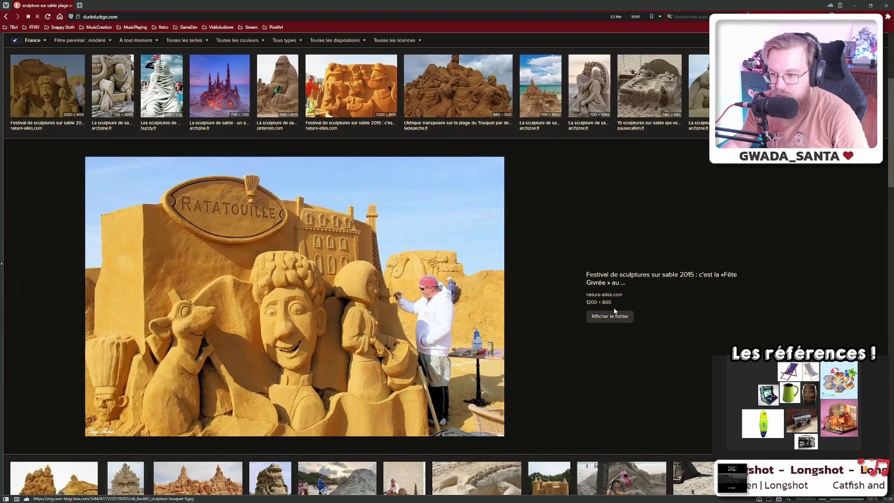
- View the diver, draped wrapped figure and gorilla sand sculptures larger
{"action": "scroll", "coordinate": [134, 253], "scroll_direction": "up", "scroll_amount": 3}
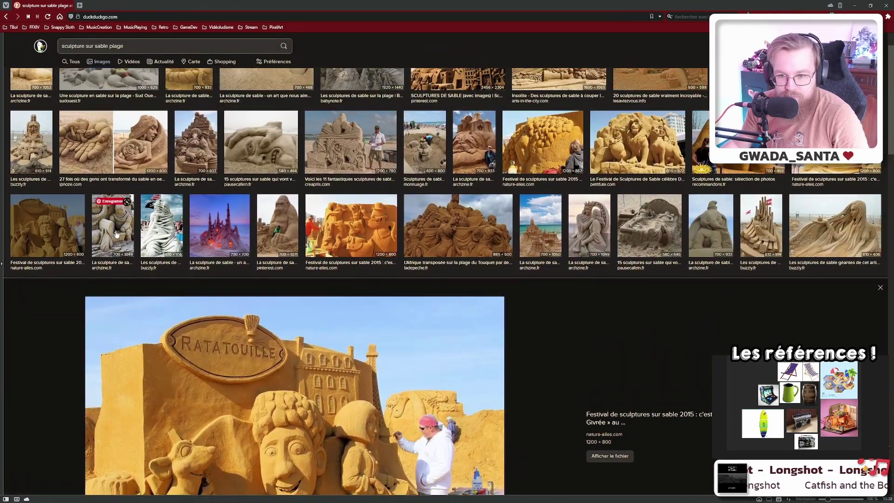
{"action": "left_click", "coordinate": [113, 238]}
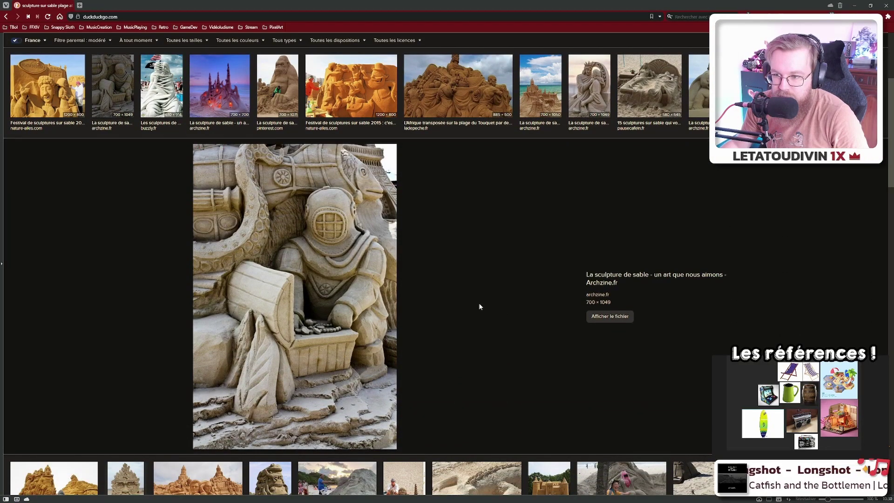
{"action": "scroll", "coordinate": [479, 306], "scroll_direction": "up", "scroll_amount": 1}
{"action": "left_click", "coordinate": [162, 96]}
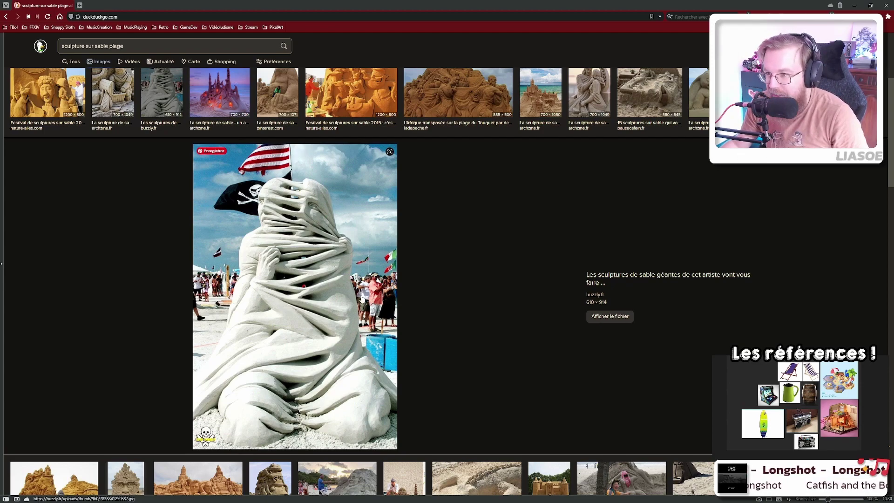
{"action": "scroll", "coordinate": [362, 299], "scroll_direction": "up", "scroll_amount": 1}
{"action": "key", "text": "Right"}
{"action": "key", "text": "Right"}
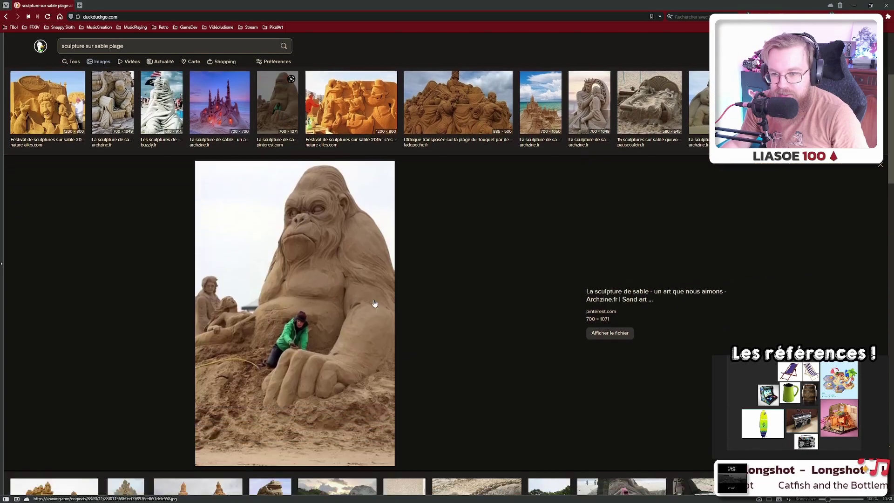
{"action": "scroll", "coordinate": [374, 304], "scroll_direction": "down", "scroll_amount": 1}
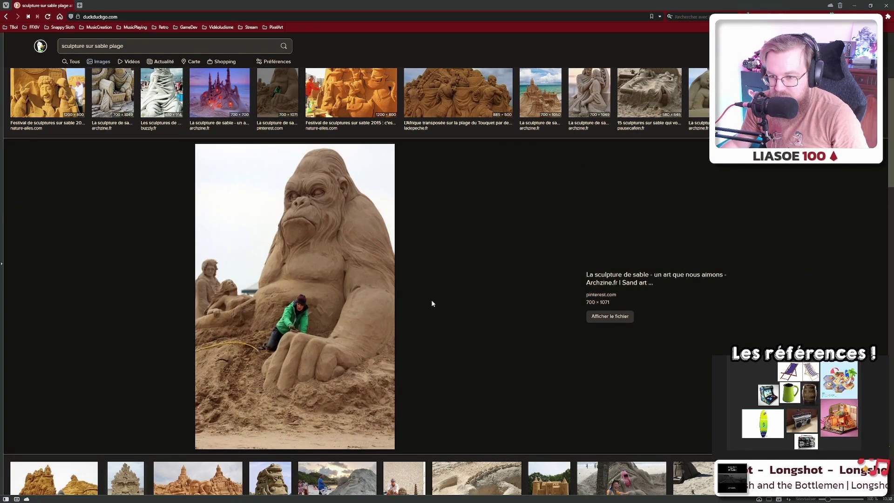
{"action": "scroll", "coordinate": [432, 304], "scroll_direction": "up", "scroll_amount": 4}
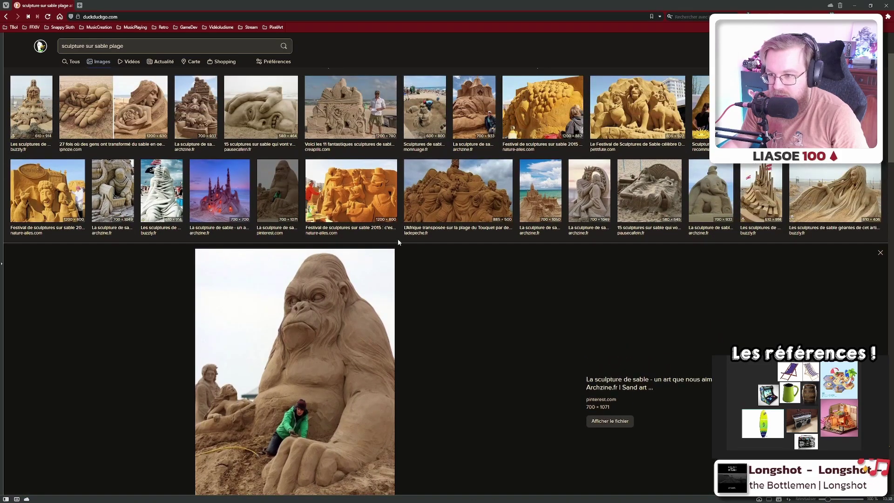
- View the cartoon ducks, L'Afrique transposée and seaside sandcastle images larger
{"action": "left_click", "coordinate": [340, 191]}
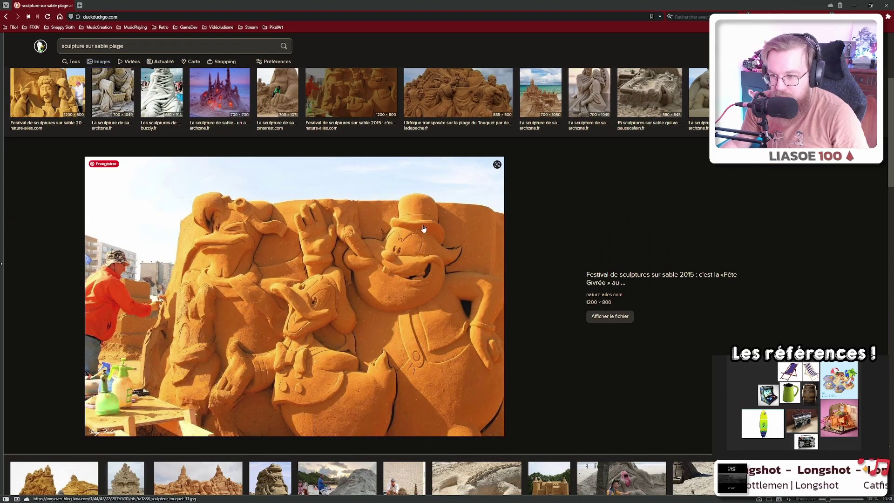
{"action": "scroll", "coordinate": [563, 253], "scroll_direction": "up", "scroll_amount": 3}
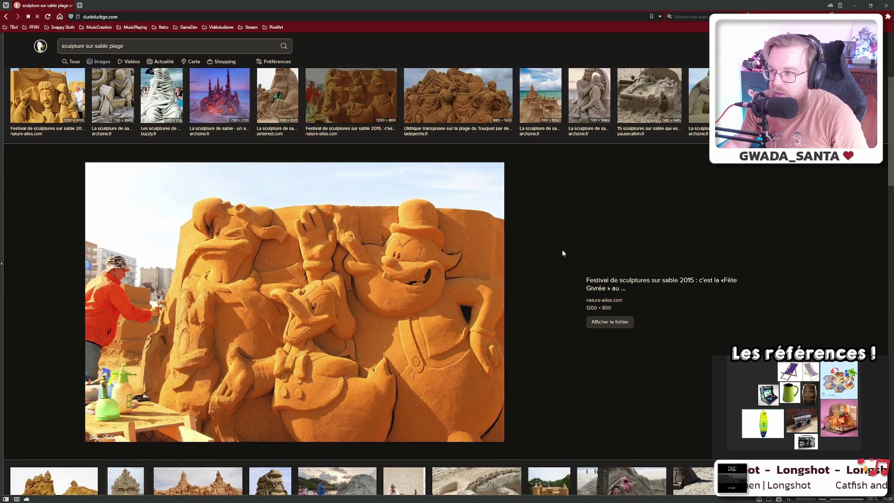
{"action": "scroll", "coordinate": [561, 247], "scroll_direction": "up", "scroll_amount": 1}
{"action": "scroll", "coordinate": [583, 240], "scroll_direction": "down", "scroll_amount": 1}
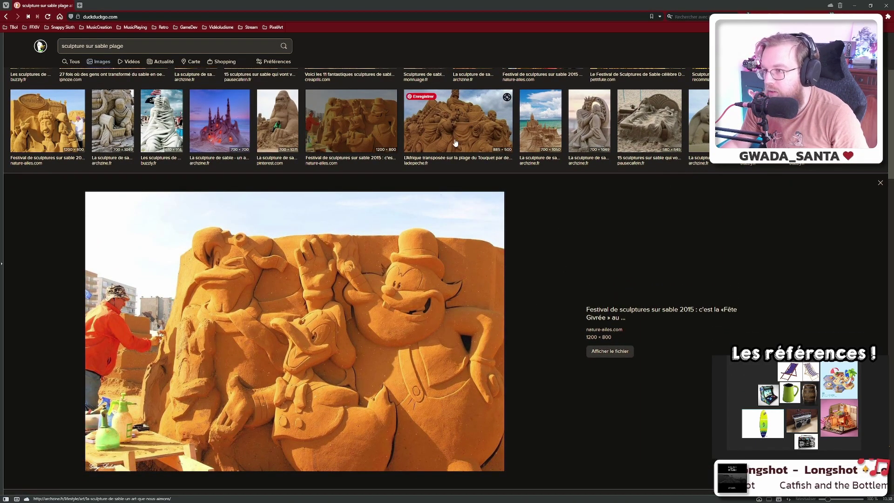
{"action": "left_click", "coordinate": [459, 121]}
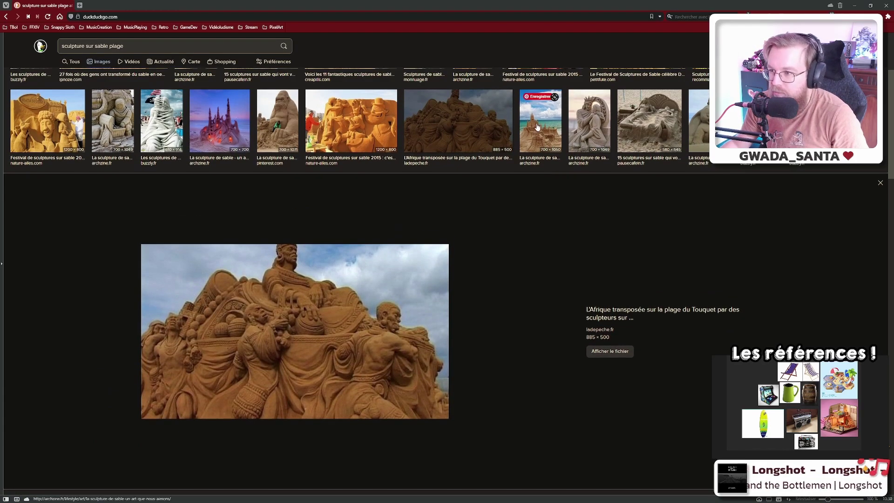
{"action": "left_click", "coordinate": [540, 96]}
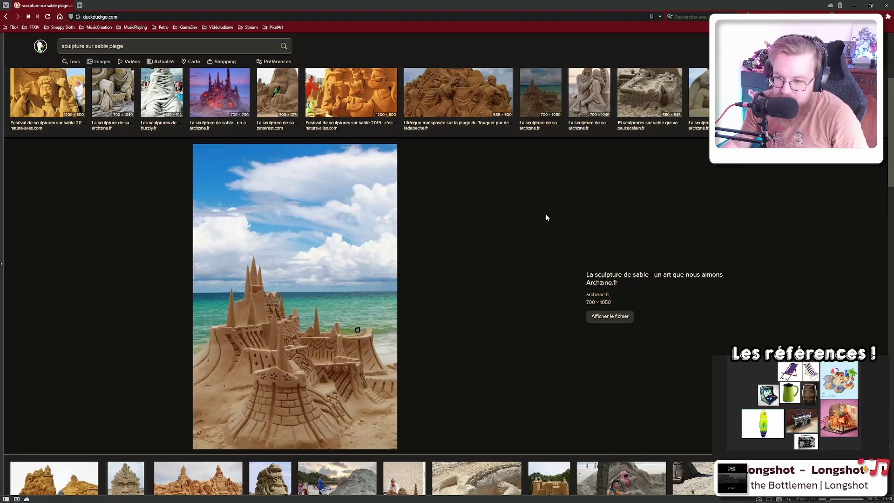
- View the embracing couple and sand bed sculptures, ending on Archzine.fr's Dumbo elephant
{"action": "scroll", "coordinate": [545, 214], "scroll_direction": "up", "scroll_amount": 1}
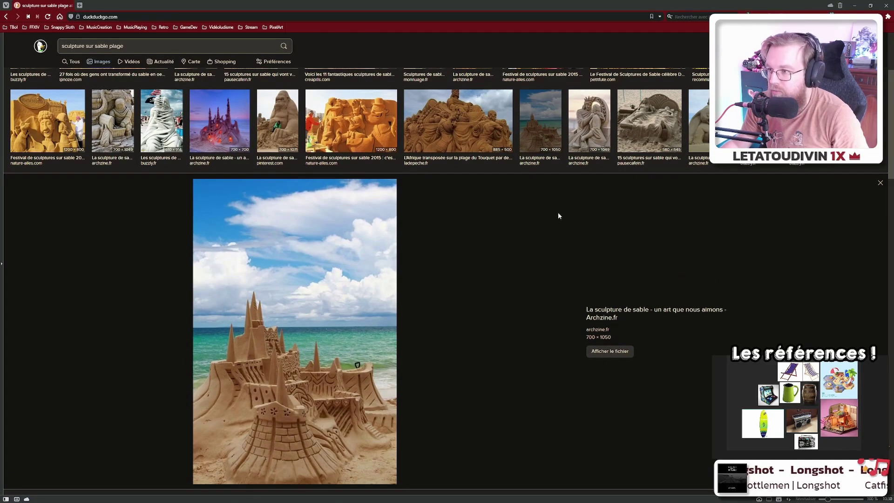
{"action": "left_click", "coordinate": [583, 137]}
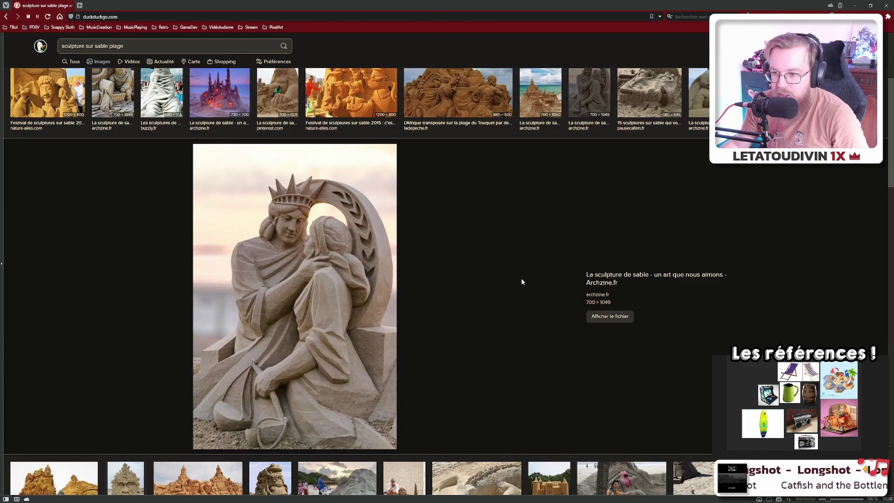
{"action": "scroll", "coordinate": [669, 214], "scroll_direction": "up", "scroll_amount": 1}
{"action": "left_click", "coordinate": [648, 163]}
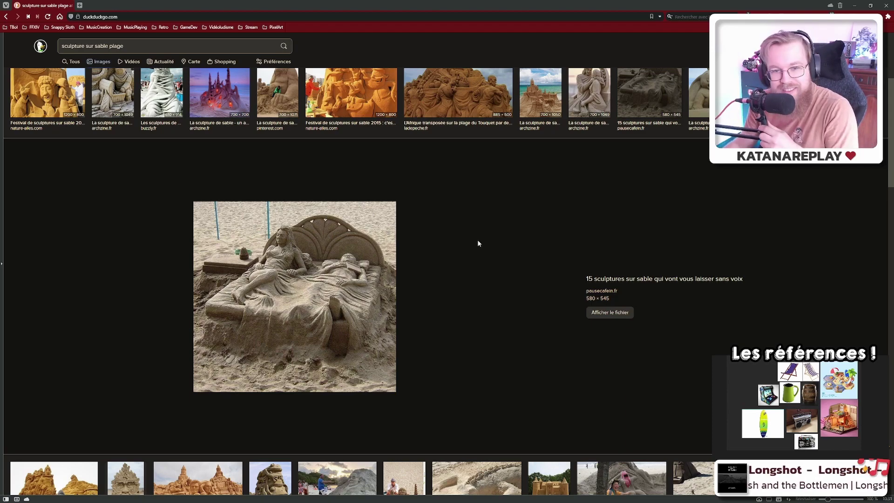
{"action": "scroll", "coordinate": [479, 245], "scroll_direction": "up", "scroll_amount": 3}
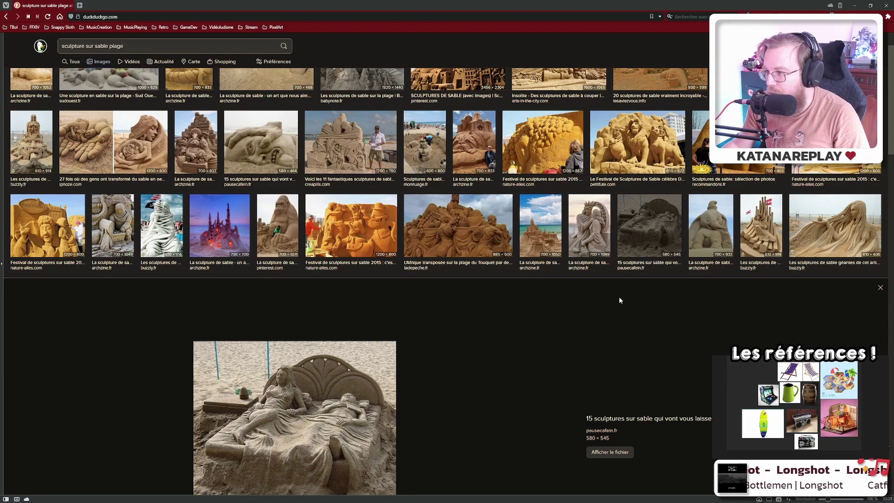
{"action": "left_click", "coordinate": [718, 240]}
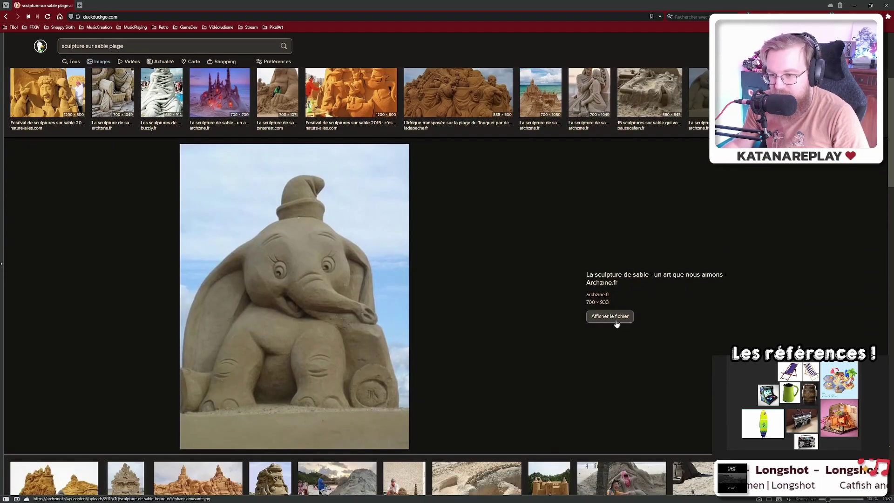
{"action": "scroll", "coordinate": [516, 339], "scroll_direction": "down", "scroll_amount": 3}
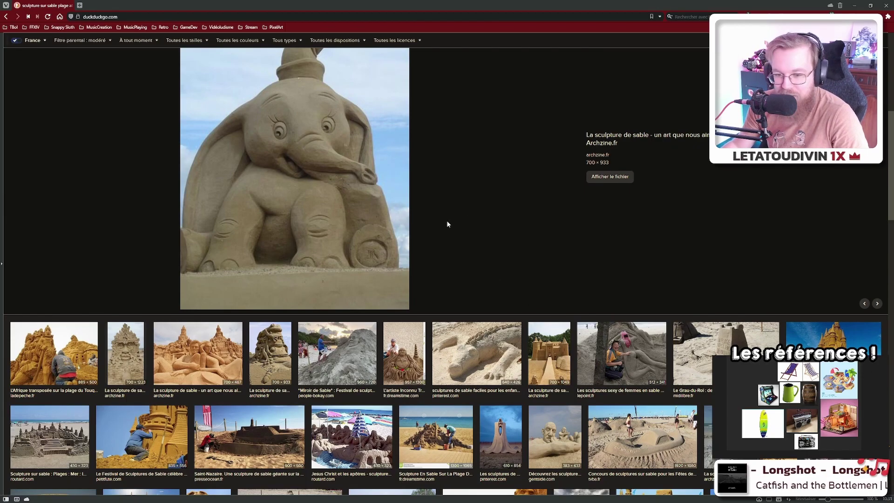
- View the sculptor-at-work Afrique, leafy face, reclining couple and stacked frogs sculptures larger
{"action": "left_click", "coordinate": [64, 356]}
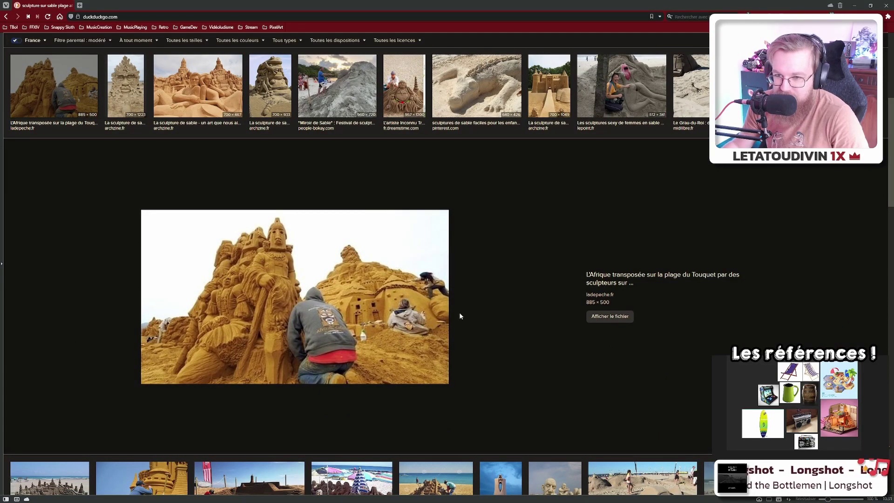
{"action": "scroll", "coordinate": [459, 316], "scroll_direction": "up", "scroll_amount": 1}
{"action": "left_click", "coordinate": [141, 137]}
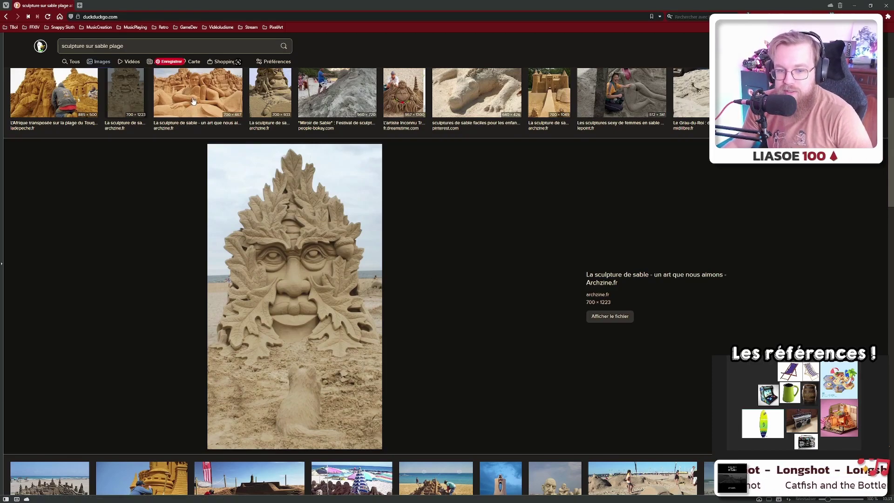
{"action": "left_click", "coordinate": [205, 117]}
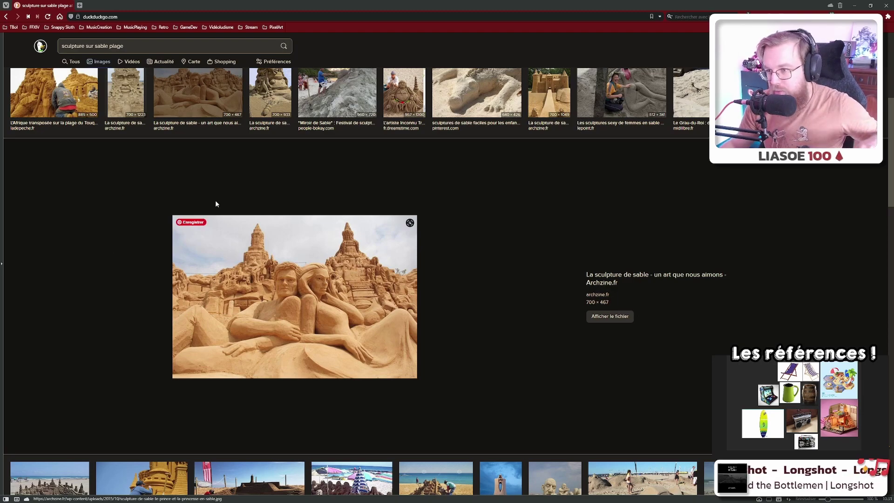
{"action": "left_click", "coordinate": [281, 100]}
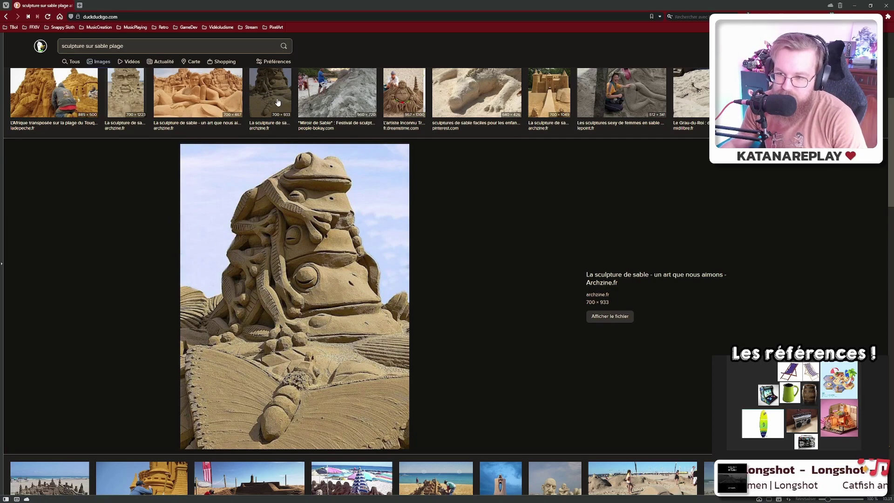
{"action": "scroll", "coordinate": [344, 122], "scroll_direction": "up", "scroll_amount": 1}
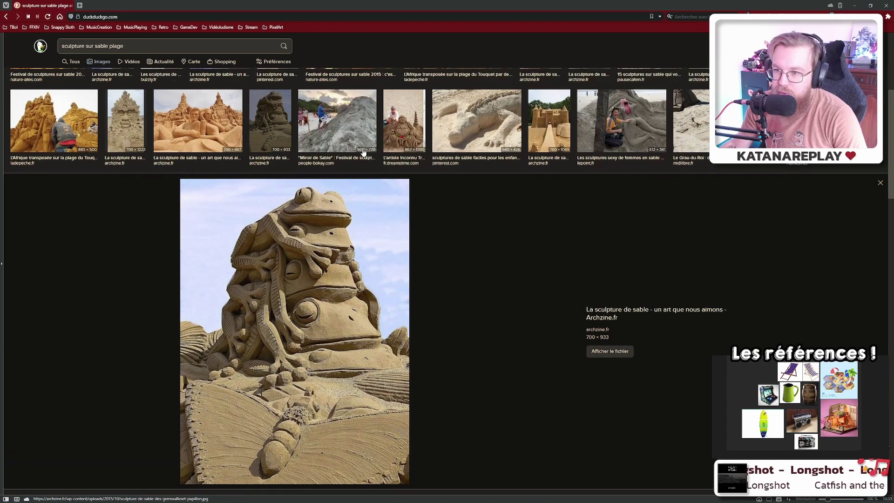
- Preview the sand Buddha, sand crocodile and tall drawbridge sand castle
{"action": "left_click", "coordinate": [404, 121]}
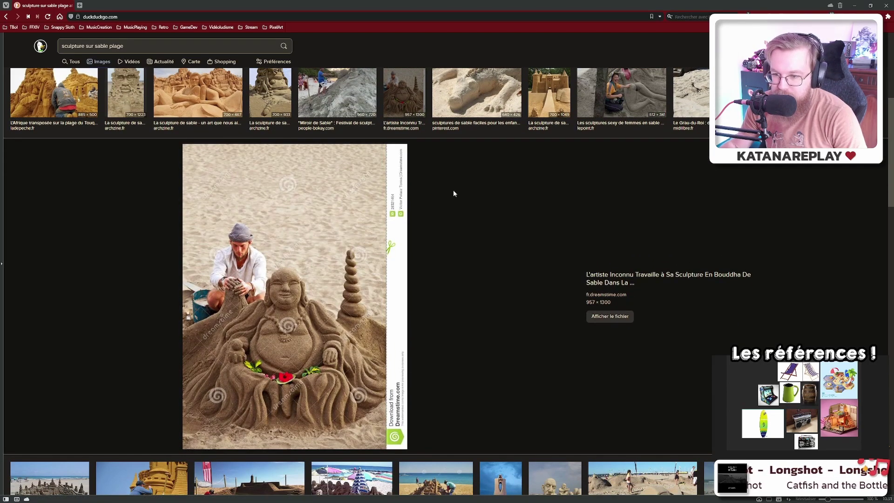
{"action": "scroll", "coordinate": [453, 193], "scroll_direction": "up", "scroll_amount": 1}
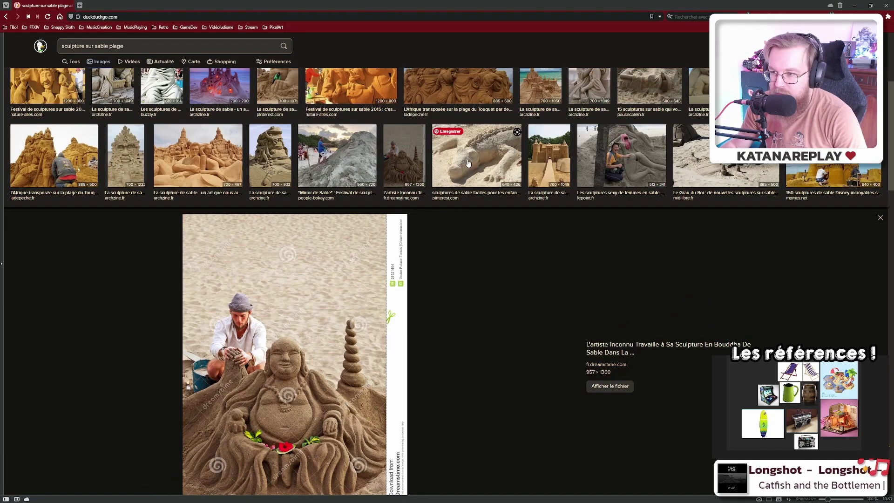
{"action": "left_click", "coordinate": [468, 163]}
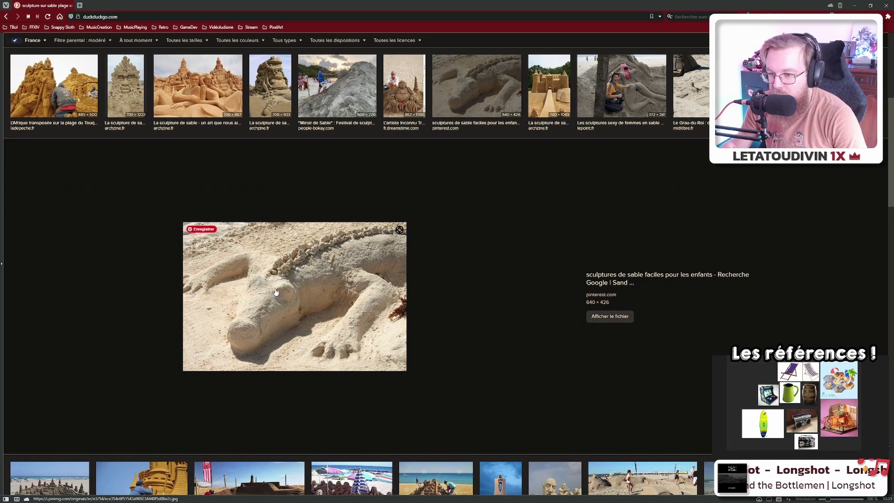
{"action": "scroll", "coordinate": [512, 174], "scroll_direction": "up", "scroll_amount": 1}
{"action": "left_click", "coordinate": [534, 177]}
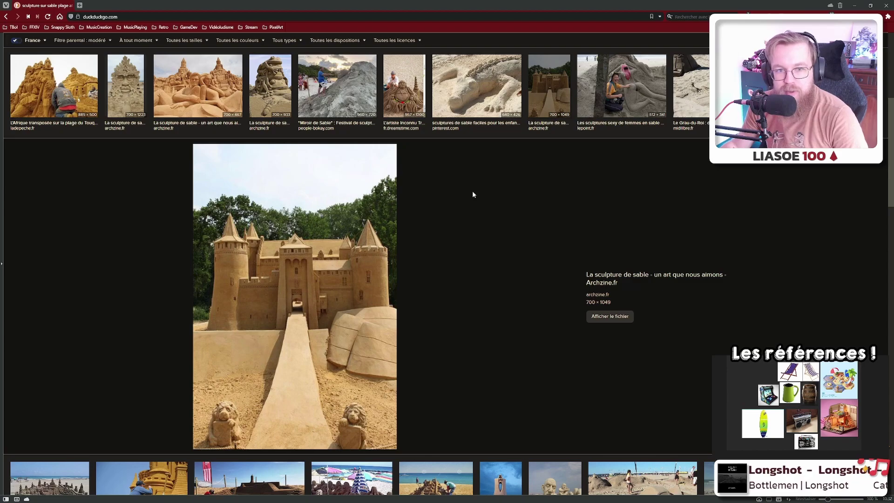
- Step past the Grau-du-Roi sculpture to momes.net's 640 × 400 Disney sand castle
{"action": "scroll", "coordinate": [471, 191], "scroll_direction": "up", "scroll_amount": 1}
{"action": "key", "text": "Right"}
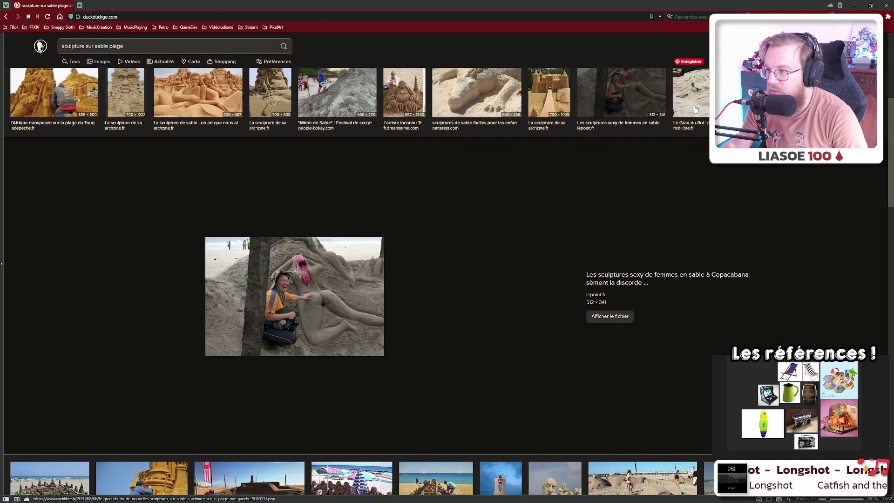
{"action": "key", "text": "Right"}
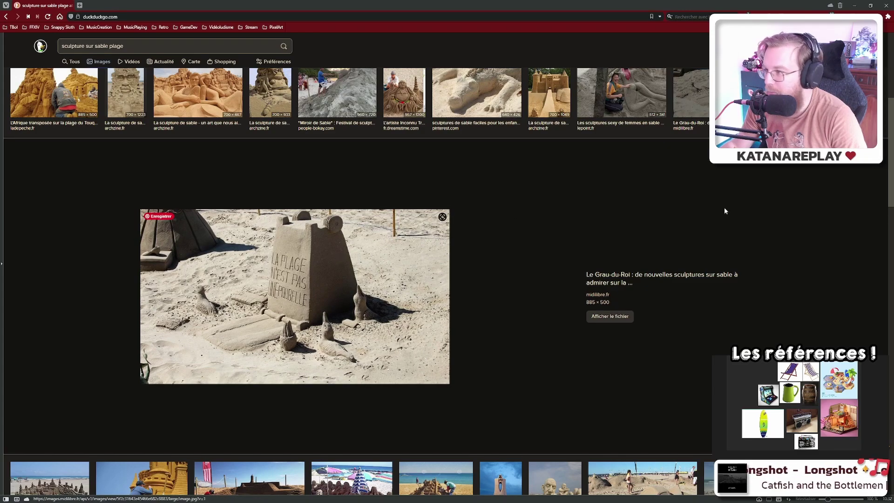
{"action": "key", "text": "Right"}
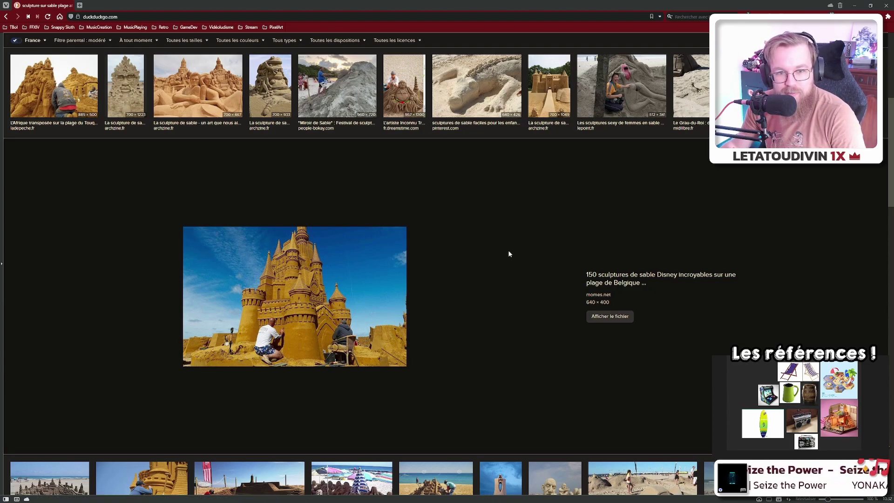
{"action": "scroll", "coordinate": [489, 254], "scroll_direction": "down", "scroll_amount": 6}
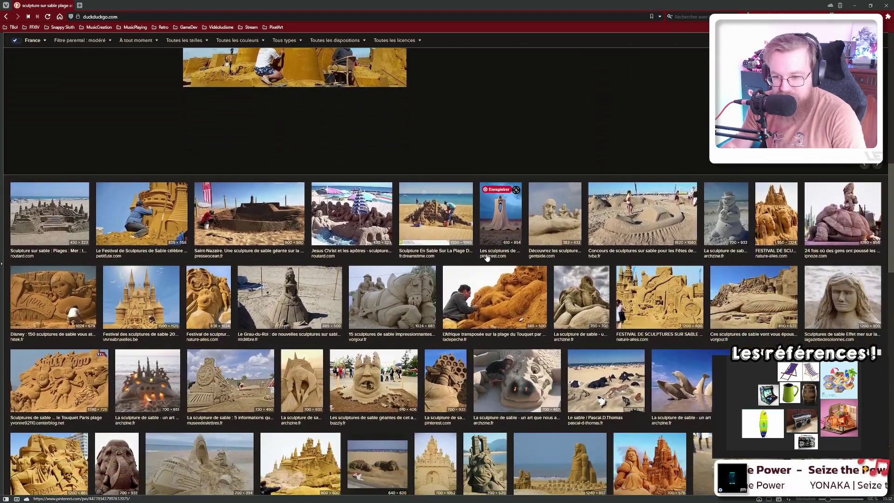
- Preview the nature-ailes festival sculpture, the Disney Anna sculpture and the sand dragon
{"action": "left_click", "coordinate": [227, 304]}
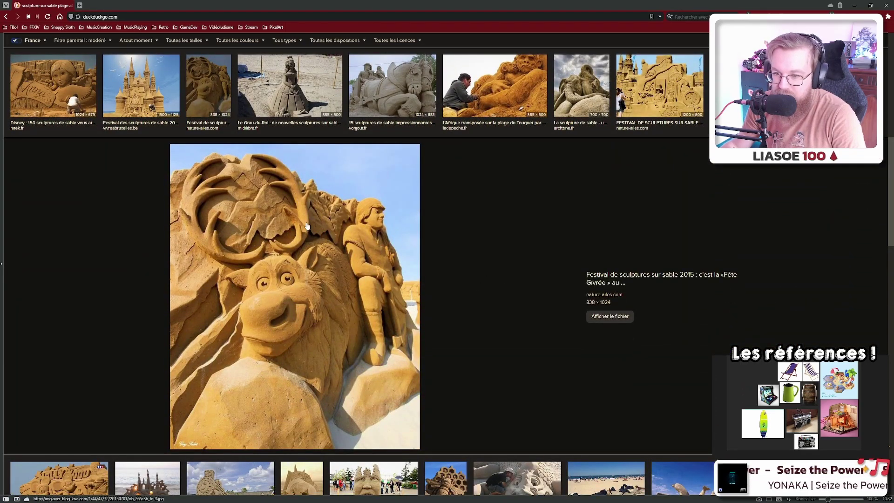
{"action": "scroll", "coordinate": [535, 287], "scroll_direction": "up", "scroll_amount": 2}
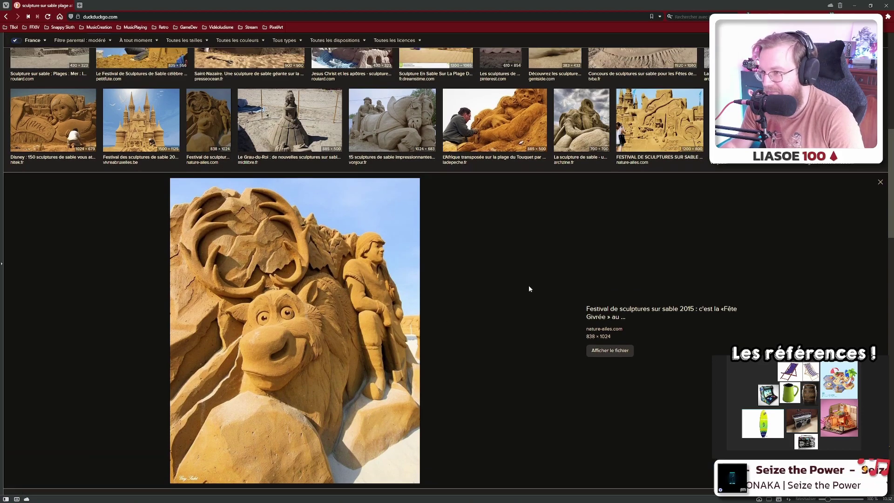
{"action": "scroll", "coordinate": [509, 265], "scroll_direction": "up", "scroll_amount": 1}
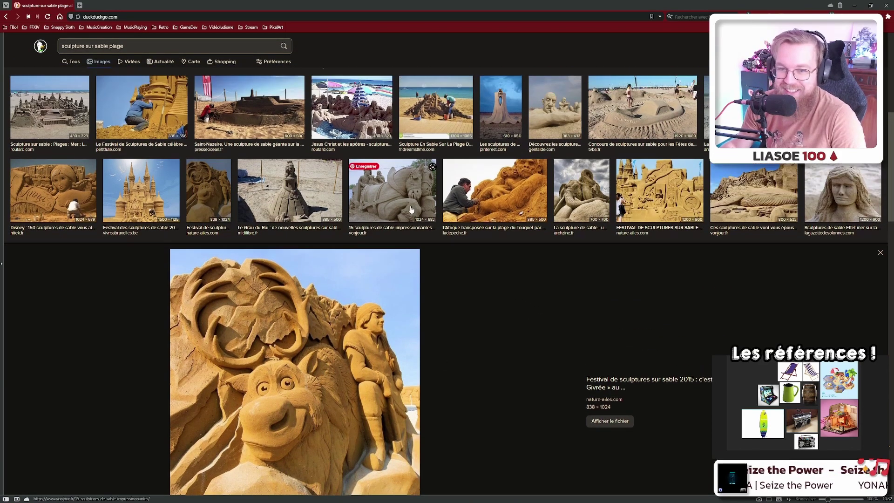
{"action": "left_click", "coordinate": [56, 199]}
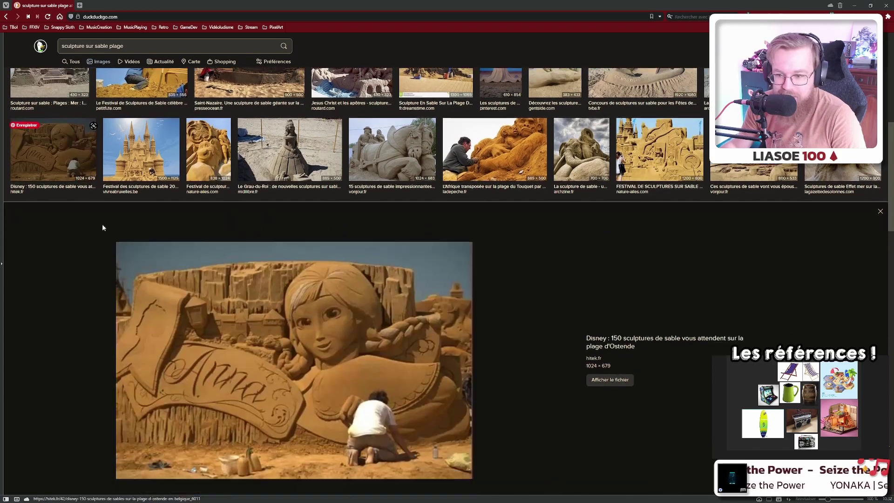
{"action": "scroll", "coordinate": [475, 378], "scroll_direction": "down", "scroll_amount": 3}
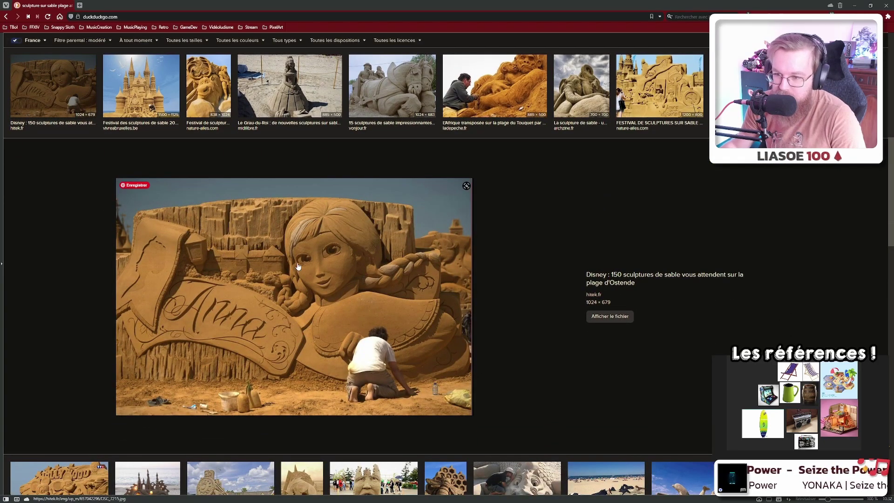
{"action": "scroll", "coordinate": [515, 291], "scroll_direction": "up", "scroll_amount": 2}
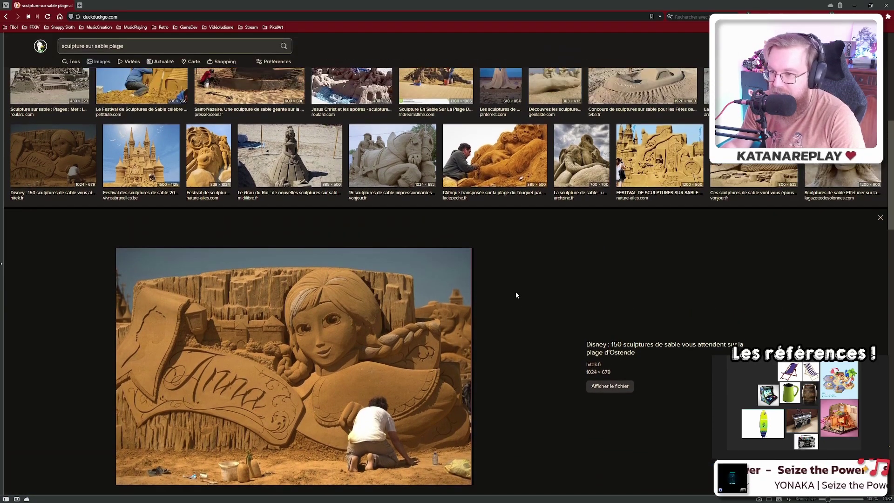
{"action": "scroll", "coordinate": [582, 324], "scroll_direction": "down", "scroll_amount": 5}
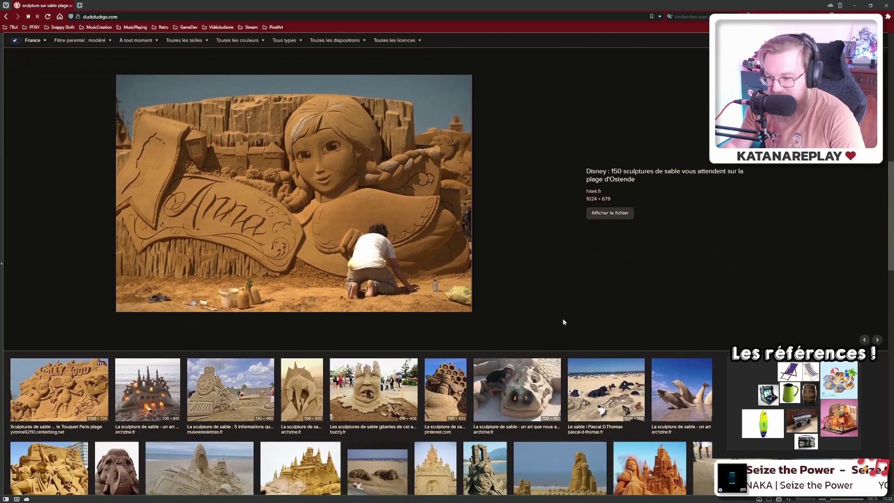
{"action": "scroll", "coordinate": [564, 322], "scroll_direction": "down", "scroll_amount": 1}
{"action": "left_click", "coordinate": [540, 347]}
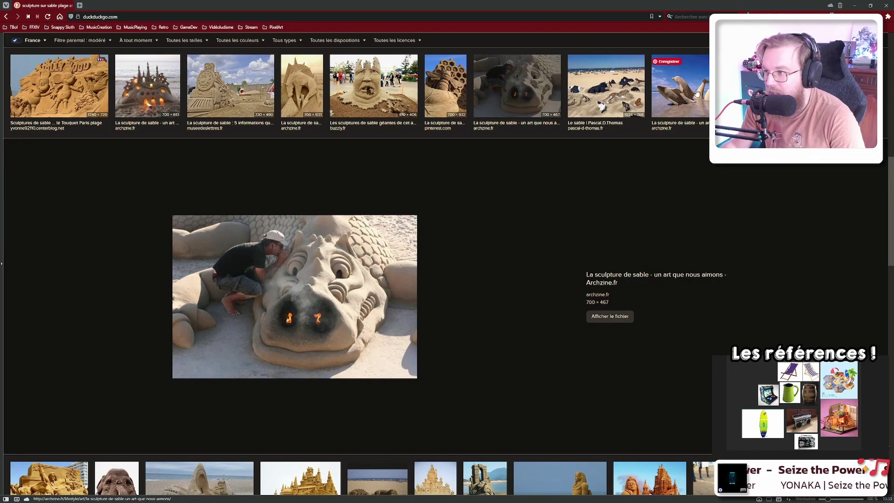
- Preview the sand dolphins, giant face, beach animals, bee honeycomb and Lady and the Tramp sculptures
{"action": "left_click", "coordinate": [677, 89]}
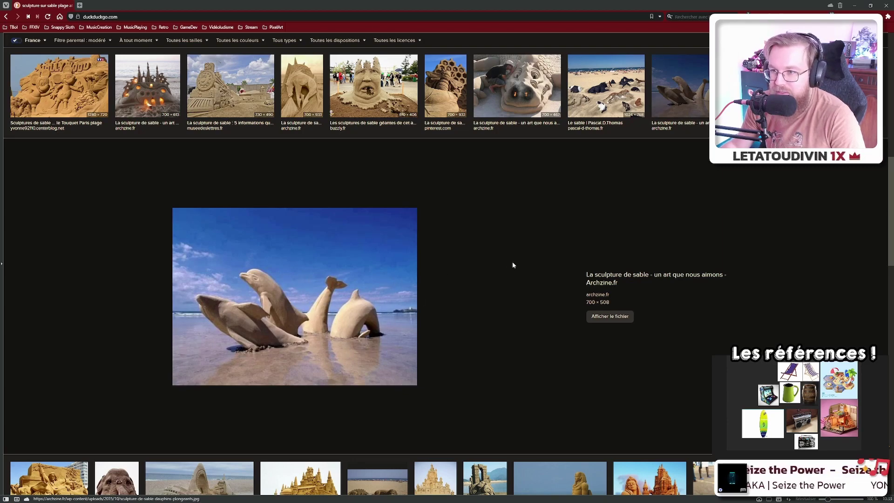
{"action": "scroll", "coordinate": [509, 264], "scroll_direction": "up", "scroll_amount": 2}
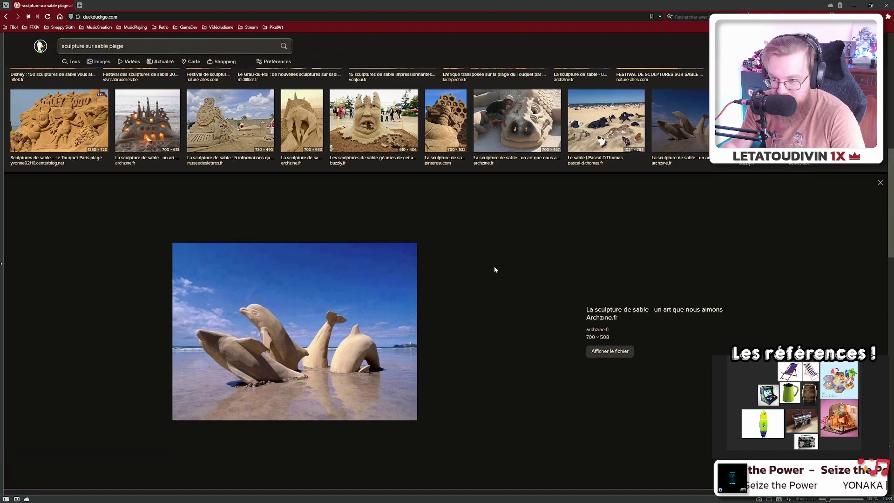
{"action": "left_click", "coordinate": [373, 93]}
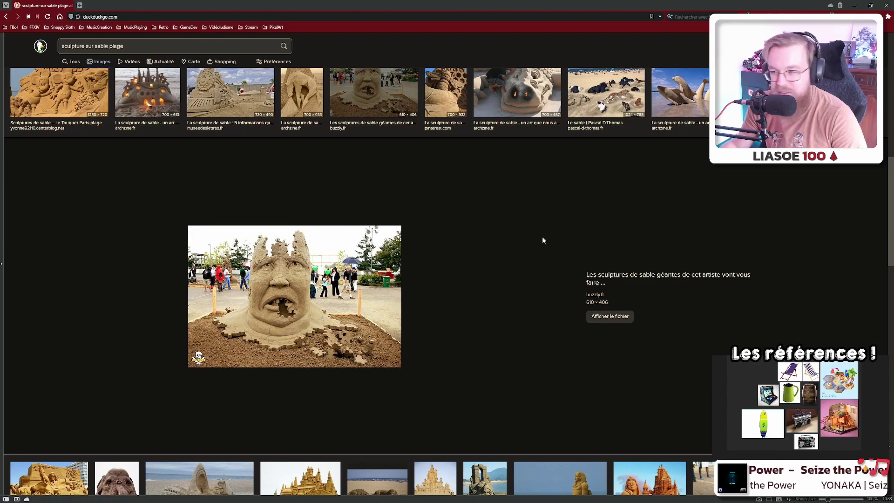
{"action": "left_click", "coordinate": [605, 94]}
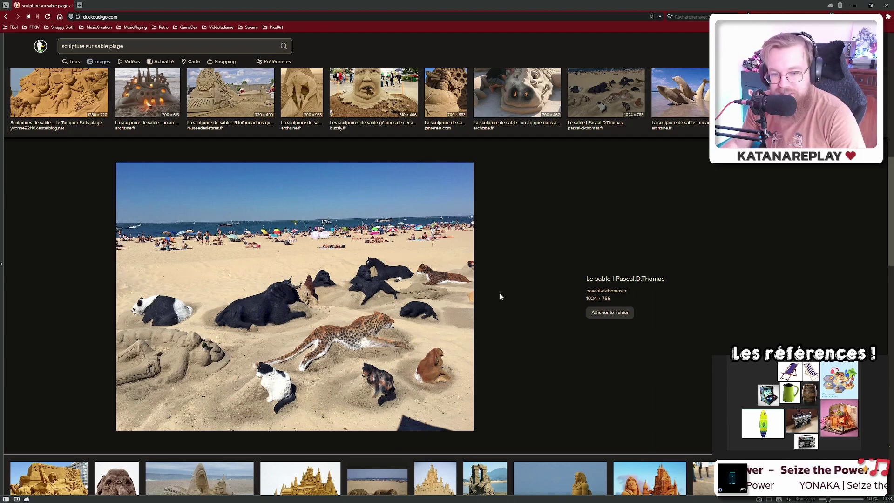
{"action": "scroll", "coordinate": [524, 332], "scroll_direction": "up", "scroll_amount": 2}
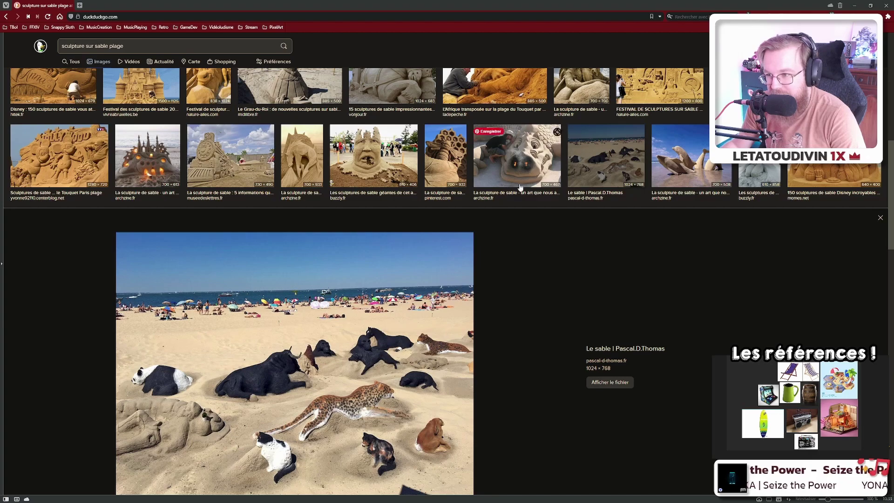
{"action": "left_click", "coordinate": [446, 156]}
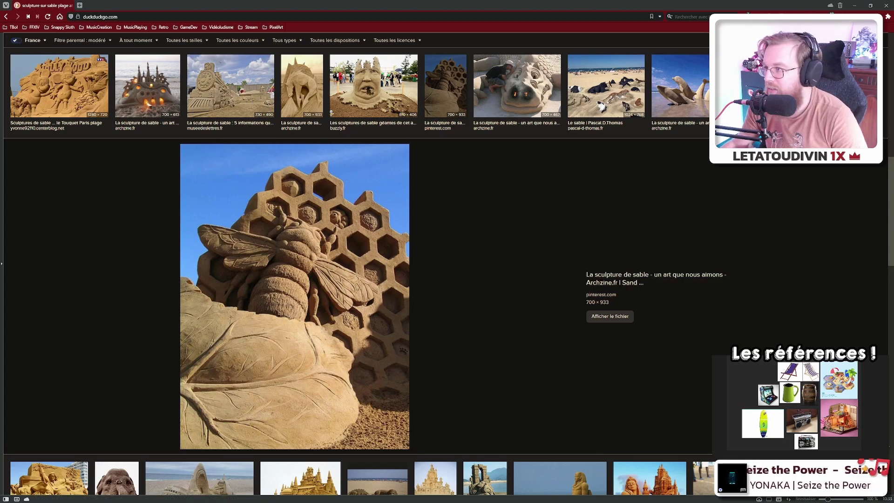
{"action": "left_click", "coordinate": [746, 86]}
- Open the Ostende 2014 pirate-themed sand sculpture and examine it
{"action": "scroll", "coordinate": [575, 239], "scroll_direction": "down", "scroll_amount": 1}
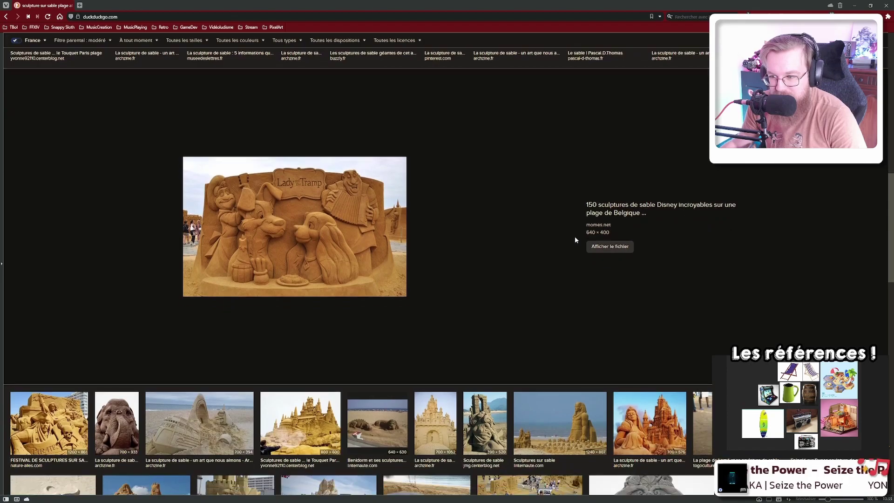
{"action": "scroll", "coordinate": [459, 246], "scroll_direction": "down", "scroll_amount": 2}
{"action": "scroll", "coordinate": [459, 246], "scroll_direction": "down", "scroll_amount": 1}
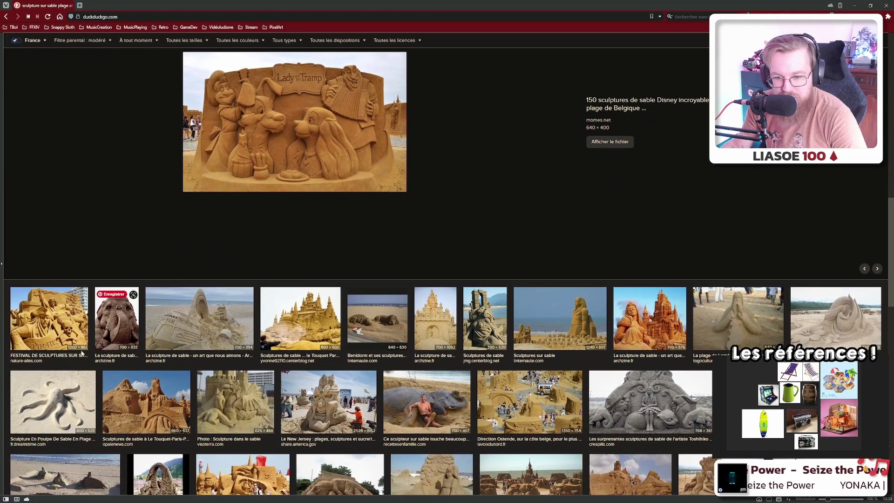
{"action": "left_click", "coordinate": [57, 320]}
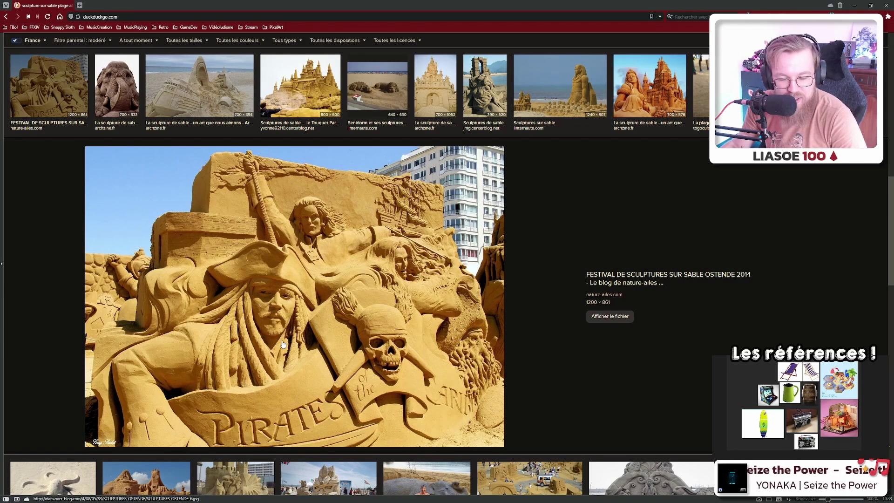
{"action": "scroll", "coordinate": [289, 342], "scroll_direction": "up", "scroll_amount": 1}
{"action": "scroll", "coordinate": [290, 340], "scroll_direction": "up", "scroll_amount": 1}
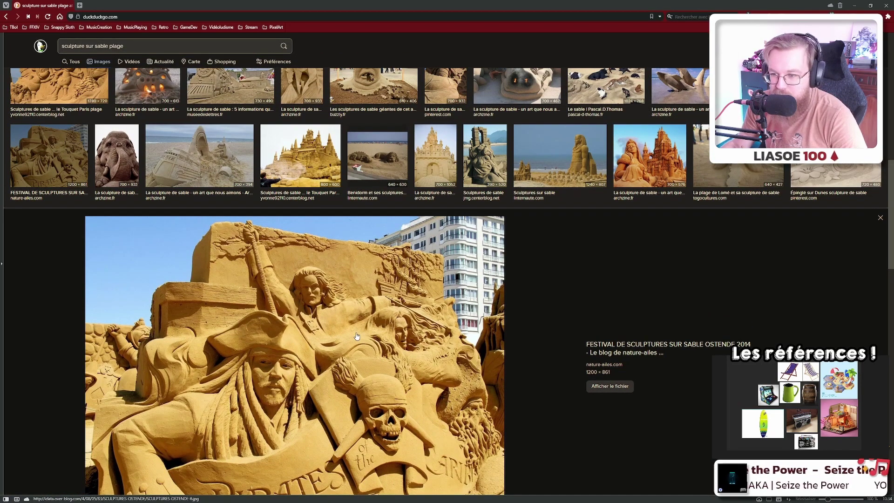
{"action": "scroll", "coordinate": [291, 337], "scroll_direction": "down", "scroll_amount": 1}
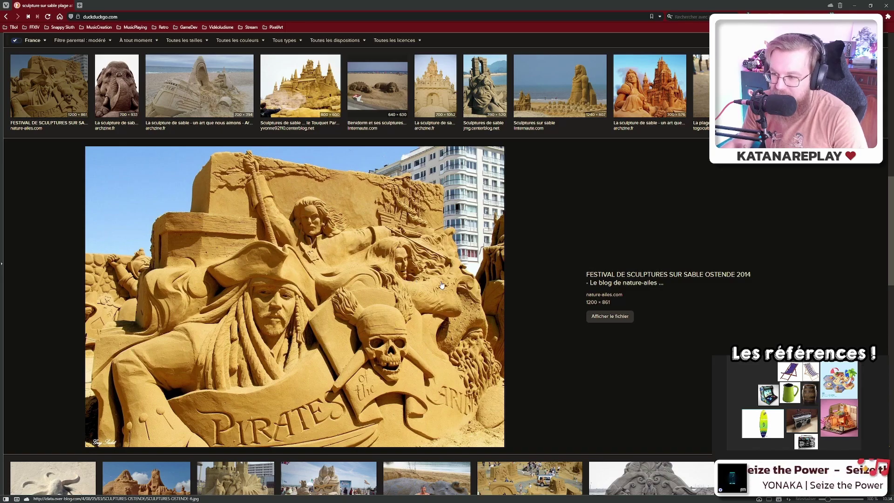
{"action": "scroll", "coordinate": [416, 271], "scroll_direction": "up", "scroll_amount": 4}
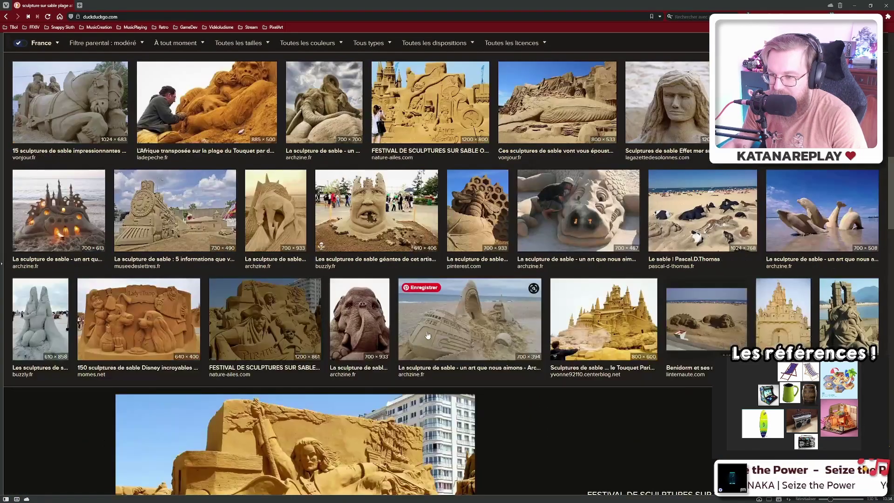
{"action": "scroll", "coordinate": [627, 409], "scroll_direction": "up", "scroll_amount": 3, "text": "ctrl"}
{"action": "scroll", "coordinate": [551, 386], "scroll_direction": "down", "scroll_amount": 3, "text": "ctrl"}
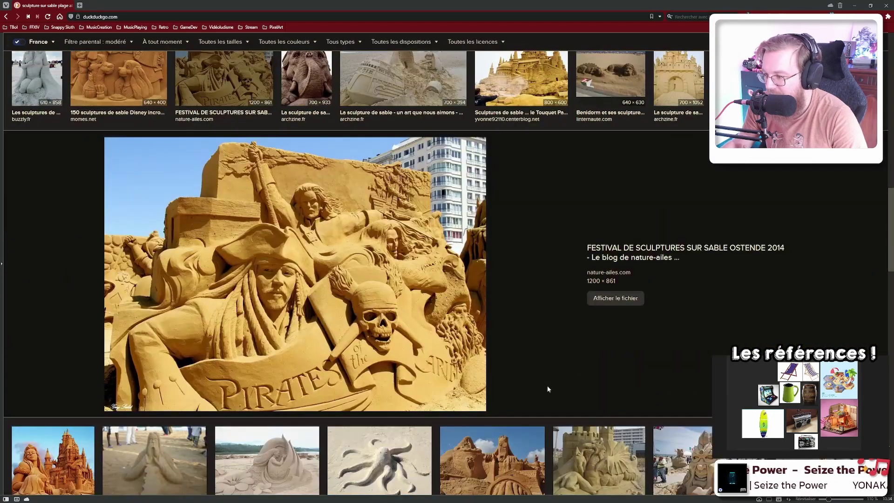
{"action": "scroll", "coordinate": [546, 385], "scroll_direction": "down", "scroll_amount": 2}
{"action": "left_click", "coordinate": [596, 132]}
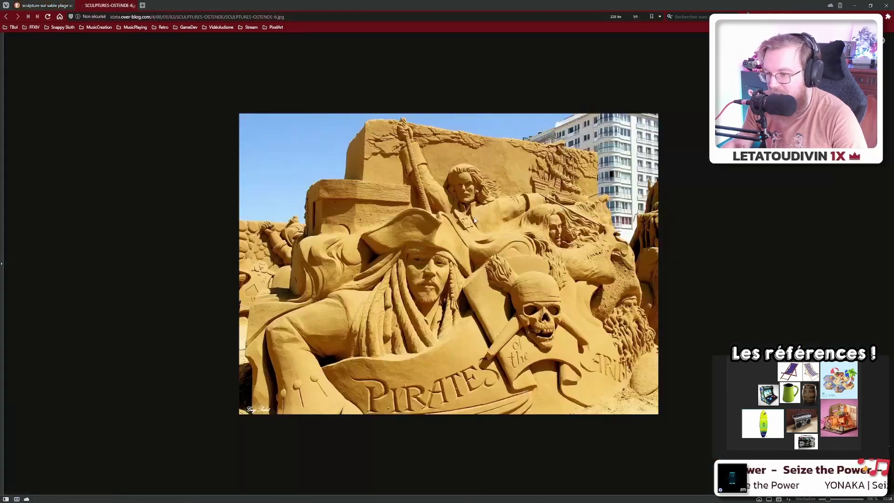
{"action": "scroll", "coordinate": [599, 217], "scroll_direction": "up", "scroll_amount": 2, "text": "ctrl"}
{"action": "scroll", "coordinate": [599, 217], "scroll_direction": "up", "scroll_amount": 4, "text": "ctrl"}
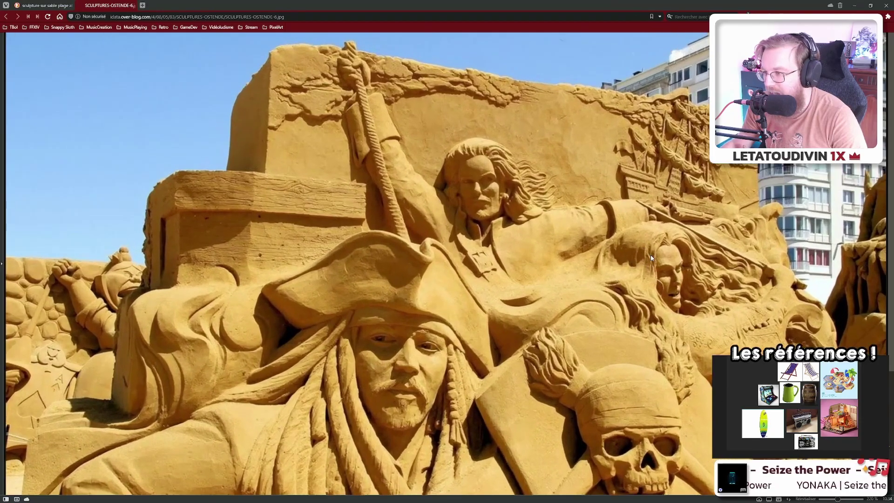
{"action": "scroll", "coordinate": [535, 478], "scroll_direction": "right", "scroll_amount": 3}
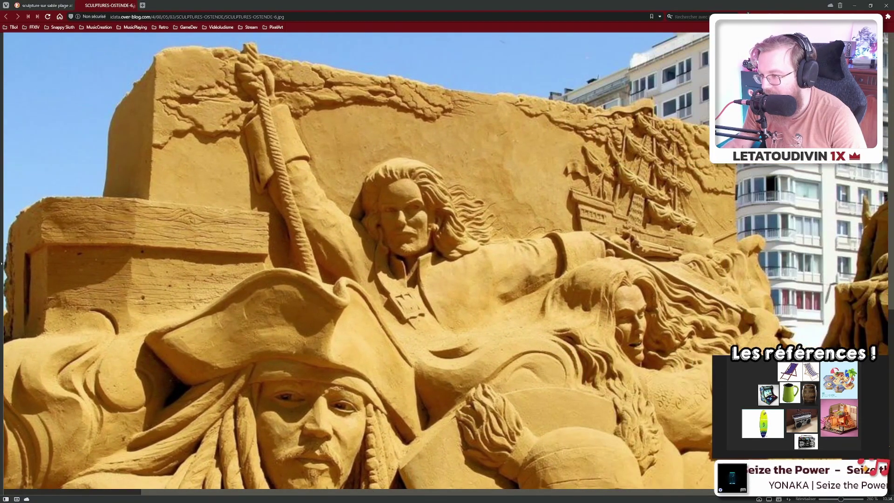
{"action": "scroll", "coordinate": [563, 476], "scroll_direction": "up", "scroll_amount": 4, "text": "ctrl"}
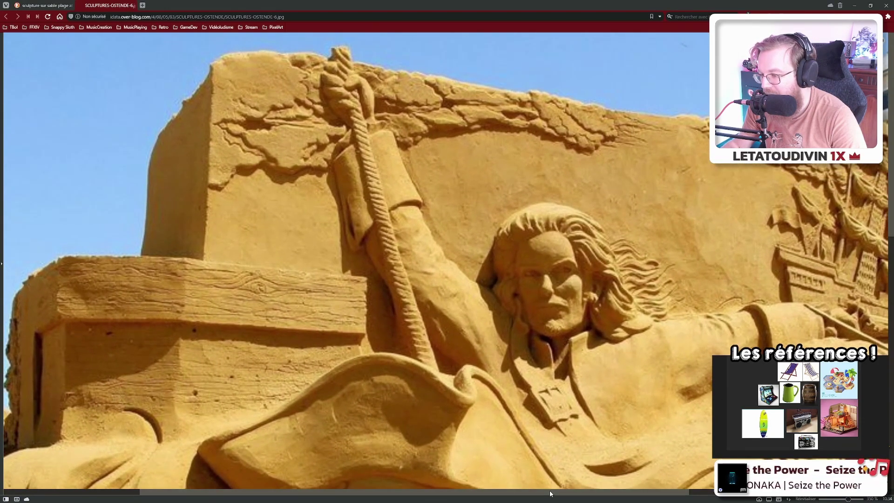
{"action": "scroll", "coordinate": [551, 493], "scroll_direction": "right", "scroll_amount": 5}
{"action": "scroll", "coordinate": [593, 294], "scroll_direction": "down", "scroll_amount": 5}
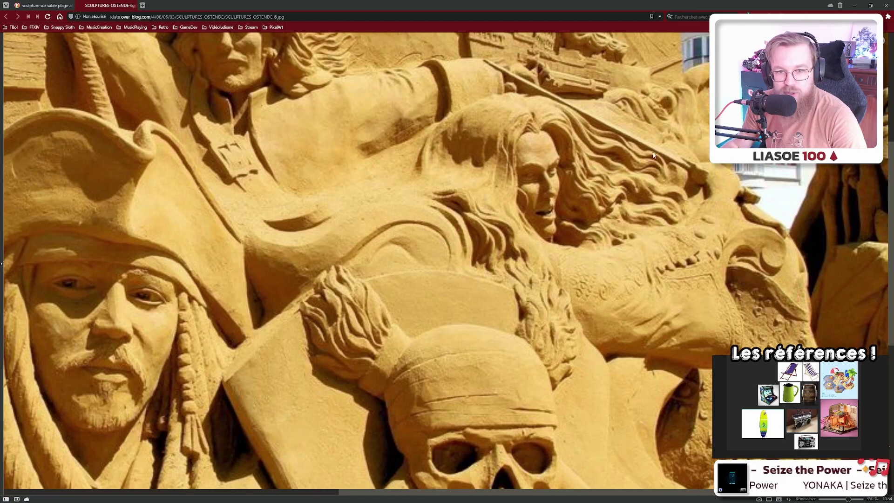
{"action": "left_click", "coordinate": [135, 5]}
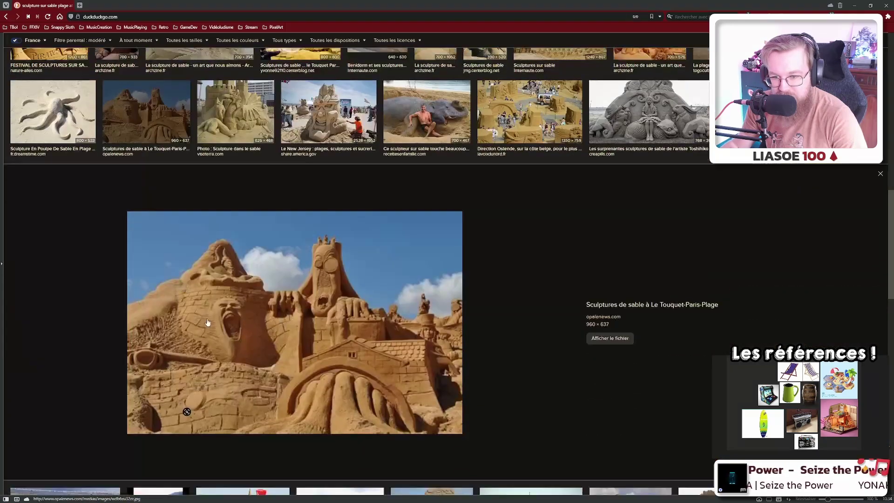
- Preview the Le Touquet sculpture and buzzly.fr sand arch, ending on Toshihiko Hosaka's Alice in Wonderland scene
{"action": "left_click", "coordinate": [176, 322]}
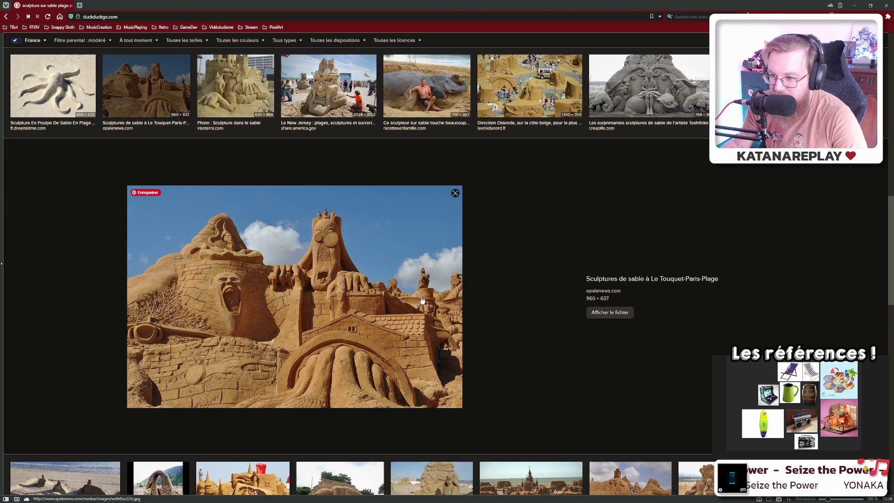
{"action": "scroll", "coordinate": [443, 306], "scroll_direction": "up", "scroll_amount": 2}
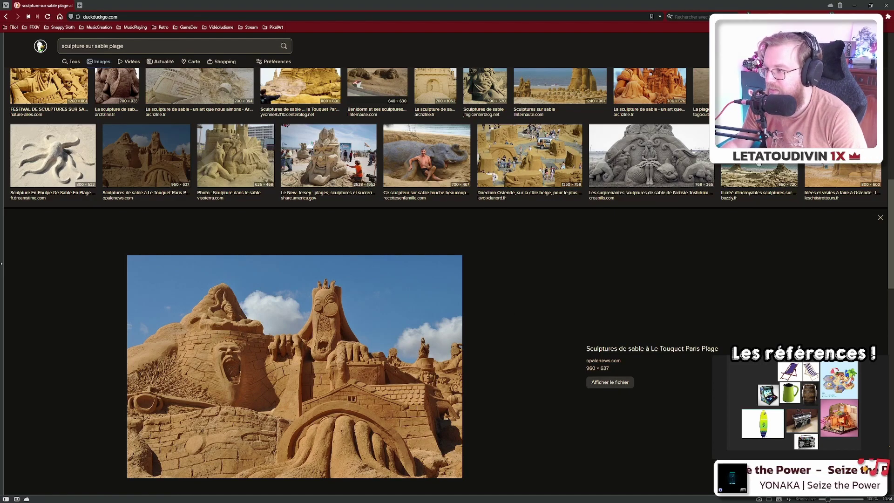
{"action": "left_click", "coordinate": [759, 163]}
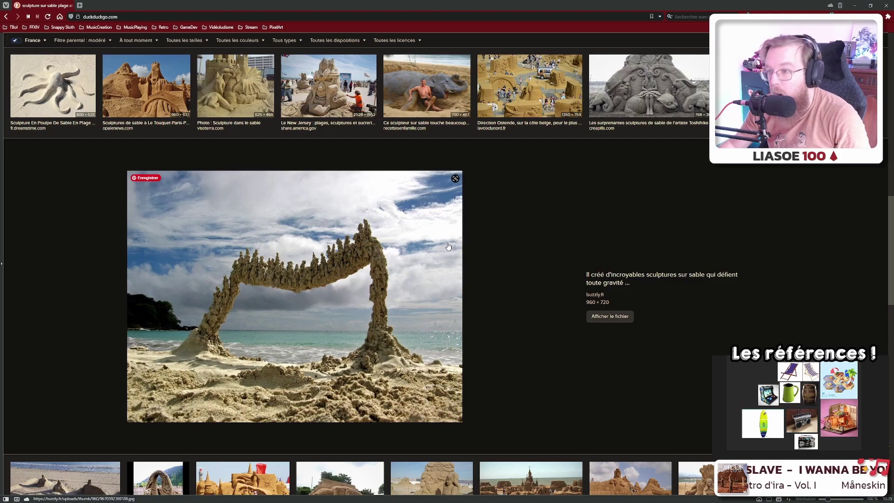
{"action": "scroll", "coordinate": [606, 201], "scroll_direction": "up", "scroll_amount": 1}
{"action": "left_click", "coordinate": [631, 152]}
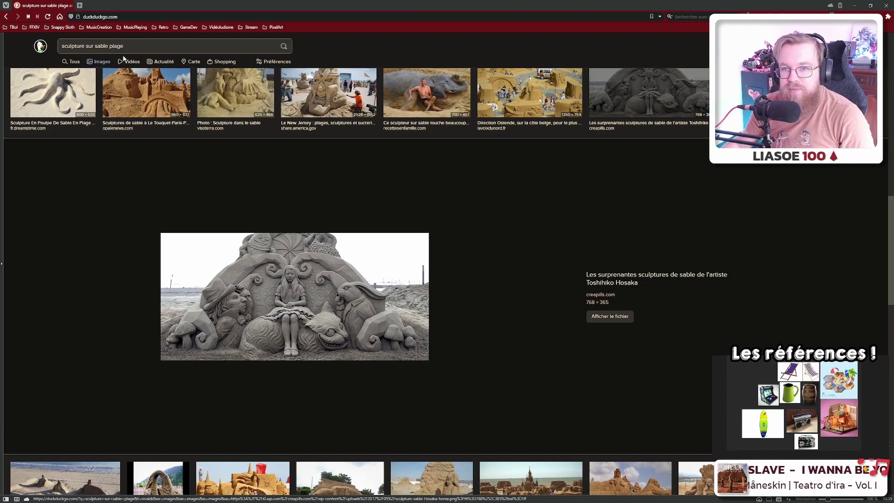
- Search images for 'chateau de sable nul' and preview toutdegorgement.fr's simple sandcastle photo
{"action": "triple_click", "coordinate": [93, 47]}
{"action": "type", "text": "chateau de s"}
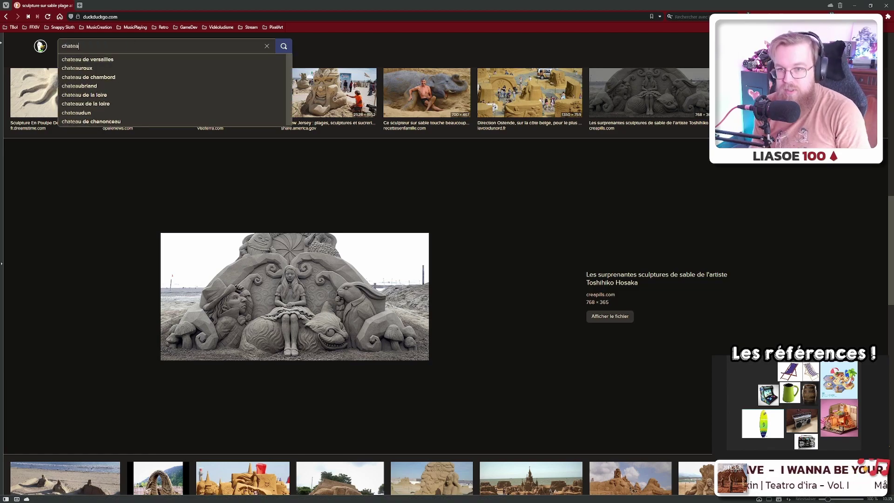
{"action": "type", "text": "able nul"}
{"action": "key", "text": "Return"}
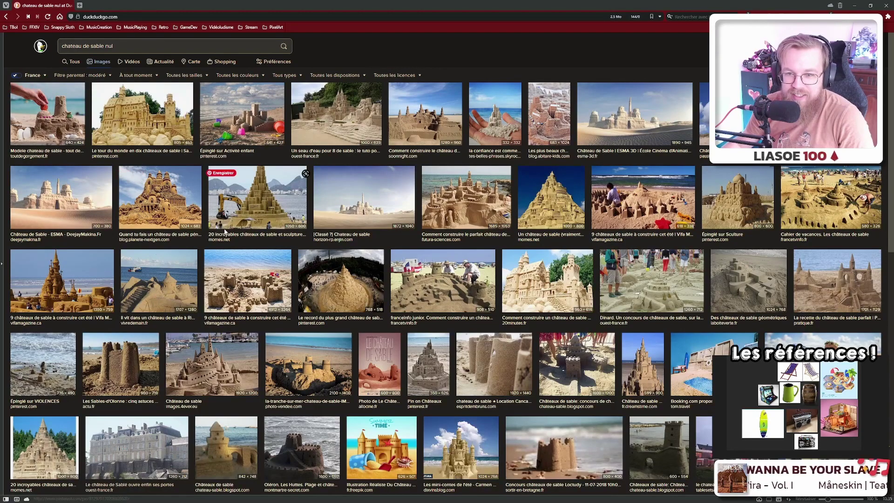
{"action": "left_click", "coordinate": [68, 119]}
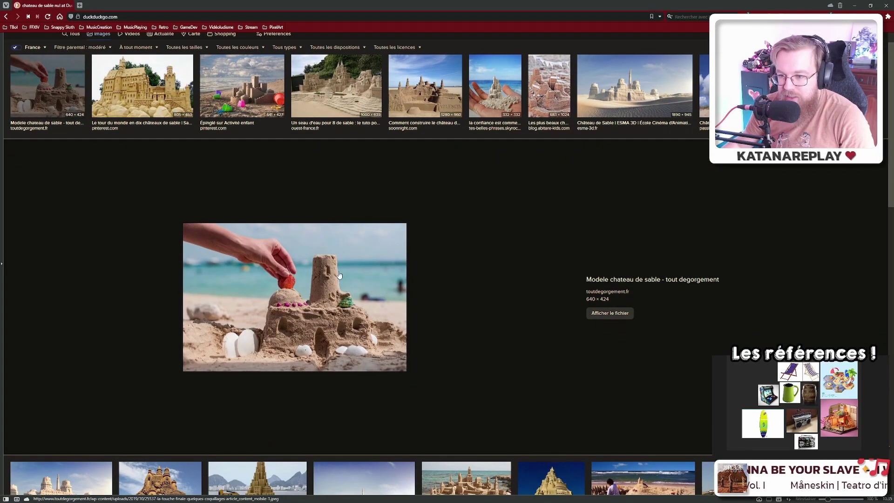
- Close the browser and save the beach scene in Blender as objects.blend
{"action": "left_click", "coordinate": [887, 5]}
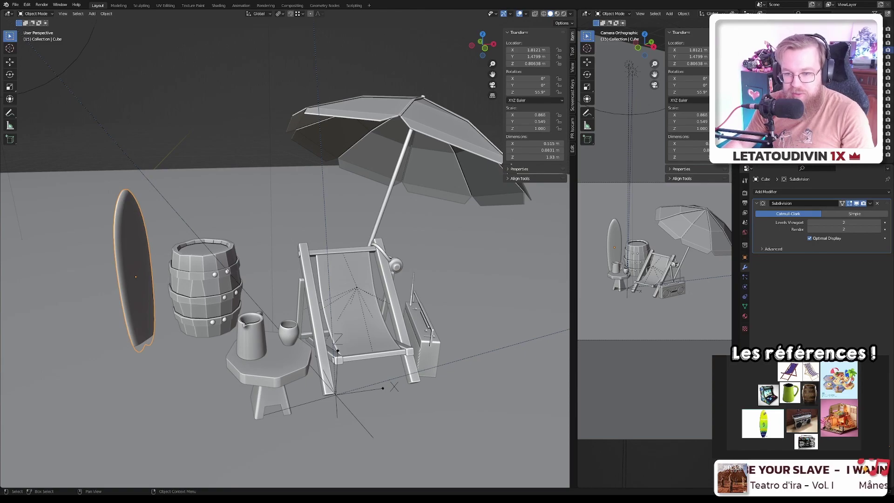
{"action": "scroll", "coordinate": [331, 284], "scroll_direction": "down", "scroll_amount": 6}
{"action": "key", "text": "ctrl+s"}
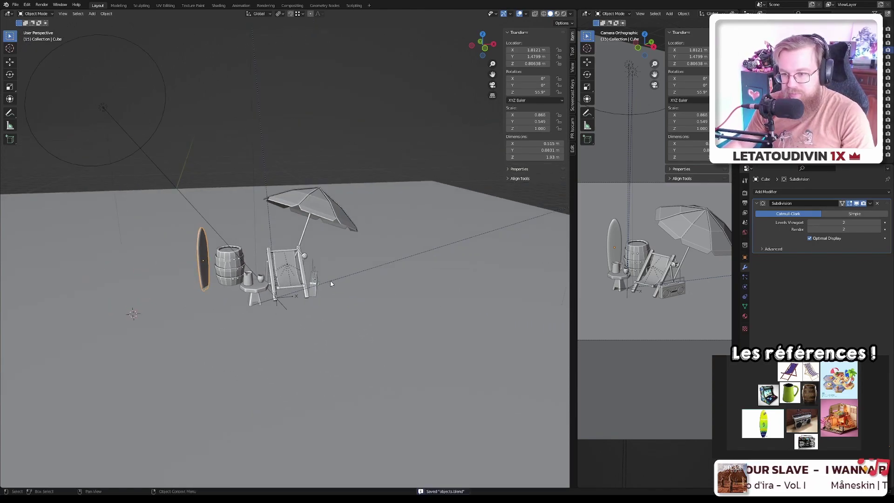
- Orbit around the beach props to a new angle and save the file again
{"action": "middle_click_drag", "start_coordinate": [331, 284], "coordinate": [179, 325]}
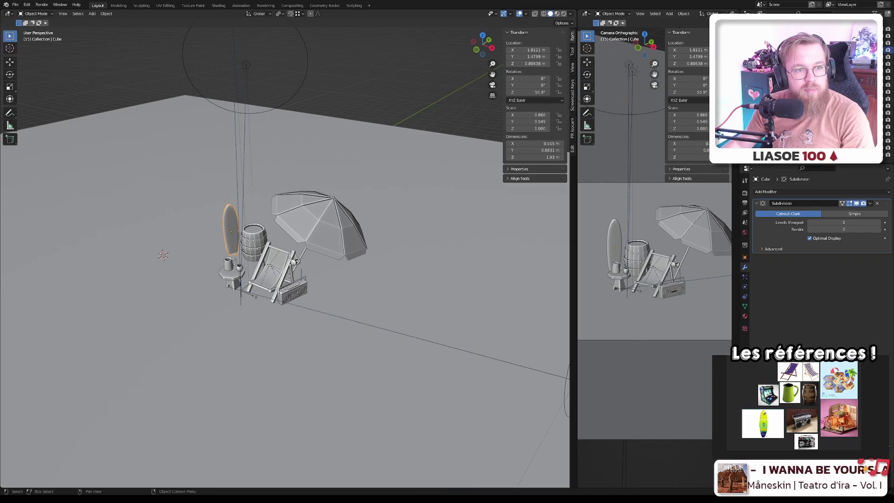
{"action": "mouse_move", "coordinate": [163, 255]}
{"action": "middle_mouse_down"}
{"action": "mouse_move", "coordinate": [183, 256]}
{"action": "mouse_move", "coordinate": [166, 256]}
{"action": "middle_mouse_up"}
{"action": "middle_click_drag", "start_coordinate": [261, 255], "coordinate": [276, 255]}
{"action": "key", "text": "ctrl+s"}
- Frame the whole beach scene, selecting the boombox and then the surfboard
{"action": "scroll", "coordinate": [277, 255], "scroll_direction": "up", "scroll_amount": 4}
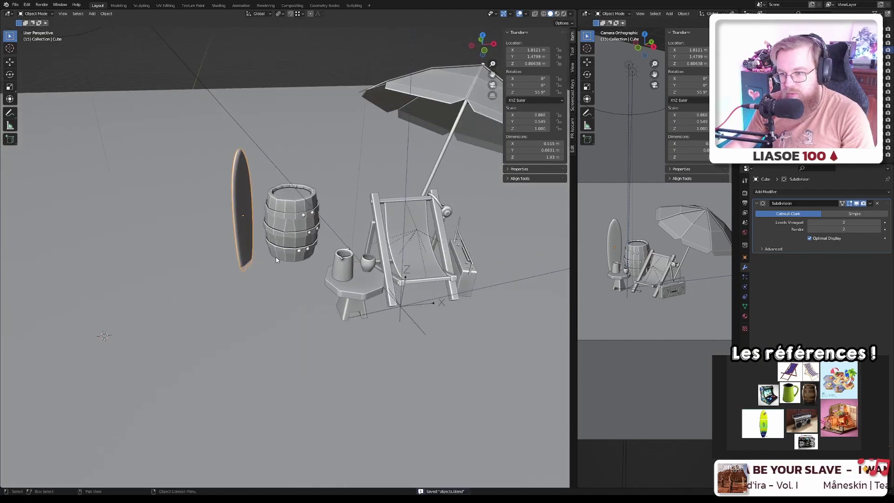
{"action": "scroll", "coordinate": [275, 214], "scroll_direction": "up", "scroll_amount": 2}
{"action": "scroll", "coordinate": [275, 213], "scroll_direction": "up", "scroll_amount": 2}
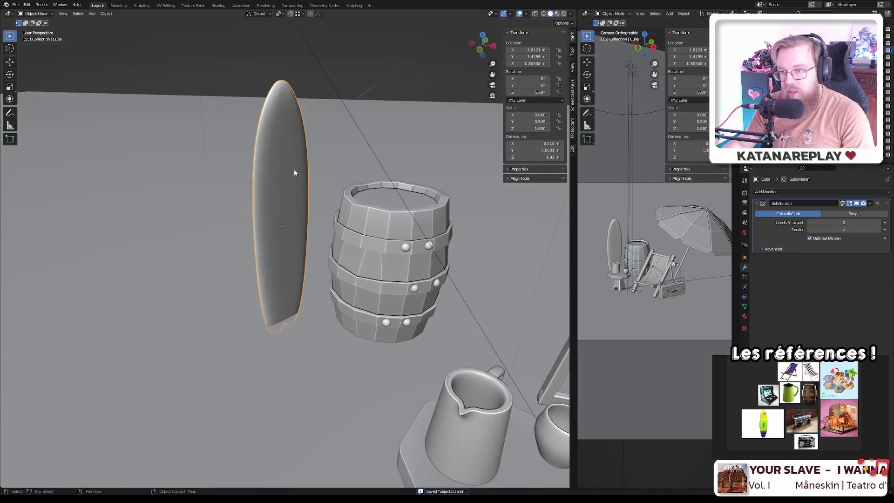
{"action": "scroll", "coordinate": [274, 197], "scroll_direction": "up", "scroll_amount": 2}
{"action": "scroll", "coordinate": [273, 198], "scroll_direction": "down", "scroll_amount": 5}
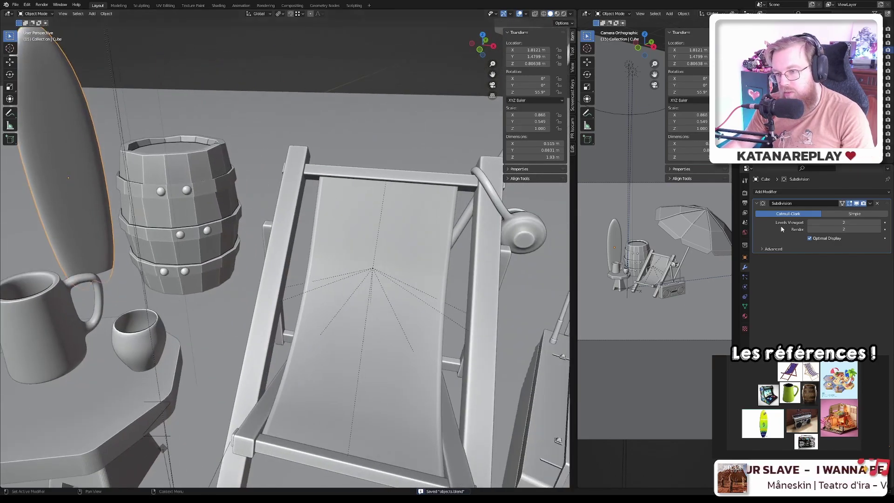
{"action": "middle_click_drag", "start_coordinate": [298, 233], "coordinate": [329, 282], "text": "shift"}
{"action": "left_click", "coordinate": [328, 276]}
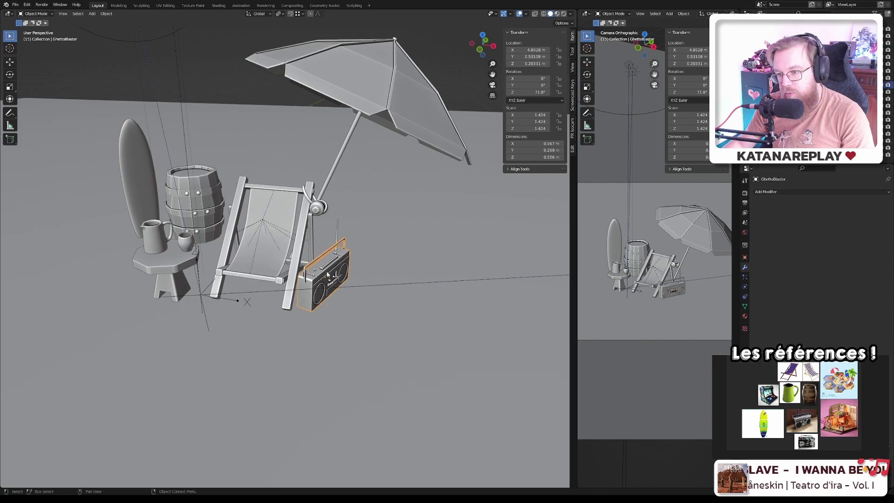
{"action": "left_click", "coordinate": [128, 160]}
{"action": "scroll", "coordinate": [129, 159], "scroll_direction": "up", "scroll_amount": 8}
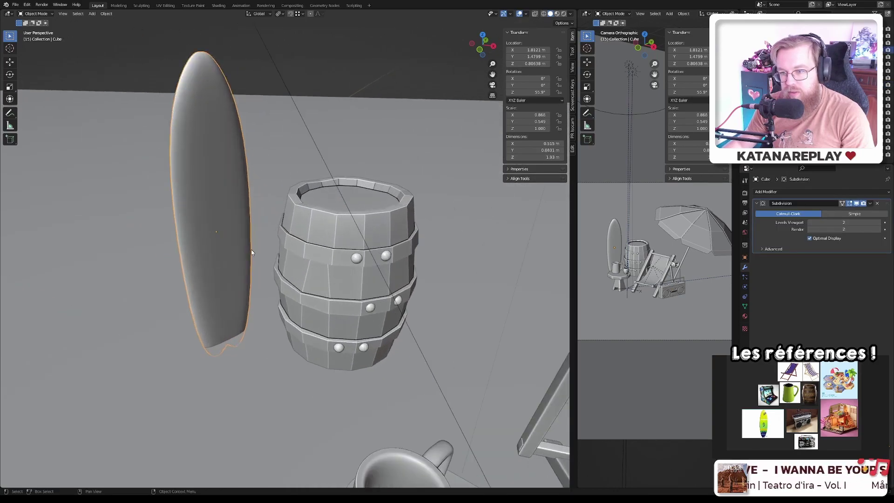
{"action": "scroll", "coordinate": [223, 251], "scroll_direction": "down", "scroll_amount": 6}
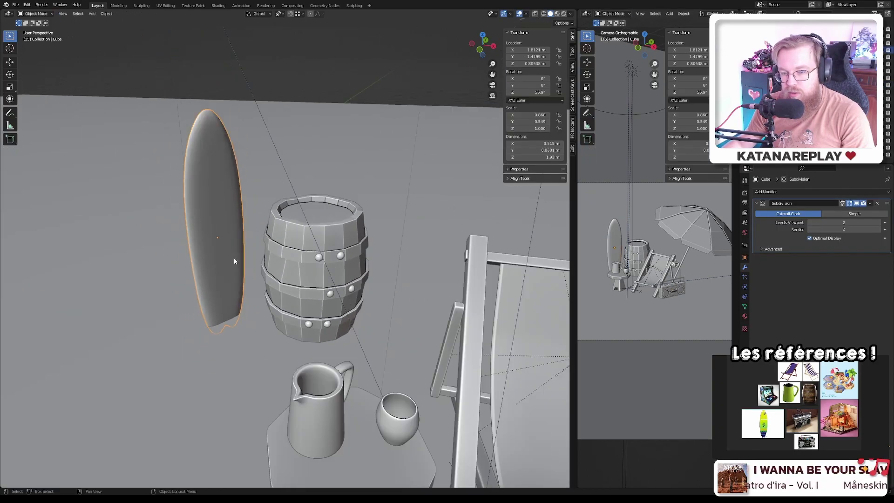
{"action": "middle_click_drag", "start_coordinate": [253, 295], "coordinate": [321, 233], "text": "shift"}
- Check the scene in top and front views, finishing in the top-down view
{"action": "key", "text": "KP_7"}
{"action": "key", "text": "KP_1"}
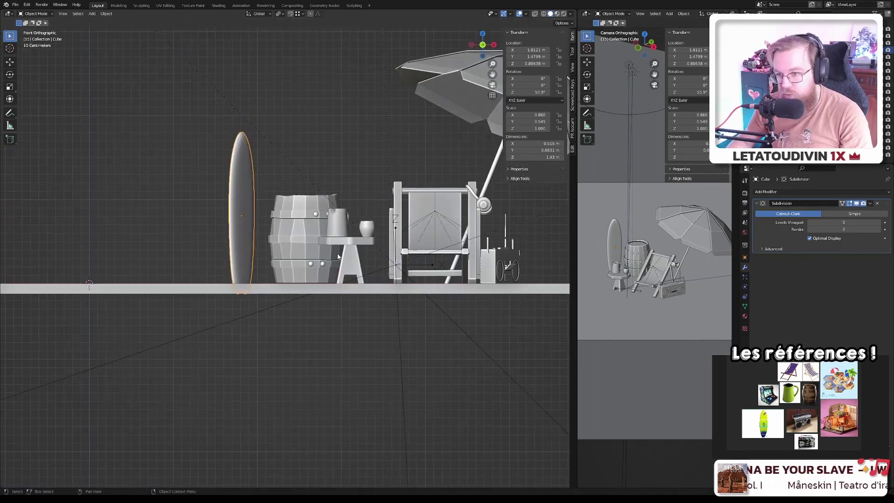
{"action": "key", "text": "KP_7"}
{"action": "scroll", "coordinate": [331, 247], "scroll_direction": "up", "scroll_amount": 5, "text": "ctrl"}
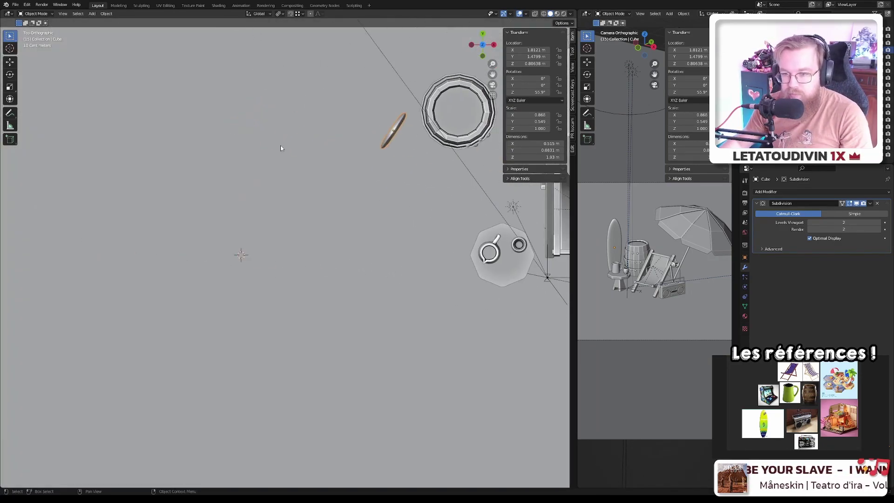
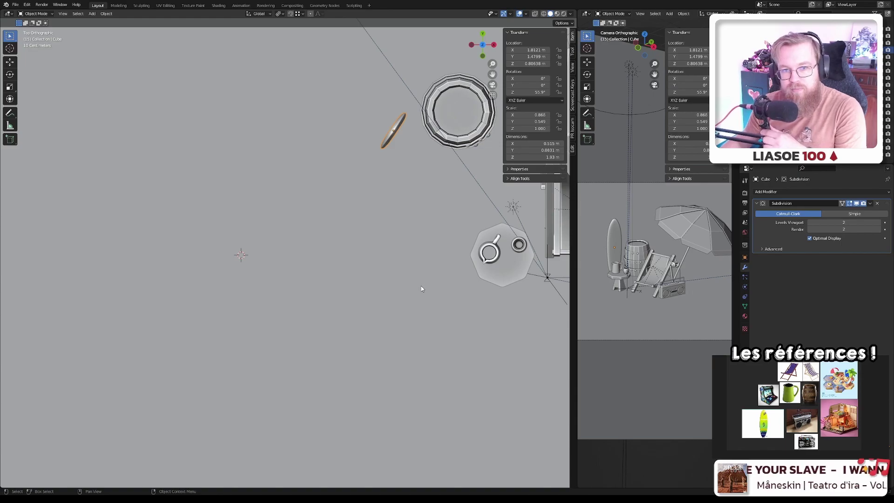
- Add a new cube away from the props and scale it down to 0.285
{"action": "scroll", "coordinate": [415, 286], "scroll_direction": "up", "scroll_amount": 5}
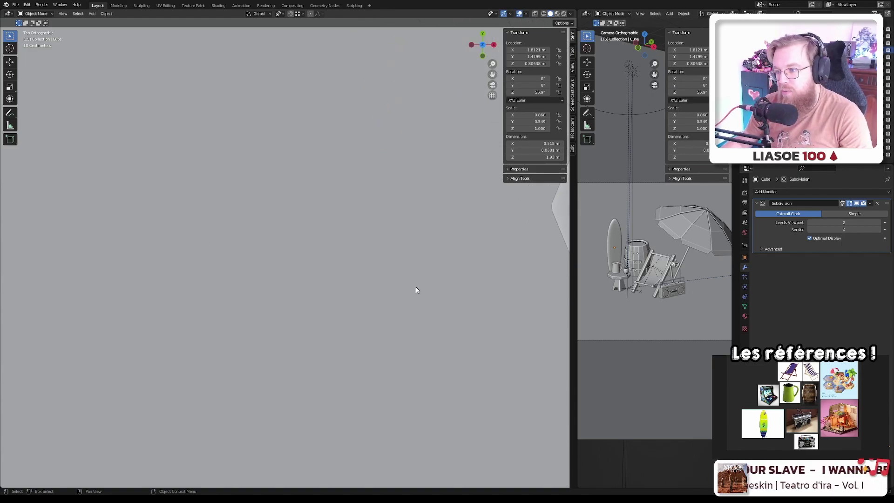
{"action": "scroll", "coordinate": [416, 287], "scroll_direction": "down", "scroll_amount": 5}
{"action": "middle_click_drag", "start_coordinate": [455, 308], "coordinate": [331, 259]}
{"action": "scroll", "coordinate": [522, 279], "scroll_direction": "up", "scroll_amount": 2}
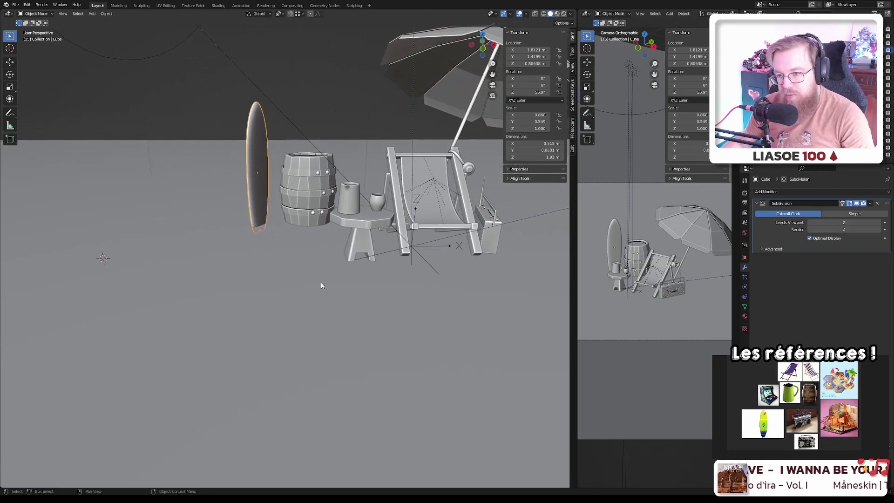
{"action": "scroll", "coordinate": [321, 282], "scroll_direction": "up", "scroll_amount": 2}
{"action": "middle_click_drag", "start_coordinate": [280, 290], "coordinate": [293, 266]}
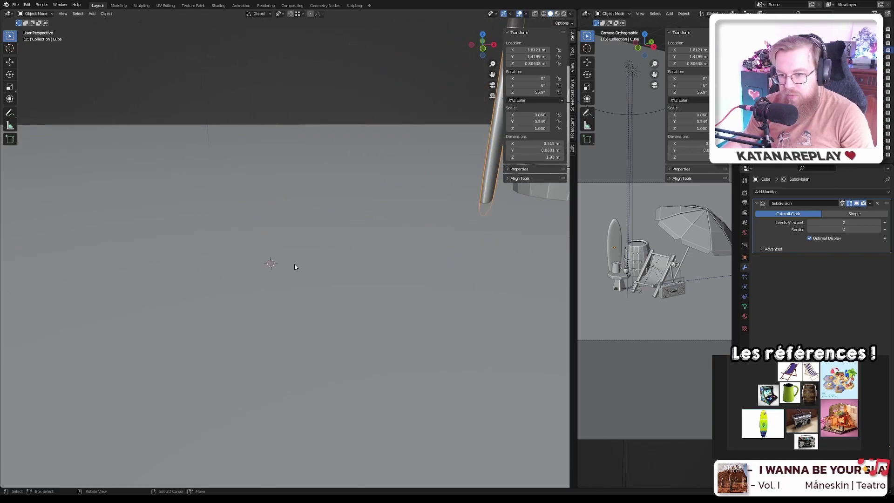
{"action": "key", "text": "shift+a"}
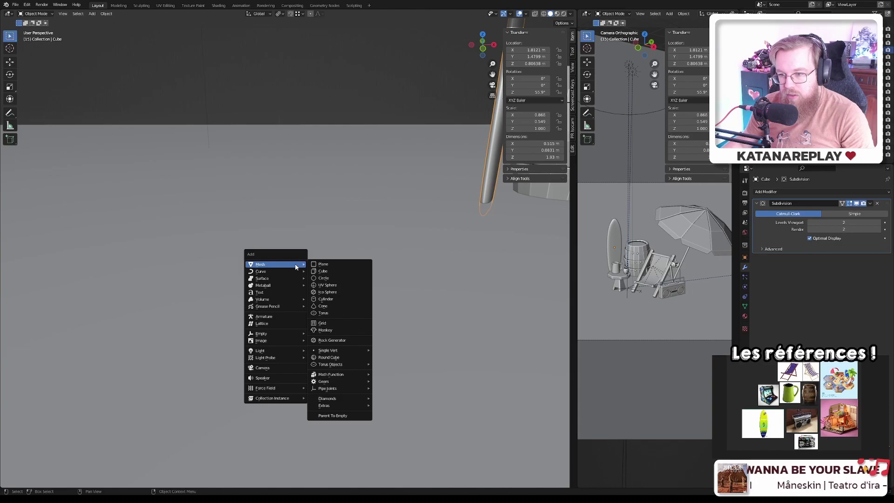
{"action": "left_click", "coordinate": [322, 271]}
{"action": "scroll", "coordinate": [326, 276], "scroll_direction": "down", "scroll_amount": 3}
{"action": "scroll", "coordinate": [328, 278], "scroll_direction": "down", "scroll_amount": 4}
{"action": "key", "text": "s"}
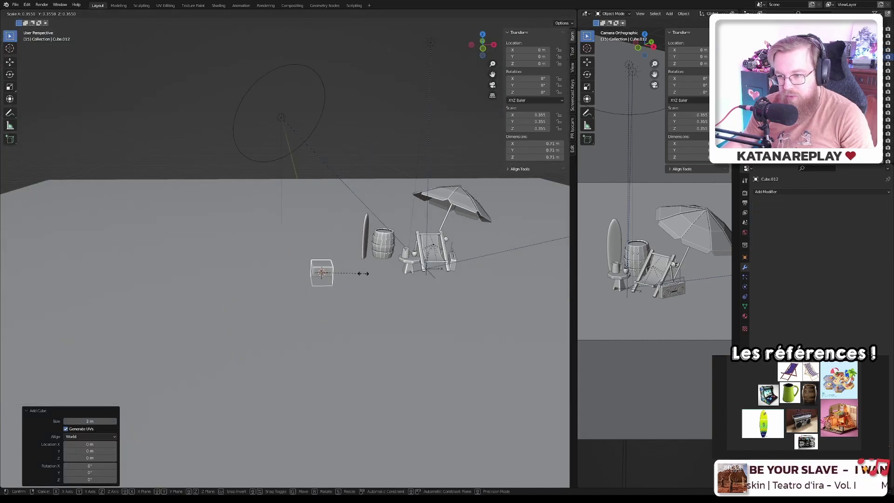
{"action": "left_click", "coordinate": [356, 274]}
- Isolate the cube in Local View and apply its rotation and scale so scale reads 1.000
{"action": "key", "text": "KP_Divide"}
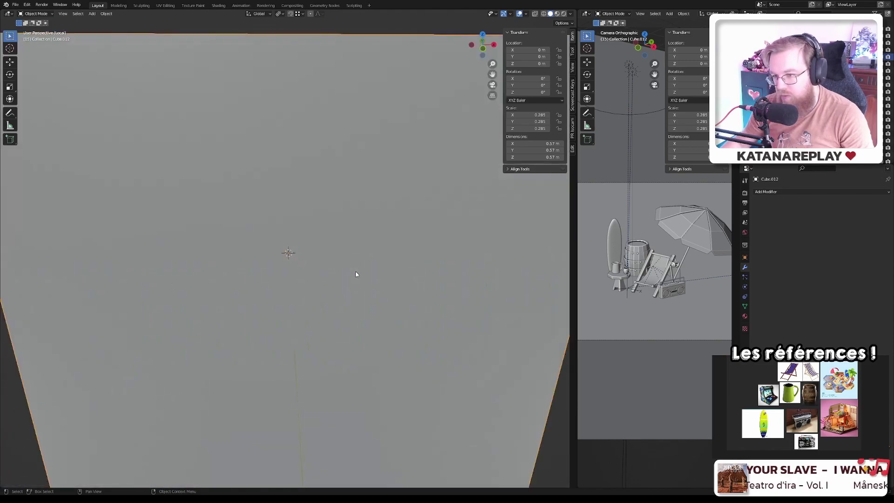
{"action": "key", "text": "Tab"}
{"action": "key", "text": "Tab"}
{"action": "scroll", "coordinate": [294, 233], "scroll_direction": "down", "scroll_amount": 1}
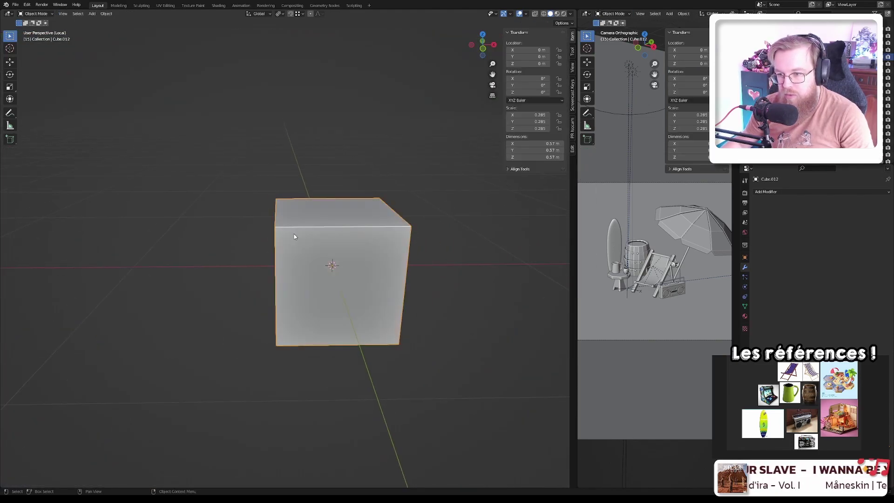
{"action": "key", "text": "shift+a"}
{"action": "mouse_move", "coordinate": [298, 236]}
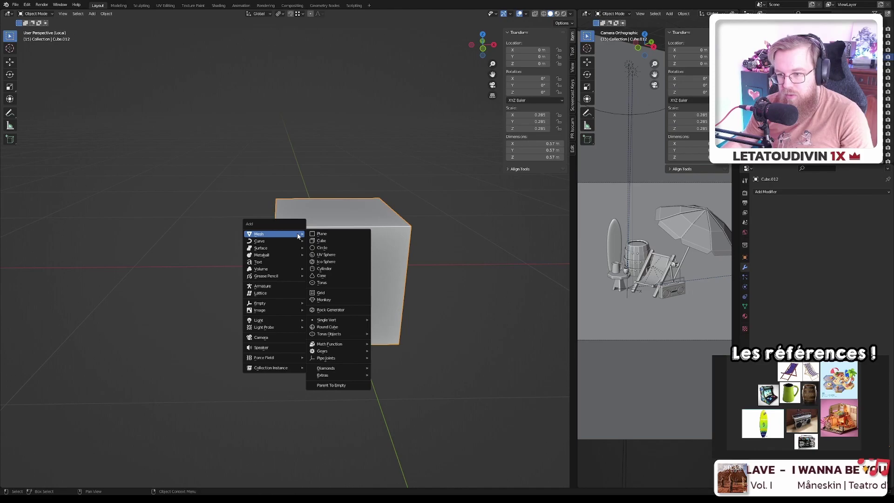
{"action": "key", "text": "Escape"}
{"action": "key", "text": "ctrl+a"}
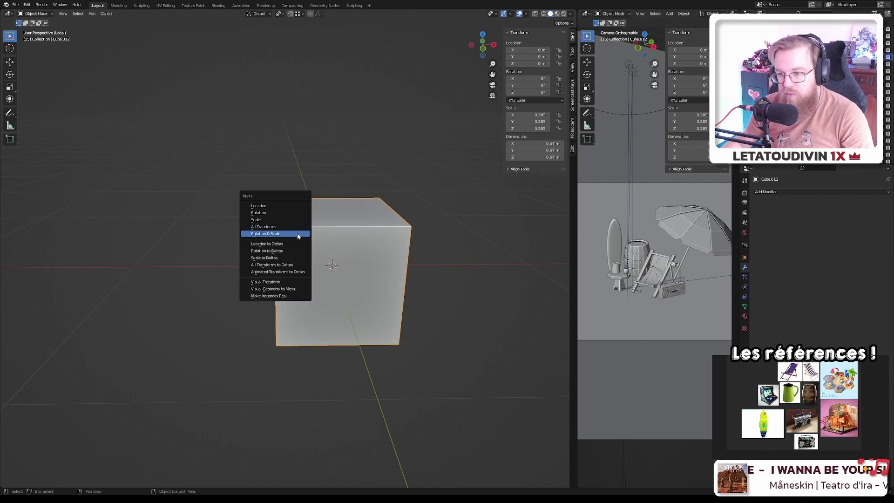
{"action": "left_click", "coordinate": [299, 234]}
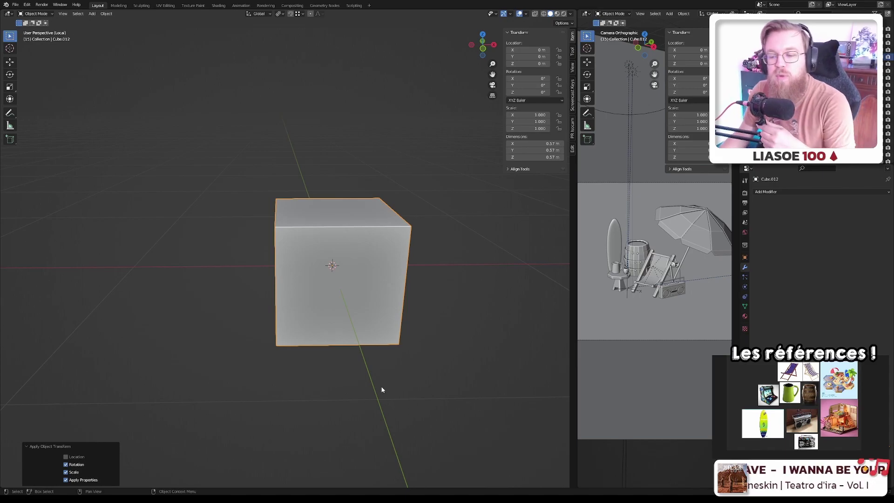
{"action": "key", "text": "Tab"}
{"action": "scroll", "coordinate": [312, 294], "scroll_direction": "up", "scroll_amount": 3}
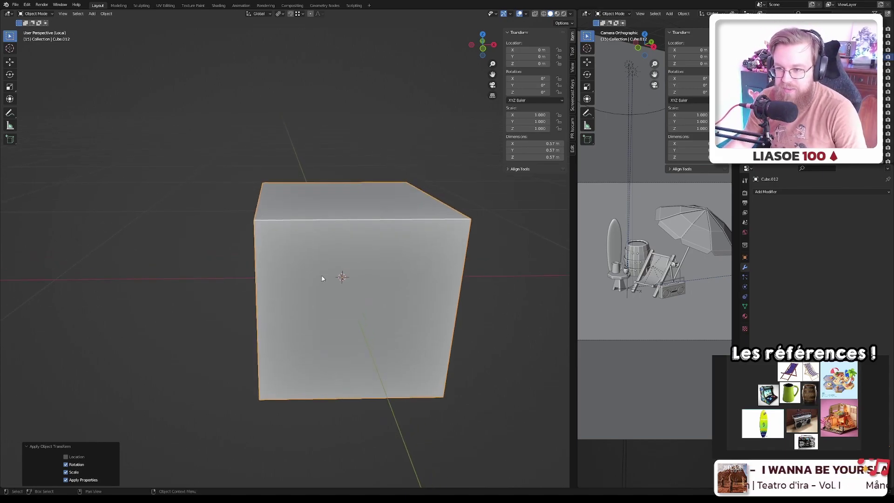
- Cut a centred edge loop across the cube, undoing a second perpendicular cut
{"action": "middle_click_drag", "start_coordinate": [329, 270], "coordinate": [347, 278]}
{"action": "key", "text": "alt+a"}
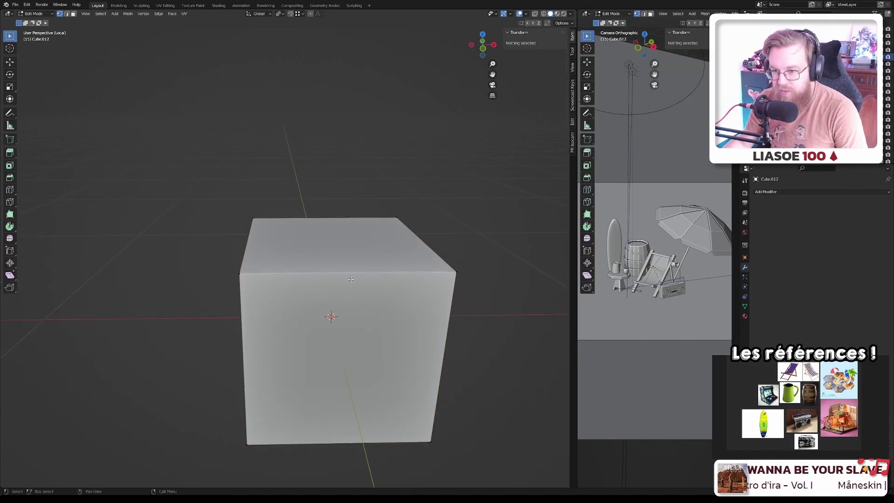
{"action": "key", "text": "ctrl+r"}
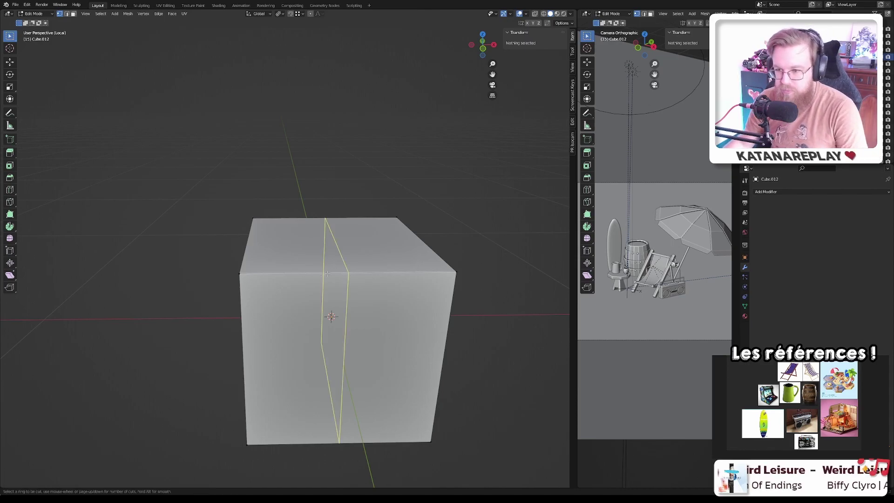
{"action": "left_click", "coordinate": [329, 272]}
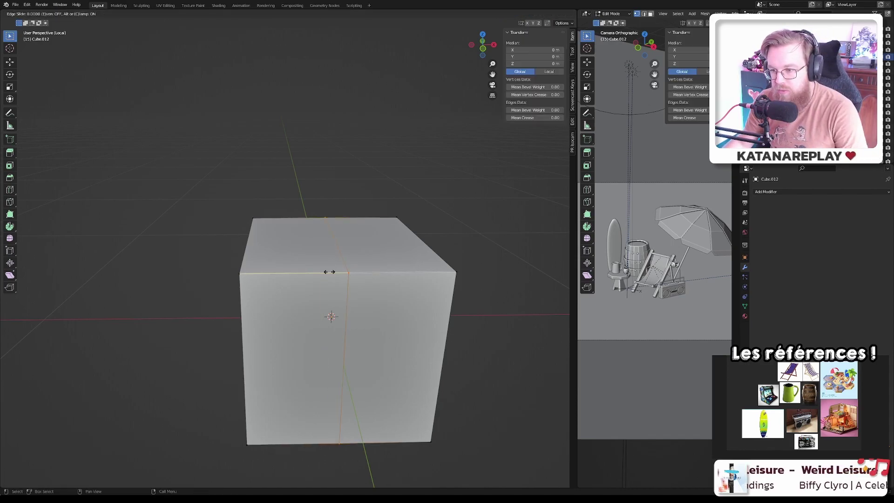
{"action": "right_click", "coordinate": [329, 272]}
{"action": "key", "text": "ctrl+r"}
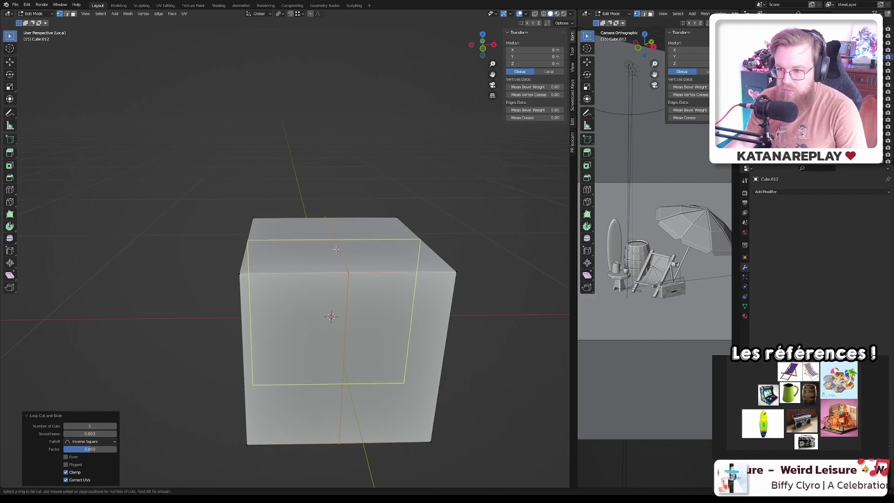
{"action": "left_click", "coordinate": [336, 247]}
{"action": "right_click", "coordinate": [335, 246]}
{"action": "middle_click_drag", "start_coordinate": [332, 242], "coordinate": [382, 278]}
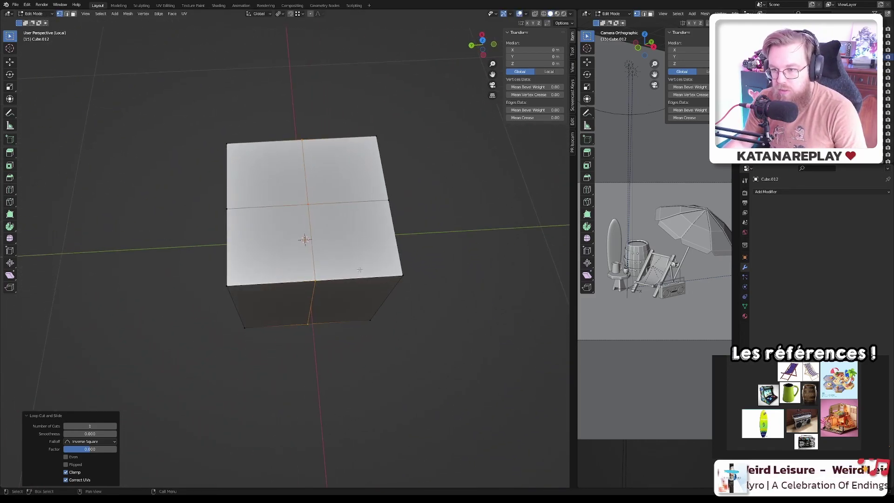
{"action": "key", "text": "ctrl+z"}
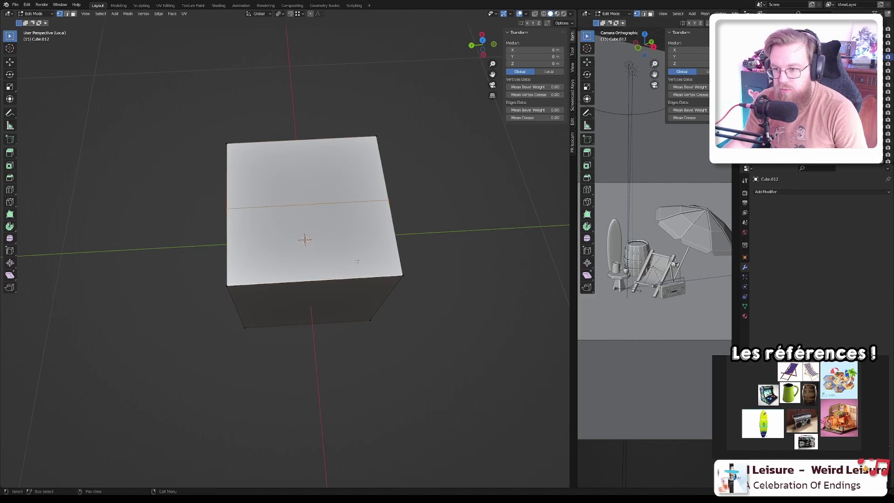
- Trial-bevel the loop edges with 1 segment at wide and 0.393 m widths, undoing both
{"action": "left_click", "coordinate": [350, 209]}
{"action": "middle_click_drag", "start_coordinate": [349, 209], "coordinate": [304, 214]}
{"action": "key", "text": "ctrl+b"}
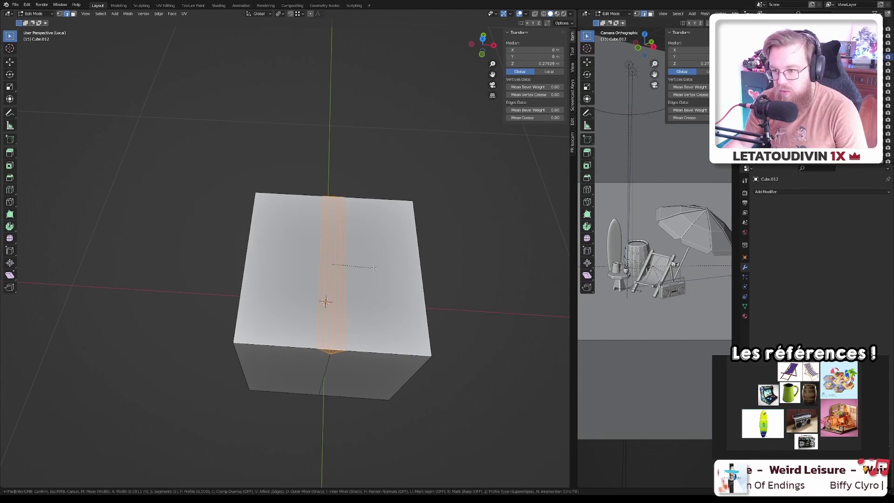
{"action": "left_click", "coordinate": [488, 292]}
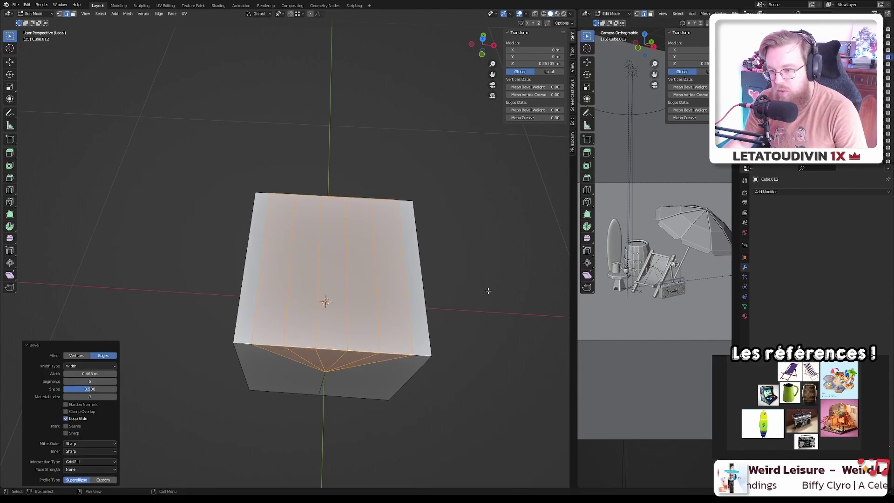
{"action": "left_click", "coordinate": [90, 381]}
{"action": "type", "text": "1"}
{"action": "key", "text": "Return"}
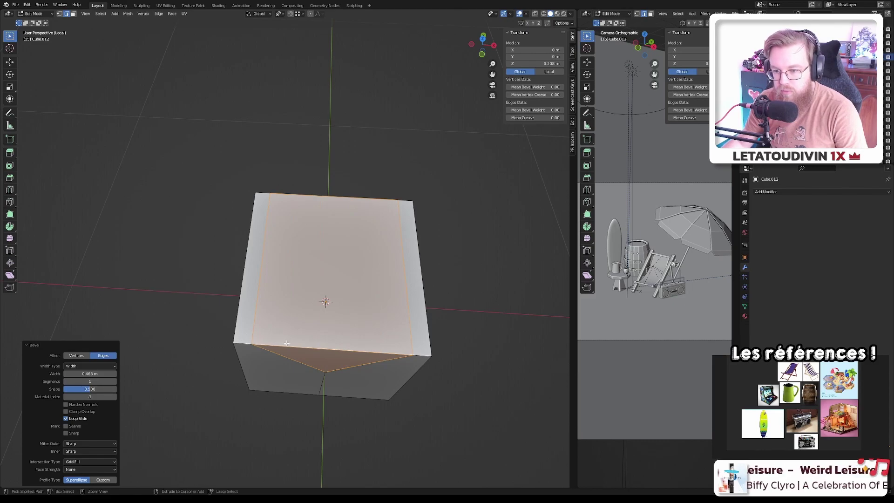
{"action": "key", "text": "ctrl+z"}
{"action": "key", "text": "ctrl+b"}
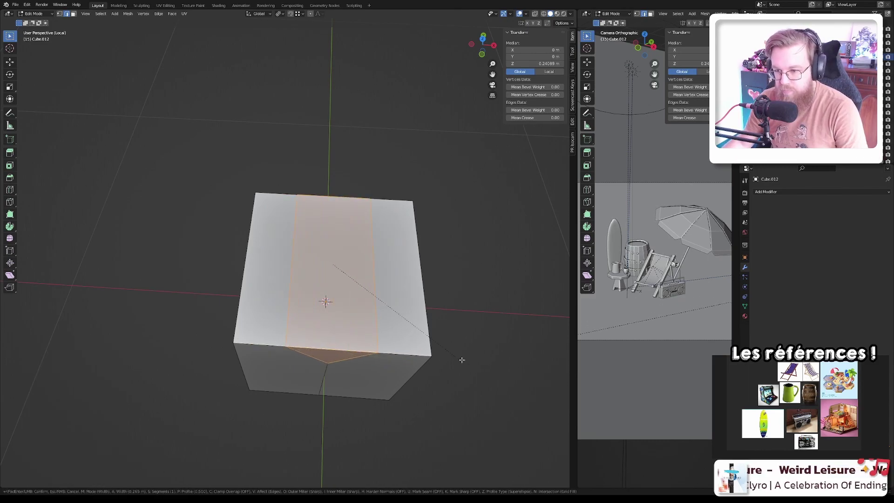
{"action": "left_click", "coordinate": [504, 364]}
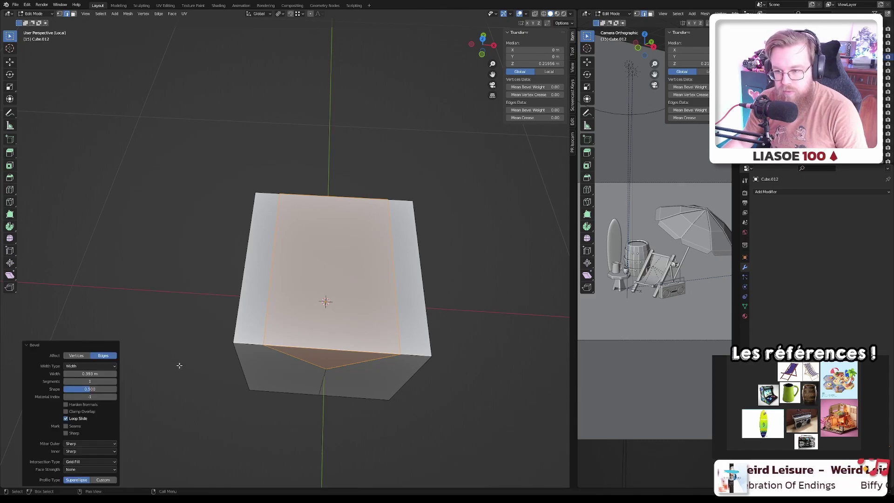
{"action": "key", "text": "ctrl+z"}
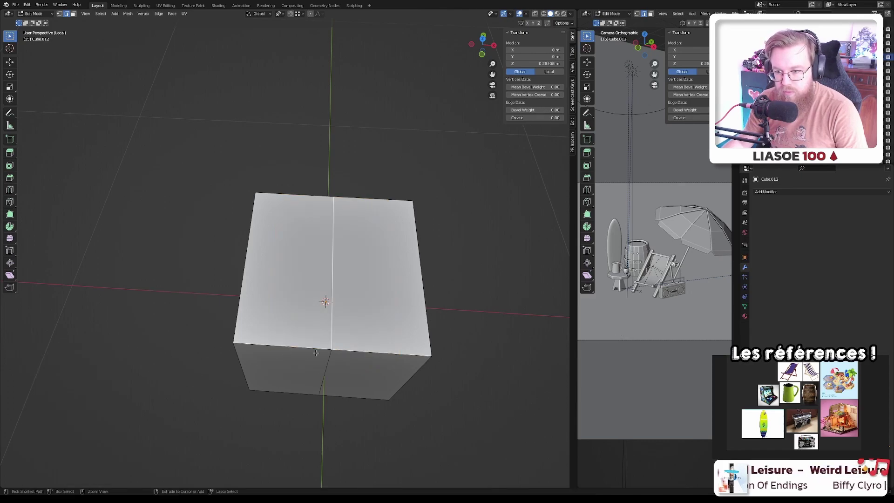
- Add a crossing centre loop and bevel the two crossing edges 0.387 m wide
{"action": "key", "text": "ctrl+r"}
{"action": "left_click", "coordinate": [393, 287]}
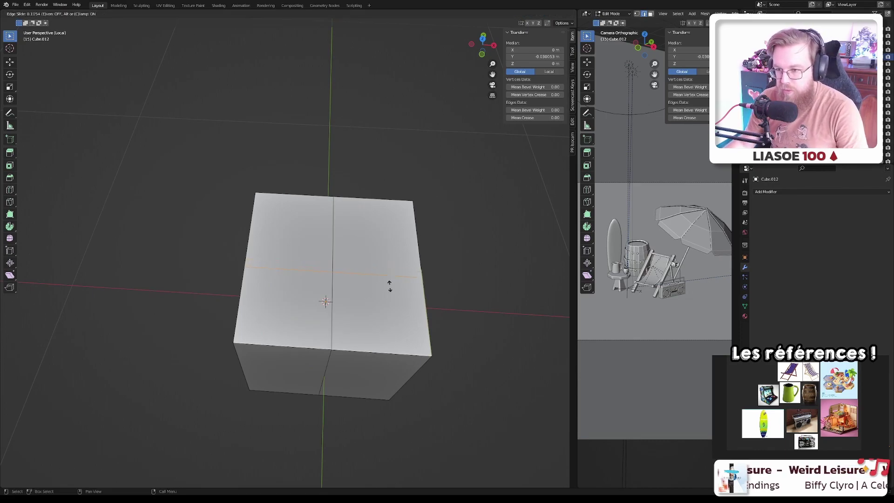
{"action": "right_click", "coordinate": [326, 258]}
{"action": "left_click", "coordinate": [334, 254]}
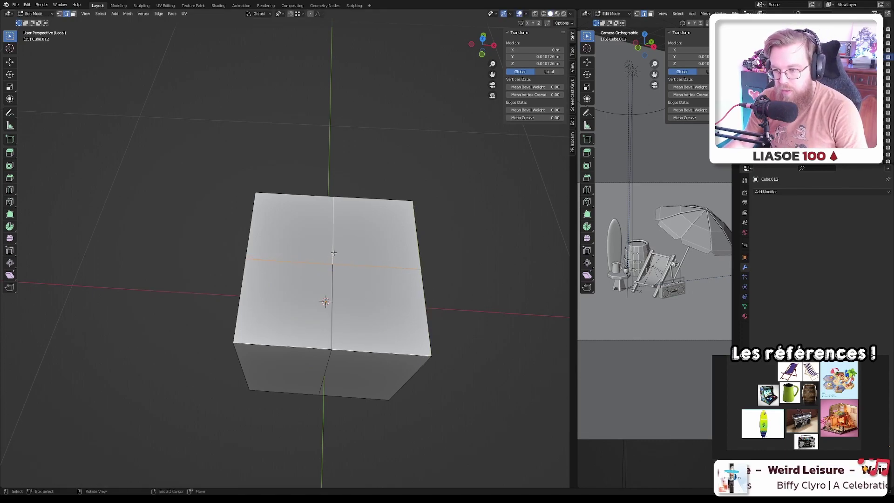
{"action": "left_click", "coordinate": [334, 289], "text": "shift"}
{"action": "key", "text": "ctrl+b"}
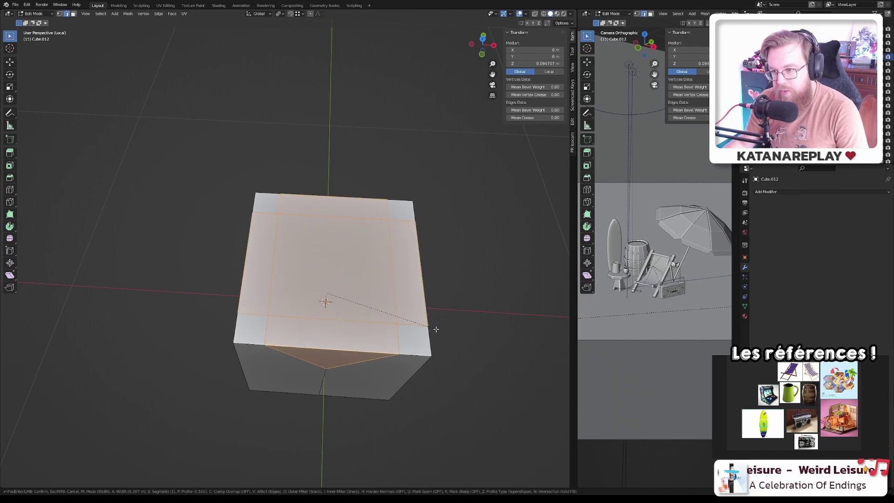
{"action": "left_click", "coordinate": [436, 330]}
- Select the four corner faces on the cube's top
{"action": "middle_click_drag", "start_coordinate": [453, 327], "coordinate": [401, 335]}
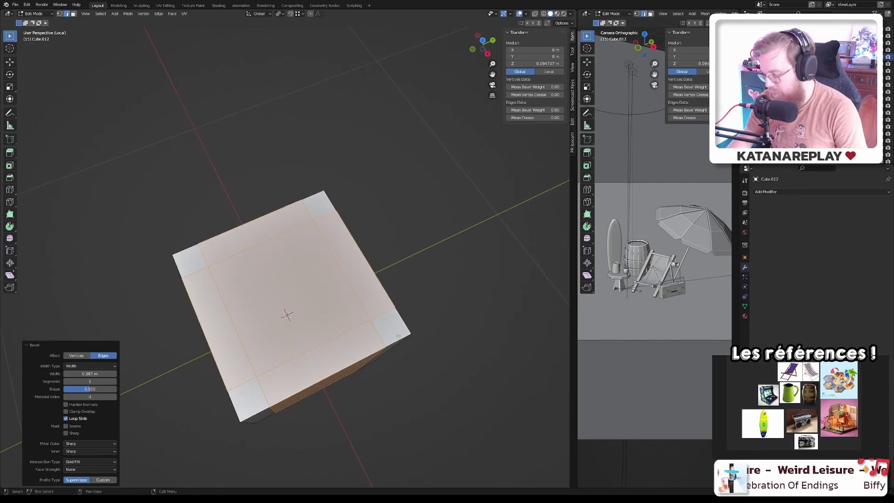
{"action": "left_click", "coordinate": [401, 335]}
{"action": "left_click", "coordinate": [319, 205], "text": "shift"}
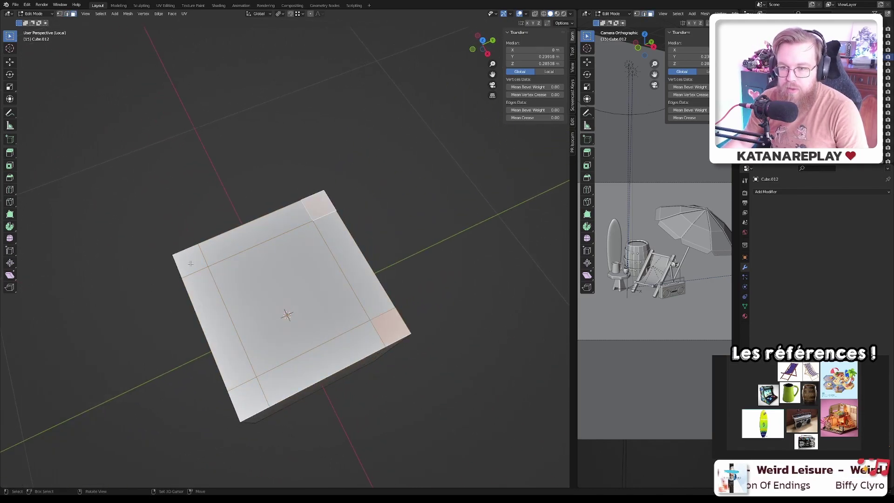
{"action": "left_click", "coordinate": [189, 259], "text": "shift"}
{"action": "left_click", "coordinate": [252, 401], "text": "shift"}
{"action": "left_click", "coordinate": [252, 406], "text": "shift"}
- Cancel a trial extrusion and bevel the selected top edges instead
{"action": "key", "text": "KP_1"}
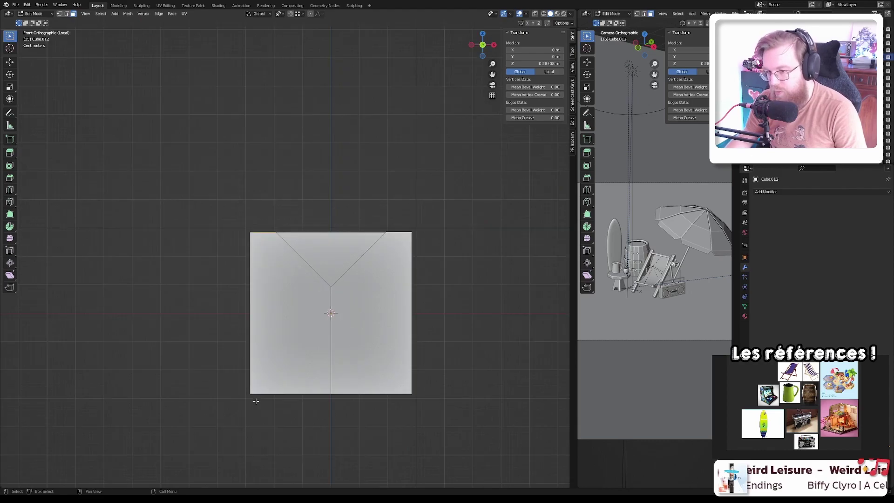
{"action": "key", "text": "e"}
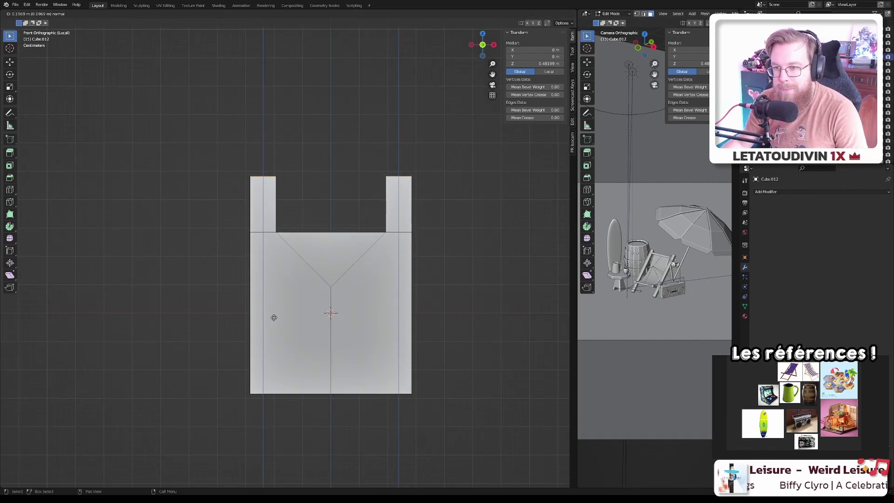
{"action": "right_click", "coordinate": [274, 318]}
{"action": "middle_click_drag", "start_coordinate": [274, 318], "coordinate": [315, 320]}
{"action": "key", "text": "ctrl+z"}
{"action": "key", "text": "ctrl+z"}
{"action": "key", "text": "ctrl+z"}
{"action": "key", "text": "ctrl+z"}
{"action": "key", "text": "ctrl+z"}
{"action": "key", "text": "ctrl+z"}
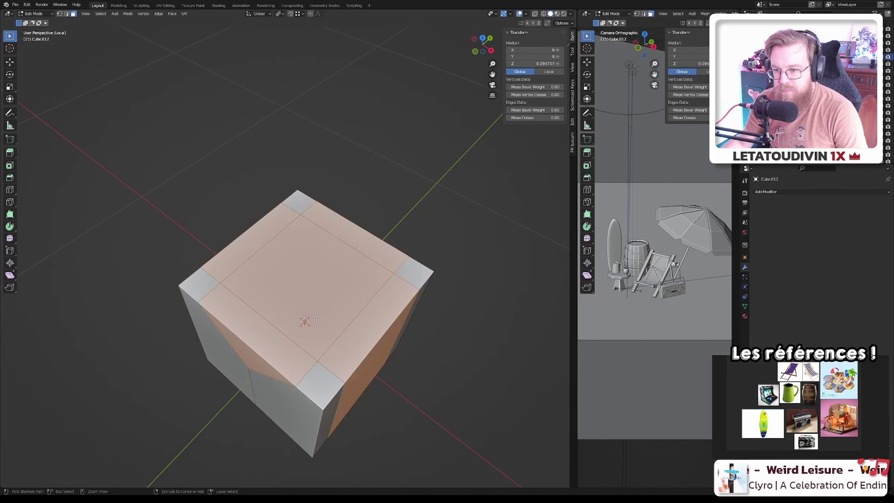
{"action": "key", "text": "ctrl+b"}
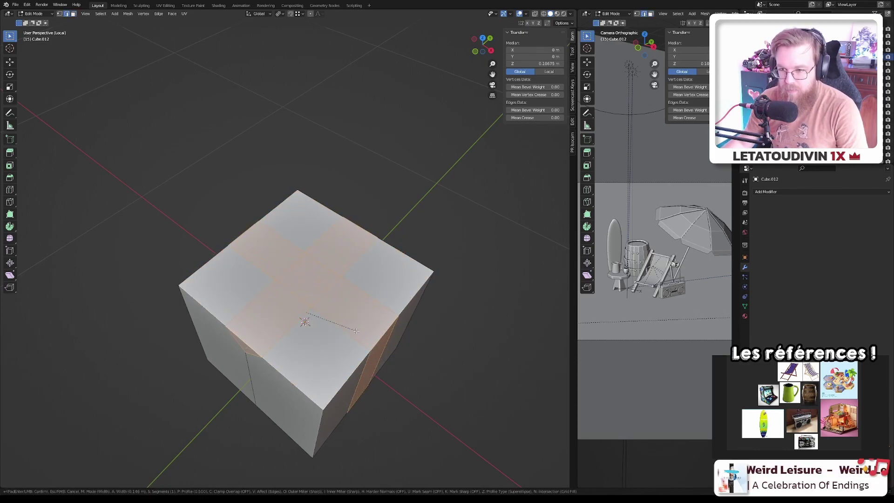
{"action": "left_click", "coordinate": [385, 344]}
- Extrude the four top corner faces 0.22363 m upward into square posts
{"action": "left_click", "coordinate": [318, 371]}
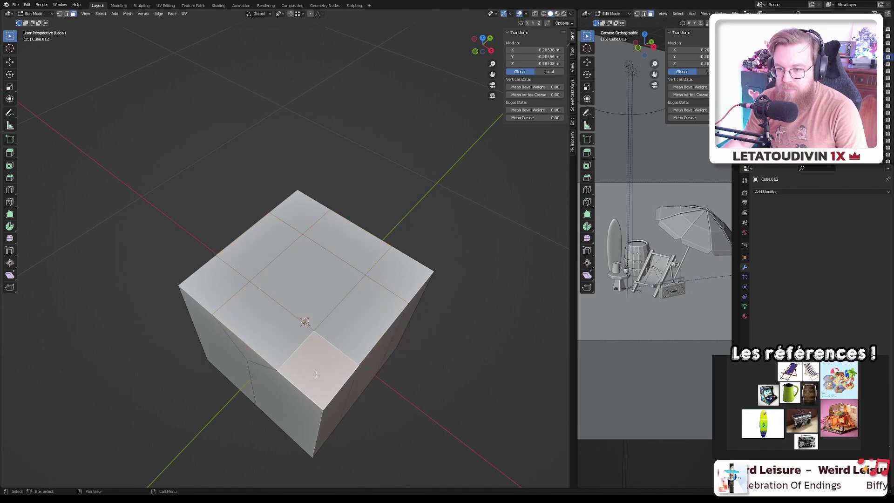
{"action": "left_click", "coordinate": [215, 280], "text": "shift"}
{"action": "left_click", "coordinate": [306, 219], "text": "shift"}
{"action": "left_click", "coordinate": [400, 275], "text": "shift"}
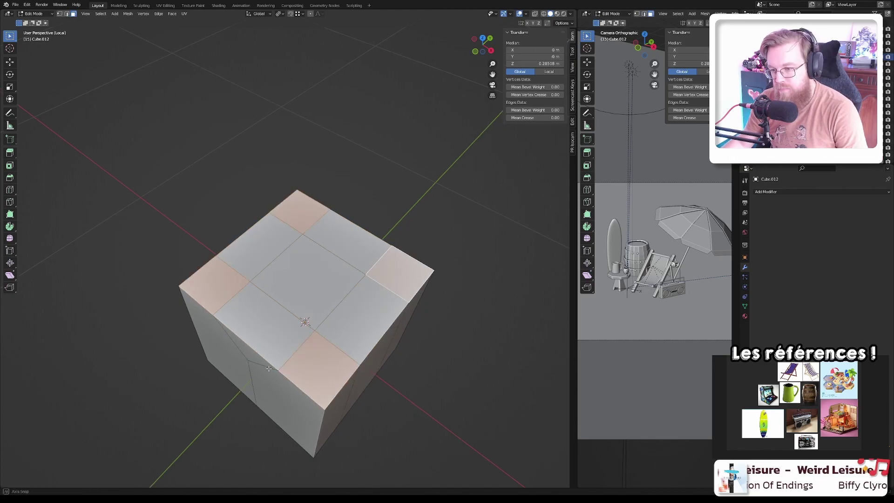
{"action": "middle_click_drag", "start_coordinate": [400, 274], "coordinate": [372, 242]}
{"action": "key", "text": "e"}
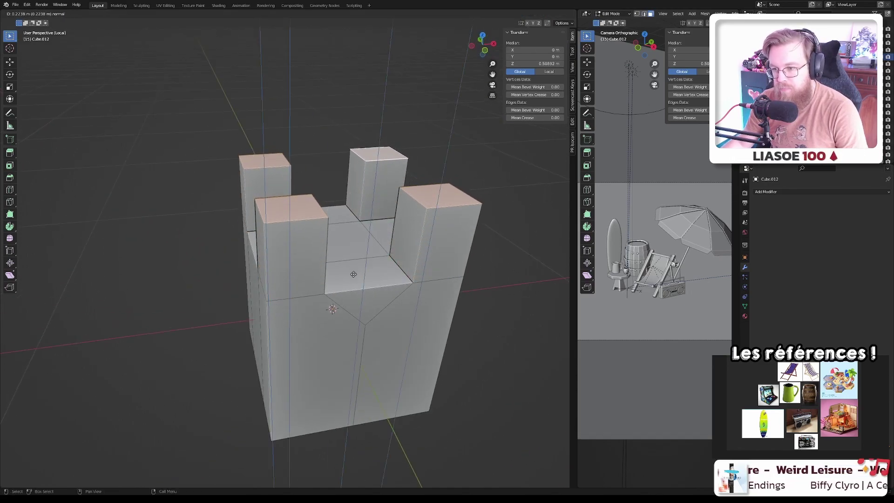
{"action": "left_click", "coordinate": [354, 275]}
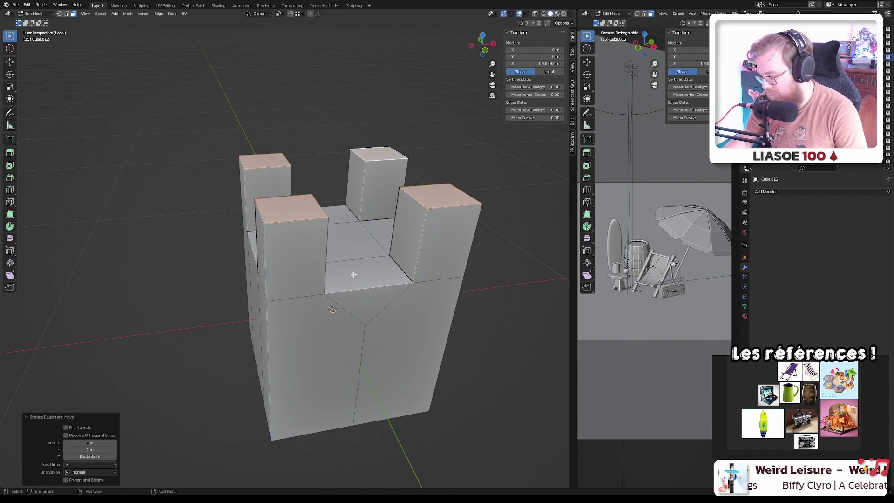
{"action": "key", "text": "KP_1"}
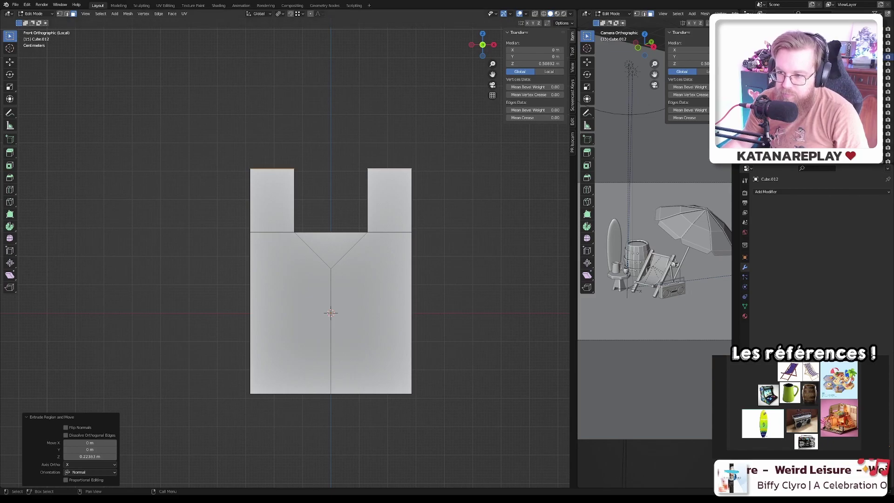
{"action": "middle_click_drag", "start_coordinate": [326, 343], "coordinate": [342, 298]}
- Dissolve the extra front edges into a single face
{"action": "left_click", "coordinate": [354, 261]}
{"action": "left_click", "coordinate": [366, 235], "text": "shift"}
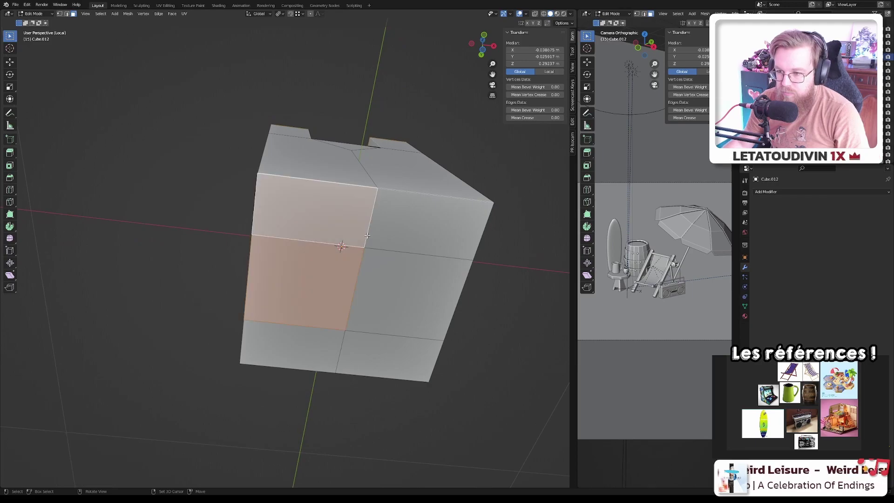
{"action": "left_click", "coordinate": [352, 262]}
{"action": "key", "text": "2"}
{"action": "left_click", "coordinate": [326, 243]}
{"action": "left_click", "coordinate": [380, 235], "text": "shift"}
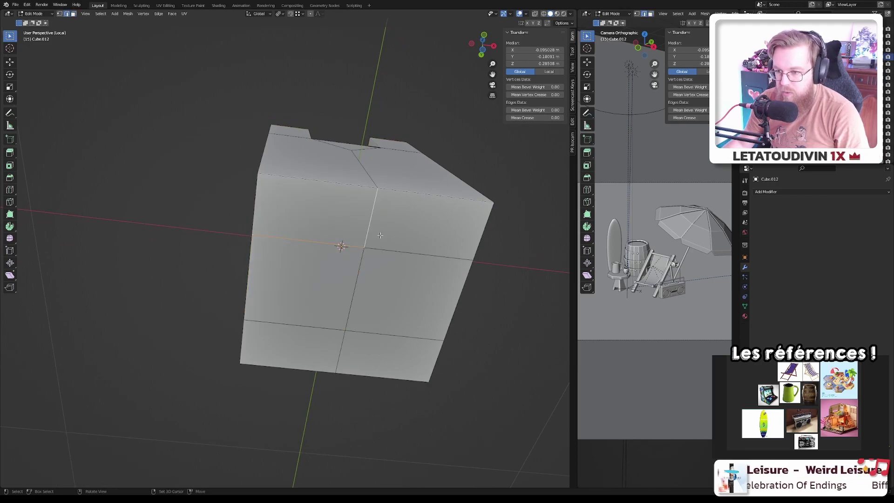
{"action": "key", "text": "x"}
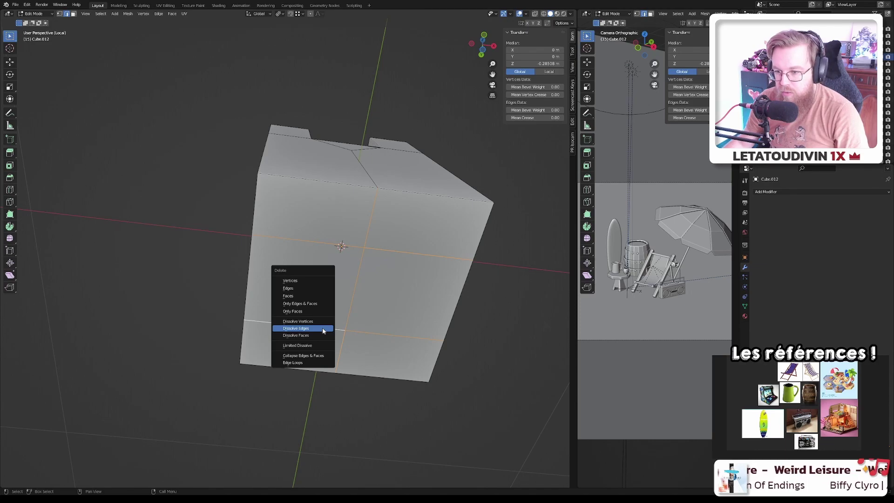
{"action": "left_click", "coordinate": [323, 331]}
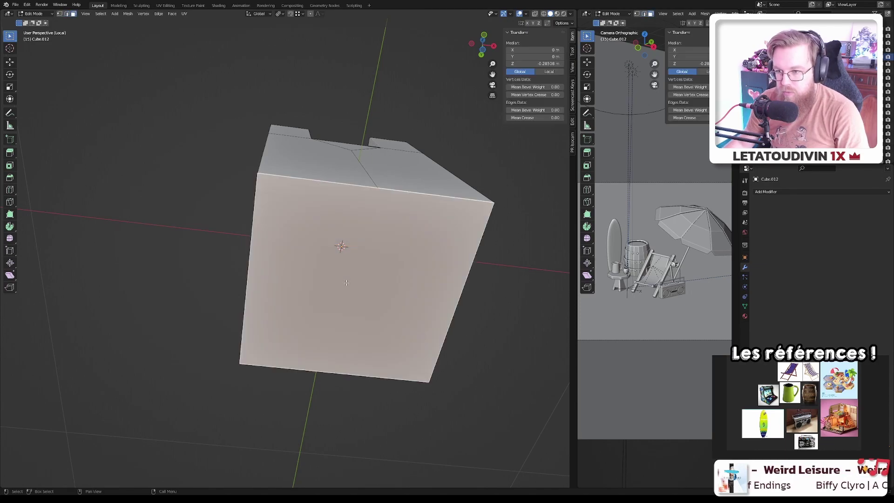
- Scale the base face outward to 1.331, excluding the Z axis
{"action": "middle_click_drag", "start_coordinate": [323, 331], "coordinate": [388, 304]}
{"action": "key", "text": "s"}
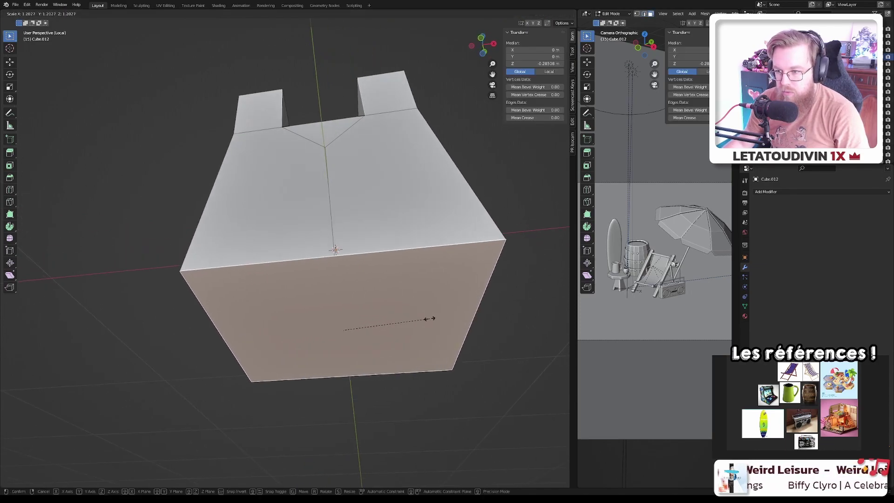
{"action": "key", "text": "Escape"}
{"action": "key", "text": "s"}
{"action": "key", "text": "shift+z"}
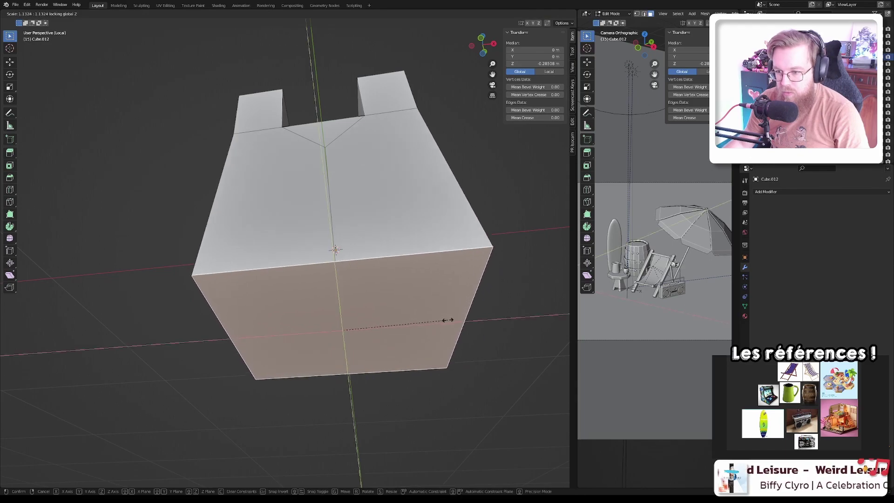
{"action": "left_click", "coordinate": [466, 321]}
{"action": "middle_click_drag", "start_coordinate": [465, 321], "coordinate": [322, 260]}
- Inspect the tapered block in Object Mode, then return to Edit Mode
{"action": "scroll", "coordinate": [321, 260], "scroll_direction": "down", "scroll_amount": 2}
{"action": "scroll", "coordinate": [316, 260], "scroll_direction": "up", "scroll_amount": 4}
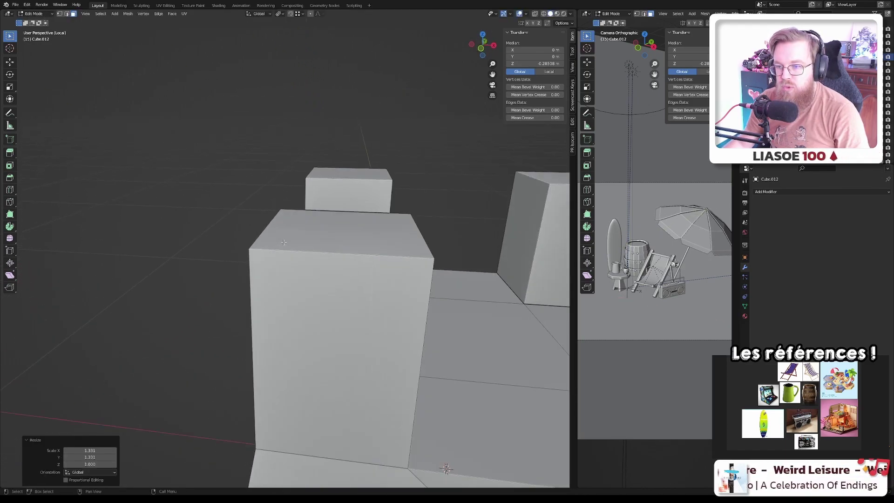
{"action": "scroll", "coordinate": [310, 259], "scroll_direction": "down", "scroll_amount": 5}
{"action": "scroll", "coordinate": [308, 256], "scroll_direction": "up", "scroll_amount": 3}
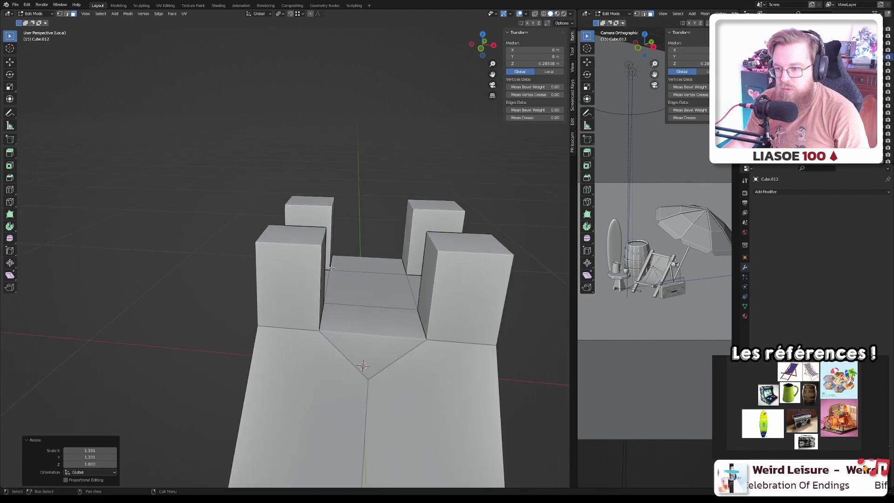
{"action": "scroll", "coordinate": [307, 249], "scroll_direction": "down", "scroll_amount": 1}
{"action": "left_click", "coordinate": [305, 245]}
{"action": "middle_click_drag", "start_coordinate": [377, 258], "coordinate": [401, 251]}
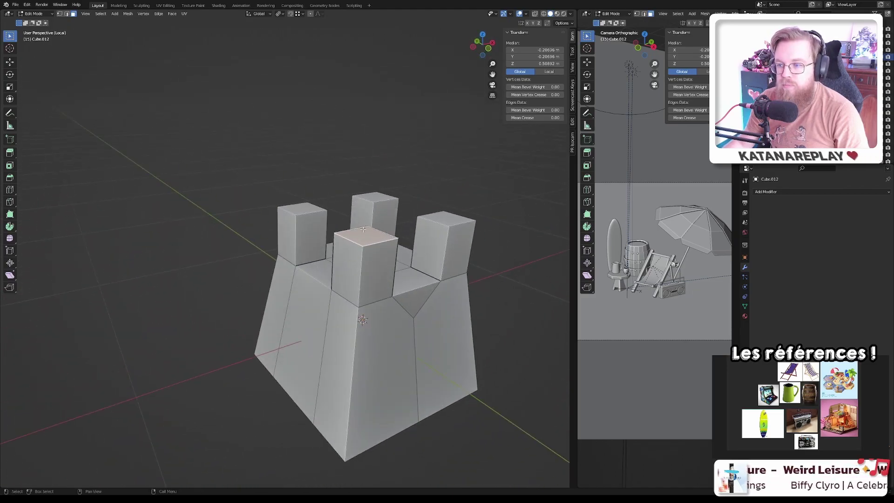
{"action": "scroll", "coordinate": [372, 247], "scroll_direction": "up", "scroll_amount": 5}
{"action": "scroll", "coordinate": [369, 243], "scroll_direction": "down", "scroll_amount": 3}
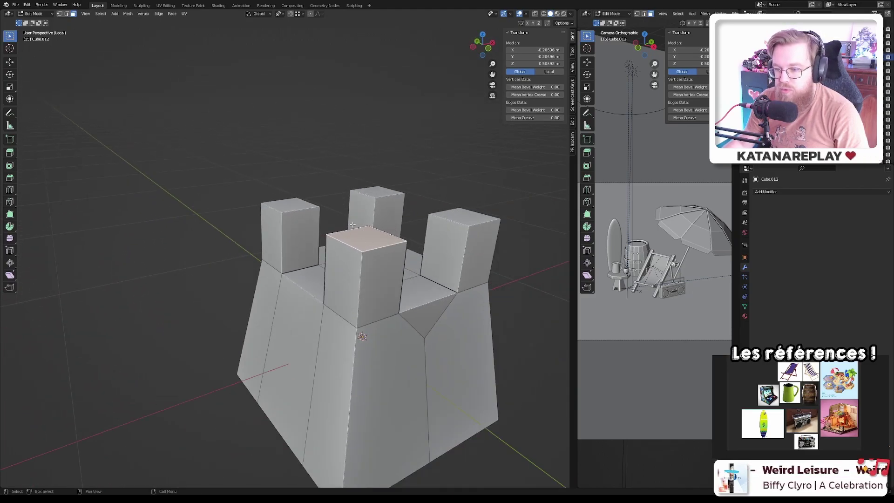
{"action": "scroll", "coordinate": [348, 235], "scroll_direction": "down", "scroll_amount": 5}
{"action": "key", "text": "Tab"}
{"action": "middle_click_drag", "start_coordinate": [345, 237], "coordinate": [363, 222]}
{"action": "key", "text": "Tab"}
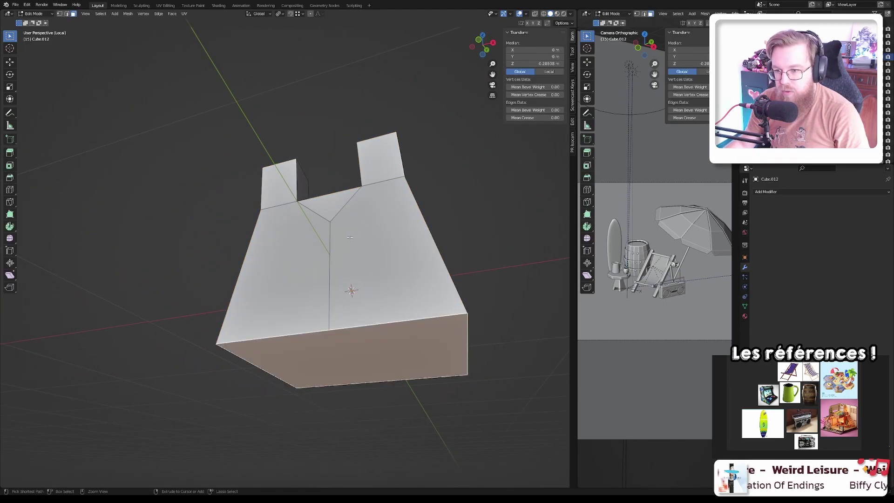
- Select and dissolve the remaining unwanted edges around the base
{"action": "left_click", "coordinate": [338, 242], "text": "ctrl"}
{"action": "key", "text": "2"}
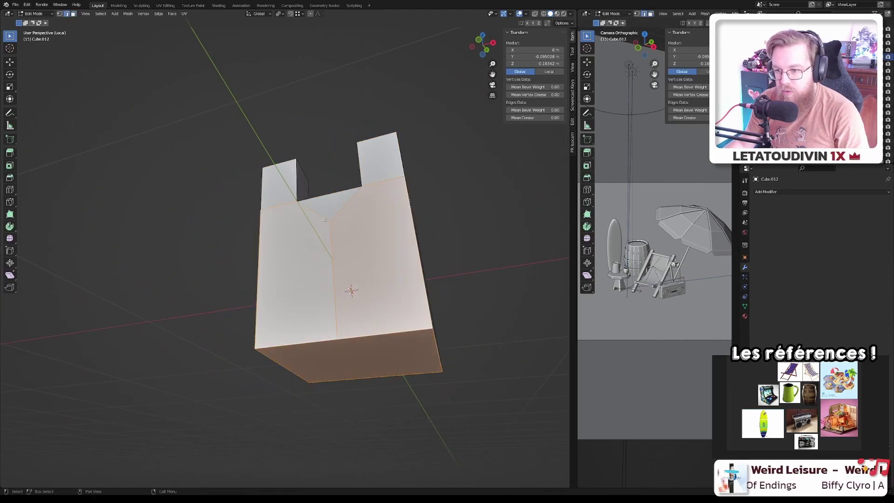
{"action": "left_click", "coordinate": [337, 215]}
{"action": "middle_click_drag", "start_coordinate": [441, 266], "coordinate": [371, 268]}
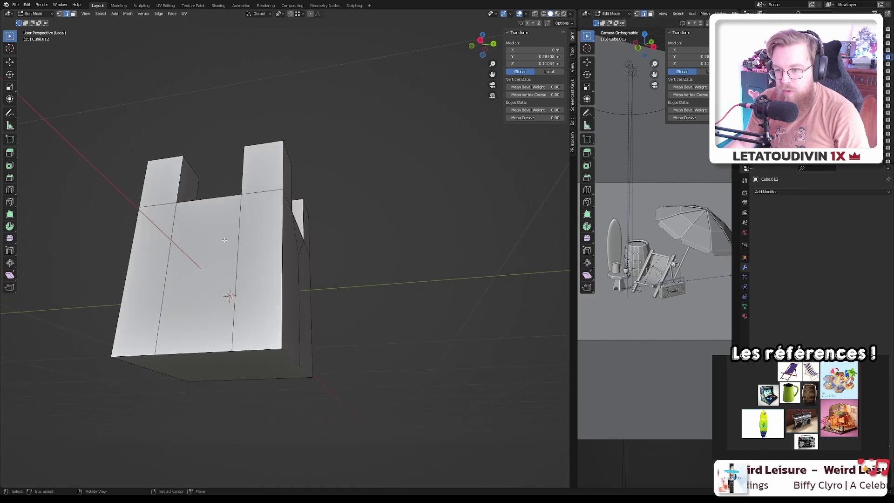
{"action": "left_click", "coordinate": [173, 241], "text": "alt"}
{"action": "middle_click_drag", "start_coordinate": [173, 240], "coordinate": [272, 290], "text": "alt"}
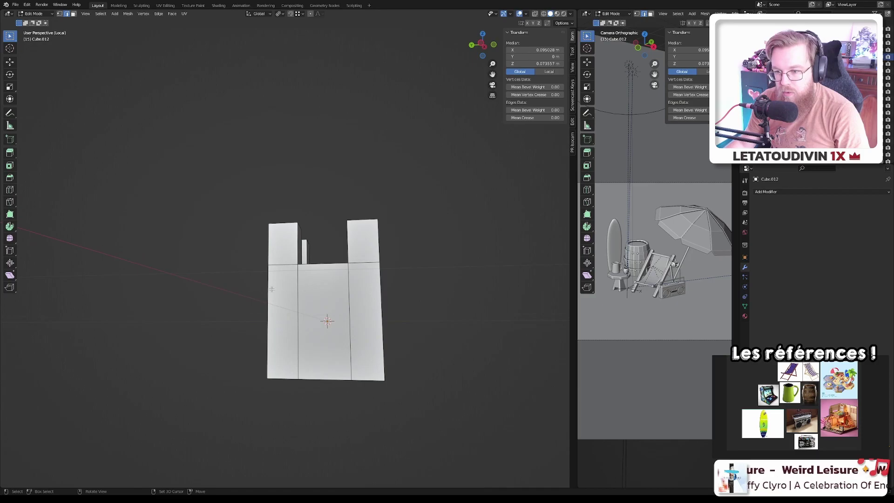
{"action": "left_click_drag", "start_coordinate": [356, 309], "coordinate": [356, 308]}
{"action": "middle_click_drag", "start_coordinate": [355, 308], "coordinate": [370, 302]}
{"action": "key", "text": "x"}
{"action": "left_click", "coordinate": [361, 304]}
- Scale the bottom face horizontally to 1.217, then 1.044, and check the flared base
{"action": "left_click", "coordinate": [370, 303]}
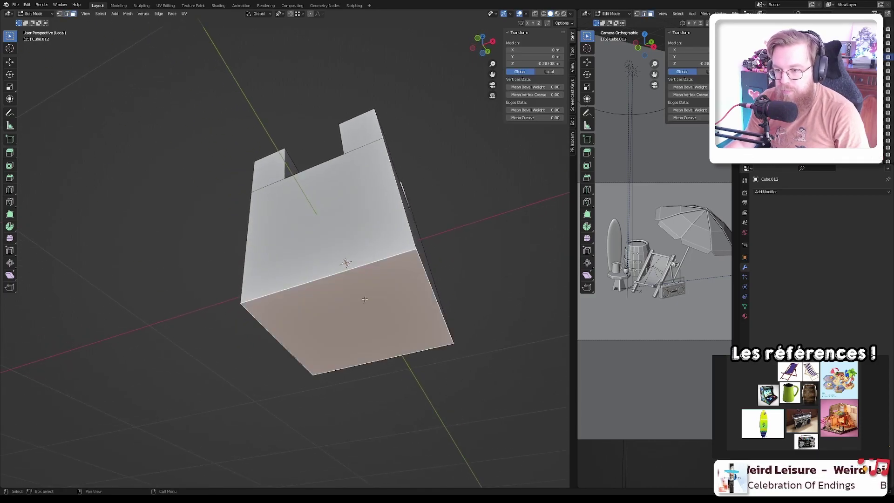
{"action": "key", "text": "s"}
{"action": "key", "text": "shift+z"}
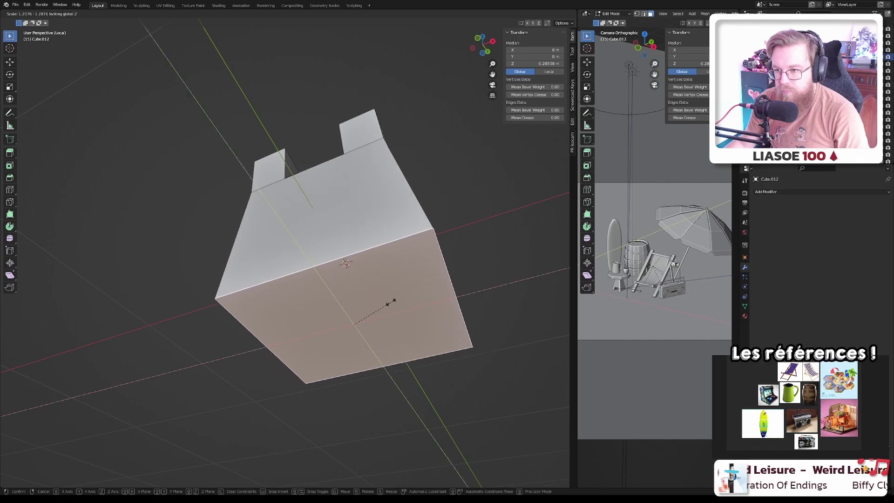
{"action": "left_click", "coordinate": [392, 294]}
{"action": "middle_click_drag", "start_coordinate": [392, 294], "coordinate": [415, 301]}
{"action": "key", "text": "s"}
{"action": "left_click", "coordinate": [411, 313]}
{"action": "key", "text": "Tab"}
{"action": "key", "text": "Tab"}
{"action": "left_click", "coordinate": [283, 293]}
{"action": "key", "text": "Tab"}
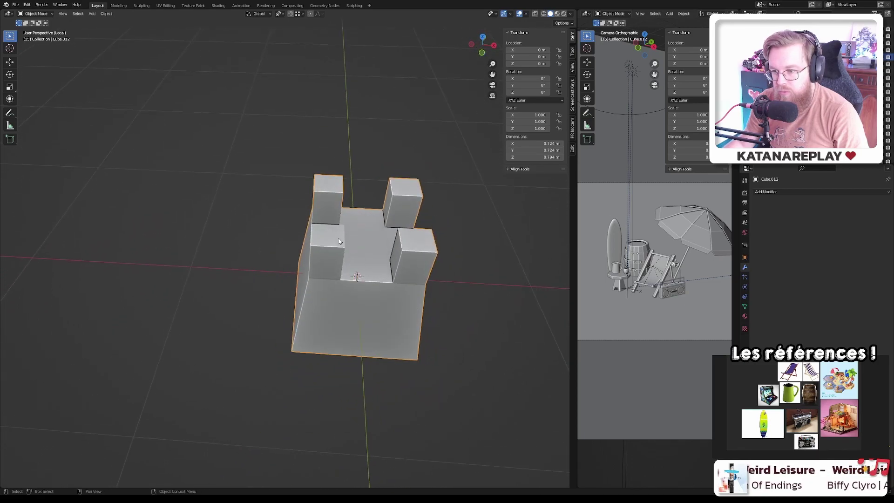
{"action": "key", "text": "Tab"}
{"action": "left_click", "coordinate": [327, 237]}
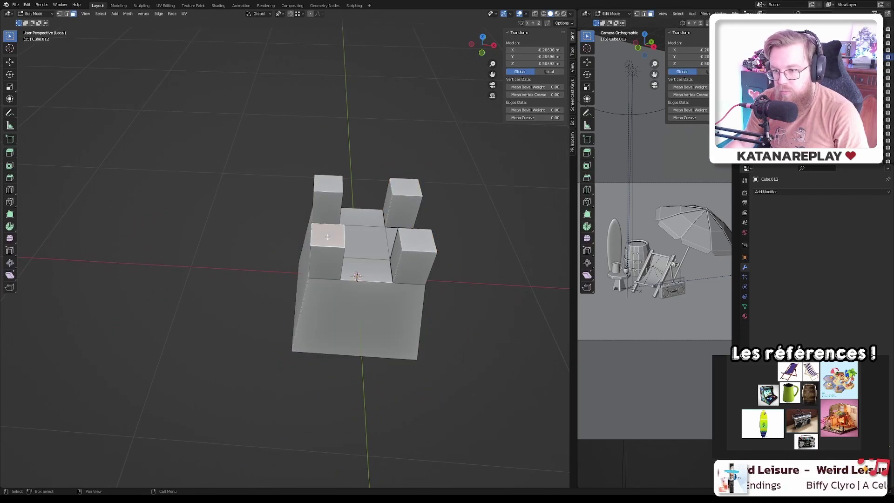
{"action": "left_click", "coordinate": [418, 240], "text": "shift"}
{"action": "left_click", "coordinate": [405, 188], "text": "shift"}
{"action": "left_click", "coordinate": [328, 183], "text": "shift"}
{"action": "scroll", "coordinate": [384, 220], "scroll_direction": "up", "scroll_amount": 3}
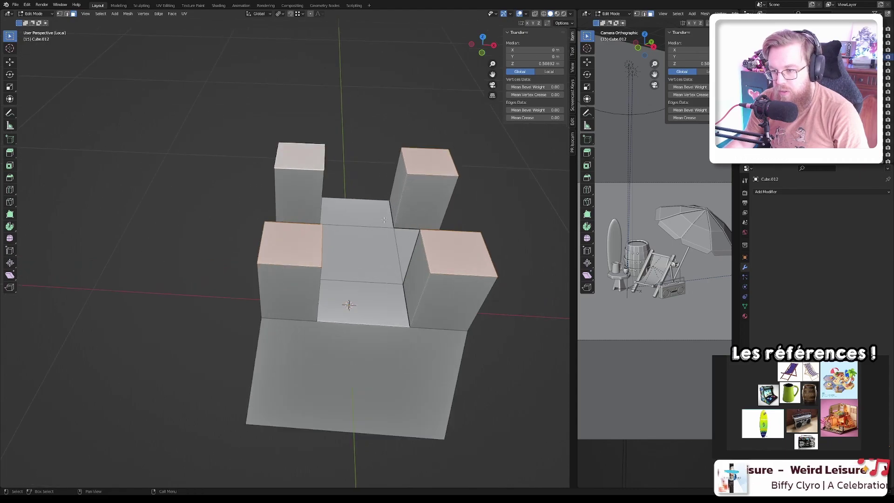
{"action": "middle_click_drag", "start_coordinate": [384, 219], "coordinate": [357, 236], "text": "shift"}
{"action": "key", "text": "i"}
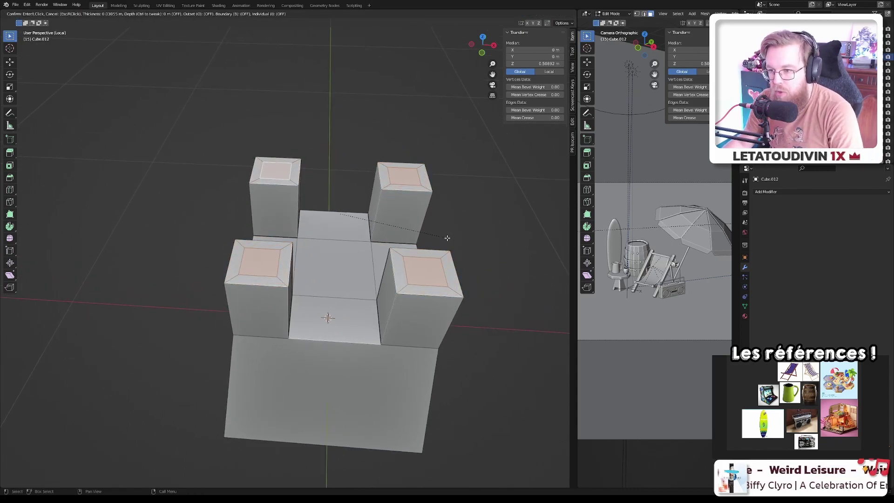
{"action": "left_click", "coordinate": [447, 238]}
{"action": "key", "text": "e"}
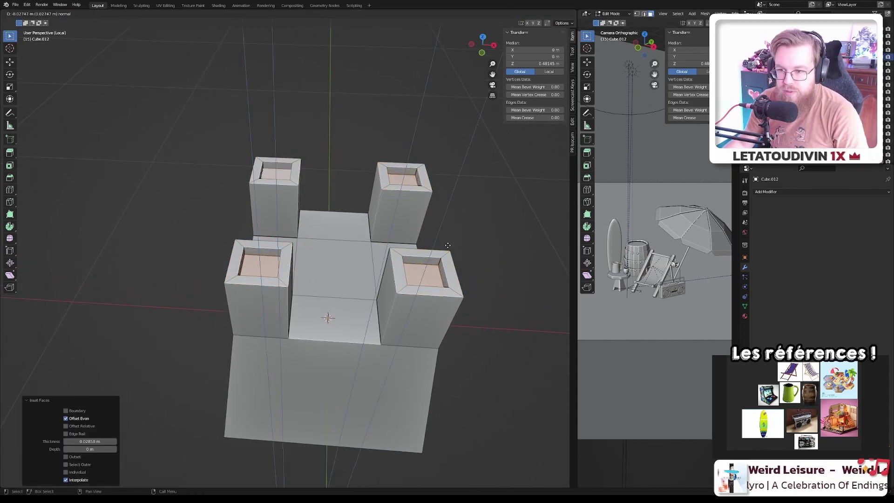
{"action": "left_click", "coordinate": [394, 258]}
{"action": "key", "text": "Tab"}
{"action": "scroll", "coordinate": [391, 273], "scroll_direction": "down", "scroll_amount": 4}
{"action": "middle_click_drag", "start_coordinate": [391, 276], "coordinate": [472, 250]}
{"action": "scroll", "coordinate": [300, 262], "scroll_direction": "up", "scroll_amount": 3}
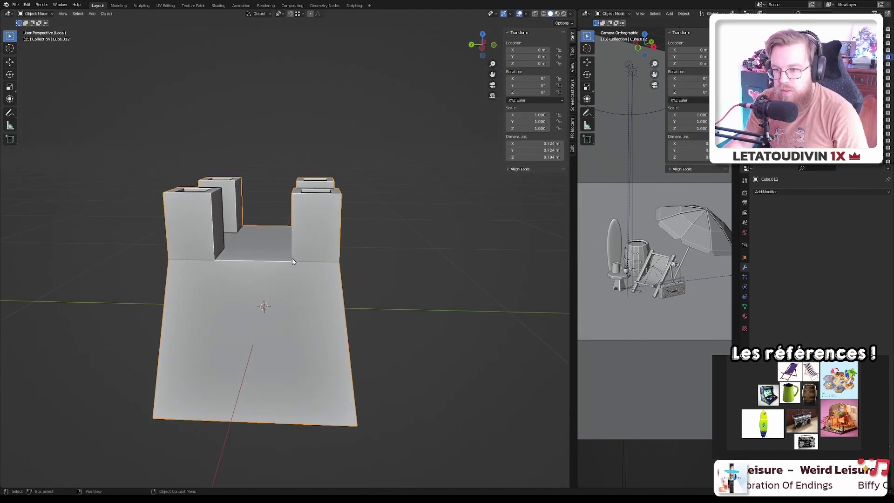
{"action": "middle_click_drag", "start_coordinate": [292, 262], "coordinate": [287, 267]}
{"action": "scroll", "coordinate": [287, 267], "scroll_direction": "up", "scroll_amount": 3}
{"action": "scroll", "coordinate": [287, 267], "scroll_direction": "down", "scroll_amount": 4}
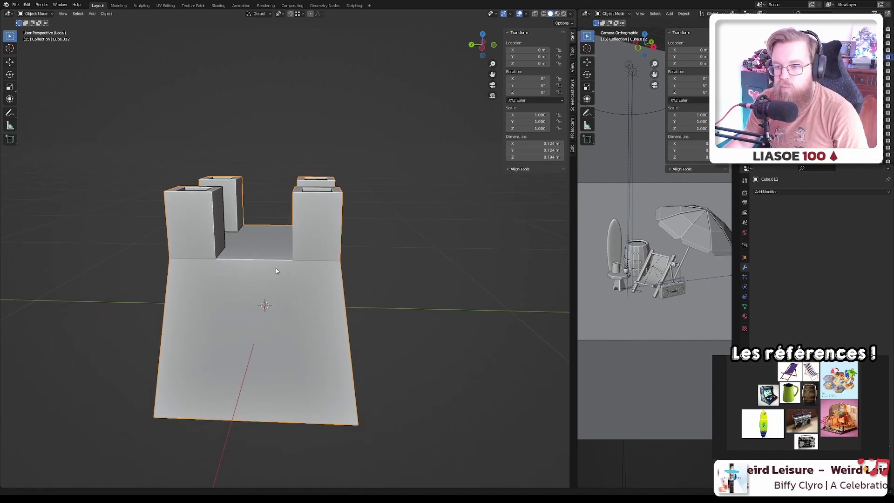
{"action": "middle_click_drag", "start_coordinate": [287, 267], "coordinate": [406, 293]}
{"action": "key", "text": "ctrl+2"}
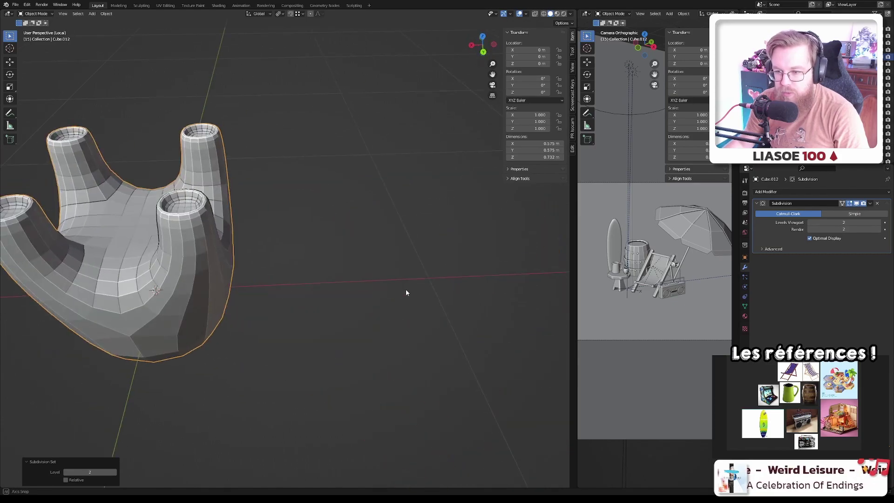
{"action": "key", "text": "ctrl+3"}
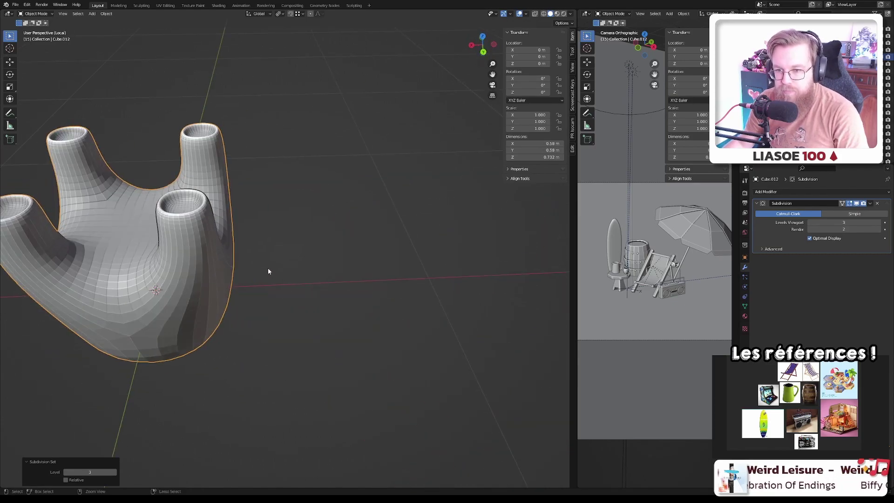
{"action": "key", "text": "ctrl+1"}
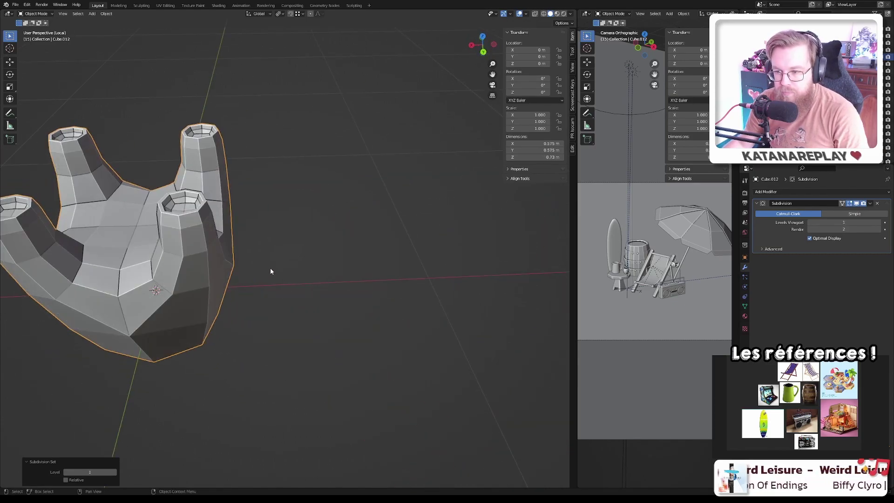
{"action": "left_click", "coordinate": [878, 203]}
{"action": "middle_click_drag", "start_coordinate": [242, 251], "coordinate": [297, 225]}
- In Edit Mode with edge select, shift-select the merlons' vertical corner and rim edges
{"action": "key", "text": "Tab"}
{"action": "left_click", "coordinate": [291, 236]}
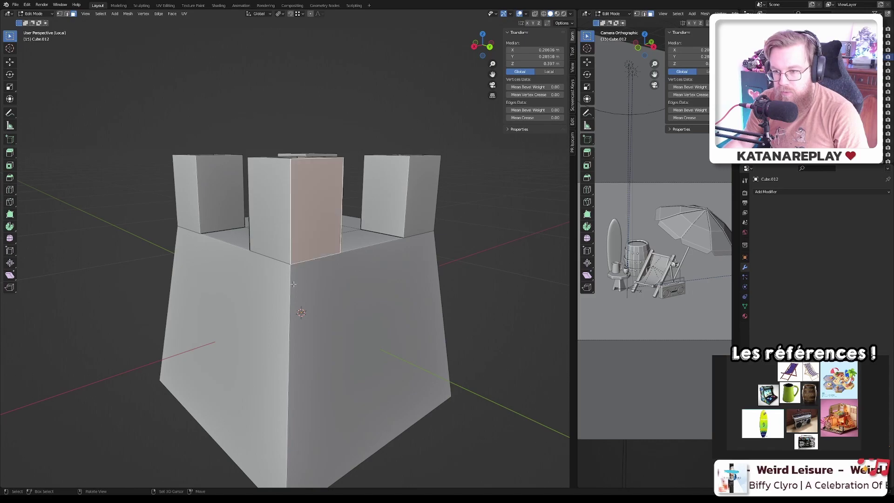
{"action": "key", "text": "2"}
{"action": "left_click", "coordinate": [291, 237]}
{"action": "middle_click_drag", "start_coordinate": [393, 292], "coordinate": [430, 297]}
{"action": "left_click", "coordinate": [430, 342]}
{"action": "middle_click_drag", "start_coordinate": [430, 341], "coordinate": [402, 309]}
{"action": "left_click", "coordinate": [186, 284]}
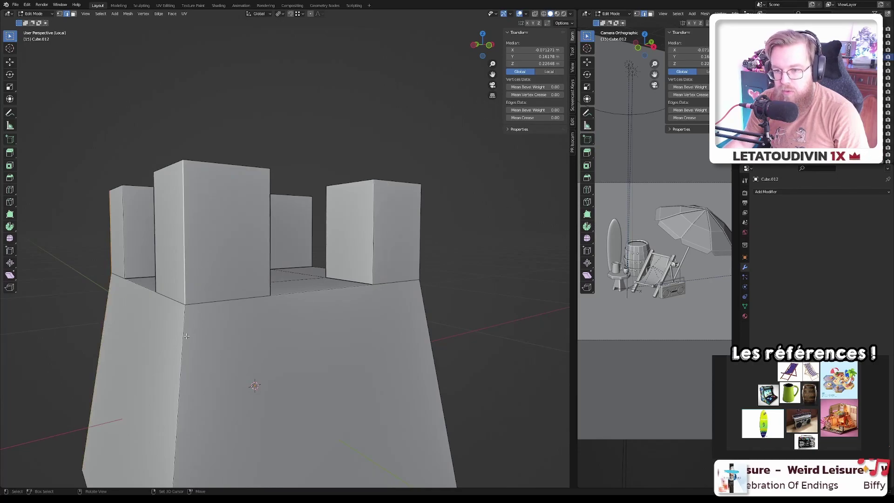
{"action": "left_click", "coordinate": [183, 335]}
{"action": "middle_click_drag", "start_coordinate": [239, 321], "coordinate": [262, 312]}
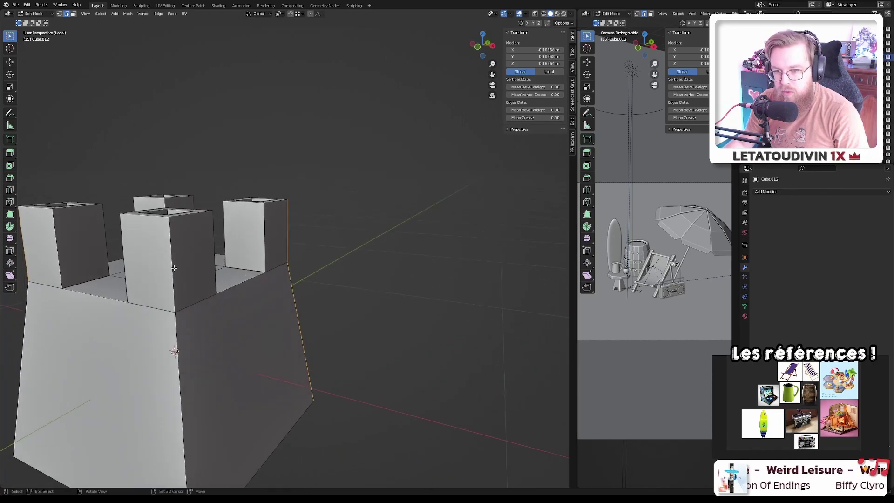
{"action": "left_click", "coordinate": [175, 350], "text": "shift"}
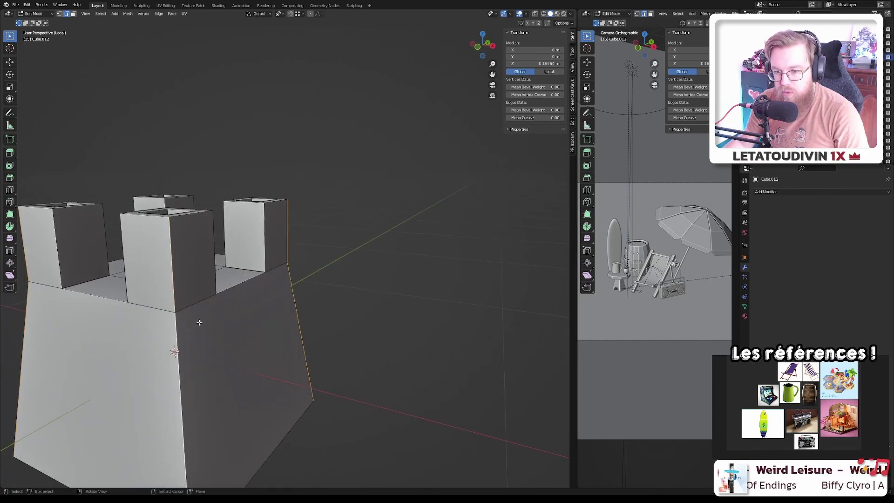
{"action": "left_click", "coordinate": [212, 272]}
{"action": "middle_click_drag", "start_coordinate": [212, 272], "coordinate": [413, 313]}
{"action": "left_click", "coordinate": [350, 316], "text": "shift"}
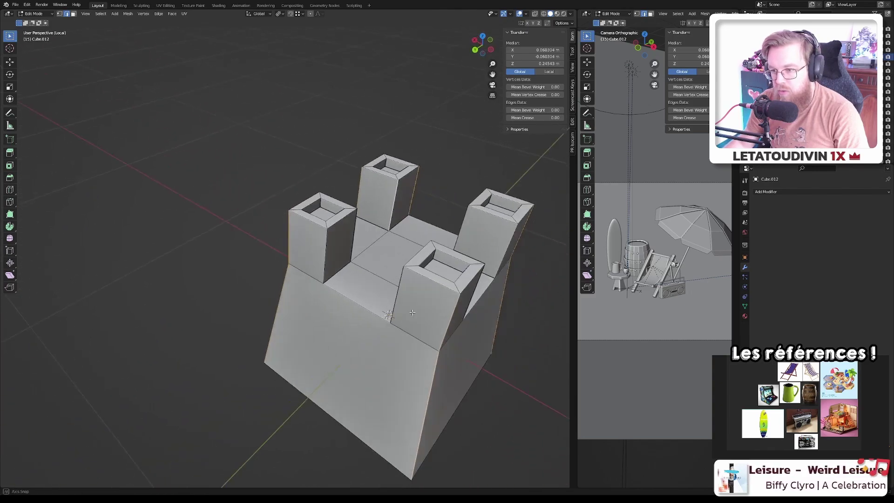
{"action": "left_click", "coordinate": [332, 251], "text": "shift"}
{"action": "middle_click_drag", "start_coordinate": [332, 251], "coordinate": [308, 256]}
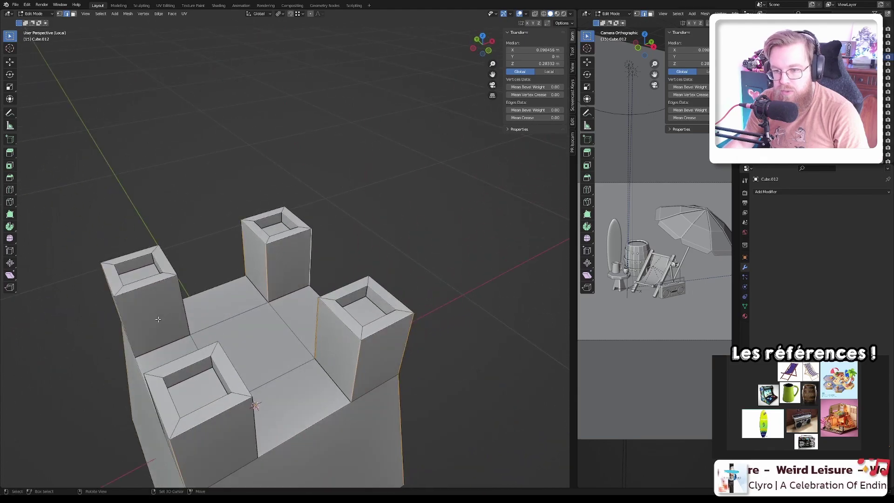
{"action": "left_click", "coordinate": [173, 315], "text": "shift"}
- Check the edge selection from several angles, set Mean Bevel Weight to 1, and open Add Modifier
{"action": "middle_click_drag", "start_coordinate": [262, 306], "coordinate": [152, 189]}
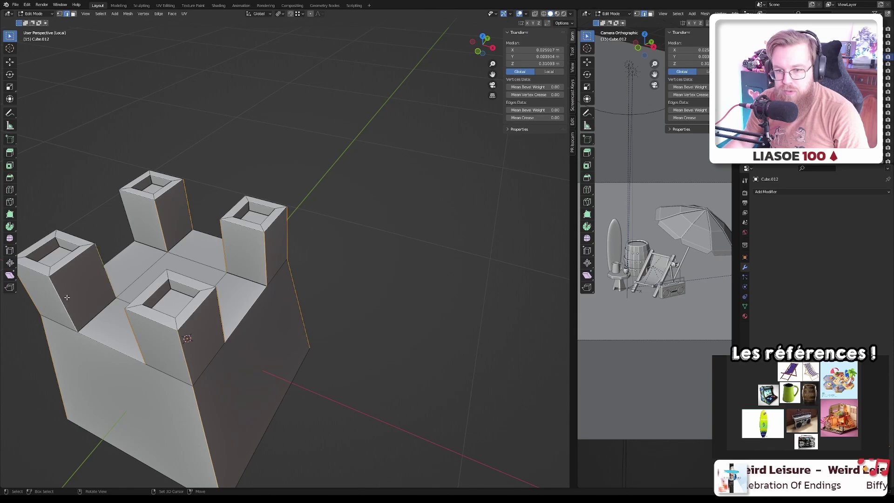
{"action": "middle_click_drag", "start_coordinate": [67, 297], "coordinate": [333, 275]}
{"action": "middle_click_drag", "start_coordinate": [436, 315], "coordinate": [231, 343]}
{"action": "mouse_move", "coordinate": [295, 334]}
{"action": "middle_mouse_down"}
{"action": "mouse_move", "coordinate": [298, 373]}
{"action": "mouse_move", "coordinate": [326, 373]}
{"action": "mouse_move", "coordinate": [298, 317]}
{"action": "middle_mouse_up"}
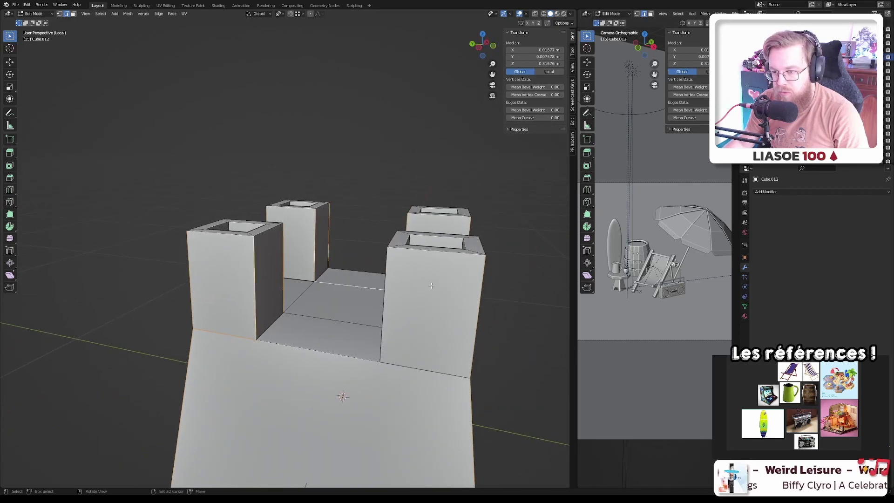
{"action": "middle_click_drag", "start_coordinate": [380, 304], "coordinate": [147, 298]}
{"action": "middle_click_drag", "start_coordinate": [348, 269], "coordinate": [297, 242]}
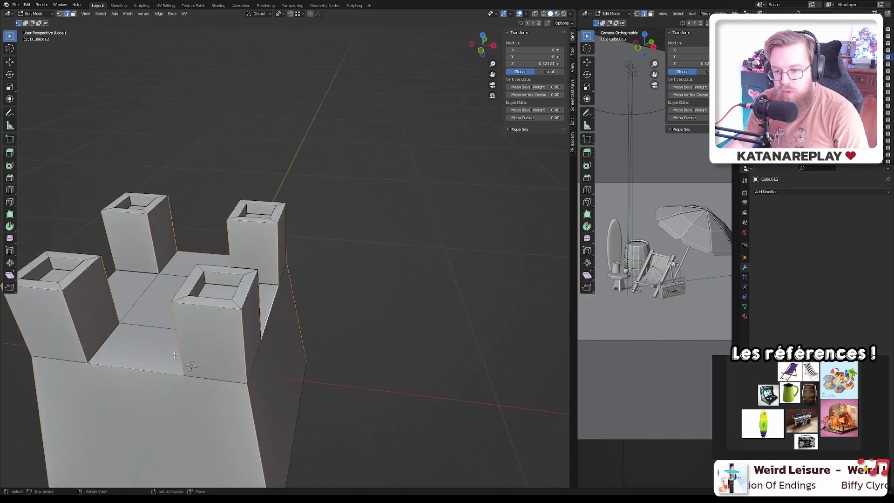
{"action": "middle_click_drag", "start_coordinate": [148, 367], "coordinate": [284, 356]}
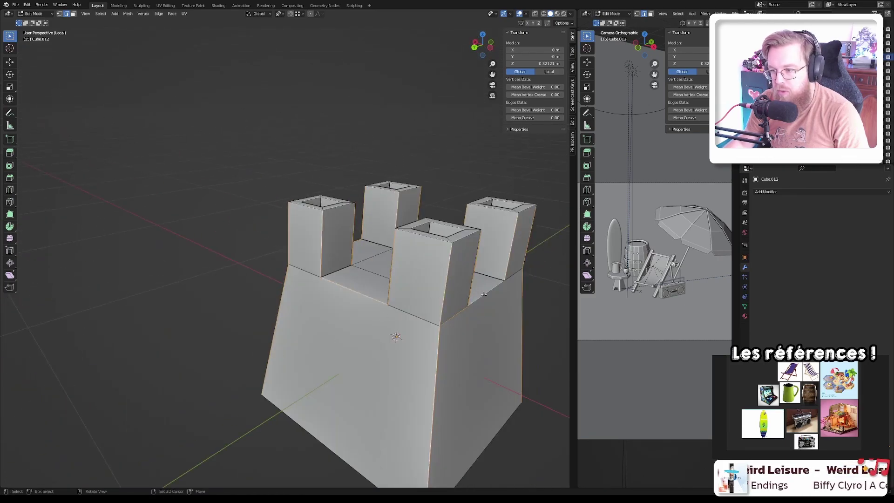
{"action": "middle_click_drag", "start_coordinate": [381, 299], "coordinate": [504, 197]}
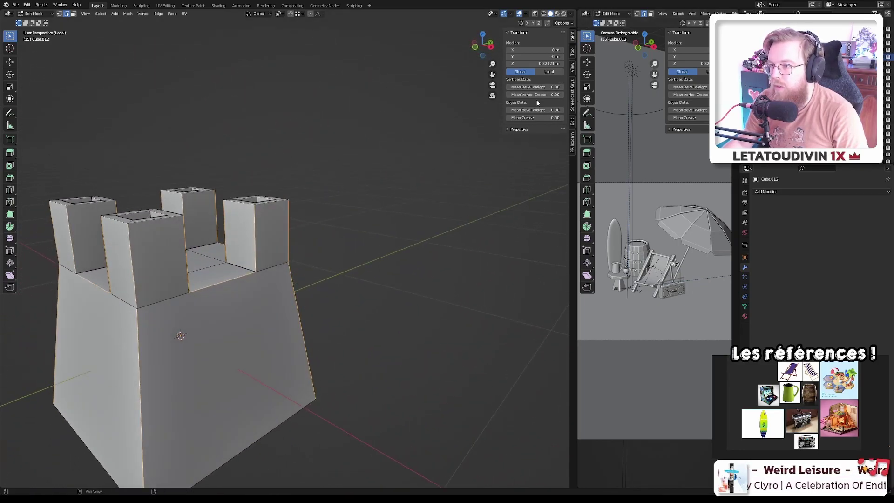
{"action": "left_click_drag", "start_coordinate": [532, 110], "coordinate": [547, 110]}
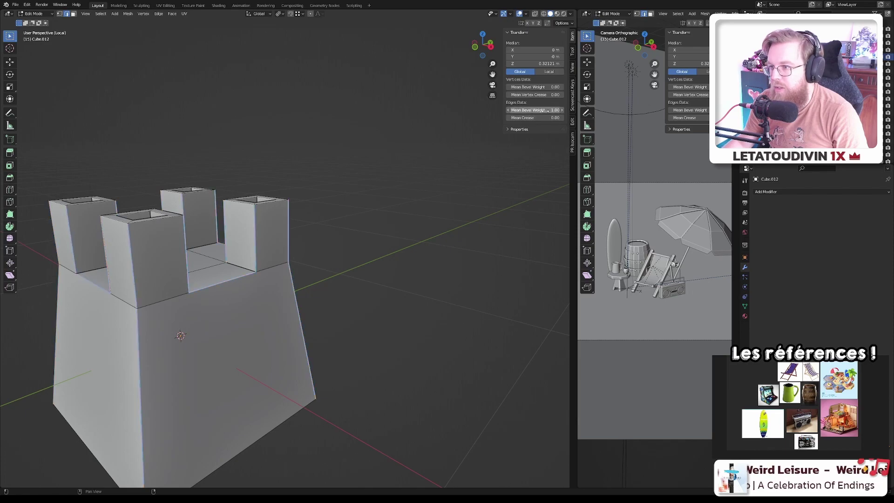
{"action": "left_click", "coordinate": [768, 192]}
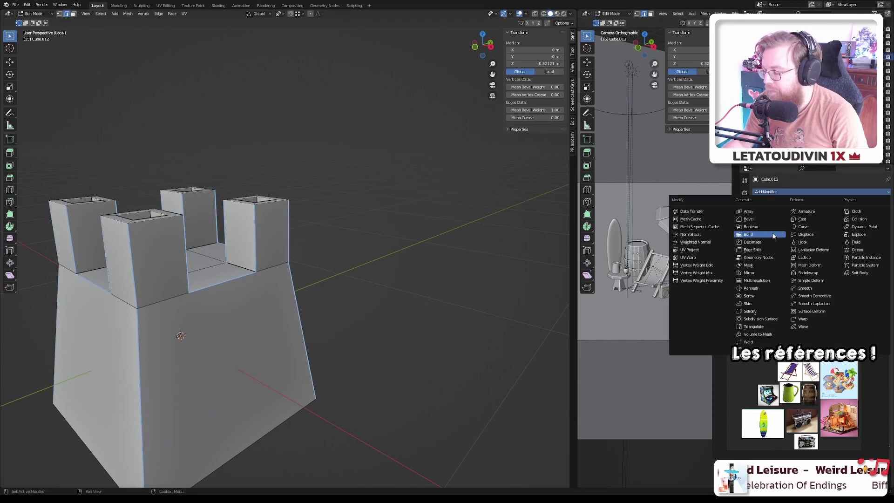
- Add a Bevel modifier and limit it to weighted edges
{"action": "left_click", "coordinate": [752, 219]}
{"action": "left_click", "coordinate": [833, 251]}
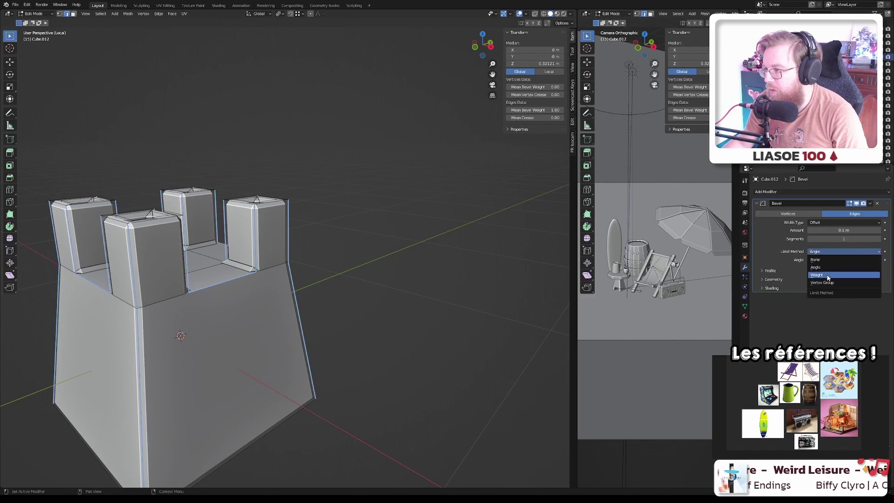
{"action": "left_click", "coordinate": [827, 277]}
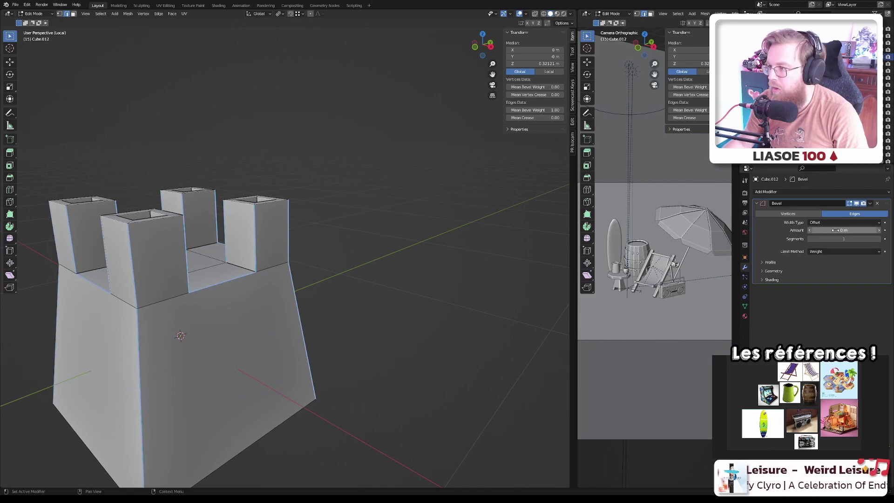
{"action": "middle_click_drag", "start_coordinate": [404, 277], "coordinate": [308, 274]}
{"action": "scroll", "coordinate": [300, 273], "scroll_direction": "up", "scroll_amount": 5}
{"action": "scroll", "coordinate": [299, 273], "scroll_direction": "up", "scroll_amount": 2}
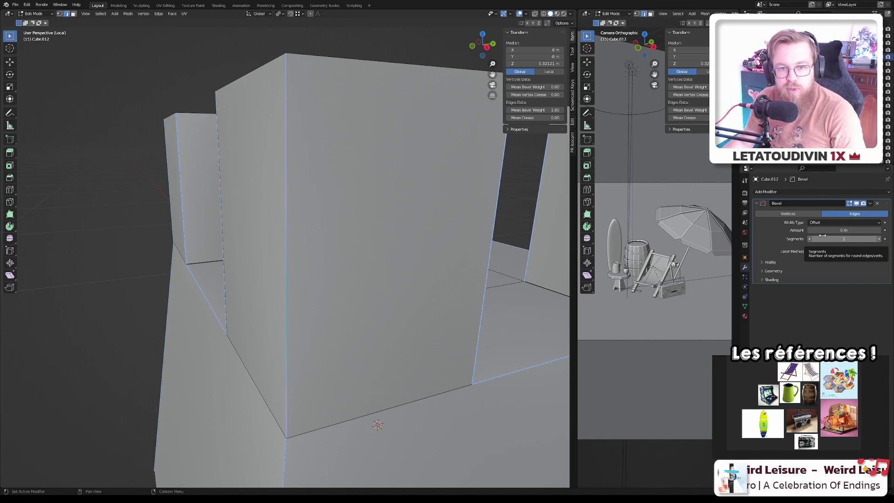
{"action": "scroll", "coordinate": [428, 215], "scroll_direction": "down", "scroll_amount": 5}
{"action": "scroll", "coordinate": [539, 274], "scroll_direction": "up", "scroll_amount": 3}
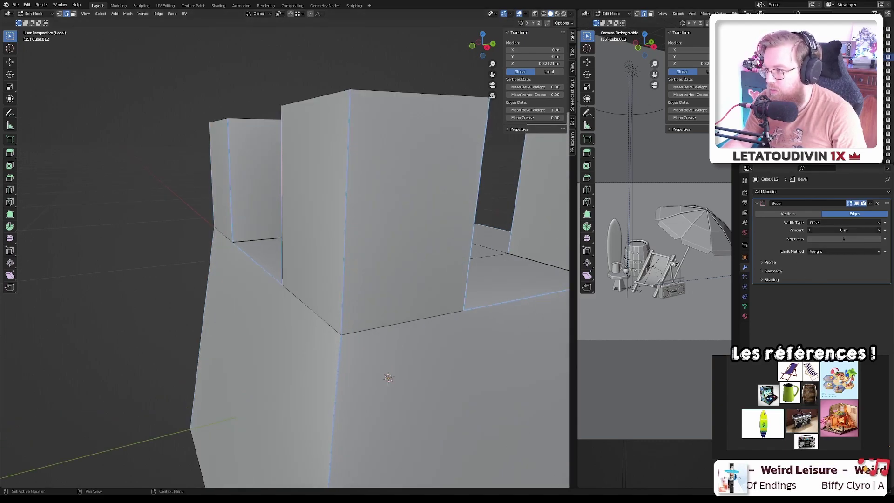
- Raise the bevel amount and segments, keep the Weight limit, and set Width Type to Width
{"action": "left_click_drag", "start_coordinate": [844, 231], "coordinate": [849, 231]}
{"action": "left_click_drag", "start_coordinate": [844, 239], "coordinate": [862, 239]}
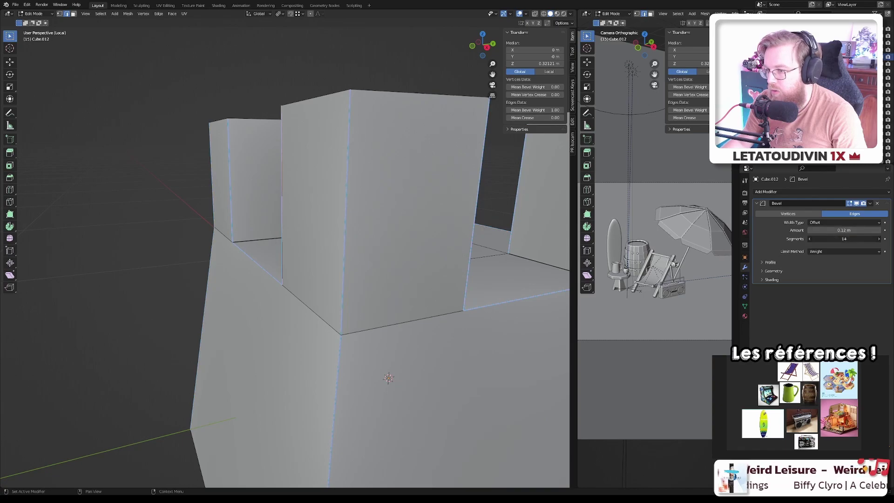
{"action": "scroll", "coordinate": [512, 195], "scroll_direction": "down", "scroll_amount": 3}
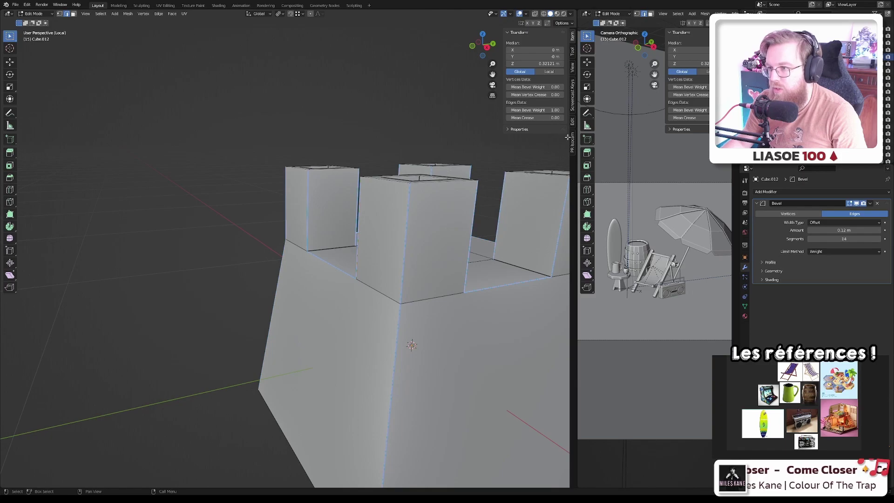
{"action": "left_click", "coordinate": [816, 252]}
{"action": "left_click", "coordinate": [828, 272]}
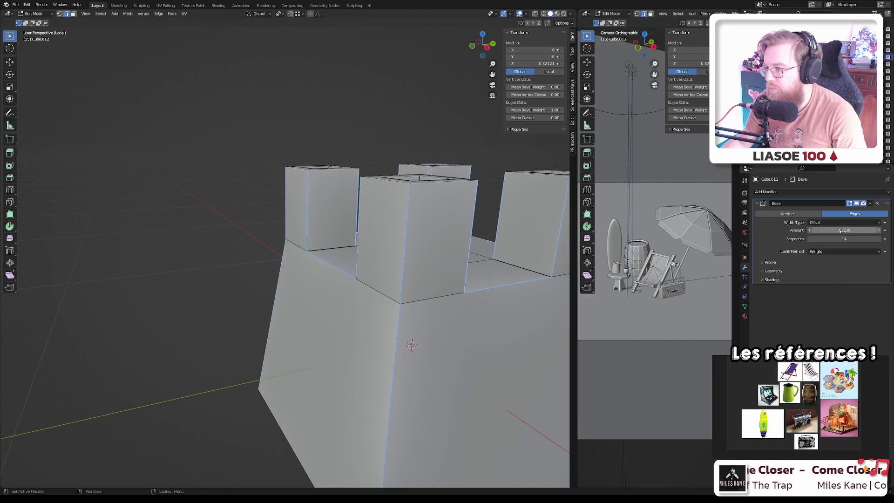
{"action": "left_click", "coordinate": [831, 223]}
{"action": "left_click", "coordinate": [828, 238]}
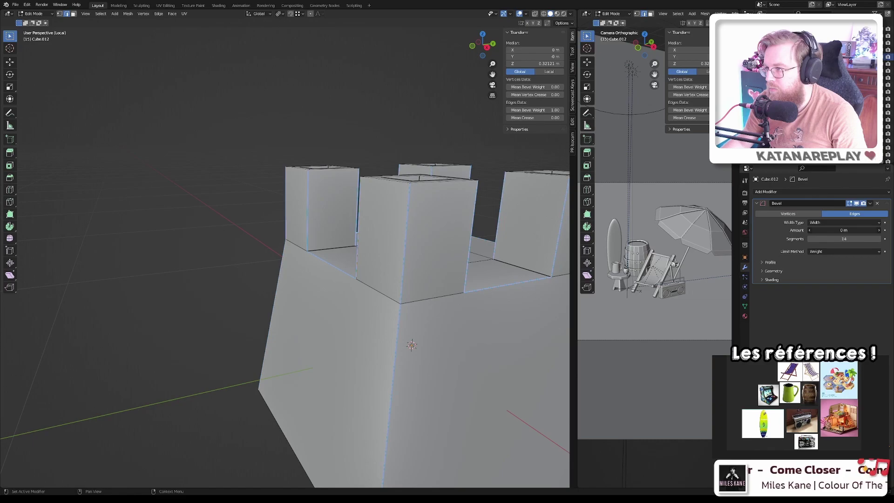
{"action": "scroll", "coordinate": [465, 260], "scroll_direction": "down", "scroll_amount": 3}
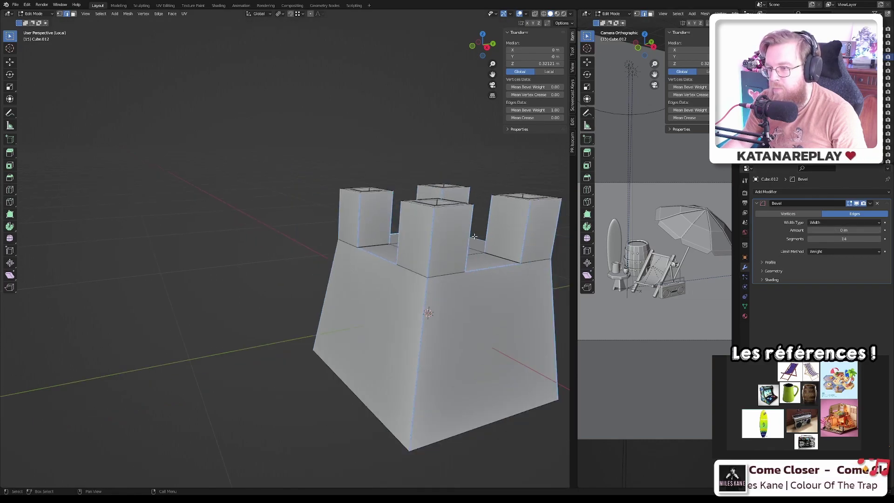
{"action": "middle_click_drag", "start_coordinate": [466, 261], "coordinate": [471, 252]}
{"action": "middle_click_drag", "start_coordinate": [471, 243], "coordinate": [545, 164]}
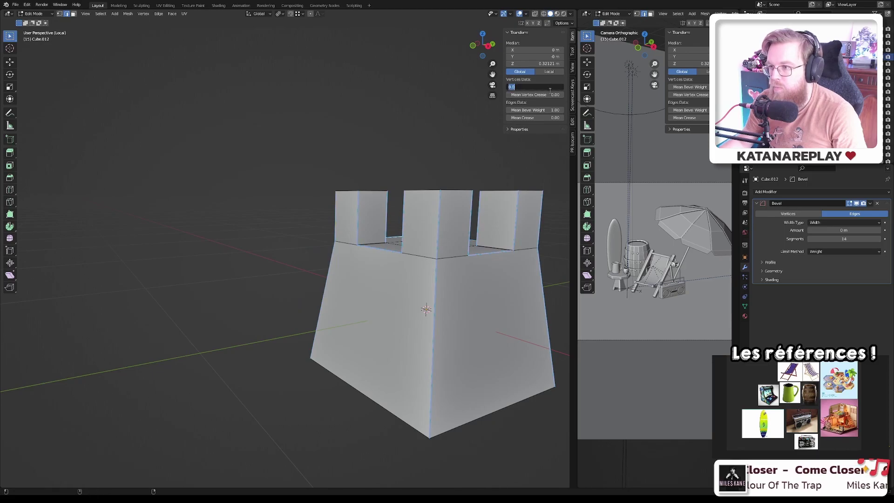
- Set the bevel amount to 0.01 m, then drag it up to 0.58 m and inspect the tower
{"action": "left_click", "coordinate": [844, 230]}
{"action": "type", "text": "0.01"}
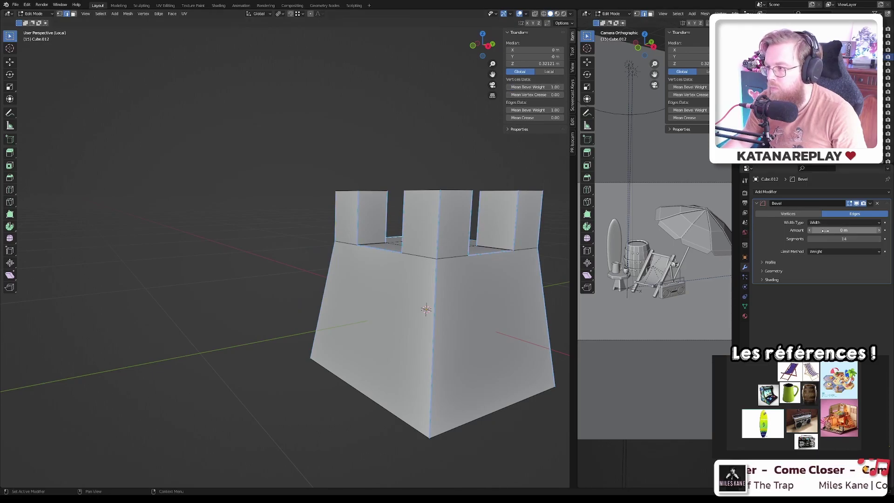
{"action": "key", "text": "Return"}
{"action": "left_click_drag", "start_coordinate": [844, 230], "coordinate": [853, 230]}
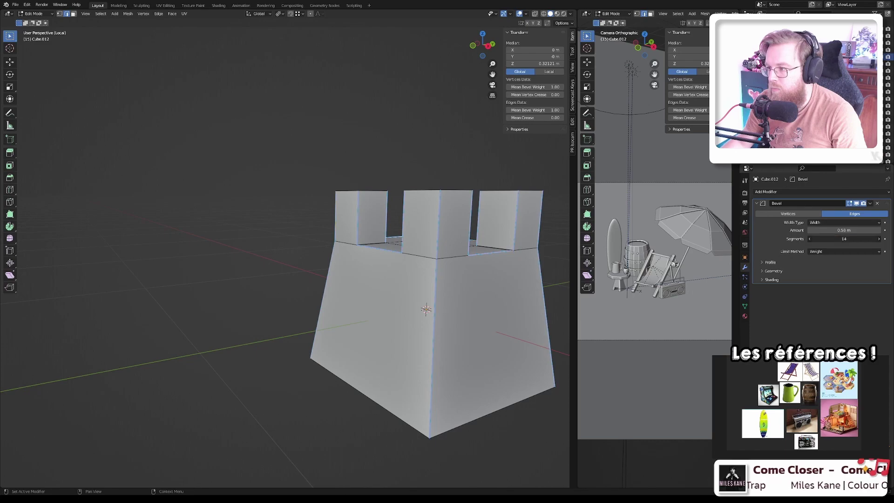
{"action": "scroll", "coordinate": [452, 269], "scroll_direction": "up", "scroll_amount": 3}
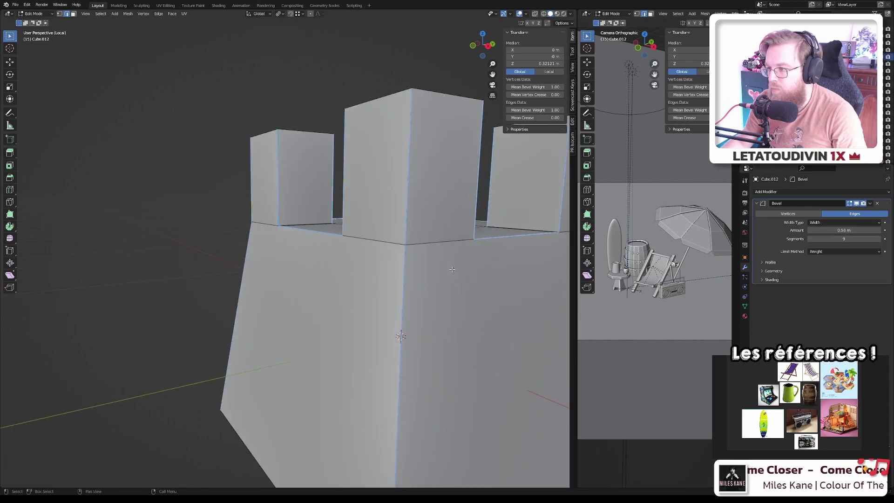
{"action": "scroll", "coordinate": [452, 269], "scroll_direction": "down", "scroll_amount": 3}
{"action": "scroll", "coordinate": [453, 270], "scroll_direction": "up", "scroll_amount": 2}
{"action": "scroll", "coordinate": [453, 269], "scroll_direction": "down", "scroll_amount": 2}
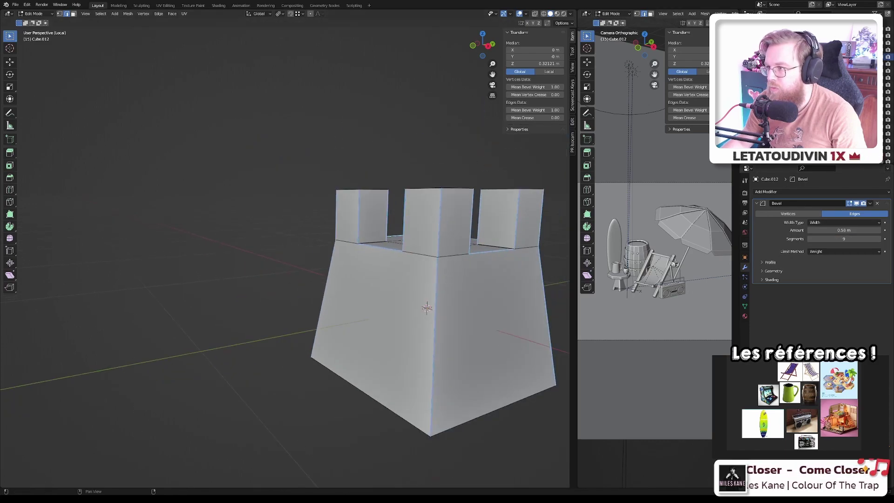
{"action": "key", "text": "h"}
{"action": "key", "text": "alt+h"}
{"action": "scroll", "coordinate": [455, 377], "scroll_direction": "up", "scroll_amount": 1}
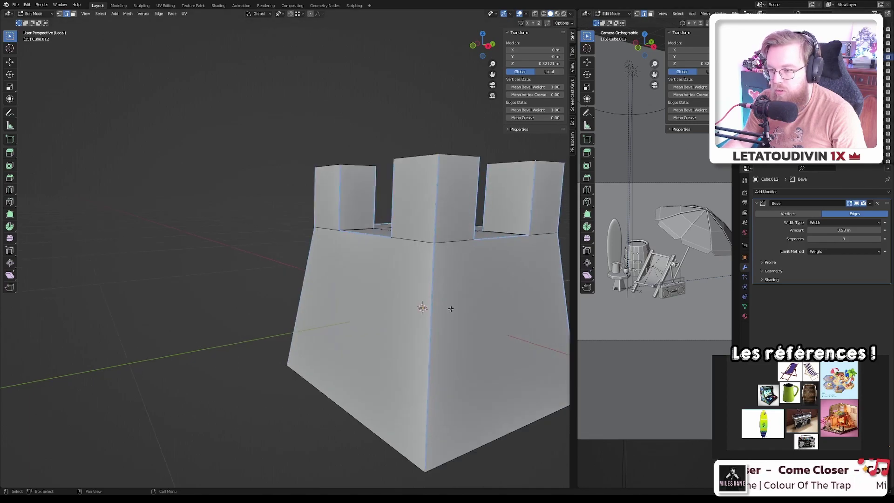
{"action": "scroll", "coordinate": [455, 377], "scroll_direction": "down", "scroll_amount": 1}
{"action": "middle_click_drag", "start_coordinate": [455, 377], "coordinate": [409, 301]}
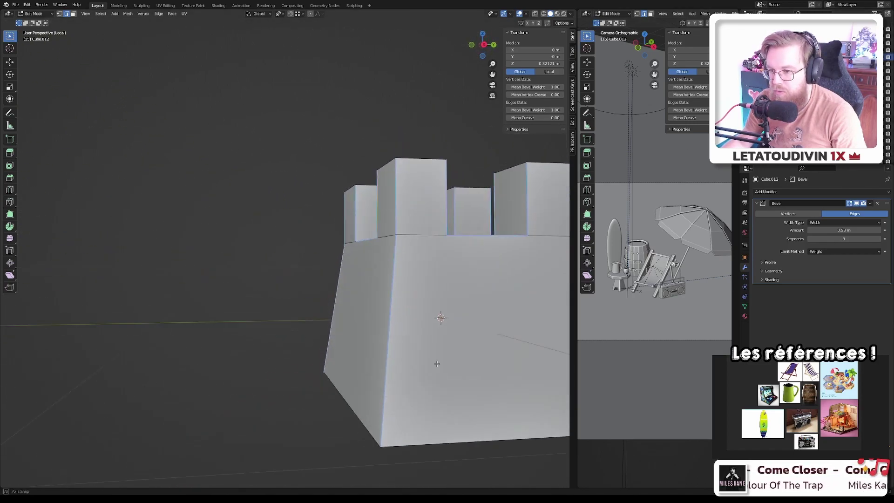
{"action": "scroll", "coordinate": [409, 301], "scroll_direction": "up", "scroll_amount": 1}
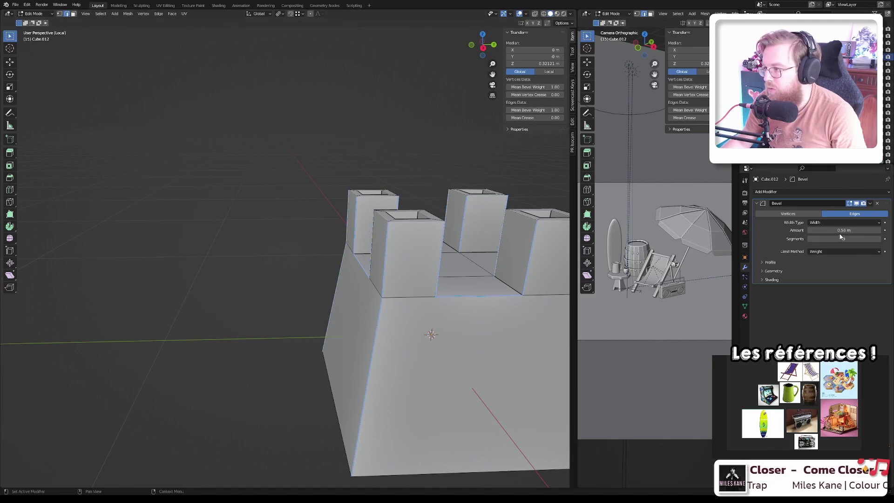
- Try no limit with a 0.88 m amount, switch Width Type to Offset, and limit to Weight again
{"action": "left_click", "coordinate": [824, 251]}
{"action": "left_click", "coordinate": [823, 258]}
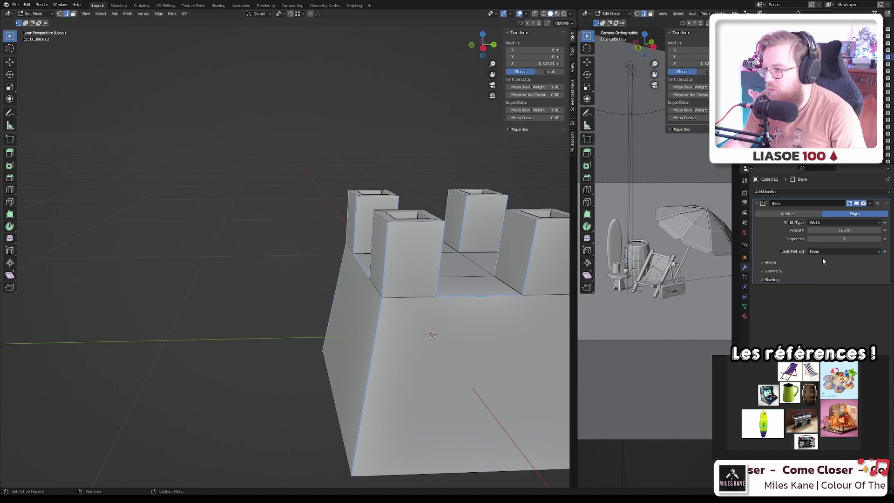
{"action": "mouse_move", "coordinate": [826, 230]}
{"action": "left_mouse_down"}
{"action": "mouse_move", "coordinate": [846, 230]}
{"action": "mouse_move", "coordinate": [827, 222]}
{"action": "left_mouse_up"}
{"action": "left_click", "coordinate": [827, 223]}
{"action": "left_click", "coordinate": [825, 231]}
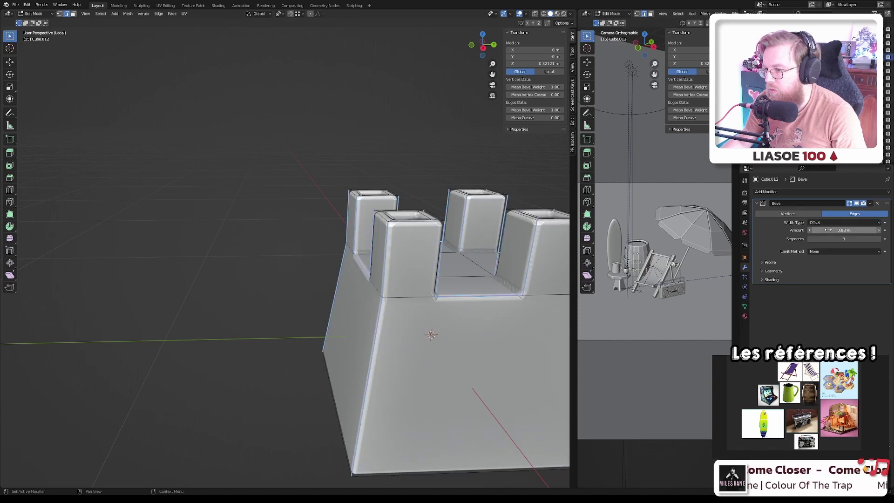
{"action": "scroll", "coordinate": [412, 263], "scroll_direction": "up", "scroll_amount": 5}
{"action": "scroll", "coordinate": [412, 264], "scroll_direction": "down", "scroll_amount": 4}
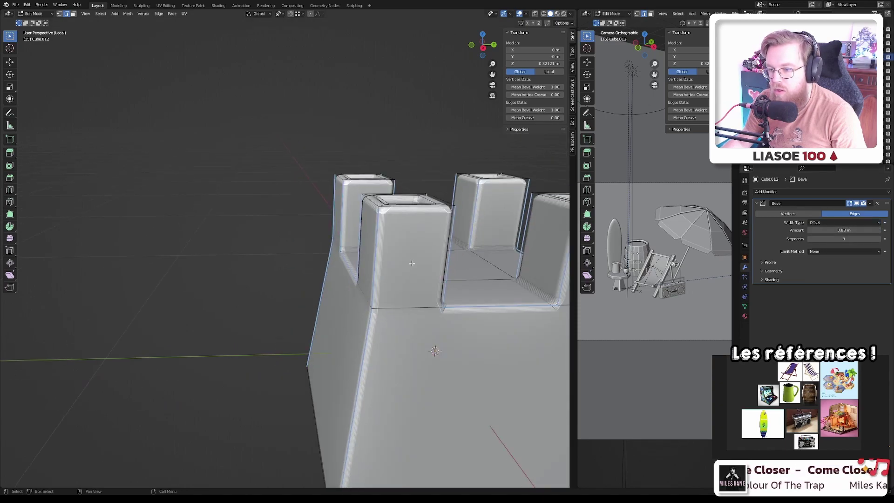
{"action": "scroll", "coordinate": [412, 264], "scroll_direction": "up", "scroll_amount": 1}
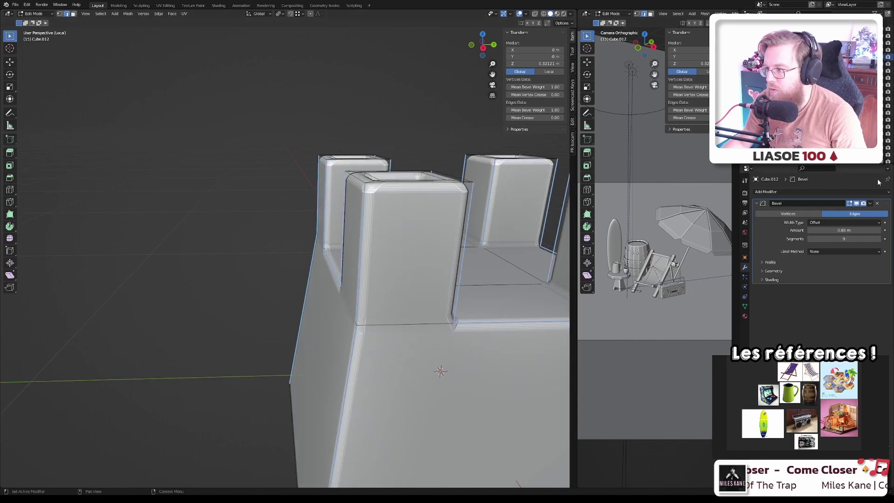
{"action": "left_click", "coordinate": [831, 250]}
{"action": "left_click", "coordinate": [823, 275]}
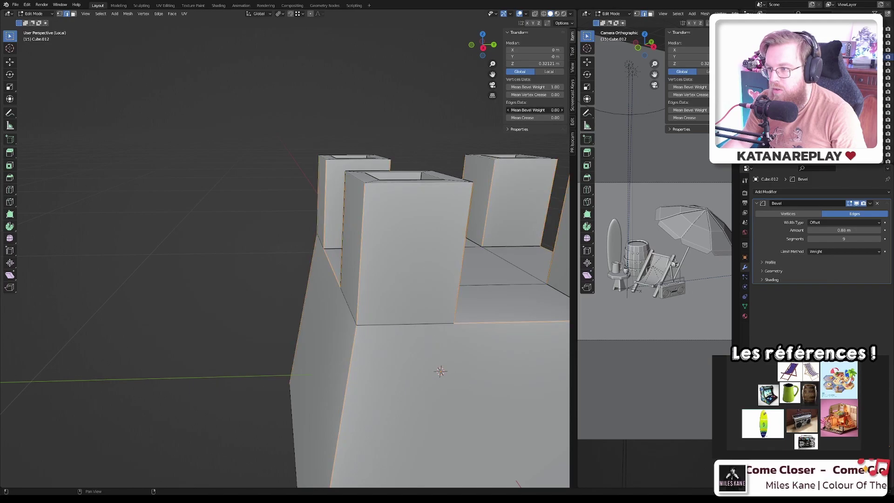
- Raise the edges' bevel weight to 1.00 and reset the bevel amount to 0 m
{"action": "left_click_drag", "start_coordinate": [536, 110], "coordinate": [559, 110]}
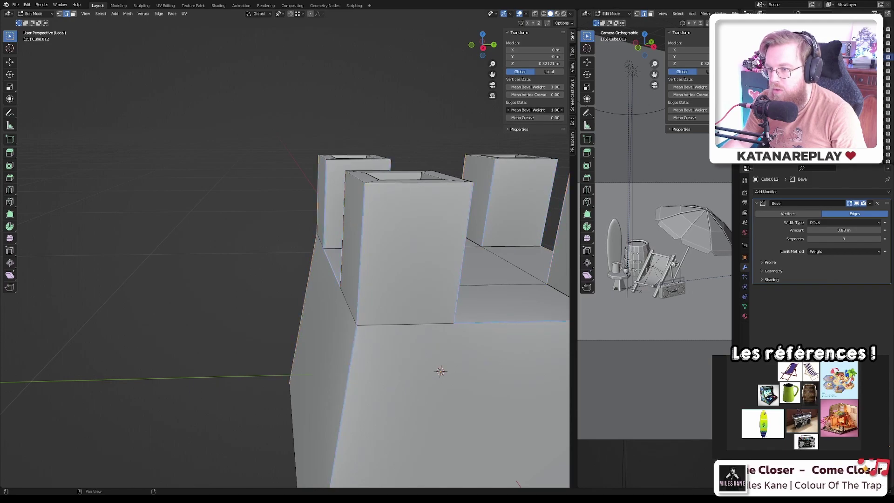
{"action": "scroll", "coordinate": [431, 238], "scroll_direction": "up", "scroll_amount": 5}
{"action": "scroll", "coordinate": [432, 238], "scroll_direction": "down", "scroll_amount": 5}
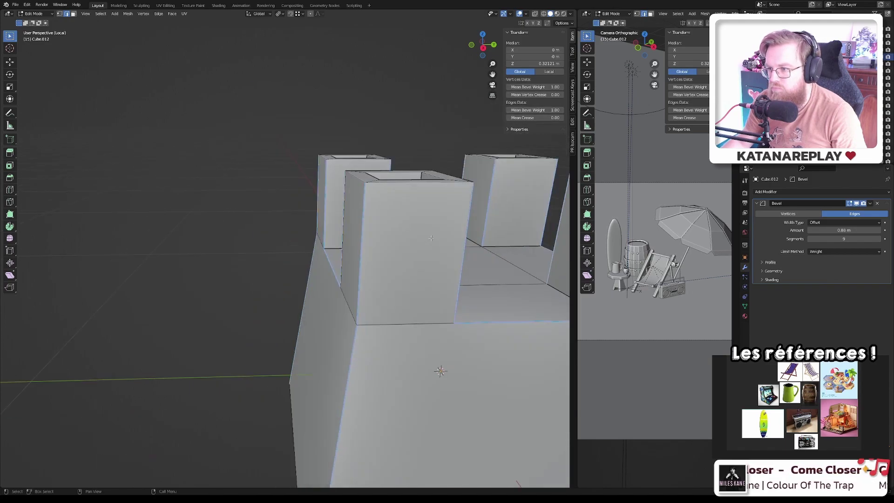
{"action": "left_click_drag", "start_coordinate": [838, 230], "coordinate": [862, 230]}
{"action": "key", "text": "Escape"}
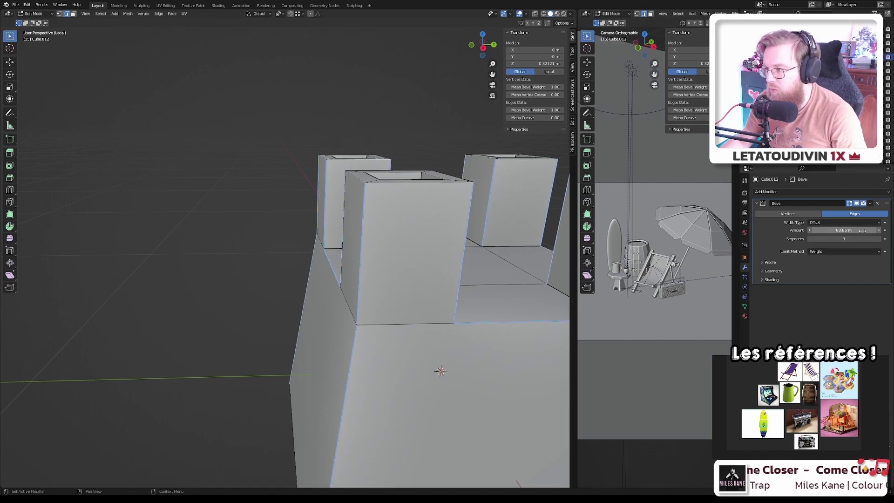
{"action": "left_click", "coordinate": [832, 230]}
{"action": "type", "text": "0"}
{"action": "key", "text": "Return"}
{"action": "scroll", "coordinate": [540, 224], "scroll_direction": "down", "scroll_amount": 5}
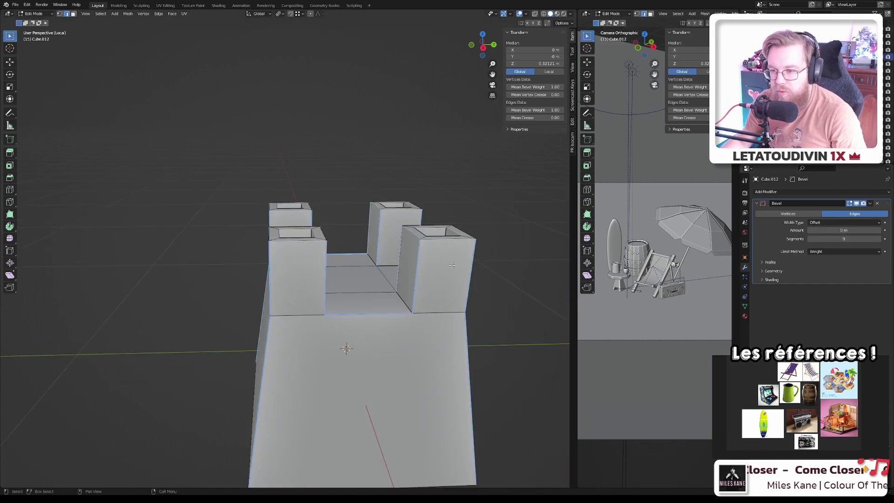
{"action": "middle_click_drag", "start_coordinate": [540, 223], "coordinate": [414, 265]}
{"action": "scroll", "coordinate": [423, 251], "scroll_direction": "up", "scroll_amount": 3}
{"action": "scroll", "coordinate": [478, 209], "scroll_direction": "down", "scroll_amount": 2}
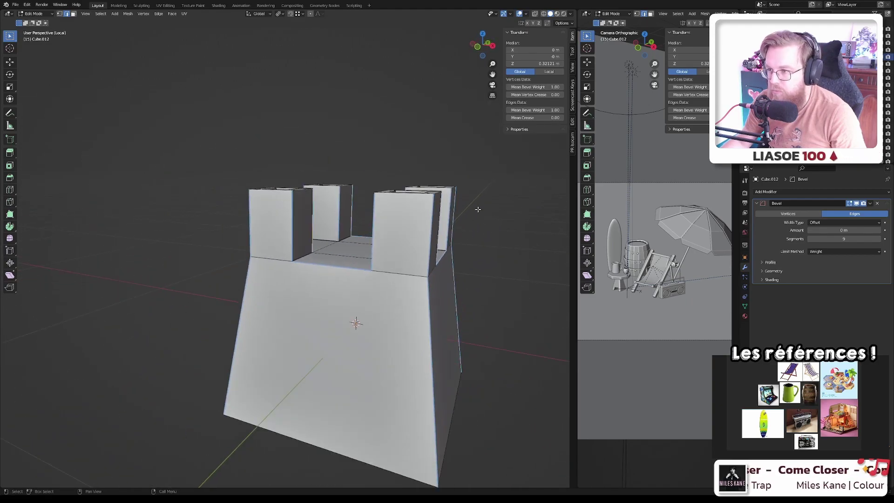
- Set the bevel amount to 0.24 m, limit it to Weight, and set the edges' bevel weight to 1
{"action": "left_click_drag", "start_coordinate": [539, 110], "coordinate": [513, 110]}
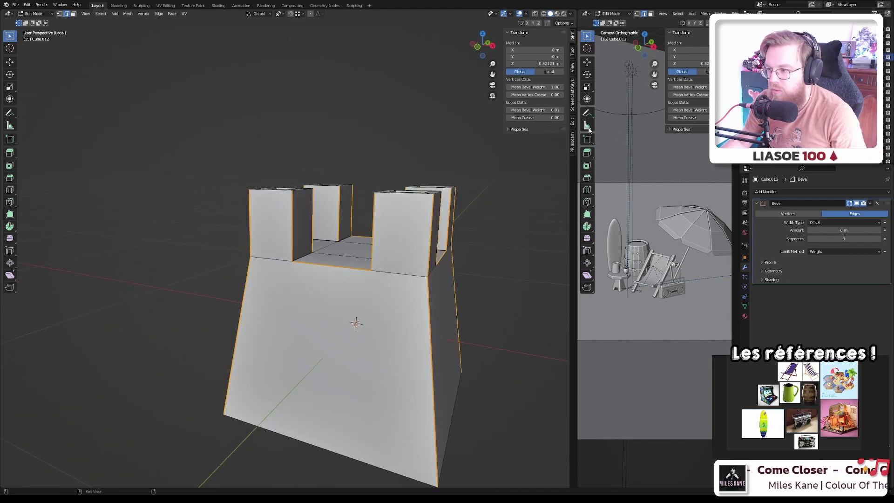
{"action": "left_click", "coordinate": [819, 251]}
{"action": "left_click", "coordinate": [820, 266]}
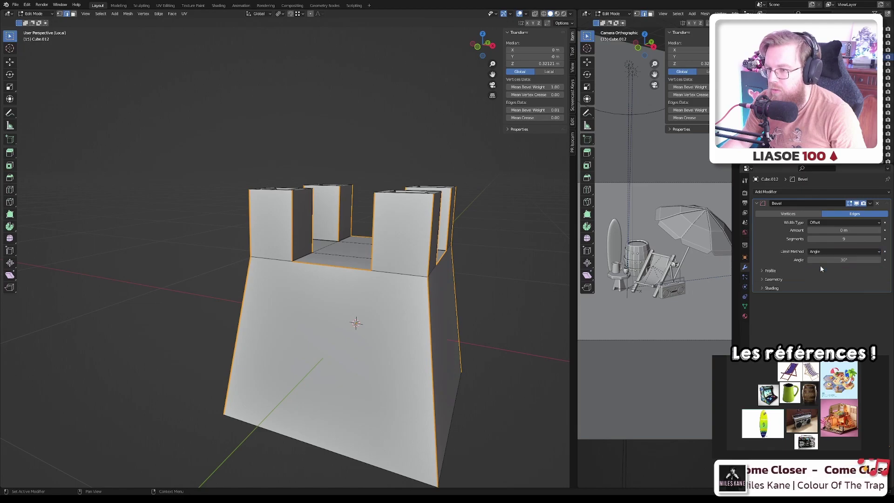
{"action": "left_click_drag", "start_coordinate": [832, 231], "coordinate": [852, 231]}
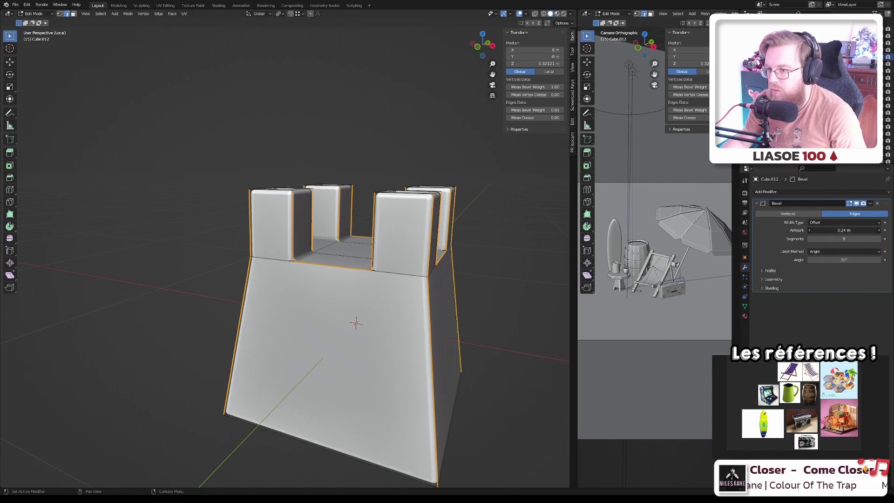
{"action": "left_click", "coordinate": [826, 250]}
{"action": "left_click", "coordinate": [823, 272]}
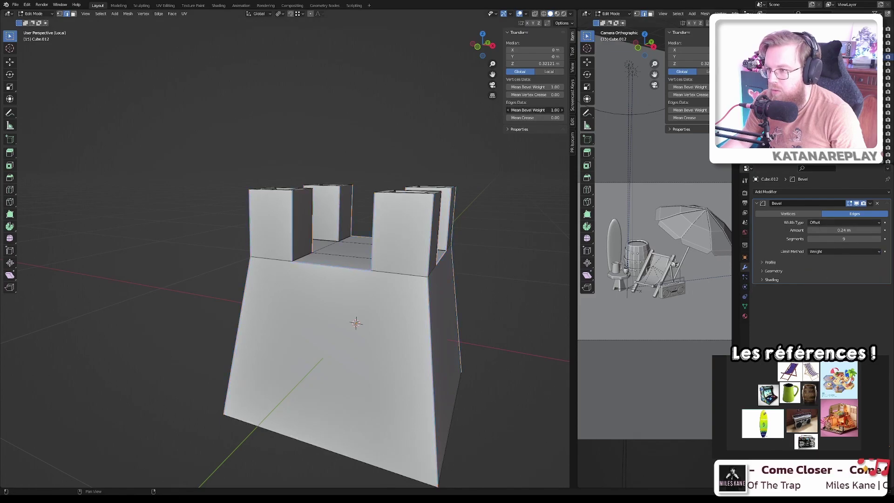
{"action": "double_click", "coordinate": [536, 110]}
{"action": "type", "text": "1"}
{"action": "key", "text": "Return"}
{"action": "scroll", "coordinate": [380, 238], "scroll_direction": "up", "scroll_amount": 3}
{"action": "mouse_move", "coordinate": [379, 238]}
{"action": "middle_mouse_down"}
{"action": "mouse_move", "coordinate": [404, 235]}
{"action": "mouse_move", "coordinate": [343, 256]}
{"action": "mouse_move", "coordinate": [382, 255]}
{"action": "middle_mouse_up"}
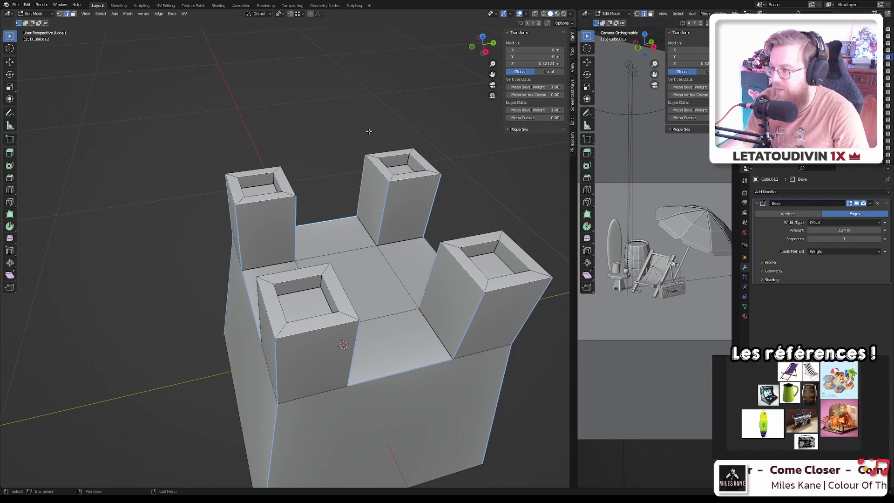
{"action": "scroll", "coordinate": [427, 301], "scroll_direction": "down", "scroll_amount": 2}
{"action": "middle_click_drag", "start_coordinate": [428, 300], "coordinate": [333, 274]}
{"action": "scroll", "coordinate": [353, 290], "scroll_direction": "down", "scroll_amount": 2}
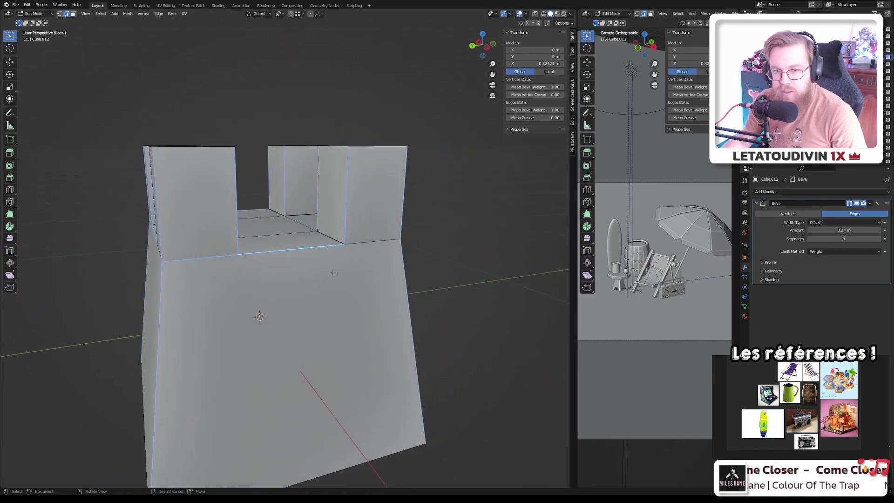
{"action": "scroll", "coordinate": [332, 273], "scroll_direction": "down", "scroll_amount": 2}
{"action": "middle_click_drag", "start_coordinate": [252, 275], "coordinate": [222, 302]}
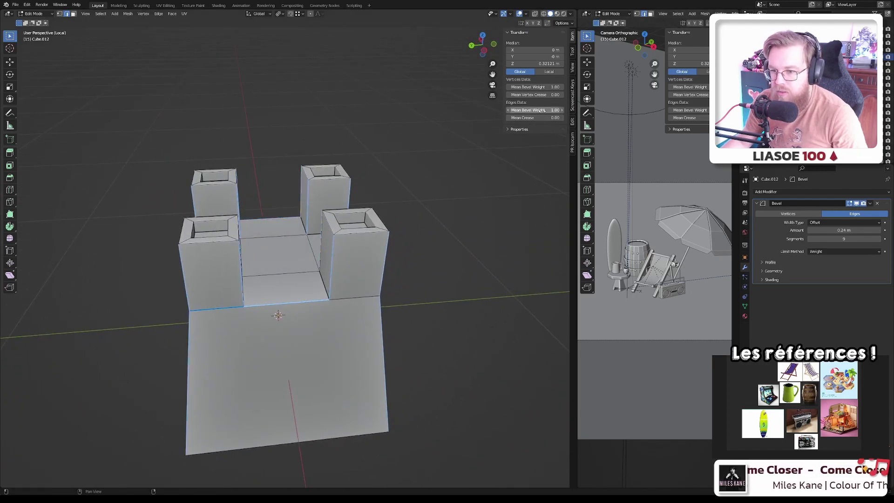
{"action": "key", "text": "a"}
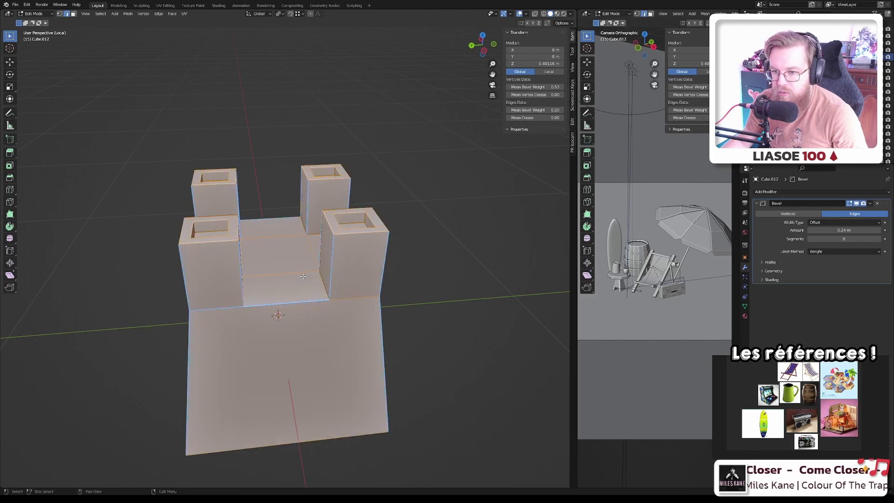
{"action": "key", "text": "alt+a"}
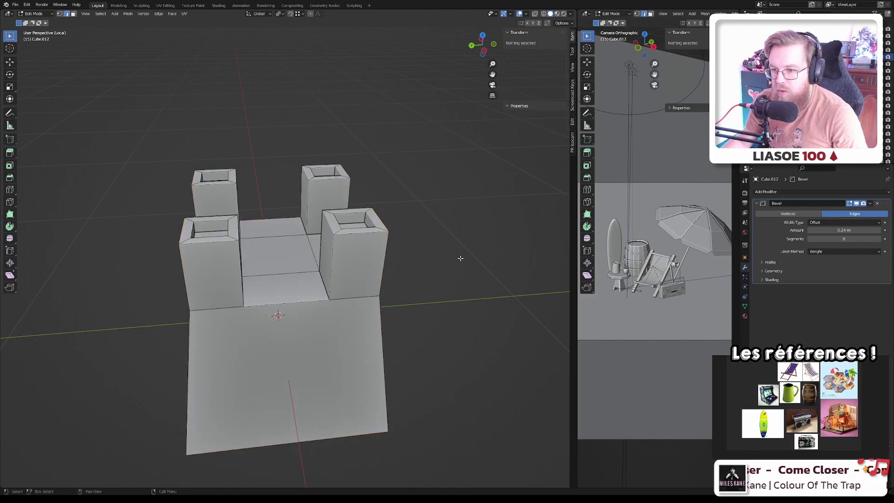
{"action": "left_click", "coordinate": [877, 203]}
{"action": "middle_click_drag", "start_coordinate": [340, 279], "coordinate": [326, 295]}
{"action": "key", "text": "Tab"}
{"action": "scroll", "coordinate": [299, 289], "scroll_direction": "down", "scroll_amount": 2}
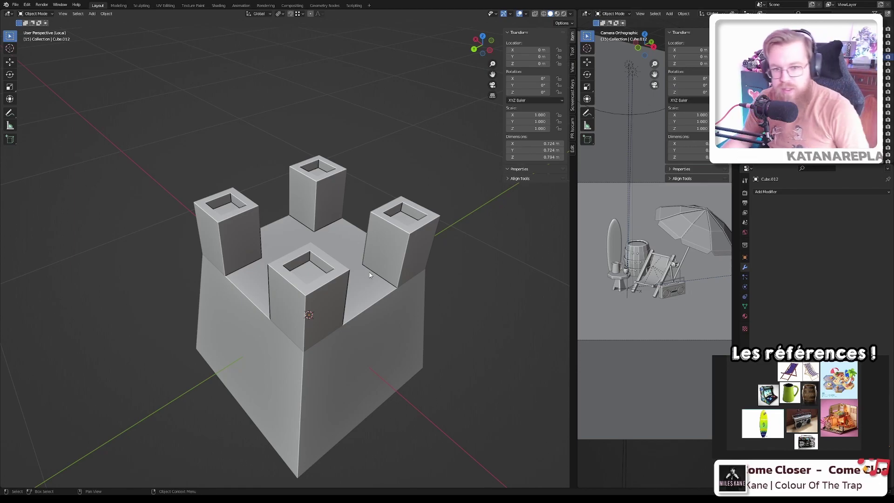
{"action": "scroll", "coordinate": [317, 310], "scroll_direction": "down", "scroll_amount": 2}
{"action": "scroll", "coordinate": [319, 314], "scroll_direction": "down", "scroll_amount": 3}
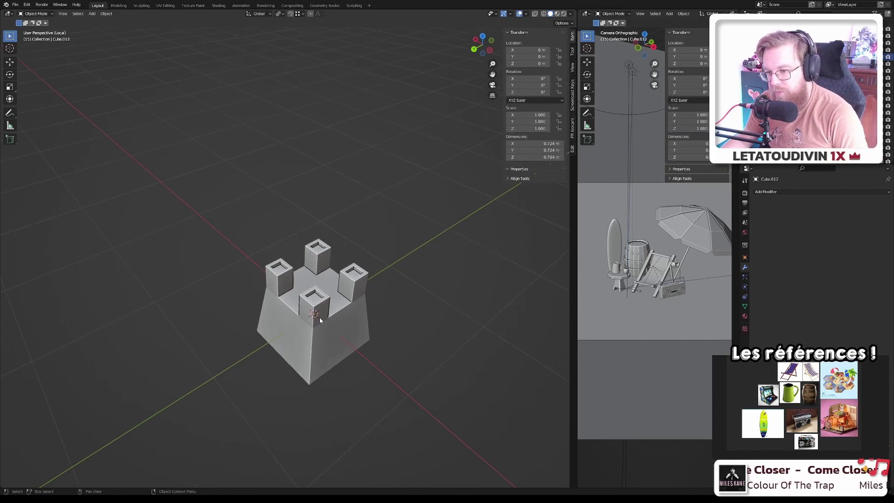
{"action": "middle_click_drag", "start_coordinate": [320, 317], "coordinate": [367, 296]}
{"action": "scroll", "coordinate": [360, 298], "scroll_direction": "up", "scroll_amount": 2}
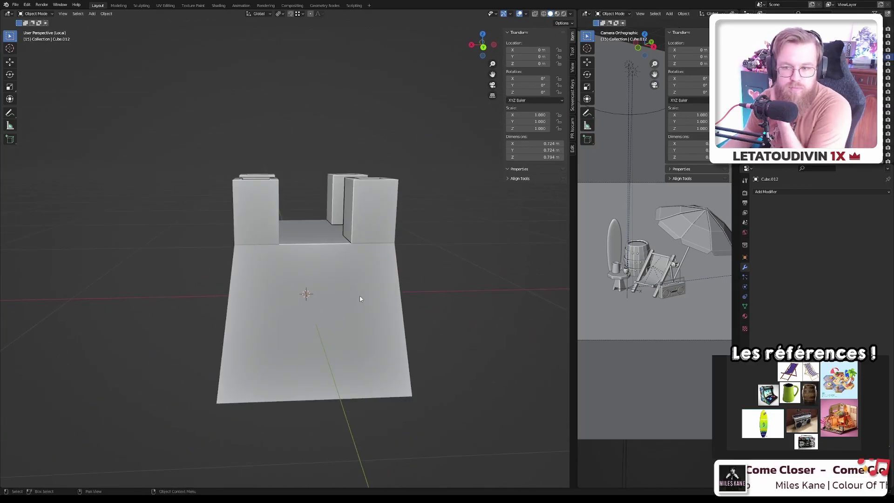
{"action": "scroll", "coordinate": [360, 298], "scroll_direction": "down", "scroll_amount": 1}
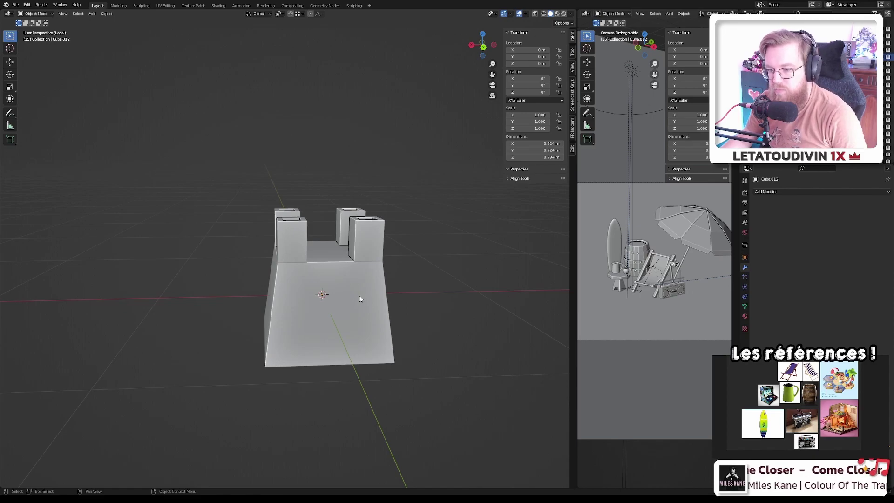
{"action": "scroll", "coordinate": [374, 301], "scroll_direction": "down", "scroll_amount": 3}
{"action": "scroll", "coordinate": [374, 300], "scroll_direction": "up", "scroll_amount": 2}
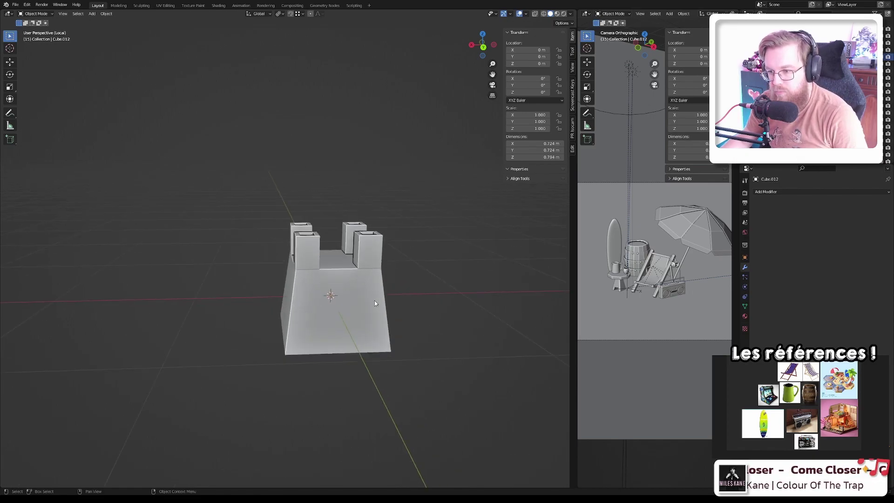
{"action": "scroll", "coordinate": [374, 303], "scroll_direction": "up", "scroll_amount": 1}
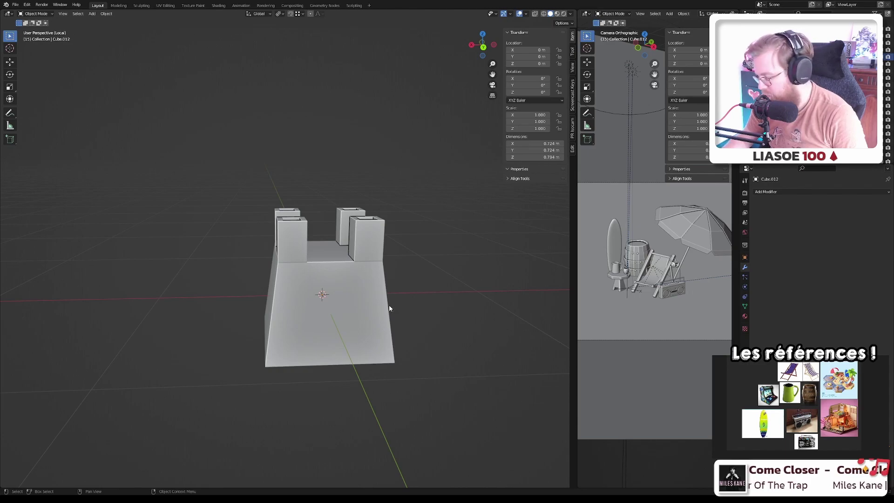
{"action": "key", "text": "KP_7"}
- Leave local view and raise the castle 0.85 m along Z
{"action": "middle_click_drag", "start_coordinate": [384, 341], "coordinate": [265, 283]}
{"action": "key", "text": "KP_Divide"}
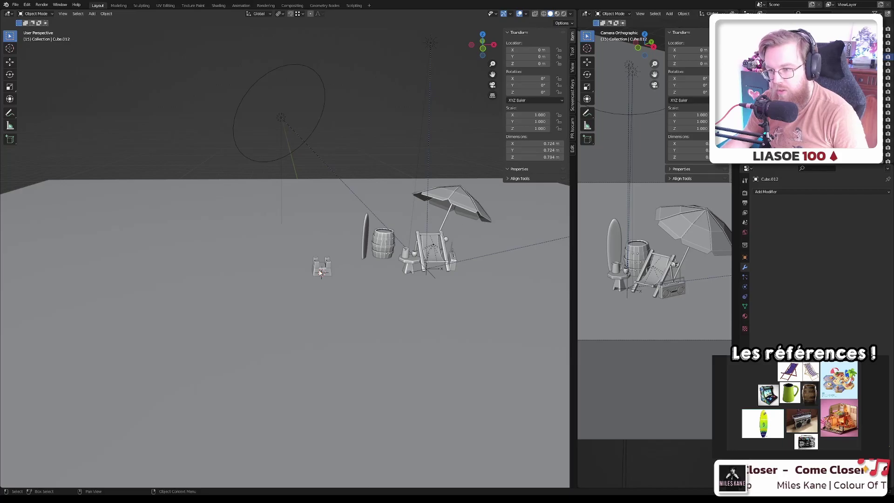
{"action": "key", "text": "KP_Decimal"}
{"action": "key", "text": "g"}
{"action": "key", "text": "z"}
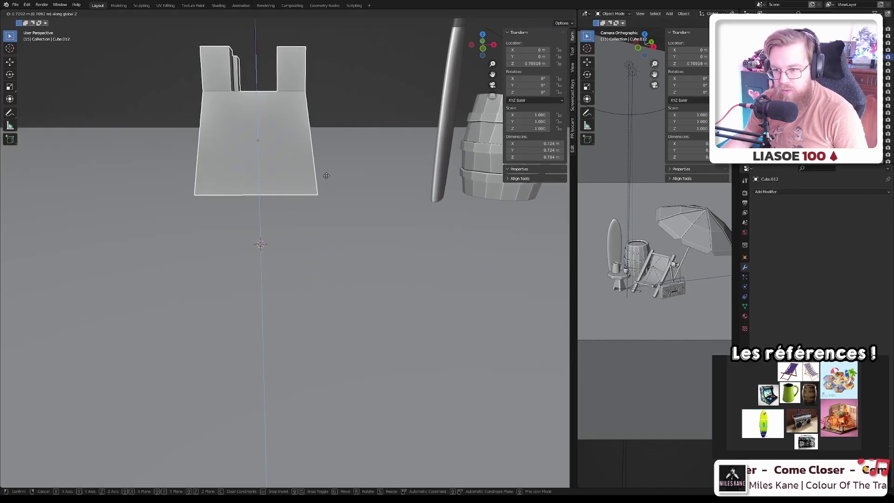
{"action": "left_click", "coordinate": [316, 240]}
{"action": "middle_click_drag", "start_coordinate": [316, 240], "coordinate": [323, 224]}
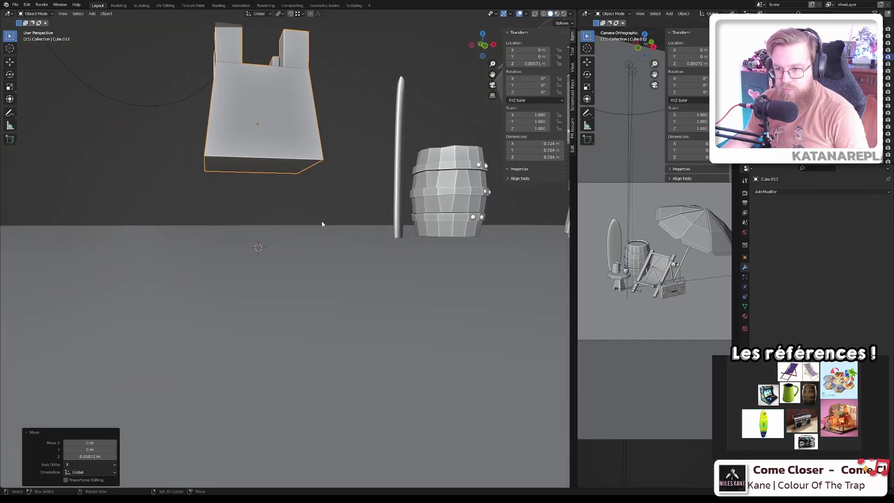
- Inset the castle's bottom face, extrude it 0.55 m inward, and scale it to 0.791
{"action": "key", "text": "Tab"}
{"action": "key", "text": "3"}
{"action": "left_click", "coordinate": [255, 172]}
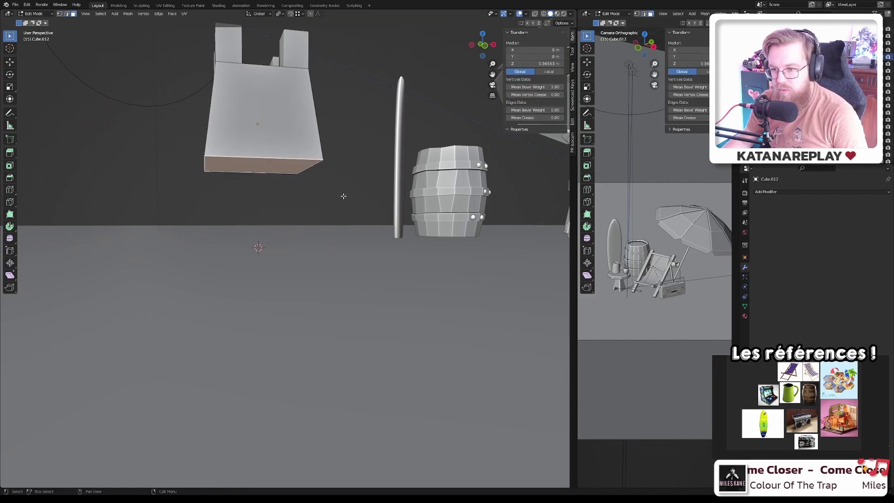
{"action": "key", "text": "i"}
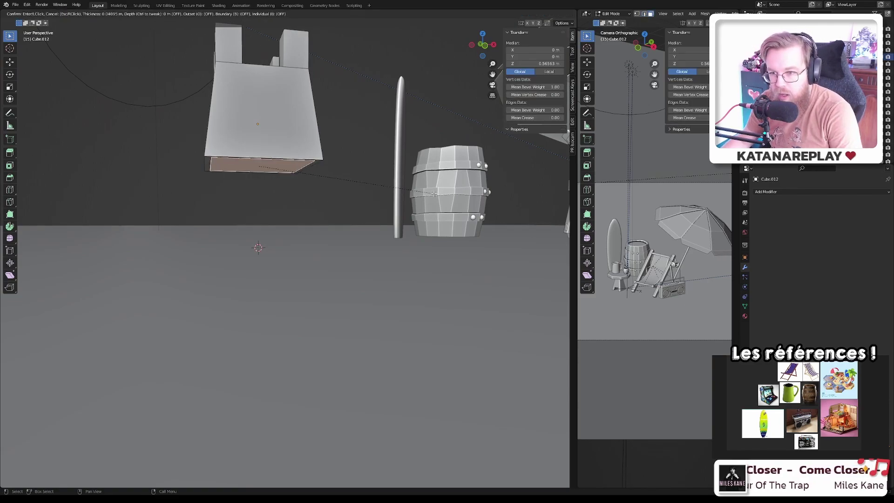
{"action": "left_click", "coordinate": [435, 194]}
{"action": "key", "text": "e"}
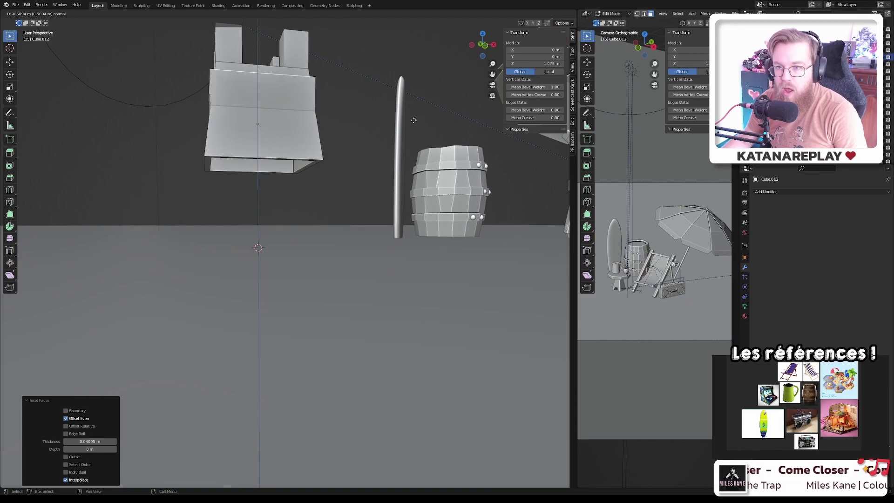
{"action": "left_click", "coordinate": [415, 114]}
{"action": "key", "text": "KP_1"}
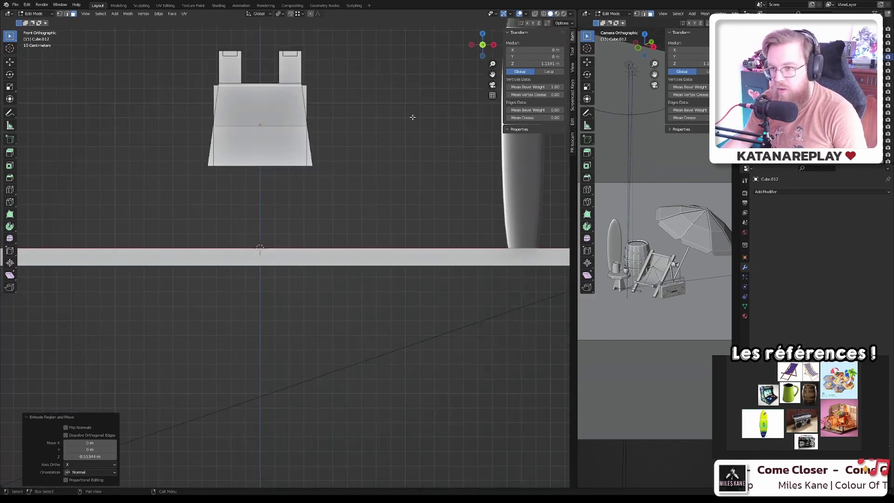
{"action": "scroll", "coordinate": [389, 103], "scroll_direction": "up", "scroll_amount": 2}
{"action": "key", "text": "KP_Decimal"}
{"action": "key", "text": "s"}
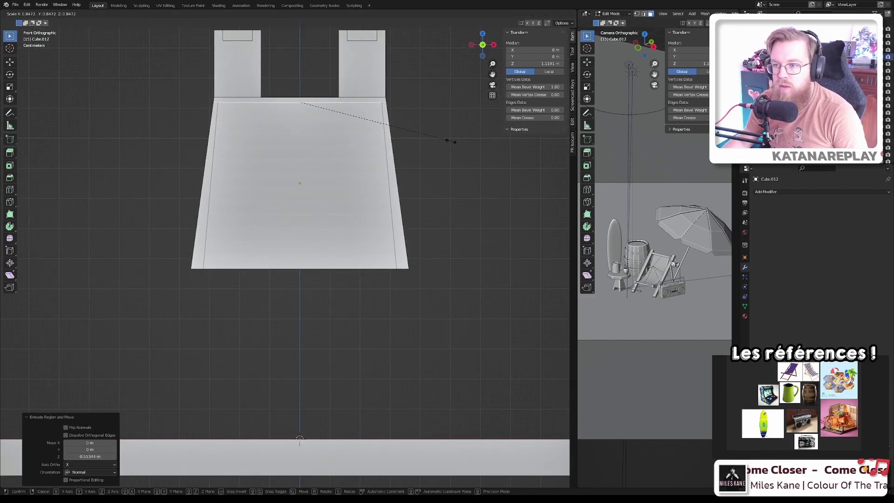
{"action": "left_click", "coordinate": [440, 140]}
{"action": "middle_click_drag", "start_coordinate": [440, 140], "coordinate": [252, 205]}
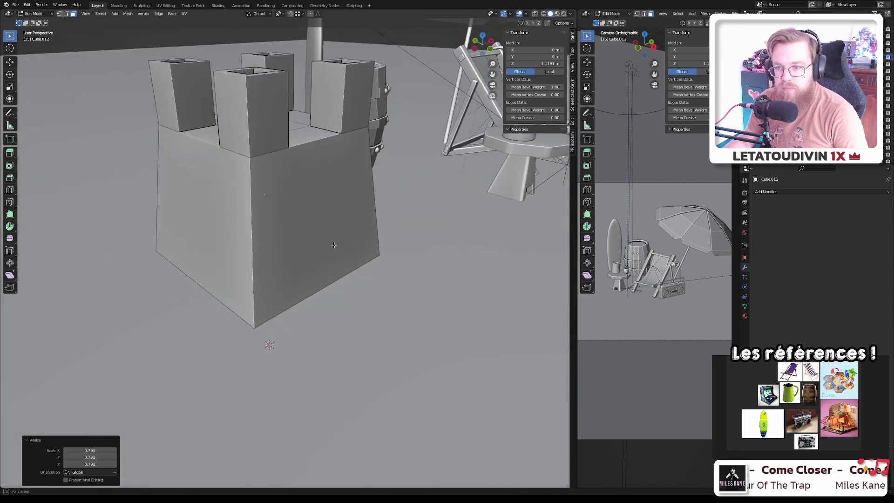
- Select a corner edge with X-ray toggled, then show the castle alone in local view
{"action": "key", "text": "2"}
{"action": "left_click", "coordinate": [252, 205]}
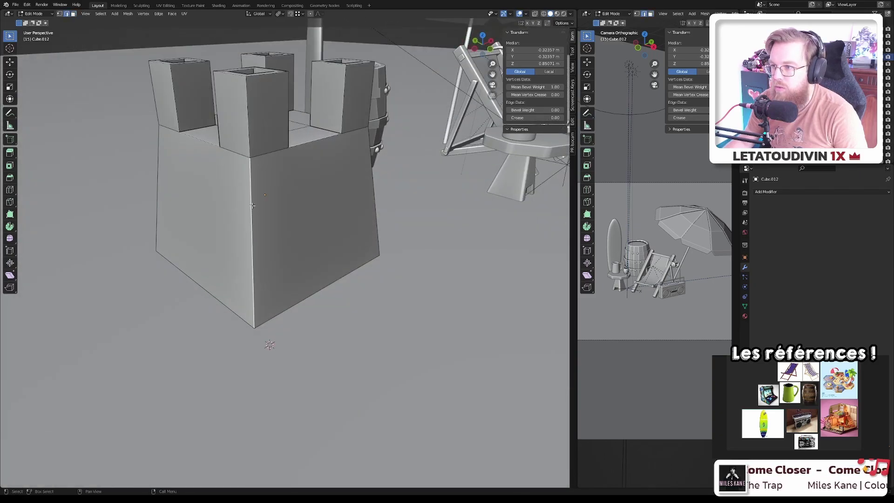
{"action": "key", "text": "alt+z"}
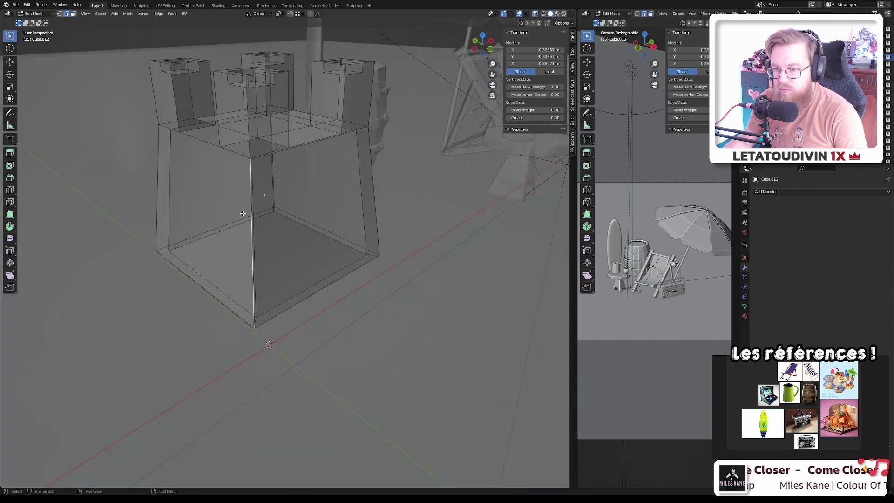
{"action": "middle_click_drag", "start_coordinate": [241, 221], "coordinate": [449, 220]}
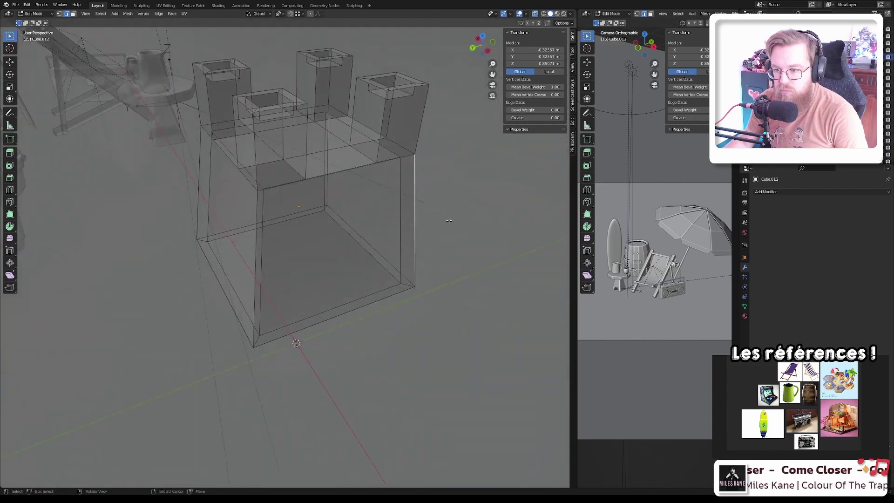
{"action": "left_click", "coordinate": [411, 232], "text": "shift"}
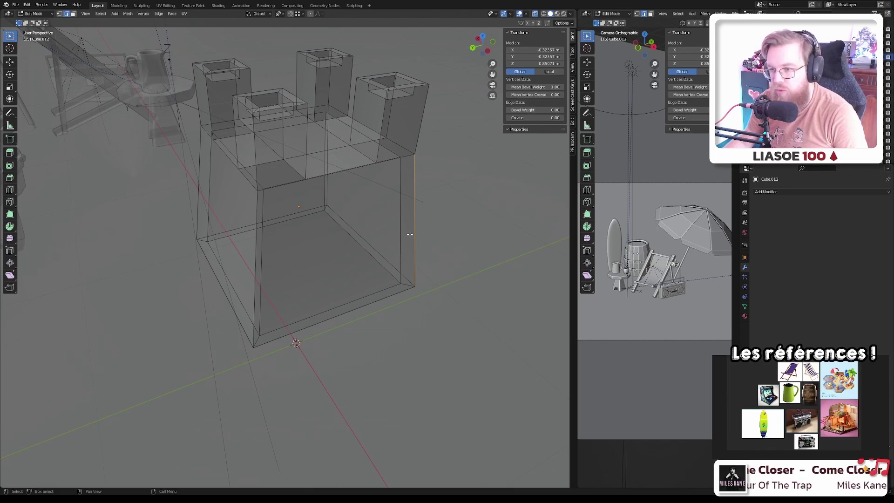
{"action": "key", "text": "alt+z"}
{"action": "mouse_move", "coordinate": [410, 234]}
{"action": "middle_mouse_down"}
{"action": "mouse_move", "coordinate": [368, 166]}
{"action": "mouse_move", "coordinate": [336, 179]}
{"action": "mouse_move", "coordinate": [369, 221]}
{"action": "middle_mouse_up"}
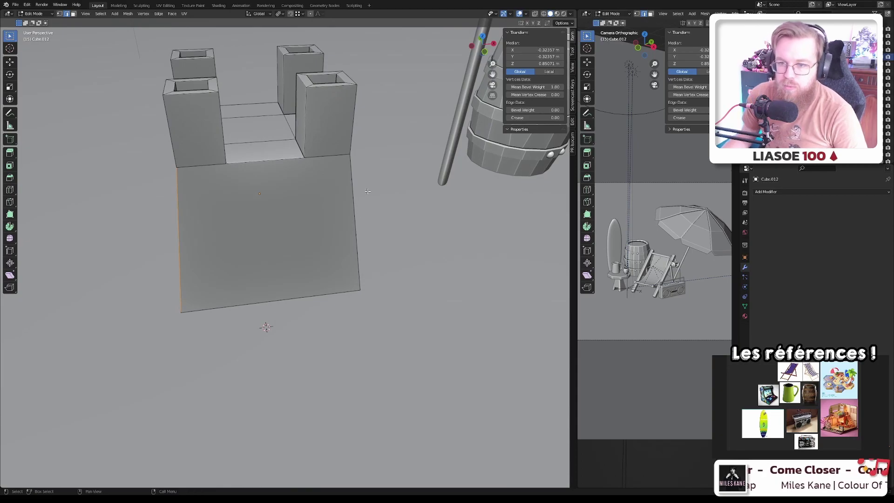
{"action": "key", "text": "Tab"}
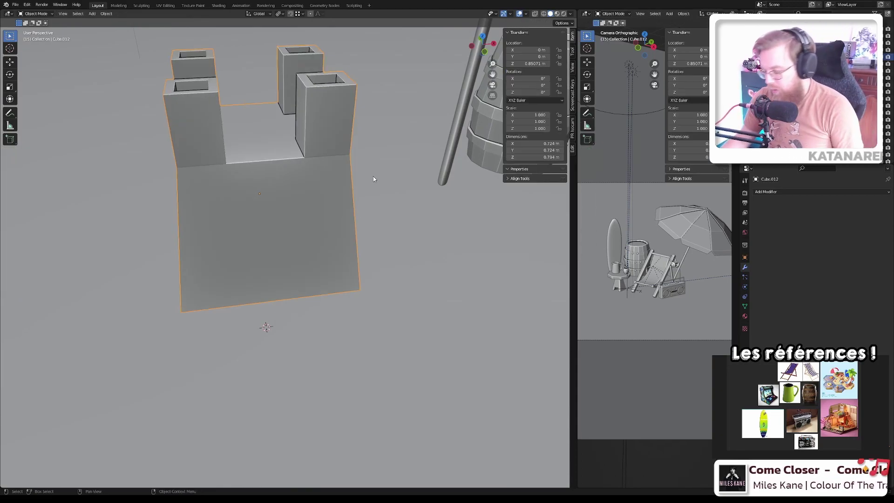
{"action": "middle_click_drag", "start_coordinate": [373, 179], "coordinate": [308, 144]}
{"action": "key", "text": "Tab"}
{"action": "middle_click_drag", "start_coordinate": [269, 180], "coordinate": [278, 194]}
{"action": "key", "text": "KP_Divide"}
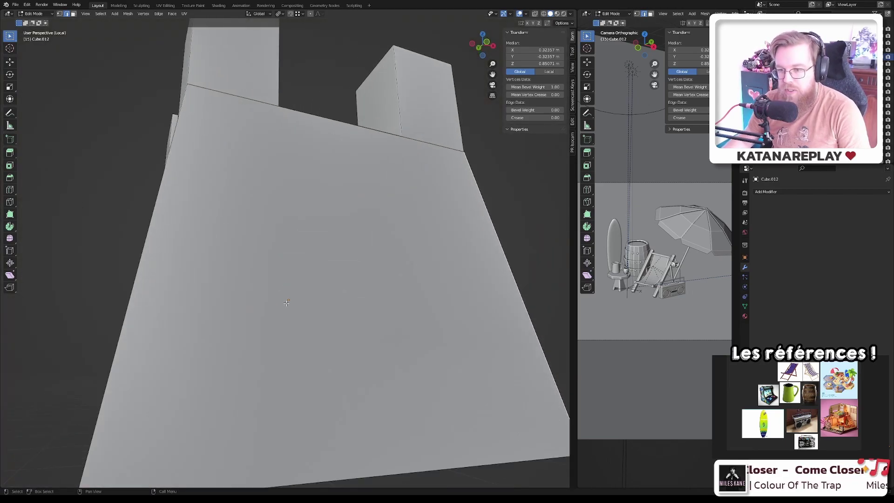
{"action": "scroll", "coordinate": [286, 302], "scroll_direction": "down", "scroll_amount": 6}
{"action": "middle_click_drag", "start_coordinate": [286, 303], "coordinate": [254, 252]}
{"action": "key", "text": "Tab"}
{"action": "key", "text": "Tab"}
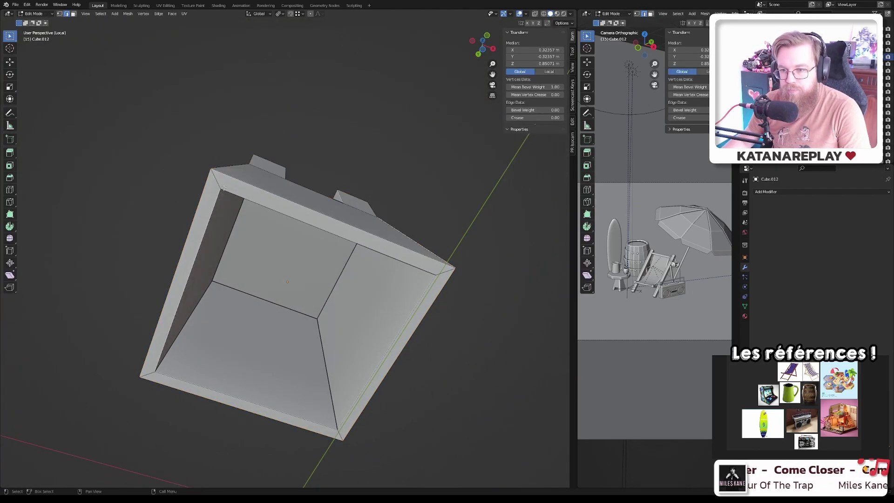
- Select the four bottom rim strips and snap the 3D cursor to them
{"action": "left_click", "coordinate": [209, 199]}
{"action": "left_click", "coordinate": [209, 198], "text": "shift"}
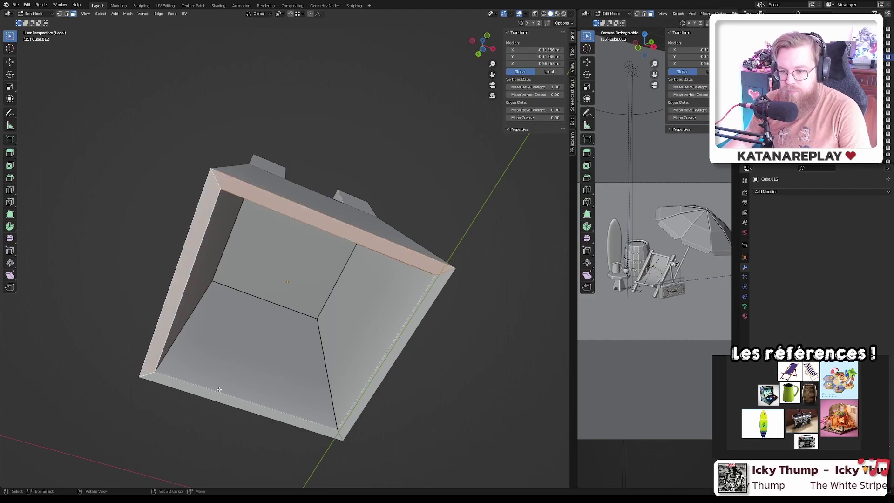
{"action": "left_click", "coordinate": [266, 399], "text": "shift"}
{"action": "left_click", "coordinate": [371, 388], "text": "shift"}
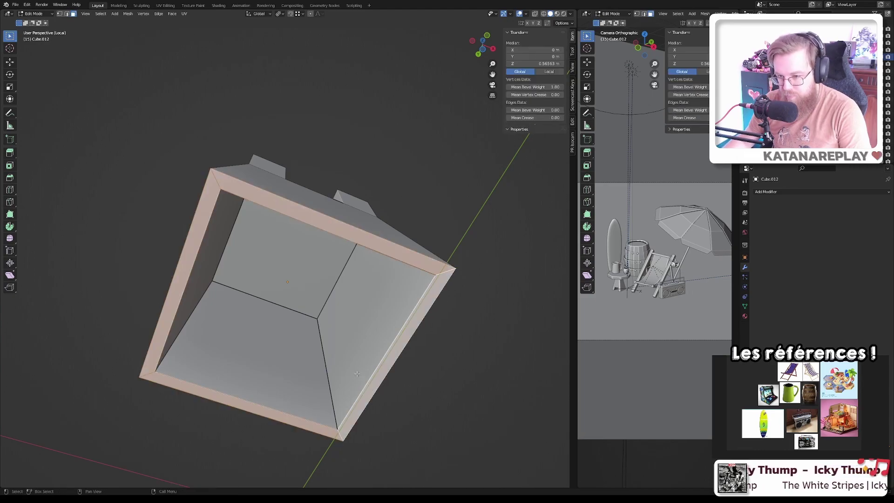
{"action": "key", "text": "shift+s"}
{"action": "left_click", "coordinate": [356, 413]}
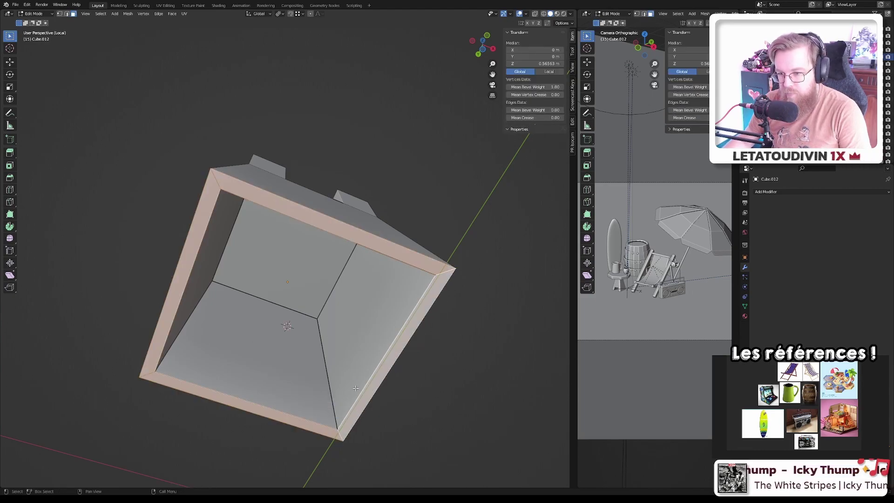
{"action": "middle_click_drag", "start_coordinate": [357, 414], "coordinate": [356, 363]}
- Set Cube.012's origin to the 3D cursor, give it Z location 0 m, and exit local view
{"action": "key", "text": "Tab"}
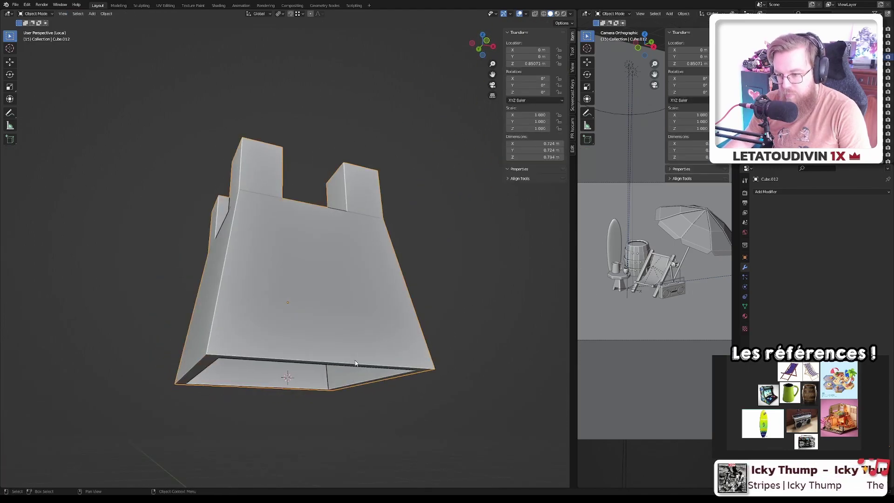
{"action": "right_click", "coordinate": [355, 362]}
{"action": "mouse_move", "coordinate": [336, 372]}
{"action": "left_click", "coordinate": [391, 390]}
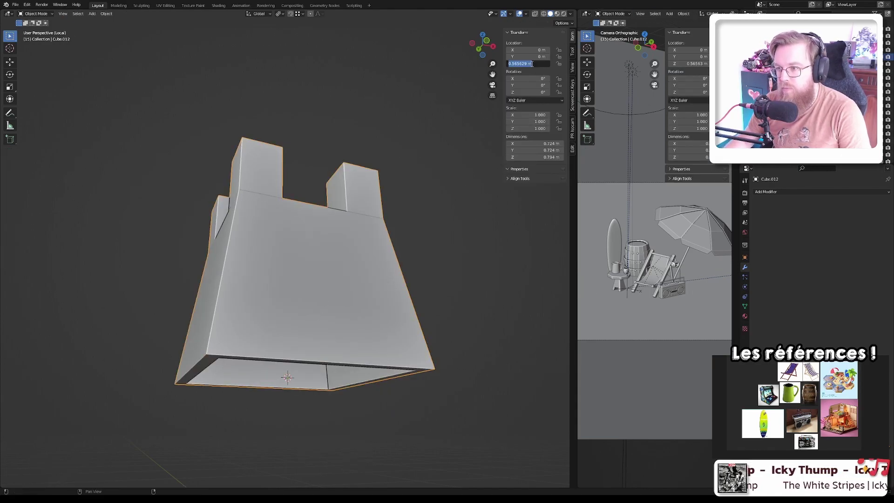
{"action": "key", "text": "Return"}
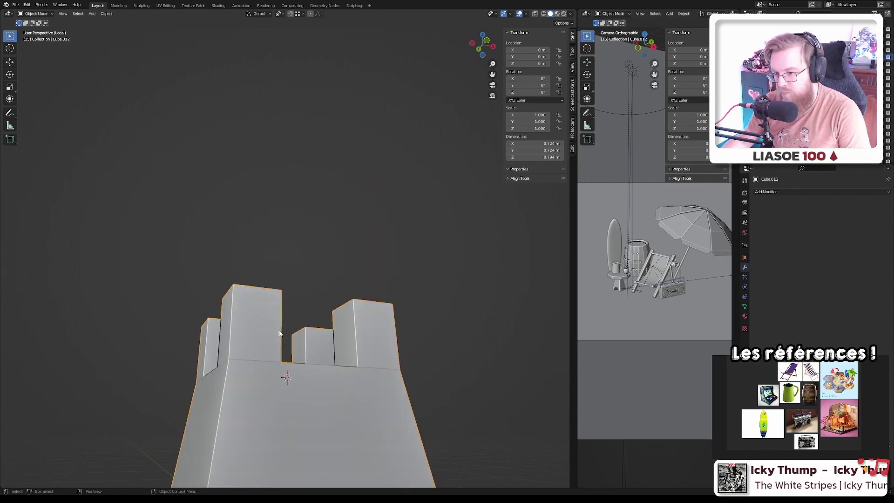
{"action": "key", "text": "KP_Divide"}
- From a flat top view, move the castle block beside the other beach props
{"action": "key", "text": "KP_1"}
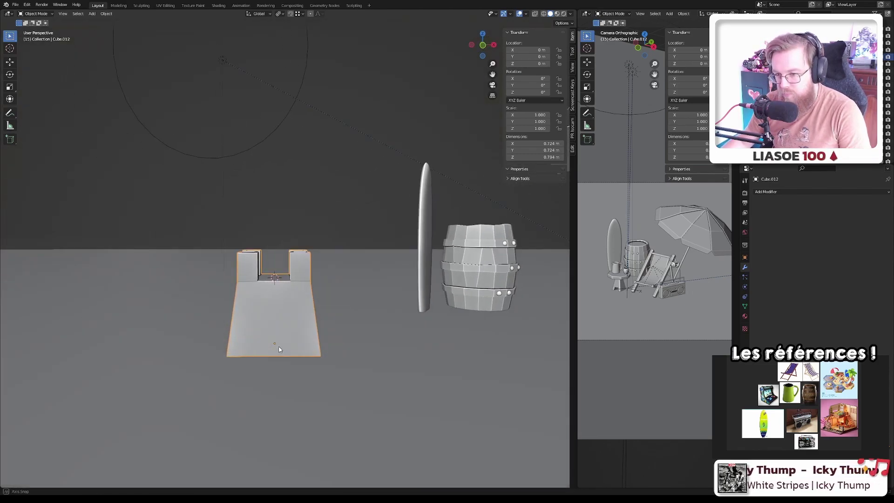
{"action": "key", "text": "KP_5"}
{"action": "scroll", "coordinate": [264, 350], "scroll_direction": "down", "scroll_amount": 5}
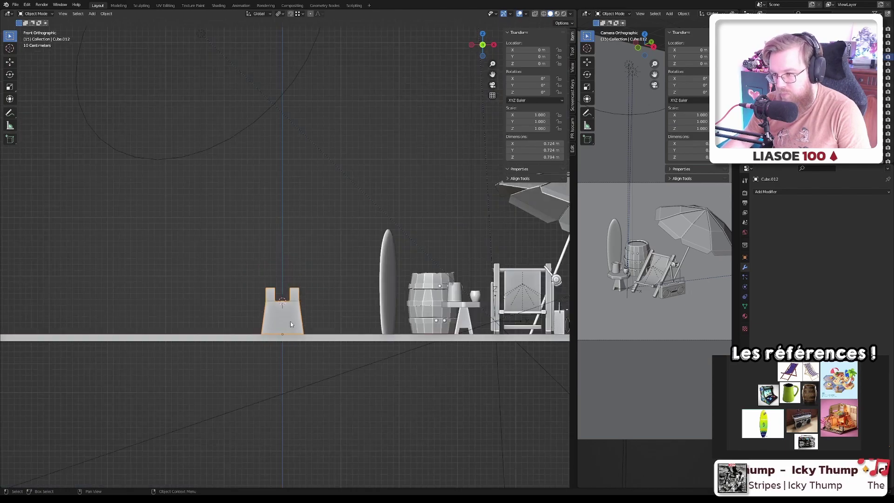
{"action": "key", "text": "KP_7"}
{"action": "key", "text": "g"}
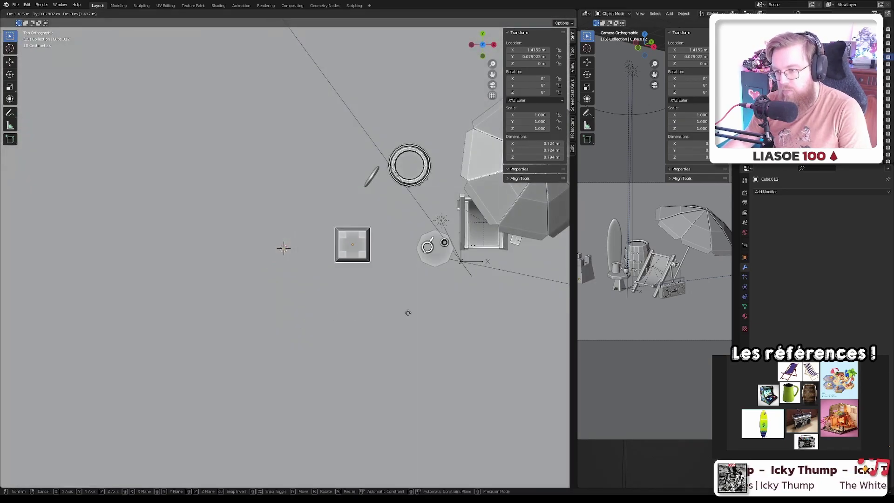
{"action": "left_click", "coordinate": [410, 295]}
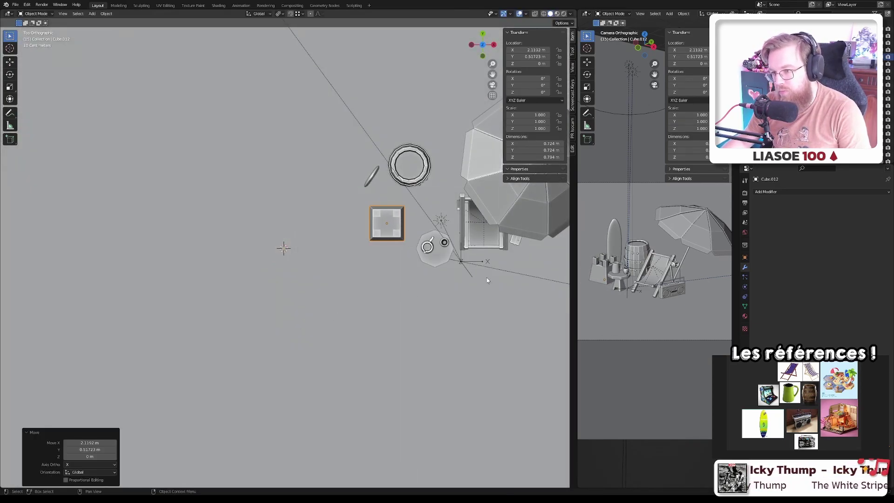
- Shrink the castle block to 0.413 scale
{"action": "key", "text": "s"}
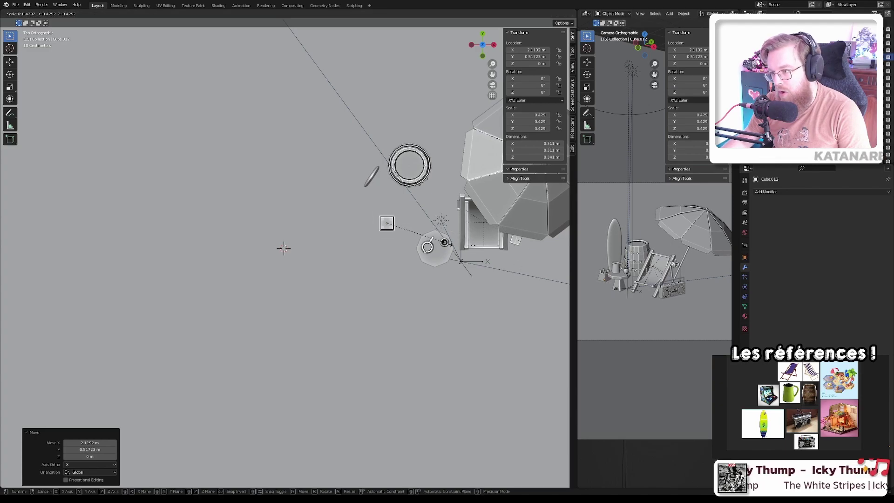
{"action": "left_click", "coordinate": [447, 248]}
{"action": "scroll", "coordinate": [442, 247], "scroll_direction": "up", "scroll_amount": 7}
{"action": "scroll", "coordinate": [426, 248], "scroll_direction": "up", "scroll_amount": 1}
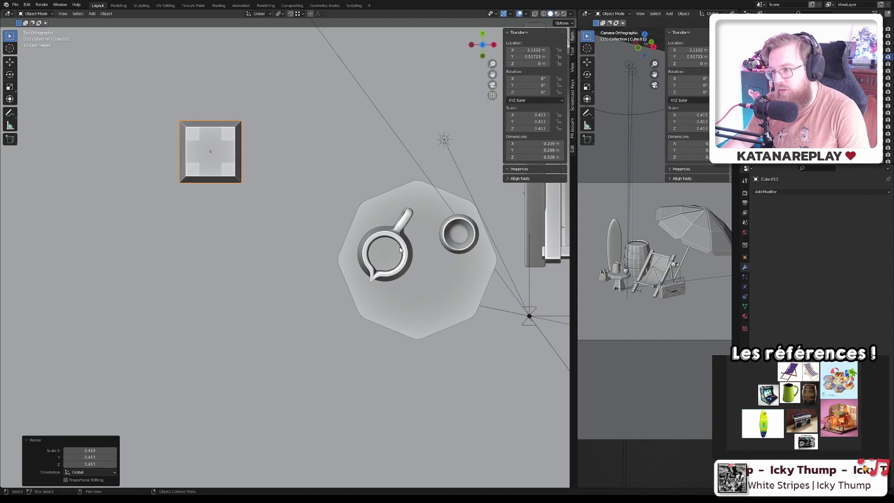
- Place the castle block beside the table and rotate it -13.8° about Z
{"action": "key", "text": "g"}
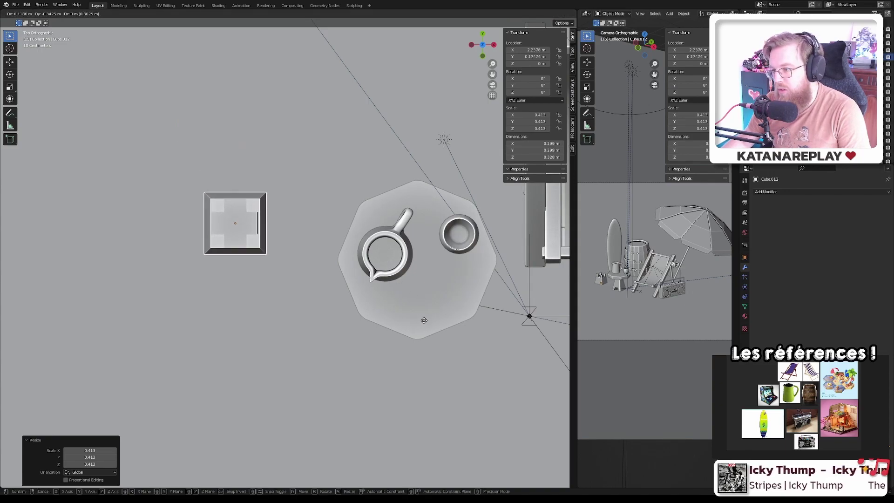
{"action": "left_click", "coordinate": [470, 344]}
{"action": "key", "text": "r"}
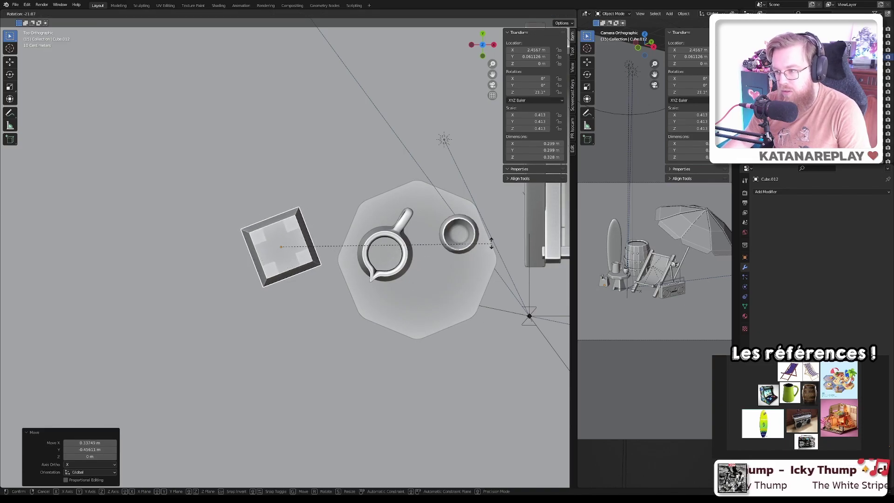
{"action": "left_click", "coordinate": [410, 298]}
{"action": "scroll", "coordinate": [410, 298], "scroll_direction": "up", "scroll_amount": 4}
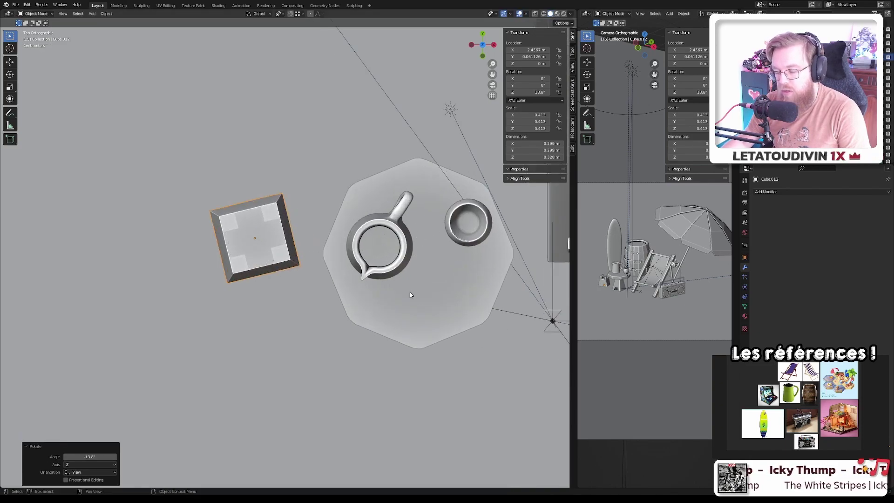
{"action": "scroll", "coordinate": [278, 301], "scroll_direction": "down", "scroll_amount": 5}
{"action": "middle_click_drag", "start_coordinate": [277, 301], "coordinate": [207, 306]}
{"action": "key", "text": "ctrl+s"}
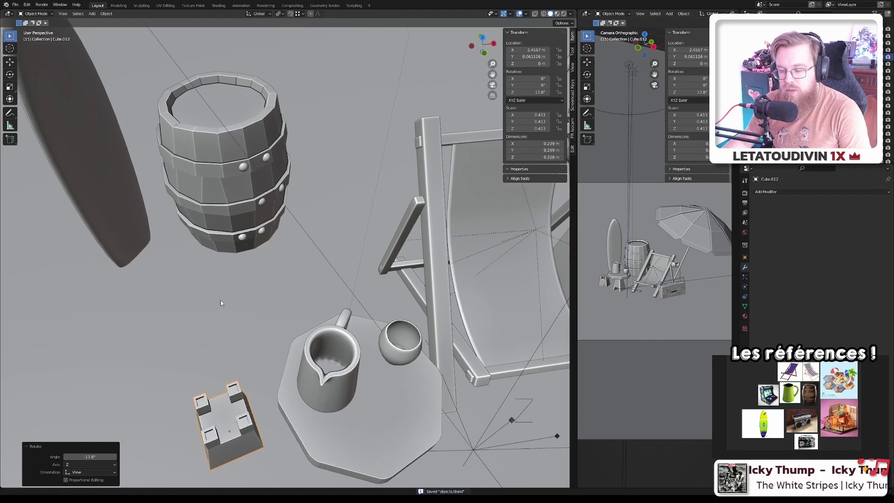
{"action": "scroll", "coordinate": [220, 300], "scroll_direction": "up", "scroll_amount": 1}
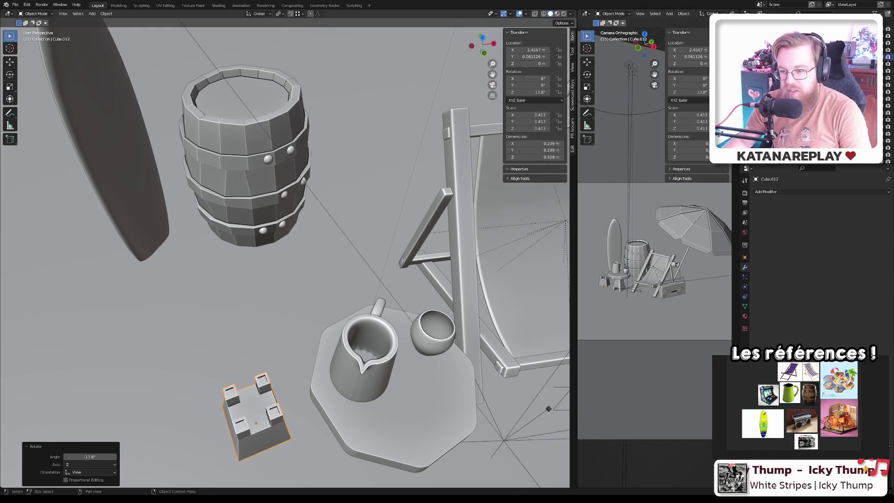
{"action": "middle_click_drag", "start_coordinate": [354, 224], "coordinate": [353, 214]}
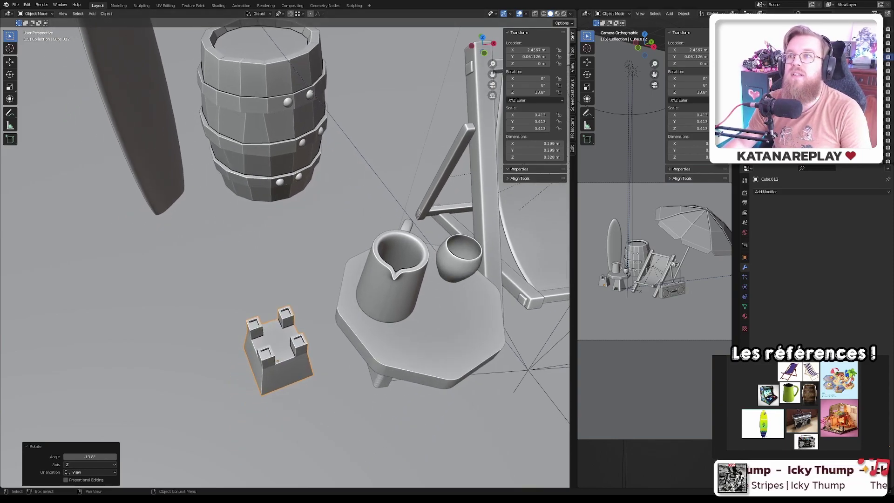
{"action": "key", "text": "ctrl+s"}
{"action": "middle_click_drag", "start_coordinate": [280, 326], "coordinate": [336, 310]}
{"action": "scroll", "coordinate": [281, 326], "scroll_direction": "up", "scroll_amount": 3}
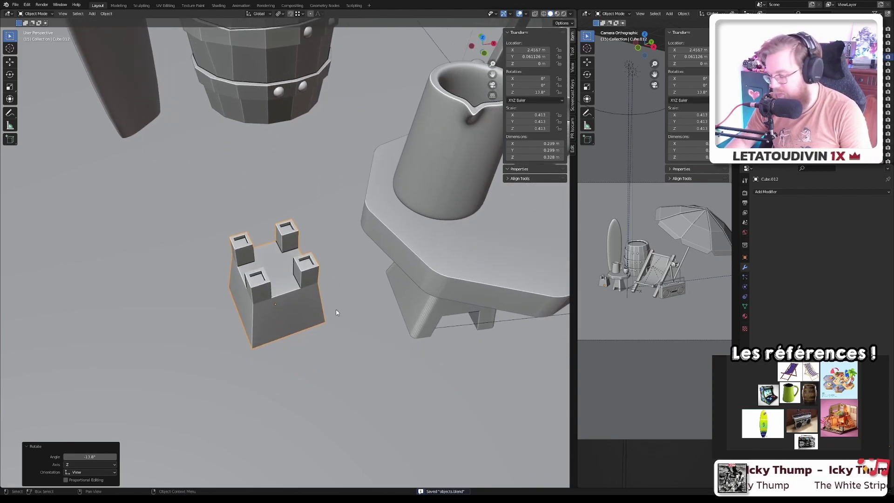
{"action": "key", "text": "KP_7"}
{"action": "key", "text": "KP_1"}
{"action": "scroll", "coordinate": [337, 308], "scroll_direction": "down", "scroll_amount": 6}
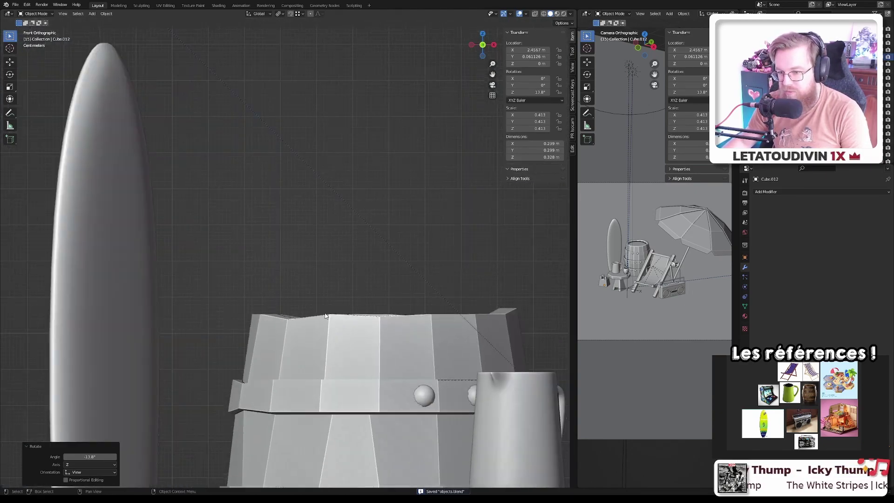
{"action": "middle_click_drag", "start_coordinate": [299, 319], "coordinate": [500, 227], "text": "shift"}
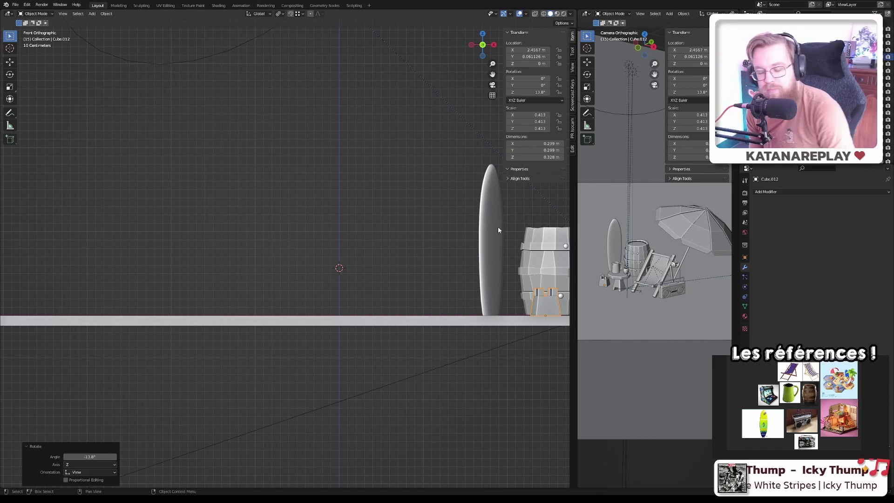
{"action": "scroll", "coordinate": [369, 255], "scroll_direction": "up", "scroll_amount": 4}
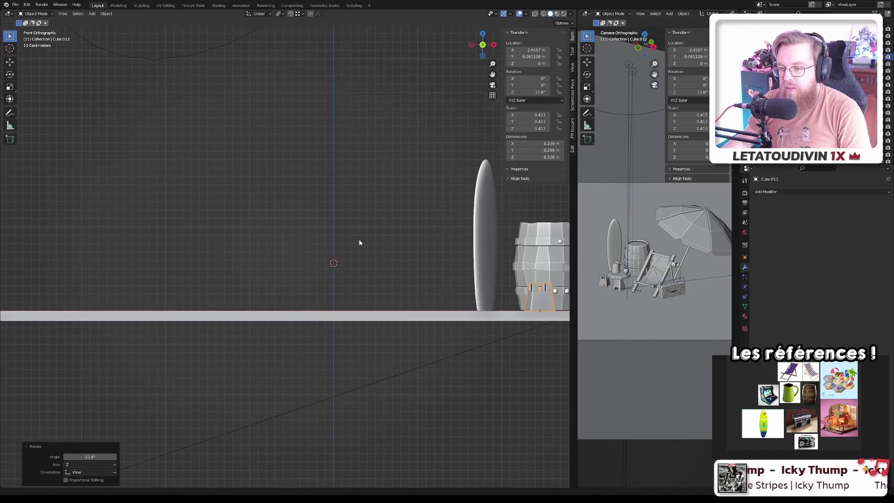
- Add a new cube and scale it down to 0.044
{"action": "scroll", "coordinate": [323, 252], "scroll_direction": "up", "scroll_amount": 2}
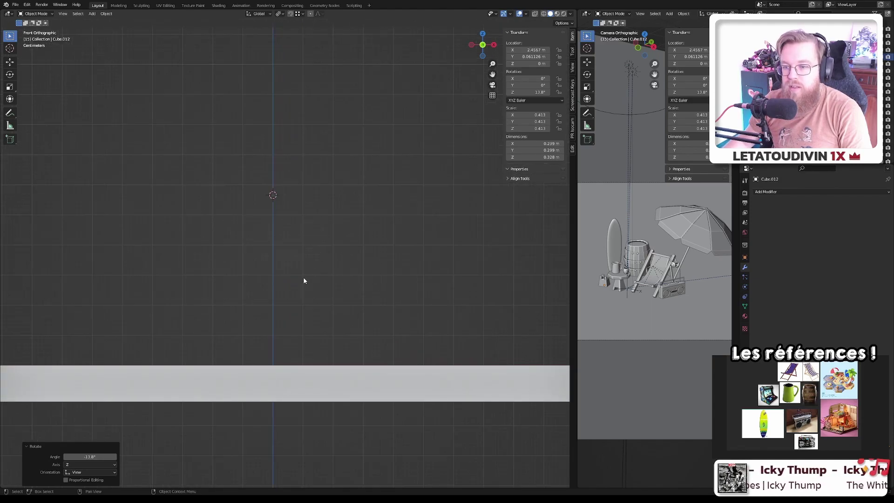
{"action": "key", "text": "shift+a"}
{"action": "mouse_move", "coordinate": [302, 278]}
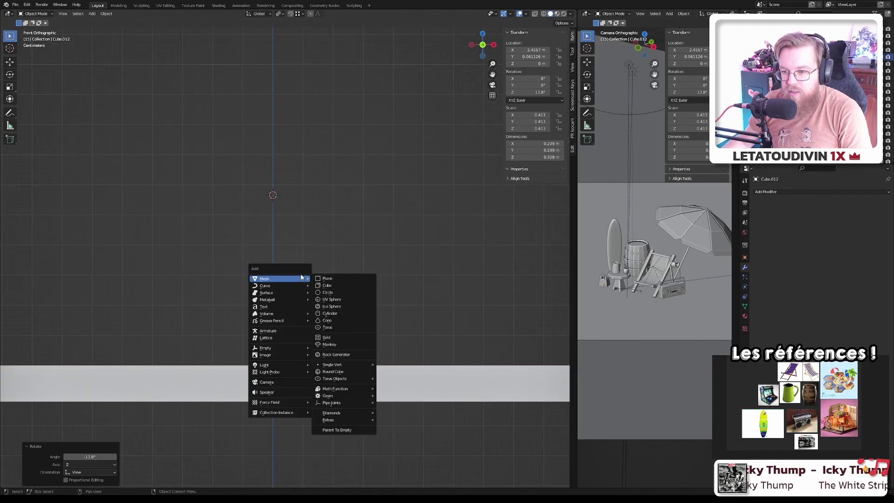
{"action": "left_click", "coordinate": [327, 286]}
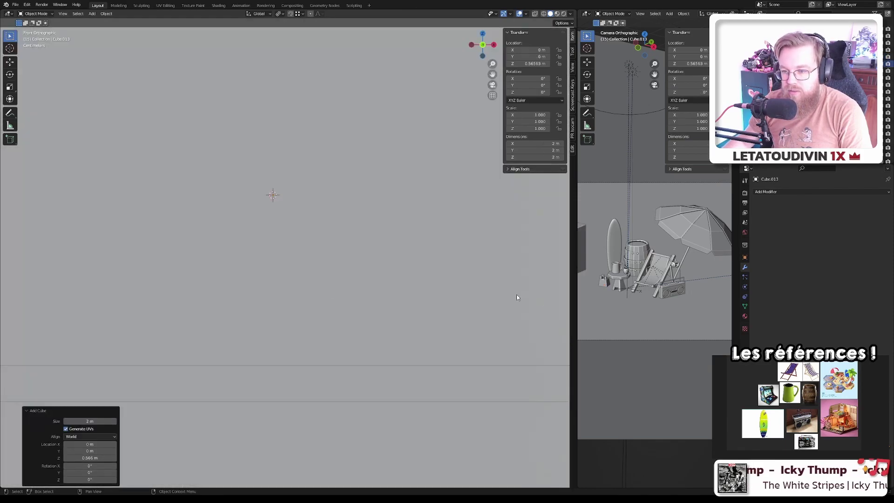
{"action": "key", "text": "s"}
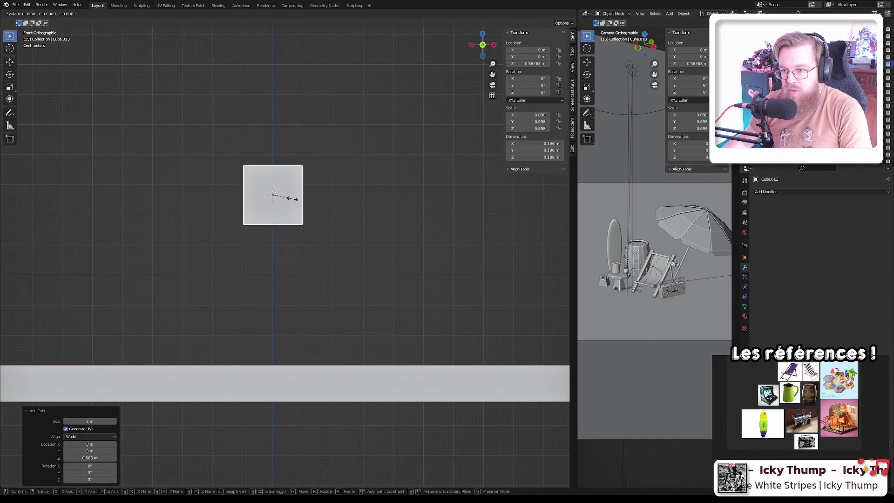
{"action": "left_click", "coordinate": [278, 200]}
- Lower the small cube along Z and stretch it vertically into a tall bar
{"action": "key", "text": "g"}
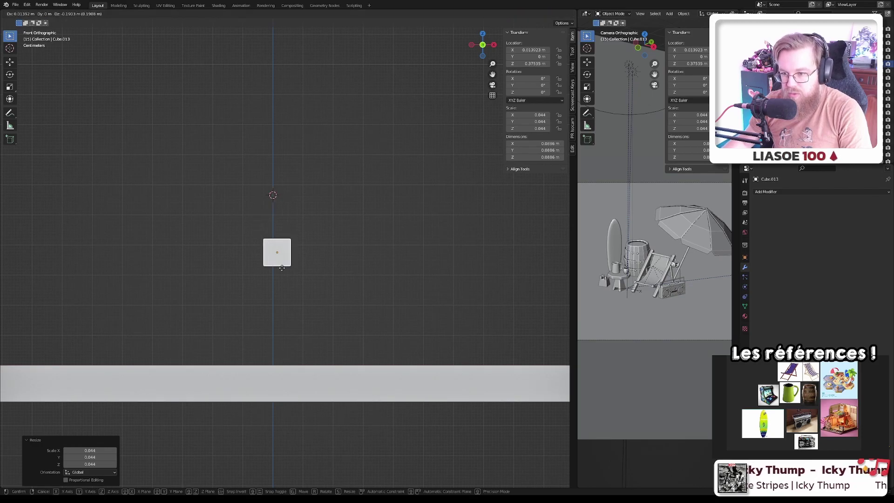
{"action": "key", "text": "z"}
{"action": "left_click", "coordinate": [279, 289]}
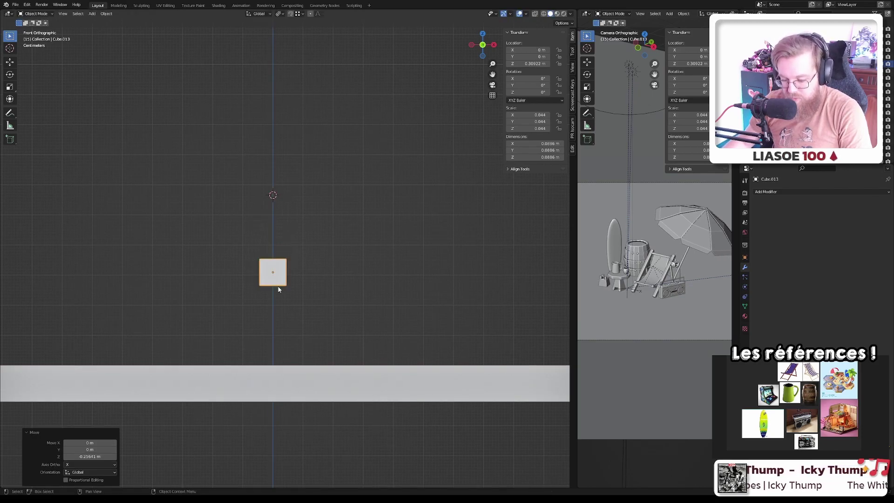
{"action": "key", "text": "s"}
{"action": "key", "text": "z"}
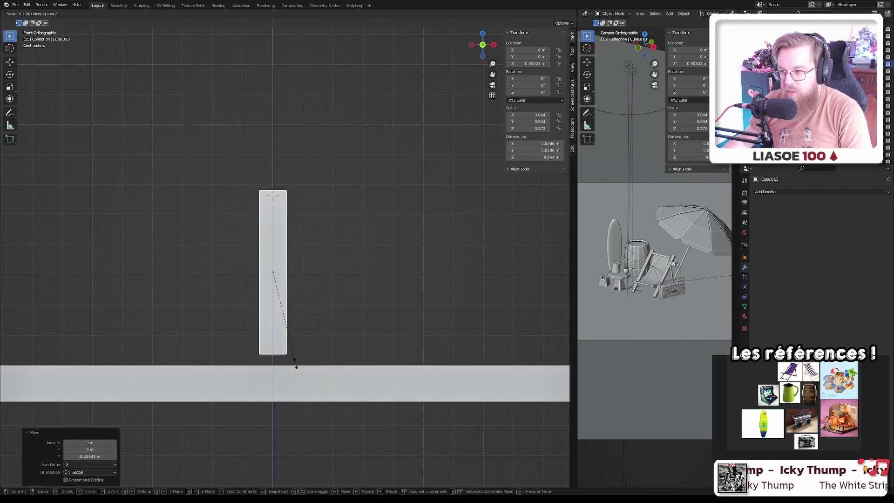
{"action": "left_click", "coordinate": [312, 344]}
{"action": "scroll", "coordinate": [314, 335], "scroll_direction": "down", "scroll_amount": 5}
{"action": "scroll", "coordinate": [315, 329], "scroll_direction": "up", "scroll_amount": 5}
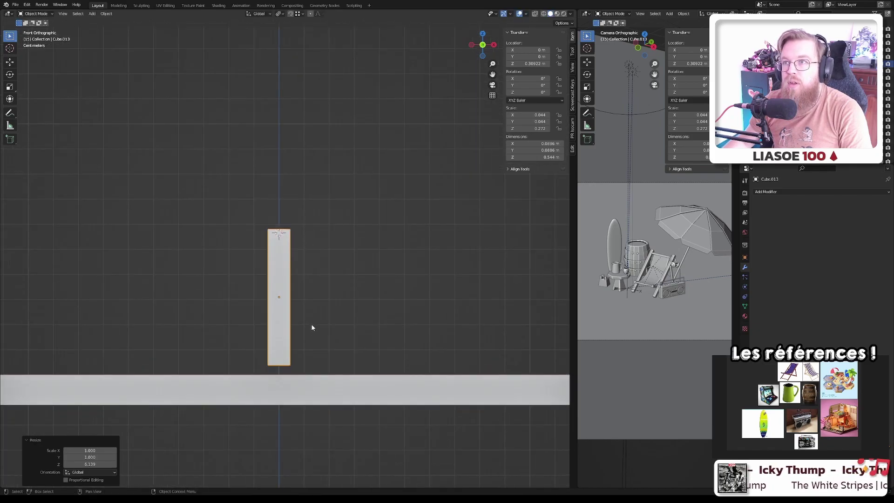
{"action": "scroll", "coordinate": [321, 318], "scroll_direction": "down", "scroll_amount": 4}
- Stretch the bar to about 1.02 m tall and raise it to Z 1.0021 m
{"action": "key", "text": "s"}
{"action": "key", "text": "z"}
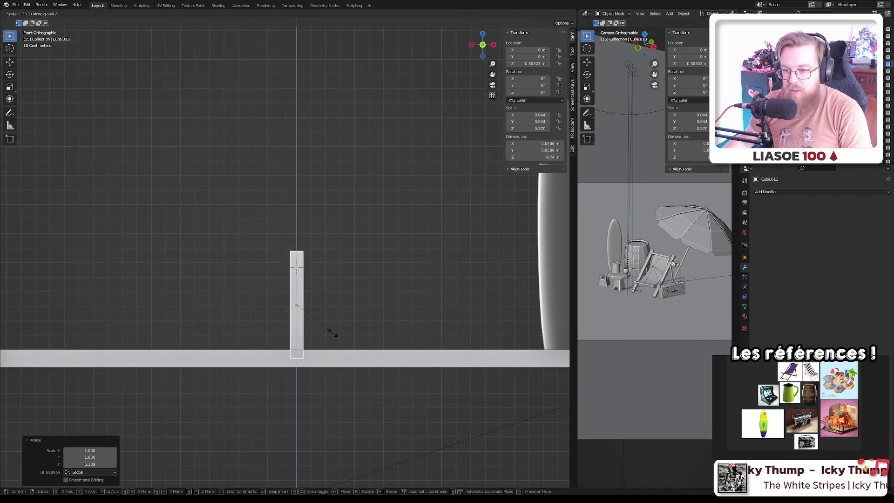
{"action": "left_click", "coordinate": [337, 356]}
{"action": "key", "text": "g"}
{"action": "key", "text": "z"}
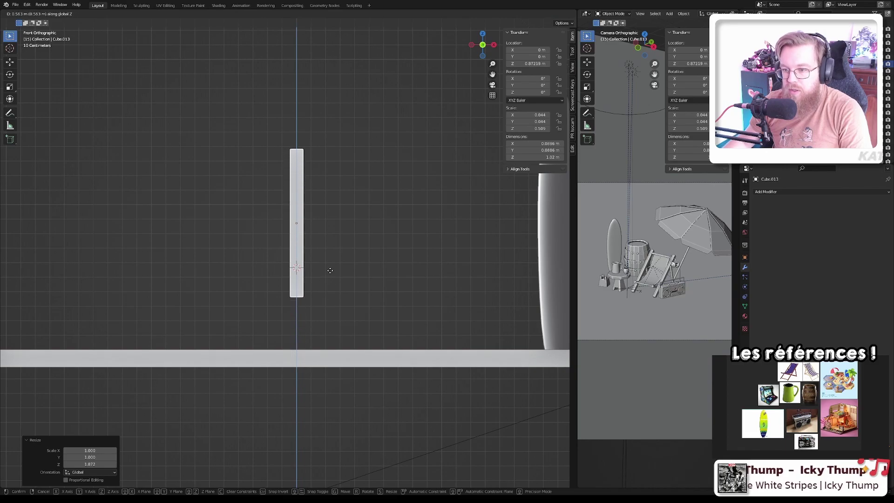
{"action": "left_click", "coordinate": [328, 252]}
{"action": "scroll", "coordinate": [329, 253], "scroll_direction": "up", "scroll_amount": 3}
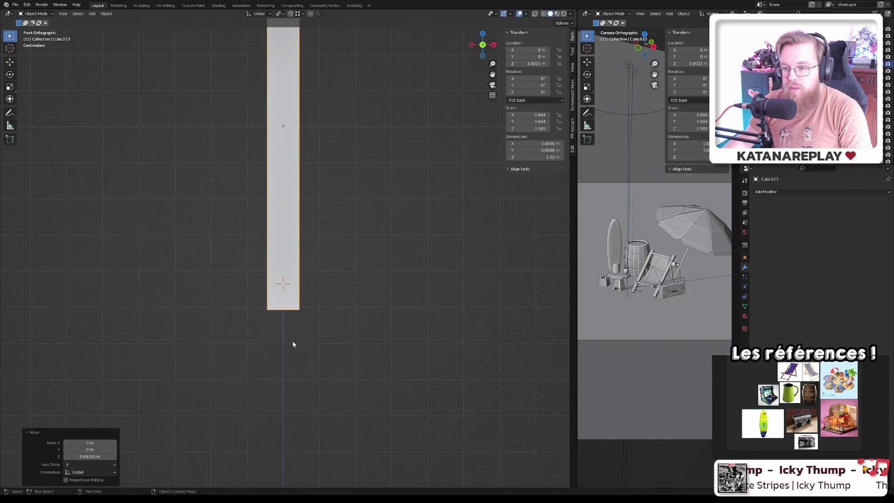
{"action": "middle_click_drag", "start_coordinate": [294, 343], "coordinate": [294, 376]}
- In Edit Mode, extrude the bar's bottom face, widen it along X, and extrude a blade block down
{"action": "key", "text": "Tab"}
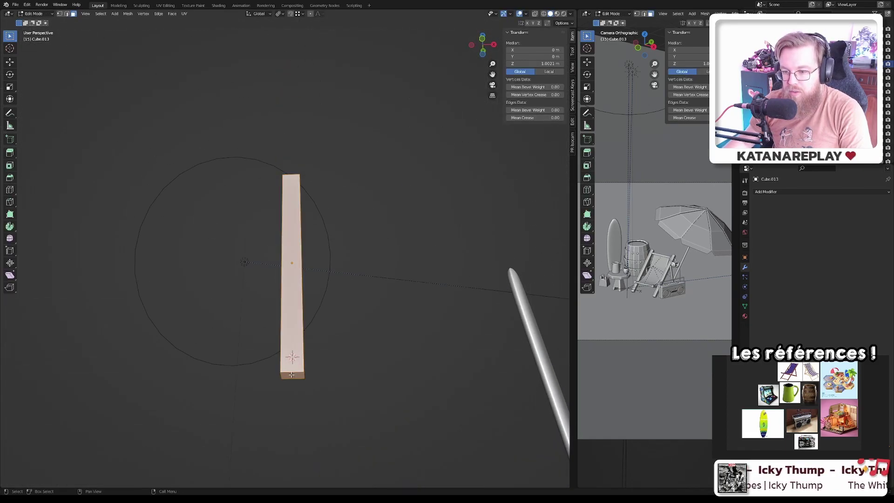
{"action": "key", "text": "KP_1"}
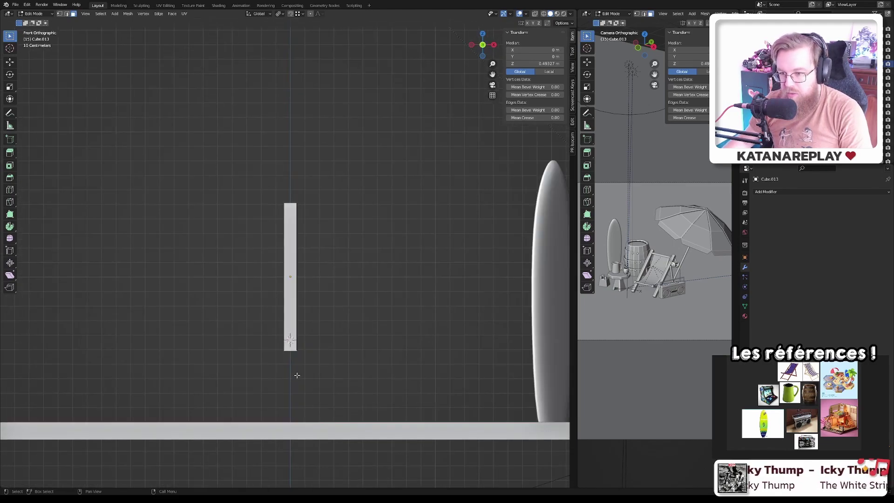
{"action": "key", "text": "e"}
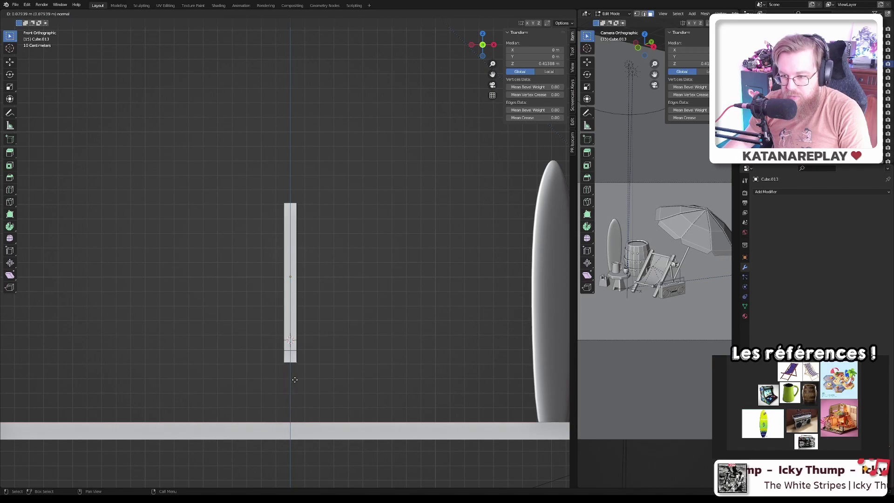
{"action": "left_click", "coordinate": [295, 369]}
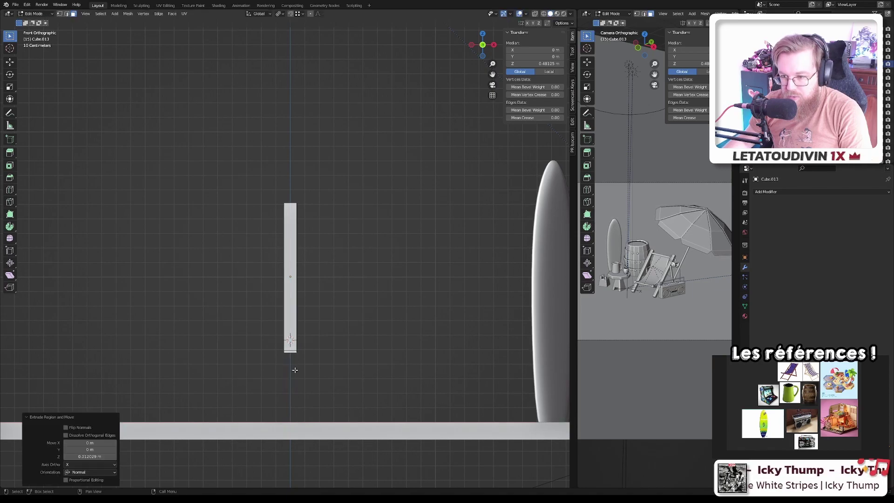
{"action": "key", "text": "s"}
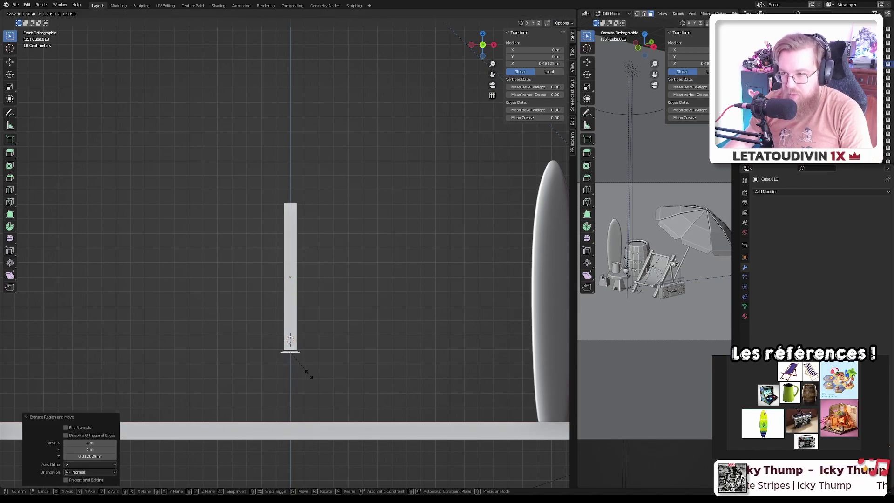
{"action": "key", "text": "x"}
{"action": "left_click", "coordinate": [327, 387]}
{"action": "key", "text": "e"}
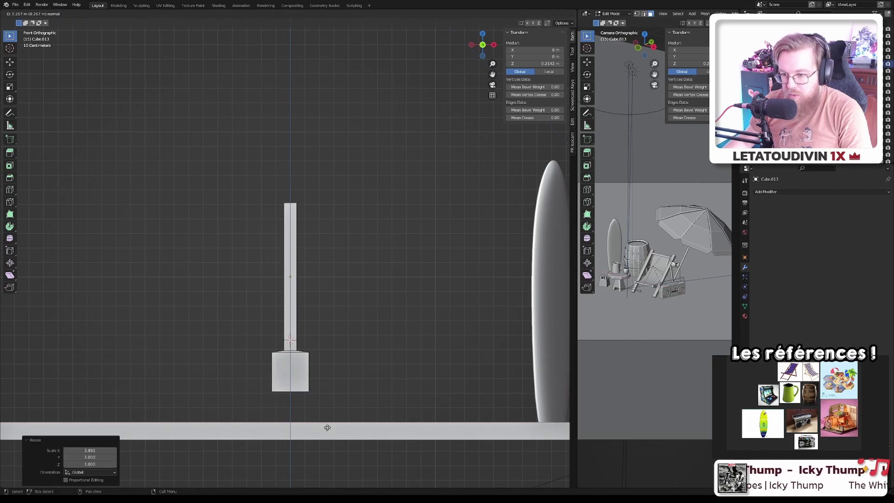
{"action": "left_click", "coordinate": [326, 449]}
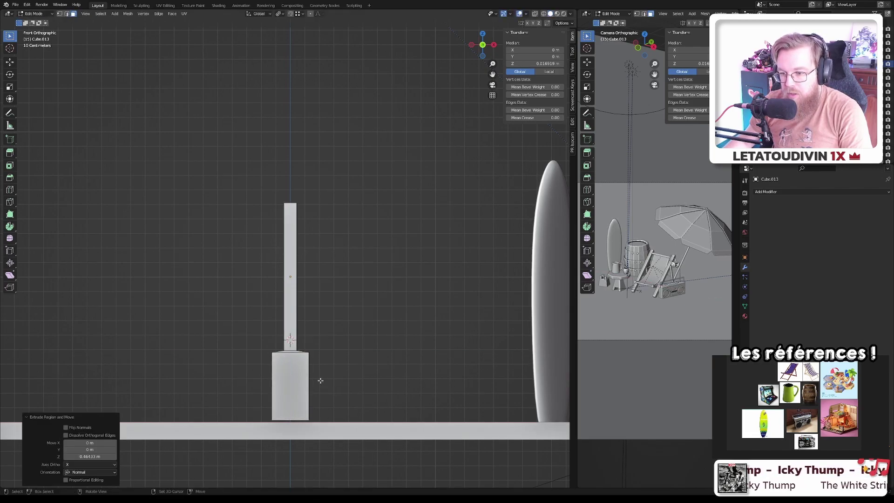
- Inspect the result, then undo the blade extrusion and the base widening
{"action": "middle_click_drag", "start_coordinate": [320, 380], "coordinate": [298, 386]}
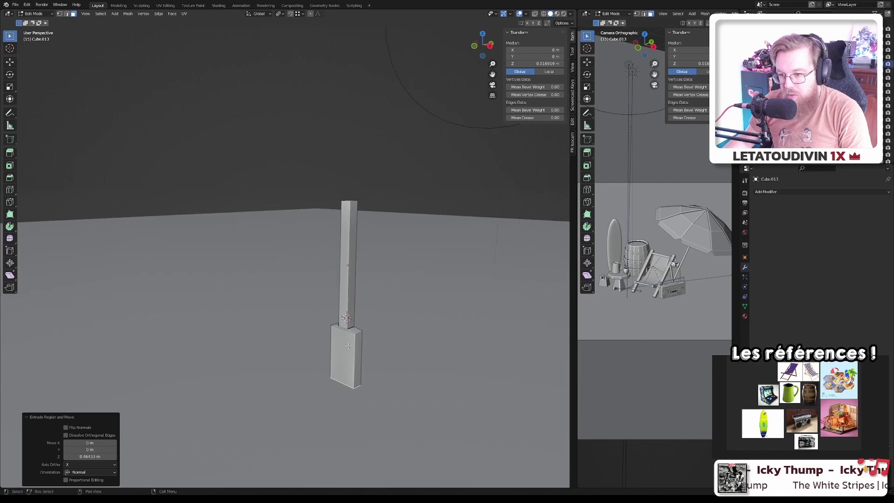
{"action": "scroll", "coordinate": [354, 342], "scroll_direction": "up", "scroll_amount": 3}
{"action": "scroll", "coordinate": [354, 343], "scroll_direction": "up", "scroll_amount": 2}
{"action": "key", "text": "ctrl+z"}
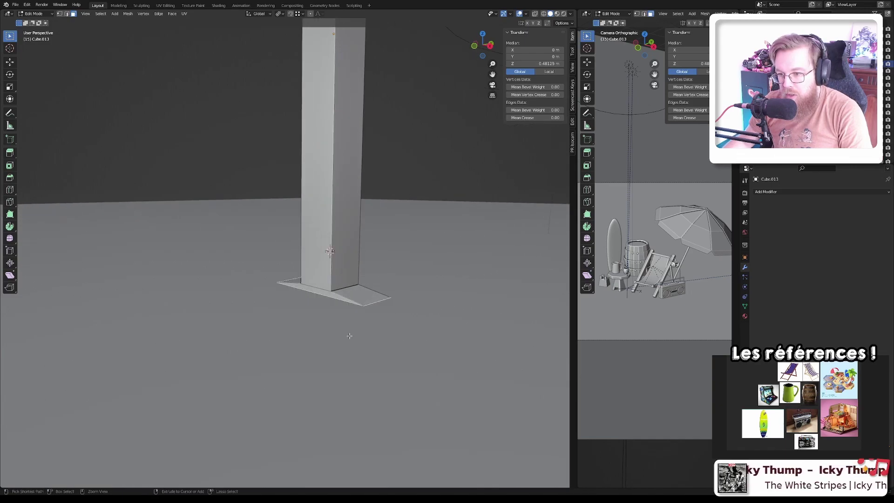
{"action": "key", "text": "ctrl+z"}
{"action": "key", "text": "ctrl+z"}
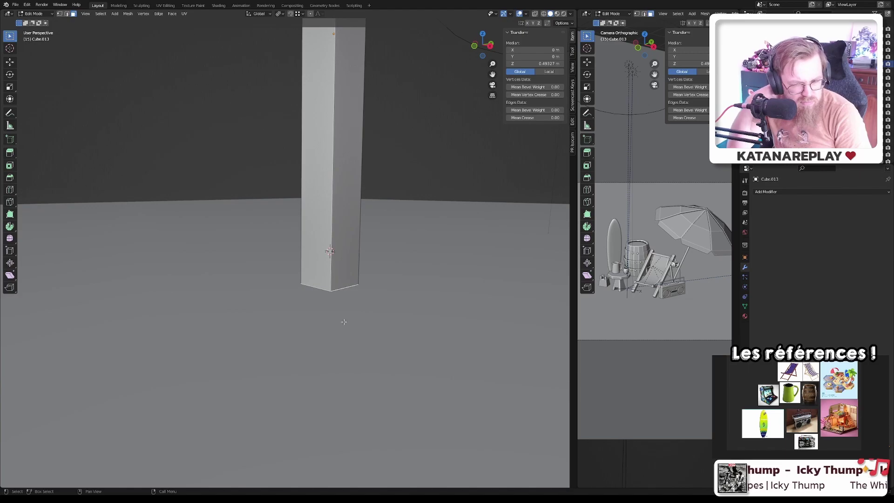
- Isolate the post in local view and return to editing its mesh
{"action": "key", "text": "Tab"}
{"action": "middle_click_drag", "start_coordinate": [344, 322], "coordinate": [385, 330]}
{"action": "key", "text": "KP_Divide"}
{"action": "key", "text": "KP_Divide"}
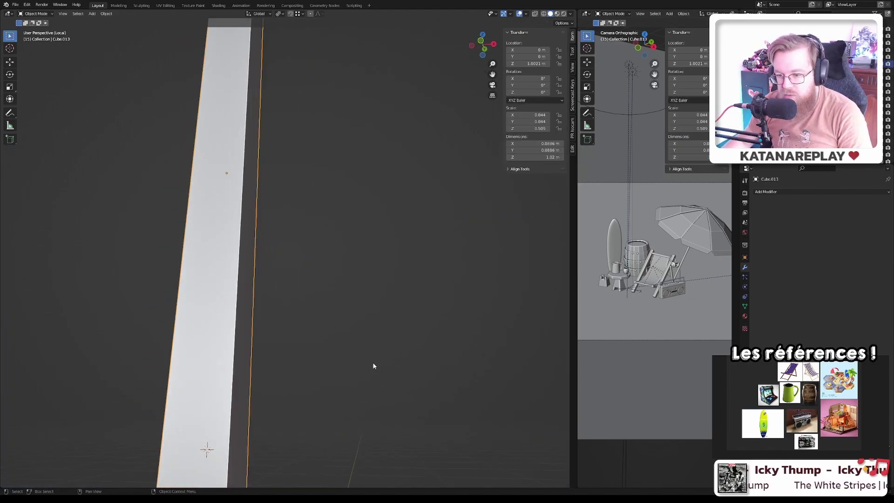
{"action": "key", "text": "KP_Divide"}
{"action": "middle_click_drag", "start_coordinate": [347, 388], "coordinate": [326, 416]}
{"action": "key", "text": "Tab"}
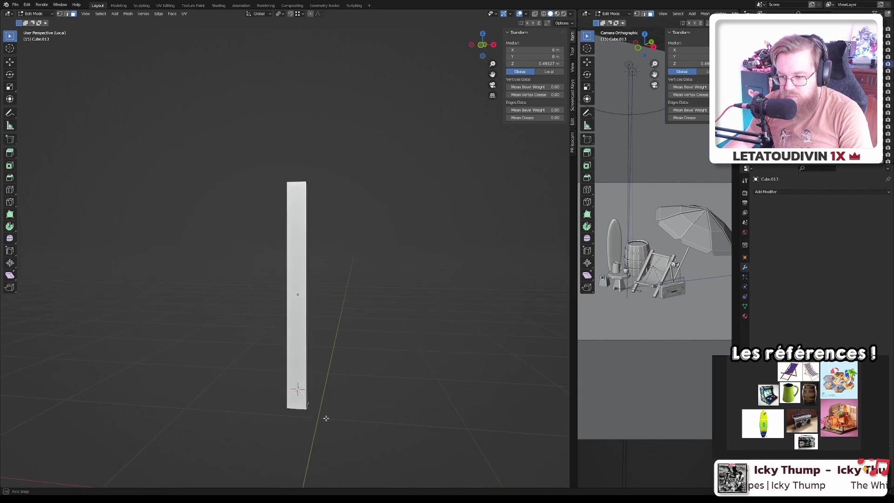
- Extrude the post's bottom face slightly and widen it along X into a flared shoulder
{"action": "key", "text": "e"}
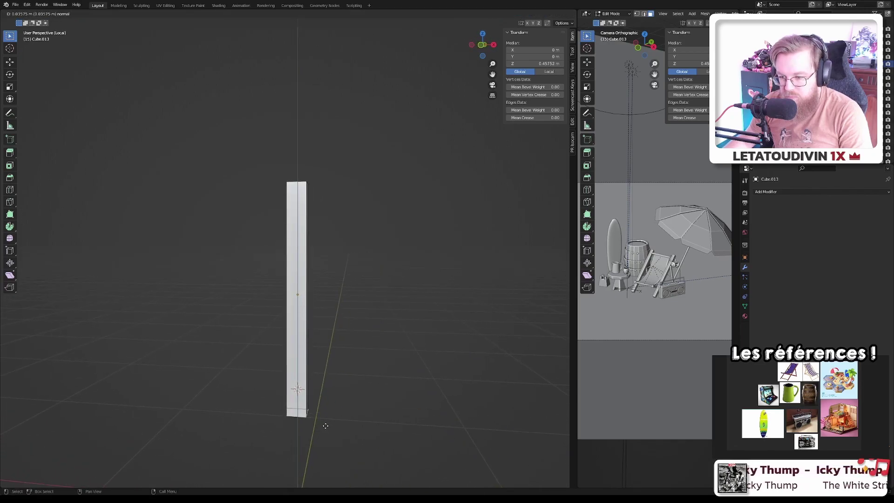
{"action": "left_click", "coordinate": [325, 424]}
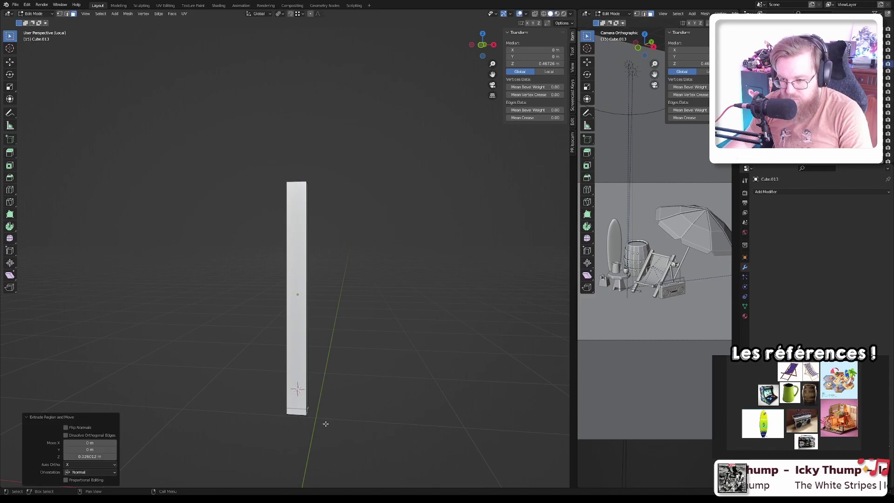
{"action": "key", "text": "s"}
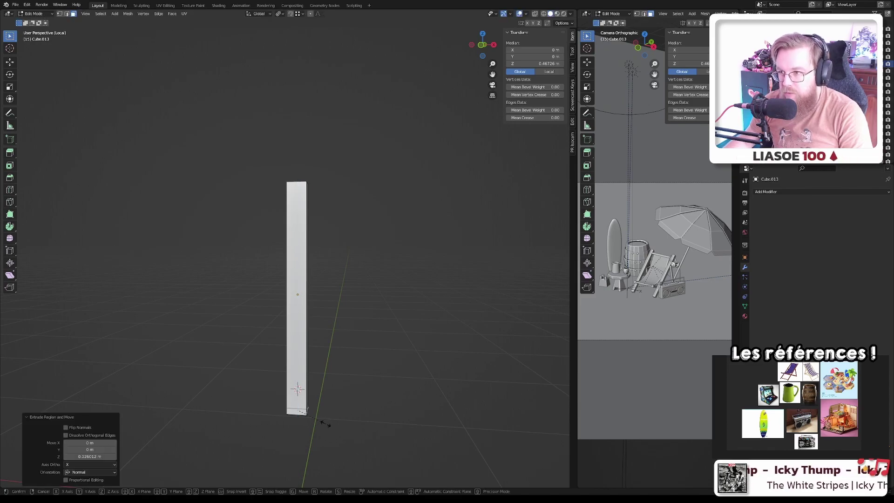
{"action": "key", "text": "x"}
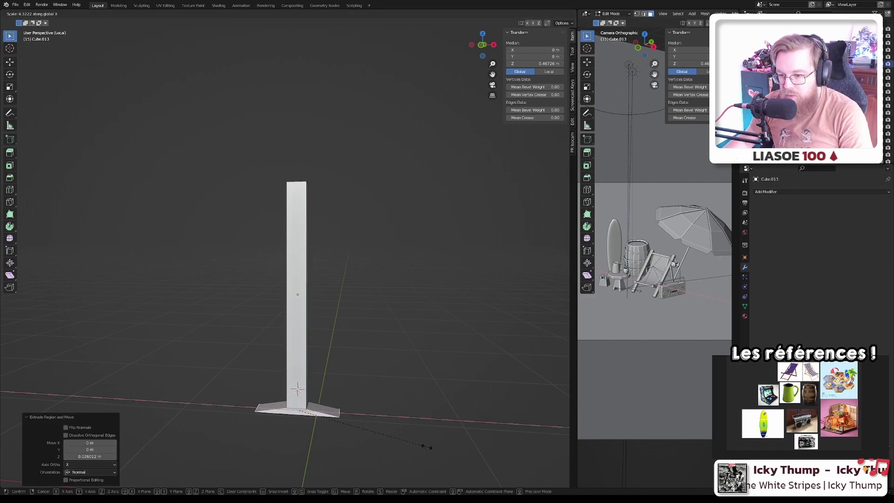
{"action": "left_click", "coordinate": [427, 447]}
{"action": "mouse_move", "coordinate": [427, 447]}
{"action": "middle_mouse_down"}
{"action": "mouse_move", "coordinate": [407, 435]}
{"action": "mouse_move", "coordinate": [355, 431]}
{"action": "mouse_move", "coordinate": [433, 434]}
{"action": "middle_mouse_up"}
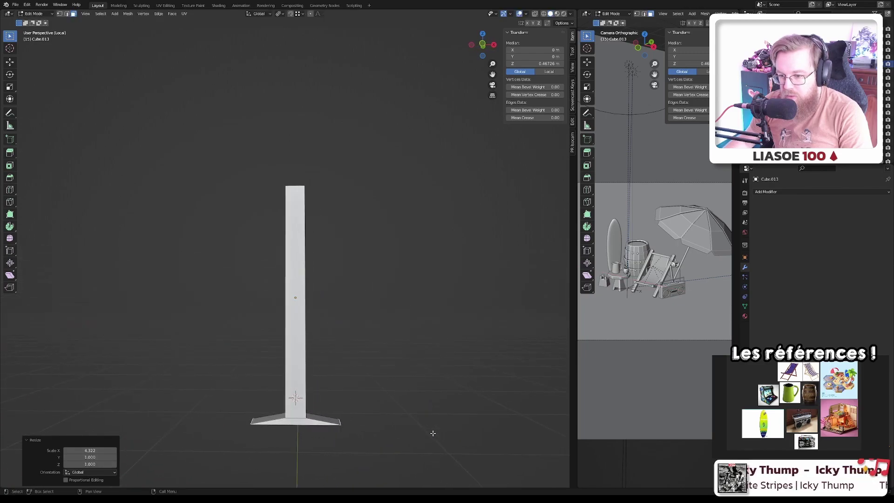
- Extrude the blade block down and lengthen it further along Z
{"action": "key", "text": "e"}
{"action": "left_click", "coordinate": [430, 58]}
{"action": "middle_click_drag", "start_coordinate": [403, 169], "coordinate": [408, 235]}
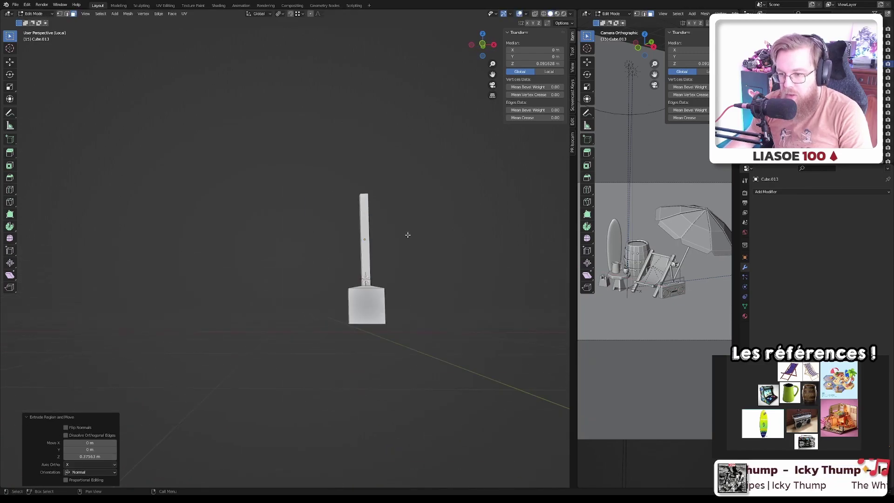
{"action": "scroll", "coordinate": [418, 260], "scroll_direction": "up", "scroll_amount": 4}
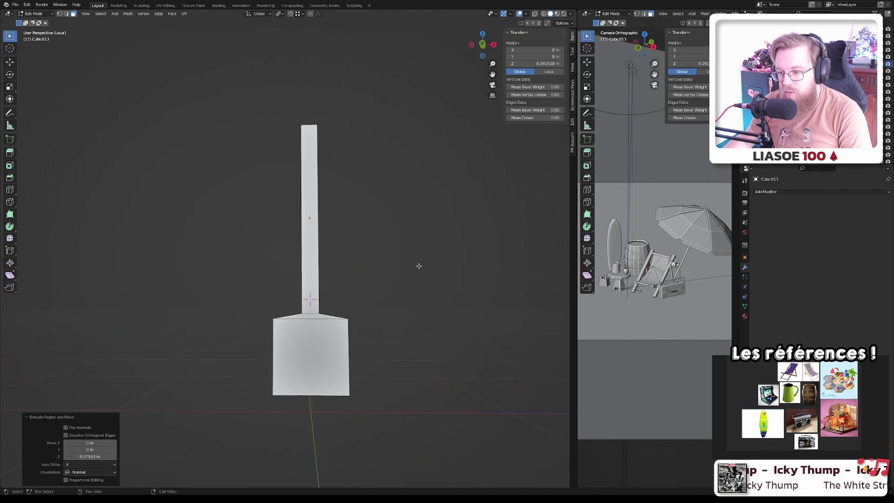
{"action": "key", "text": "g"}
{"action": "key", "text": "z"}
{"action": "left_click", "coordinate": [418, 299]}
{"action": "middle_click_drag", "start_coordinate": [419, 300], "coordinate": [314, 358]}
- Select the blade's front face in front view, cancelling a trial scale, and inspect the blade
{"action": "left_click", "coordinate": [336, 362]}
{"action": "left_click", "coordinate": [302, 353]}
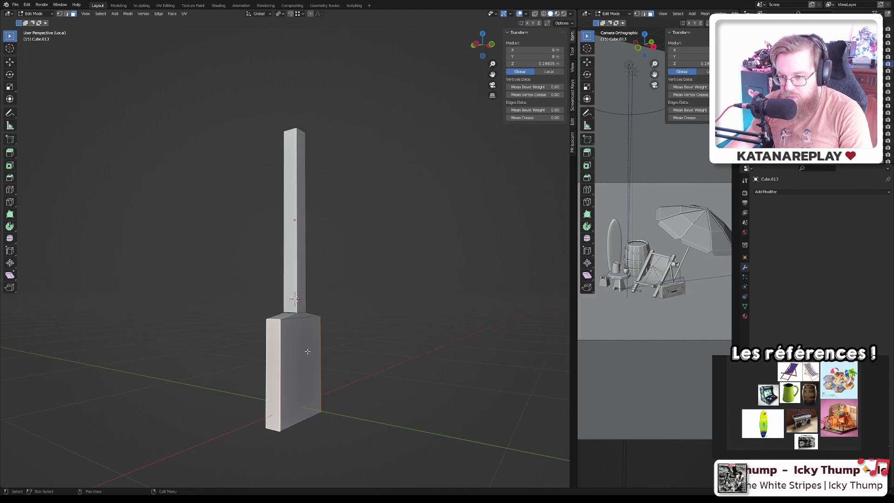
{"action": "key", "text": "KP_1"}
{"action": "key", "text": "s"}
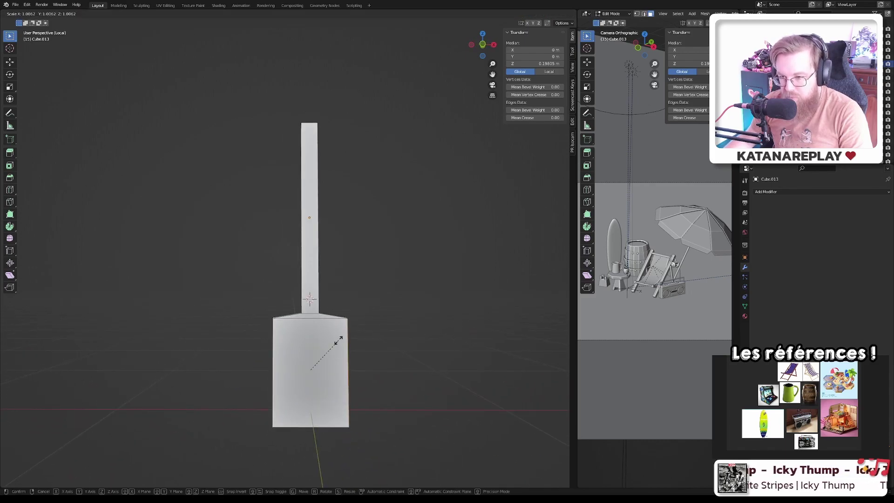
{"action": "right_click", "coordinate": [314, 359]}
{"action": "key", "text": "ctrl+z"}
{"action": "middle_click_drag", "start_coordinate": [359, 350], "coordinate": [364, 302]}
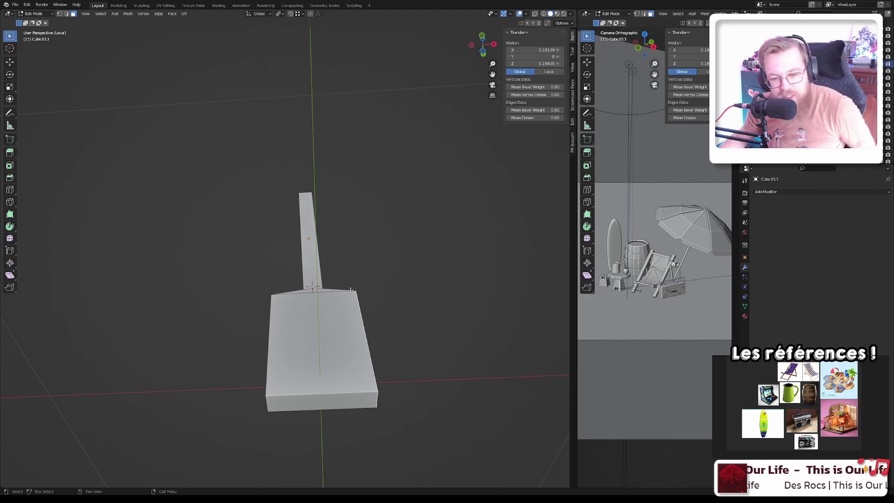
{"action": "scroll", "coordinate": [388, 387], "scroll_direction": "up", "scroll_amount": 4}
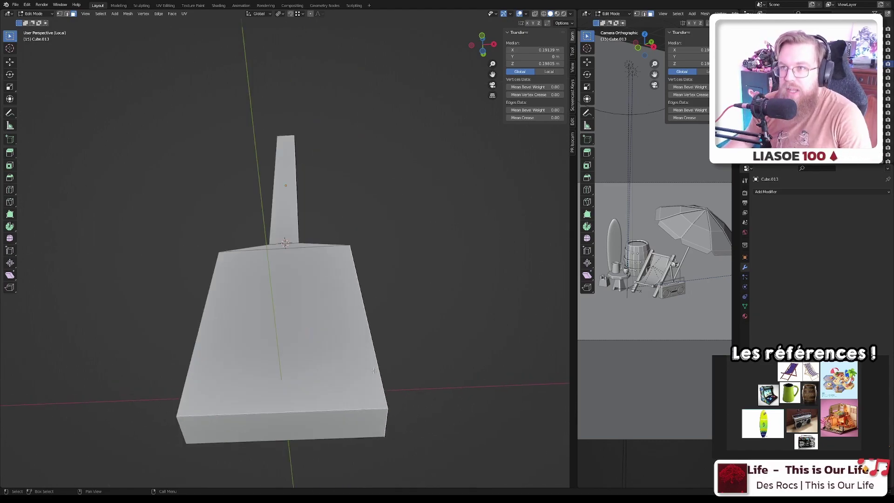
{"action": "scroll", "coordinate": [374, 370], "scroll_direction": "up", "scroll_amount": 2}
{"action": "scroll", "coordinate": [351, 340], "scroll_direction": "down", "scroll_amount": 5}
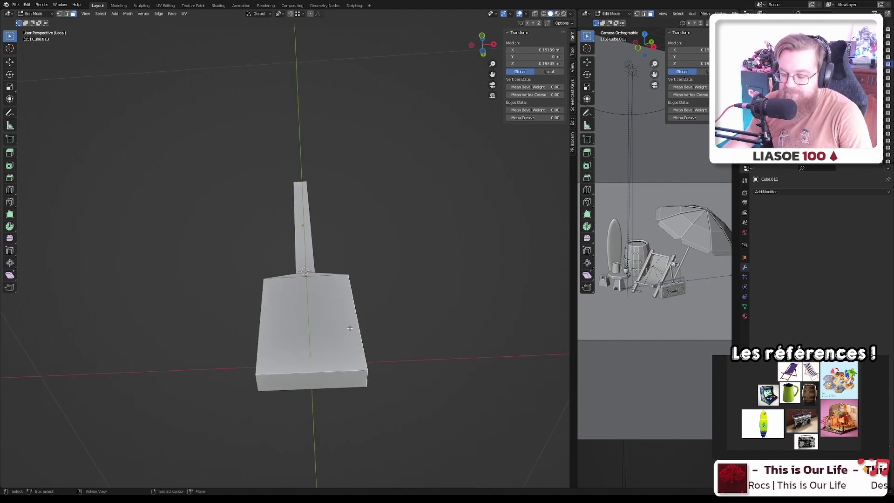
{"action": "middle_click_drag", "start_coordinate": [349, 328], "coordinate": [306, 365]}
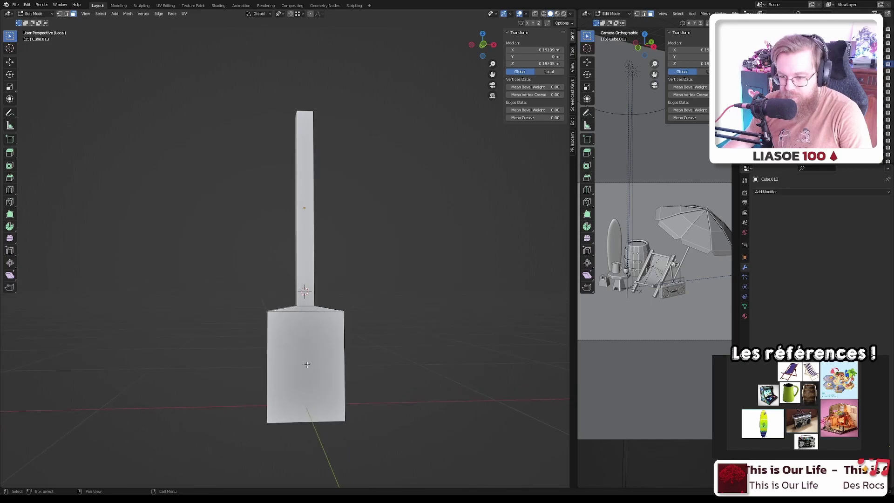
- Select the blade's large front face, abandoning a trial knife cut
{"action": "left_click", "coordinate": [323, 369]}
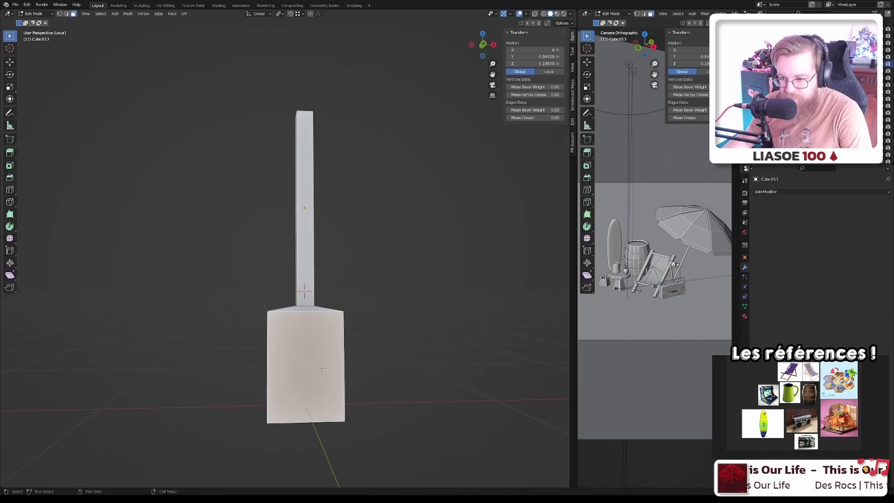
{"action": "key", "text": "k"}
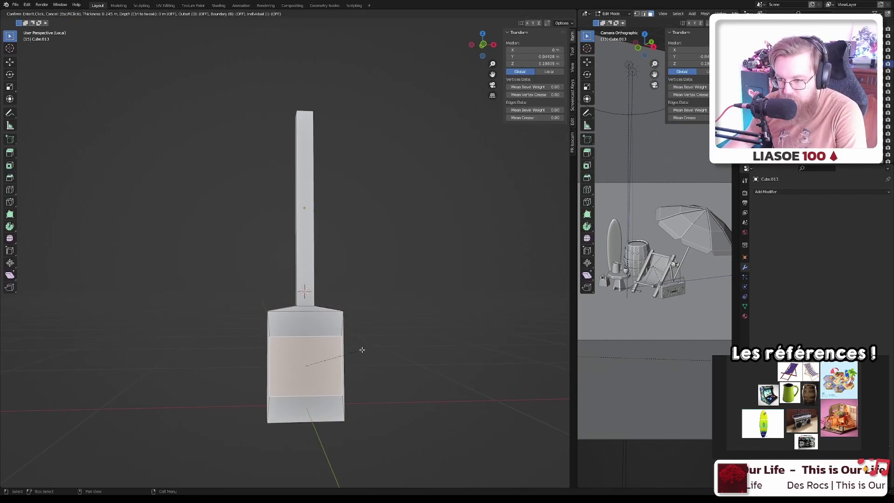
{"action": "key", "text": "Escape"}
{"action": "key", "text": "Tab"}
{"action": "right_click", "coordinate": [363, 352]}
{"action": "key", "text": "Escape"}
{"action": "key", "text": "Tab"}
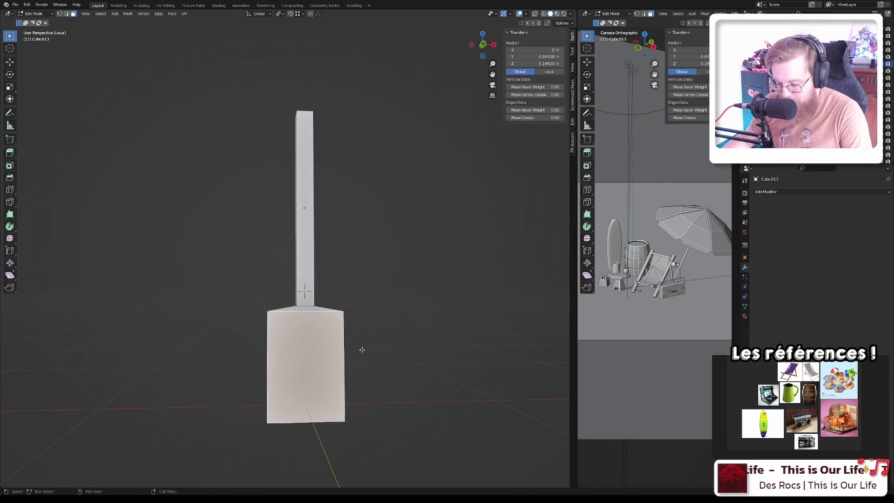
- Try an inset on the blade face, then undo it and check the blade's thickness
{"action": "key", "text": "i"}
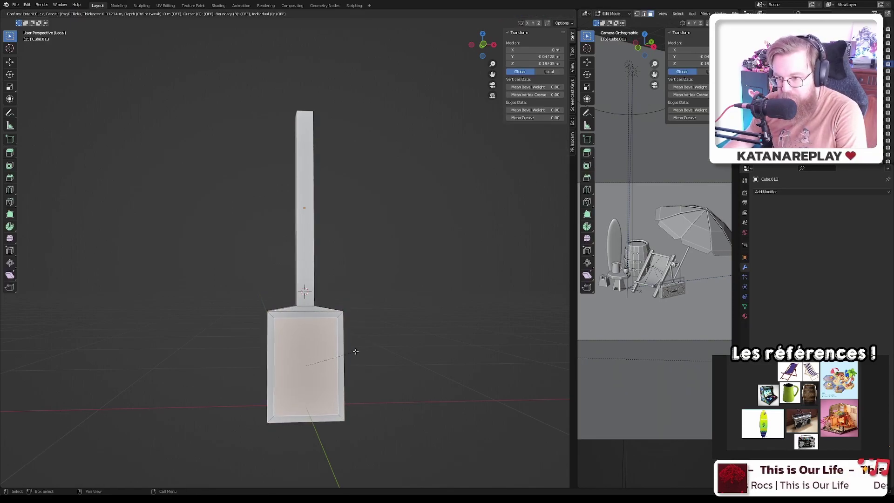
{"action": "left_click", "coordinate": [356, 352]}
{"action": "middle_click_drag", "start_coordinate": [369, 352], "coordinate": [354, 362]}
{"action": "scroll", "coordinate": [326, 361], "scroll_direction": "up", "scroll_amount": 4}
{"action": "scroll", "coordinate": [314, 363], "scroll_direction": "down", "scroll_amount": 3}
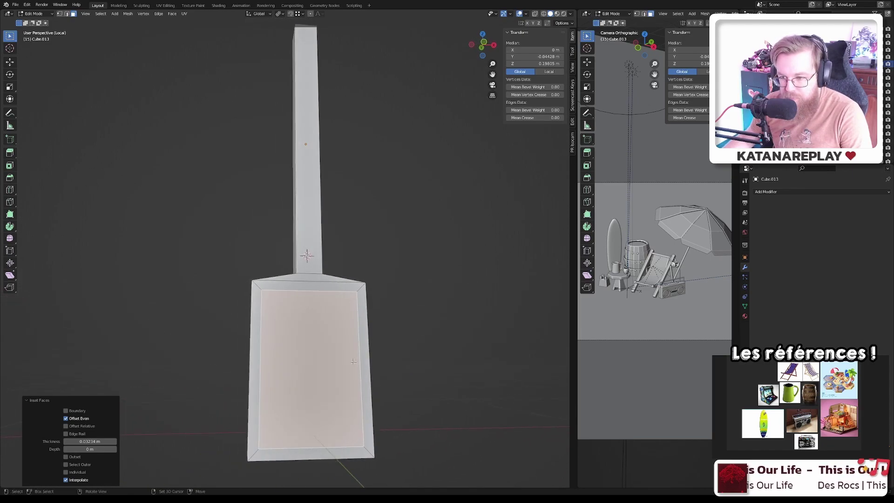
{"action": "key", "text": "ctrl+z"}
{"action": "middle_click_drag", "start_coordinate": [316, 449], "coordinate": [340, 442]}
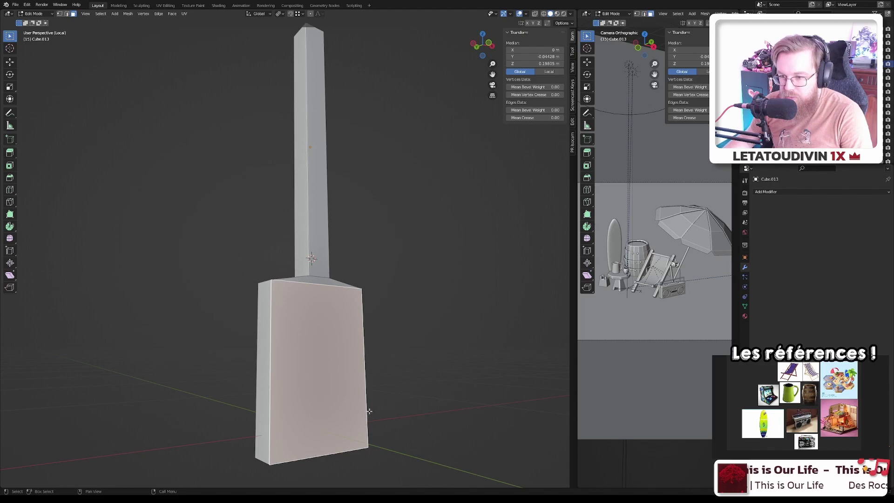
- Inset the blade face 0.0382 m and push the inner face inward to form the recessed scoop
{"action": "key", "text": "i"}
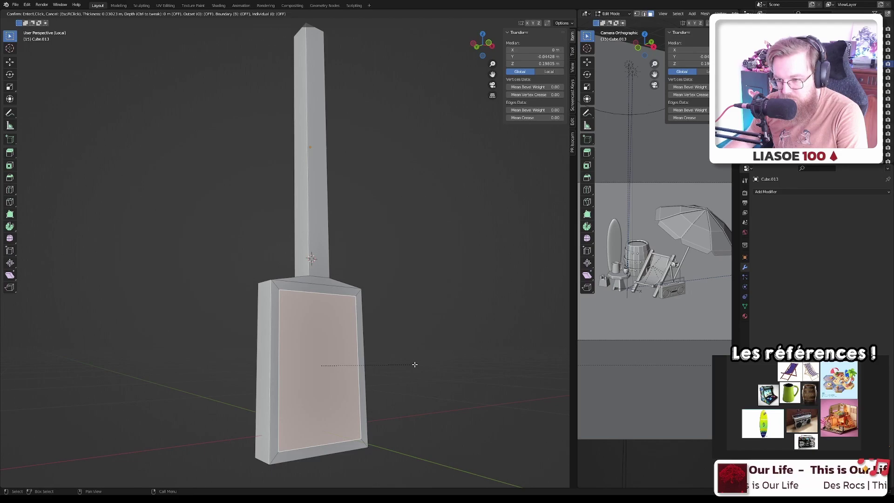
{"action": "left_click", "coordinate": [415, 365]}
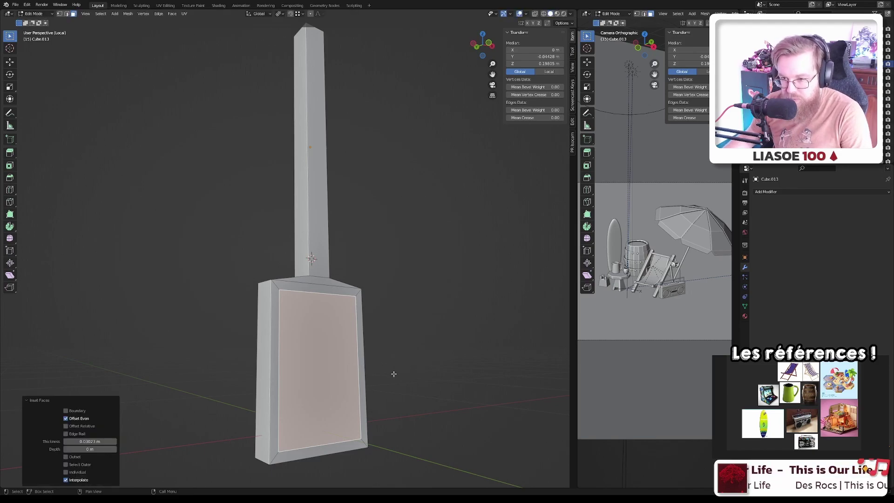
{"action": "key", "text": "e"}
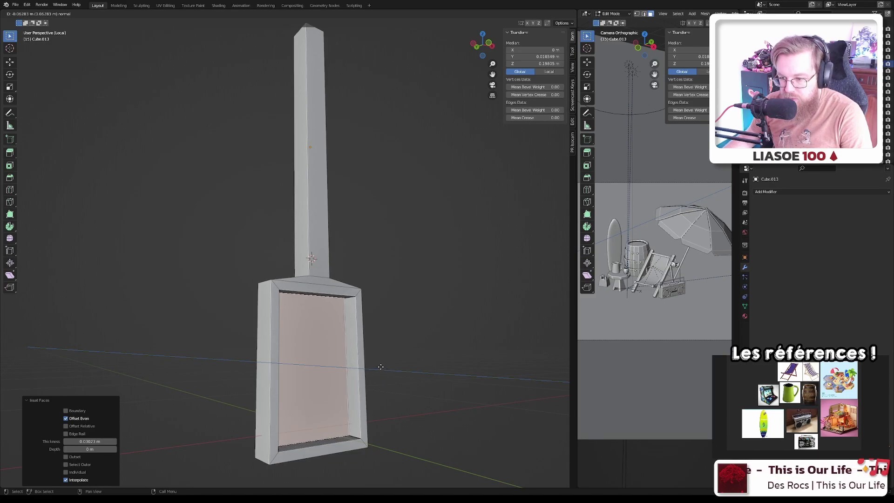
{"action": "left_click", "coordinate": [382, 370]}
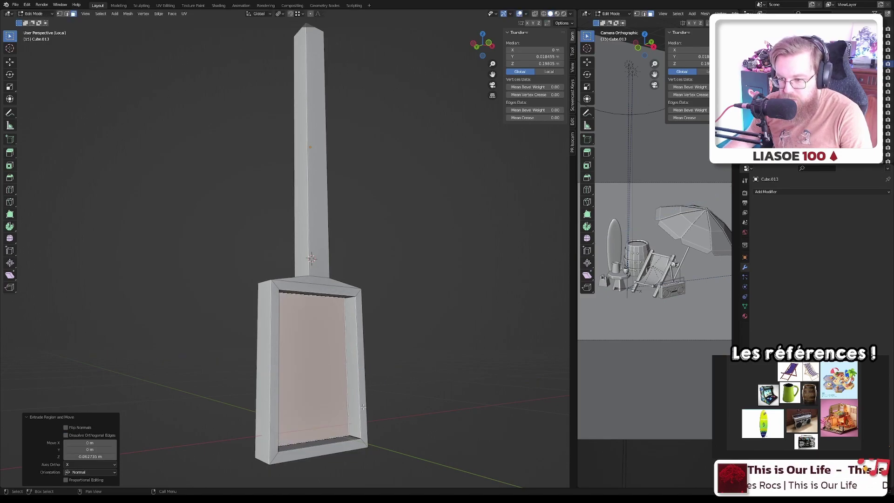
{"action": "middle_click_drag", "start_coordinate": [364, 407], "coordinate": [295, 403]}
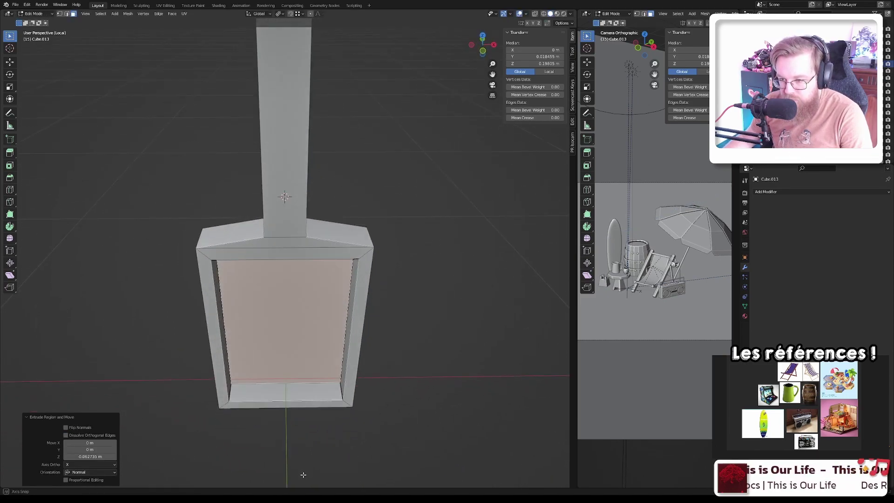
{"action": "left_click", "coordinate": [295, 400]}
- Delete the faces along the blade's bottom rim, redoing a first mistaken deletion
{"action": "key", "text": "x"}
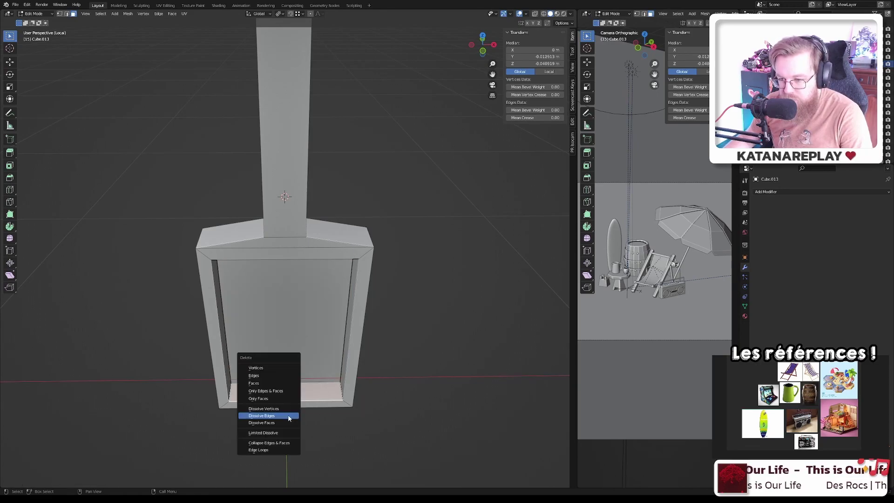
{"action": "left_click", "coordinate": [275, 399]}
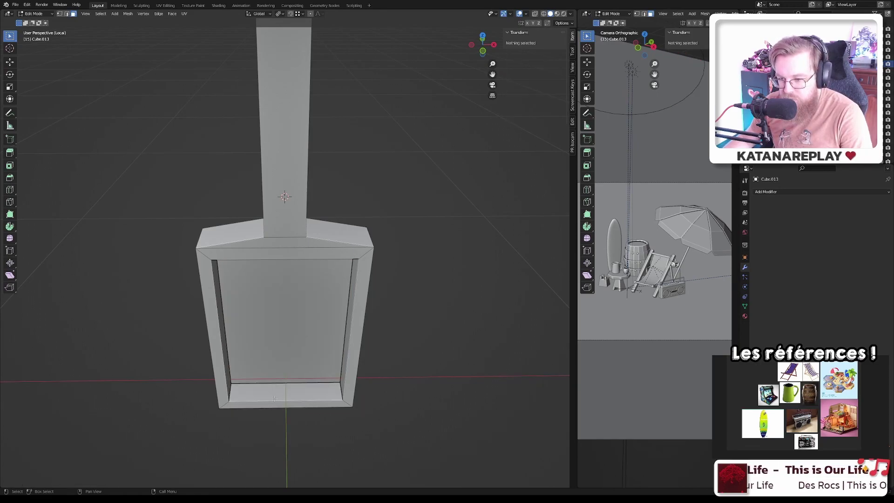
{"action": "key", "text": "ctrl+z"}
{"action": "middle_click_drag", "start_coordinate": [279, 400], "coordinate": [247, 434]}
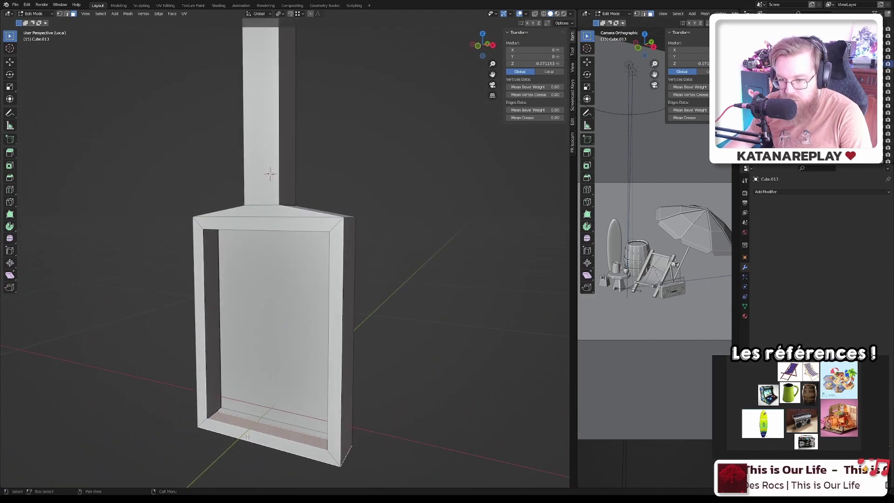
{"action": "left_click", "coordinate": [247, 436]}
{"action": "key", "text": "x"}
{"action": "left_click", "coordinate": [243, 420]}
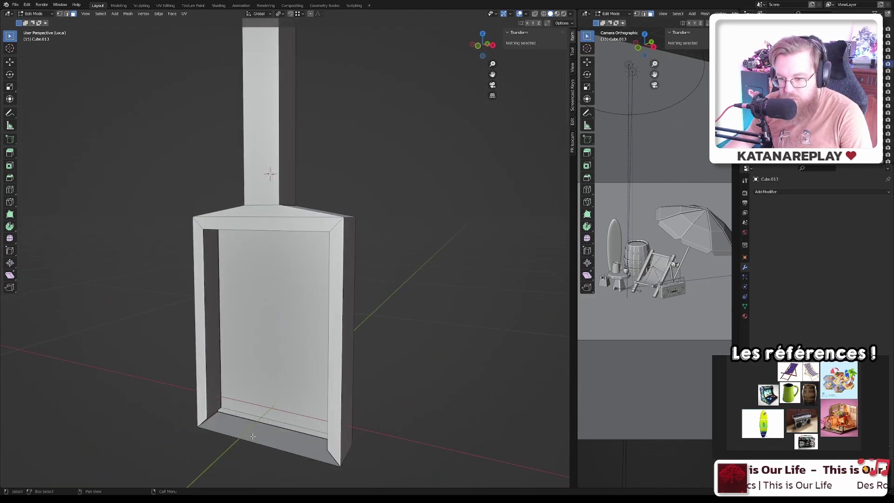
{"action": "scroll", "coordinate": [261, 415], "scroll_direction": "up", "scroll_amount": 3}
- Select the bottom inner and front edges along the blade tip
{"action": "mouse_move", "coordinate": [274, 417]}
{"action": "middle_mouse_down"}
{"action": "mouse_move", "coordinate": [288, 411]}
{"action": "mouse_move", "coordinate": [276, 408]}
{"action": "middle_mouse_up"}
{"action": "middle_click_drag", "start_coordinate": [185, 422], "coordinate": [169, 437]}
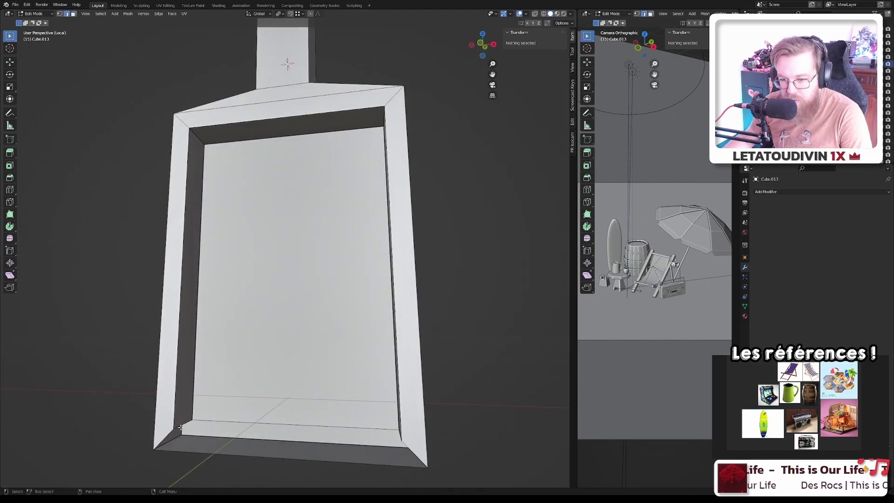
{"action": "left_click", "coordinate": [180, 428]}
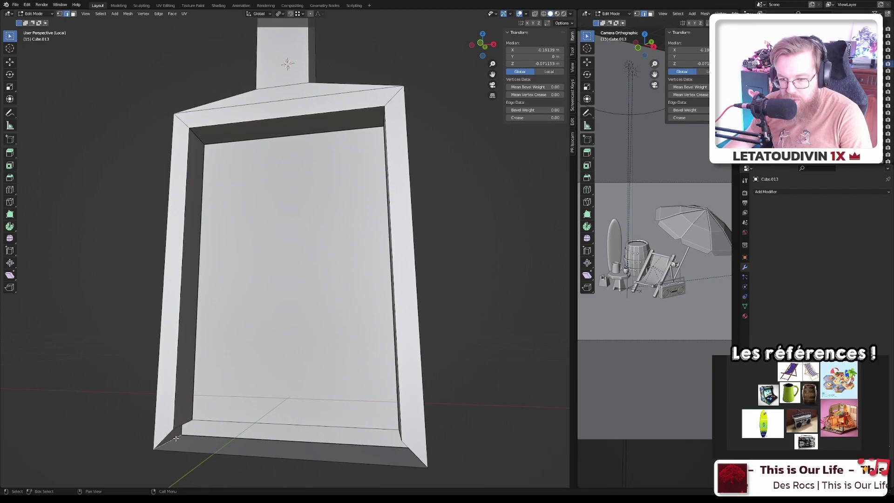
{"action": "left_click", "coordinate": [187, 436], "text": "ctrl"}
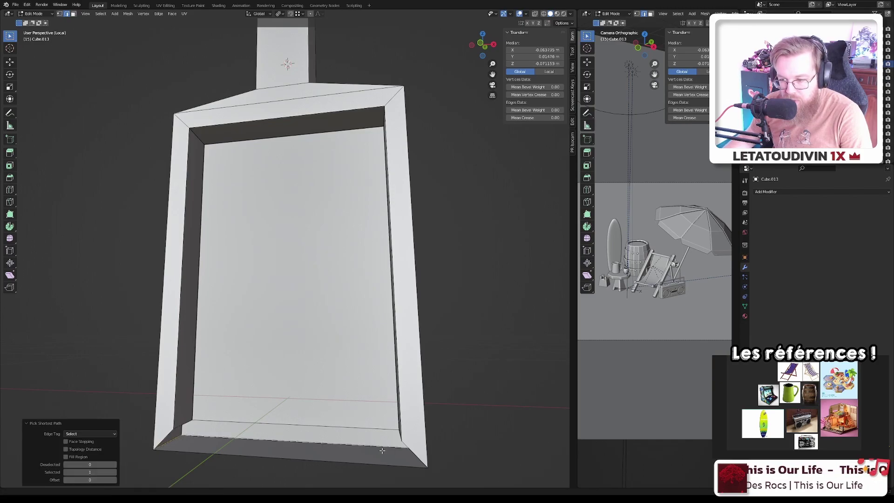
{"action": "middle_click_drag", "start_coordinate": [296, 438], "coordinate": [401, 428]}
{"action": "left_click", "coordinate": [403, 428]}
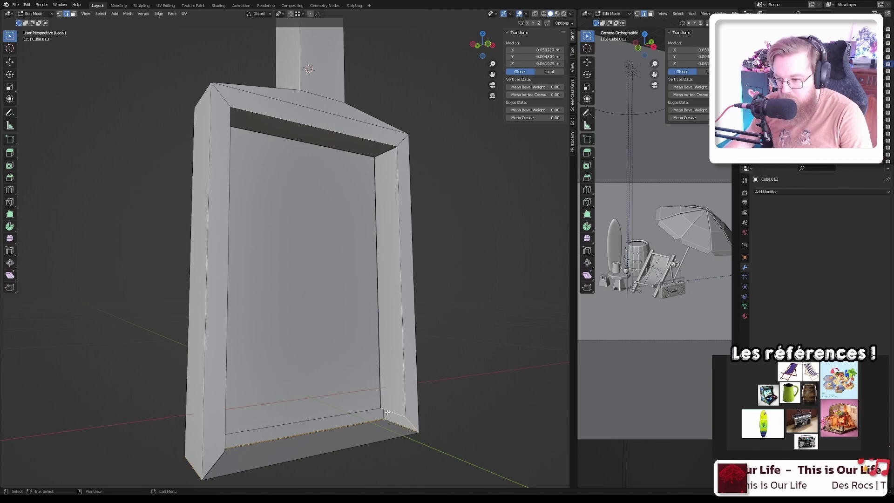
{"action": "left_click", "coordinate": [414, 422]}
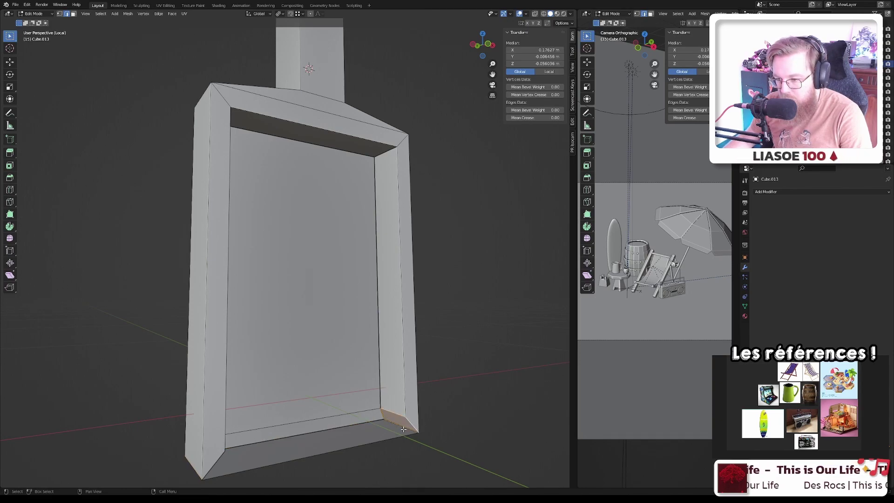
{"action": "left_click", "coordinate": [355, 422]}
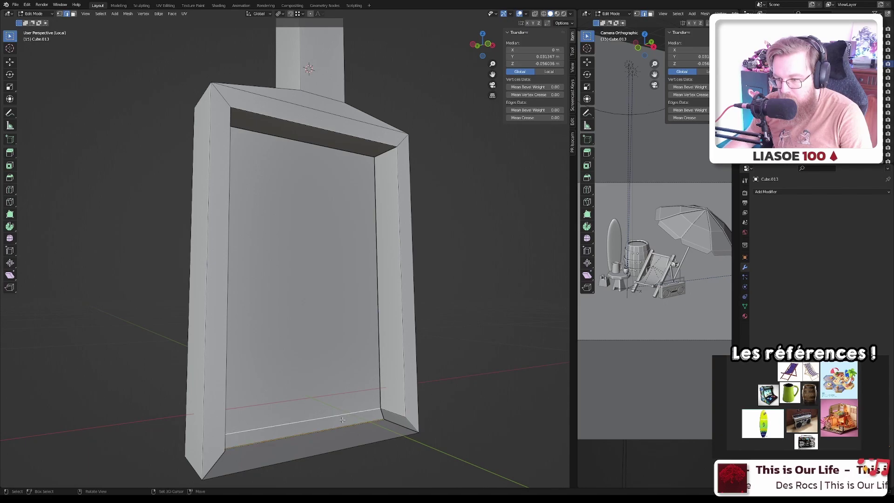
{"action": "middle_click_drag", "start_coordinate": [355, 423], "coordinate": [219, 428]}
{"action": "left_click", "coordinate": [219, 427]}
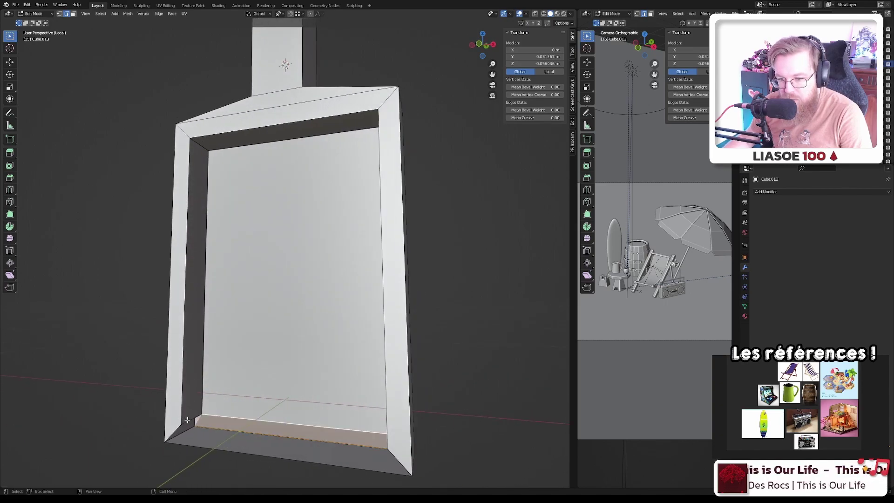
- Select the remaining bottom face by its two edges, delete it, and leave Edit Mode
{"action": "left_click", "coordinate": [117, 415]}
{"action": "middle_click_drag", "start_coordinate": [117, 415], "coordinate": [207, 445]}
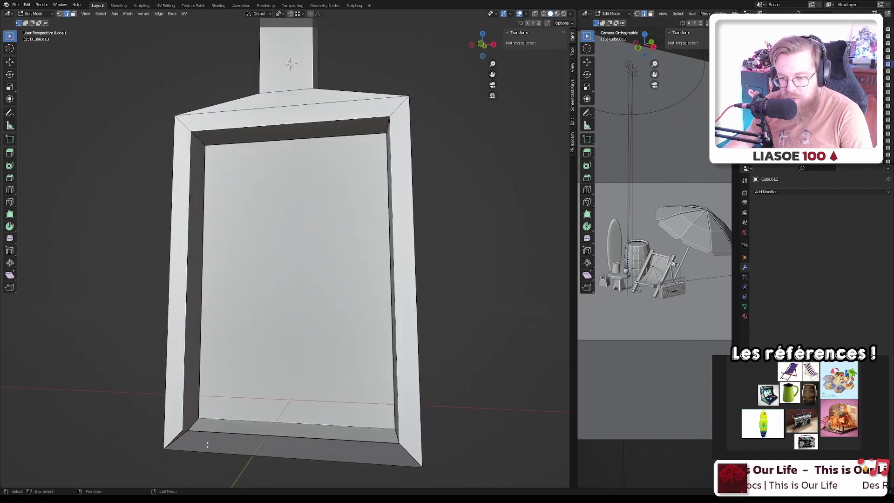
{"action": "left_click", "coordinate": [218, 450]}
{"action": "left_click", "coordinate": [221, 434], "text": "shift"}
{"action": "key", "text": "x"}
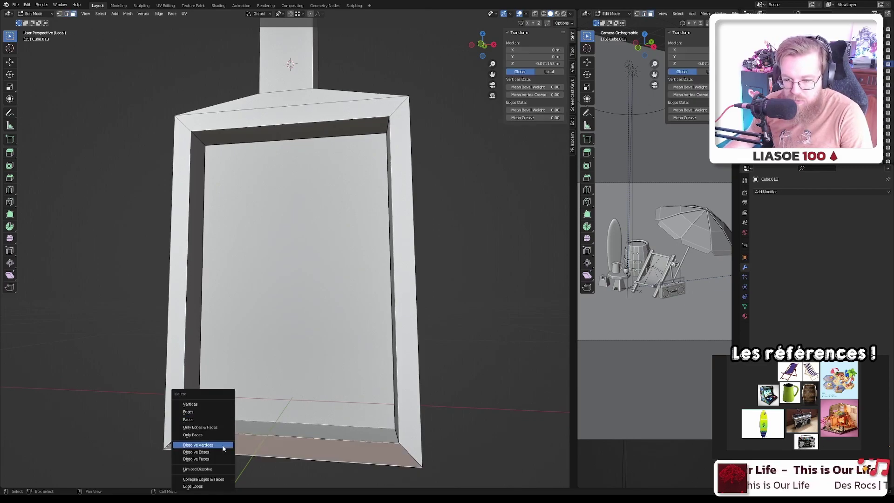
{"action": "left_click", "coordinate": [202, 419]}
{"action": "middle_click_drag", "start_coordinate": [202, 419], "coordinate": [219, 403]}
{"action": "key", "text": "2"}
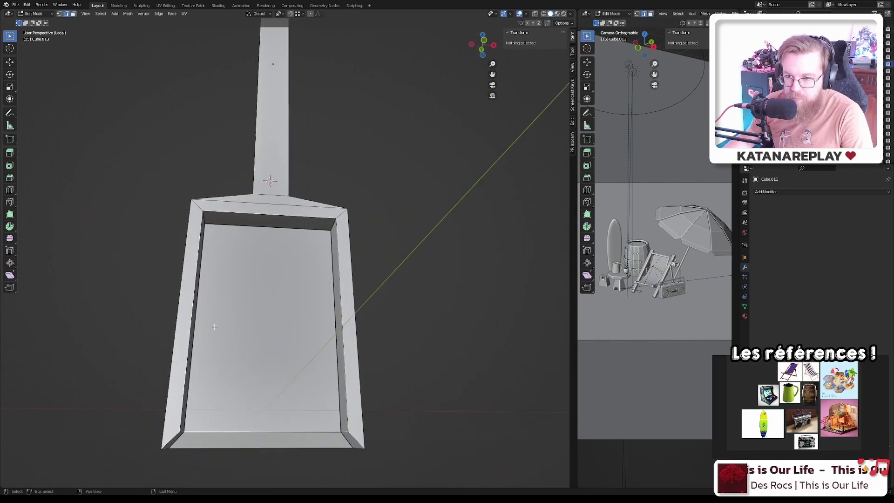
{"action": "key", "text": "Tab"}
- Add a level 2 Subdivision Surface modifier to smooth the shovel
{"action": "key", "text": "ctrl+2"}
{"action": "middle_click_drag", "start_coordinate": [268, 339], "coordinate": [275, 283]}
{"action": "scroll", "coordinate": [268, 328], "scroll_direction": "down", "scroll_amount": 2}
{"action": "scroll", "coordinate": [265, 252], "scroll_direction": "up", "scroll_amount": 3}
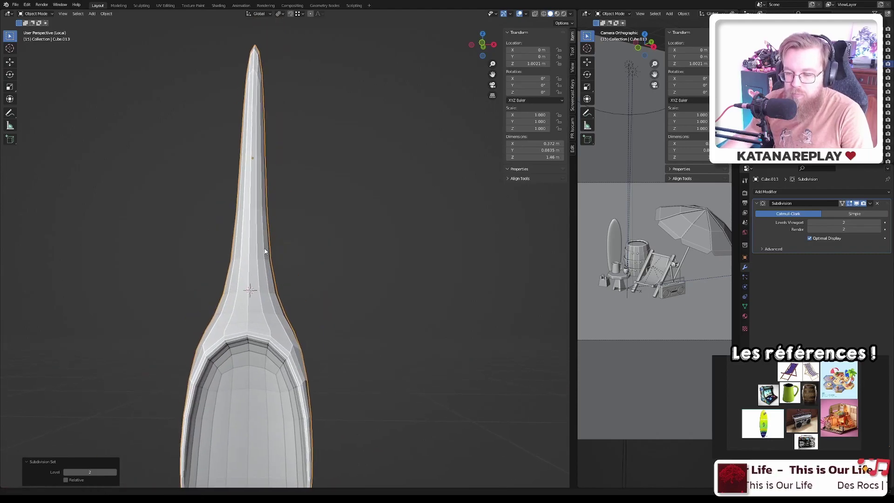
{"action": "scroll", "coordinate": [265, 252], "scroll_direction": "up", "scroll_amount": 2}
- In Edit Mode, cut an edge loop on the handle, placed near its base
{"action": "key", "text": "Tab"}
{"action": "scroll", "coordinate": [333, 267], "scroll_direction": "up", "scroll_amount": 3}
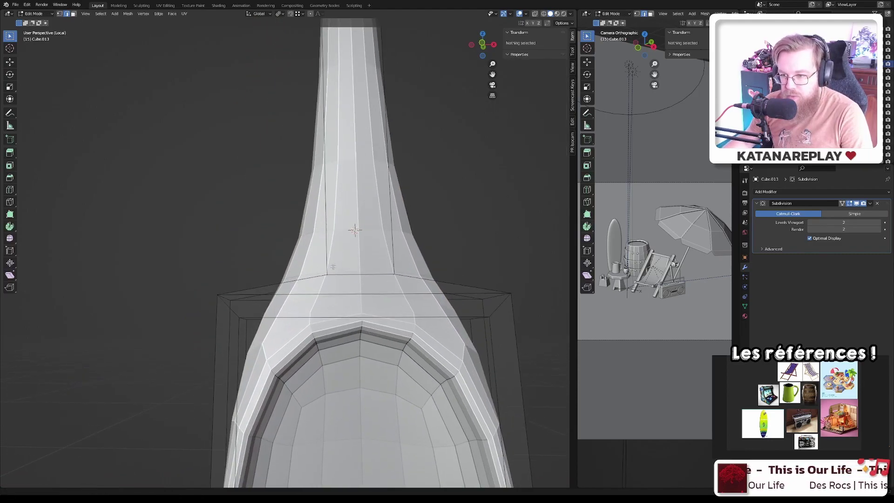
{"action": "middle_click_drag", "start_coordinate": [333, 267], "coordinate": [300, 340], "text": "shift"}
{"action": "key", "text": "ctrl+r"}
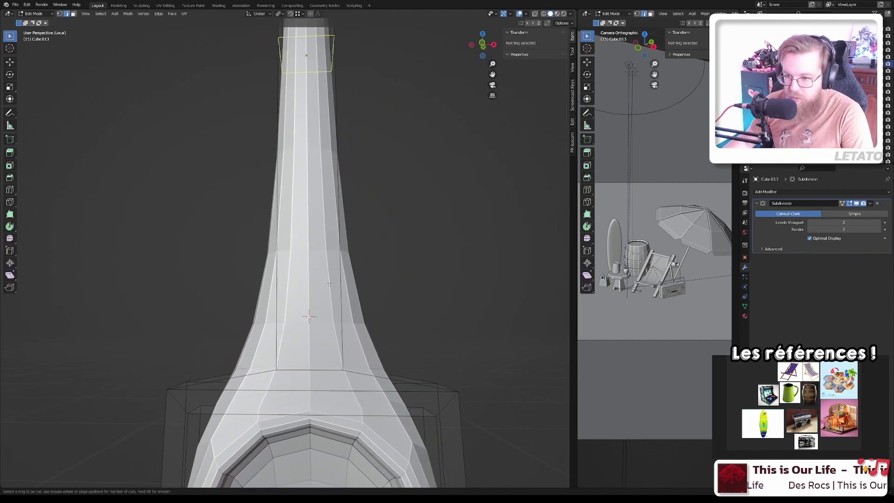
{"action": "left_click", "coordinate": [338, 182]}
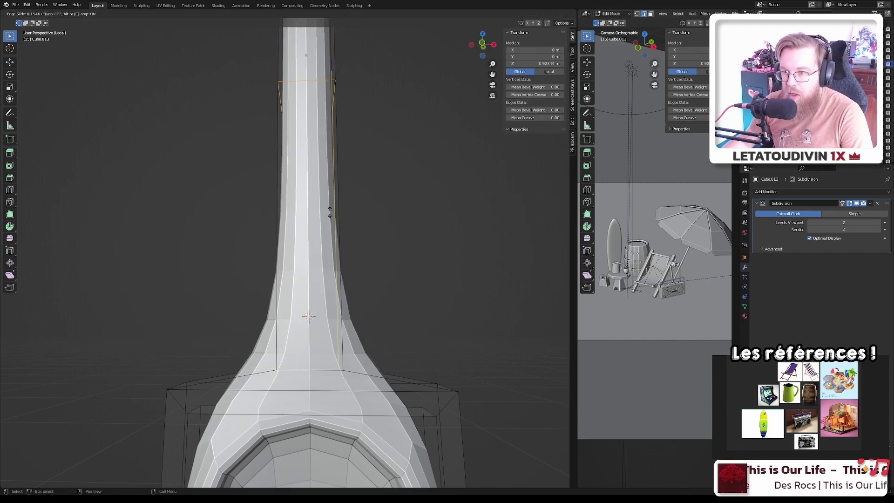
{"action": "left_click", "coordinate": [325, 452]}
{"action": "middle_click_drag", "start_coordinate": [325, 452], "coordinate": [435, 269]}
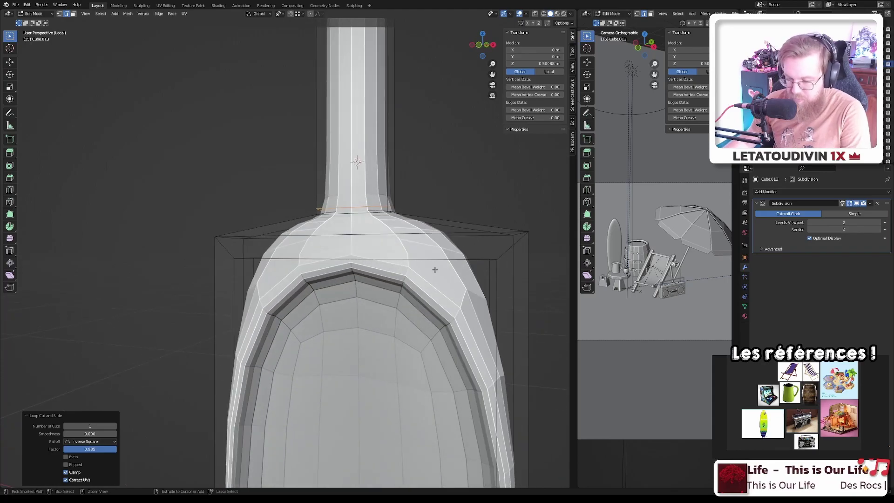
- Add two edge loops around the blade's top edge, keeping the first one centred
{"action": "key", "text": "ctrl+r"}
{"action": "left_click", "coordinate": [497, 250]}
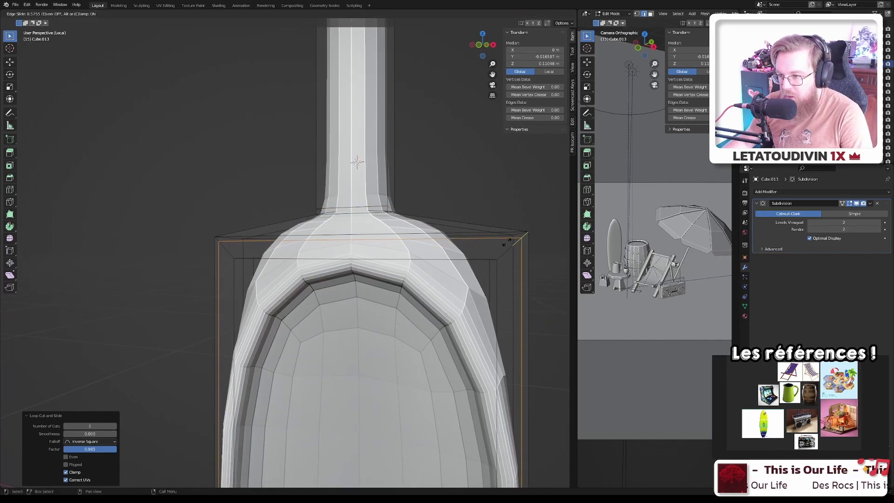
{"action": "right_click", "coordinate": [509, 240]}
{"action": "middle_click_drag", "start_coordinate": [382, 231], "coordinate": [396, 246]}
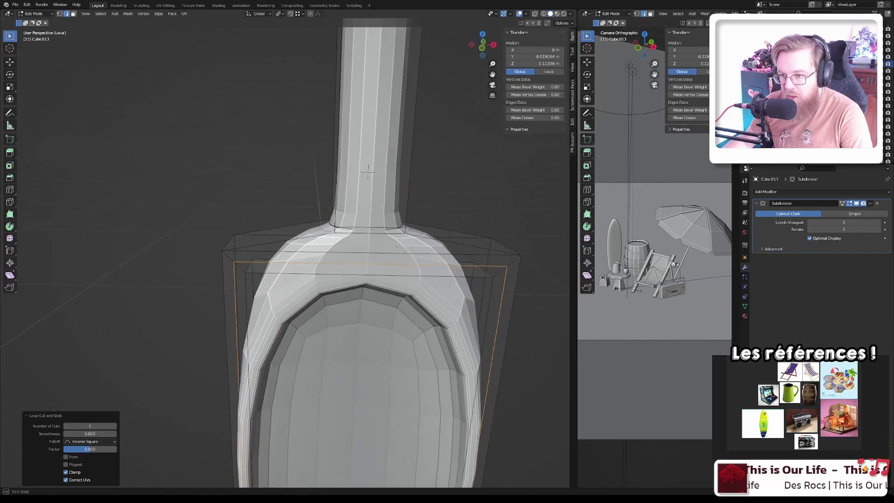
{"action": "key", "text": "ctrl+r"}
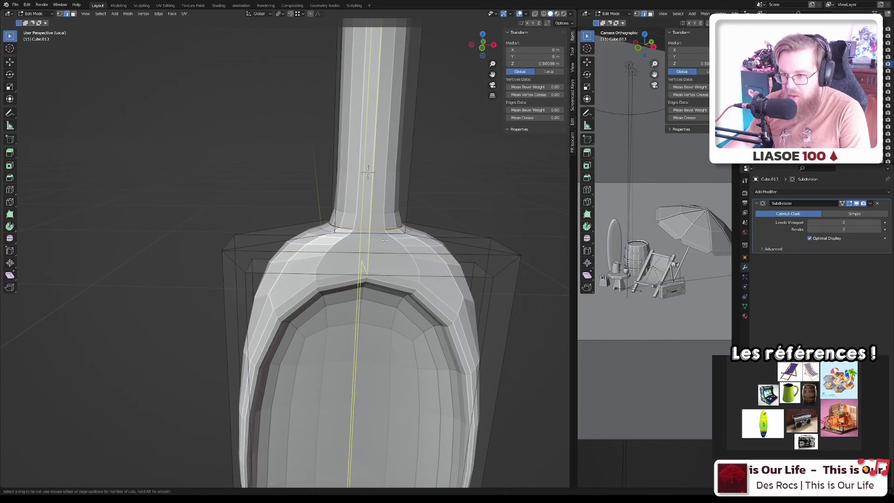
{"action": "left_click", "coordinate": [460, 243]}
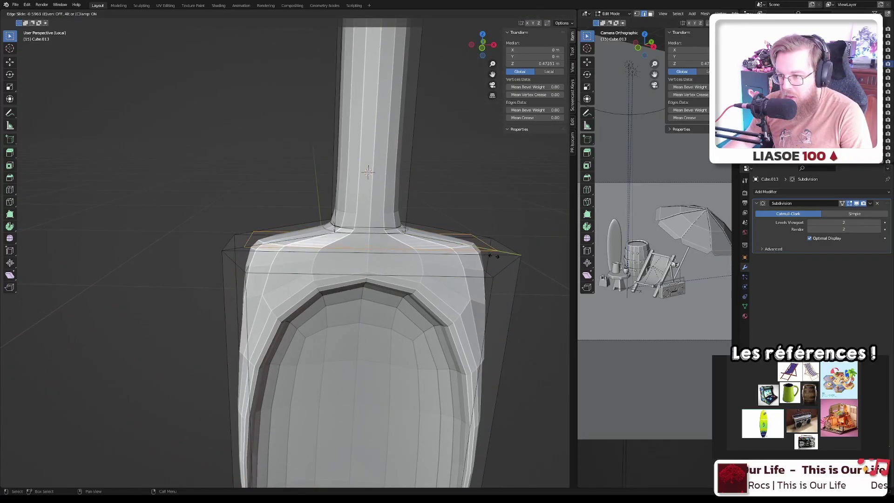
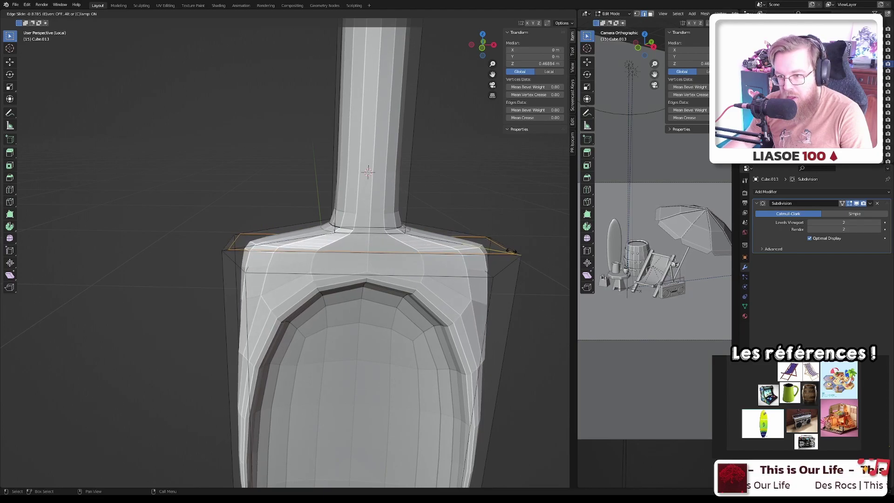
- Confirm the sliding edge loop's position and view the spade with its handle upright
{"action": "left_click", "coordinate": [520, 254]}
{"action": "key", "text": "Tab"}
{"action": "scroll", "coordinate": [423, 289], "scroll_direction": "down", "scroll_amount": 3}
{"action": "middle_click_drag", "start_coordinate": [414, 304], "coordinate": [311, 276]}
{"action": "scroll", "coordinate": [352, 268], "scroll_direction": "up", "scroll_amount": 4}
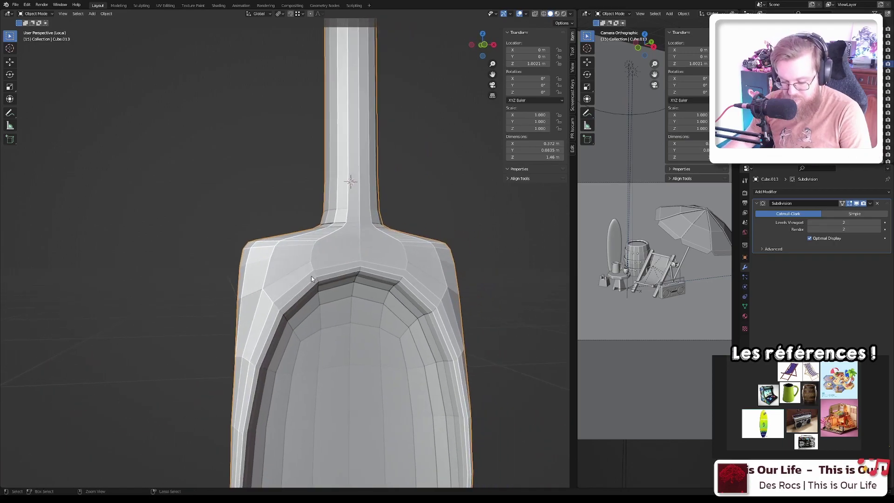
- Add an edge loop across the spade head, slid up to its top edge
{"action": "key", "text": "Tab"}
{"action": "key", "text": "ctrl+r"}
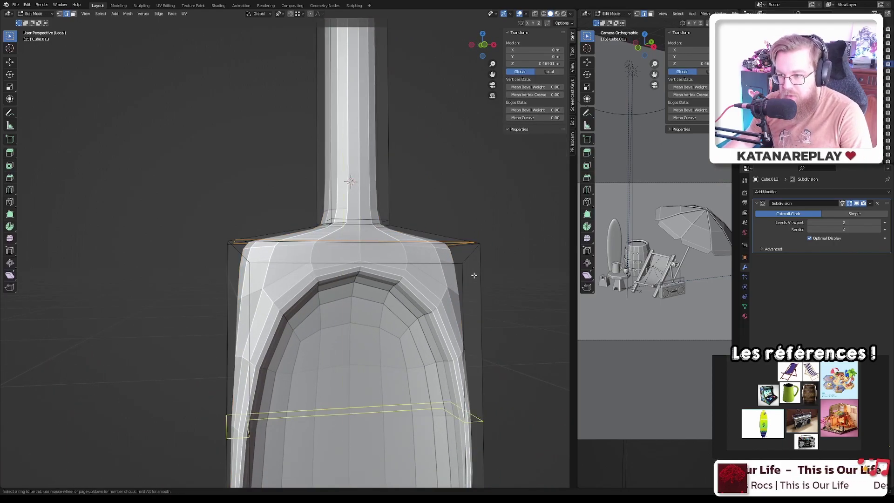
{"action": "left_click", "coordinate": [467, 271]}
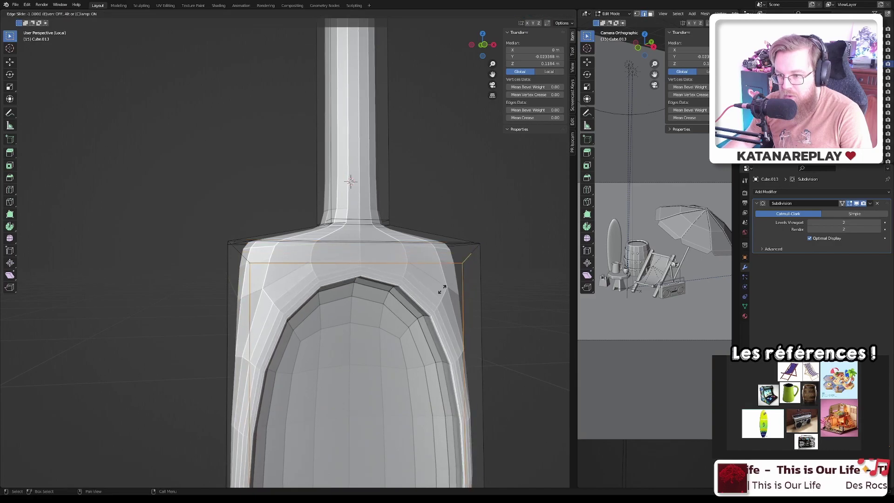
{"action": "left_click", "coordinate": [487, 242]}
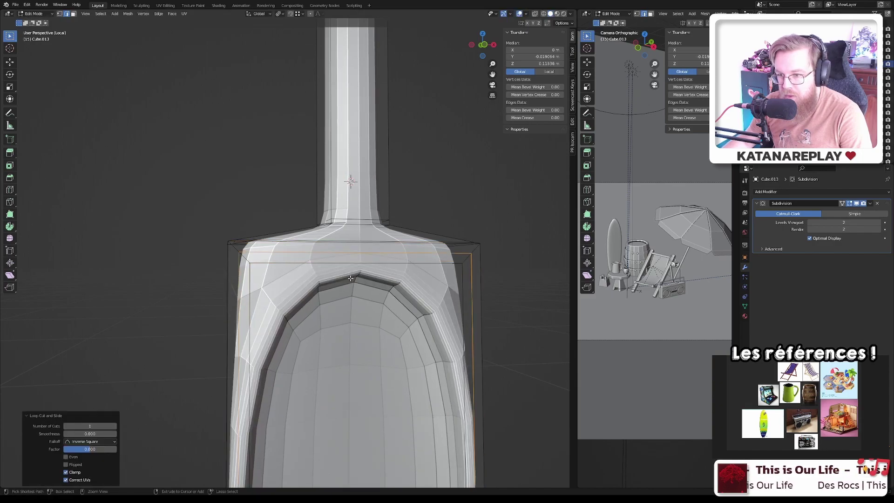
{"action": "scroll", "coordinate": [277, 263], "scroll_direction": "up", "scroll_amount": 2}
{"action": "scroll", "coordinate": [278, 262], "scroll_direction": "up", "scroll_amount": 2}
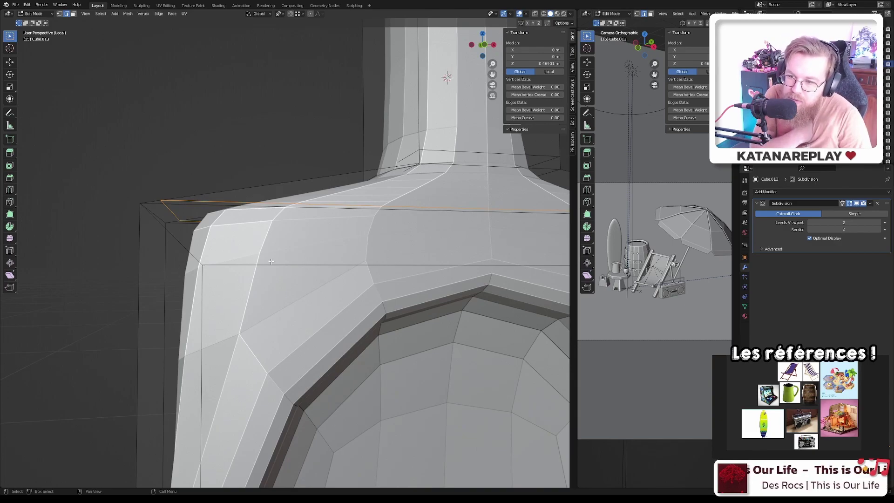
{"action": "scroll", "coordinate": [271, 262], "scroll_direction": "down", "scroll_amount": 5}
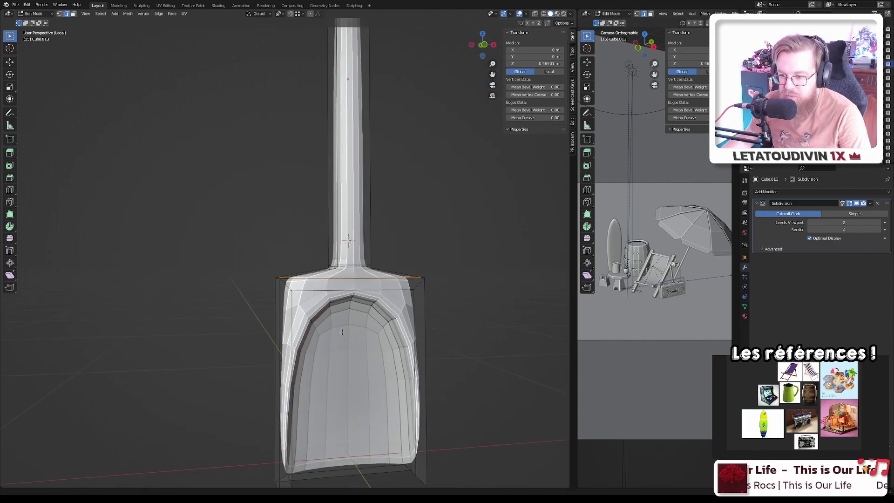
{"action": "middle_click_drag", "start_coordinate": [341, 332], "coordinate": [321, 292], "text": "shift"}
- Fill the scoop's inner opening with a face and inset it into rings
{"action": "left_click", "coordinate": [363, 276], "text": "alt"}
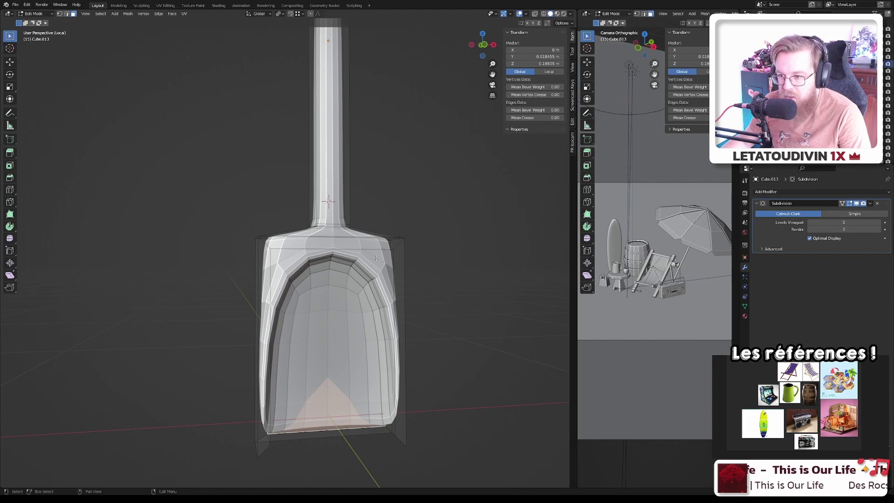
{"action": "key", "text": "f"}
{"action": "key", "text": "i"}
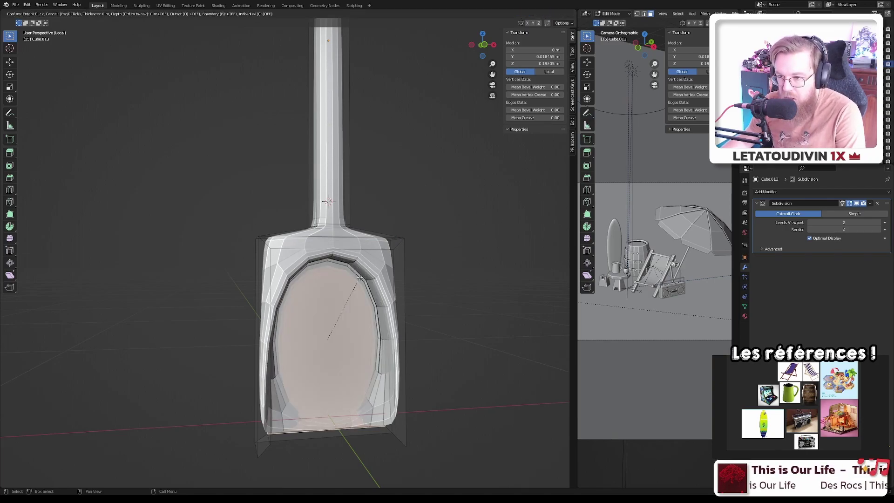
{"action": "left_click", "coordinate": [352, 316]}
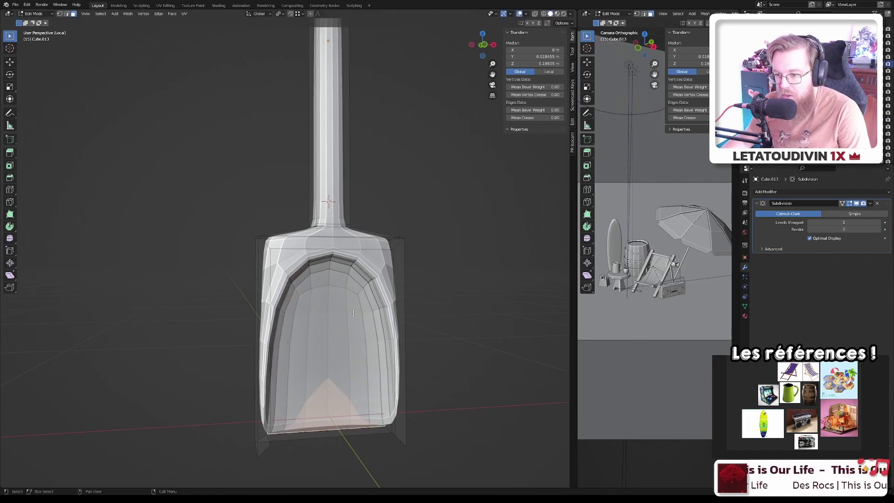
- Apply Shade Smooth to the spade in Object Mode
{"action": "key", "text": "Tab"}
{"action": "middle_click_drag", "start_coordinate": [403, 254], "coordinate": [393, 266]}
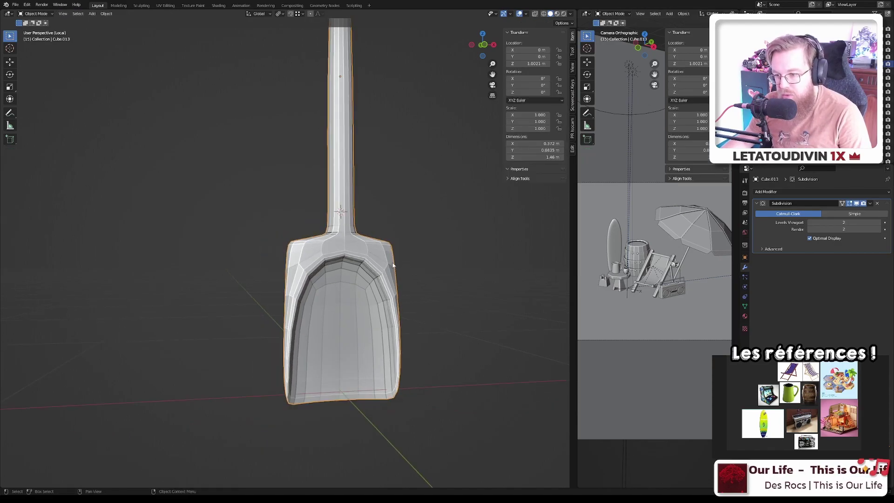
{"action": "mouse_move", "coordinate": [354, 242]}
{"action": "middle_mouse_down"}
{"action": "mouse_move", "coordinate": [312, 223]}
{"action": "mouse_move", "coordinate": [382, 257]}
{"action": "mouse_move", "coordinate": [274, 259]}
{"action": "mouse_move", "coordinate": [463, 231]}
{"action": "mouse_move", "coordinate": [352, 252]}
{"action": "mouse_move", "coordinate": [379, 309]}
{"action": "mouse_move", "coordinate": [407, 291]}
{"action": "mouse_move", "coordinate": [352, 314]}
{"action": "middle_mouse_up"}
{"action": "right_click", "coordinate": [312, 223]}
{"action": "left_click", "coordinate": [323, 222]}
- Add an edge loop across the handle, slid close to its tip
{"action": "key", "text": "Tab"}
{"action": "key", "text": "ctrl+r"}
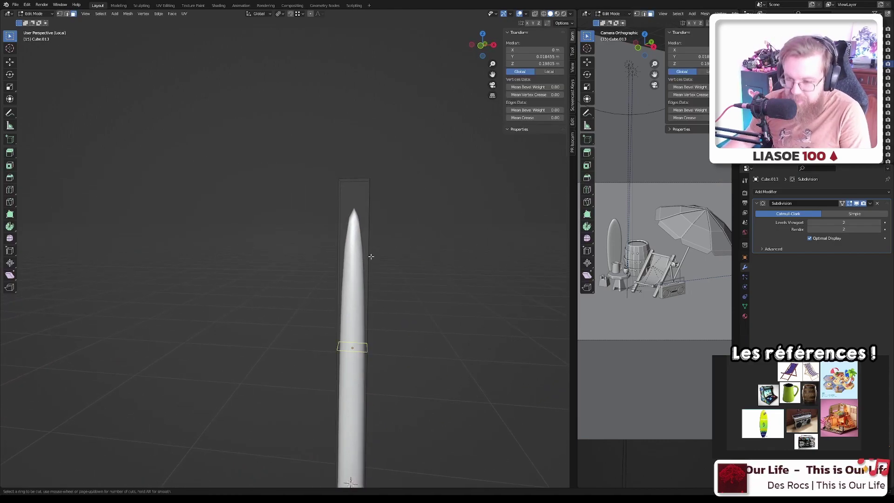
{"action": "left_click", "coordinate": [367, 250]}
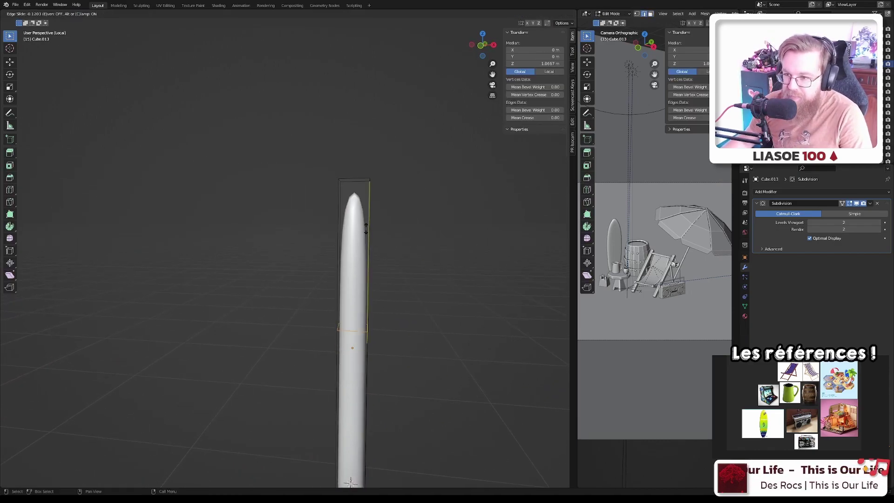
{"action": "left_click", "coordinate": [374, 85]}
{"action": "middle_click_drag", "start_coordinate": [362, 160], "coordinate": [361, 233]}
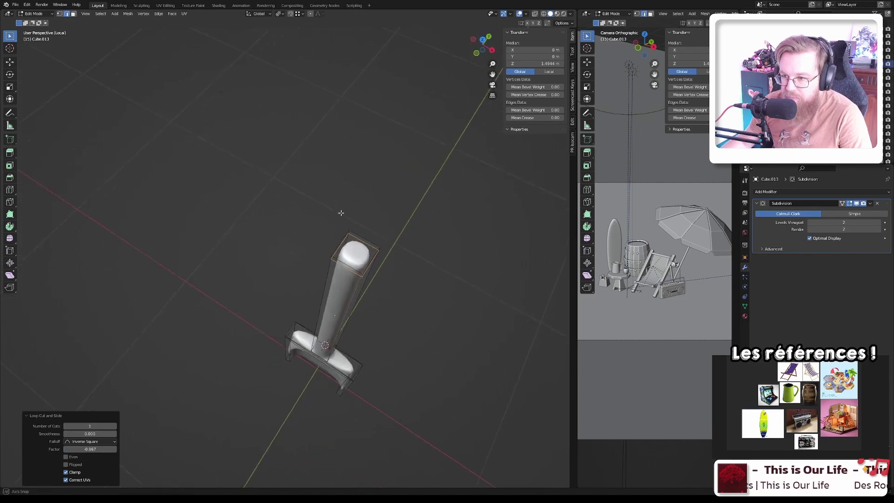
{"action": "key", "text": "Tab"}
{"action": "key", "text": "Tab"}
- Inset the flat top face of the handle
{"action": "scroll", "coordinate": [354, 253], "scroll_direction": "up", "scroll_amount": 3}
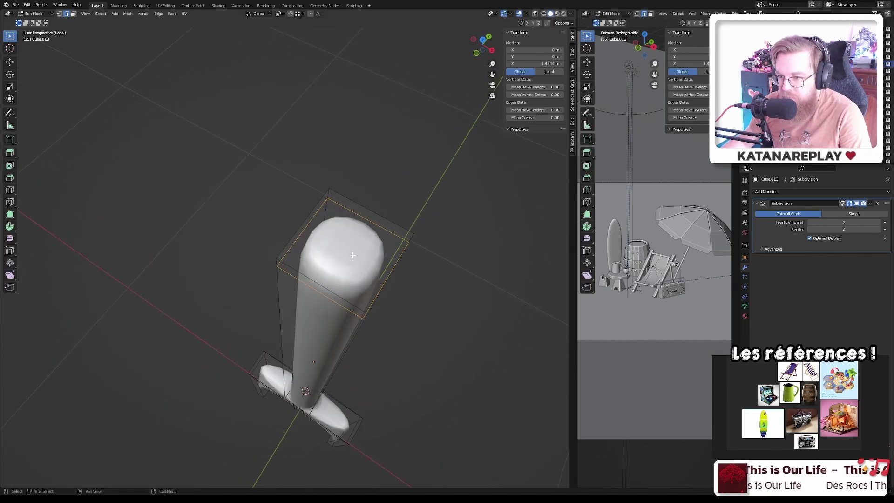
{"action": "key", "text": "3"}
{"action": "left_click", "coordinate": [354, 249]}
{"action": "scroll", "coordinate": [385, 261], "scroll_direction": "up", "scroll_amount": 1}
{"action": "key", "text": "i"}
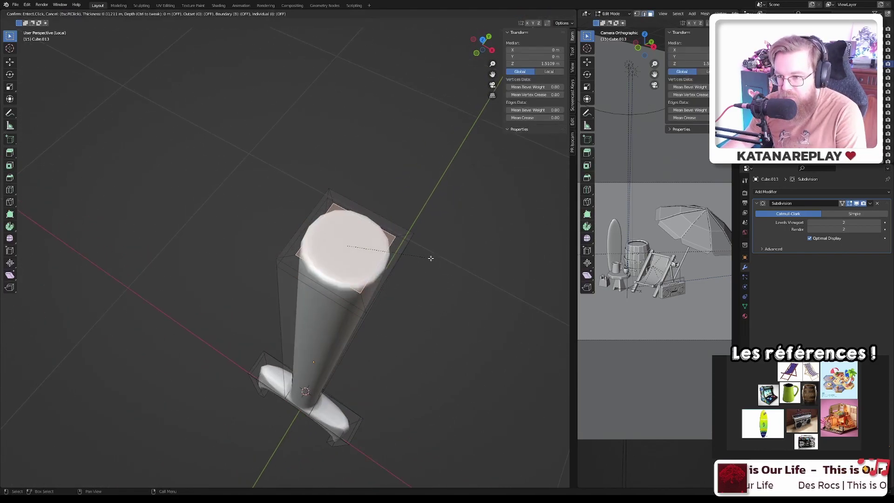
{"action": "left_click", "coordinate": [433, 259]}
- Inspect the handle from the side in Object Mode with the shaft upright
{"action": "key", "text": "Tab"}
{"action": "scroll", "coordinate": [426, 263], "scroll_direction": "down", "scroll_amount": 3}
{"action": "middle_click_drag", "start_coordinate": [421, 268], "coordinate": [406, 373]}
{"action": "scroll", "coordinate": [381, 432], "scroll_direction": "up", "scroll_amount": 6}
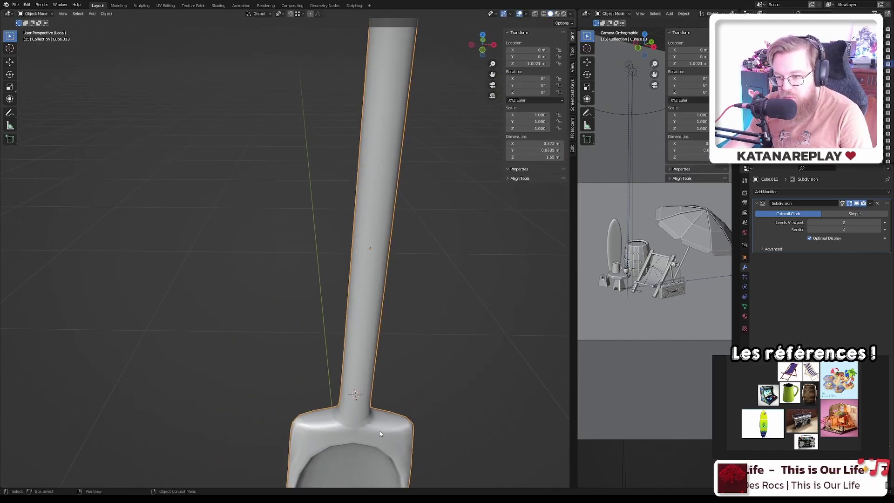
{"action": "middle_click_drag", "start_coordinate": [342, 424], "coordinate": [295, 273]}
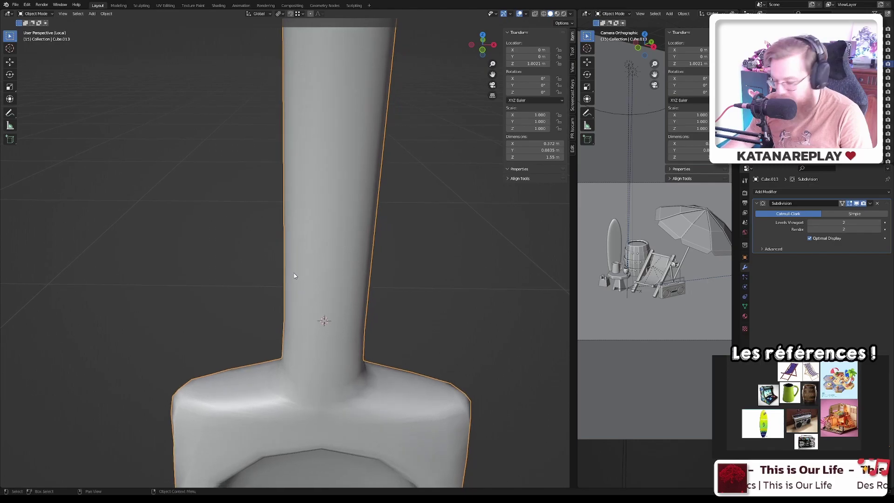
{"action": "scroll", "coordinate": [294, 273], "scroll_direction": "down", "scroll_amount": 5}
{"action": "scroll", "coordinate": [295, 275], "scroll_direction": "up", "scroll_amount": 5}
{"action": "scroll", "coordinate": [295, 278], "scroll_direction": "up", "scroll_amount": 5}
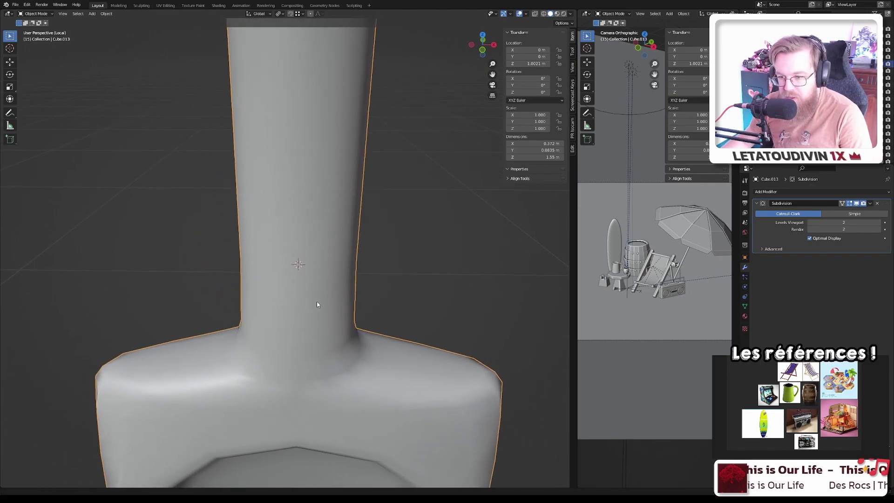
- Dissolve the edge loop along the scoop's shoulder rim
{"action": "key", "text": "Tab"}
{"action": "middle_click_drag", "start_coordinate": [220, 337], "coordinate": [297, 350]}
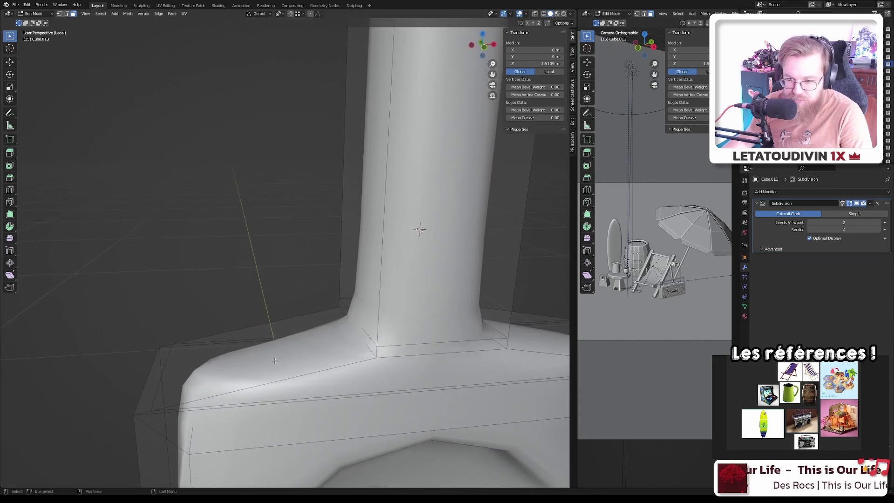
{"action": "middle_click_drag", "start_coordinate": [215, 360], "coordinate": [205, 323]}
{"action": "left_click", "coordinate": [219, 321]}
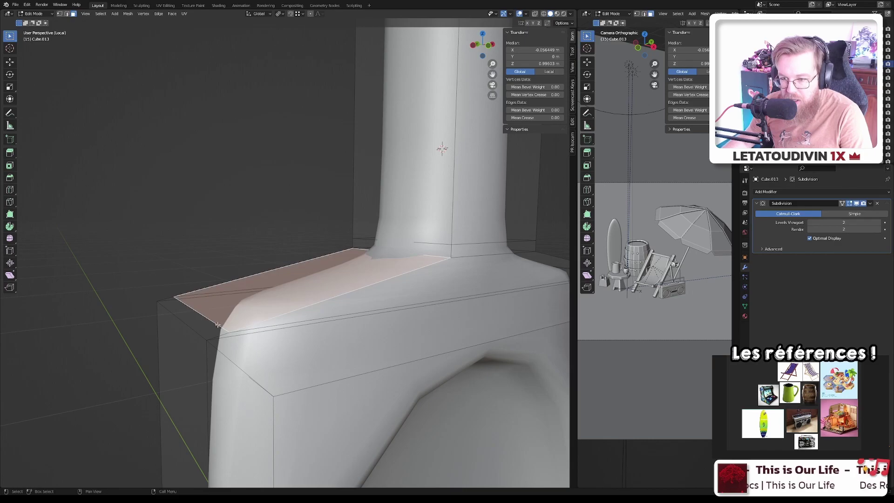
{"action": "key", "text": "2"}
{"action": "left_click", "coordinate": [217, 325], "text": "alt"}
{"action": "key", "text": "x"}
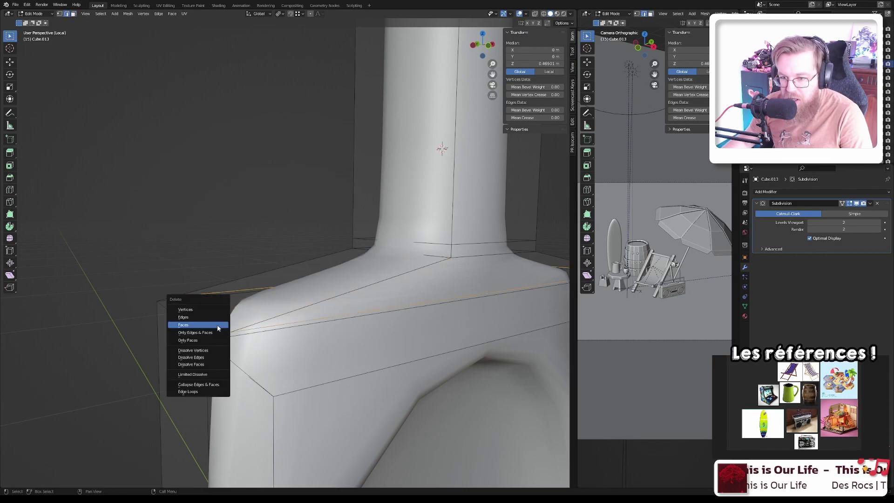
{"action": "left_click", "coordinate": [200, 357]}
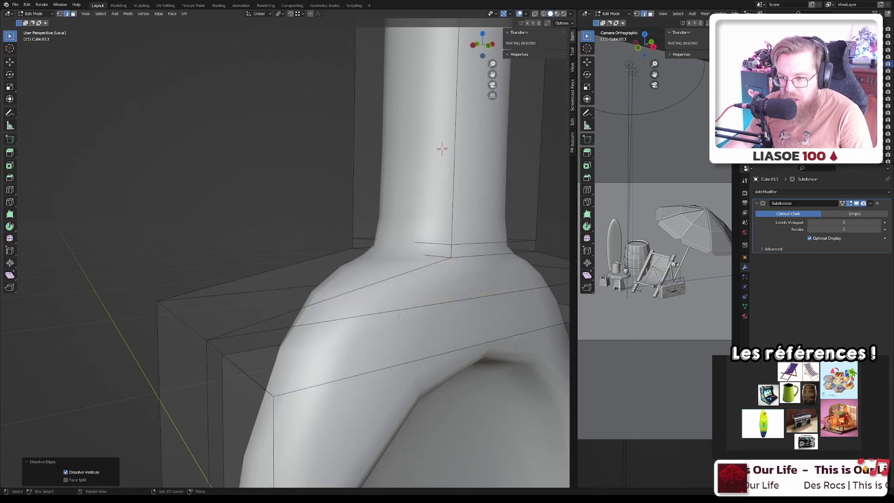
{"action": "middle_click_drag", "start_coordinate": [400, 316], "coordinate": [371, 319]}
{"action": "scroll", "coordinate": [383, 322], "scroll_direction": "up", "scroll_amount": 5}
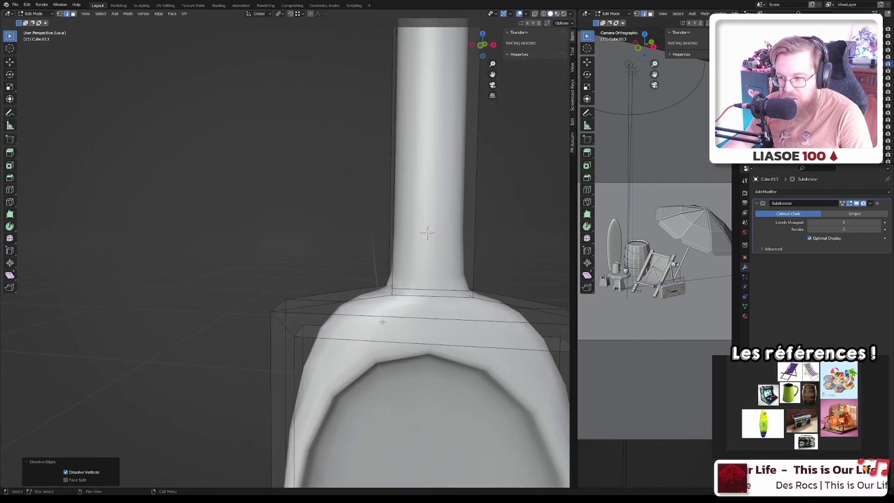
{"action": "scroll", "coordinate": [382, 323], "scroll_direction": "up", "scroll_amount": 3}
- Set the spade's Subdivision level to 3, check it, then re-enter Edit Mode with X-ray on
{"action": "key", "text": "Tab"}
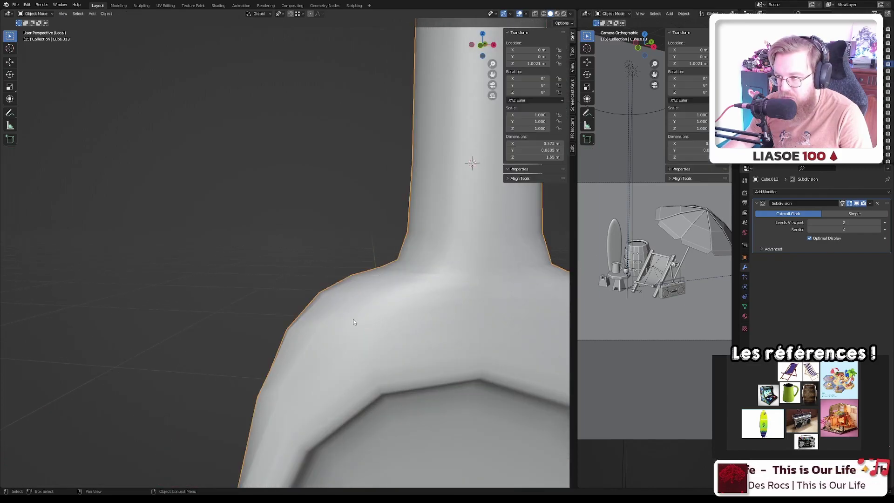
{"action": "key", "text": "ctrl+3"}
{"action": "scroll", "coordinate": [353, 319], "scroll_direction": "down", "scroll_amount": 8}
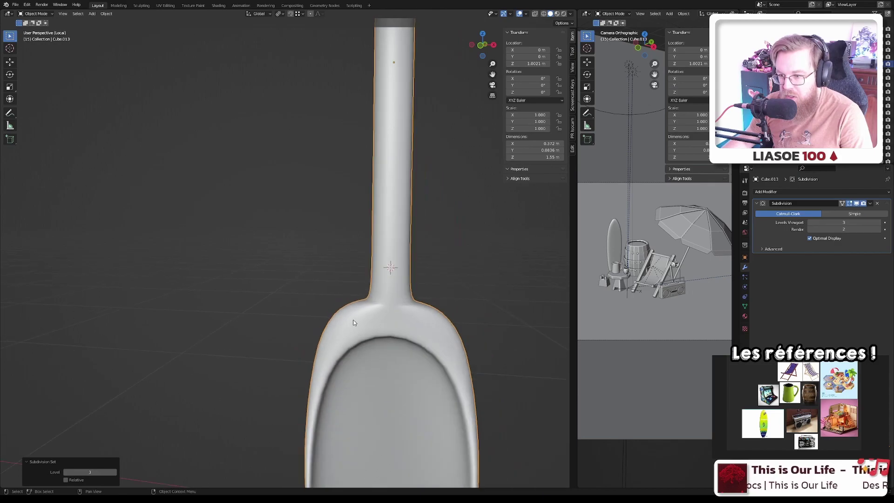
{"action": "middle_click_drag", "start_coordinate": [368, 330], "coordinate": [308, 333]}
{"action": "scroll", "coordinate": [311, 337], "scroll_direction": "up", "scroll_amount": 4}
{"action": "scroll", "coordinate": [315, 341], "scroll_direction": "down", "scroll_amount": 3}
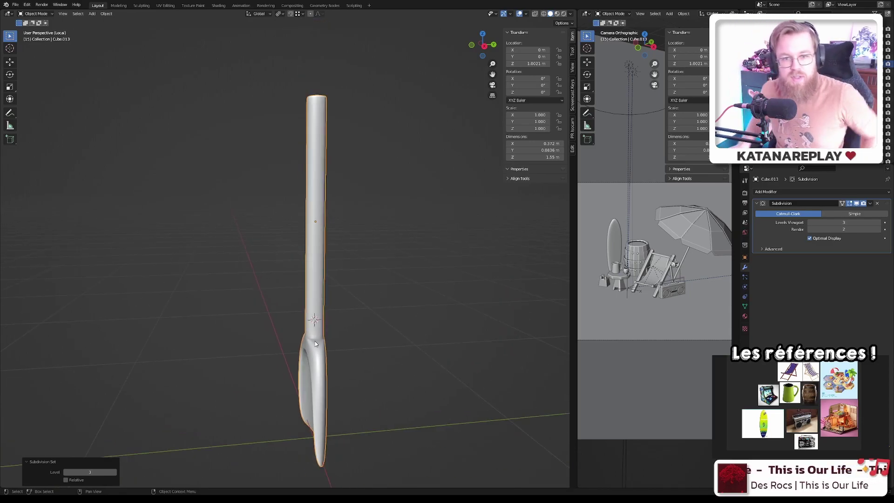
{"action": "scroll", "coordinate": [326, 400], "scroll_direction": "down", "scroll_amount": 2}
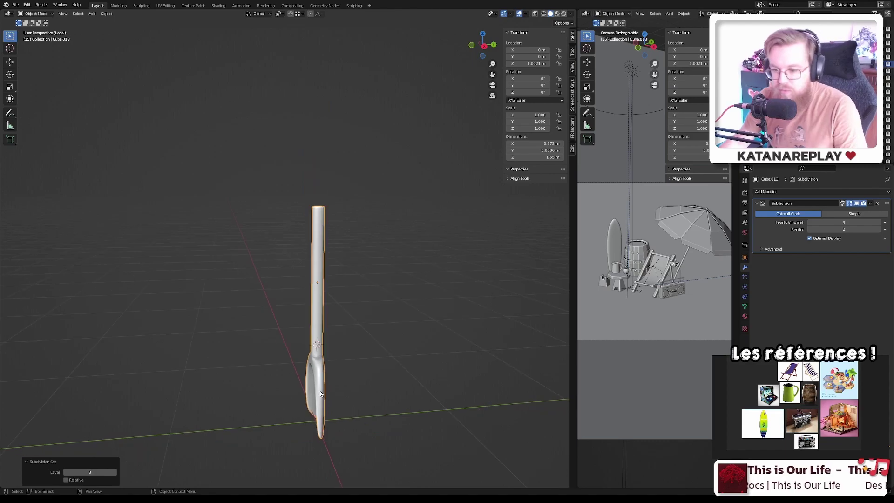
{"action": "middle_click_drag", "start_coordinate": [300, 397], "coordinate": [369, 342]}
{"action": "scroll", "coordinate": [381, 376], "scroll_direction": "up", "scroll_amount": 5}
{"action": "key", "text": "Tab"}
{"action": "key", "text": "alt+z"}
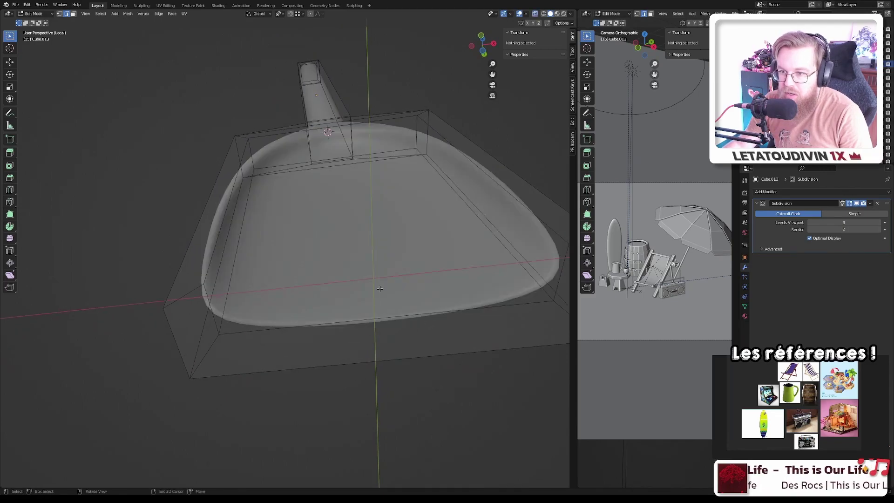
- Add an edge loop along the scoop's inner rim, slid tight to crisp the lip
{"action": "scroll", "coordinate": [380, 289], "scroll_direction": "up", "scroll_amount": 3}
{"action": "middle_click_drag", "start_coordinate": [381, 288], "coordinate": [254, 239]}
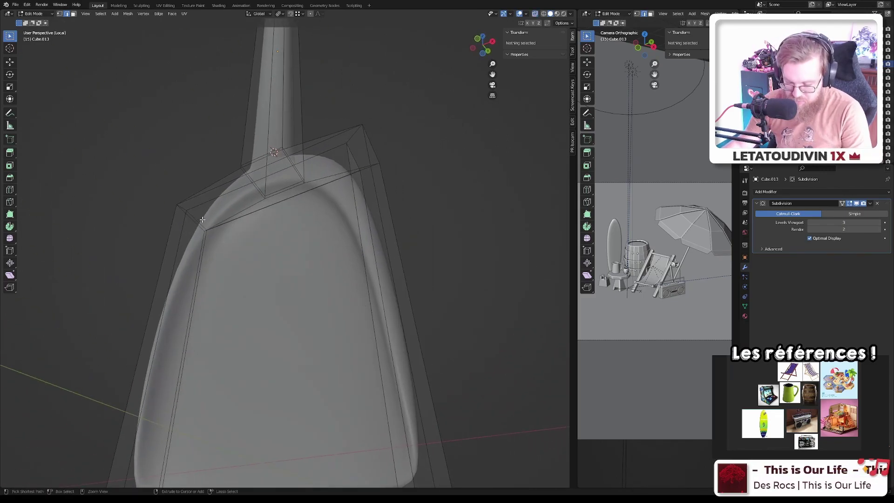
{"action": "key", "text": "ctrl+r"}
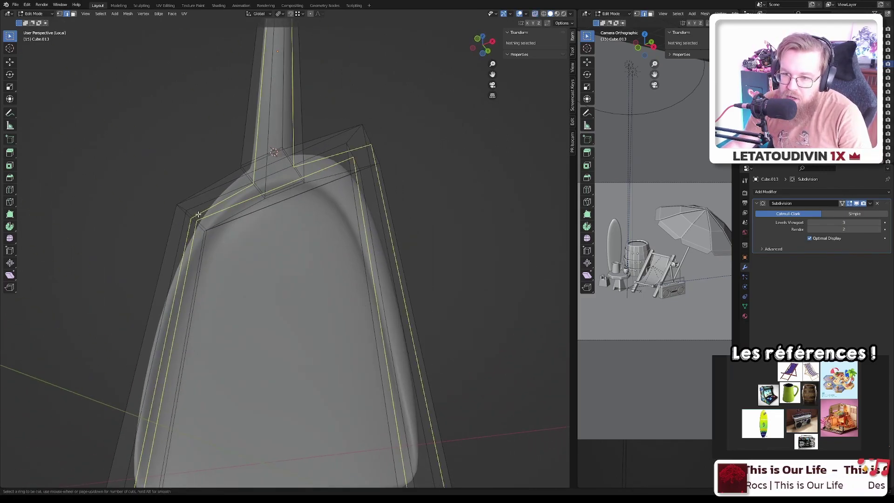
{"action": "left_click", "coordinate": [198, 215]}
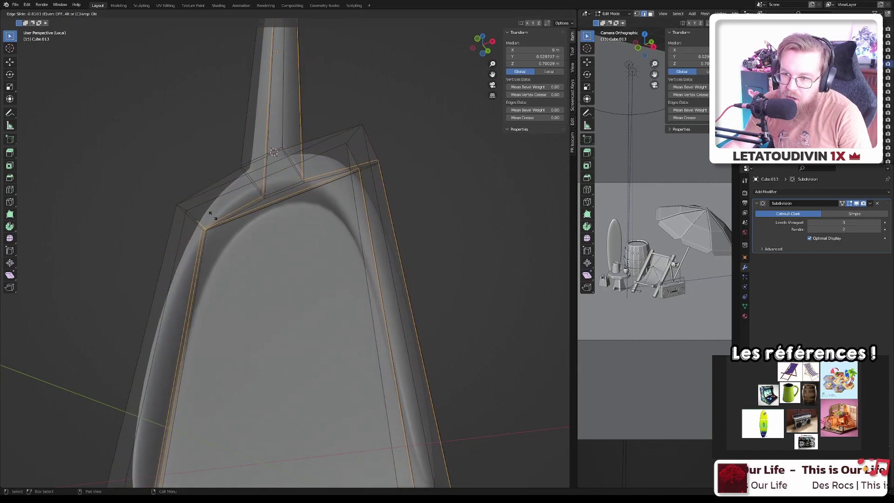
{"action": "left_click", "coordinate": [215, 218]}
- Inspect the smoothed spade, then return to Edit Mode in a straight front view
{"action": "key", "text": "Tab"}
{"action": "middle_click_drag", "start_coordinate": [231, 254], "coordinate": [286, 281]}
{"action": "scroll", "coordinate": [349, 314], "scroll_direction": "up", "scroll_amount": 3}
{"action": "key", "text": "Tab"}
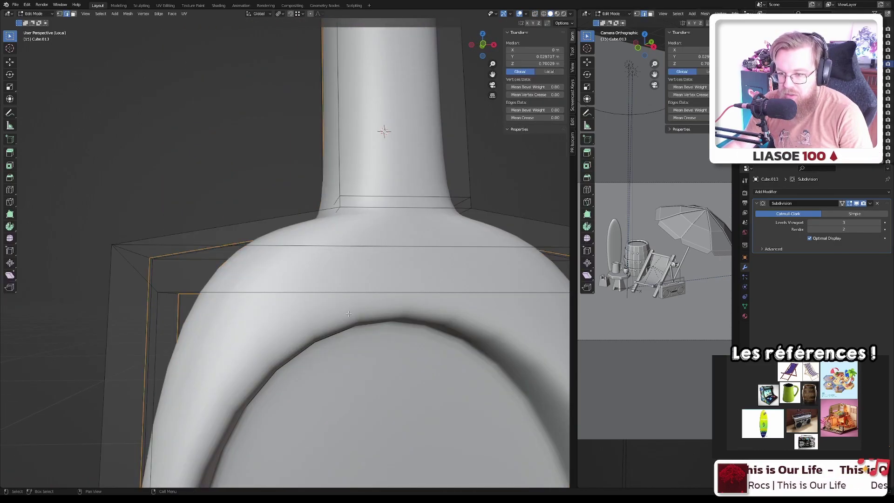
{"action": "scroll", "coordinate": [350, 316], "scroll_direction": "down", "scroll_amount": 4}
{"action": "middle_click_drag", "start_coordinate": [412, 329], "coordinate": [272, 293]}
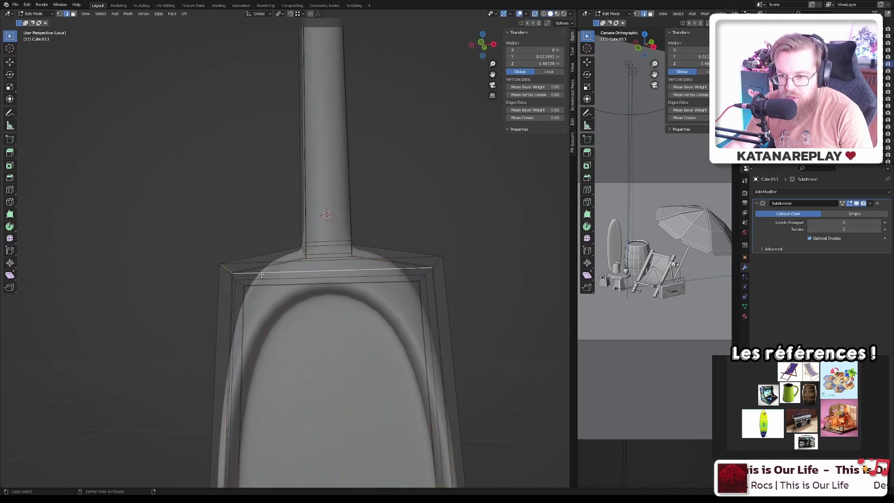
{"action": "middle_click_drag", "start_coordinate": [419, 286], "coordinate": [397, 296]}
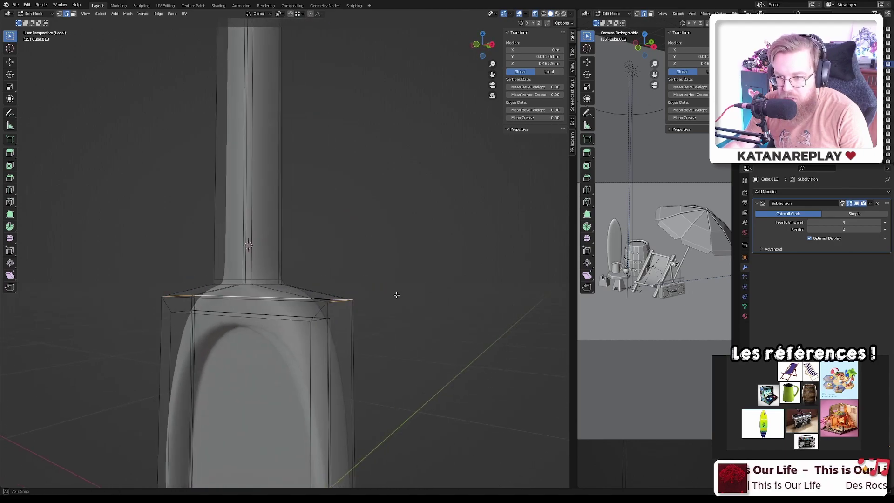
{"action": "middle_click_drag", "start_coordinate": [246, 312], "coordinate": [332, 327]}
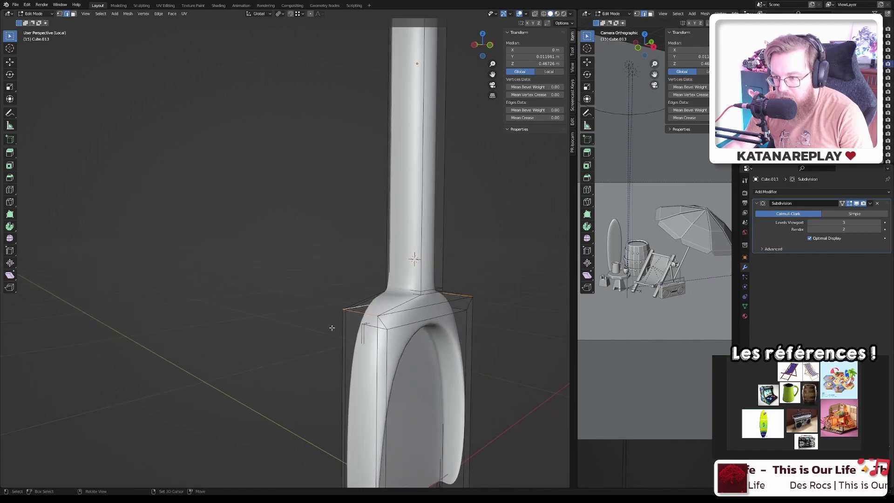
{"action": "middle_click_drag", "start_coordinate": [404, 329], "coordinate": [355, 328]}
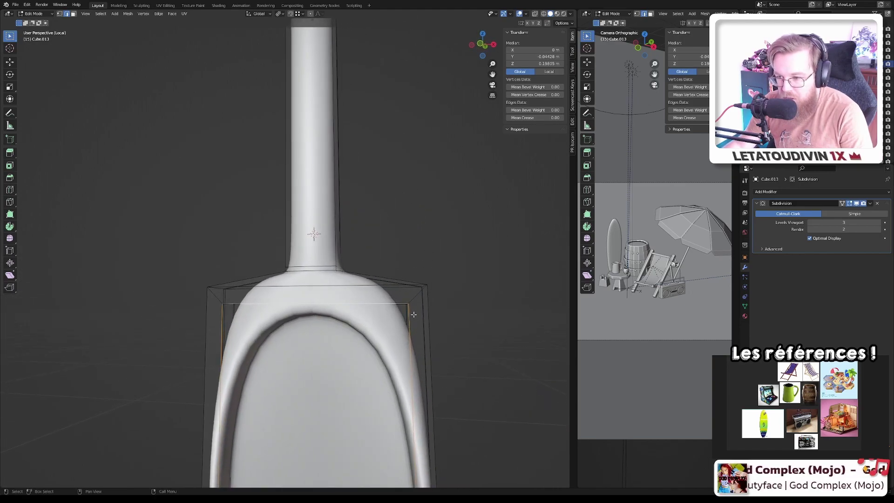
- Slide the selected edge loop outward to sharpen the scoop's rim
{"action": "key", "text": "g"}
{"action": "key", "text": "g"}
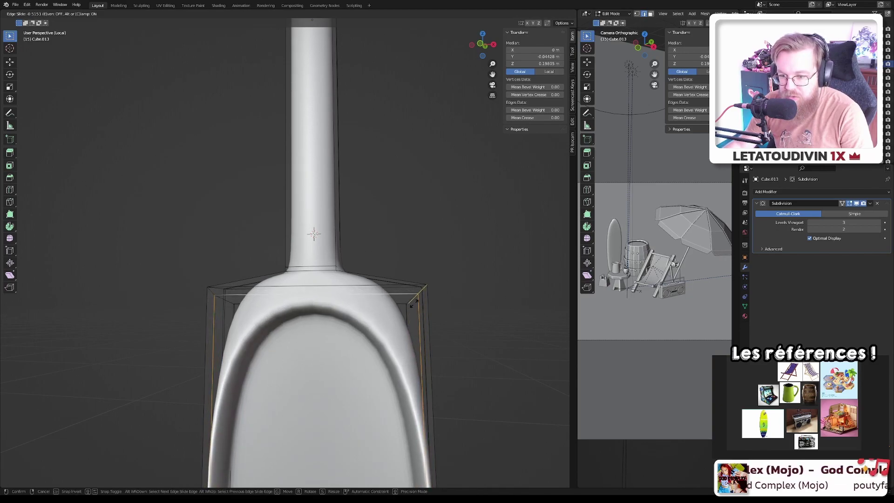
{"action": "left_click", "coordinate": [414, 303]}
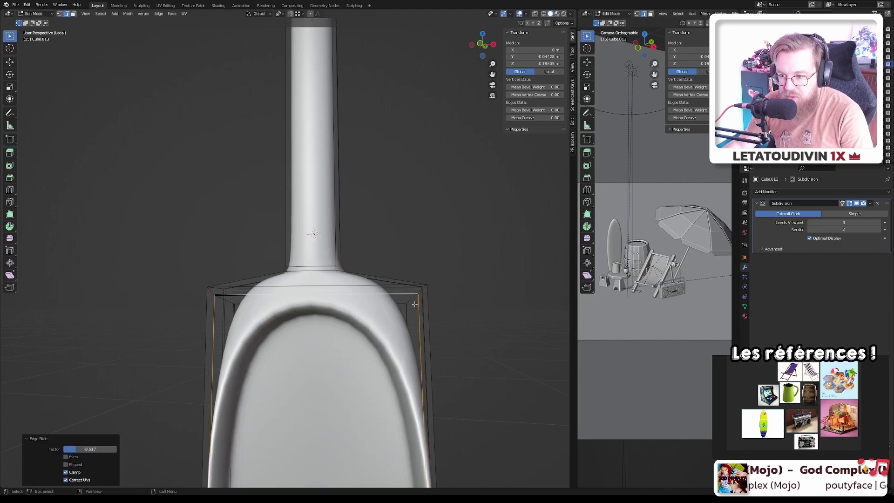
{"action": "middle_click_drag", "start_coordinate": [415, 304], "coordinate": [391, 299]}
{"action": "scroll", "coordinate": [414, 358], "scroll_direction": "up", "scroll_amount": 6}
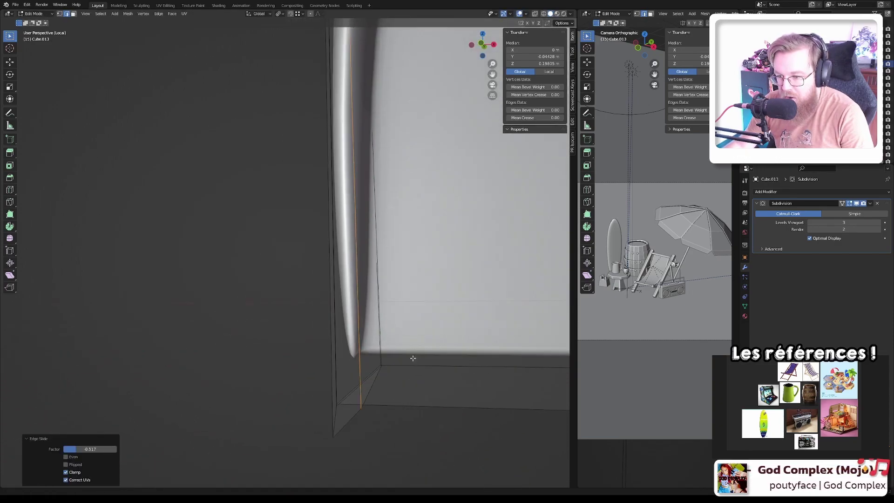
{"action": "scroll", "coordinate": [414, 358], "scroll_direction": "down", "scroll_amount": 2}
{"action": "middle_click_drag", "start_coordinate": [403, 344], "coordinate": [368, 348]}
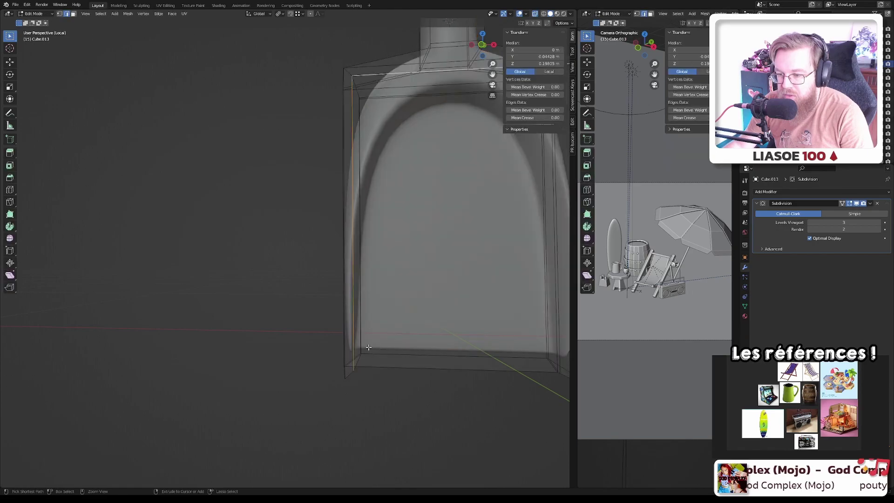
- Add supporting loop cuts near the scoop's bottom corner and review the spade in Object Mode
{"action": "left_click", "coordinate": [368, 347], "text": "alt"}
{"action": "scroll", "coordinate": [368, 348], "scroll_direction": "up", "scroll_amount": 4}
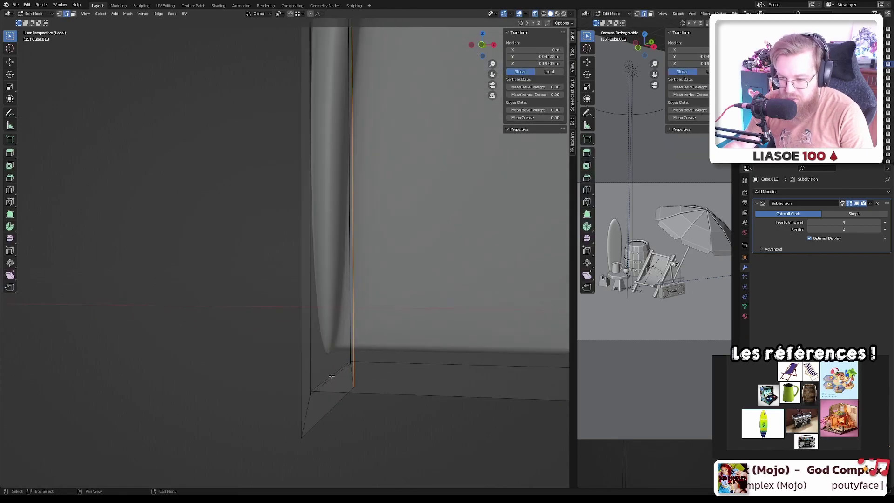
{"action": "left_click", "coordinate": [323, 408]}
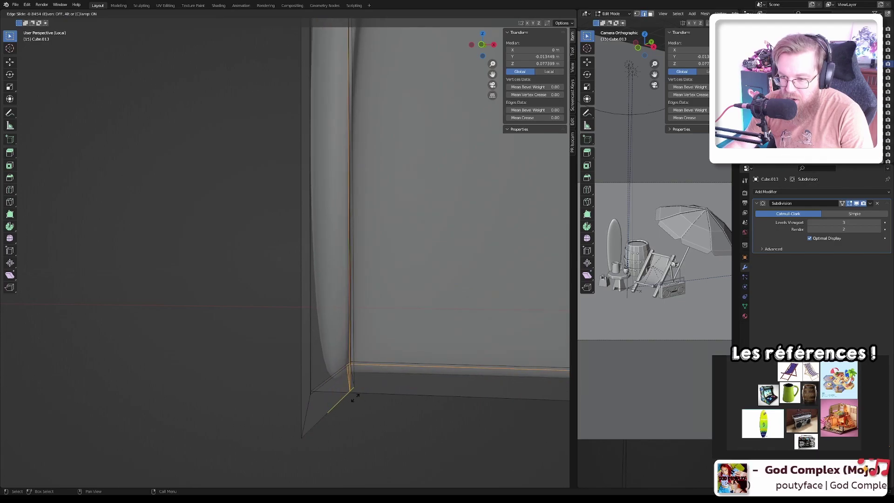
{"action": "left_click", "coordinate": [354, 398]}
{"action": "left_click", "coordinate": [320, 417]}
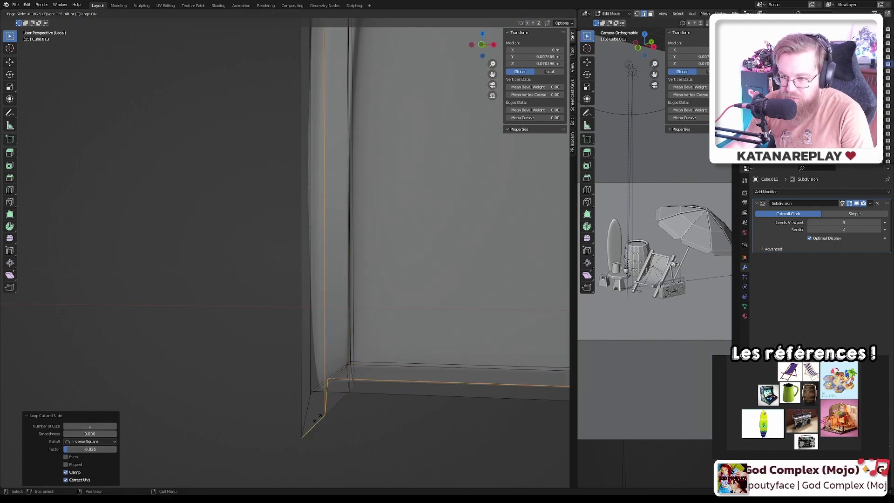
{"action": "scroll", "coordinate": [367, 399], "scroll_direction": "down", "scroll_amount": 8}
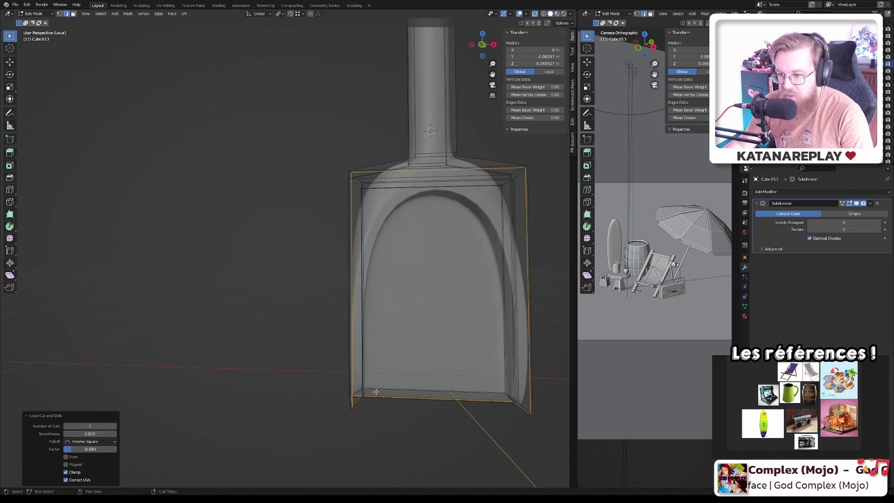
{"action": "key", "text": "Tab"}
{"action": "middle_click_drag", "start_coordinate": [423, 346], "coordinate": [405, 308]}
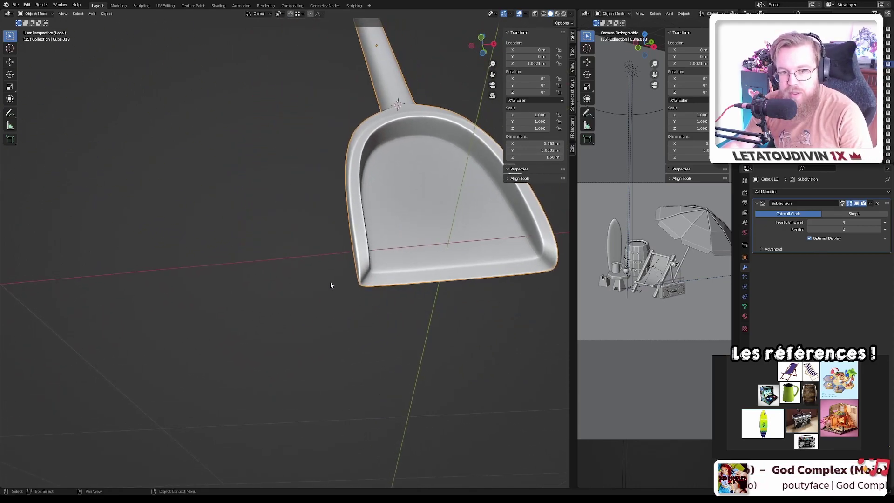
{"action": "middle_click_drag", "start_coordinate": [331, 285], "coordinate": [382, 289]}
- In front X-ray view, box-select the scoop and scale it to about 0.134 m wide
{"action": "scroll", "coordinate": [413, 289], "scroll_direction": "down", "scroll_amount": 8}
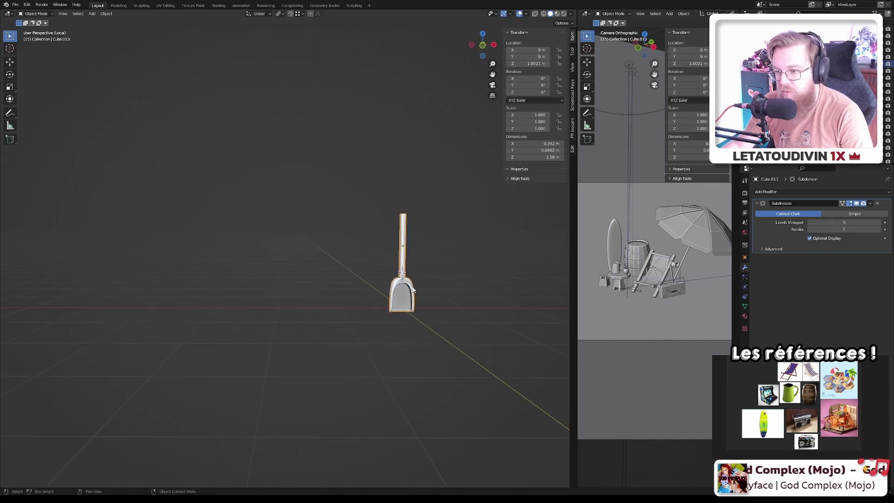
{"action": "scroll", "coordinate": [411, 289], "scroll_direction": "up", "scroll_amount": 8}
{"action": "scroll", "coordinate": [409, 289], "scroll_direction": "down", "scroll_amount": 2}
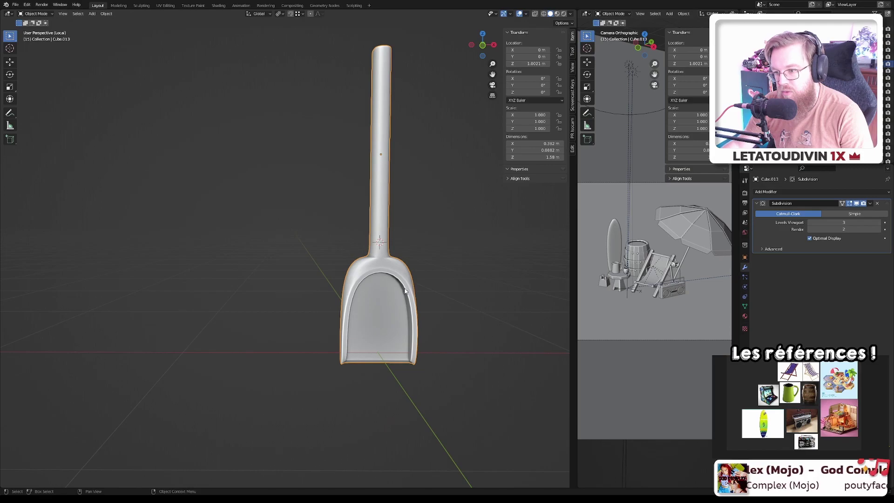
{"action": "scroll", "coordinate": [400, 298], "scroll_direction": "up", "scroll_amount": 1}
{"action": "scroll", "coordinate": [395, 305], "scroll_direction": "down", "scroll_amount": 2}
{"action": "scroll", "coordinate": [395, 306], "scroll_direction": "up", "scroll_amount": 3}
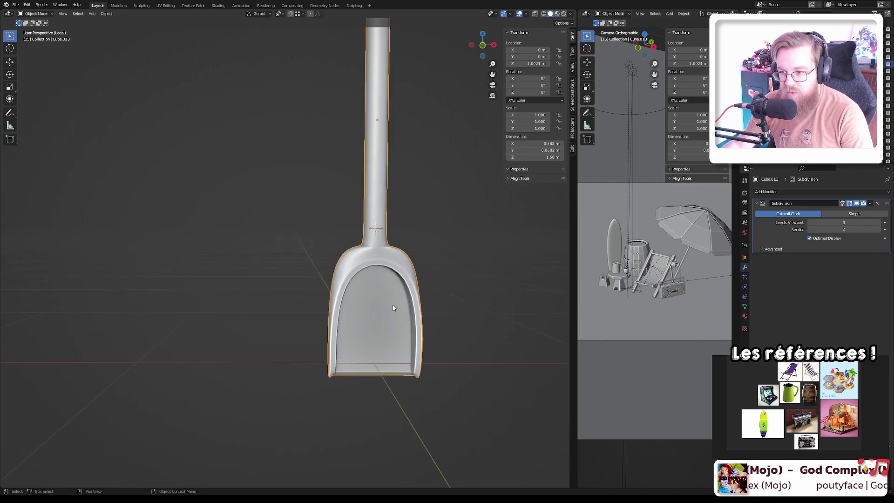
{"action": "key", "text": "Tab"}
{"action": "key", "text": "KP_1"}
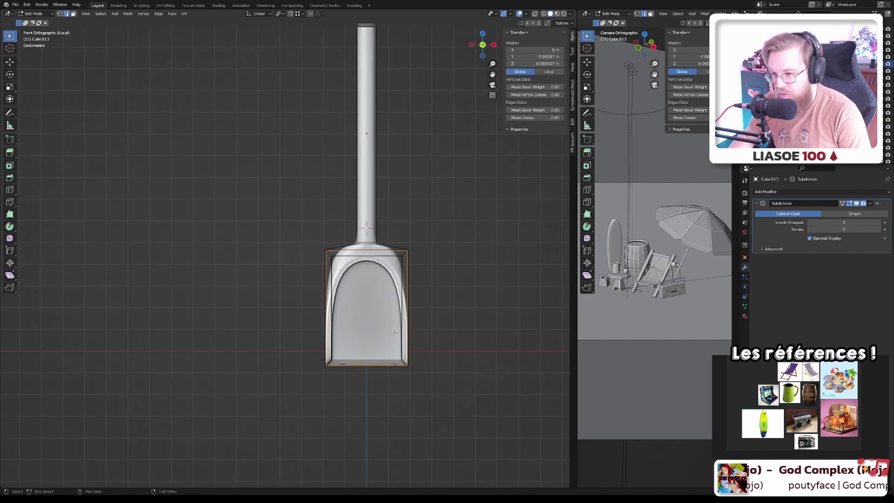
{"action": "key", "text": "alt+z"}
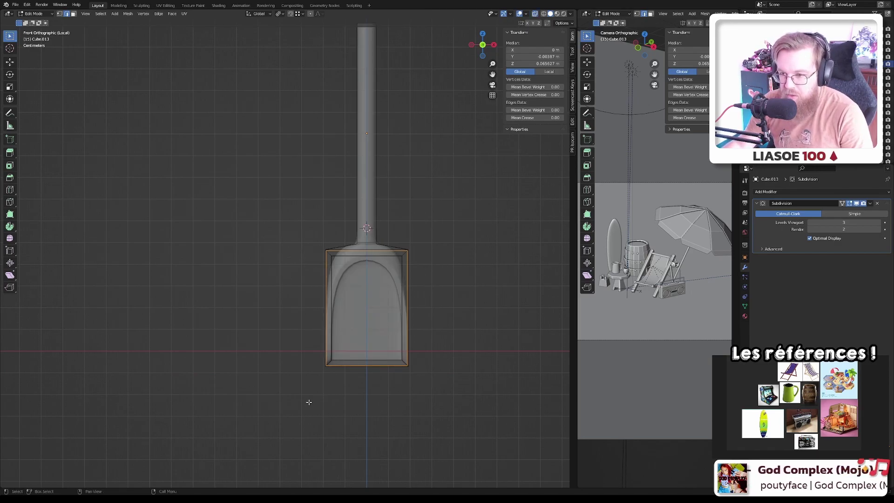
{"action": "left_click_drag", "start_coordinate": [266, 405], "coordinate": [454, 241]}
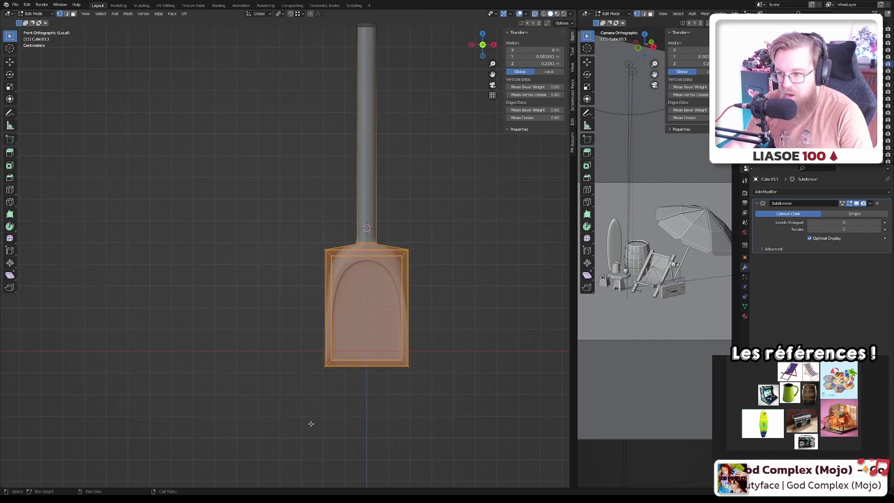
{"action": "left_click_drag", "start_coordinate": [283, 423], "coordinate": [443, 246]}
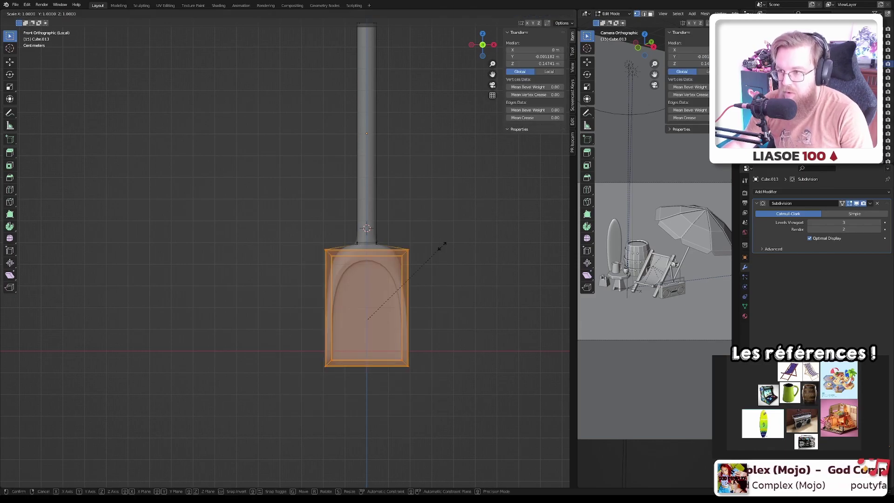
{"action": "left_click", "coordinate": [497, 248]}
{"action": "key", "text": "Tab"}
- Slide a scoop rim vertex along its existing edges
{"action": "scroll", "coordinate": [353, 291], "scroll_direction": "up", "scroll_amount": 3}
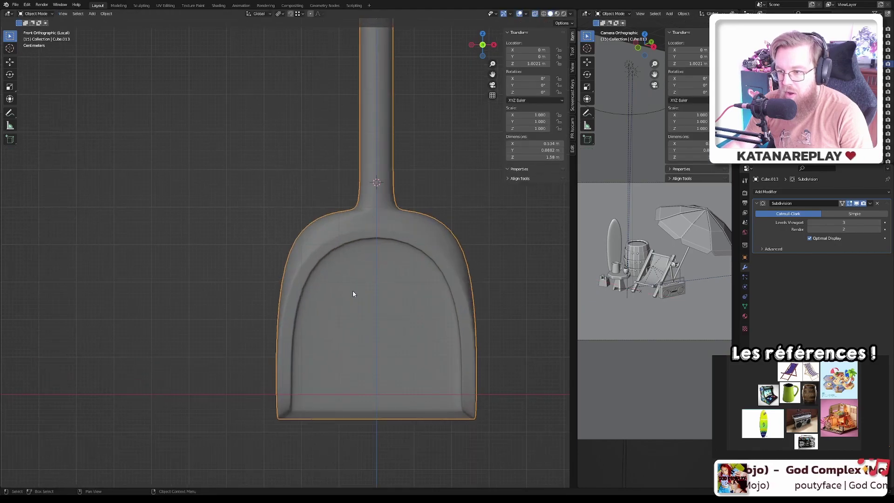
{"action": "key", "text": "Tab"}
{"action": "scroll", "coordinate": [354, 289], "scroll_direction": "up", "scroll_amount": 2}
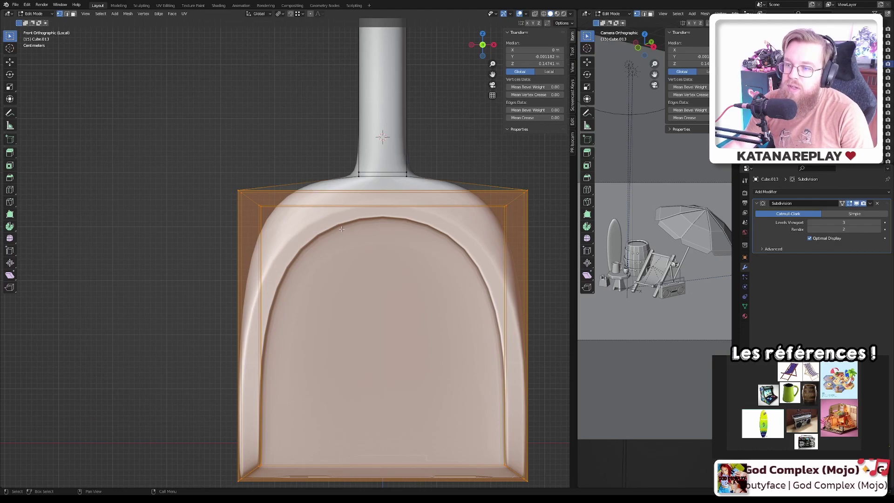
{"action": "scroll", "coordinate": [325, 229], "scroll_direction": "up", "scroll_amount": 1}
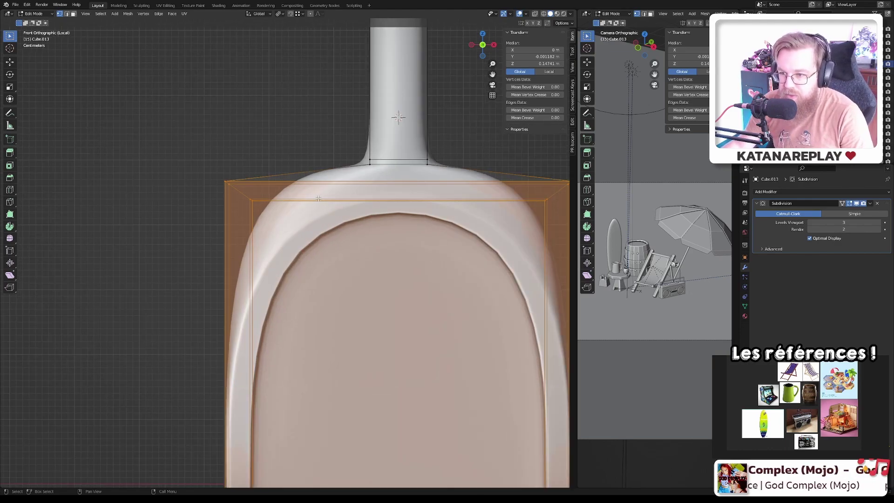
{"action": "left_click", "coordinate": [246, 198]}
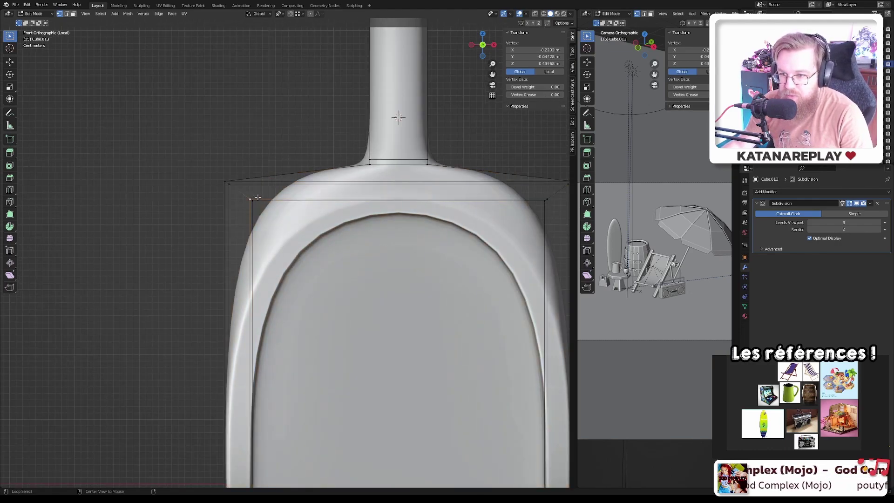
{"action": "scroll", "coordinate": [328, 251], "scroll_direction": "down", "scroll_amount": 1}
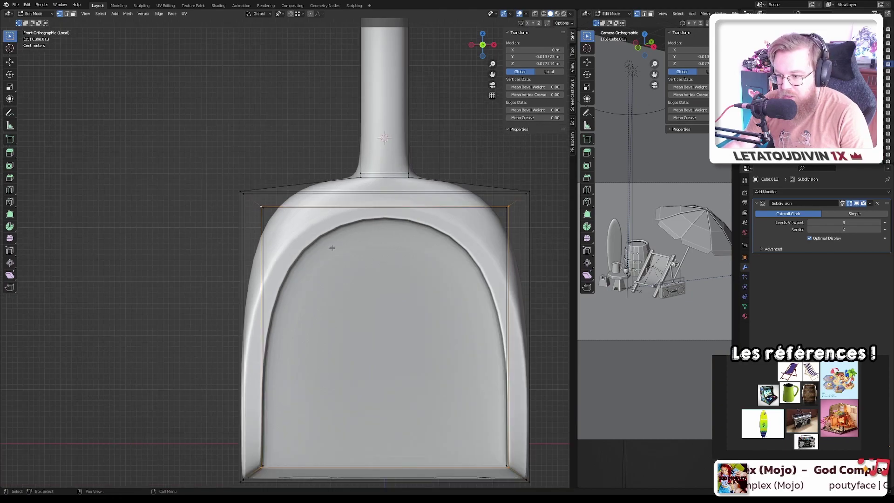
{"action": "middle_click_drag", "start_coordinate": [332, 248], "coordinate": [309, 248], "text": "shift"}
{"action": "key", "text": "g"}
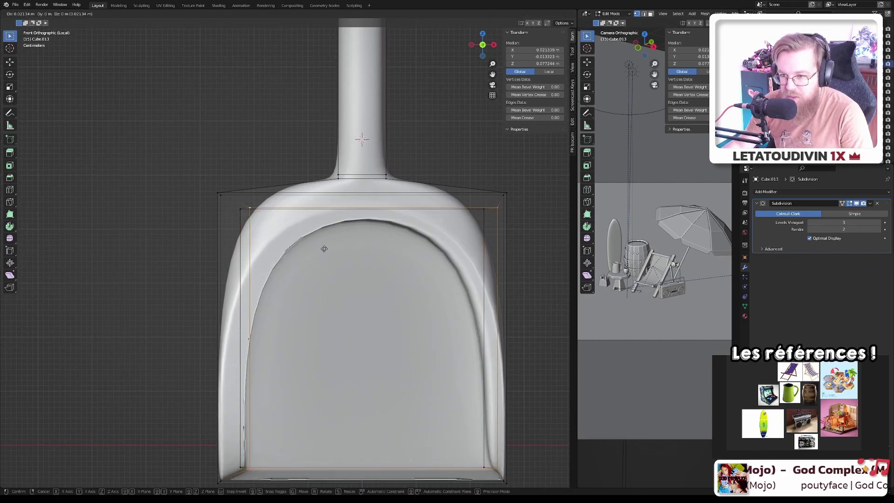
{"action": "key", "text": "g"}
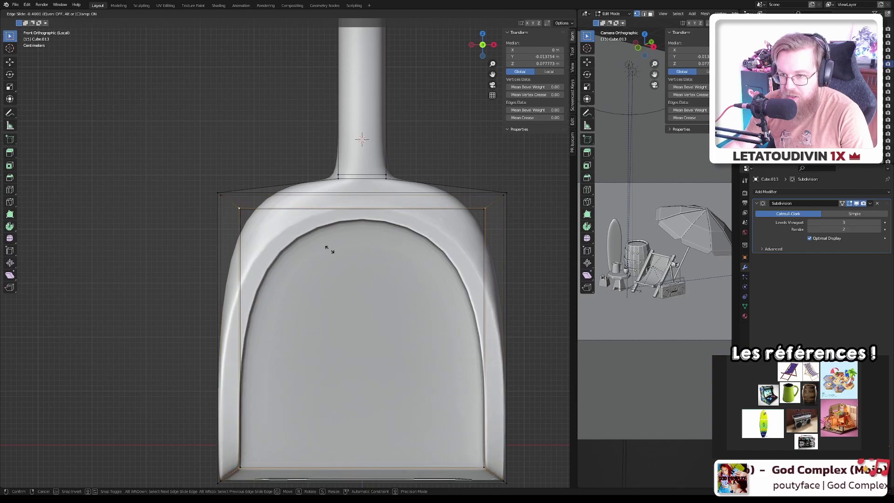
{"action": "left_click", "coordinate": [252, 210]}
- Nudge the scoop's upper-left corner vertex slightly into place
{"action": "scroll", "coordinate": [252, 210], "scroll_direction": "up", "scroll_amount": 2}
{"action": "middle_click_drag", "start_coordinate": [252, 210], "coordinate": [268, 247]}
{"action": "scroll", "coordinate": [269, 247], "scroll_direction": "down", "scroll_amount": 3}
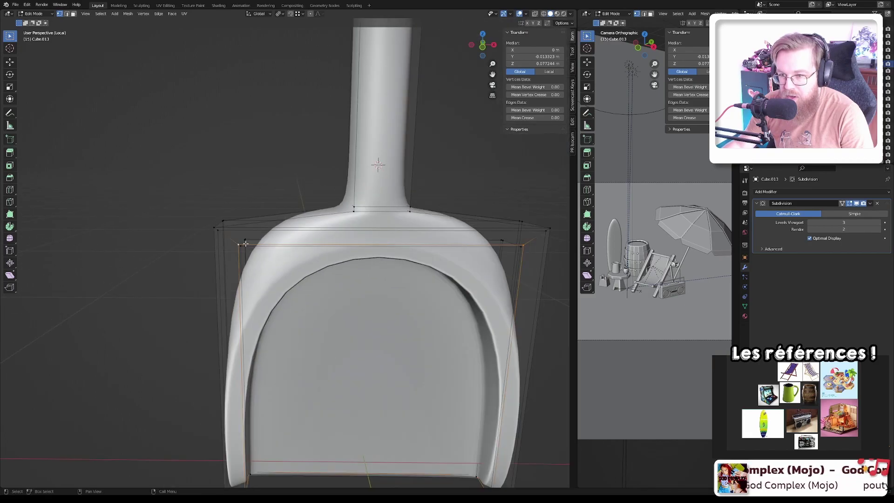
{"action": "scroll", "coordinate": [246, 243], "scroll_direction": "up", "scroll_amount": 3}
{"action": "left_click", "coordinate": [222, 236]}
{"action": "key", "text": "g"}
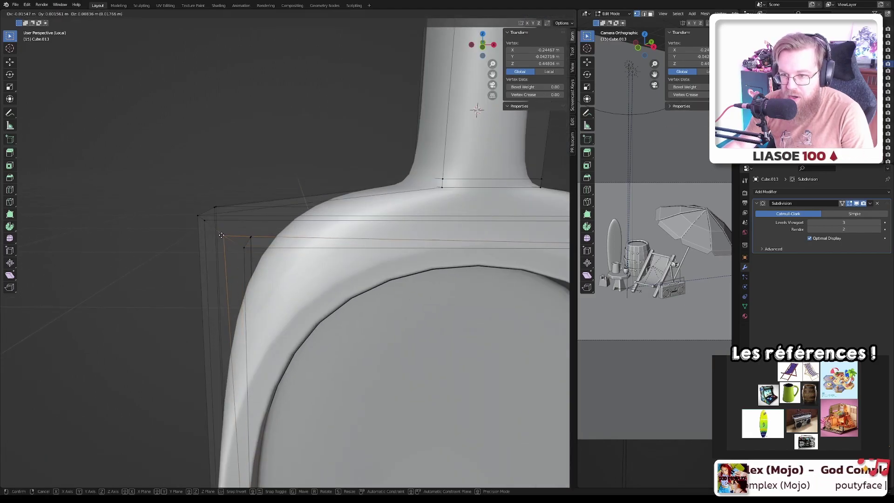
{"action": "left_click", "coordinate": [219, 232]}
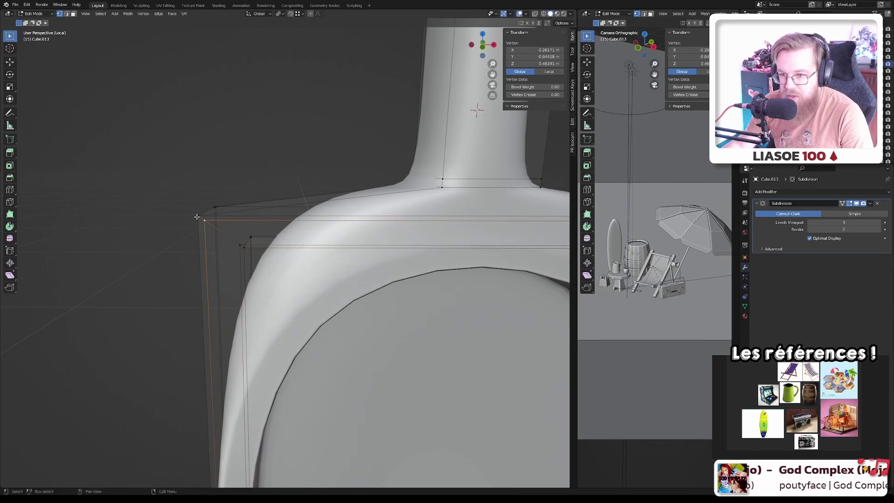
{"action": "key", "text": "g"}
{"action": "left_click", "coordinate": [201, 219]}
{"action": "mouse_move", "coordinate": [201, 219]}
{"action": "middle_mouse_down"}
{"action": "mouse_move", "coordinate": [243, 234]}
{"action": "mouse_move", "coordinate": [192, 220]}
{"action": "middle_mouse_up"}
{"action": "scroll", "coordinate": [275, 245], "scroll_direction": "down", "scroll_amount": 4}
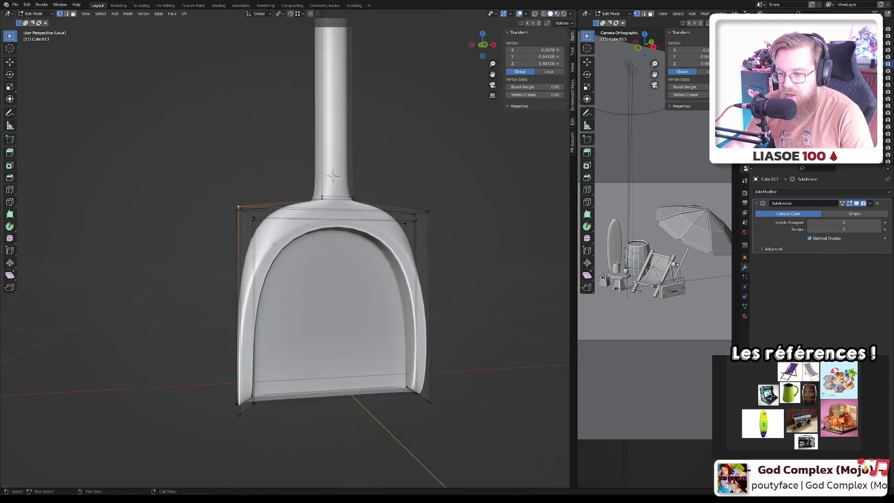
- In front view, scale the blade's bottom vertices along X so the bottom is narrower
{"action": "middle_click_drag", "start_coordinate": [314, 252], "coordinate": [282, 271]}
{"action": "scroll", "coordinate": [368, 251], "scroll_direction": "down", "scroll_amount": 6}
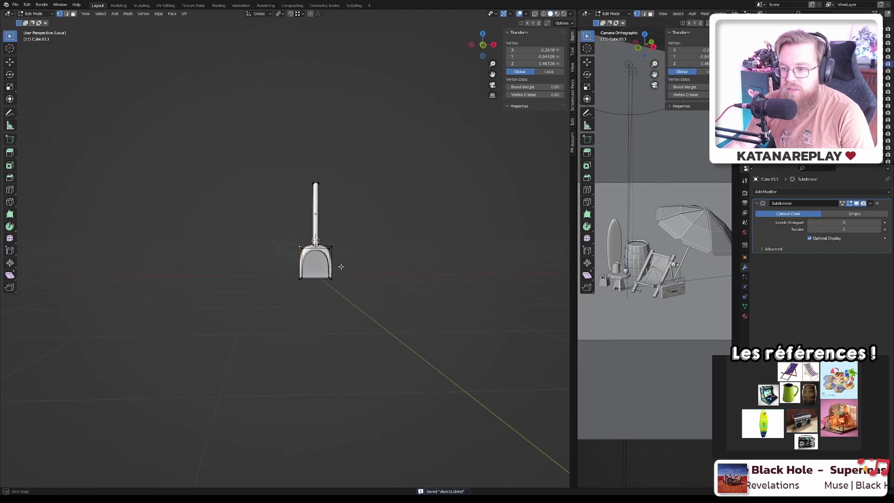
{"action": "scroll", "coordinate": [317, 289], "scroll_direction": "up", "scroll_amount": 10}
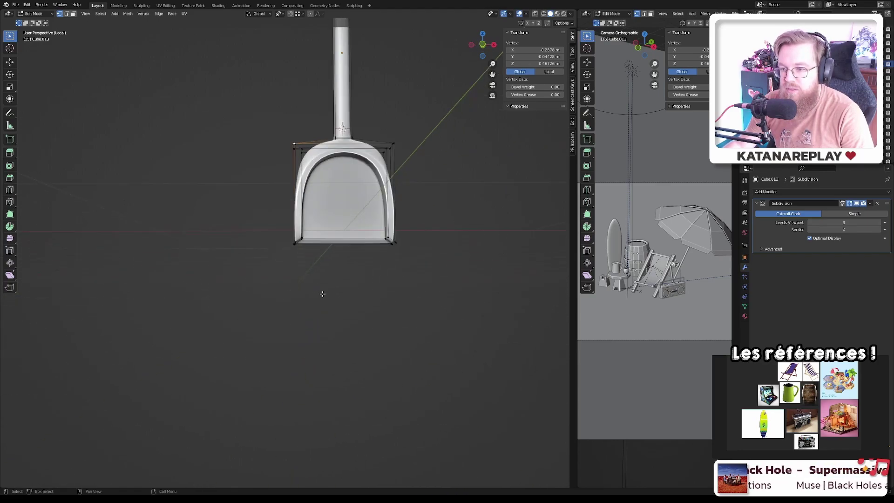
{"action": "key", "text": "KP_1"}
{"action": "left_click_drag", "start_coordinate": [232, 270], "coordinate": [529, 160]}
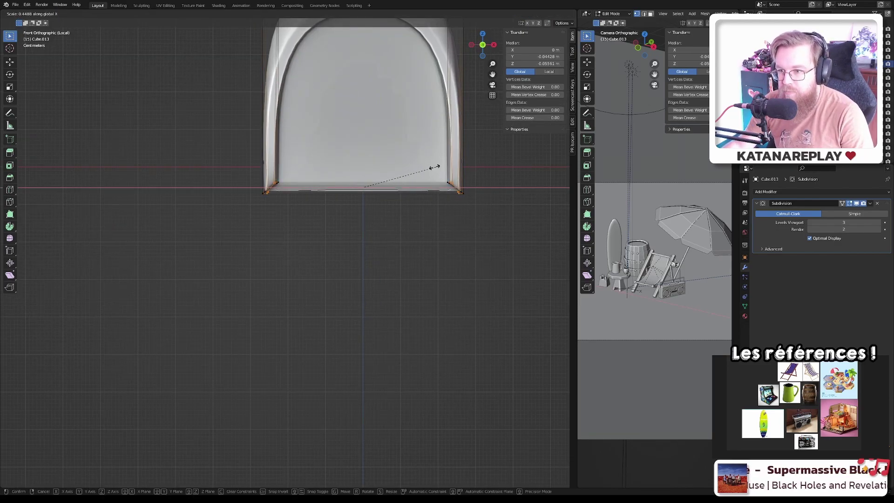
{"action": "left_click", "coordinate": [354, 188]}
{"action": "left_click_drag", "start_coordinate": [187, 244], "coordinate": [548, 166]}
{"action": "key", "text": "s"}
{"action": "key", "text": "x"}
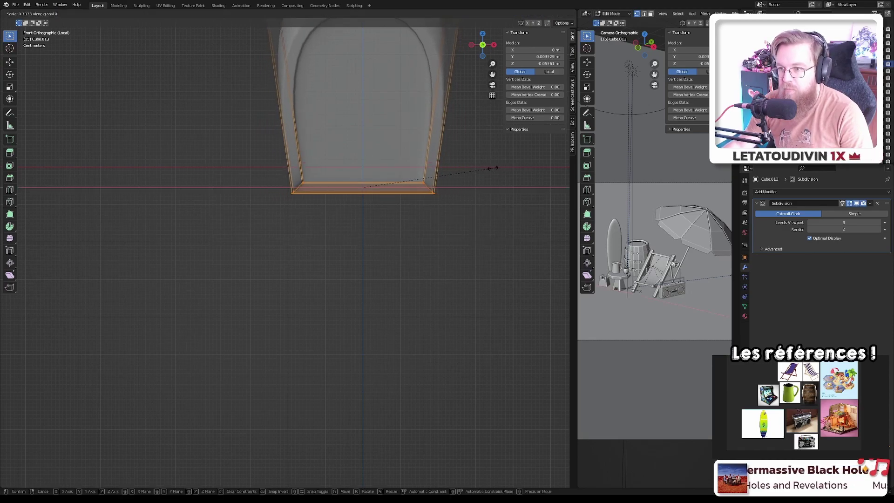
{"action": "left_click", "coordinate": [492, 168]}
{"action": "key", "text": "Tab"}
{"action": "scroll", "coordinate": [466, 174], "scroll_direction": "down", "scroll_amount": 4}
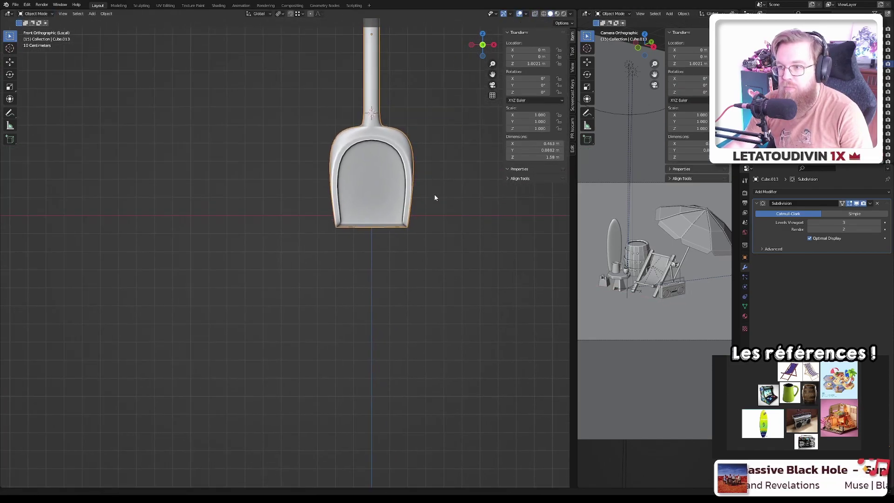
{"action": "middle_click_drag", "start_coordinate": [435, 198], "coordinate": [364, 210]}
- In Edit Mode, select the blade's inner face and reposition an edge in Right Ortho view
{"action": "scroll", "coordinate": [380, 229], "scroll_direction": "up", "scroll_amount": 5}
{"action": "scroll", "coordinate": [380, 229], "scroll_direction": "down", "scroll_amount": 5}
{"action": "scroll", "coordinate": [365, 206], "scroll_direction": "up", "scroll_amount": 4}
{"action": "key", "text": "Tab"}
{"action": "left_click", "coordinate": [362, 183]}
{"action": "scroll", "coordinate": [370, 210], "scroll_direction": "up", "scroll_amount": 5}
{"action": "key", "text": "KP_1"}
{"action": "key", "text": "KP_3"}
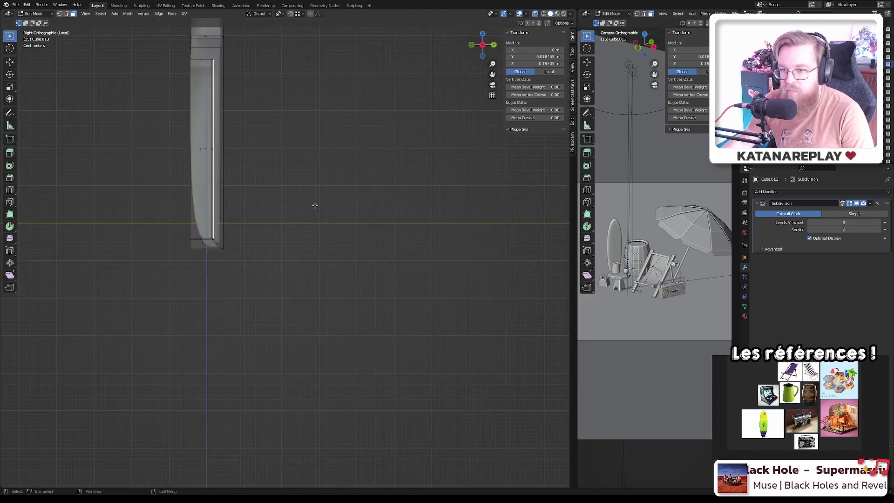
{"action": "scroll", "coordinate": [217, 204], "scroll_direction": "up", "scroll_amount": 4}
{"action": "scroll", "coordinate": [218, 204], "scroll_direction": "up", "scroll_amount": 3}
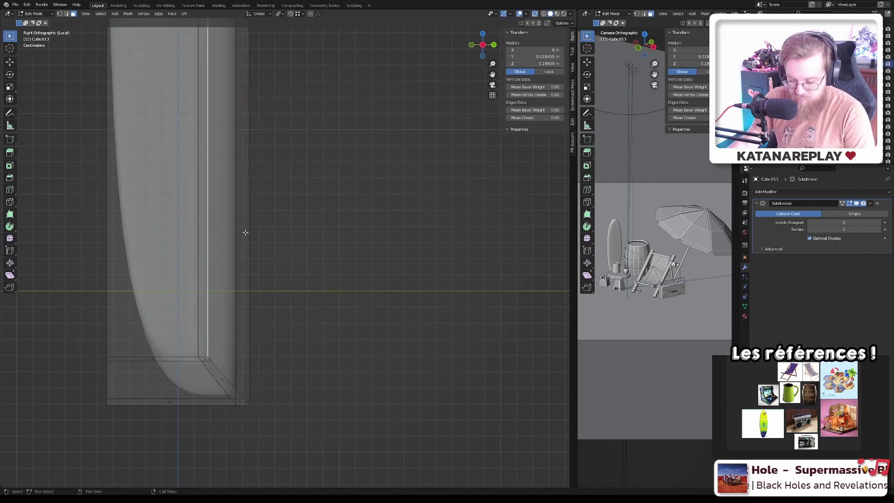
{"action": "key", "text": "g"}
{"action": "left_click", "coordinate": [262, 234]}
- Select the blade's inner face and two strip faces, then shift them along Y
{"action": "middle_click_drag", "start_coordinate": [262, 234], "coordinate": [244, 245]}
{"action": "scroll", "coordinate": [245, 244], "scroll_direction": "down", "scroll_amount": 5}
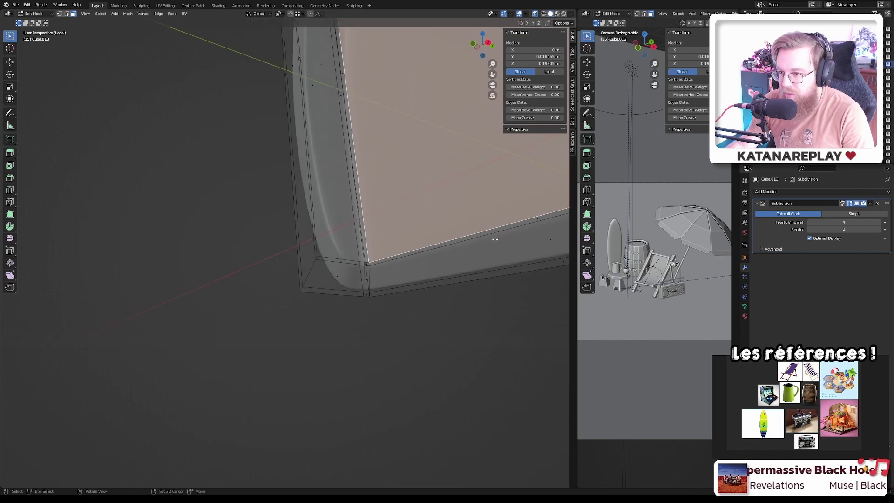
{"action": "left_click", "coordinate": [542, 219], "text": "shift"}
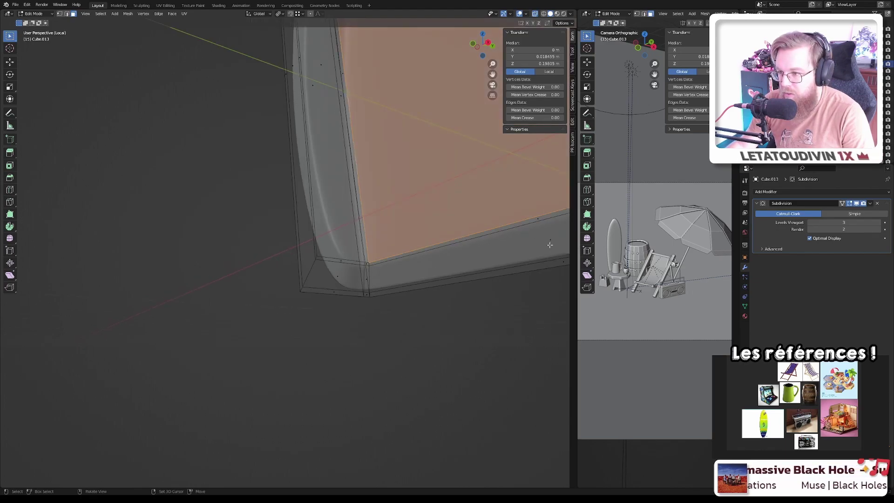
{"action": "left_click", "coordinate": [547, 240], "text": "shift"}
{"action": "left_click", "coordinate": [538, 220], "text": "shift"}
{"action": "middle_click_drag", "start_coordinate": [538, 230], "coordinate": [513, 237]}
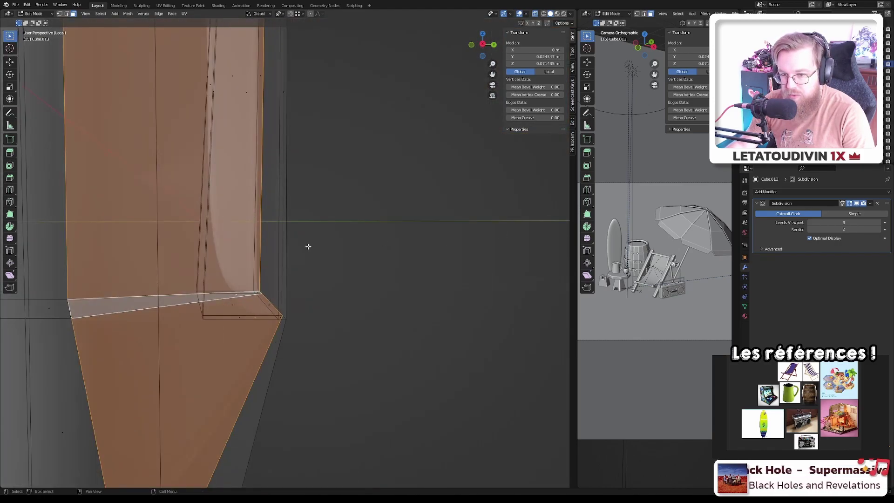
{"action": "middle_click_drag", "start_coordinate": [225, 286], "coordinate": [490, 285]}
{"action": "middle_click_drag", "start_coordinate": [480, 247], "coordinate": [426, 265]}
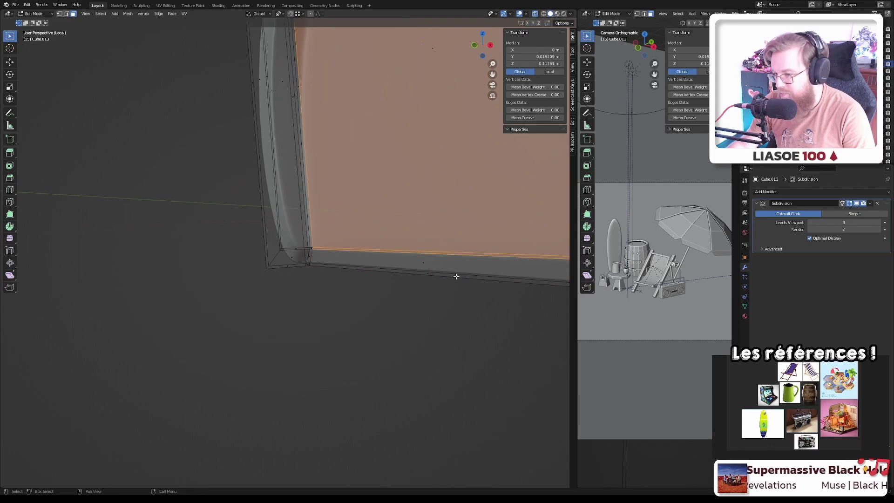
{"action": "key", "text": "KP_3"}
{"action": "scroll", "coordinate": [149, 214], "scroll_direction": "up", "scroll_amount": 5}
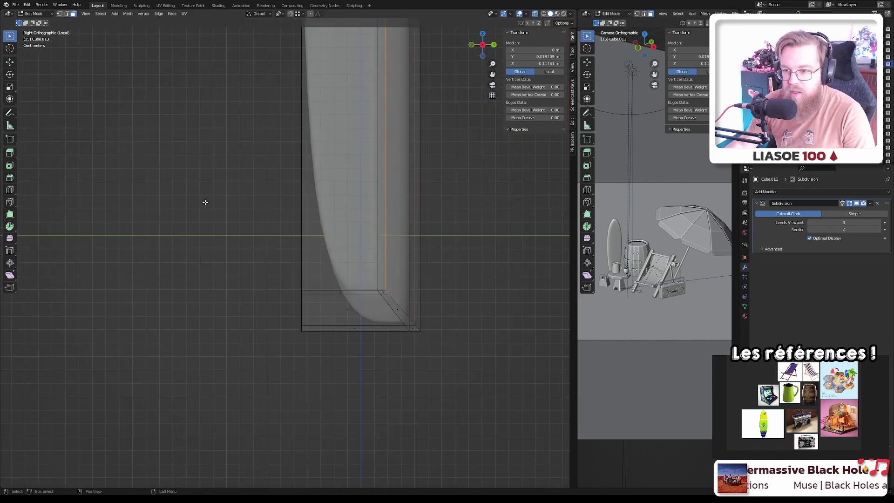
{"action": "key", "text": "g"}
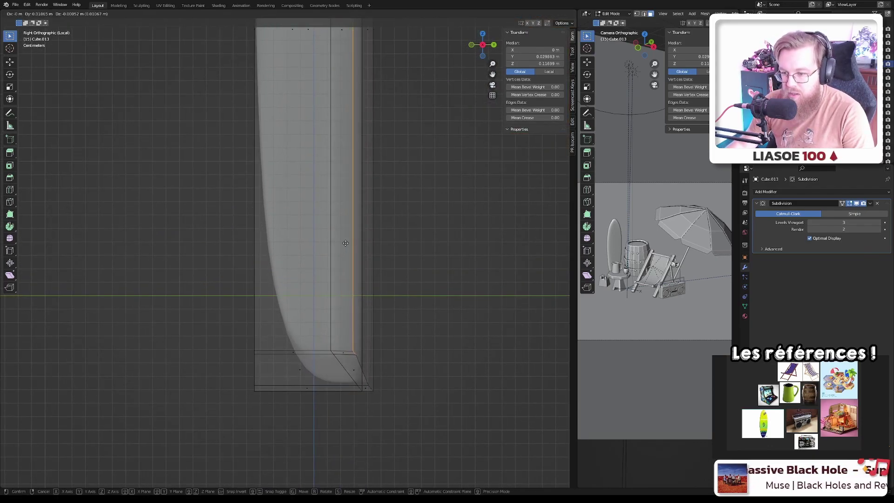
{"action": "key", "text": "y"}
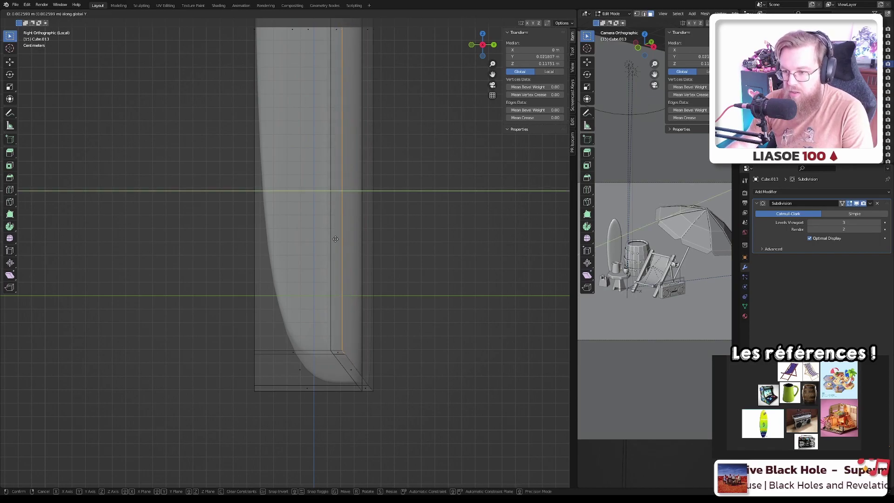
{"action": "left_click", "coordinate": [348, 237]}
- Return to Object Mode and save the blend file
{"action": "key", "text": "Tab"}
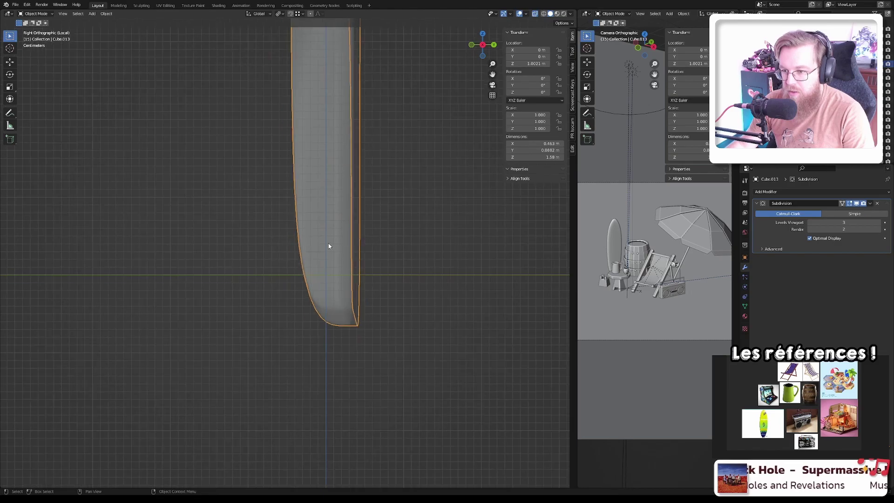
{"action": "middle_click_drag", "start_coordinate": [328, 243], "coordinate": [447, 229]}
{"action": "key", "text": "ctrl+s"}
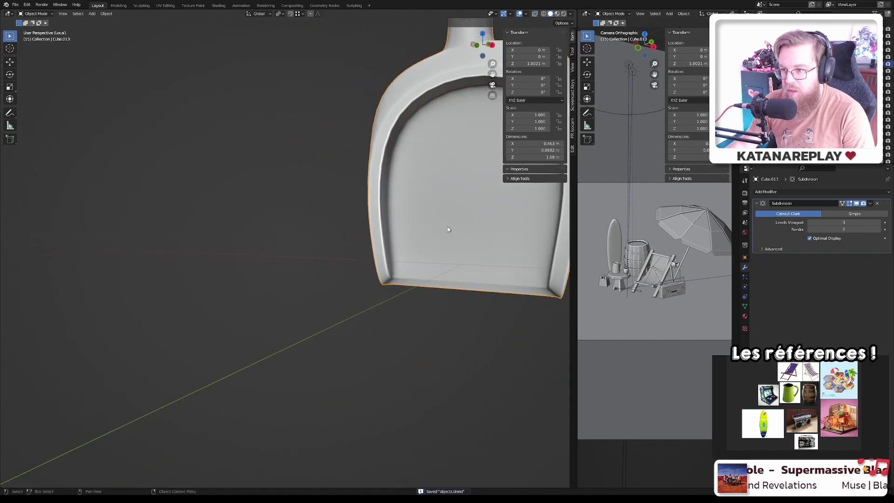
{"action": "scroll", "coordinate": [369, 265], "scroll_direction": "down", "scroll_amount": 4}
{"action": "middle_click_drag", "start_coordinate": [369, 266], "coordinate": [300, 247]}
- Scale the whole spade along Y to 0.842 in the side view
{"action": "key", "text": "KP_1"}
{"action": "key", "text": "KP_3"}
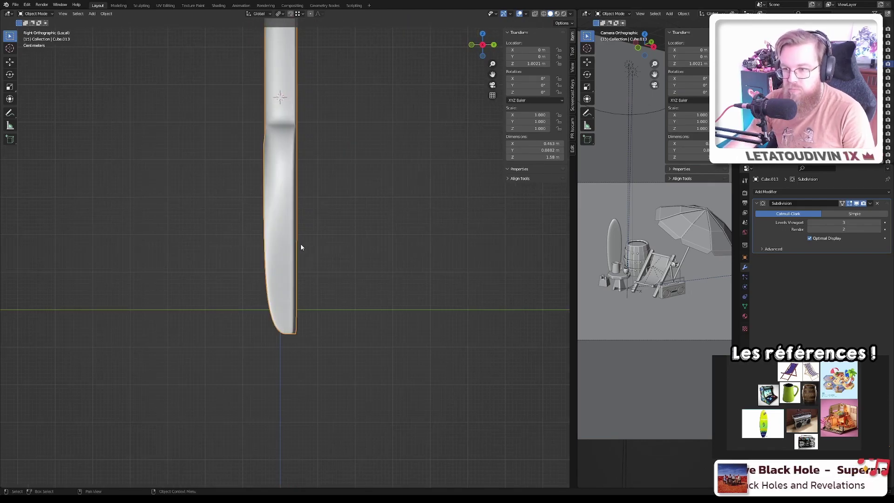
{"action": "scroll", "coordinate": [300, 242], "scroll_direction": "down", "scroll_amount": 3}
{"action": "key", "text": "s"}
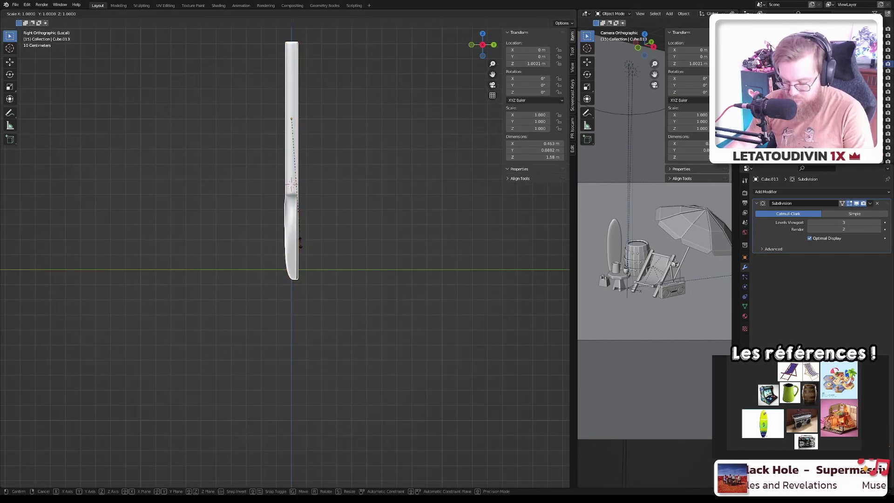
{"action": "key", "text": "y"}
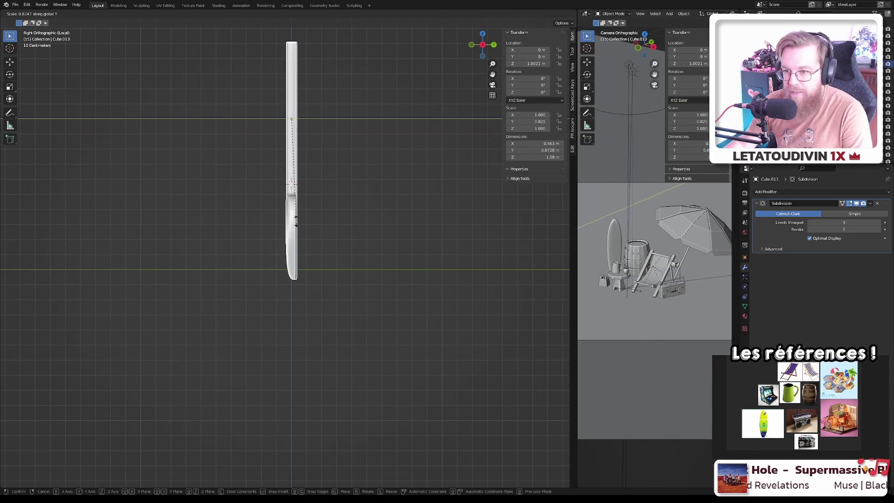
{"action": "left_click", "coordinate": [297, 226]}
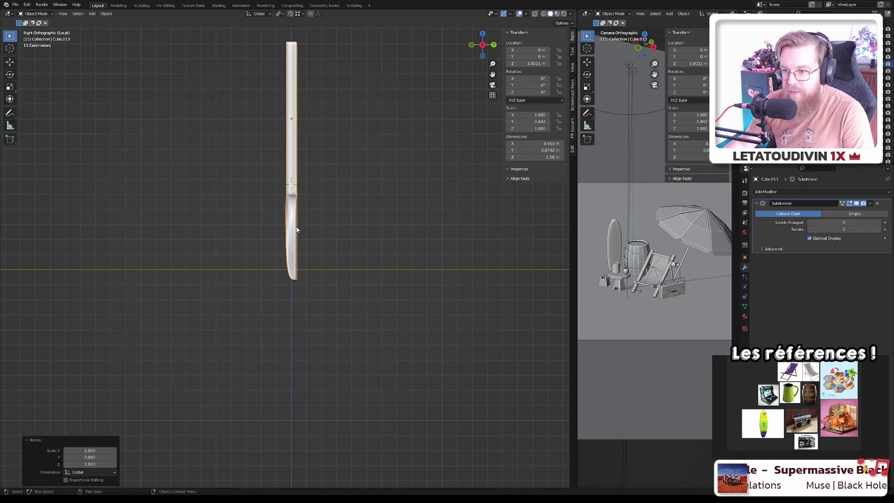
{"action": "key", "text": "Tab"}
{"action": "middle_click_drag", "start_coordinate": [285, 168], "coordinate": [279, 295], "text": "shift"}
- From the top view, select the handle's top-left diagonal edge and top edge loop, then dissolve them
{"action": "key", "text": "KP_Decimal"}
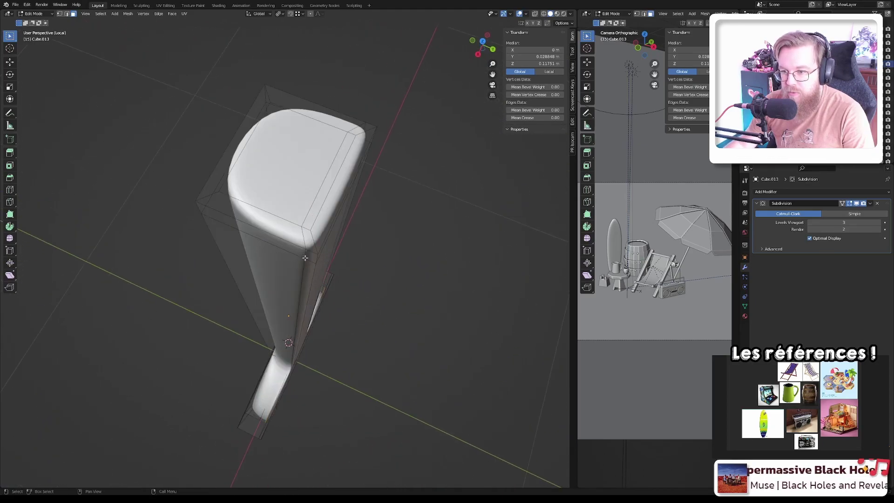
{"action": "key", "text": "Tab"}
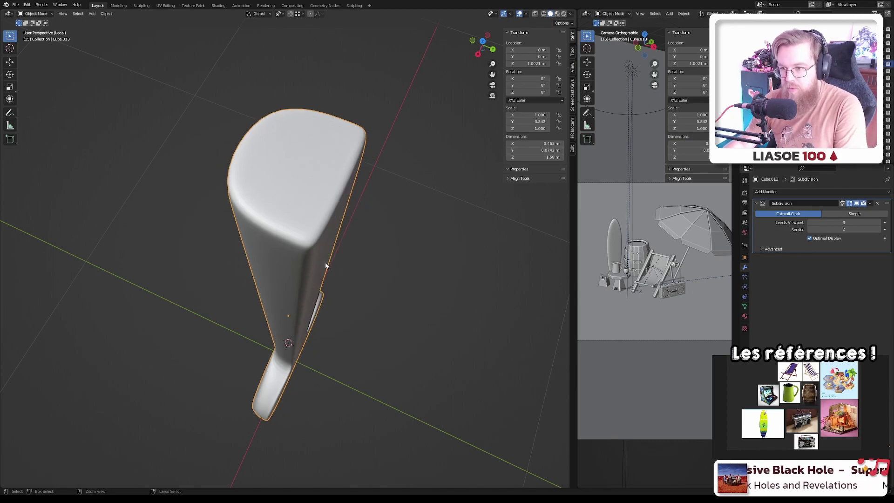
{"action": "scroll", "coordinate": [325, 262], "scroll_direction": "down", "scroll_amount": 4}
{"action": "key", "text": "Tab"}
{"action": "scroll", "coordinate": [331, 268], "scroll_direction": "up", "scroll_amount": 3}
{"action": "middle_click_drag", "start_coordinate": [333, 268], "coordinate": [316, 275]}
{"action": "key", "text": "KP_7"}
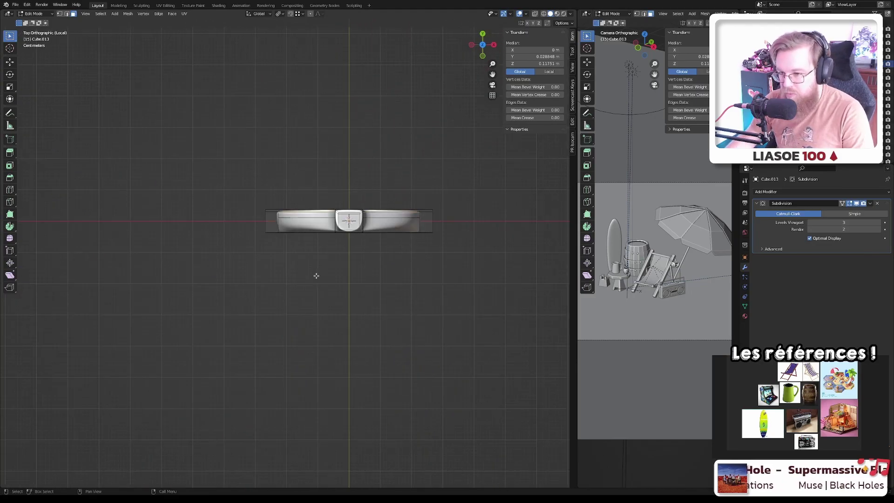
{"action": "scroll", "coordinate": [340, 199], "scroll_direction": "up", "scroll_amount": 6}
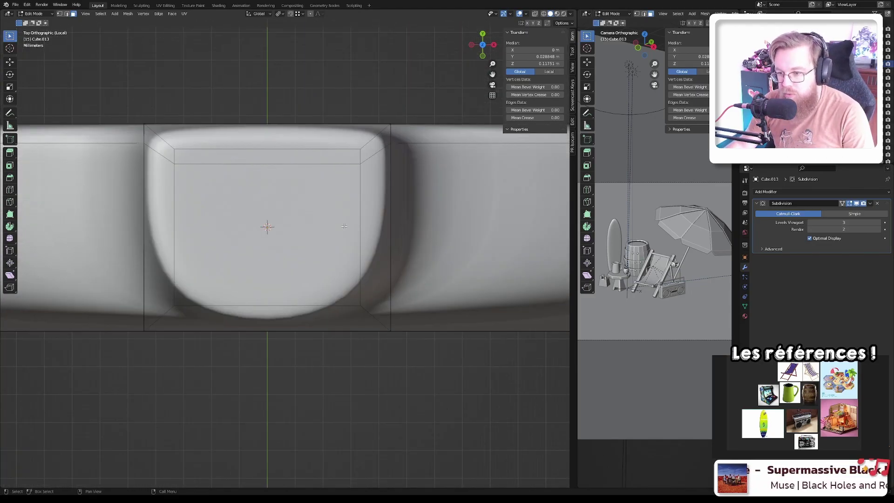
{"action": "middle_click_drag", "start_coordinate": [344, 226], "coordinate": [354, 220], "text": "shift"}
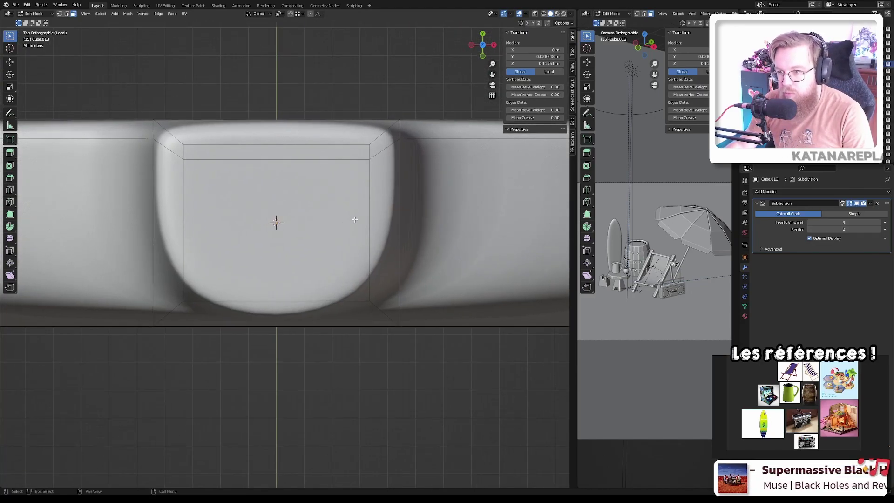
{"action": "left_click", "coordinate": [171, 152]}
{"action": "key", "text": "2"}
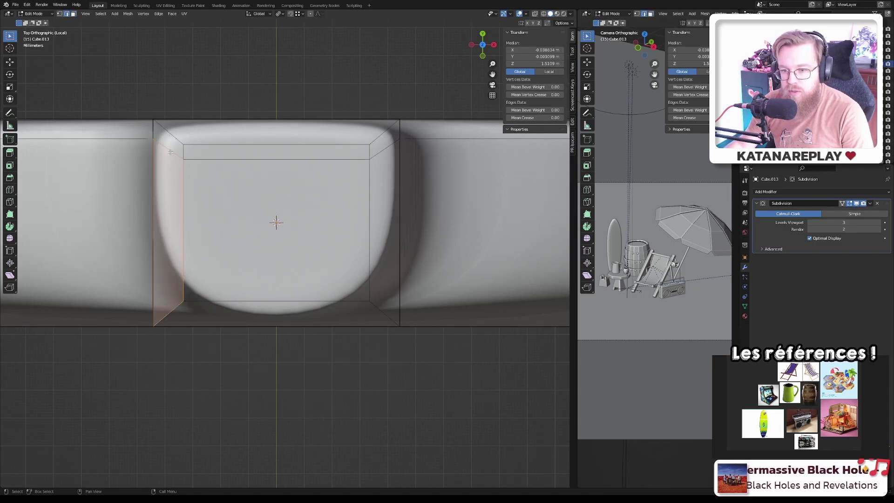
{"action": "left_click", "coordinate": [178, 135]}
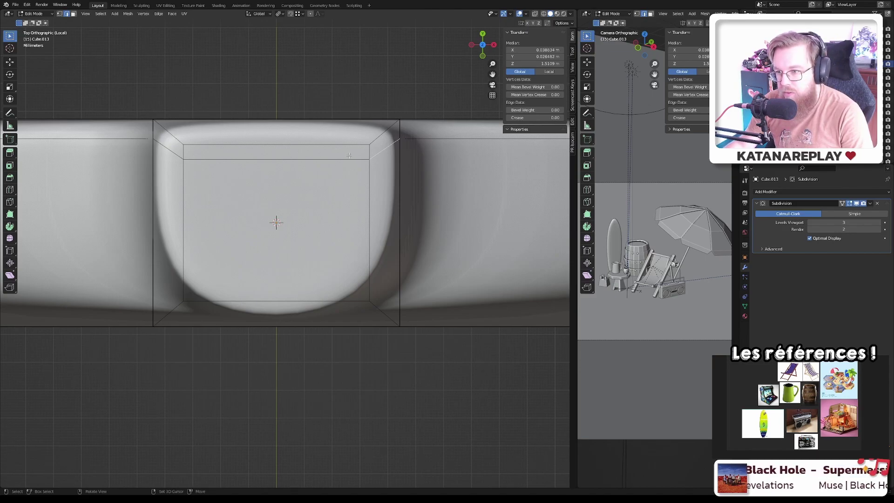
{"action": "left_click", "coordinate": [349, 155], "text": "alt"}
{"action": "key", "text": "x"}
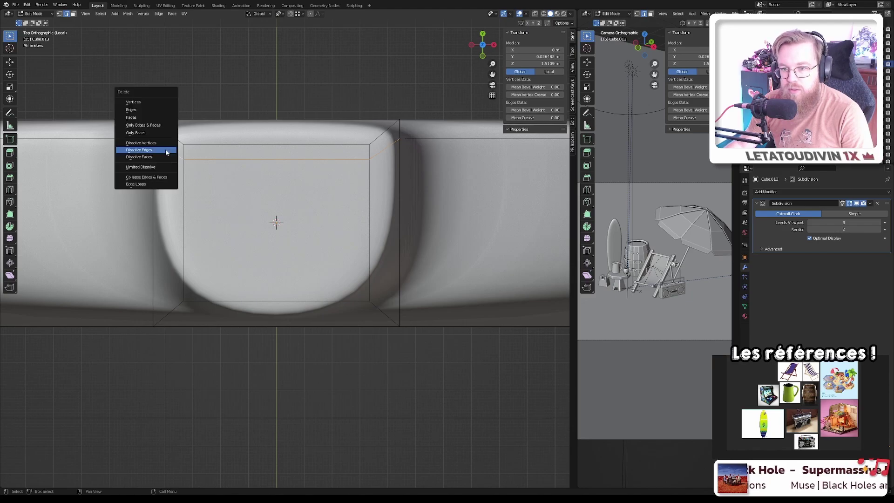
{"action": "left_click", "coordinate": [166, 151]}
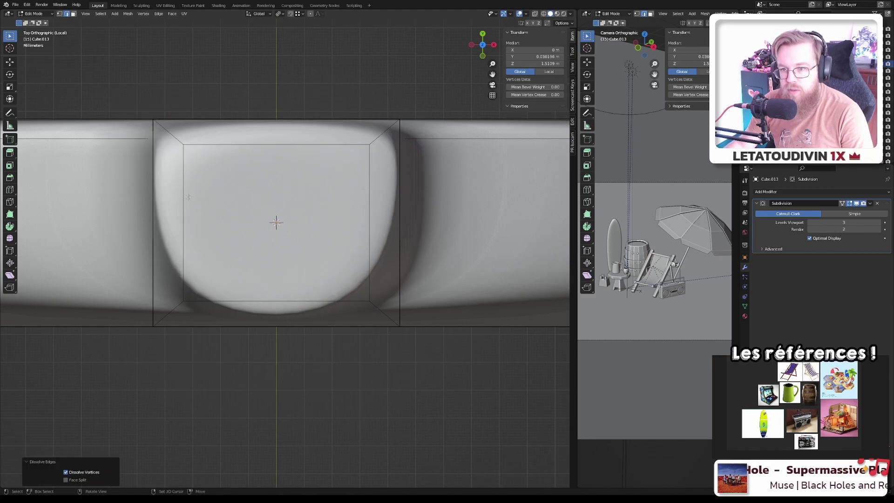
- Dissolve another set of unwanted edges on the handle
{"action": "middle_click_drag", "start_coordinate": [188, 197], "coordinate": [224, 149]}
{"action": "left_click", "coordinate": [196, 208]}
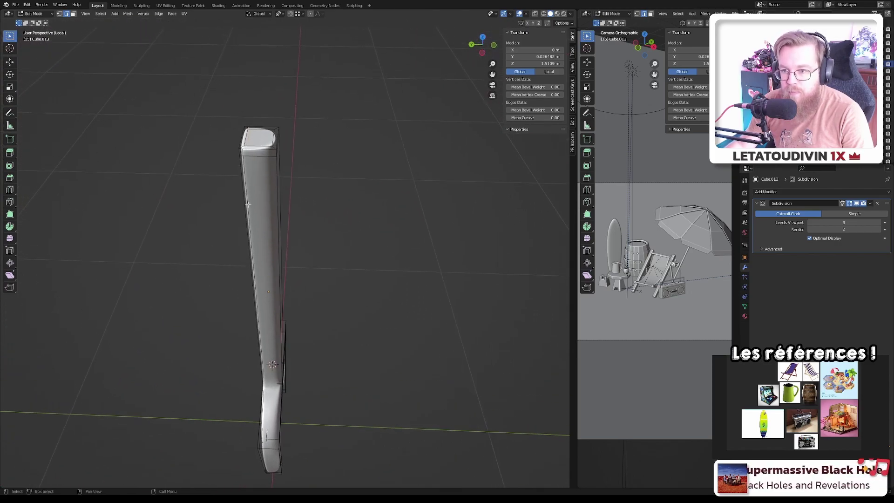
{"action": "scroll", "coordinate": [233, 135], "scroll_direction": "up", "scroll_amount": 5}
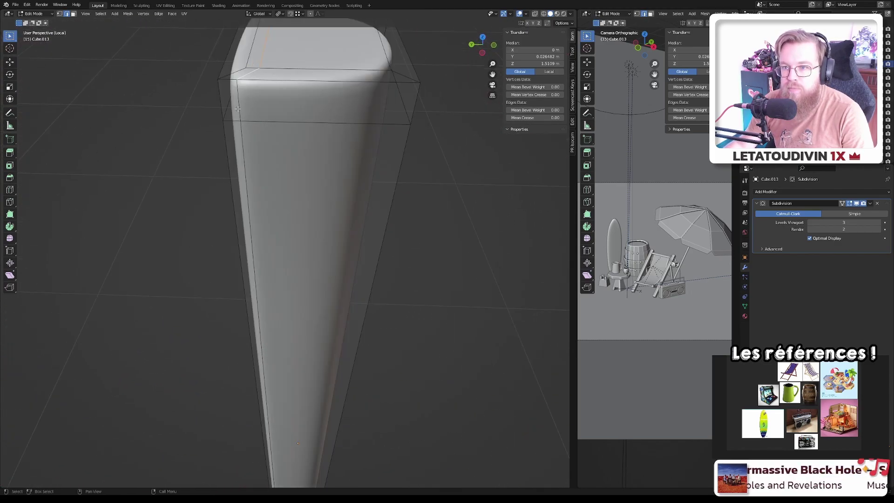
{"action": "scroll", "coordinate": [237, 109], "scroll_direction": "down", "scroll_amount": 4}
{"action": "left_click", "coordinate": [254, 109], "text": "ctrl"}
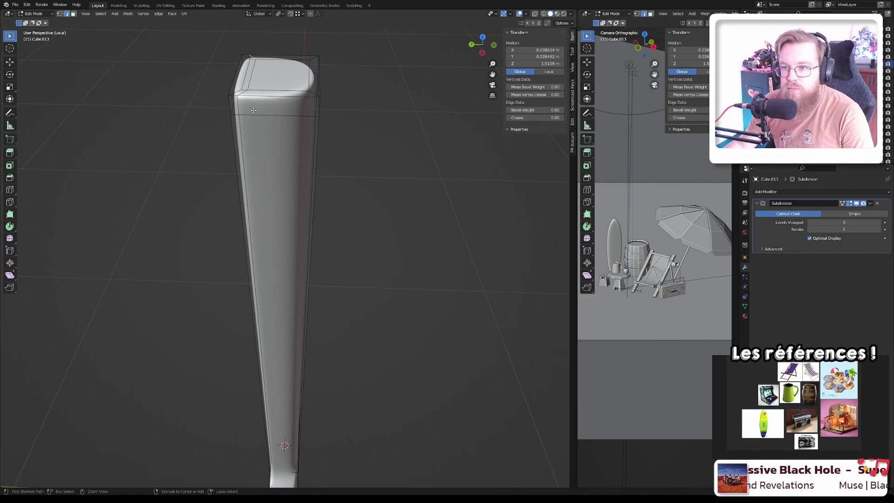
{"action": "key", "text": "x"}
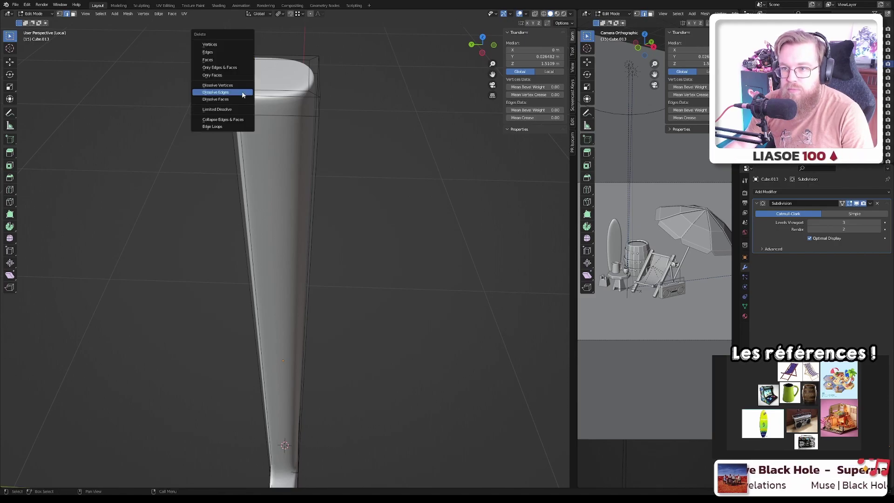
{"action": "left_click", "coordinate": [242, 93]}
- Dissolve an extra edge loop running along the handle
{"action": "left_click", "coordinate": [241, 131]}
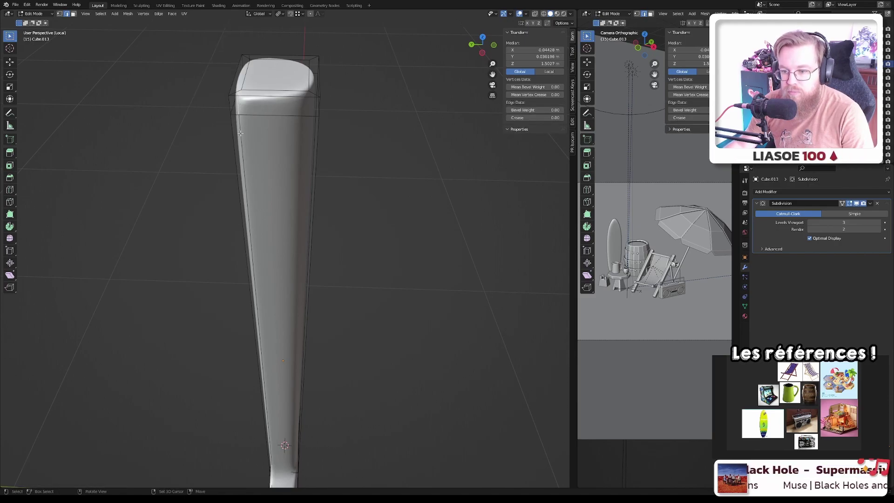
{"action": "left_click", "coordinate": [240, 133], "text": "alt"}
{"action": "middle_click_drag", "start_coordinate": [240, 133], "coordinate": [274, 258]}
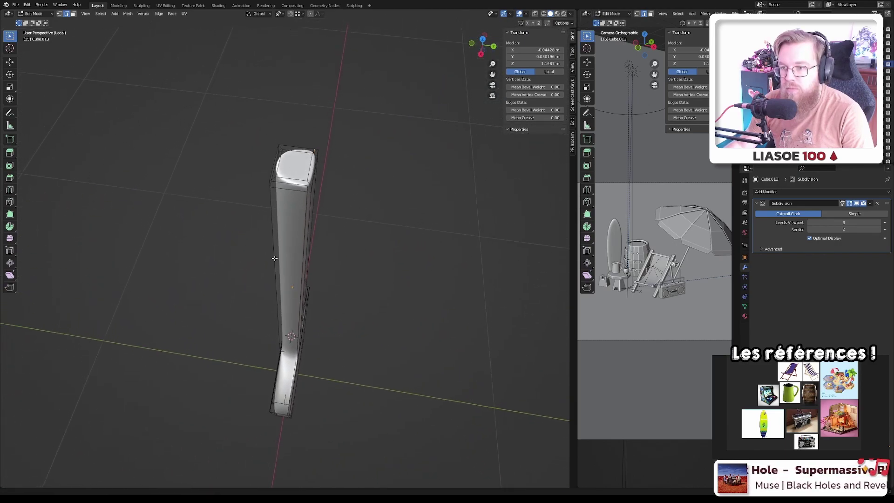
{"action": "scroll", "coordinate": [303, 191], "scroll_direction": "up", "scroll_amount": 4}
{"action": "left_click", "coordinate": [332, 185], "text": "alt"}
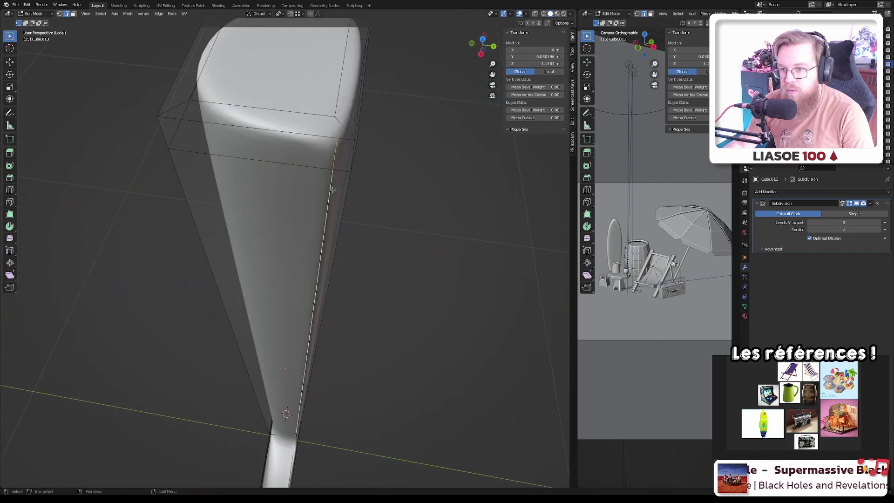
{"action": "key", "text": "x"}
{"action": "left_click", "coordinate": [332, 185]}
- Dissolve the extra edges where the handle meets the blade
{"action": "scroll", "coordinate": [332, 190], "scroll_direction": "down", "scroll_amount": 5}
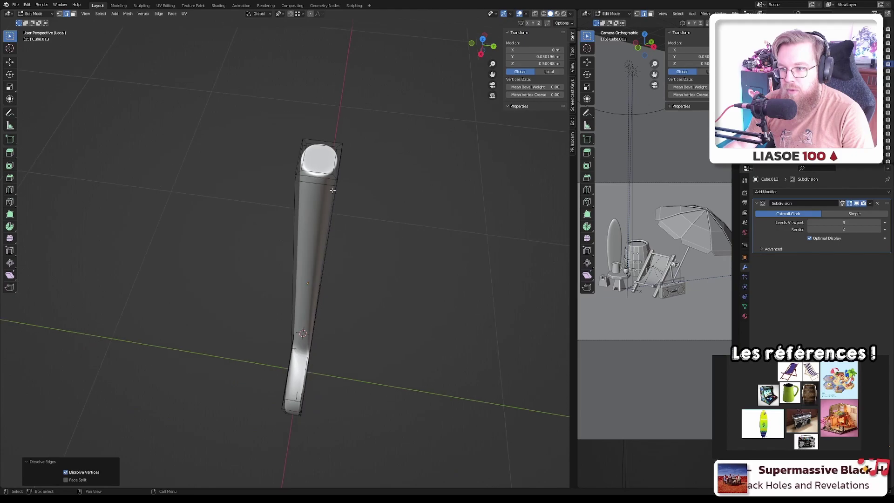
{"action": "middle_click_drag", "start_coordinate": [332, 190], "coordinate": [216, 248]}
{"action": "scroll", "coordinate": [266, 287], "scroll_direction": "up", "scroll_amount": 4}
{"action": "scroll", "coordinate": [265, 288], "scroll_direction": "up", "scroll_amount": 3}
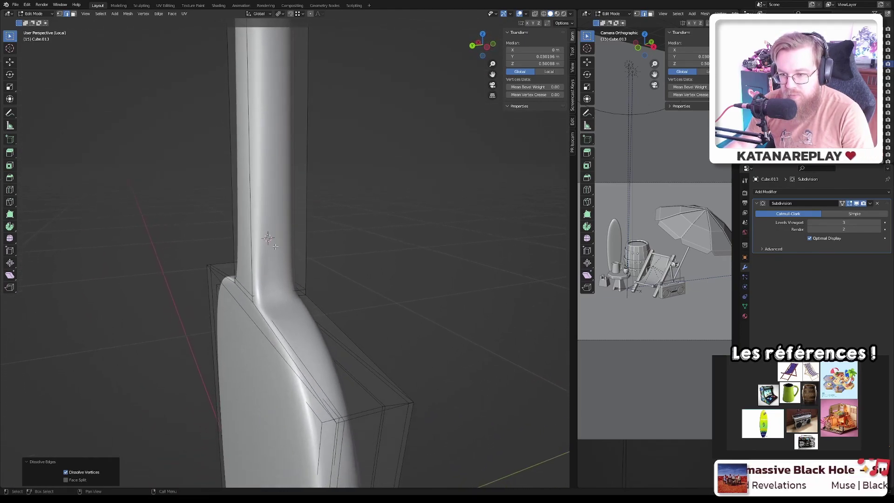
{"action": "left_click", "coordinate": [233, 326]}
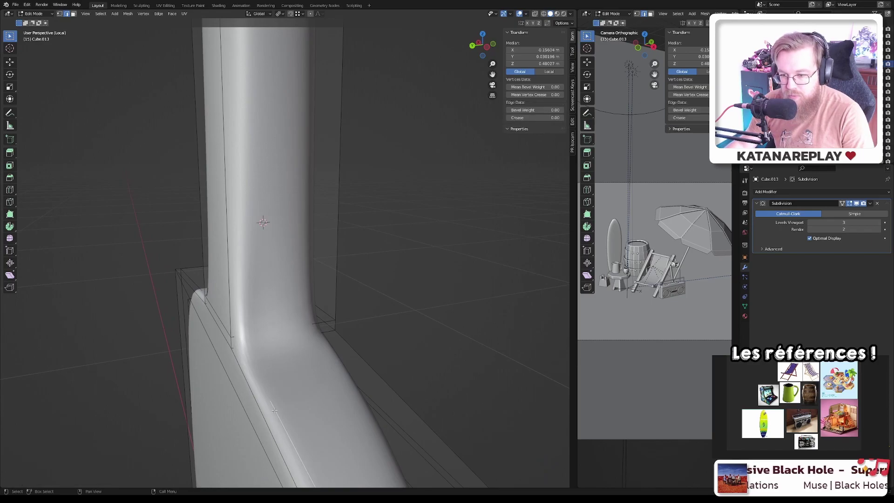
{"action": "middle_click_drag", "start_coordinate": [233, 326], "coordinate": [235, 345], "text": "shift"}
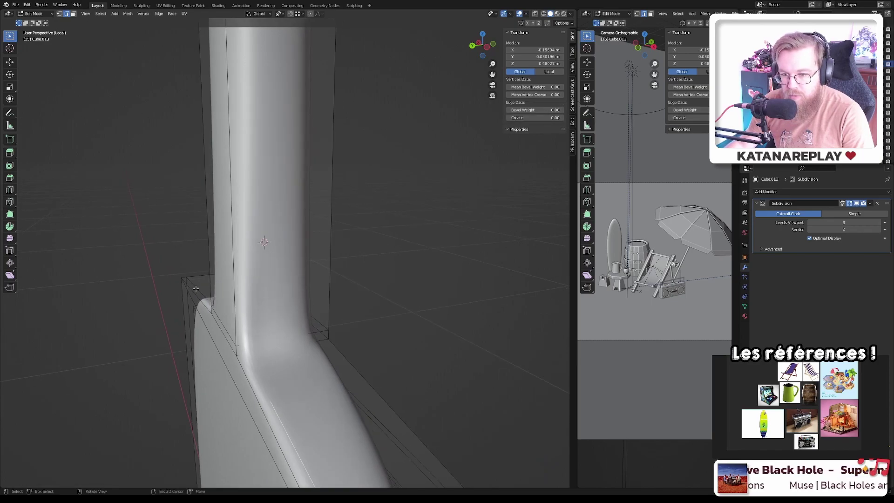
{"action": "scroll", "coordinate": [239, 345], "scroll_direction": "down", "scroll_amount": 5}
{"action": "key", "text": "x"}
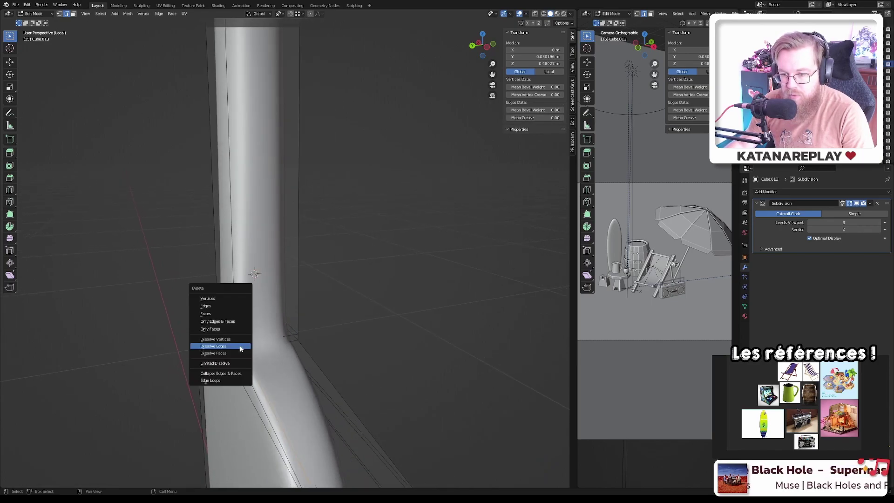
{"action": "left_click", "coordinate": [240, 346]}
- Return to Object Mode and save objects.blend
{"action": "middle_click_drag", "start_coordinate": [239, 346], "coordinate": [97, 415]}
{"action": "key", "text": "Tab"}
{"action": "scroll", "coordinate": [239, 390], "scroll_direction": "down", "scroll_amount": 3}
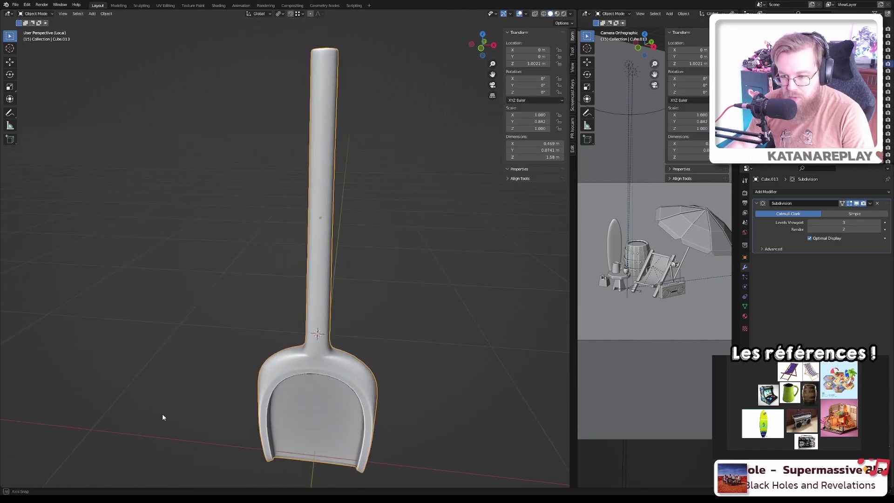
{"action": "scroll", "coordinate": [75, 412], "scroll_direction": "up", "scroll_amount": 3}
{"action": "key", "text": "Tab"}
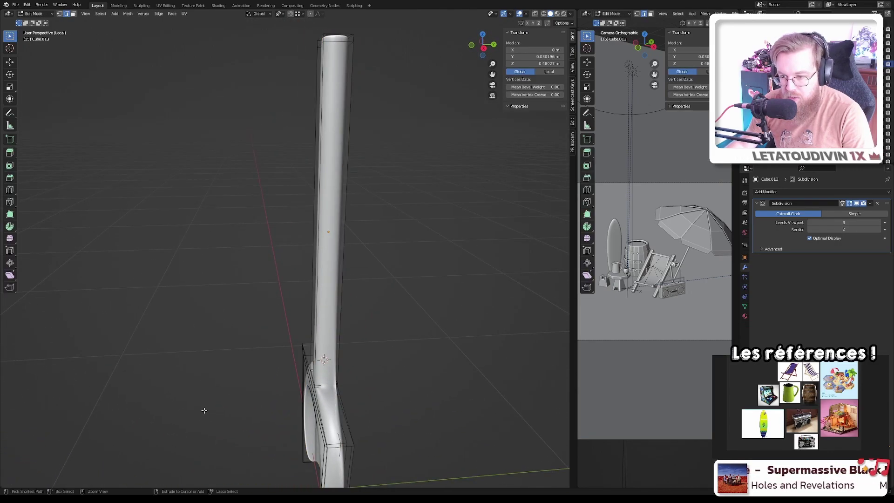
{"action": "middle_click_drag", "start_coordinate": [202, 414], "coordinate": [374, 372]}
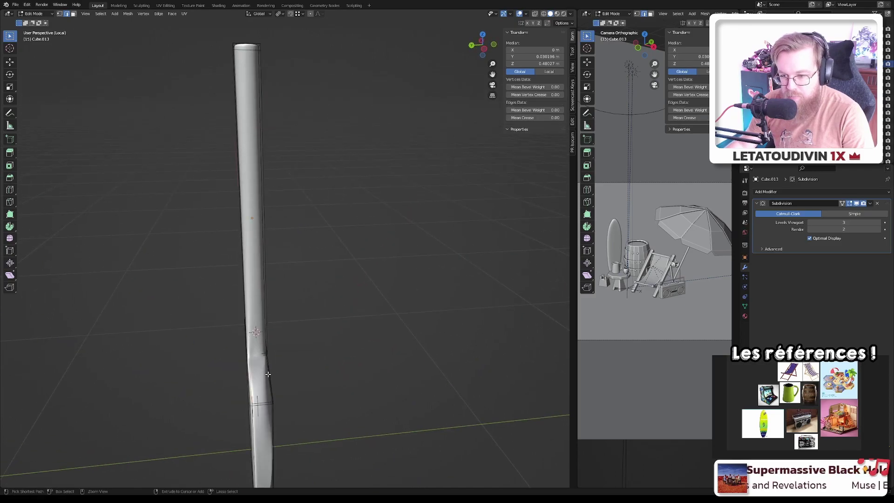
{"action": "key", "text": "ctrl+s"}
{"action": "key", "text": "Tab"}
{"action": "middle_click_drag", "start_coordinate": [303, 336], "coordinate": [275, 292]}
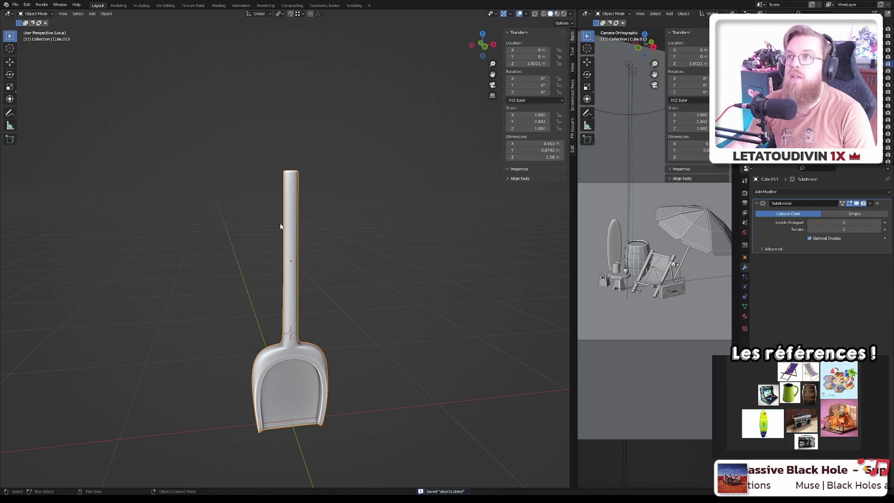
- In Edit Mode with face selection, select the handle's top cap face
{"action": "scroll", "coordinate": [292, 230], "scroll_direction": "up", "scroll_amount": 5}
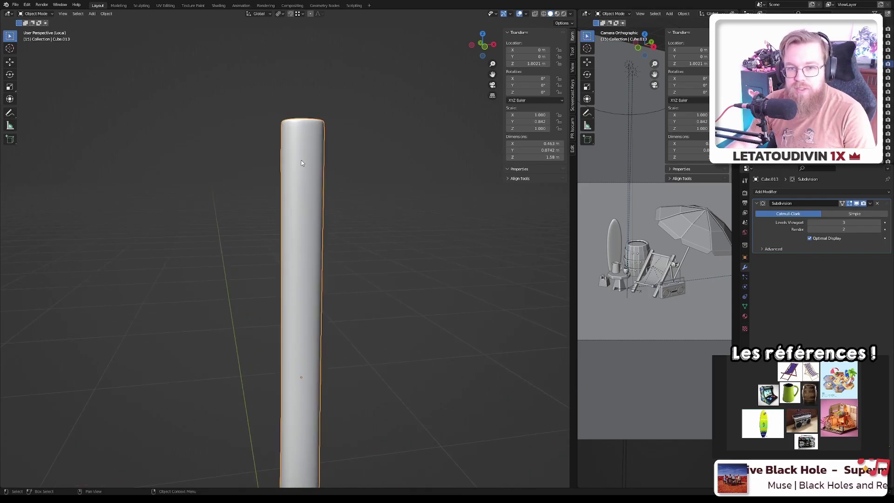
{"action": "middle_click_drag", "start_coordinate": [301, 163], "coordinate": [272, 345], "text": "shift"}
{"action": "key", "text": "Tab"}
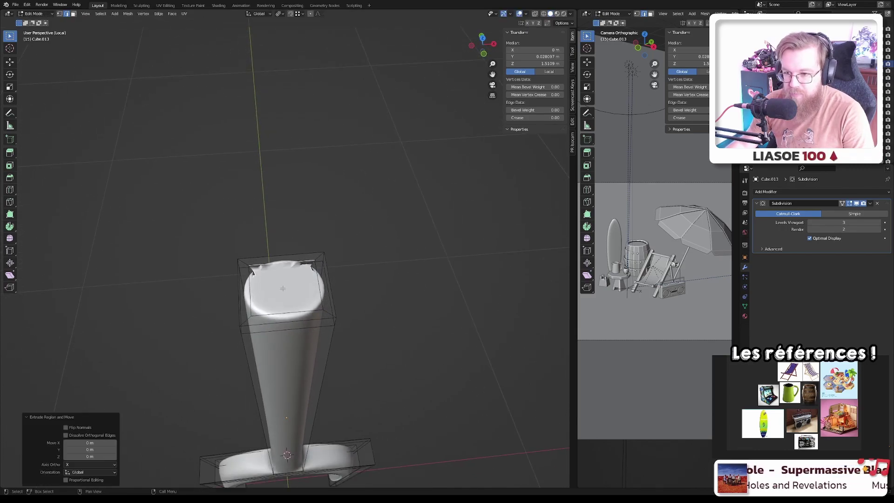
{"action": "key", "text": "ctrl+z"}
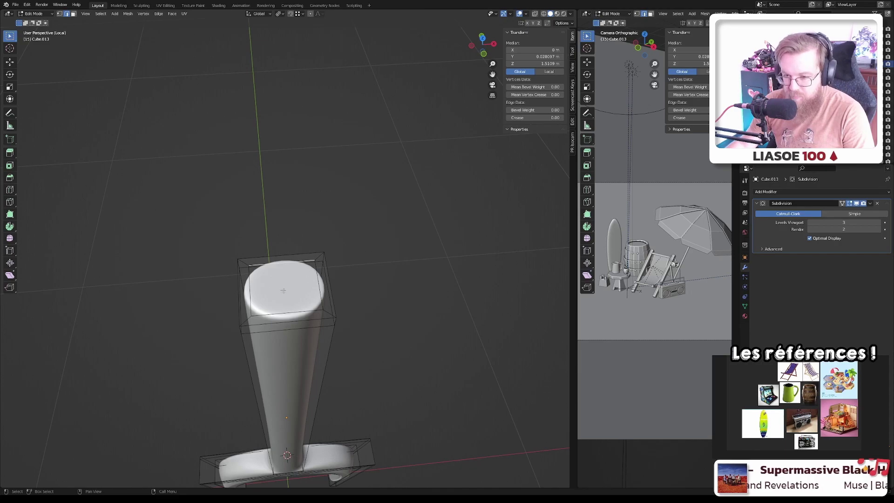
{"action": "key", "text": "3"}
{"action": "left_click", "coordinate": [285, 292]}
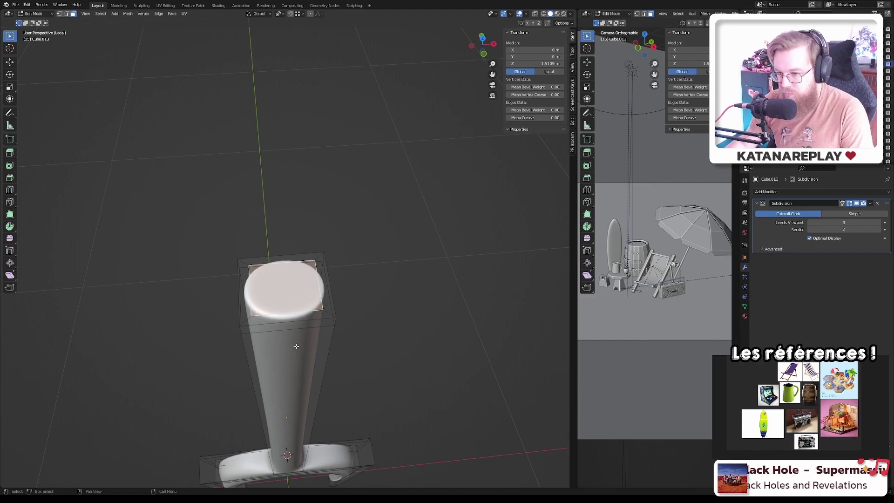
- In front view, extrude the top face upward twice in short steps
{"action": "key", "text": "KP_1"}
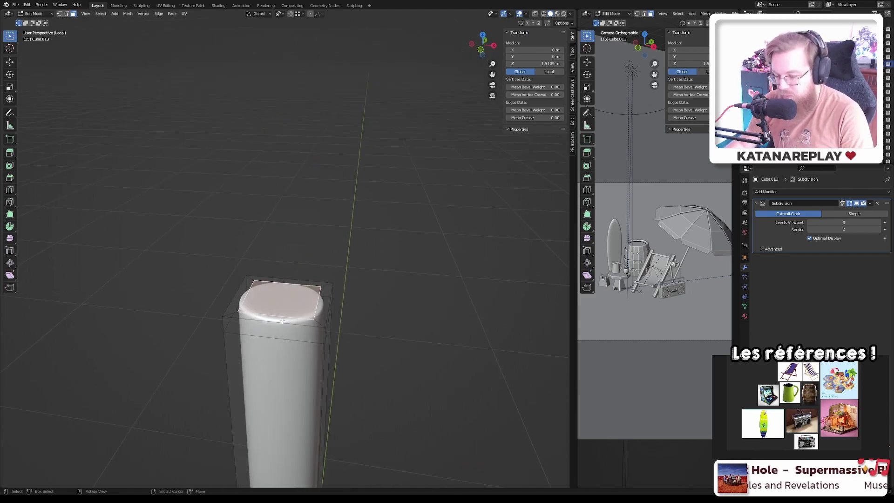
{"action": "scroll", "coordinate": [283, 321], "scroll_direction": "down", "scroll_amount": 8}
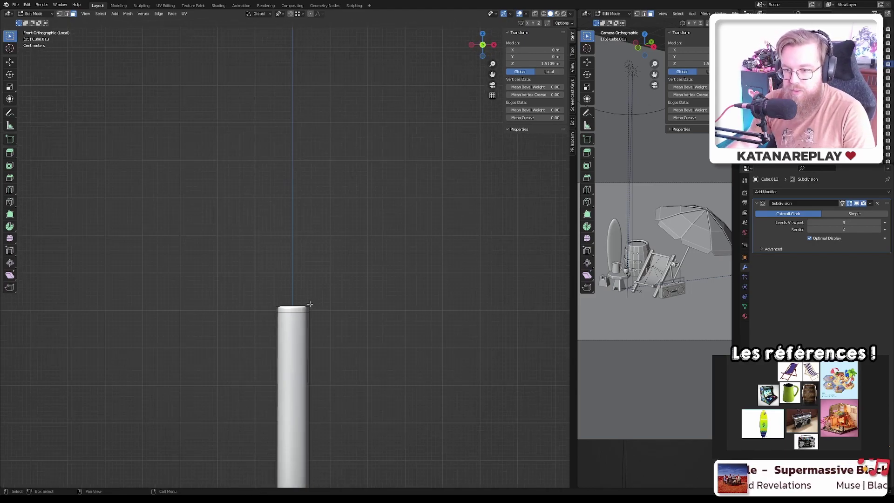
{"action": "scroll", "coordinate": [312, 315], "scroll_direction": "up", "scroll_amount": 2}
{"action": "key", "text": "e"}
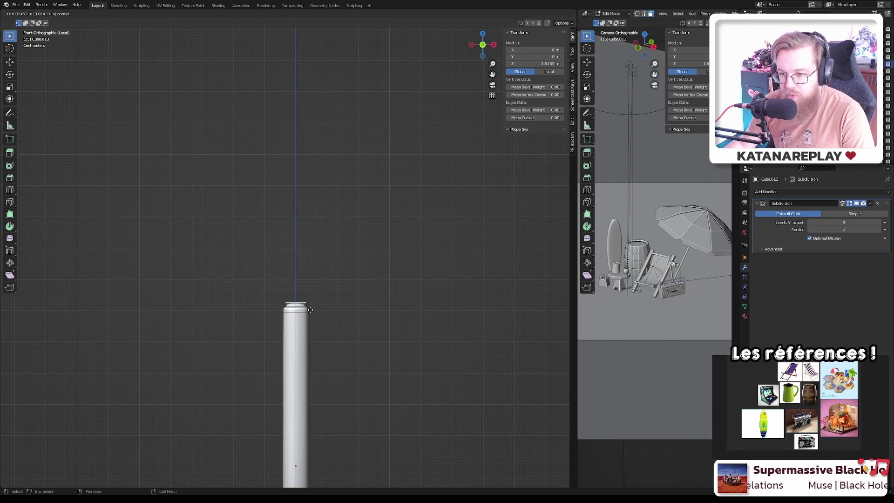
{"action": "left_click", "coordinate": [311, 310]}
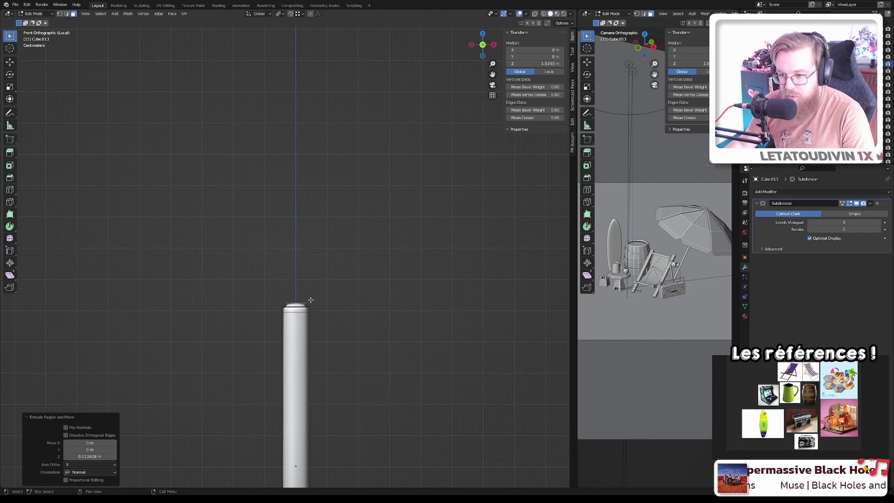
{"action": "scroll", "coordinate": [310, 300], "scroll_direction": "up", "scroll_amount": 6}
{"action": "key", "text": "e"}
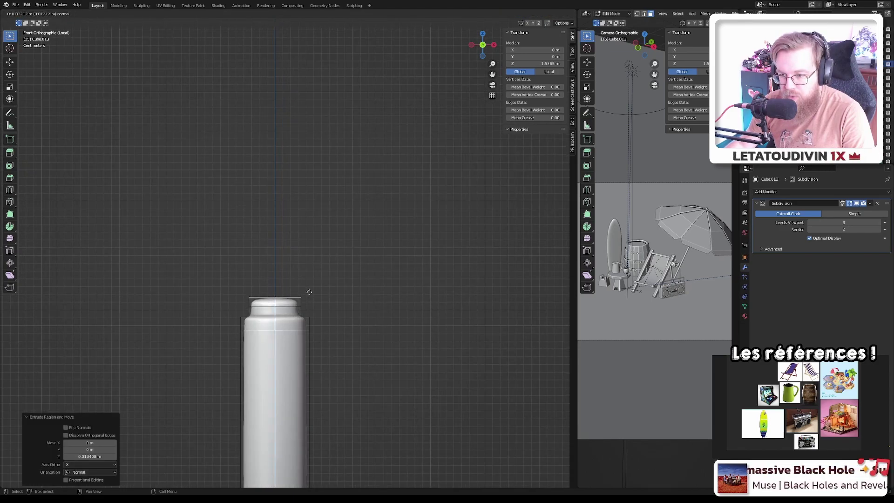
{"action": "left_click", "coordinate": [310, 292]}
- Widen the top ring along X and extrude a head, then undo the oversized head
{"action": "key", "text": "s"}
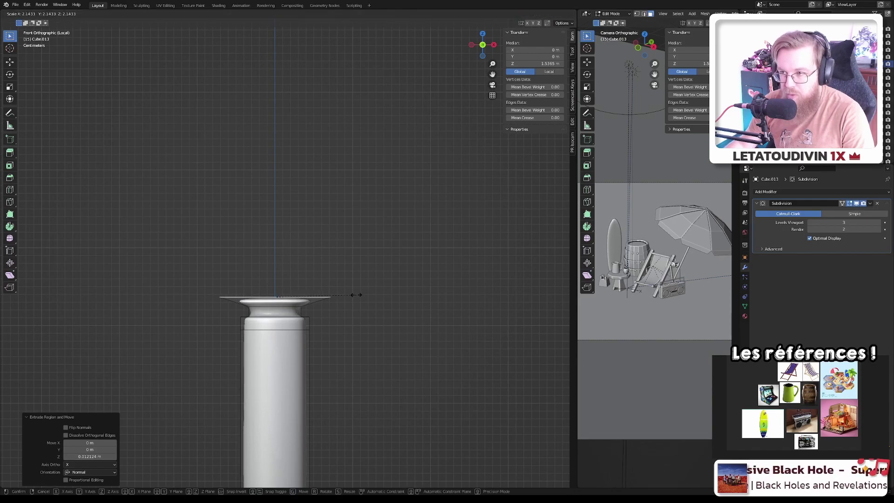
{"action": "key", "text": "x"}
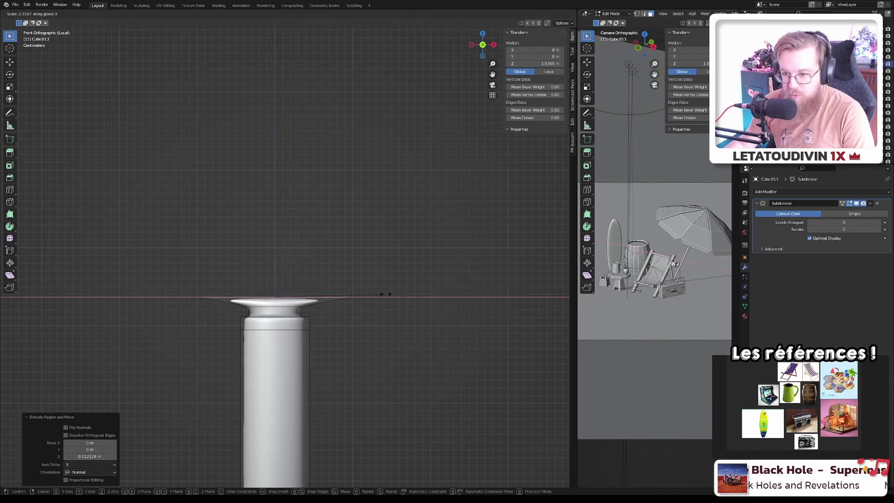
{"action": "left_click", "coordinate": [431, 298]}
{"action": "key", "text": "e"}
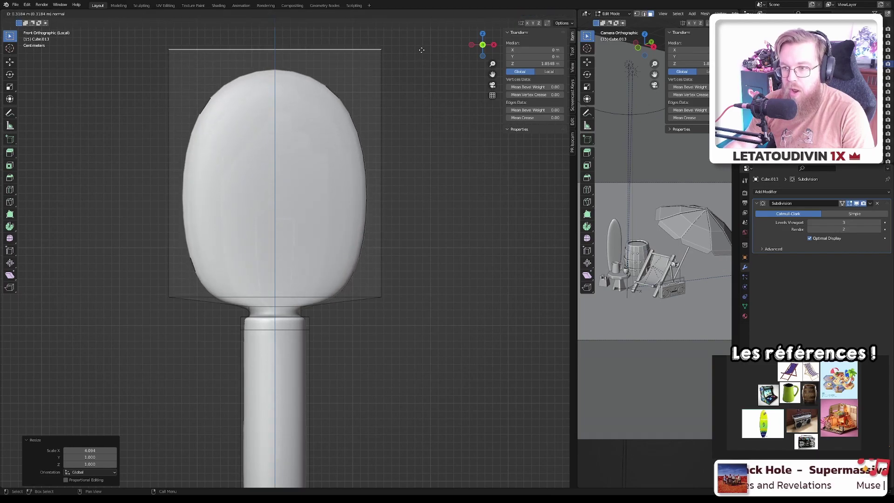
{"action": "left_click", "coordinate": [406, 96]}
{"action": "scroll", "coordinate": [386, 194], "scroll_direction": "down", "scroll_amount": 10}
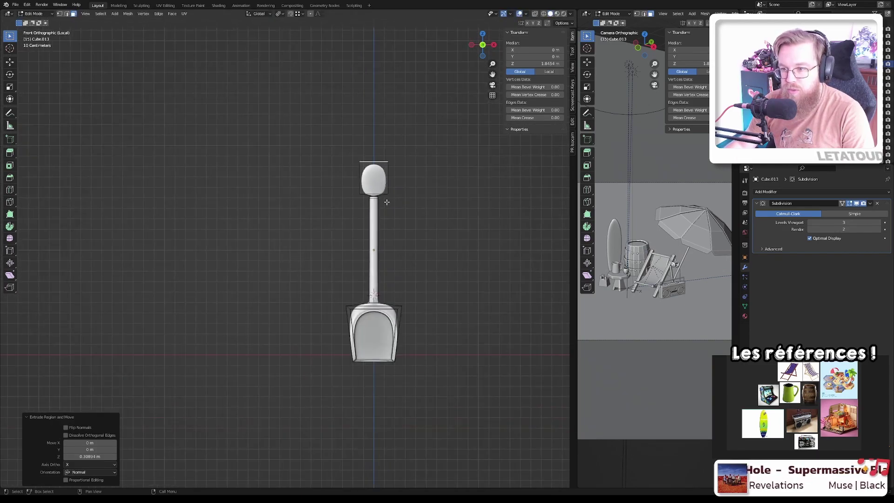
{"action": "scroll", "coordinate": [387, 195], "scroll_direction": "up", "scroll_amount": 8}
{"action": "key", "text": "ctrl+z"}
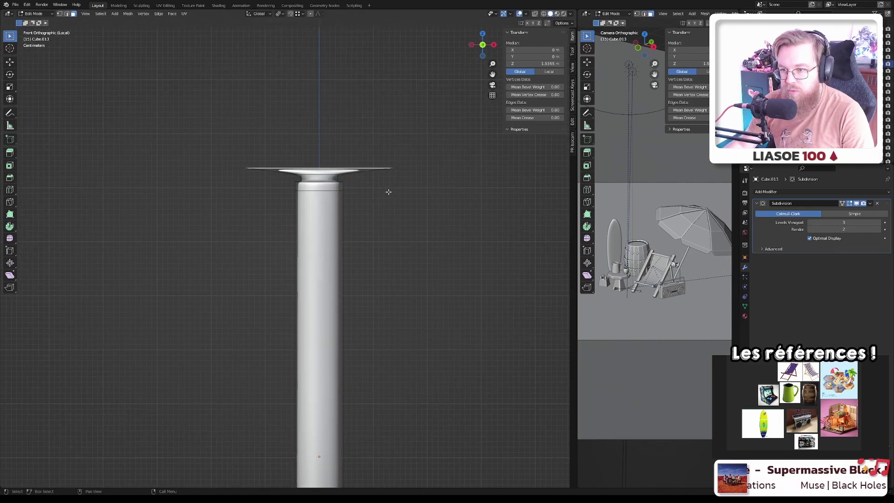
- Rescale the top face along X to 1.160 and extrude it up into a ball
{"action": "scroll", "coordinate": [387, 193], "scroll_direction": "down", "scroll_amount": 4}
{"action": "middle_click_drag", "start_coordinate": [377, 228], "coordinate": [369, 237], "text": "shift"}
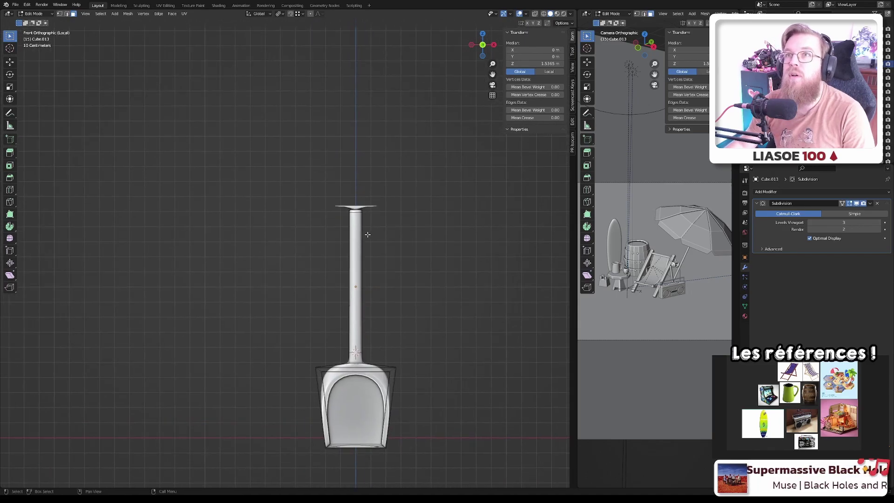
{"action": "scroll", "coordinate": [366, 229], "scroll_direction": "up", "scroll_amount": 6}
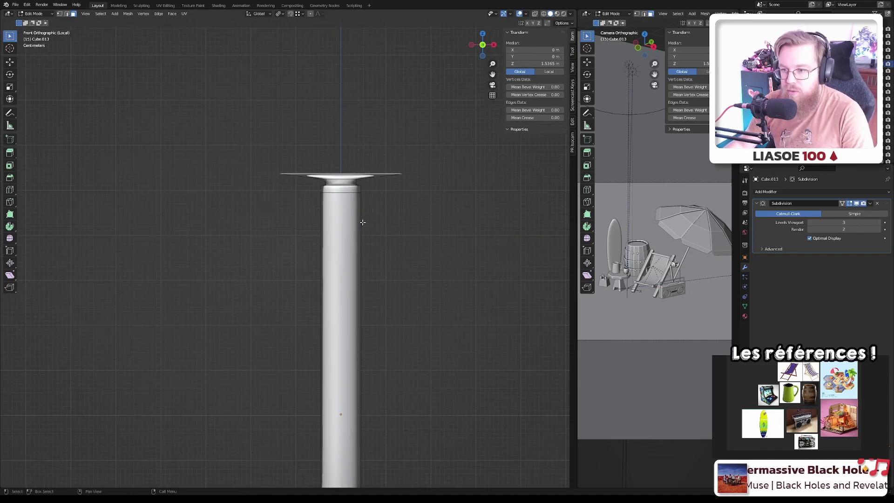
{"action": "key", "text": "s"}
{"action": "key", "text": "x"}
{"action": "left_click", "coordinate": [394, 226]}
{"action": "scroll", "coordinate": [395, 248], "scroll_direction": "down", "scroll_amount": 3}
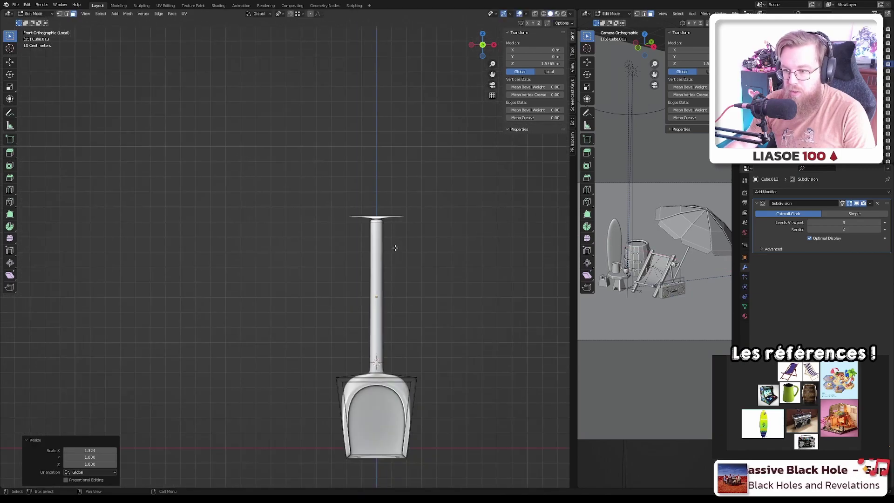
{"action": "key", "text": "s"}
{"action": "key", "text": "x"}
{"action": "left_click", "coordinate": [399, 248]}
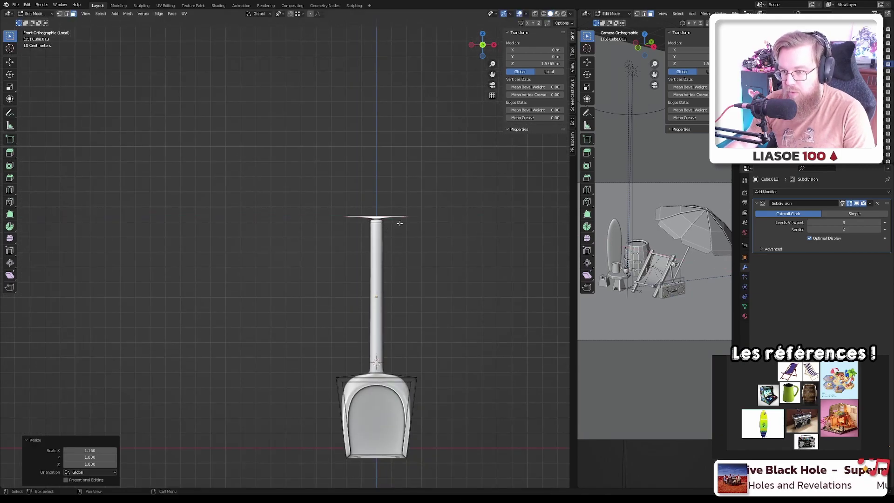
{"action": "key", "text": "e"}
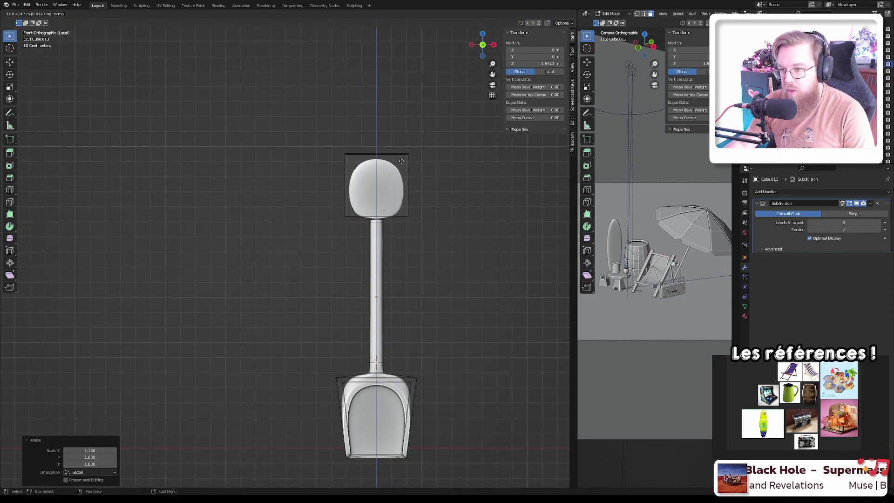
{"action": "left_click", "coordinate": [401, 164]}
- With X-ray on, inset the flat front face of the handle head, redoing the inset once
{"action": "key", "text": "KP_Decimal"}
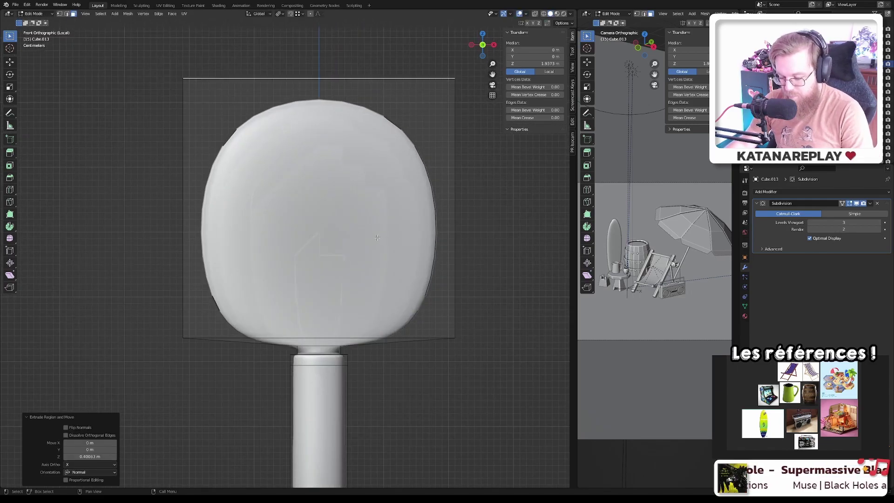
{"action": "key", "text": "alt+z"}
{"action": "left_click", "coordinate": [329, 206]}
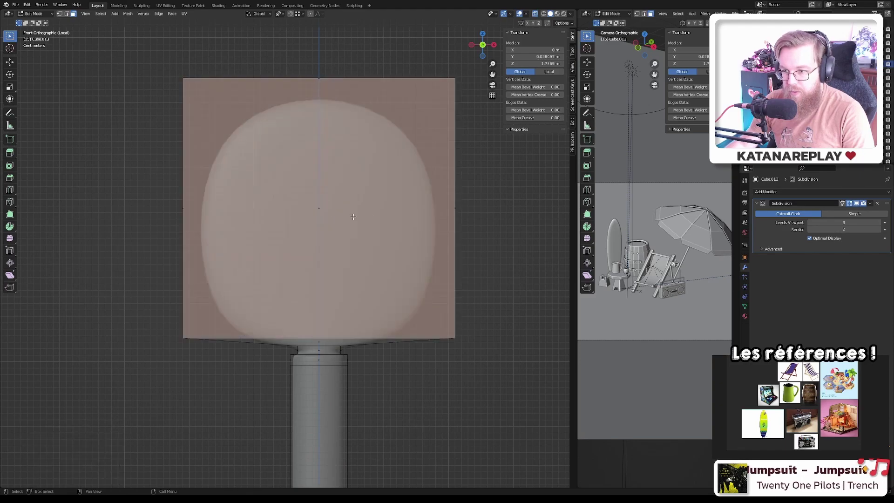
{"action": "mouse_move", "coordinate": [328, 206]}
{"action": "middle_mouse_down"}
{"action": "mouse_move", "coordinate": [357, 216]}
{"action": "mouse_move", "coordinate": [319, 212]}
{"action": "mouse_move", "coordinate": [343, 207]}
{"action": "middle_mouse_up"}
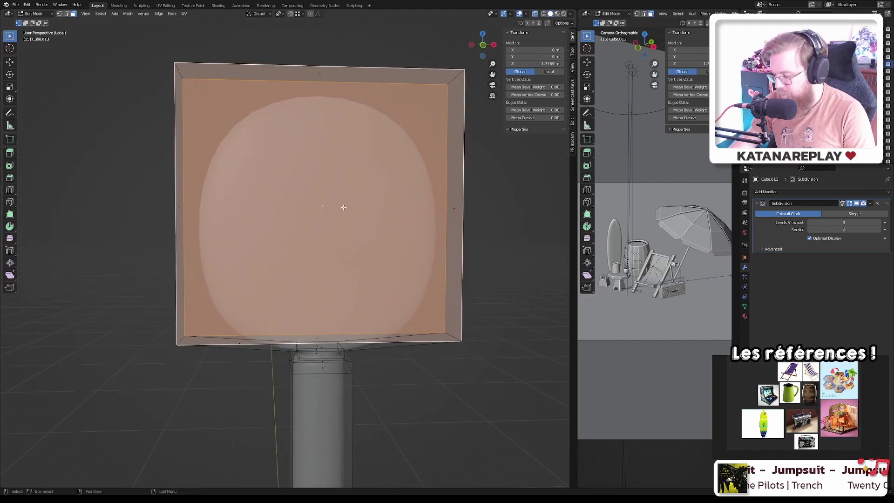
{"action": "key", "text": "KP_7"}
{"action": "key", "text": "KP_1"}
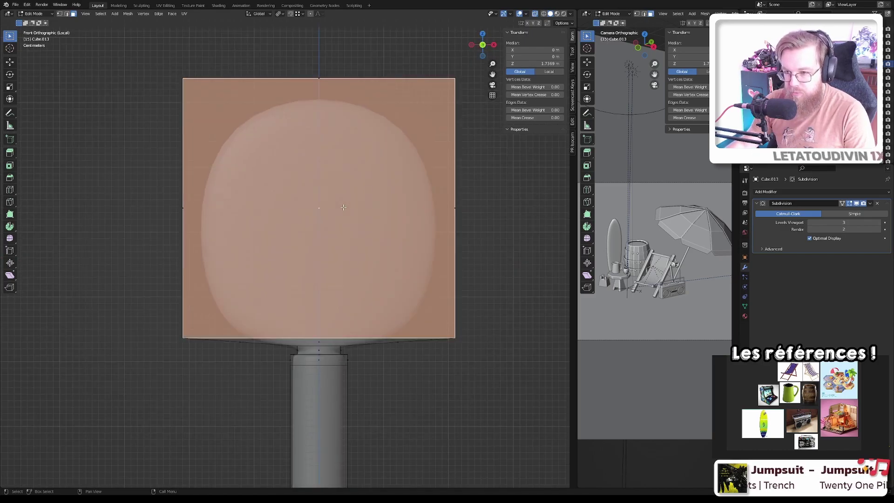
{"action": "key", "text": "i"}
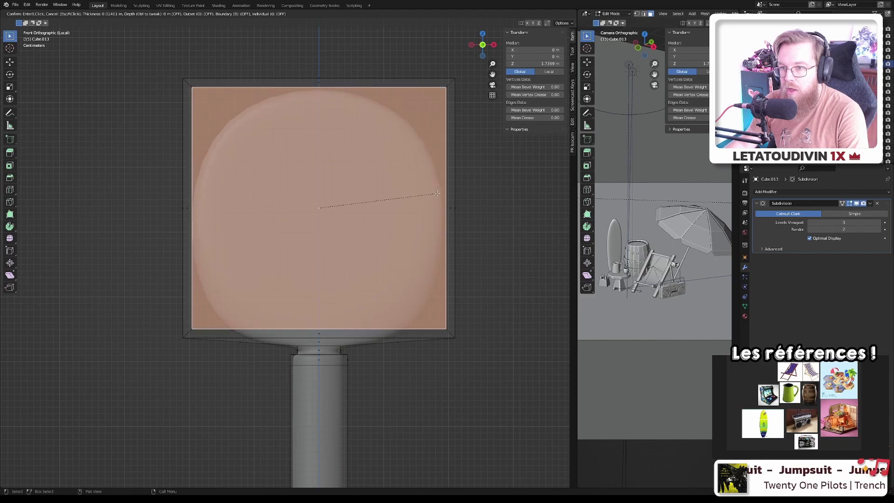
{"action": "left_click", "coordinate": [440, 192]}
{"action": "mouse_move", "coordinate": [494, 217]}
{"action": "middle_mouse_down"}
{"action": "mouse_move", "coordinate": [379, 227]}
{"action": "mouse_move", "coordinate": [472, 223]}
{"action": "mouse_move", "coordinate": [489, 213]}
{"action": "mouse_move", "coordinate": [480, 218]}
{"action": "middle_mouse_up"}
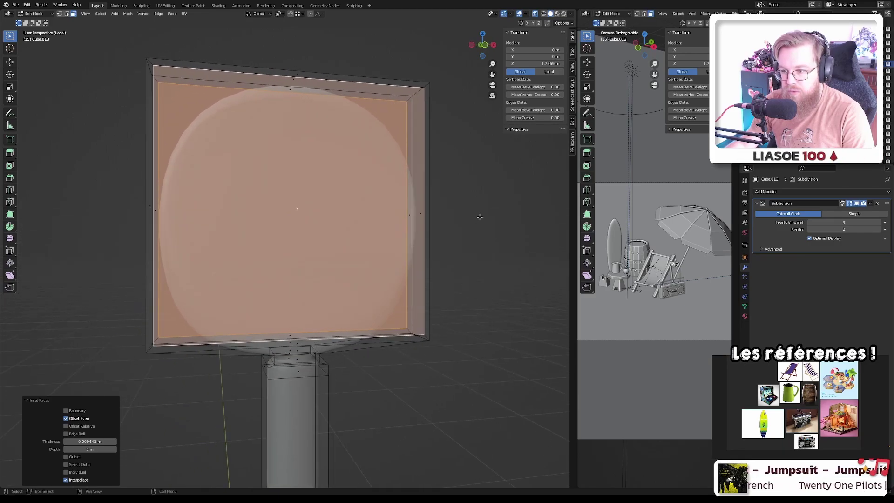
{"action": "key", "text": "ctrl+z"}
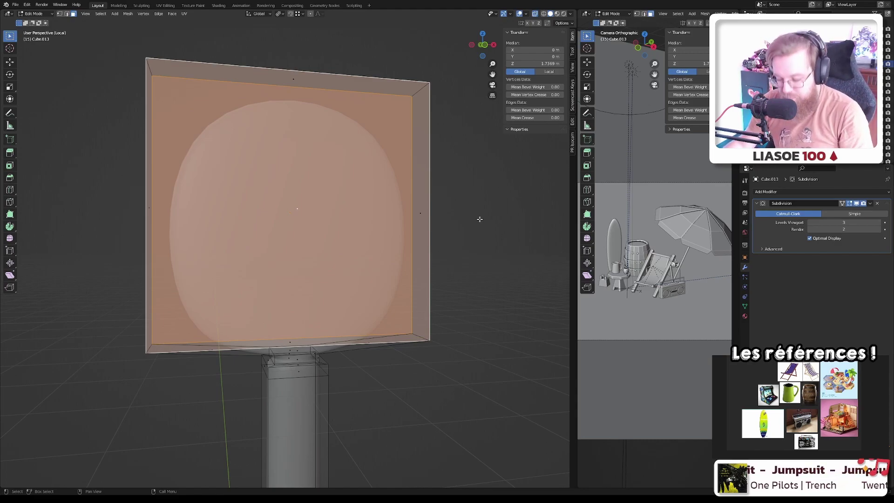
{"action": "key", "text": "i"}
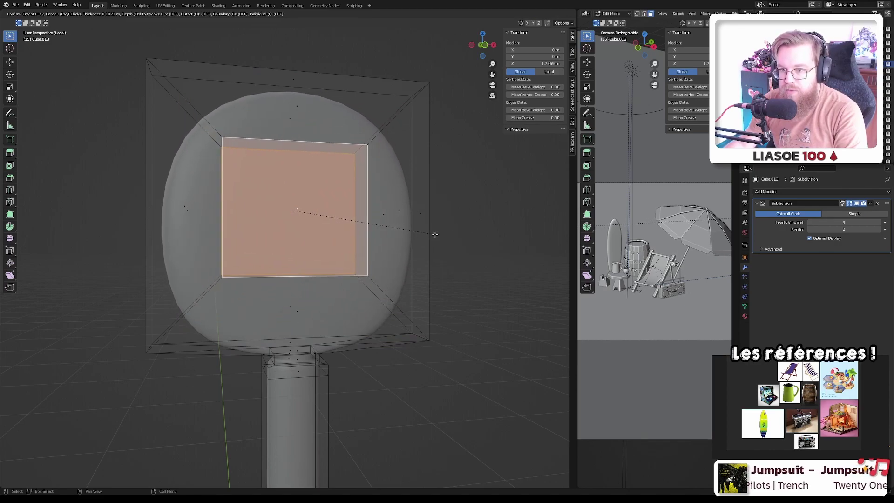
{"action": "left_click", "coordinate": [446, 233]}
- Bridge the inset faces with LoopTools to punch a hole through the head
{"action": "right_click", "coordinate": [311, 189]}
{"action": "mouse_move", "coordinate": [317, 187]}
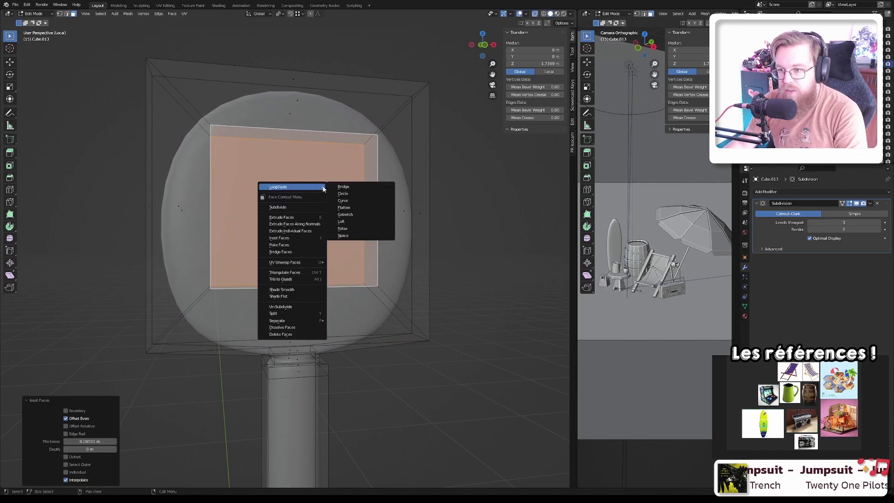
{"action": "left_click", "coordinate": [354, 185]}
{"action": "scroll", "coordinate": [378, 197], "scroll_direction": "down", "scroll_amount": 5}
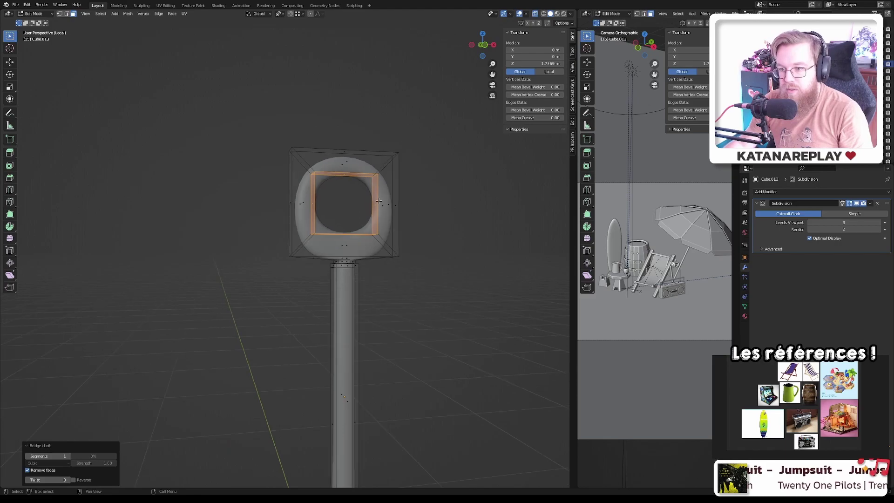
{"action": "scroll", "coordinate": [378, 200], "scroll_direction": "up", "scroll_amount": 5}
{"action": "middle_click_drag", "start_coordinate": [378, 205], "coordinate": [378, 210]}
{"action": "key", "text": "KP_1"}
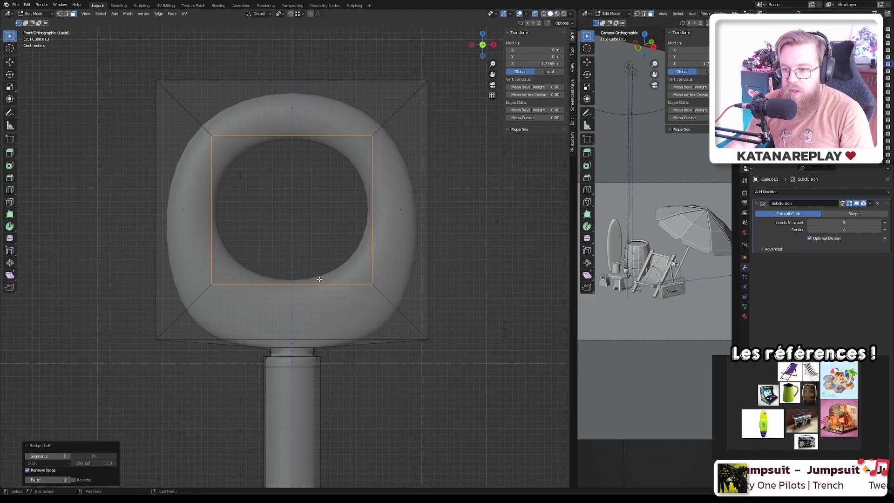
- In edge mode, select the ring's inner bottom edge and slide it along the ring
{"action": "key", "text": "2"}
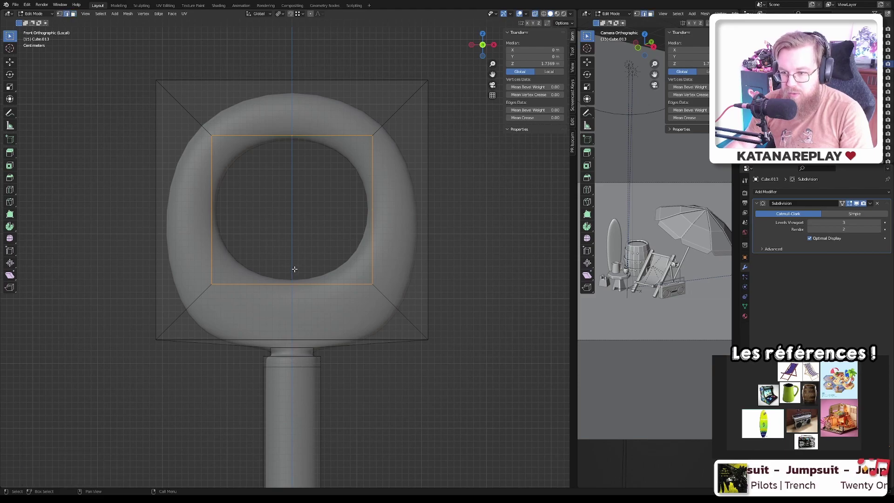
{"action": "left_click_drag", "start_coordinate": [285, 298], "coordinate": [285, 299]}
{"action": "middle_click_drag", "start_coordinate": [310, 250], "coordinate": [307, 265]}
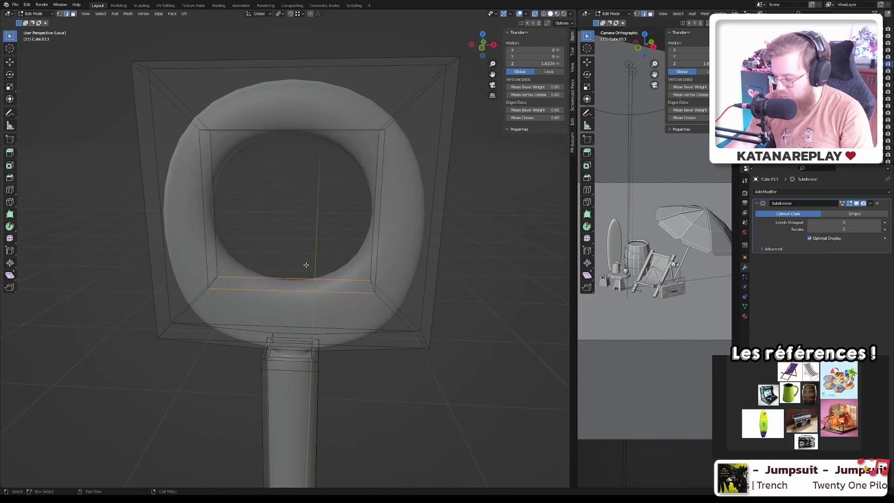
{"action": "key", "text": "KP_1"}
{"action": "key", "text": "g"}
{"action": "key", "text": "g"}
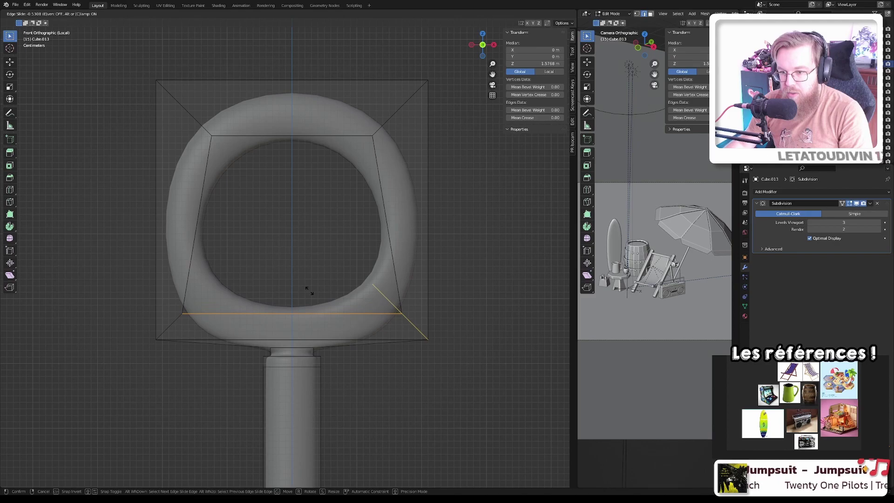
{"action": "left_click", "coordinate": [310, 290]}
- Undo the edge slide, try a loop cut around the ring, then undo it
{"action": "key", "text": "ctrl+z"}
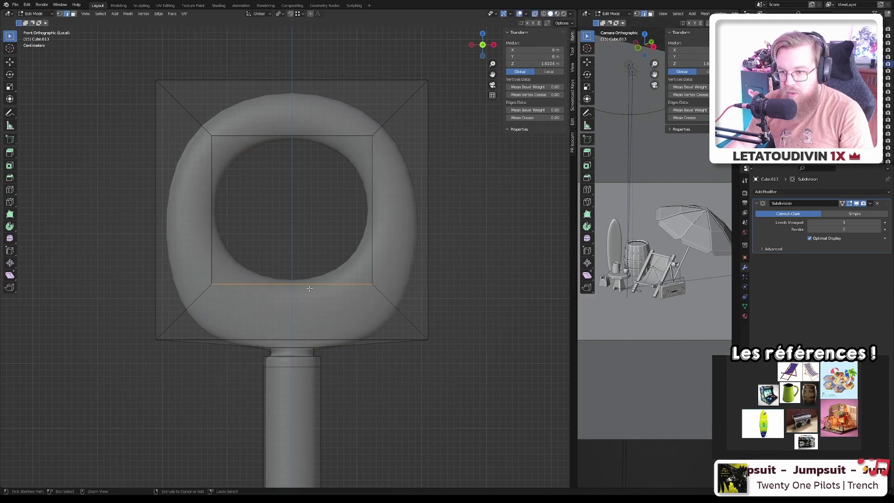
{"action": "key", "text": "ctrl+r"}
{"action": "left_click", "coordinate": [396, 116]}
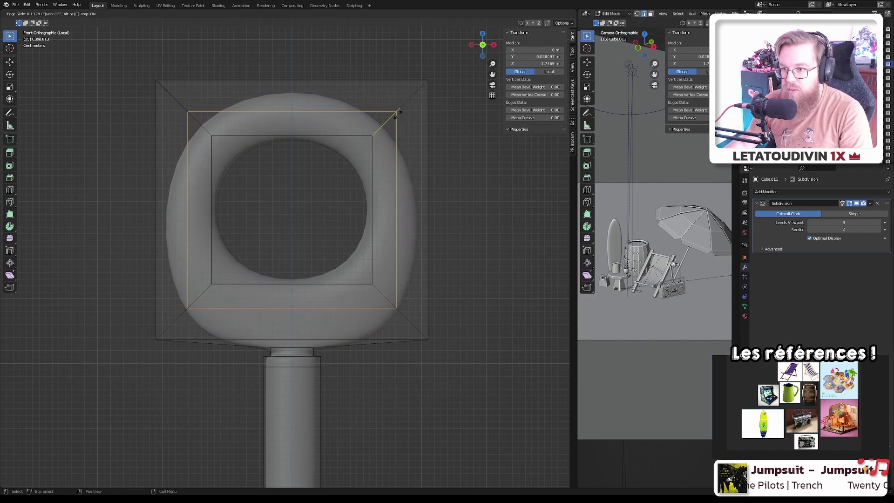
{"action": "key", "text": "Escape"}
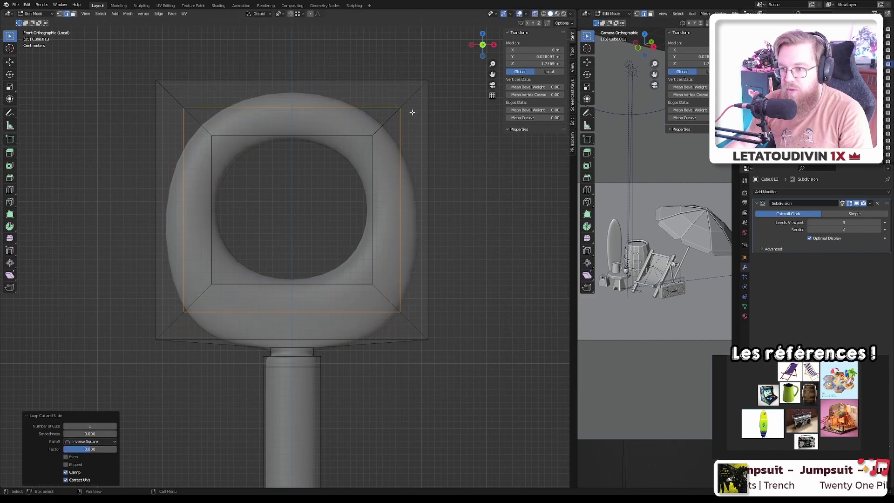
{"action": "left_click", "coordinate": [270, 282]}
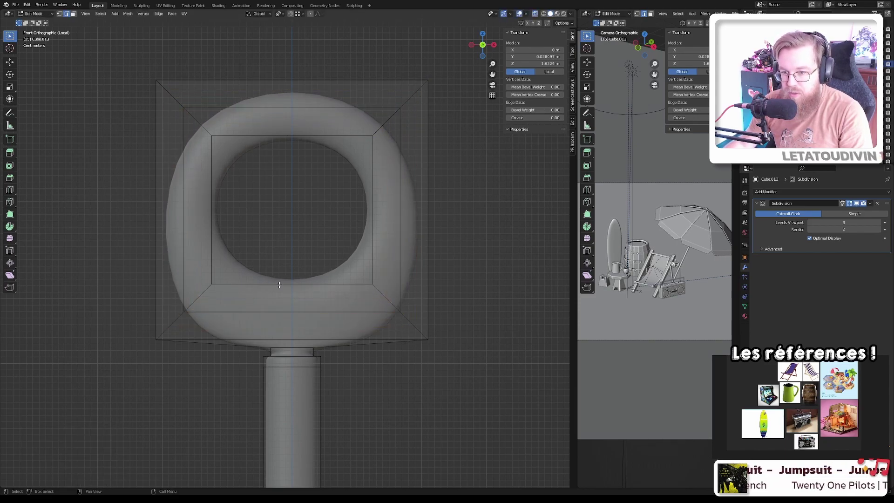
{"action": "key", "text": "ctrl+z"}
- Slide the ring's inner bottom edge downward to widen the hole
{"action": "left_click", "coordinate": [280, 283]}
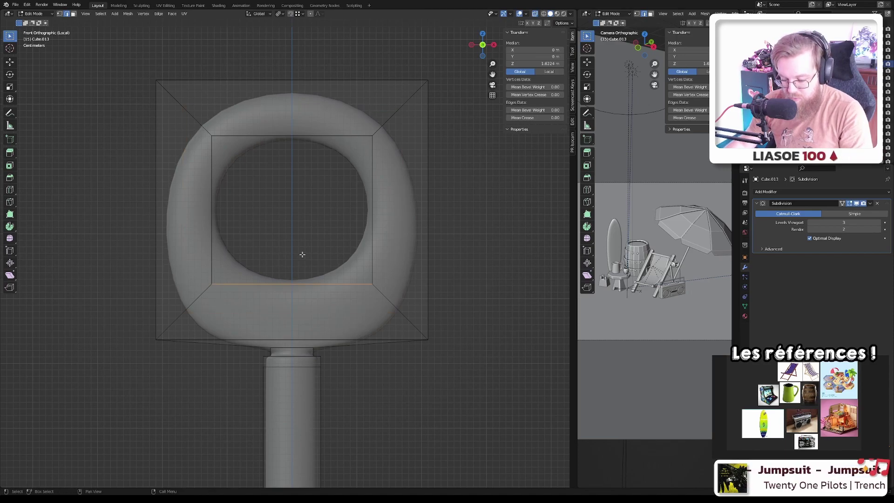
{"action": "key", "text": "g"}
{"action": "key", "text": "g"}
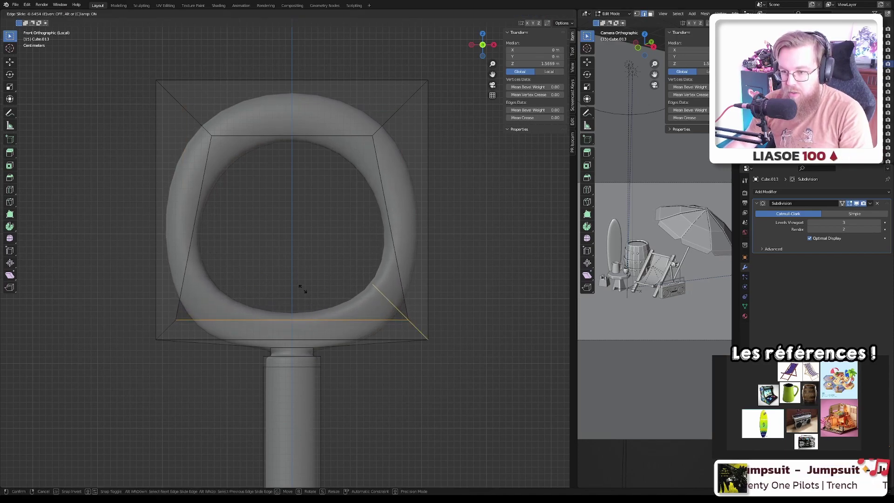
{"action": "key", "text": "Escape"}
{"action": "key", "text": "g"}
{"action": "key", "text": "g"}
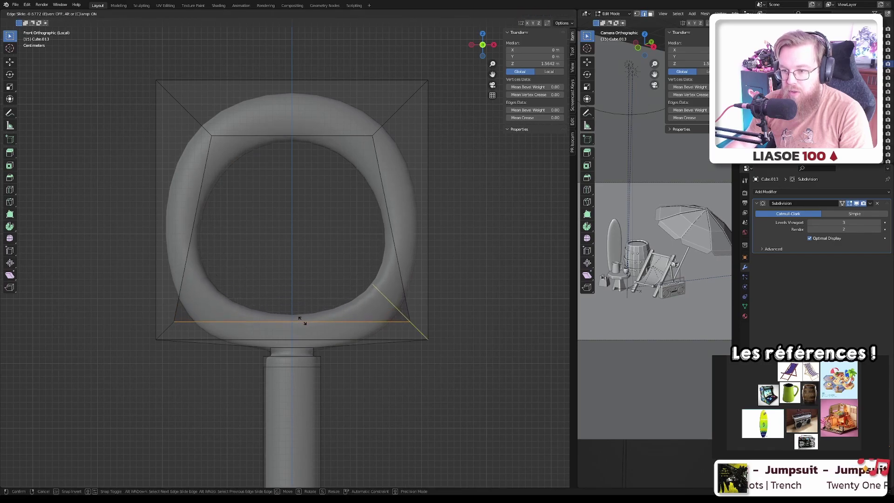
{"action": "left_click", "coordinate": [300, 320]}
- Move the inner top edge straight up along Z to enlarge the hole, then exit Edit Mode
{"action": "left_click", "coordinate": [284, 135]}
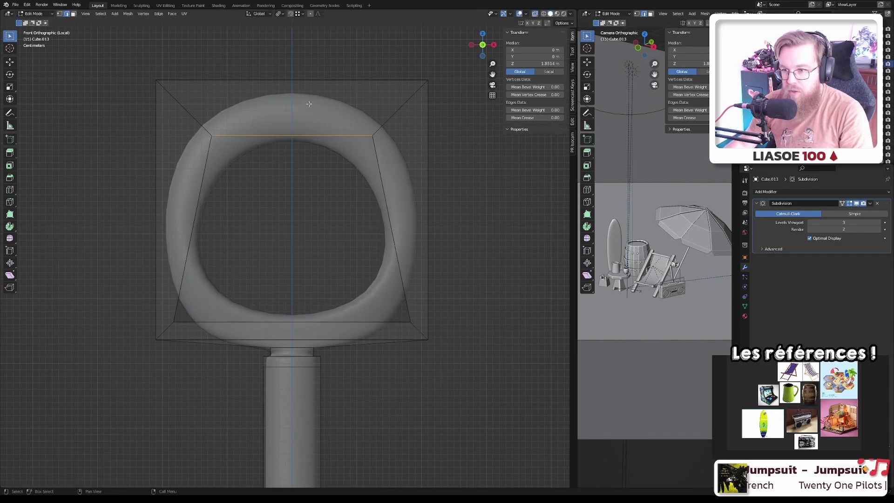
{"action": "key", "text": "g"}
{"action": "key", "text": "g"}
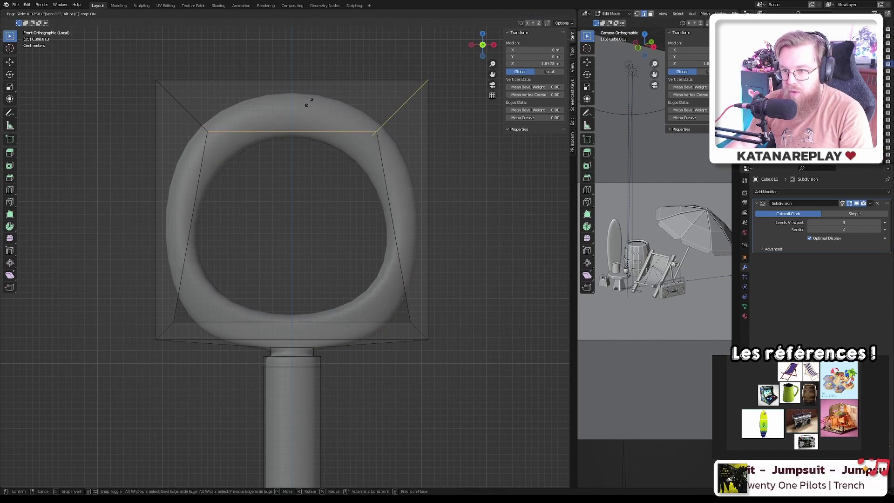
{"action": "key", "text": "g"}
{"action": "key", "text": "z"}
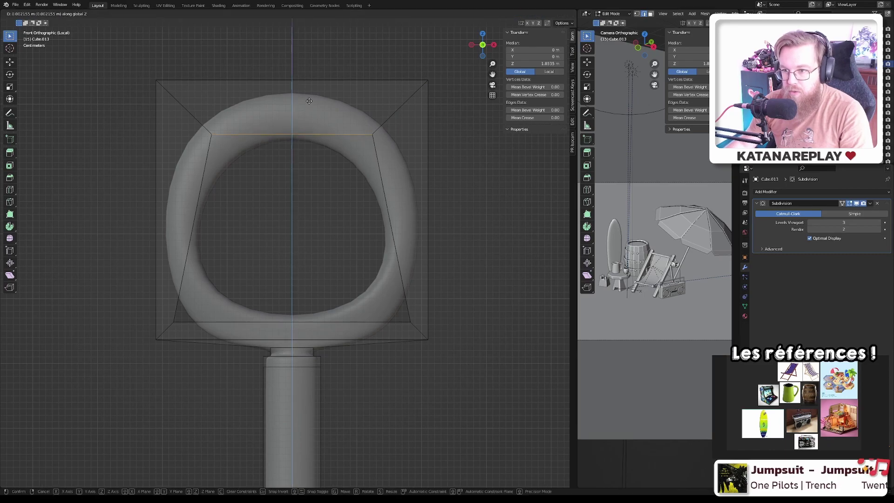
{"action": "left_click", "coordinate": [310, 93]}
{"action": "key", "text": "Tab"}
- Inspect the finished spade from several angles, then bring back the rest of the scene in front view
{"action": "scroll", "coordinate": [326, 144], "scroll_direction": "down", "scroll_amount": 5}
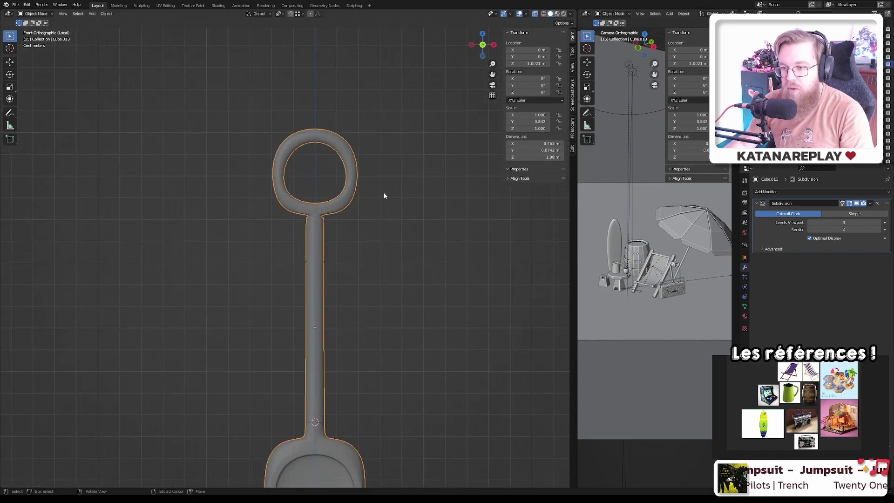
{"action": "middle_click_drag", "start_coordinate": [385, 194], "coordinate": [348, 208]}
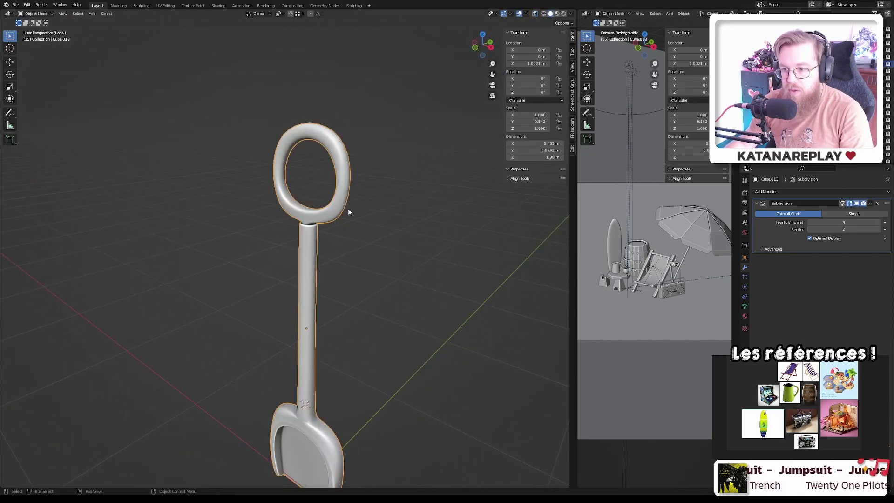
{"action": "scroll", "coordinate": [348, 209], "scroll_direction": "up", "scroll_amount": 6}
{"action": "mouse_move", "coordinate": [279, 241]}
{"action": "middle_mouse_down"}
{"action": "mouse_move", "coordinate": [307, 228]}
{"action": "mouse_move", "coordinate": [379, 228]}
{"action": "mouse_move", "coordinate": [279, 233]}
{"action": "middle_mouse_up"}
{"action": "scroll", "coordinate": [279, 233], "scroll_direction": "down", "scroll_amount": 7}
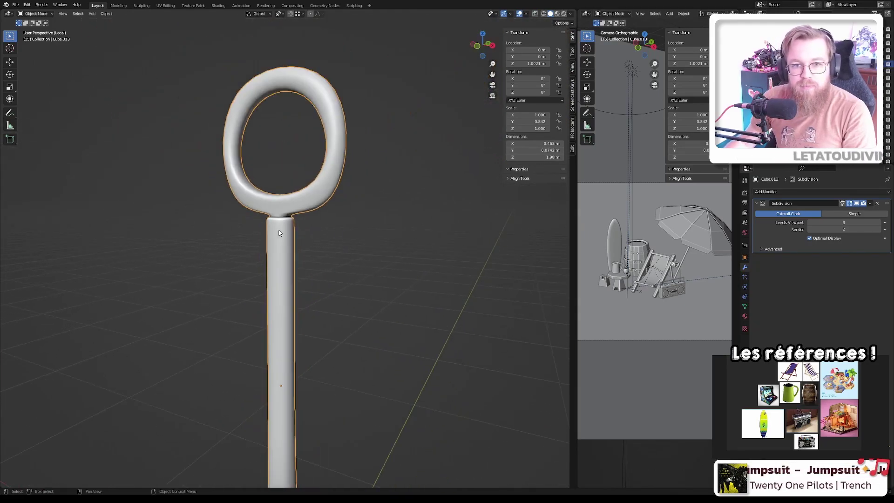
{"action": "scroll", "coordinate": [281, 231], "scroll_direction": "down", "scroll_amount": 7}
{"action": "scroll", "coordinate": [291, 250], "scroll_direction": "up", "scroll_amount": 5}
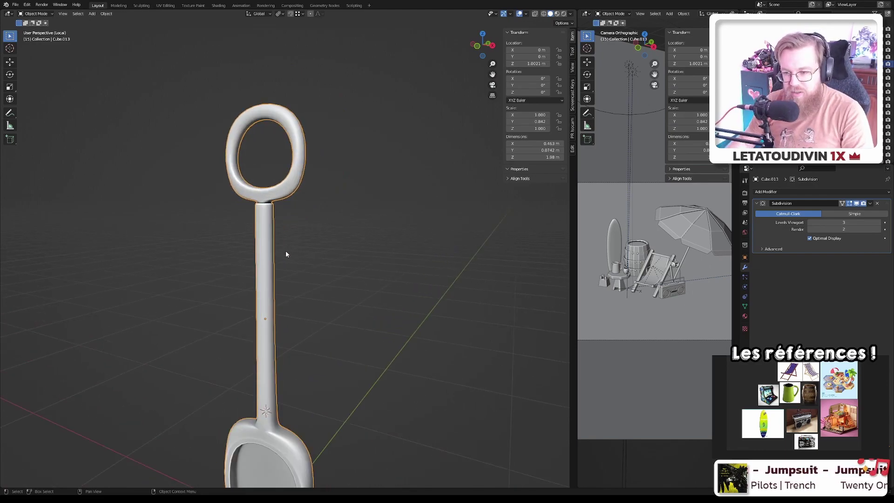
{"action": "scroll", "coordinate": [286, 253], "scroll_direction": "down", "scroll_amount": 5}
{"action": "mouse_move", "coordinate": [338, 292]}
{"action": "middle_mouse_down"}
{"action": "mouse_move", "coordinate": [210, 277]}
{"action": "mouse_move", "coordinate": [170, 284]}
{"action": "mouse_move", "coordinate": [321, 301]}
{"action": "mouse_move", "coordinate": [382, 293]}
{"action": "mouse_move", "coordinate": [342, 288]}
{"action": "mouse_move", "coordinate": [353, 287]}
{"action": "middle_mouse_up"}
{"action": "key", "text": "KP_Divide"}
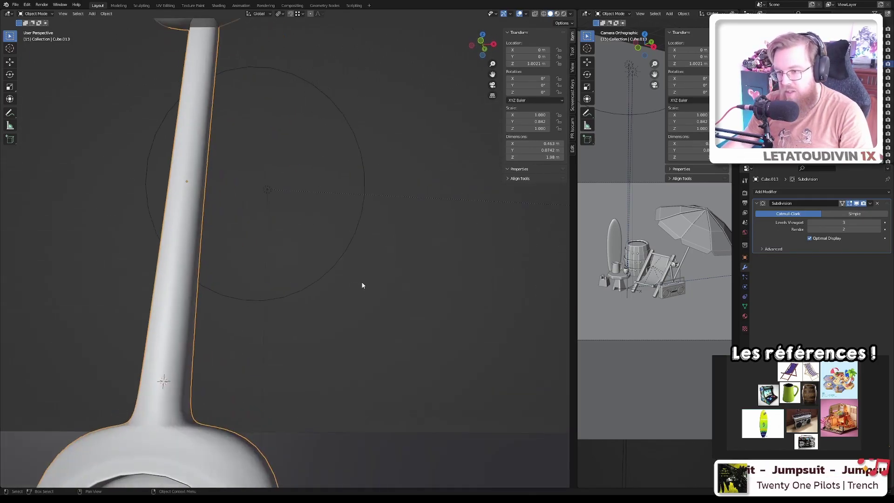
{"action": "key", "text": "KP_1"}
{"action": "scroll", "coordinate": [358, 309], "scroll_direction": "down", "scroll_amount": 7}
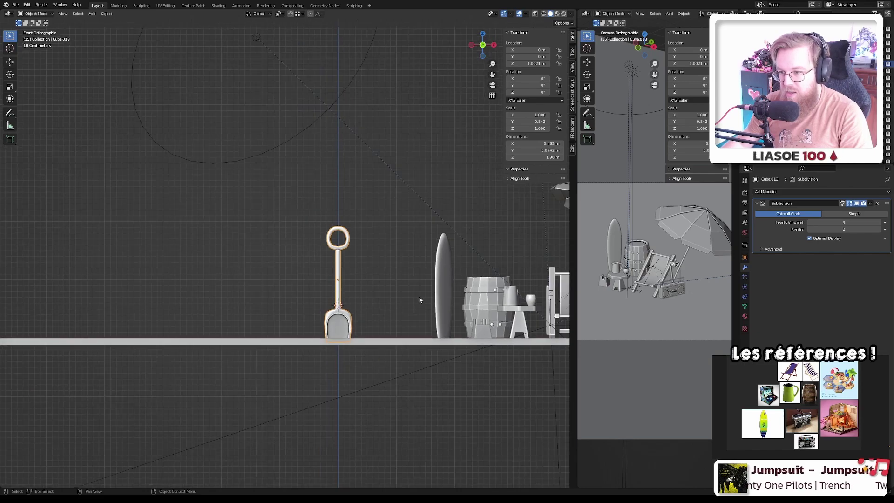
- Move the spade right next to the other props
{"action": "key", "text": "g"}
{"action": "mouse_move", "coordinate": [512, 269]}
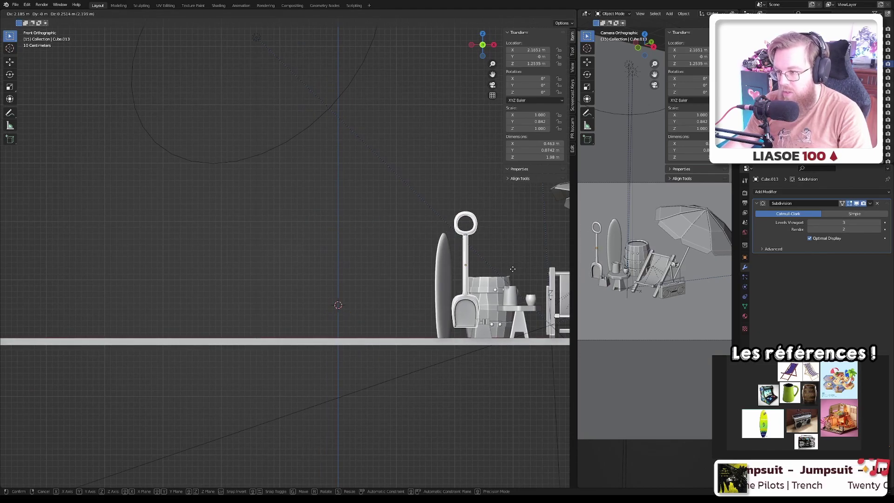
{"action": "left_click", "coordinate": [512, 269]}
{"action": "scroll", "coordinate": [497, 279], "scroll_direction": "up", "scroll_amount": 2}
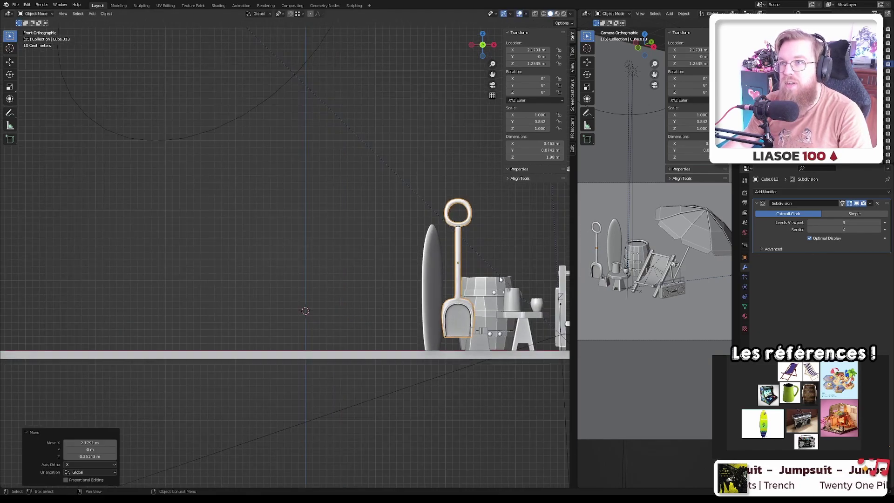
{"action": "scroll", "coordinate": [428, 258], "scroll_direction": "up", "scroll_amount": 3}
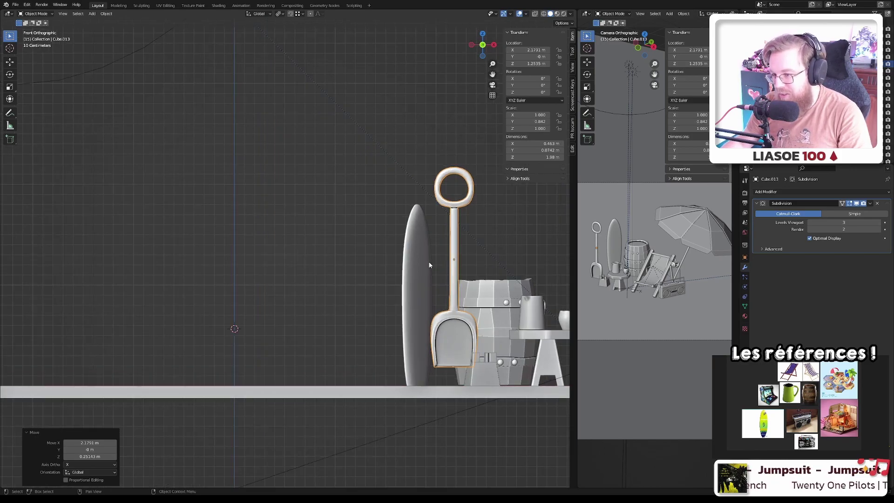
- Scale the spade down twice and set it on the ground in front of the barrel
{"action": "key", "text": "s"}
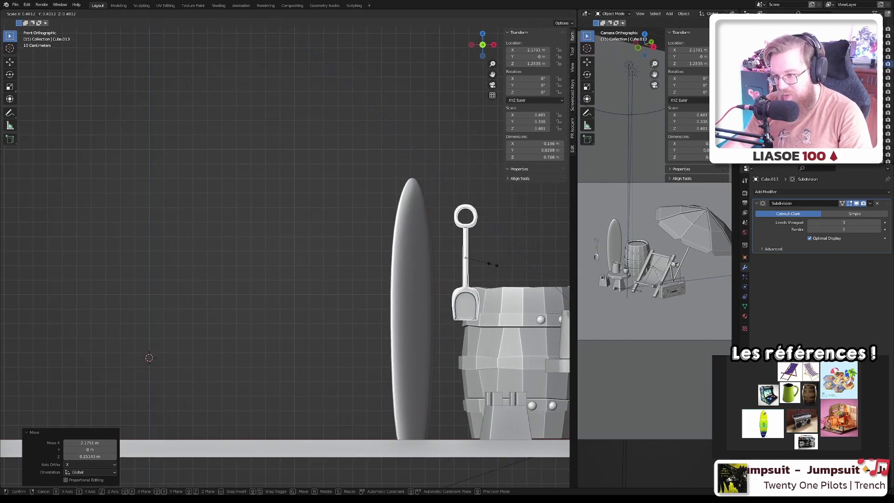
{"action": "left_click", "coordinate": [492, 264]}
{"action": "key", "text": "g"}
{"action": "left_click", "coordinate": [548, 342]}
{"action": "key", "text": "s"}
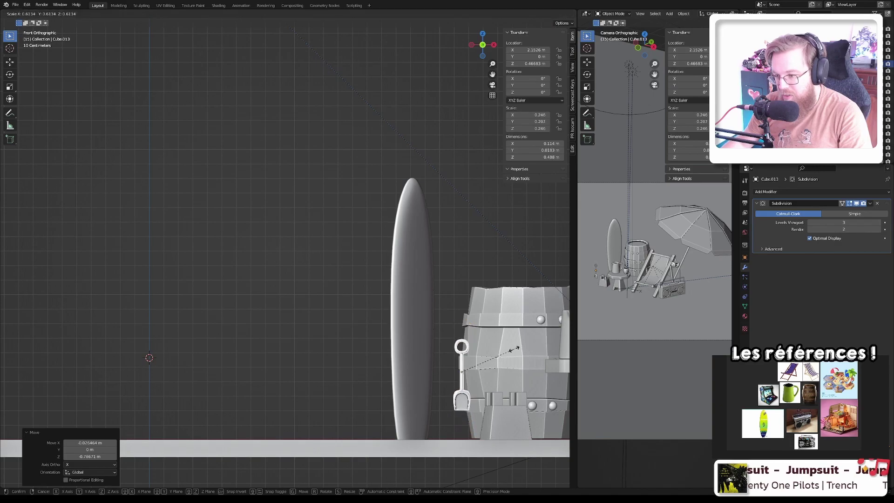
{"action": "left_click", "coordinate": [500, 353]}
{"action": "key", "text": "g"}
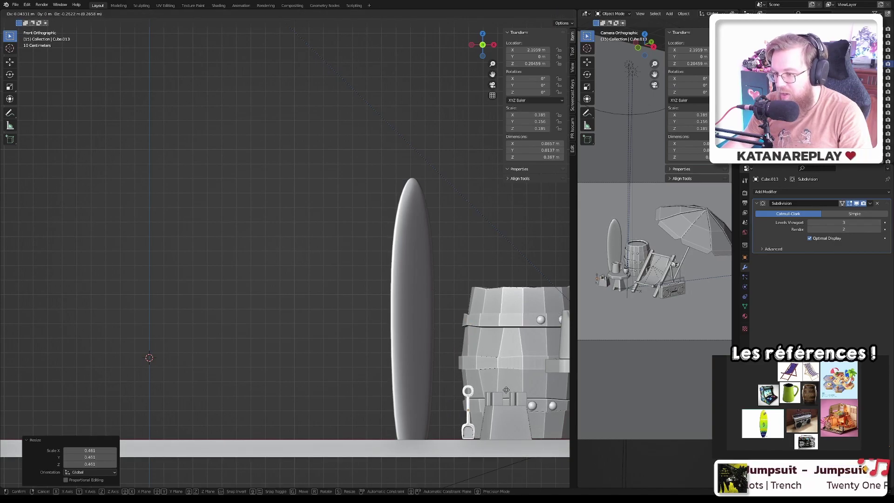
{"action": "left_click", "coordinate": [507, 397]}
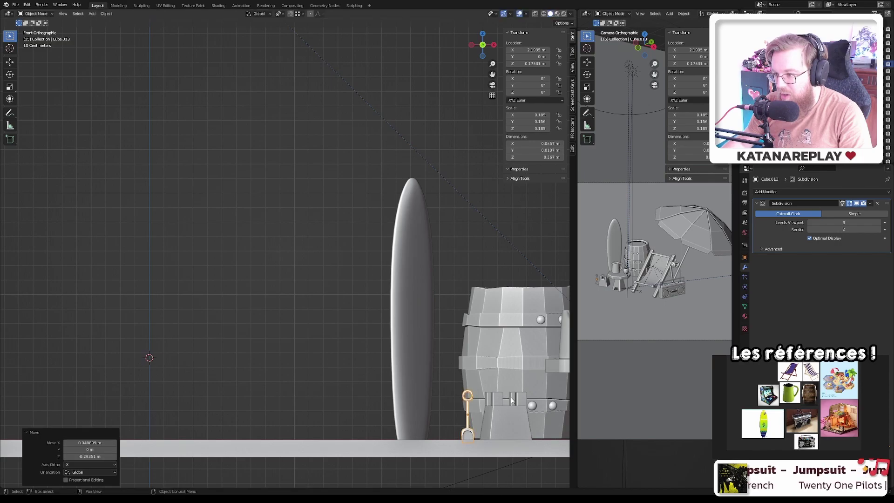
{"action": "scroll", "coordinate": [512, 400], "scroll_direction": "up", "scroll_amount": 4}
- In top view, rotate the spade -62.1 degrees and place it near the stool
{"action": "key", "text": "KP_7"}
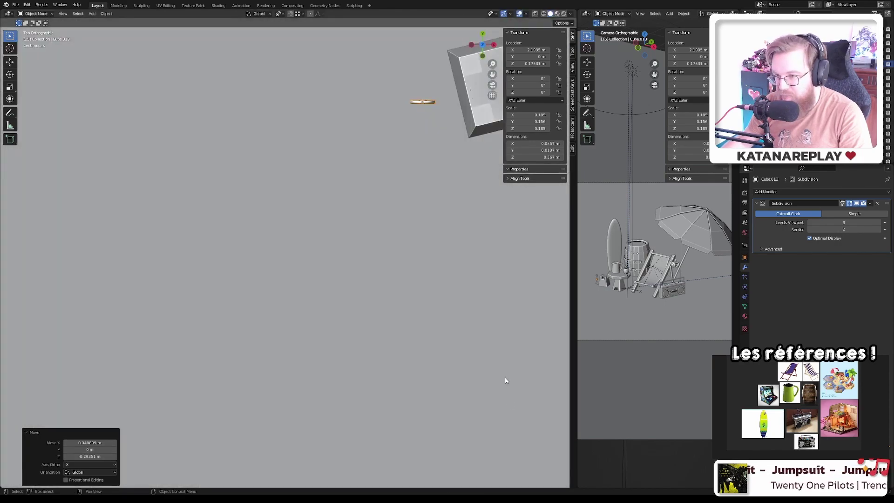
{"action": "scroll", "coordinate": [309, 333], "scroll_direction": "up", "scroll_amount": 4}
{"action": "key", "text": "g"}
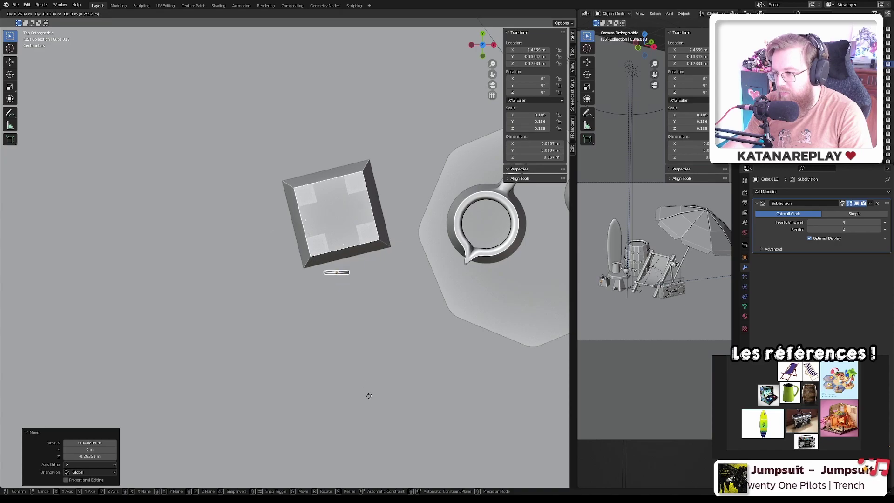
{"action": "left_click", "coordinate": [409, 398]}
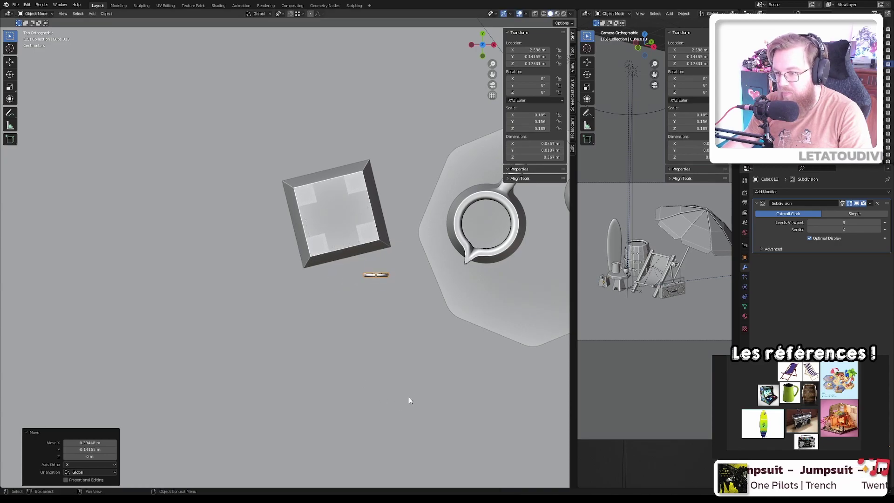
{"action": "key", "text": "r"}
{"action": "left_click", "coordinate": [436, 270]}
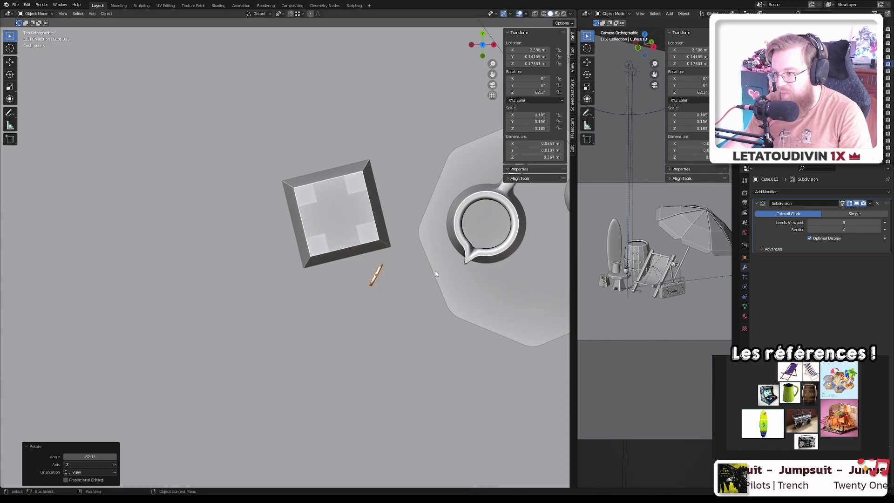
{"action": "key", "text": "g"}
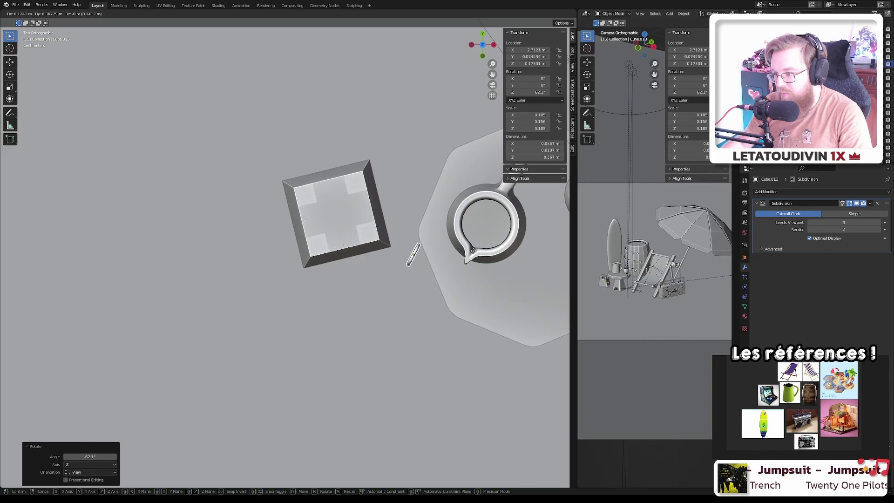
{"action": "left_click", "coordinate": [479, 252]}
- Orbit to a perspective view of barrel and stool, then open the spade's mesh in Edit Mode
{"action": "scroll", "coordinate": [628, 293], "scroll_direction": "up", "scroll_amount": 4}
{"action": "middle_click_drag", "start_coordinate": [628, 293], "coordinate": [609, 309], "text": "shift"}
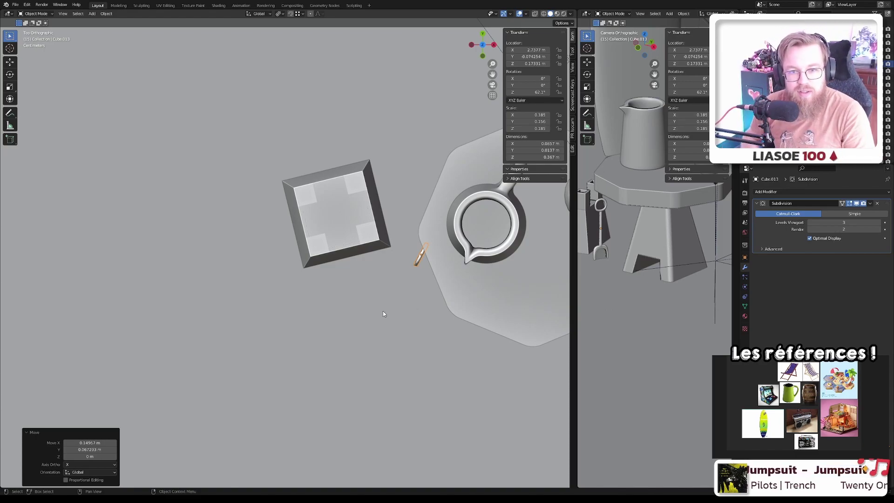
{"action": "middle_click_drag", "start_coordinate": [383, 311], "coordinate": [359, 203]}
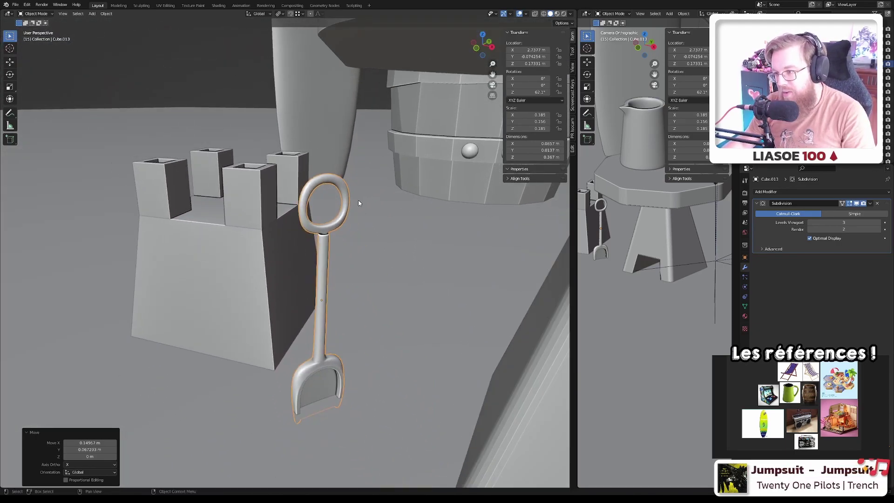
{"action": "scroll", "coordinate": [345, 196], "scroll_direction": "up", "scroll_amount": 4}
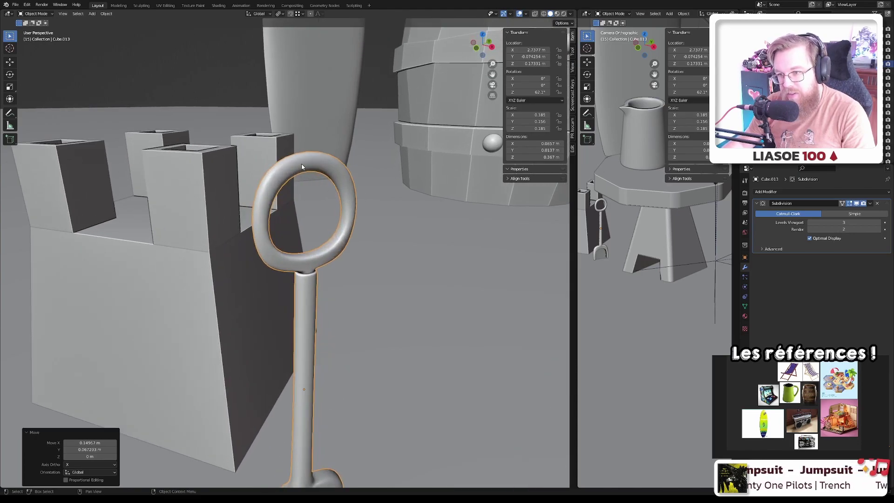
{"action": "left_click", "coordinate": [301, 164]}
{"action": "left_click", "coordinate": [349, 188]}
{"action": "key", "text": "Tab"}
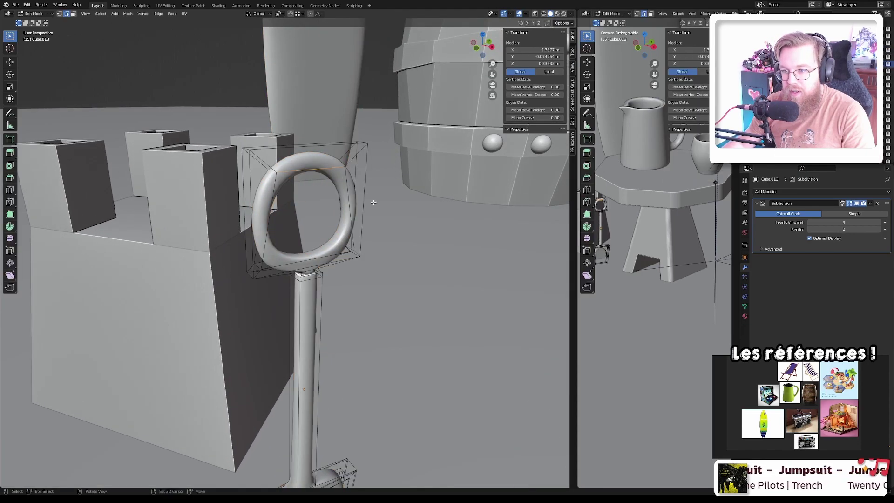
- Frame the ring in front view with X-ray on and box-select its top faces
{"action": "key", "text": "KP_Decimal"}
{"action": "middle_click_drag", "start_coordinate": [210, 154], "coordinate": [404, 186]}
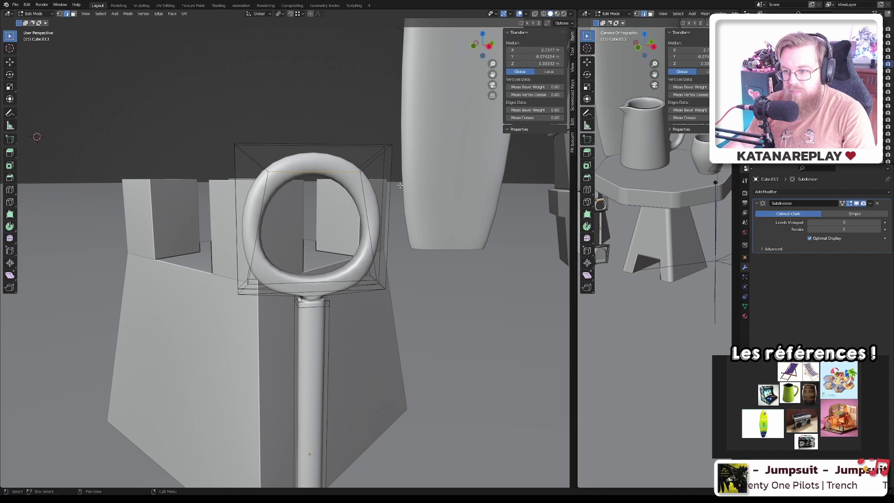
{"action": "key", "text": "KP_1"}
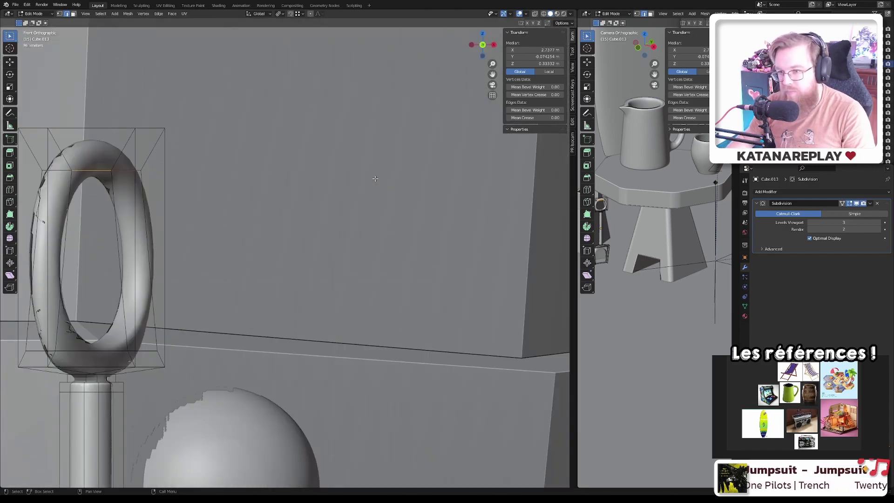
{"action": "scroll", "coordinate": [373, 181], "scroll_direction": "down", "scroll_amount": 2}
{"action": "middle_click_drag", "start_coordinate": [373, 181], "coordinate": [495, 204], "text": "shift"}
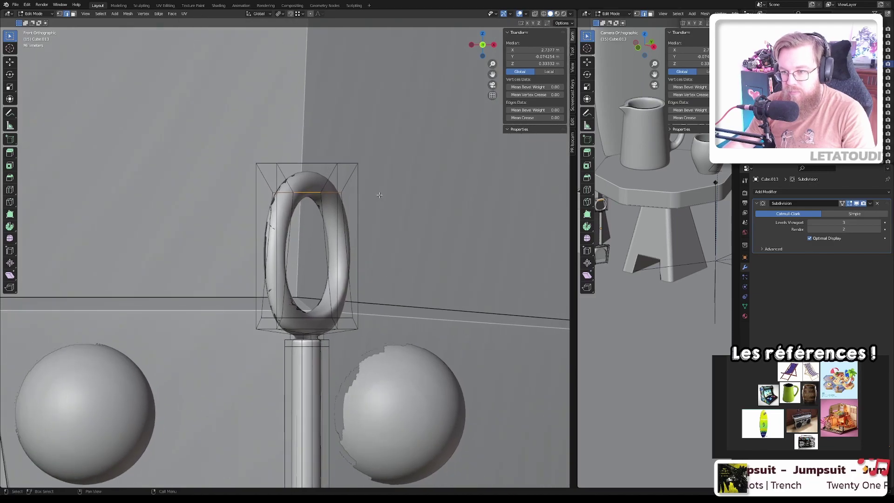
{"action": "key", "text": "alt+z"}
{"action": "left_click_drag", "start_coordinate": [233, 125], "coordinate": [413, 216]}
{"action": "key", "text": "g"}
{"action": "key", "text": "z"}
{"action": "key", "text": "z"}
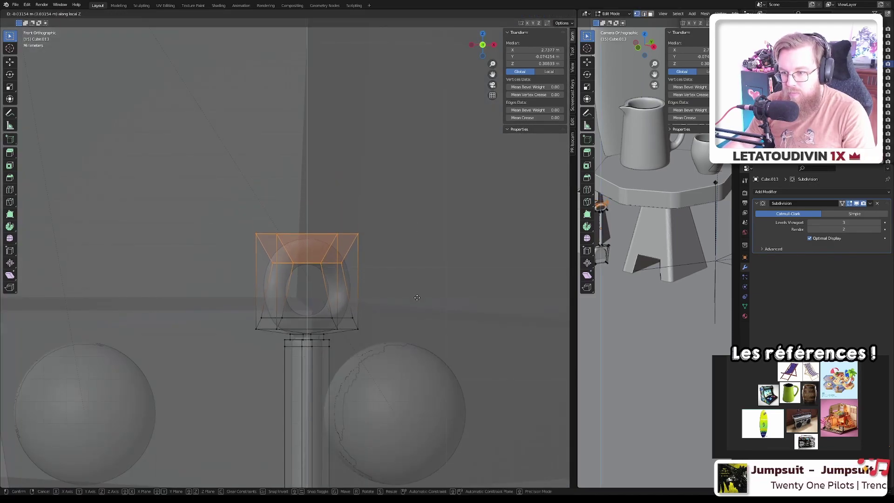
{"action": "key", "text": "Escape"}
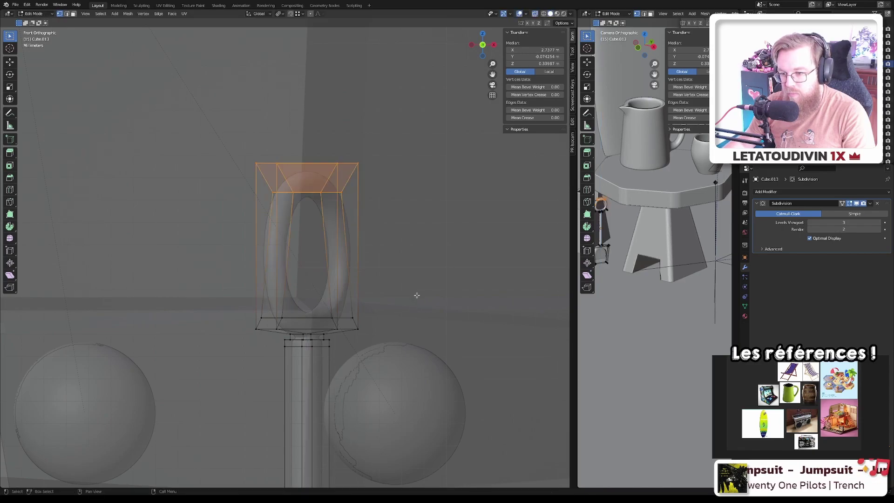
- Lower the ring's top faces straight down along Z and leave Edit Mode
{"action": "middle_click_drag", "start_coordinate": [471, 291], "coordinate": [442, 249]}
{"action": "key", "text": "g"}
{"action": "key", "text": "z"}
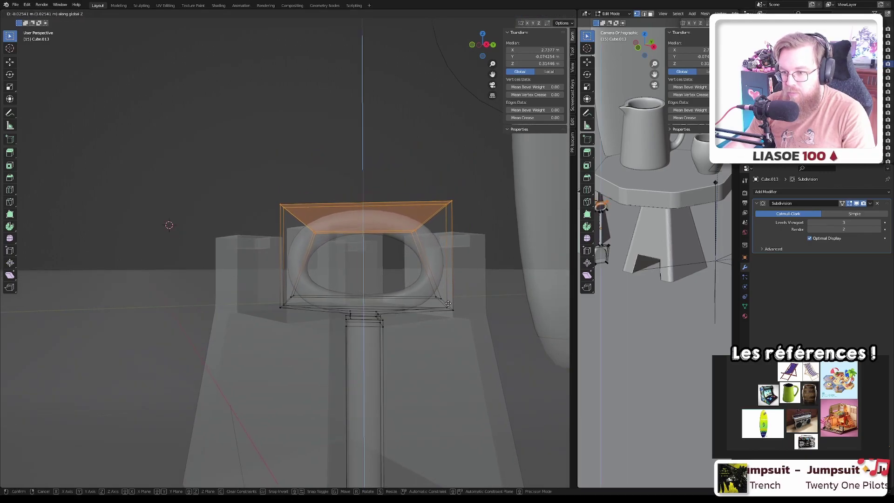
{"action": "left_click", "coordinate": [446, 312]}
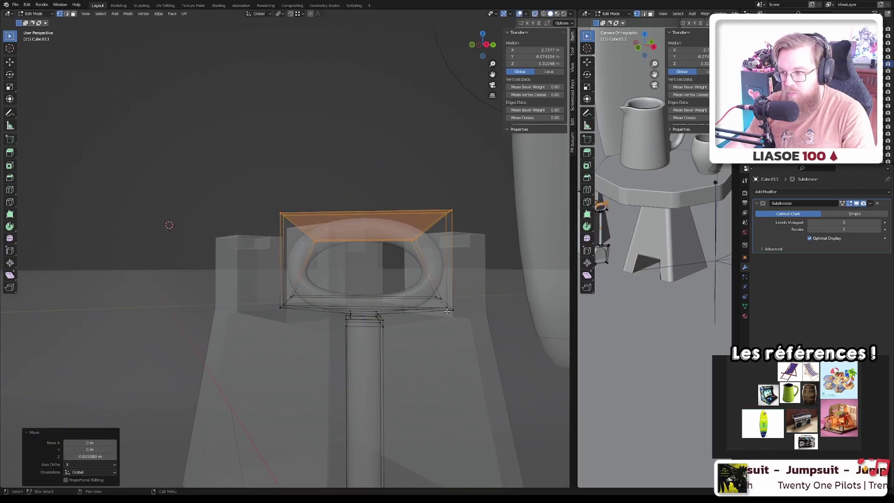
{"action": "key", "text": "Tab"}
- Check the spade in local view, turn off X-ray and save objects.blend
{"action": "scroll", "coordinate": [378, 294], "scroll_direction": "down", "scroll_amount": 8}
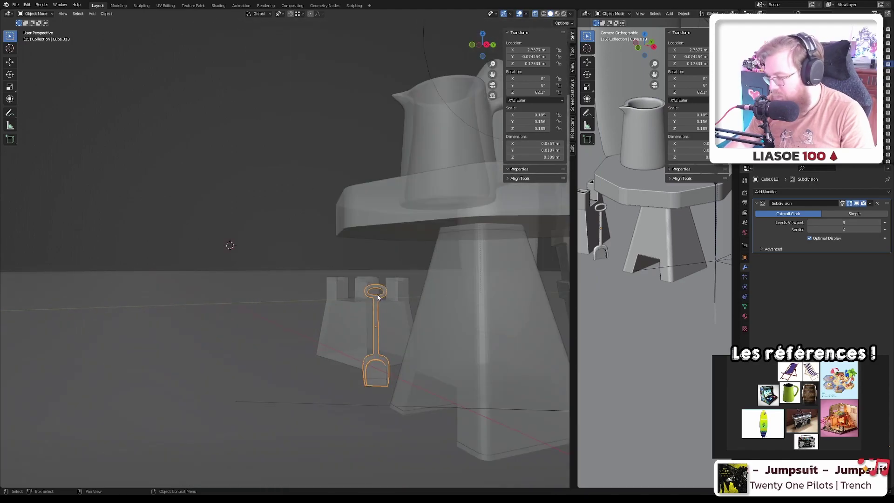
{"action": "key", "text": "KP_Divide"}
{"action": "key", "text": "alt+z"}
{"action": "key", "text": "KP_Divide"}
{"action": "scroll", "coordinate": [378, 297], "scroll_direction": "down", "scroll_amount": 6}
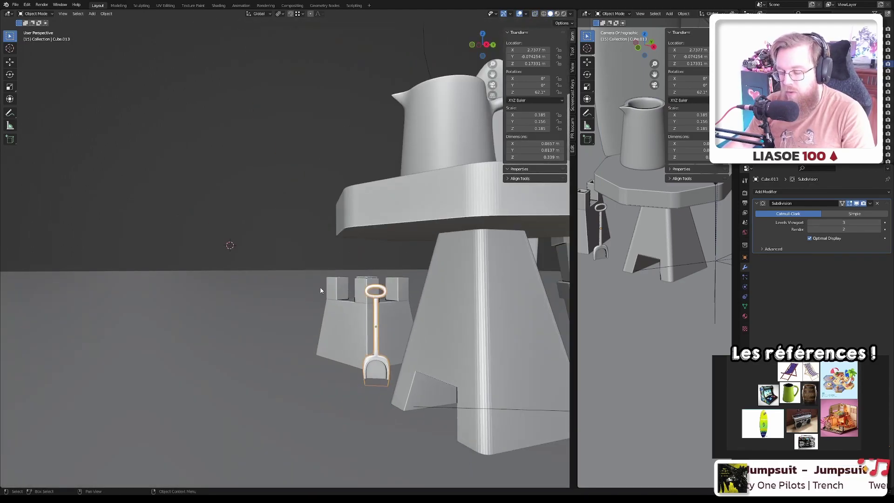
{"action": "key", "text": "ctrl+s"}
- Reframe the spade in front view with the barrel behind it and select the top ring's vertices in Edit Mode
{"action": "scroll", "coordinate": [352, 301], "scroll_direction": "up", "scroll_amount": 5}
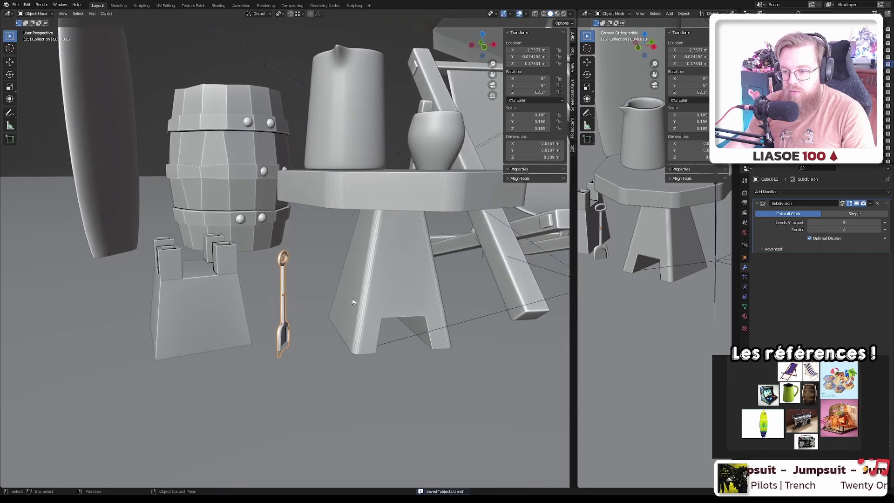
{"action": "scroll", "coordinate": [349, 300], "scroll_direction": "down", "scroll_amount": 1}
{"action": "scroll", "coordinate": [346, 302], "scroll_direction": "up", "scroll_amount": 4}
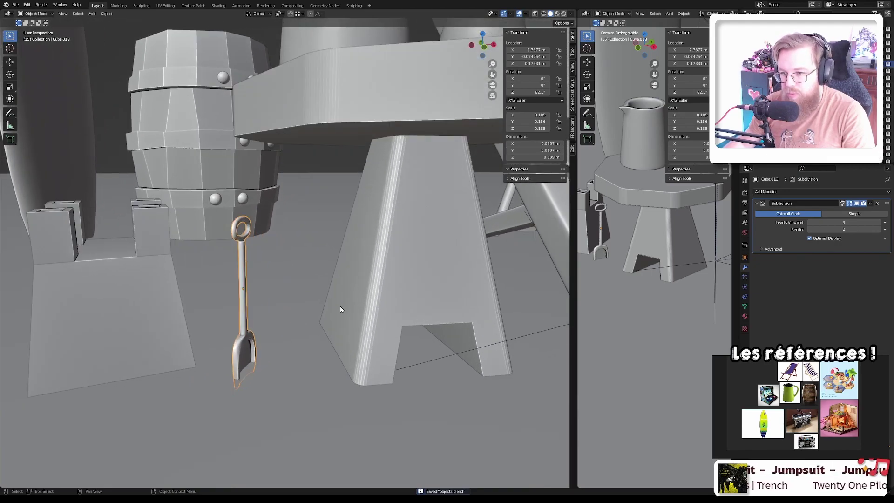
{"action": "middle_click_drag", "start_coordinate": [345, 301], "coordinate": [323, 295]}
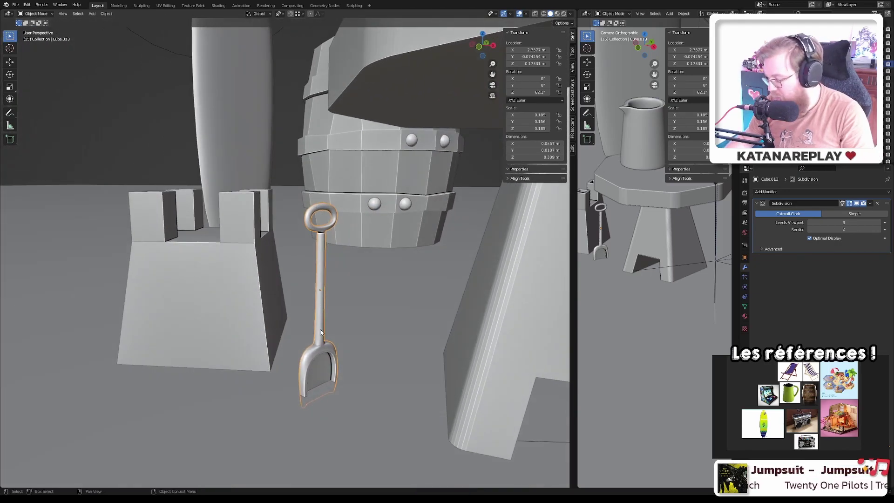
{"action": "key", "text": "KP_1"}
{"action": "scroll", "coordinate": [365, 310], "scroll_direction": "up", "scroll_amount": 3}
{"action": "key", "text": "Tab"}
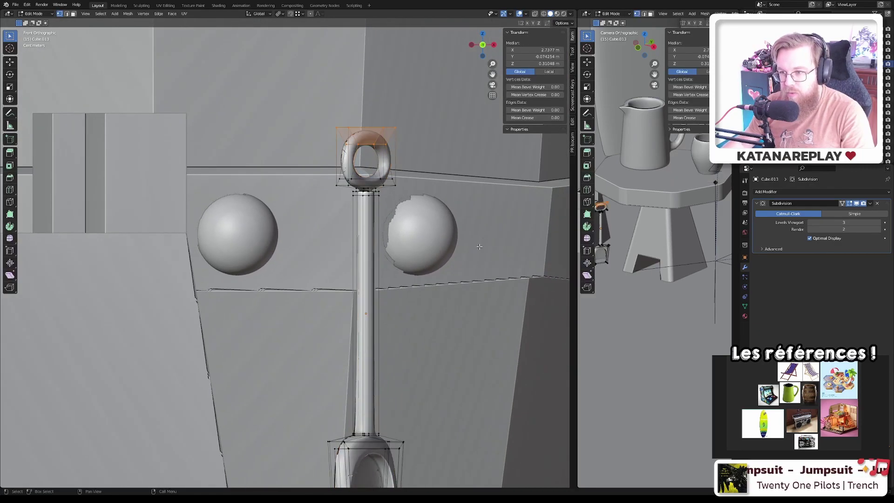
{"action": "middle_click_drag", "start_coordinate": [480, 235], "coordinate": [425, 207], "text": "shift"}
{"action": "left_click_drag", "start_coordinate": [242, 64], "coordinate": [342, 156]}
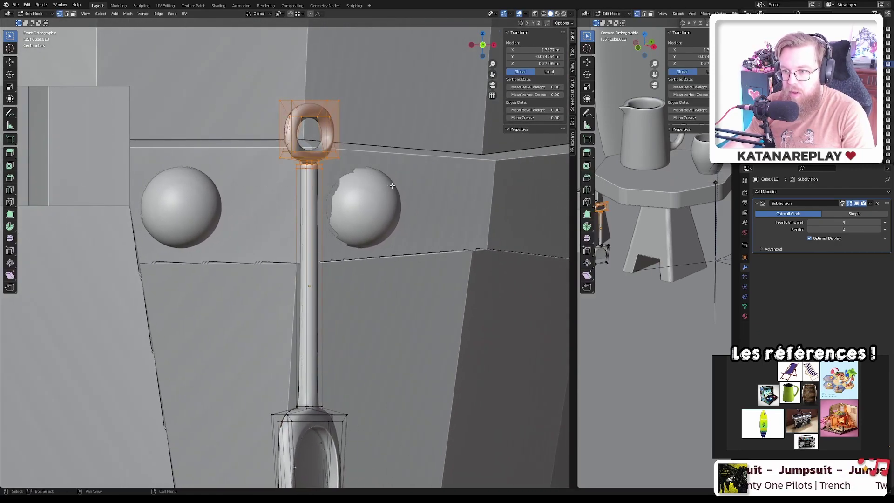
- With X-ray on, box-select the ring head and collar and lower them along Z
{"action": "key", "text": "alt+z"}
{"action": "left_click_drag", "start_coordinate": [248, 68], "coordinate": [377, 198]}
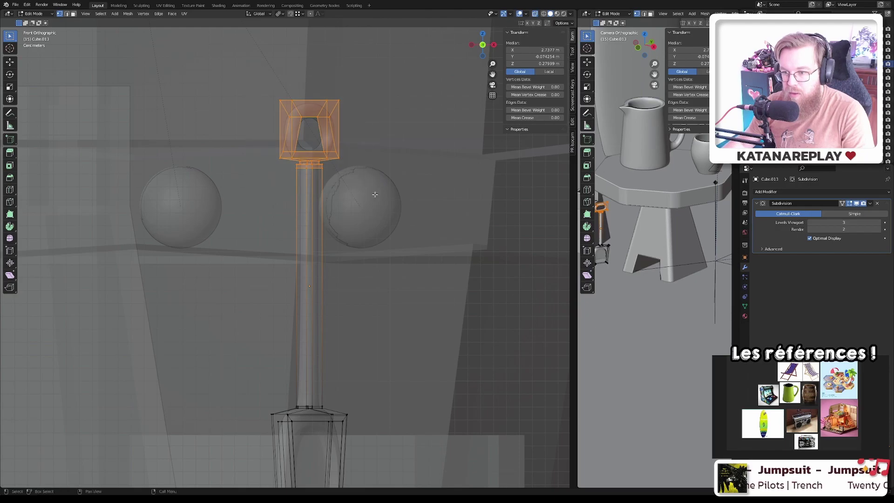
{"action": "key", "text": "g"}
{"action": "key", "text": "z"}
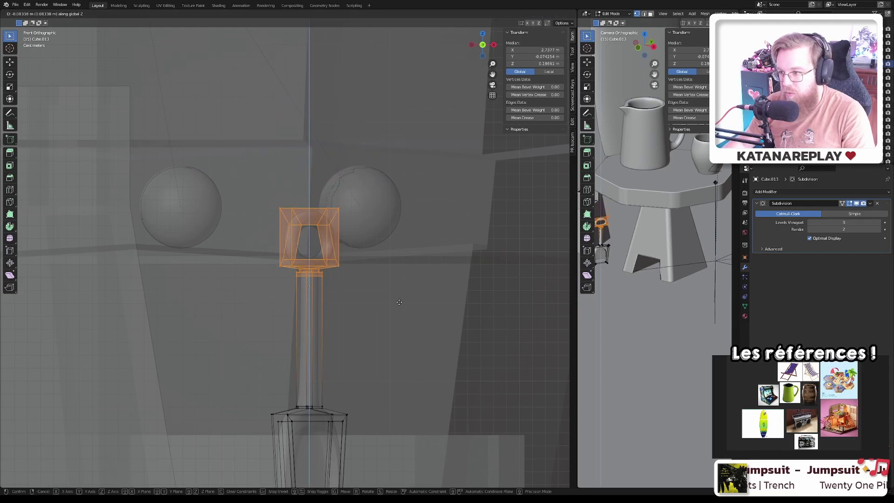
{"action": "left_click", "coordinate": [399, 303]}
{"action": "key", "text": "Tab"}
- Toggle local view on the spade and back, then save objects.blend
{"action": "scroll", "coordinate": [399, 303], "scroll_direction": "down", "scroll_amount": 6}
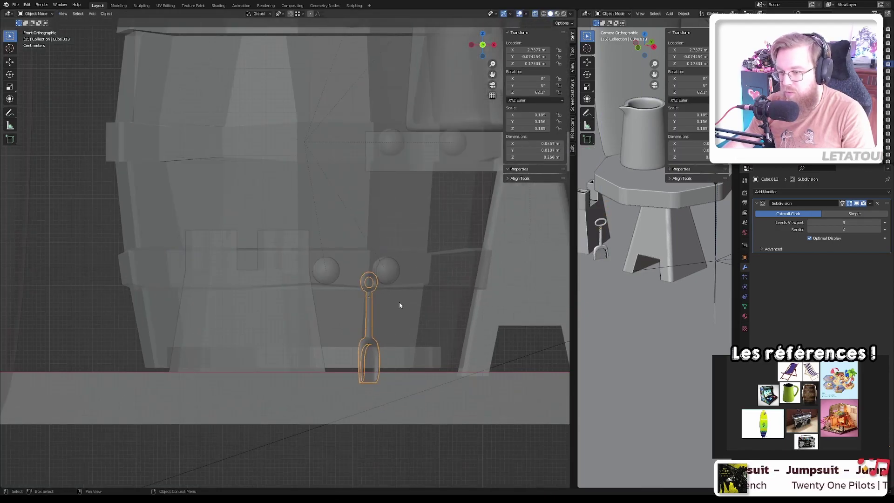
{"action": "key", "text": "KP_Divide"}
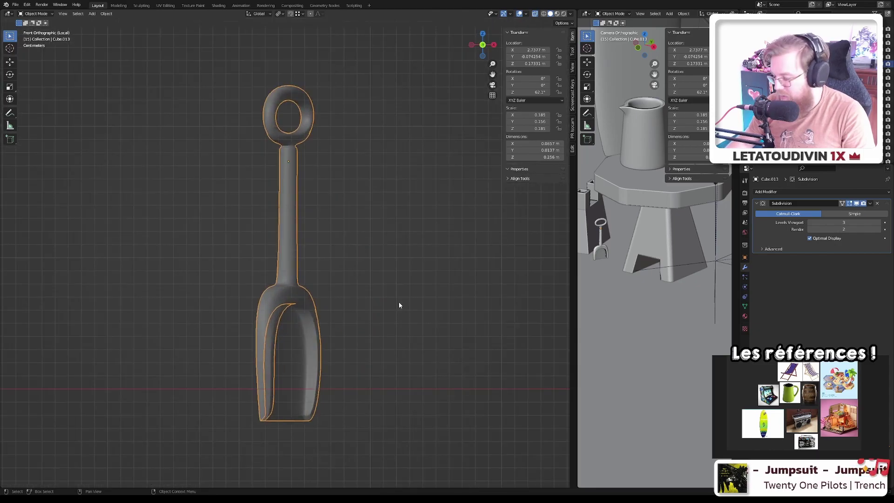
{"action": "key", "text": "KP_Divide"}
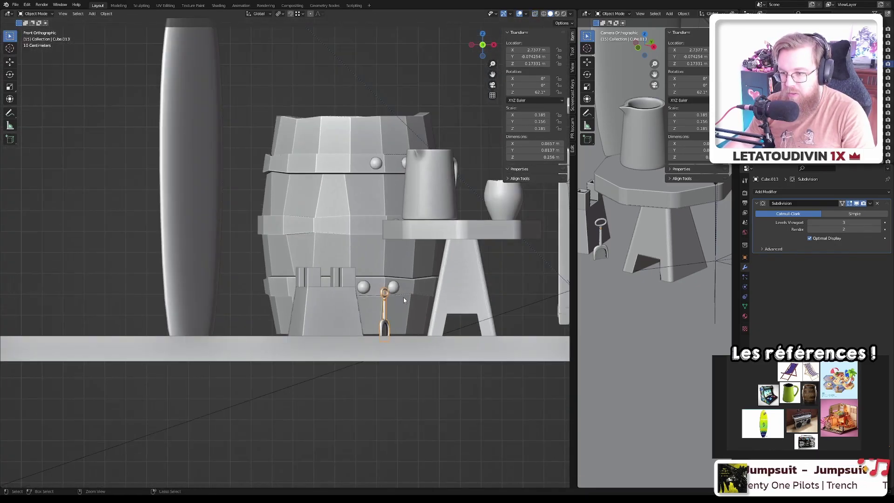
{"action": "key", "text": "ctrl+s"}
- Orbit and pan around the spade and stool, save again, then select the sandcastle and the surfboard
{"action": "middle_click_drag", "start_coordinate": [404, 297], "coordinate": [364, 185]}
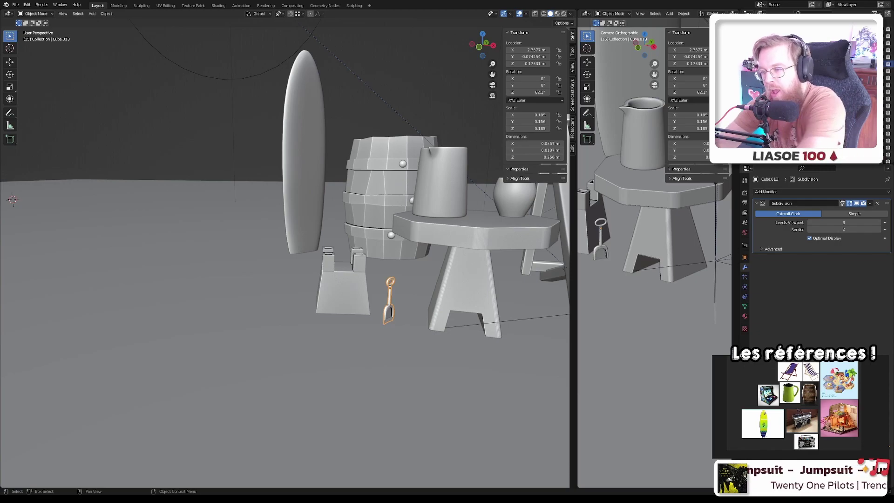
{"action": "middle_click_drag", "start_coordinate": [182, 289], "coordinate": [99, 346], "text": "shift"}
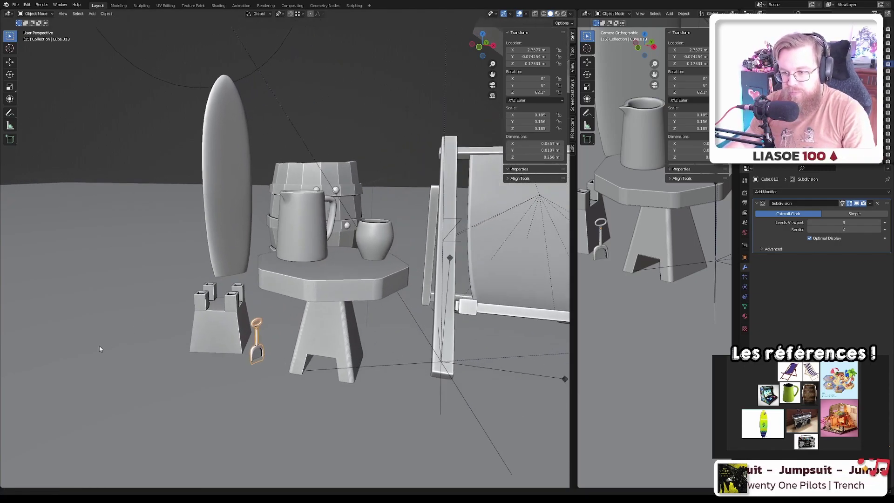
{"action": "scroll", "coordinate": [210, 364], "scroll_direction": "up", "scroll_amount": 6}
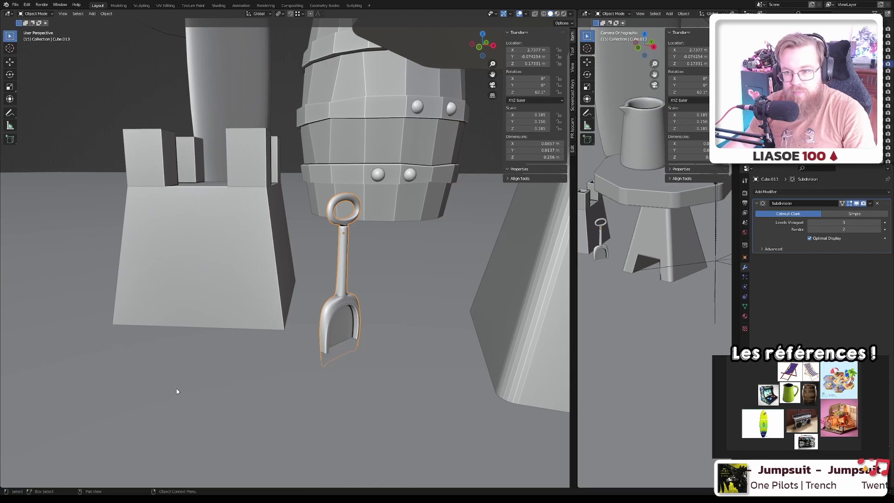
{"action": "scroll", "coordinate": [177, 287], "scroll_direction": "down", "scroll_amount": 3}
{"action": "key", "text": "ctrl+s"}
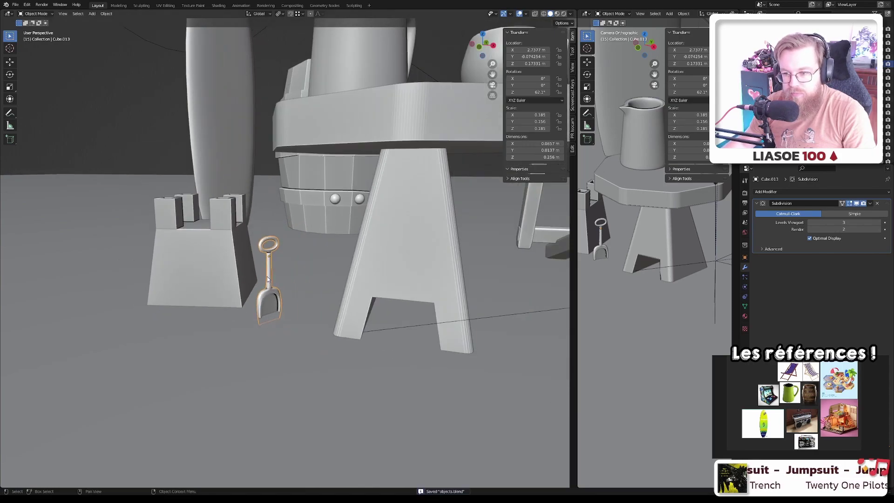
{"action": "left_click", "coordinate": [231, 298]}
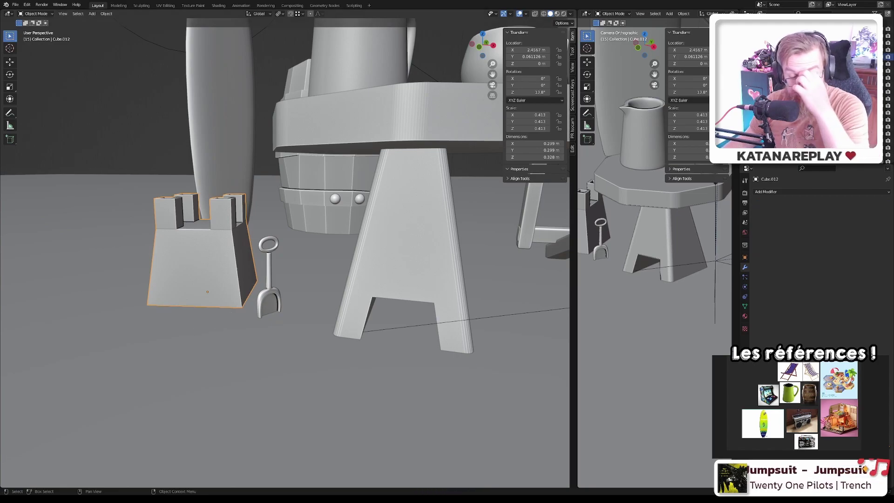
{"action": "scroll", "coordinate": [285, 251], "scroll_direction": "down", "scroll_amount": 5}
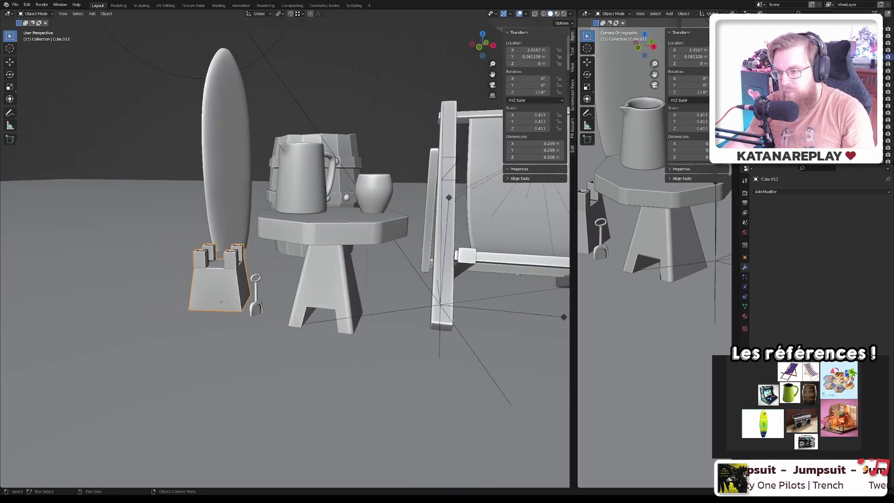
{"action": "left_click", "coordinate": [239, 210]}
- Switch to Material Preview and create a new Principled BSDF material named 'Material' for the surfboard
{"action": "key", "text": "KP_Decimal"}
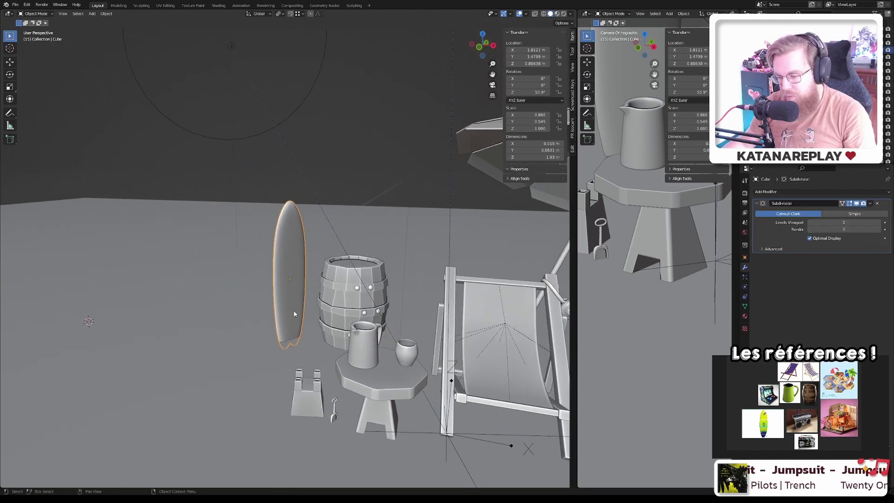
{"action": "key", "text": "z"}
{"action": "left_click", "coordinate": [295, 335]}
{"action": "scroll", "coordinate": [295, 309], "scroll_direction": "up", "scroll_amount": 2}
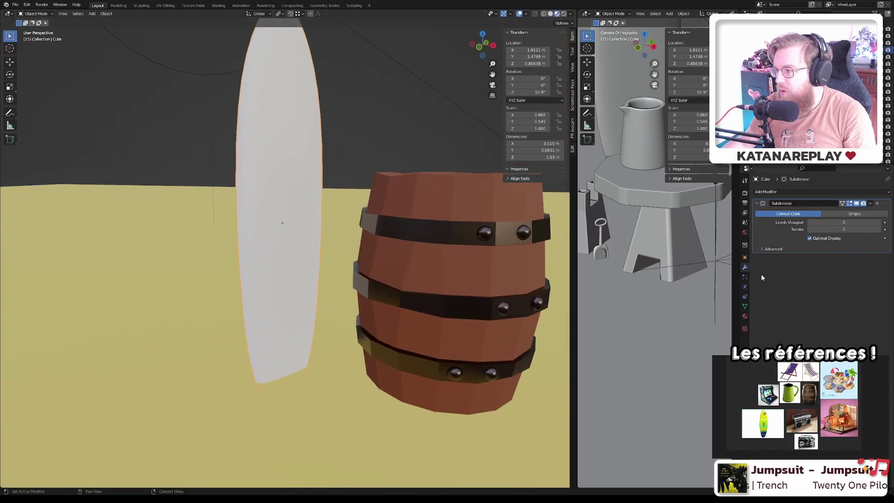
{"action": "left_click", "coordinate": [745, 316]}
{"action": "scroll", "coordinate": [395, 221], "scroll_direction": "down", "scroll_amount": 2}
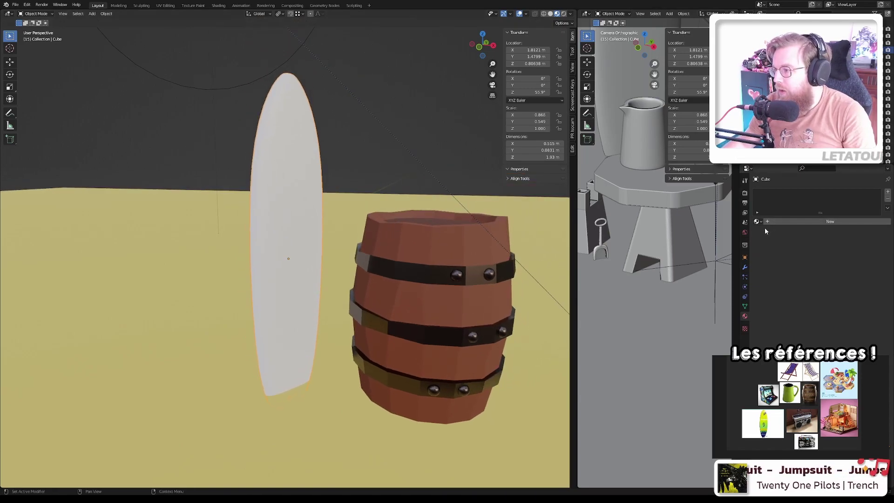
{"action": "left_click", "coordinate": [776, 222]}
{"action": "double_click", "coordinate": [781, 221]}
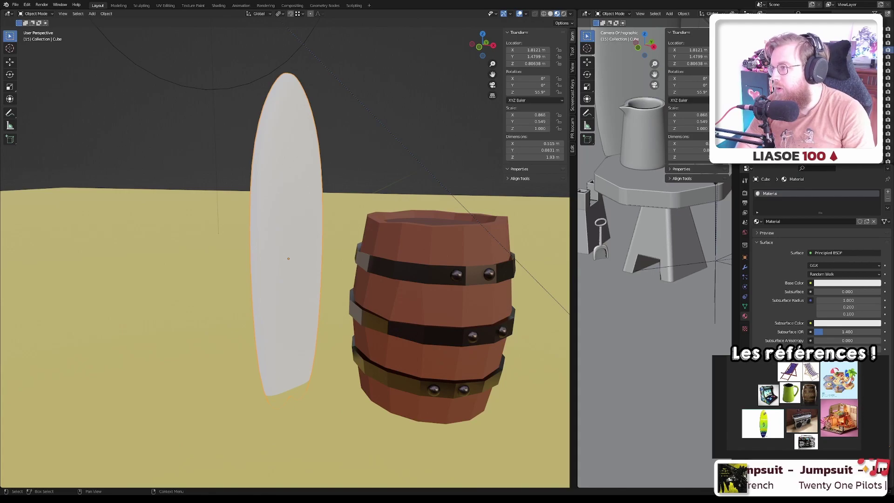
- Rename the board object to Surfboard and its material to Surfboard_1
{"action": "key", "text": "Return"}
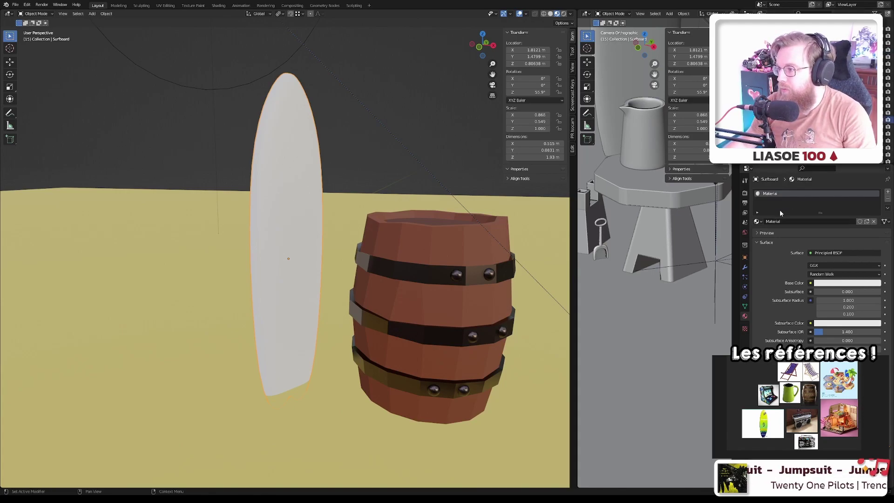
{"action": "left_click", "coordinate": [782, 221]}
{"action": "type", "text": "Su"}
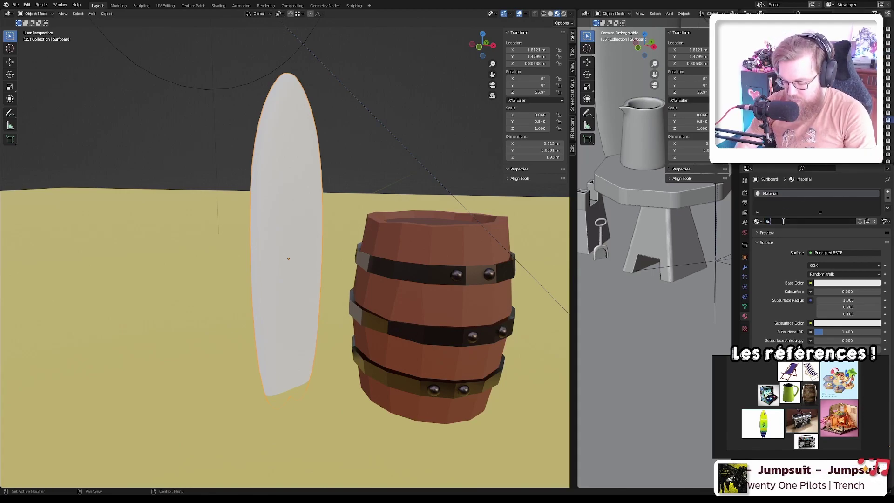
{"action": "type", "text": "rfboard"}
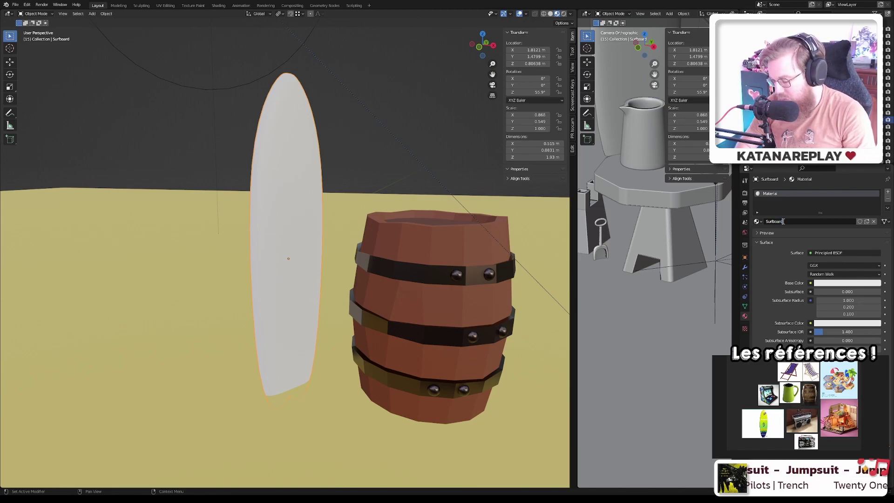
{"action": "type", "text": "_1"}
{"action": "key", "text": "Return"}
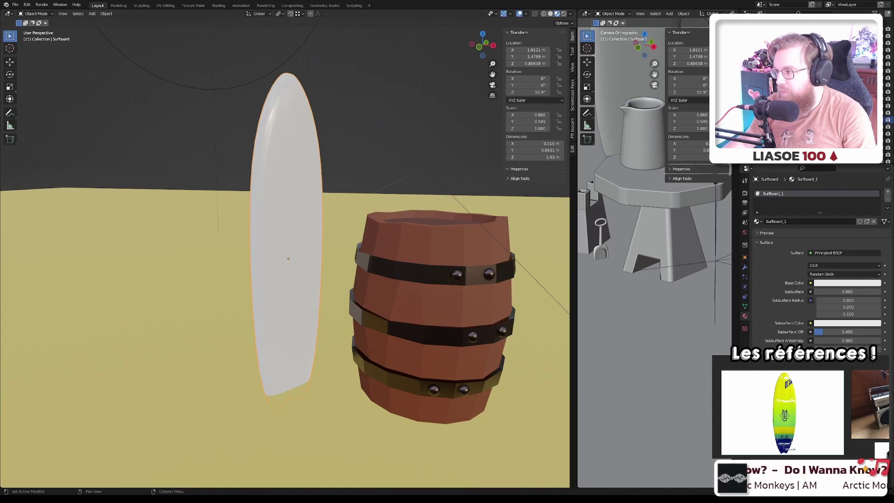
- Add a second material slot holding an independent copy of Surfboard_1, named Surfboard_2
{"action": "left_click", "coordinate": [888, 191]}
{"action": "left_click", "coordinate": [760, 234]}
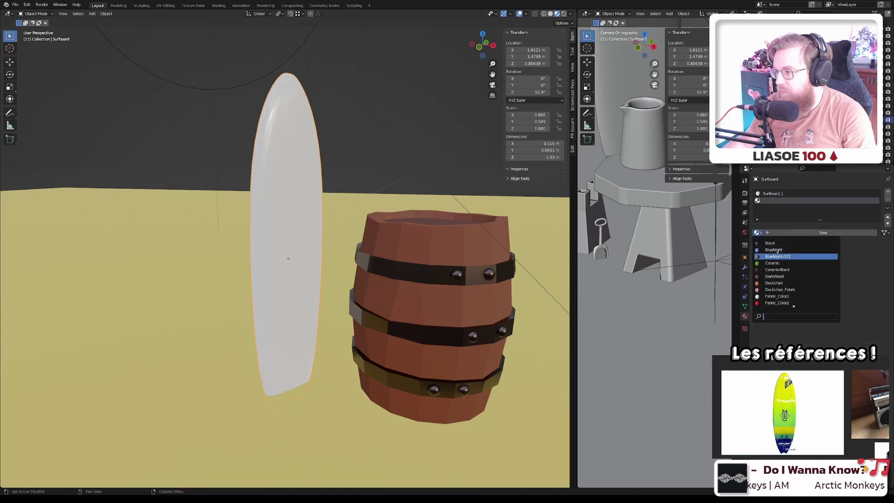
{"action": "left_click", "coordinate": [773, 297]}
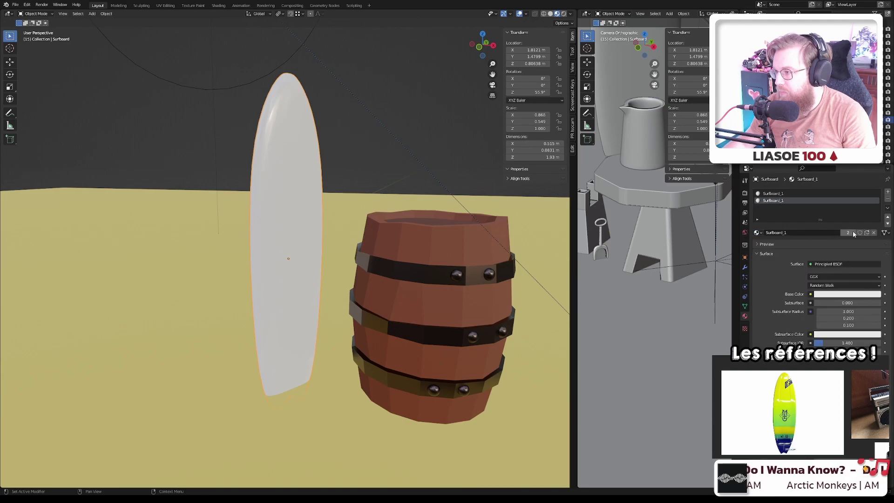
{"action": "left_click", "coordinate": [867, 233]}
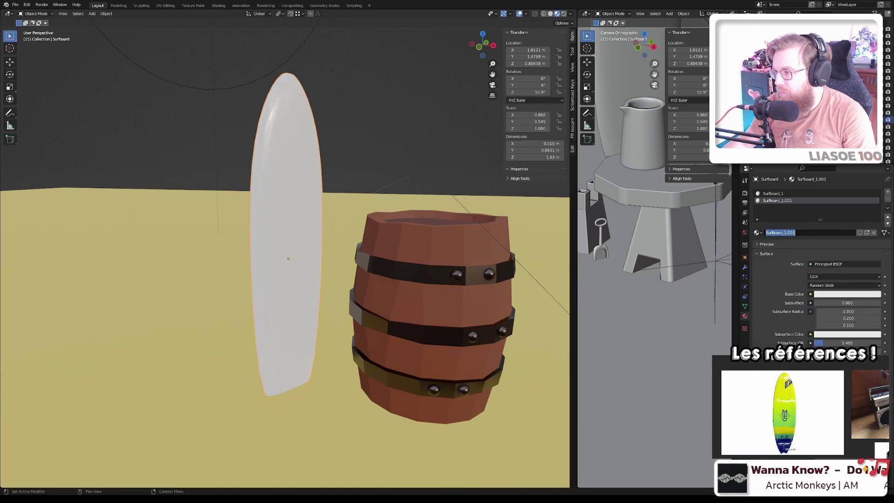
{"action": "left_click", "coordinate": [785, 233]}
{"action": "type", "text": "Surfboard_2"}
{"action": "key", "text": "Return"}
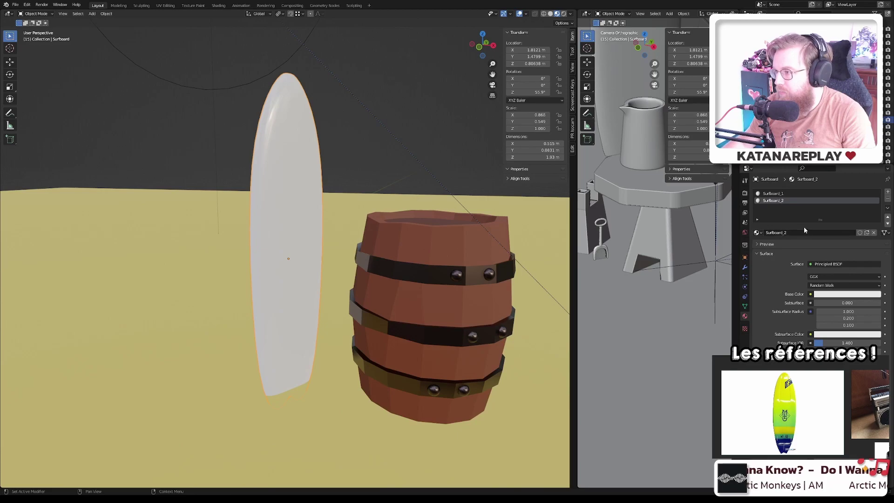
- Select a few deck faces in Edit Mode, then isolate the surfboard in Local View
{"action": "key", "text": "Tab"}
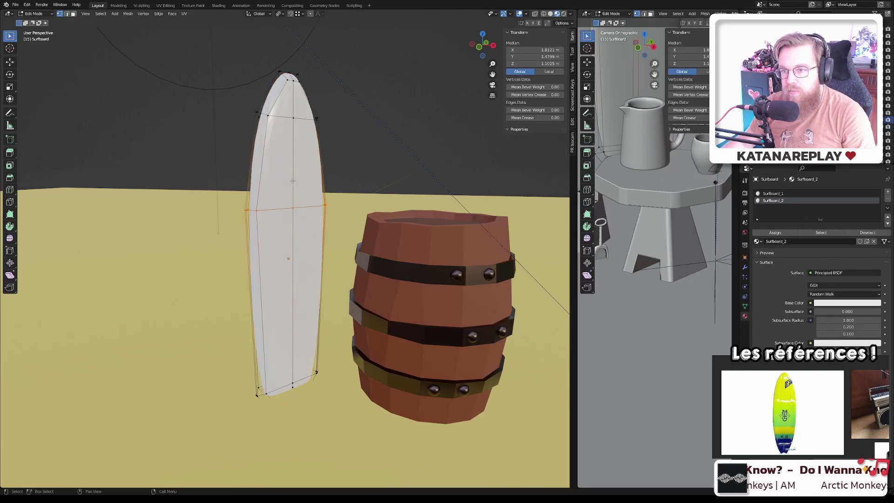
{"action": "scroll", "coordinate": [294, 184], "scroll_direction": "up", "scroll_amount": 3}
{"action": "left_click", "coordinate": [300, 77]}
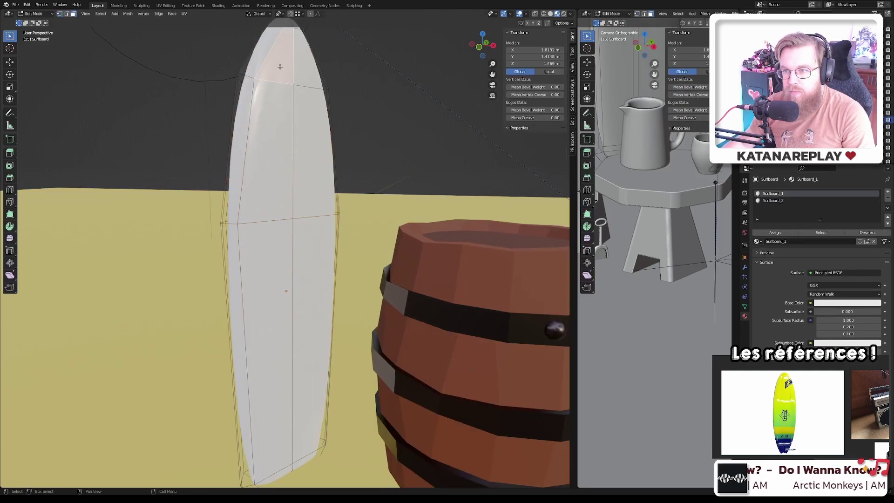
{"action": "left_click", "coordinate": [302, 115], "text": "shift"}
{"action": "left_click", "coordinate": [266, 154], "text": "shift"}
{"action": "left_click", "coordinate": [265, 349], "text": "shift"}
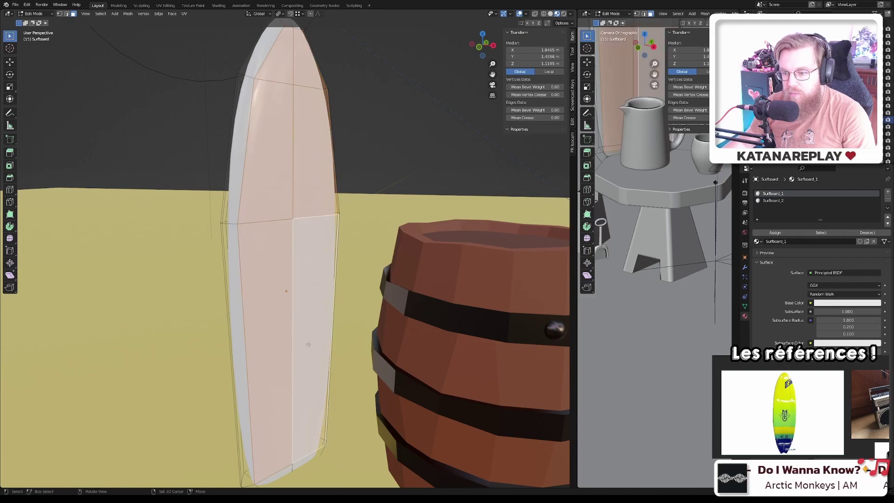
{"action": "middle_click_drag", "start_coordinate": [289, 347], "coordinate": [289, 328]}
{"action": "key", "text": "Tab"}
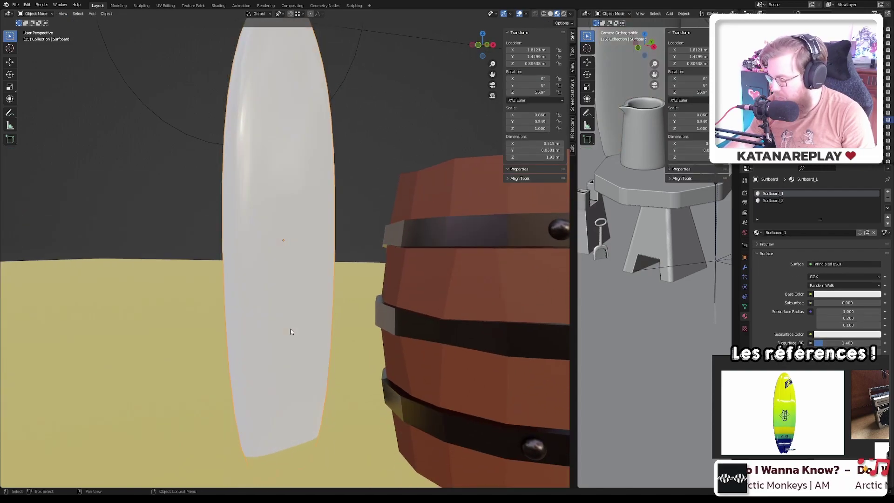
{"action": "key", "text": "KP_Divide"}
- Select the deck faces, including both tail faces, and make Surfboard_2 the active slot
{"action": "key", "text": "Tab"}
{"action": "scroll", "coordinate": [290, 331], "scroll_direction": "up", "scroll_amount": 3}
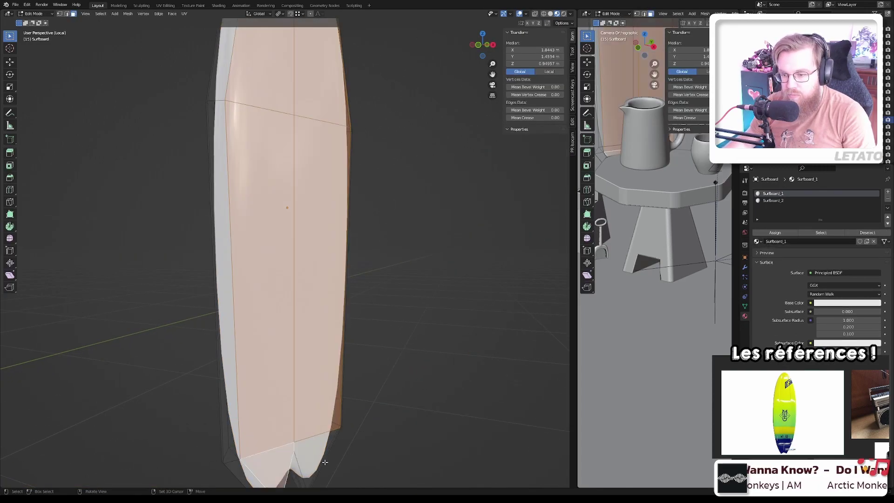
{"action": "middle_click_drag", "start_coordinate": [312, 460], "coordinate": [314, 112]}
{"action": "scroll", "coordinate": [248, 226], "scroll_direction": "down", "scroll_amount": 3}
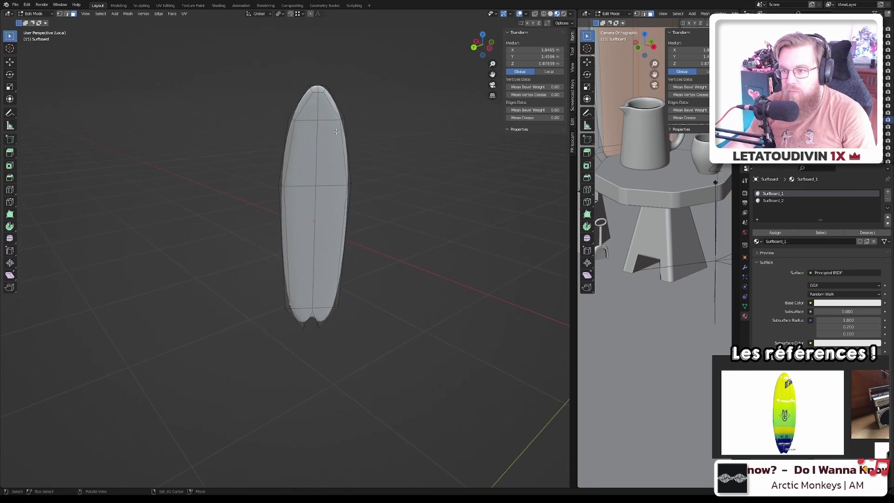
{"action": "left_click", "coordinate": [317, 107]}
{"action": "left_click", "coordinate": [331, 111], "text": "shift"}
{"action": "left_click", "coordinate": [305, 153], "text": "shift"}
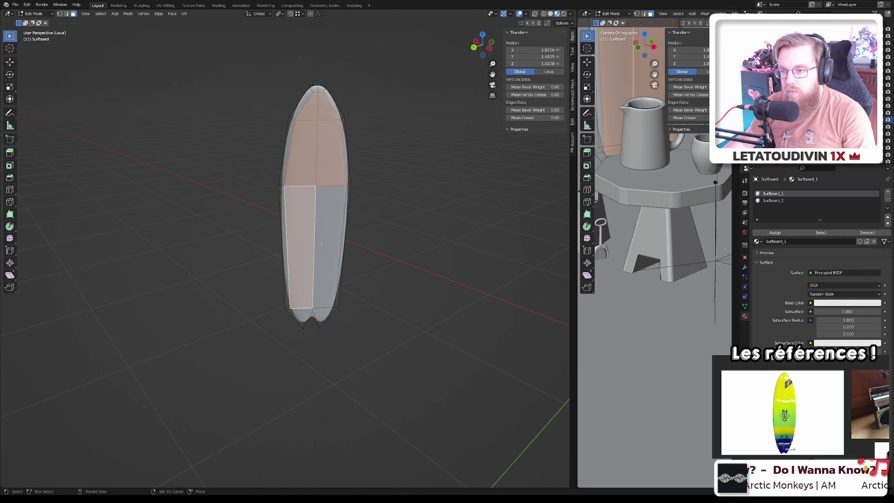
{"action": "left_click", "coordinate": [298, 246], "text": "shift"}
{"action": "left_click", "coordinate": [323, 313], "text": "shift"}
{"action": "left_click", "coordinate": [299, 314], "text": "shift"}
{"action": "middle_click_drag", "start_coordinate": [361, 265], "coordinate": [194, 253]}
{"action": "left_click", "coordinate": [785, 203]}
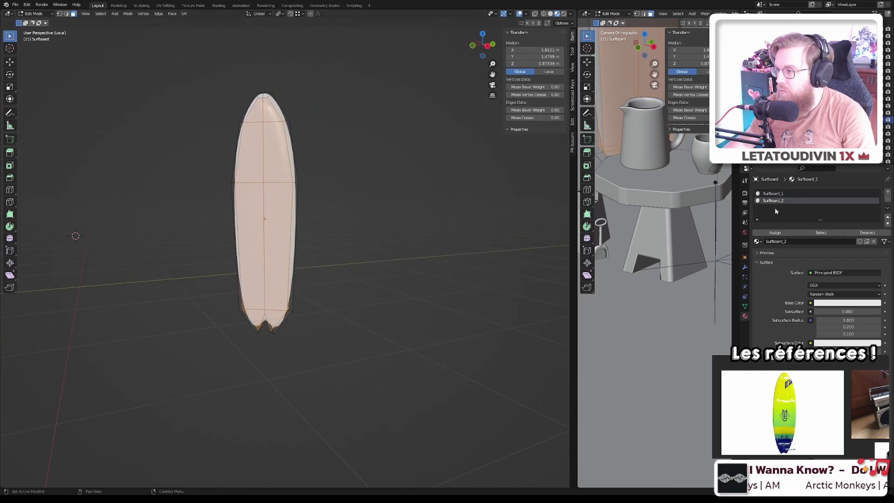
- Give the Surfboard_2 deck material a purple base colour lightened toward lavender
{"action": "left_click", "coordinate": [843, 306]}
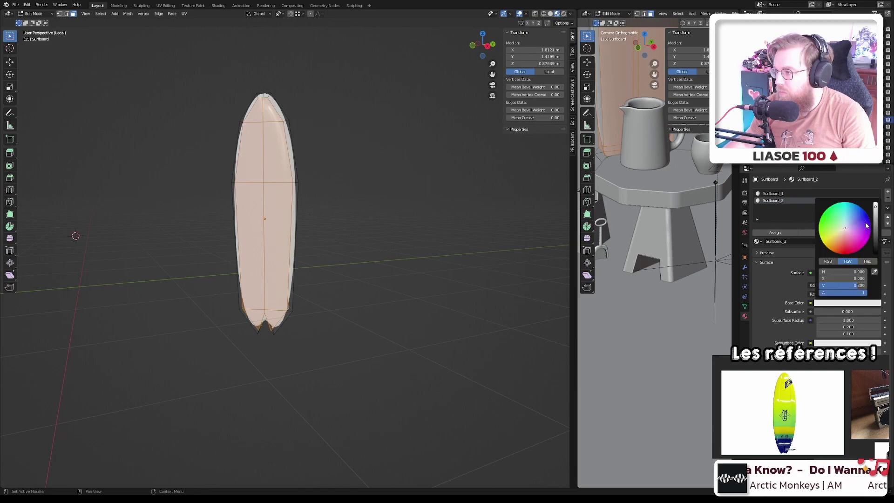
{"action": "left_click_drag", "start_coordinate": [867, 226], "coordinate": [862, 215]}
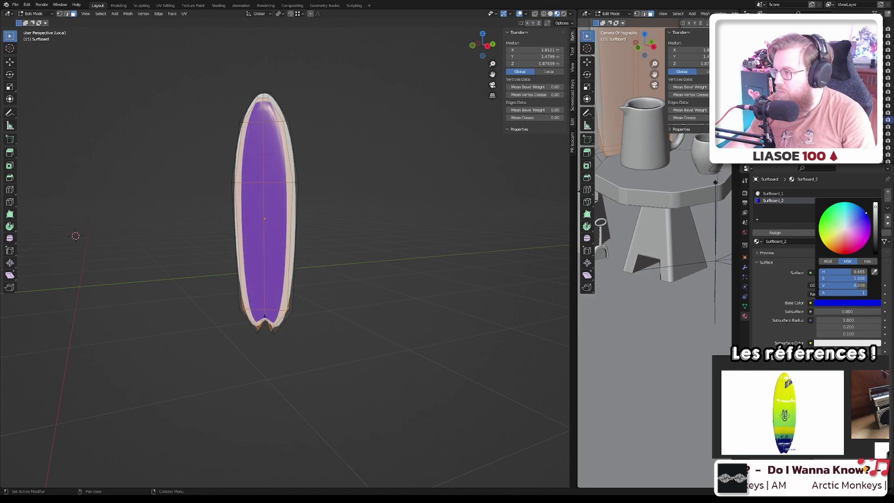
{"action": "mouse_move", "coordinate": [865, 211]}
{"action": "left_mouse_down"}
{"action": "mouse_move", "coordinate": [856, 212]}
{"action": "mouse_move", "coordinate": [867, 225]}
{"action": "left_mouse_up"}
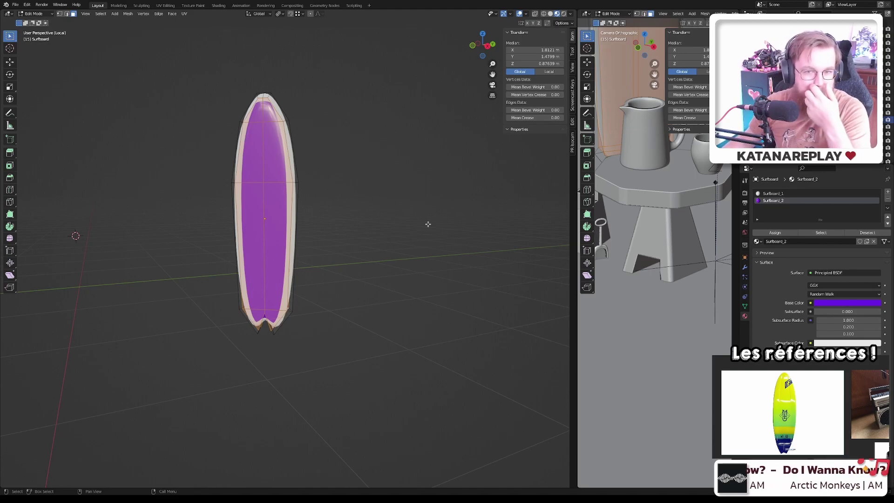
- Switch the camera viewport to Rendered shading from the Z pie menu
{"action": "scroll", "coordinate": [428, 224], "scroll_direction": "up", "scroll_amount": 2}
{"action": "scroll", "coordinate": [428, 224], "scroll_direction": "down", "scroll_amount": 3}
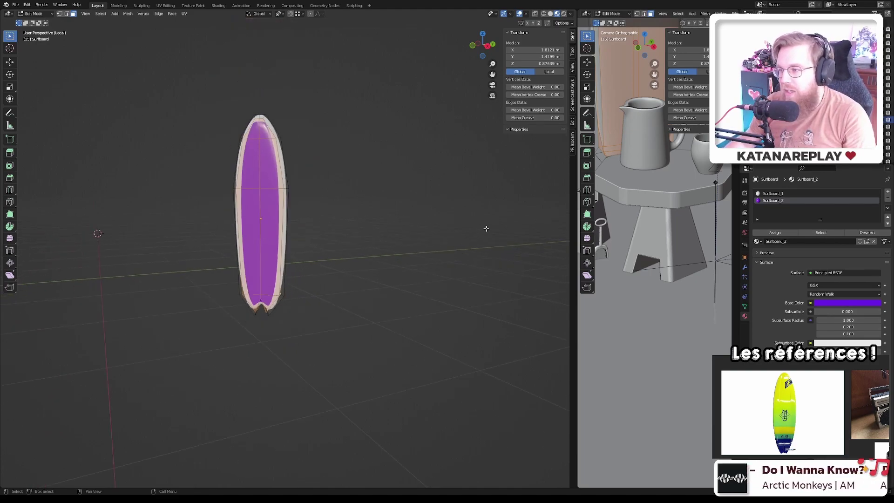
{"action": "scroll", "coordinate": [617, 241], "scroll_direction": "up", "scroll_amount": 1}
{"action": "scroll", "coordinate": [617, 242], "scroll_direction": "down", "scroll_amount": 4}
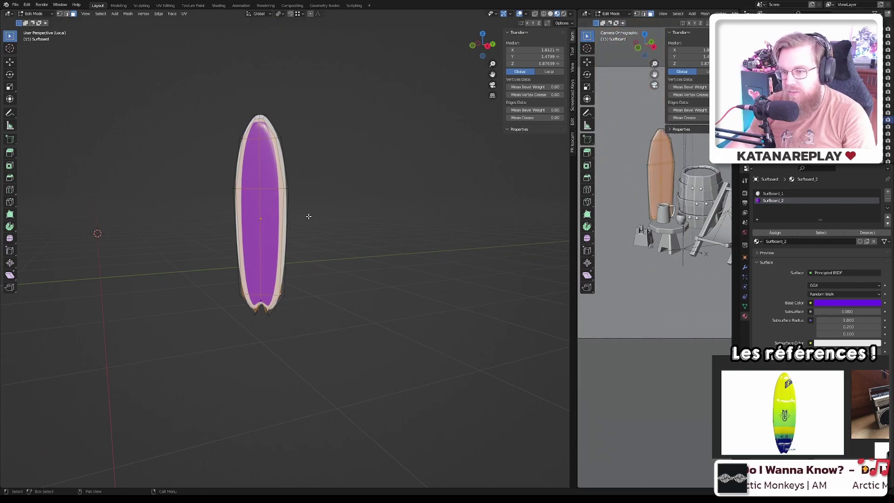
{"action": "key", "text": "z"}
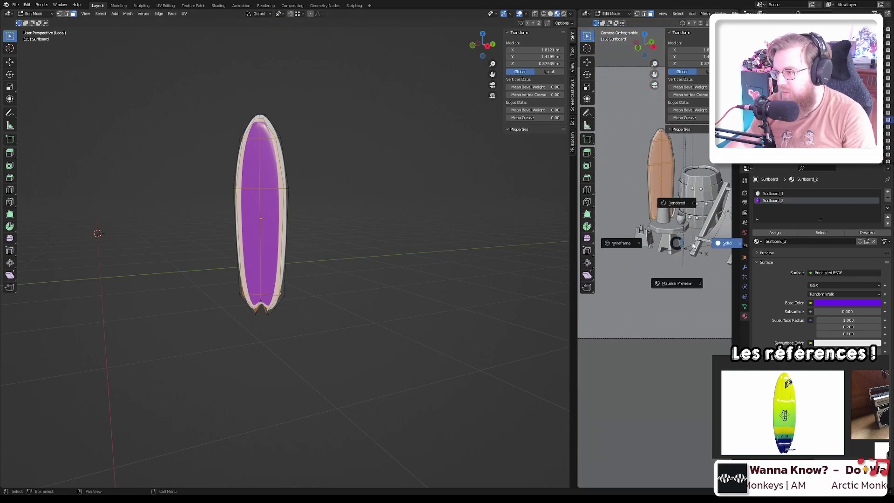
{"action": "left_click", "coordinate": [697, 204]}
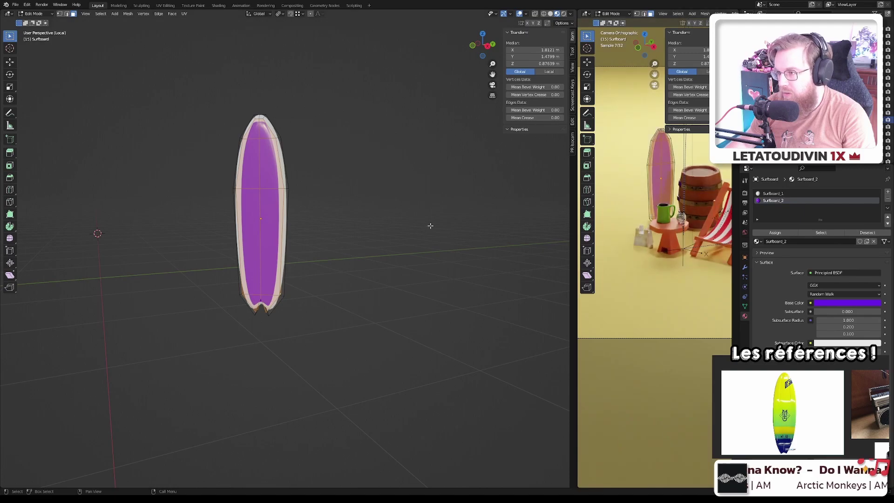
- Frame the surfboard tip in Edit Mode and switch to edge selection
{"action": "key", "text": "Tab"}
{"action": "middle_click_drag", "start_coordinate": [296, 198], "coordinate": [264, 173]}
{"action": "scroll", "coordinate": [268, 225], "scroll_direction": "up", "scroll_amount": 3}
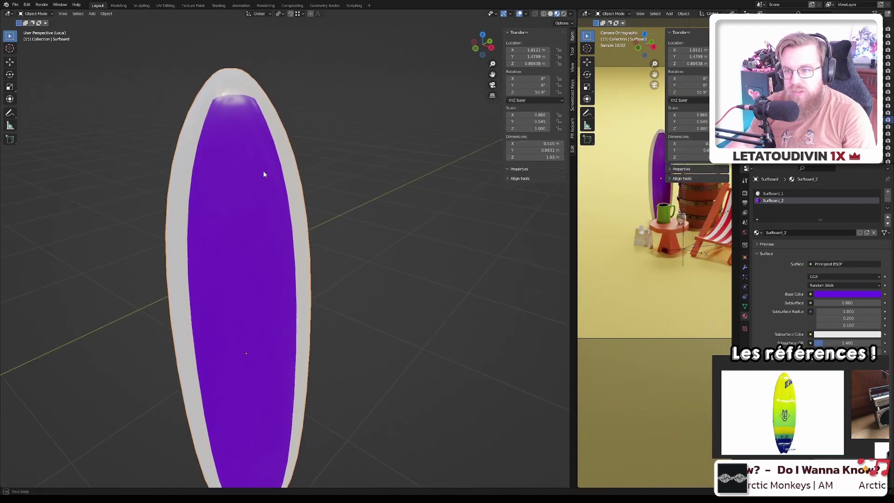
{"action": "key", "text": "Tab"}
{"action": "scroll", "coordinate": [255, 140], "scroll_direction": "up", "scroll_amount": 2}
{"action": "middle_click_drag", "start_coordinate": [255, 139], "coordinate": [243, 167]}
{"action": "scroll", "coordinate": [206, 184], "scroll_direction": "up", "scroll_amount": 3}
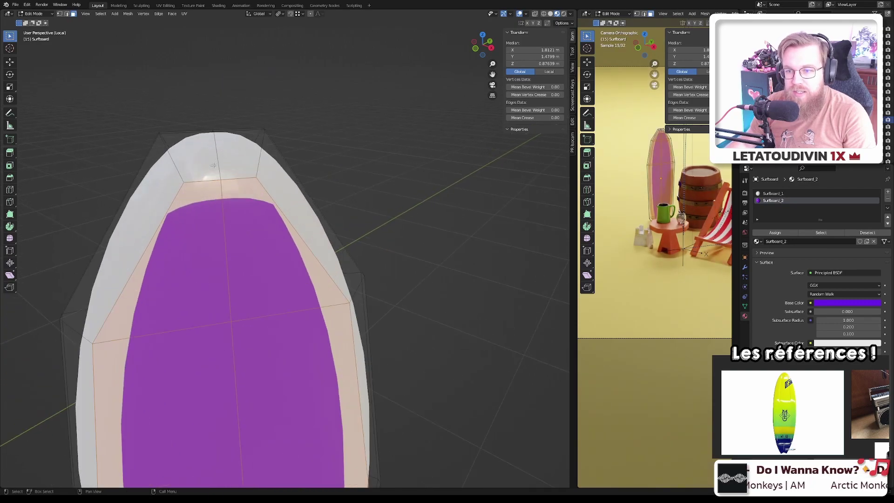
{"action": "key", "text": "2"}
- Select the edge loop near the board tip and edge-slide it toward the tip
{"action": "left_click", "coordinate": [205, 184]}
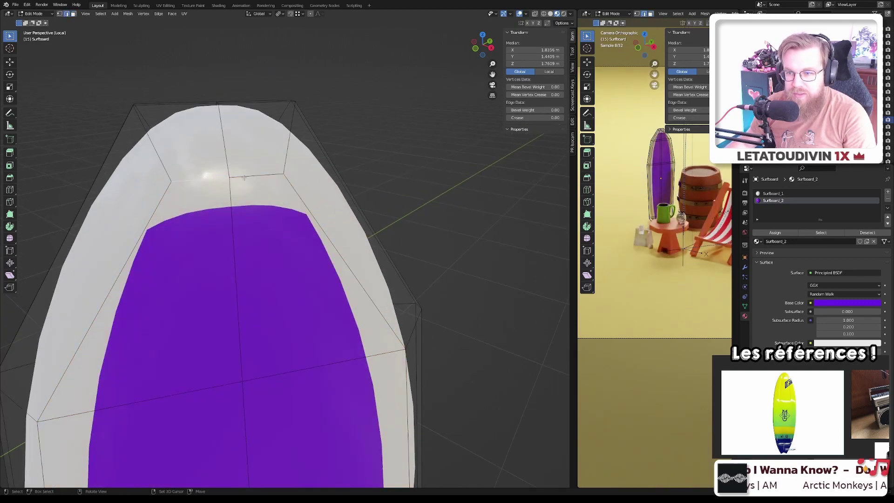
{"action": "middle_click_drag", "start_coordinate": [205, 184], "coordinate": [186, 165]}
{"action": "scroll", "coordinate": [186, 165], "scroll_direction": "down", "scroll_amount": 3}
{"action": "scroll", "coordinate": [398, 160], "scroll_direction": "down", "scroll_amount": 2}
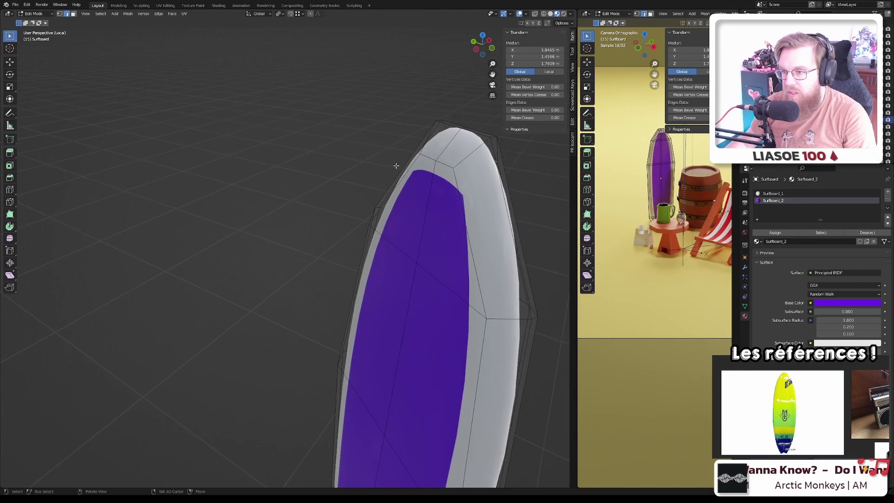
{"action": "left_click", "coordinate": [427, 157]}
{"action": "middle_click_drag", "start_coordinate": [427, 157], "coordinate": [245, 159]}
{"action": "key", "text": "g"}
{"action": "key", "text": "g"}
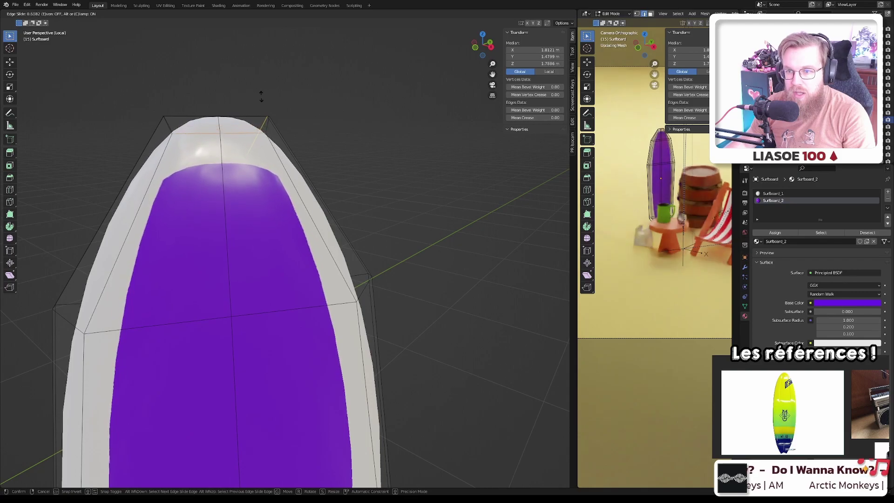
{"action": "left_click", "coordinate": [312, 123]}
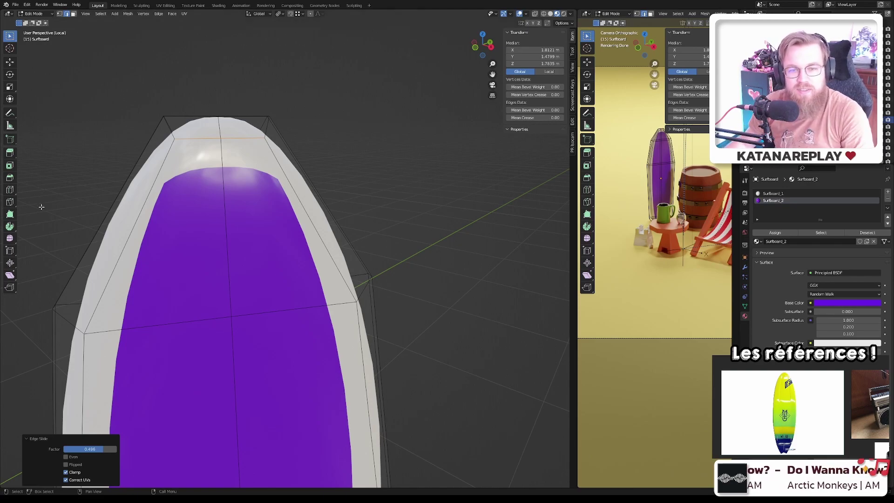
- Exit local view back to the full beach scene and save objects.blend
{"action": "scroll", "coordinate": [210, 280], "scroll_direction": "down", "scroll_amount": 6}
{"action": "middle_click_drag", "start_coordinate": [205, 285], "coordinate": [238, 321]}
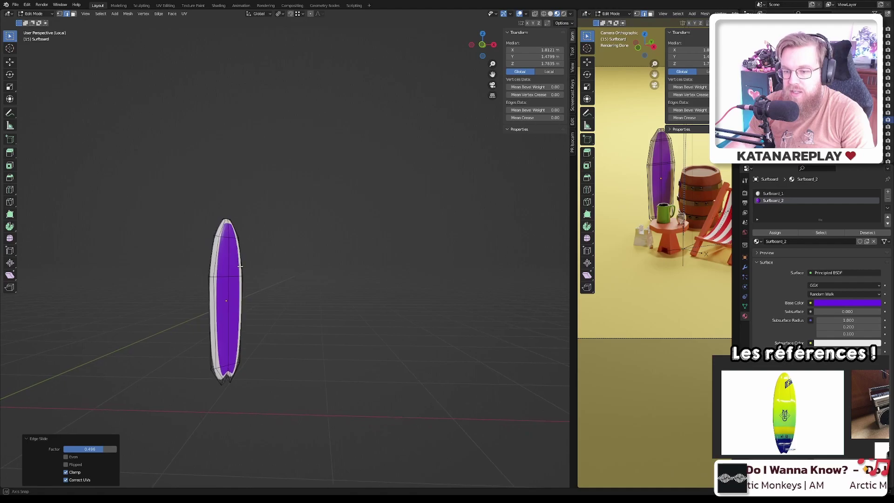
{"action": "key", "text": "KP_Divide"}
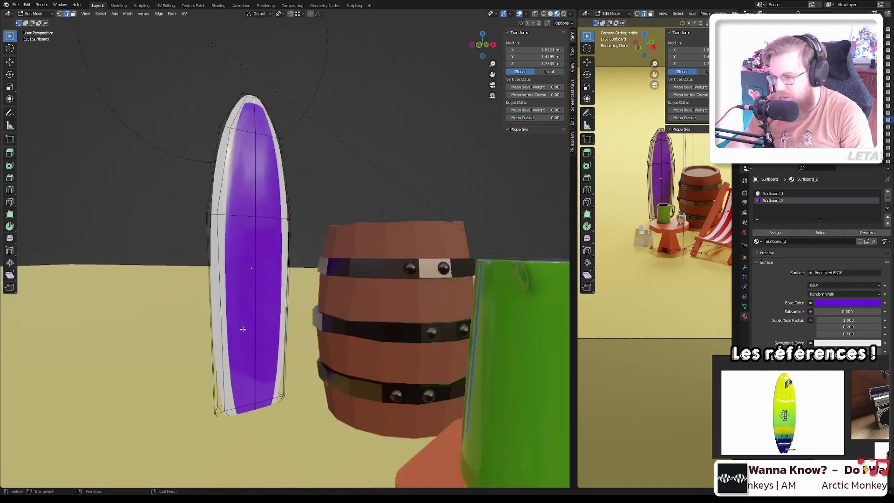
{"action": "key", "text": "ctrl+s"}
- Shift the deck's base colour hue to magenta and save the file
{"action": "scroll", "coordinate": [281, 311], "scroll_direction": "down", "scroll_amount": 1}
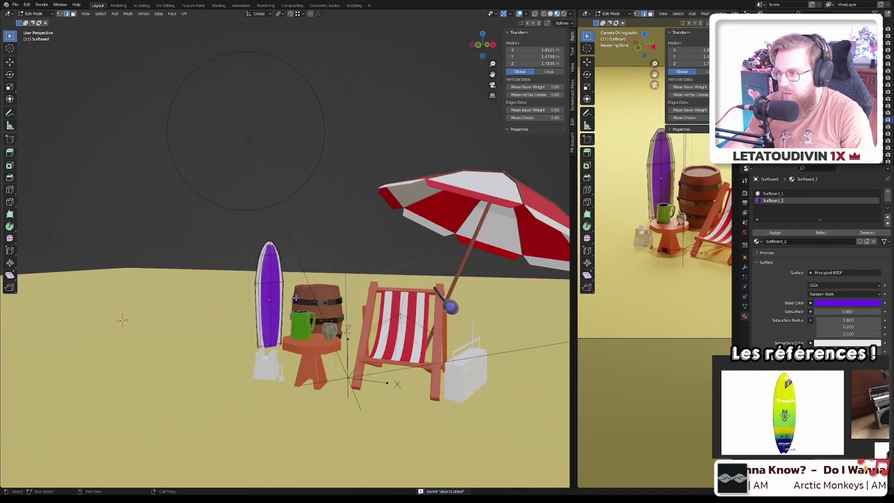
{"action": "middle_click_drag", "start_coordinate": [622, 227], "coordinate": [596, 247], "text": "shift"}
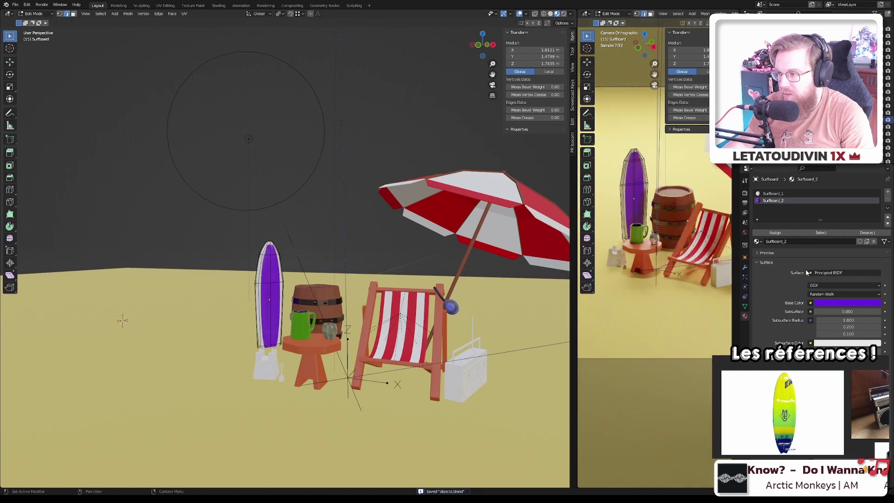
{"action": "left_click", "coordinate": [846, 305]}
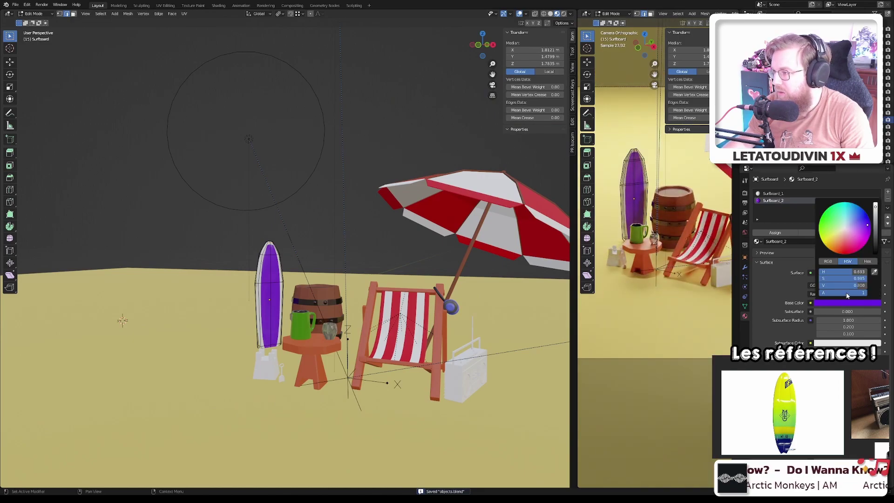
{"action": "left_click", "coordinate": [864, 237]}
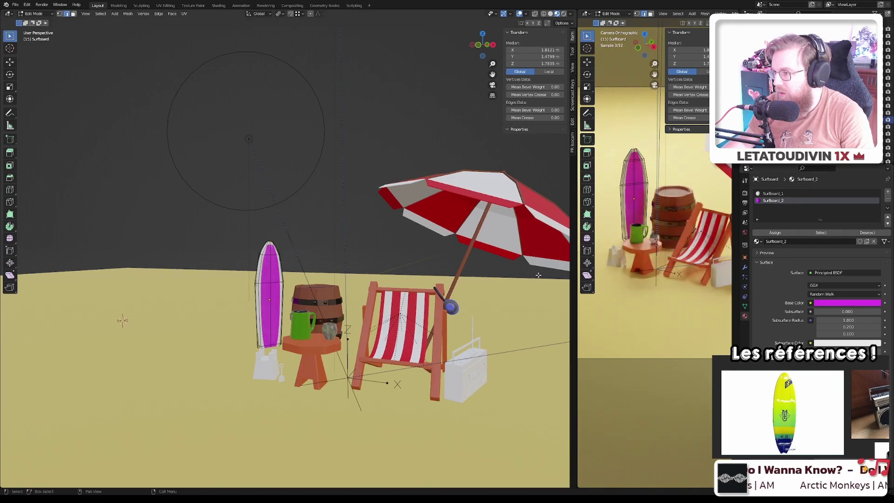
{"action": "scroll", "coordinate": [538, 275], "scroll_direction": "up", "scroll_amount": 3}
{"action": "scroll", "coordinate": [368, 295], "scroll_direction": "down", "scroll_amount": 3}
{"action": "key", "text": "ctrl+s"}
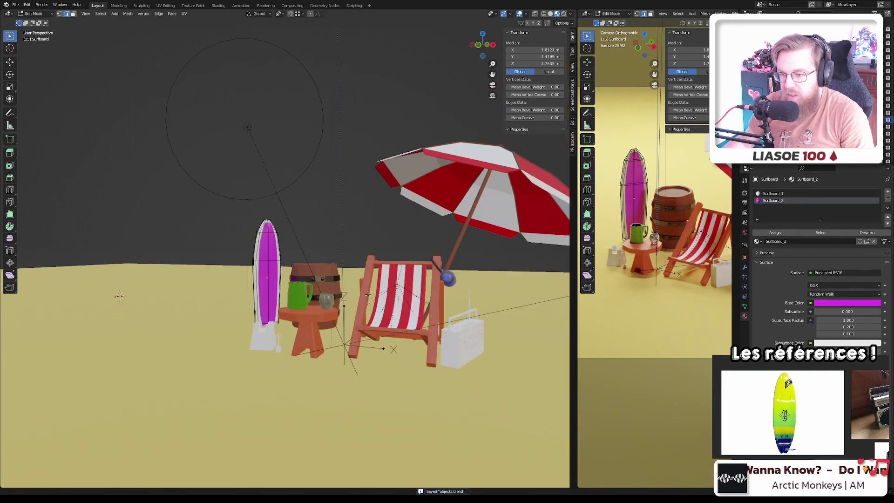
- Return to Object Mode and select the sandcastle
{"action": "middle_click_drag", "start_coordinate": [368, 295], "coordinate": [366, 331]}
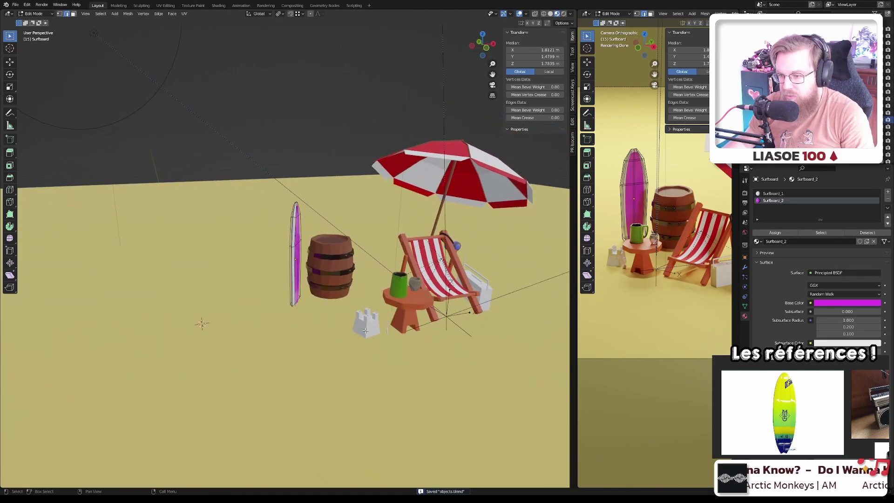
{"action": "key", "text": "Tab"}
{"action": "left_click", "coordinate": [365, 328]}
- Create a new material on the shovel and rename the sandcastle object to Castle
{"action": "scroll", "coordinate": [365, 328], "scroll_direction": "up", "scroll_amount": 3}
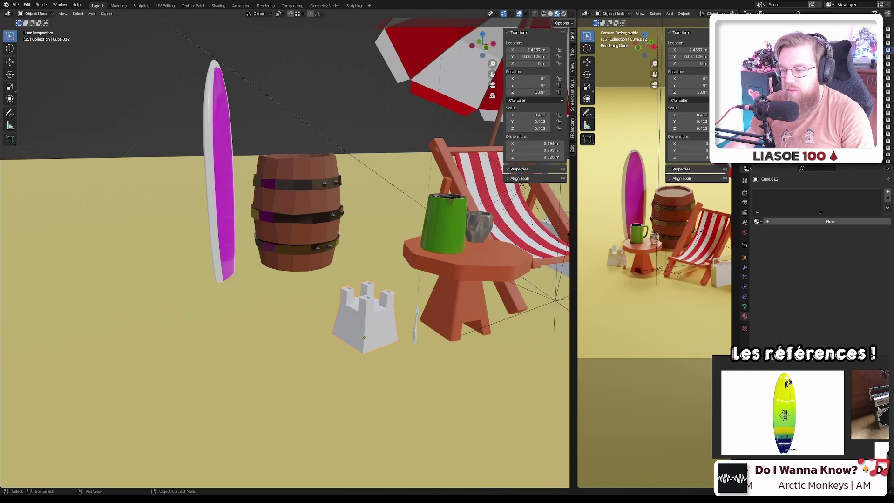
{"action": "left_click", "coordinate": [764, 221]}
{"action": "double_click", "coordinate": [787, 220]}
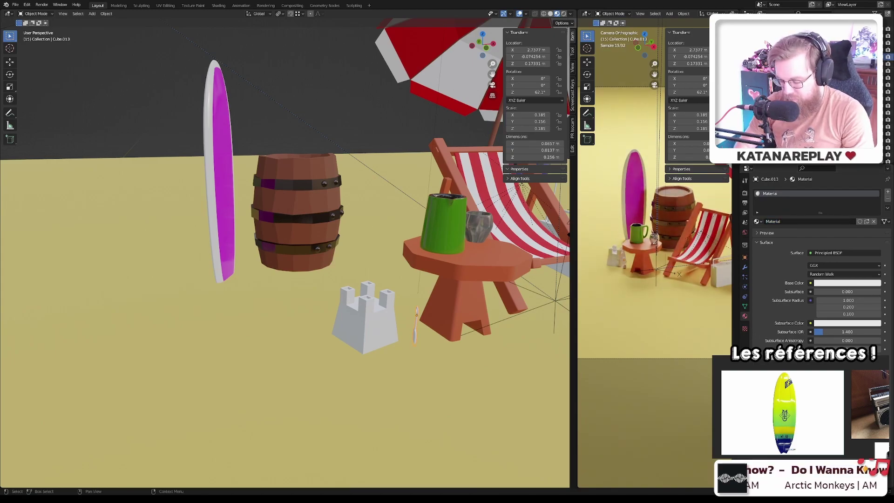
{"action": "left_click", "coordinate": [866, 112]}
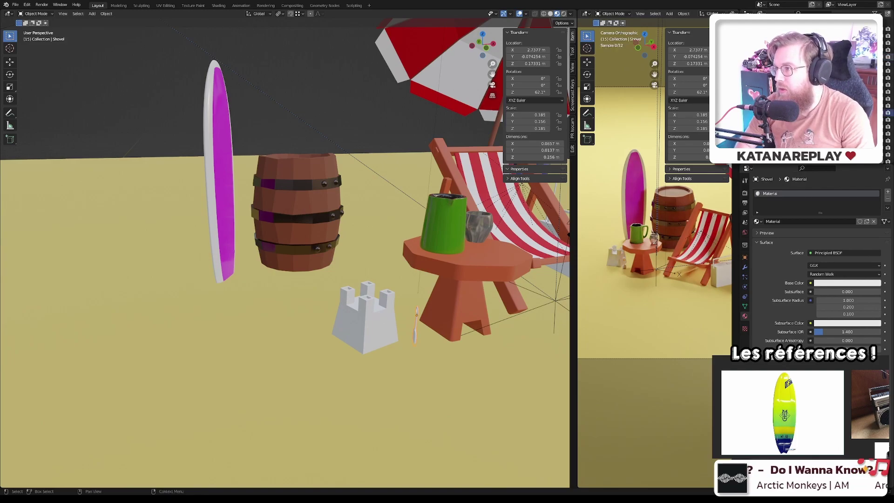
{"action": "left_click", "coordinate": [380, 314]}
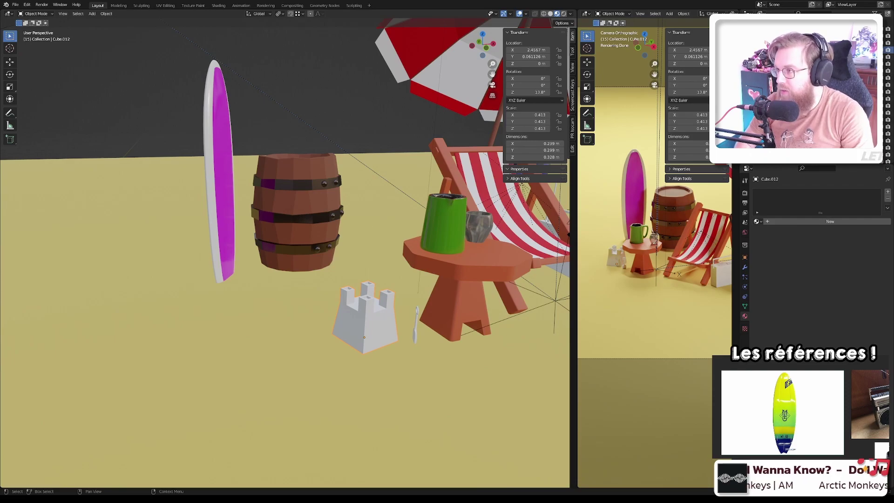
{"action": "key", "text": "Return"}
- Reselect the shovel and name its new material Shovel
{"action": "left_click", "coordinate": [417, 338]}
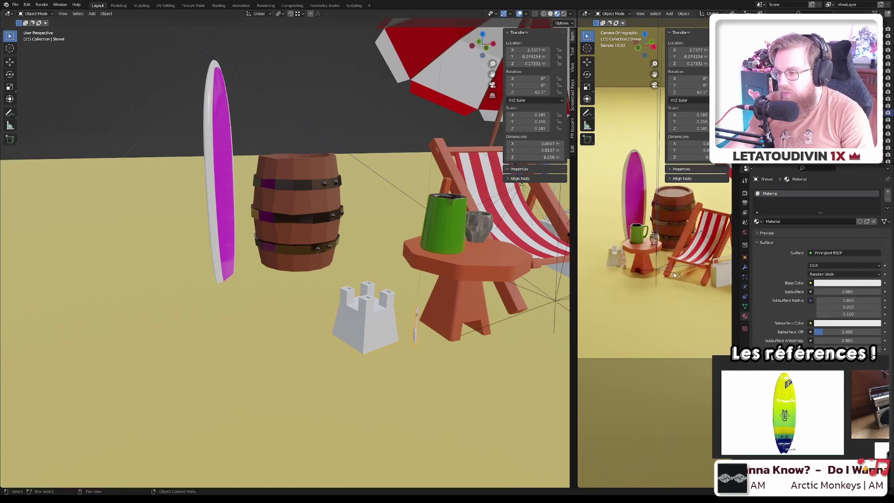
{"action": "type", "text": "Shovel"}
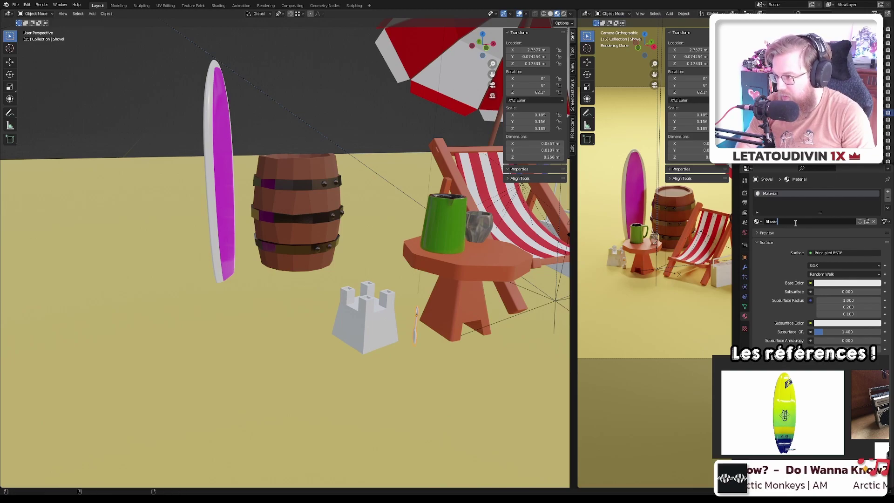
{"action": "key", "text": "Return"}
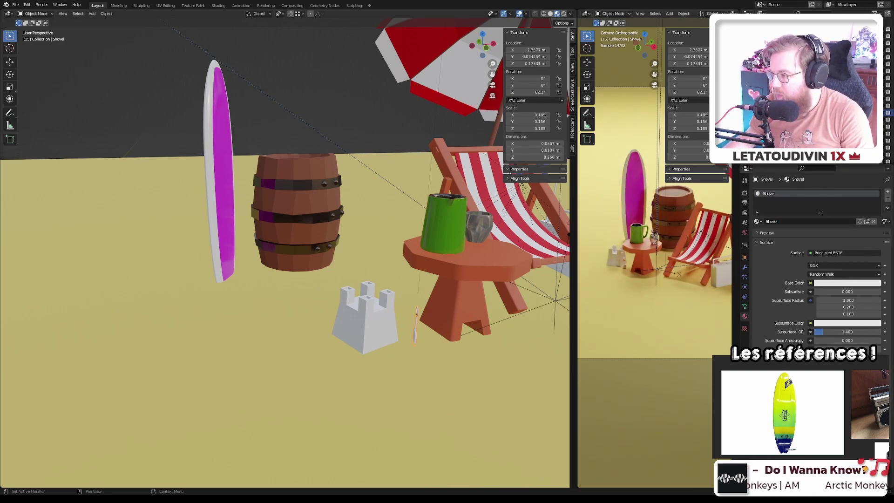
- Set the Shovel material's base colour to bright green on the colour wheel
{"action": "scroll", "coordinate": [621, 270], "scroll_direction": "up", "scroll_amount": 5}
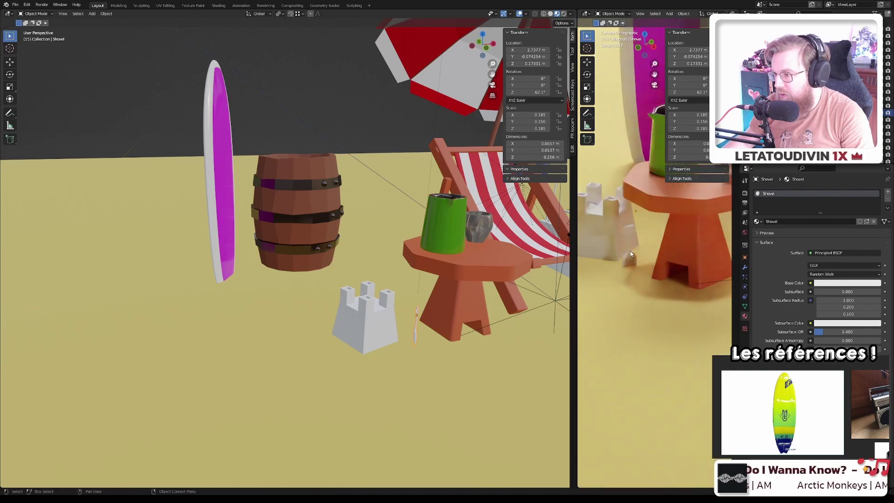
{"action": "scroll", "coordinate": [630, 250], "scroll_direction": "up", "scroll_amount": 5}
{"action": "scroll", "coordinate": [610, 298], "scroll_direction": "up", "scroll_amount": 3}
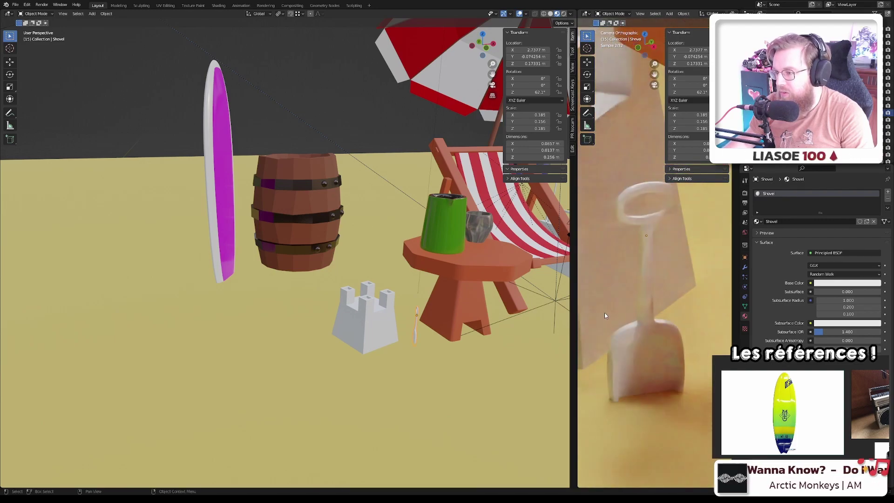
{"action": "left_click_drag", "start_coordinate": [577, 306], "coordinate": [416, 303]}
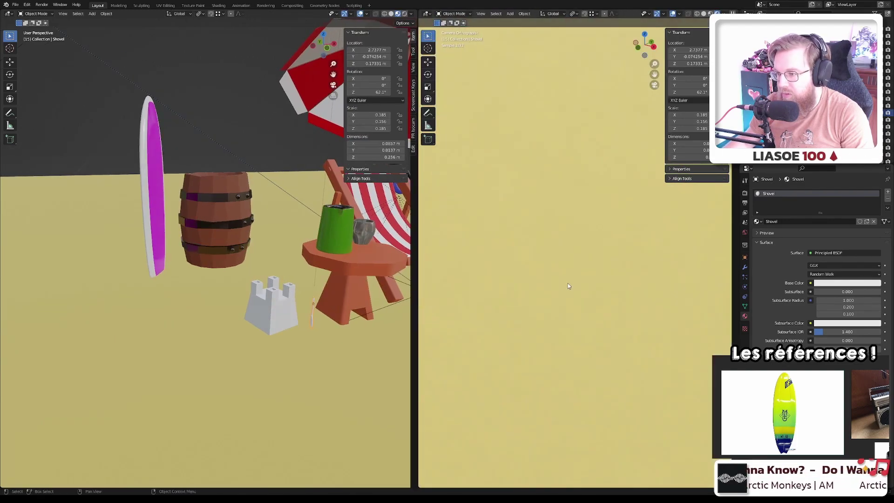
{"action": "scroll", "coordinate": [559, 287], "scroll_direction": "down", "scroll_amount": 6}
{"action": "scroll", "coordinate": [573, 288], "scroll_direction": "up", "scroll_amount": 5}
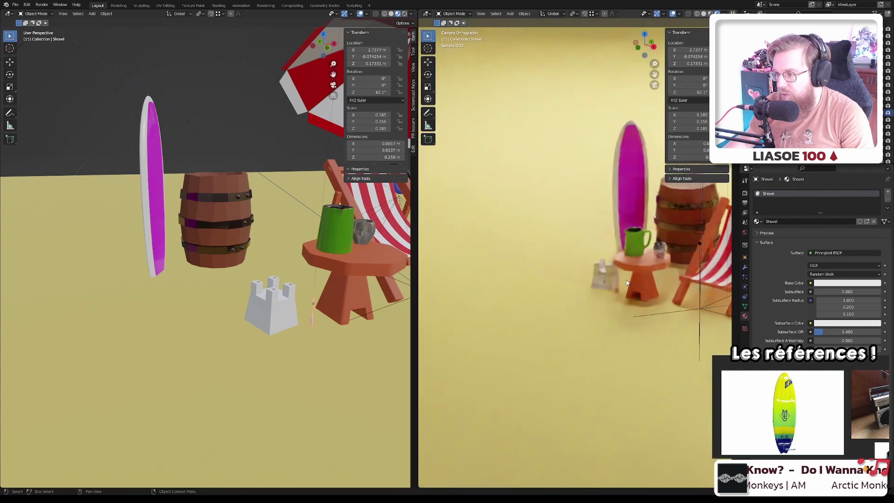
{"action": "scroll", "coordinate": [585, 292], "scroll_direction": "up", "scroll_amount": 5}
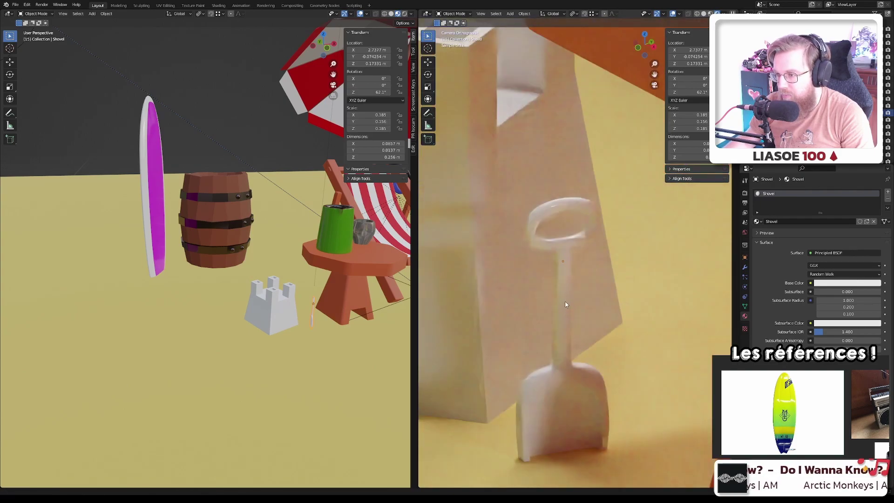
{"action": "left_click", "coordinate": [837, 285]}
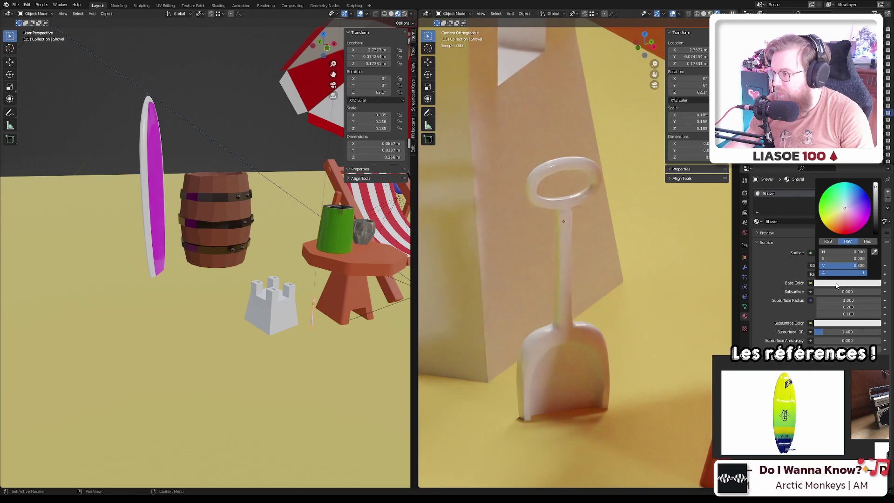
{"action": "left_click_drag", "start_coordinate": [828, 196], "coordinate": [822, 193]}
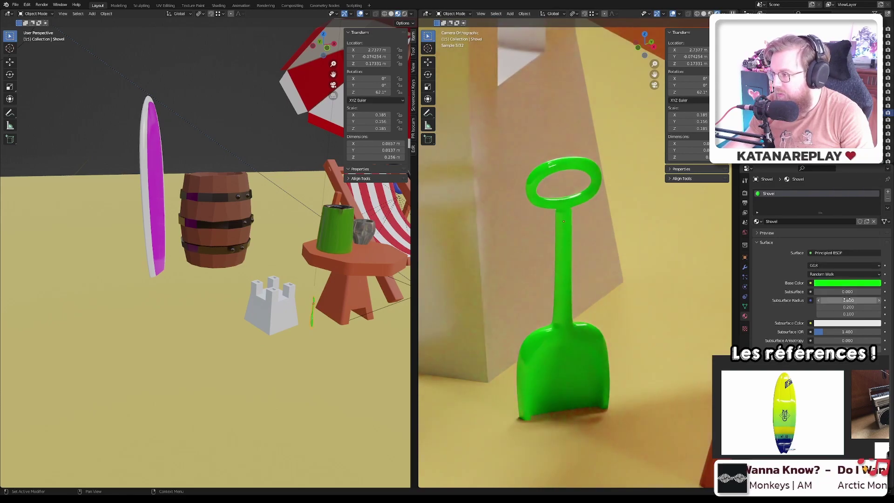
{"action": "left_click", "coordinate": [842, 284]}
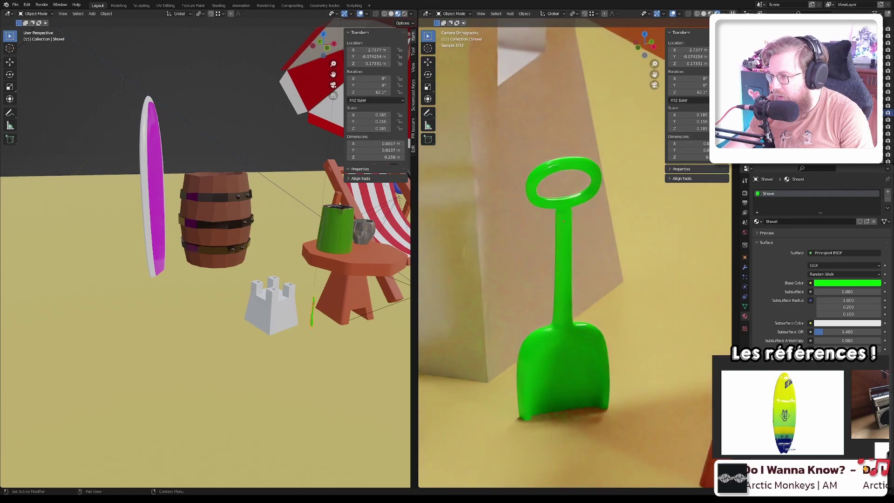
{"action": "left_click", "coordinate": [529, 276]}
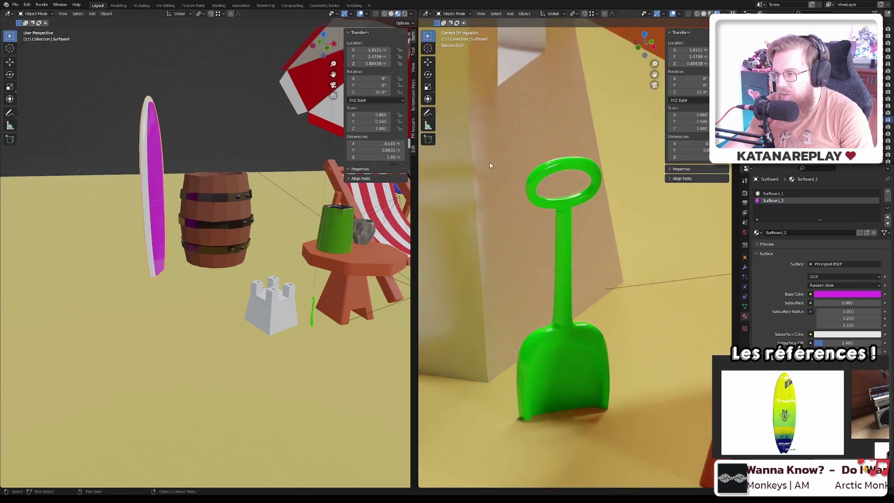
- Pan the rendered view over the table, surfboard and deck chair, reselect the shovel, then pick the sandcastle
{"action": "scroll", "coordinate": [489, 166], "scroll_direction": "down", "scroll_amount": 3}
{"action": "scroll", "coordinate": [489, 164], "scroll_direction": "down", "scroll_amount": 5}
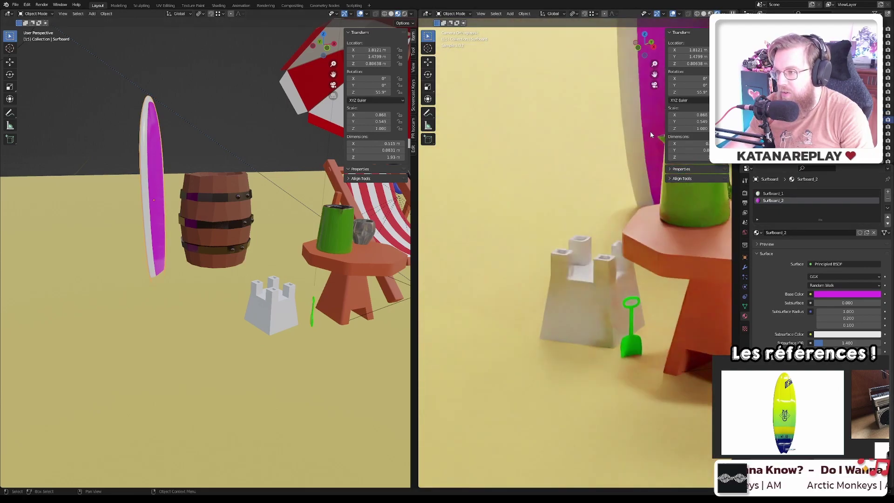
{"action": "middle_click_drag", "start_coordinate": [569, 223], "coordinate": [527, 286]}
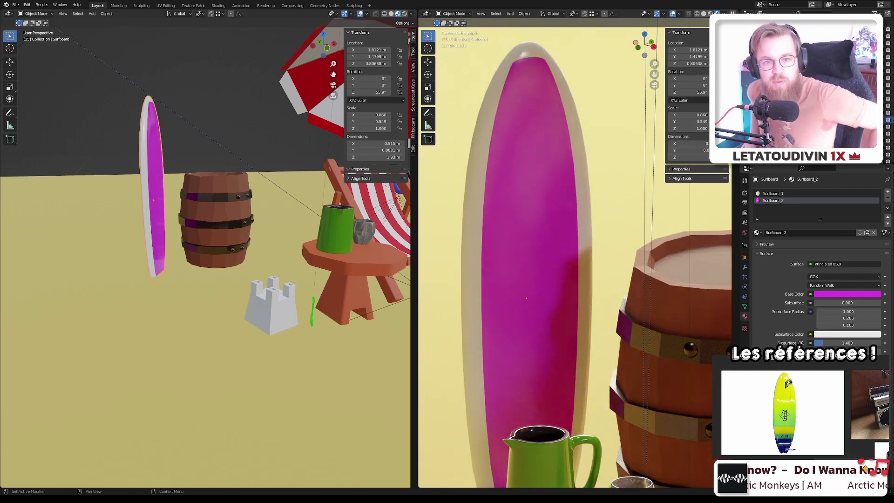
{"action": "middle_click_drag", "start_coordinate": [608, 364], "coordinate": [566, 190], "text": "shift"}
{"action": "scroll", "coordinate": [576, 281], "scroll_direction": "down", "scroll_amount": 4}
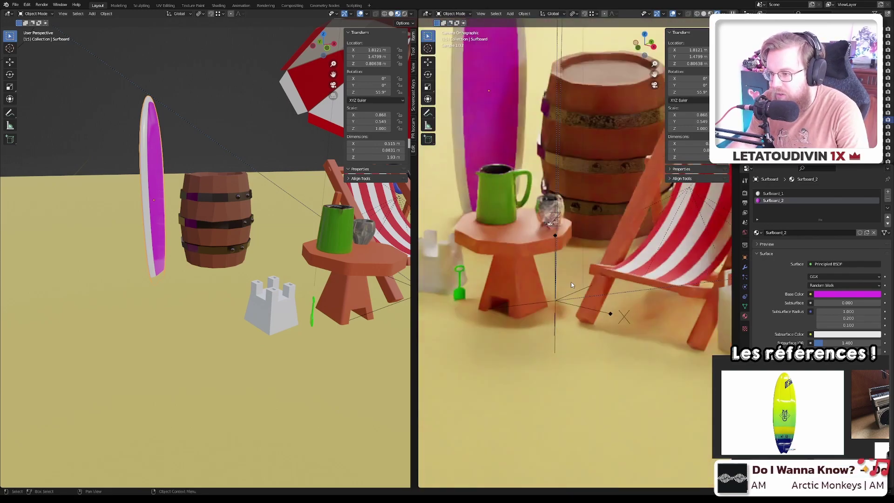
{"action": "scroll", "coordinate": [542, 273], "scroll_direction": "up", "scroll_amount": 10}
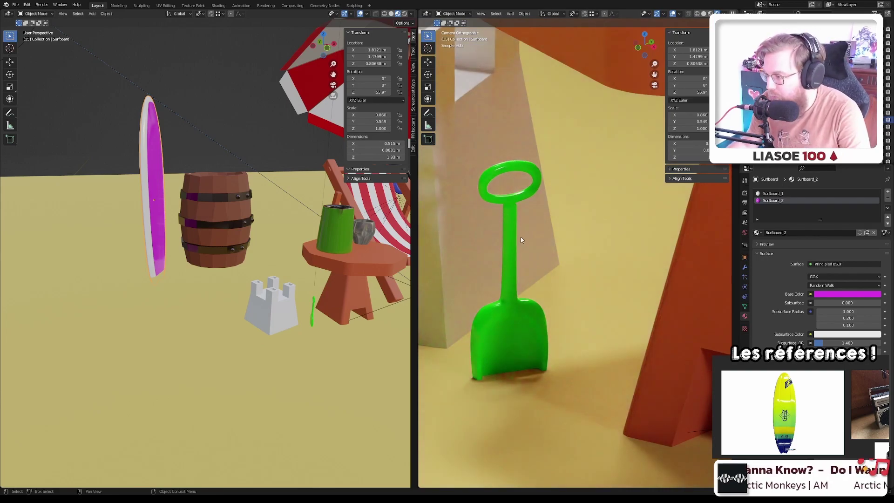
{"action": "left_click", "coordinate": [509, 285]}
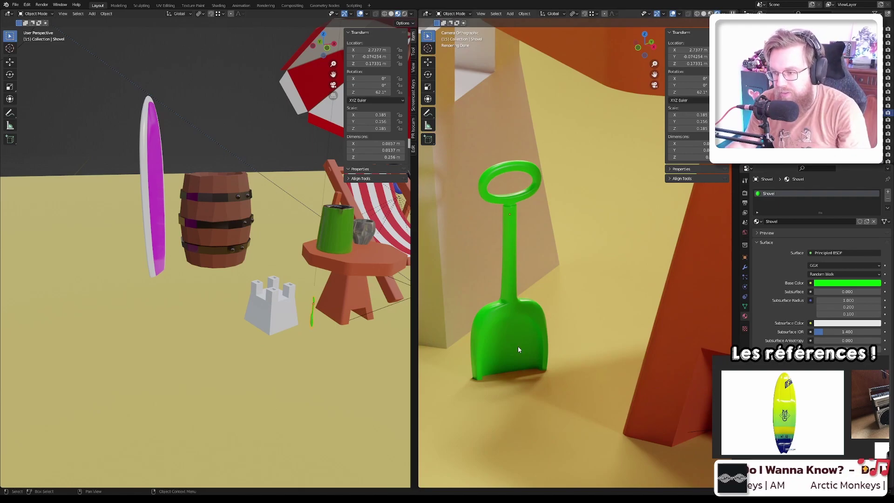
{"action": "scroll", "coordinate": [523, 346], "scroll_direction": "up", "scroll_amount": 2}
{"action": "scroll", "coordinate": [499, 306], "scroll_direction": "down", "scroll_amount": 4}
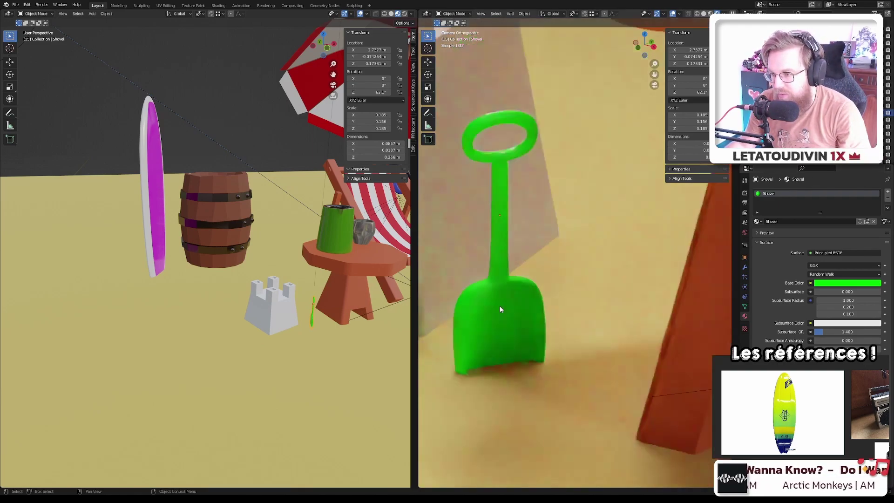
{"action": "left_click", "coordinate": [568, 335]}
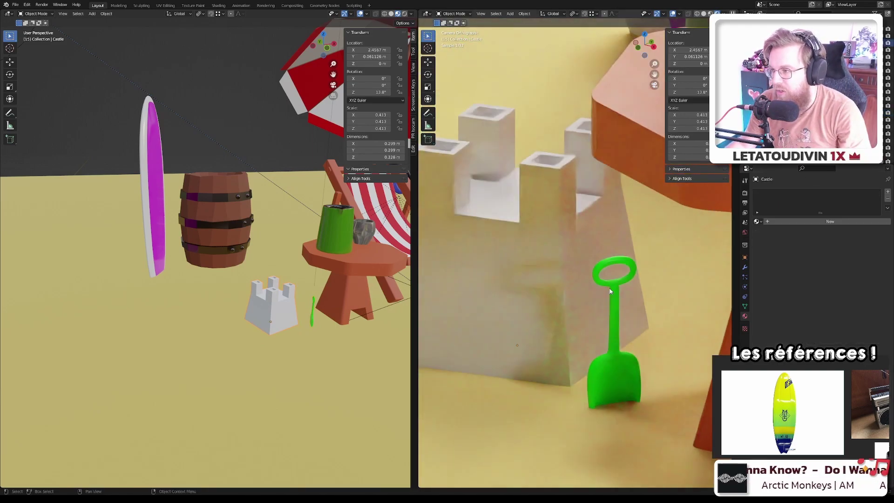
- Give the sandcastle a single-user copy of the Shovel material renamed Castle
{"action": "left_click", "coordinate": [758, 221]}
{"action": "scroll", "coordinate": [773, 289], "scroll_direction": "down", "scroll_amount": 5}
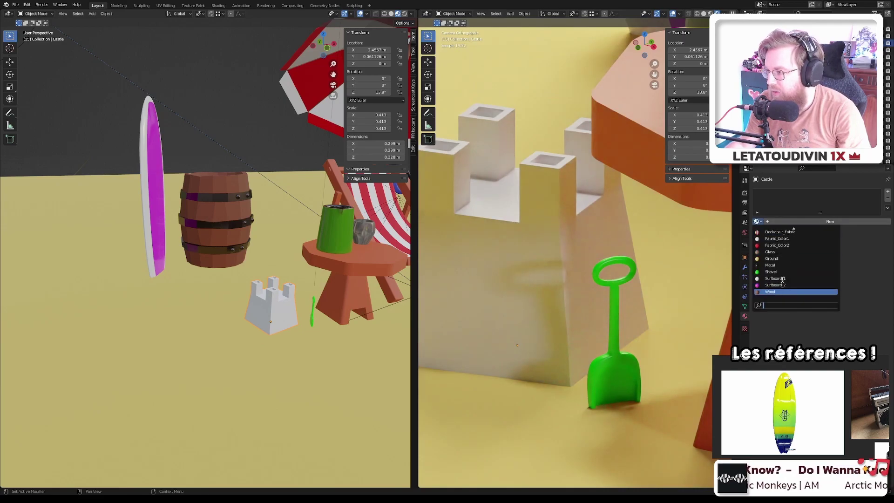
{"action": "left_click", "coordinate": [782, 274]}
{"action": "left_click", "coordinate": [848, 221]}
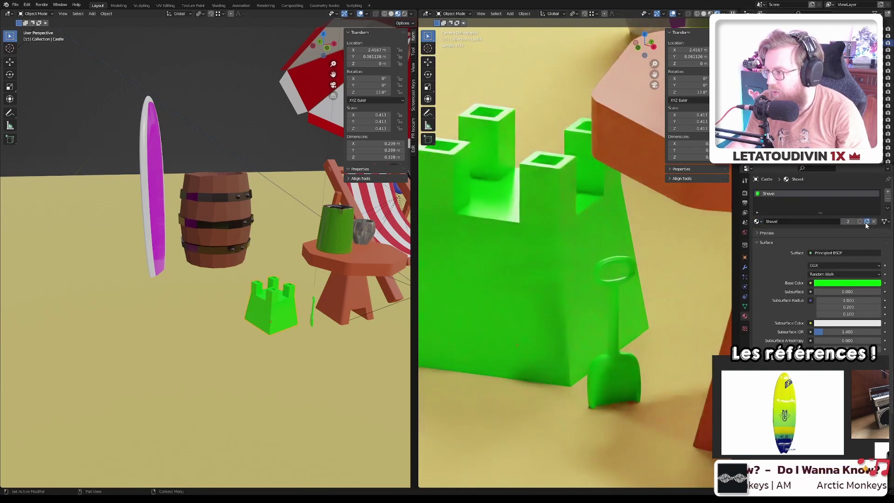
{"action": "left_click", "coordinate": [816, 222]}
{"action": "type", "text": "castle"}
{"action": "key", "text": "Return"}
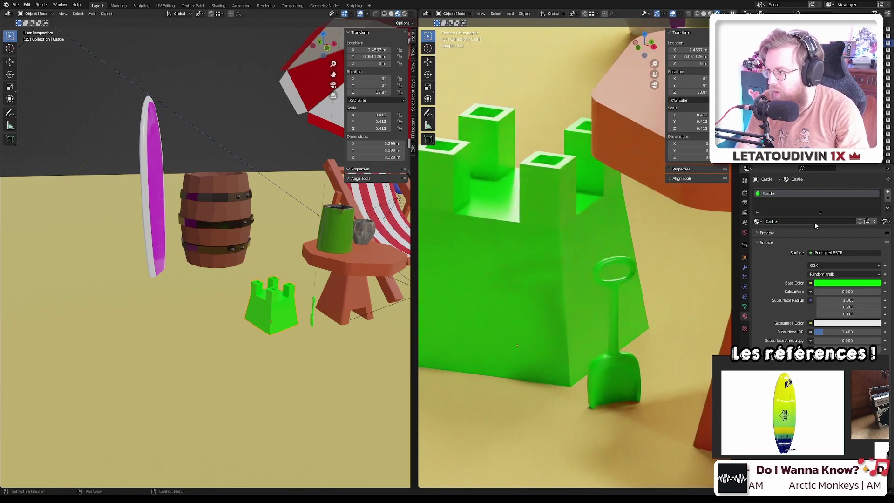
- Try several hues, then settle the Castle base colour on a slightly pinkish crimson red
{"action": "left_click", "coordinate": [844, 282]}
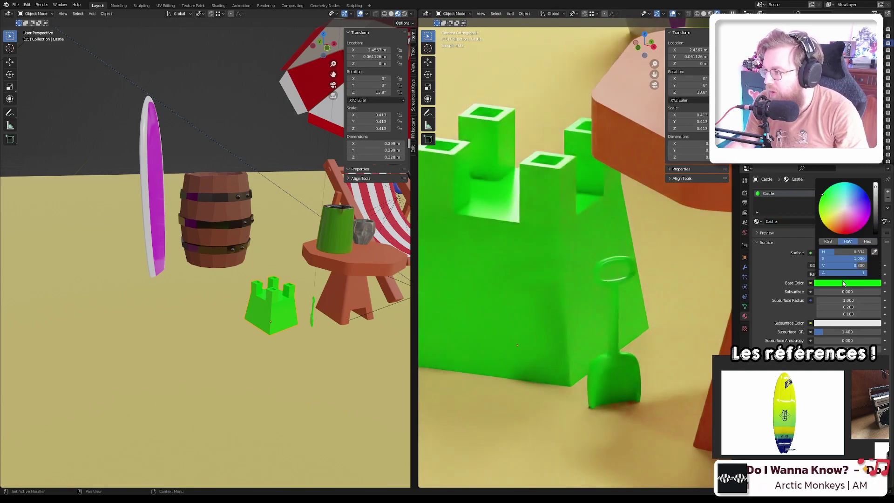
{"action": "left_click", "coordinate": [836, 191]}
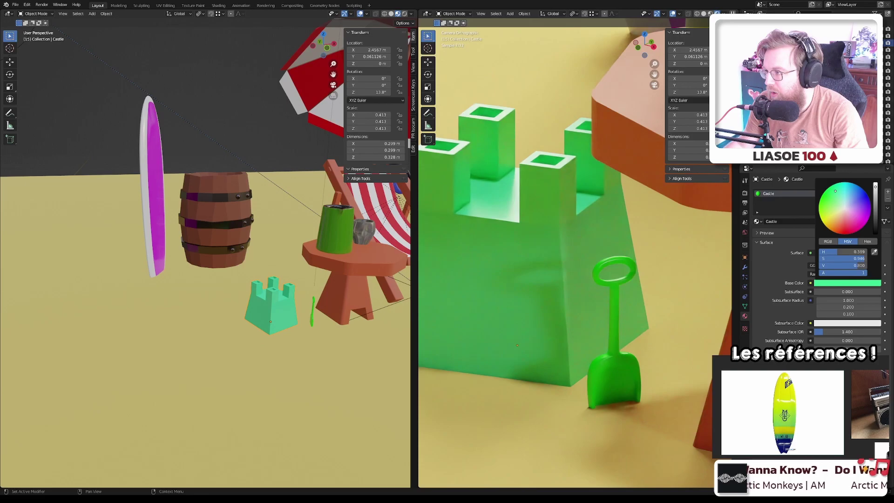
{"action": "left_click", "coordinate": [833, 223]}
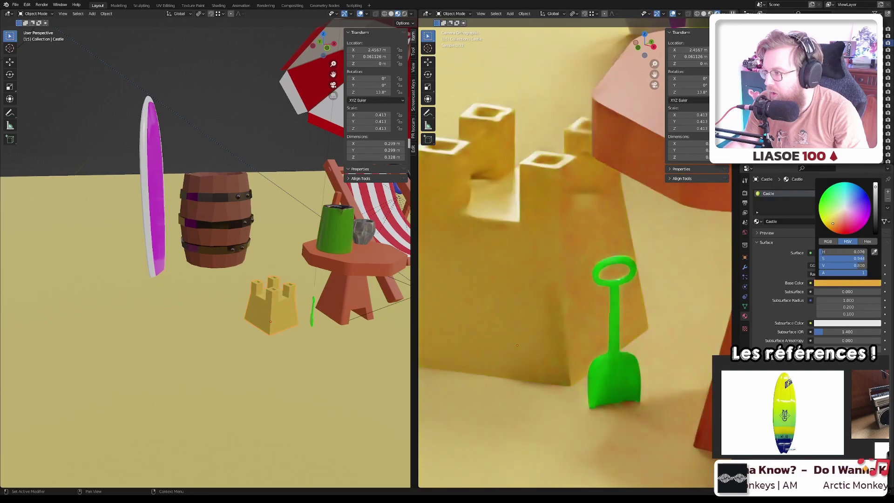
{"action": "left_click", "coordinate": [848, 214]}
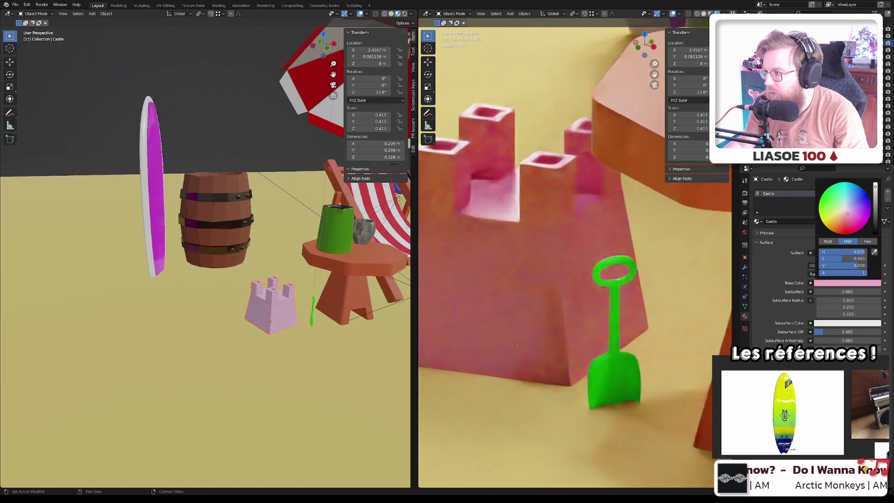
{"action": "left_click", "coordinate": [851, 226]}
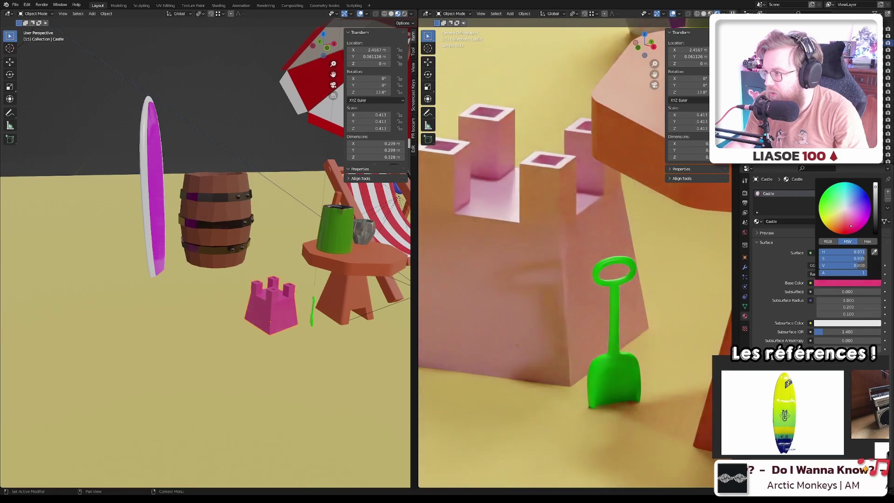
{"action": "left_click", "coordinate": [847, 232]}
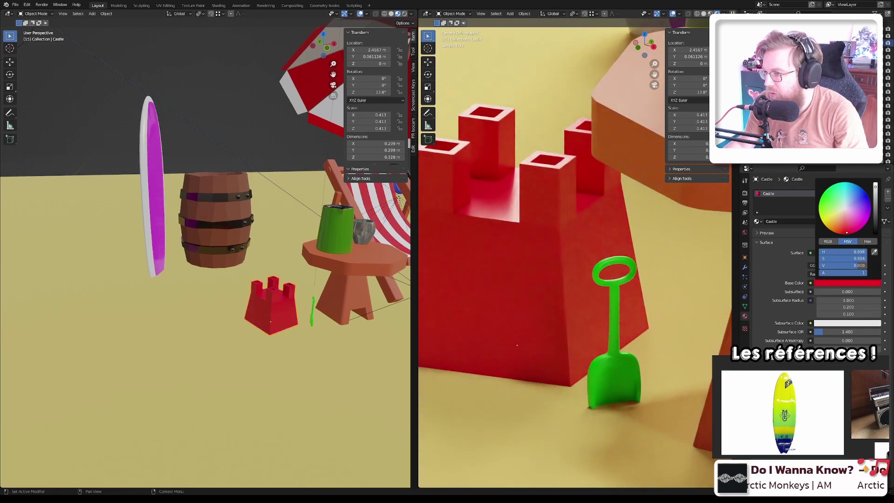
{"action": "left_click", "coordinate": [847, 232]}
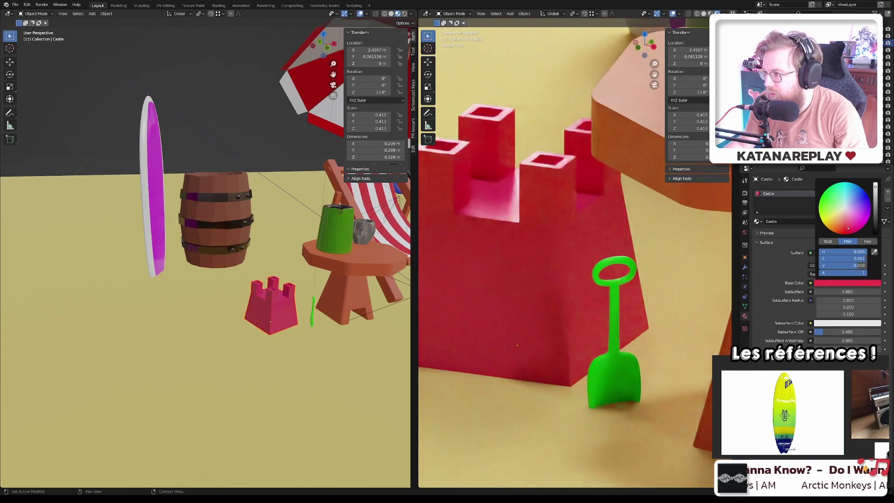
{"action": "left_click", "coordinate": [849, 229]}
{"action": "scroll", "coordinate": [532, 263], "scroll_direction": "down", "scroll_amount": 8}
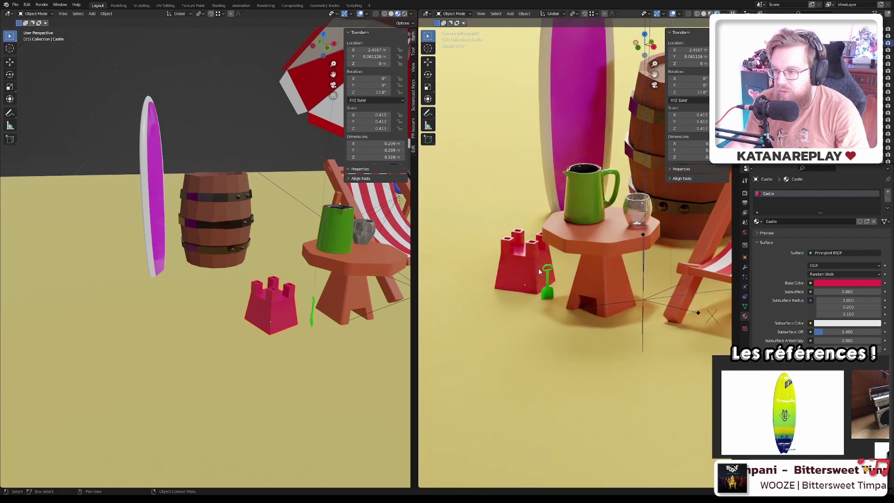
- Turn the rendered view to show the deck chair, boombox and umbrella, then save objects.blend
{"action": "scroll", "coordinate": [538, 268], "scroll_direction": "down", "scroll_amount": 3}
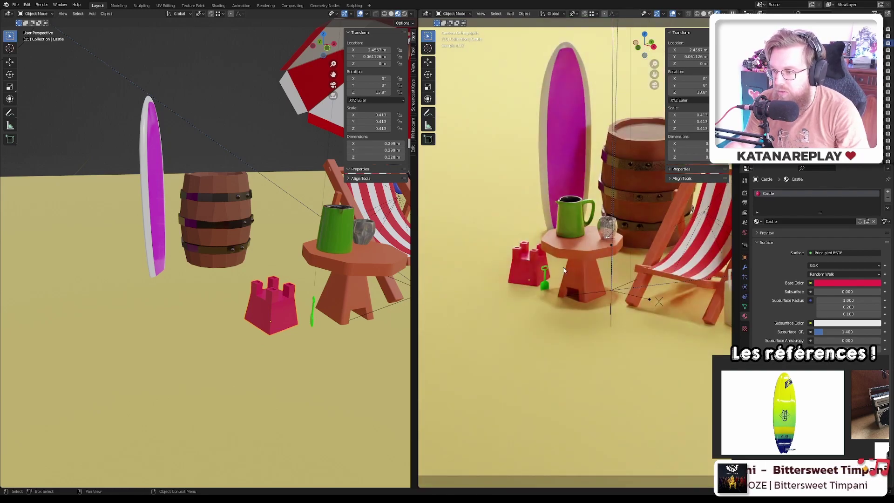
{"action": "middle_click_drag", "start_coordinate": [635, 266], "coordinate": [555, 267]}
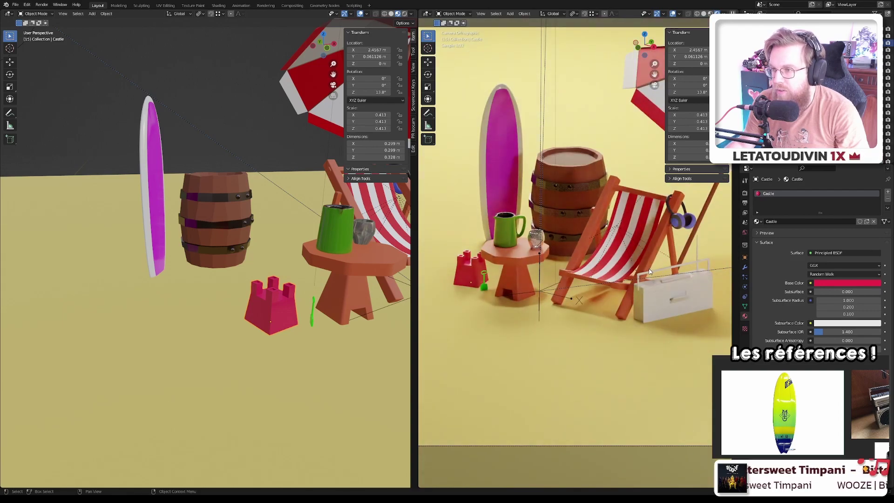
{"action": "middle_click_drag", "start_coordinate": [656, 286], "coordinate": [570, 273]}
{"action": "key", "text": "ctrl+s"}
{"action": "scroll", "coordinate": [594, 297], "scroll_direction": "up", "scroll_amount": 5}
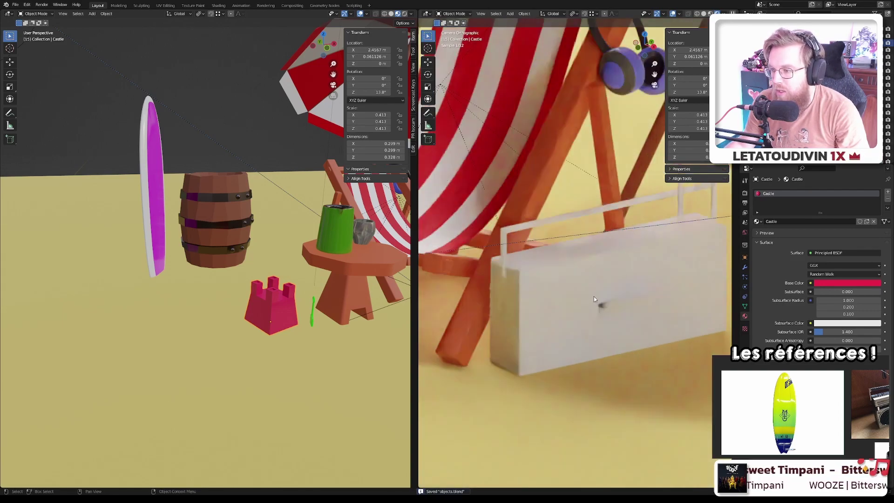
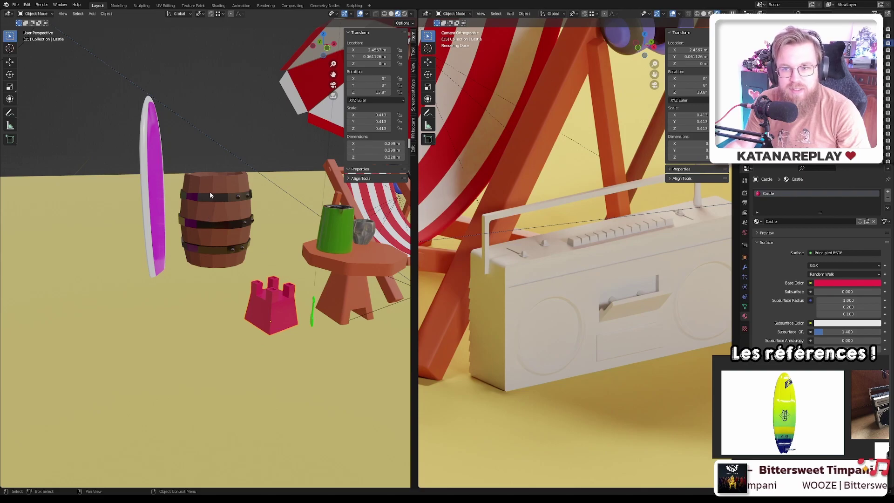
- Orbit around the beach props and save the scene file
{"action": "middle_click_drag", "start_coordinate": [209, 192], "coordinate": [159, 190]}
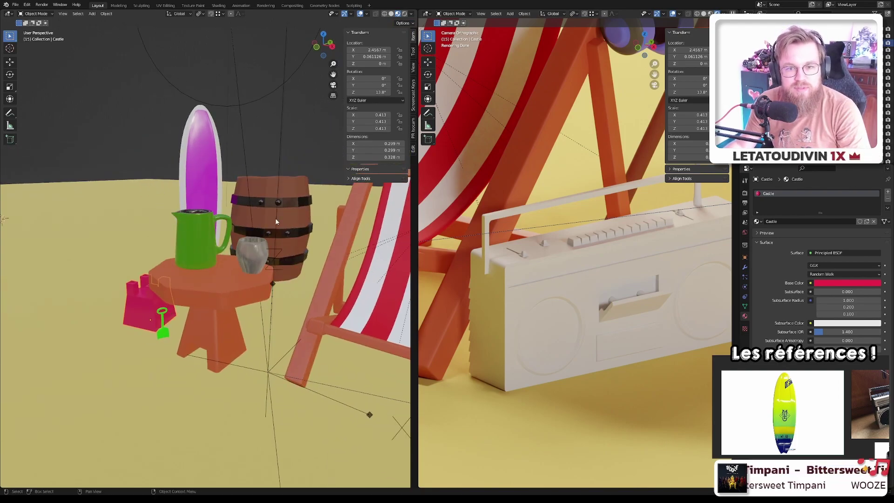
{"action": "scroll", "coordinate": [601, 298], "scroll_direction": "up", "scroll_amount": 3}
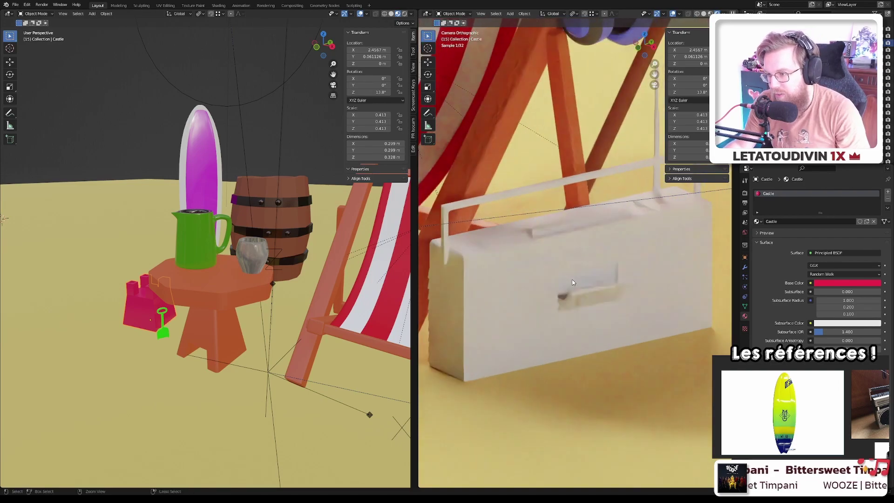
{"action": "key", "text": "ctrl+s"}
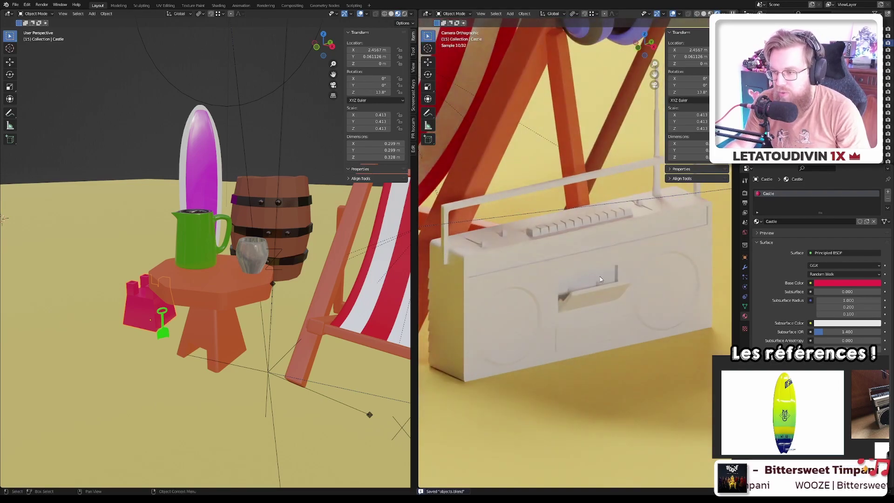
{"action": "scroll", "coordinate": [577, 279], "scroll_direction": "up", "scroll_amount": 2}
{"action": "scroll", "coordinate": [574, 276], "scroll_direction": "down", "scroll_amount": 3}
- Frame the boombox, then the deckchair, in the viewport
{"action": "left_click", "coordinate": [541, 264]}
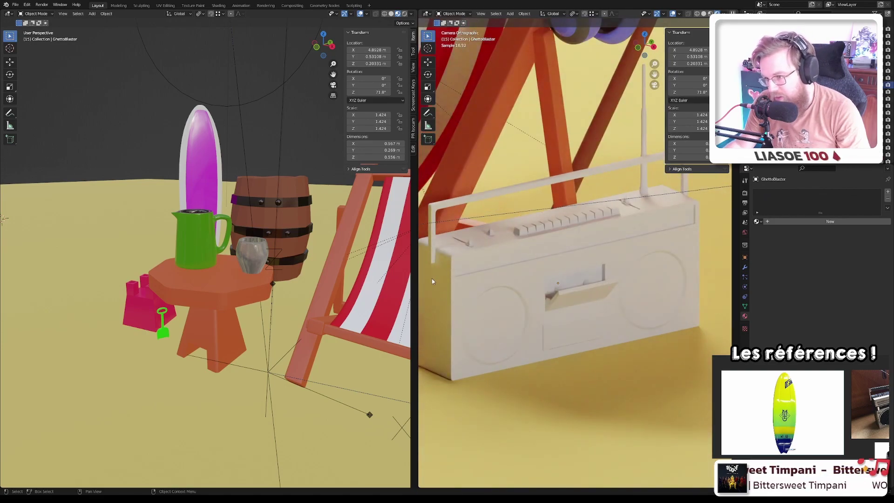
{"action": "key", "text": "KP_Decimal"}
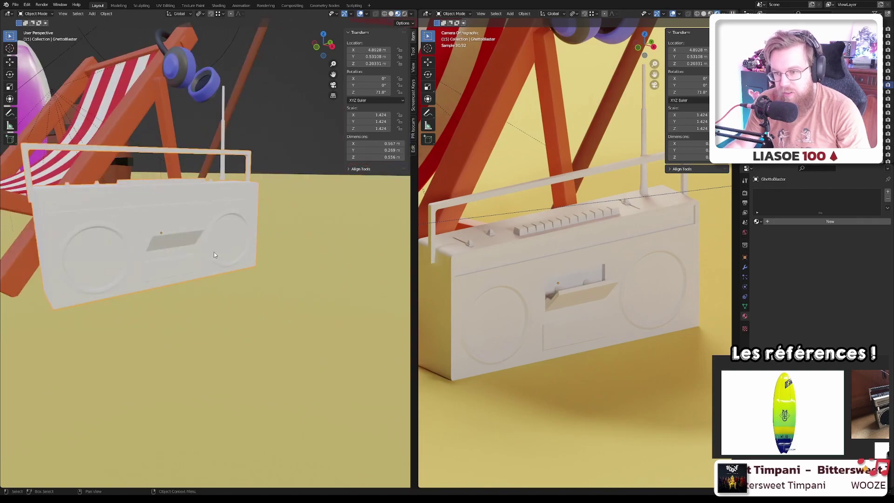
{"action": "left_click", "coordinate": [163, 222]}
{"action": "key", "text": "KP_Decimal"}
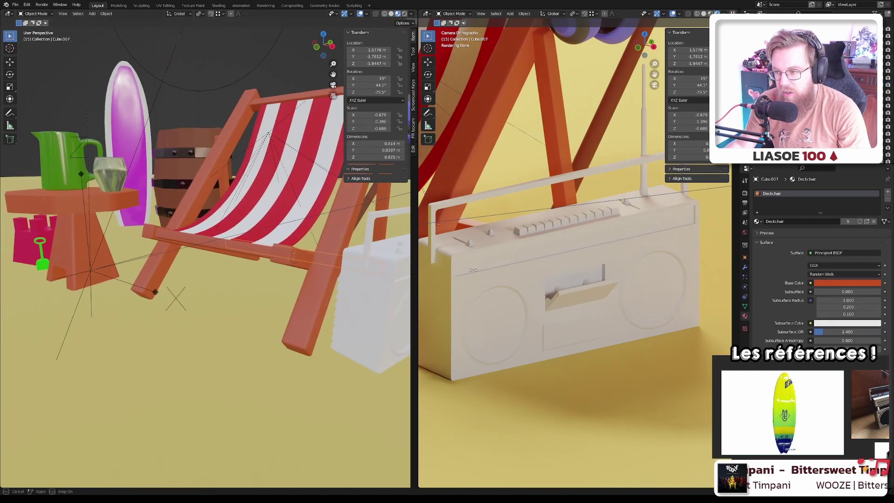
- Widen the perspective view and orbit to face the boombox front up close
{"action": "left_click_drag", "start_coordinate": [418, 268], "coordinate": [559, 275]}
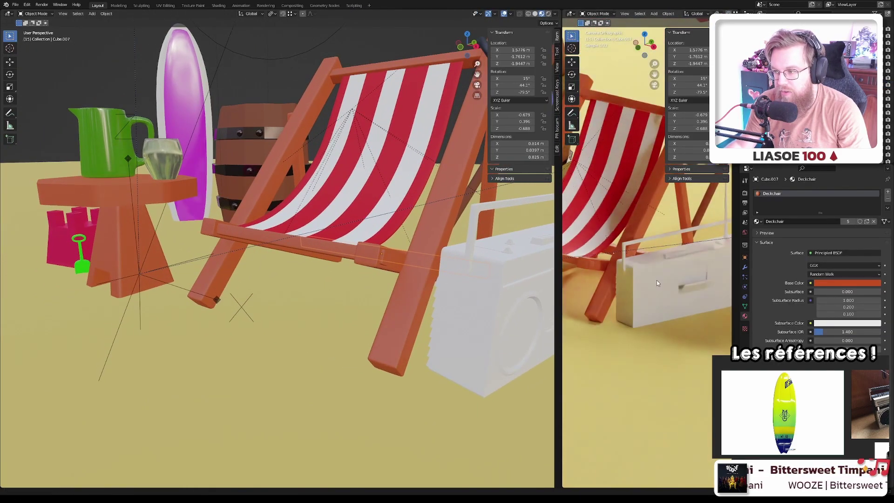
{"action": "middle_click_drag", "start_coordinate": [503, 312], "coordinate": [356, 307]}
{"action": "scroll", "coordinate": [356, 306], "scroll_direction": "up", "scroll_amount": 5}
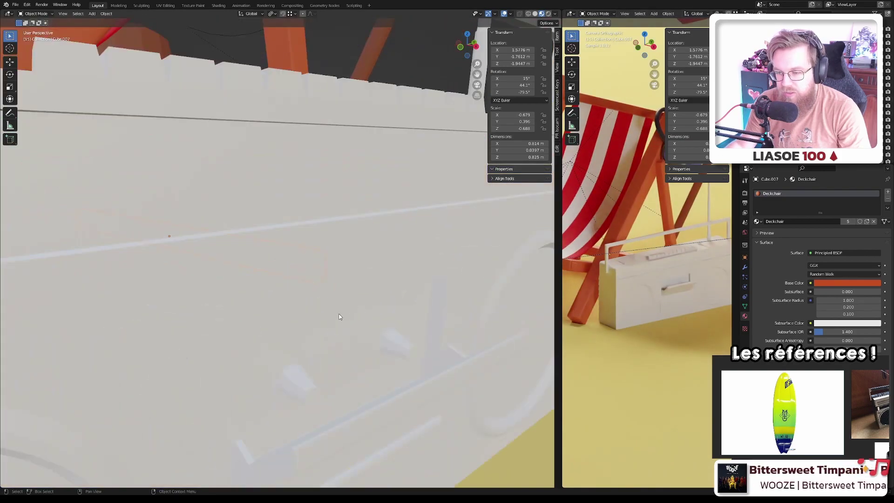
{"action": "scroll", "coordinate": [353, 303], "scroll_direction": "down", "scroll_amount": 3}
{"action": "scroll", "coordinate": [351, 299], "scroll_direction": "up", "scroll_amount": 1}
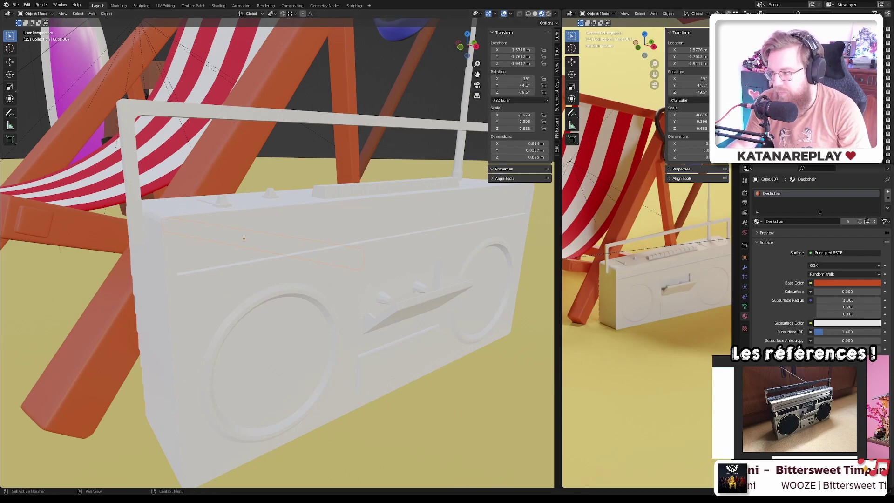
- Create a new material on the boombox named GB_Base
{"action": "left_click", "coordinate": [652, 298]}
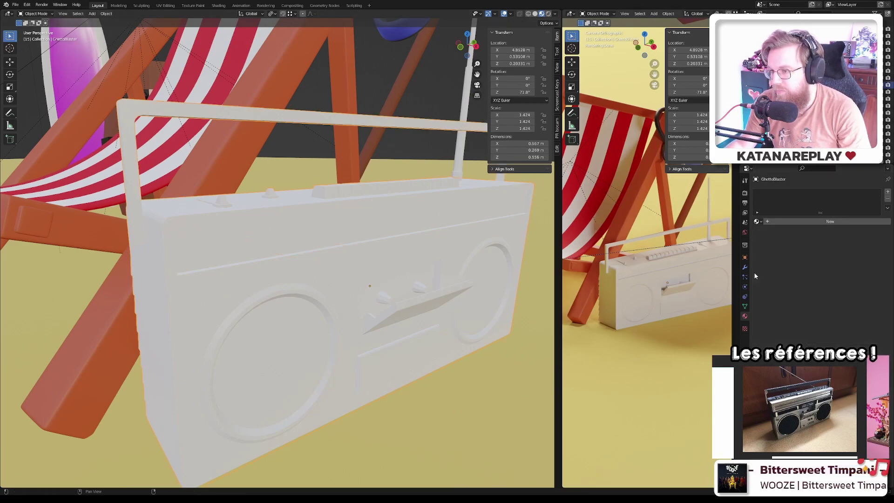
{"action": "left_click", "coordinate": [771, 222]}
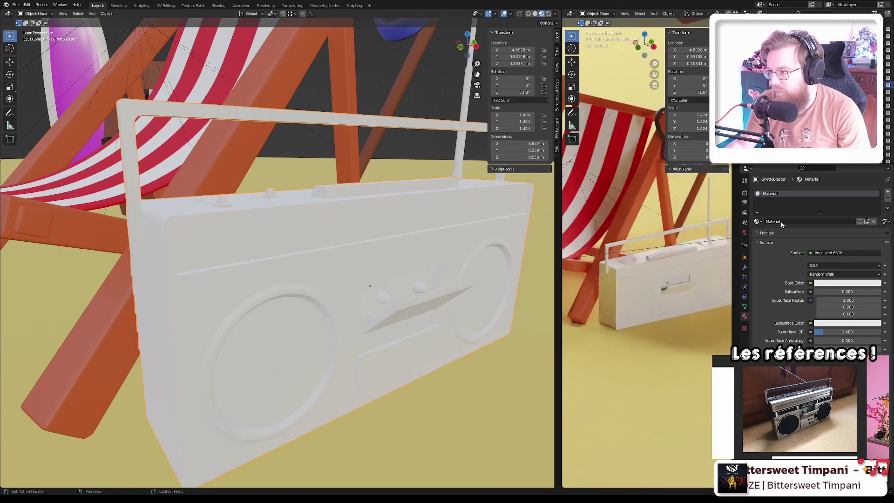
{"action": "double_click", "coordinate": [786, 222]}
{"action": "type", "text": "BO"}
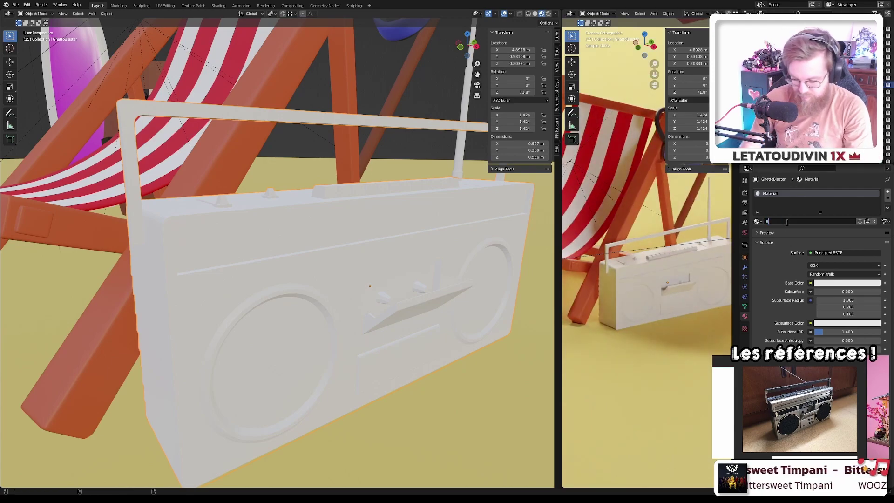
{"action": "key", "text": "BackSpace"}
{"action": "key", "text": "BackSpace"}
{"action": "type", "text": "GB"}
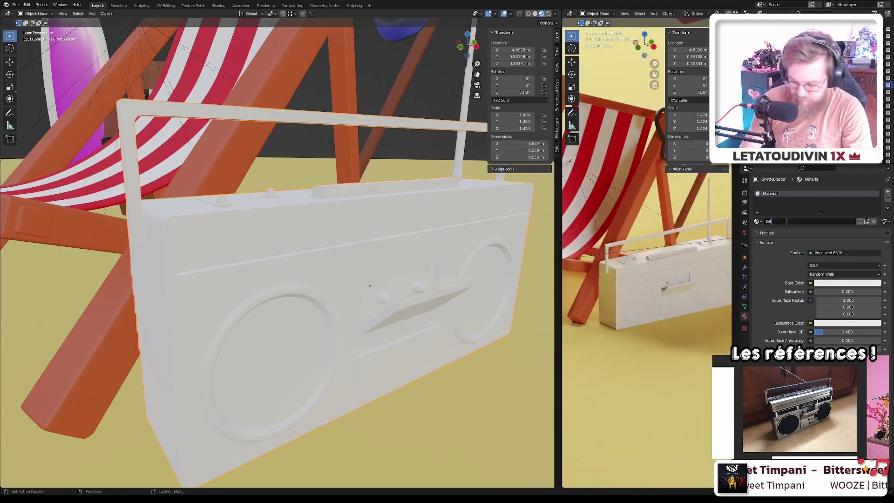
{"action": "type", "text": "_Base"}
{"action": "key", "text": "Return"}
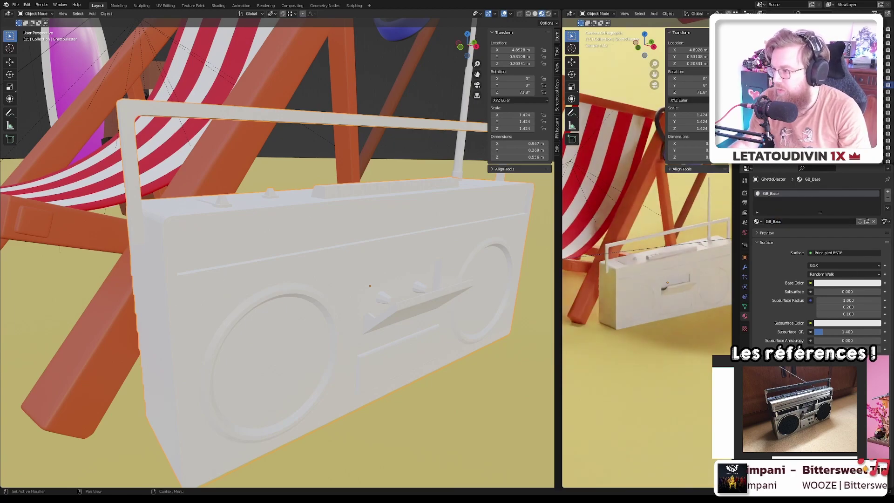
- Darken GB_Base's base colour to dark grey, about 0.18
{"action": "left_click", "coordinate": [846, 283]}
{"action": "left_click_drag", "start_coordinate": [876, 189], "coordinate": [876, 209]}
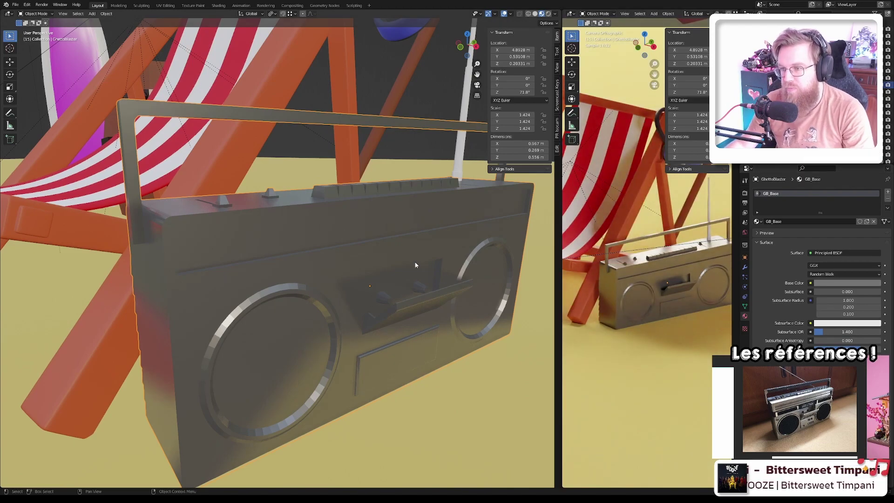
{"action": "middle_click_drag", "start_coordinate": [375, 253], "coordinate": [376, 235]}
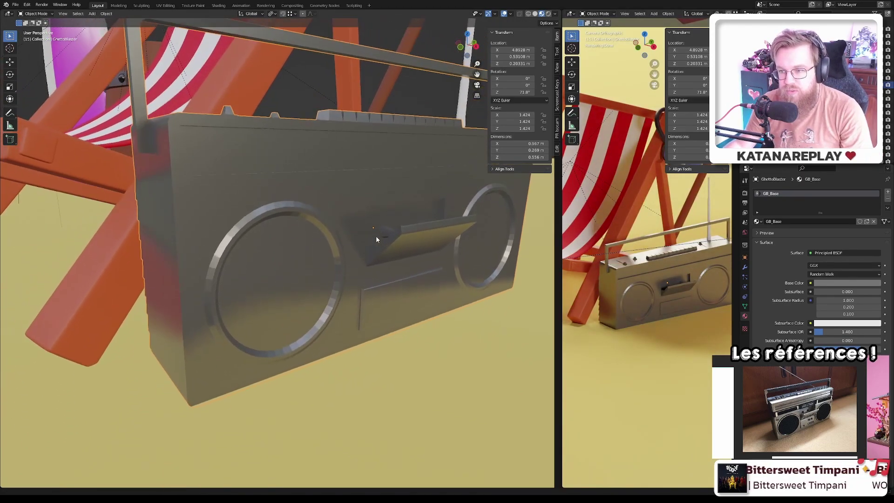
{"action": "key", "text": "Tab"}
- Give both speaker cone faces a new black material in a second slot
{"action": "left_click", "coordinate": [275, 285]}
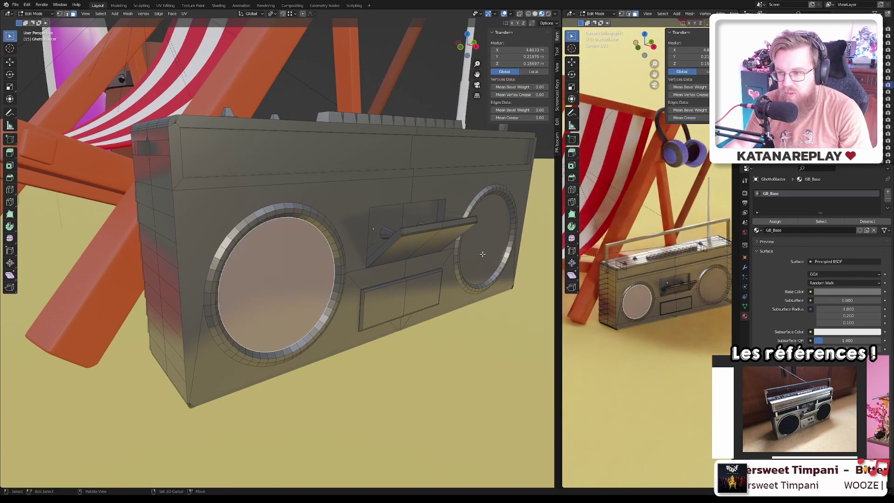
{"action": "left_click", "coordinate": [482, 253]}
{"action": "left_click", "coordinate": [888, 193]}
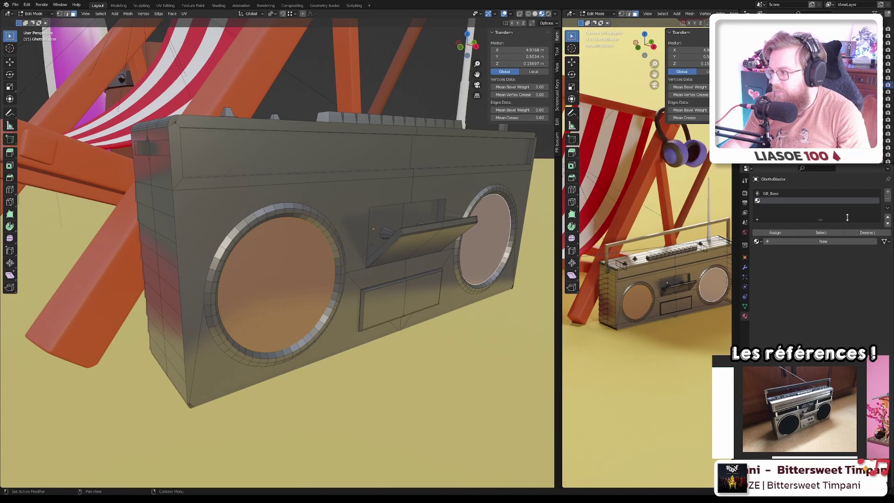
{"action": "left_click", "coordinate": [789, 242]}
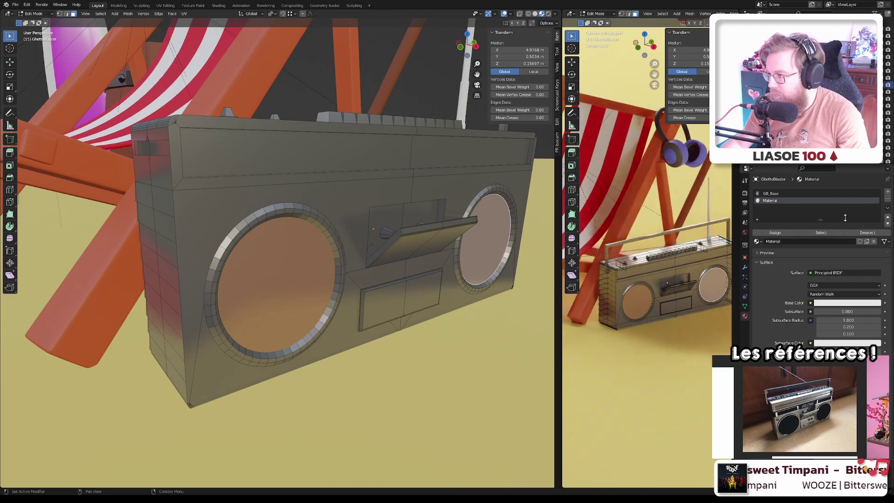
{"action": "left_click", "coordinate": [839, 303]}
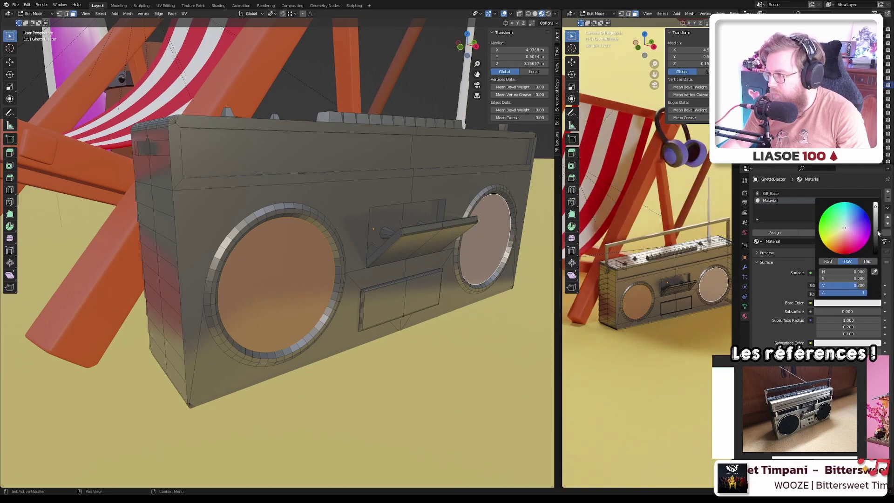
{"action": "left_click_drag", "start_coordinate": [875, 210], "coordinate": [876, 294]}
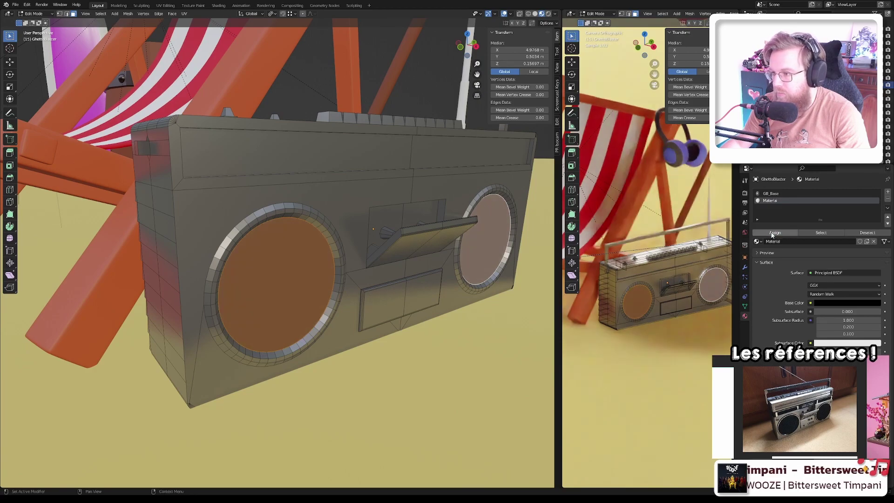
- Preview the black speakers in Object Mode, then return to Edit Mode
{"action": "key", "text": "Tab"}
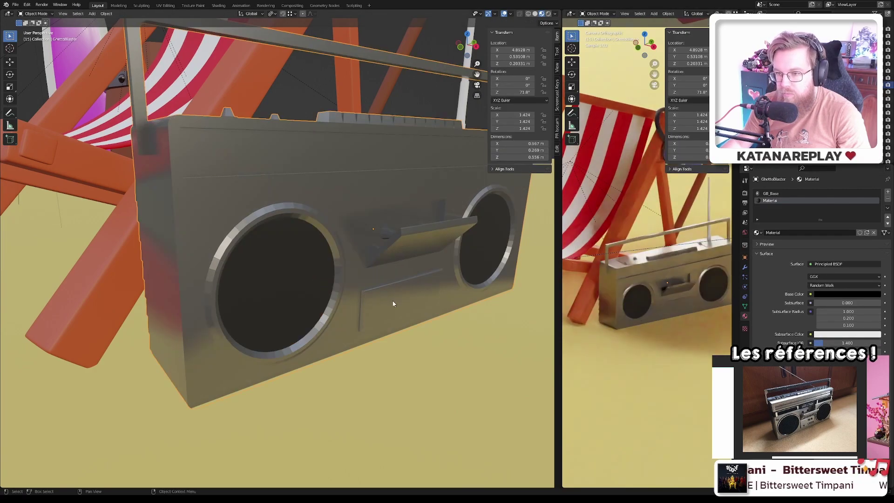
{"action": "scroll", "coordinate": [393, 301], "scroll_direction": "down", "scroll_amount": 5}
{"action": "scroll", "coordinate": [393, 301], "scroll_direction": "up", "scroll_amount": 8}
{"action": "scroll", "coordinate": [393, 300], "scroll_direction": "down", "scroll_amount": 4}
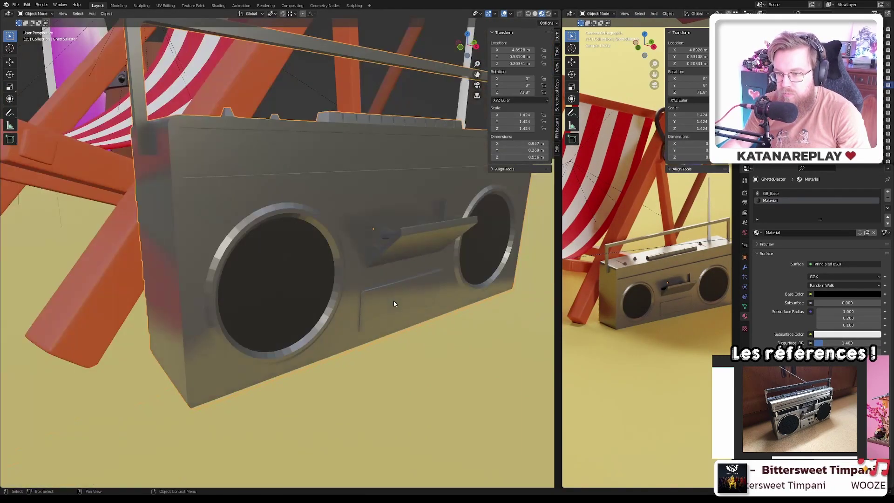
{"action": "key", "text": "Tab"}
{"action": "scroll", "coordinate": [336, 281], "scroll_direction": "up", "scroll_amount": 5}
{"action": "scroll", "coordinate": [336, 281], "scroll_direction": "down", "scroll_amount": 5}
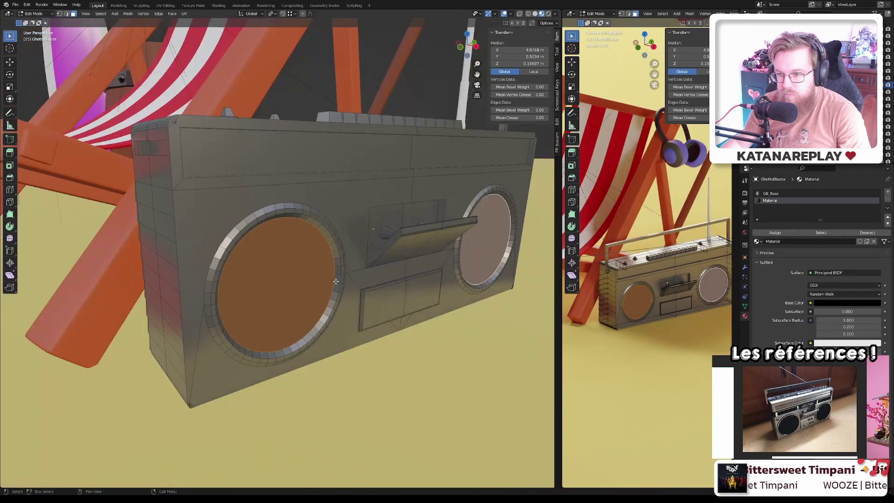
- Select both speaker rings and rename the black material GB_SubWoofer
{"action": "left_click", "coordinate": [277, 214], "text": "alt"}
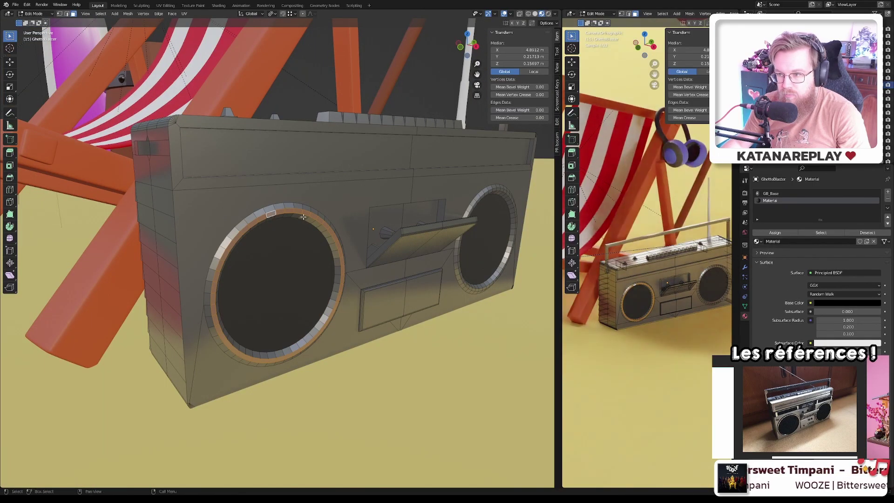
{"action": "left_click", "coordinate": [497, 189], "text": "alt+shift"}
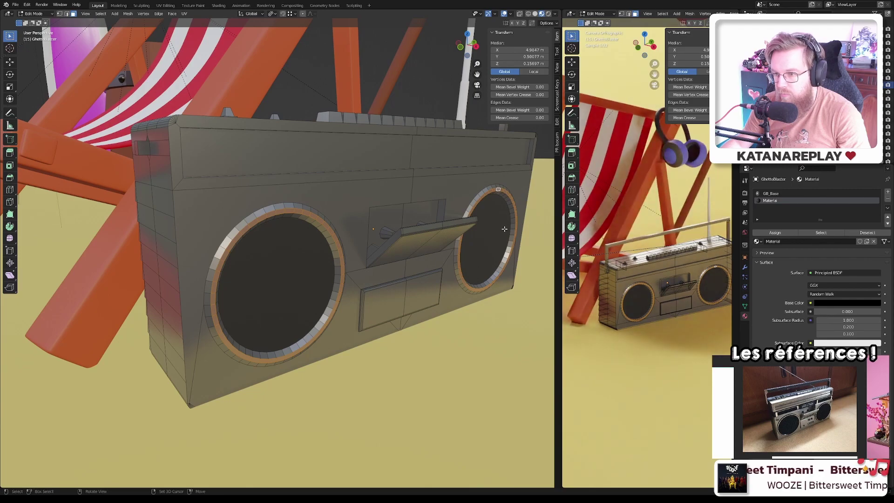
{"action": "left_click", "coordinate": [782, 242]}
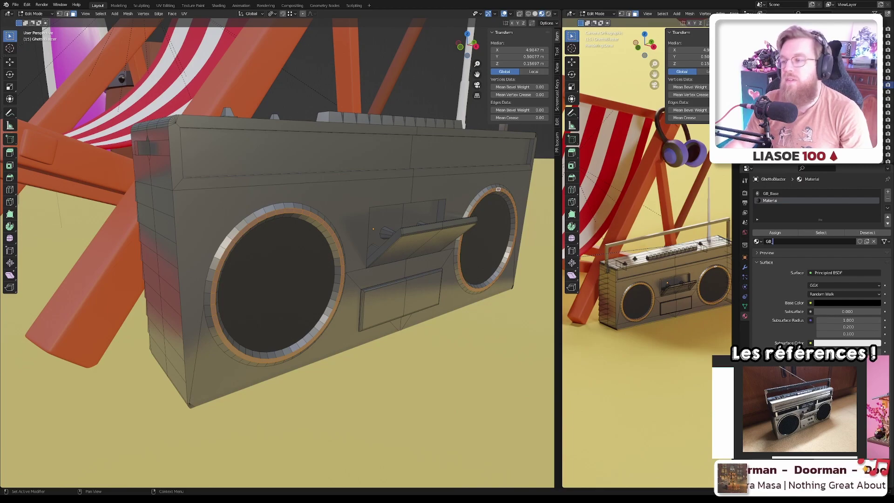
{"action": "type", "text": "_SubWoo"}
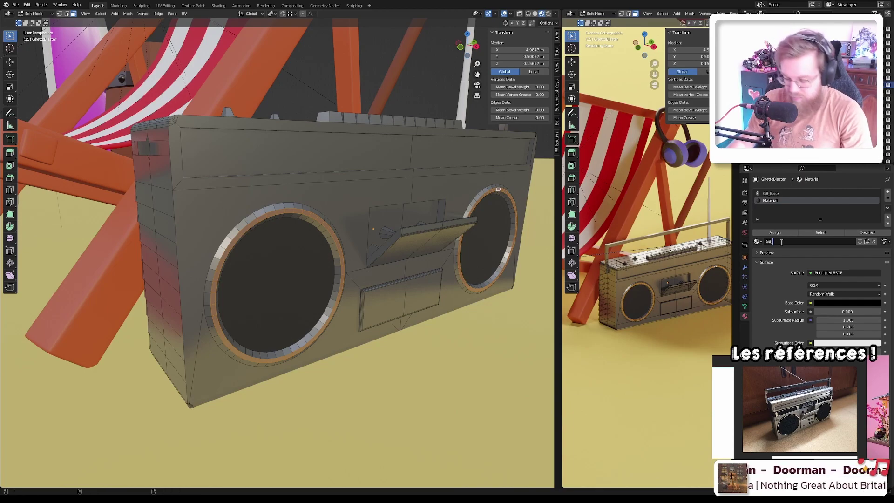
{"action": "type", "text": "fer"}
{"action": "key", "text": "Return"}
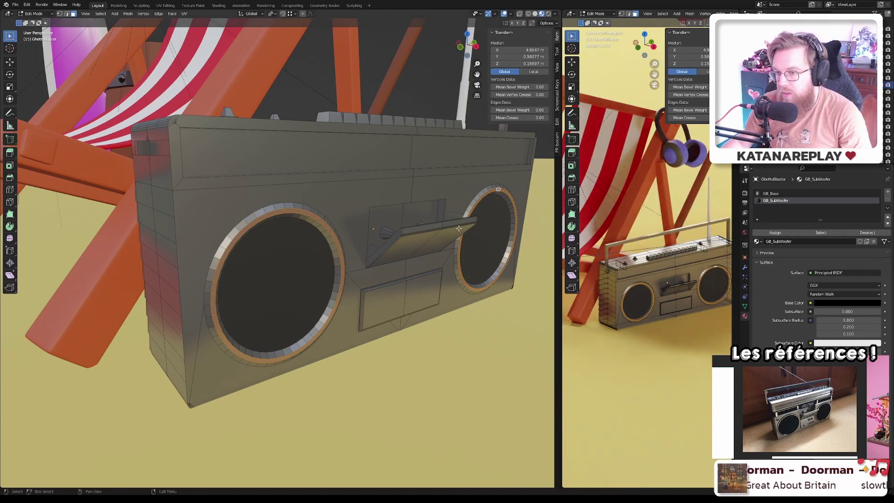
- Add a third material slot with a new material named GB_WhitePlastic
{"action": "left_click", "coordinate": [889, 194]}
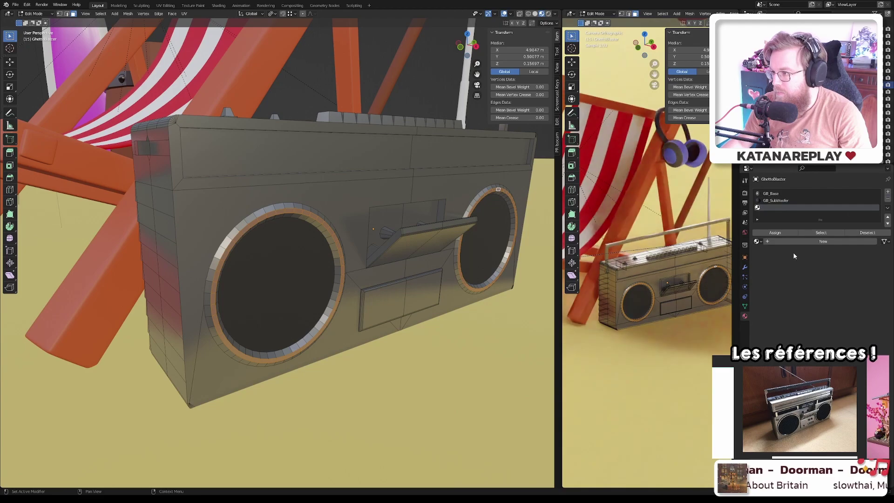
{"action": "left_click", "coordinate": [779, 241]}
{"action": "double_click", "coordinate": [792, 242]}
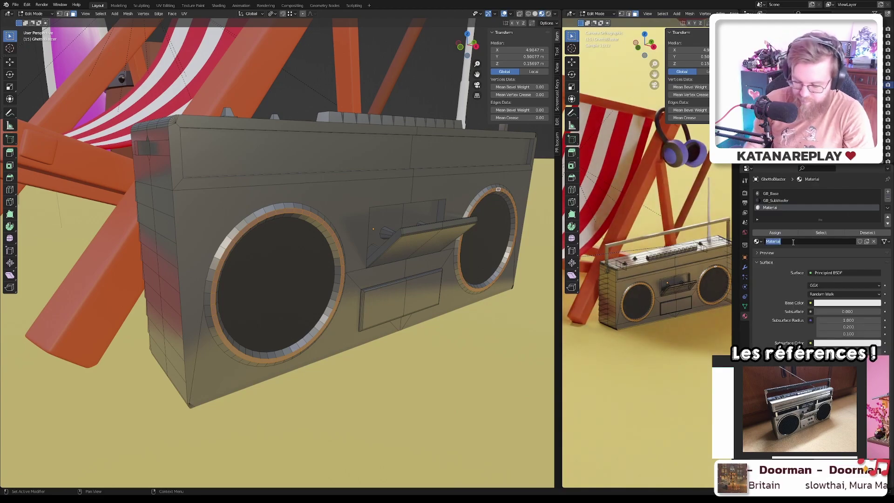
{"action": "type", "text": "GB"}
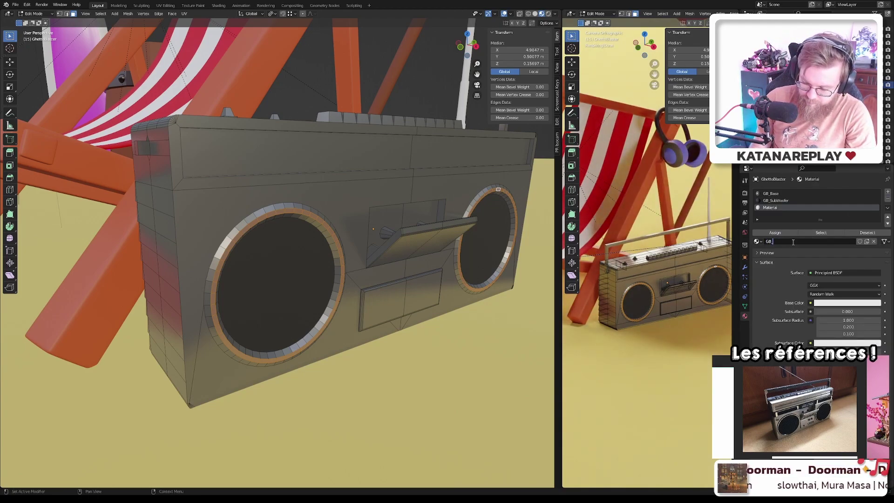
{"action": "type", "text": "_WhitePlastic"}
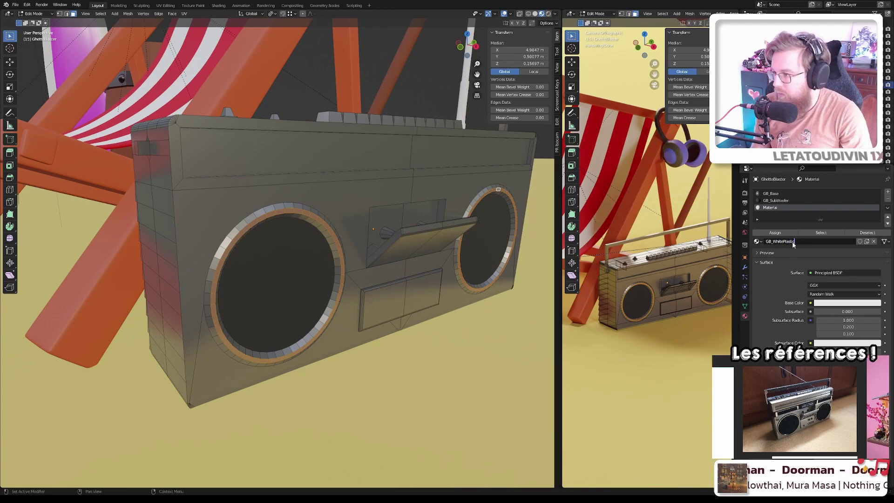
{"action": "key", "text": "Return"}
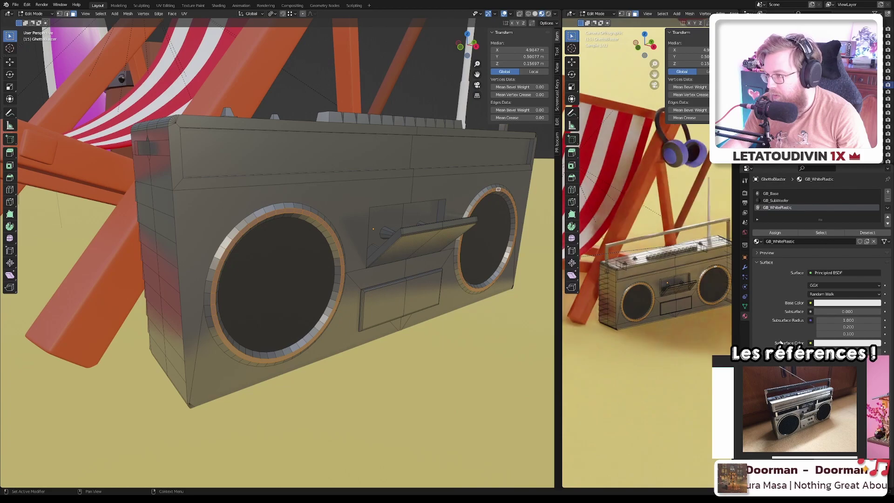
- Assign GB_WhitePlastic to the speaker rings, then clear the selection
{"action": "left_click", "coordinate": [775, 233]}
{"action": "scroll", "coordinate": [281, 262], "scroll_direction": "up", "scroll_amount": 5}
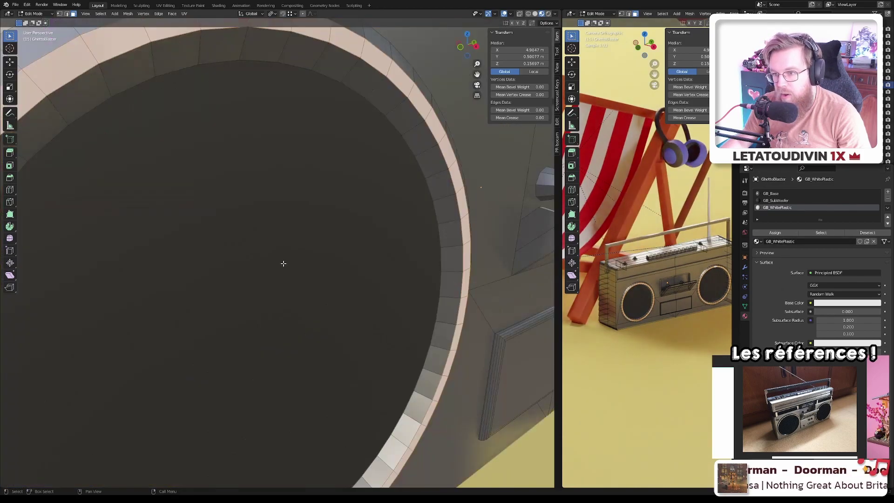
{"action": "scroll", "coordinate": [282, 262], "scroll_direction": "down", "scroll_amount": 5}
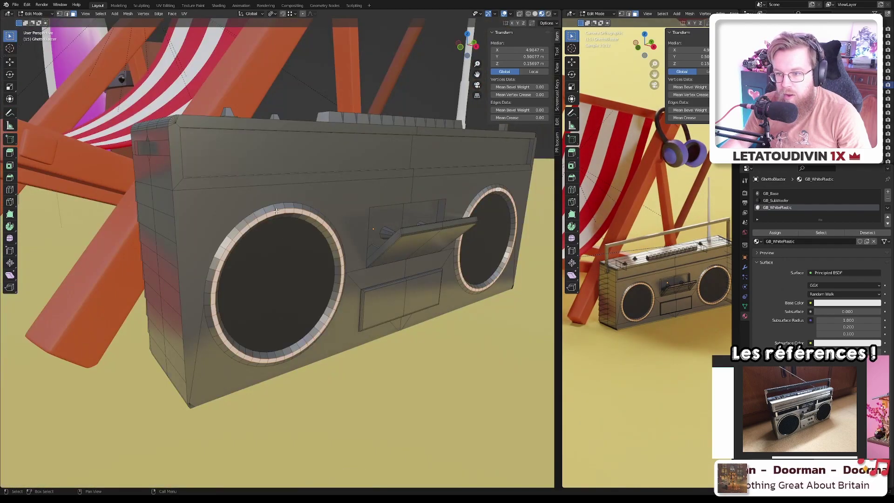
{"action": "left_click", "coordinate": [281, 208], "text": "alt"}
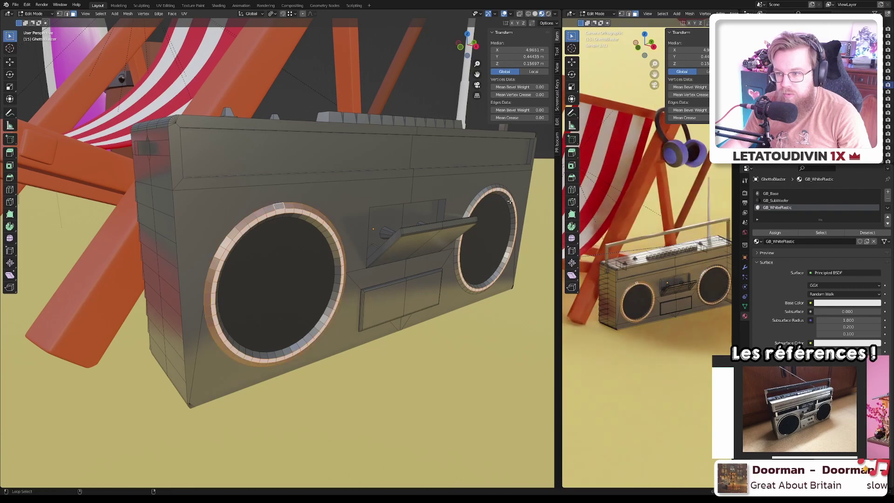
{"action": "left_click", "coordinate": [495, 186], "text": "alt+shift"}
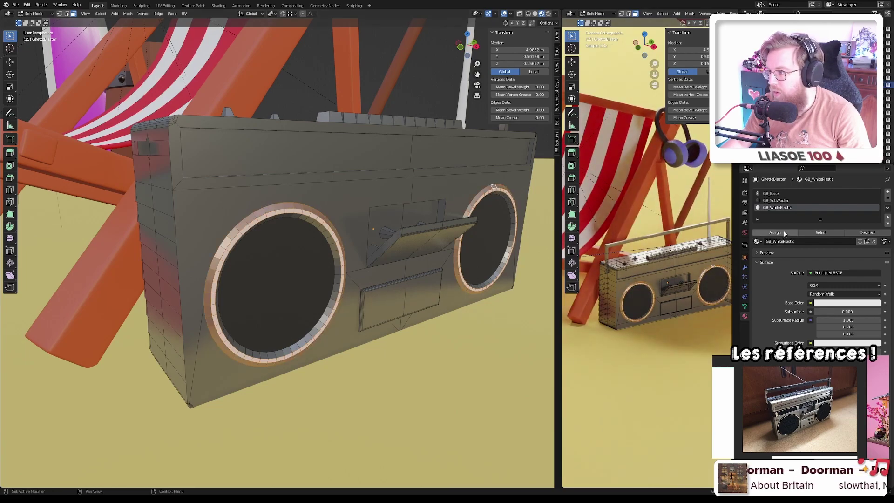
{"action": "key", "text": "alt+a"}
- Select the whole row of key faces along the boombox top
{"action": "middle_click_drag", "start_coordinate": [379, 168], "coordinate": [298, 297]}
{"action": "scroll", "coordinate": [700, 243], "scroll_direction": "up", "scroll_amount": 10}
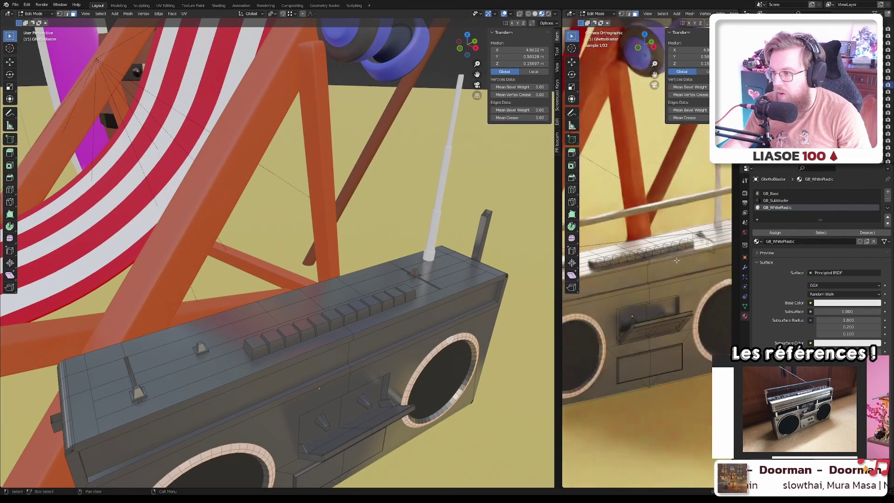
{"action": "scroll", "coordinate": [686, 278], "scroll_direction": "down", "scroll_amount": 3}
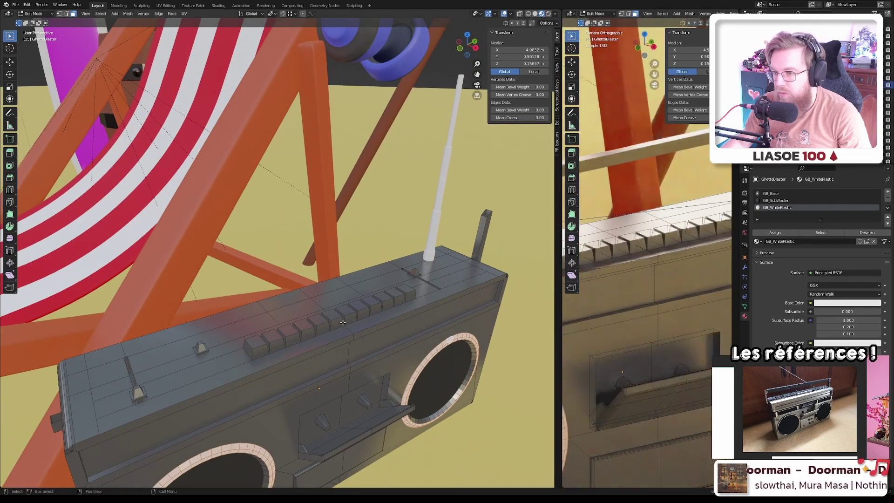
{"action": "left_click", "coordinate": [255, 344]}
{"action": "left_click", "coordinate": [272, 335], "text": "shift"}
{"action": "left_click", "coordinate": [292, 331], "text": "shift"}
{"action": "left_click", "coordinate": [305, 326], "text": "shift"}
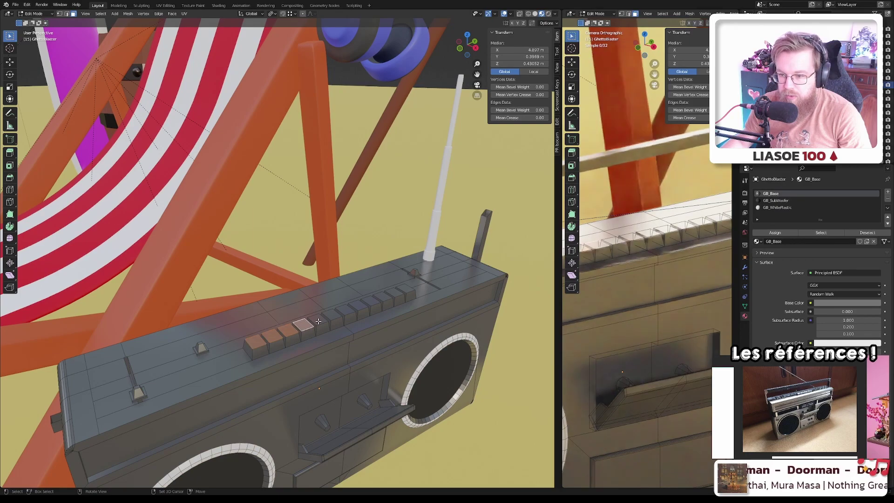
{"action": "left_click", "coordinate": [318, 321], "text": "shift"}
{"action": "left_click", "coordinate": [331, 316], "text": "shift"}
{"action": "left_click", "coordinate": [345, 312], "text": "shift"}
{"action": "left_click", "coordinate": [358, 306], "text": "shift"}
{"action": "left_click", "coordinate": [378, 298], "text": "shift"}
{"action": "left_click", "coordinate": [390, 294], "text": "shift"}
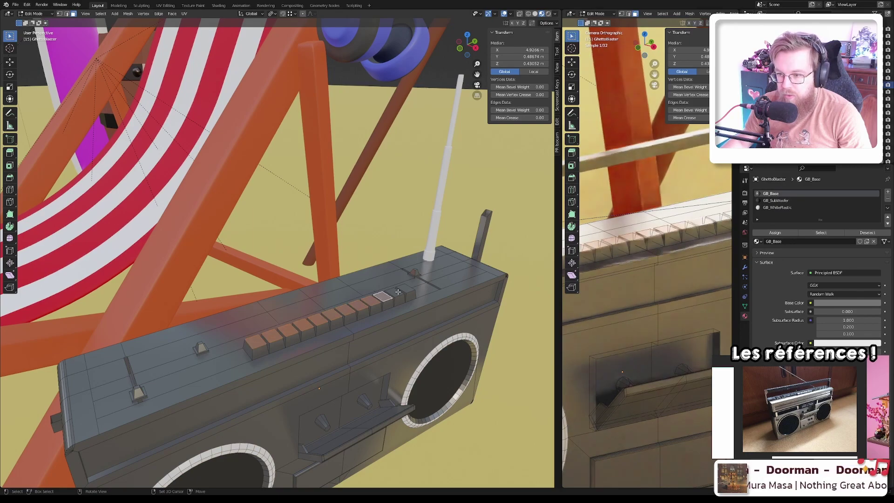
{"action": "left_click", "coordinate": [405, 290], "text": "shift"}
{"action": "key", "text": "ctrl+KP_Add"}
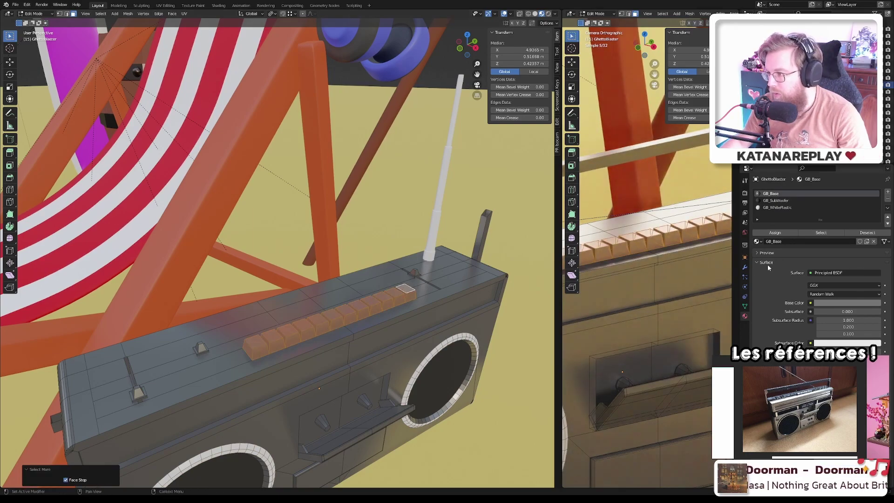
- Assign GB_WhitePlastic to the selected top keys and preview the result
{"action": "left_click", "coordinate": [778, 208]}
{"action": "left_click", "coordinate": [775, 233]}
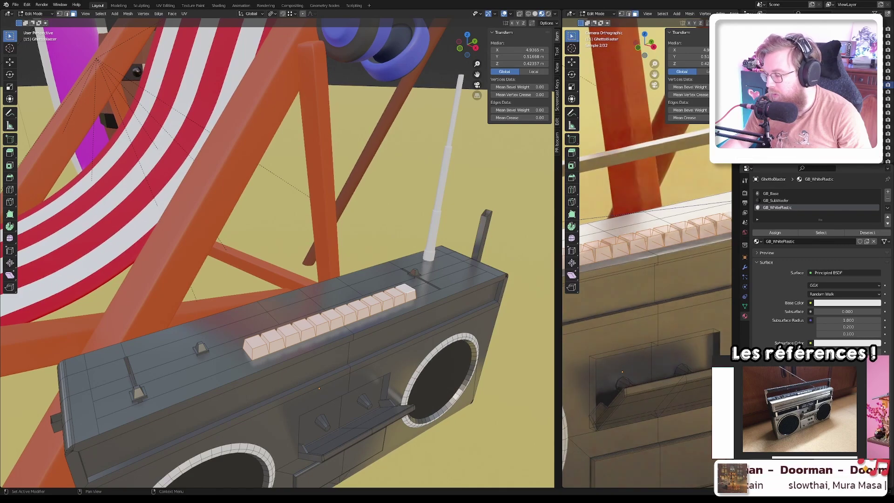
{"action": "scroll", "coordinate": [361, 322], "scroll_direction": "down", "scroll_amount": 6}
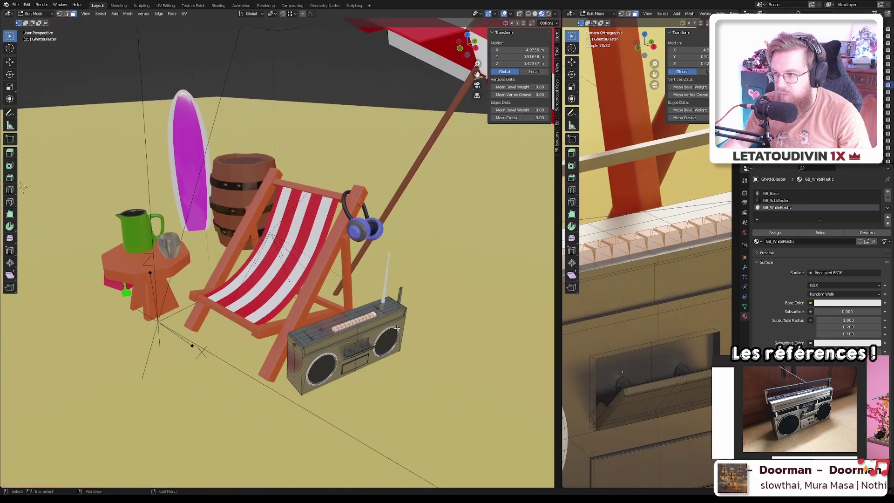
{"action": "key", "text": "Tab"}
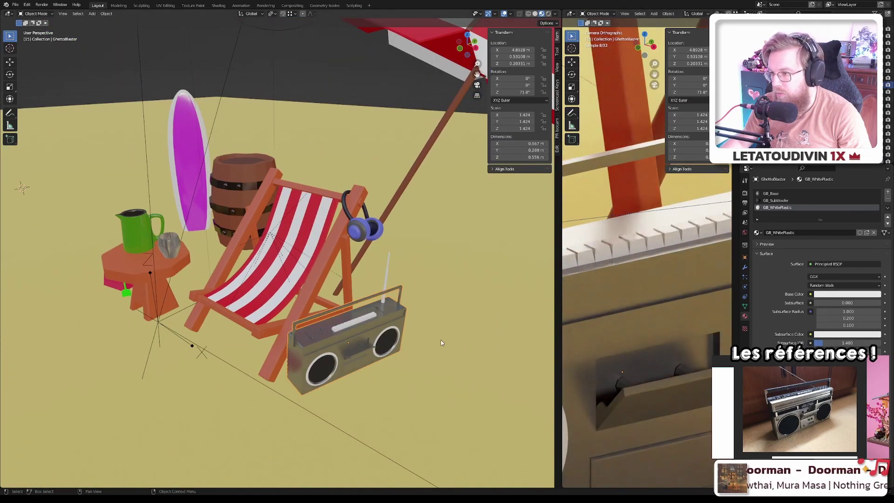
{"action": "scroll", "coordinate": [622, 315], "scroll_direction": "down", "scroll_amount": 5}
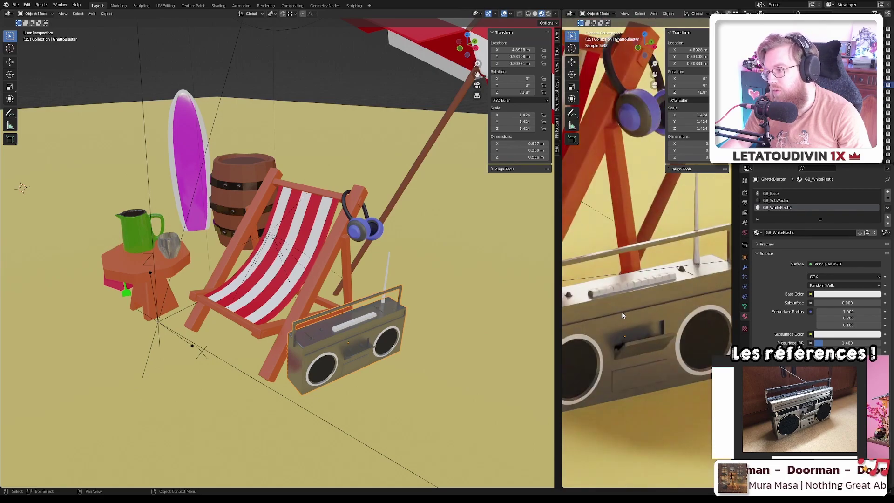
{"action": "scroll", "coordinate": [328, 332], "scroll_direction": "up", "scroll_amount": 6}
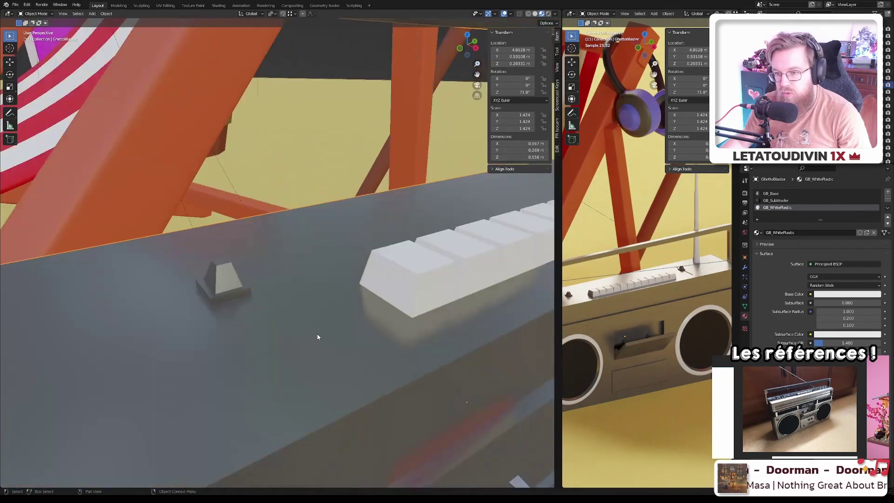
{"action": "scroll", "coordinate": [291, 336], "scroll_direction": "down", "scroll_amount": 2}
{"action": "key", "text": "Tab"}
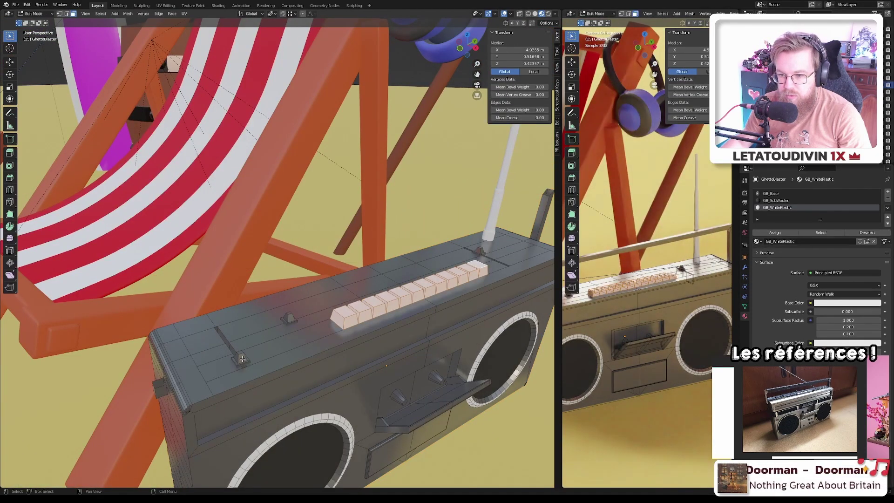
- Select the knob faces on top and frame them in the view
{"action": "left_click", "coordinate": [241, 353]}
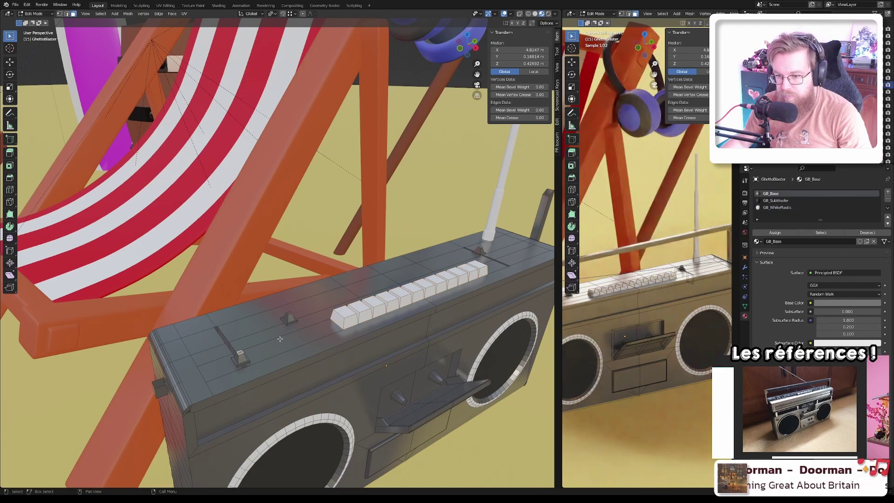
{"action": "left_click", "coordinate": [482, 247]}
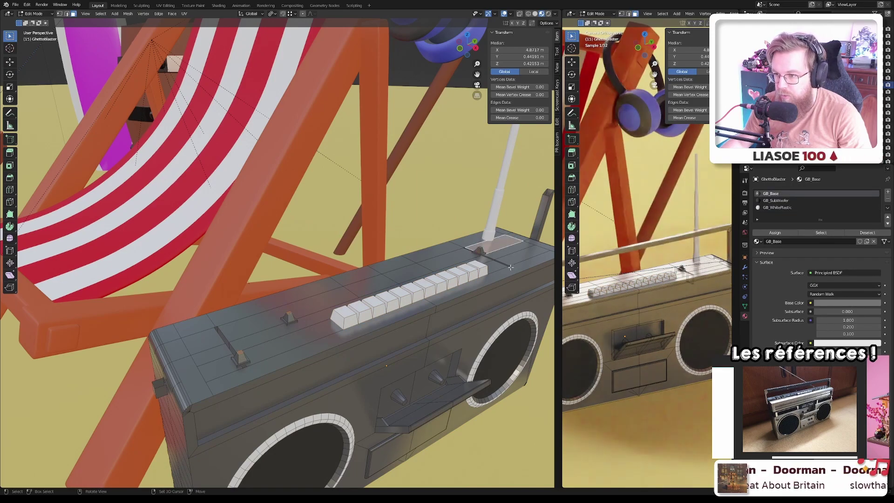
{"action": "key", "text": "KP_Decimal"}
{"action": "left_click", "coordinate": [299, 282]}
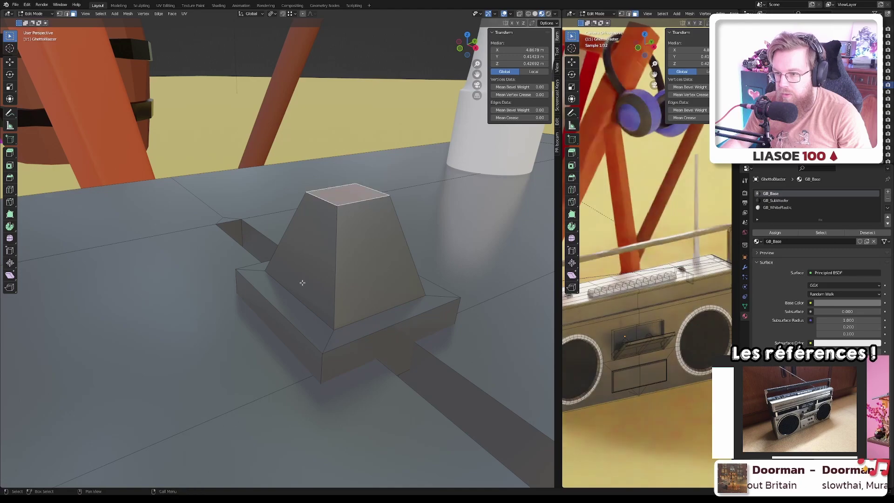
{"action": "scroll", "coordinate": [299, 285], "scroll_direction": "down", "scroll_amount": 8}
{"action": "scroll", "coordinate": [297, 299], "scroll_direction": "up", "scroll_amount": 5}
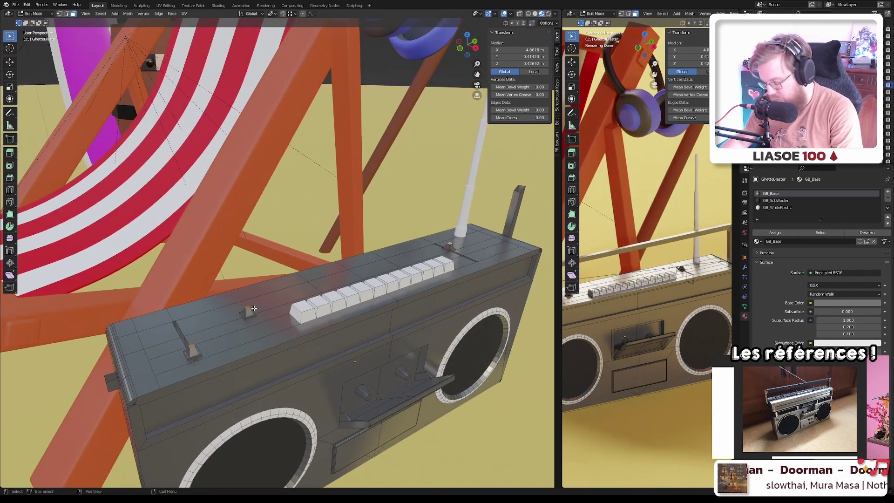
- Select the knobs and add a new material slot reusing GB_WhitePlastic
{"action": "key", "text": "l"}
{"action": "left_click_drag", "start_coordinate": [194, 352], "coordinate": [473, 250]}
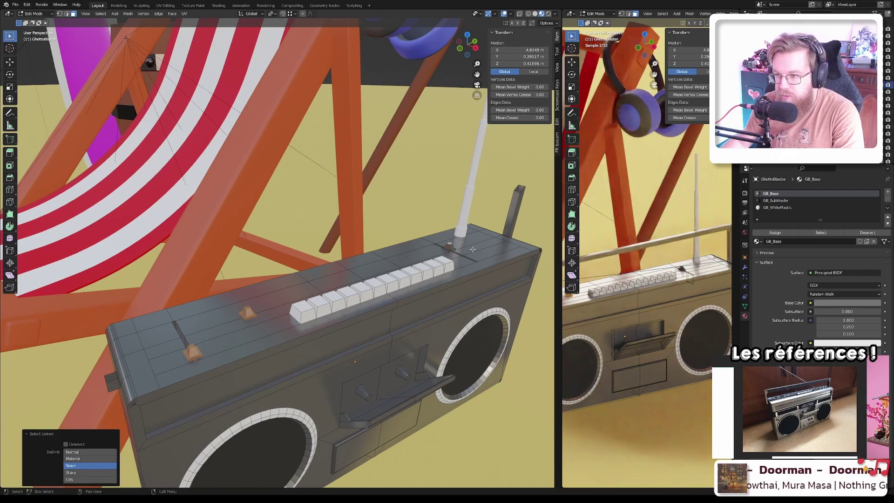
{"action": "left_click", "coordinate": [879, 207]}
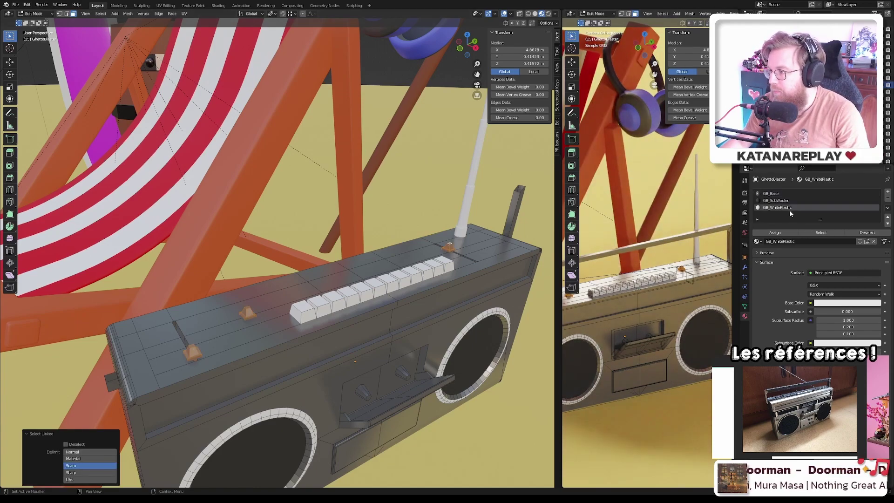
{"action": "left_click", "coordinate": [887, 191]}
{"action": "left_click", "coordinate": [758, 241]}
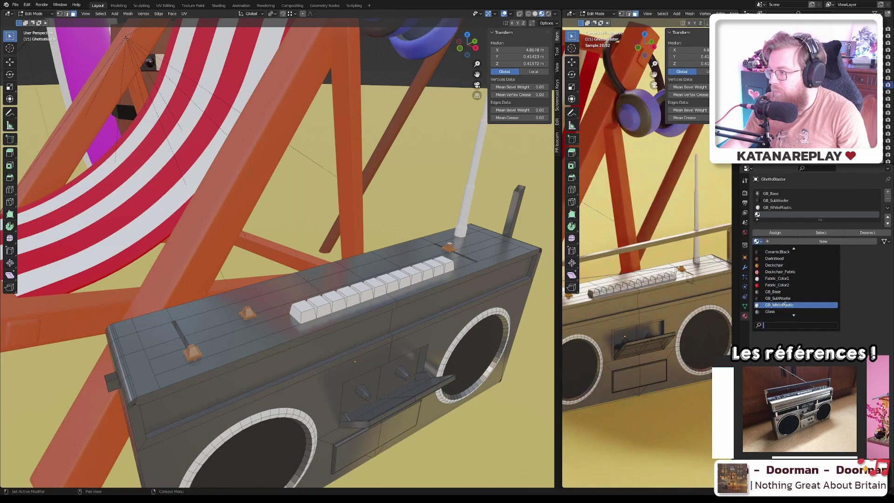
{"action": "left_click", "coordinate": [787, 302]}
- Make that material a separate copy named GB_BlackPlastic
{"action": "left_click", "coordinate": [866, 241]}
{"action": "double_click", "coordinate": [792, 241]}
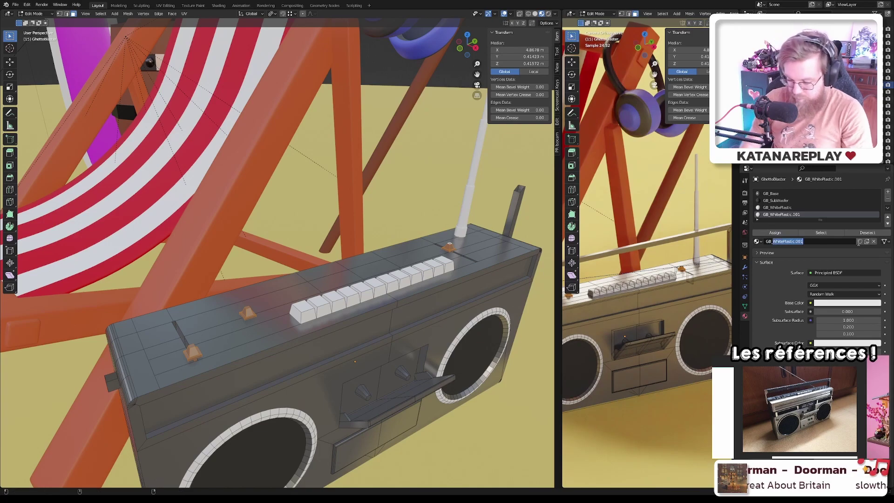
{"action": "type", "text": "BlackP"}
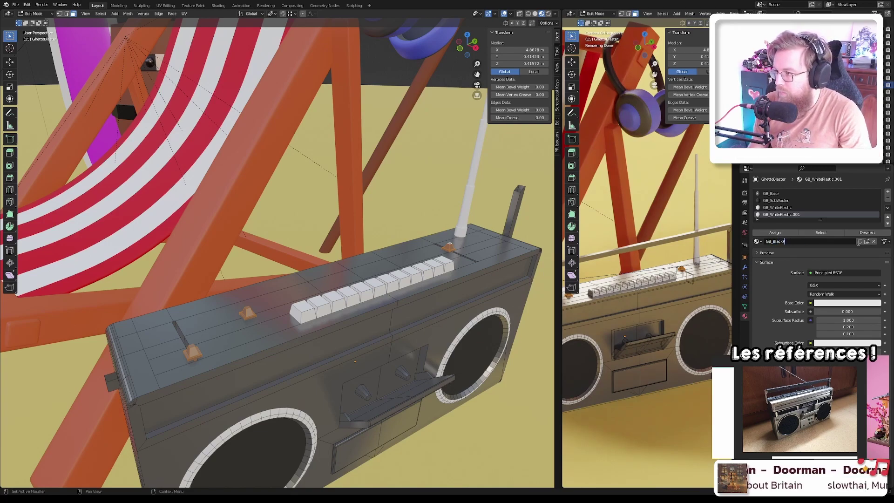
{"action": "type", "text": "aastic"}
{"action": "key", "text": "Return"}
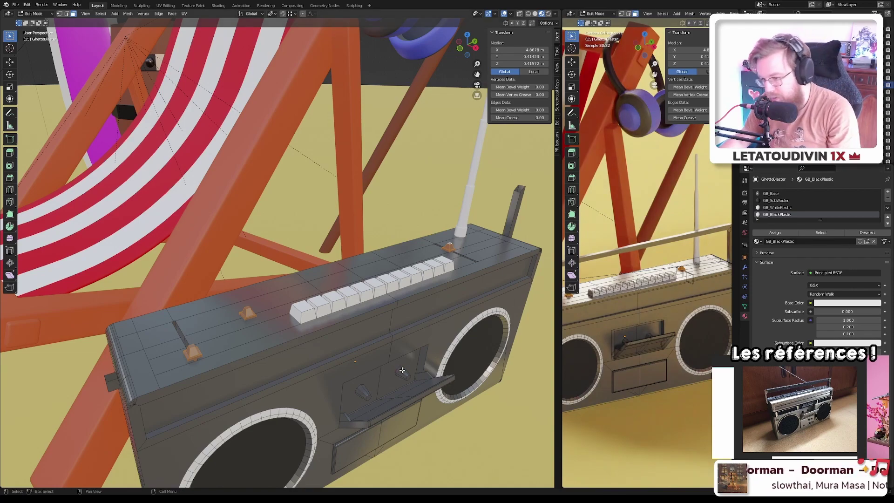
- Assign GB_BlackPlastic to the knobs, including the front one, and darken it to near-black
{"action": "key", "text": "l"}
{"action": "key", "text": "l"}
{"action": "left_click", "coordinate": [775, 232]}
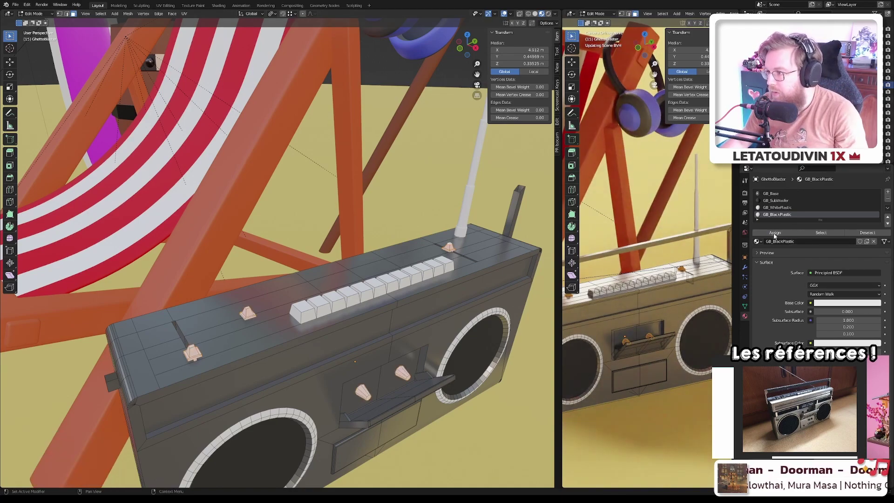
{"action": "left_click", "coordinate": [850, 304]}
{"action": "scroll", "coordinate": [864, 238], "scroll_direction": "down", "scroll_amount": 15}
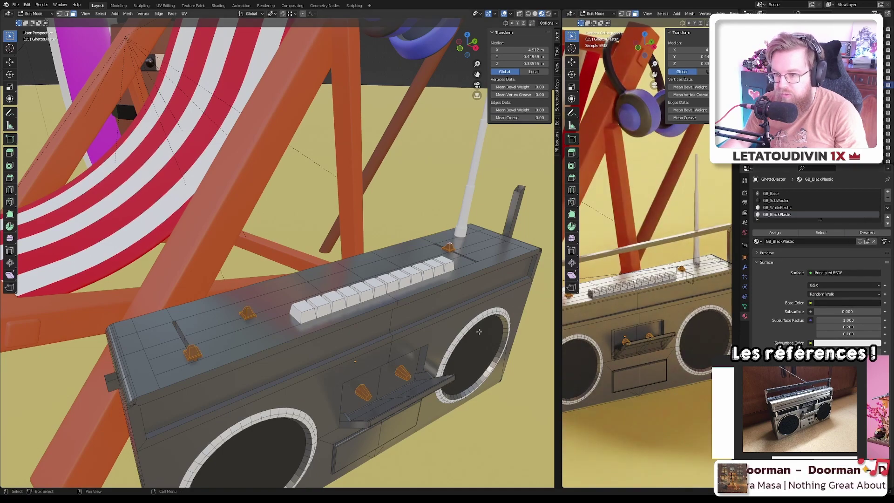
{"action": "key", "text": "Tab"}
{"action": "middle_click_drag", "start_coordinate": [478, 332], "coordinate": [430, 334]}
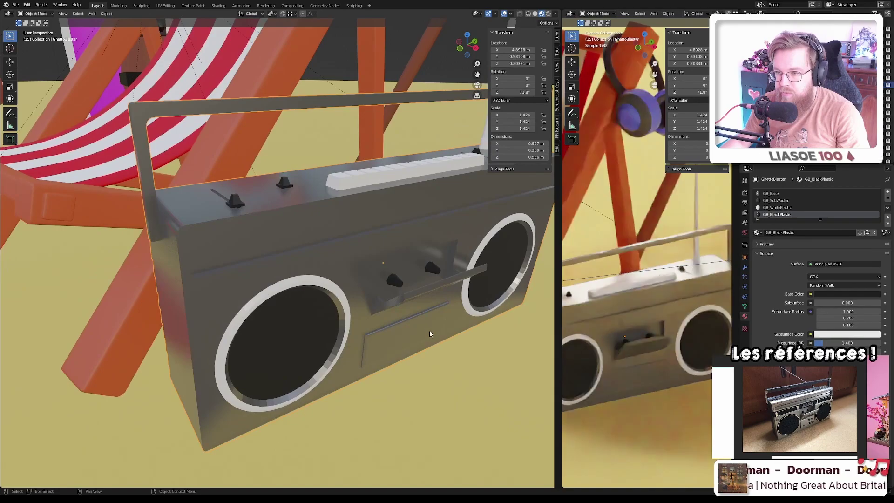
- Assign GB_WhitePlastic to the two upper-front strip faces
{"action": "scroll", "coordinate": [426, 326], "scroll_direction": "down", "scroll_amount": 4}
{"action": "scroll", "coordinate": [422, 320], "scroll_direction": "up", "scroll_amount": 4}
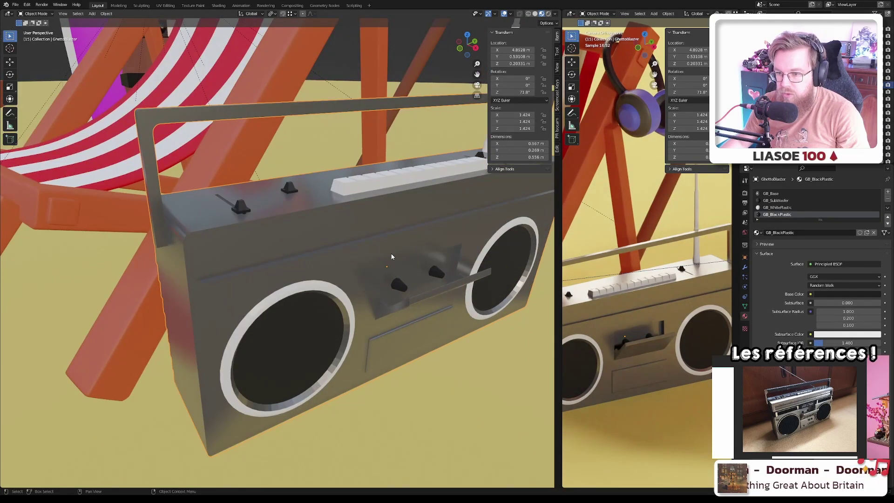
{"action": "scroll", "coordinate": [382, 262], "scroll_direction": "down", "scroll_amount": 3}
{"action": "key", "text": "Tab"}
{"action": "middle_click_drag", "start_coordinate": [351, 261], "coordinate": [341, 264]}
{"action": "left_click", "coordinate": [341, 264]}
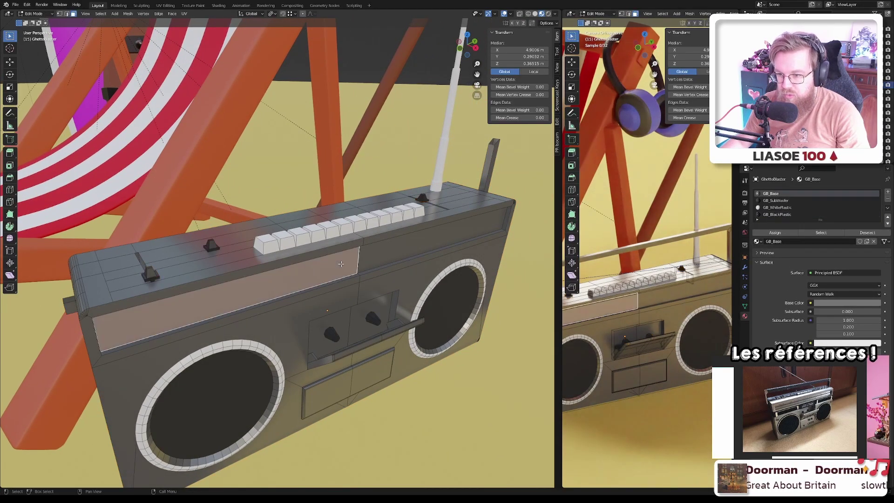
{"action": "left_click", "coordinate": [421, 244], "text": "shift"}
{"action": "left_click", "coordinate": [778, 208]}
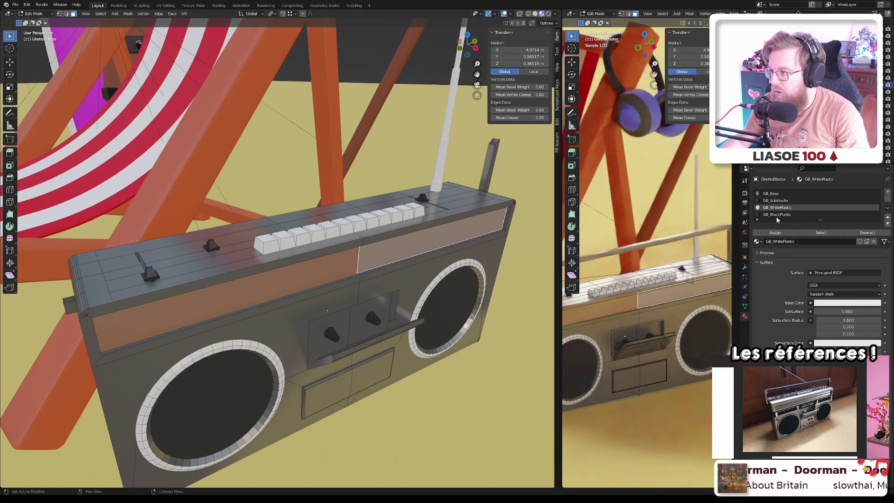
{"action": "left_click", "coordinate": [775, 232]}
- Preview the white front stripe in Object Mode
{"action": "key", "text": "Tab"}
{"action": "scroll", "coordinate": [339, 315], "scroll_direction": "down", "scroll_amount": 6}
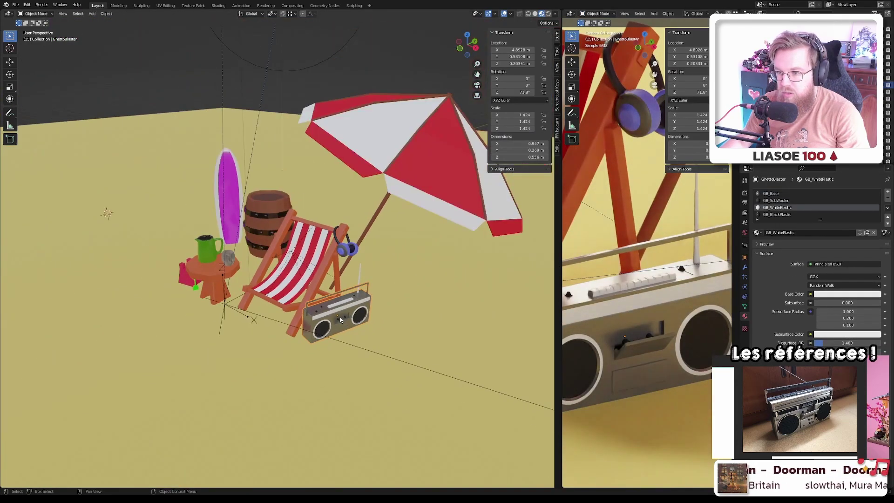
{"action": "scroll", "coordinate": [339, 319], "scroll_direction": "up", "scroll_amount": 8}
{"action": "scroll", "coordinate": [338, 320], "scroll_direction": "down", "scroll_amount": 2}
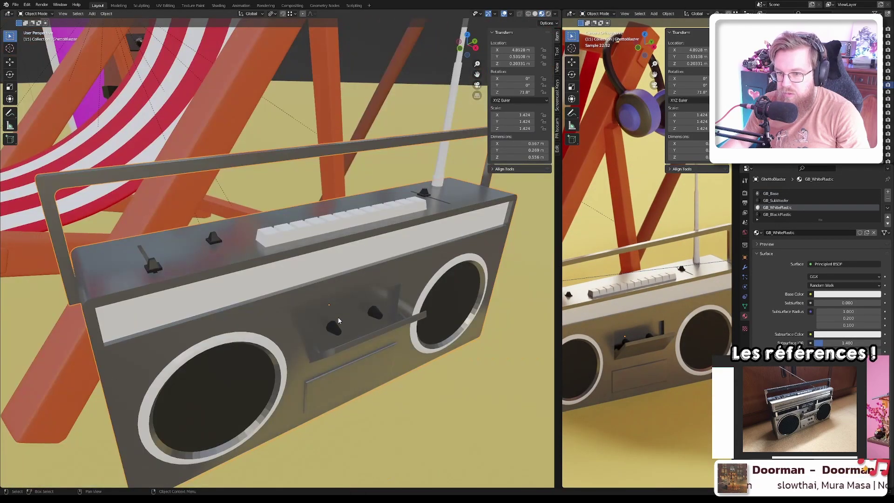
{"action": "key", "text": "Tab"}
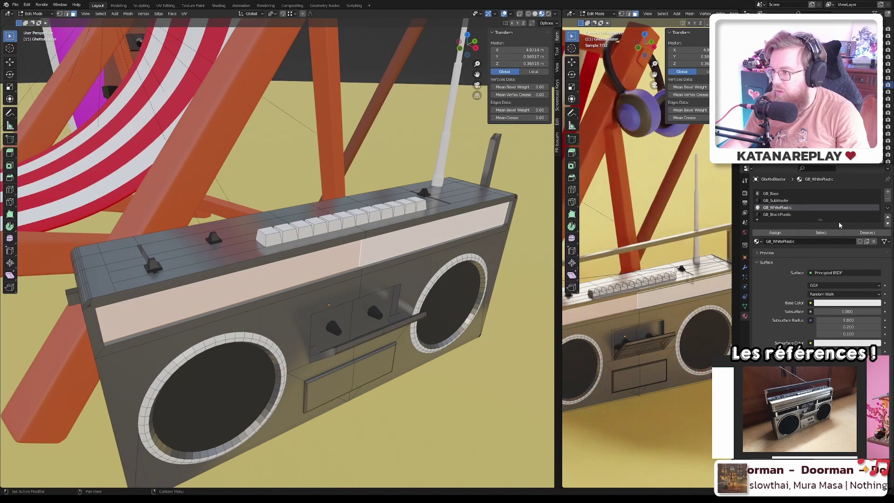
{"action": "key", "text": "Tab"}
{"action": "scroll", "coordinate": [346, 250], "scroll_direction": "down", "scroll_amount": 5}
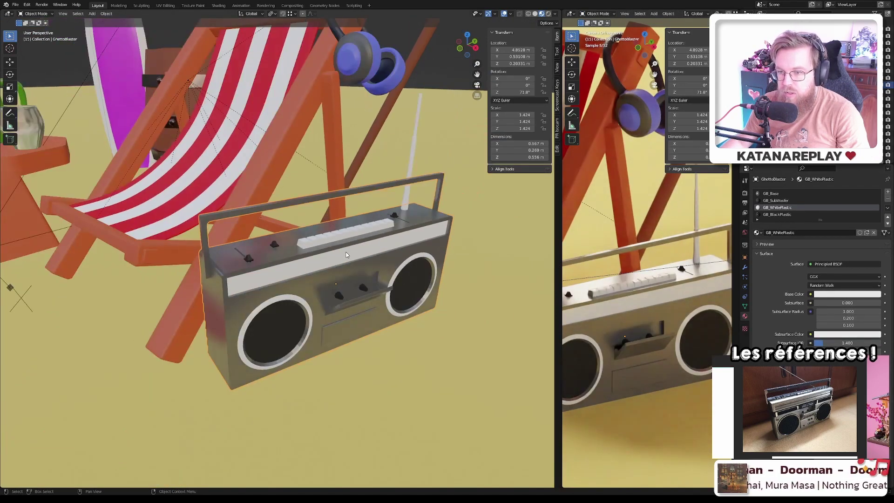
{"action": "scroll", "coordinate": [326, 258], "scroll_direction": "up", "scroll_amount": 6}
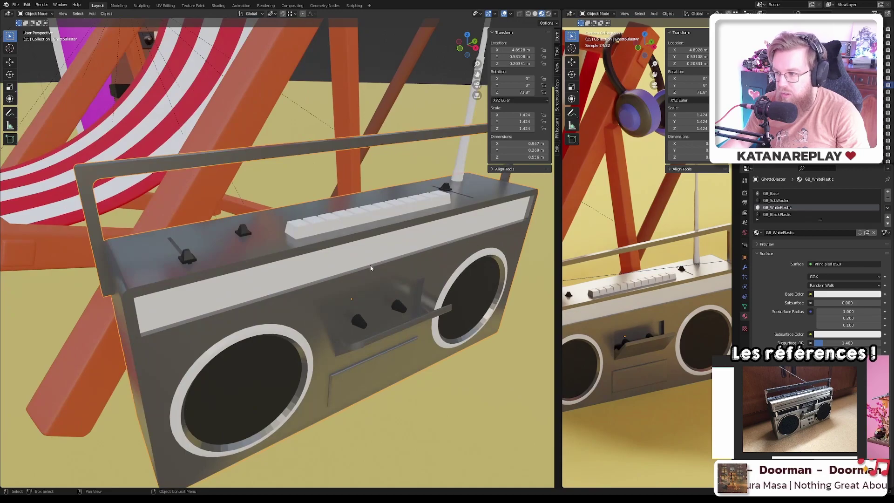
{"action": "scroll", "coordinate": [606, 333], "scroll_direction": "down", "scroll_amount": 5}
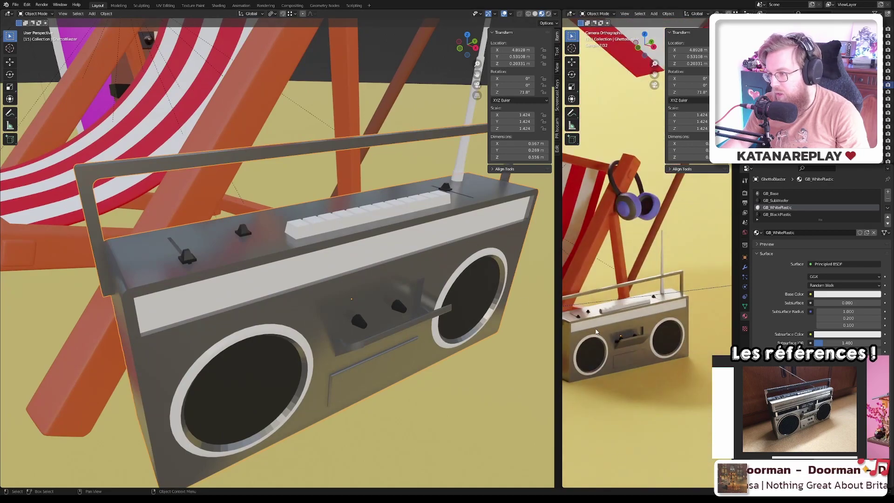
- Reveal the hidden boombox handle and select its linked faces
{"action": "middle_click_drag", "start_coordinate": [316, 251], "coordinate": [196, 231]}
{"action": "key", "text": "Tab"}
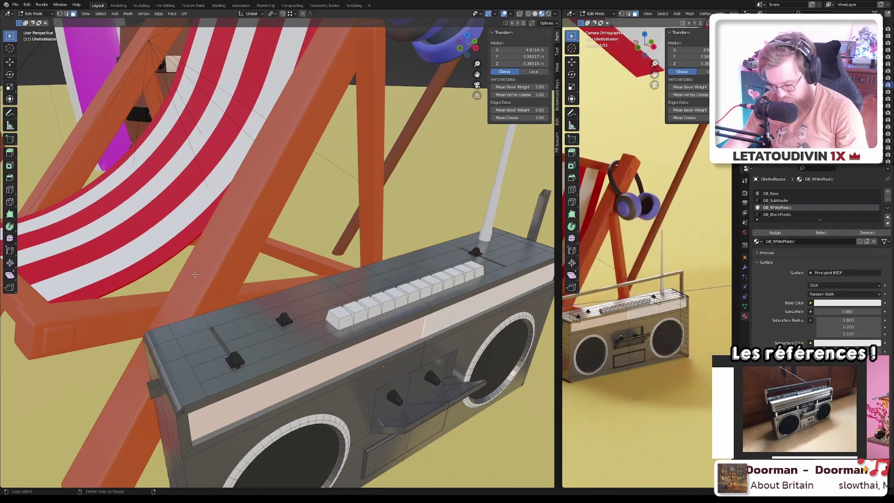
{"action": "key", "text": "alt+h"}
{"action": "key", "text": "Tab"}
{"action": "key", "text": "Tab"}
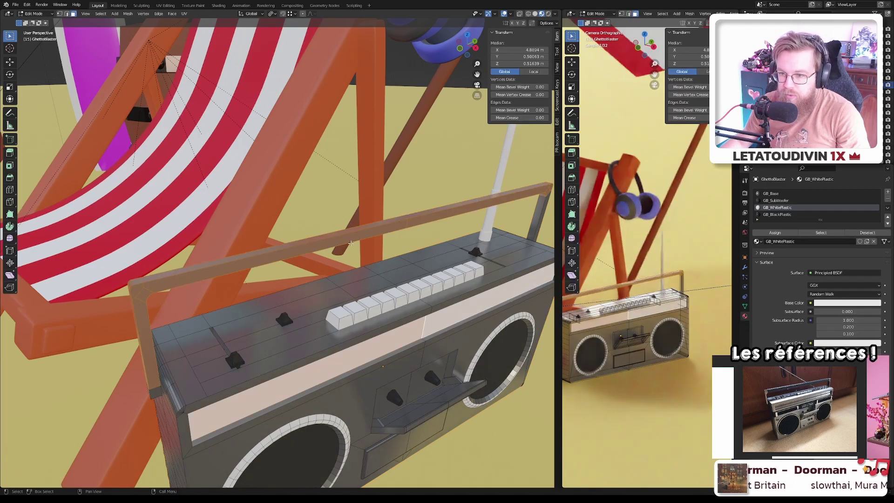
{"action": "left_click", "coordinate": [392, 224]}
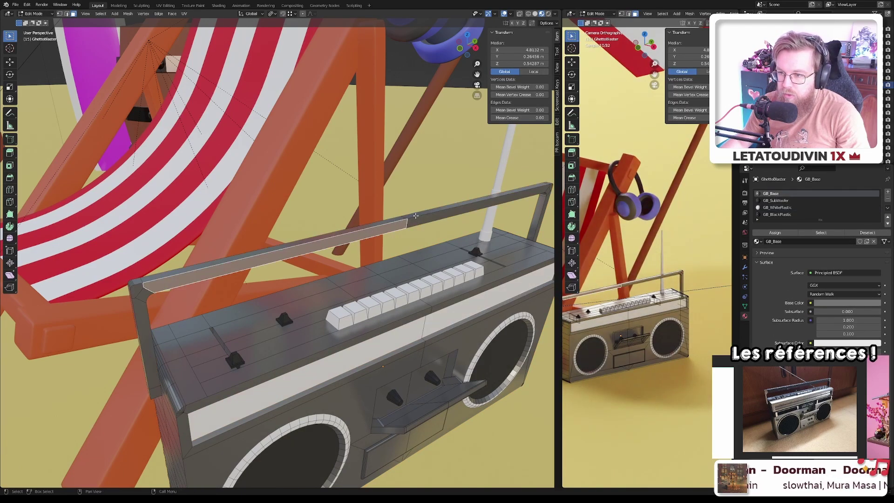
{"action": "left_click", "coordinate": [396, 217]}
{"action": "key", "text": "l"}
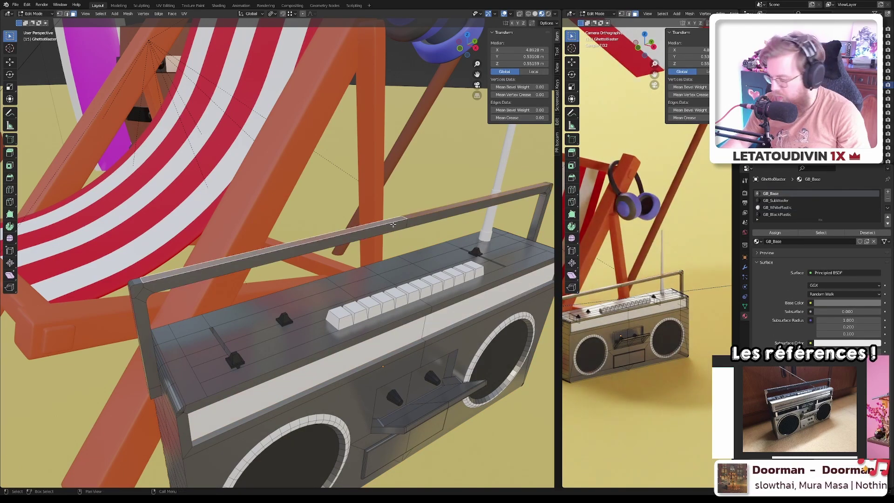
{"action": "key", "text": "KP_1"}
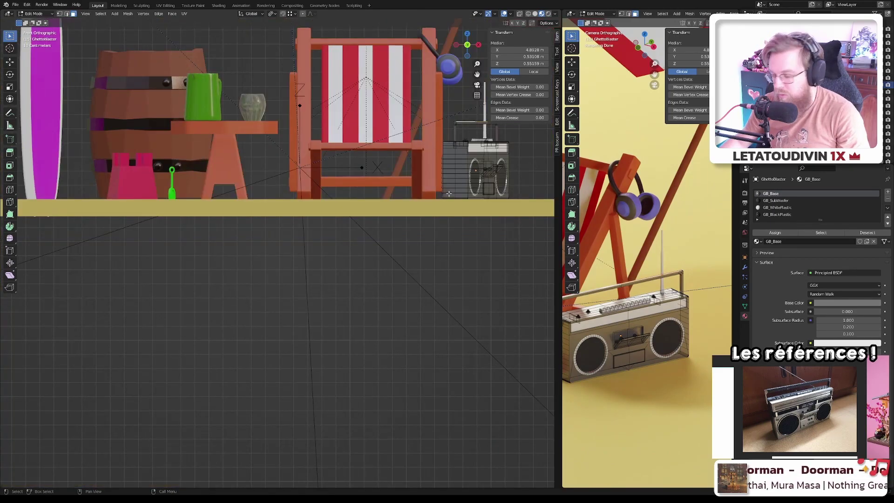
- Turn on X-ray and reselect the handle bar's linked geometry from a new angle
{"action": "middle_click_drag", "start_coordinate": [449, 193], "coordinate": [326, 279]}
{"action": "scroll", "coordinate": [396, 233], "scroll_direction": "up", "scroll_amount": 3}
{"action": "scroll", "coordinate": [286, 313], "scroll_direction": "down", "scroll_amount": 2}
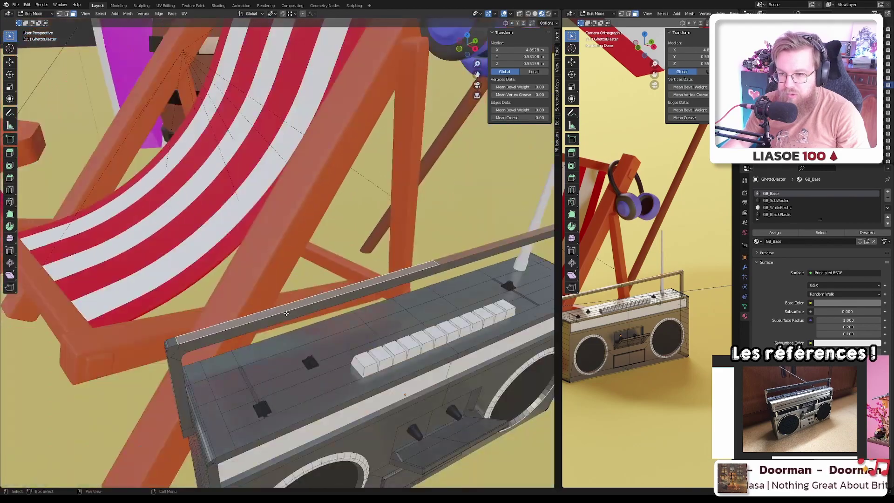
{"action": "key", "text": "alt+z"}
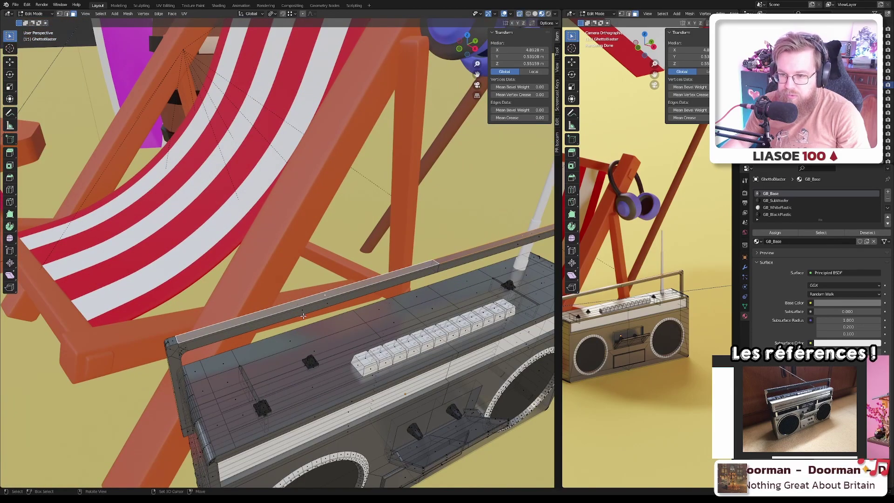
{"action": "key", "text": "l"}
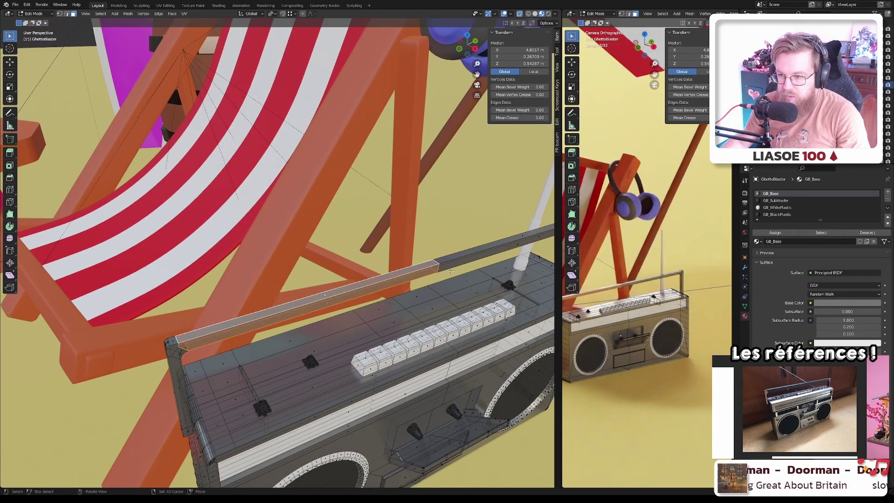
{"action": "middle_click_drag", "start_coordinate": [480, 257], "coordinate": [421, 269]}
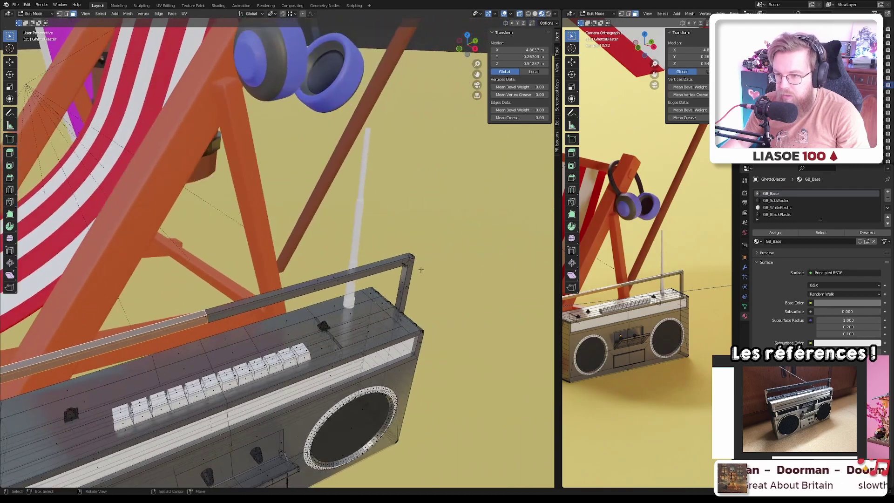
{"action": "left_click", "coordinate": [206, 316]}
{"action": "middle_click_drag", "start_coordinate": [206, 317], "coordinate": [326, 264]}
- Try dissolving a vertex on the handle bar, then undo it
{"action": "key", "text": "x"}
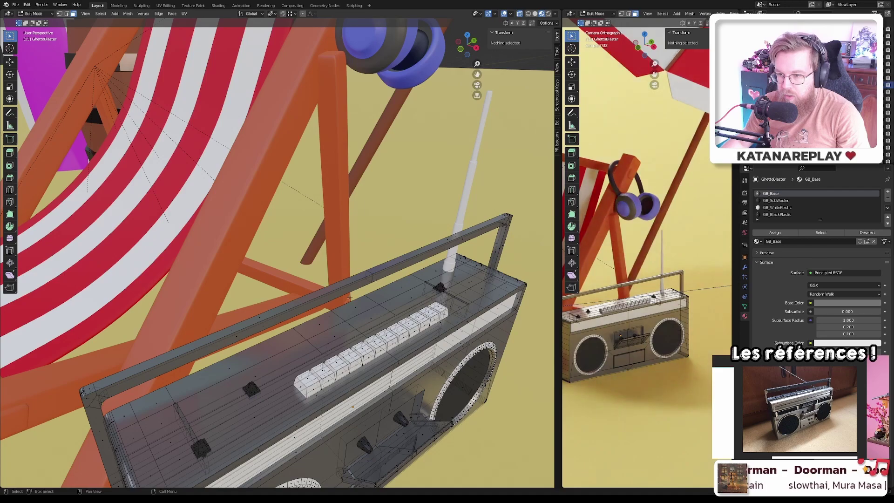
{"action": "key", "text": "1"}
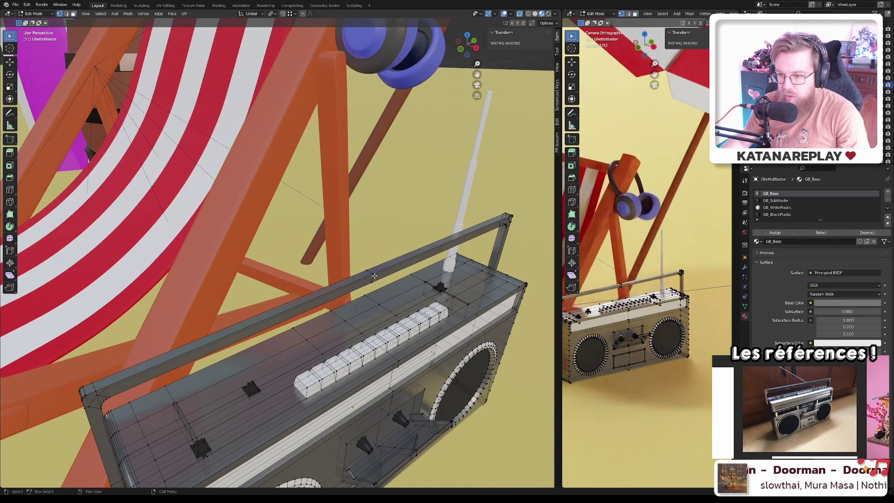
{"action": "left_click", "coordinate": [374, 283]}
{"action": "key", "text": "x"}
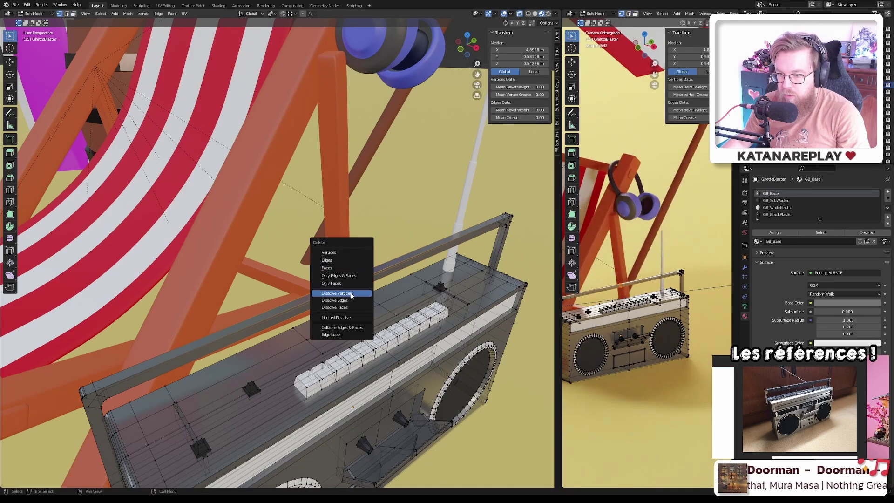
{"action": "left_click", "coordinate": [351, 294]}
{"action": "key", "text": "ctrl+z"}
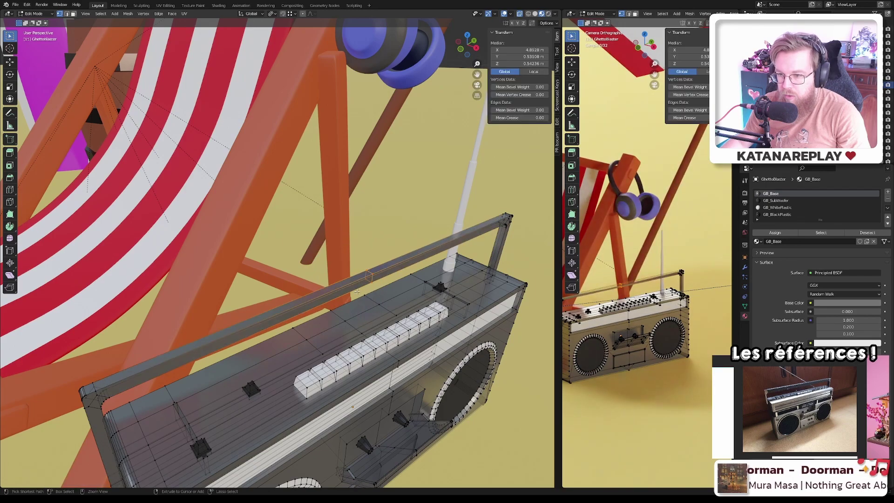
{"action": "key", "text": "x"}
{"action": "key", "text": "Escape"}
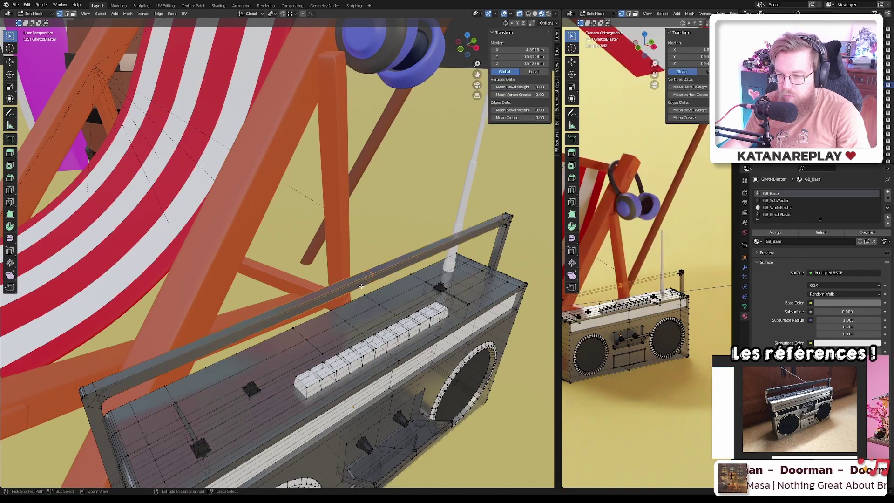
- Dissolve the vertical edge running across the handle bar
{"action": "scroll", "coordinate": [371, 286], "scroll_direction": "up", "scroll_amount": 5}
{"action": "left_click", "coordinate": [372, 260]}
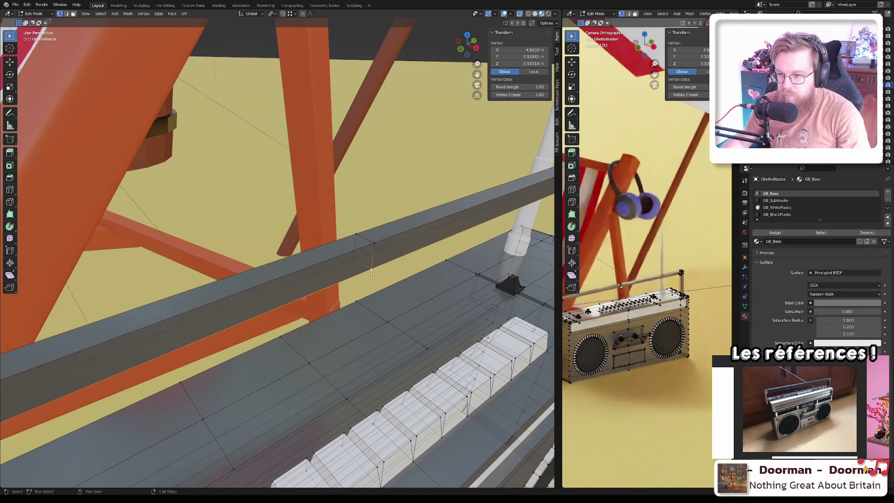
{"action": "key", "text": "2"}
{"action": "left_click", "coordinate": [372, 255]}
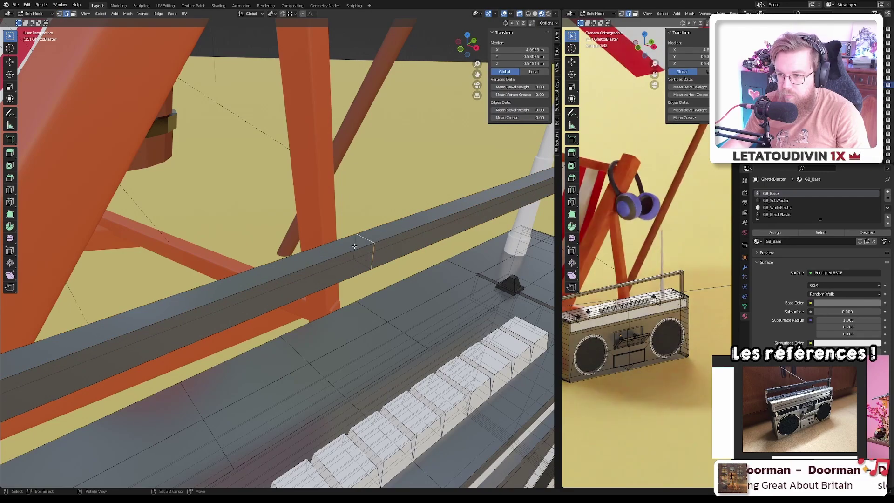
{"action": "key", "text": "x"}
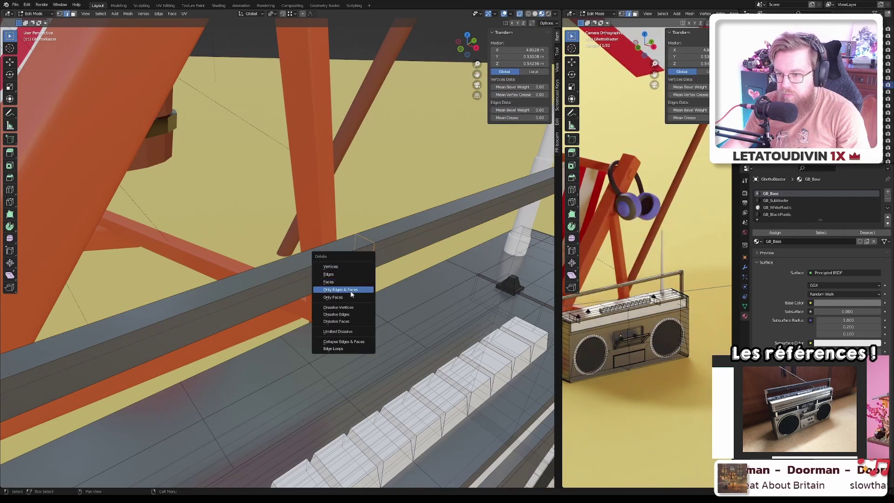
{"action": "left_click", "coordinate": [341, 315]}
{"action": "scroll", "coordinate": [340, 316], "scroll_direction": "down", "scroll_amount": 8}
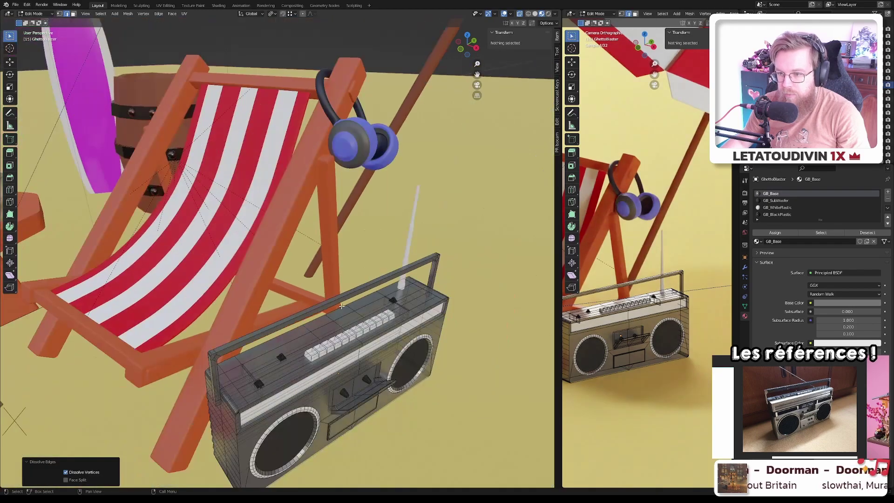
{"action": "key", "text": "1"}
{"action": "scroll", "coordinate": [325, 309], "scroll_direction": "up", "scroll_amount": 4}
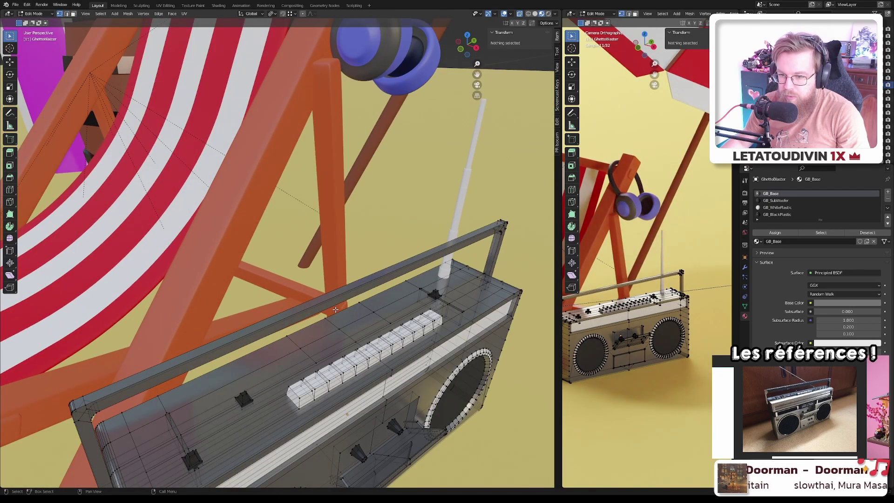
- Box-select the handle bar faces and assign them the GB_SubWoofer material
{"action": "key", "text": "3"}
{"action": "key", "text": "b"}
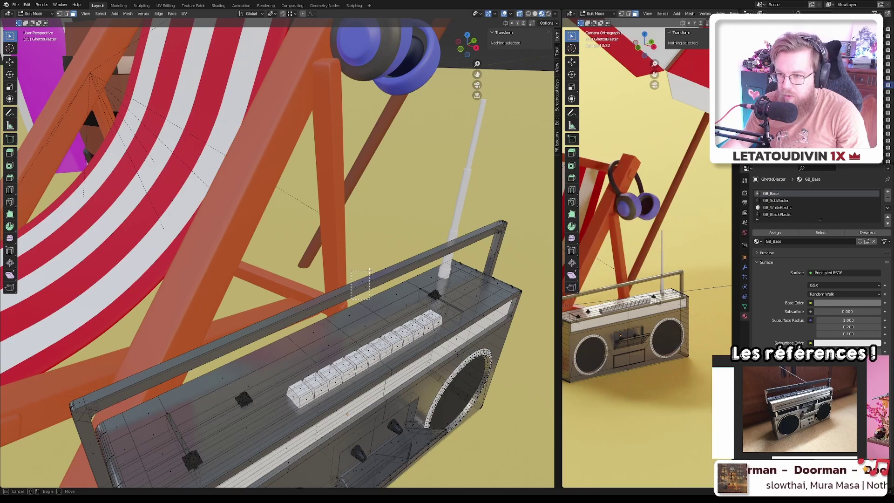
{"action": "left_click_drag", "start_coordinate": [369, 270], "coordinate": [369, 271]}
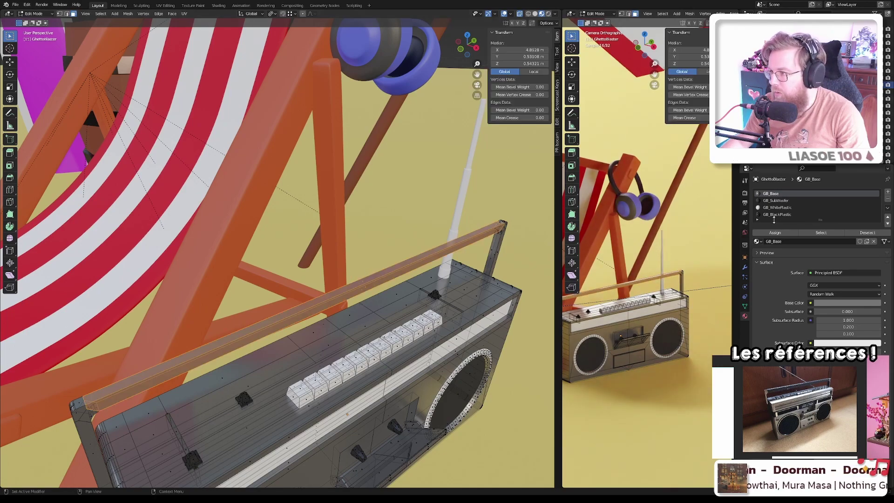
{"action": "left_click", "coordinate": [776, 200]}
{"action": "left_click", "coordinate": [775, 233]}
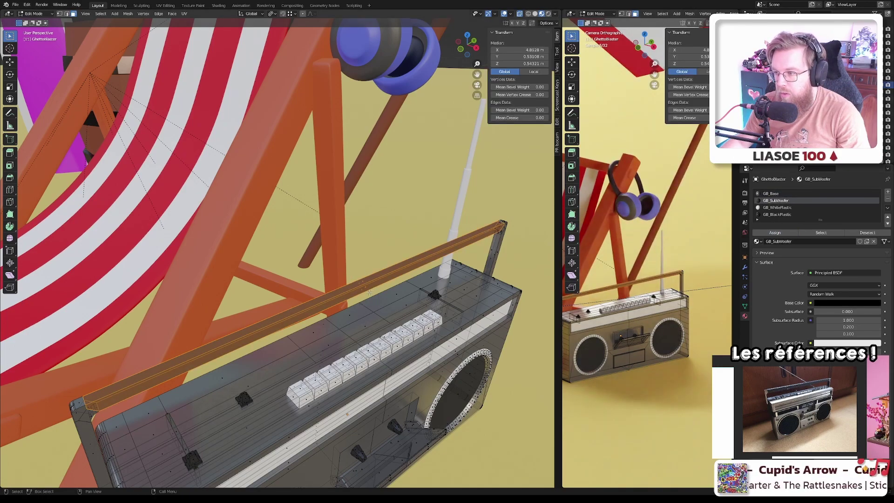
{"action": "key", "text": "Tab"}
{"action": "middle_click_drag", "start_coordinate": [369, 293], "coordinate": [326, 276]}
{"action": "scroll", "coordinate": [354, 303], "scroll_direction": "down", "scroll_amount": 3}
{"action": "scroll", "coordinate": [338, 315], "scroll_direction": "up", "scroll_amount": 5}
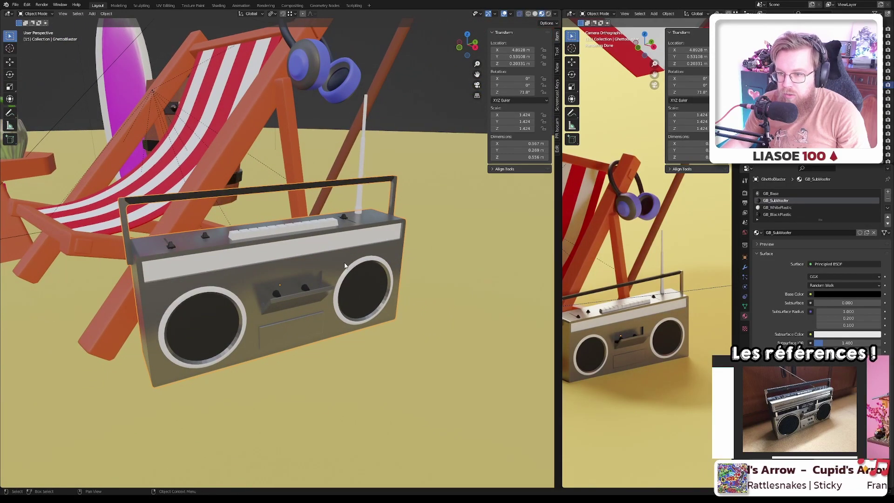
{"action": "scroll", "coordinate": [322, 272], "scroll_direction": "up", "scroll_amount": 5}
{"action": "scroll", "coordinate": [308, 281], "scroll_direction": "down", "scroll_amount": 2}
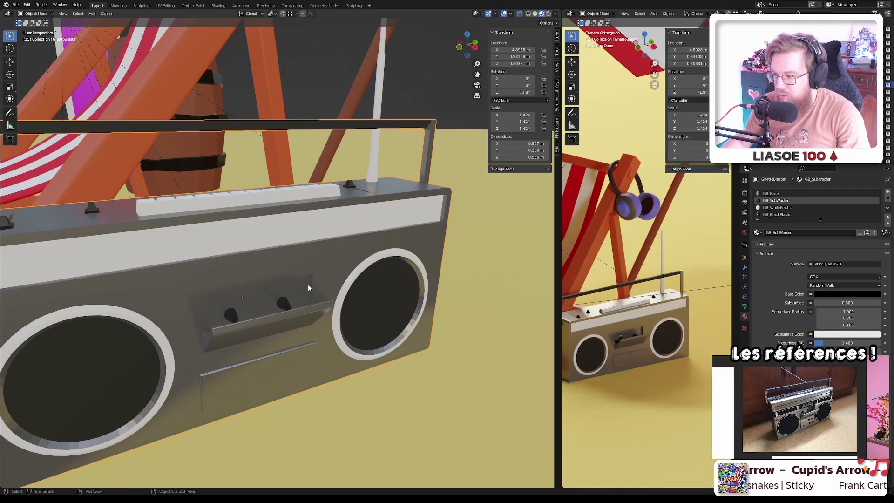
{"action": "scroll", "coordinate": [308, 285], "scroll_direction": "down", "scroll_amount": 2}
{"action": "mouse_move", "coordinate": [275, 298]}
{"action": "middle_mouse_down"}
{"action": "mouse_move", "coordinate": [265, 295]}
{"action": "mouse_move", "coordinate": [283, 294]}
{"action": "middle_mouse_up"}
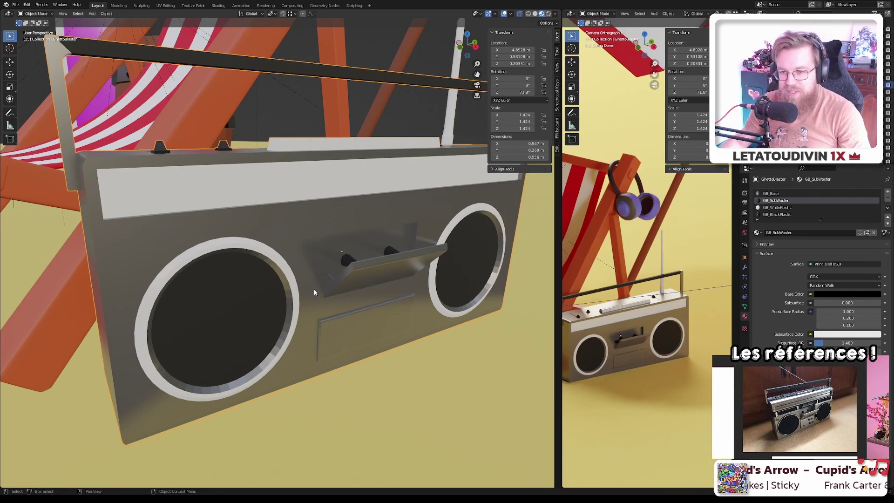
{"action": "scroll", "coordinate": [285, 309], "scroll_direction": "up", "scroll_amount": 4}
{"action": "scroll", "coordinate": [285, 310], "scroll_direction": "down", "scroll_amount": 7}
{"action": "scroll", "coordinate": [285, 309], "scroll_direction": "up", "scroll_amount": 3}
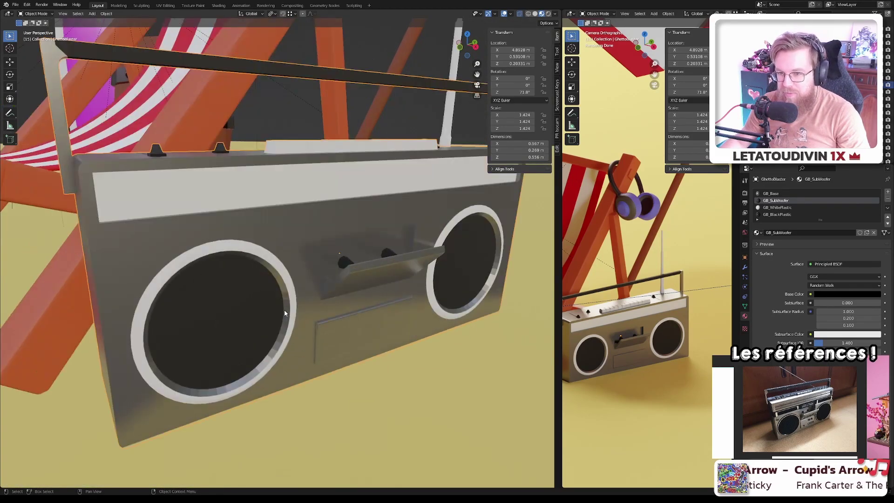
{"action": "scroll", "coordinate": [284, 310], "scroll_direction": "down", "scroll_amount": 4}
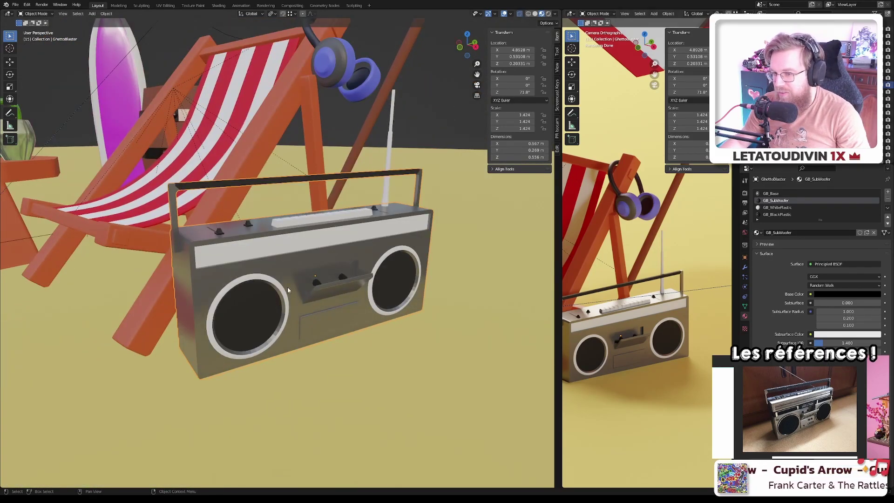
{"action": "scroll", "coordinate": [287, 290], "scroll_direction": "down", "scroll_amount": 2}
{"action": "mouse_move", "coordinate": [288, 290]}
{"action": "middle_mouse_down"}
{"action": "mouse_move", "coordinate": [245, 287]}
{"action": "mouse_move", "coordinate": [443, 260]}
{"action": "mouse_move", "coordinate": [365, 259]}
{"action": "mouse_move", "coordinate": [265, 282]}
{"action": "mouse_move", "coordinate": [308, 275]}
{"action": "mouse_move", "coordinate": [264, 283]}
{"action": "mouse_move", "coordinate": [257, 295]}
{"action": "mouse_move", "coordinate": [288, 293]}
{"action": "middle_mouse_up"}
- Isolate the boombox in Local View and edit its mesh with X-ray off
{"action": "key", "text": "KP_Divide"}
{"action": "key", "text": "Tab"}
{"action": "key", "text": "alt+z"}
{"action": "scroll", "coordinate": [264, 283], "scroll_direction": "up", "scroll_amount": 3}
{"action": "scroll", "coordinate": [288, 292], "scroll_direction": "down", "scroll_amount": 4}
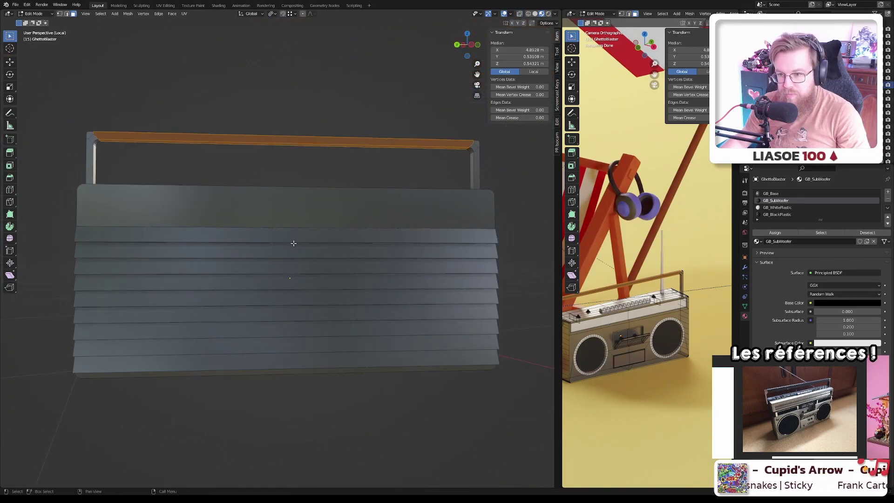
{"action": "left_click_drag", "start_coordinate": [319, 231], "coordinate": [240, 365]}
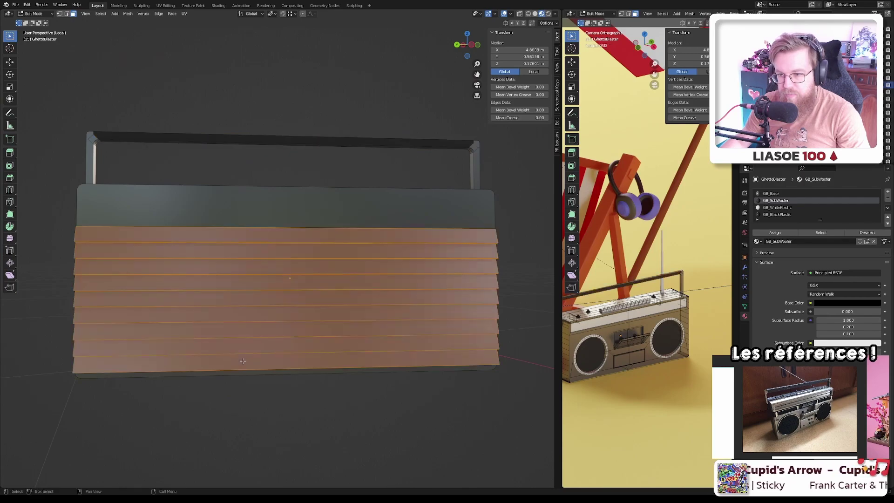
{"action": "middle_click_drag", "start_coordinate": [241, 365], "coordinate": [333, 273]}
- Select five slat loops and assign GB_SubWoofer, then undo the assignment
{"action": "left_click", "coordinate": [291, 297], "text": "alt+shift"}
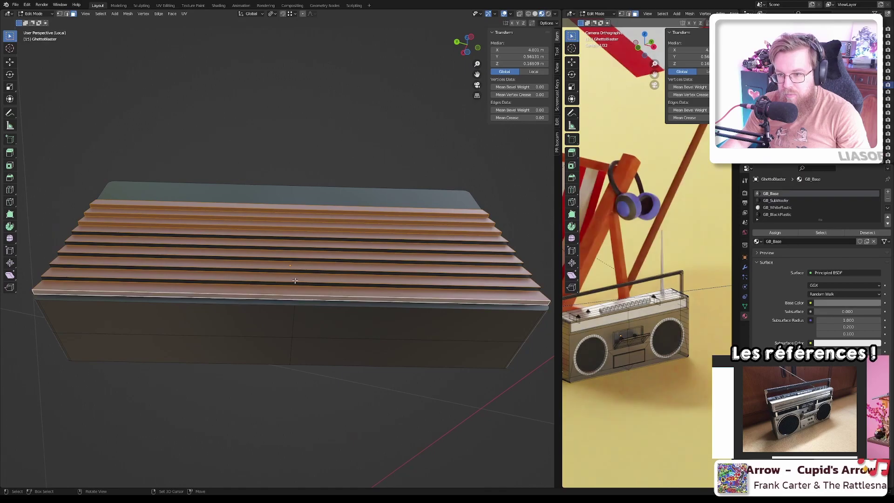
{"action": "left_click", "coordinate": [293, 280], "text": "alt+shift"}
{"action": "left_click", "coordinate": [293, 267], "text": "alt+shift"}
{"action": "left_click", "coordinate": [292, 258], "text": "alt+shift"}
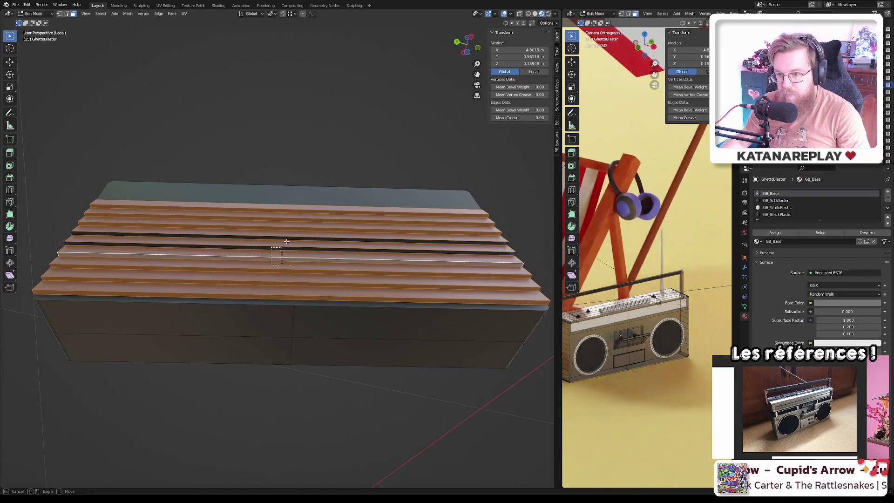
{"action": "left_click", "coordinate": [292, 245], "text": "alt+shift"}
{"action": "middle_click_drag", "start_coordinate": [291, 244], "coordinate": [318, 291]}
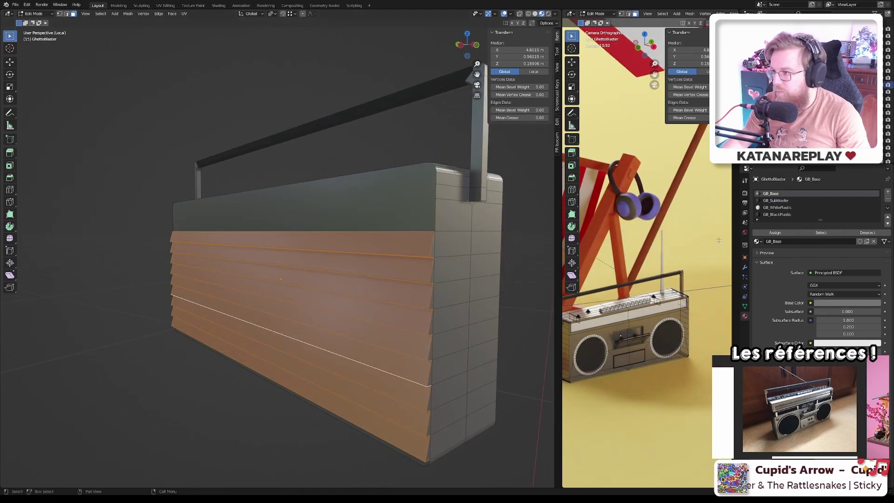
{"action": "left_click", "coordinate": [776, 201]}
{"action": "left_click", "coordinate": [775, 232]}
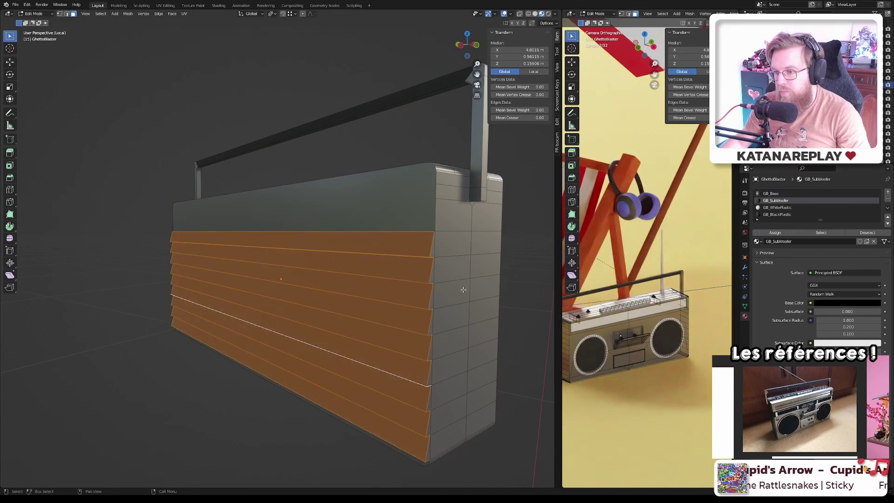
{"action": "key", "text": "ctrl+z"}
{"action": "key", "text": "ctrl+z"}
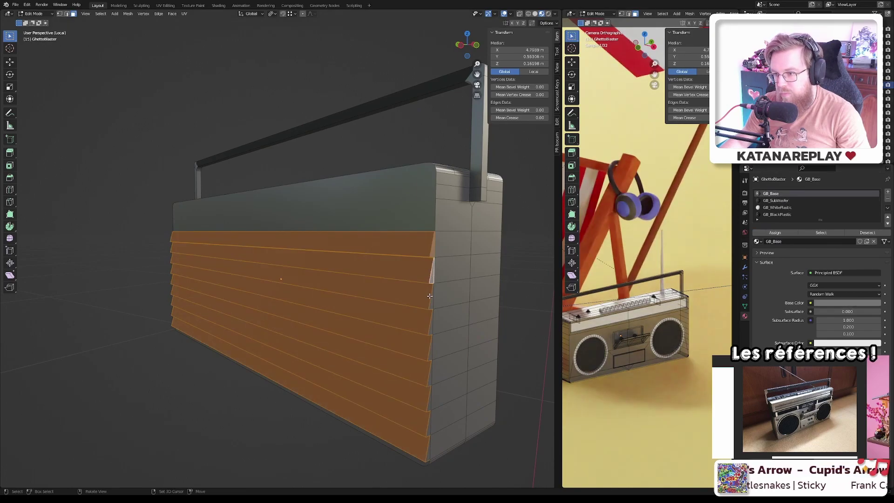
- Select the slat ends, make GB_SubWoofer the active slot, and exit Local View
{"action": "left_click", "coordinate": [429, 370], "text": "shift"}
{"action": "left_click", "coordinate": [428, 396], "text": "shift"}
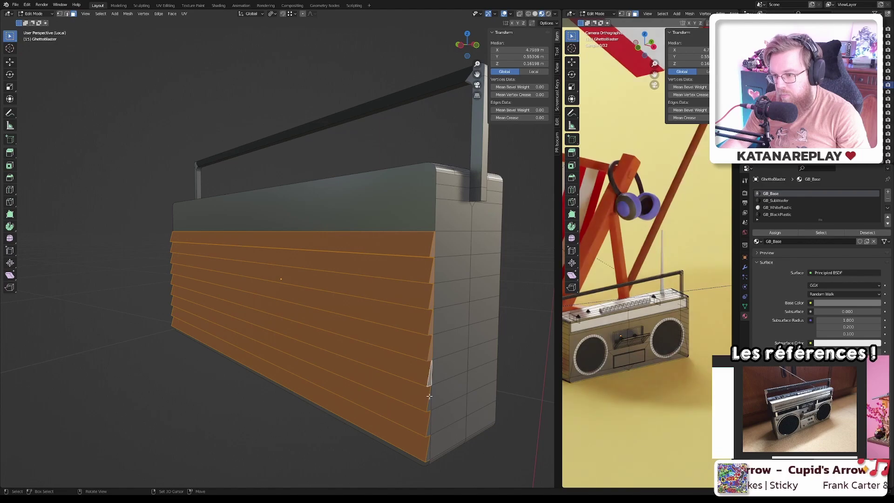
{"action": "left_click", "coordinate": [428, 422], "text": "shift"}
{"action": "left_click", "coordinate": [426, 447], "text": "shift"}
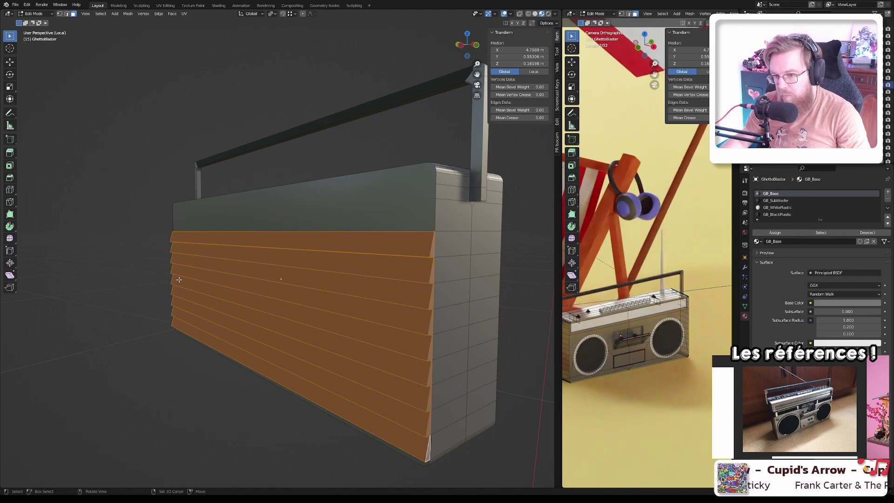
{"action": "middle_click_drag", "start_coordinate": [426, 447], "coordinate": [303, 270]}
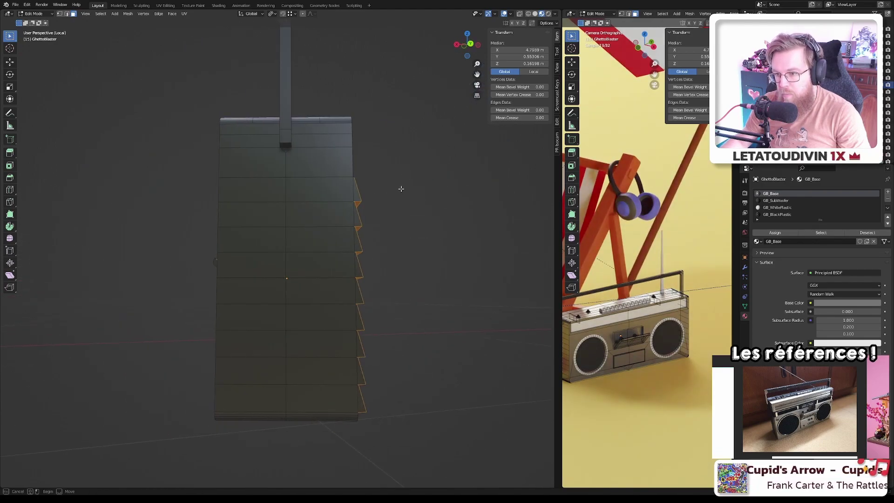
{"action": "left_click_drag", "start_coordinate": [410, 173], "coordinate": [359, 414]}
{"action": "left_click", "coordinate": [356, 191], "text": "shift"}
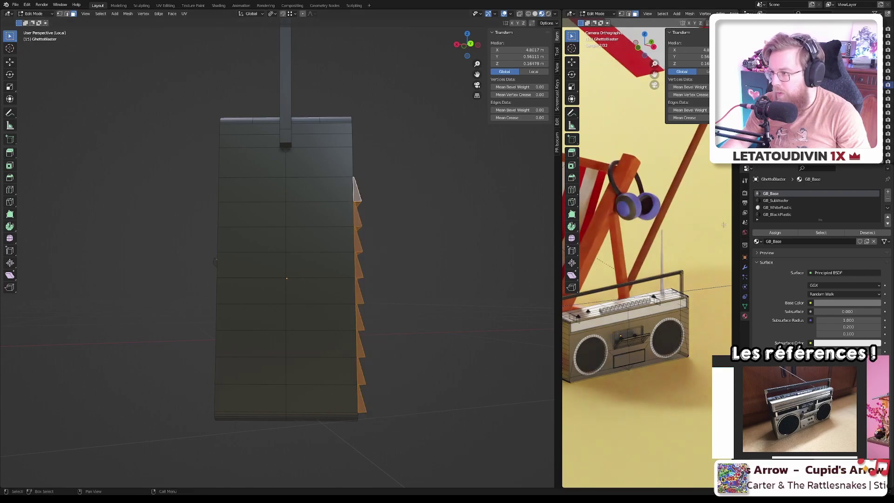
{"action": "left_click", "coordinate": [780, 200]}
{"action": "middle_click_drag", "start_coordinate": [466, 235], "coordinate": [284, 237]}
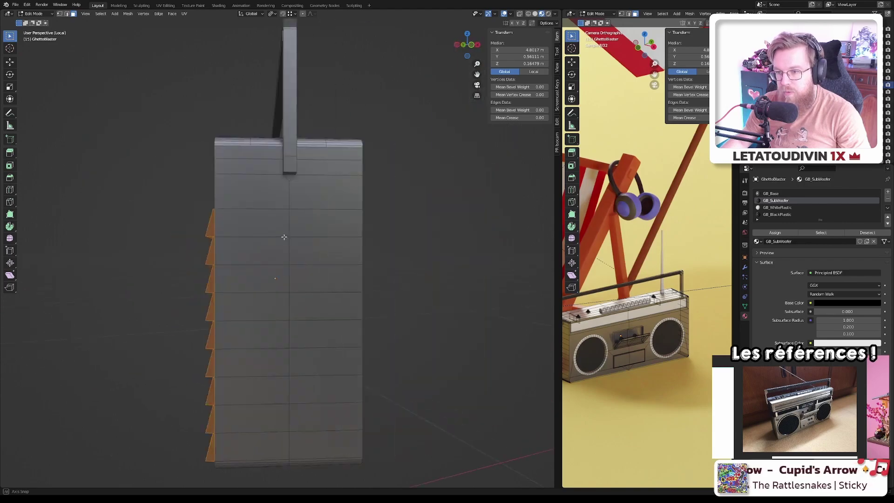
{"action": "key", "text": "KP_Divide"}
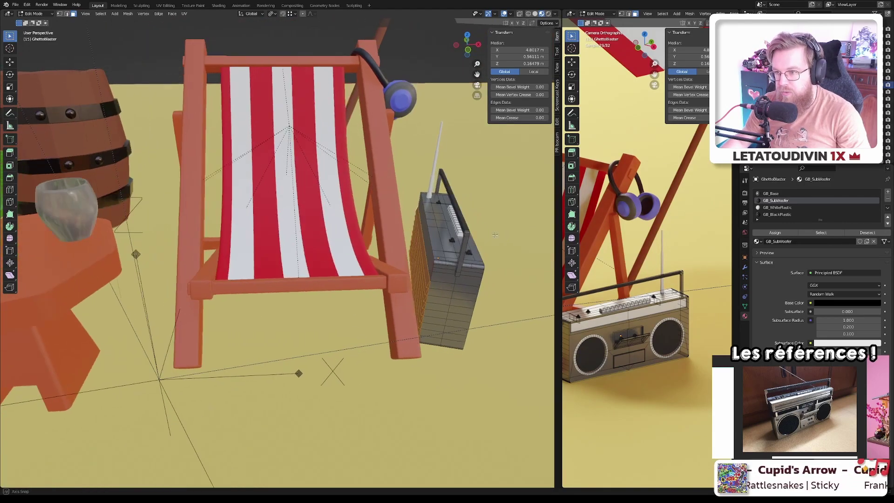
- Give the boombox's cassette door faces and rim the GB_SubWoofer material
{"action": "key", "text": "Tab"}
{"action": "key", "text": "KP_Decimal"}
{"action": "scroll", "coordinate": [224, 241], "scroll_direction": "up", "scroll_amount": 6}
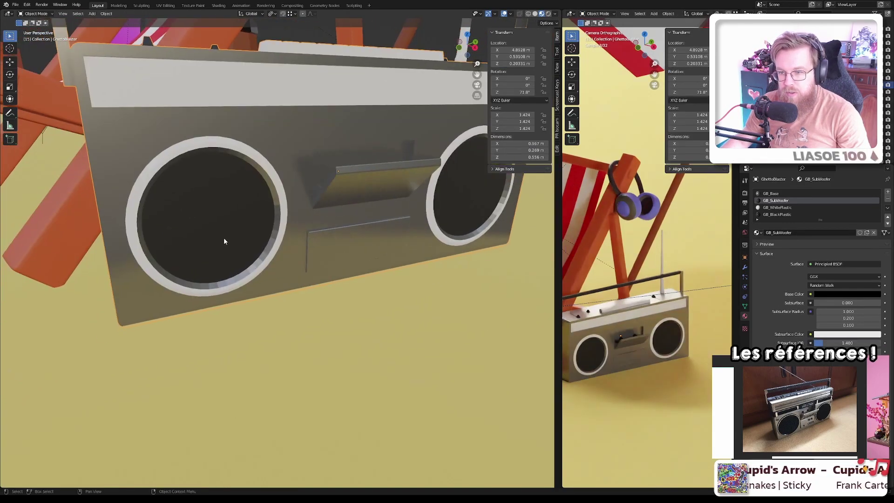
{"action": "scroll", "coordinate": [350, 268], "scroll_direction": "up", "scroll_amount": 3}
{"action": "scroll", "coordinate": [350, 267], "scroll_direction": "down", "scroll_amount": 3}
{"action": "key", "text": "Tab"}
{"action": "left_click", "coordinate": [322, 220]}
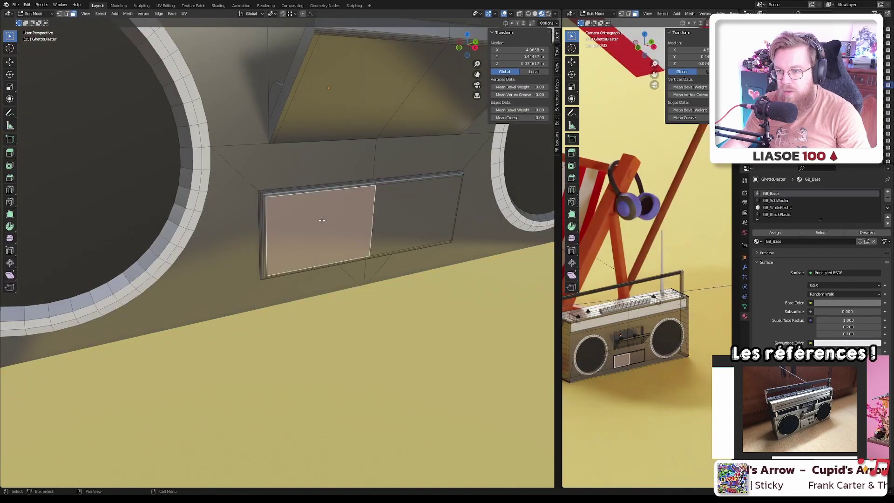
{"action": "left_click", "coordinate": [402, 223], "text": "shift"}
{"action": "key", "text": "ctrl+KP_Add"}
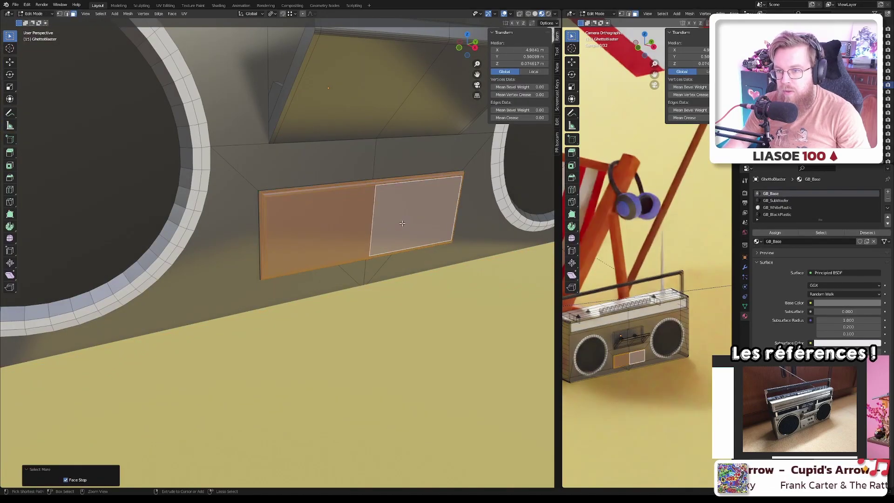
{"action": "left_click", "coordinate": [790, 199]}
{"action": "left_click", "coordinate": [779, 233]}
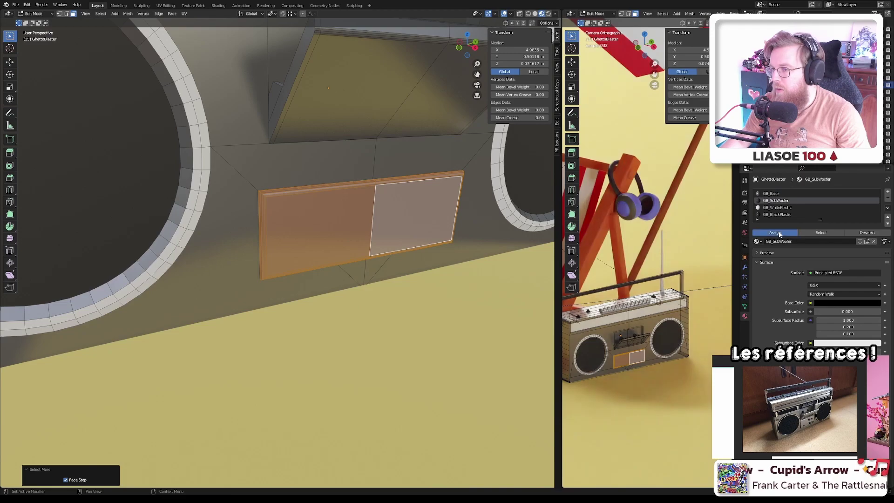
{"action": "key", "text": "Tab"}
- Save objects.blend and zoom out the camera preview to show the whole beach
{"action": "scroll", "coordinate": [401, 230], "scroll_direction": "down", "scroll_amount": 4}
{"action": "scroll", "coordinate": [406, 230], "scroll_direction": "up", "scroll_amount": 4}
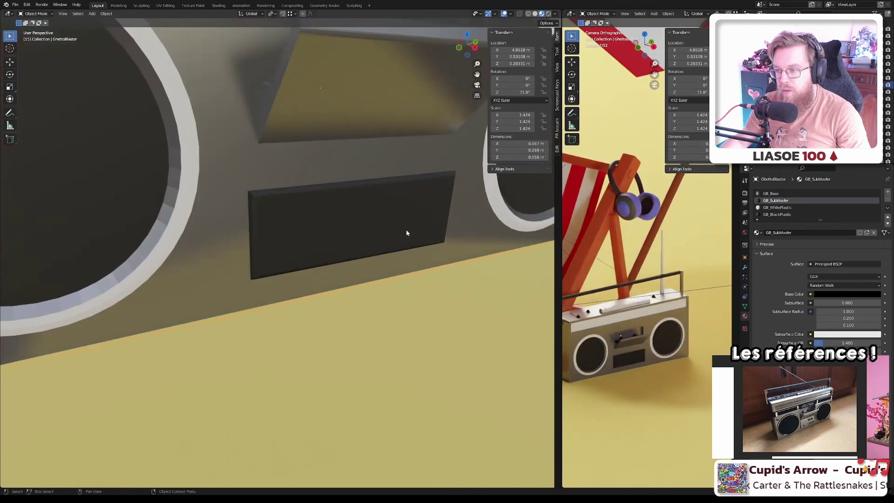
{"action": "scroll", "coordinate": [406, 230], "scroll_direction": "down", "scroll_amount": 5}
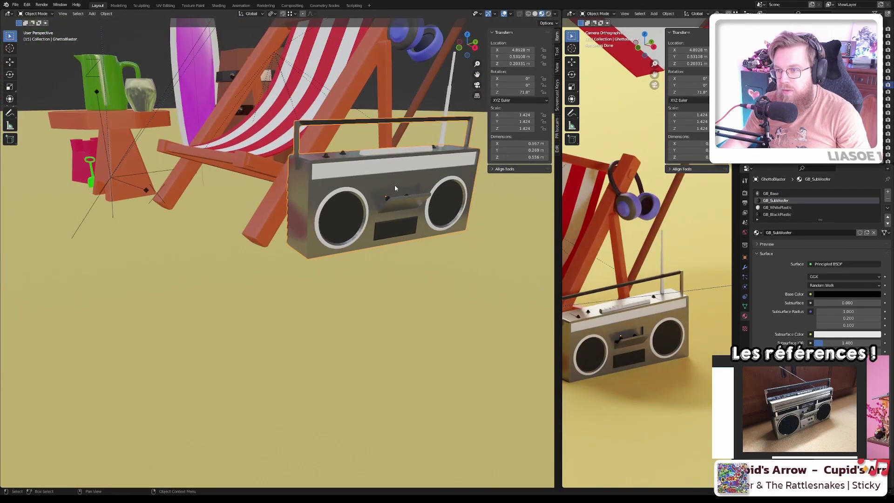
{"action": "scroll", "coordinate": [394, 194], "scroll_direction": "up", "scroll_amount": 5}
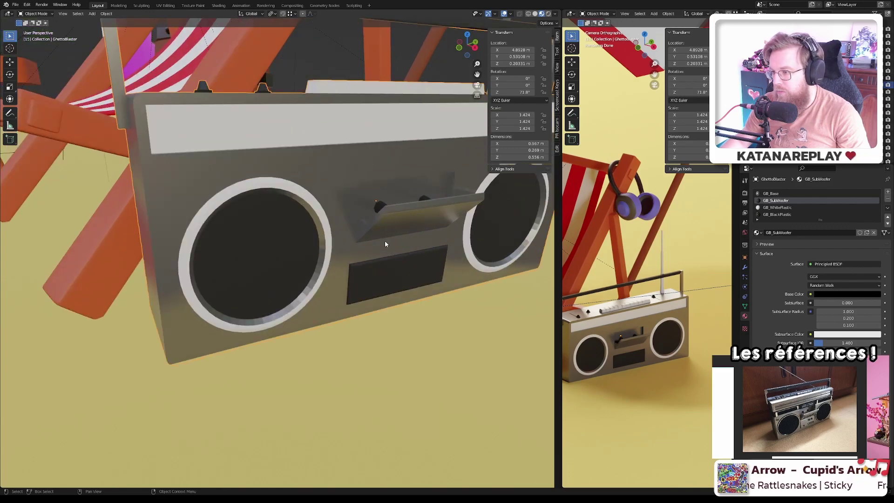
{"action": "scroll", "coordinate": [391, 232], "scroll_direction": "up", "scroll_amount": 4}
{"action": "scroll", "coordinate": [389, 214], "scroll_direction": "down", "scroll_amount": 4}
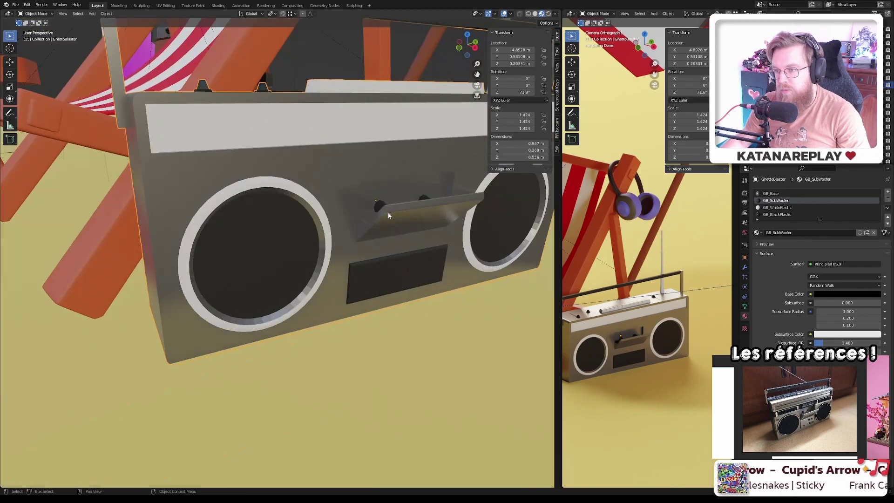
{"action": "middle_click_drag", "start_coordinate": [394, 181], "coordinate": [345, 211]}
{"action": "key", "text": "ctrl+s"}
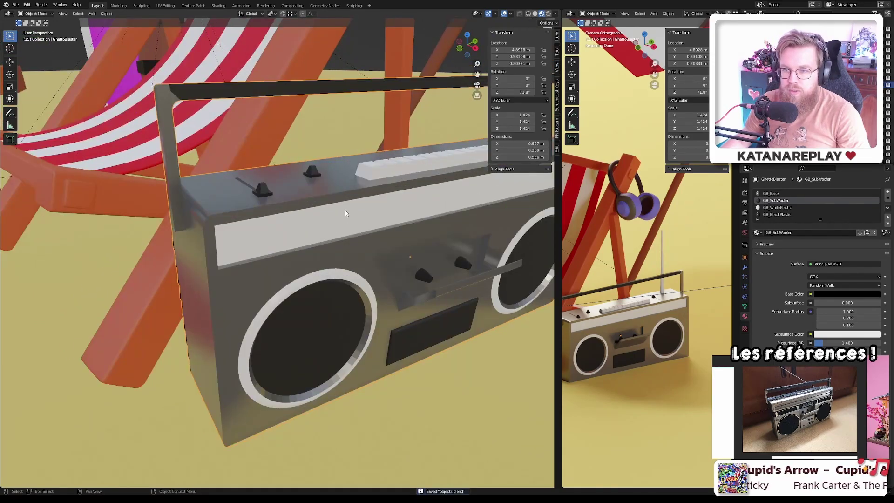
{"action": "scroll", "coordinate": [661, 300], "scroll_direction": "down", "scroll_amount": 5}
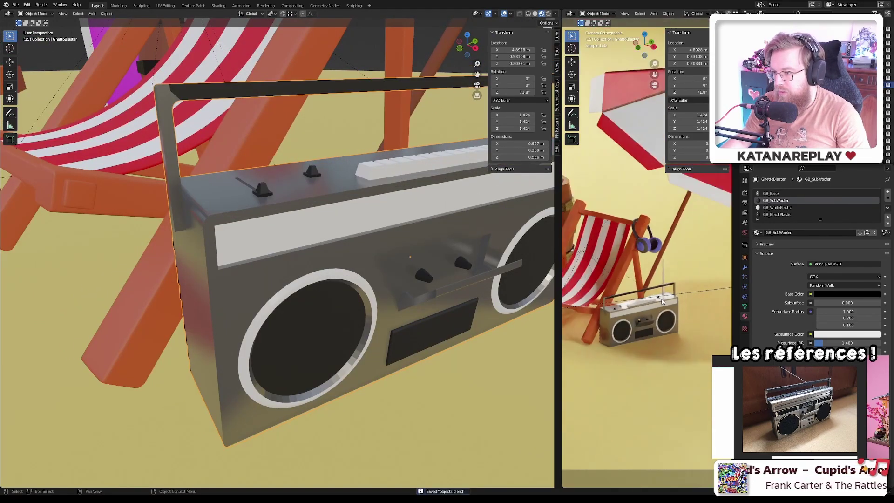
{"action": "middle_click_drag", "start_coordinate": [565, 218], "coordinate": [619, 226], "text": "shift"}
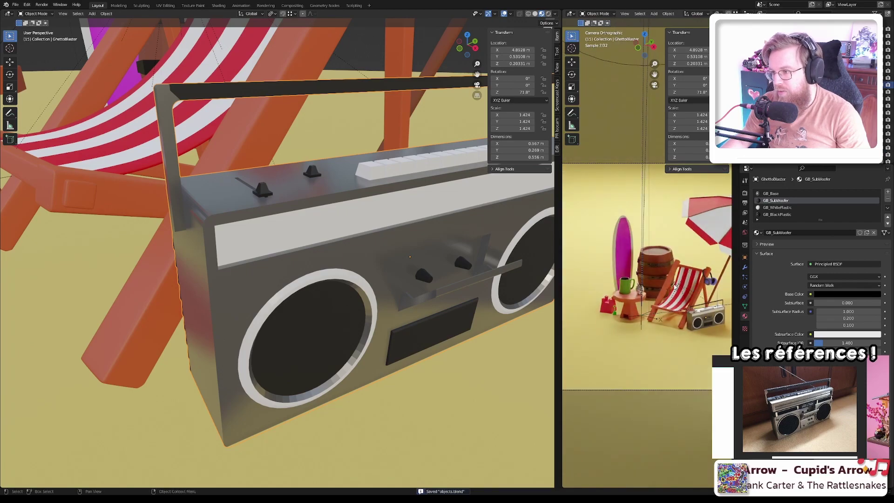
- Lower the surfboard's Base Color saturation to 0.696 and save the file
{"action": "left_click", "coordinate": [618, 225]}
{"action": "left_click", "coordinate": [839, 294]}
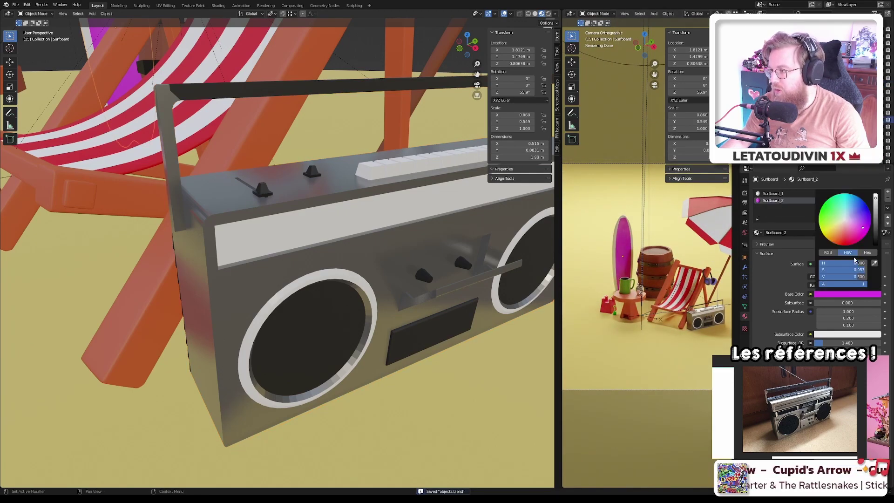
{"action": "left_click_drag", "start_coordinate": [861, 273], "coordinate": [837, 273]}
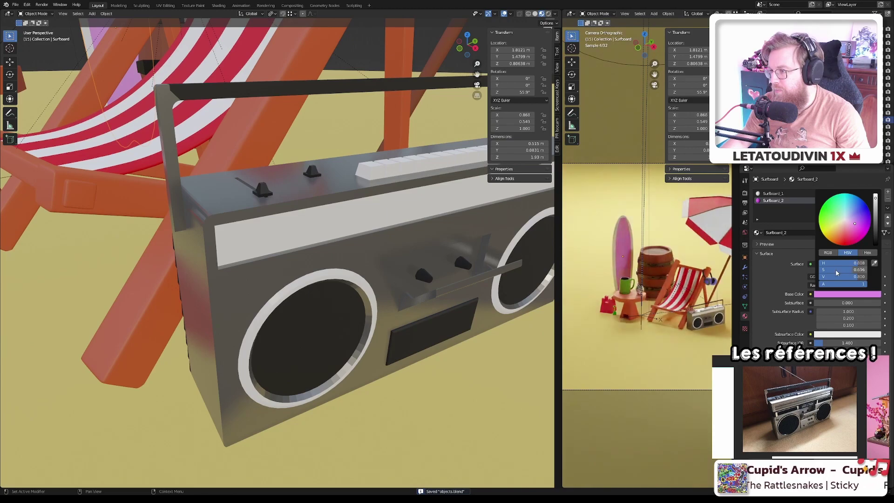
{"action": "left_click", "coordinate": [850, 296]}
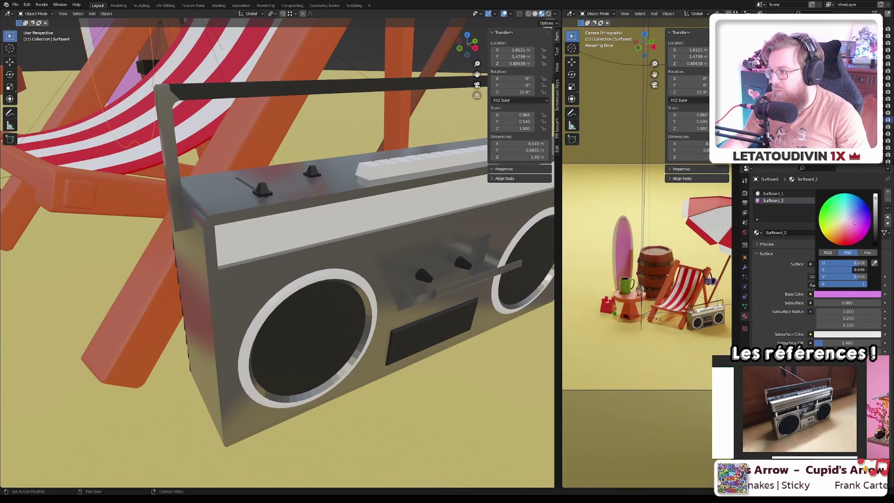
{"action": "middle_click_drag", "start_coordinate": [653, 277], "coordinate": [632, 276], "text": "shift"}
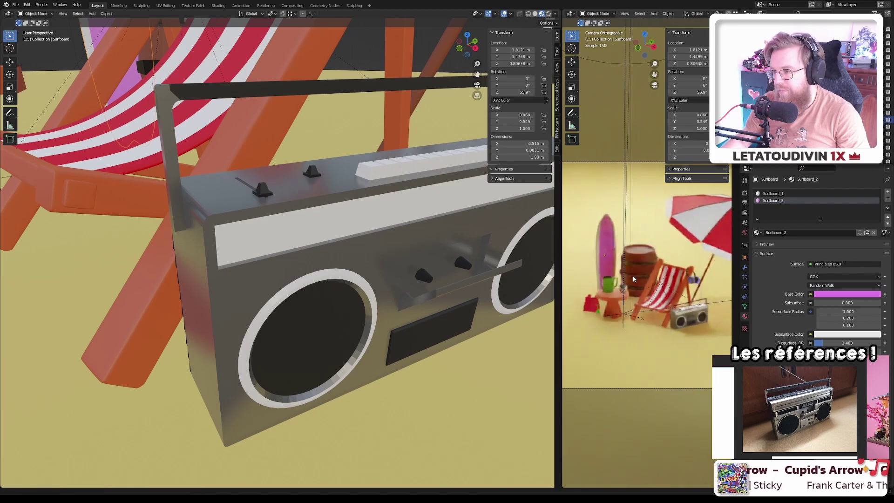
{"action": "key", "text": "ctrl+s"}
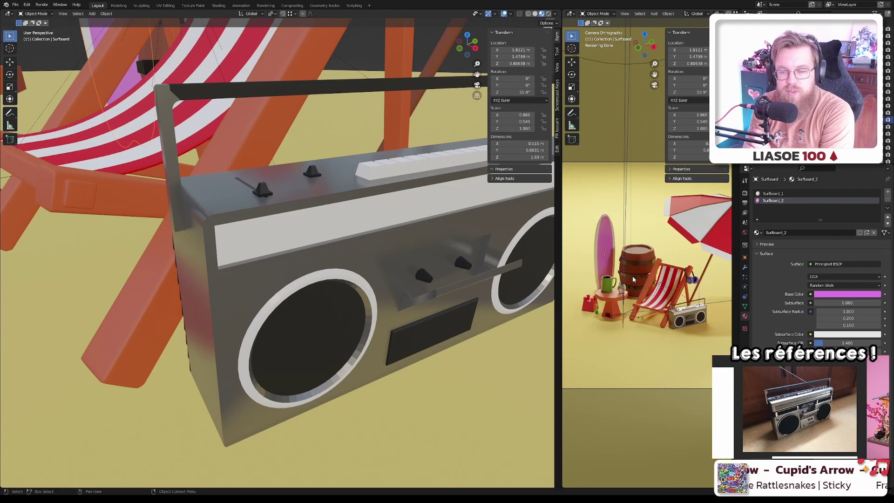
{"action": "key", "text": "Tab"}
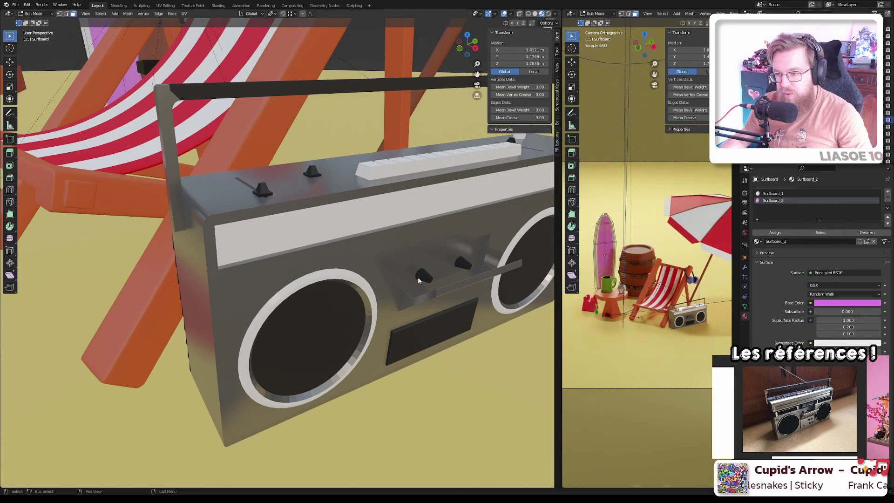
- Leave Edit Mode, switch to Solid shading and frame an empty area in front view
{"action": "key", "text": "alt+q"}
{"action": "middle_click_drag", "start_coordinate": [361, 263], "coordinate": [370, 285]}
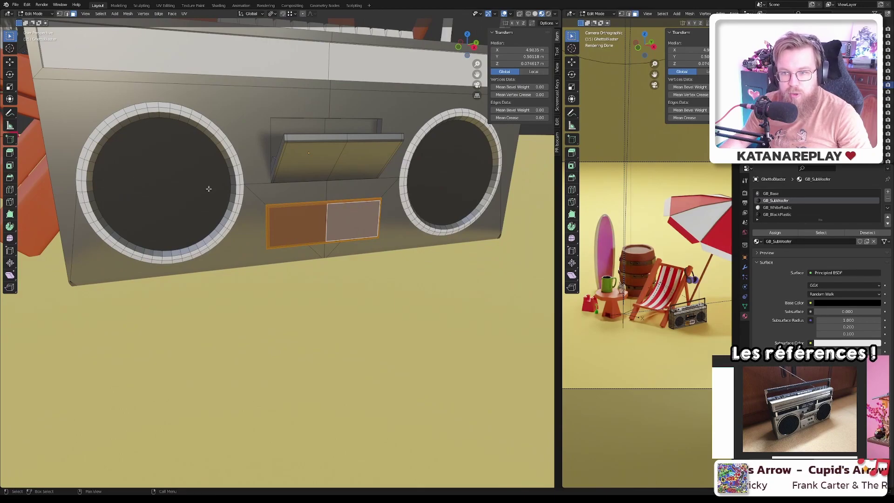
{"action": "key", "text": "Tab"}
{"action": "scroll", "coordinate": [276, 206], "scroll_direction": "down", "scroll_amount": 6}
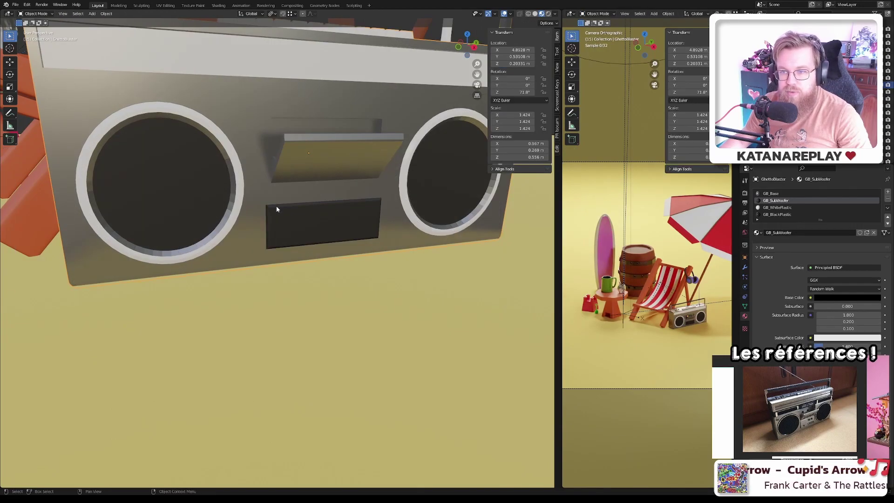
{"action": "mouse_move", "coordinate": [282, 221]}
{"action": "middle_mouse_down"}
{"action": "mouse_move", "coordinate": [329, 224]}
{"action": "mouse_move", "coordinate": [443, 258]}
{"action": "middle_mouse_up"}
{"action": "key", "text": "z"}
{"action": "left_click", "coordinate": [379, 223]}
{"action": "key", "text": "KP_1"}
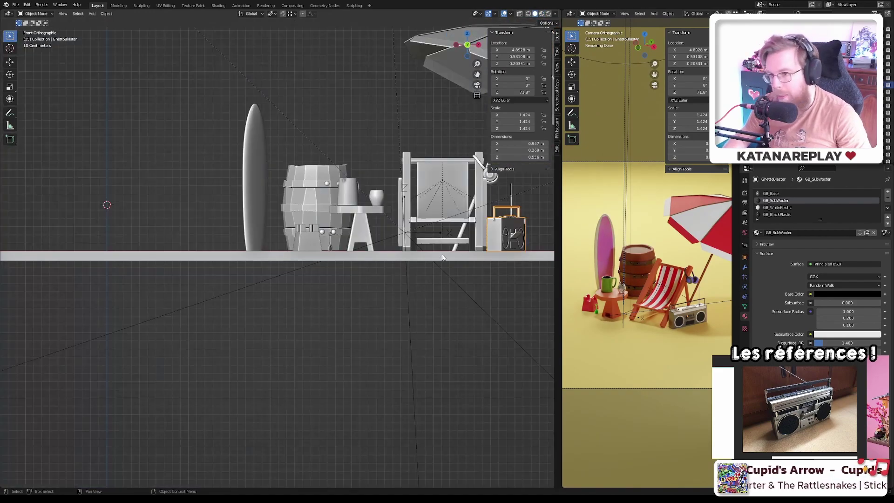
{"action": "scroll", "coordinate": [286, 259], "scroll_direction": "up", "scroll_amount": 6}
{"action": "scroll", "coordinate": [285, 259], "scroll_direction": "down", "scroll_amount": 3}
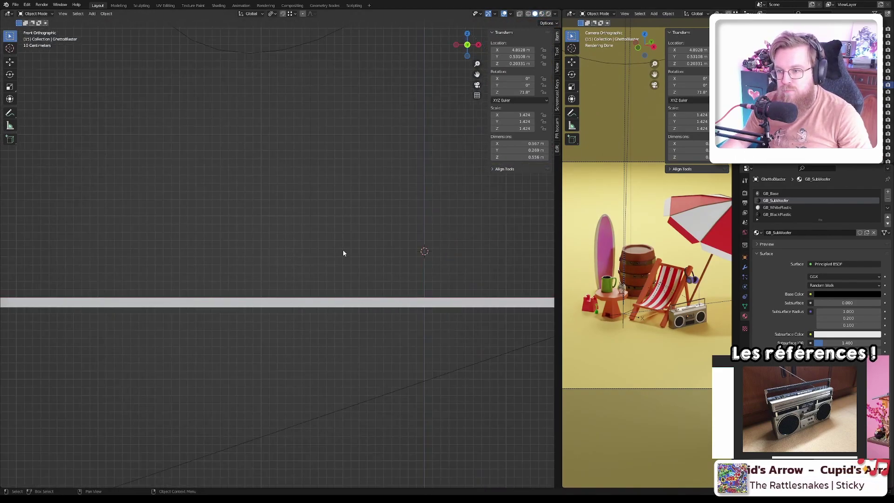
{"action": "middle_click_drag", "start_coordinate": [343, 251], "coordinate": [309, 250], "text": "shift"}
{"action": "scroll", "coordinate": [305, 260], "scroll_direction": "up", "scroll_amount": 2}
- Add a 2 m cube and move it to X −1.0177 m, Z 1.1649 m
{"action": "key", "text": "shift+a"}
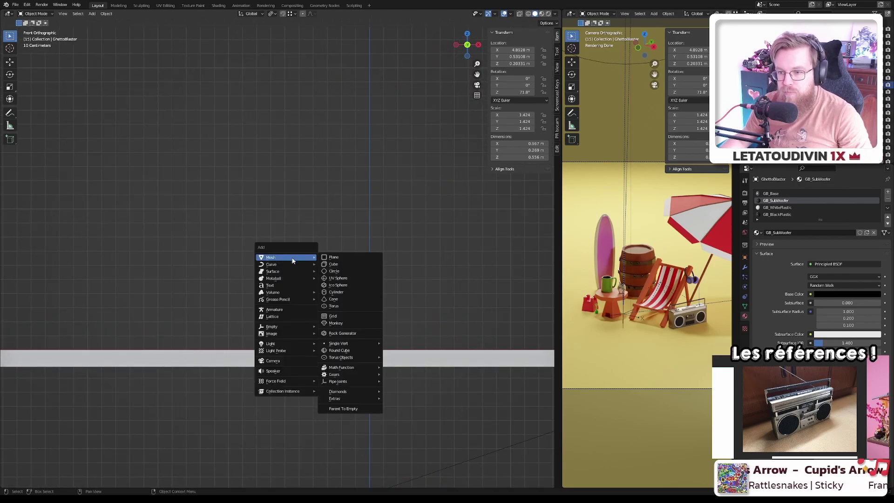
{"action": "left_click", "coordinate": [343, 264]}
{"action": "key", "text": "h"}
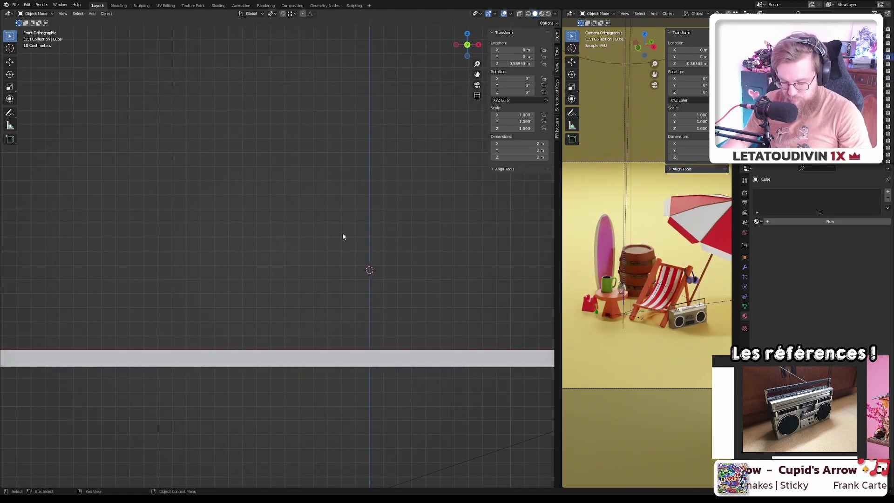
{"action": "key", "text": "alt+h"}
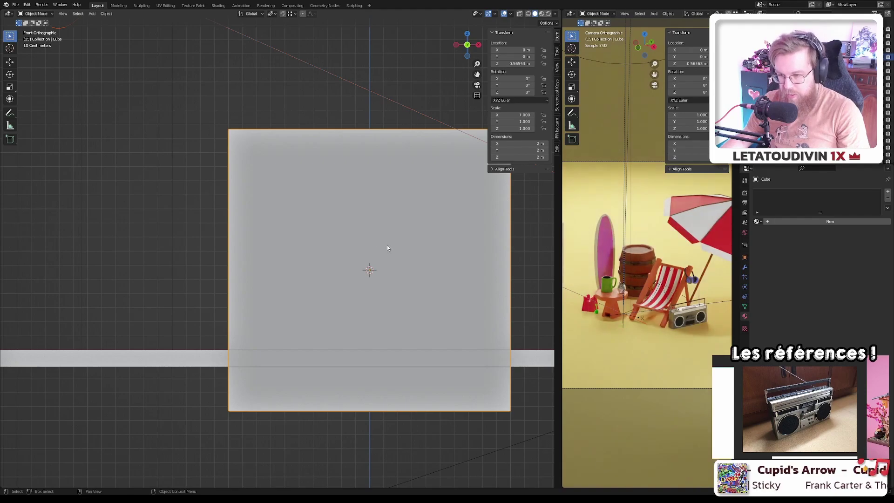
{"action": "key", "text": "g"}
{"action": "left_click", "coordinate": [233, 155]}
{"action": "middle_click_drag", "start_coordinate": [192, 168], "coordinate": [232, 189]}
{"action": "scroll", "coordinate": [232, 189], "scroll_direction": "down", "scroll_amount": 5}
{"action": "scroll", "coordinate": [249, 200], "scroll_direction": "up", "scroll_amount": 1}
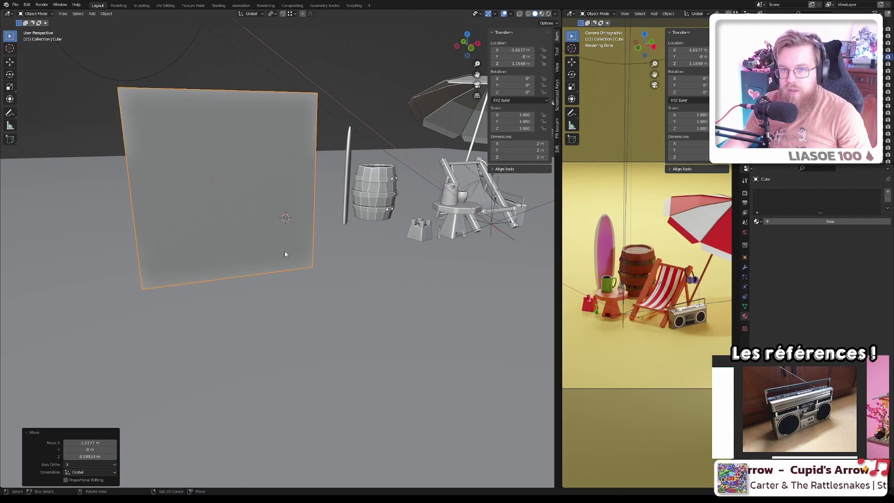
{"action": "key", "text": "shift+a"}
{"action": "mouse_move", "coordinate": [285, 253]}
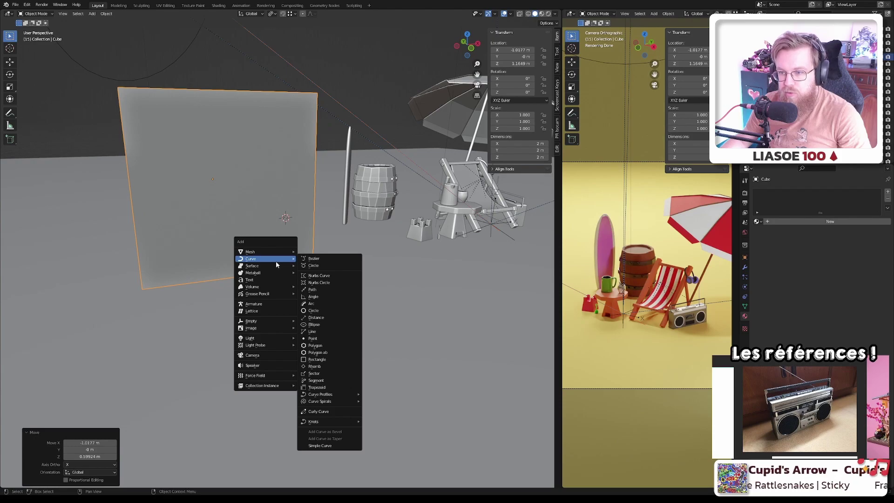
- Rotate the Bezier circle 90° so it stands upright facing the front
{"action": "left_click", "coordinate": [319, 265]}
{"action": "scroll", "coordinate": [325, 264], "scroll_direction": "down", "scroll_amount": 2}
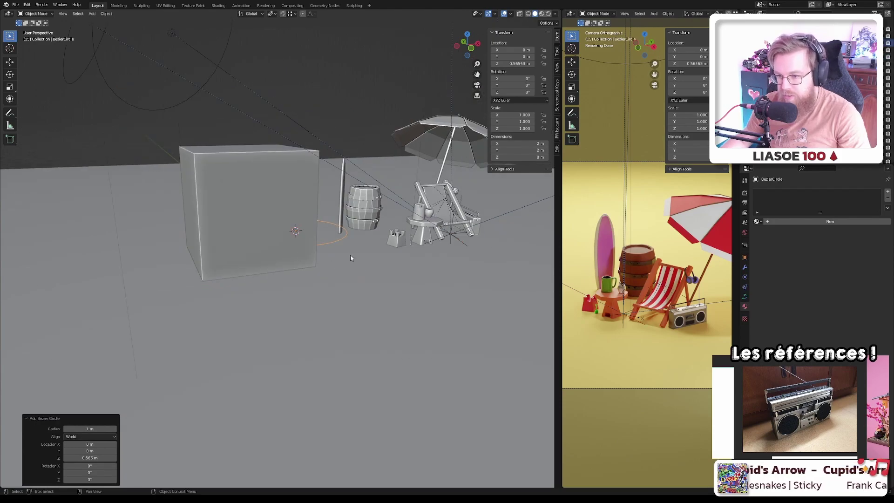
{"action": "key", "text": "KP_1"}
{"action": "key", "text": "KP_3"}
{"action": "key", "text": "KP_1"}
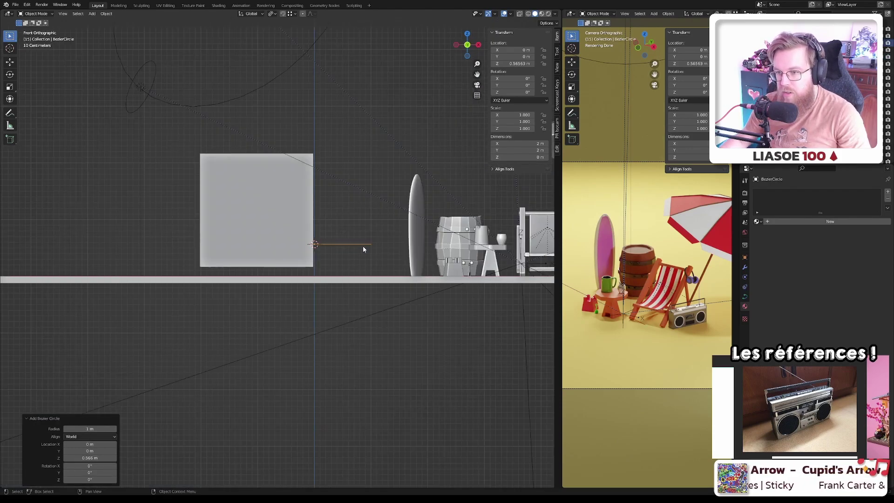
{"action": "key", "text": "r"}
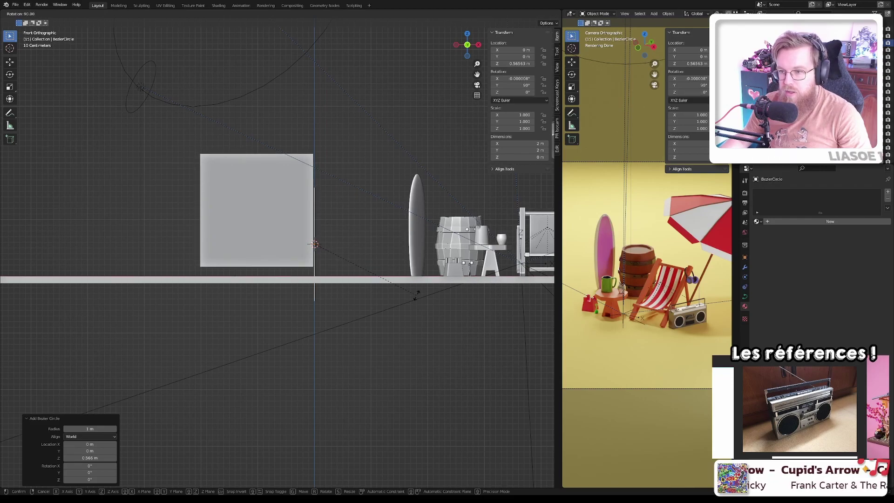
{"action": "key", "text": "Return"}
{"action": "key", "text": "KP_7"}
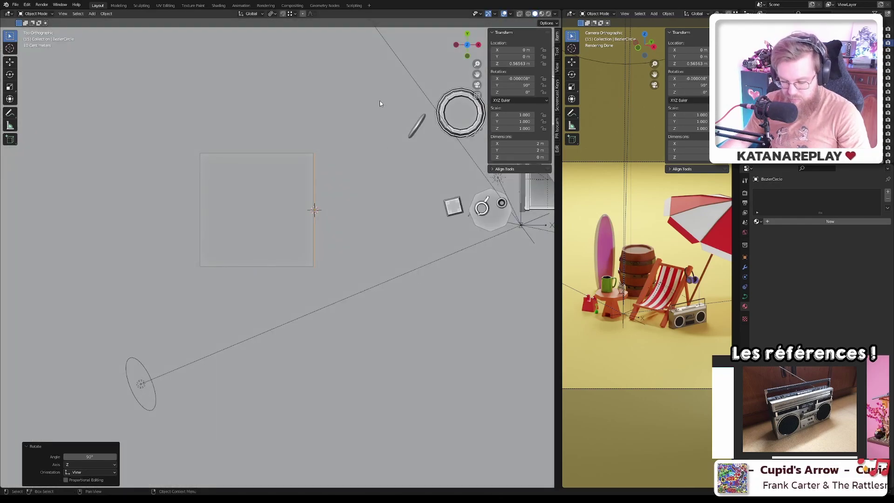
{"action": "key", "text": "r"}
{"action": "left_click", "coordinate": [402, 266]}
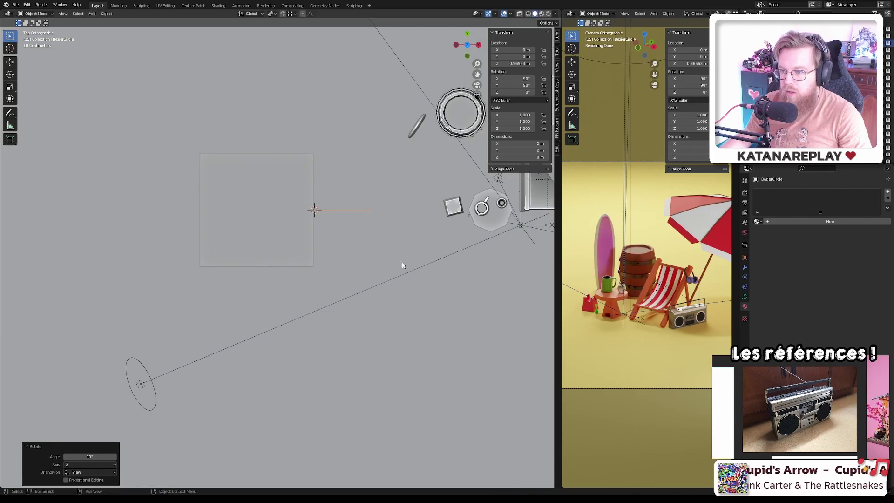
- Move the circle in front of the cube and raise it to the cube's height
{"action": "key", "text": "g"}
{"action": "left_click", "coordinate": [345, 354]}
{"action": "key", "text": "KP_1"}
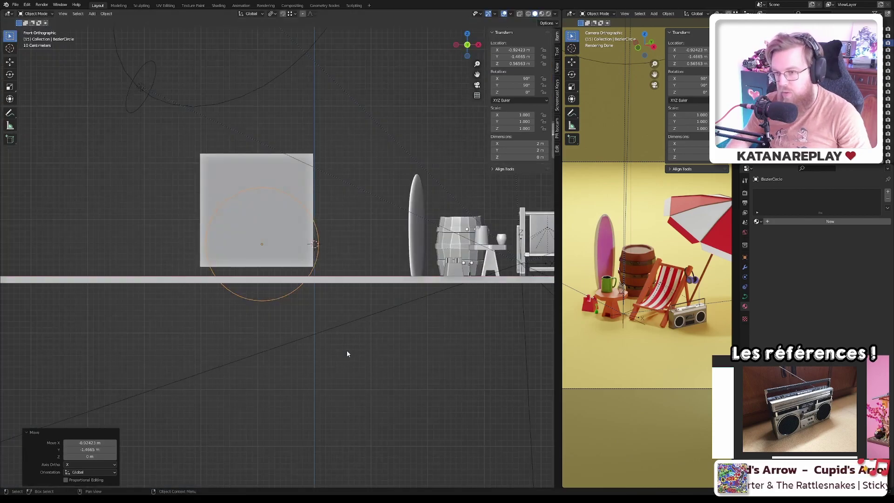
{"action": "key", "text": "g"}
{"action": "left_click", "coordinate": [342, 323]}
{"action": "scroll", "coordinate": [335, 281], "scroll_direction": "up", "scroll_amount": 3}
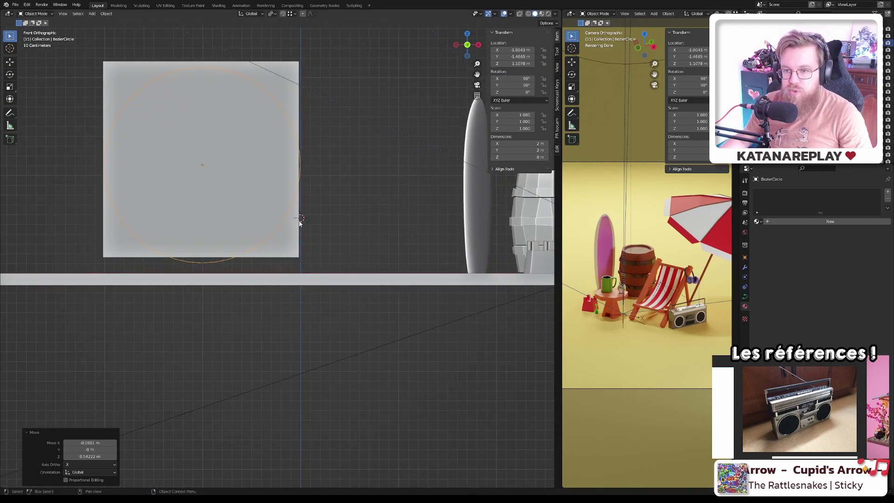
{"action": "middle_click_drag", "start_coordinate": [299, 224], "coordinate": [478, 317], "text": "shift"}
{"action": "middle_click_drag", "start_coordinate": [488, 248], "coordinate": [441, 246], "text": "shift"}
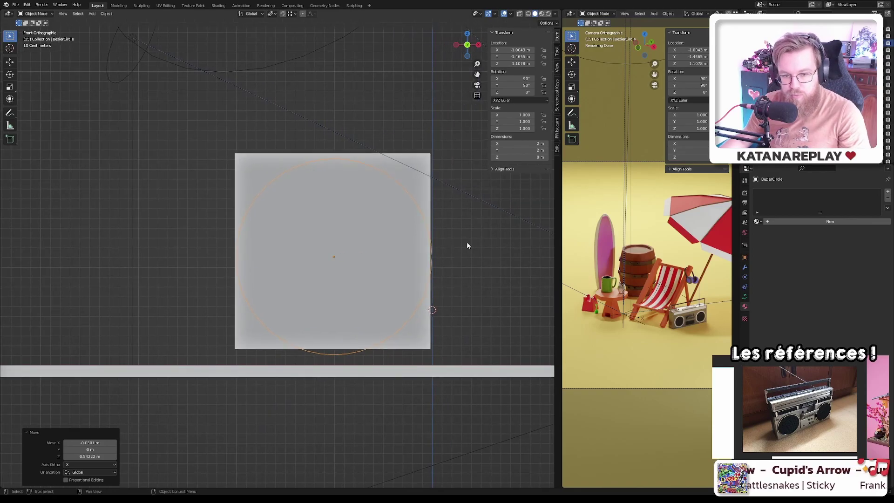
- Scale the circle to 0.8 and centre it on the cube's front face
{"action": "type", "text": "s.8"}
{"action": "key", "text": "Return"}
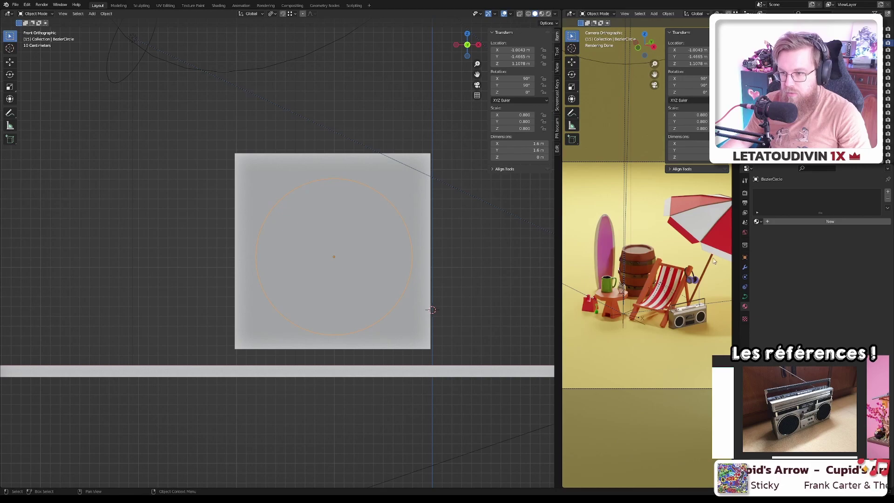
{"action": "key", "text": "g"}
{"action": "left_click", "coordinate": [417, 266]}
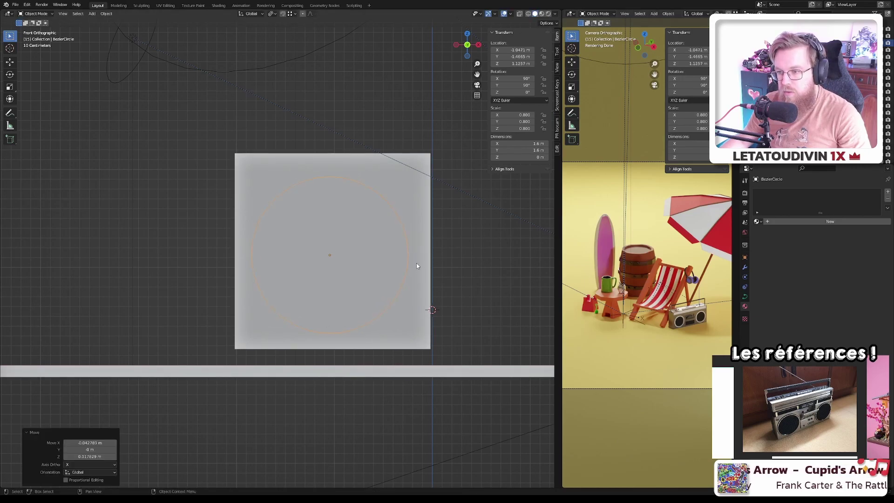
{"action": "key", "text": "g"}
{"action": "left_click", "coordinate": [410, 263]}
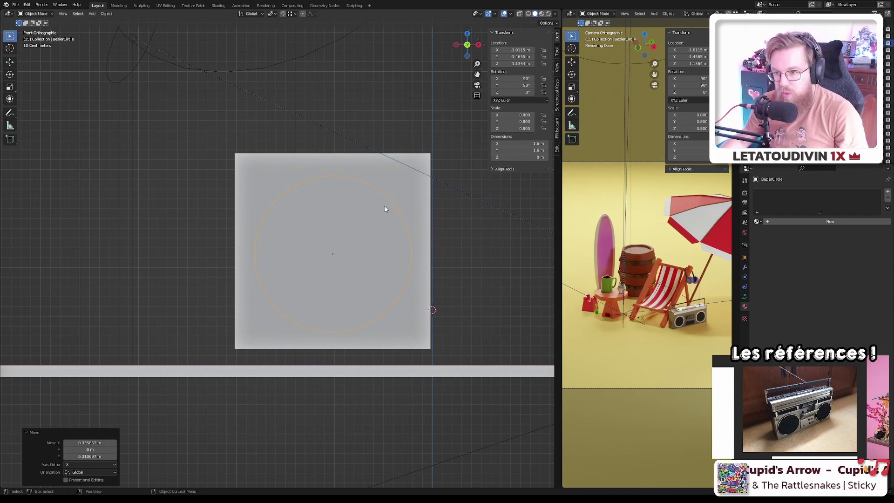
- Select the circle with the cube active, view from the front, and enter Edit Mode on the cube
{"action": "middle_click_drag", "start_coordinate": [278, 191], "coordinate": [323, 218]}
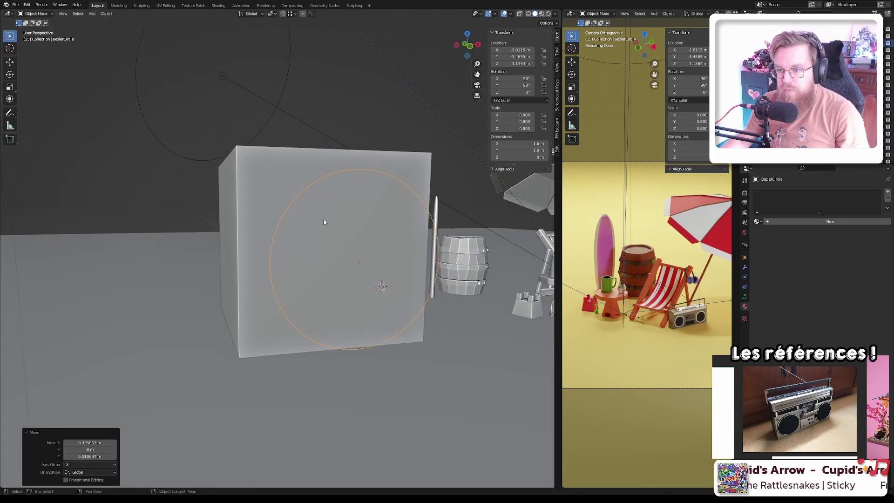
{"action": "left_click", "coordinate": [310, 185]}
{"action": "left_click", "coordinate": [290, 191]}
{"action": "left_click", "coordinate": [271, 183], "text": "shift"}
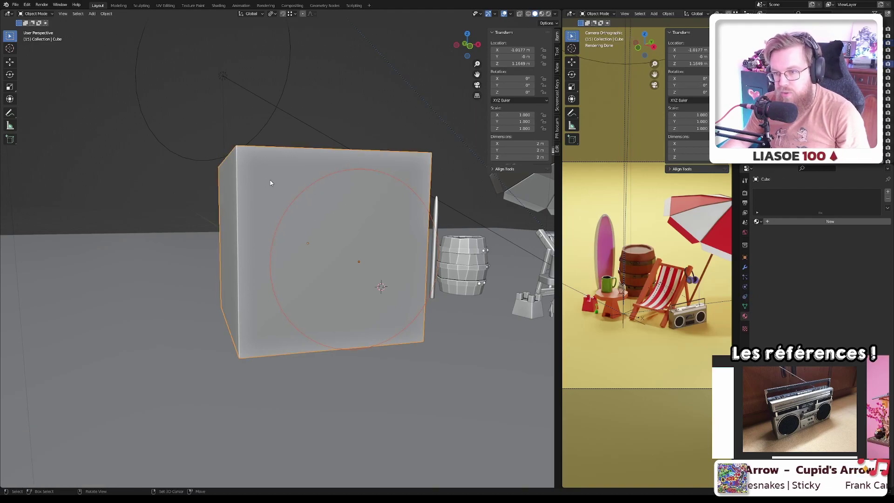
{"action": "key", "text": "KP_1"}
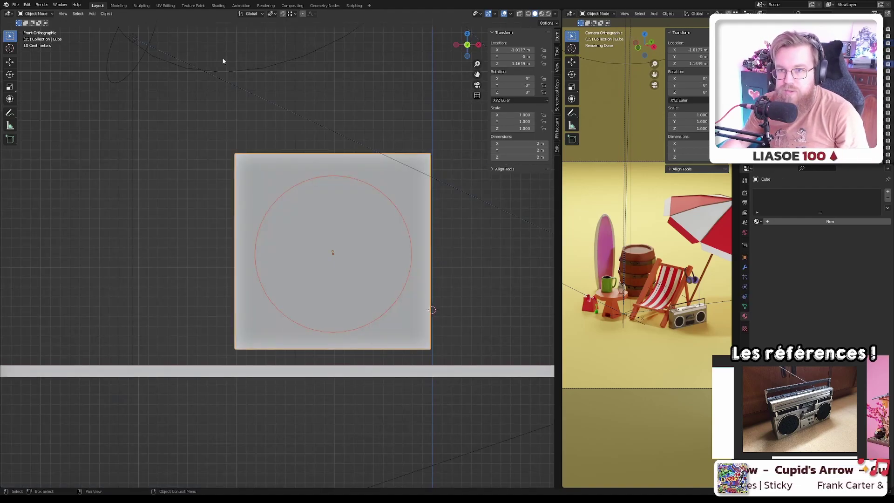
{"action": "key", "text": "Tab"}
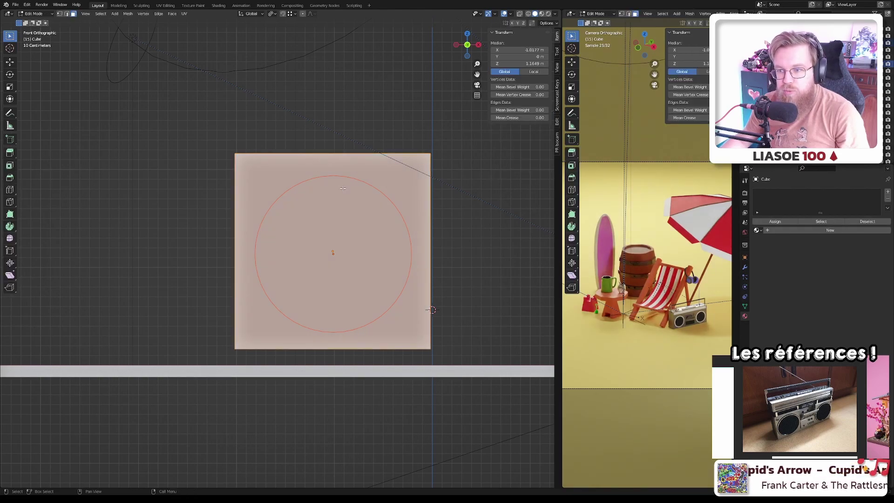
- Knife Project the circle onto the cube, inspect the cut, and undo it
{"action": "left_click", "coordinate": [117, 14]}
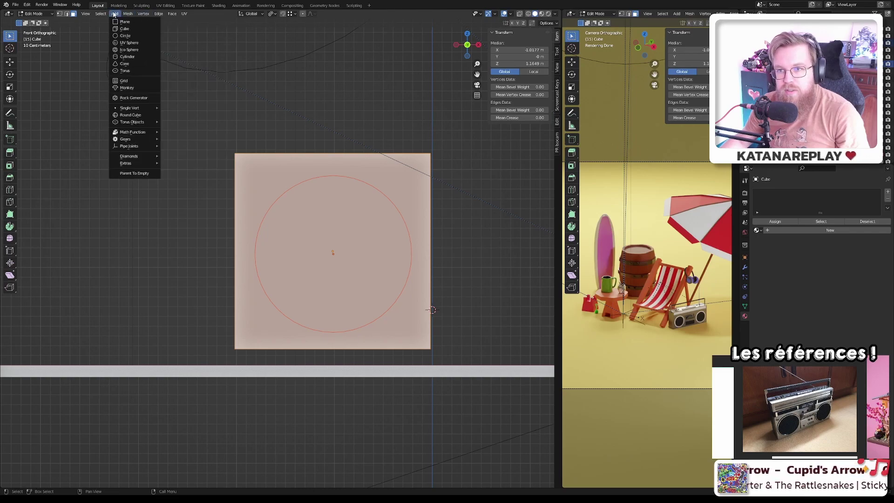
{"action": "mouse_move", "coordinate": [128, 13]}
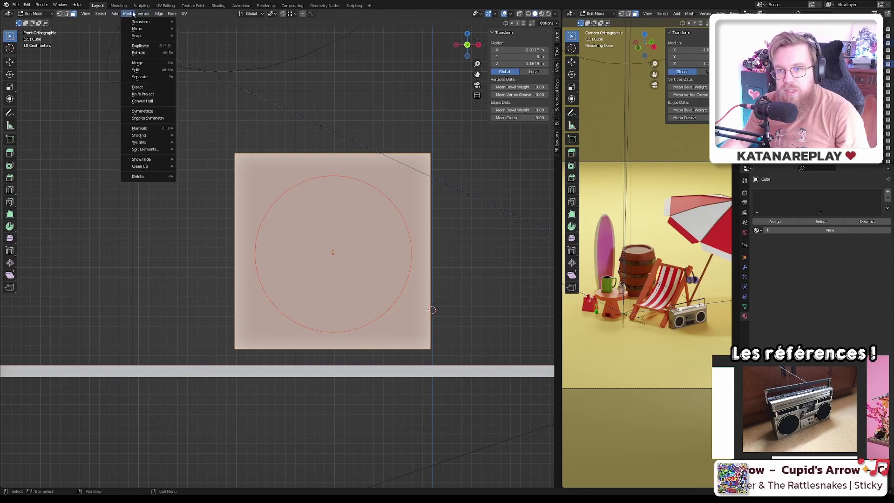
{"action": "left_click", "coordinate": [145, 94]}
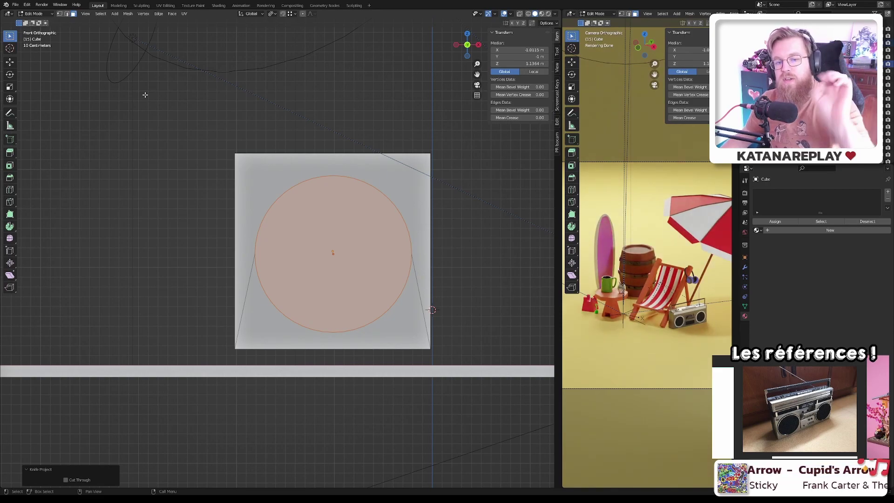
{"action": "middle_click_drag", "start_coordinate": [280, 224], "coordinate": [315, 229]}
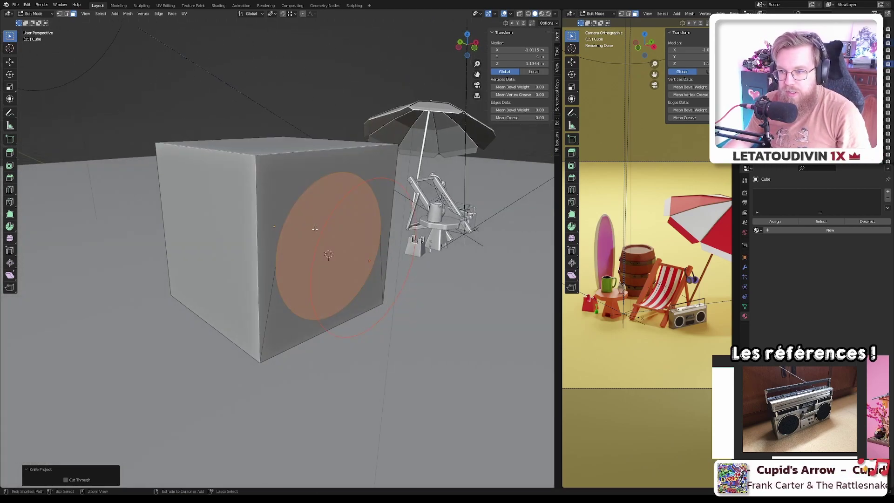
{"action": "key", "text": "ctrl+z"}
{"action": "middle_click_drag", "start_coordinate": [320, 229], "coordinate": [277, 269]}
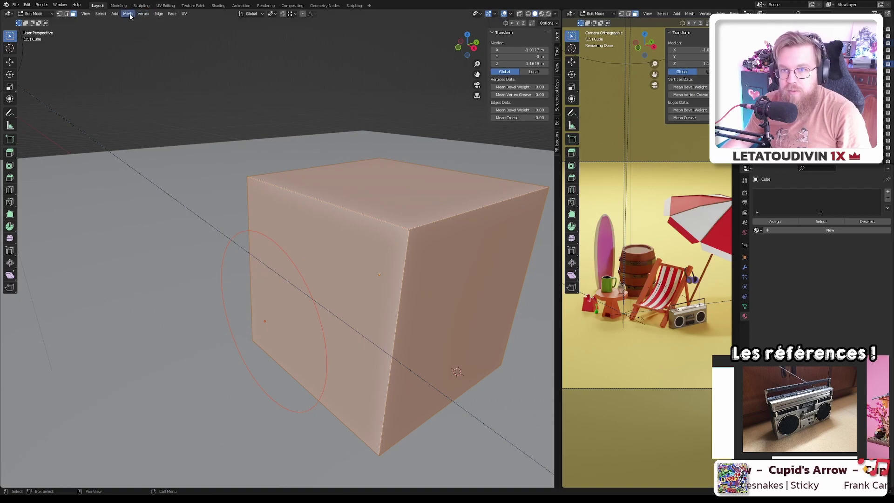
- Repeat the Knife Project cut, inspect and discard it, then save objects.blend
{"action": "left_click", "coordinate": [172, 14]}
{"action": "left_click", "coordinate": [150, 93]}
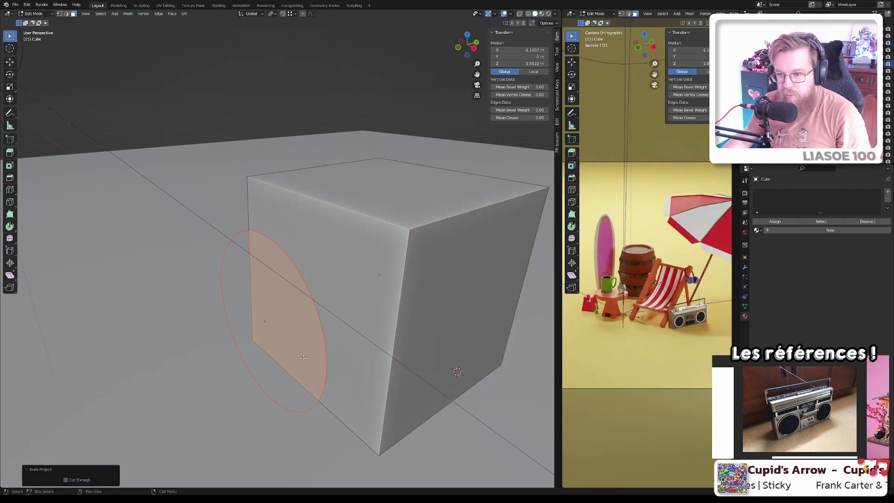
{"action": "middle_click_drag", "start_coordinate": [303, 358], "coordinate": [373, 346]}
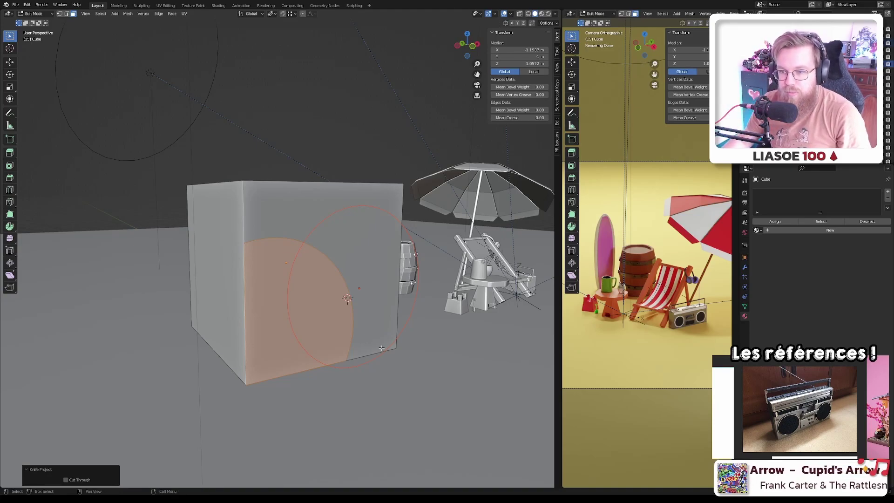
{"action": "key", "text": "ctrl+l"}
{"action": "middle_click_drag", "start_coordinate": [397, 297], "coordinate": [235, 69]}
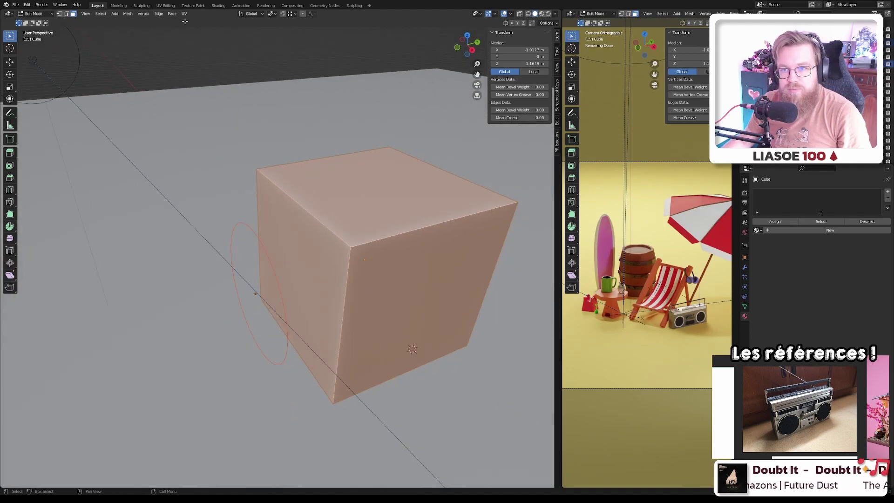
{"action": "middle_click_drag", "start_coordinate": [233, 149], "coordinate": [251, 133]}
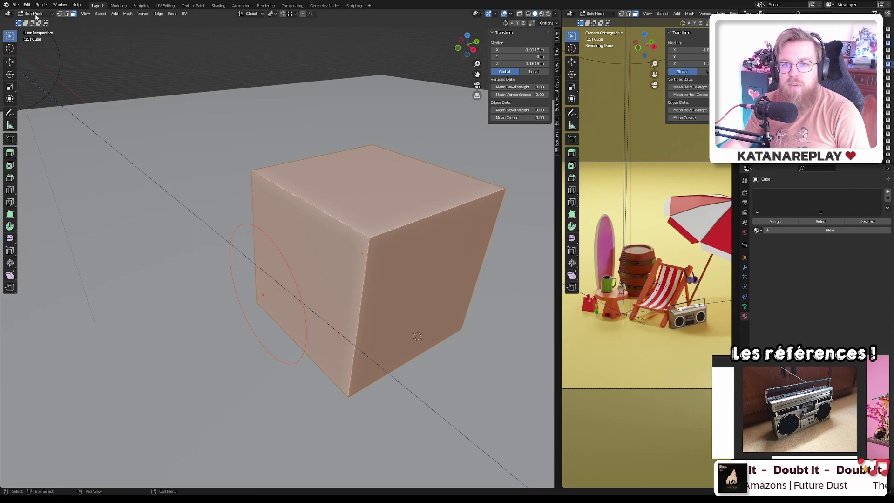
{"action": "key", "text": "ctrl+s"}
{"action": "left_click", "coordinate": [17, 6]}
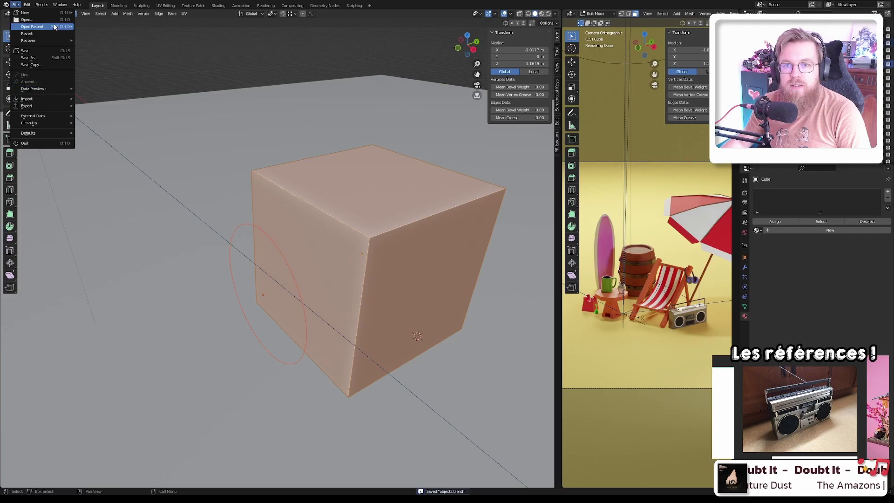
{"action": "mouse_move", "coordinate": [46, 27]}
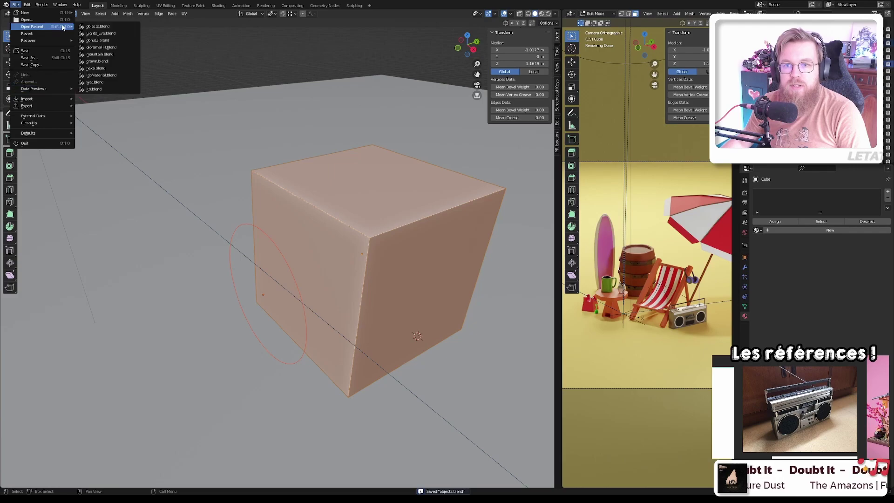
{"action": "left_click", "coordinate": [105, 82]}
{"action": "scroll", "coordinate": [263, 218], "scroll_direction": "down", "scroll_amount": 5}
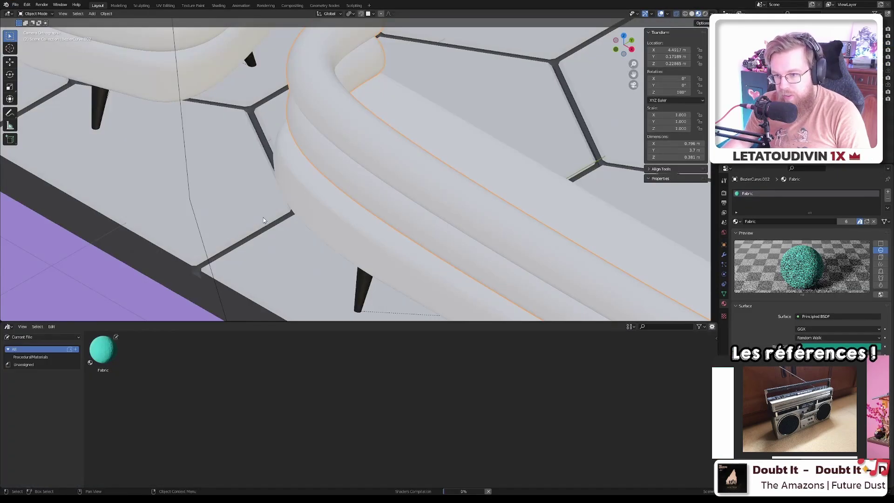
{"action": "left_click", "coordinate": [434, 181]}
{"action": "middle_click_drag", "start_coordinate": [448, 181], "coordinate": [317, 144], "text": "shift"}
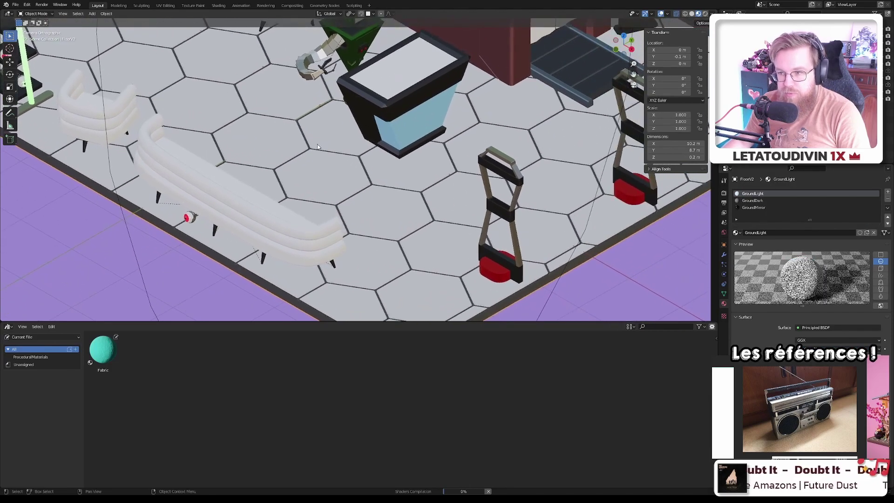
{"action": "scroll", "coordinate": [363, 228], "scroll_direction": "down", "scroll_amount": 1}
{"action": "key", "text": "Home"}
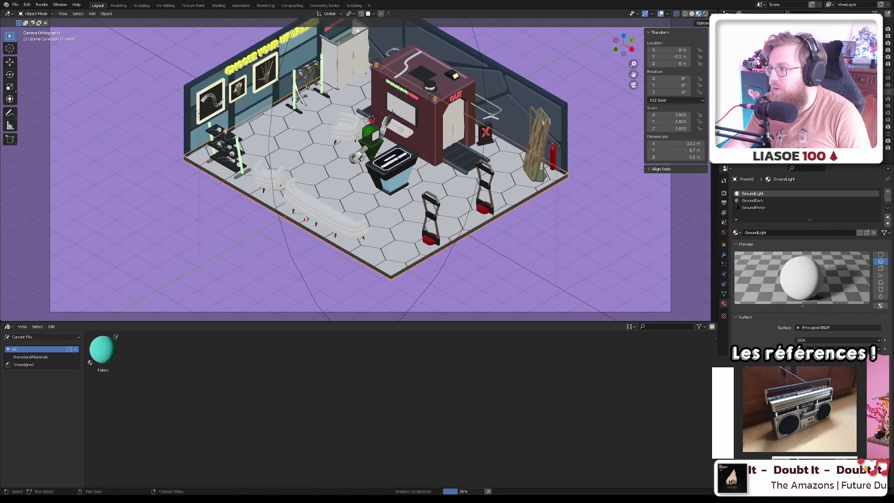
{"action": "scroll", "coordinate": [339, 182], "scroll_direction": "up", "scroll_amount": 3}
{"action": "scroll", "coordinate": [341, 183], "scroll_direction": "up", "scroll_amount": 4}
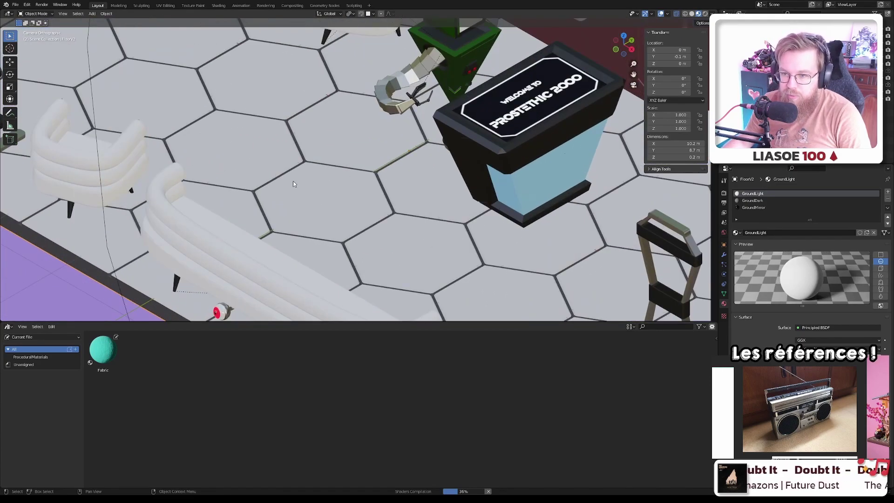
{"action": "scroll", "coordinate": [412, 205], "scroll_direction": "down", "scroll_amount": 1}
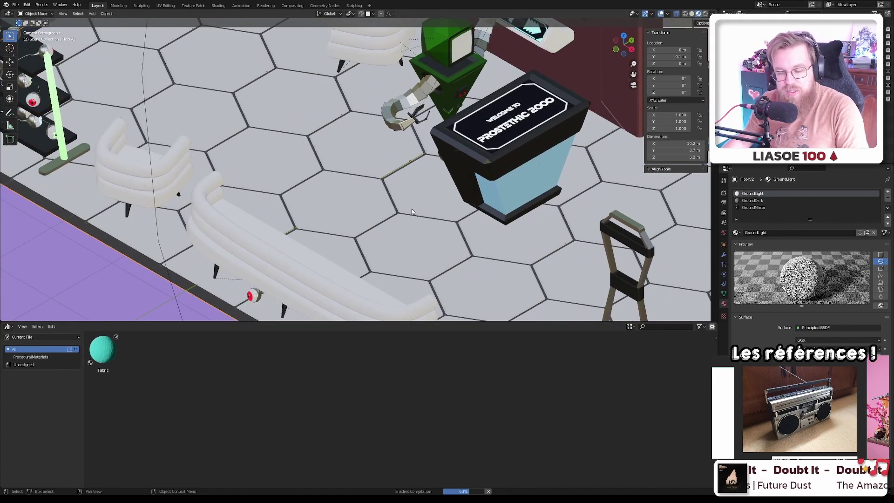
{"action": "left_click", "coordinate": [15, 3]}
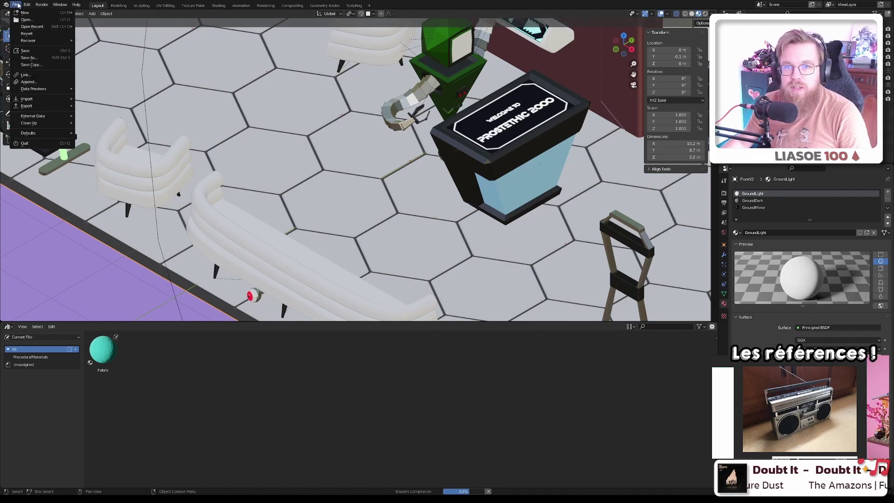
{"action": "mouse_move", "coordinate": [51, 26]}
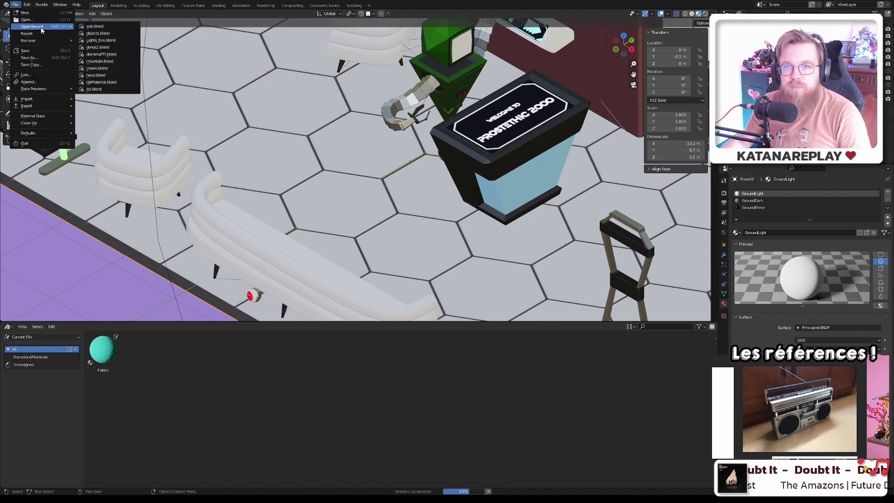
{"action": "left_click", "coordinate": [103, 34]}
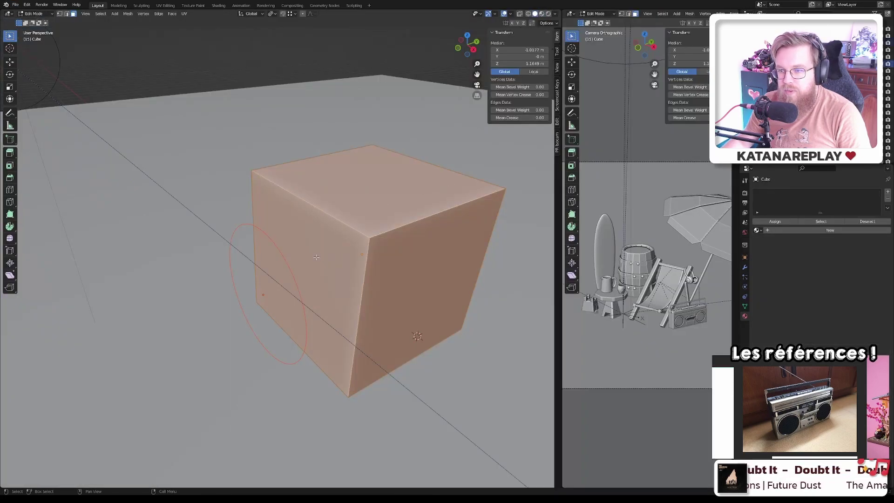
- Knife Project the circle onto the cube face from front view, inspect, and undo
{"action": "middle_click_drag", "start_coordinate": [316, 257], "coordinate": [352, 225]}
{"action": "key", "text": "KP_1"}
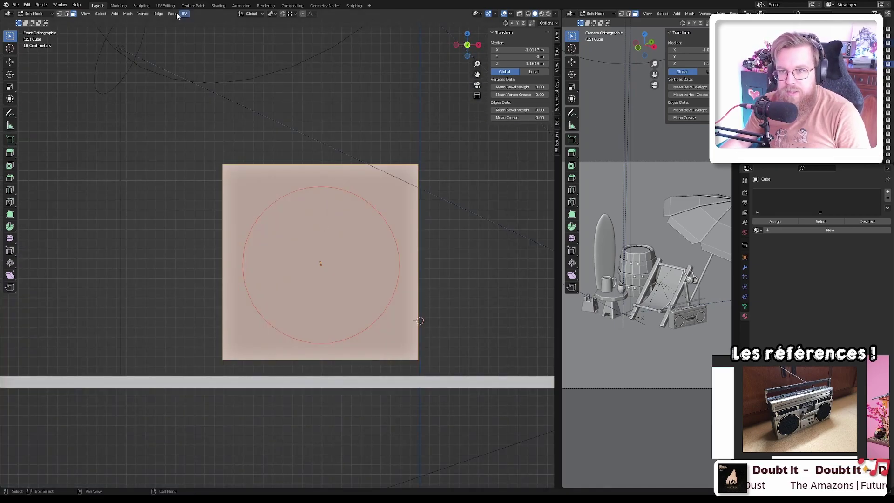
{"action": "left_click", "coordinate": [127, 14]}
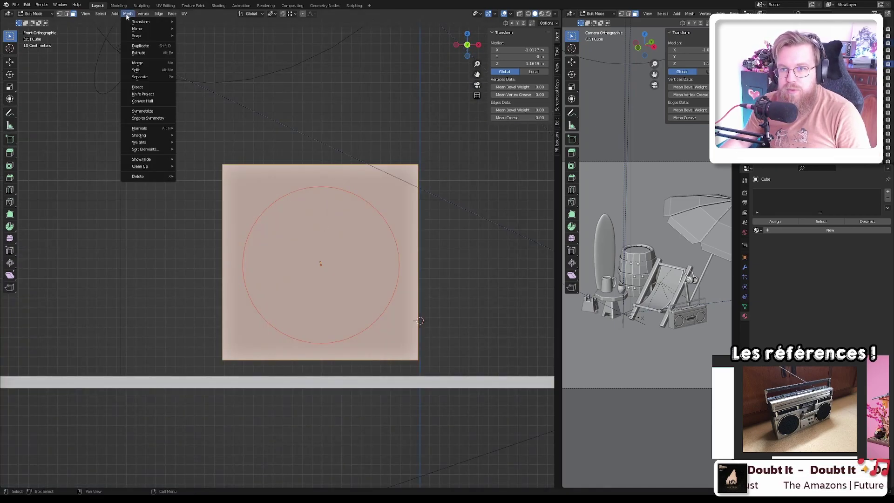
{"action": "left_click", "coordinate": [143, 94]}
{"action": "middle_click_drag", "start_coordinate": [154, 195], "coordinate": [192, 211]}
{"action": "key", "text": "a"}
{"action": "scroll", "coordinate": [186, 214], "scroll_direction": "down", "scroll_amount": 3}
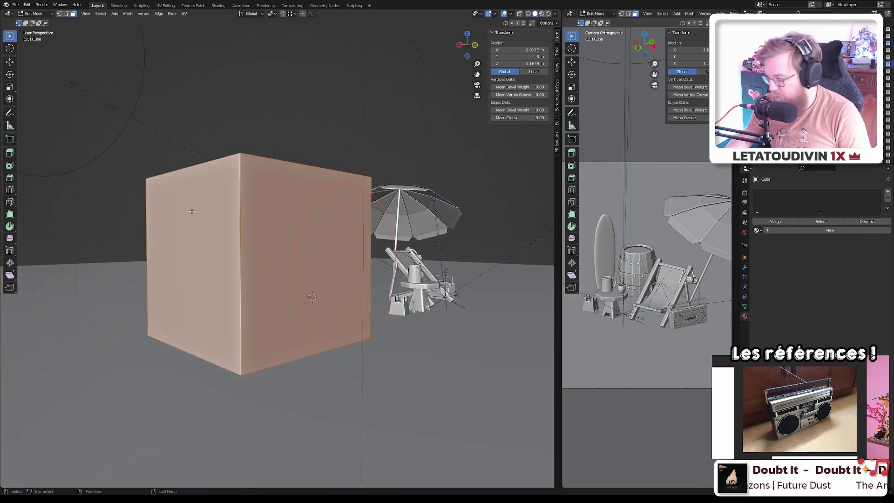
{"action": "key", "text": "KP_1"}
- Knife Project again with Cut Through enabled, inspect the through-cut, and undo it
{"action": "left_click", "coordinate": [128, 13]}
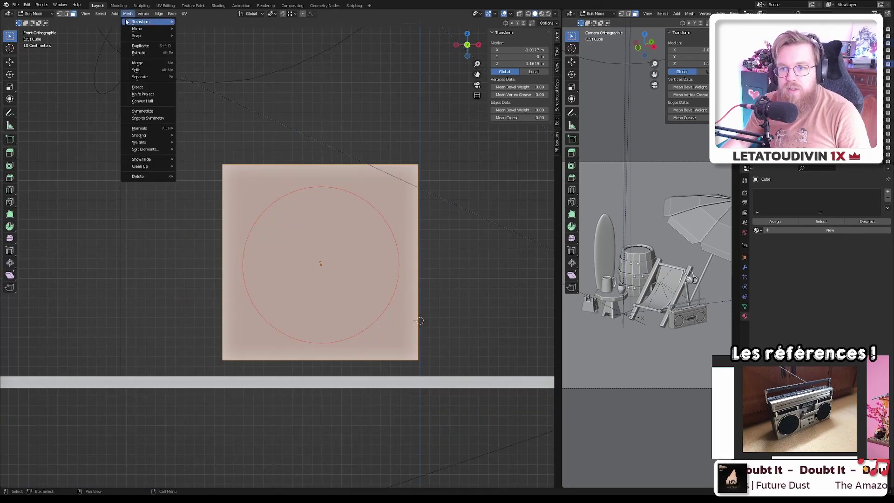
{"action": "left_click", "coordinate": [142, 94]}
{"action": "left_click", "coordinate": [65, 480]}
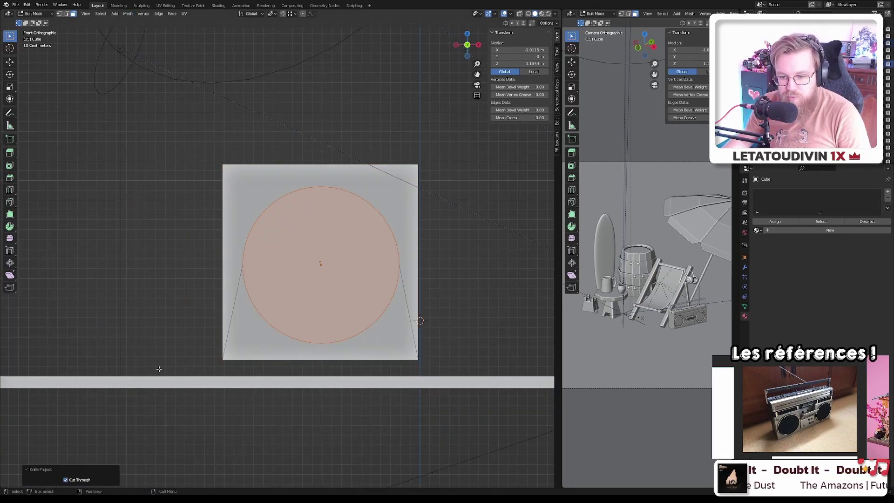
{"action": "middle_click_drag", "start_coordinate": [279, 317], "coordinate": [147, 328]}
{"action": "key", "text": "ctrl+z"}
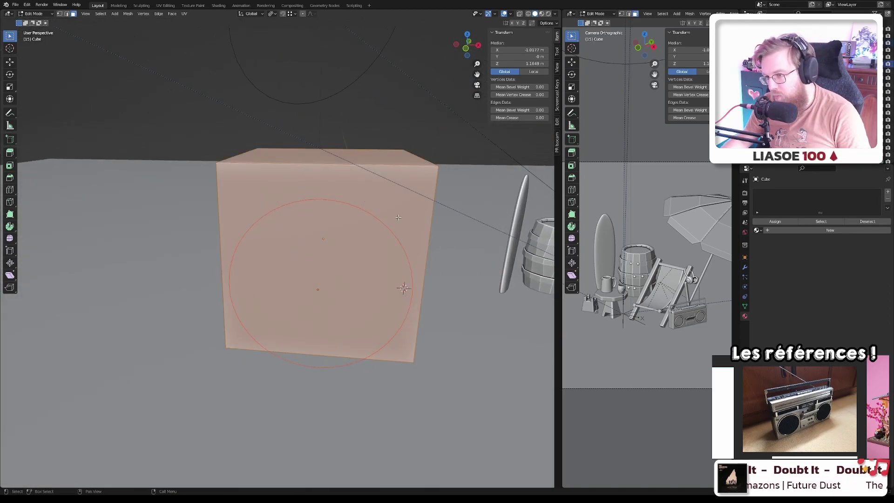
- Return to Object Mode, delete the cube and the circle, and frame the beach props
{"action": "key", "text": "Tab"}
{"action": "left_click", "coordinate": [392, 198], "text": "shift"}
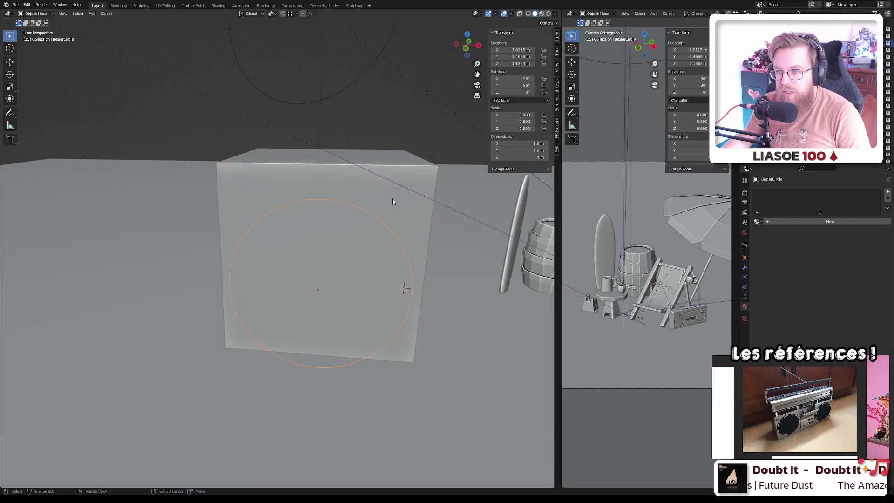
{"action": "left_click", "coordinate": [392, 197], "text": "shift"}
{"action": "key", "text": "Delete"}
{"action": "scroll", "coordinate": [491, 230], "scroll_direction": "down", "scroll_amount": 6}
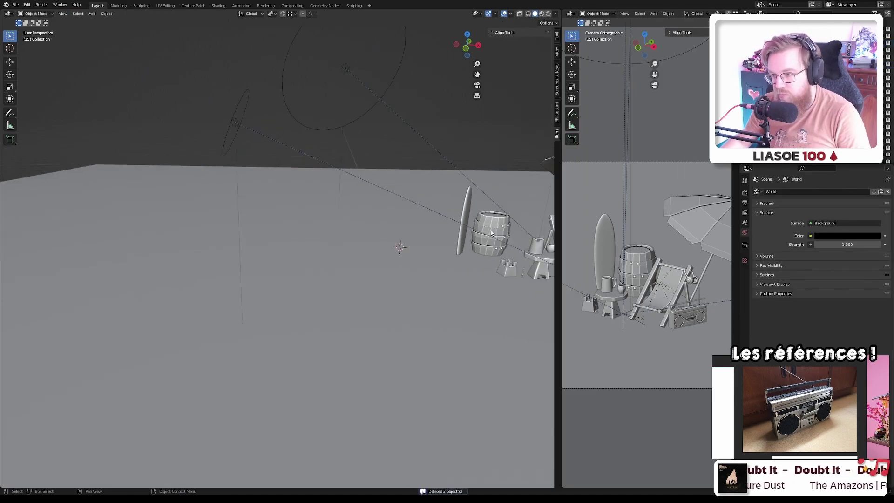
{"action": "scroll", "coordinate": [362, 222], "scroll_direction": "up", "scroll_amount": 4}
{"action": "middle_click_drag", "start_coordinate": [363, 222], "coordinate": [461, 225], "text": "shift"}
{"action": "scroll", "coordinate": [461, 225], "scroll_direction": "up", "scroll_amount": 1}
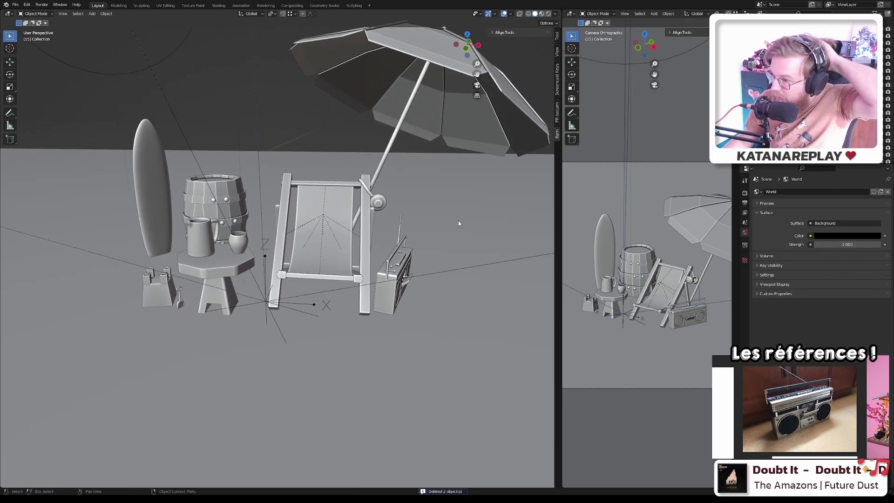
{"action": "scroll", "coordinate": [437, 230], "scroll_direction": "up", "scroll_amount": 1}
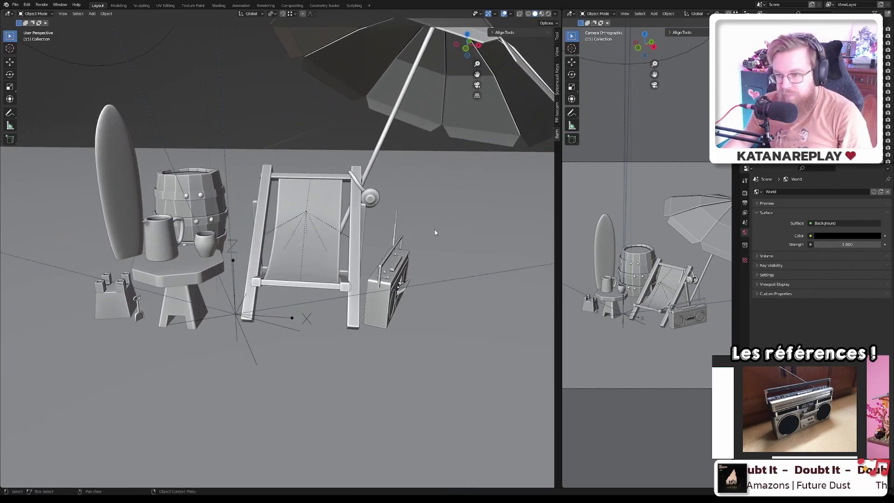
- Show Material Preview in the viewport and Rendered in the camera view, then save and render
{"action": "key", "text": "z"}
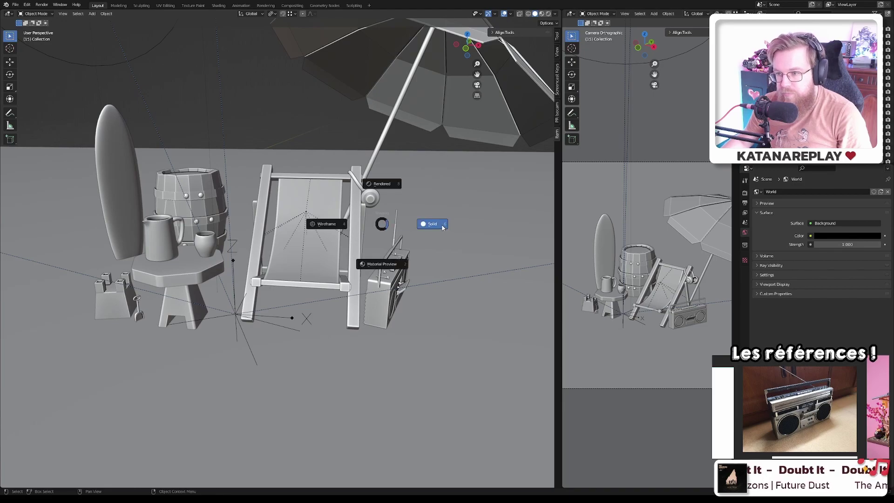
{"action": "left_click", "coordinate": [387, 262]}
{"action": "key", "text": "z"}
{"action": "left_click", "coordinate": [601, 212]}
{"action": "middle_click_drag", "start_coordinate": [420, 235], "coordinate": [455, 240]}
{"action": "key", "text": "ctrl+s"}
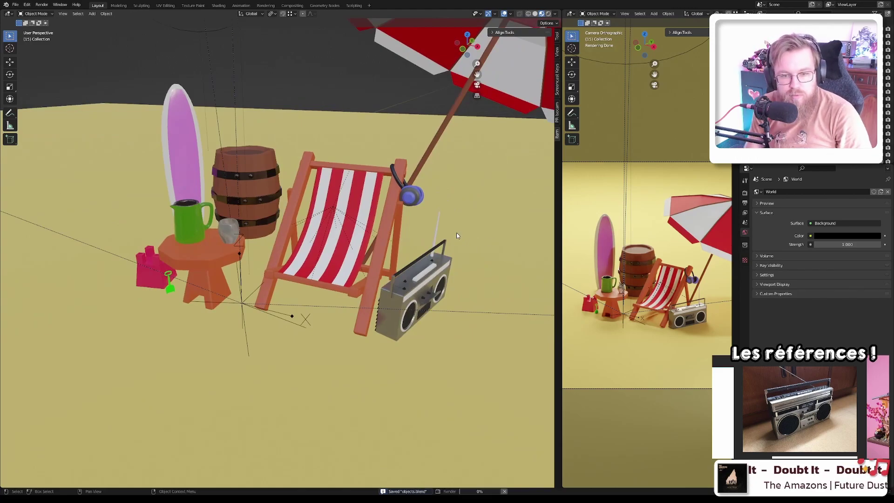
{"action": "key", "text": "F12"}
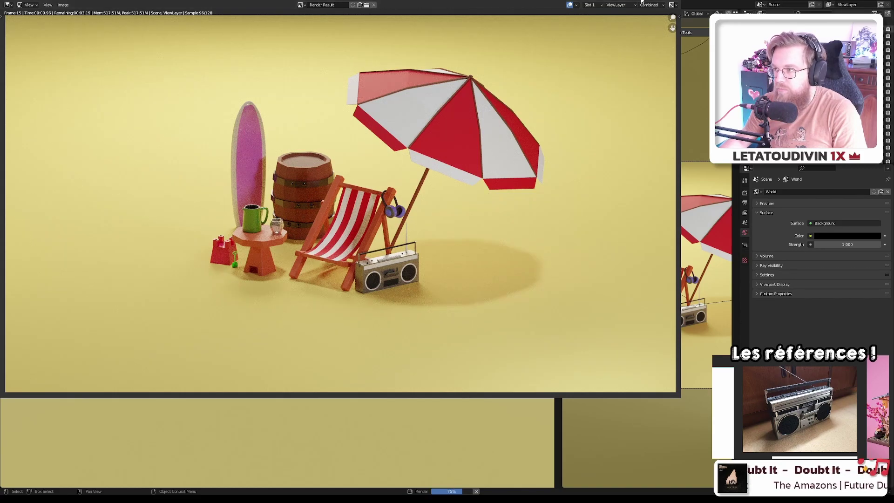
- Maximise the Render Result window, zoom around the beach render, then close it
{"action": "key", "text": "super+Up"}
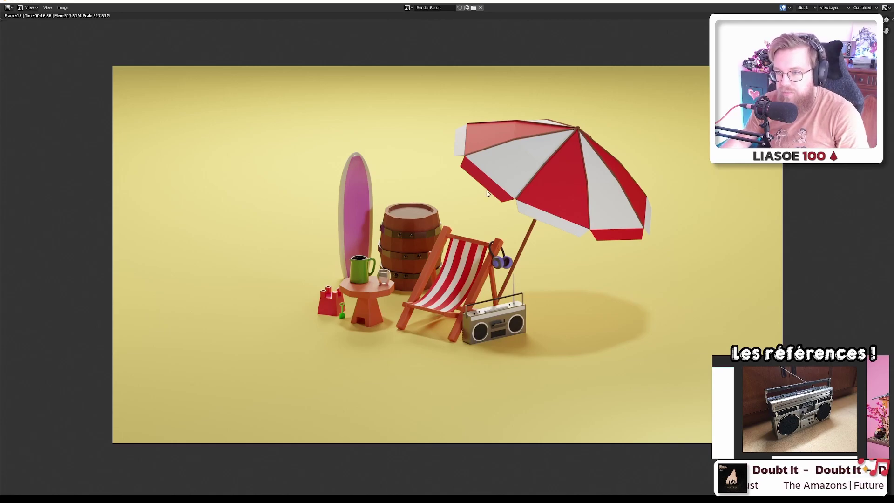
{"action": "scroll", "coordinate": [358, 261], "scroll_direction": "up", "scroll_amount": 4}
{"action": "scroll", "coordinate": [357, 261], "scroll_direction": "down", "scroll_amount": 4}
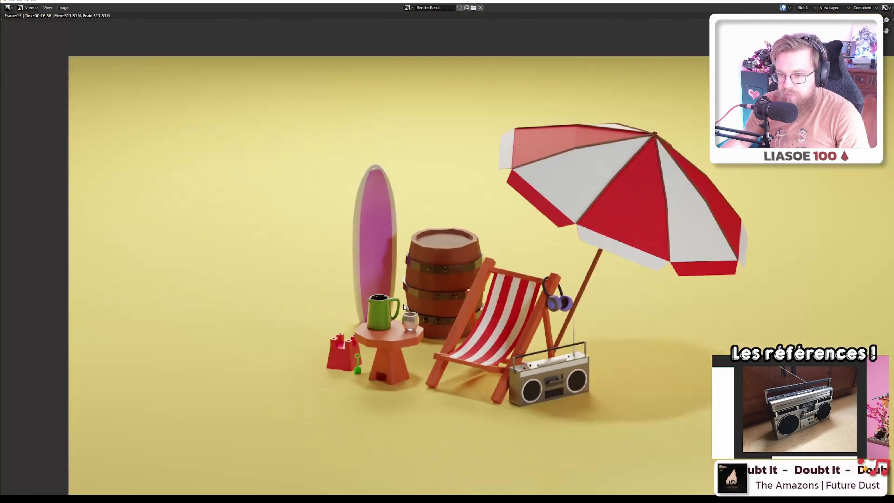
{"action": "key", "text": "Home"}
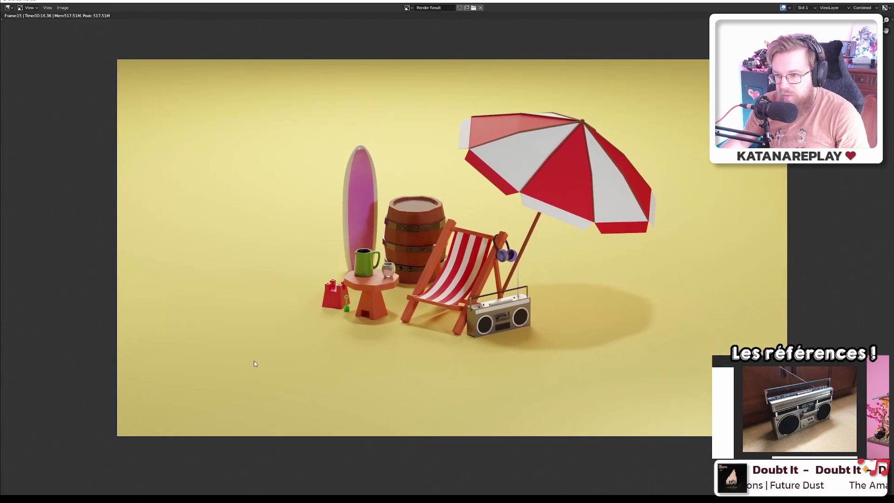
{"action": "left_click", "coordinate": [886, 4]}
- Scale the green shovel up by 1.509 and raise it along Z in front view
{"action": "left_click", "coordinate": [168, 291]}
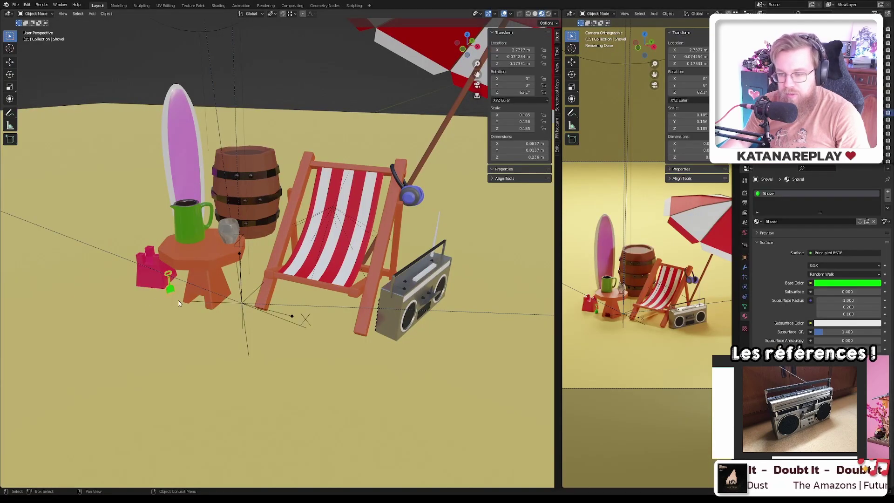
{"action": "key", "text": "KP_1"}
{"action": "middle_click_drag", "start_coordinate": [178, 300], "coordinate": [266, 293], "text": "shift"}
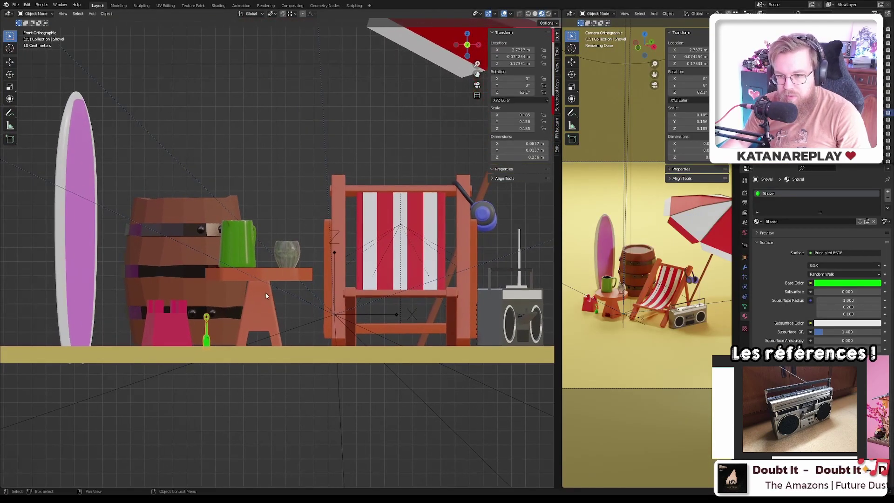
{"action": "key", "text": "s"}
{"action": "left_click", "coordinate": [301, 280]}
{"action": "key", "text": "g"}
{"action": "key", "text": "z"}
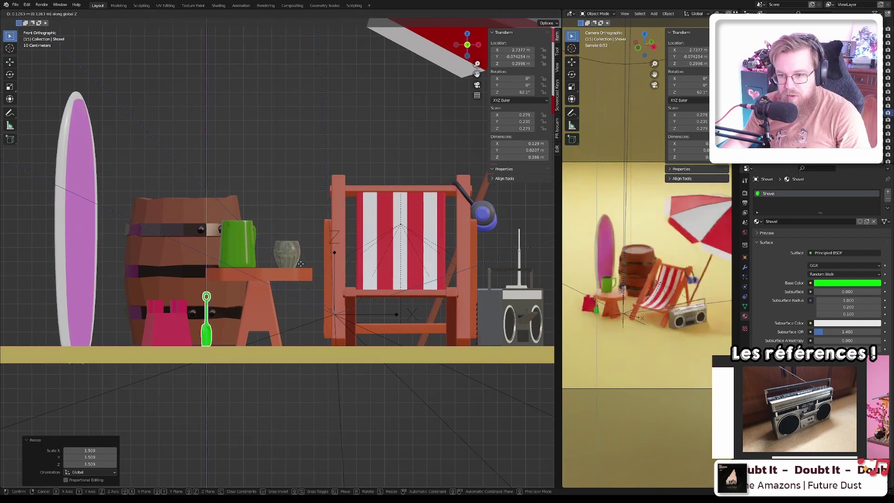
{"action": "left_click", "coordinate": [300, 271]}
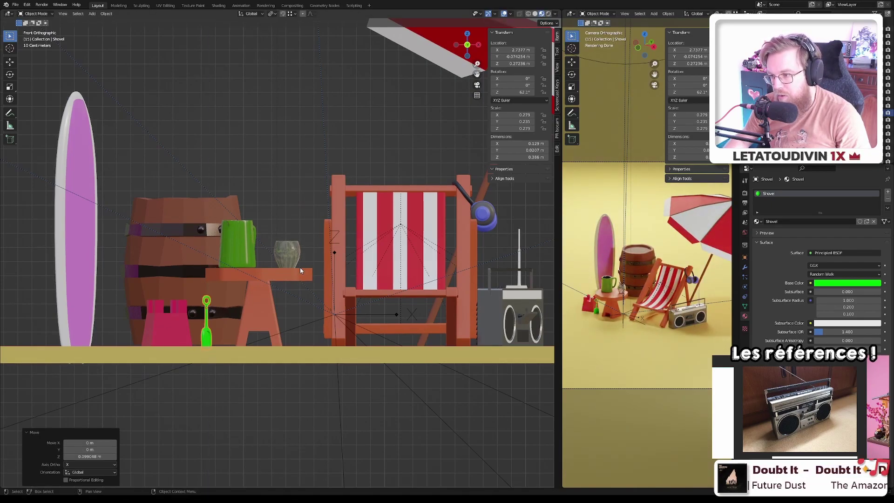
{"action": "key", "text": "KP_8"}
{"action": "key", "text": "KP_7"}
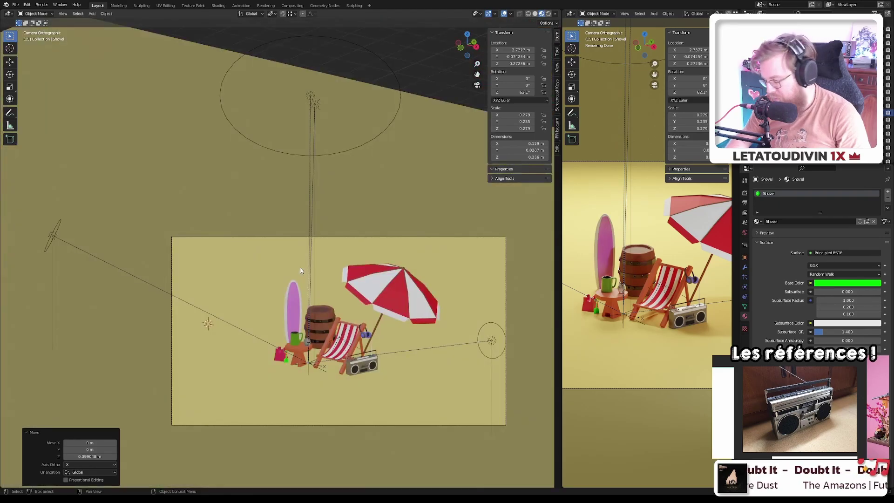
{"action": "key", "text": "KP_1"}
- Render with F12, maximise the result, and zoom and pan to inspect the enlarged shovel
{"action": "key", "text": "F12"}
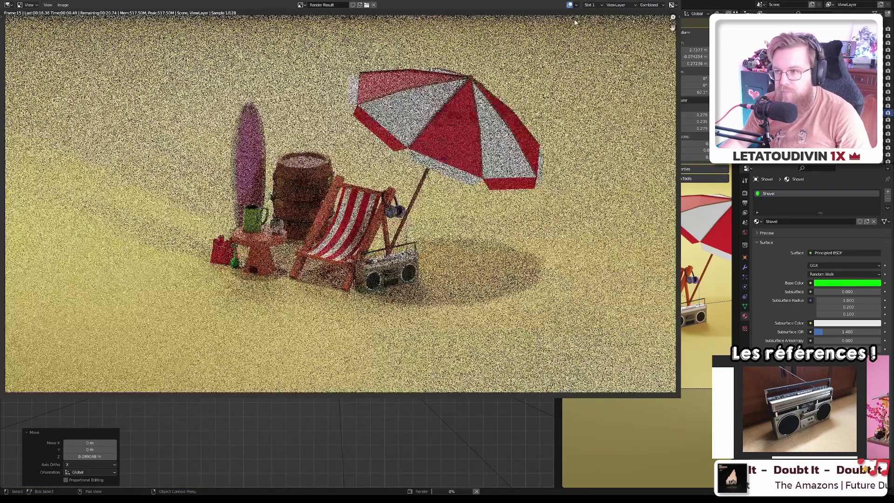
{"action": "key", "text": "super+Up"}
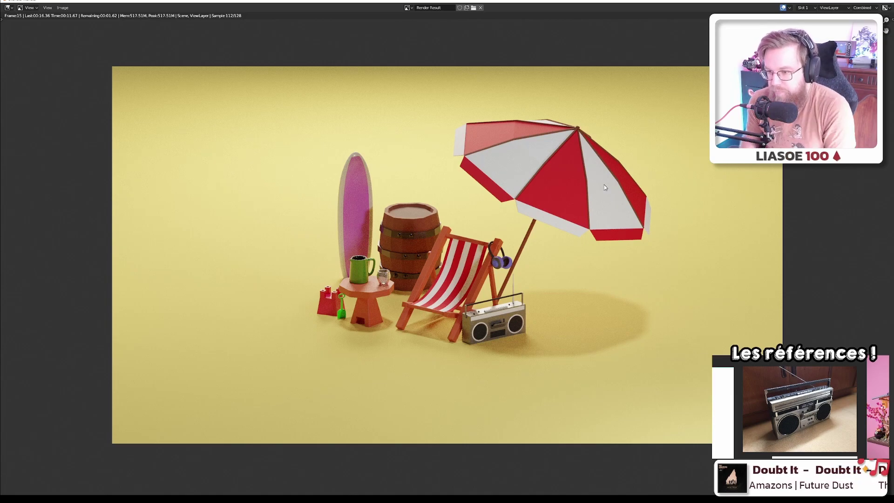
{"action": "scroll", "coordinate": [462, 303], "scroll_direction": "up", "scroll_amount": 4}
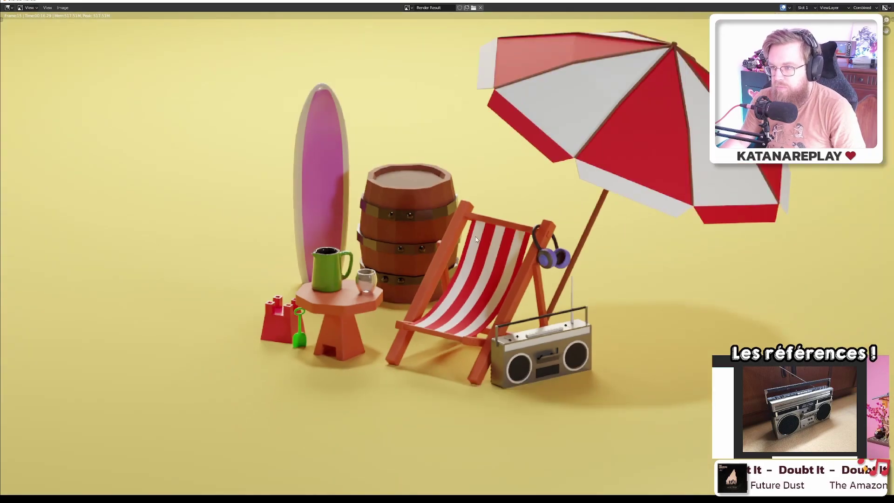
{"action": "middle_click_drag", "start_coordinate": [476, 237], "coordinate": [457, 263]}
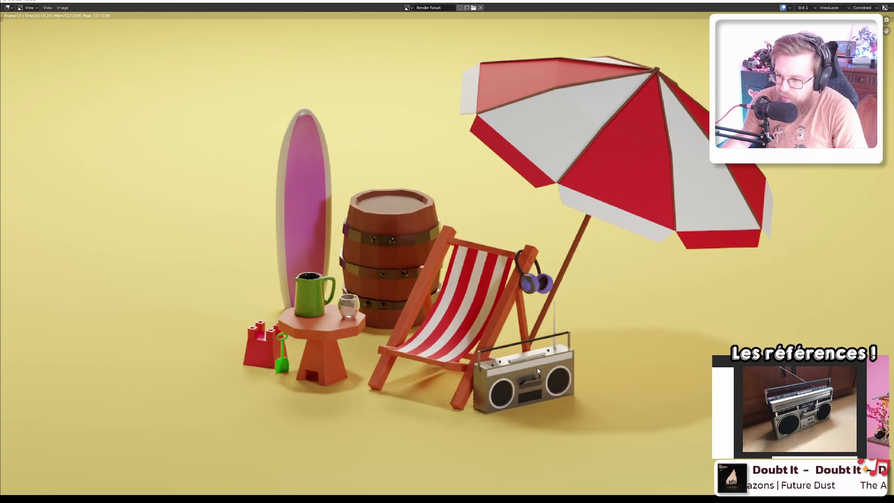
{"action": "scroll", "coordinate": [537, 368], "scroll_direction": "up", "scroll_amount": 3}
{"action": "scroll", "coordinate": [535, 367], "scroll_direction": "down", "scroll_amount": 4}
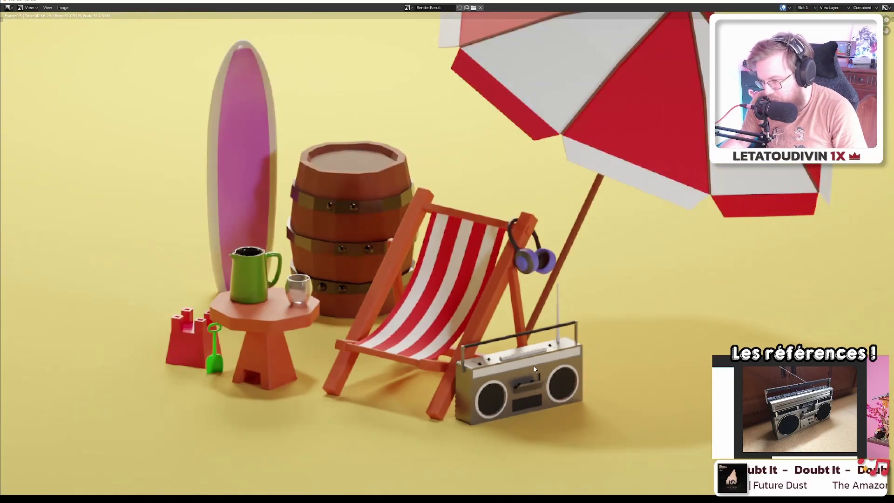
{"action": "scroll", "coordinate": [532, 371], "scroll_direction": "up", "scroll_amount": 3}
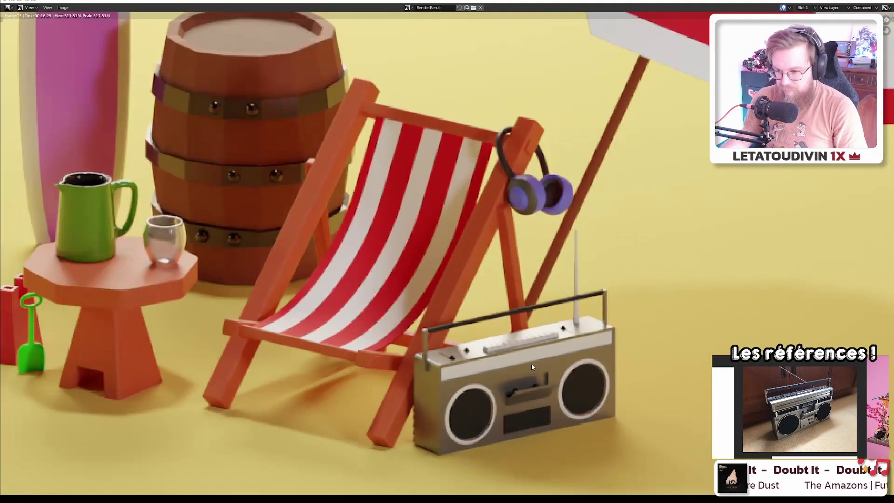
{"action": "scroll", "coordinate": [534, 366], "scroll_direction": "down", "scroll_amount": 2}
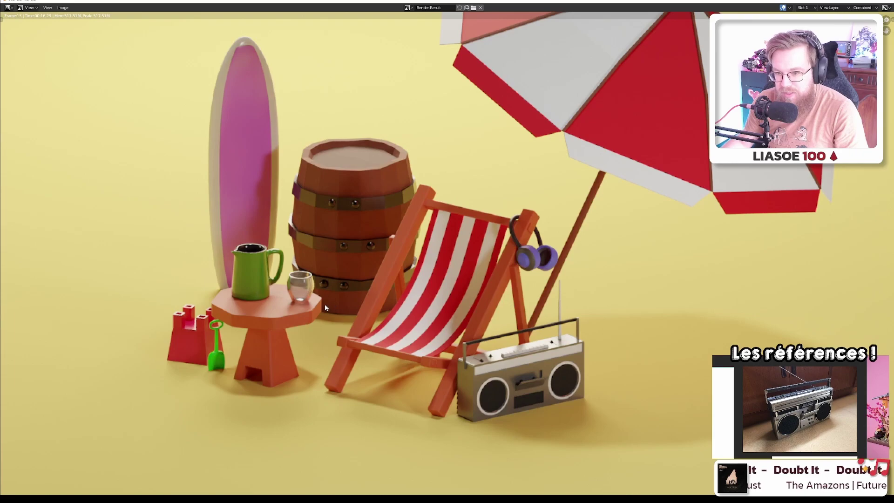
{"action": "scroll", "coordinate": [312, 308], "scroll_direction": "up", "scroll_amount": 5}
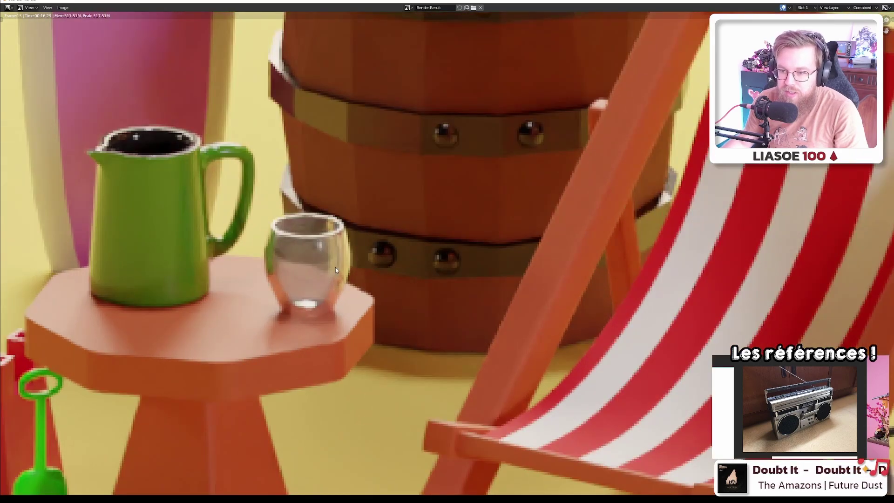
{"action": "scroll", "coordinate": [336, 270], "scroll_direction": "down", "scroll_amount": 7}
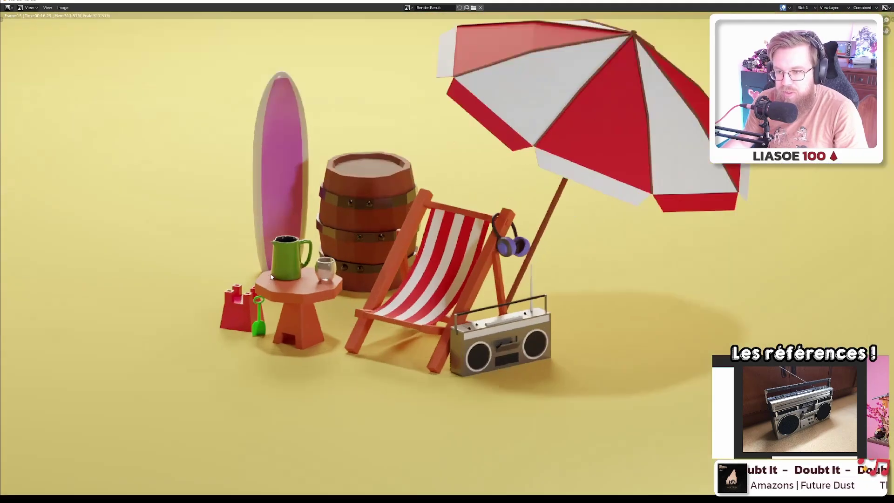
{"action": "scroll", "coordinate": [279, 274], "scroll_direction": "up", "scroll_amount": 3}
{"action": "scroll", "coordinate": [313, 271], "scroll_direction": "down", "scroll_amount": 3}
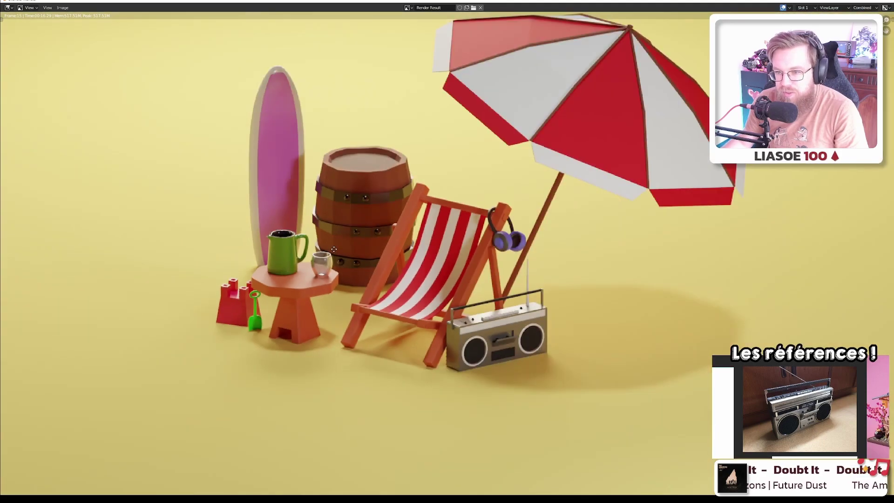
{"action": "middle_click_drag", "start_coordinate": [334, 250], "coordinate": [344, 275]}
- Zoom into the finished render to inspect the shovel beside the sand castle
{"action": "scroll", "coordinate": [410, 290], "scroll_direction": "up", "scroll_amount": 1}
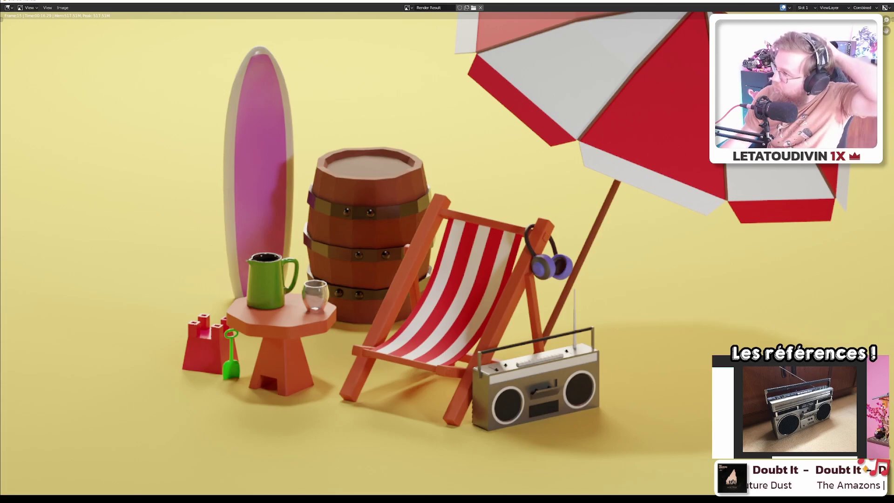
- Close the render and, in top view, move the empty onto the side table
{"action": "key", "text": "Escape"}
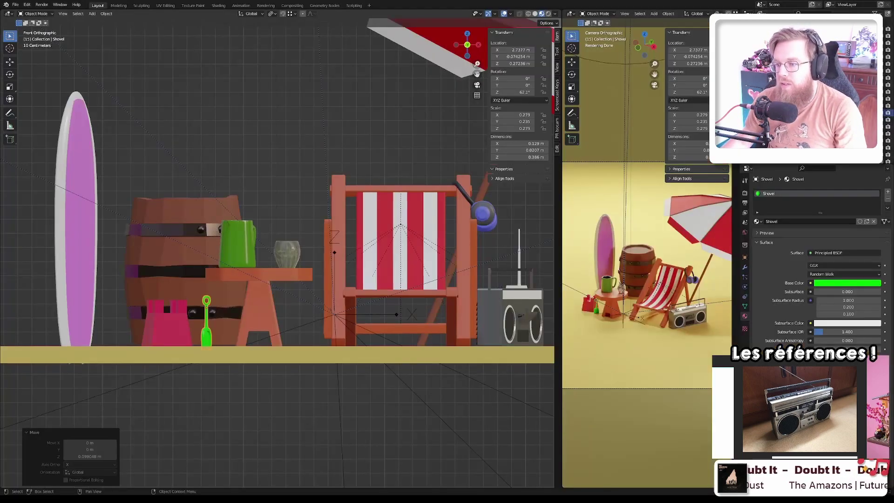
{"action": "scroll", "coordinate": [648, 256], "scroll_direction": "up", "scroll_amount": 3}
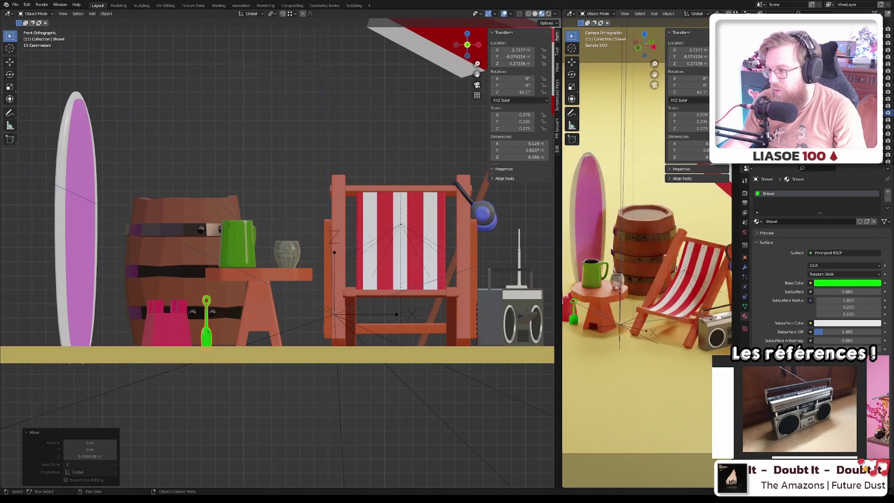
{"action": "left_click", "coordinate": [597, 330]}
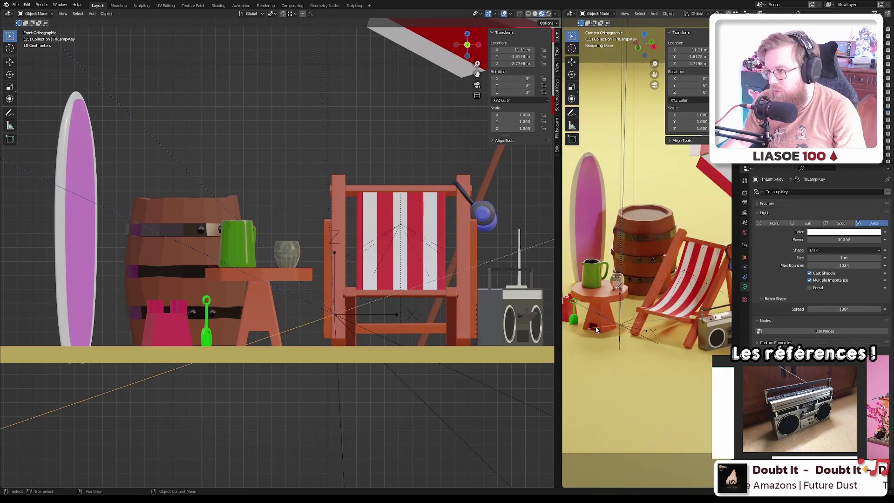
{"action": "key", "text": "KP_7"}
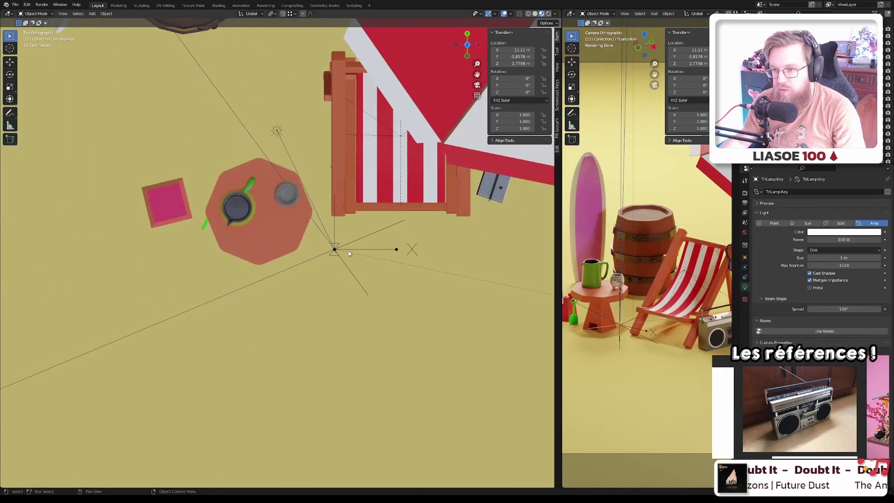
{"action": "left_click", "coordinate": [350, 250]}
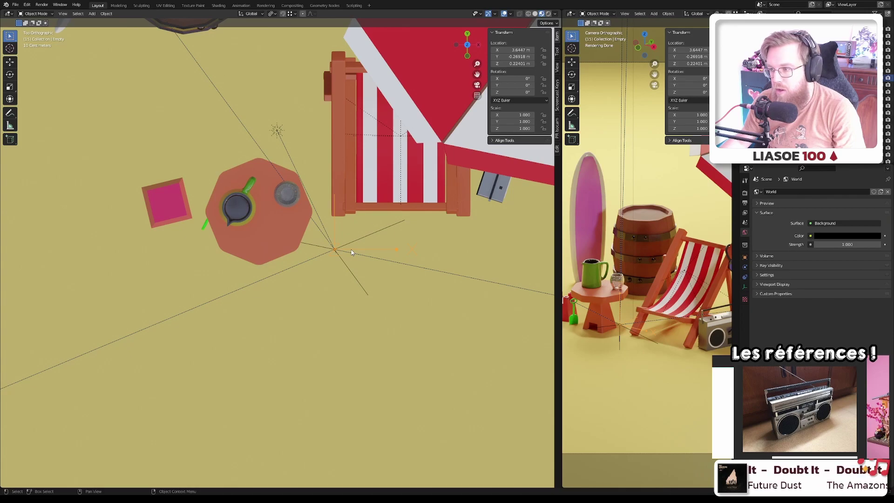
{"action": "key", "text": "g"}
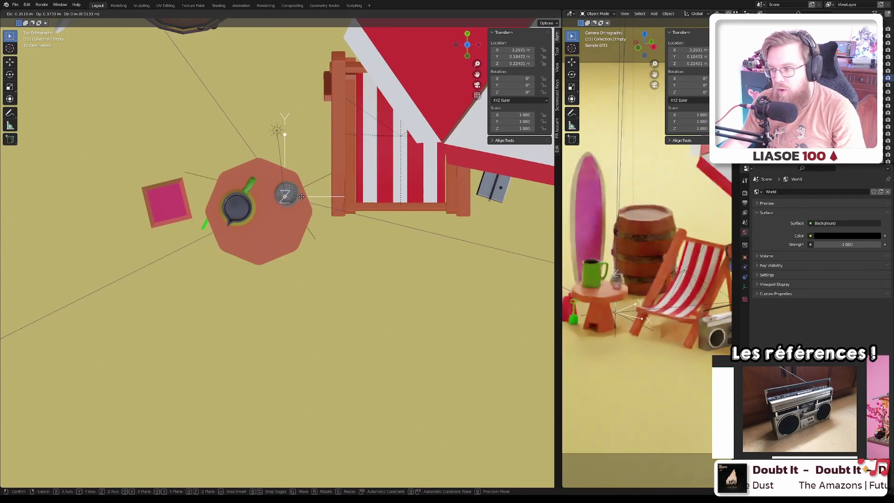
{"action": "left_click", "coordinate": [304, 197]}
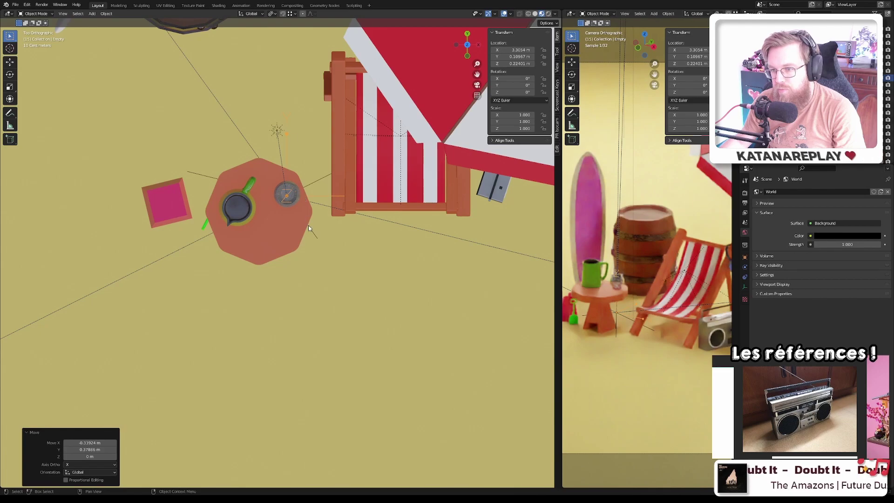
- Raise the empty along Z to about 0.645 m in front view
{"action": "key", "text": "KP_1"}
{"action": "key", "text": "g"}
{"action": "key", "text": "z"}
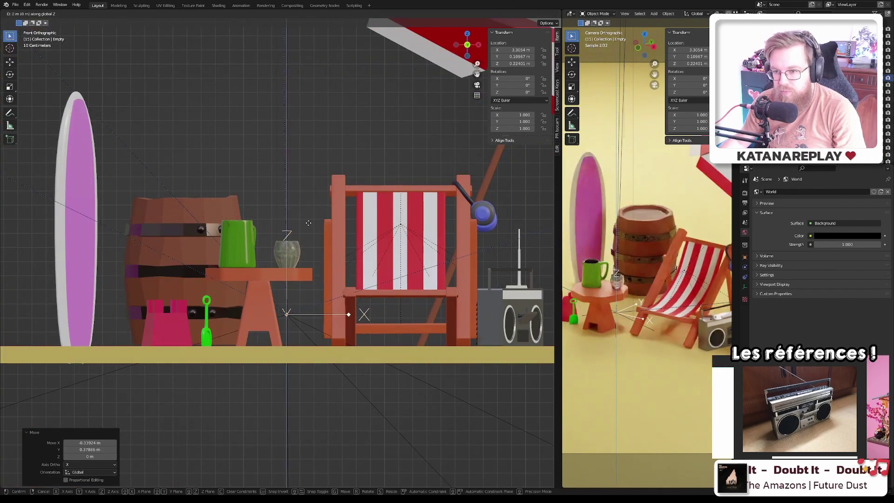
{"action": "left_click", "coordinate": [309, 166]}
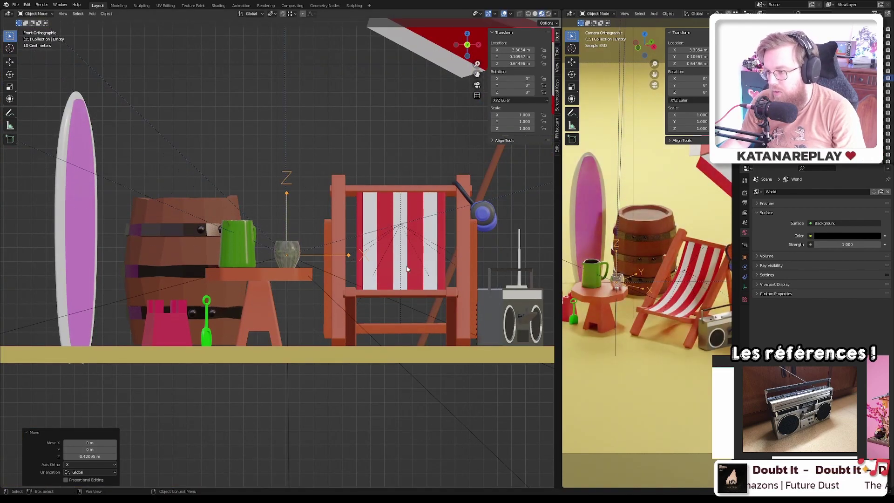
- Open Render properties and widen the camera viewport area
{"action": "left_click", "coordinate": [745, 193]}
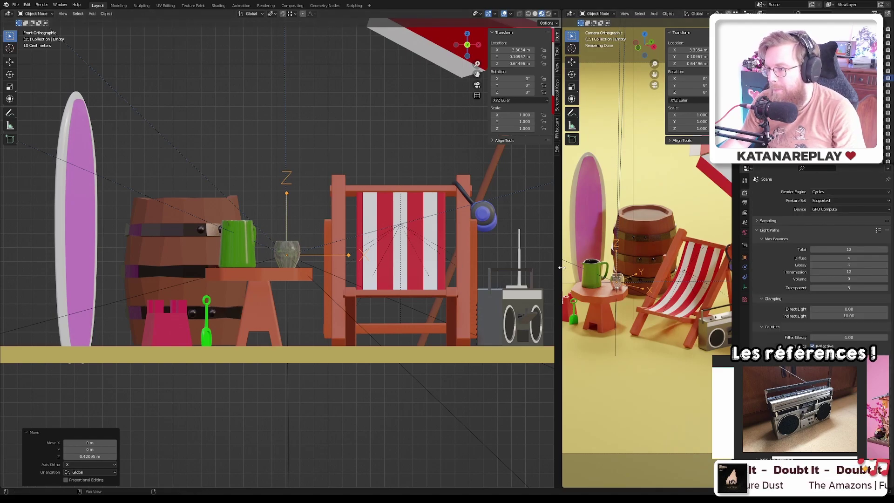
{"action": "left_click_drag", "start_coordinate": [555, 275], "coordinate": [219, 267]}
{"action": "scroll", "coordinate": [551, 270], "scroll_direction": "up", "scroll_amount": 6}
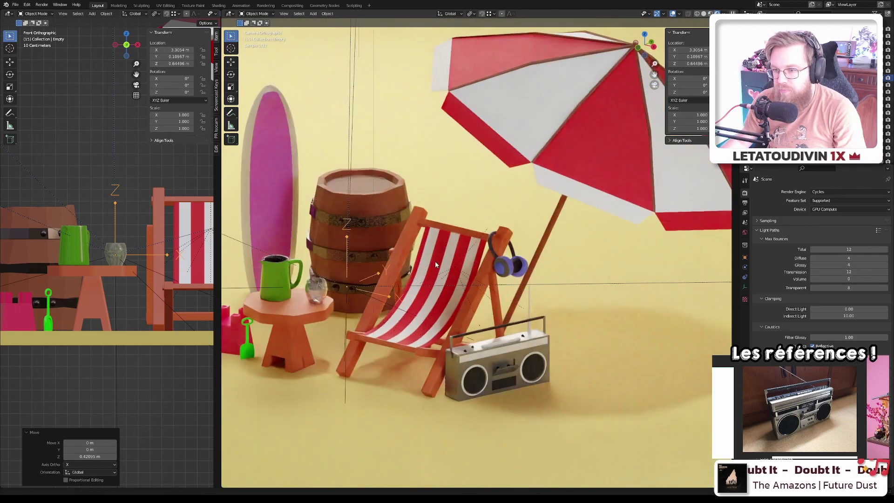
- Select the camera and open its Object Data lens and sensor settings
{"action": "middle_click_drag", "start_coordinate": [419, 273], "coordinate": [475, 258], "text": "shift"}
{"action": "left_click", "coordinate": [745, 203]}
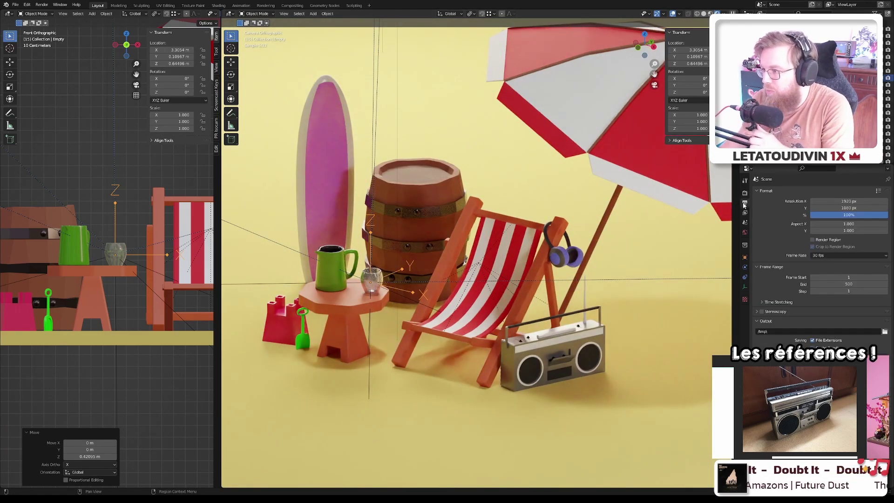
{"action": "left_click", "coordinate": [745, 193]}
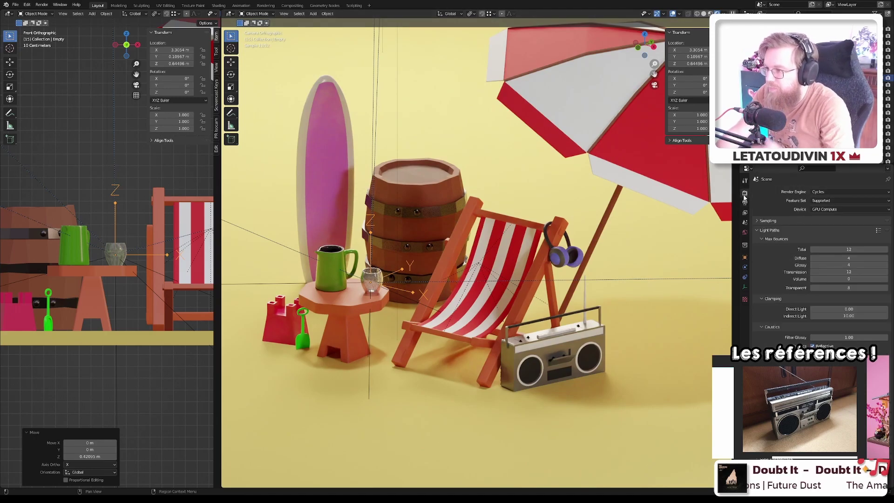
{"action": "left_click", "coordinate": [783, 128]}
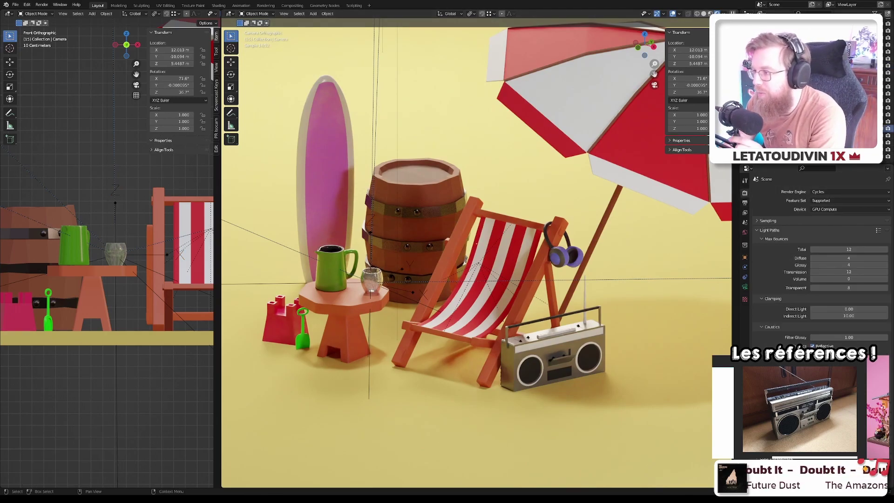
{"action": "left_click", "coordinate": [745, 287]}
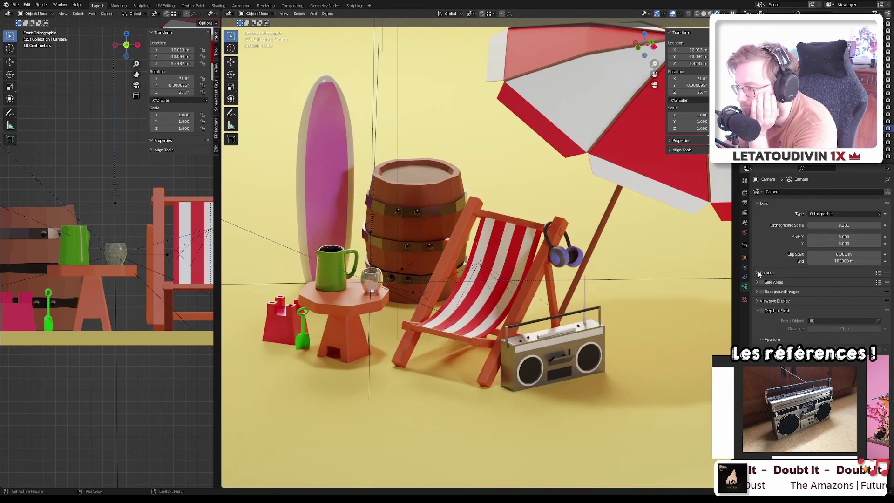
{"action": "left_click", "coordinate": [799, 272]}
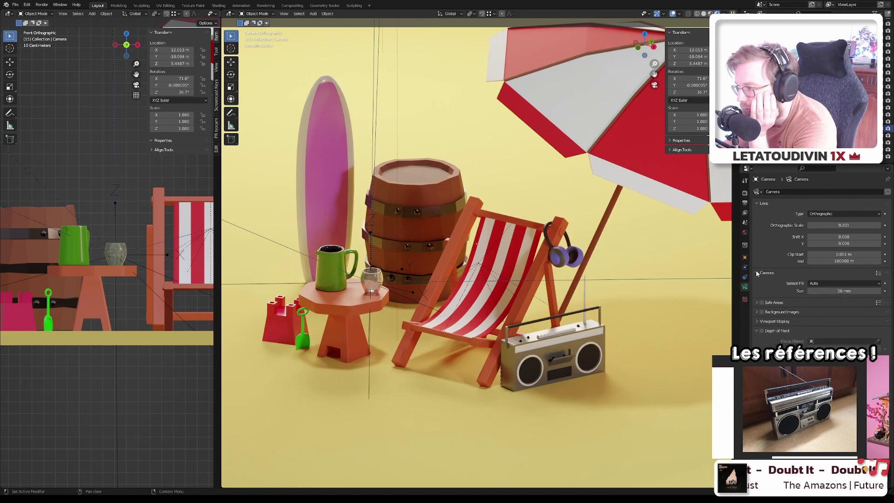
{"action": "left_click", "coordinate": [838, 283]}
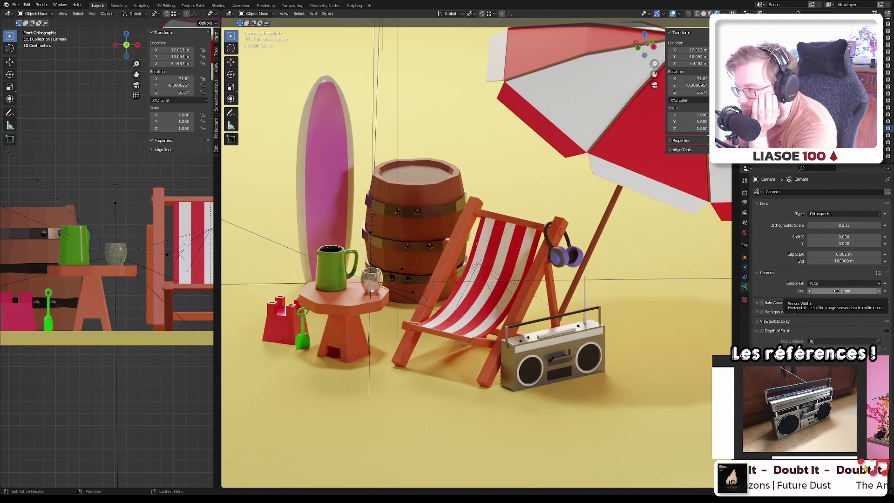
- Try 1 mm and 100 mm sensor sizes, reset to 36 mm, and enable depth of field focused on the Empty
{"action": "left_click", "coordinate": [854, 292]}
{"action": "type", "text": "1"}
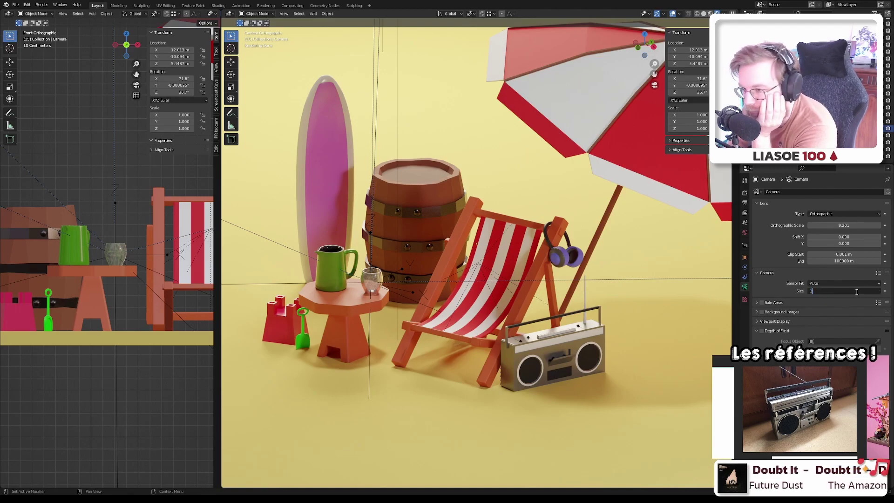
{"action": "key", "text": "Return"}
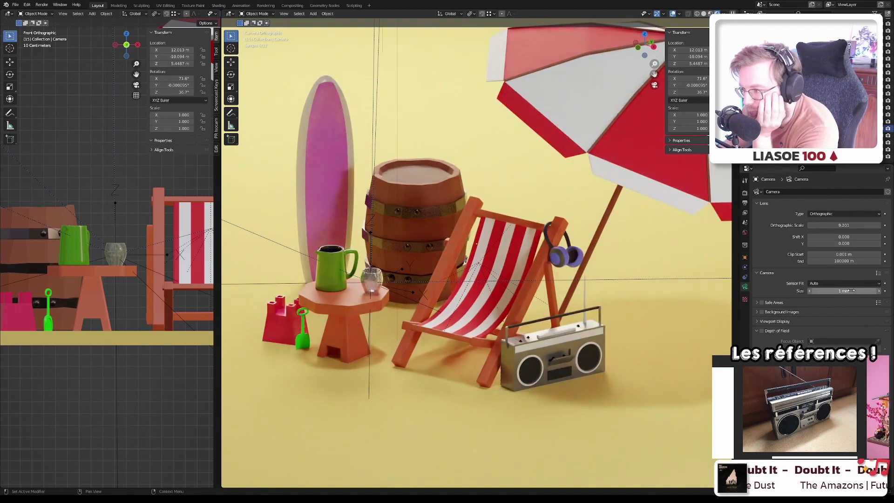
{"action": "left_click", "coordinate": [850, 290]}
{"action": "type", "text": "100"}
{"action": "key", "text": "Return"}
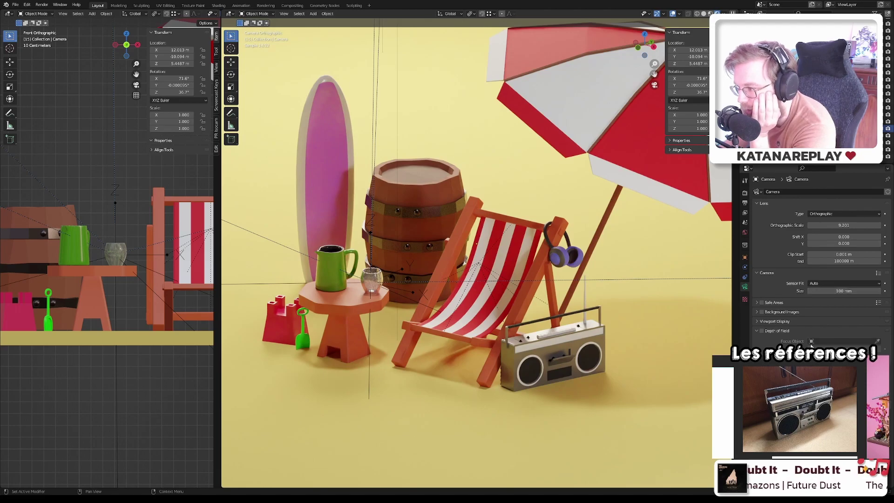
{"action": "key", "text": "BackSpace"}
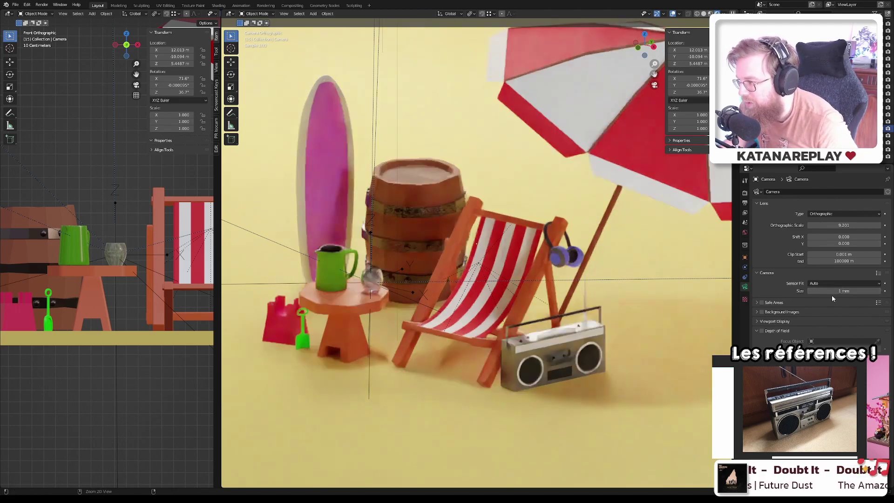
{"action": "left_click", "coordinate": [762, 331]}
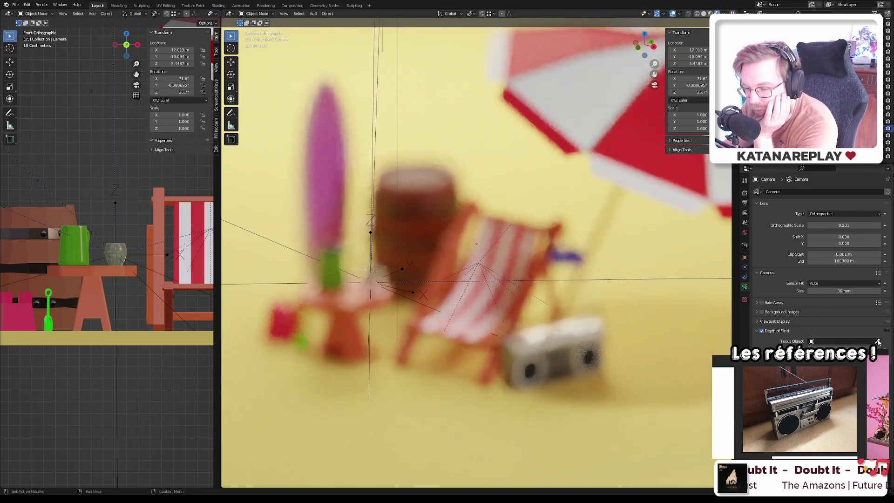
{"action": "left_click", "coordinate": [400, 267]}
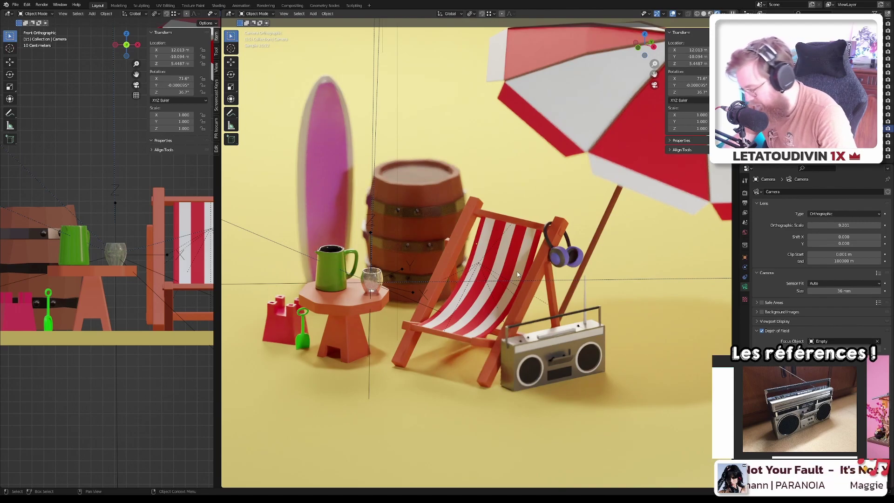
- Render the beach scene with shallow focus and inspect the result full screen, zooming in and out
{"action": "key", "text": "F12"}
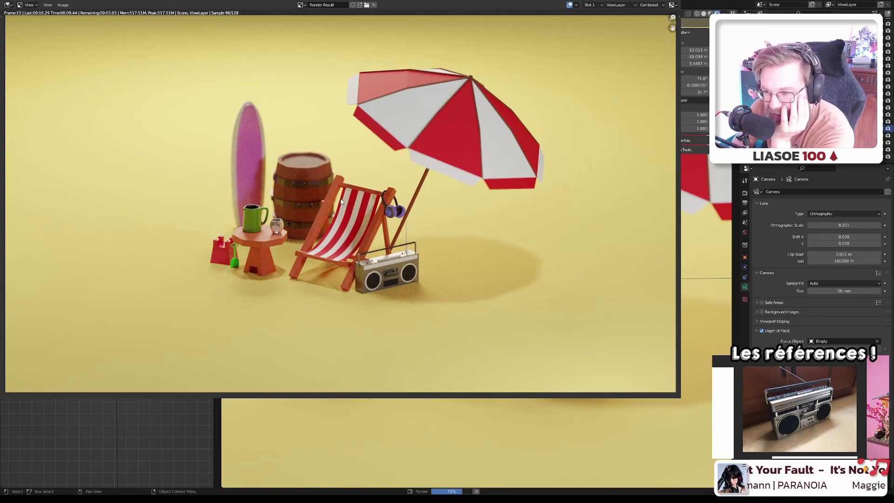
{"action": "scroll", "coordinate": [289, 210], "scroll_direction": "up", "scroll_amount": 4}
{"action": "scroll", "coordinate": [290, 210], "scroll_direction": "down", "scroll_amount": 4}
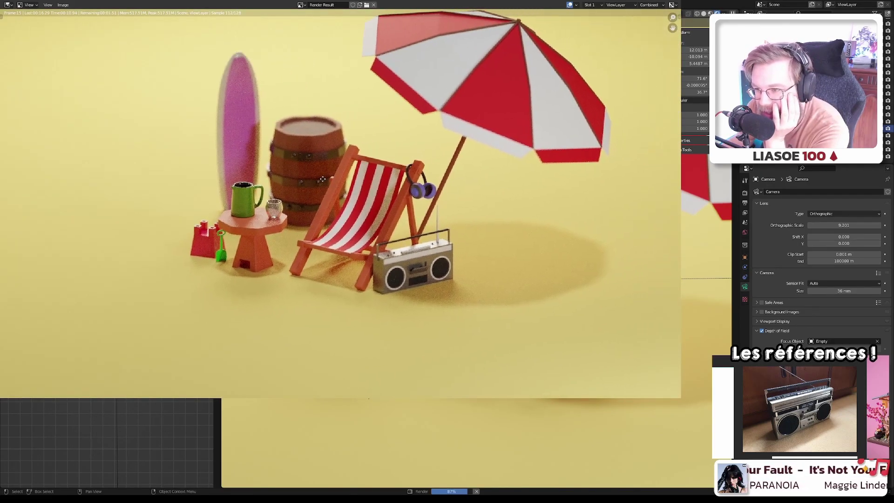
{"action": "key", "text": "ctrl+space"}
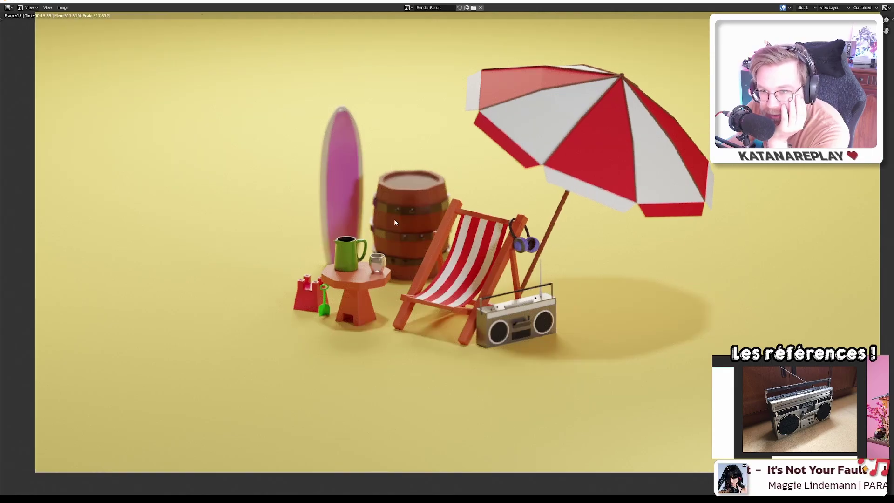
{"action": "scroll", "coordinate": [399, 202], "scroll_direction": "up", "scroll_amount": 2}
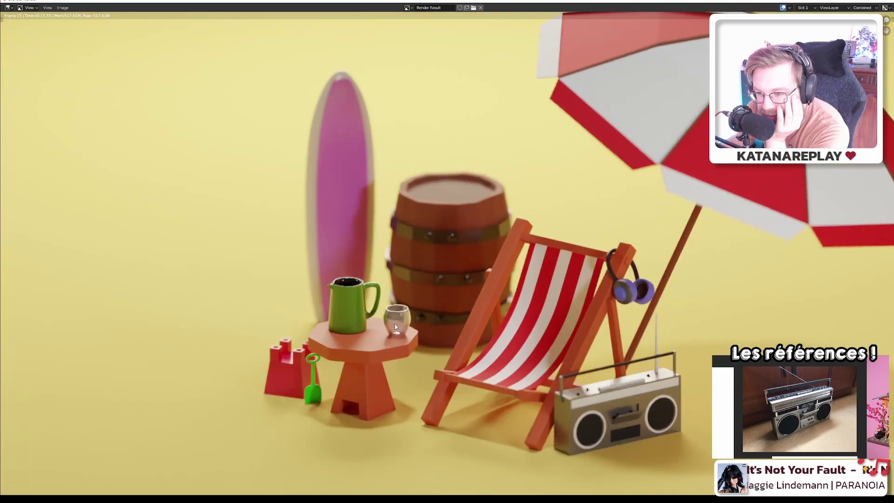
{"action": "scroll", "coordinate": [395, 327], "scroll_direction": "down", "scroll_amount": 3}
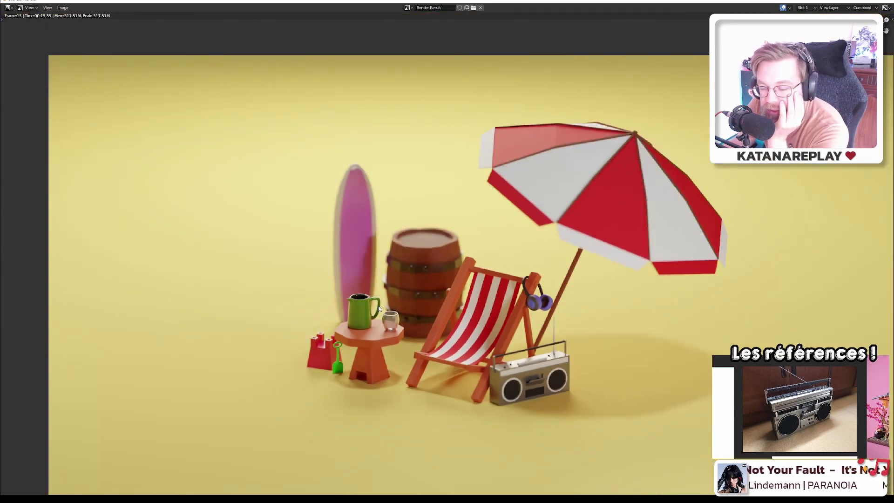
{"action": "scroll", "coordinate": [447, 314], "scroll_direction": "up", "scroll_amount": 4}
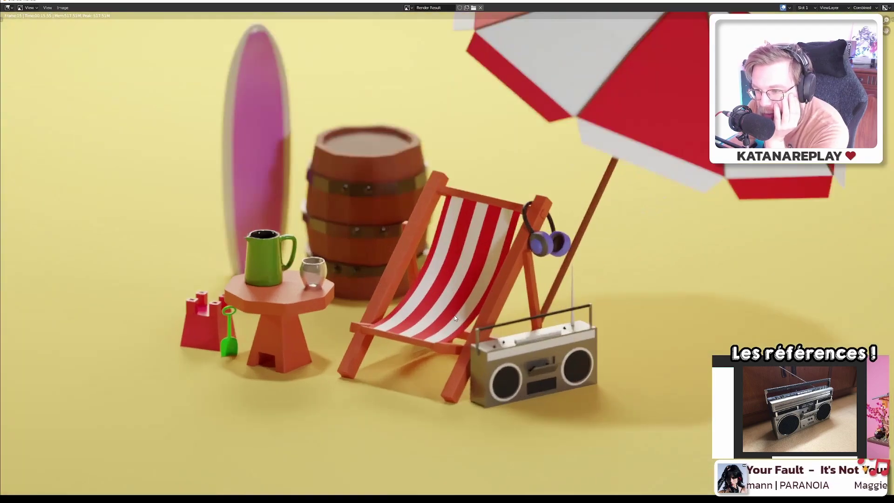
{"action": "scroll", "coordinate": [447, 313], "scroll_direction": "down", "scroll_amount": 5}
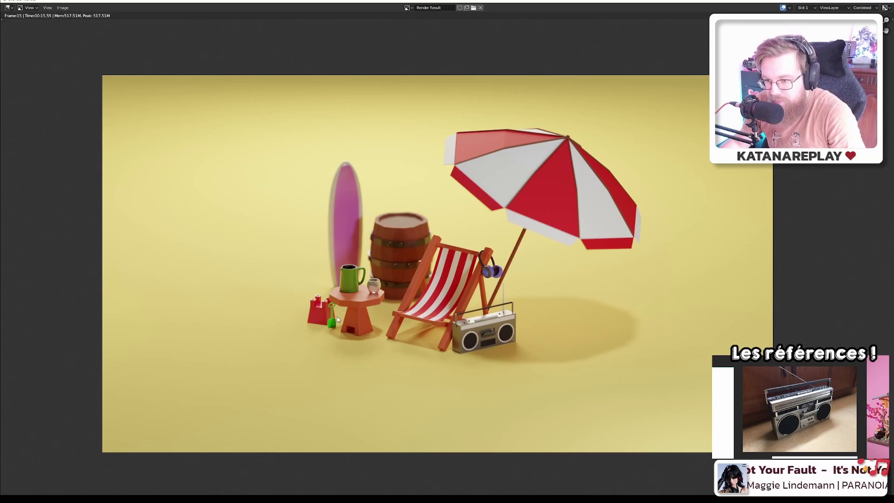
- Close the render and view the scene from the top
{"action": "left_click", "coordinate": [885, 5]}
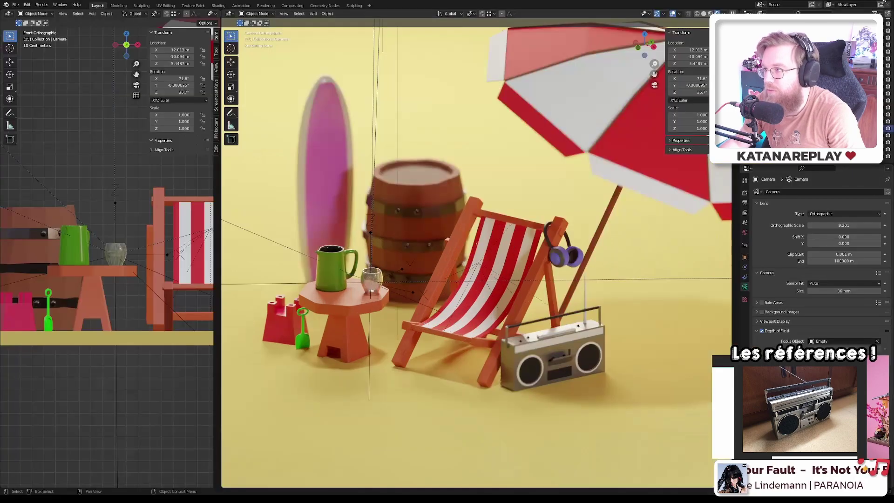
{"action": "scroll", "coordinate": [103, 304], "scroll_direction": "down", "scroll_amount": 2}
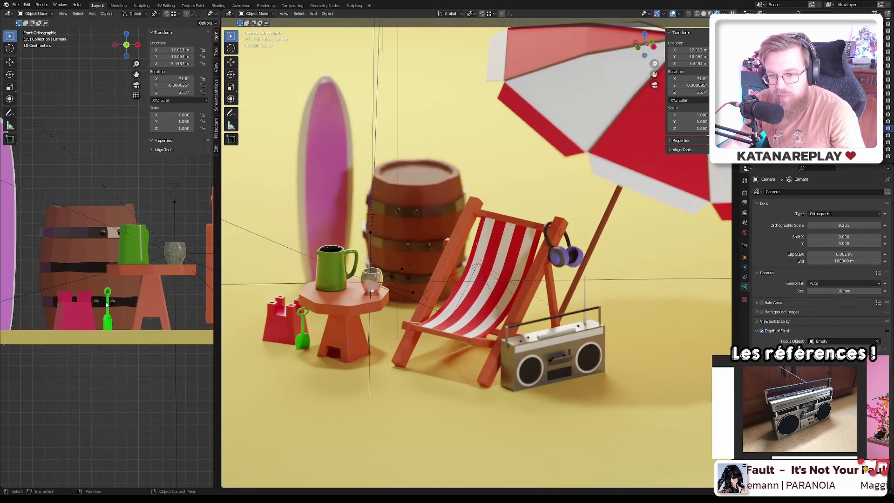
{"action": "key", "text": "KP_7"}
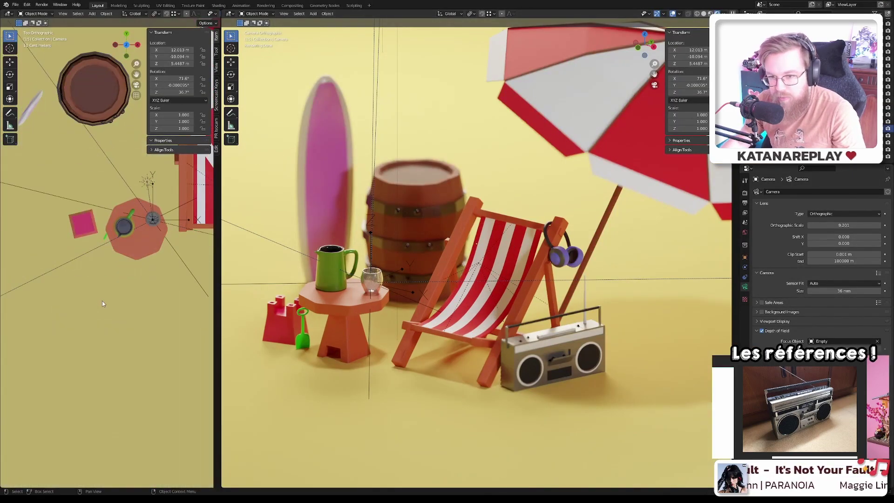
- Move the sand castle and shovel about −0.23 m in X and 0.21 m in Y, beside the side table
{"action": "left_click", "coordinate": [99, 240]}
{"action": "left_click_drag", "start_coordinate": [85, 235], "coordinate": [71, 231]}
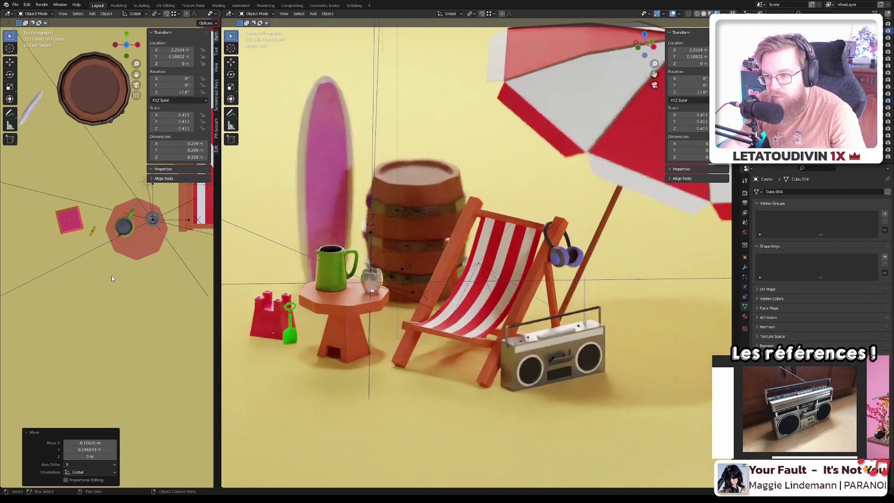
{"action": "scroll", "coordinate": [118, 294], "scroll_direction": "down", "scroll_amount": 3}
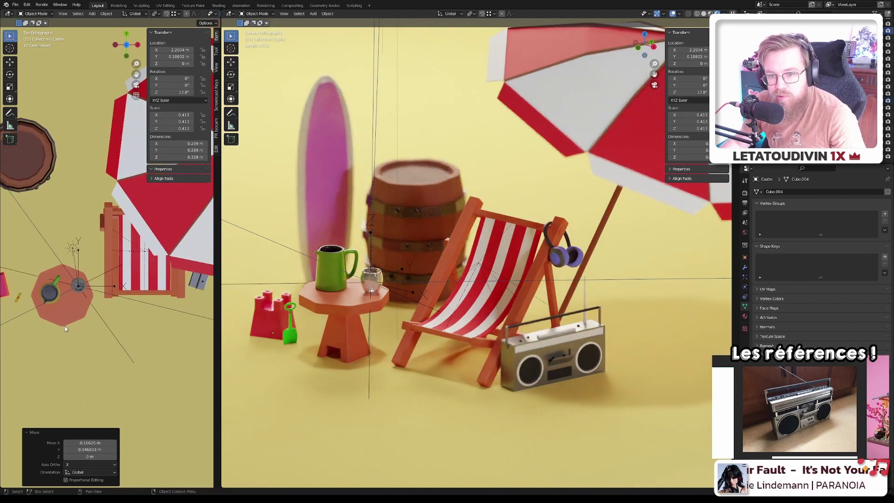
{"action": "key", "text": "g"}
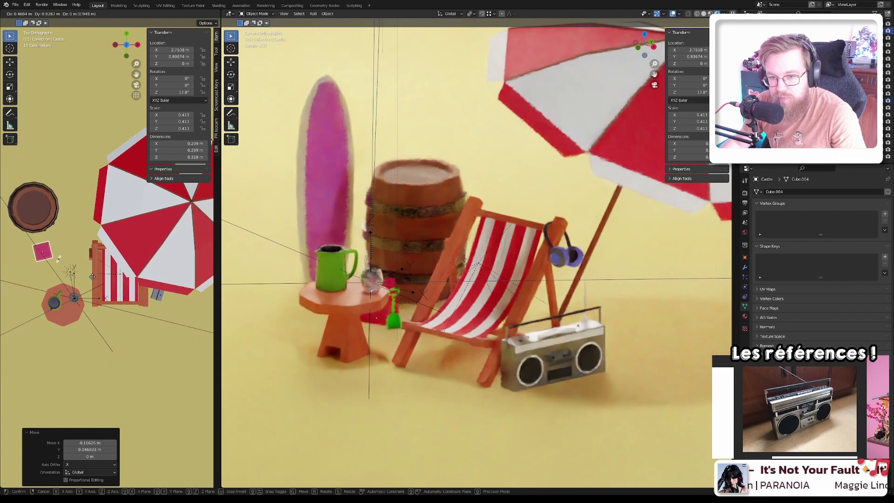
{"action": "left_click", "coordinate": [53, 312]}
{"action": "middle_click_drag", "start_coordinate": [49, 325], "coordinate": [91, 321], "text": "shift"}
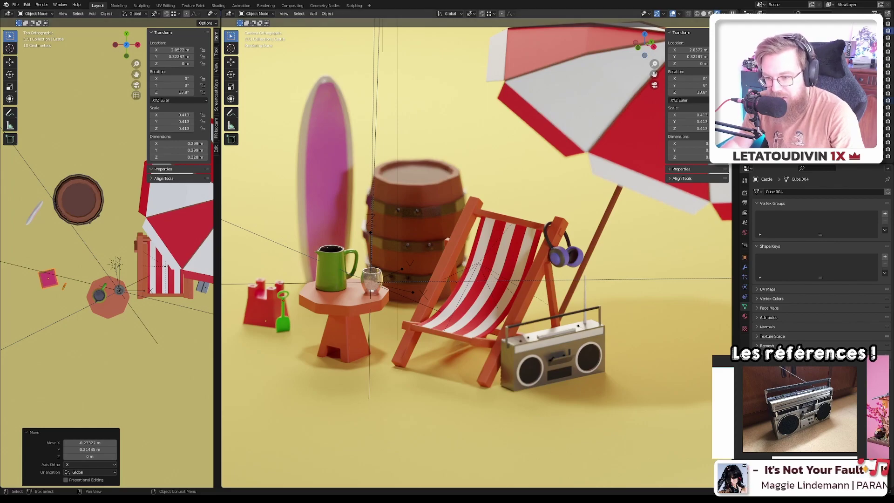
- Select the camera and bring the whole beach umbrella into view
{"action": "scroll", "coordinate": [723, 260], "scroll_direction": "up", "scroll_amount": 5}
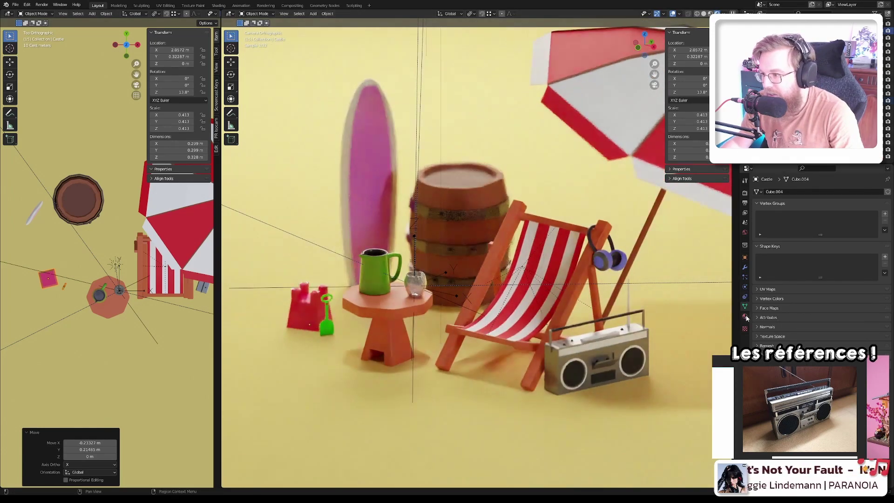
{"action": "left_click", "coordinate": [727, 261]}
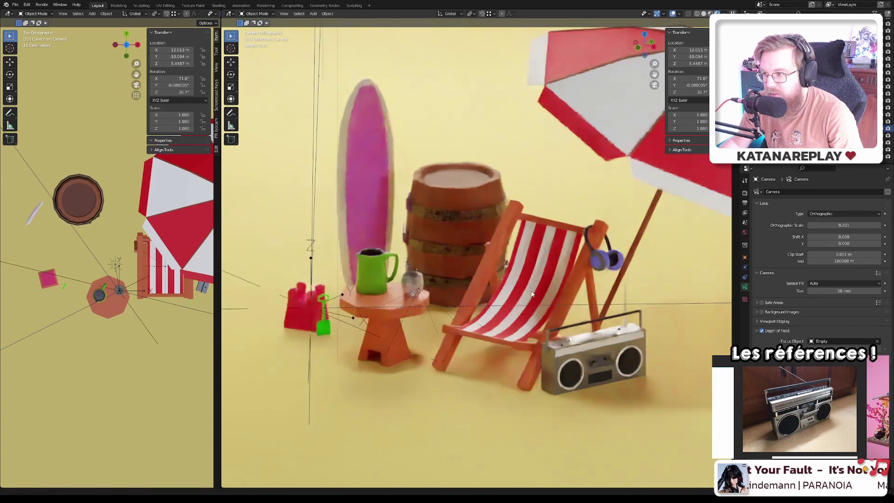
{"action": "middle_click_drag", "start_coordinate": [640, 271], "coordinate": [550, 285], "text": "shift"}
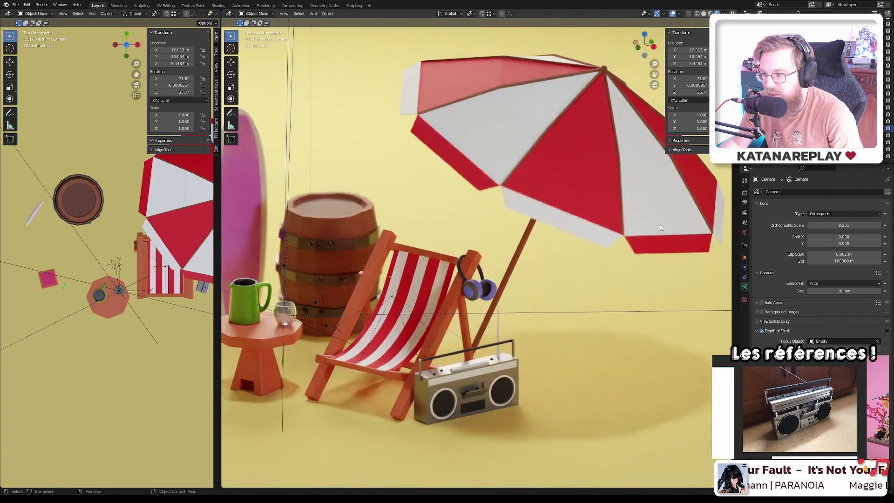
- Place the depth-of-field focus point on the barrel and render the camera view
{"action": "key", "text": "g"}
{"action": "middle_click_drag", "start_coordinate": [519, 272], "coordinate": [649, 247], "text": "shift"}
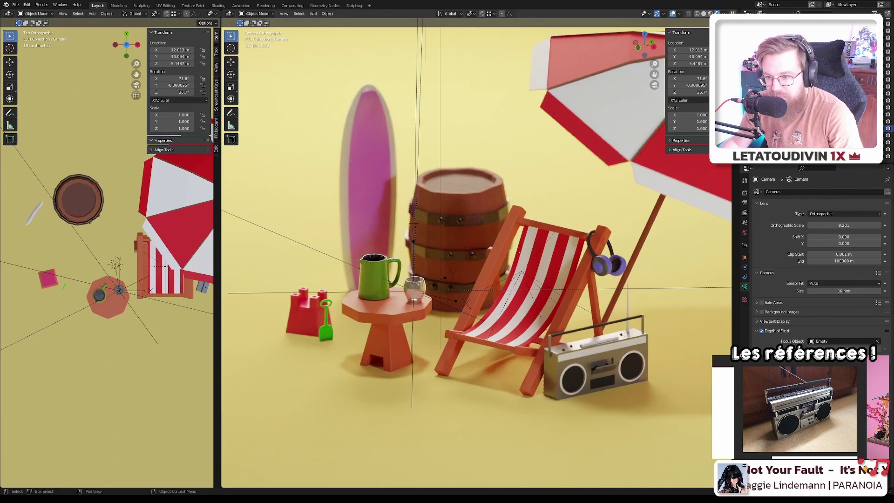
{"action": "scroll", "coordinate": [477, 253], "scroll_direction": "up", "scroll_amount": 2}
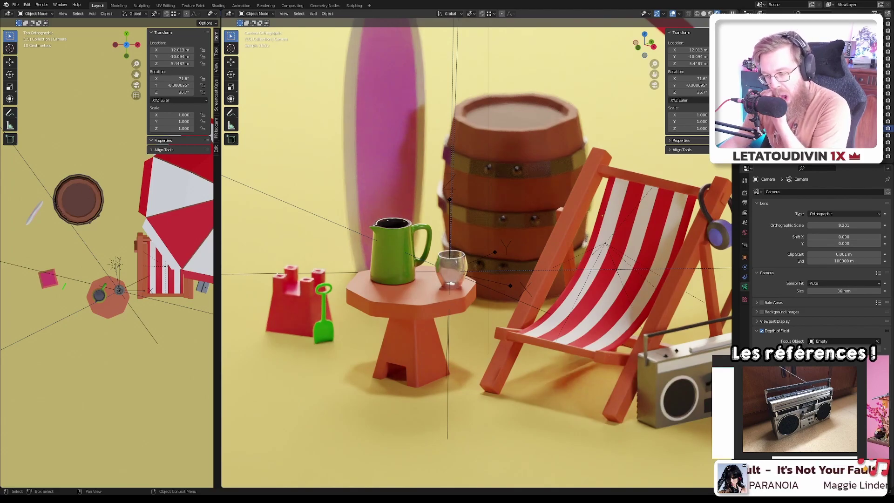
{"action": "scroll", "coordinate": [477, 253], "scroll_direction": "down", "scroll_amount": 2}
{"action": "scroll", "coordinate": [477, 253], "scroll_direction": "up", "scroll_amount": 3}
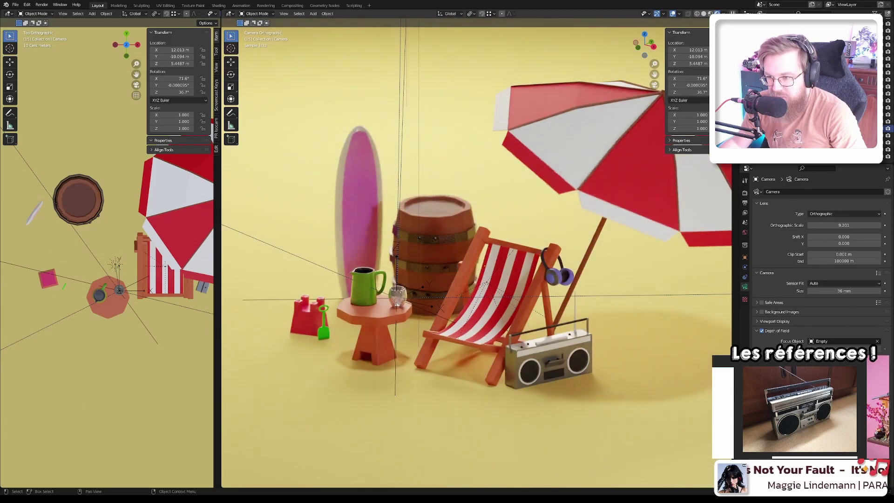
{"action": "scroll", "coordinate": [477, 253], "scroll_direction": "up", "scroll_amount": 2}
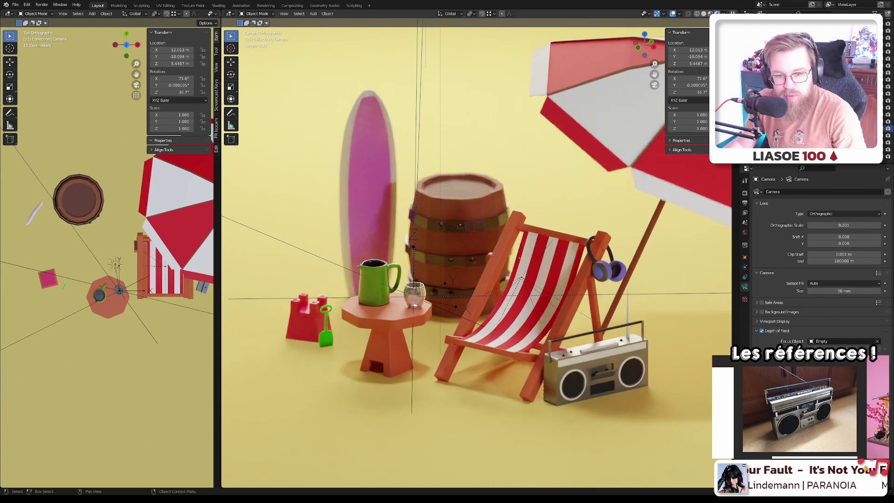
{"action": "middle_click_drag", "start_coordinate": [477, 253], "coordinate": [471, 258], "text": "shift"}
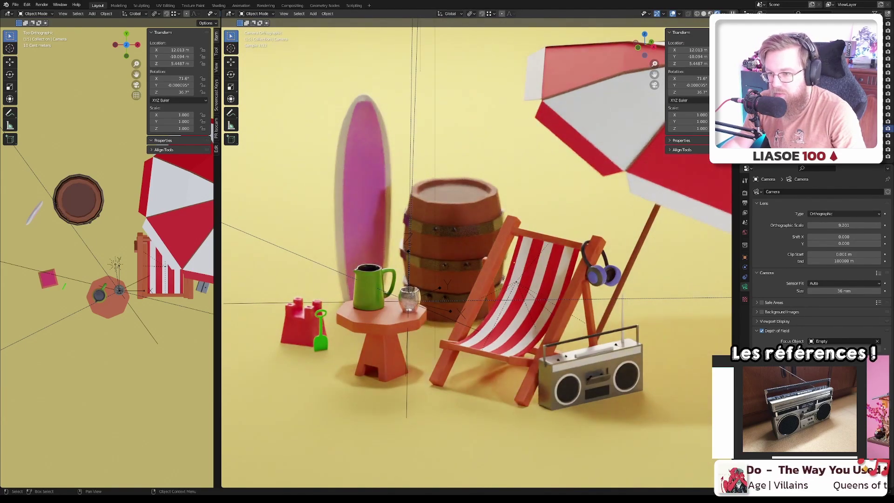
{"action": "key", "text": "F12"}
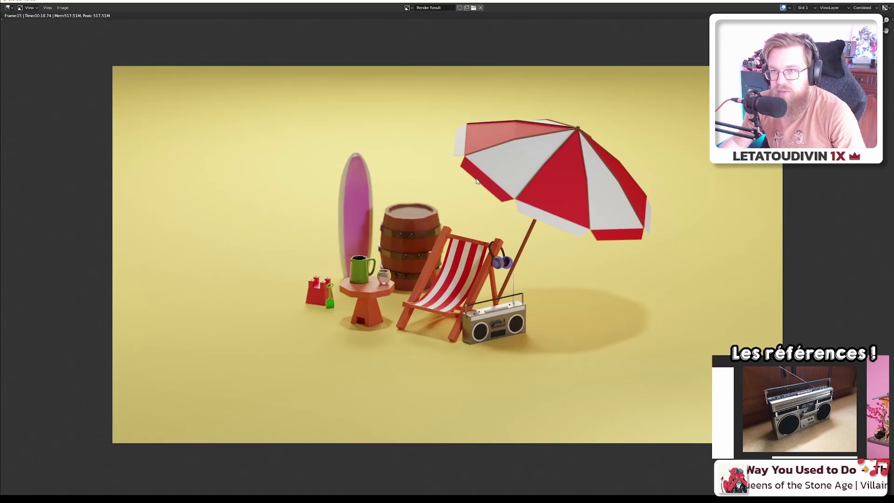
- Zoom and pan around the finished render to check details like the headphones
{"action": "scroll", "coordinate": [447, 263], "scroll_direction": "up", "scroll_amount": 4}
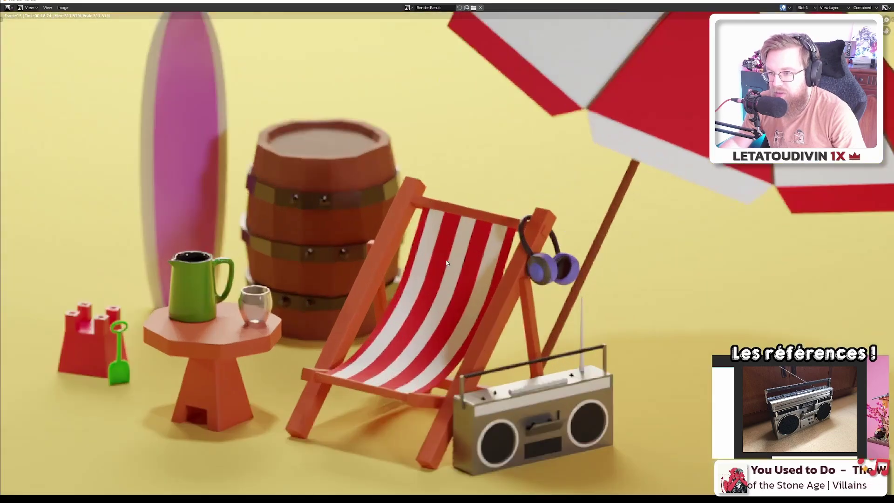
{"action": "scroll", "coordinate": [447, 263], "scroll_direction": "down", "scroll_amount": 6}
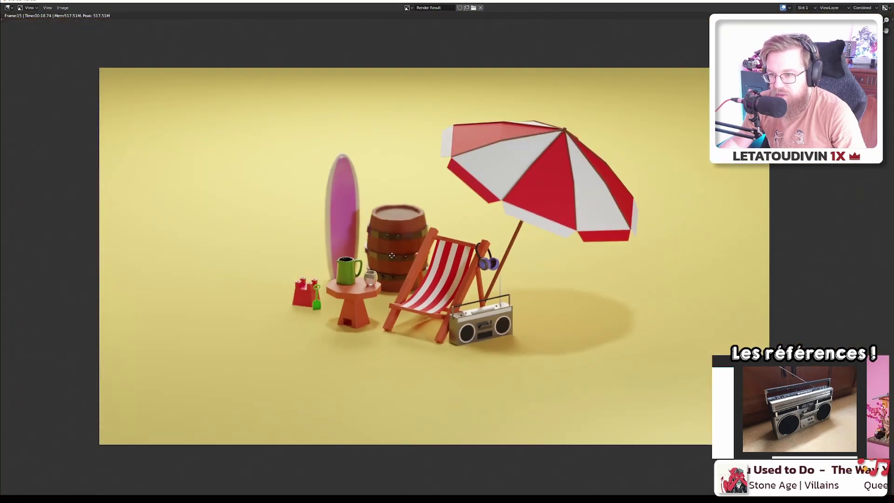
{"action": "middle_click_drag", "start_coordinate": [391, 255], "coordinate": [407, 266]}
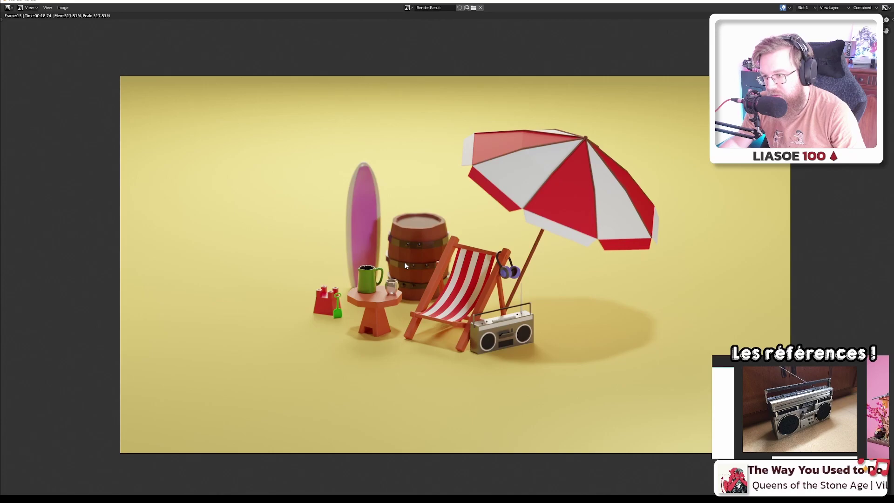
{"action": "scroll", "coordinate": [522, 267], "scroll_direction": "up", "scroll_amount": 3}
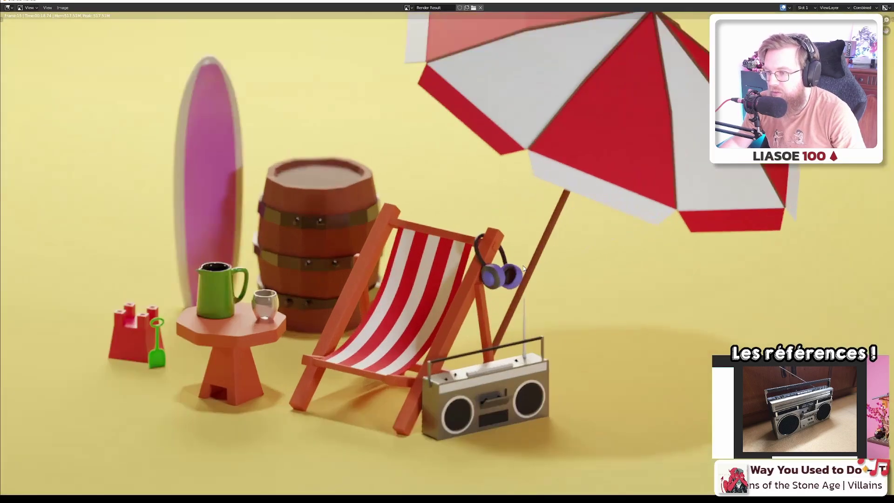
{"action": "scroll", "coordinate": [523, 269], "scroll_direction": "up", "scroll_amount": 4}
{"action": "scroll", "coordinate": [491, 281], "scroll_direction": "down", "scroll_amount": 8}
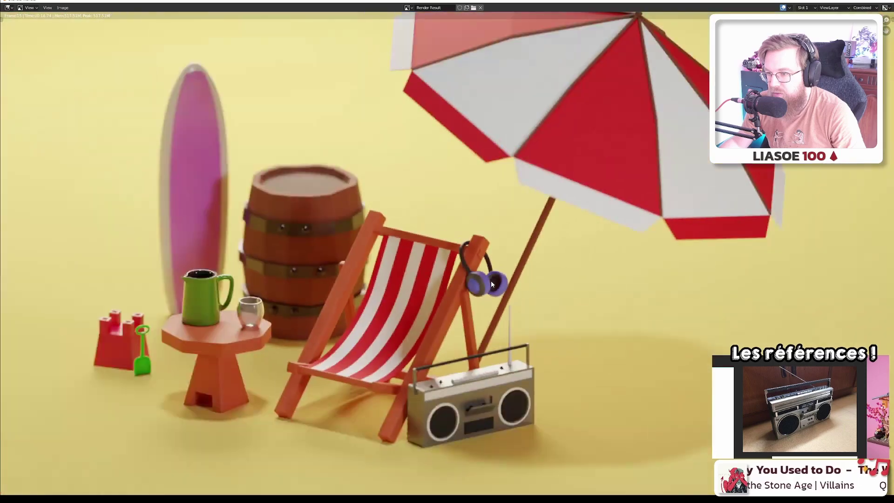
{"action": "scroll", "coordinate": [512, 280], "scroll_direction": "up", "scroll_amount": 1}
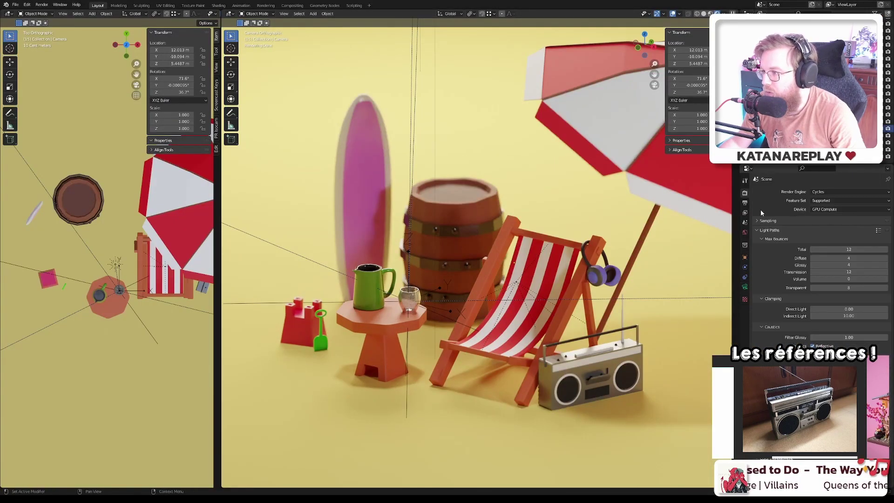
- Set the output resolution scale to 200%, start a render, then cancel it
{"action": "left_click", "coordinate": [745, 203]}
{"action": "left_click", "coordinate": [864, 216]}
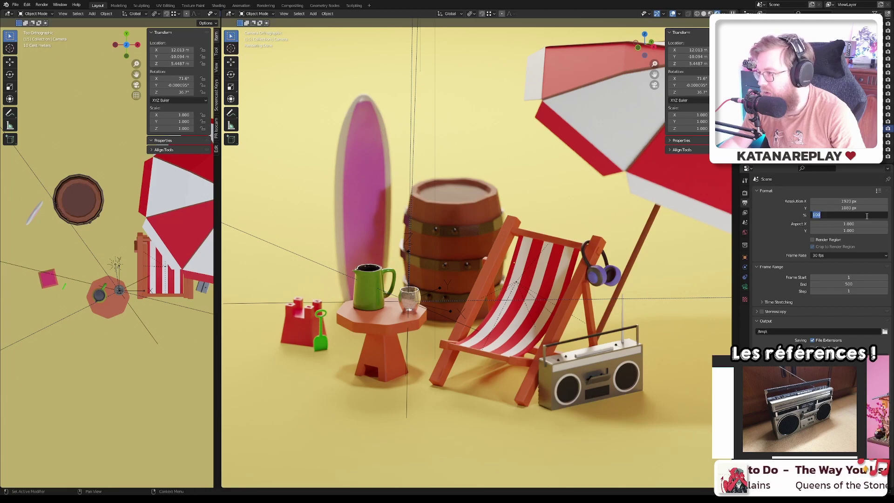
{"action": "type", "text": "200"}
{"action": "key", "text": "Return"}
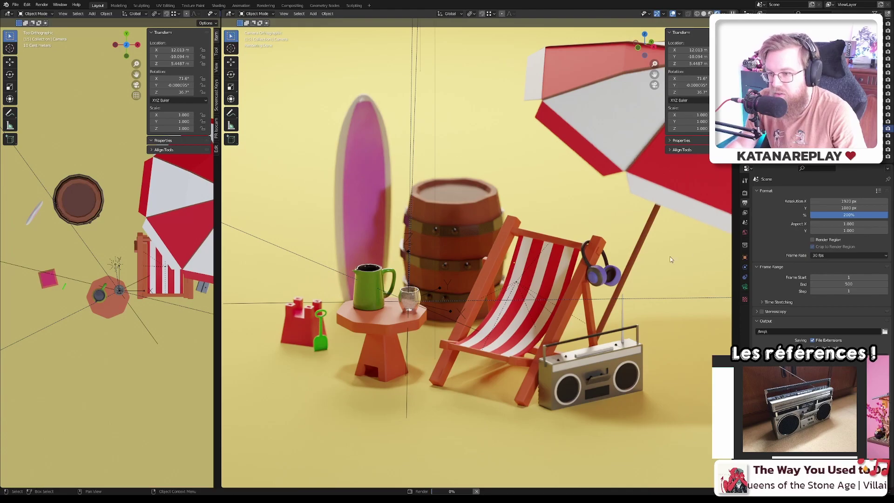
{"action": "key", "text": "F12"}
{"action": "scroll", "coordinate": [399, 253], "scroll_direction": "down", "scroll_amount": 3}
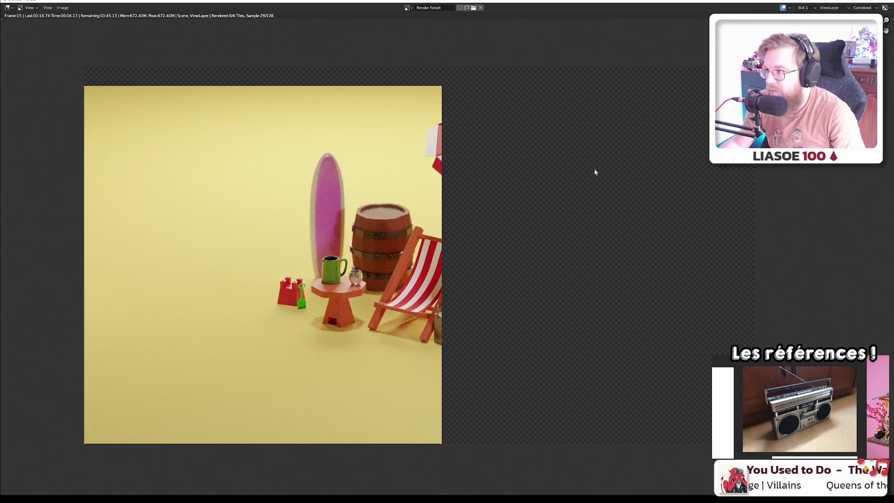
{"action": "key", "text": "Escape"}
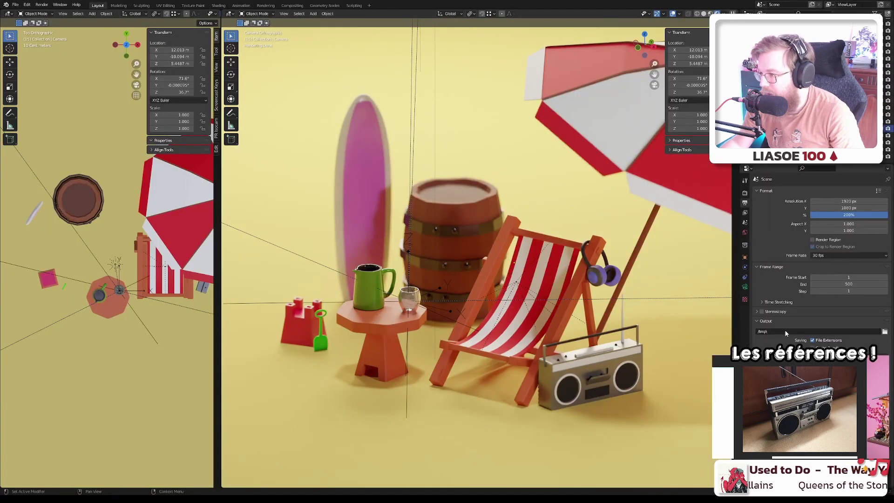
- Review the Render Properties and start the full 200% render again
{"action": "left_click", "coordinate": [745, 193]}
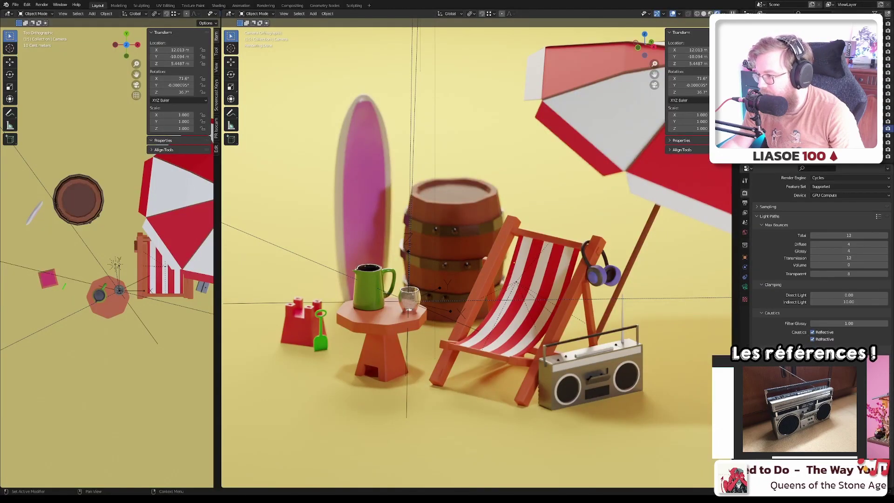
{"action": "scroll", "coordinate": [822, 261], "scroll_direction": "down", "scroll_amount": 3}
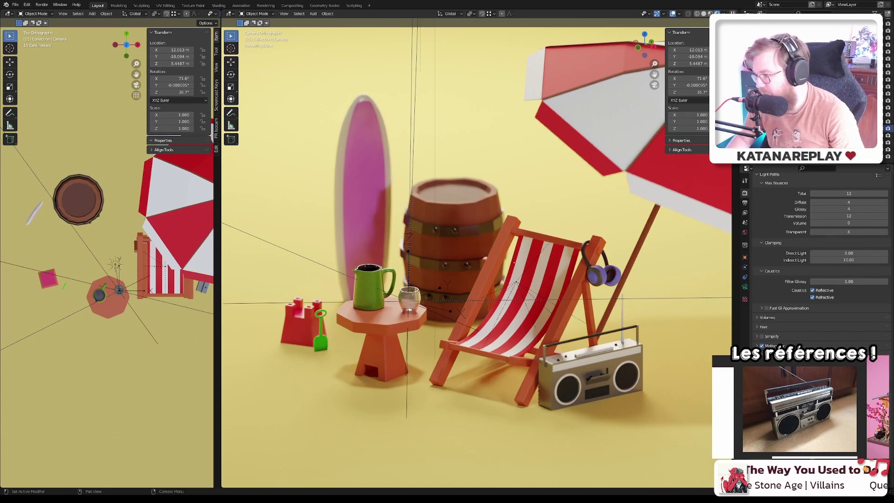
{"action": "scroll", "coordinate": [822, 261], "scroll_direction": "up", "scroll_amount": 3}
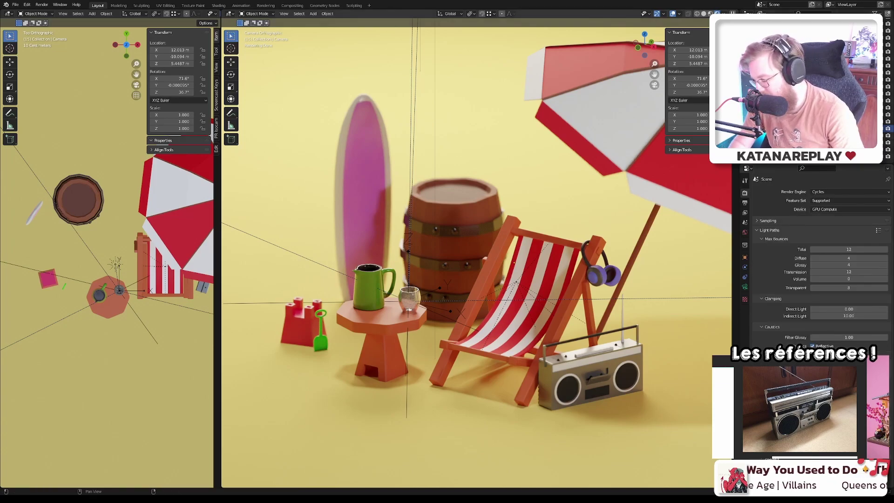
{"action": "key", "text": "F12"}
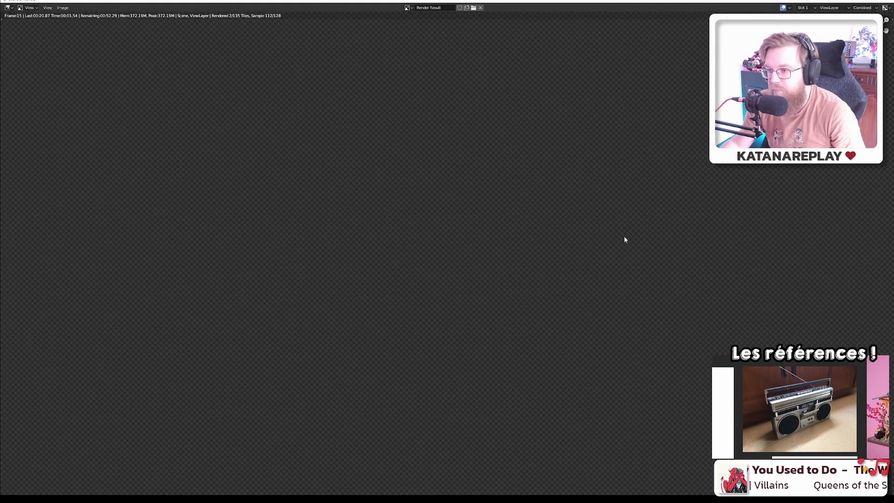
{"action": "middle_click_drag", "start_coordinate": [499, 268], "coordinate": [487, 276]}
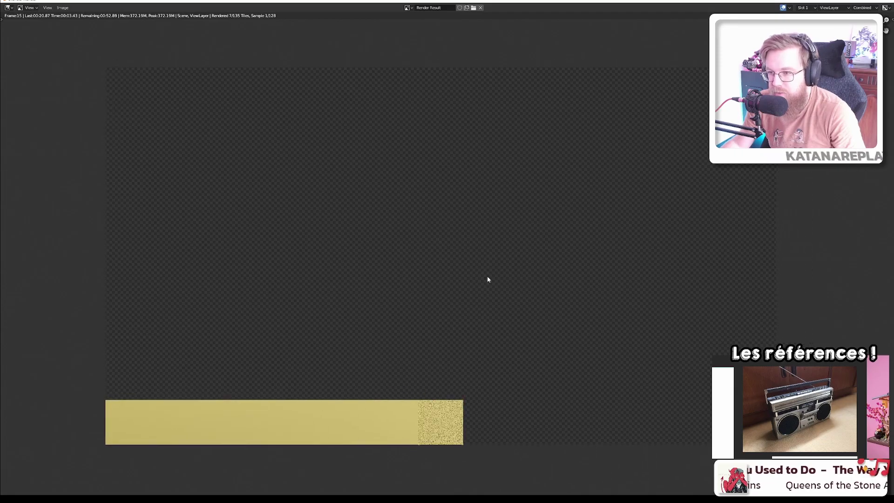
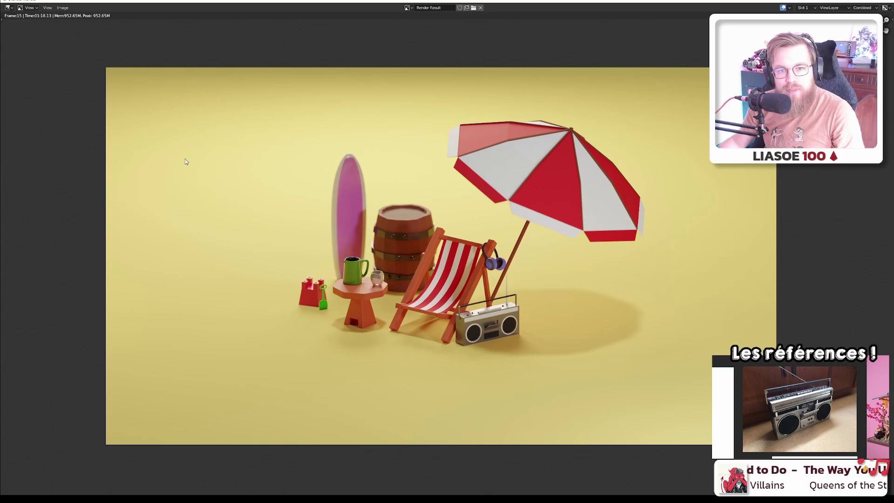
- Zoom and pan around the render result, then check the Image menu's file options
{"action": "scroll", "coordinate": [429, 241], "scroll_direction": "up", "scroll_amount": 2}
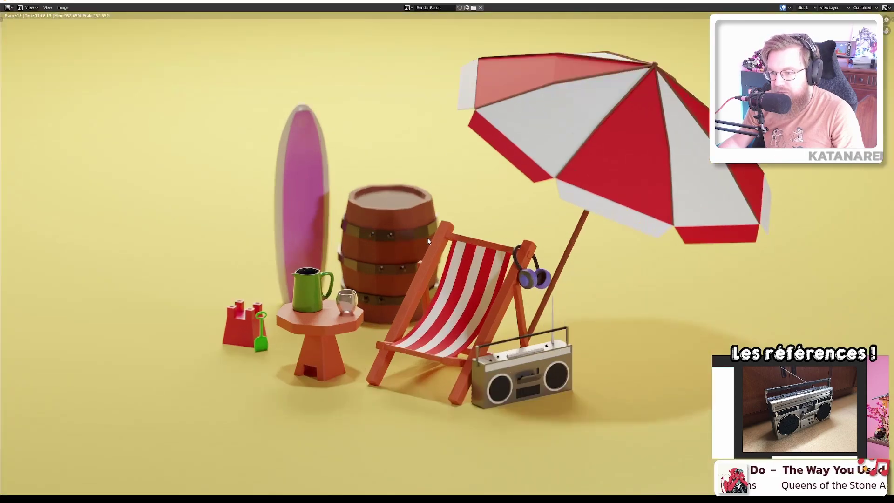
{"action": "scroll", "coordinate": [429, 241], "scroll_direction": "down", "scroll_amount": 2}
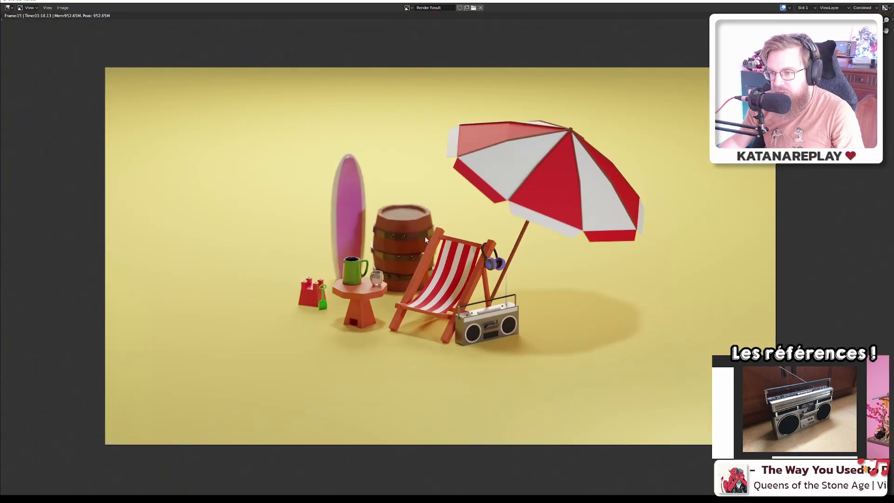
{"action": "scroll", "coordinate": [390, 222], "scroll_direction": "up", "scroll_amount": 8}
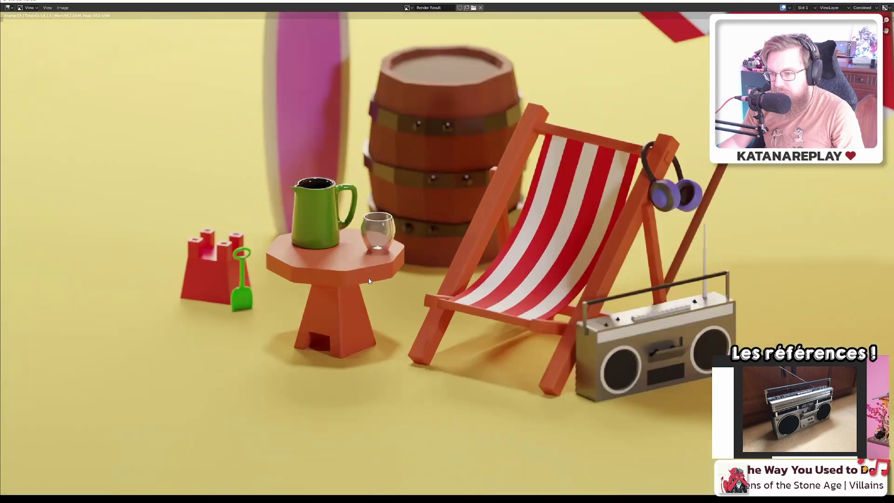
{"action": "scroll", "coordinate": [418, 149], "scroll_direction": "down", "scroll_amount": 10}
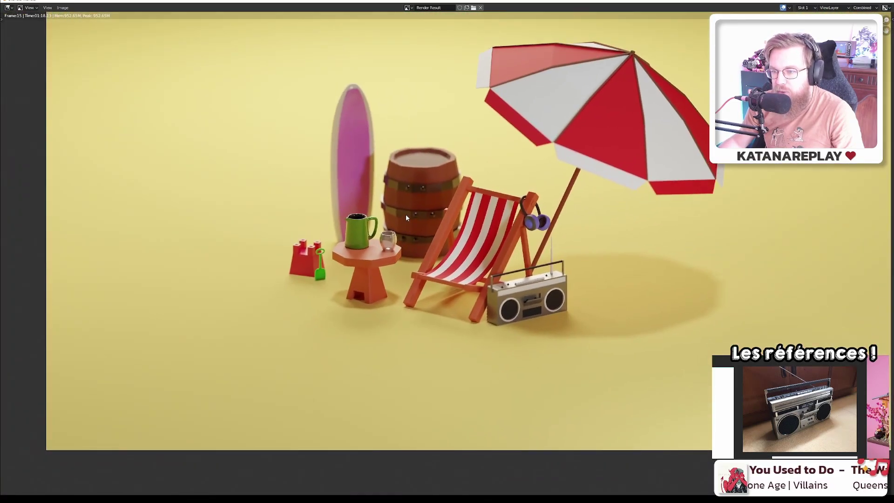
{"action": "scroll", "coordinate": [407, 214], "scroll_direction": "down", "scroll_amount": 1}
{"action": "scroll", "coordinate": [489, 216], "scroll_direction": "up", "scroll_amount": 9}
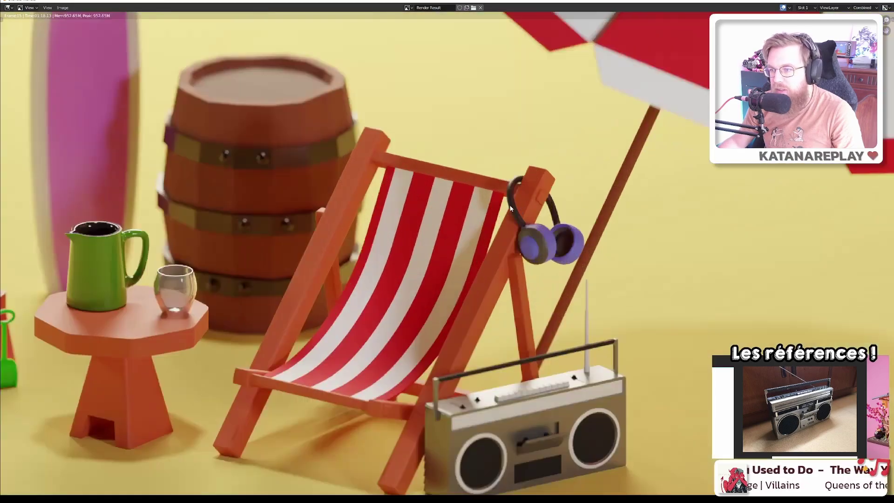
{"action": "scroll", "coordinate": [580, 263], "scroll_direction": "down", "scroll_amount": 9}
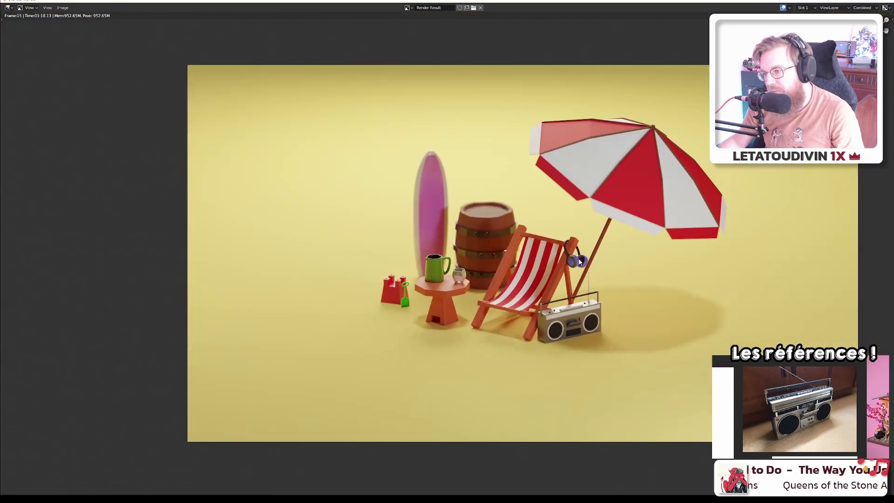
{"action": "middle_click_drag", "start_coordinate": [579, 264], "coordinate": [513, 251]}
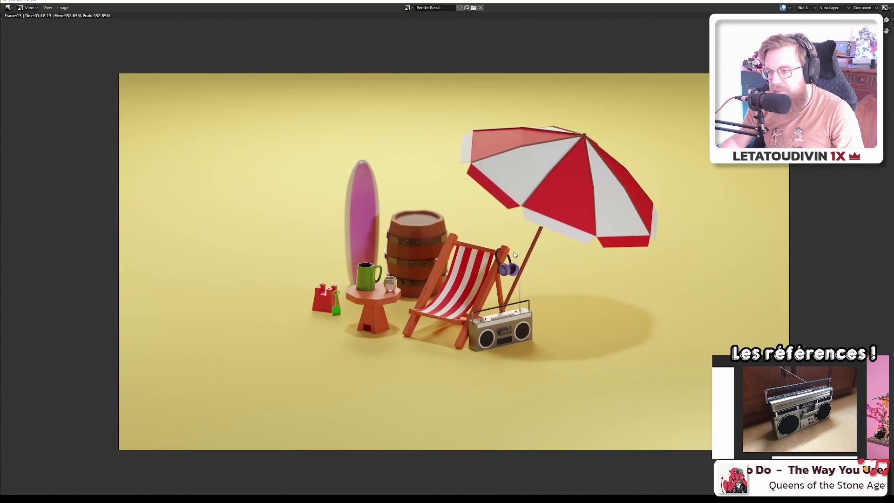
{"action": "scroll", "coordinate": [503, 254], "scroll_direction": "up", "scroll_amount": 1}
{"action": "left_click", "coordinate": [62, 7]}
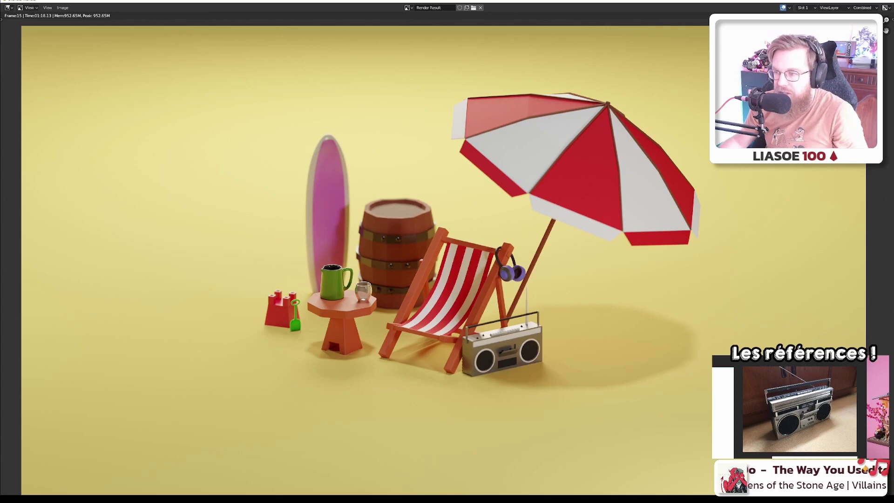
- Close the Render Result window and briefly look through the File and Edit menus
{"action": "left_click", "coordinate": [884, 2]}
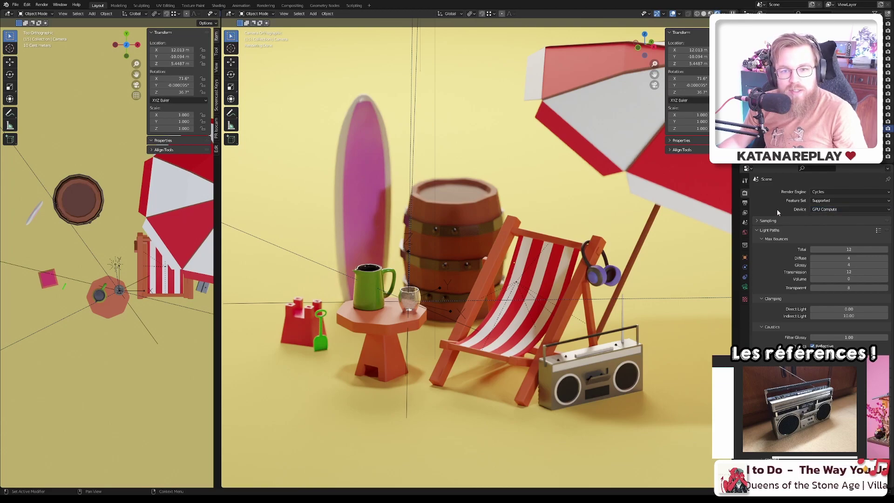
{"action": "left_click", "coordinate": [16, 5]}
{"action": "mouse_move", "coordinate": [28, 5]}
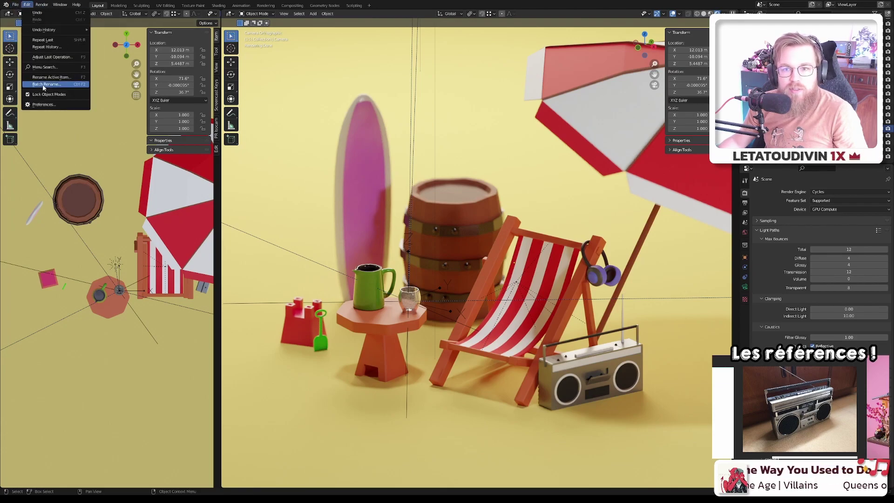
{"action": "left_click", "coordinate": [43, 103]}
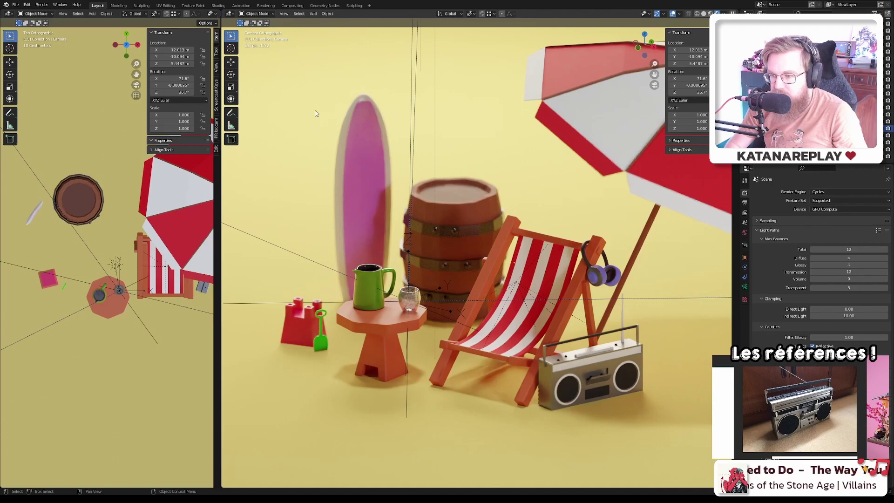
- Render the beach scene with F12 and wait for the denoised frame 15 to finish
{"action": "key", "text": "F12"}
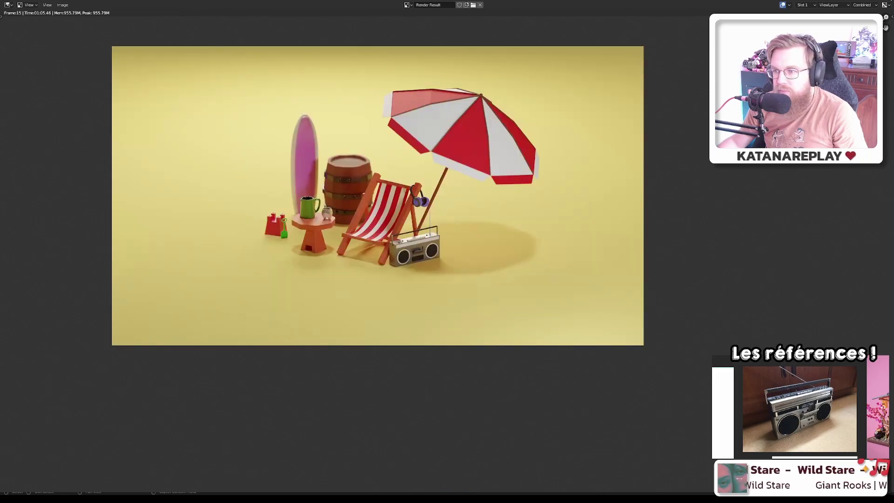
- Close the render with Escape and briefly check the Edit menu in the layout
{"action": "key", "text": "Escape"}
{"action": "scroll", "coordinate": [822, 260], "scroll_direction": "down", "scroll_amount": 5}
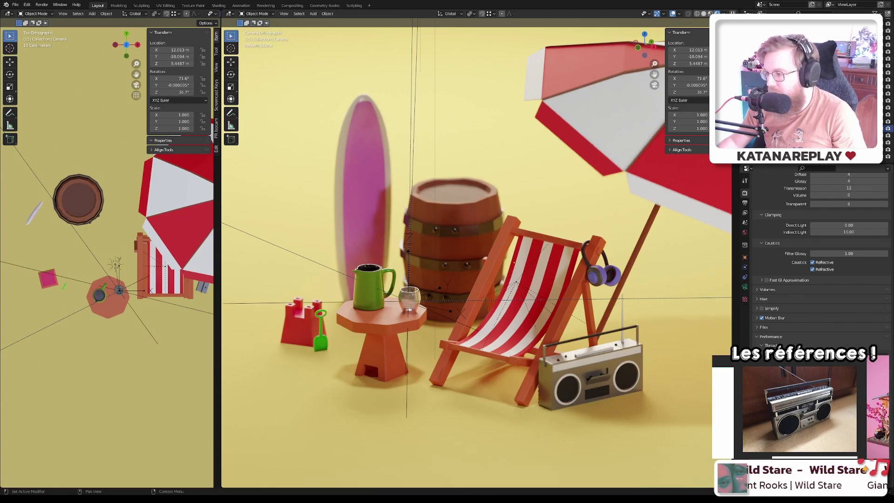
{"action": "left_click", "coordinate": [27, 4]}
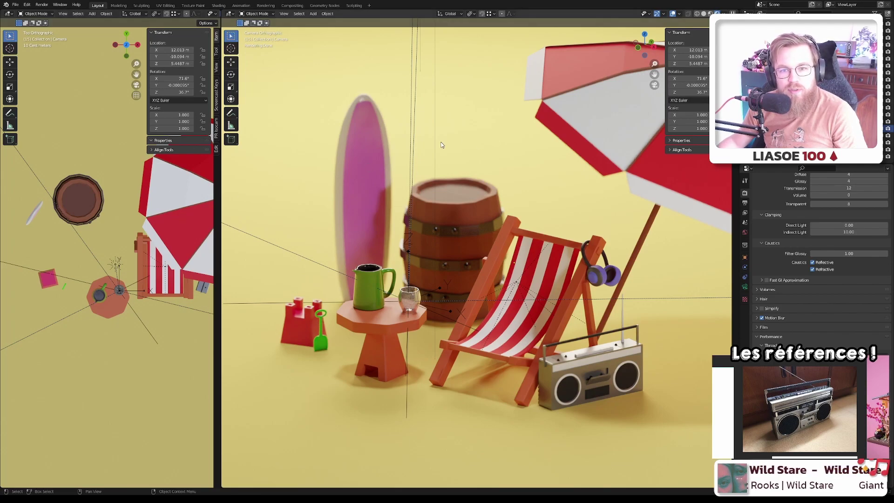
- Expand the Sampling, Viewport and Denoise panels in Render Properties
{"action": "scroll", "coordinate": [783, 222], "scroll_direction": "up", "scroll_amount": 5}
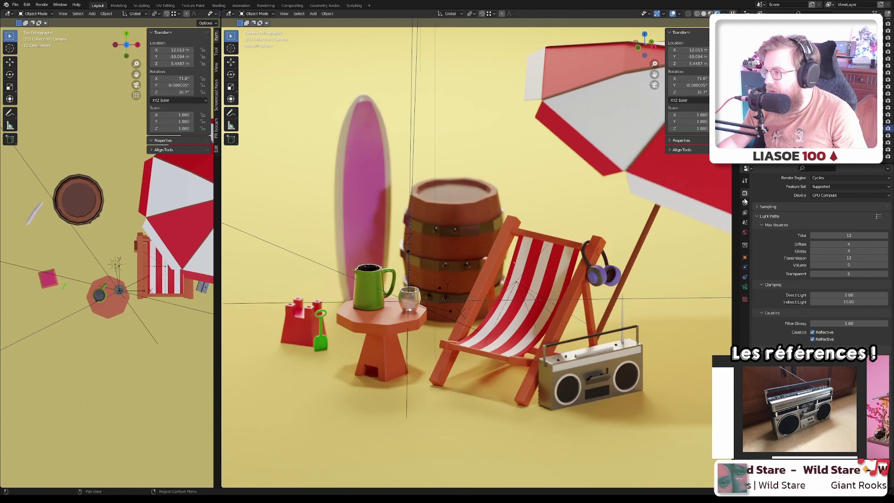
{"action": "scroll", "coordinate": [767, 222], "scroll_direction": "up", "scroll_amount": 1}
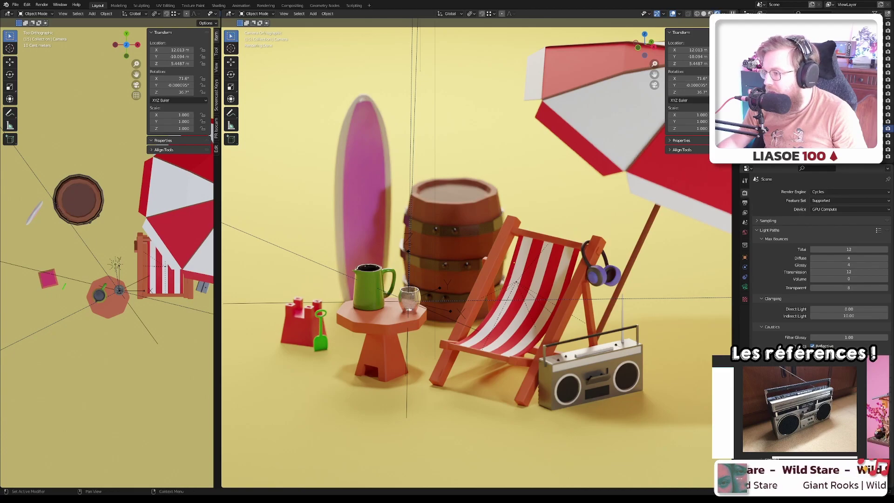
{"action": "left_click", "coordinate": [744, 203]}
{"action": "left_click", "coordinate": [745, 193]}
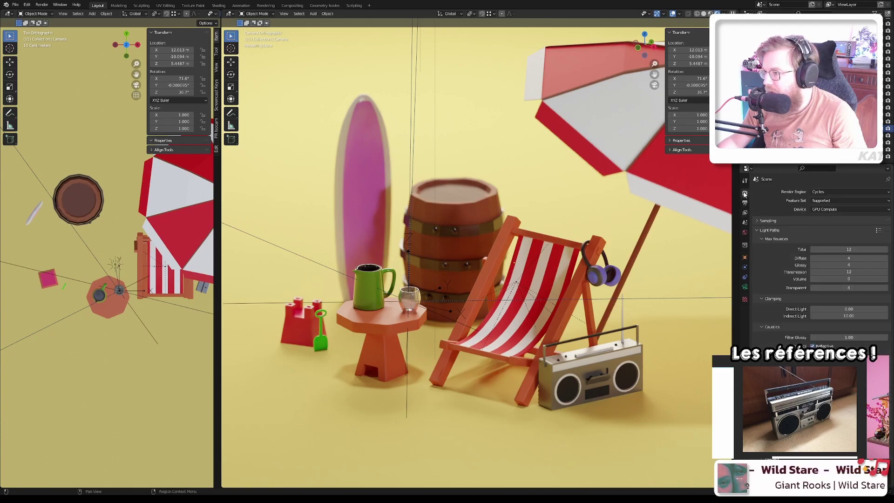
{"action": "left_click", "coordinate": [758, 221]}
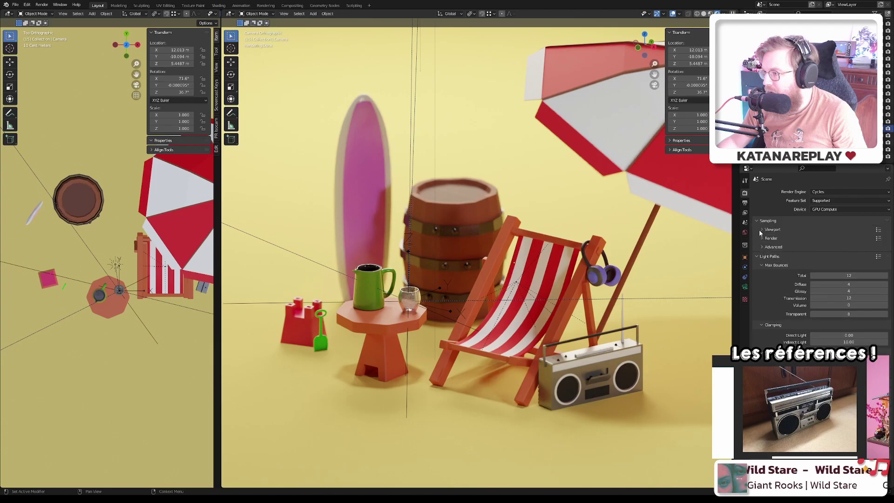
{"action": "left_click", "coordinate": [762, 229]}
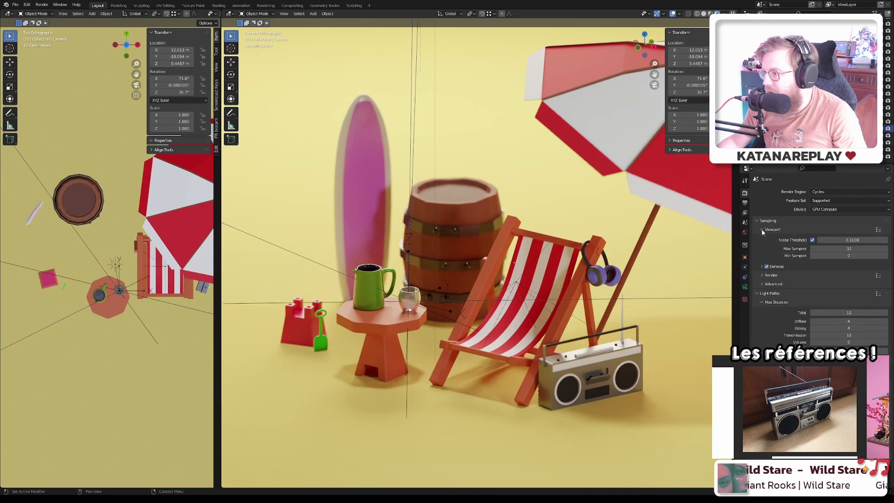
{"action": "left_click", "coordinate": [762, 267]}
- Set the viewport denoiser to OptiX and reveal the Render subpanel's 128 samples, 0.0100 threshold
{"action": "left_click", "coordinate": [834, 277]}
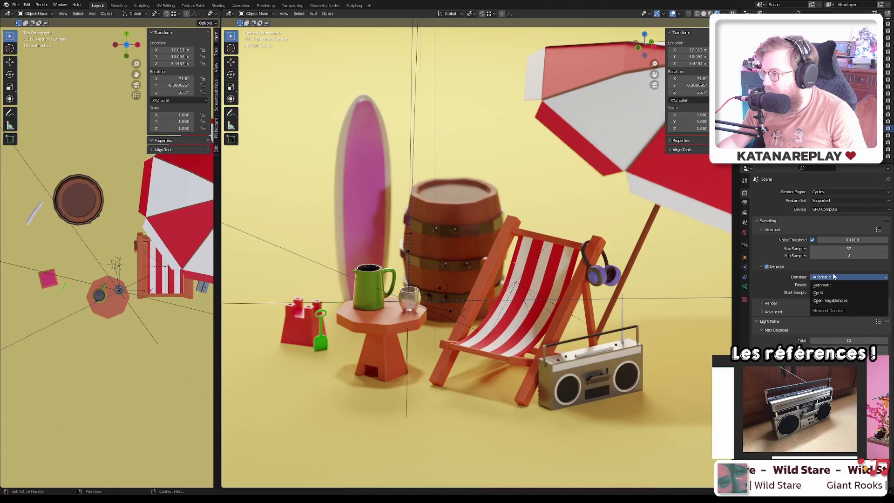
{"action": "left_click", "coordinate": [834, 277]}
{"action": "left_click", "coordinate": [819, 278]}
{"action": "left_click", "coordinate": [820, 279]}
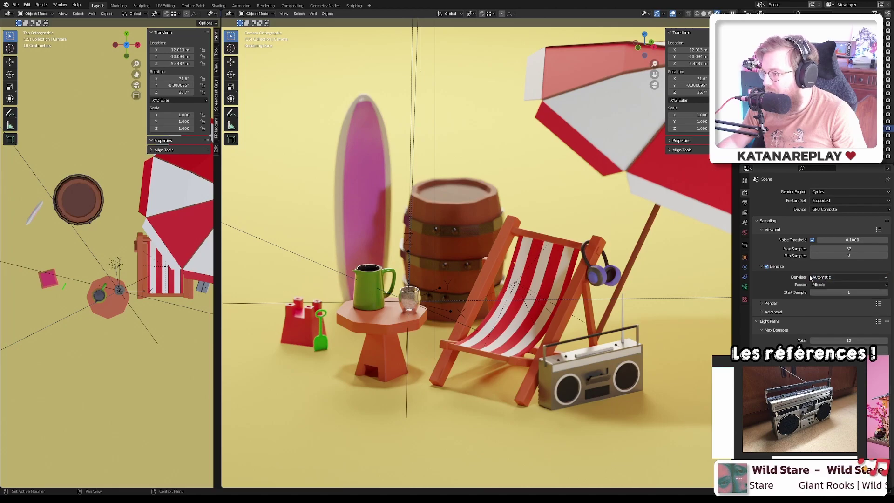
{"action": "left_click", "coordinate": [830, 282]}
{"action": "left_click", "coordinate": [829, 293]}
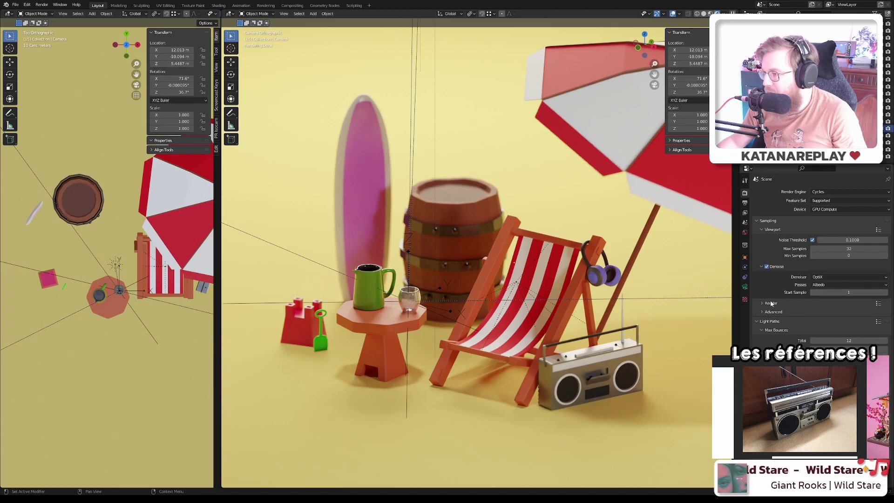
{"action": "left_click", "coordinate": [824, 303]}
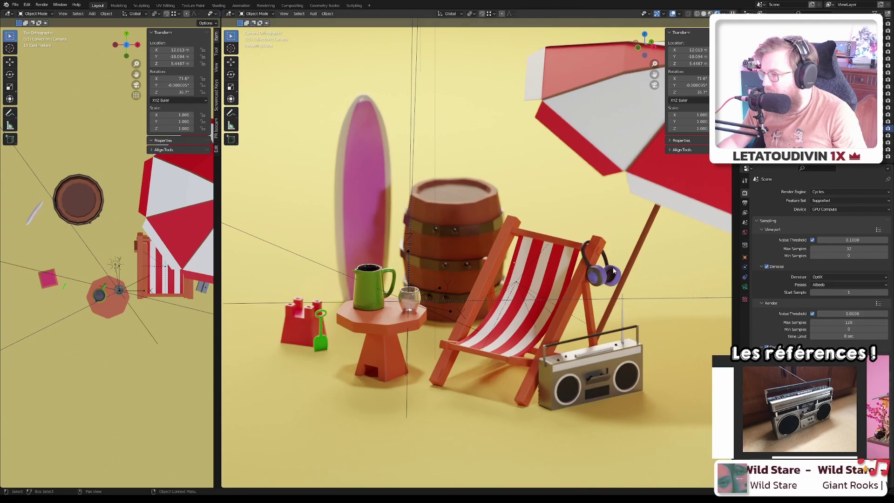
{"action": "scroll", "coordinate": [556, 255], "scroll_direction": "down", "scroll_amount": 2, "text": "shift"}
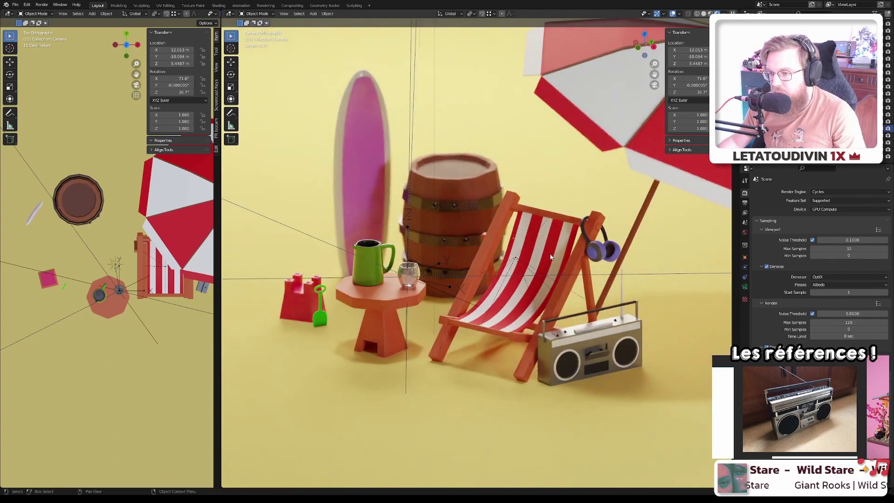
{"action": "scroll", "coordinate": [526, 274], "scroll_direction": "up", "scroll_amount": 2, "text": "shift"}
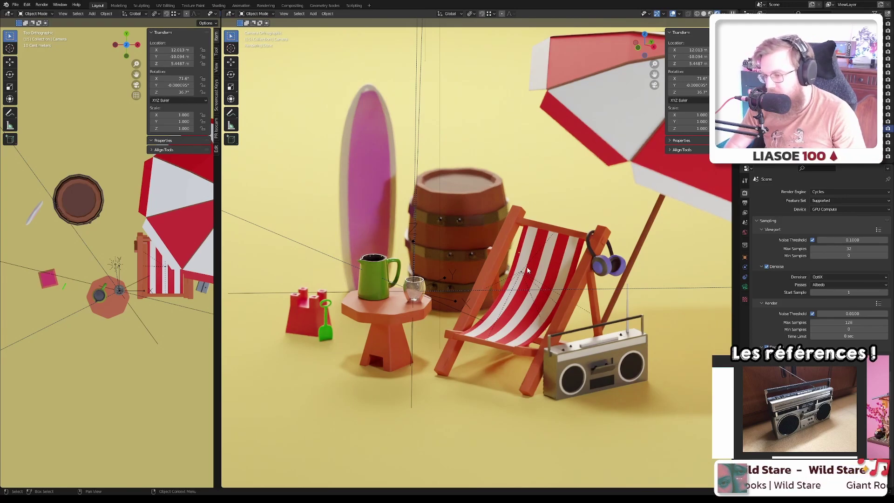
- Render the beach scene with F12, recentring the image while Cycles finishes in 00:47.62
{"action": "key", "text": "F12"}
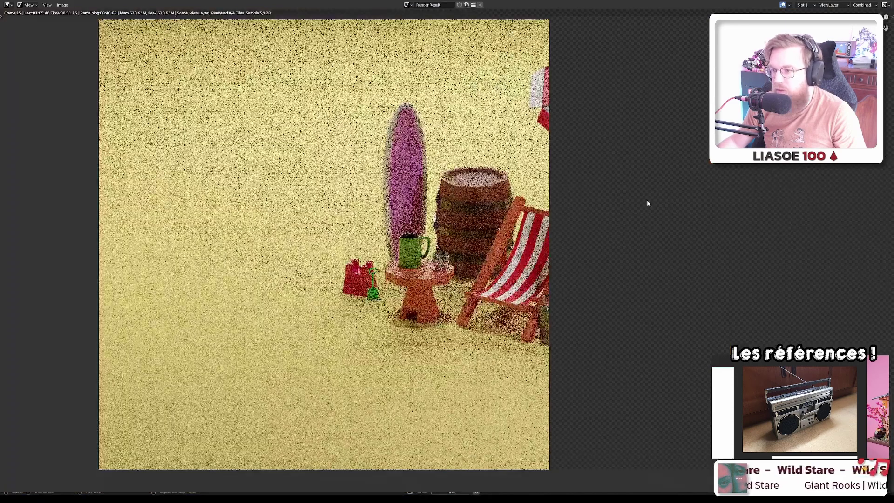
{"action": "middle_click_drag", "start_coordinate": [647, 191], "coordinate": [512, 208]}
{"action": "scroll", "coordinate": [635, 200], "scroll_direction": "down", "scroll_amount": 1}
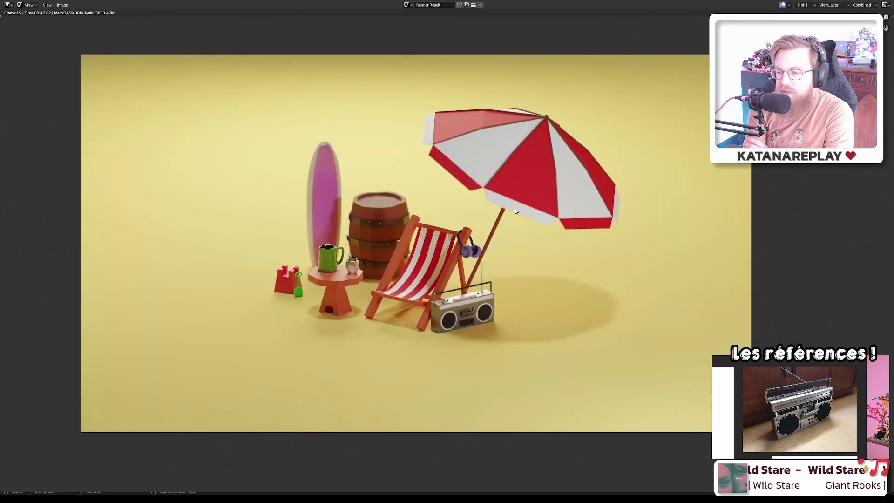
- Zoom into the render around the jug and glass and check the Image menu's save options
{"action": "scroll", "coordinate": [369, 217], "scroll_direction": "up", "scroll_amount": 2}
{"action": "scroll", "coordinate": [368, 217], "scroll_direction": "up", "scroll_amount": 2}
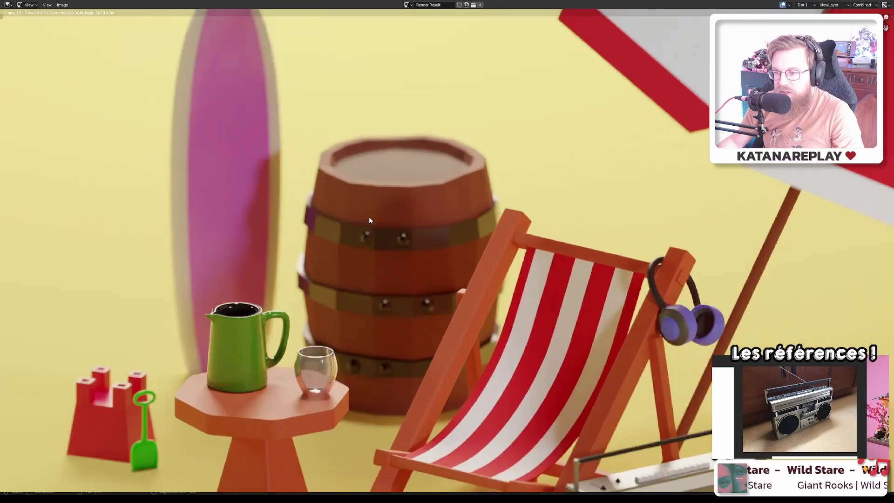
{"action": "scroll", "coordinate": [369, 217], "scroll_direction": "down", "scroll_amount": 2}
{"action": "scroll", "coordinate": [370, 219], "scroll_direction": "down", "scroll_amount": 2}
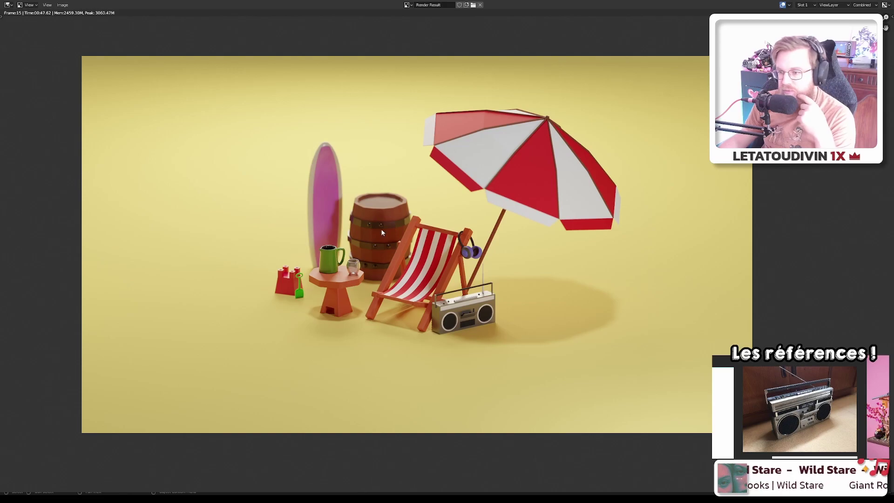
{"action": "scroll", "coordinate": [380, 232], "scroll_direction": "up", "scroll_amount": 2}
{"action": "scroll", "coordinate": [379, 238], "scroll_direction": "down", "scroll_amount": 2}
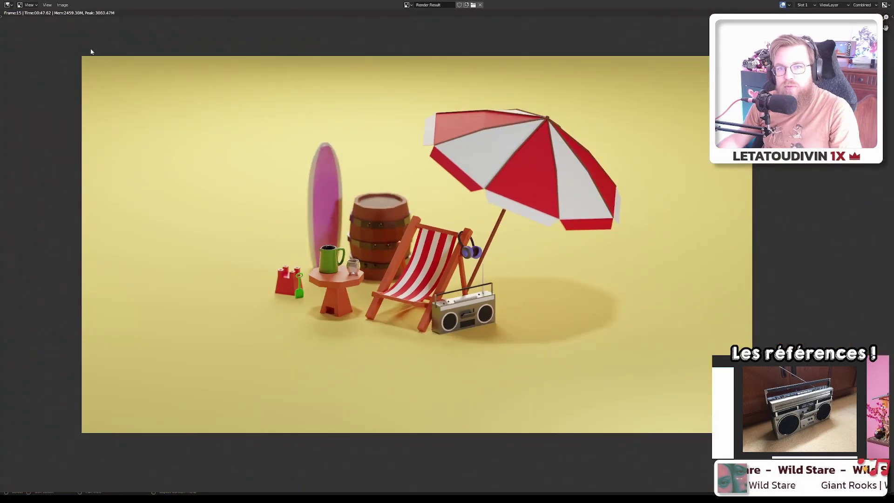
{"action": "left_click", "coordinate": [63, 5]}
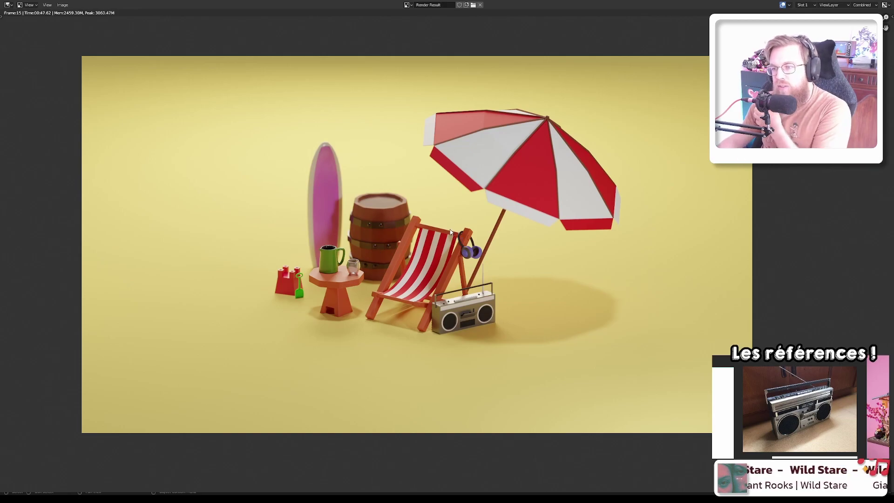
- Inspect the render at different zoom levels once more, then close it with Escape
{"action": "scroll", "coordinate": [335, 274], "scroll_direction": "up", "scroll_amount": 3}
{"action": "scroll", "coordinate": [334, 274], "scroll_direction": "up", "scroll_amount": 5}
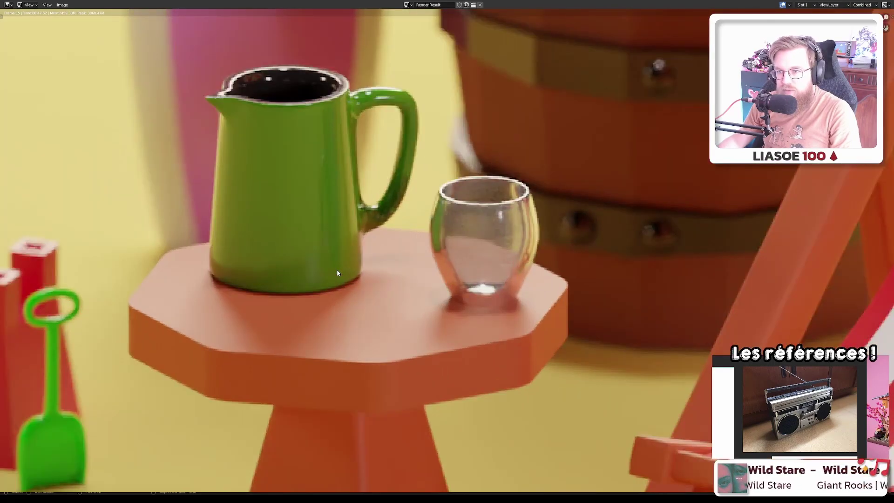
{"action": "scroll", "coordinate": [338, 273], "scroll_direction": "down", "scroll_amount": 8}
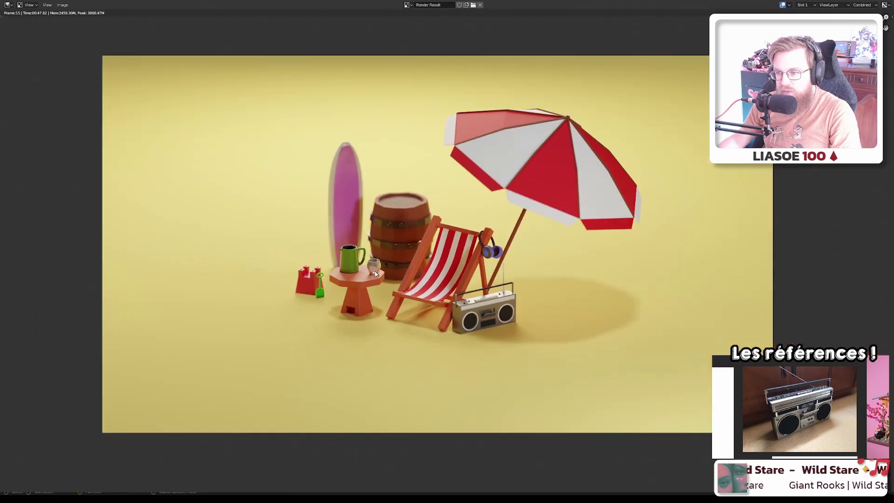
{"action": "scroll", "coordinate": [376, 274], "scroll_direction": "up", "scroll_amount": 2}
{"action": "scroll", "coordinate": [375, 274], "scroll_direction": "down", "scroll_amount": 1}
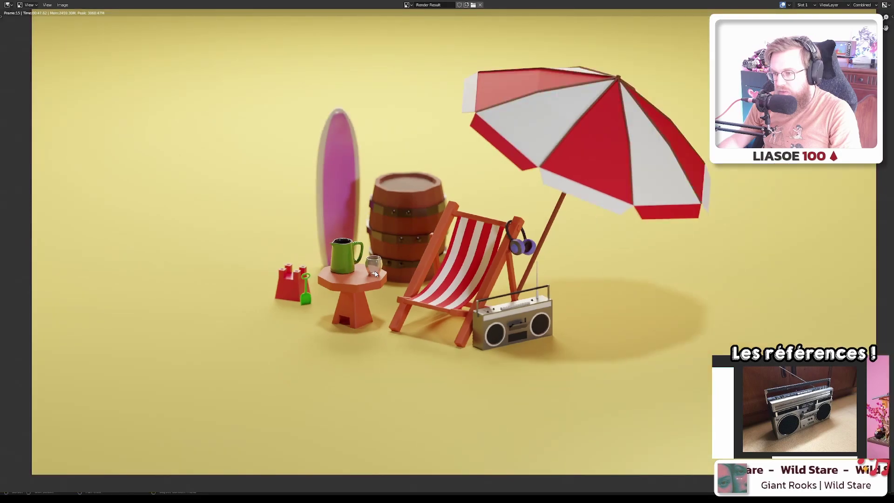
{"action": "scroll", "coordinate": [376, 274], "scroll_direction": "down", "scroll_amount": 1}
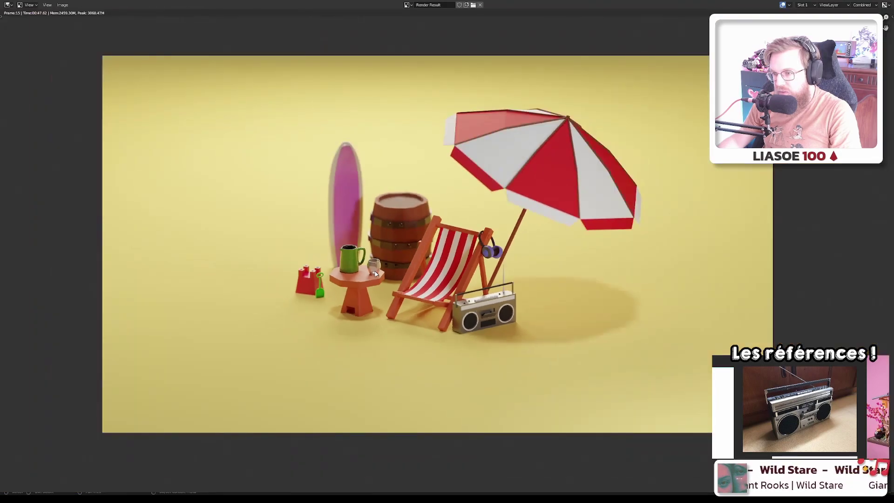
{"action": "key", "text": "Escape"}
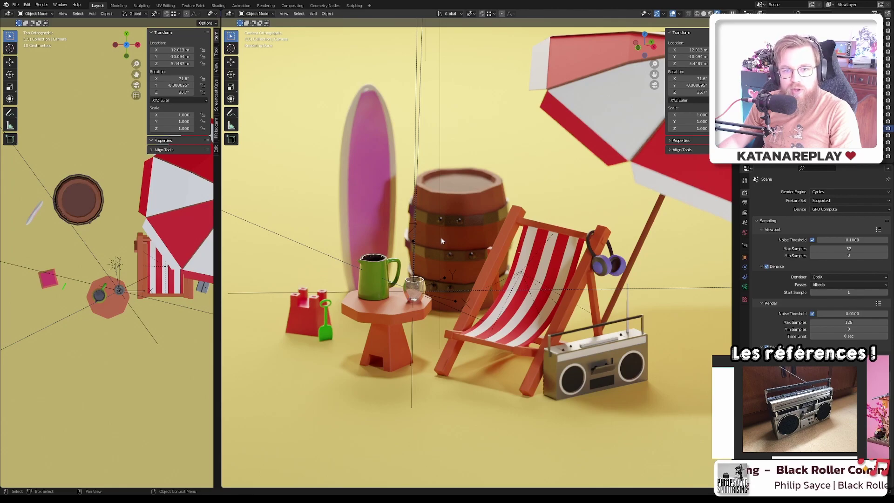
- Select the drinking glass on the side table and show its Glass material's Principled BSDF settings
{"action": "left_click", "coordinate": [407, 289]}
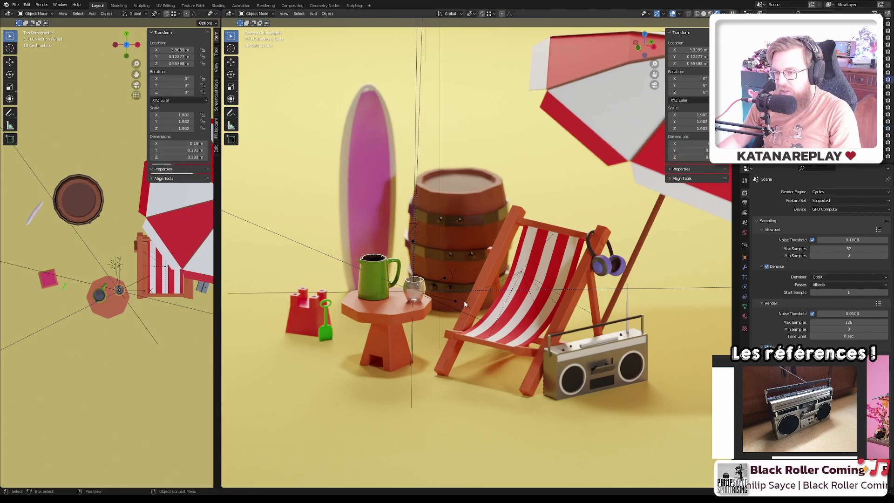
{"action": "left_click", "coordinate": [745, 316]}
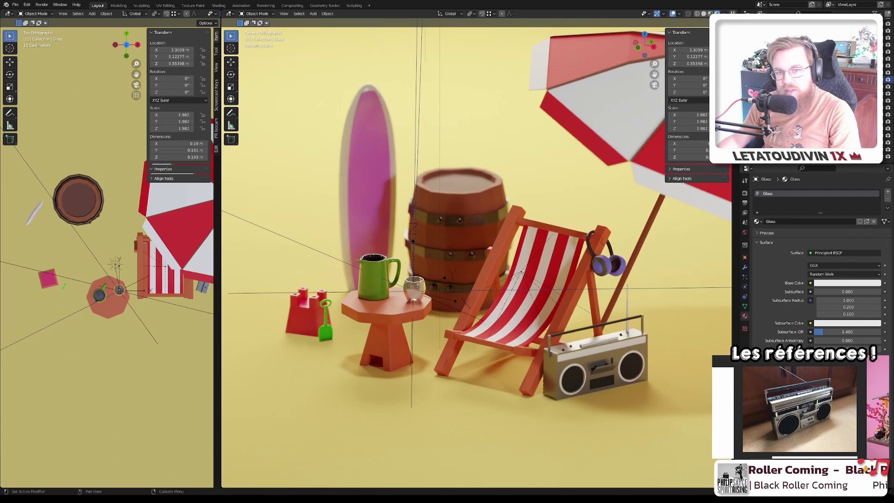